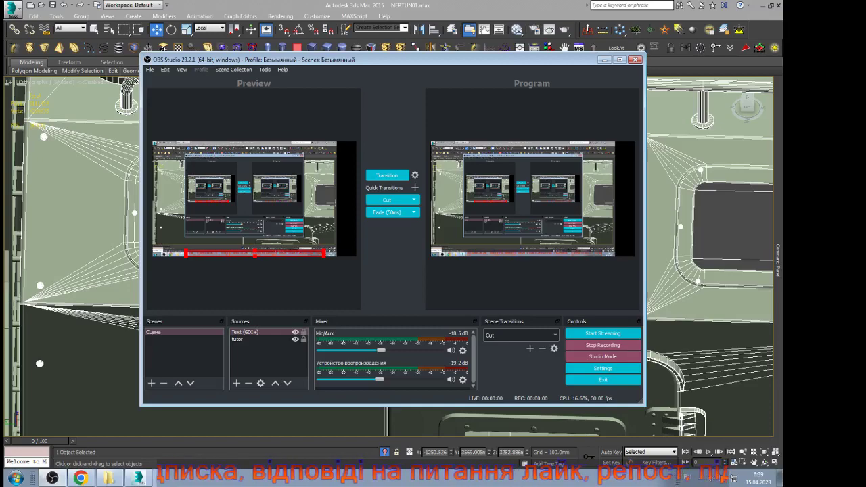
Step: Select the ring of edges across the frame of the window right of the door and connect them with a centre edge loop
click(482, 7)
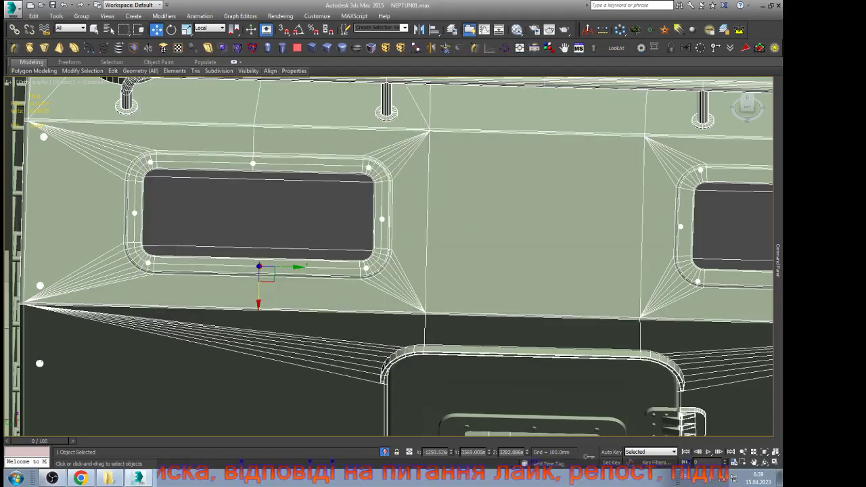
scroll(340, 218, down, 3)
scroll(342, 220, down, 3)
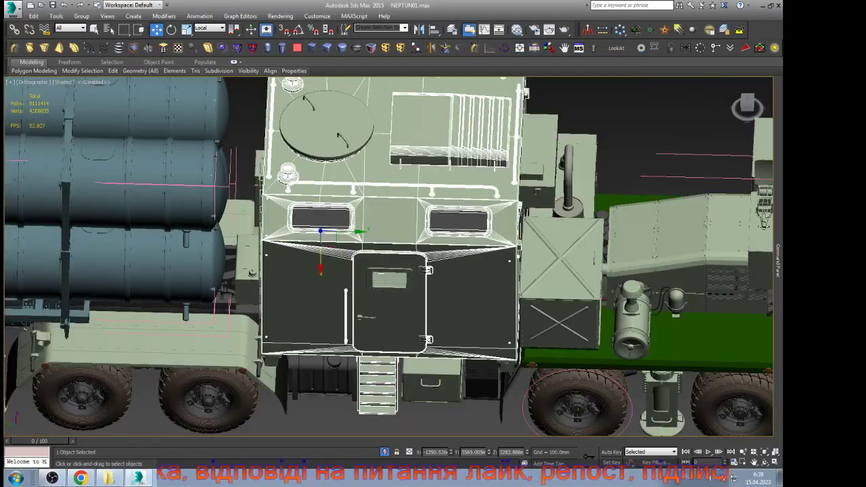
scroll(307, 227, up, 9)
mouse_move(778, 261)
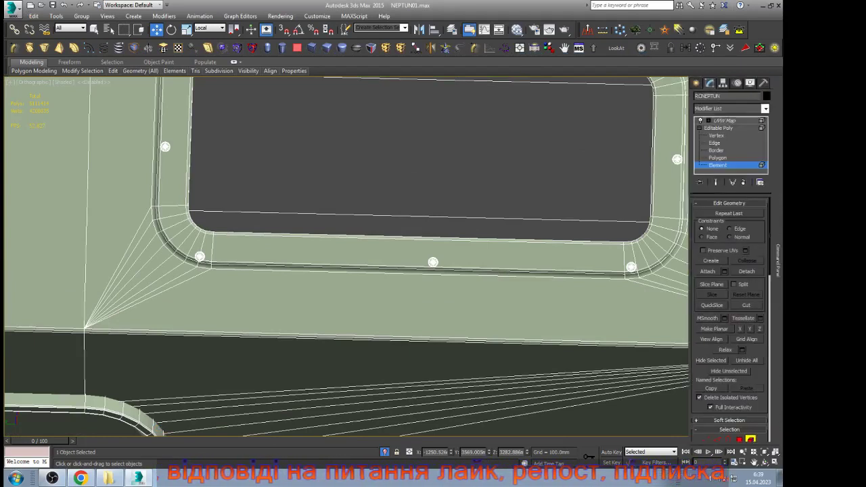
click(718, 142)
click(665, 228)
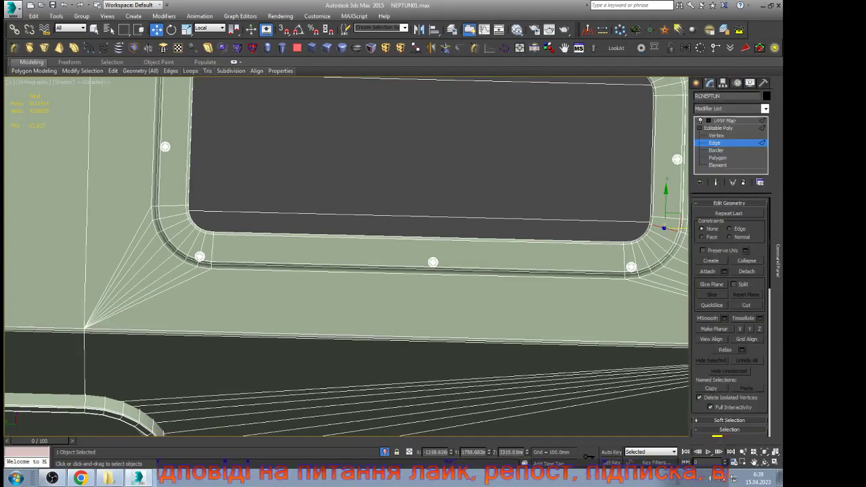
scroll(730, 318, down, 10)
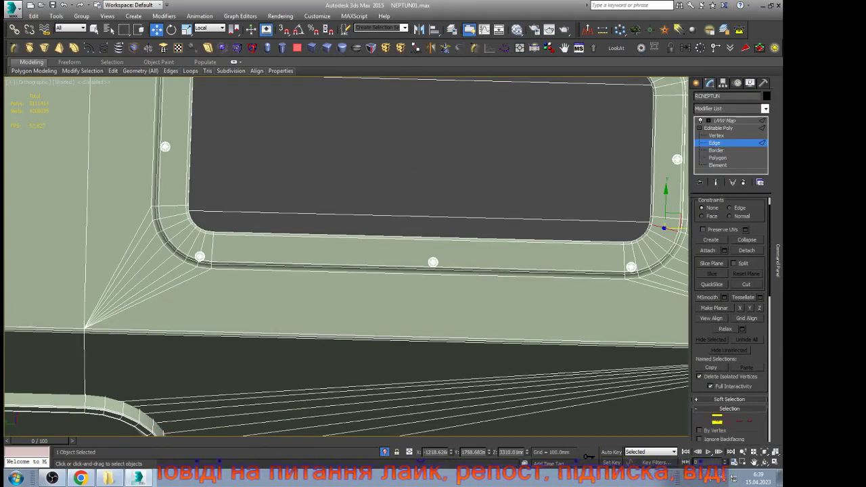
scroll(729, 318, down, 2)
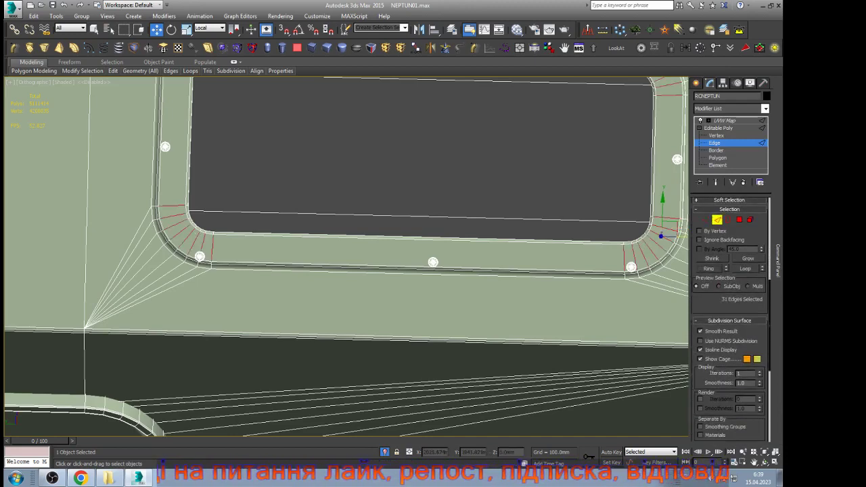
key(ctrl+shift+e)
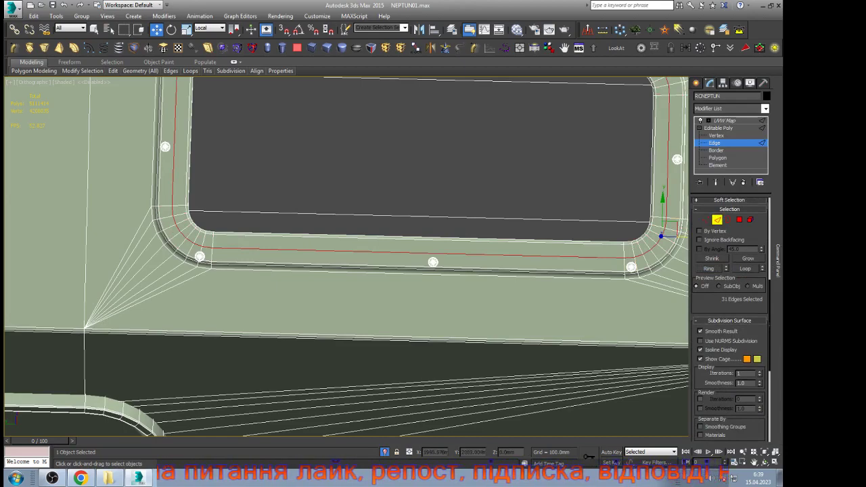
key(ctrl+x)
Step: In Element mode, move the rivet at the middle of the window frame's top side down onto the centre edge loop
scroll(456, 232, up, 6)
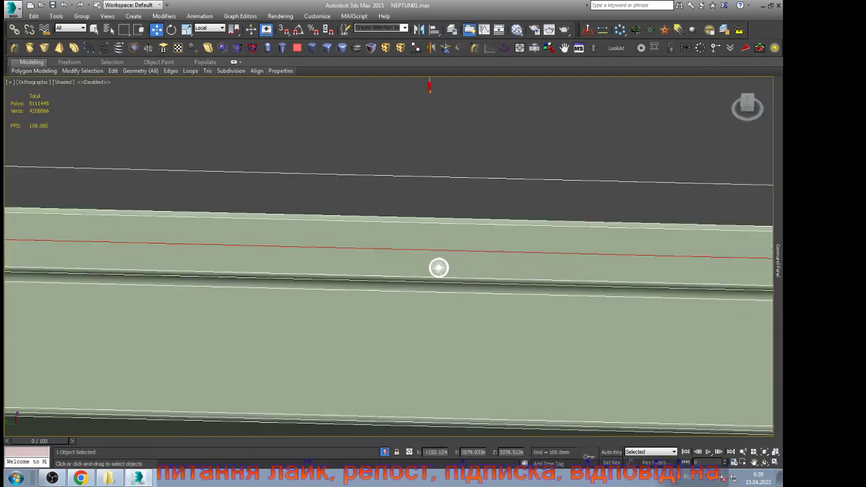
scroll(438, 268, down, 8)
scroll(426, 230, up, 8)
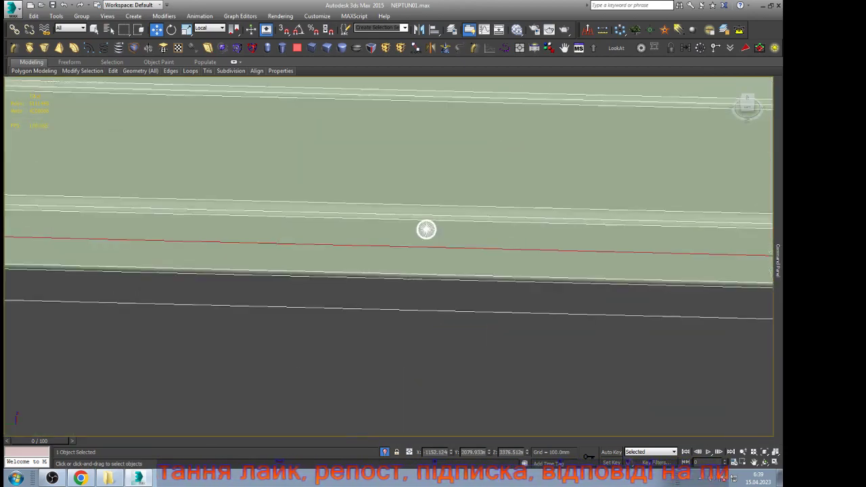
scroll(413, 240, up, 2)
key(ctrl+x)
key(5)
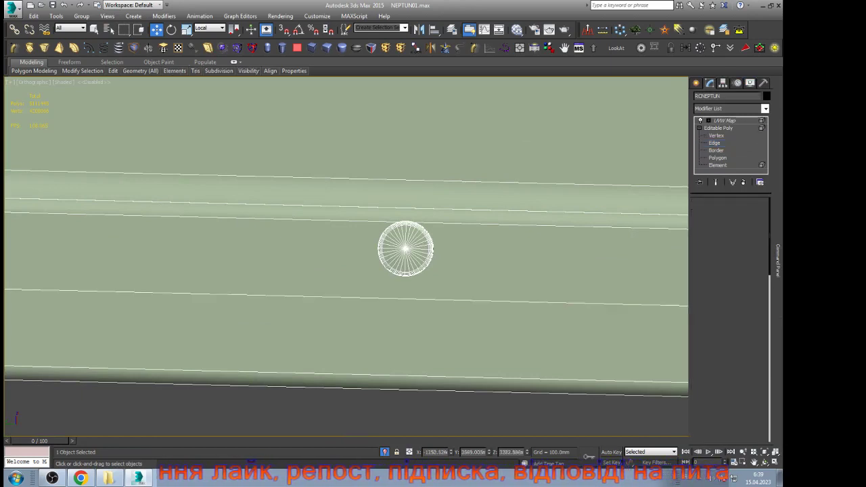
key(ctrl+x)
drag(405, 271, 405, 317)
scroll(397, 309, up, 3)
scroll(411, 311, up, 4)
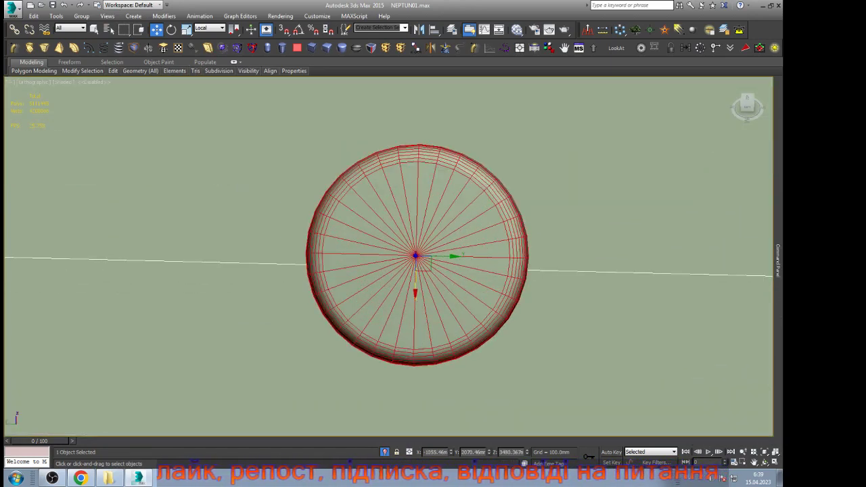
drag(415, 284, 416, 296)
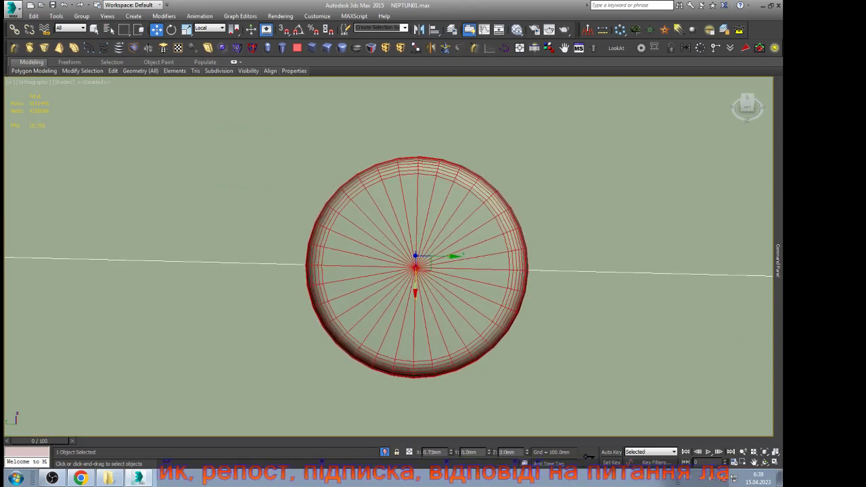
Step: Move the rivet at the window frame's upper-left corner down onto the centre edge loop
scroll(554, 240, down, 10)
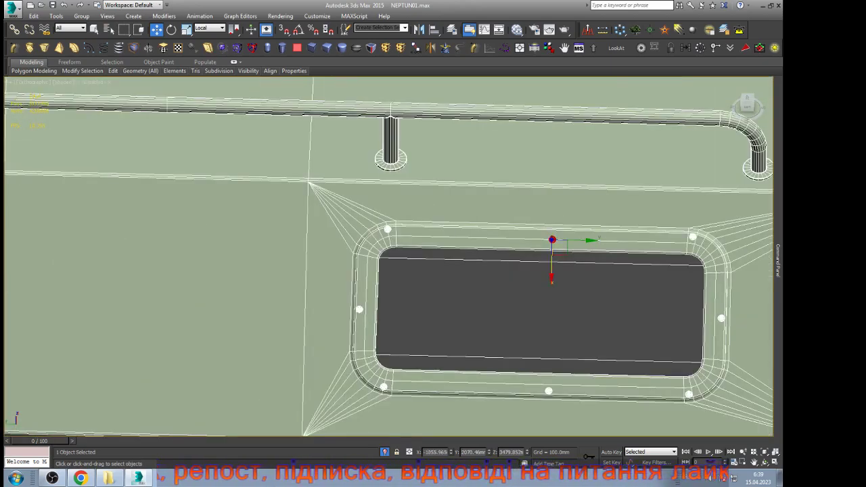
scroll(393, 237, up, 4)
scroll(364, 217, up, 3)
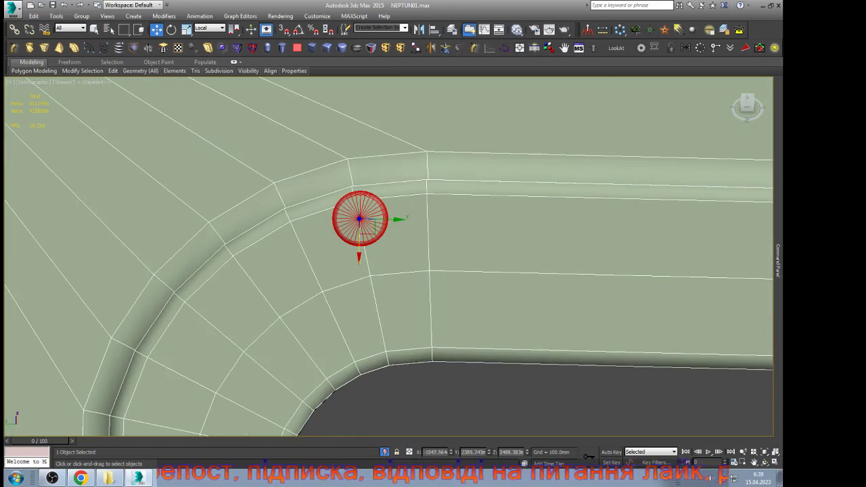
drag(359, 243, 359, 277)
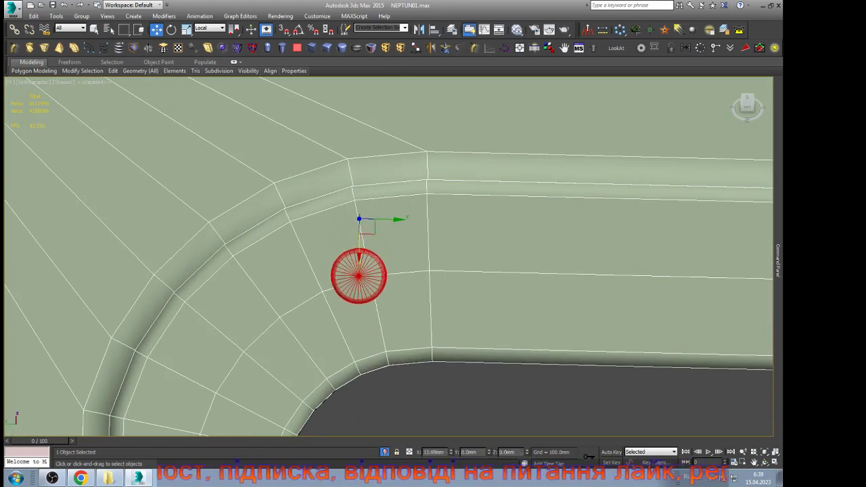
Step: Move the rivet on the window frame's left side inward onto the centre edge loop
scroll(403, 249, down, 10)
scroll(370, 308, up, 8)
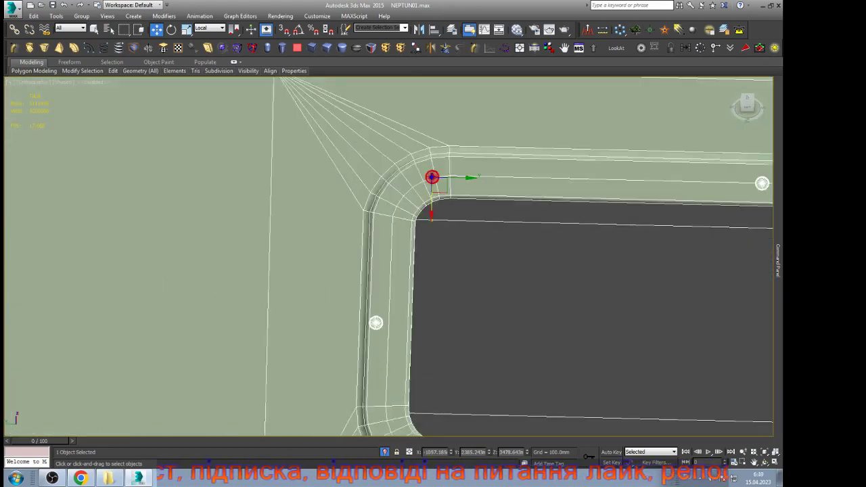
scroll(395, 299, up, 4)
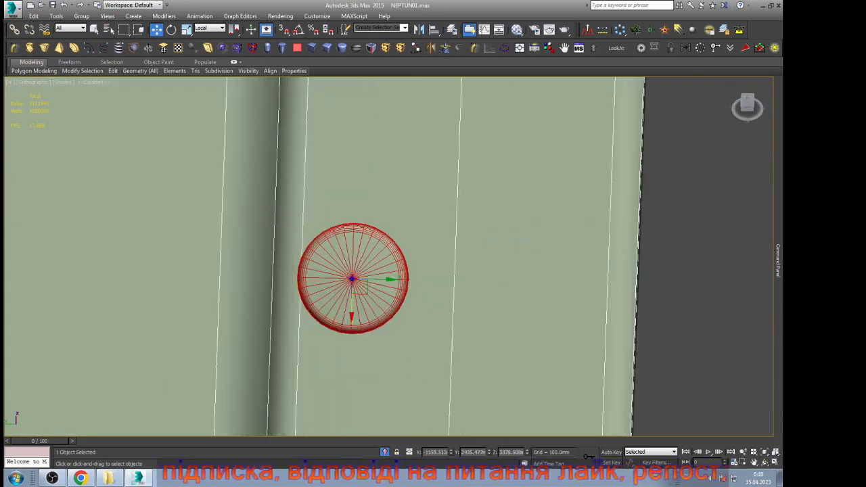
drag(377, 279, 479, 281)
scroll(301, 276, down, 5)
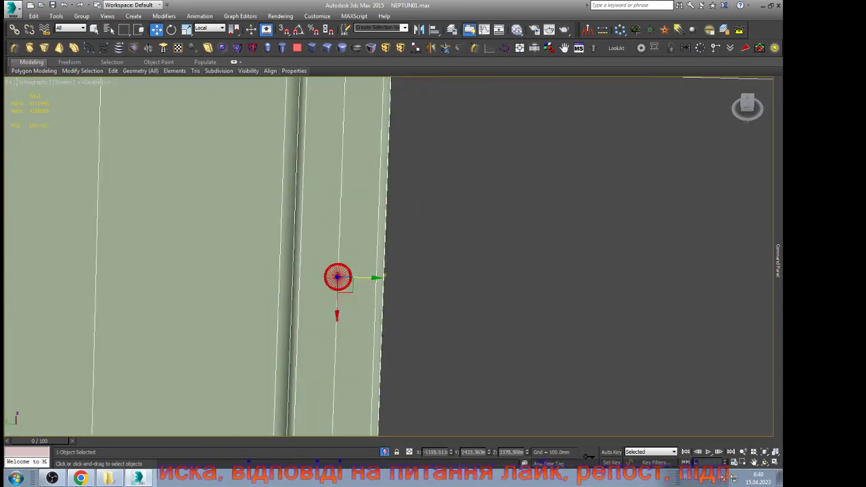
Step: Move the rivet on the window frame's right side inward onto the centre edge loop
scroll(296, 274, down, 6)
scroll(542, 290, up, 7)
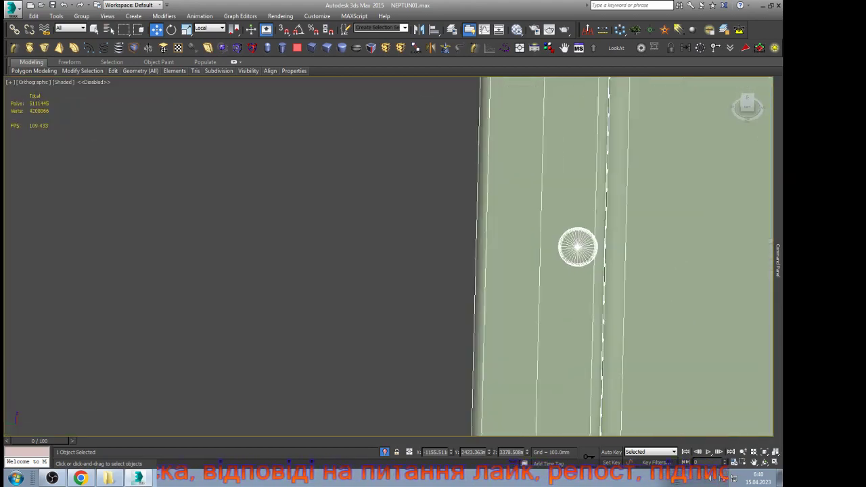
scroll(569, 241, up, 7)
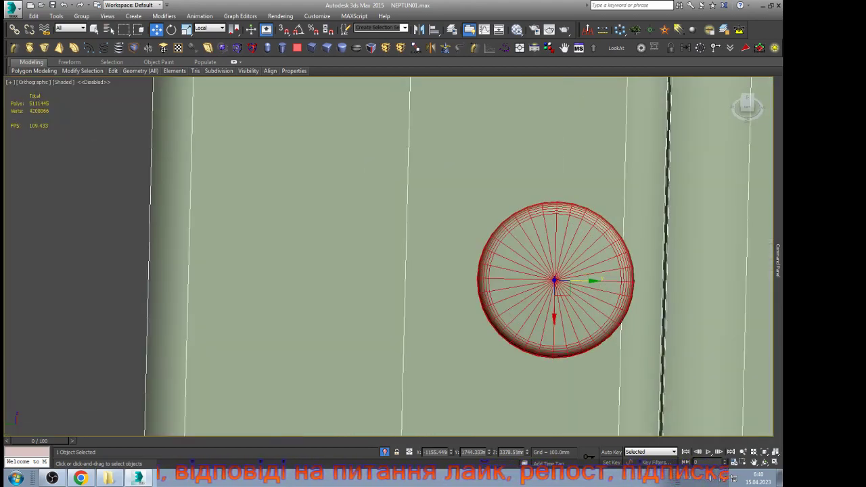
drag(583, 281, 408, 279)
Step: Move the rivet at the middle of the window frame's bottom side up onto the centre edge loop
scroll(463, 223, down, 9)
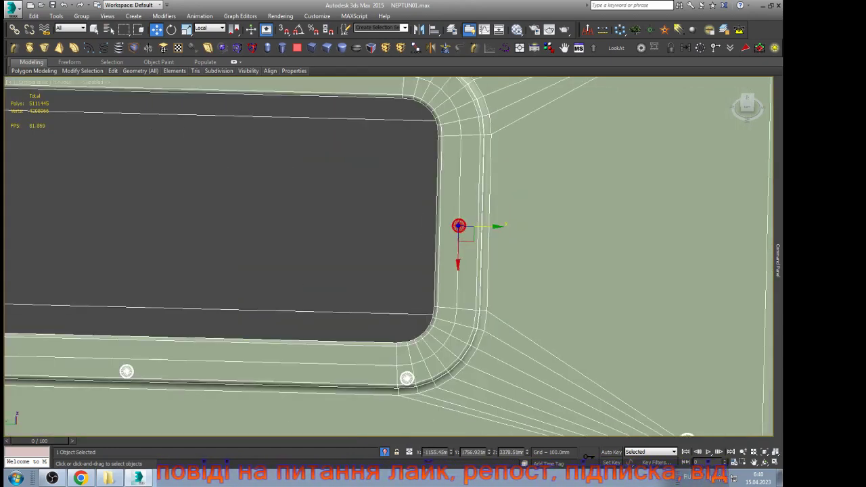
scroll(459, 225, down, 2)
scroll(244, 313, up, 3)
scroll(210, 352, up, 3)
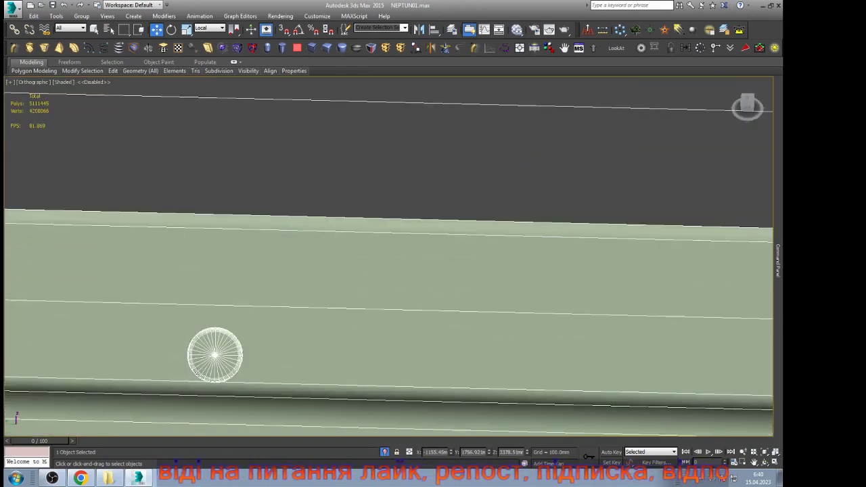
click(214, 355)
drag(214, 377, 215, 325)
Step: Move the rivet at the window frame's lower-right corner up onto the centre edge loop
scroll(246, 306, down, 3)
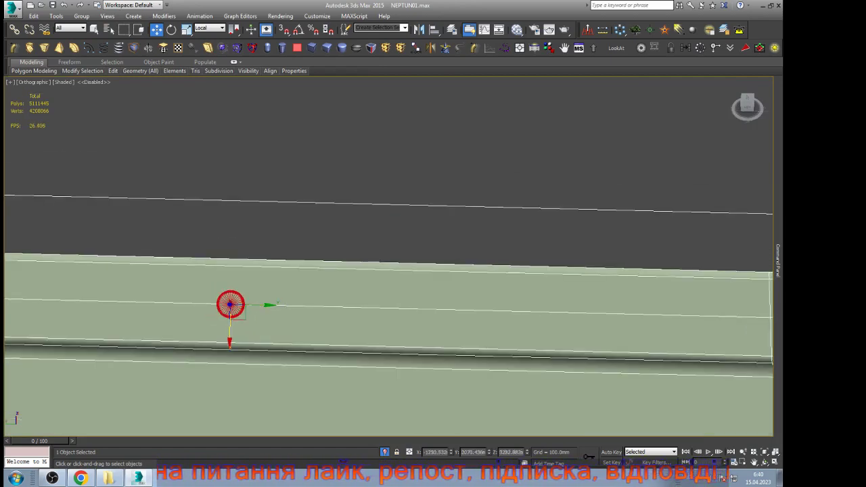
scroll(554, 303, down, 3)
scroll(646, 314, up, 2)
click(626, 319)
scroll(631, 311, up, 1)
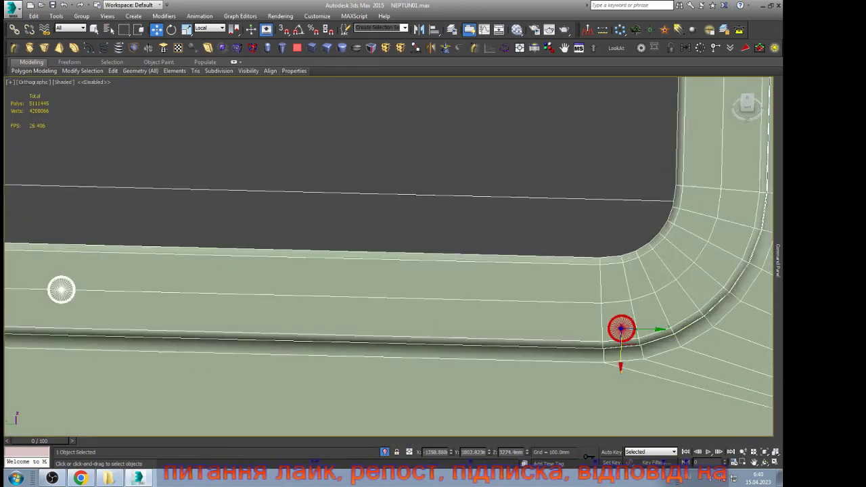
scroll(636, 288, up, 2)
drag(615, 339, 617, 300)
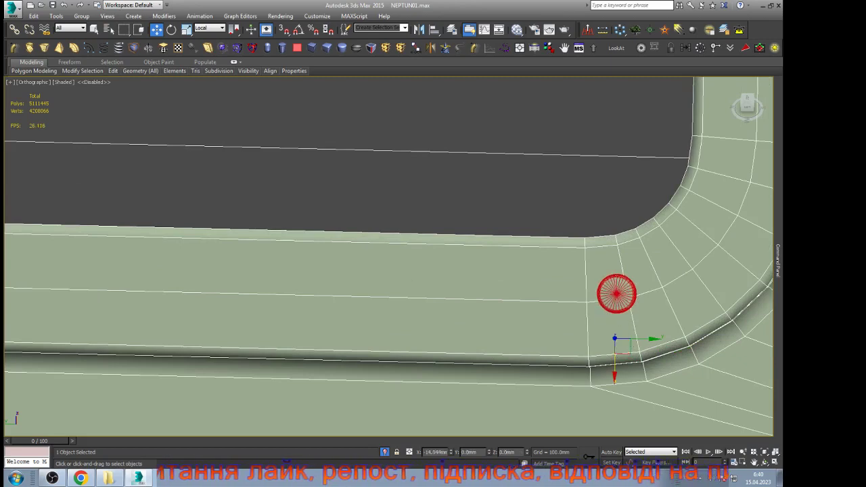
Step: Move the rivet at the window frame's lower-left corner up onto the centre edge loop
scroll(649, 339, down, 6)
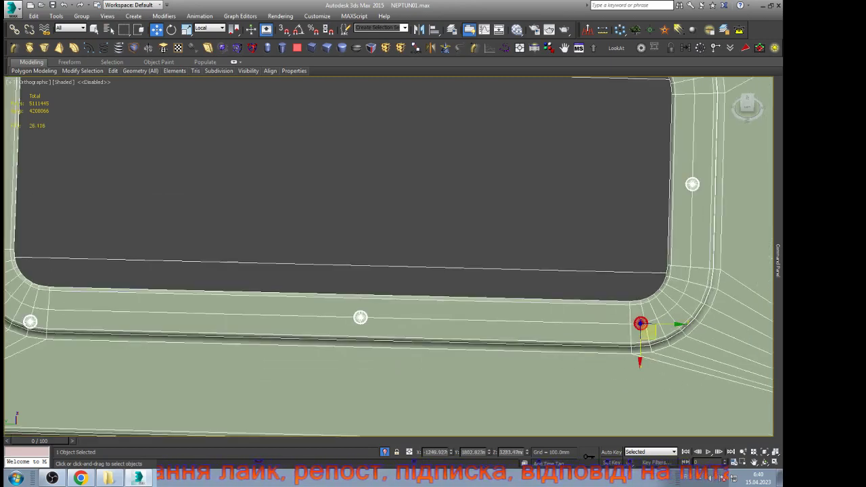
scroll(471, 311, up, 5)
scroll(366, 351, up, 2)
click(365, 353)
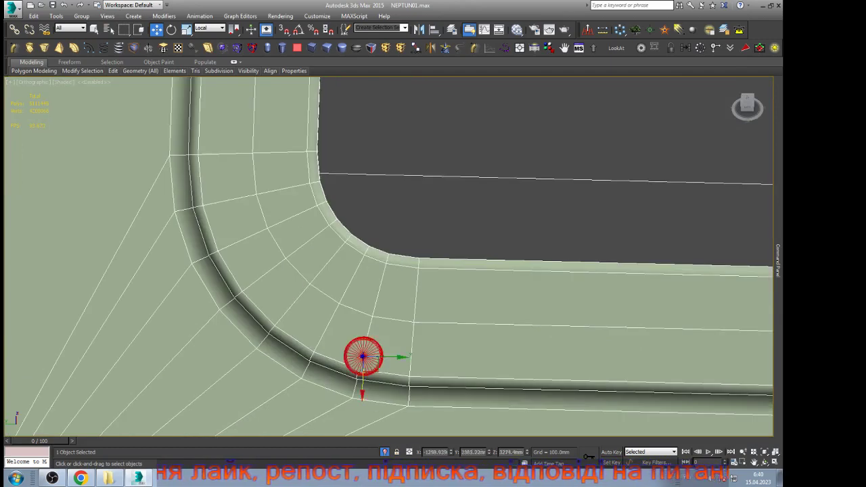
scroll(359, 356, up, 4)
drag(353, 359, 357, 273)
Step: Move the rivet at the window frame's upper-right corner down onto the centre edge loop
scroll(359, 328, down, 10)
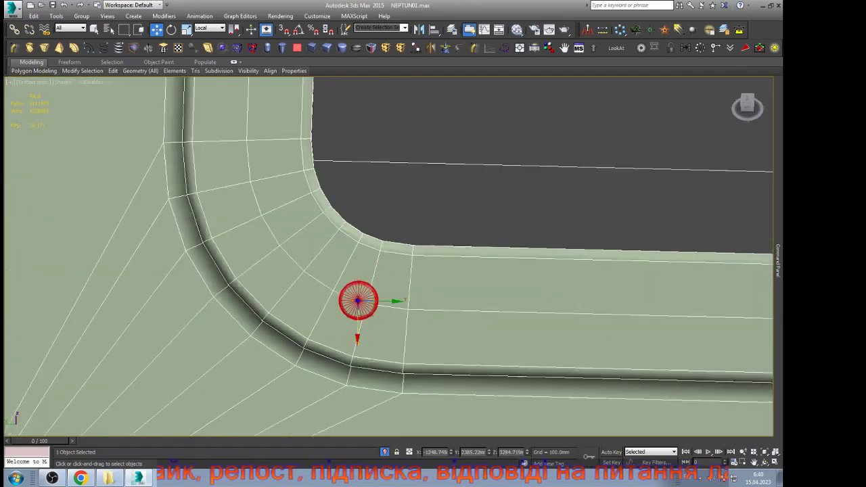
scroll(366, 180, up, 5)
scroll(406, 179, down, 5)
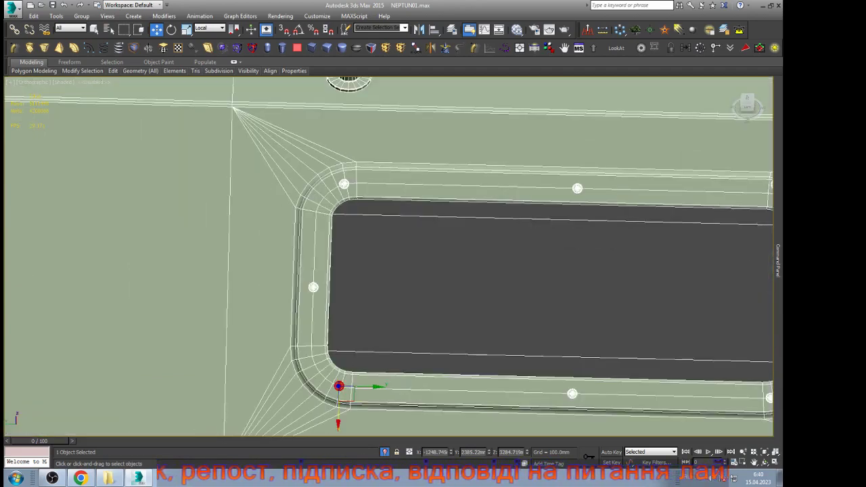
scroll(572, 194, up, 3)
scroll(688, 191, up, 3)
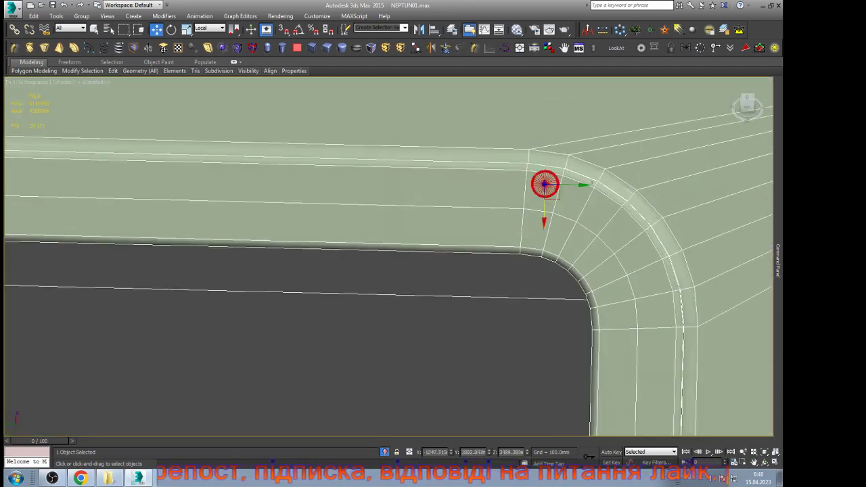
scroll(551, 195, up, 6)
drag(528, 177, 526, 286)
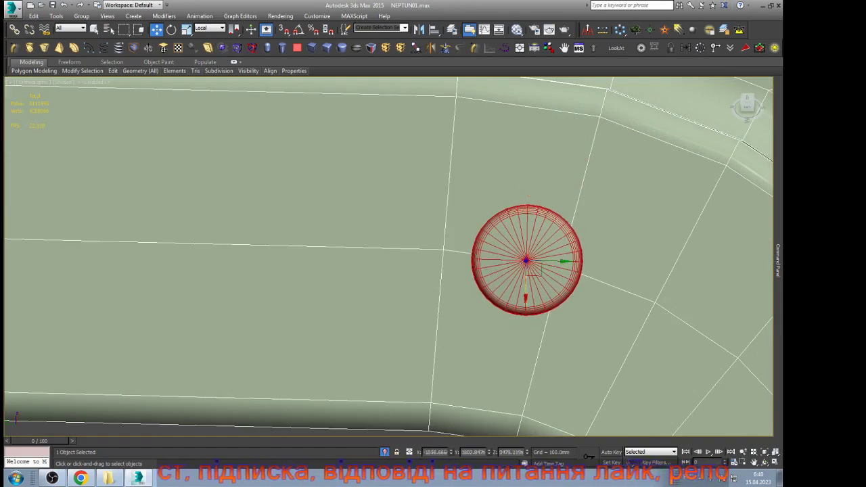
Step: On the cabin's opposite side, connect the edge ring of the window frame nearest the roof hatch to add a centre edge loop
scroll(526, 261, down, 12)
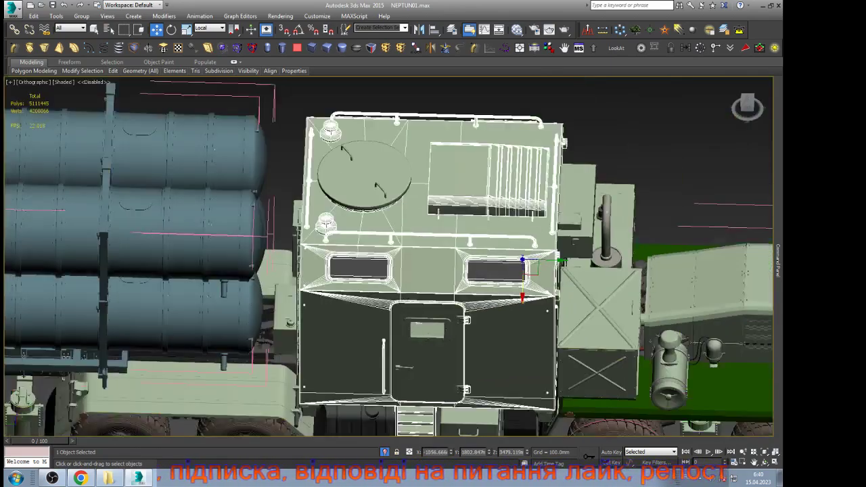
scroll(522, 260, down, 3)
click(765, 462)
scroll(433, 255, down, 3)
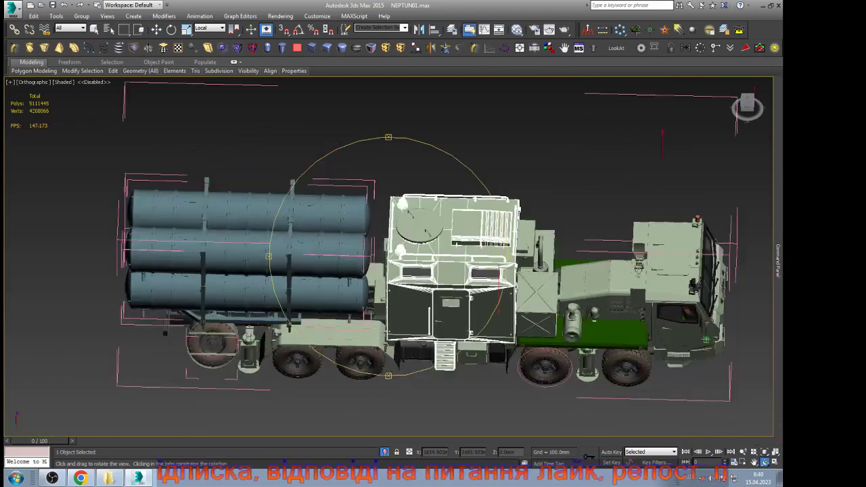
drag(433, 254, 270, 261)
alt+middle_drag(472, 283, 467, 284)
scroll(472, 283, up, 15)
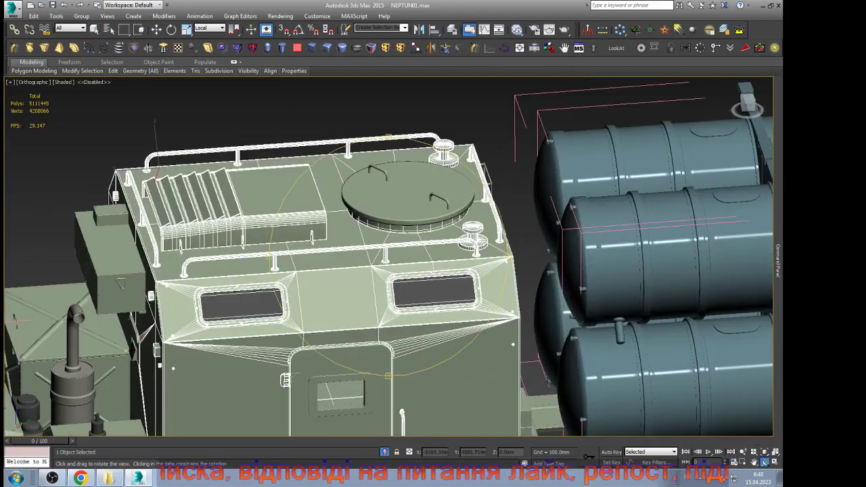
scroll(504, 257, down, 6)
scroll(408, 236, up, 8)
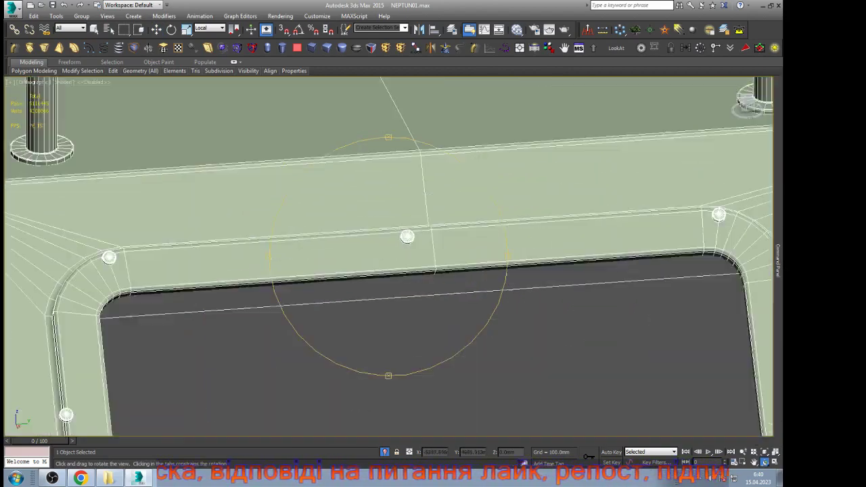
key(w)
scroll(410, 237, up, 4)
click(395, 231)
scroll(440, 237, down, 2)
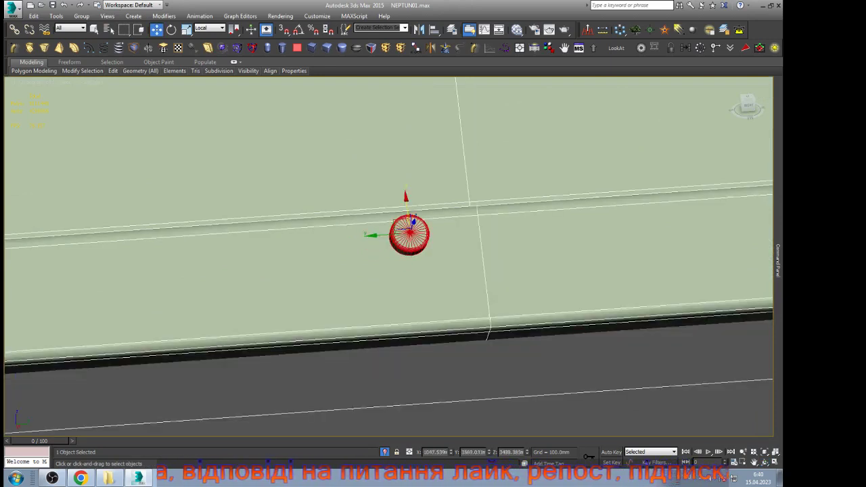
mouse_move(778, 261)
click(715, 143)
click(483, 261)
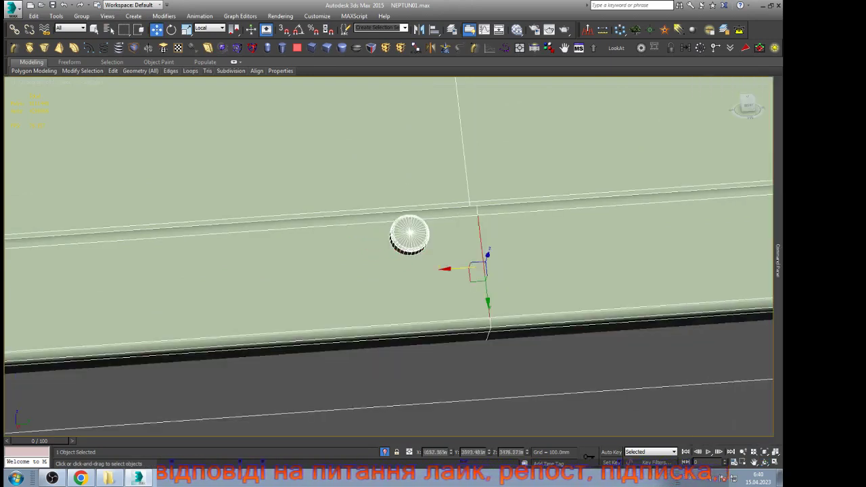
scroll(730, 318, down, 6)
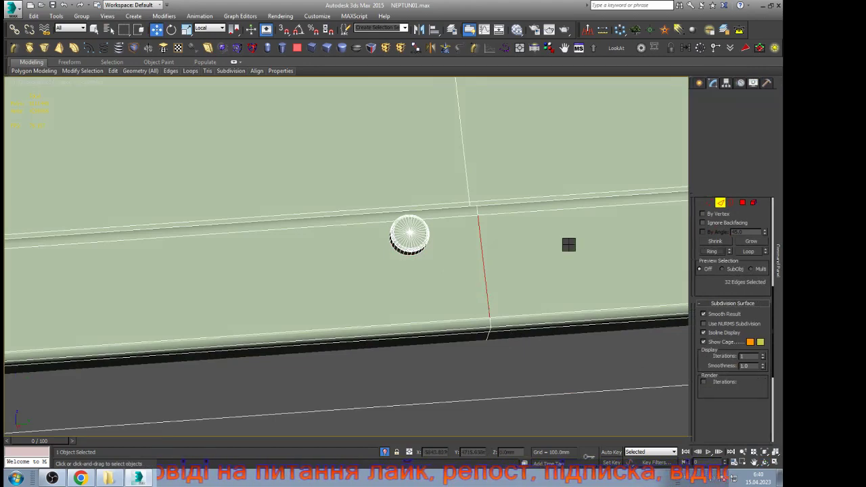
key(ctrl+shift+e)
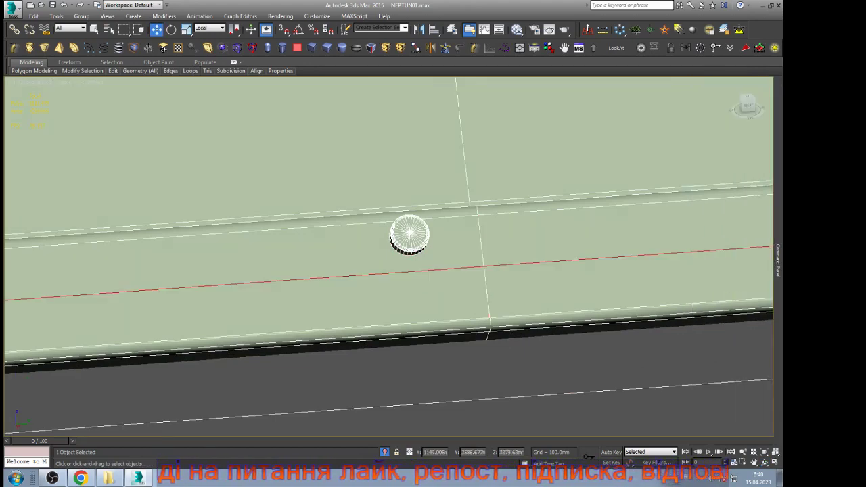
Step: Move the rivet element at this window frame's upper-left corner down onto the new centre edge loop
scroll(493, 285, down, 8)
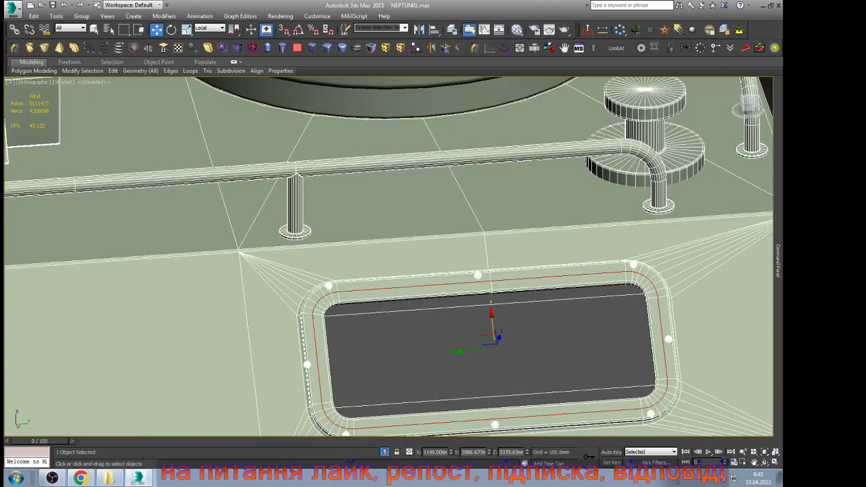
scroll(329, 304, up, 8)
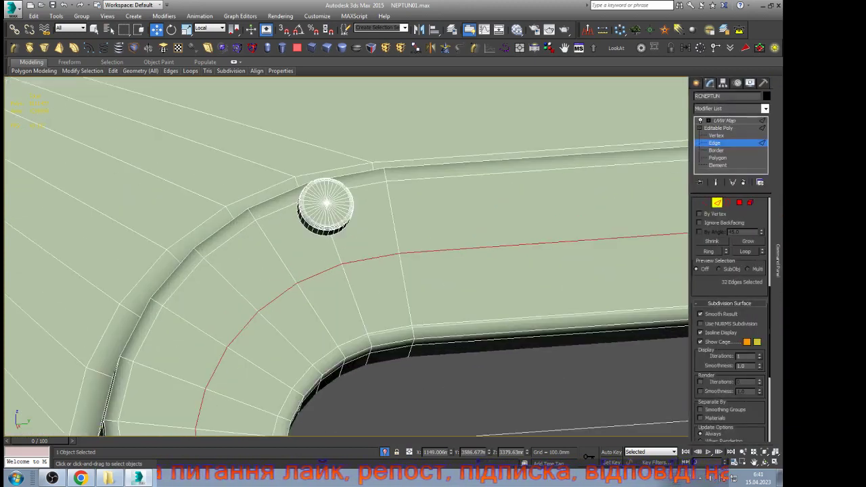
click(718, 165)
click(327, 205)
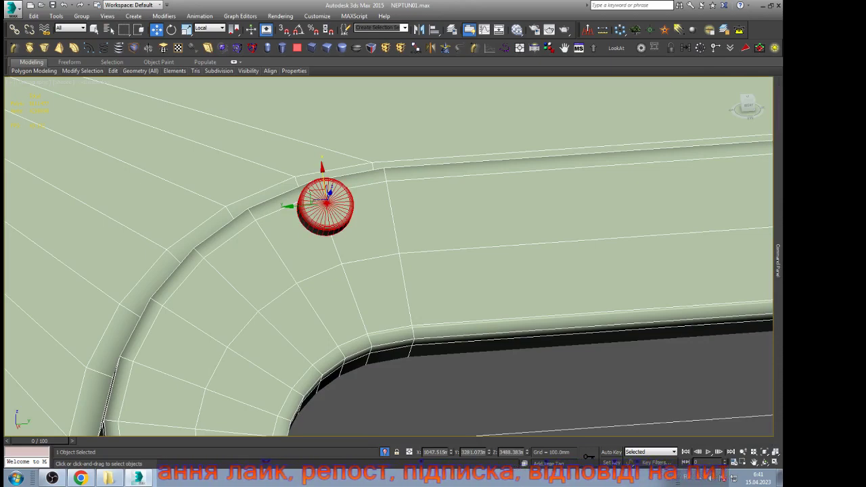
alt+middle_drag(517, 270, 503, 288)
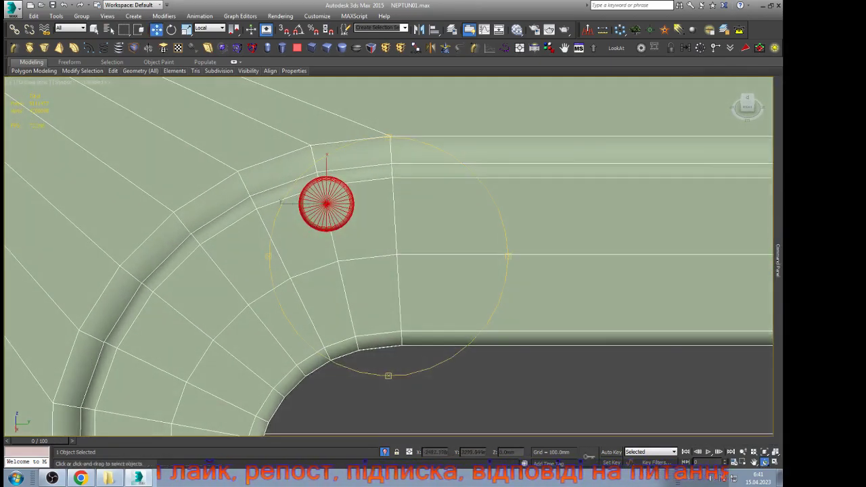
scroll(322, 210, up, 3)
drag(330, 166, 330, 286)
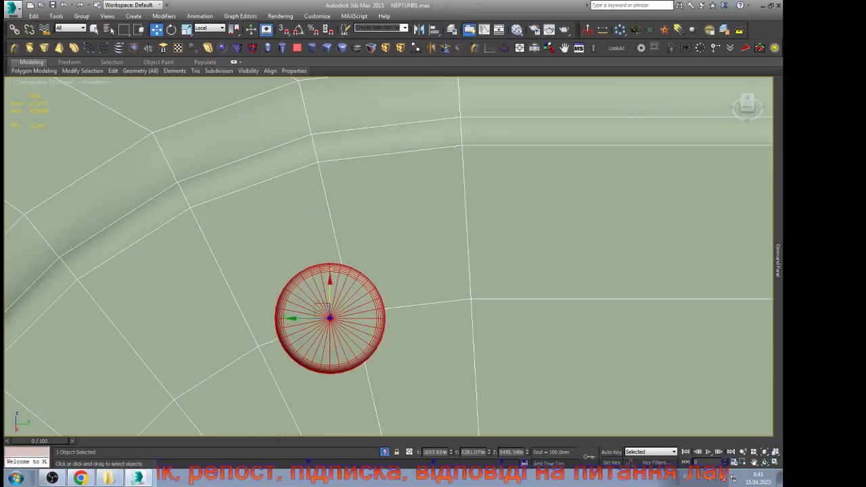
Step: Move the rivet at the middle of the window frame's left side inward onto the centre edge loop
scroll(351, 163, down, 8)
scroll(287, 342, up, 5)
scroll(299, 324, up, 2)
click(295, 316)
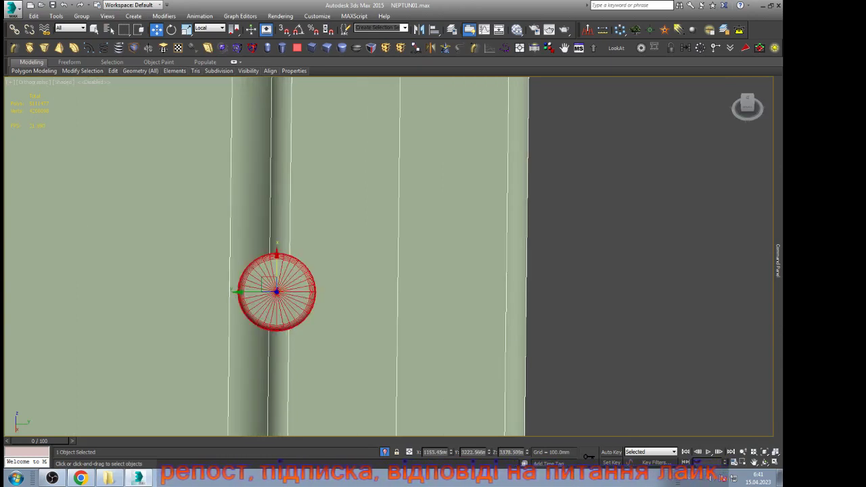
drag(279, 288, 402, 289)
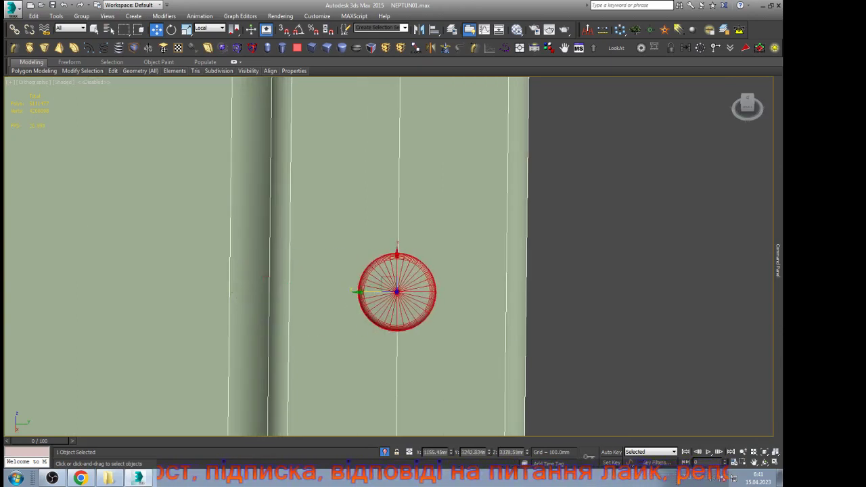
Step: Move the rivet at the lower-left corner of the hatch-side window frame up onto the centre edge loop
scroll(281, 212, down, 10)
scroll(287, 227, up, 4)
scroll(333, 350, up, 8)
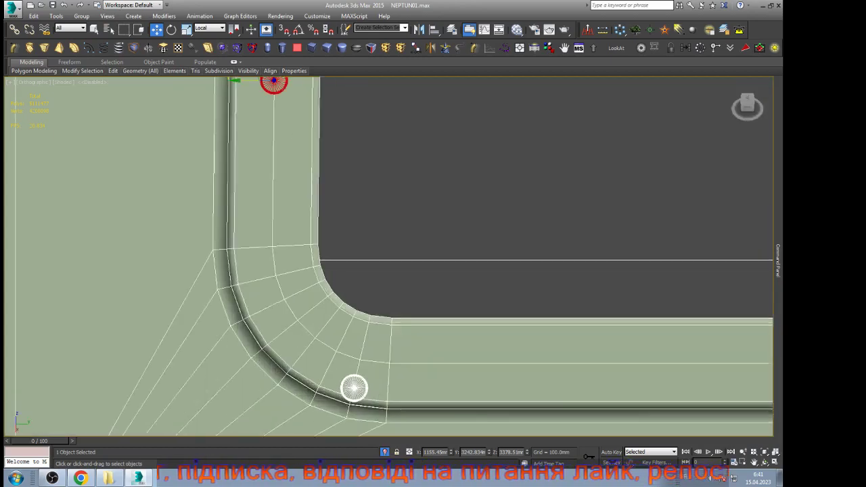
click(353, 371)
drag(357, 352, 357, 268)
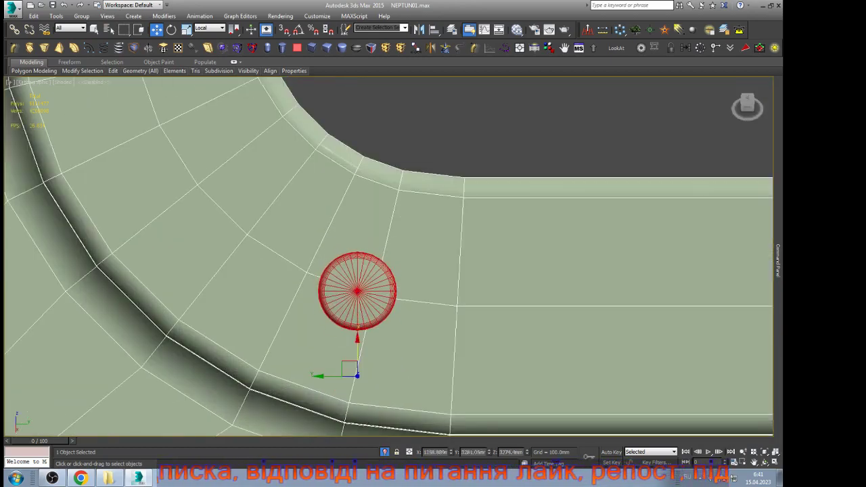
Step: Move the rivet at the middle of the hatch-side window frame's bottom side up onto the centre edge loop
scroll(357, 291, down, 5)
scroll(568, 304, up, 6)
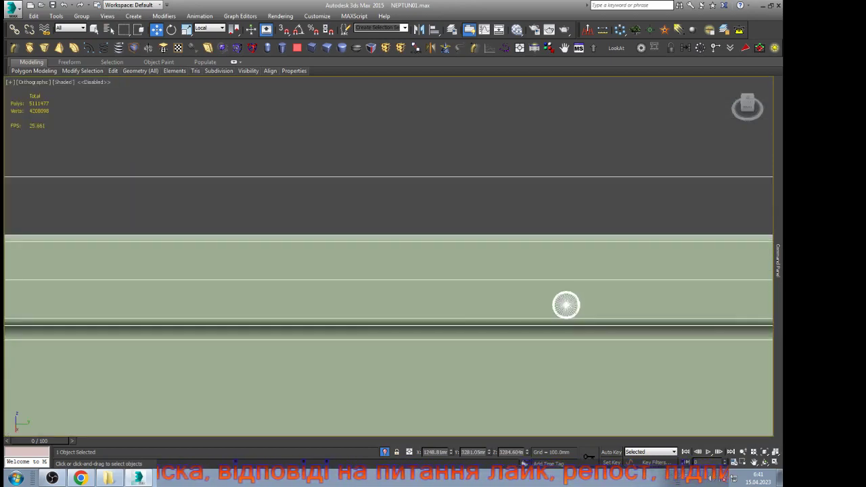
scroll(586, 287, up, 6)
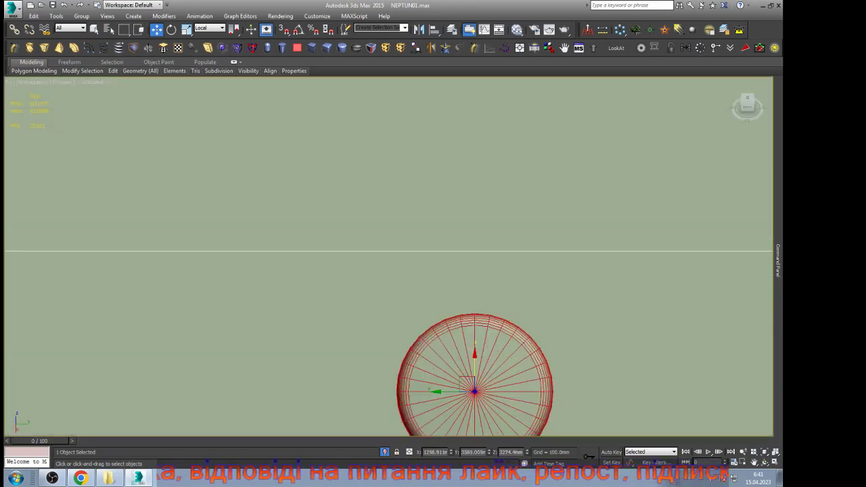
drag(475, 359, 475, 218)
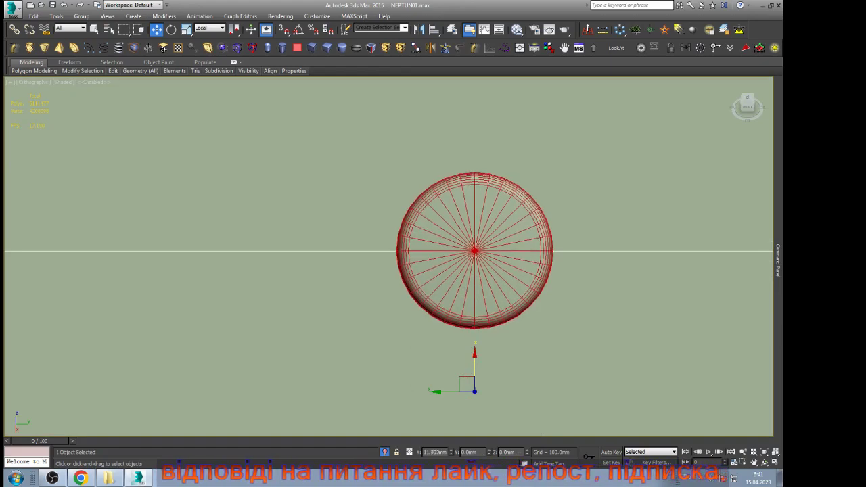
Step: Move the rivet at the lower-right corner of the hatch-side window frame up onto the centre edge loop
scroll(305, 292, down, 8)
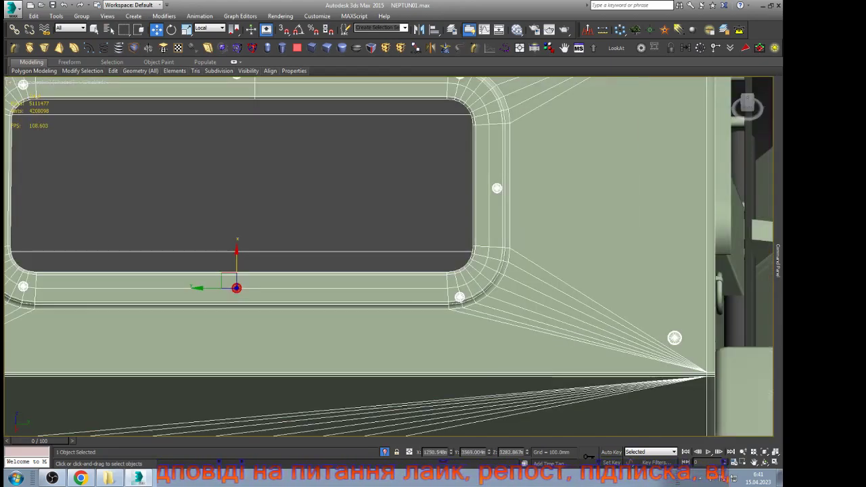
scroll(456, 285, up, 4)
scroll(469, 321, up, 2)
scroll(468, 321, up, 5)
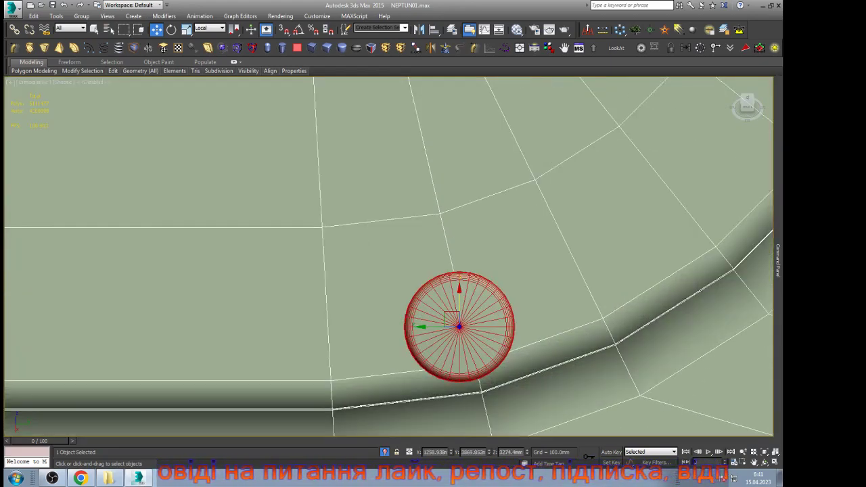
drag(459, 301, 459, 180)
Step: Move the rivet at the middle of the window frame's right side inward onto the centre edge loop
scroll(440, 306, down, 11)
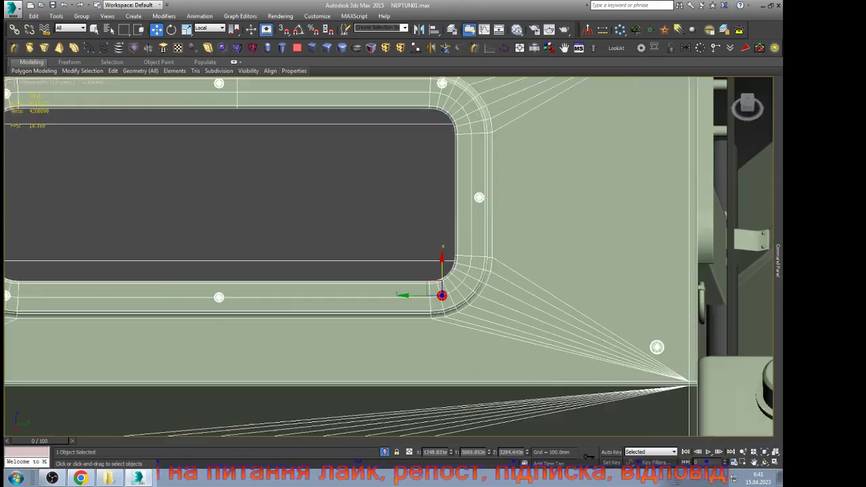
scroll(480, 196, up, 7)
scroll(484, 251, up, 2)
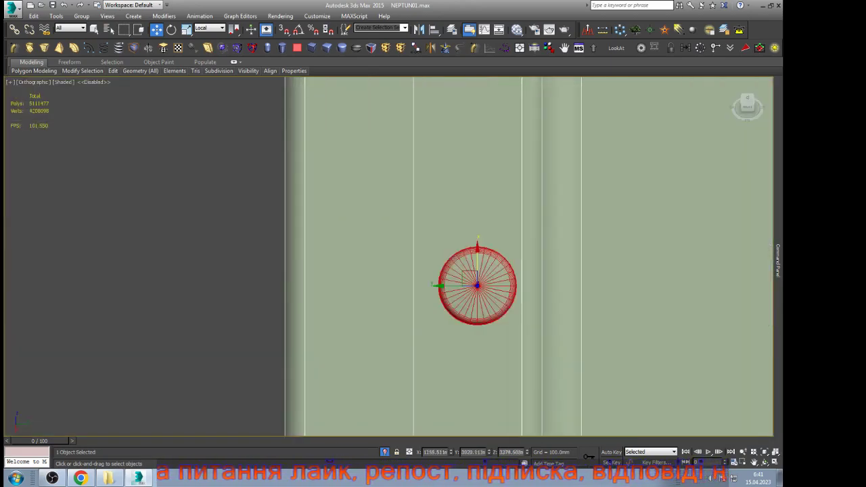
drag(451, 286, 388, 286)
Step: Move the rivet at the upper-right corner of the hatch-side window frame down onto the centre edge loop
scroll(391, 358, down, 5)
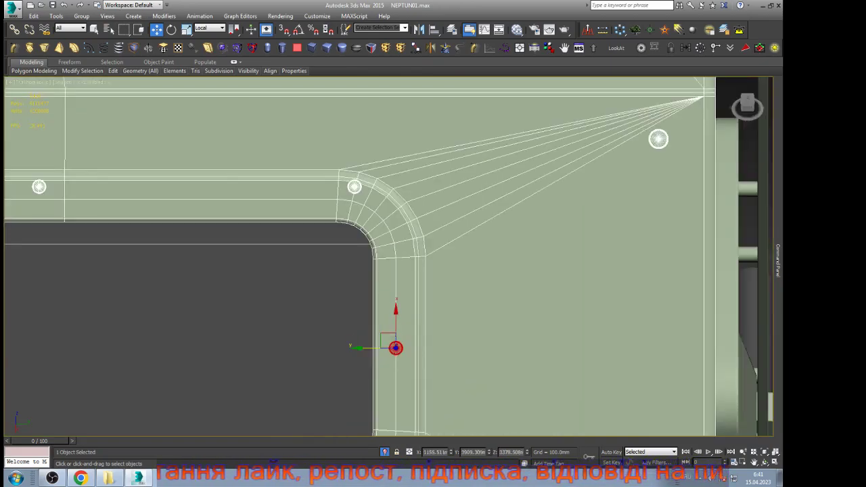
scroll(353, 187, up, 5)
click(349, 181)
drag(350, 154, 349, 242)
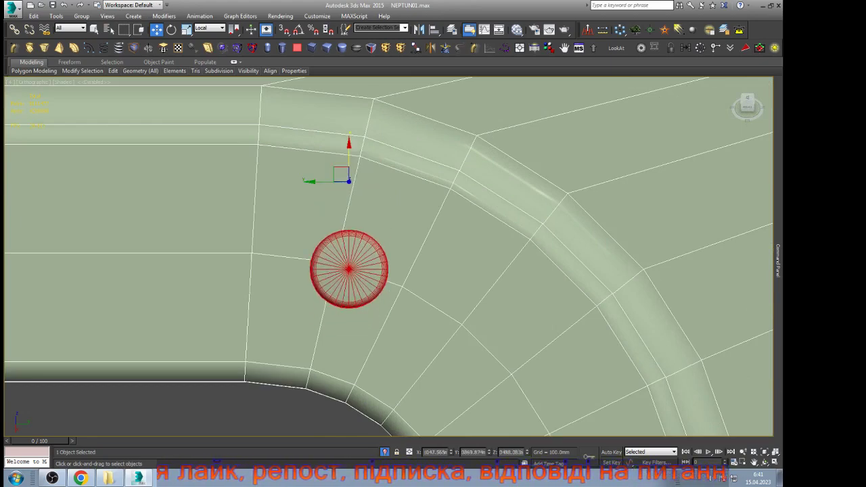
Step: Move the rivet at the middle of the window frame's top side down onto the centre edge loop
scroll(514, 245, down, 8)
scroll(270, 228, up, 5)
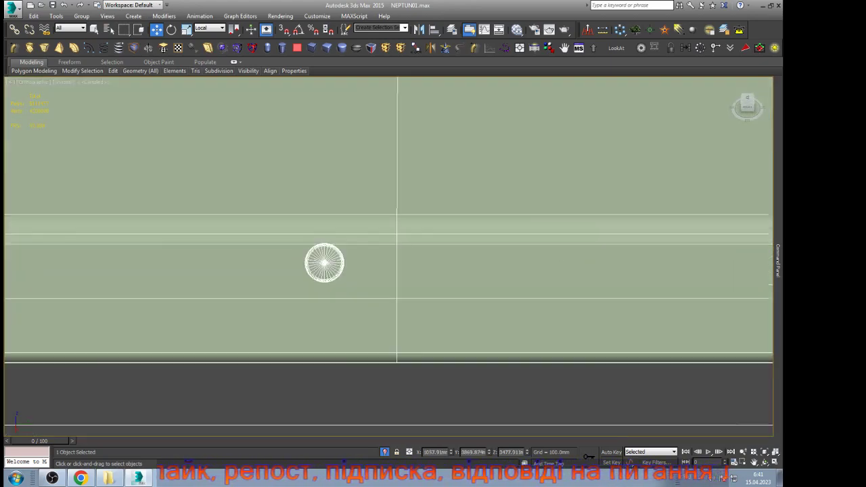
scroll(334, 267, up, 4)
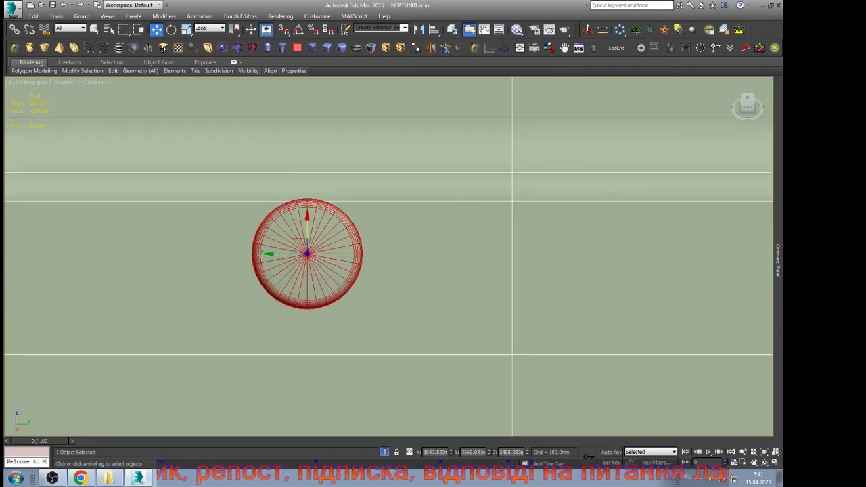
drag(307, 230, 307, 331)
Step: Connect the edge ring of the other window frame on this cabin side to add a centre edge loop
scroll(501, 284, down, 8)
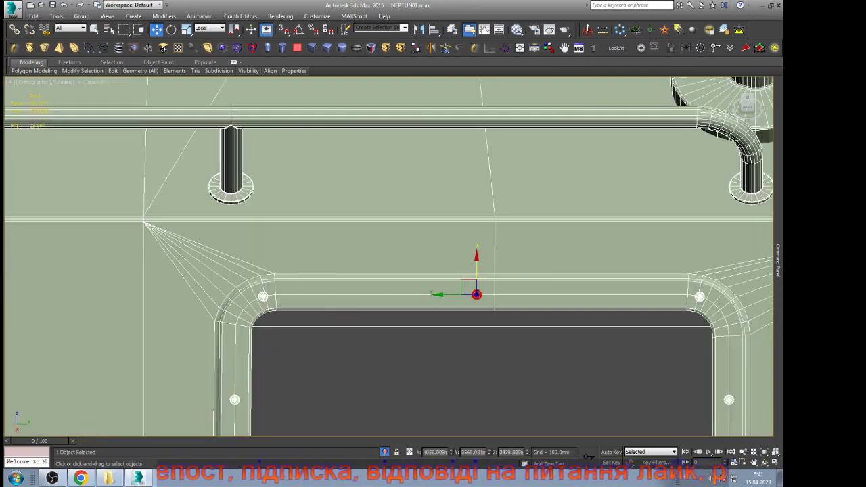
scroll(297, 281, up, 10)
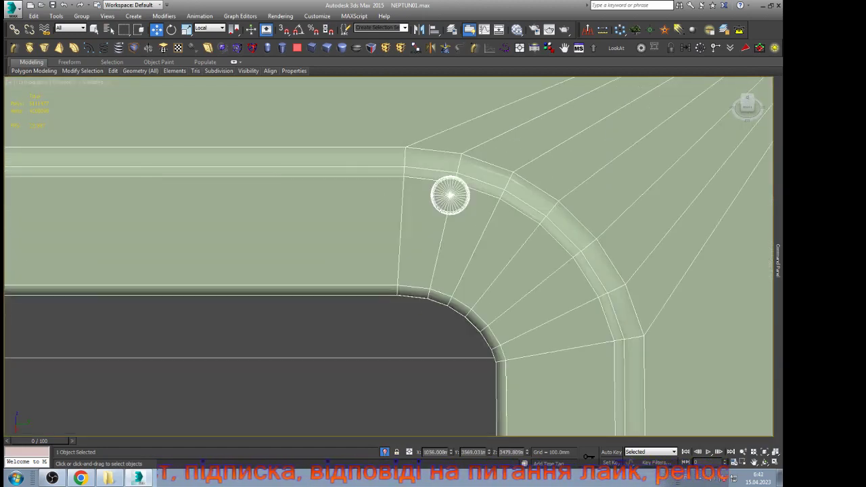
mouse_move(778, 318)
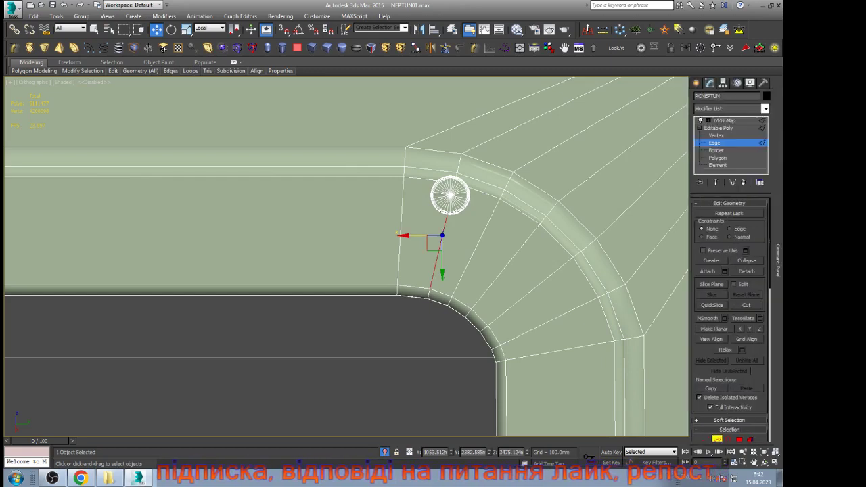
scroll(729, 318, down, 5)
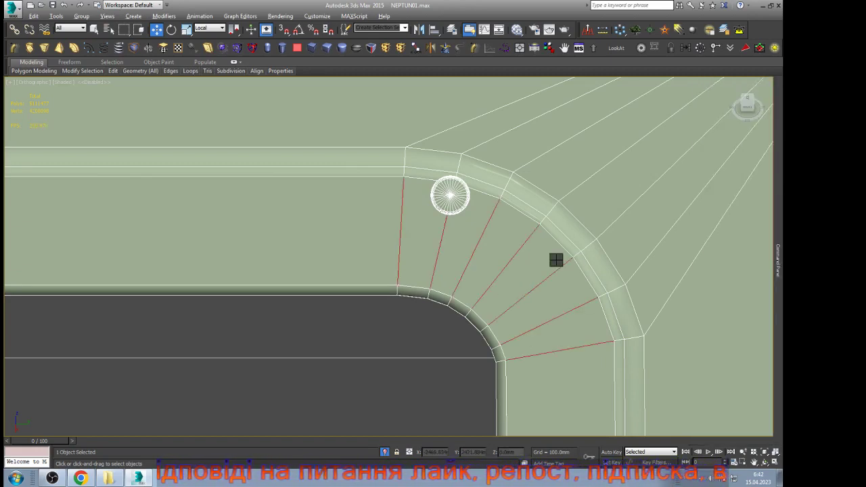
key(ctrl+shift+e)
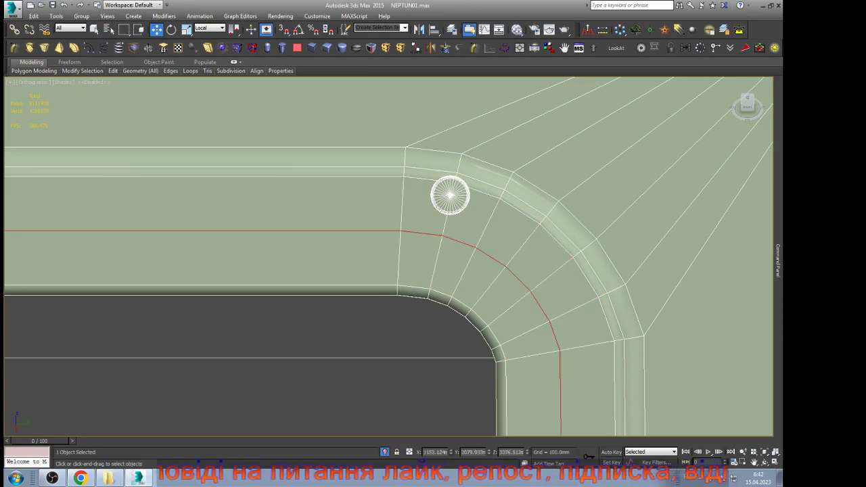
Step: Move the rivet element at the second window frame's upper-right corner down onto its centre edge loop
key(5)
click(451, 188)
scroll(452, 184, up, 5)
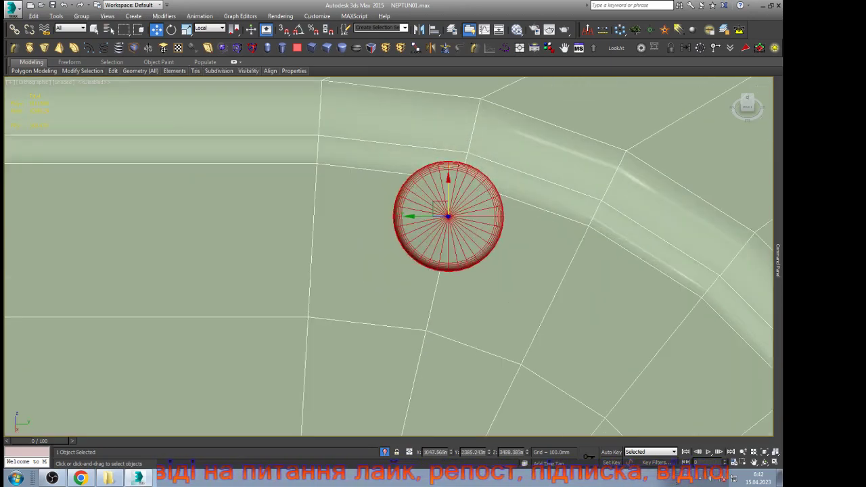
drag(448, 216, 448, 336)
scroll(513, 212, down, 10)
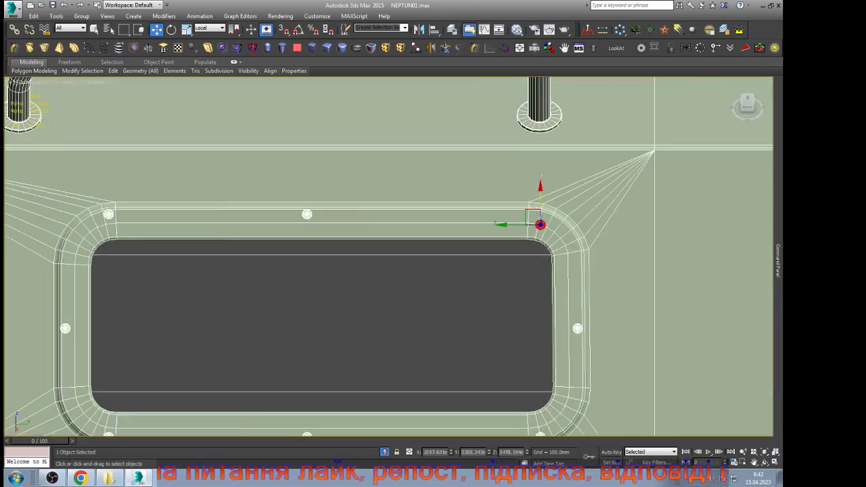
Step: Move the rivet at the middle of the second window frame's top side down onto the centre edge loop
middle_drag(340, 210, 423, 204)
scroll(423, 204, up, 5)
scroll(340, 214, up, 4)
click(309, 226)
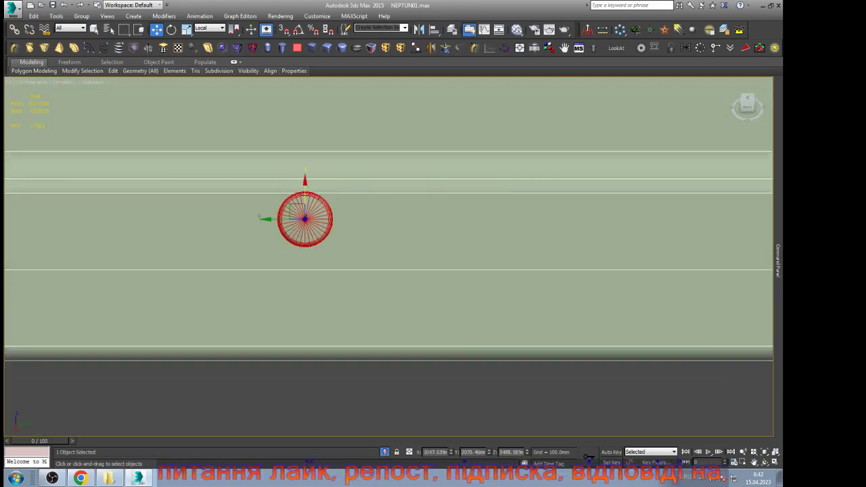
scroll(309, 227, up, 4)
drag(301, 184, 300, 286)
scroll(542, 230, down, 6)
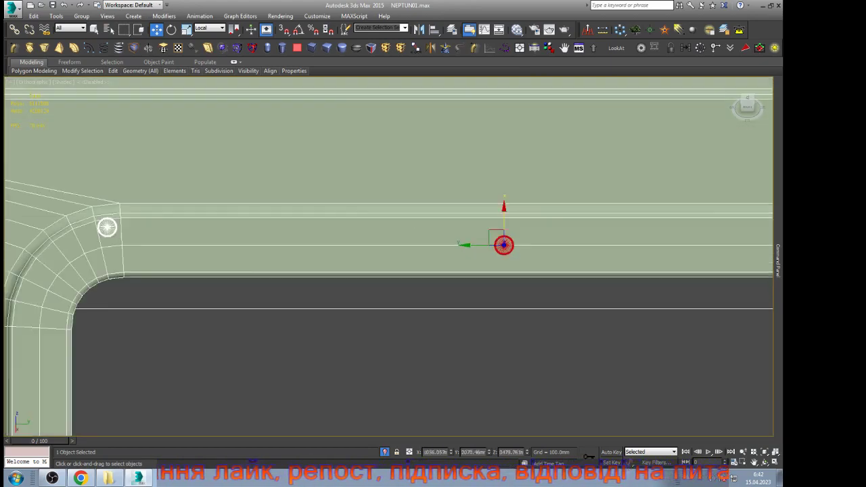
Step: Move the rivet at the second window frame's upper-left corner down onto the centre edge loop
scroll(241, 231, up, 4)
scroll(222, 219, up, 2)
click(222, 220)
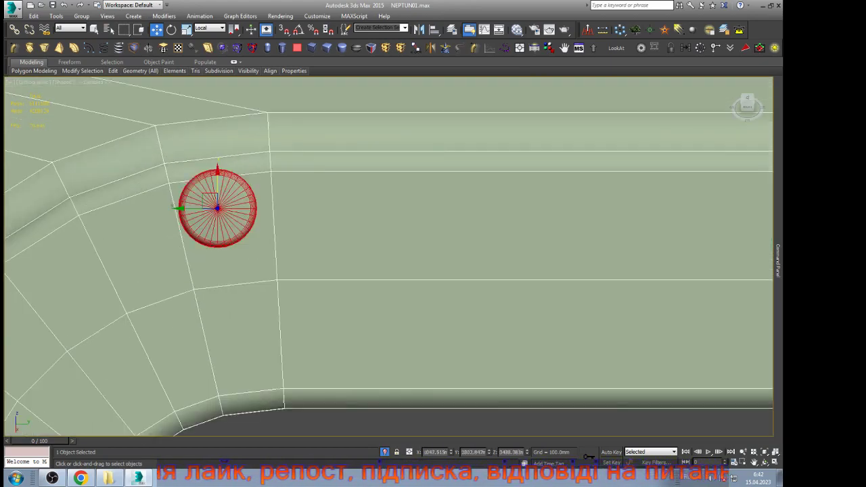
drag(217, 181, 217, 260)
scroll(353, 216, down, 6)
Step: Move the rivet on the second window frame's left side inward onto the vertical centre edge loop
scroll(295, 324, up, 6)
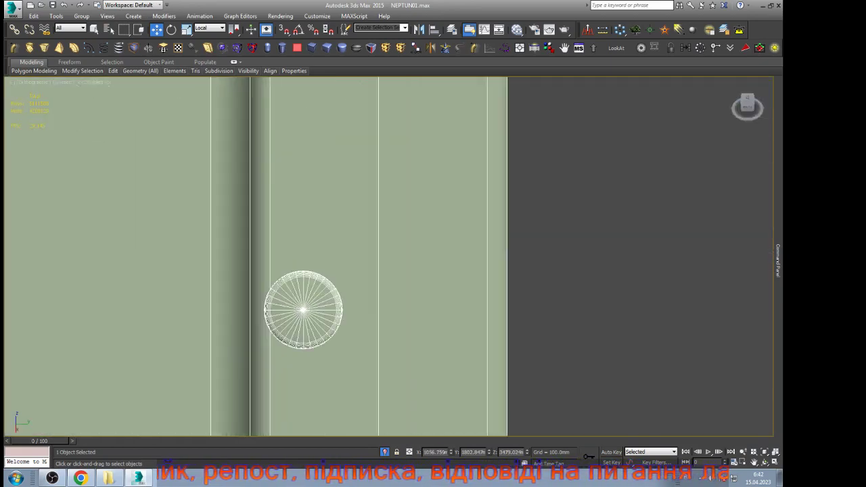
click(303, 309)
drag(278, 310, 354, 310)
scroll(389, 258, down, 5)
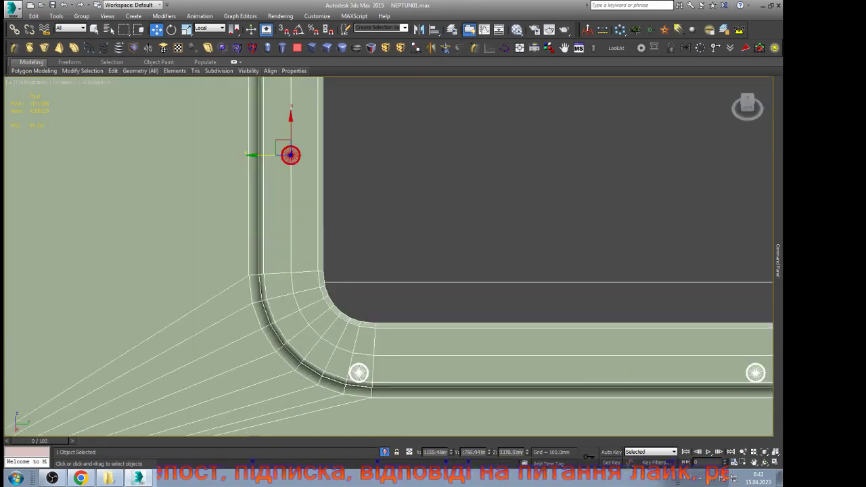
Step: Move the rivet at the second window frame's lower-left corner up onto the centre edge loop
scroll(358, 373, up, 3)
click(373, 332)
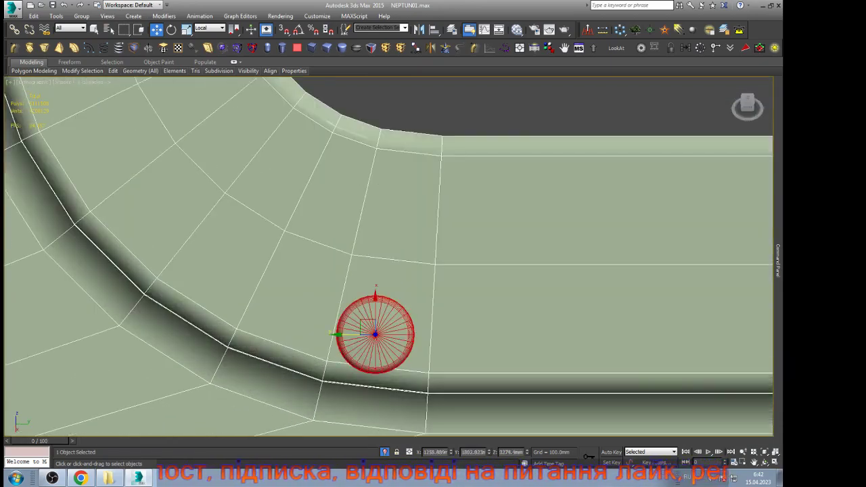
scroll(366, 359, up, 4)
drag(367, 333, 367, 177)
scroll(261, 295, down, 5)
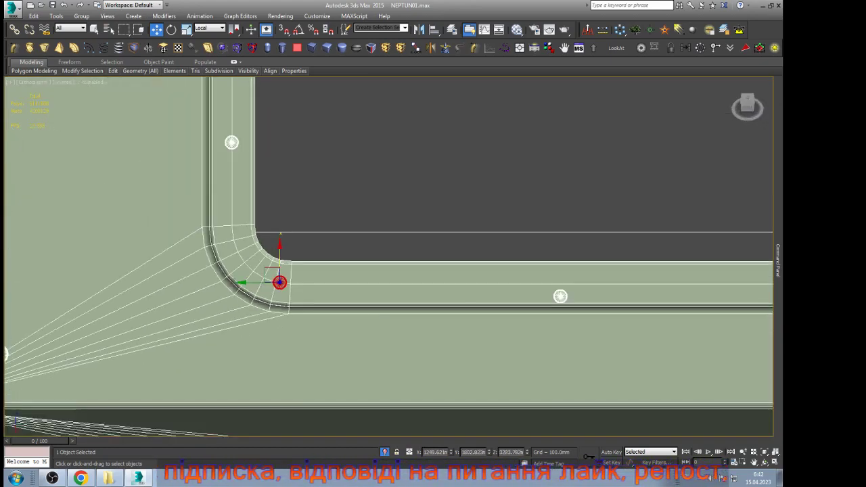
Step: Move the rivet at the middle of the second window frame's lower side up onto the centre edge loop
scroll(571, 297, up, 8)
click(510, 285)
scroll(506, 269, up, 2)
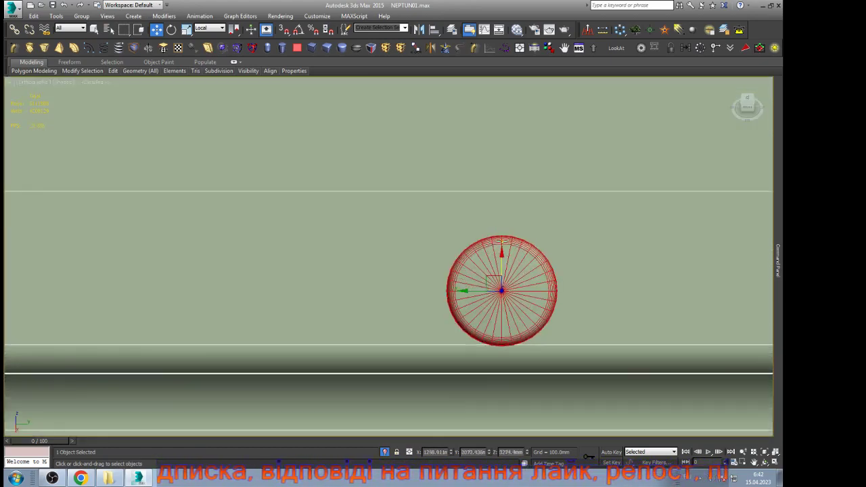
drag(502, 268, 505, 168)
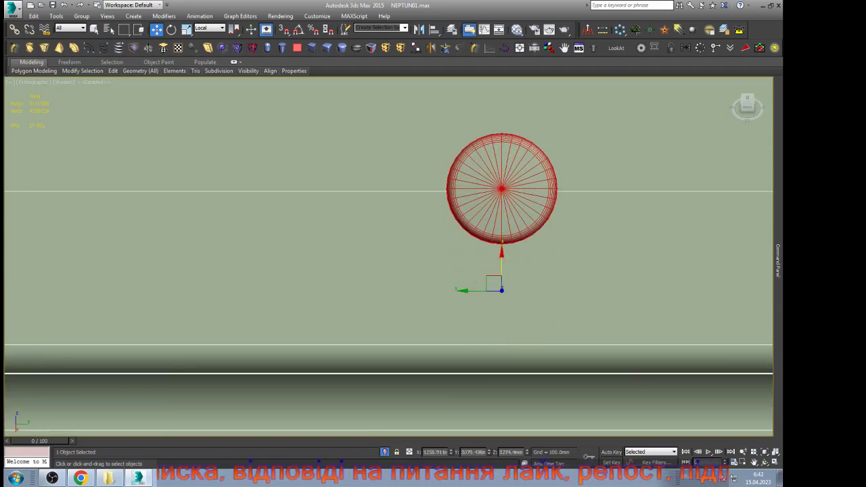
scroll(237, 263, down, 10)
Step: Move the rivet at the second window frame's lower-right corner up onto the centre edge loop
scroll(488, 254, up, 9)
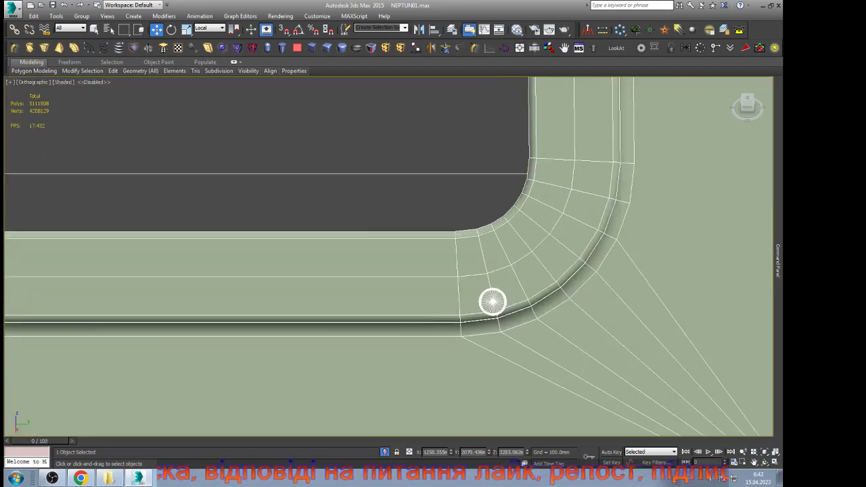
click(503, 307)
drag(503, 272, 504, 213)
scroll(360, 348, down, 7)
Step: Move the rivet on the second window frame's right side inward onto the vertical centre edge loop
key(z)
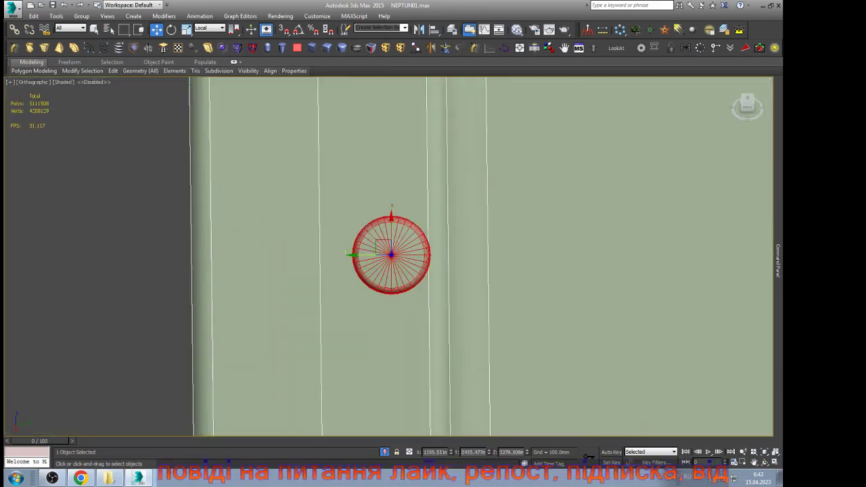
drag(366, 255, 294, 255)
scroll(376, 308, down, 8)
scroll(388, 294, down, 9)
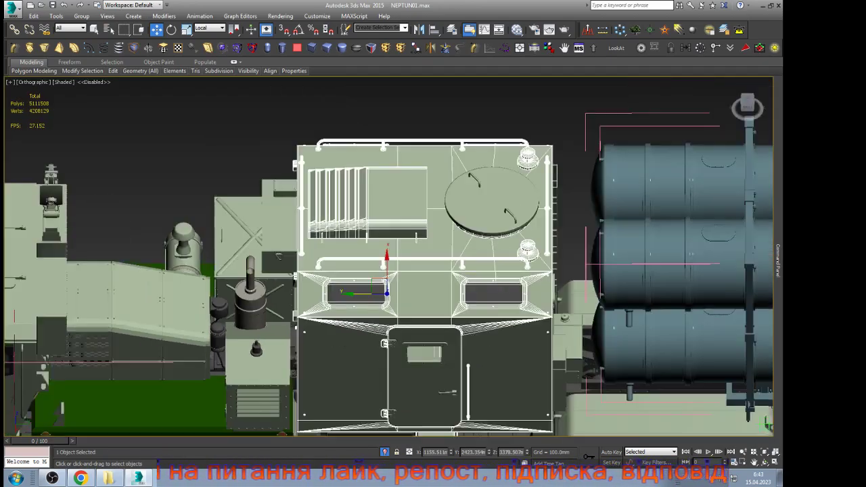
Step: Leave element editing of the cabin's Editable Poly, return to its UVW Map modifier and deselect the cabin
mouse_move(778, 261)
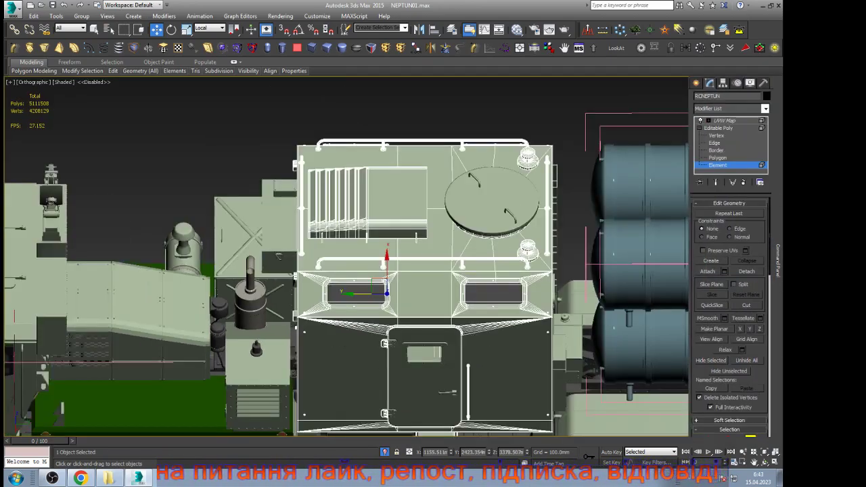
click(719, 128)
click(725, 121)
click(609, 102)
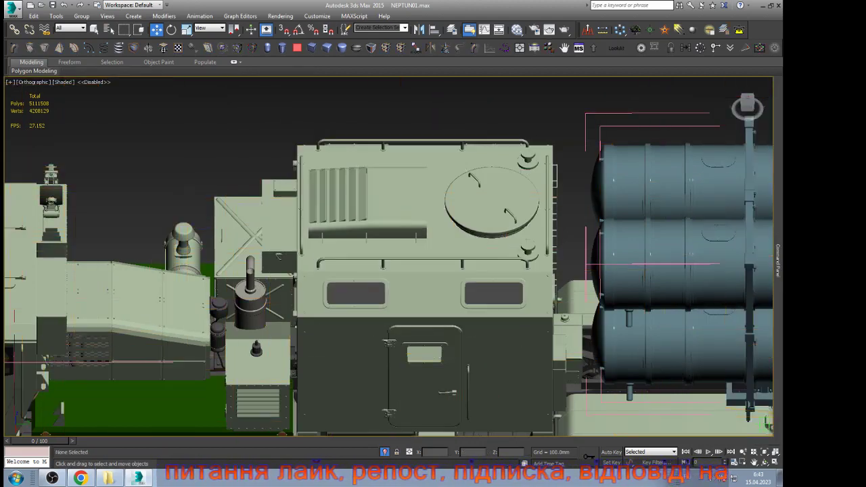
Step: Examine the whole truck from both sides, including the front wheels and the stabilizer jack between them
scroll(278, 256, down, 5)
scroll(311, 305, up, 6)
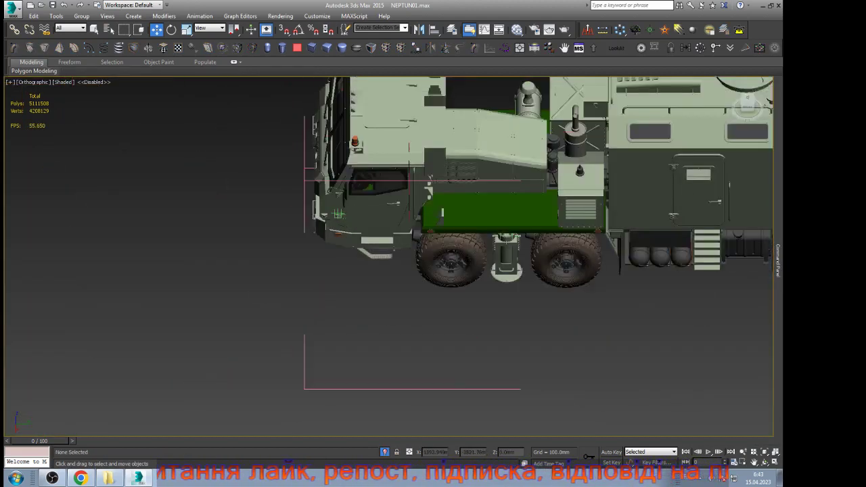
scroll(324, 307, down, 2)
click(764, 462)
drag(412, 291, 429, 233)
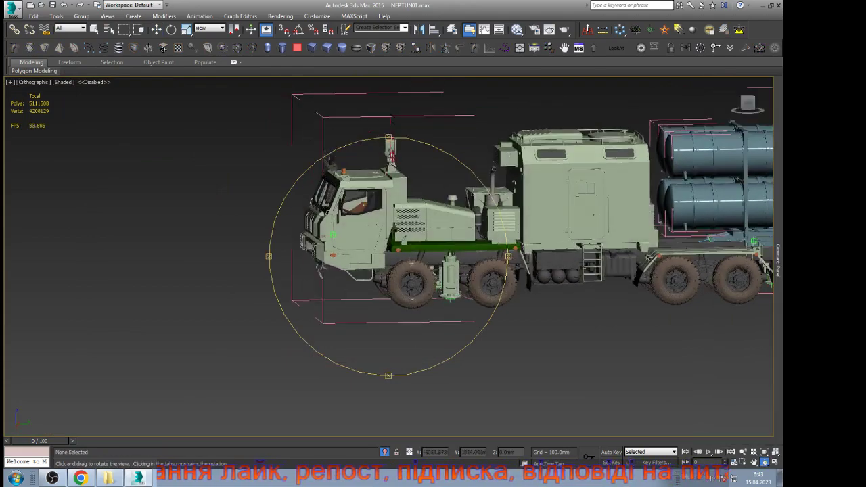
scroll(471, 279, up, 6)
scroll(482, 276, down, 3)
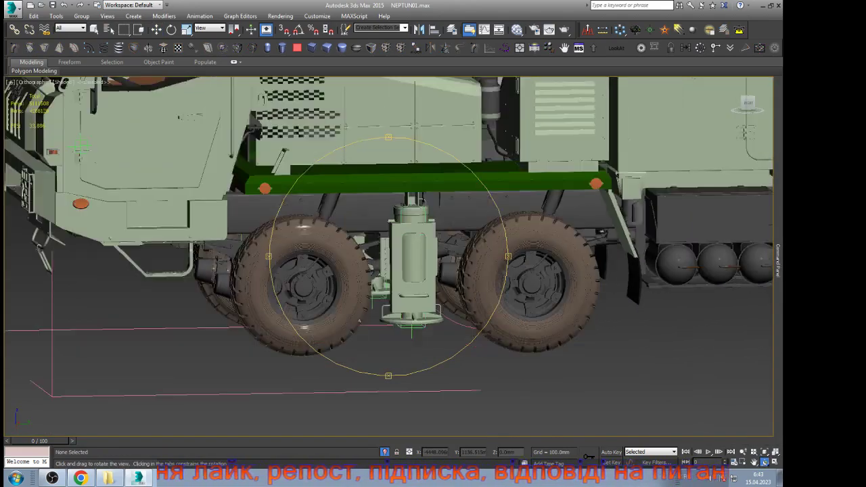
drag(406, 270, 542, 287)
alt+middle_drag(388, 256, 446, 257)
scroll(569, 321, down, 2)
key(w)
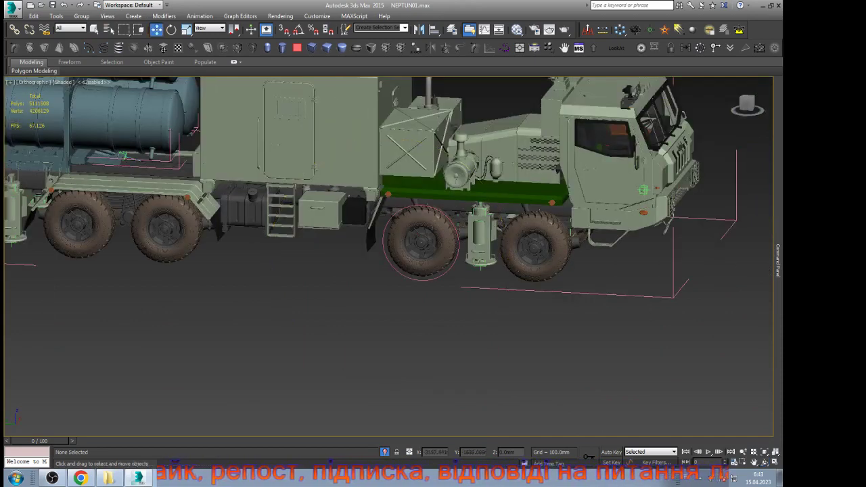
Step: Compare the front wheels and stabilizer jack with the blueprint in the Left view, and return to an angled view
key(l)
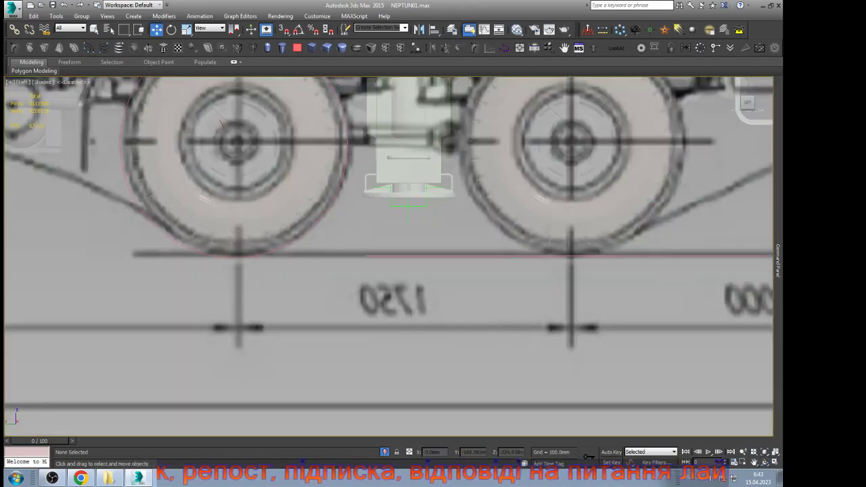
scroll(219, 122, down, 2)
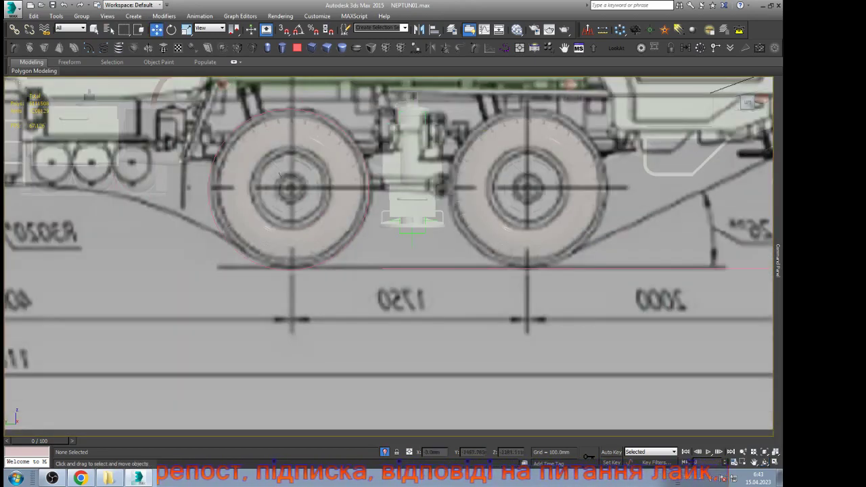
click(764, 463)
drag(433, 264, 406, 280)
key(Escape)
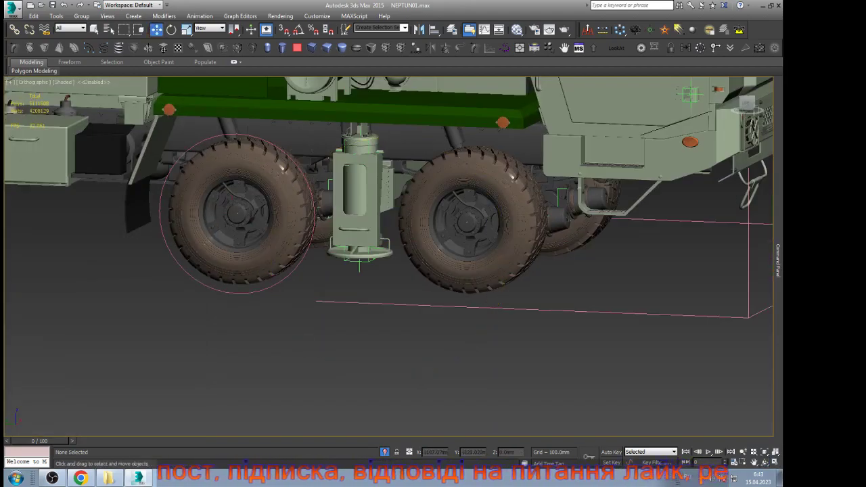
Step: Isolate the wheel group directly behind the front stabilizer jack
click(288, 210)
key(z)
scroll(328, 213, up, 5)
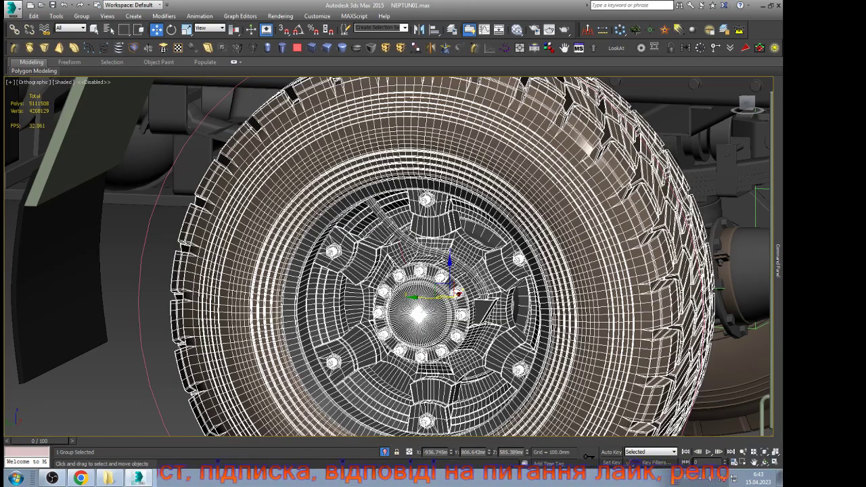
scroll(325, 210, down, 5)
key(alt+q)
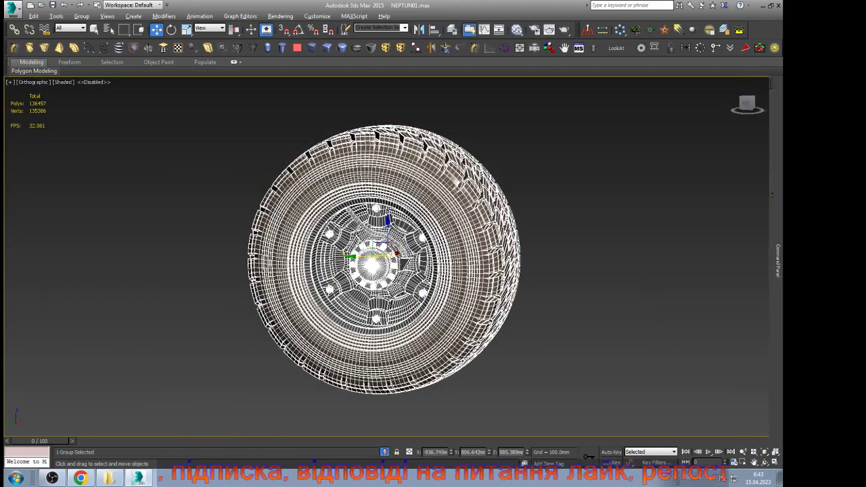
Step: Open the isolated wheel group and select the tyre object inside it
click(81, 16)
click(93, 50)
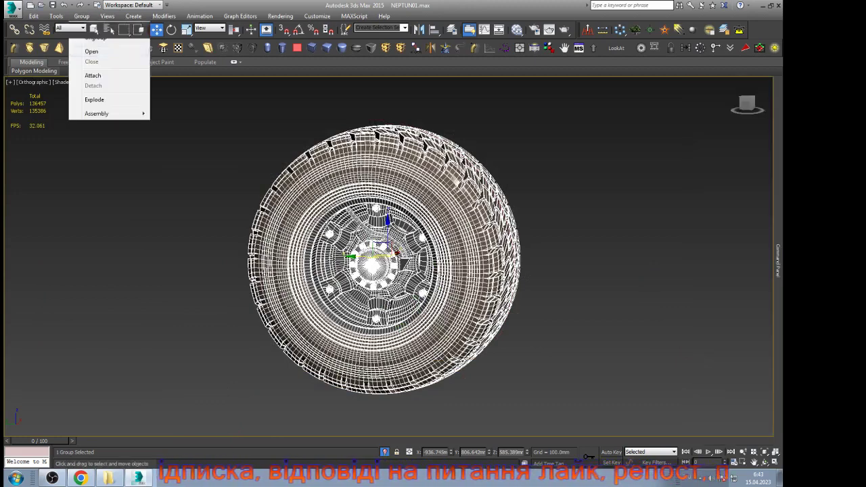
scroll(439, 154, up, 4)
scroll(436, 139, up, 3)
click(436, 139)
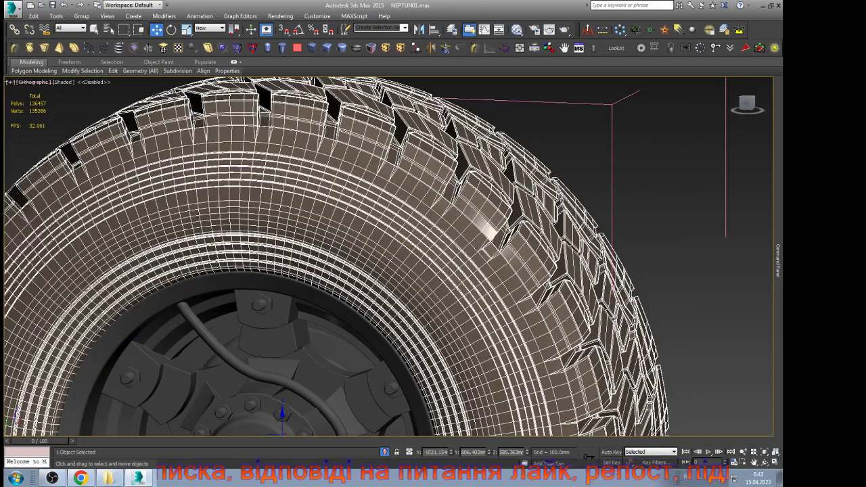
Step: Examine the mesh of the tyre's tread blocks and the grooves between them up close
click(765, 462)
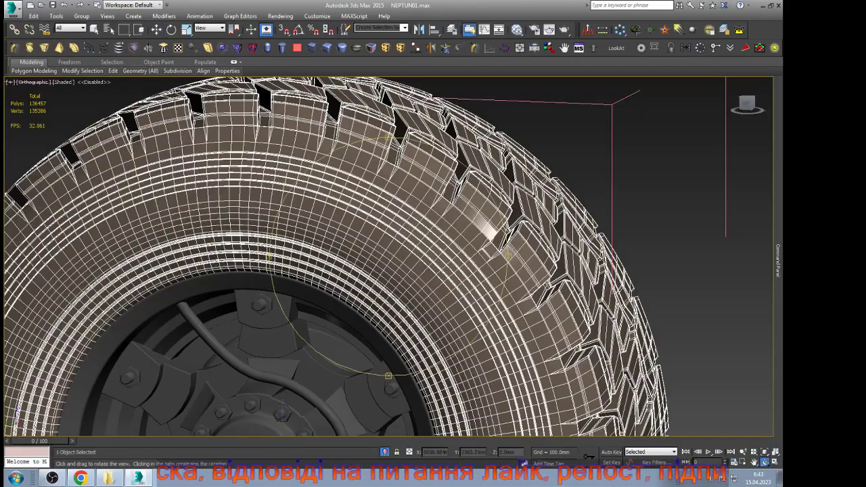
drag(447, 264, 365, 298)
scroll(388, 257, up, 5)
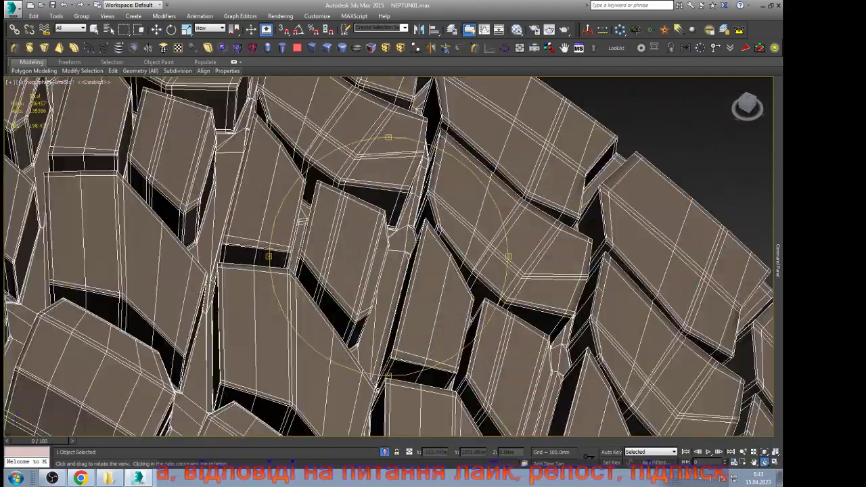
scroll(388, 257, down, 3)
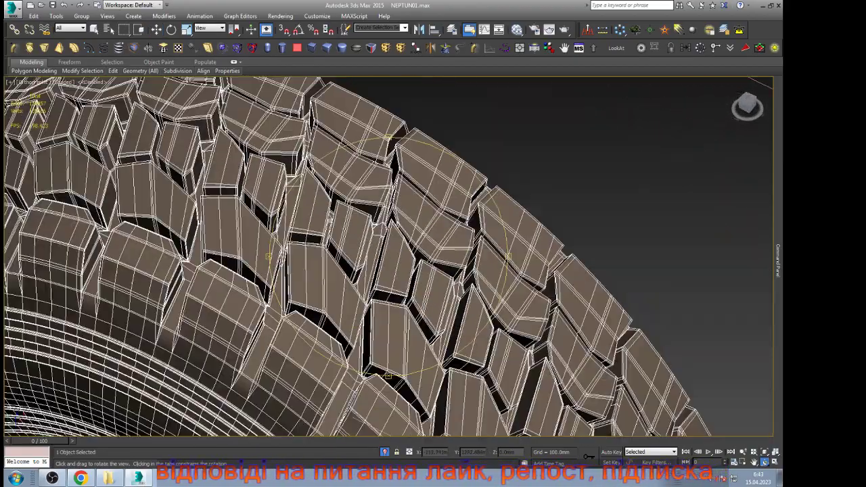
drag(433, 179, 398, 214)
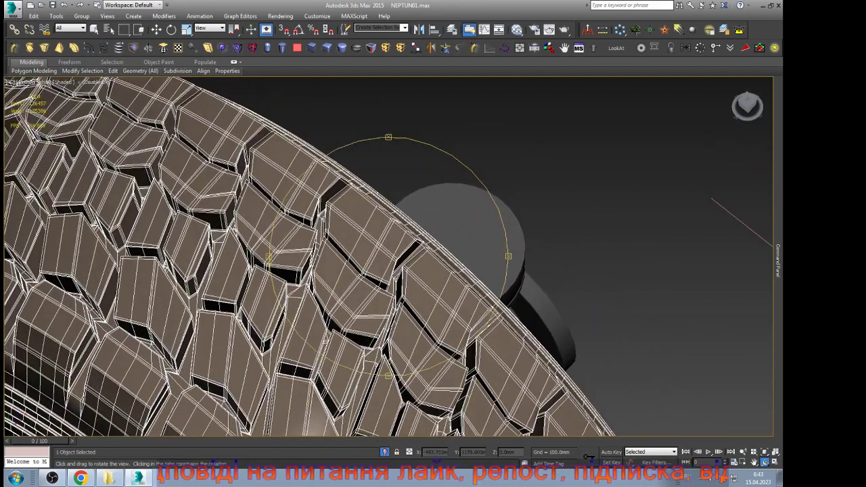
scroll(398, 213, up, 5)
scroll(505, 253, down, 3)
scroll(506, 253, up, 6)
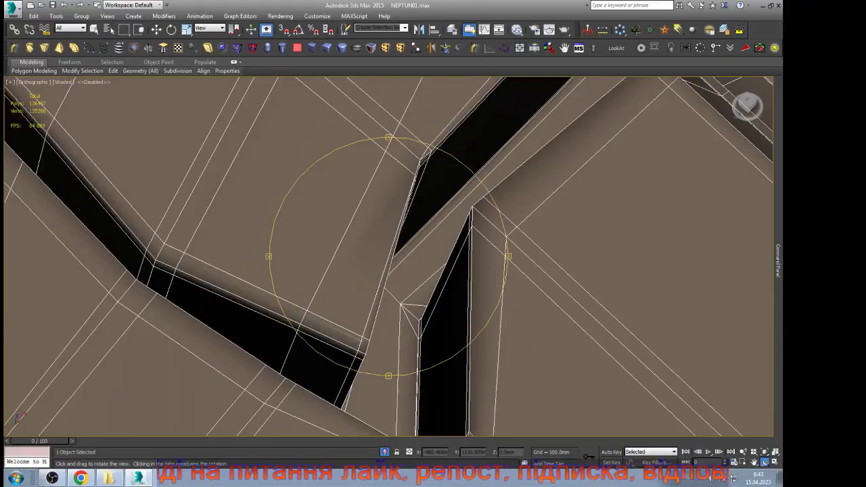
scroll(387, 257, down, 3)
scroll(388, 257, down, 6)
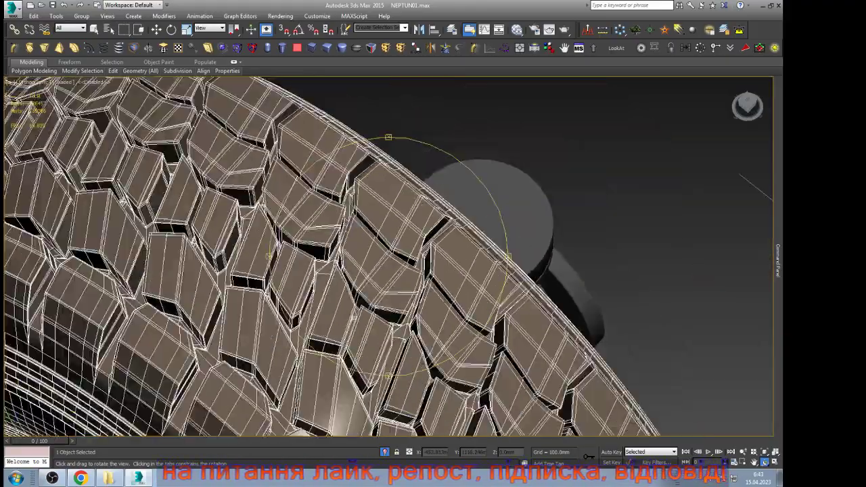
Step: Examine the tyre's sidewall rings, shoulder blocks and inner side from several angles
drag(415, 291, 466, 245)
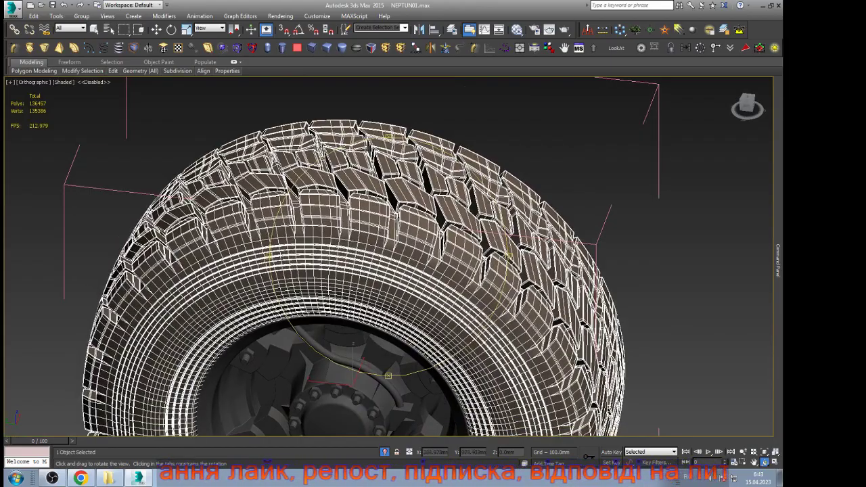
drag(466, 244, 278, 221)
scroll(279, 221, up, 6)
scroll(243, 188, up, 2)
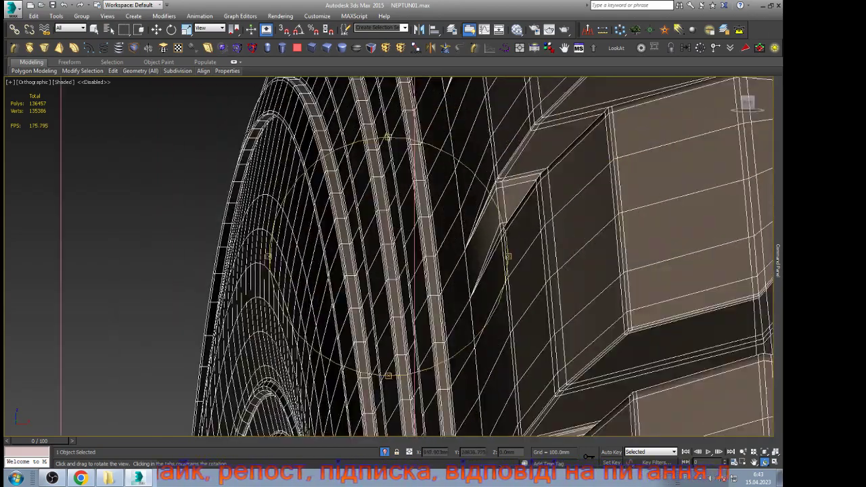
scroll(254, 138, up, 6)
scroll(318, 179, down, 16)
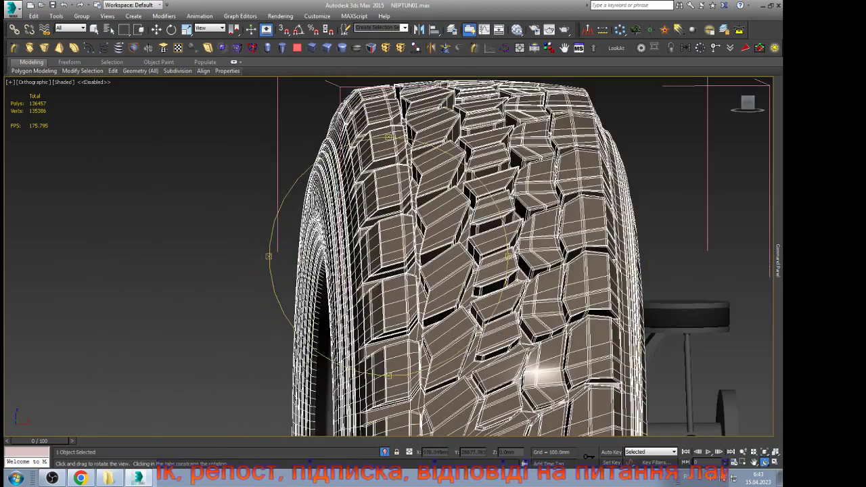
drag(505, 221, 464, 227)
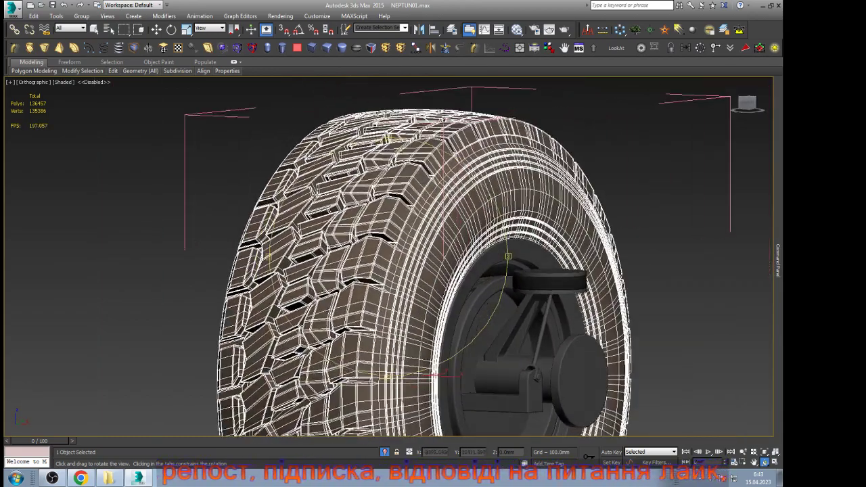
Step: Chamfer the tyre sidewall's middle edge loop and the loop just outside the inner rings into bands of several segments
scroll(463, 227, up, 7)
key(w)
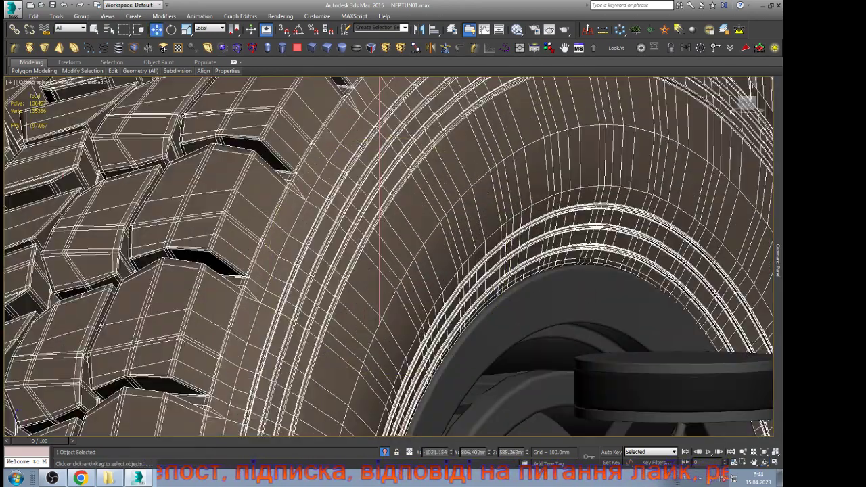
key(2)
click(489, 174)
scroll(477, 176, up, 5)
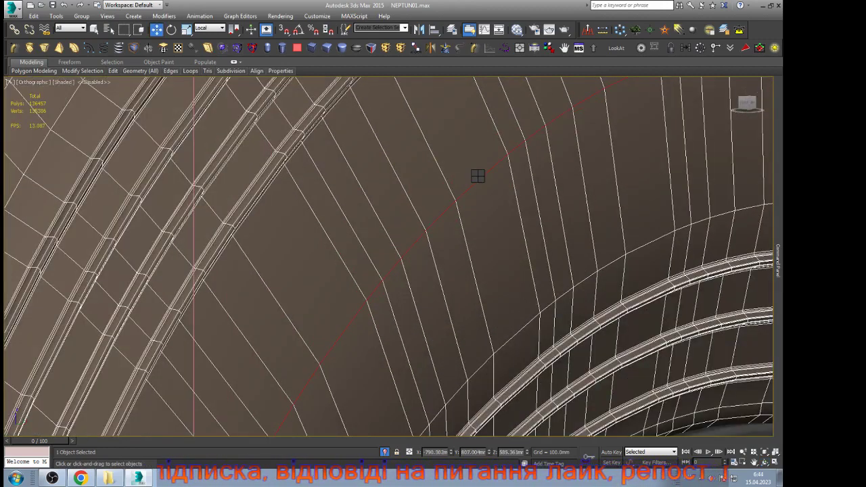
click(435, 226)
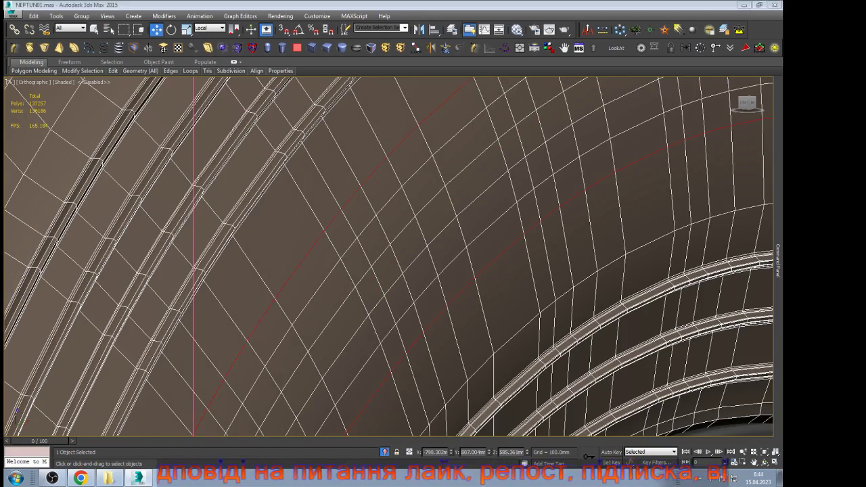
double_click(516, 332)
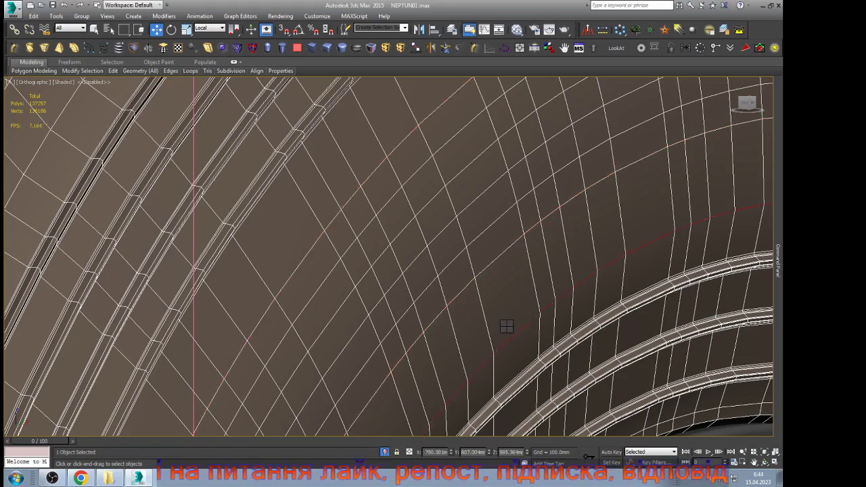
click(506, 326)
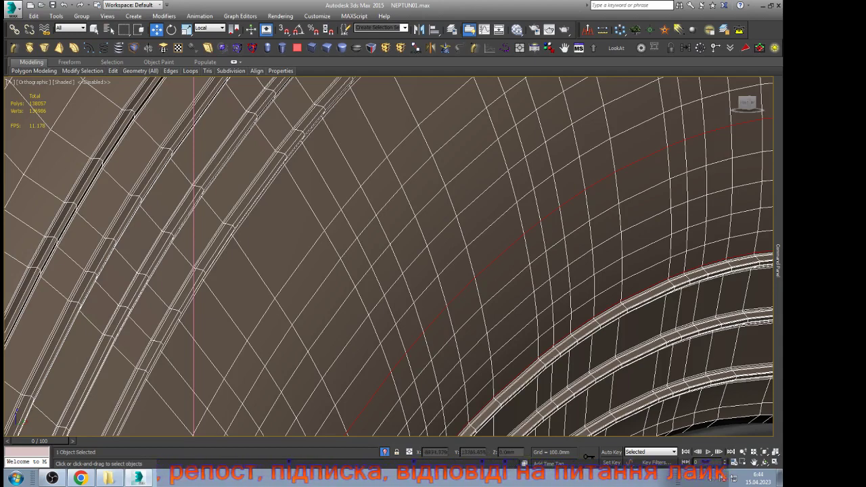
Step: Check the mesh where a groove meets the tyre shoulder and select the edge loop along the tread block's shoulder
scroll(406, 257, down, 10)
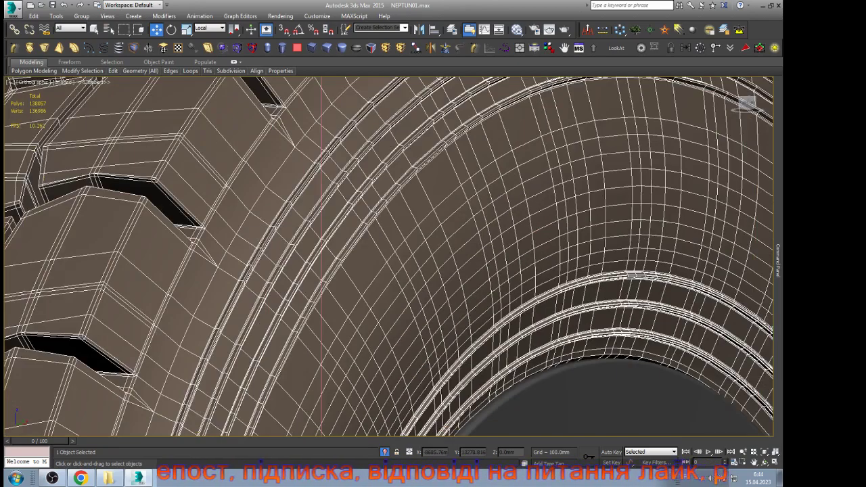
scroll(420, 230, up, 8)
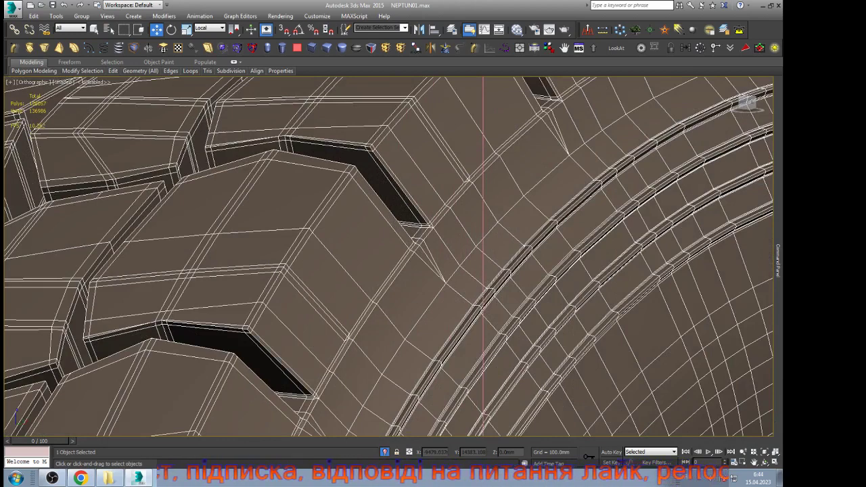
scroll(418, 244, up, 5)
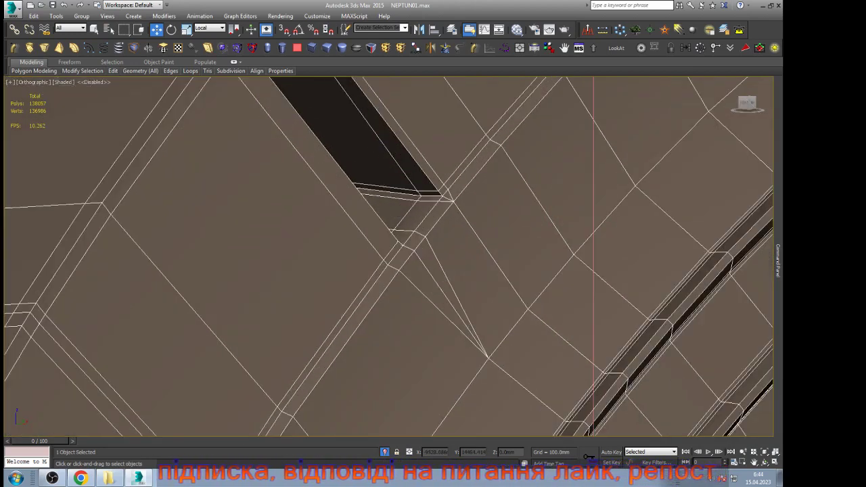
double_click(431, 228)
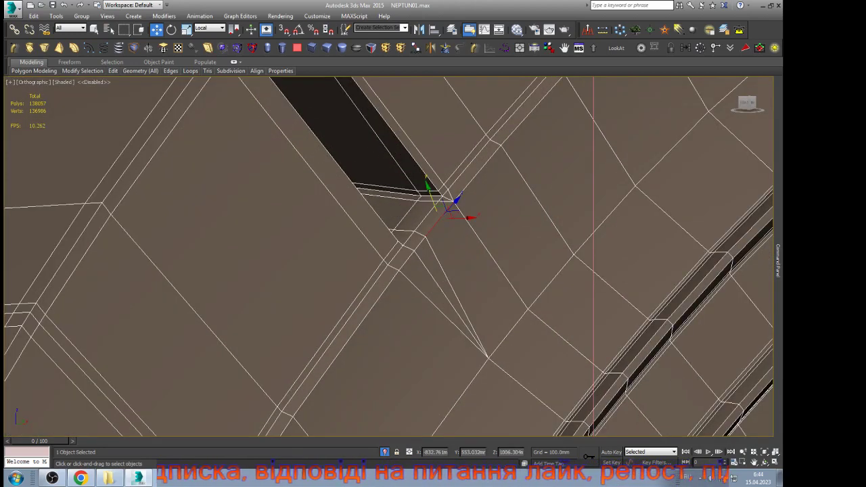
scroll(428, 230, down, 8)
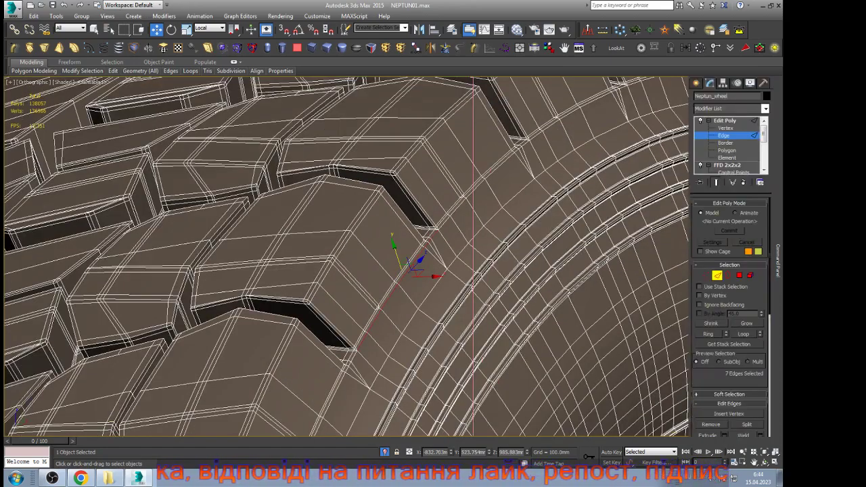
Step: Assign all elements of the tyre mesh to smoothing group 30 and leave sub-object editing
key(5)
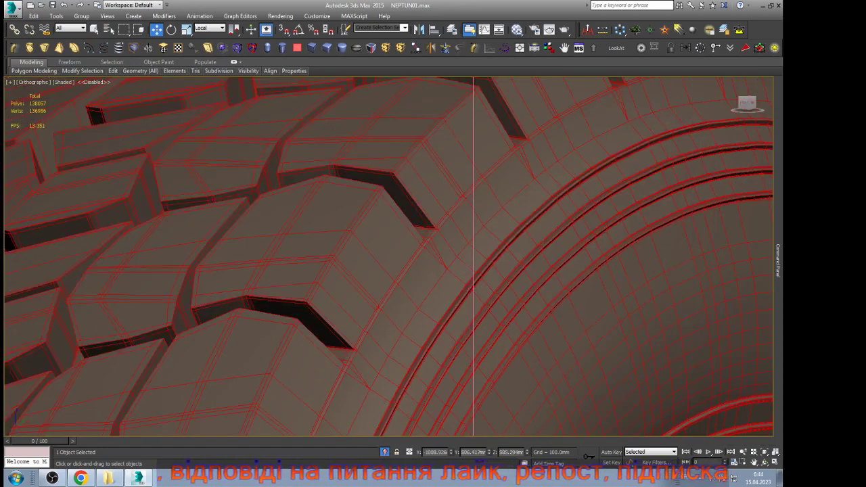
mouse_move(778, 261)
scroll(730, 318, down, 5)
scroll(729, 318, down, 3)
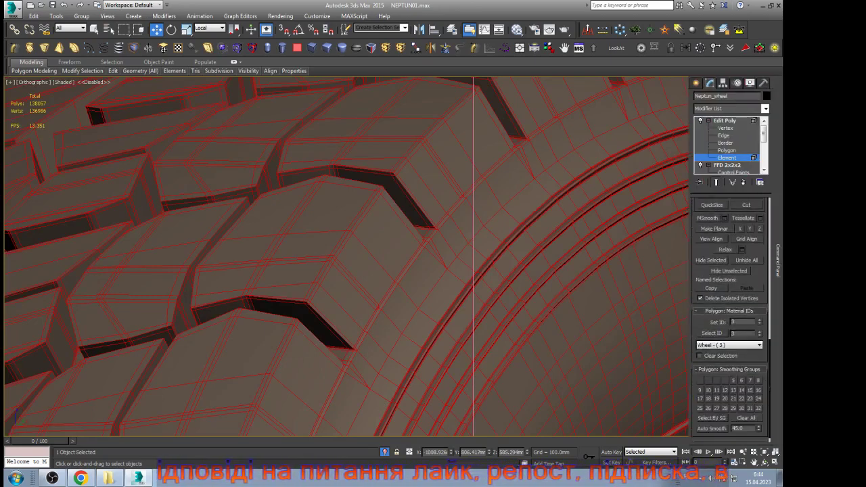
click(741, 408)
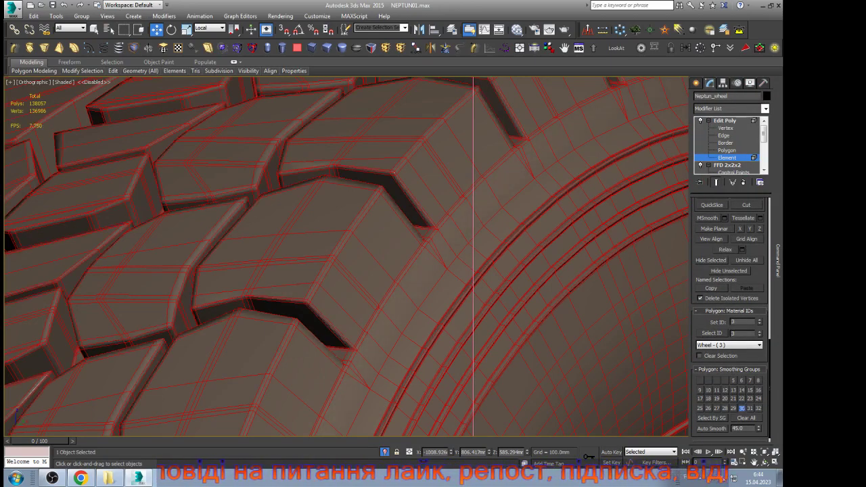
click(725, 121)
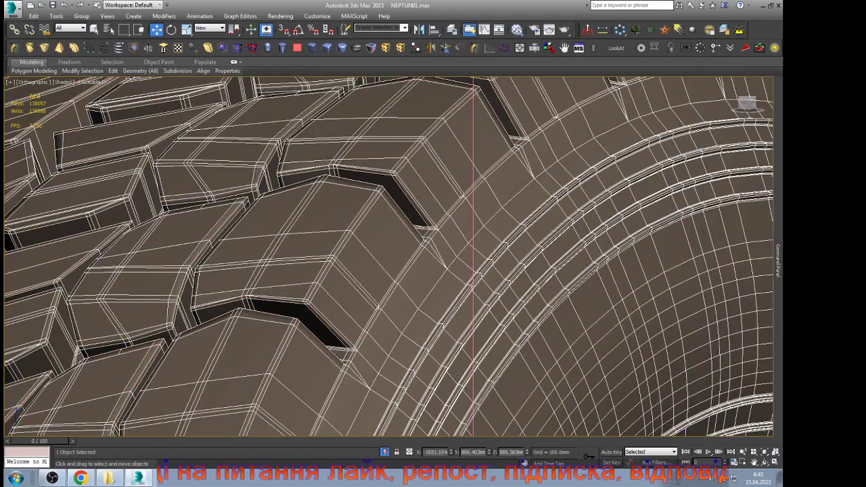
Step: Examine the tyre's tread and sidewall shading from the front and from a raised angle
key(f)
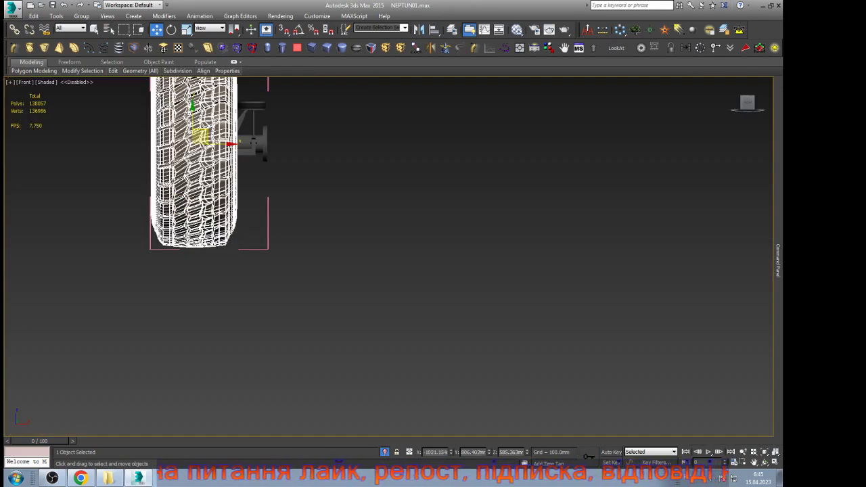
key(z)
scroll(403, 254, up, 2)
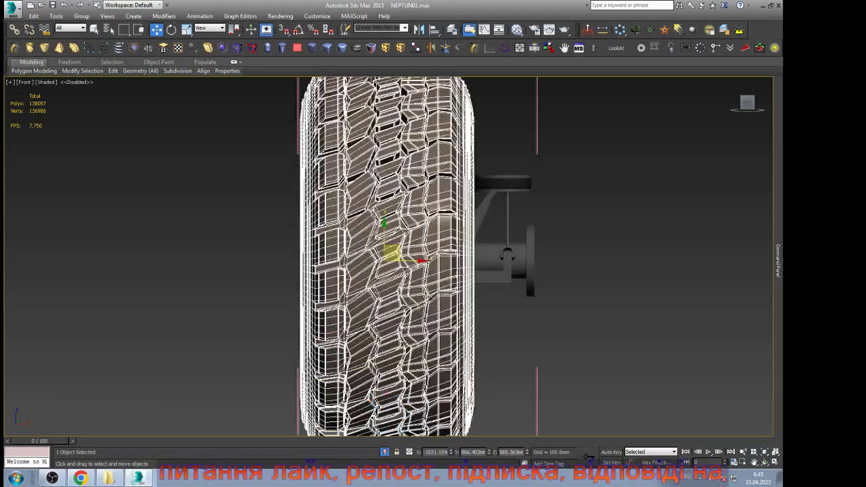
scroll(394, 241, up, 4)
scroll(388, 257, down, 3)
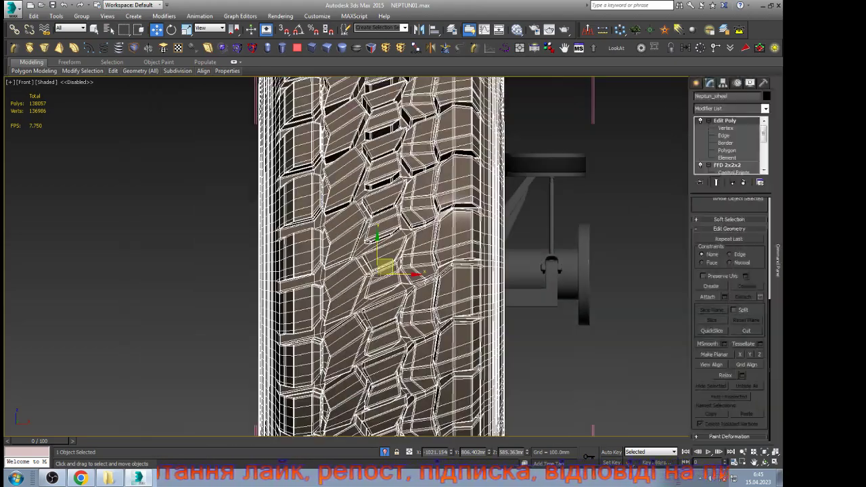
click(765, 462)
drag(508, 256, 427, 291)
scroll(339, 295, down, 3)
key(w)
scroll(396, 227, up, 5)
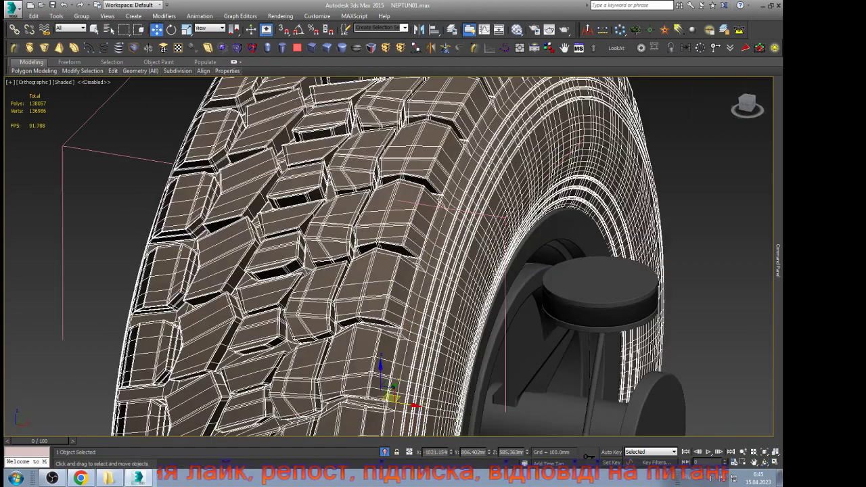
Step: Examine the shading and edge flow up close where a shoulder tread block bends above its groove
scroll(372, 264, up, 6)
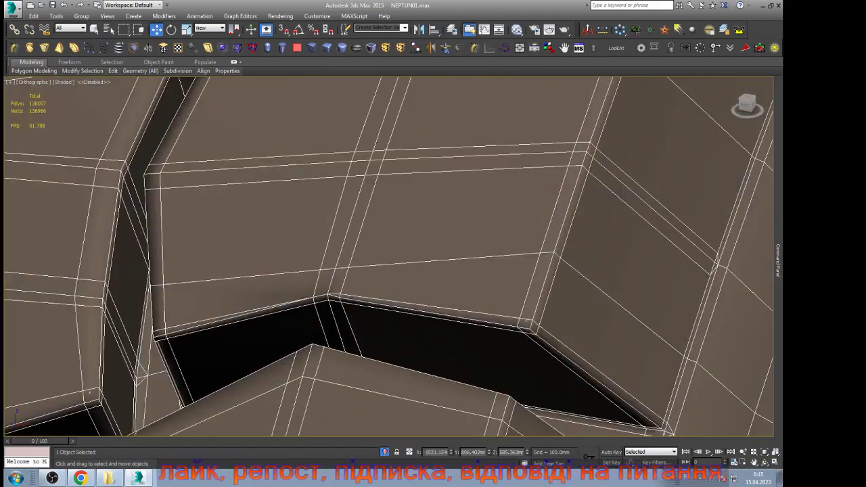
scroll(341, 295, up, 3)
scroll(366, 284, down, 5)
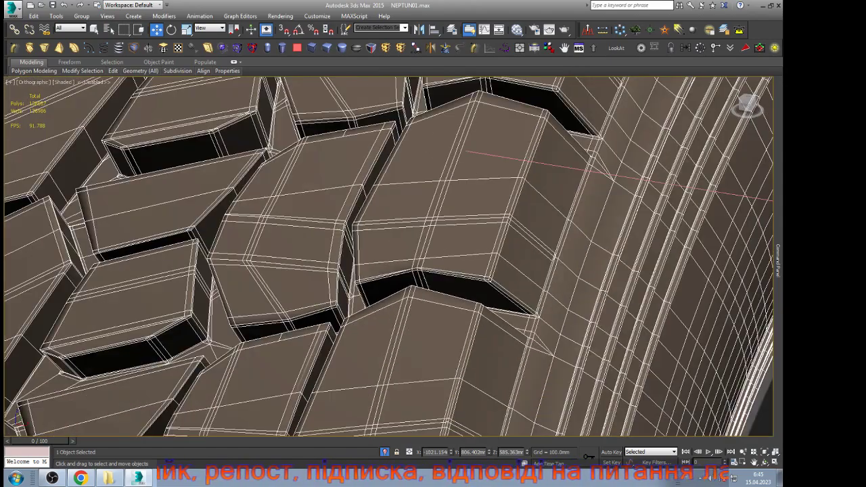
scroll(437, 271, down, 2)
scroll(389, 257, down, 4)
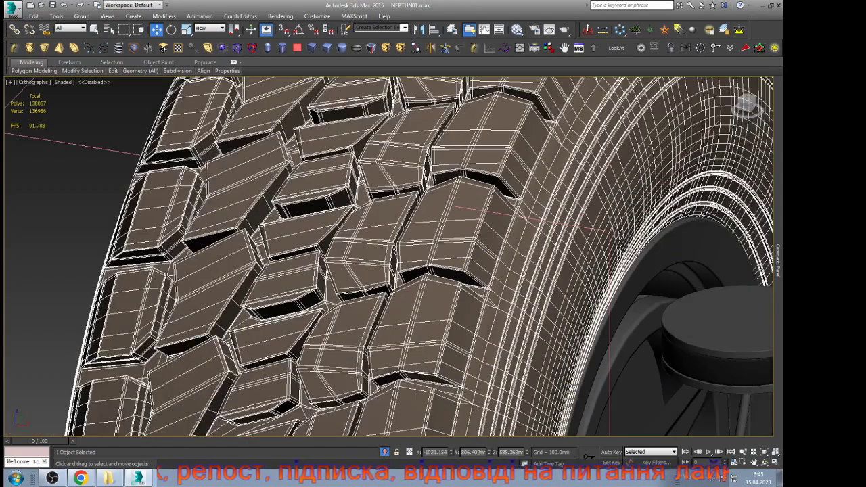
scroll(406, 257, up, 6)
scroll(365, 269, up, 3)
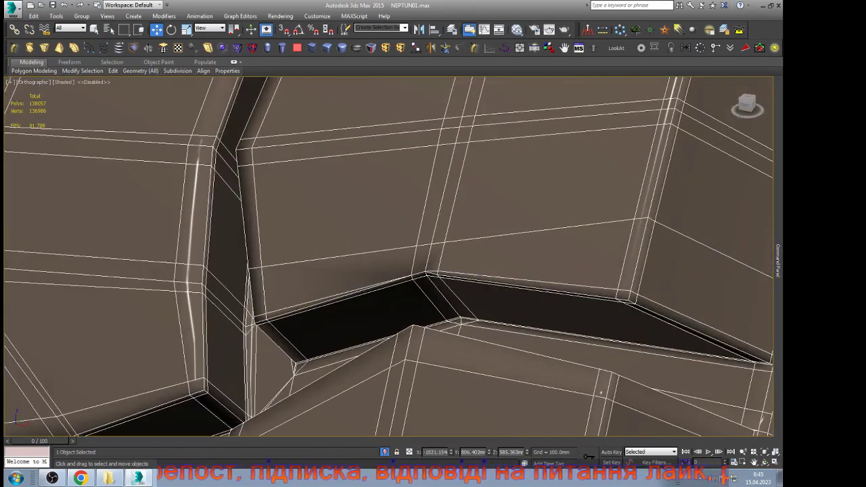
scroll(406, 274, up, 3)
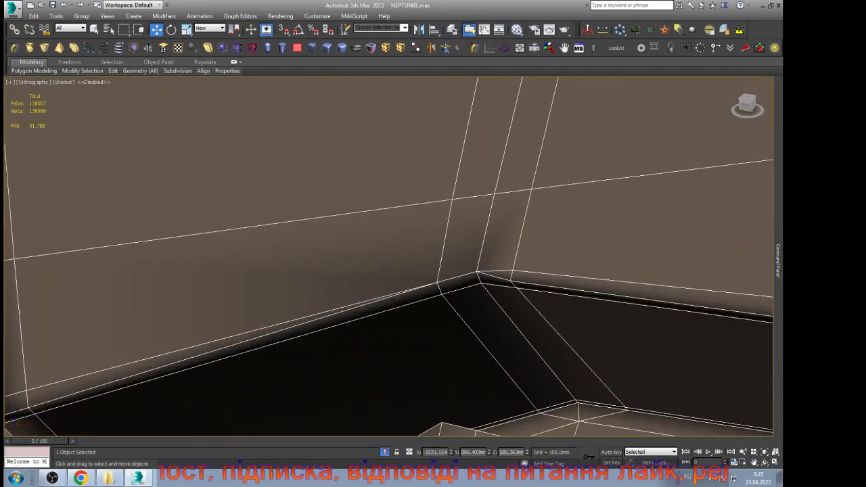
Step: Cut an edge across the shoulder tread block from the vertex at its inner corner to the central bend edge above the groove
mouse_move(778, 261)
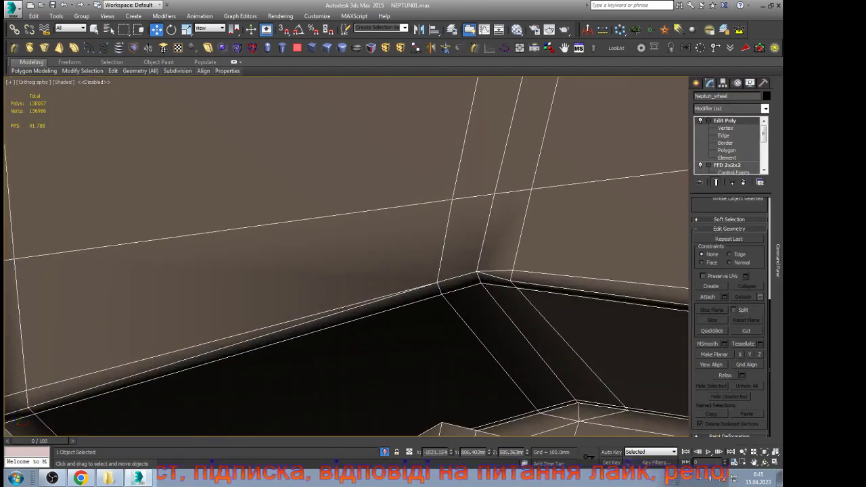
key(1)
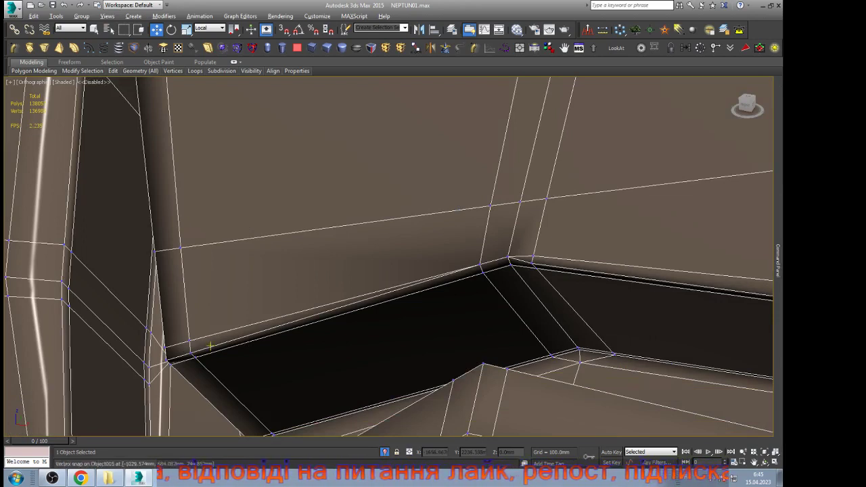
key(s)
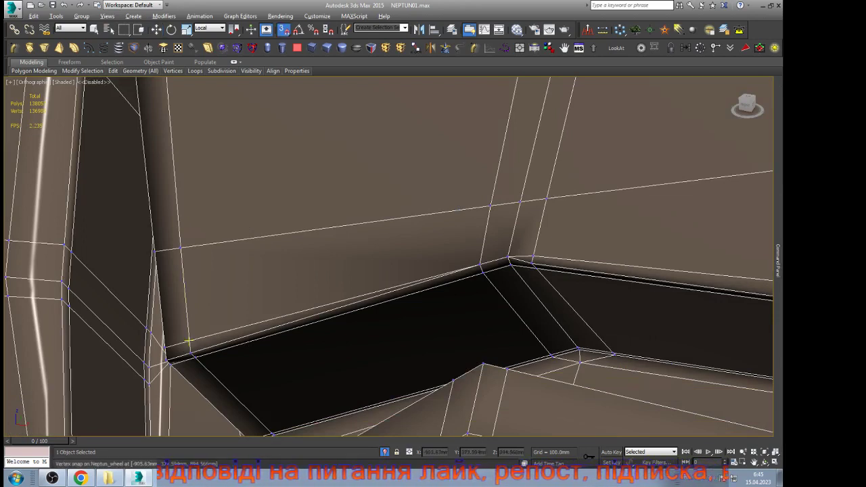
key(s)
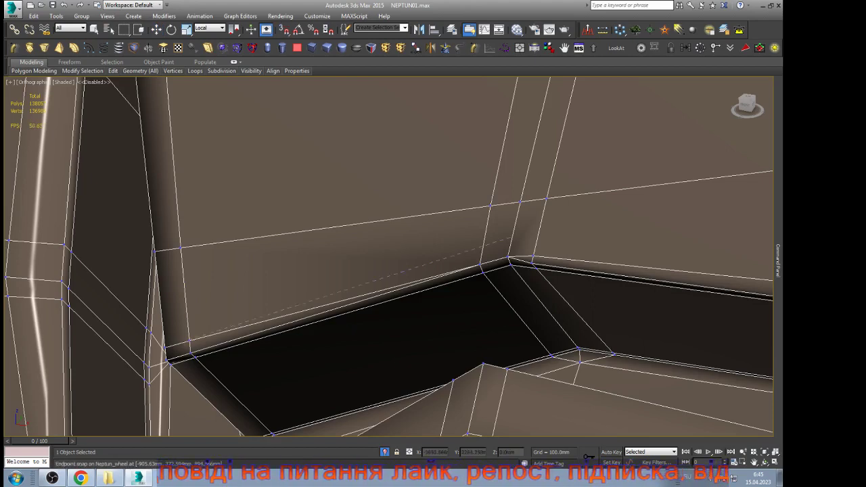
click(511, 237)
Step: Cut a matching edge from the new vertex on the central bend edge to the vertex near the block's outer corner
scroll(512, 237, down, 4)
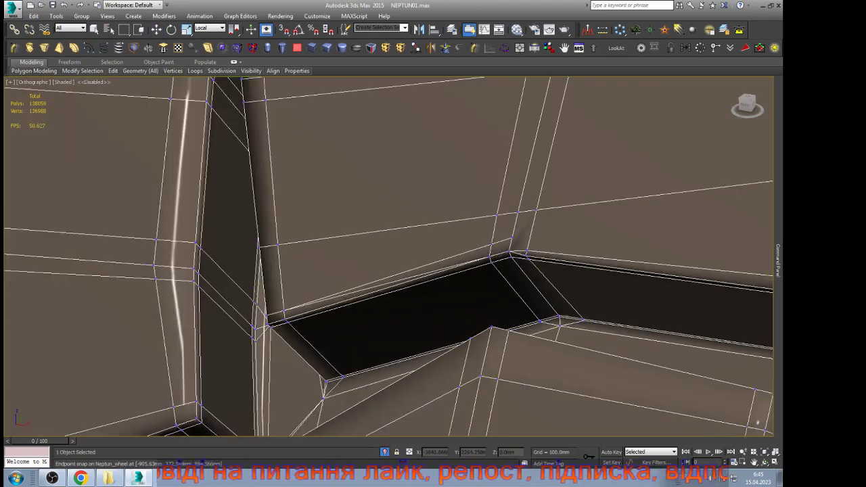
scroll(668, 256, up, 2)
scroll(697, 271, up, 2)
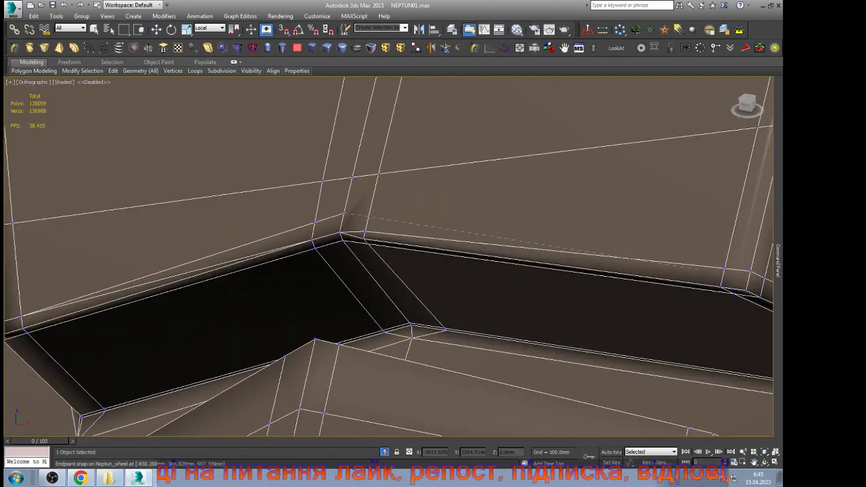
key(s)
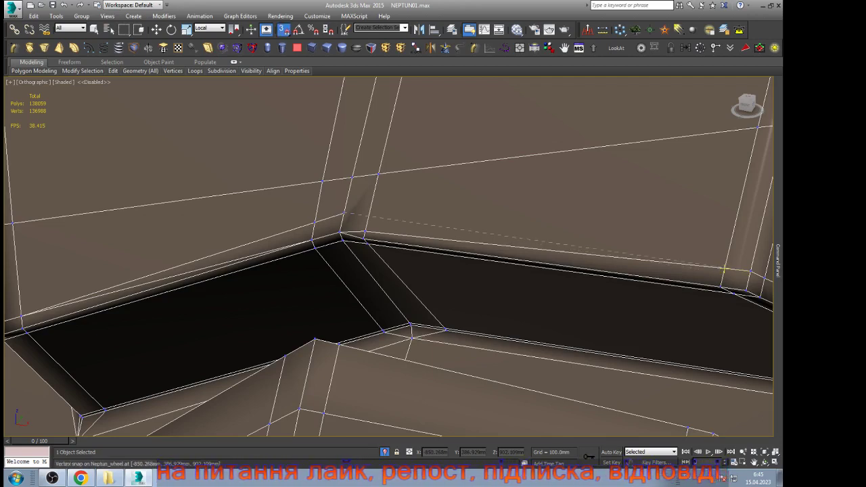
click(722, 269)
key(s)
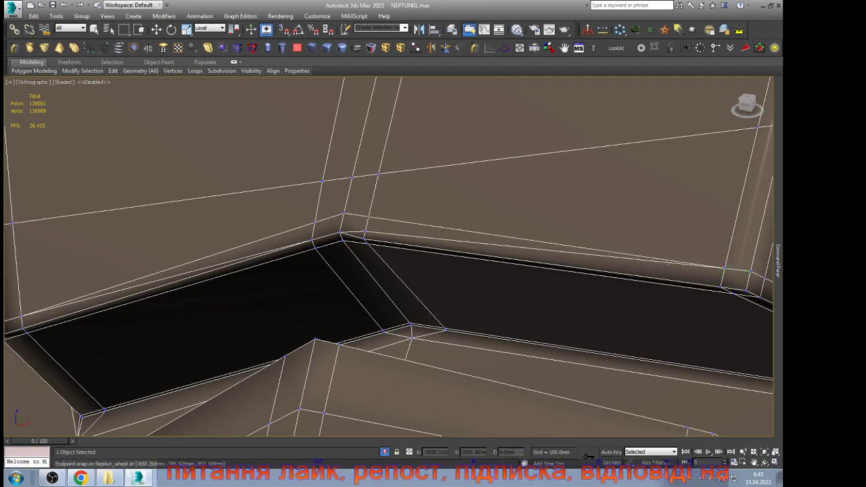
key(w)
scroll(374, 220, up, 7)
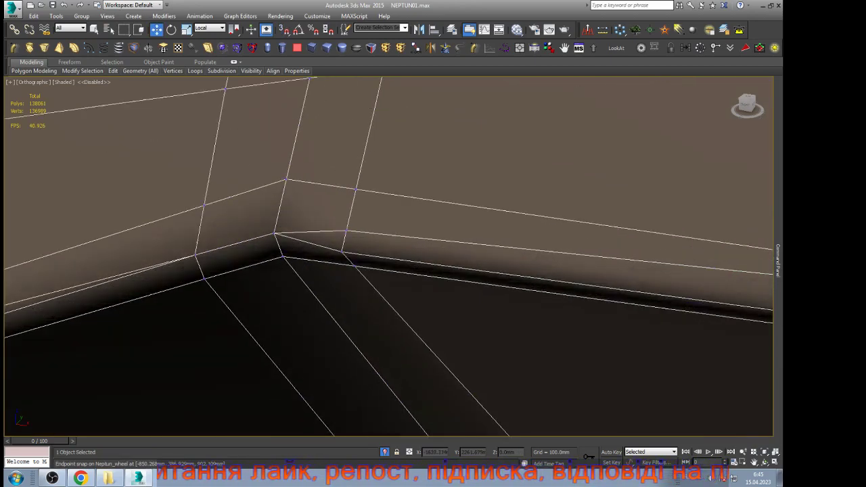
scroll(456, 215, down, 5)
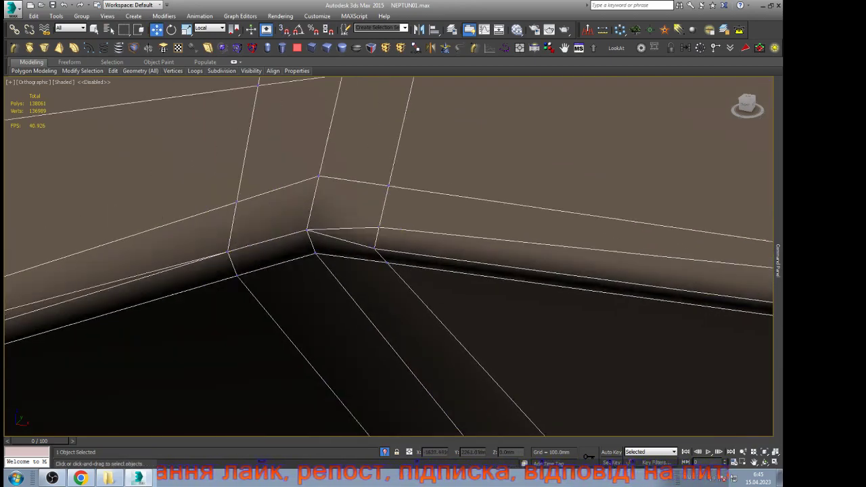
scroll(450, 213, down, 4)
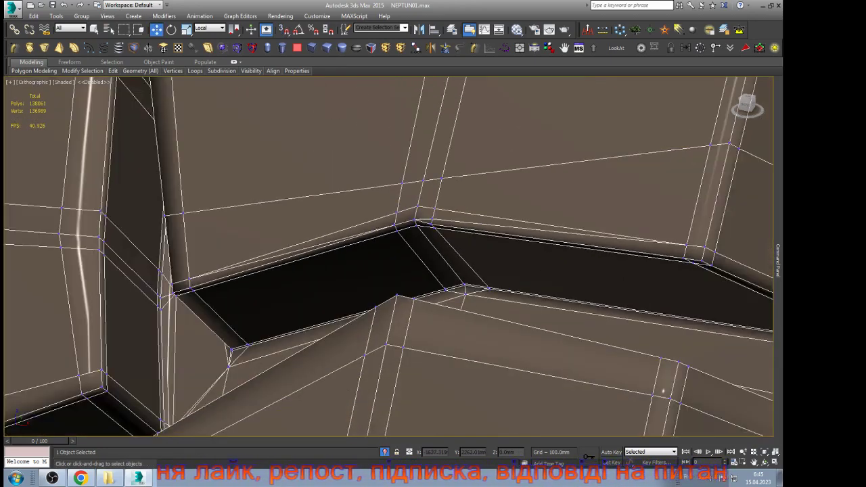
scroll(425, 209, up, 4)
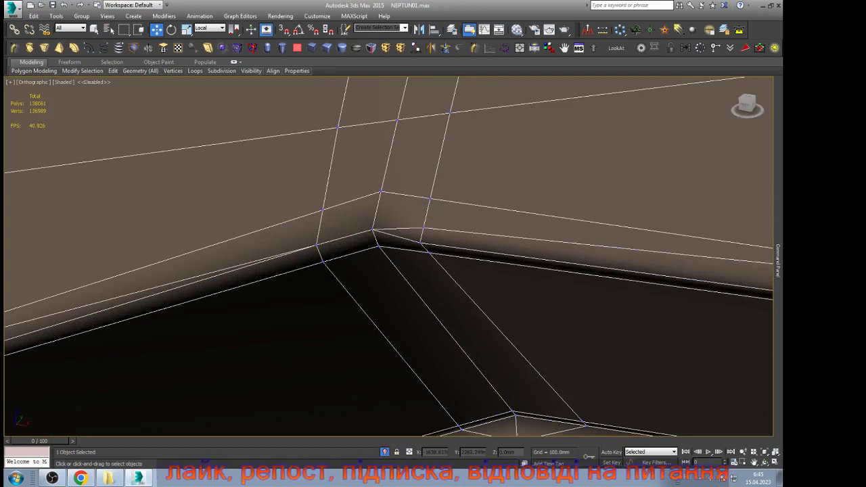
Step: Remove the two thin slanted edges along the shoulder block's lower rim, one on each side of the bend above the groove
key(alt+c)
scroll(524, 218, down, 4)
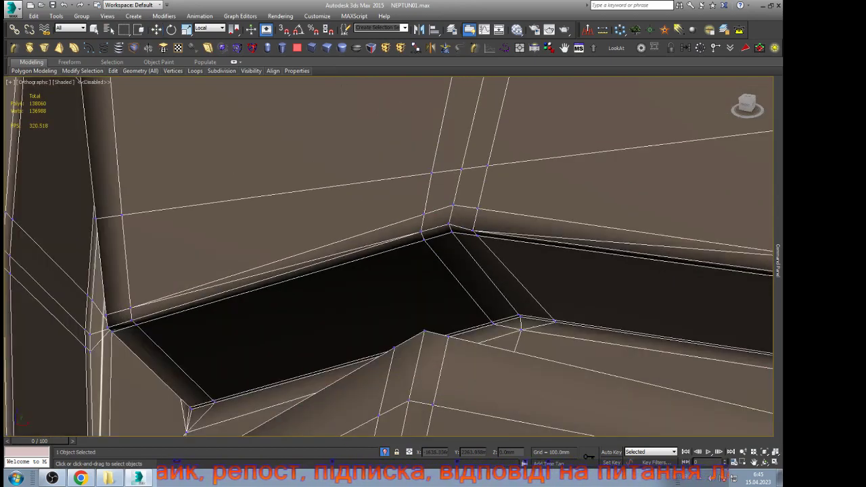
key(w)
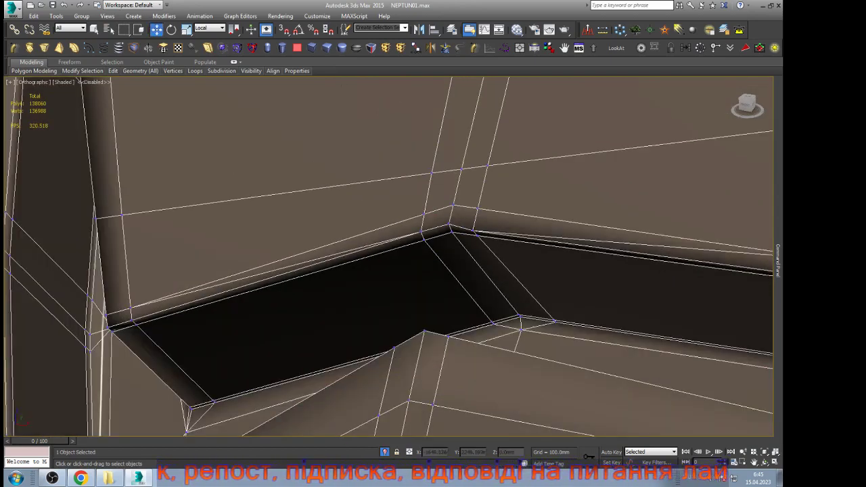
key(2)
click(277, 266)
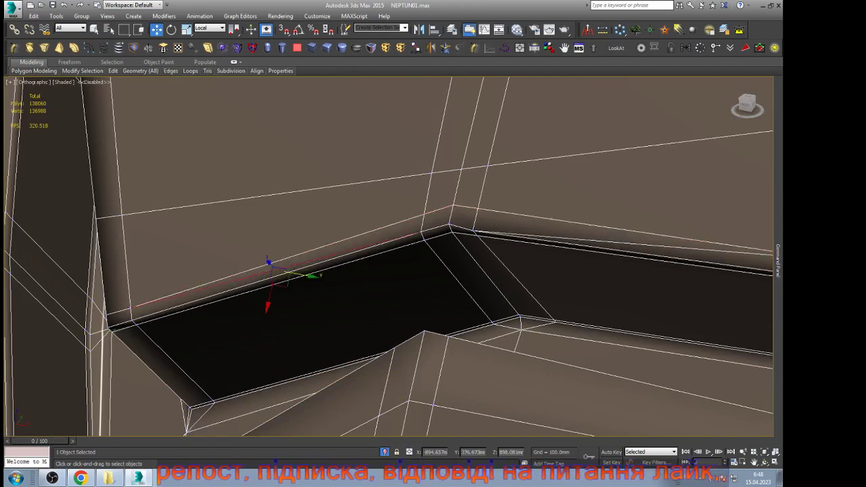
ctrl+click(593, 241)
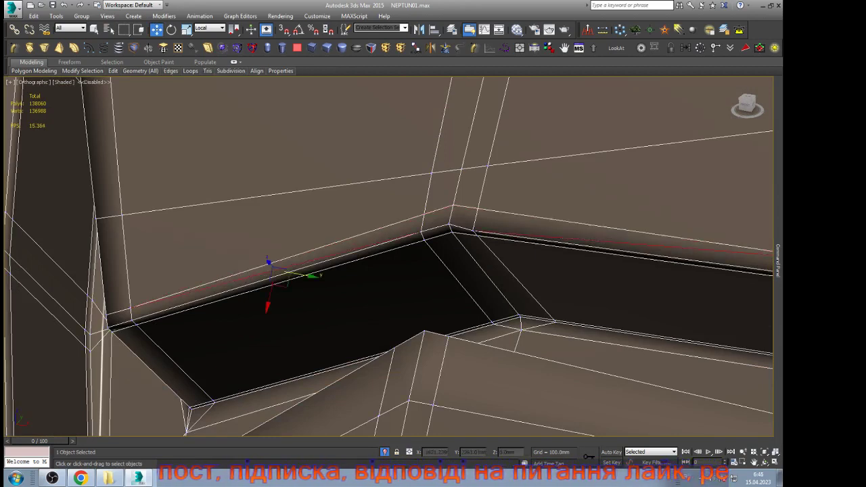
key(BackSpace)
Step: Slide the rim vertex just beside the bend slightly upward along its edge, using View coordinates and the Edge constraint
scroll(579, 243, up, 4)
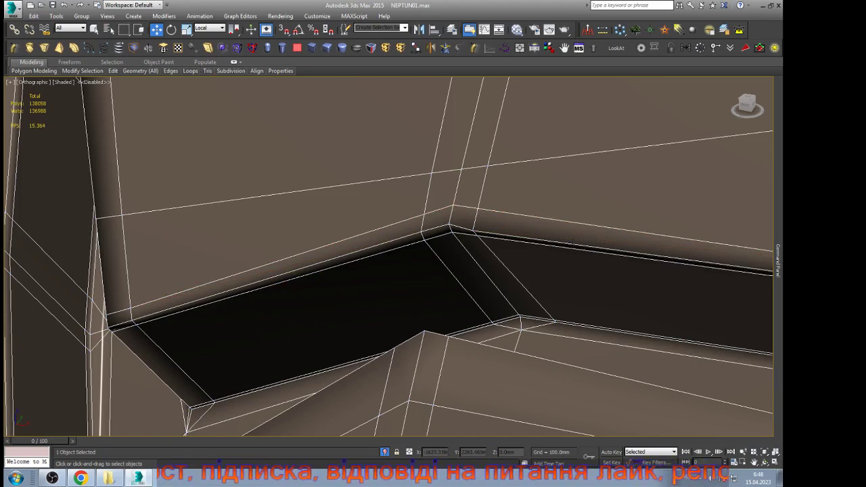
key(1)
click(461, 245)
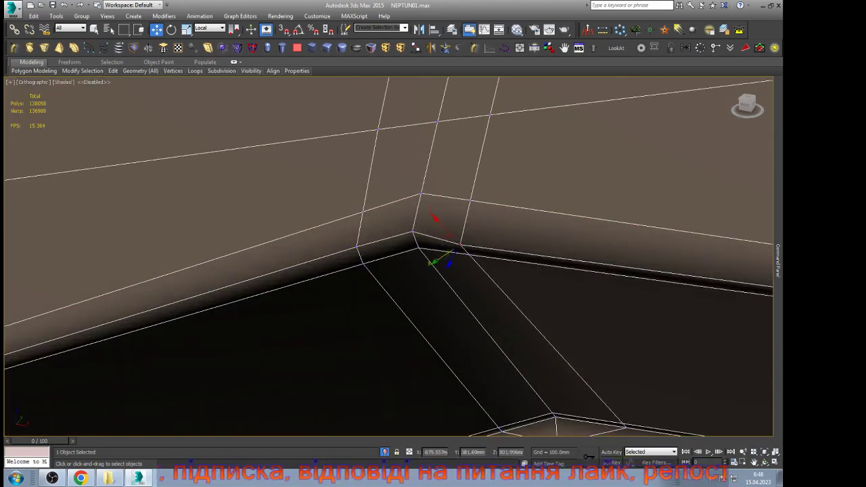
right_click(548, 308)
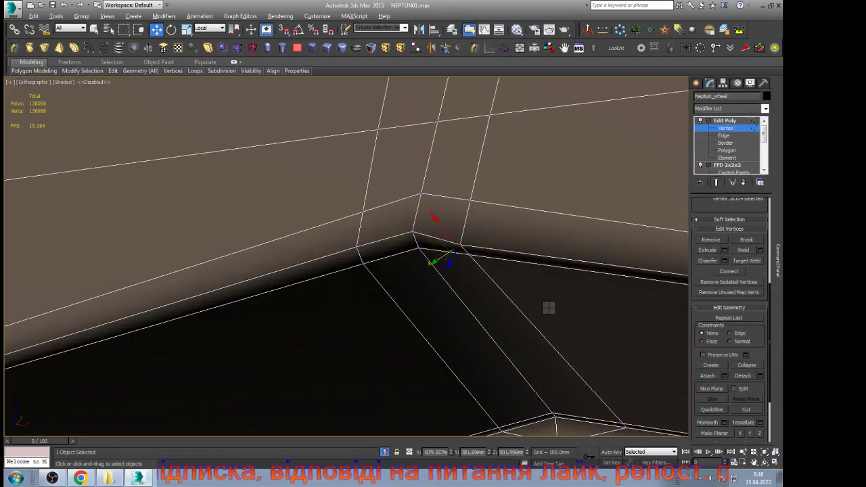
click(545, 304)
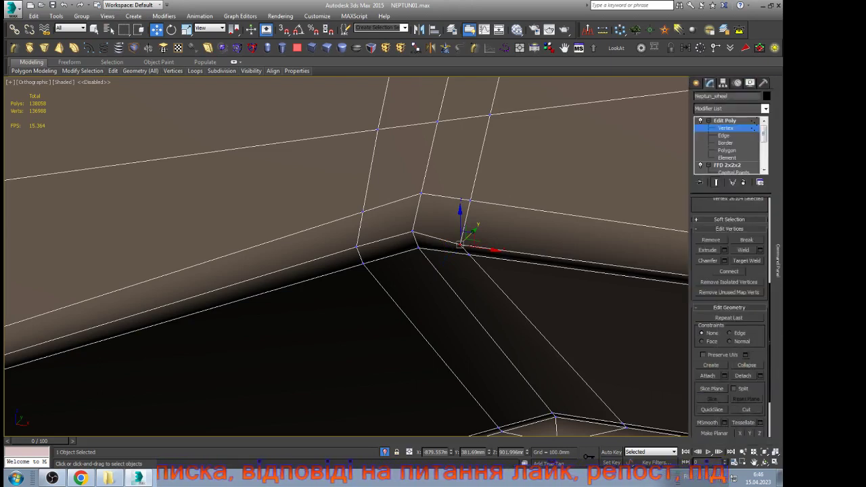
scroll(729, 318, up, 5)
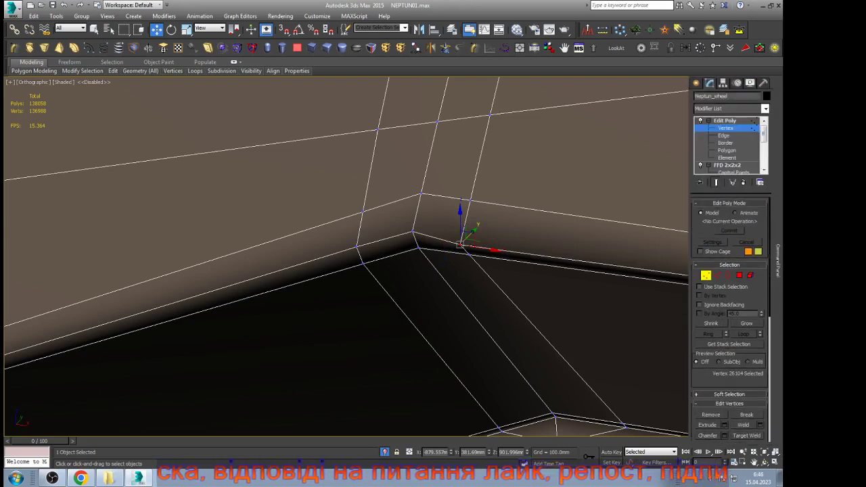
scroll(729, 318, down, 5)
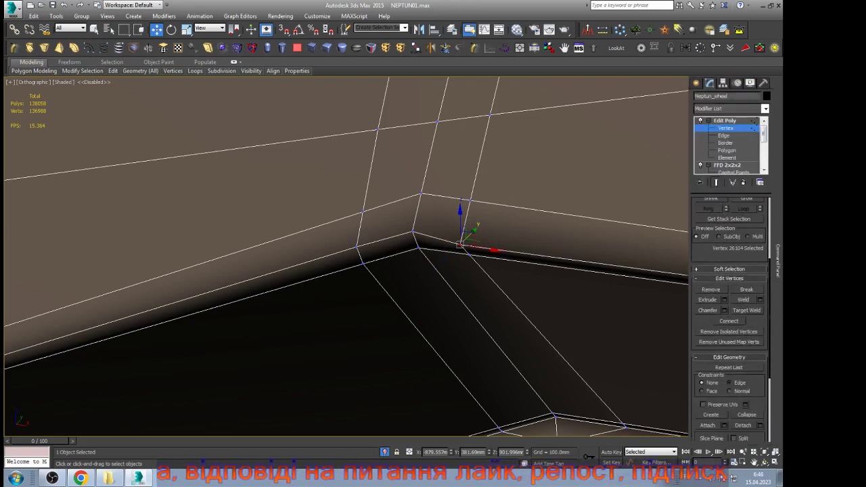
click(729, 383)
drag(460, 242, 460, 242)
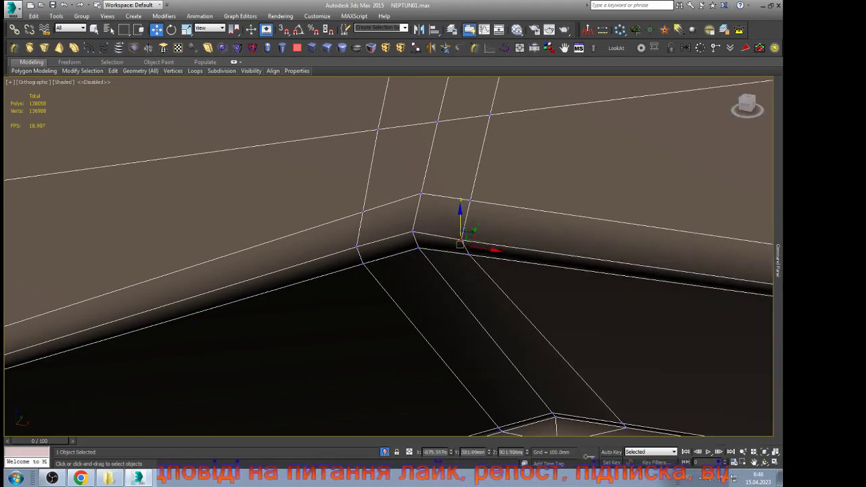
Step: Leave vertex editing, turn off edged-face display and isolate the tyre
scroll(460, 244, down, 5)
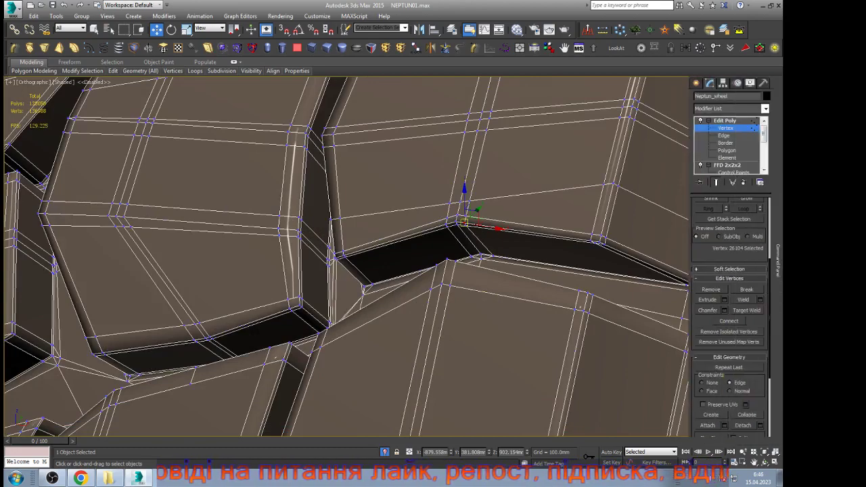
click(725, 127)
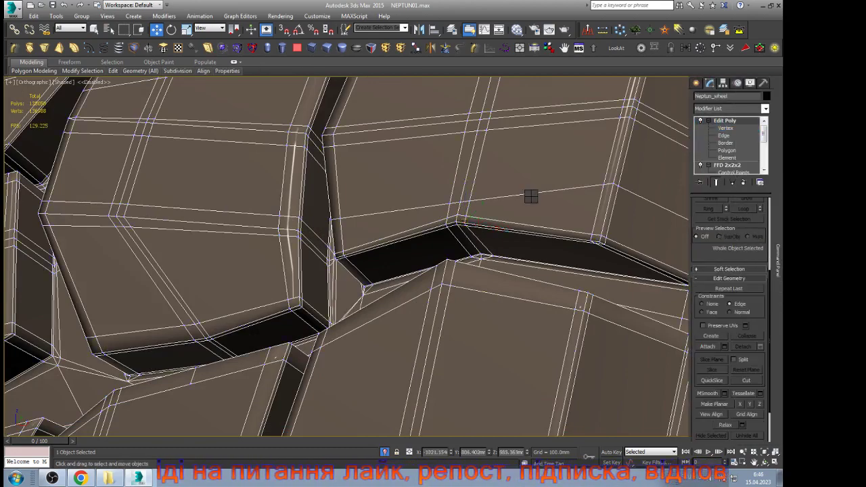
scroll(420, 224, down, 4)
scroll(445, 243, down, 3)
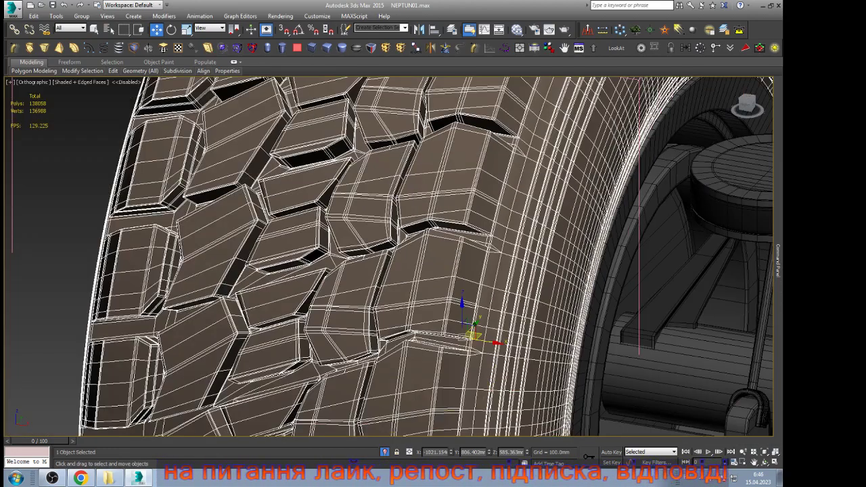
key(F4)
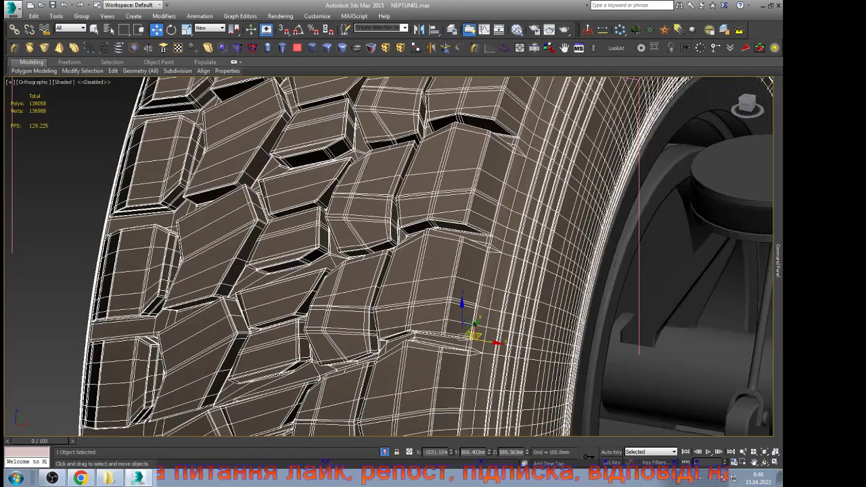
scroll(493, 205, up, 2)
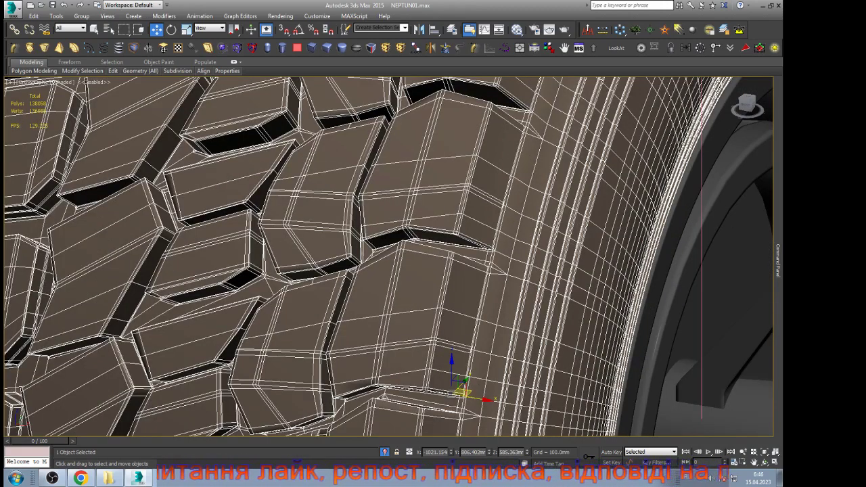
scroll(525, 255, down, 4)
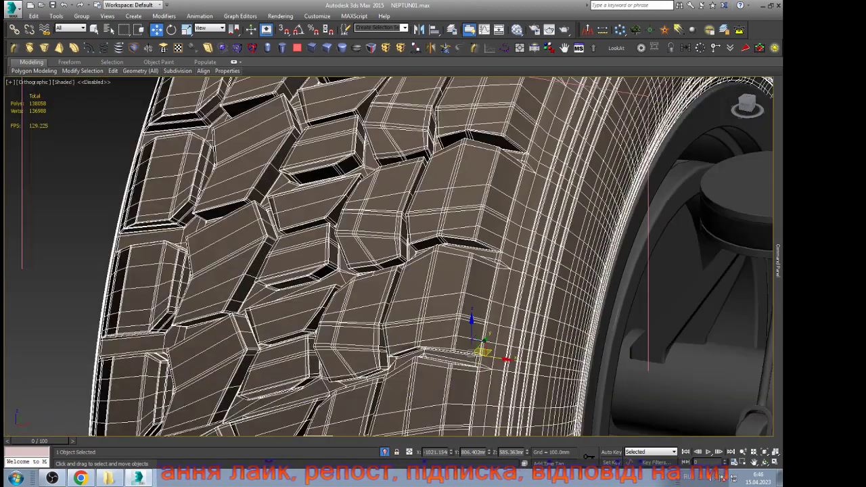
key(alt+q)
Step: Examine the shoulder tread blocks and the edge flow around their groove ends on the isolated tyre
click(764, 463)
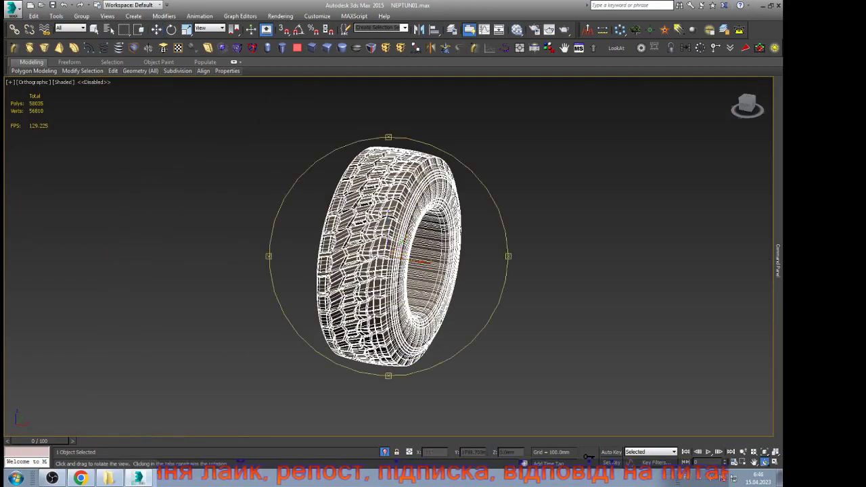
drag(460, 285, 332, 288)
drag(254, 226, 353, 238)
scroll(354, 239, up, 8)
scroll(389, 257, up, 3)
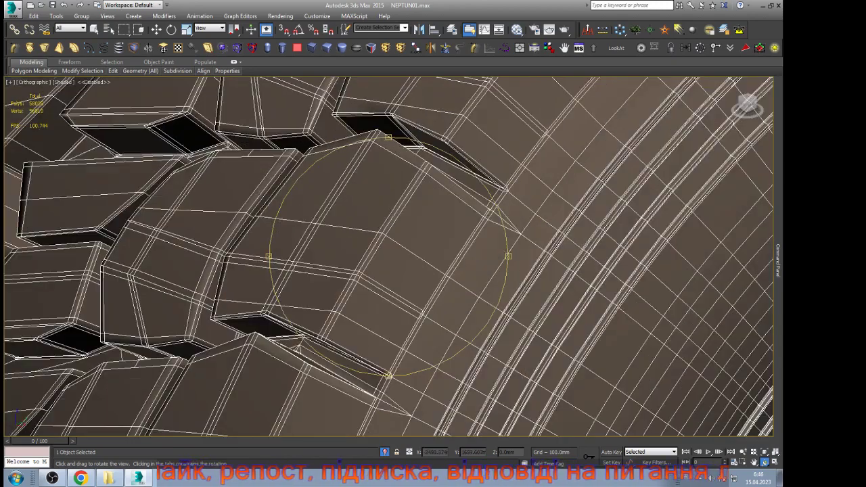
alt+middle_drag(389, 257, 369, 257)
scroll(389, 257, down, 5)
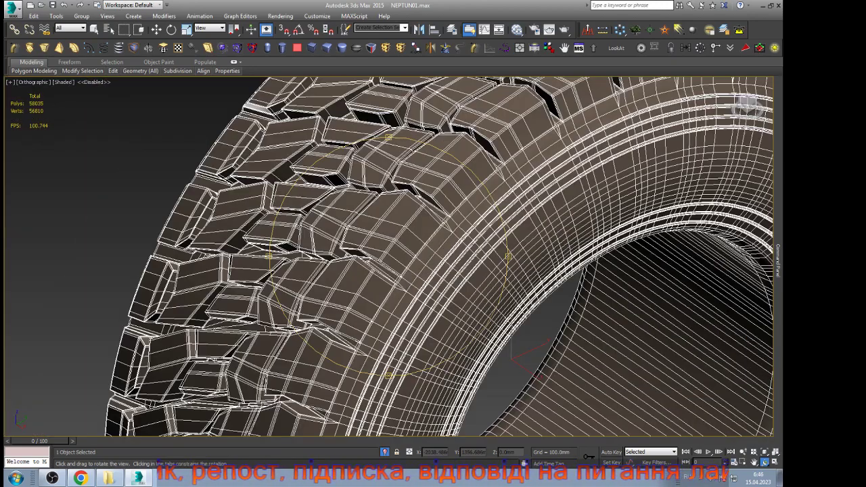
scroll(389, 258, up, 5)
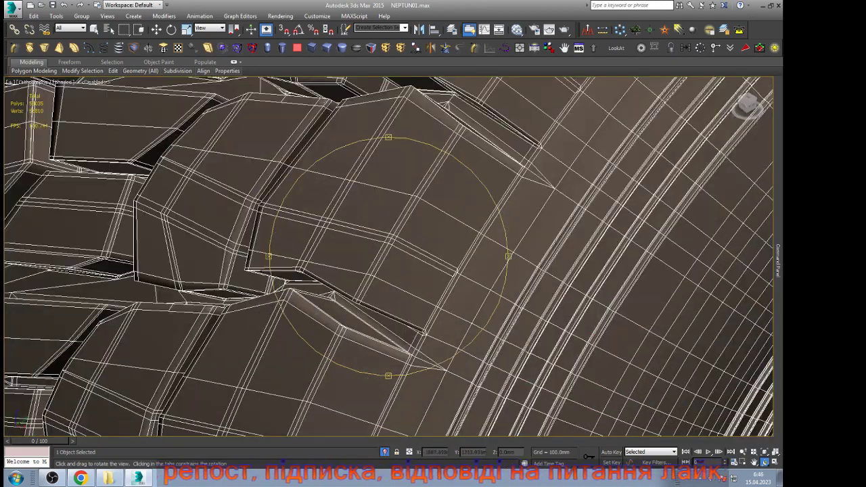
scroll(327, 280, down, 2)
Step: Select the edge ring crossing the sidewall from a shoulder groove's outer end and trace its course around the tyre
key(w)
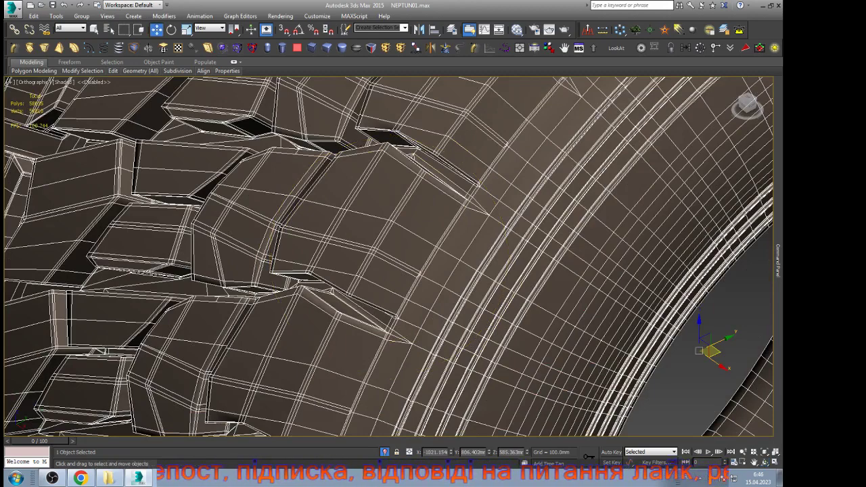
scroll(389, 258, up, 3)
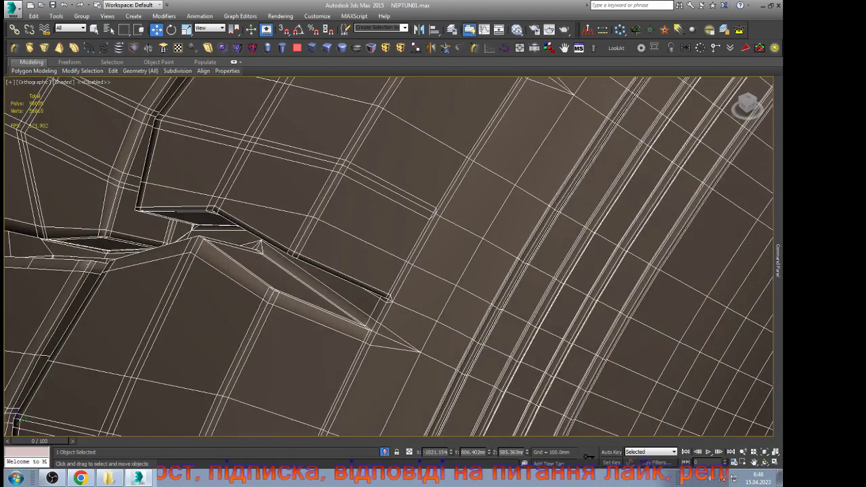
key(2)
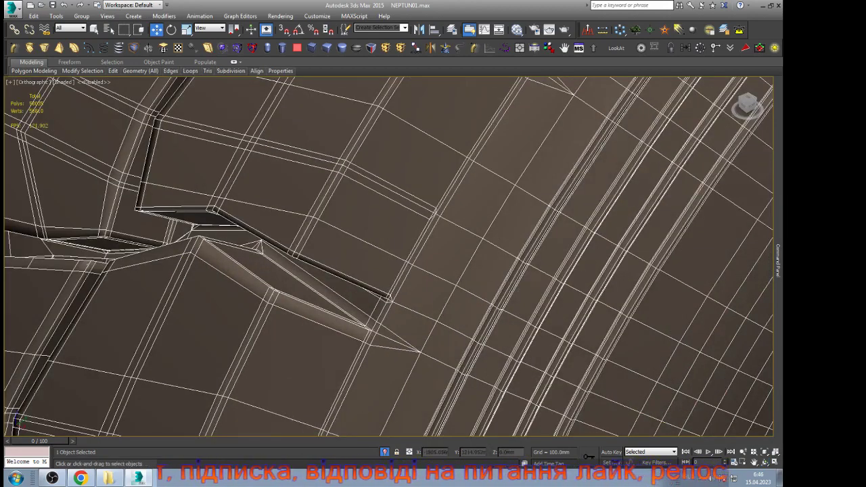
scroll(428, 318, down, 3)
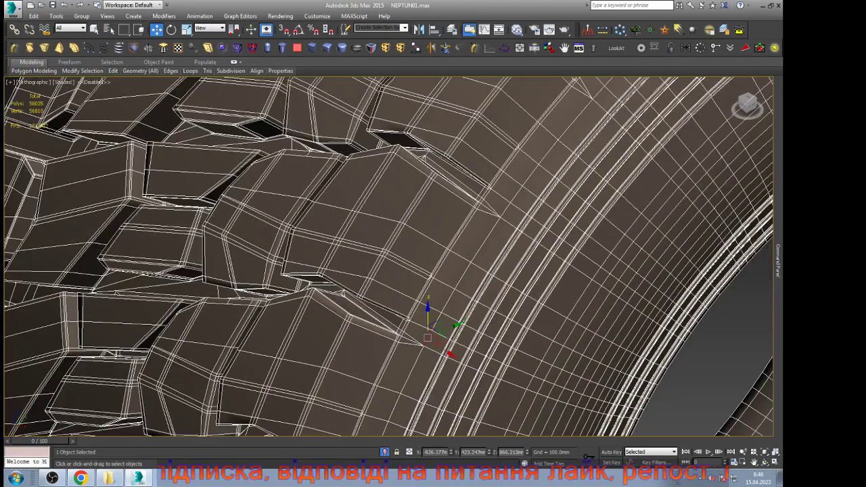
key(alt+r)
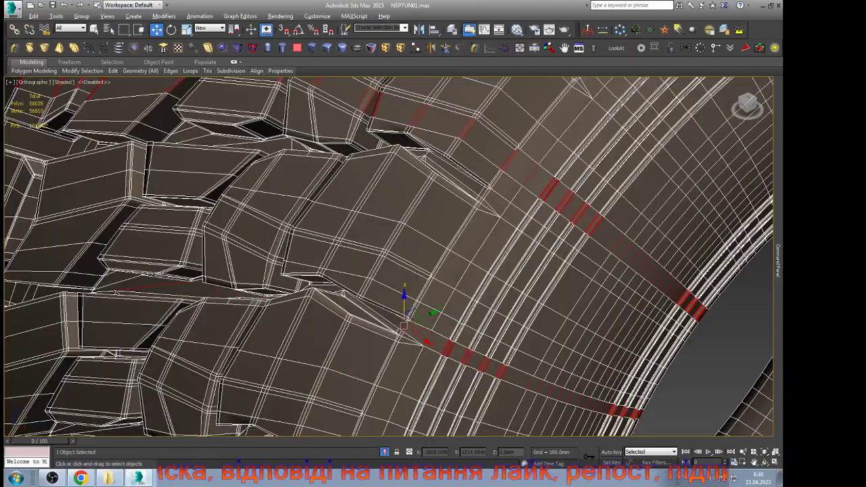
key(ctrl+r)
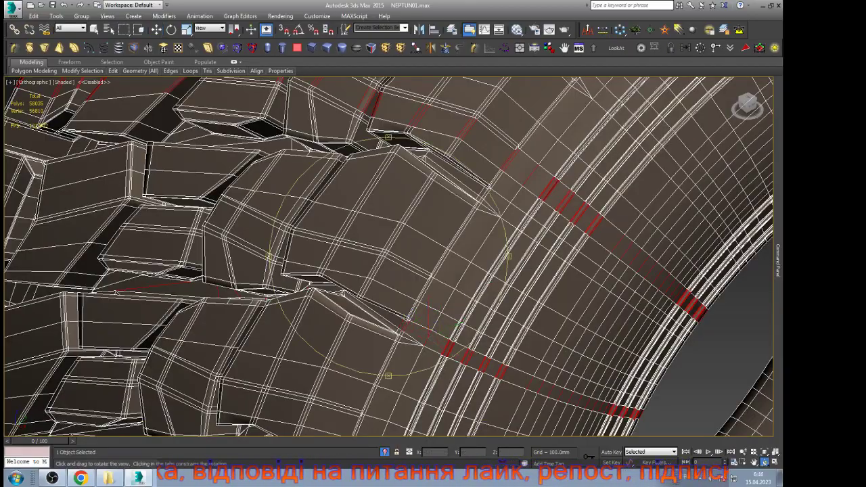
drag(406, 318, 224, 139)
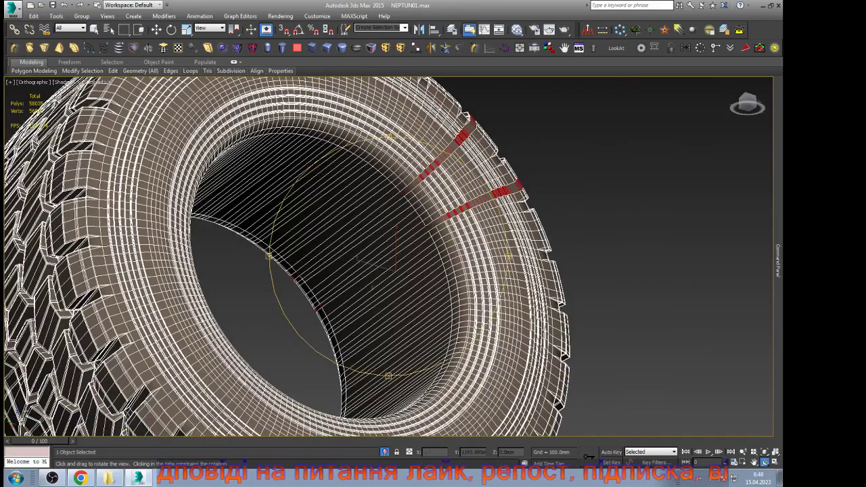
drag(372, 182, 306, 191)
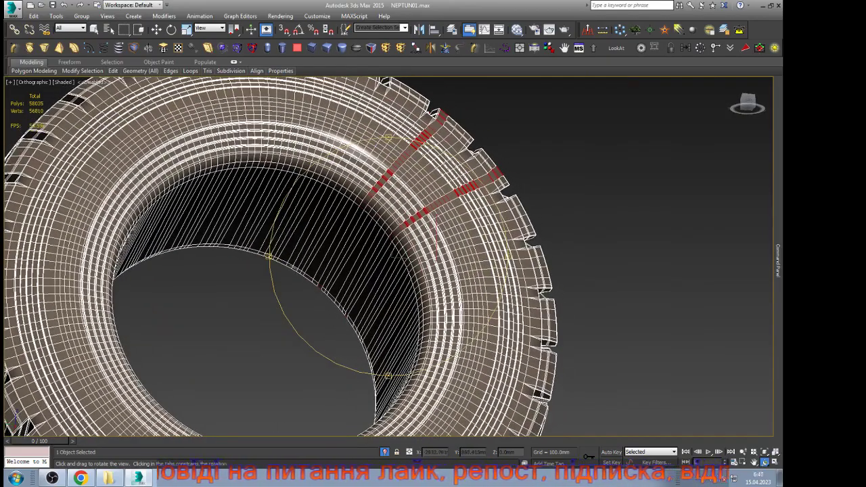
drag(399, 257, 343, 210)
right_click(344, 200)
Step: Select the ring of crosswise edges lining the tyre's inner bore and convert the selection to polygons
scroll(342, 192, up, 7)
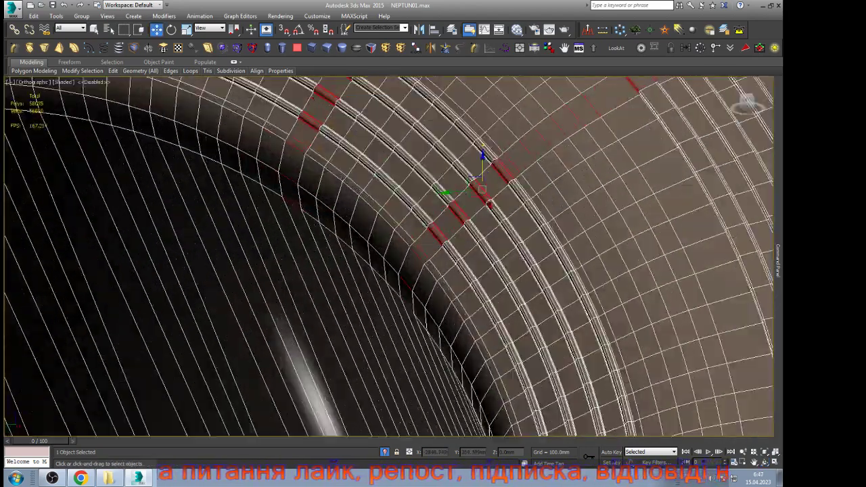
scroll(312, 227, up, 2)
click(301, 249)
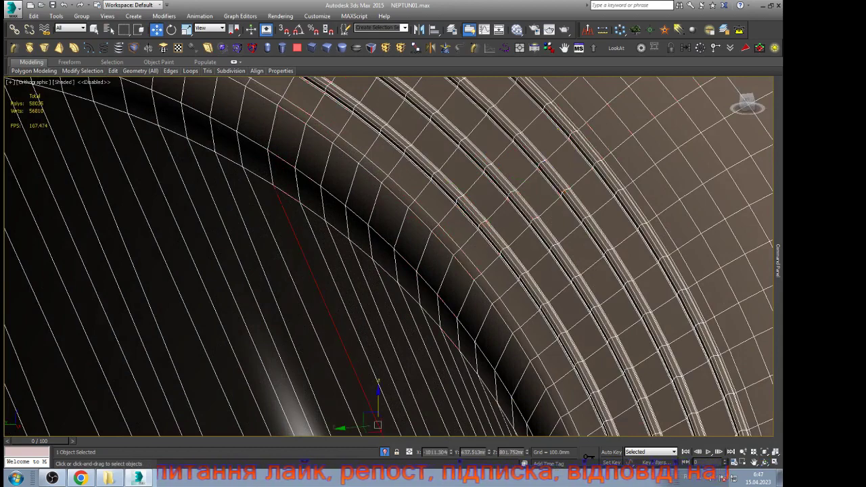
key(alt+r)
right_click(287, 224)
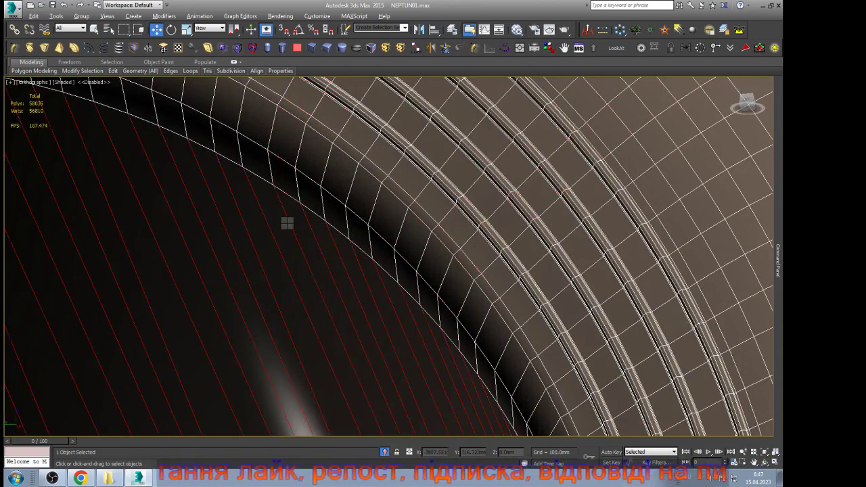
click(257, 183)
key(z)
Step: Delete the ring of polygons lining the tyre's inner bore, growing and shrinking the selection beforehand, and leave polygon editing
mouse_move(778, 260)
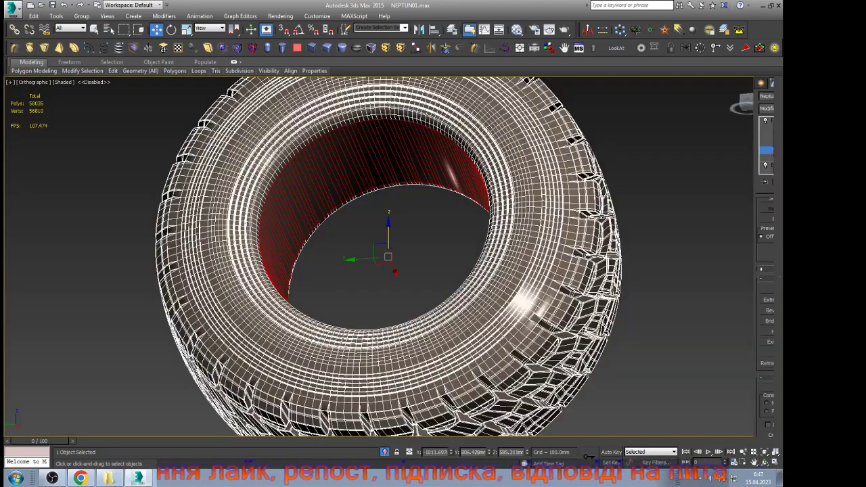
click(765, 462)
scroll(450, 259, down, 5)
drag(450, 260, 460, 325)
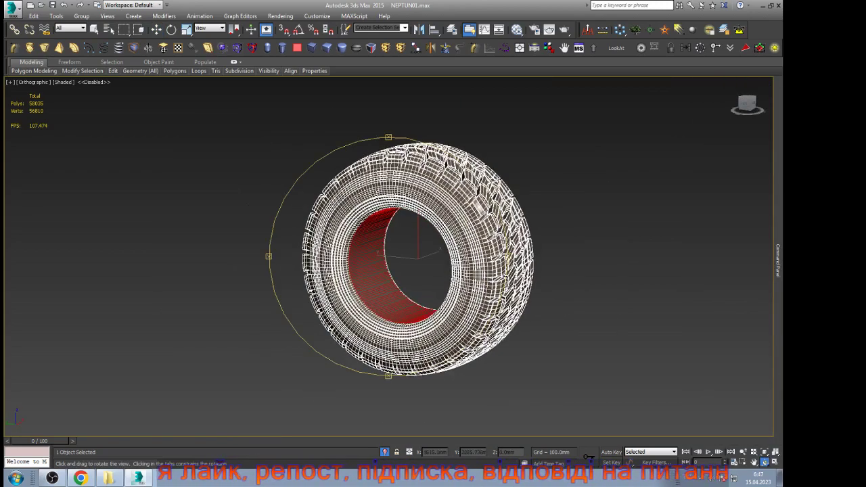
scroll(389, 257, up, 6)
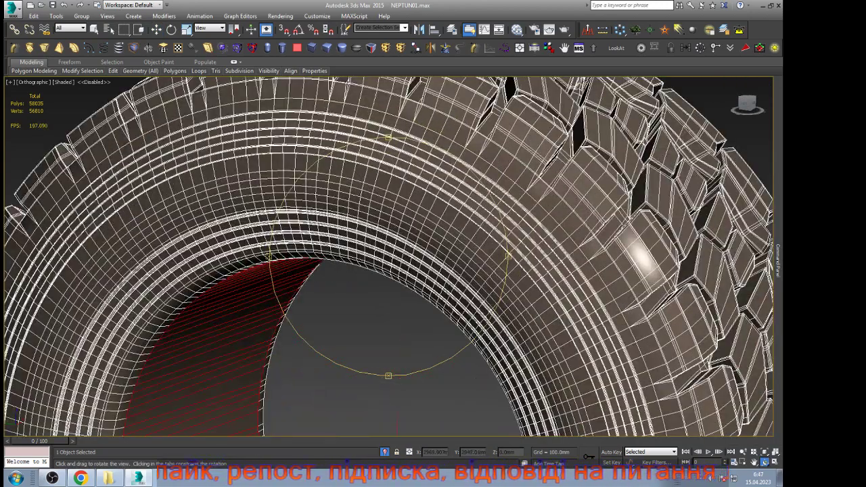
key(w)
mouse_move(778, 261)
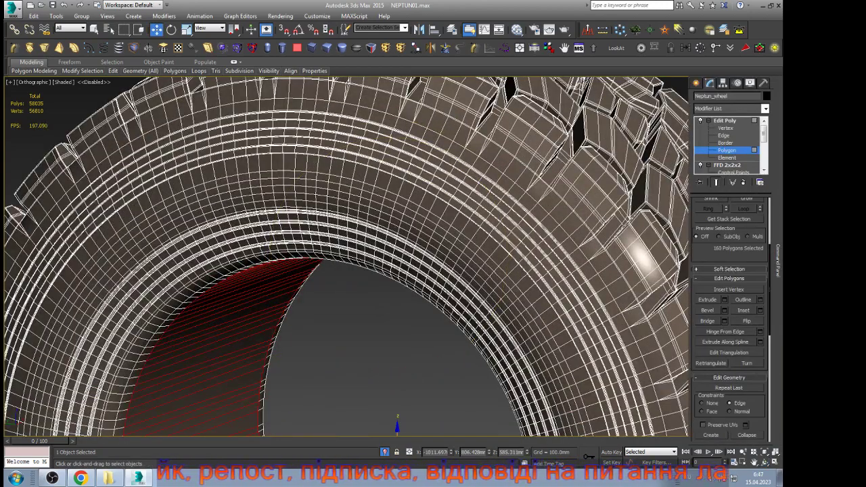
scroll(731, 318, up, 3)
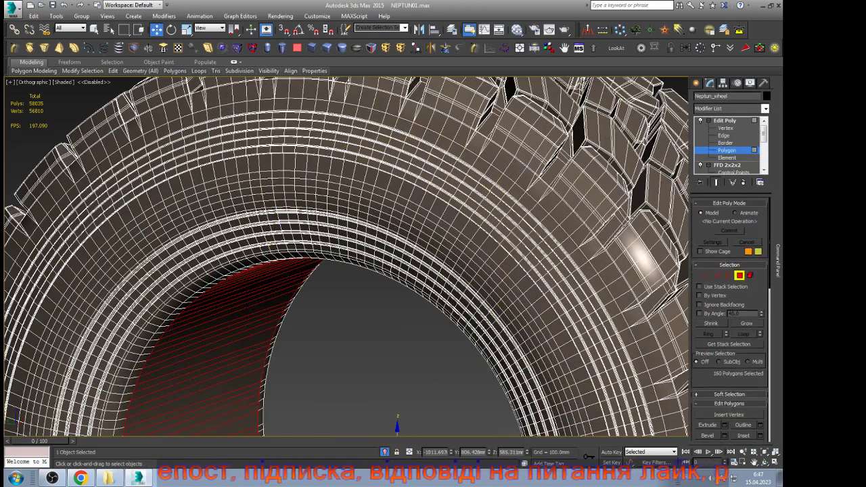
click(746, 323)
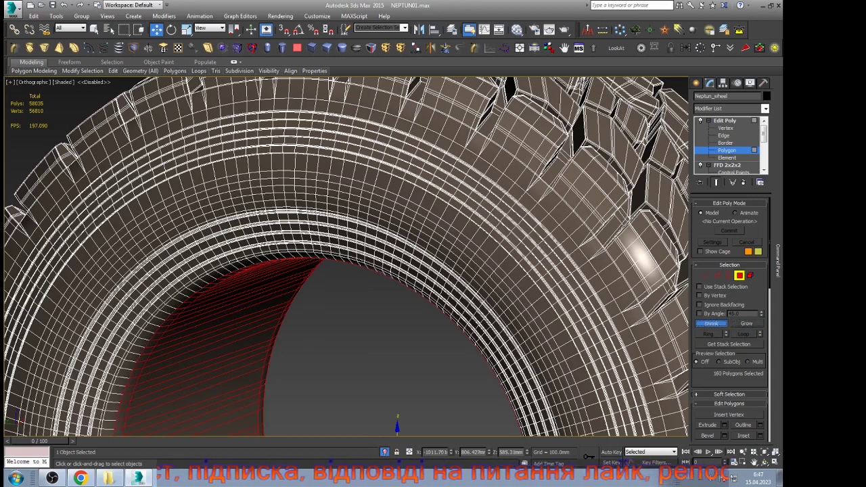
click(711, 324)
key(ctrl+x)
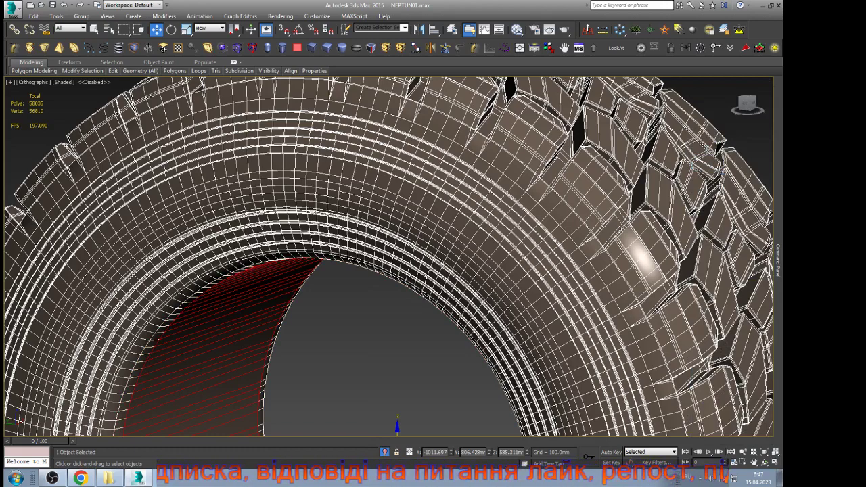
key(Delete)
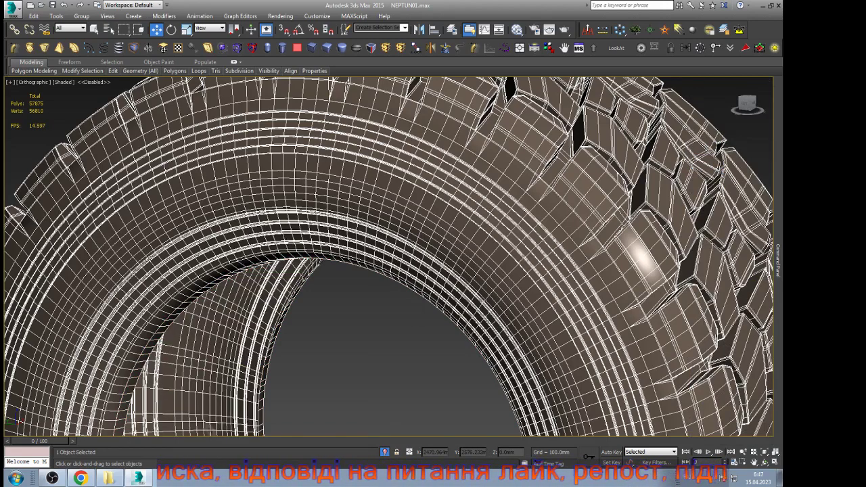
scroll(389, 258, down, 3)
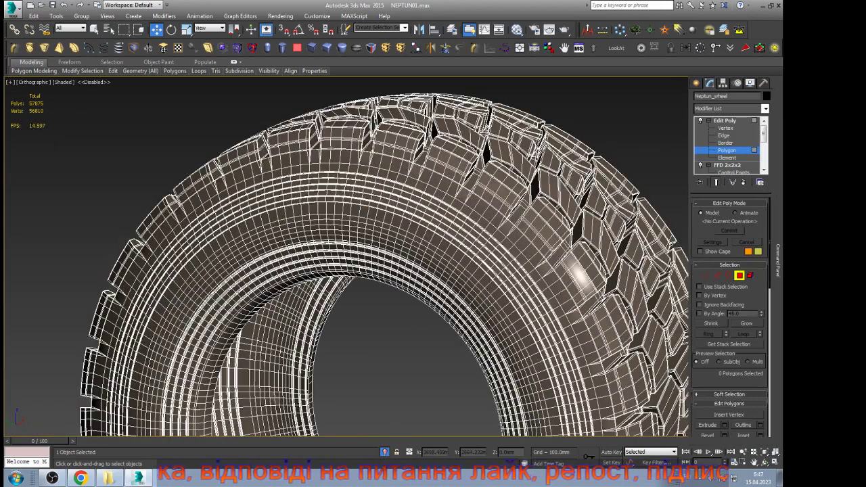
click(726, 150)
Step: Examine the edge flow around the outer ends of the shoulder grooves on the opened tyre
click(765, 462)
drag(433, 291, 504, 312)
scroll(389, 257, up, 6)
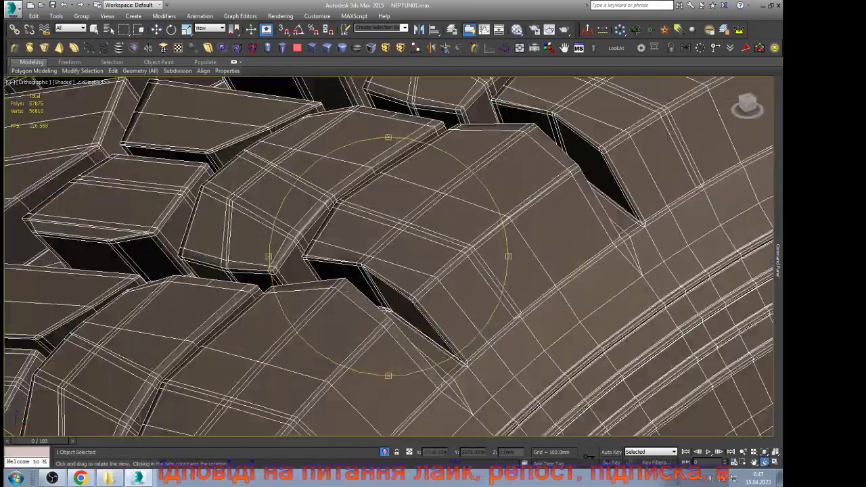
scroll(388, 257, down, 6)
scroll(389, 257, up, 6)
scroll(388, 257, down, 6)
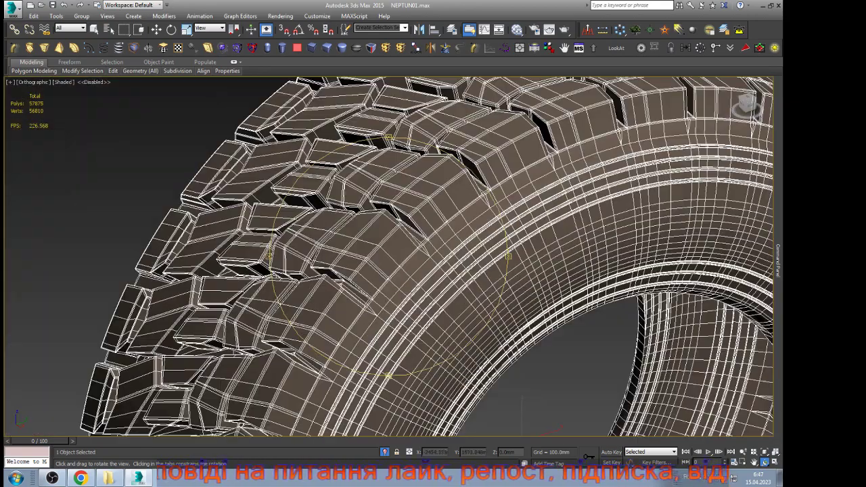
scroll(388, 257, up, 6)
scroll(388, 257, down, 5)
scroll(389, 257, up, 4)
key(w)
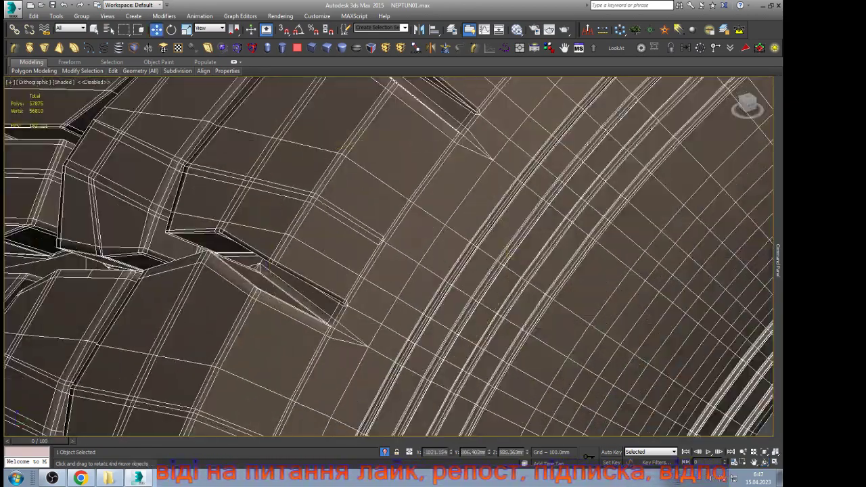
Step: Select the polygon strip crossing the sidewall from a shoulder groove's outer end and trace its course through the tread grooves
key(1)
click(343, 302)
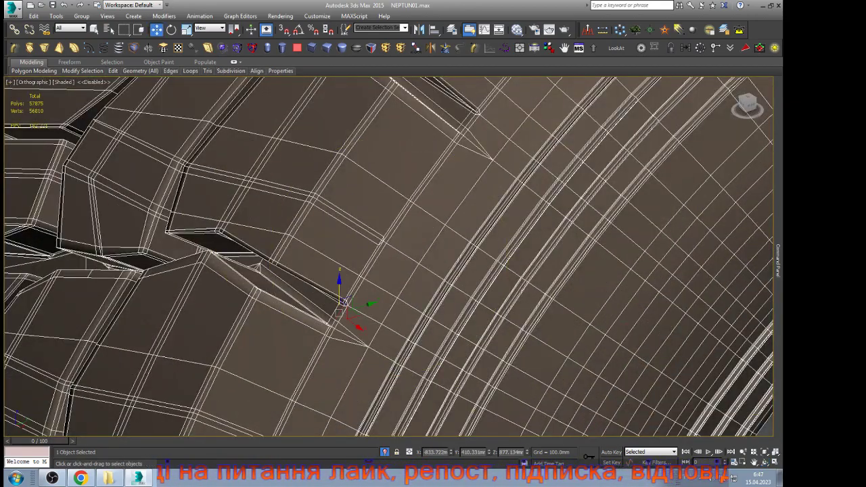
key(alt+r)
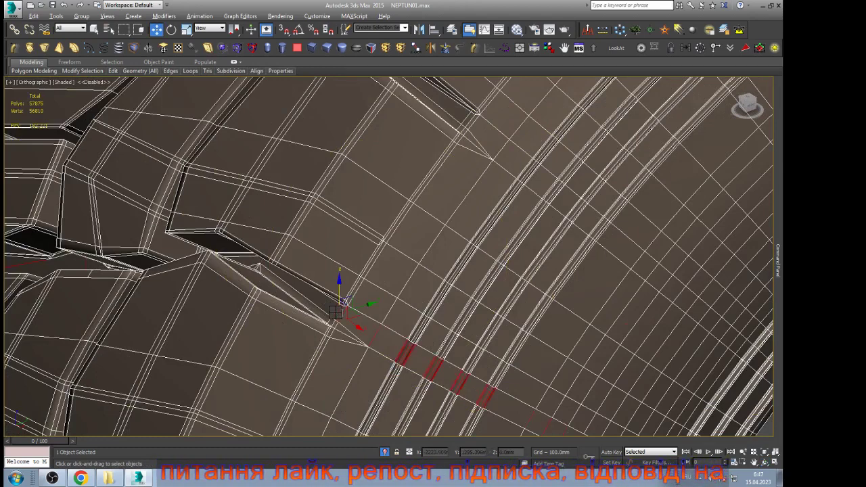
key(ctrl+4)
scroll(426, 207, down, 5)
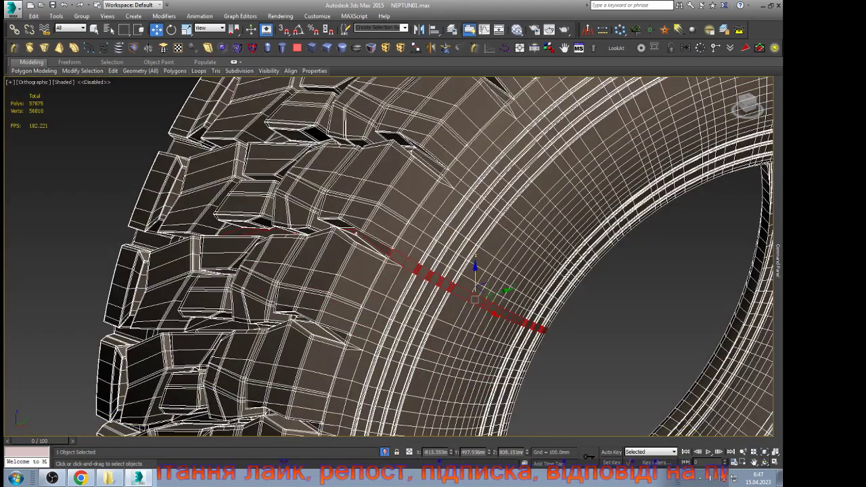
click(765, 462)
drag(410, 298, 486, 308)
drag(287, 315, 385, 336)
scroll(293, 365, up, 10)
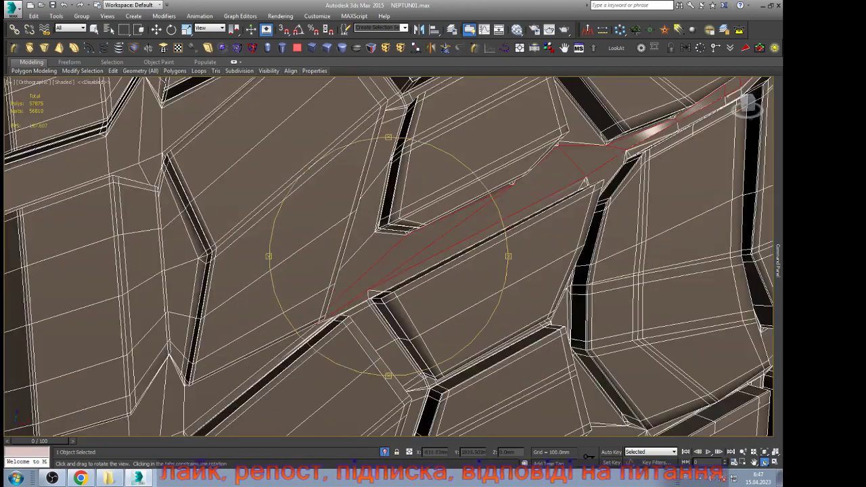
scroll(372, 284, down, 6)
scroll(389, 257, up, 8)
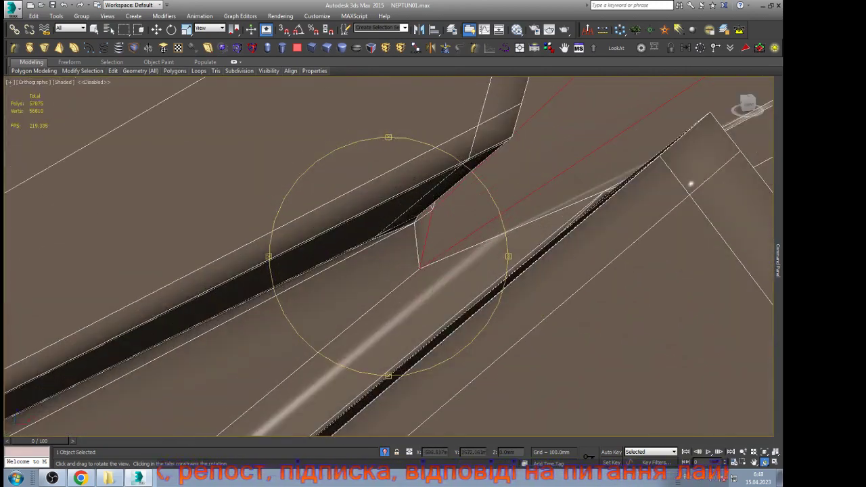
Step: Cut a new edge on the groove floor with snapping, from the tread block's corner to the vertex where the strip ends
key(w)
scroll(426, 249, up, 5)
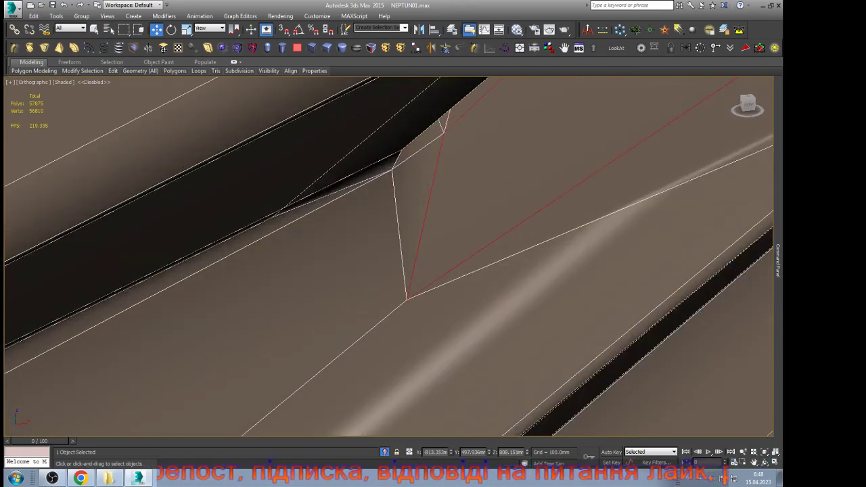
key(1)
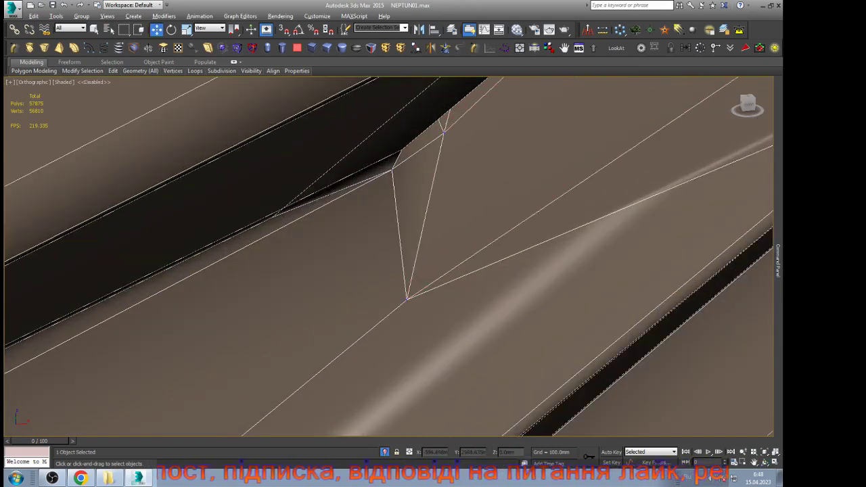
key(alt+c)
key(s)
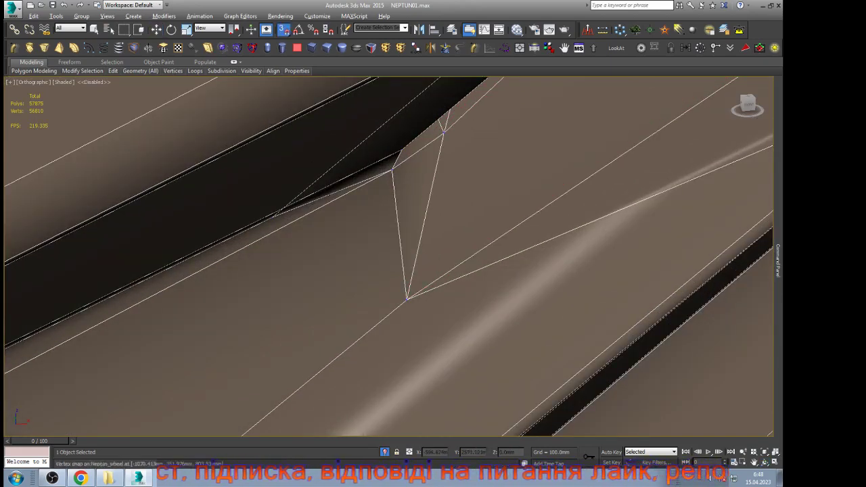
click(272, 218)
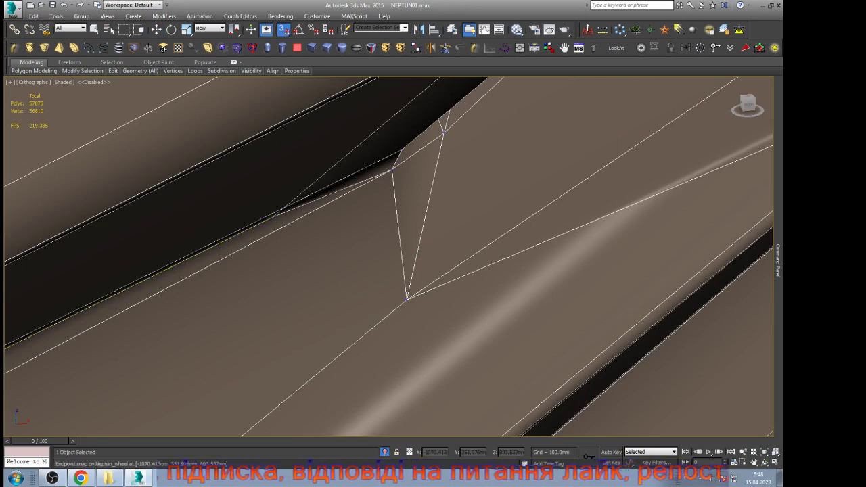
click(407, 298)
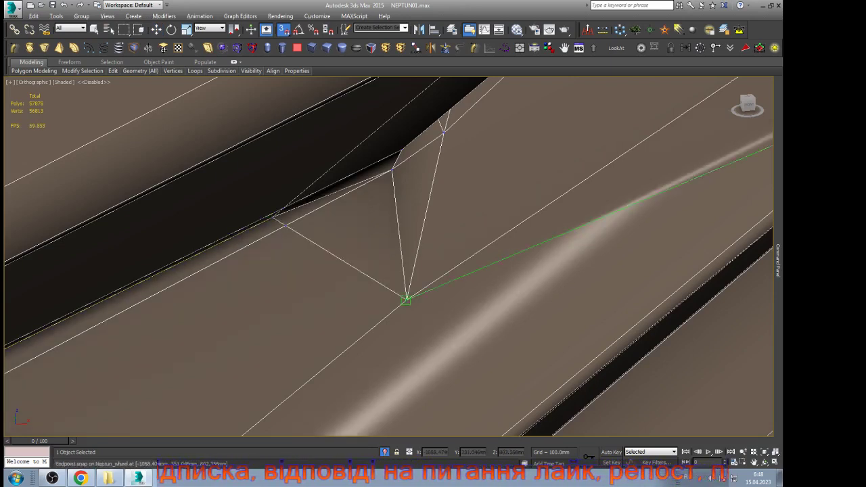
key(w)
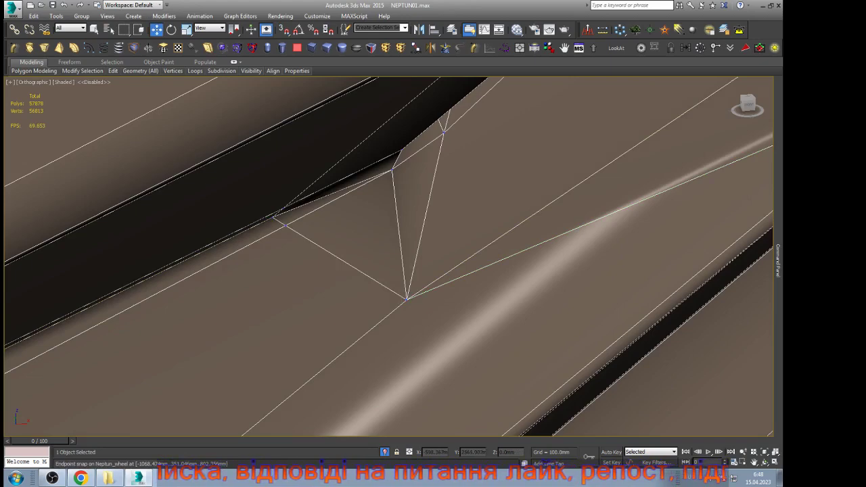
Step: Check the newly cut edge and add the groove-floor polygon beyond it to the selected polygon strip
key(2)
click(379, 282)
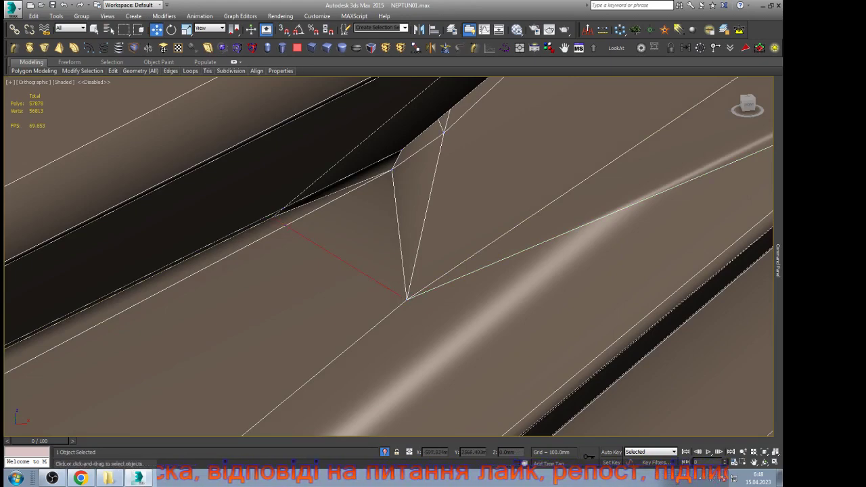
scroll(406, 270, down, 5)
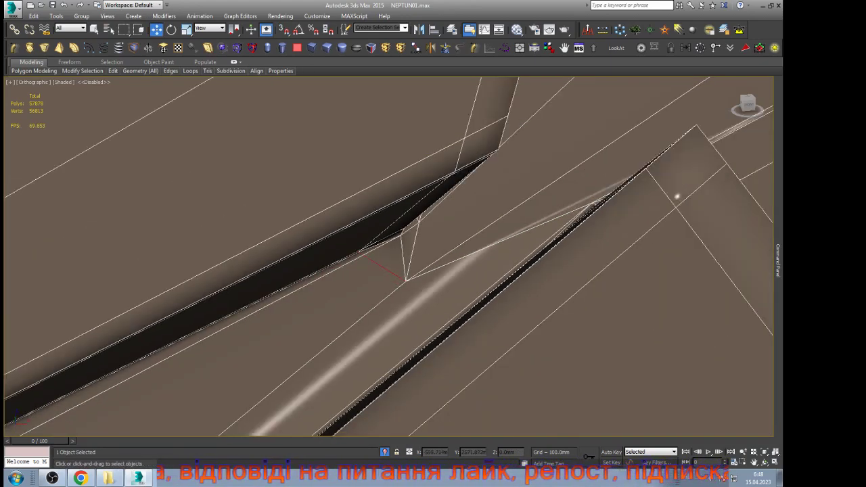
key(4)
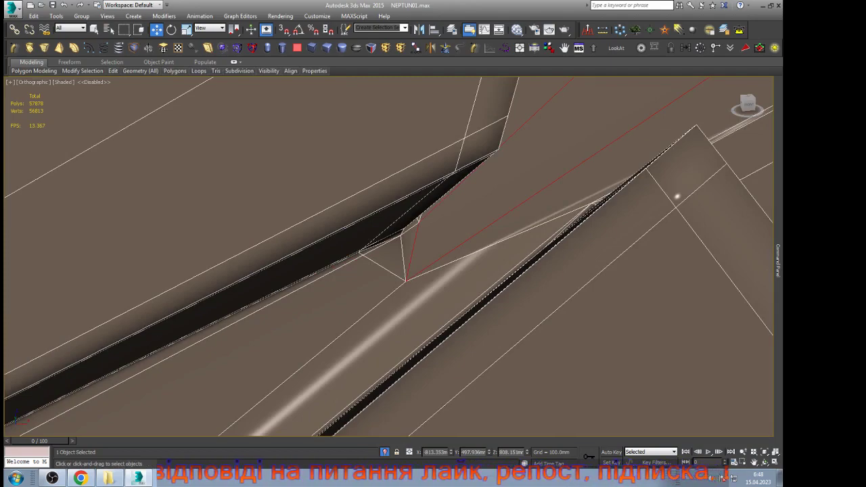
ctrl+click(391, 256)
scroll(389, 257, down, 6)
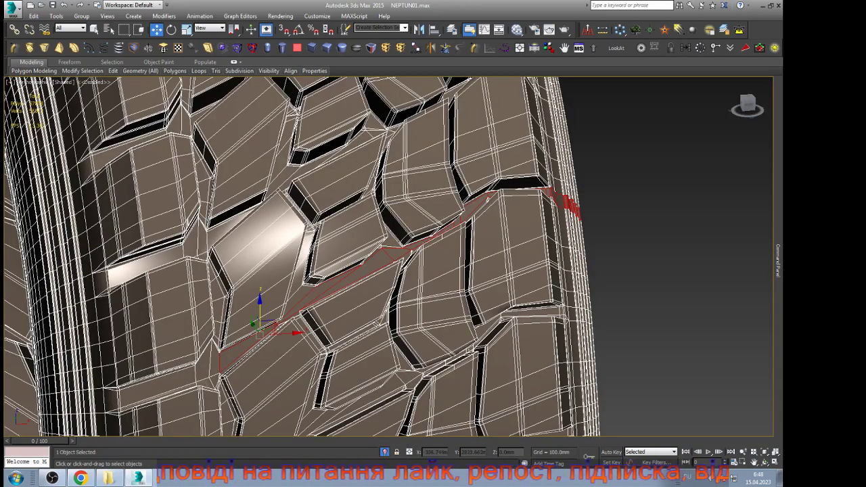
Step: Rework the vertices with the Cut tool at the V-shaped block corner where the extended polygon strip ends
scroll(207, 375, up, 8)
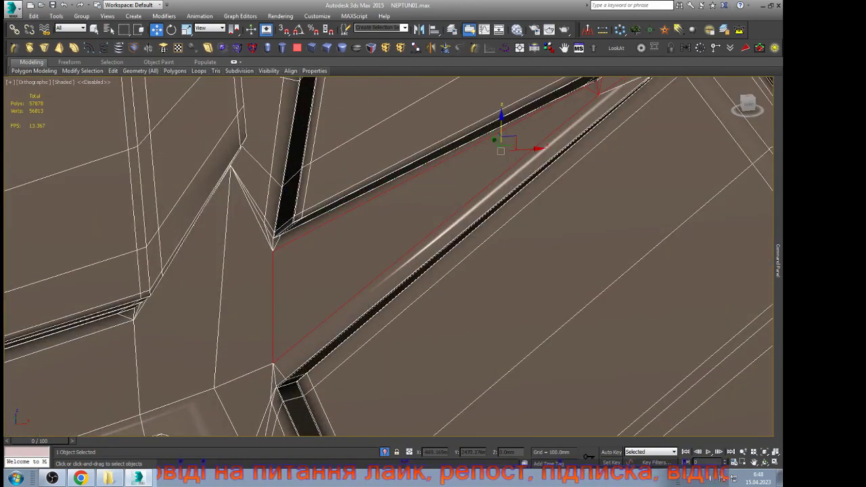
scroll(247, 208, up, 8)
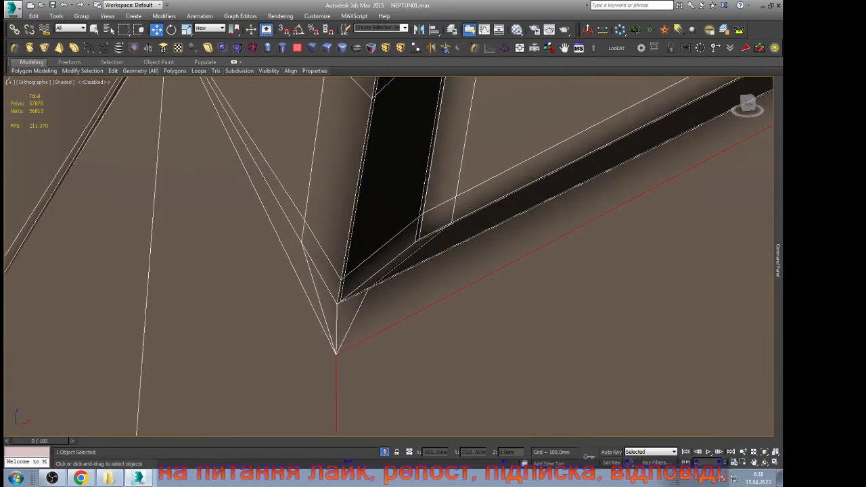
key(1)
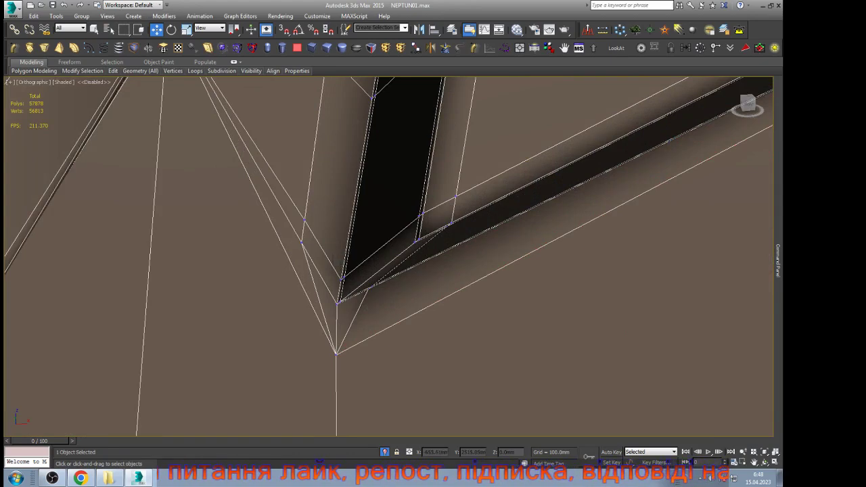
key(alt+c)
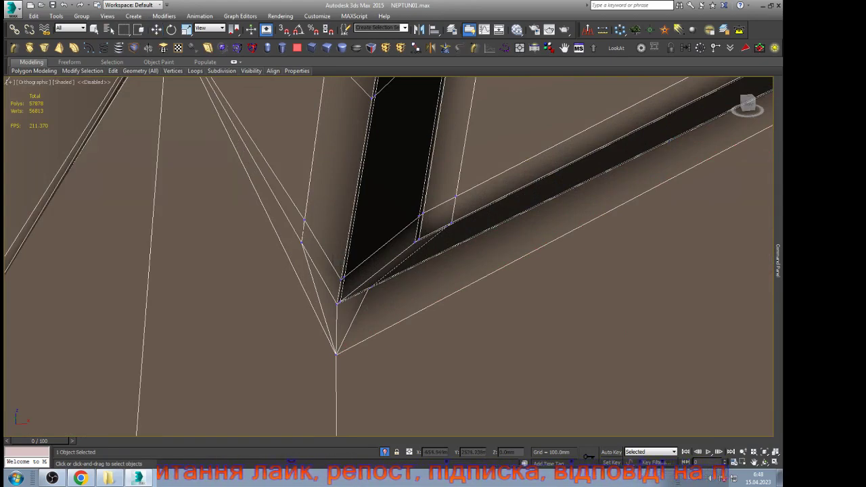
key(w)
scroll(394, 262, down, 5)
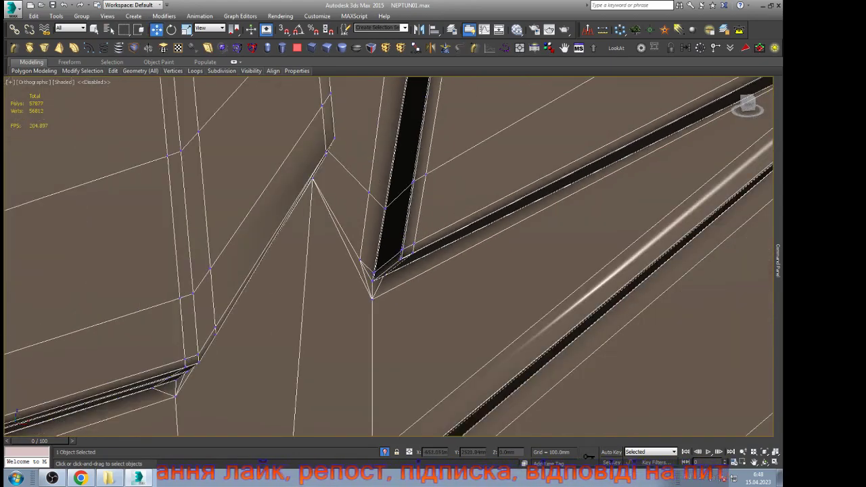
Step: Cut an edge across the groove floor with snapping, from the shoulder block's corner vertex to the V-shaped block's tip, and select its crossing vertex
click(373, 299)
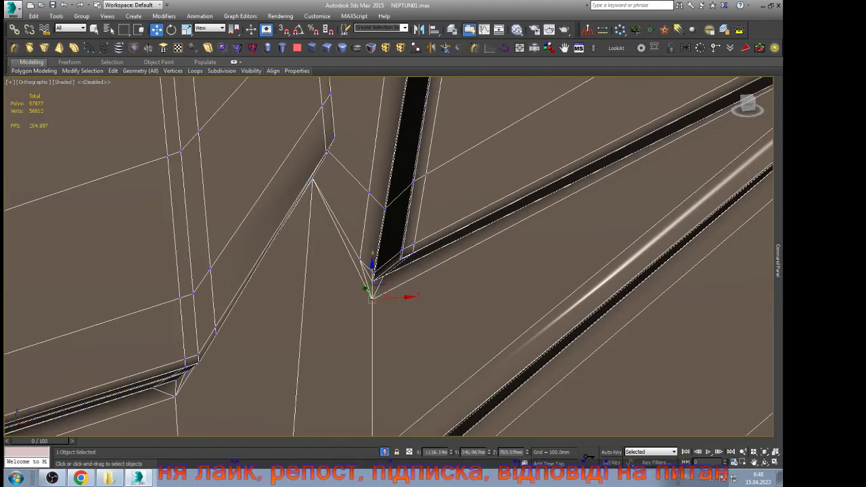
click(764, 462)
drag(433, 270, 520, 249)
key(w)
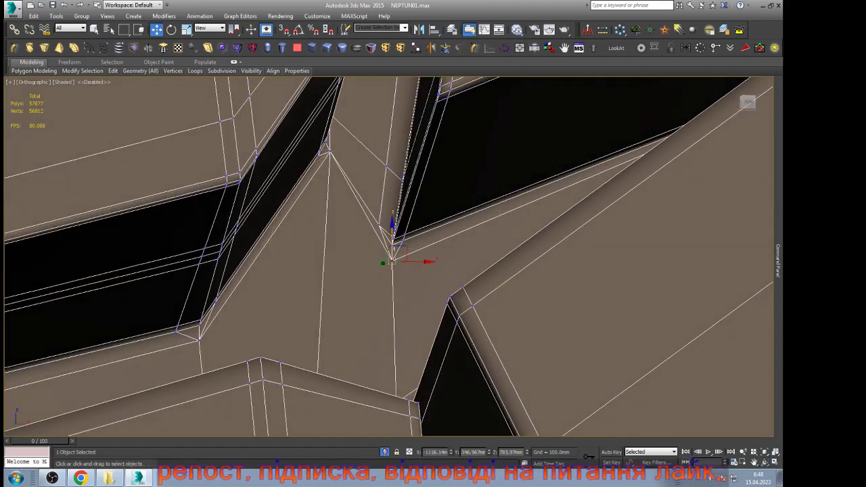
click(520, 249)
scroll(289, 326, up, 3)
scroll(291, 325, down, 2)
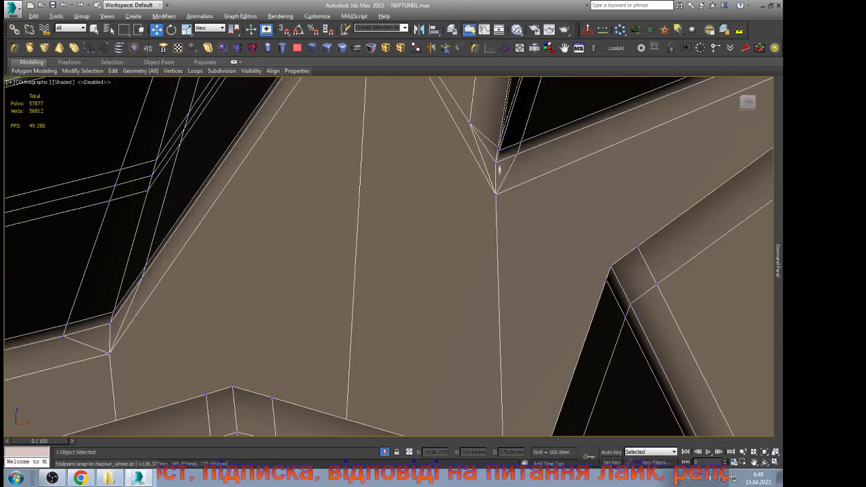
key(s)
click(109, 353)
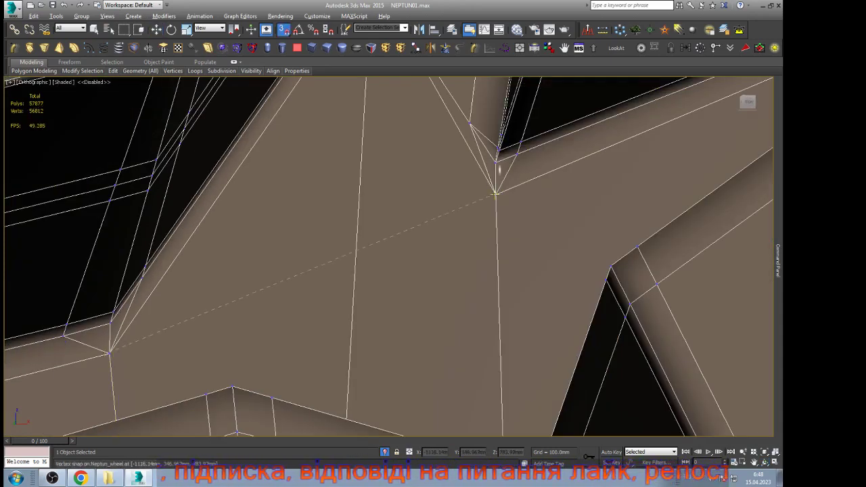
click(495, 195)
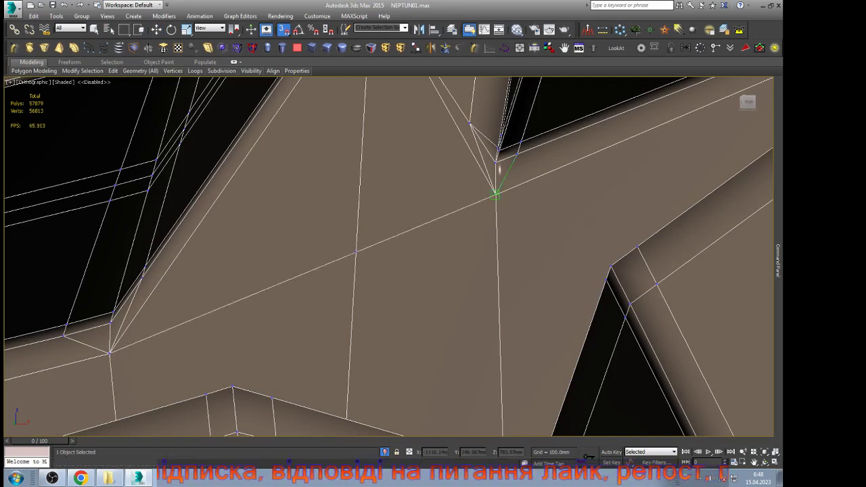
key(w)
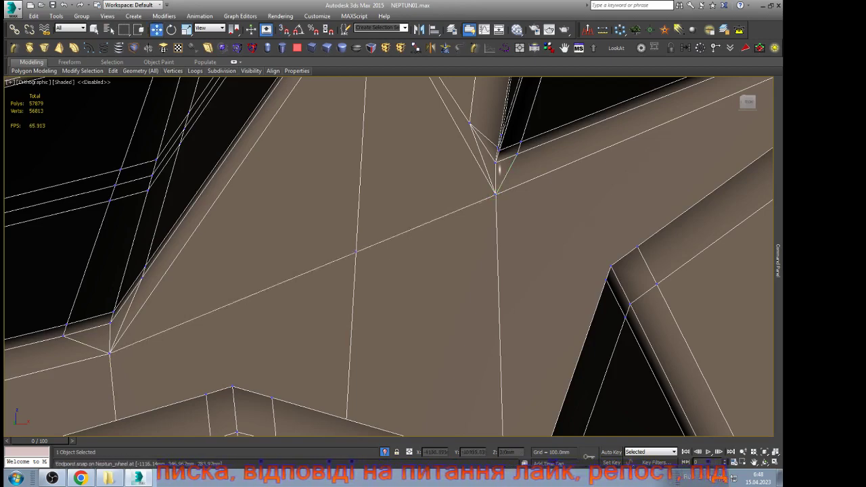
scroll(249, 241, down, 3)
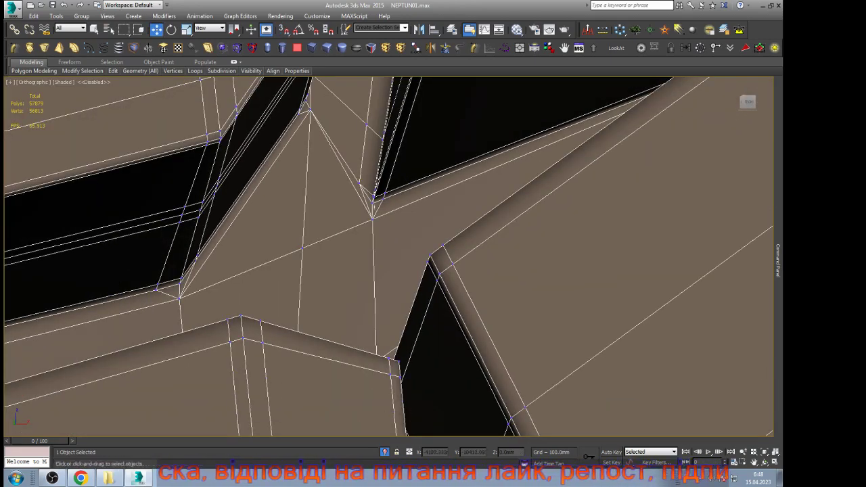
click(302, 249)
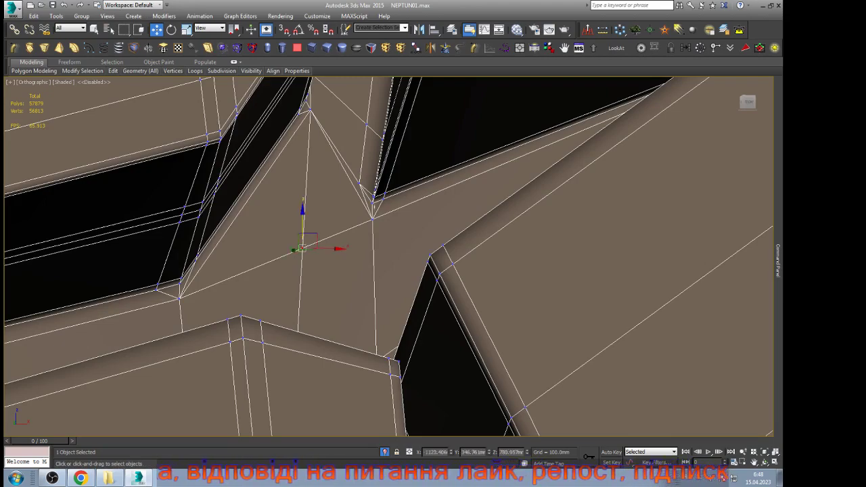
alt+middle_drag(302, 249, 307, 315)
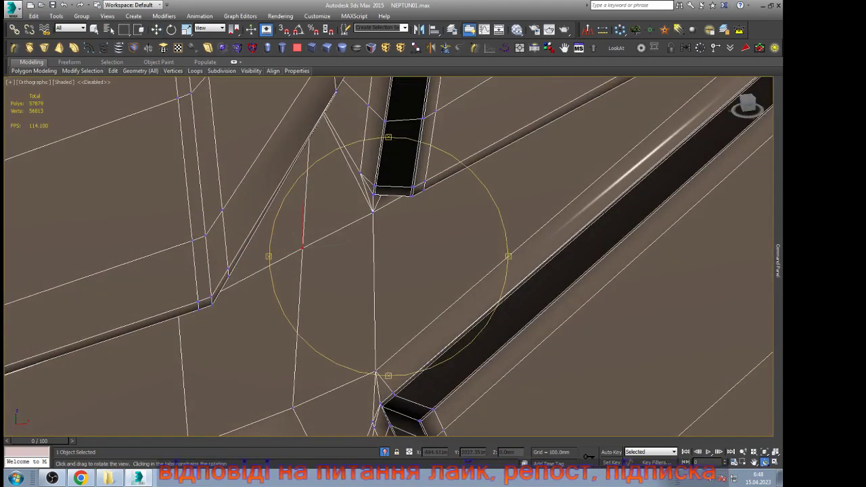
Step: Cut a snapped edge across the central groove junction, from the neighbouring block's lower corner to the corner vertex at the narrow groove's bend
drag(362, 263, 320, 272)
scroll(320, 274, down, 5)
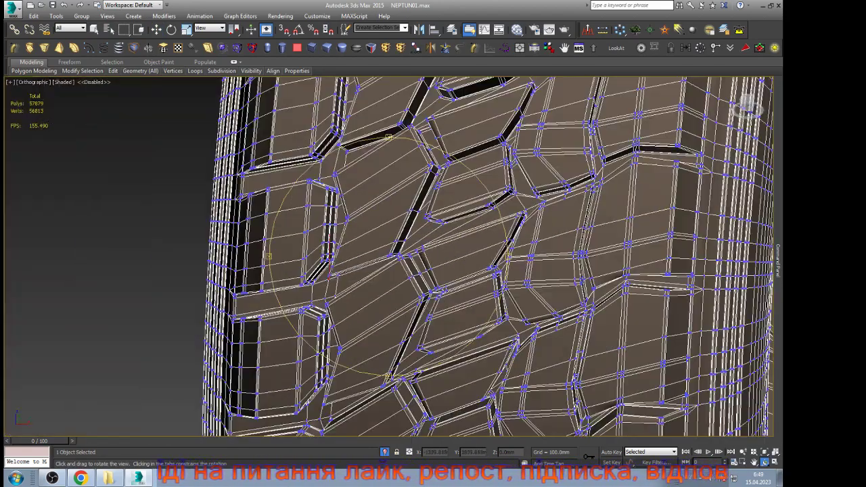
scroll(472, 217, up, 8)
drag(472, 216, 464, 157)
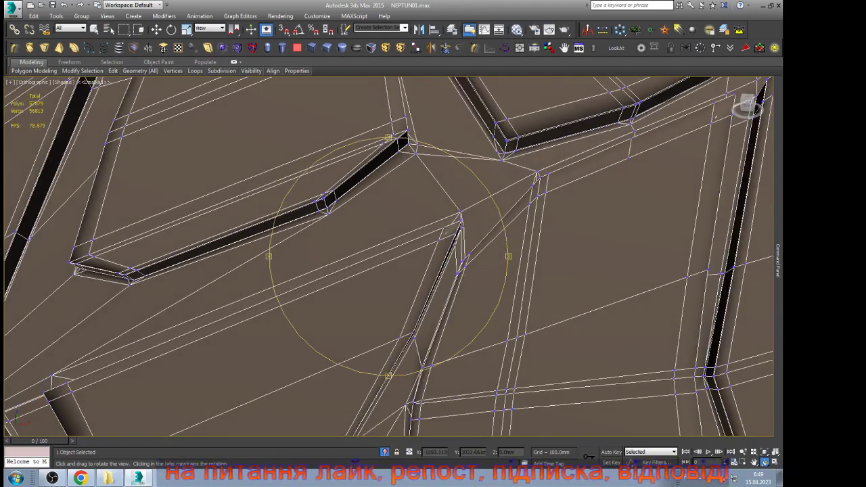
right_click(464, 156)
scroll(464, 157, up, 4)
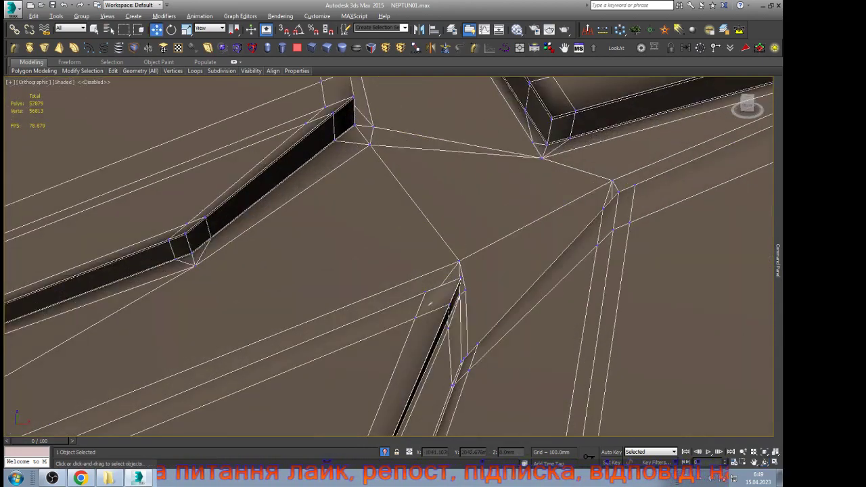
key(alt+c)
key(s)
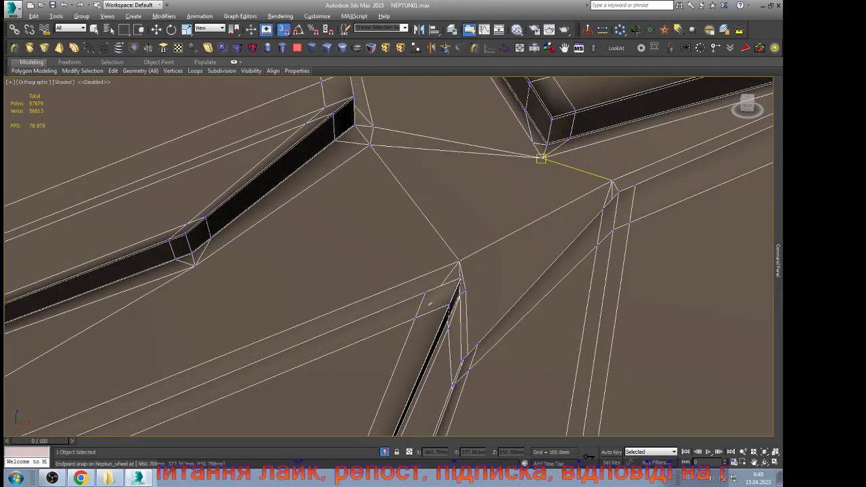
click(542, 159)
drag(195, 266, 194, 266)
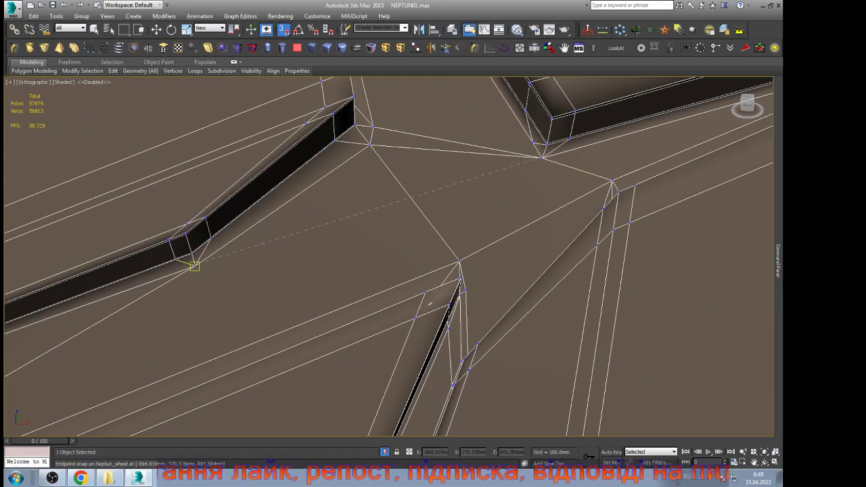
click(194, 266)
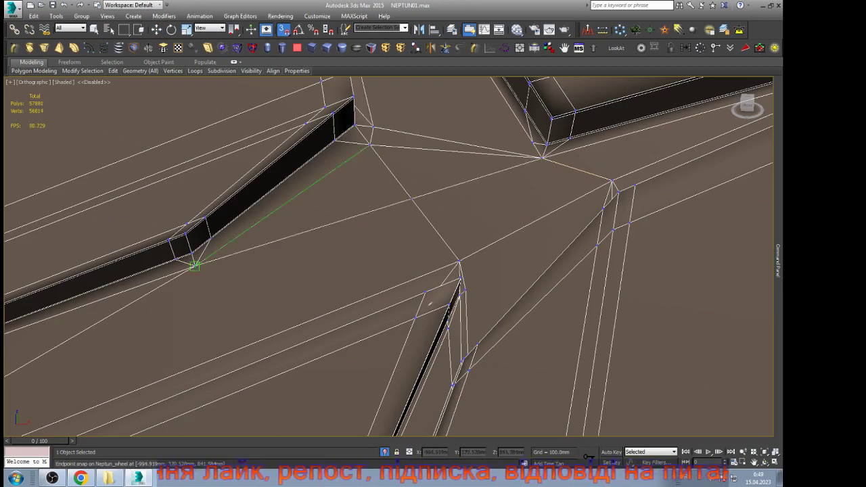
key(s)
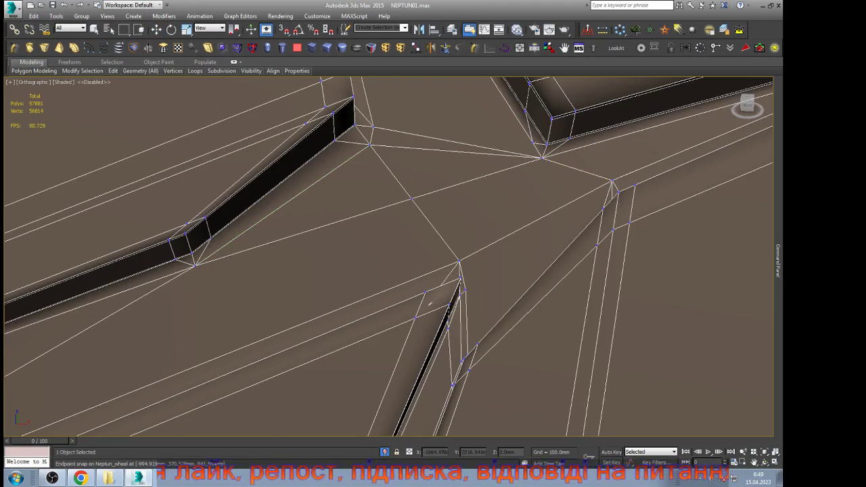
key(w)
Step: Select the ring of edges along the recut groove floor as a polygon strip and trace it across the tread to its far end
scroll(431, 303, down, 2)
scroll(565, 179, down, 3)
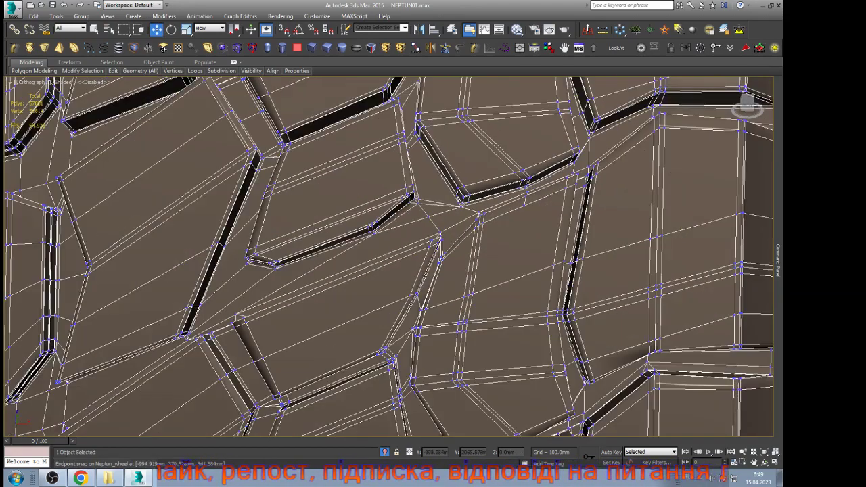
scroll(603, 149, up, 8)
scroll(452, 353, up, 2)
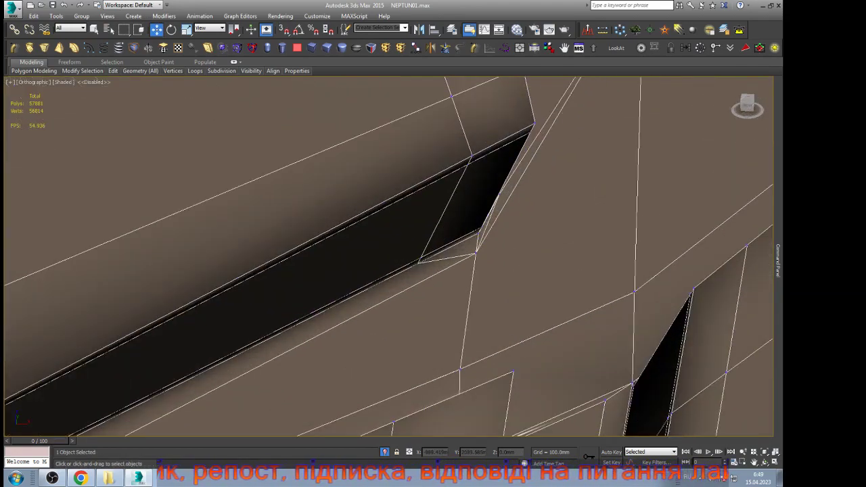
scroll(466, 311, down, 2)
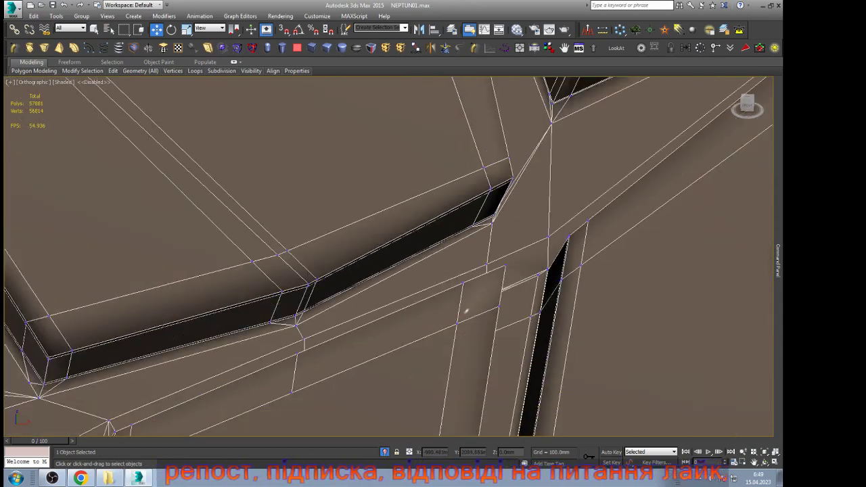
key(2)
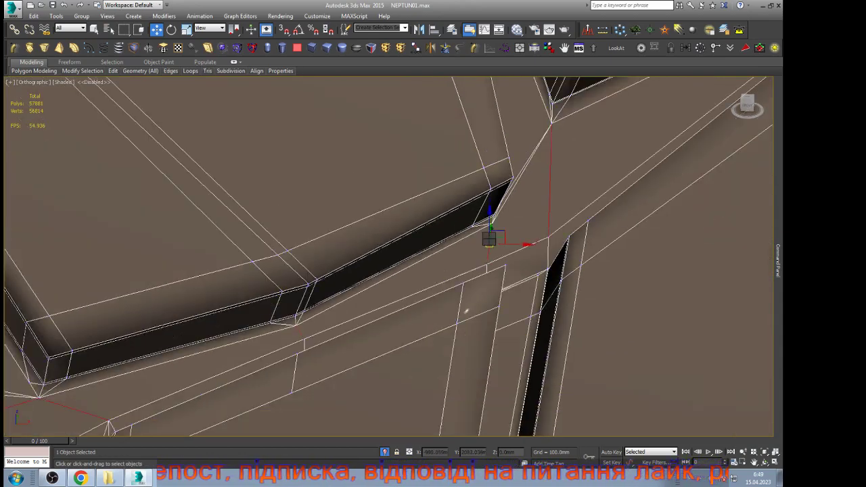
key(4)
click(520, 48)
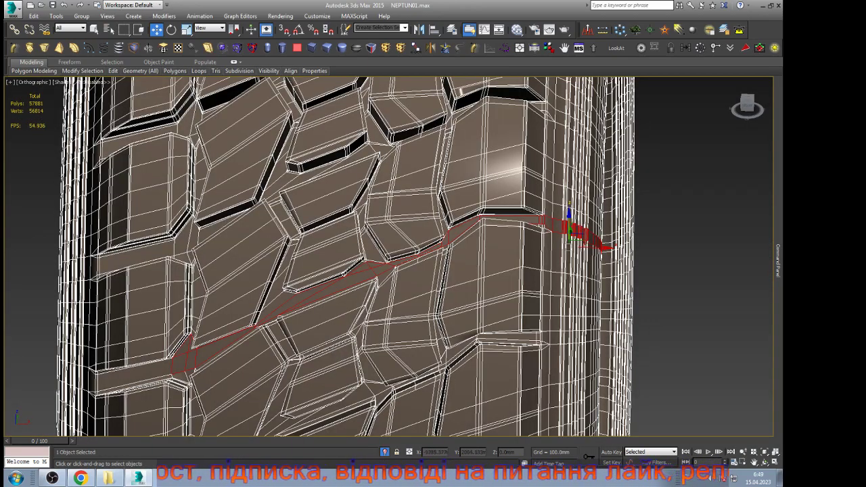
scroll(506, 206, down, 3)
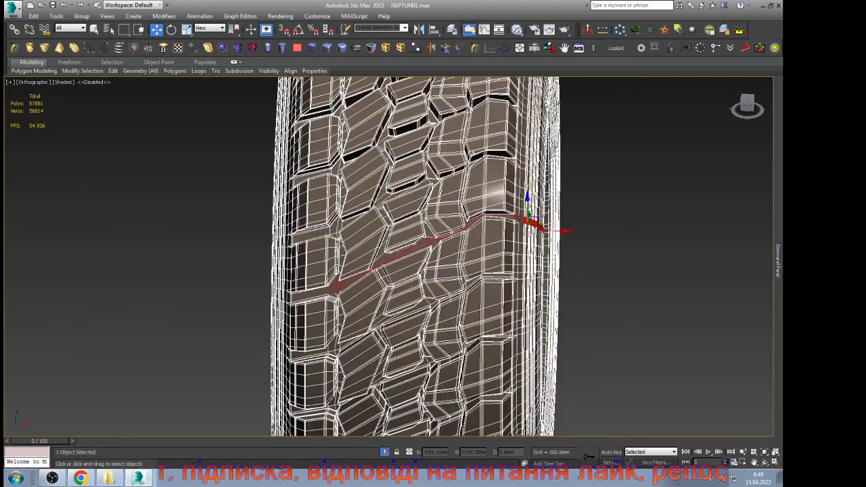
scroll(315, 288, up, 8)
scroll(366, 279, up, 3)
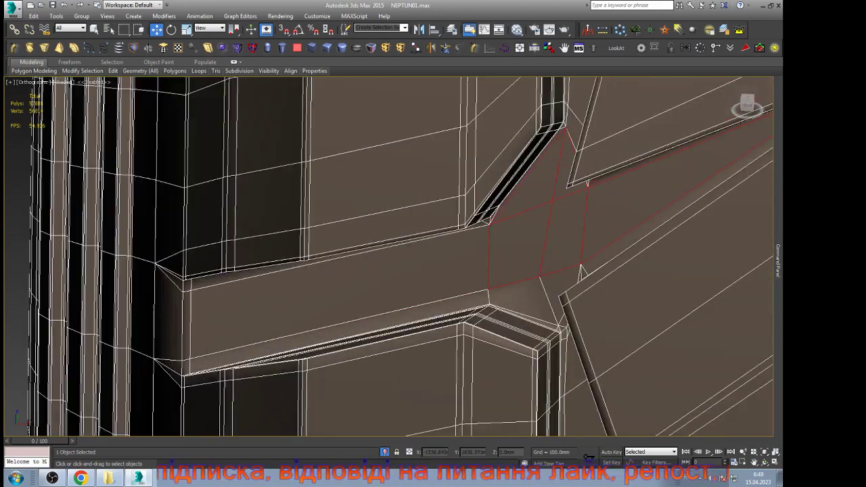
Step: Select the edge ring starting at the opposite shoulder groove's outer end and convert it to a polygon strip
key(2)
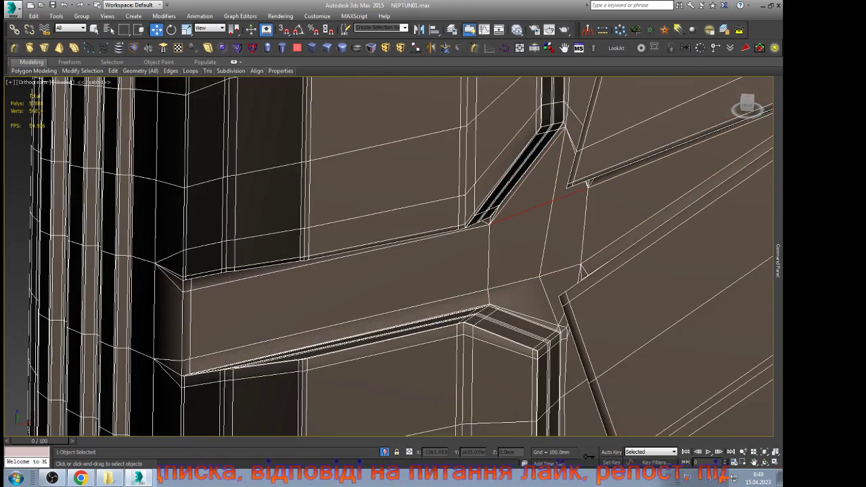
click(182, 327)
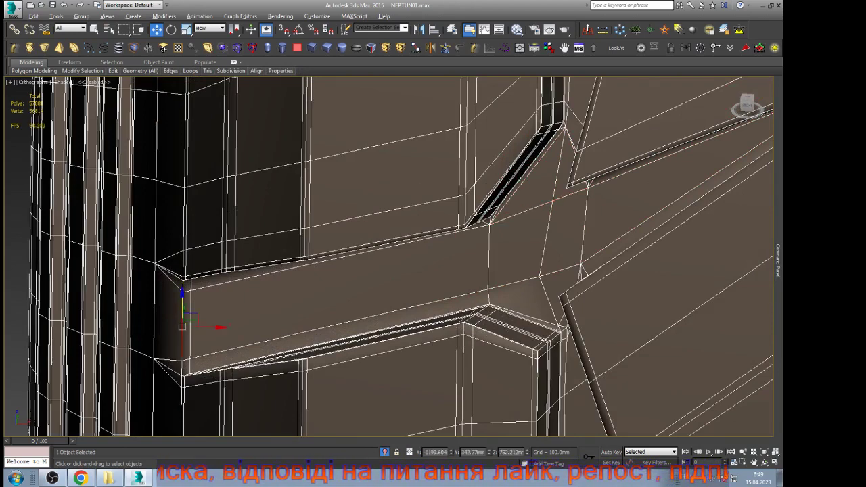
key(alt+r)
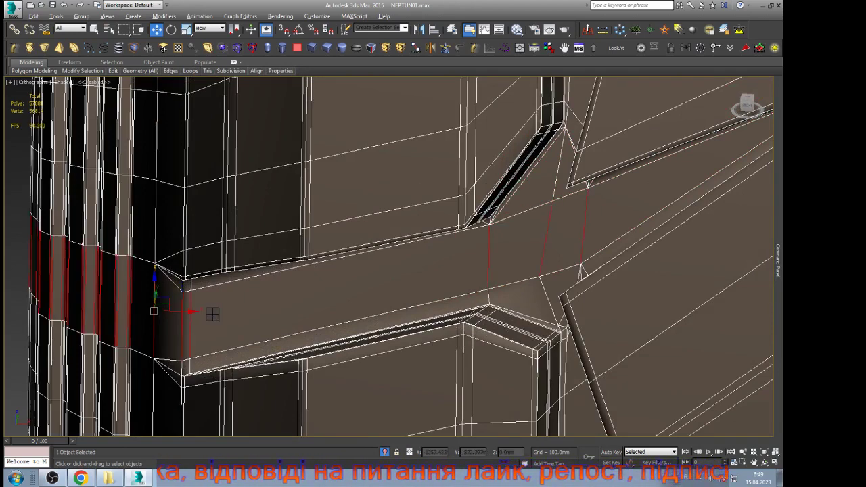
scroll(212, 314, down, 5)
scroll(430, 281, up, 10)
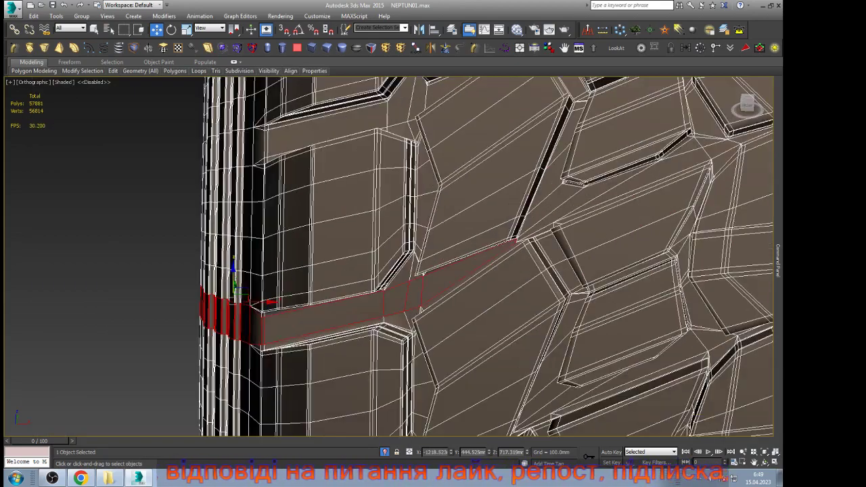
Step: Add the triangular polygon at the dark groove's corner to the selected strip and try to duplicate the selected polygons
scroll(473, 260, up, 5)
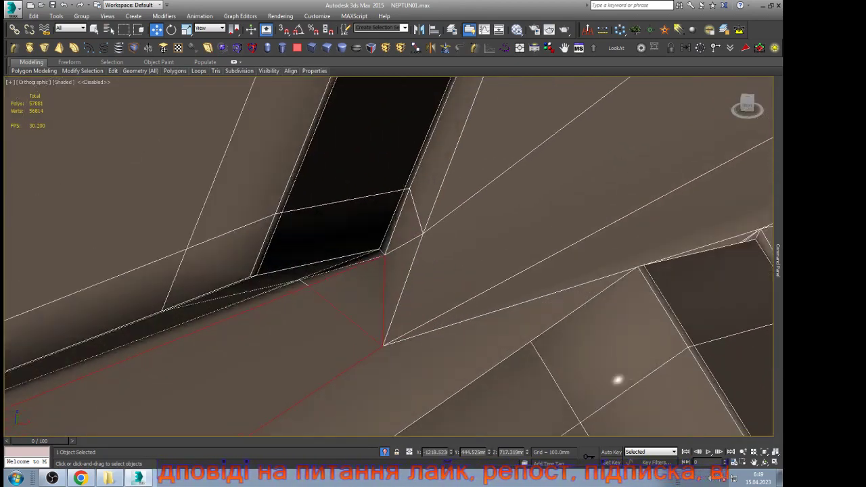
ctrl+click(379, 284)
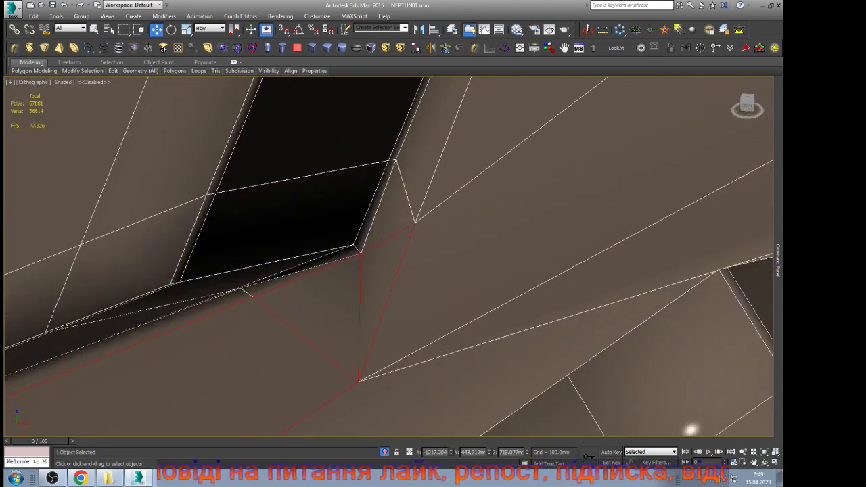
key(shift+d)
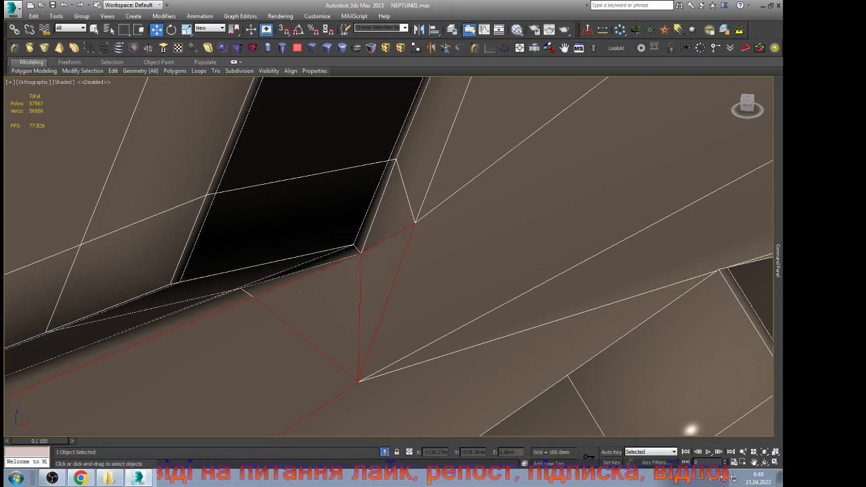
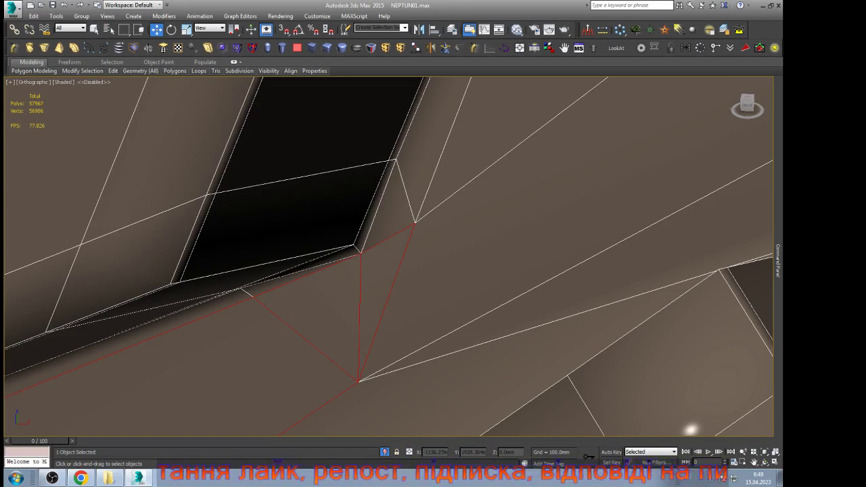
Step: Select the edge ring starting on the sidewall beside the opposite shoulder groove and convert it to a polygon strip spanning the tread
scroll(426, 288, down, 12)
alt+middle_drag(427, 288, 433, 303)
scroll(433, 304, down, 2)
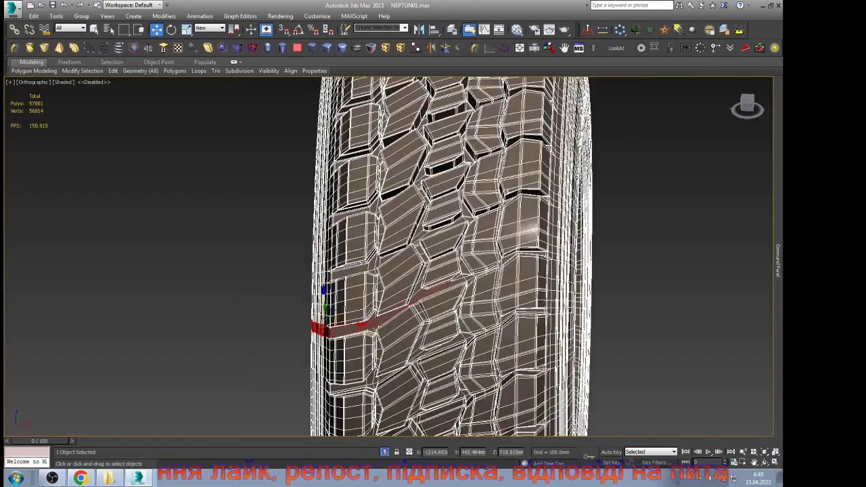
scroll(594, 275, up, 4)
scroll(594, 262, up, 3)
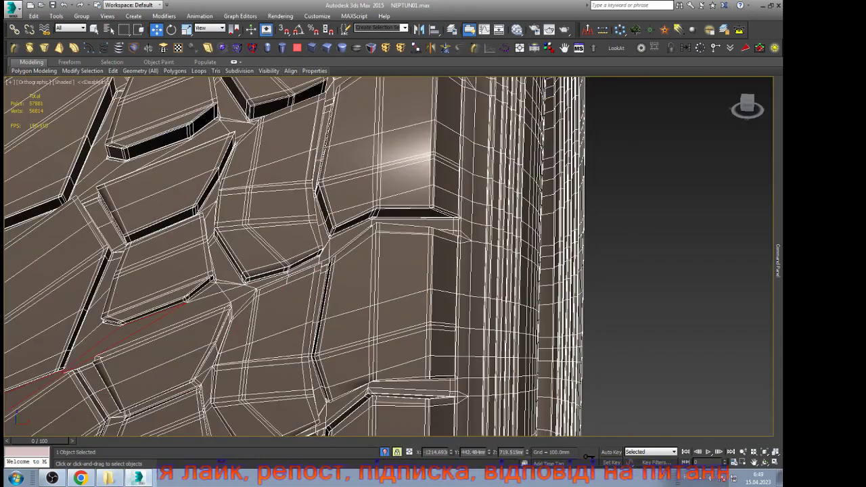
scroll(491, 237, up, 3)
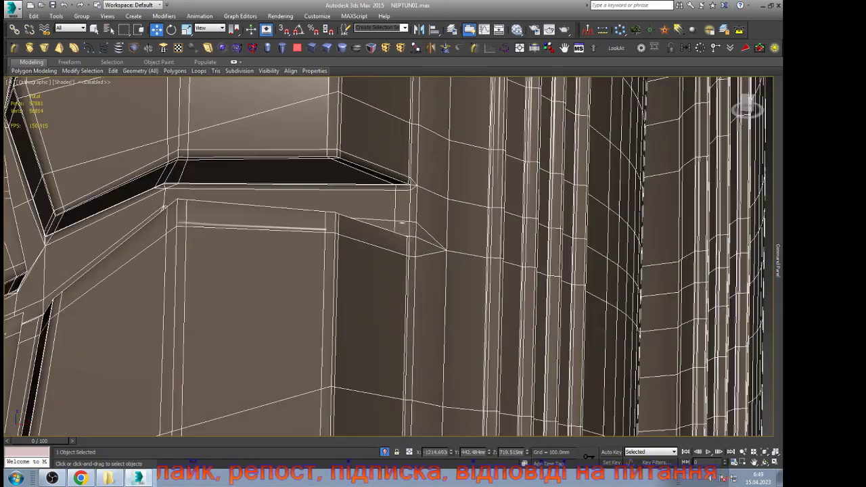
click(468, 230)
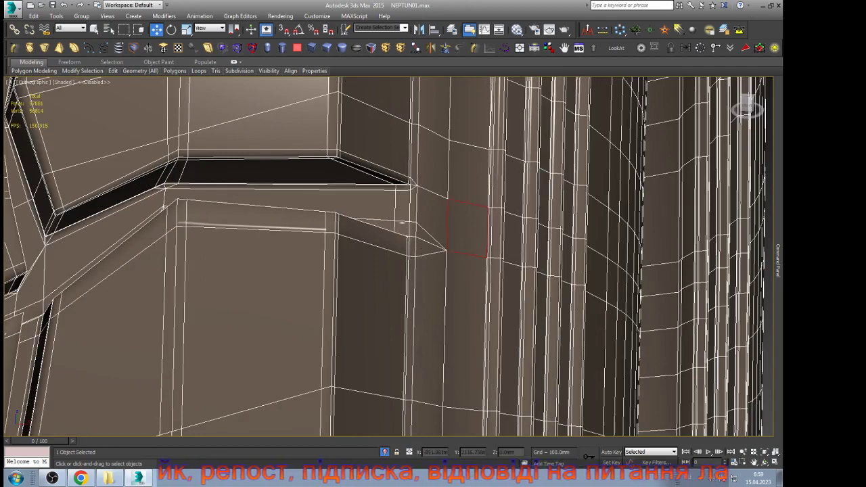
key(2)
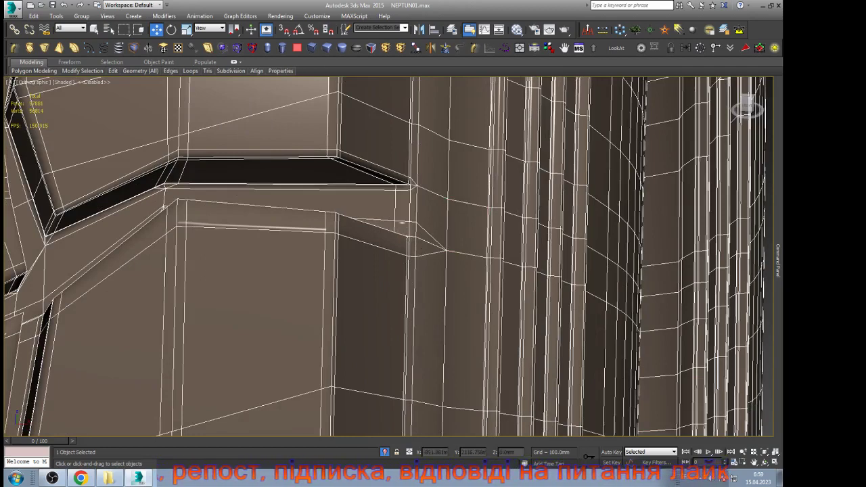
click(487, 233)
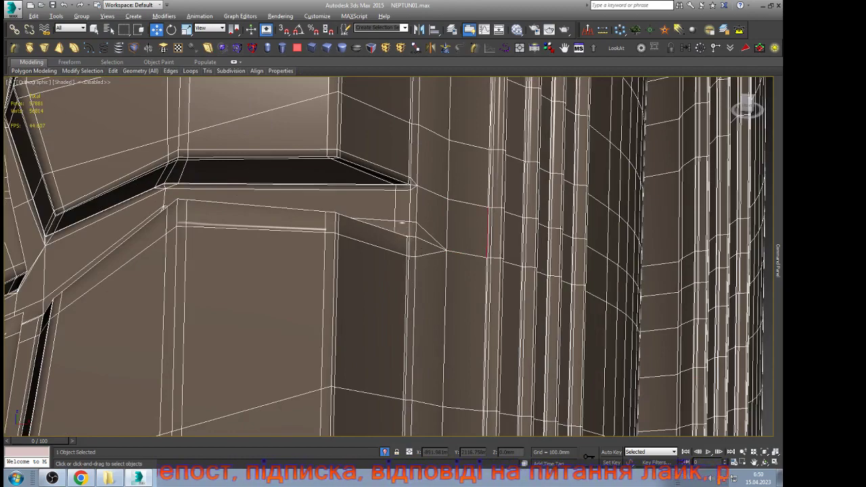
key(alt+r)
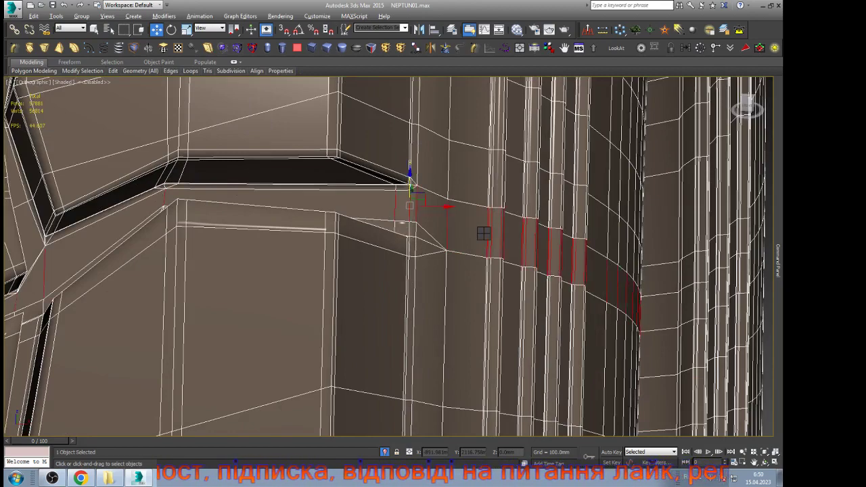
key(4)
scroll(485, 193, down, 8)
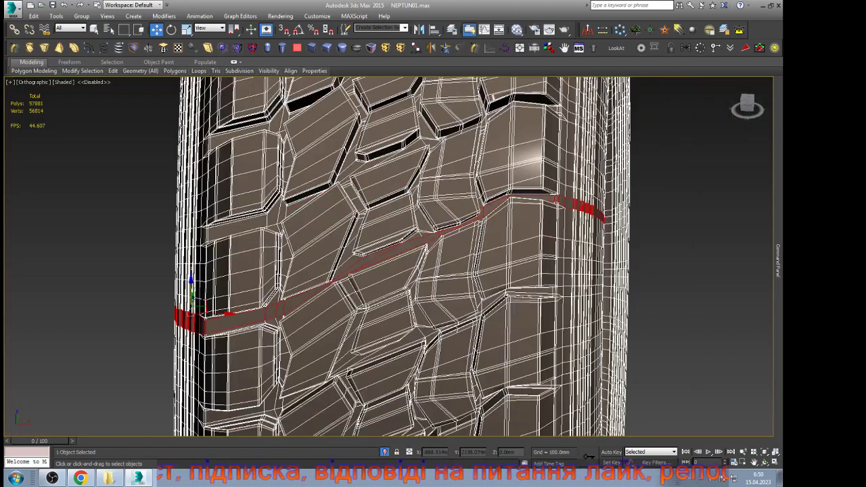
Step: Examine the selected polygon strip in the top and front views and around the shoulder, sidewall and central tread grooves
key(t)
key(z)
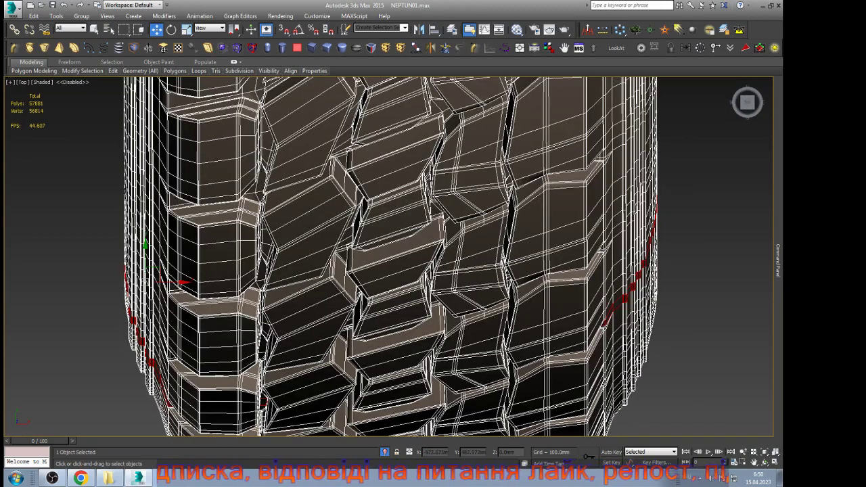
key(f)
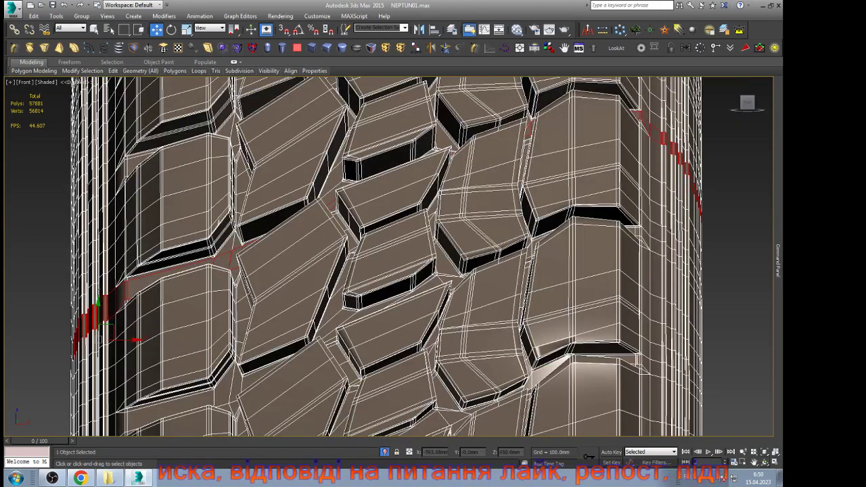
click(765, 463)
drag(433, 264, 331, 284)
alt+middle_drag(351, 258, 298, 271)
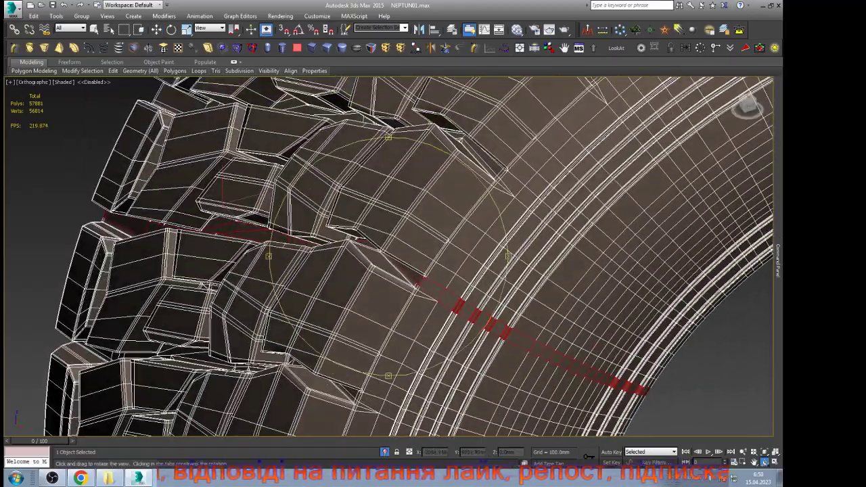
scroll(379, 257, up, 4)
drag(359, 264, 474, 260)
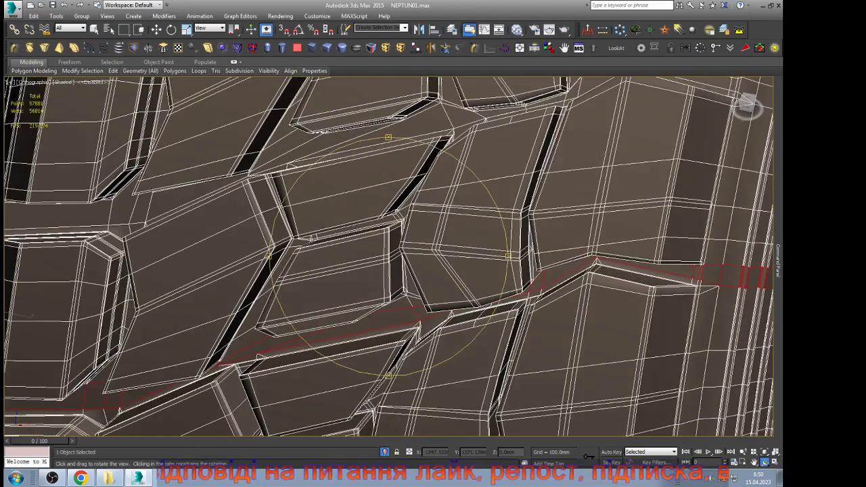
scroll(388, 257, down, 4)
drag(379, 260, 396, 288)
scroll(447, 222, up, 4)
key(w)
scroll(663, 196, up, 5)
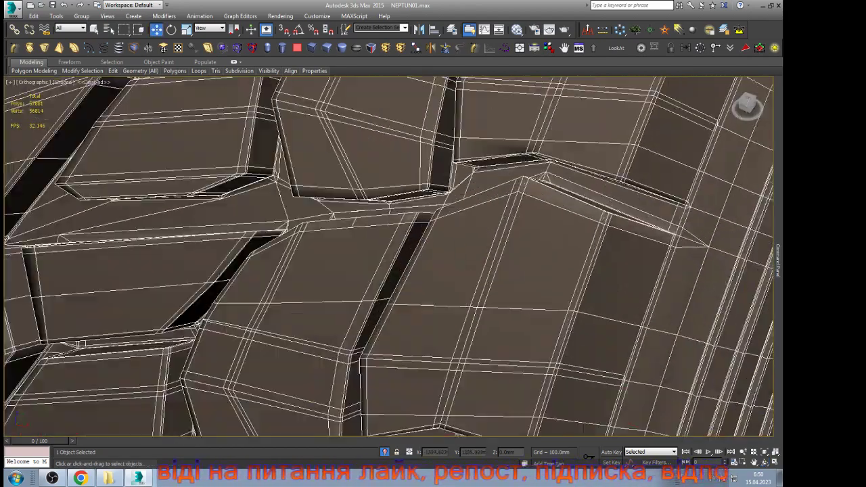
Step: Select the edge ring starting at the next shoulder groove's outer end and convert it to a polygon strip
key(2)
click(690, 198)
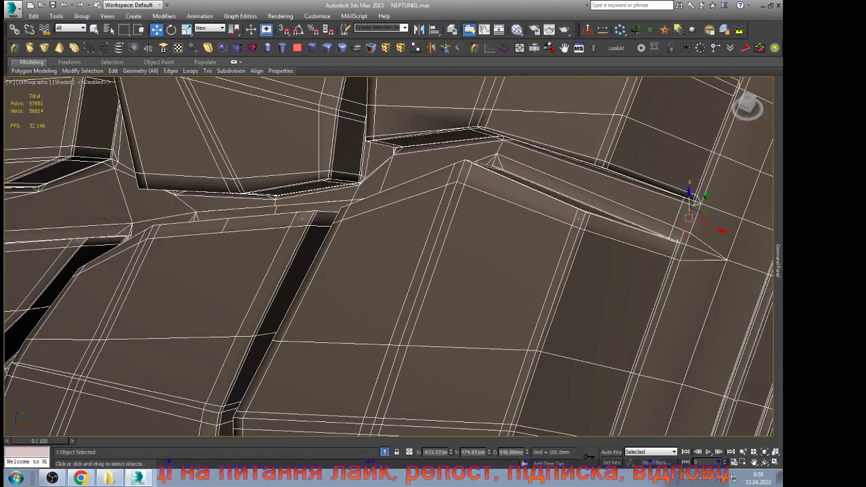
key(alt+r)
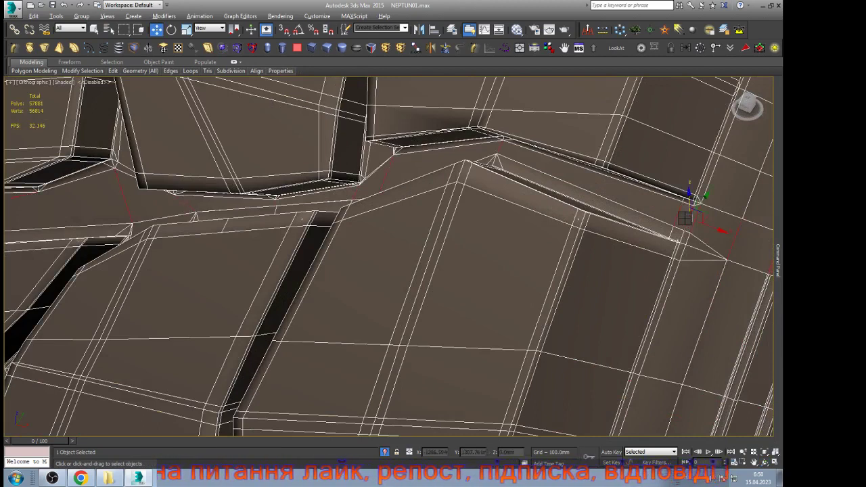
click(520, 48)
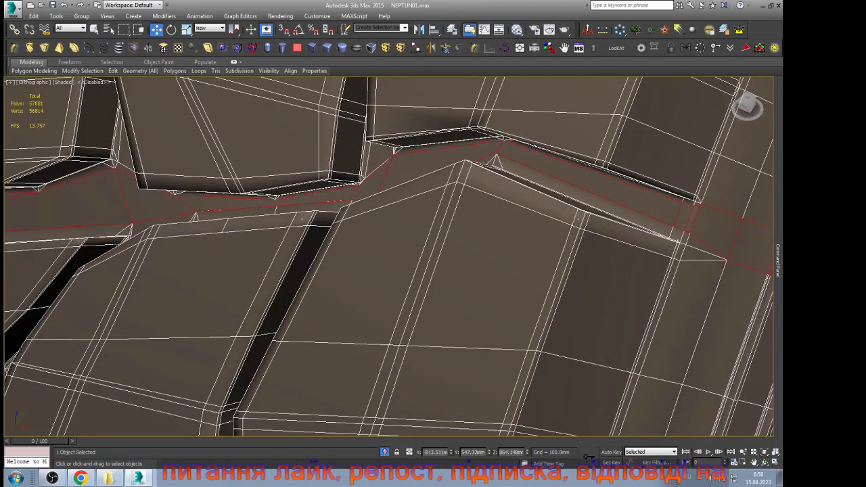
scroll(524, 242, down, 5)
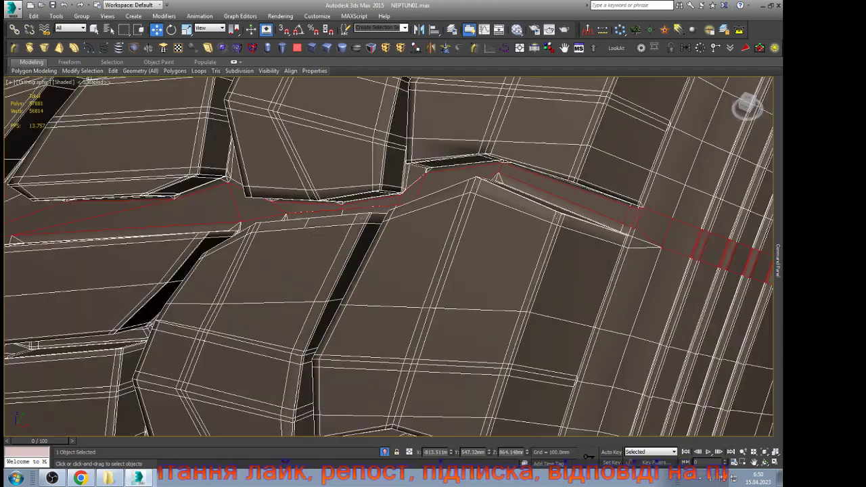
Step: Weld the near-coincident vertices on the groove floor, just below the bend of the tread block's dark lower edge, into one
scroll(431, 216, up, 5)
scroll(413, 230, up, 3)
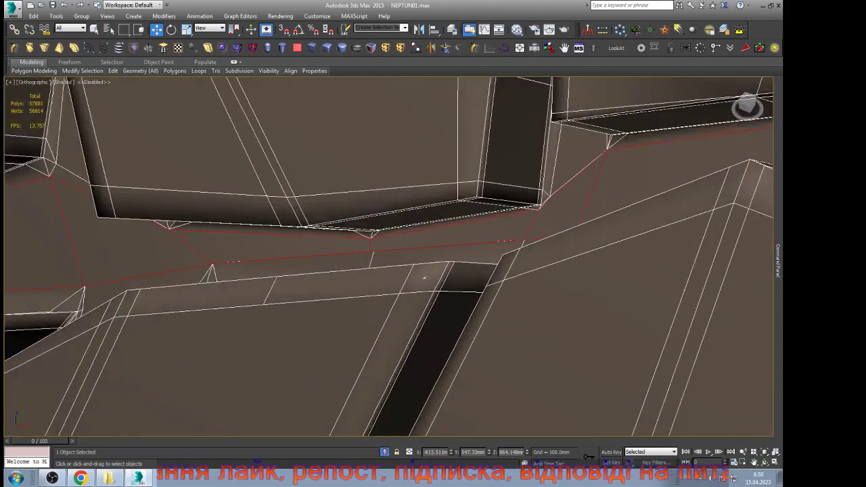
scroll(413, 244, up, 3)
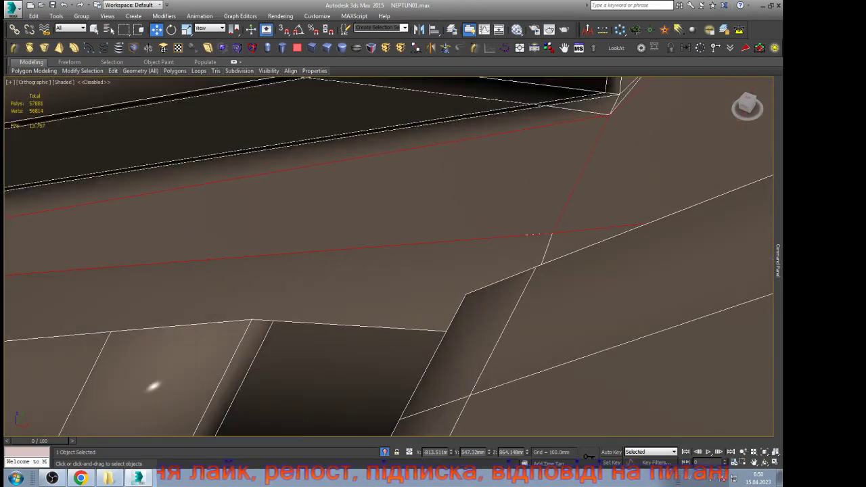
scroll(535, 237, down, 3)
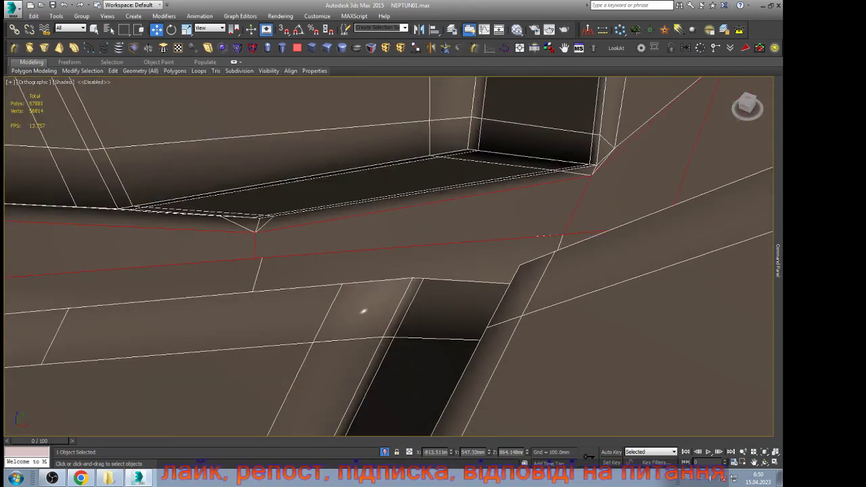
key(1)
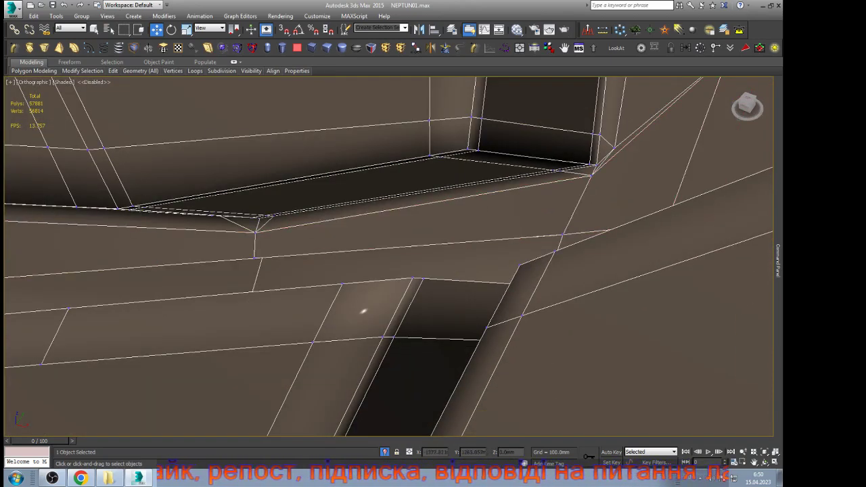
scroll(412, 271, up, 3)
key(F3)
key(F3)
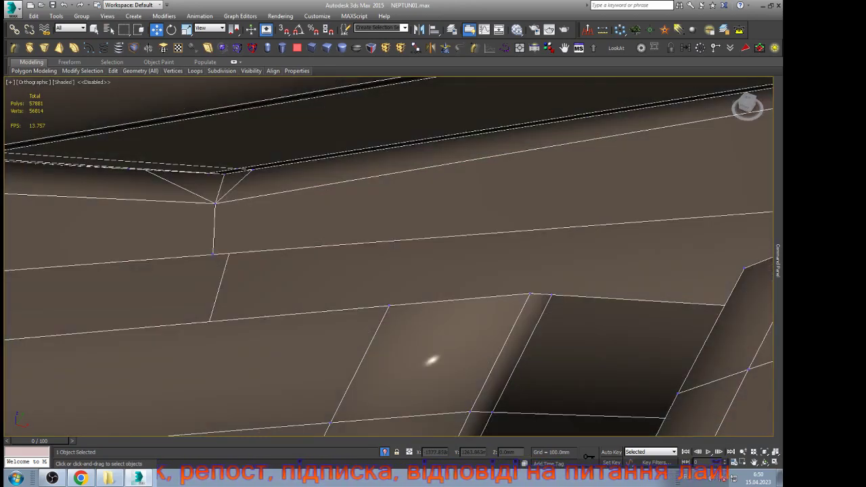
key(F3)
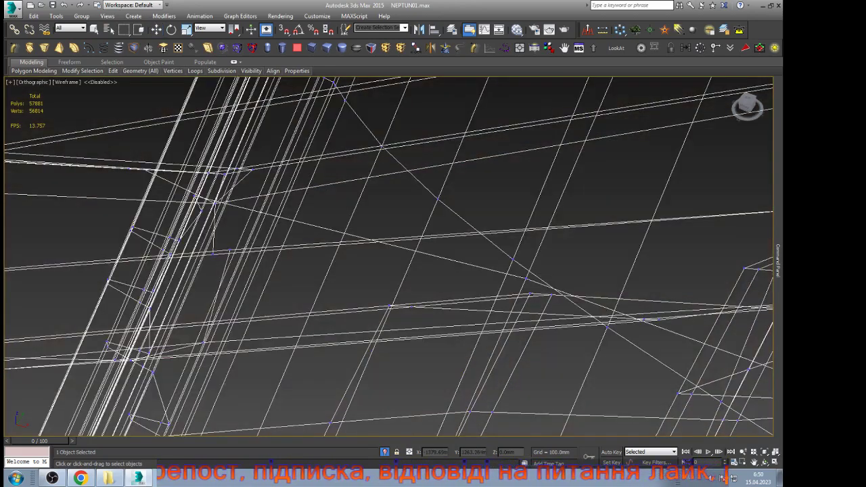
click(212, 254)
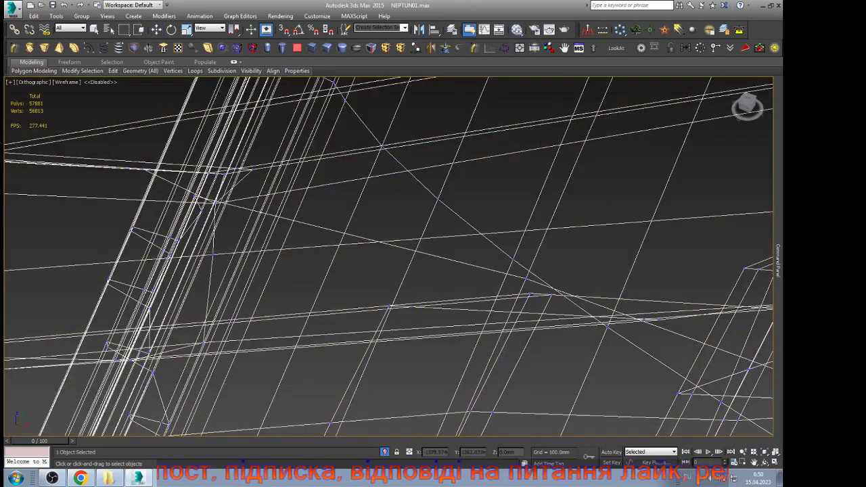
key(w)
key(F3)
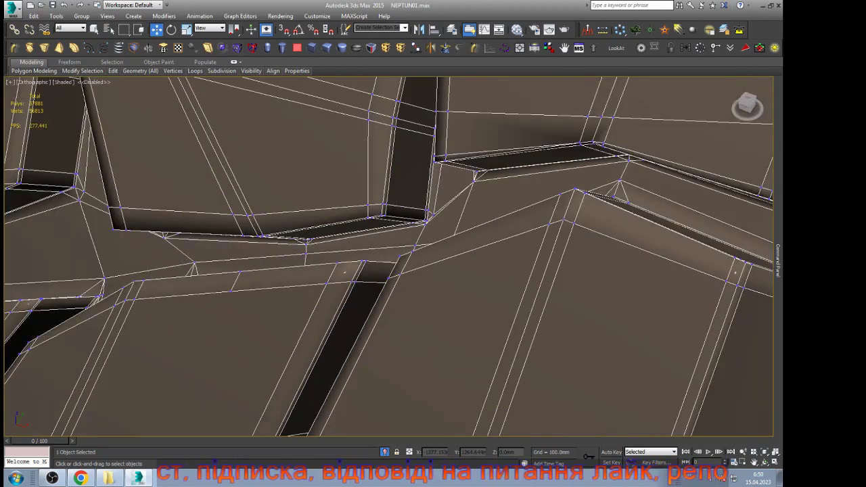
Step: Check the tyre mesh for open borders by selecting all borders, and clear the selection again
key(3)
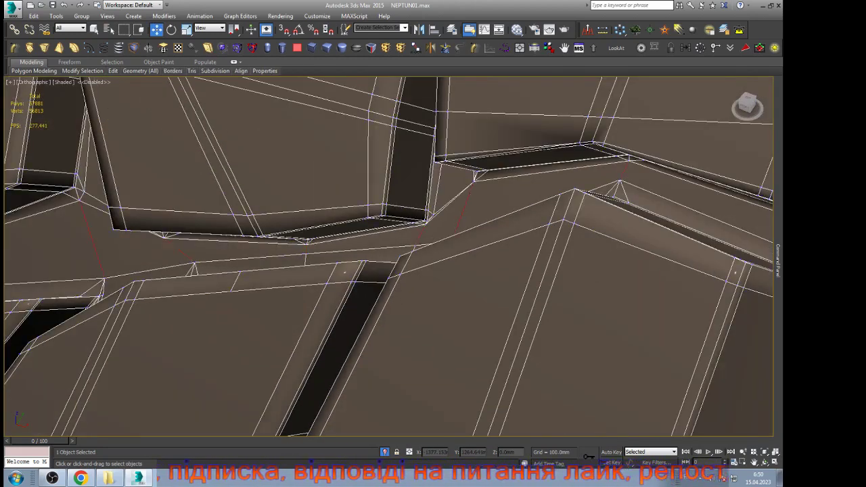
key(ctrl+a)
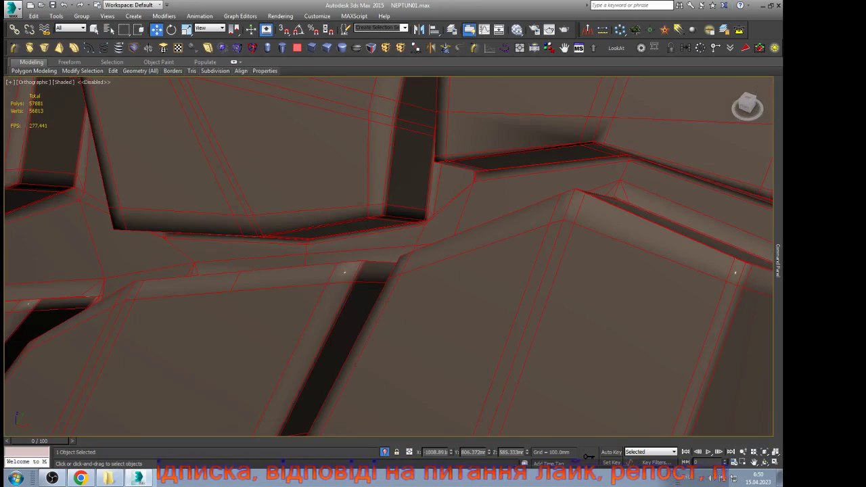
key(ctrl+d)
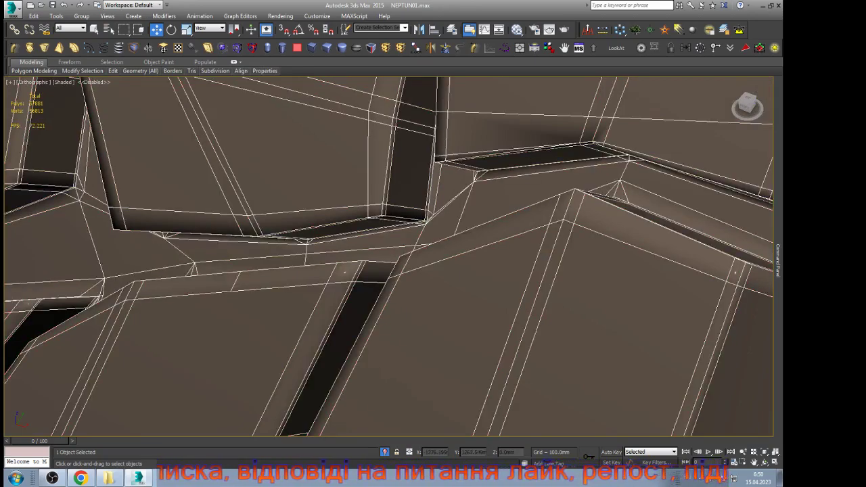
key(ctrl+a)
key(ctrl+d)
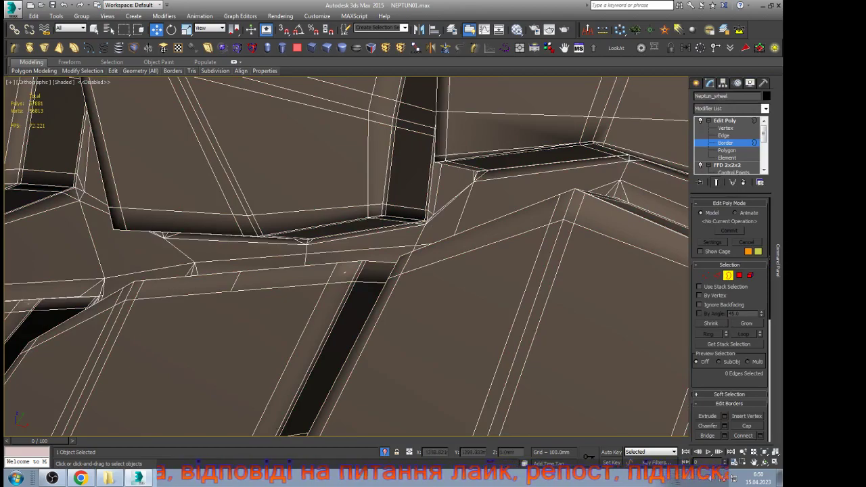
Step: Examine the tyre's tread grooves, shoulder blocks and open inner side from around the opposite sidewall
scroll(474, 190, down, 5)
scroll(467, 190, up, 5)
scroll(477, 190, down, 6)
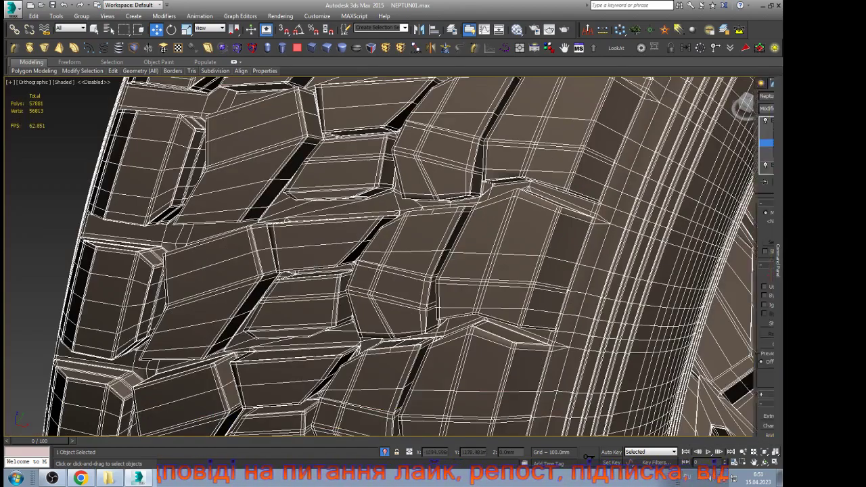
click(765, 463)
drag(365, 271, 487, 271)
drag(406, 264, 440, 264)
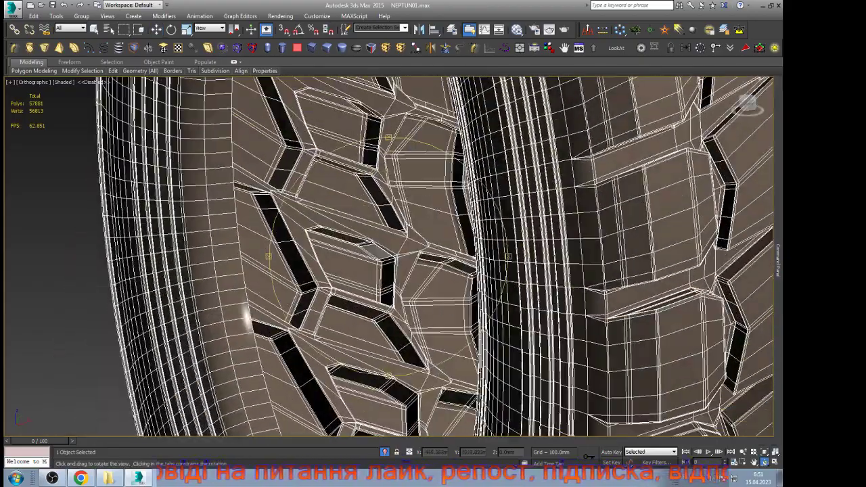
scroll(388, 256, down, 5)
scroll(389, 257, up, 6)
scroll(389, 257, down, 4)
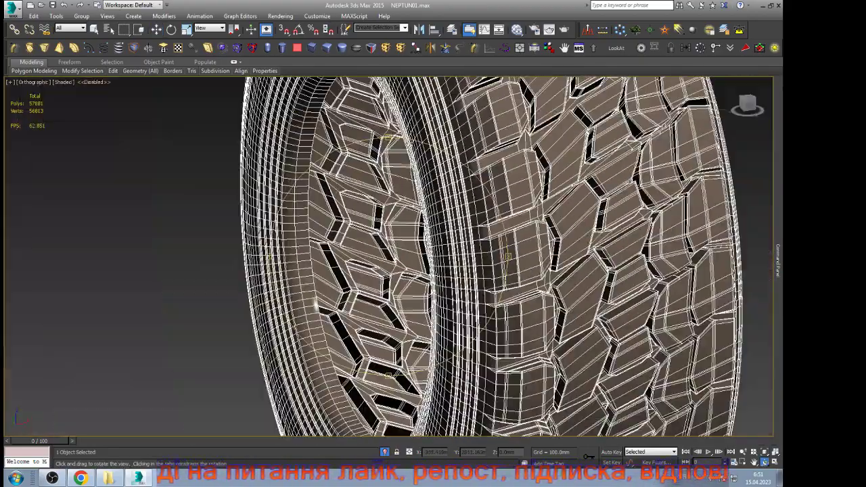
key(w)
Step: Select a single polygon on the outer face of a shoulder tread block and frame it in the view
scroll(389, 257, up, 5)
mouse_move(778, 261)
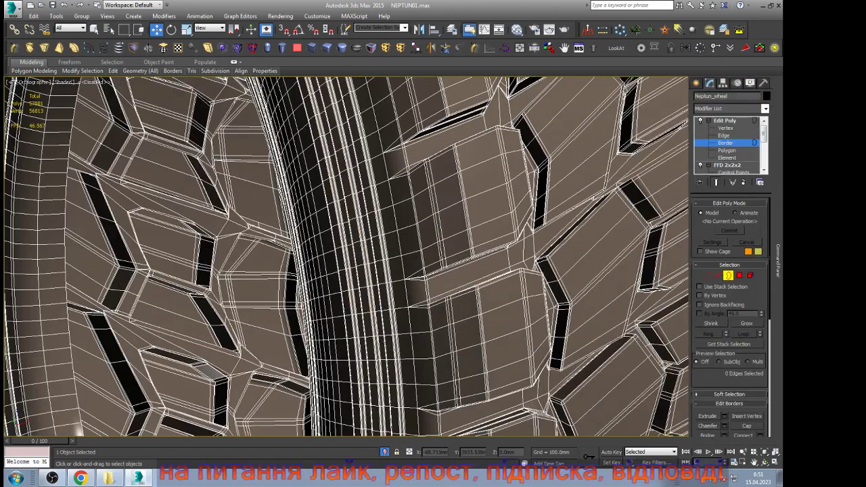
click(727, 150)
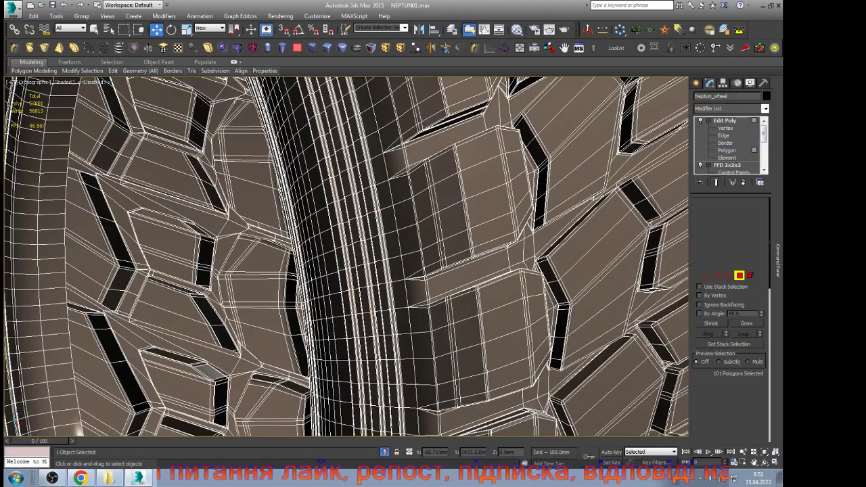
click(491, 206)
key(z)
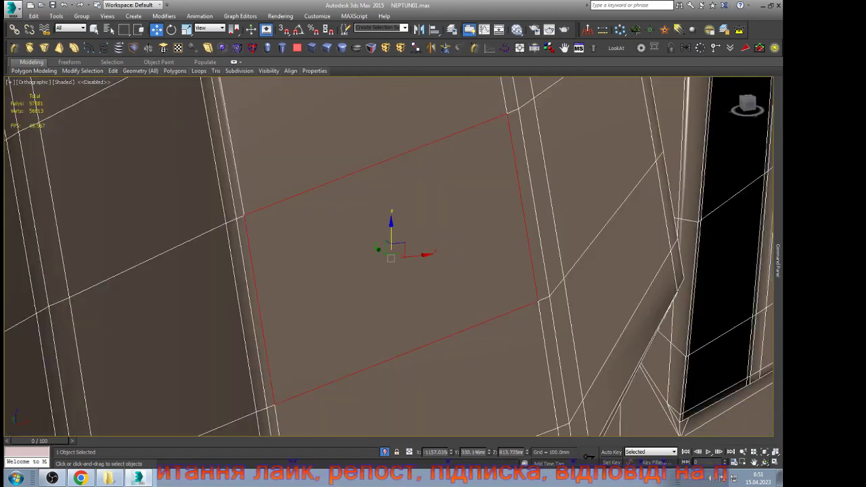
Step: Start a cut at the lower end of the groove's dark side edge and run it alongside that edge to just above the groove's bend
key(ctrl+r)
scroll(388, 240, down, 5)
drag(420, 325, 477, 273)
scroll(477, 273, up, 5)
alt+middle_drag(487, 271, 604, 279)
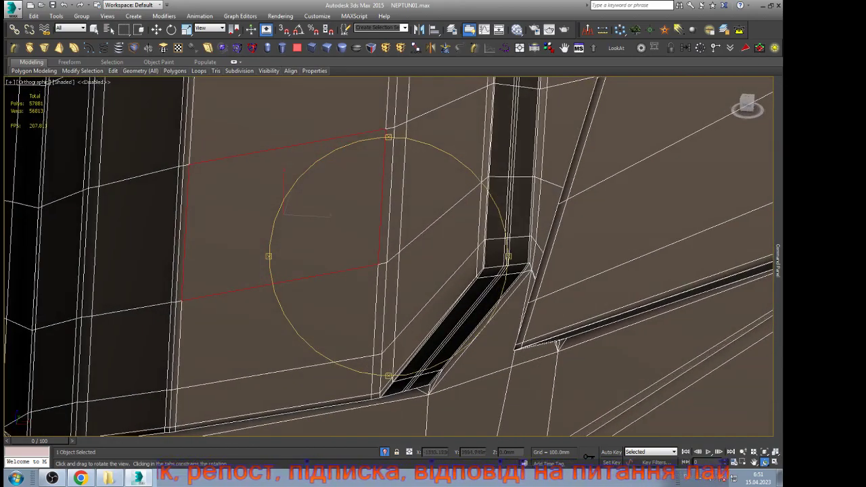
scroll(474, 281, up, 5)
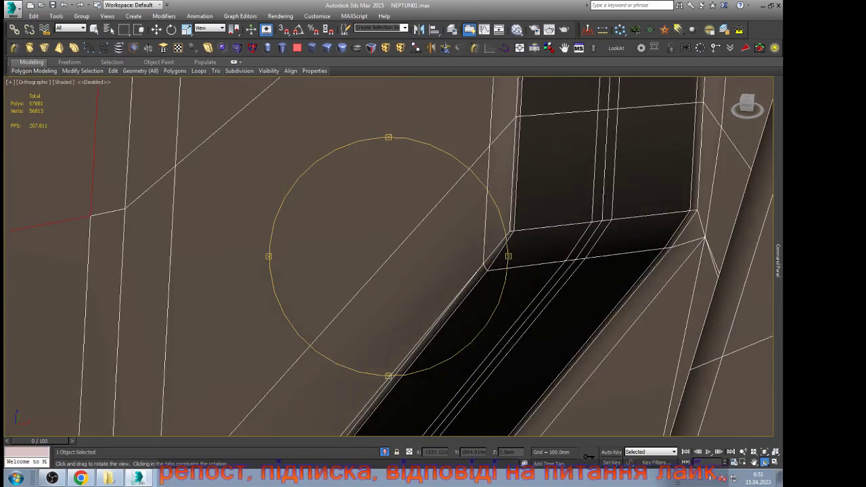
key(w)
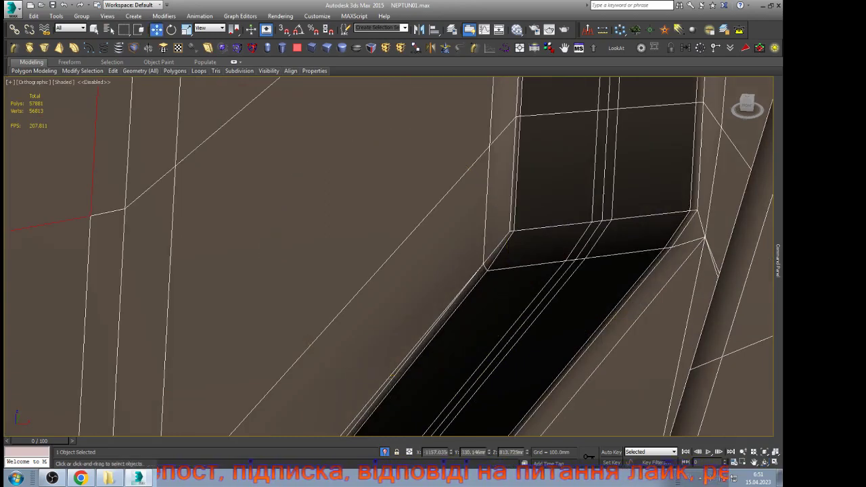
scroll(492, 227, down, 4)
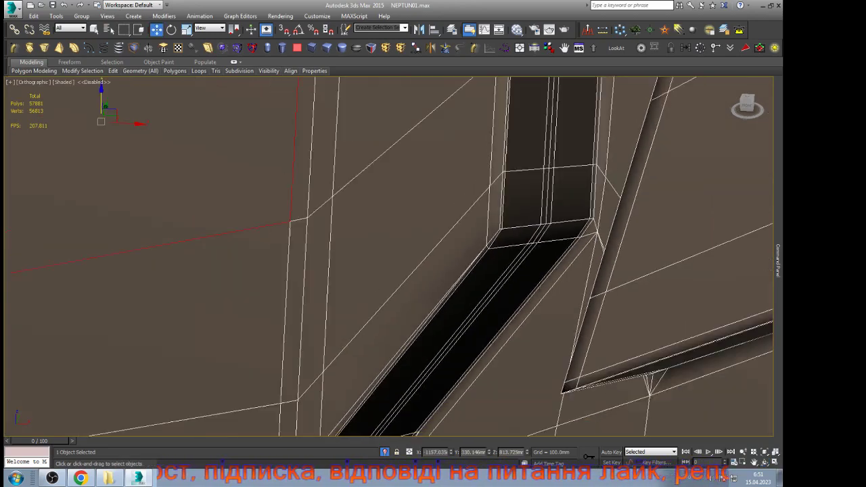
scroll(491, 227, down, 1)
key(1)
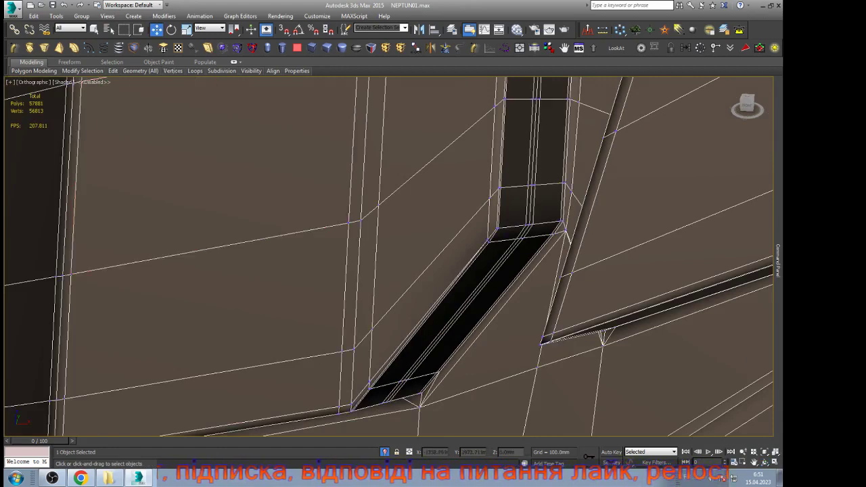
scroll(351, 378, up, 3)
scroll(368, 377, up, 2)
scroll(366, 383, down, 2)
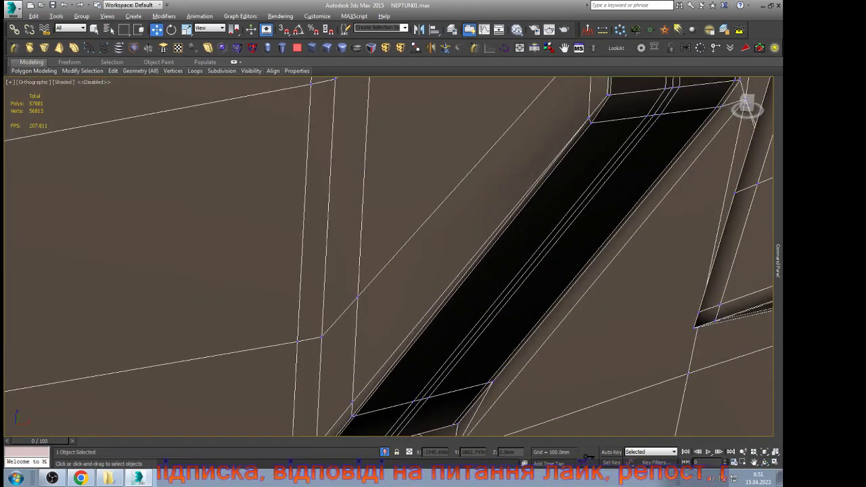
key(alt+c)
key(s)
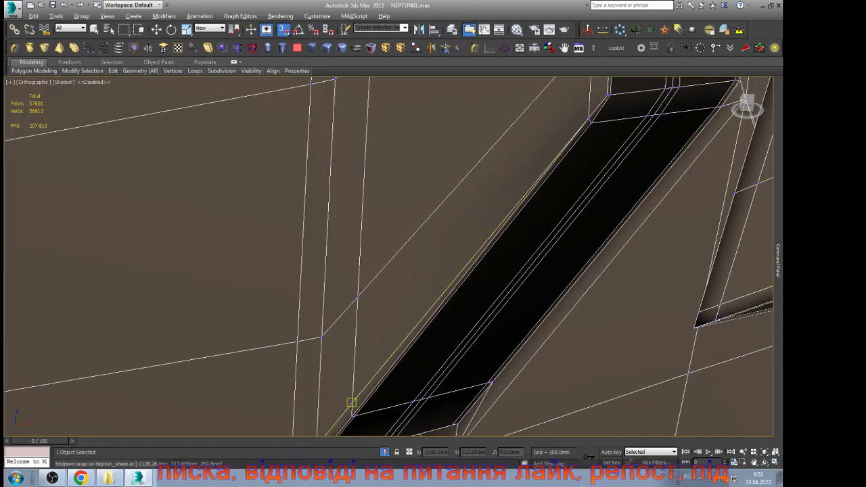
scroll(351, 404, down, 3)
scroll(483, 239, up, 4)
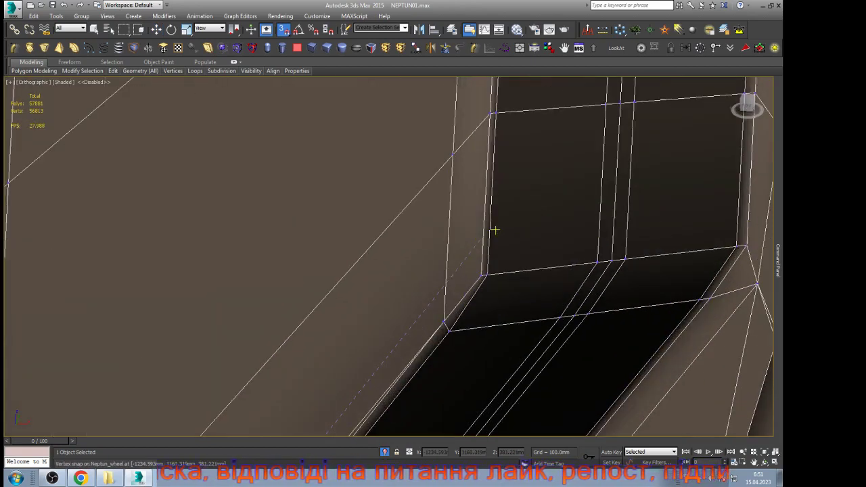
key(s)
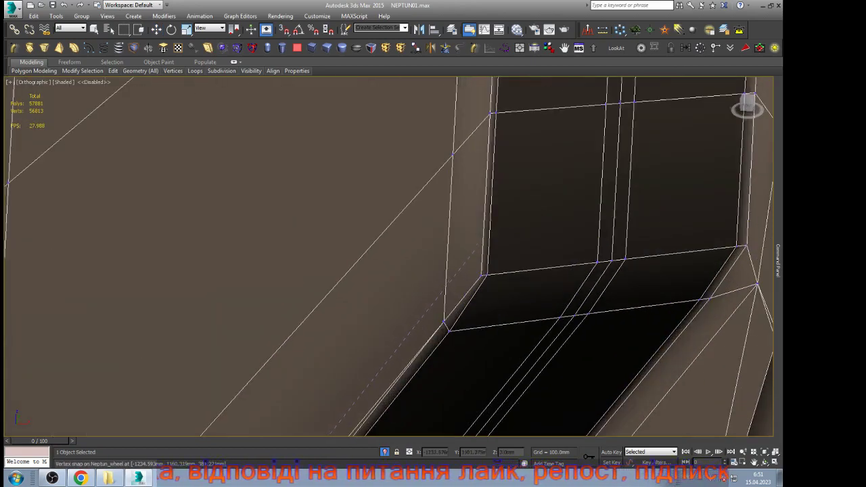
click(483, 242)
Step: Continue the cut across the groove floor just above the bend and end it at the corner vertex beyond the opposite wall
scroll(483, 241, down, 4)
scroll(604, 242, up, 6)
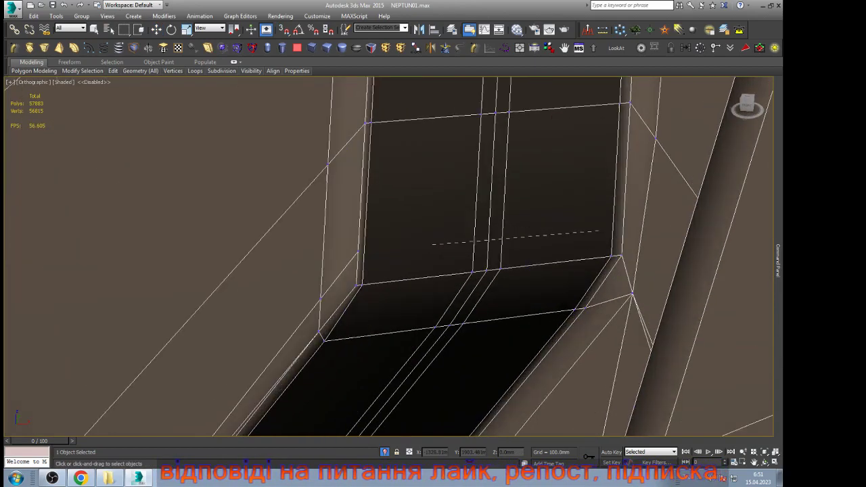
click(622, 234)
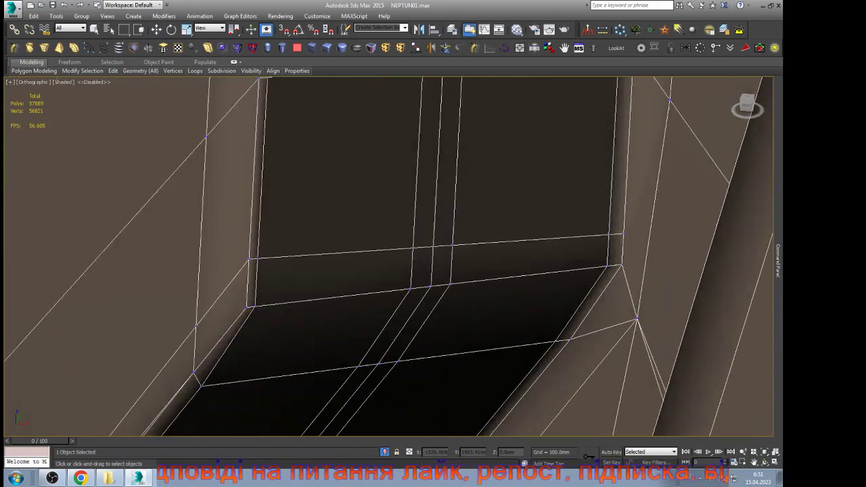
key(s)
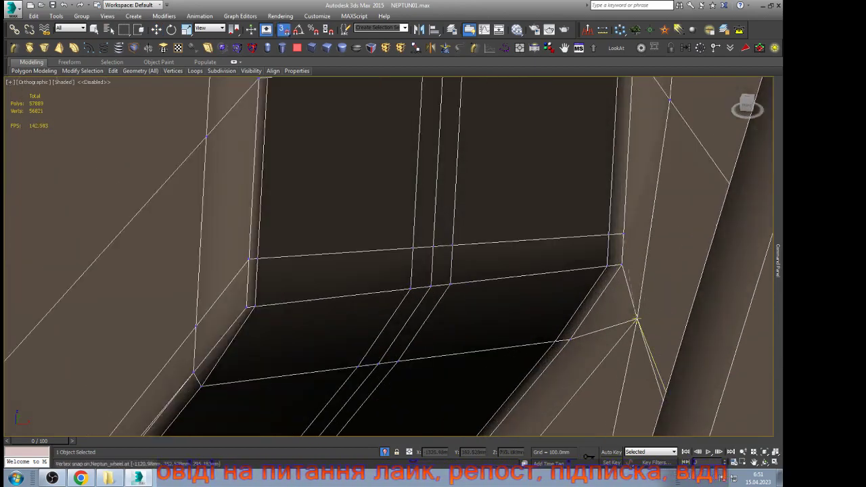
click(636, 318)
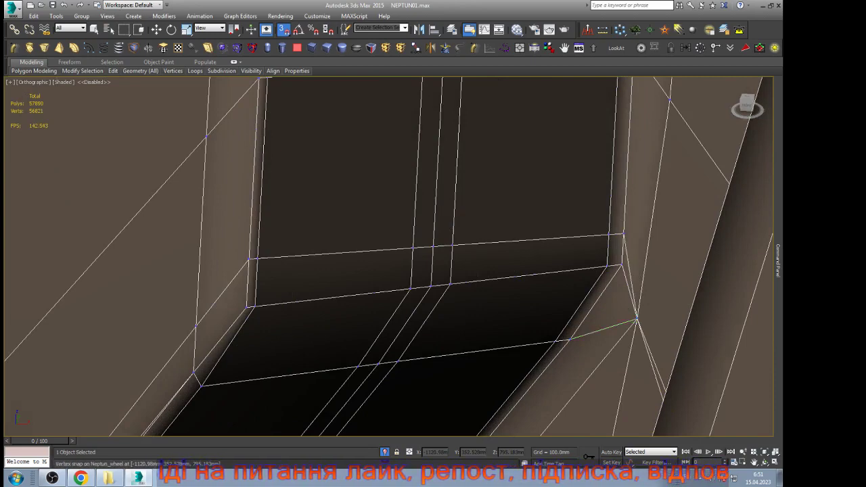
right_click(636, 318)
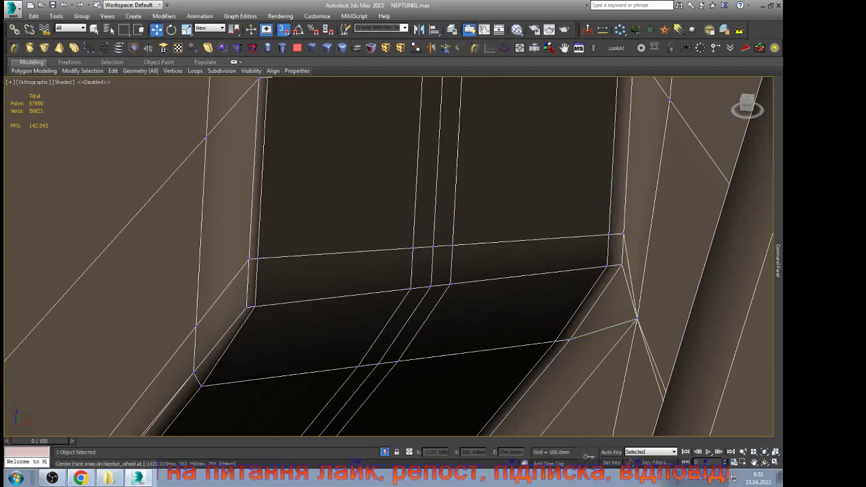
Step: Remove the redundant long edge beside the new cut along the groove's diagonal wall
scroll(432, 303, down, 5)
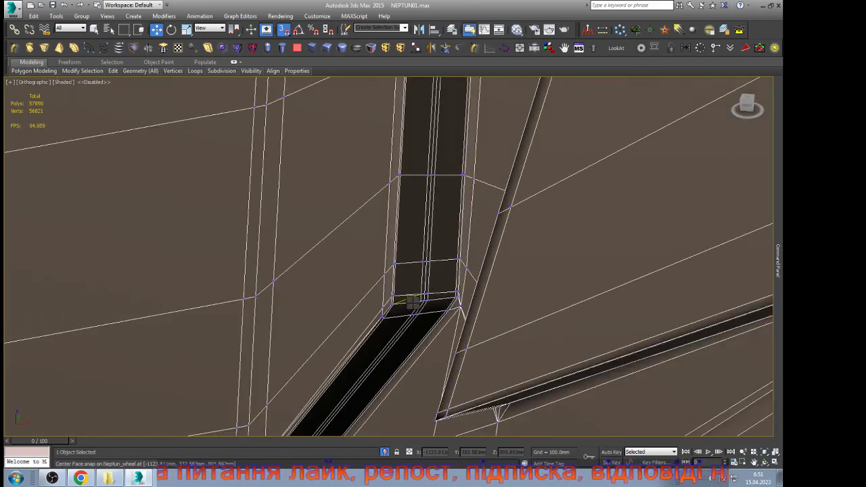
scroll(482, 254, down, 1)
scroll(366, 367, up, 2)
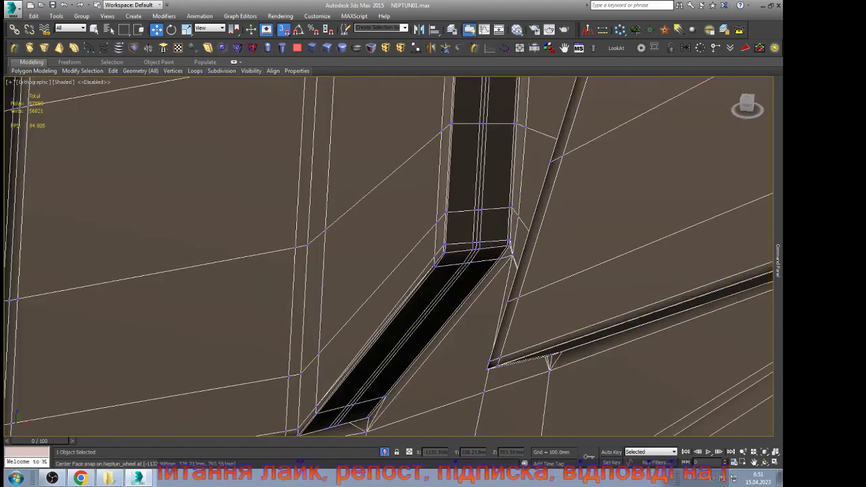
scroll(383, 354, up, 5)
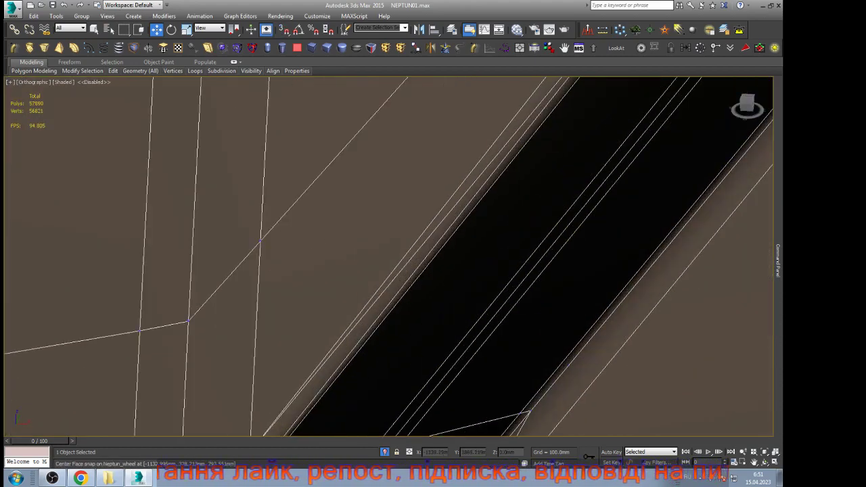
key(2)
scroll(390, 258, down, 4)
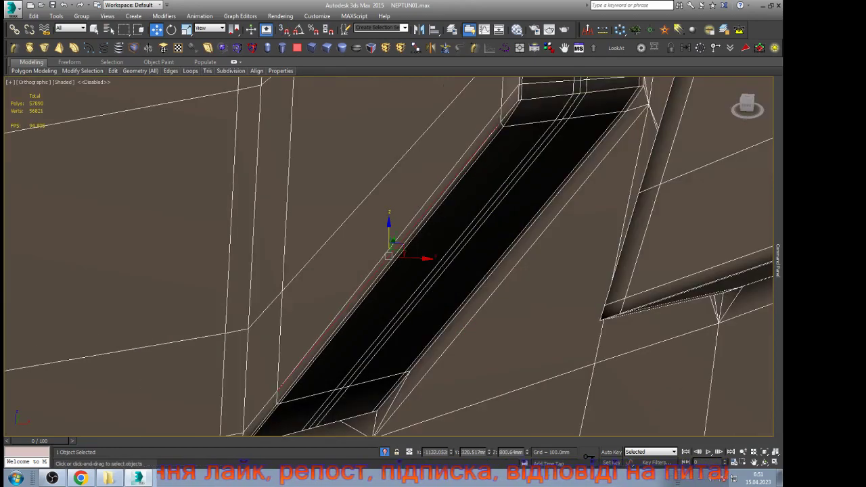
scroll(389, 256, down, 6)
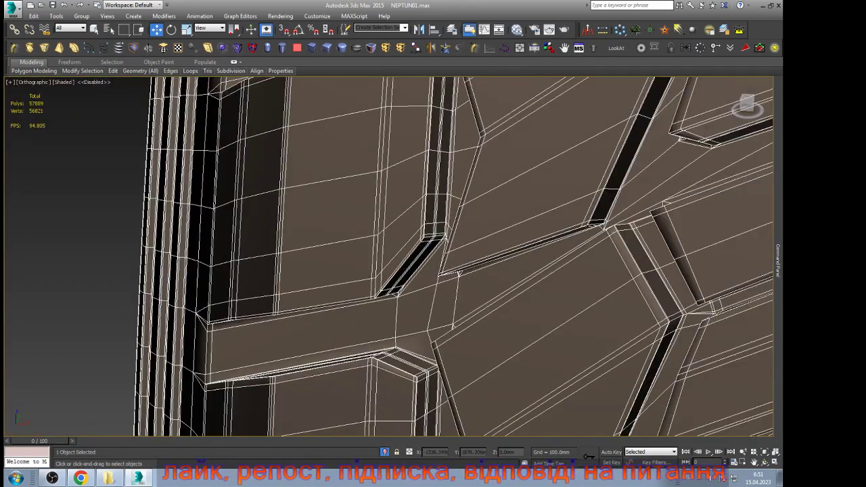
scroll(398, 262, down, 2)
Step: Select the shoulder block's whole outer face by polygon, with backfacing ignored and selection by angle set to 5
mouse_move(778, 261)
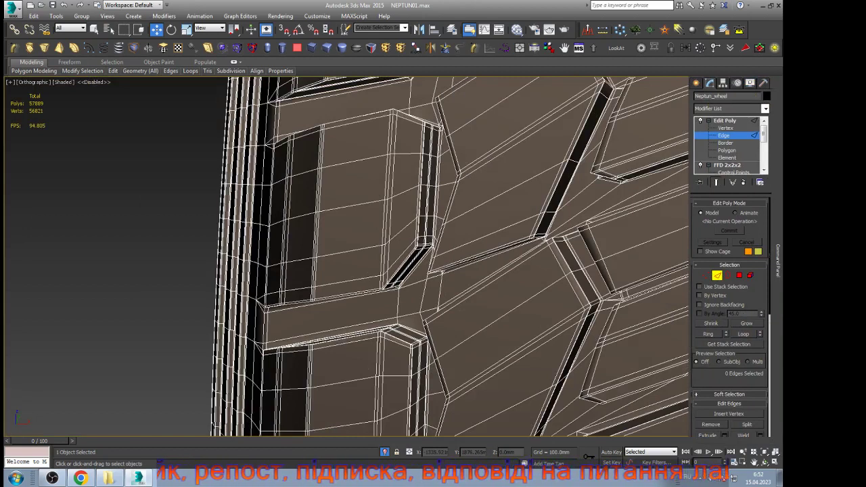
key(4)
click(351, 229)
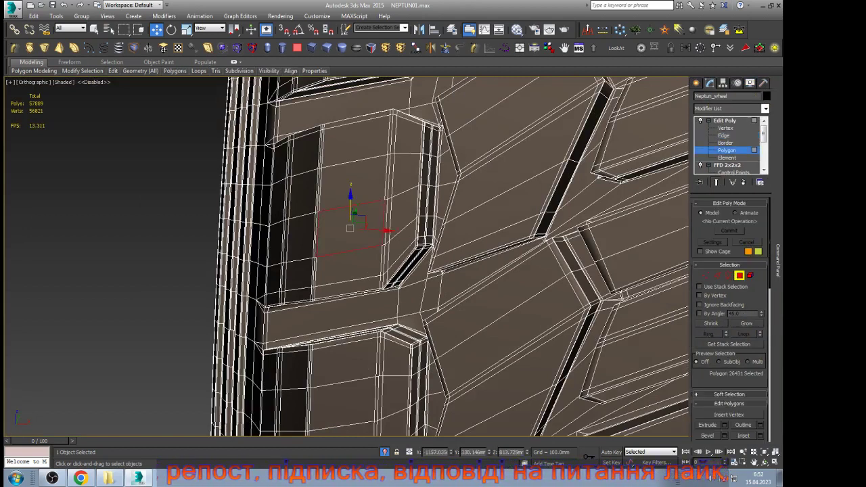
click(699, 305)
double_click(735, 314)
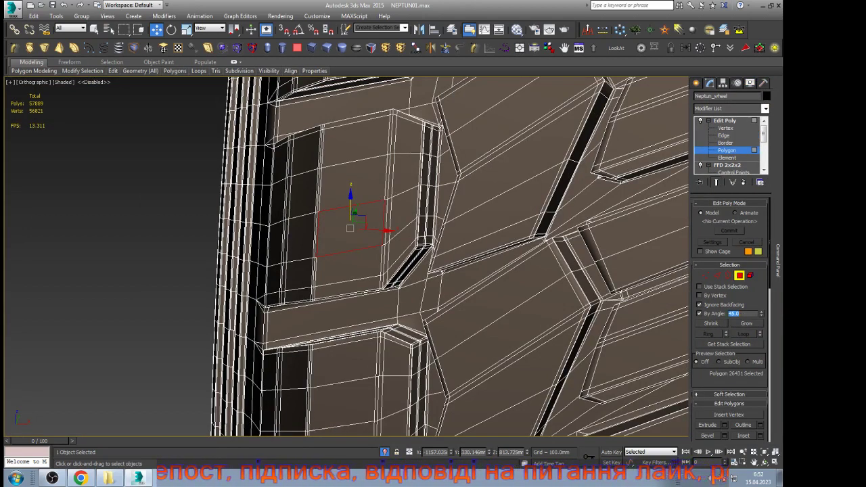
text(5)
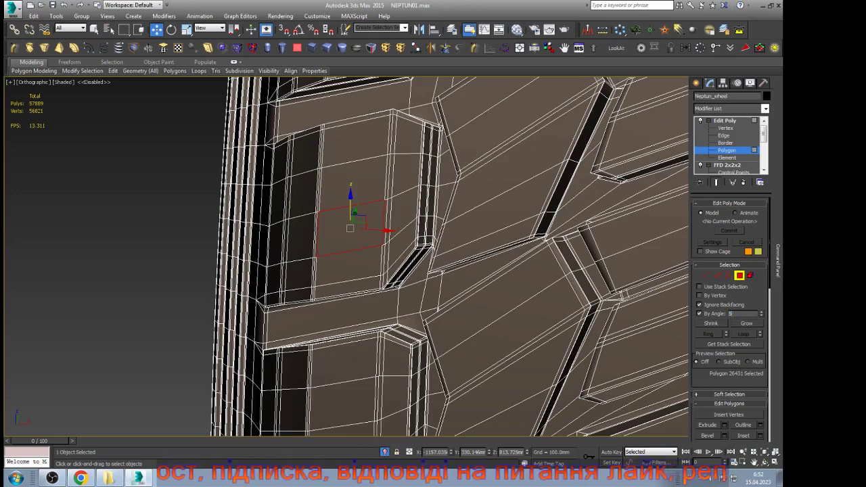
key(Return)
click(353, 230)
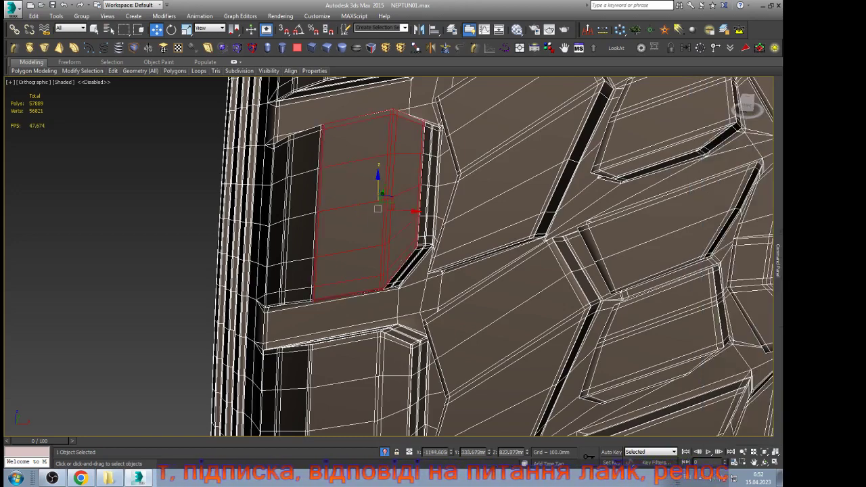
Step: Add the outer faces of the neighbouring tread blocks to the selection, across the tread to the opposite shoulder
ctrl+click(505, 182)
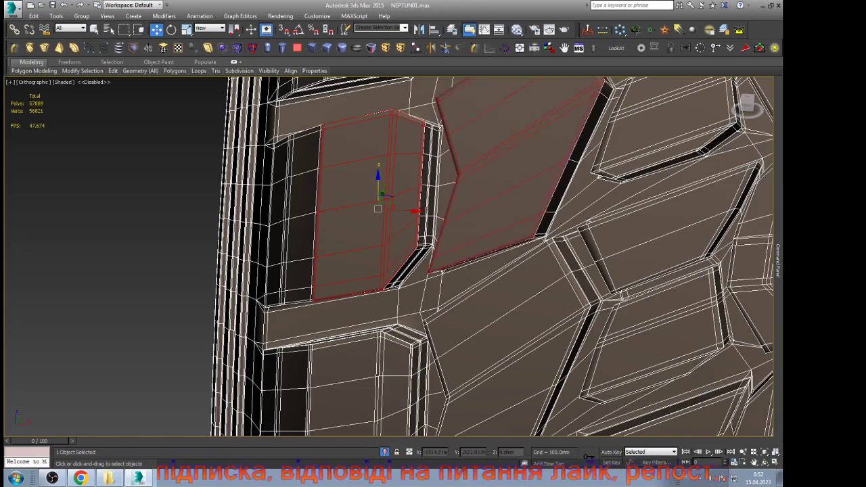
ctrl+click(666, 121)
middle_drag(667, 122, 534, 214)
scroll(535, 213, down, 1)
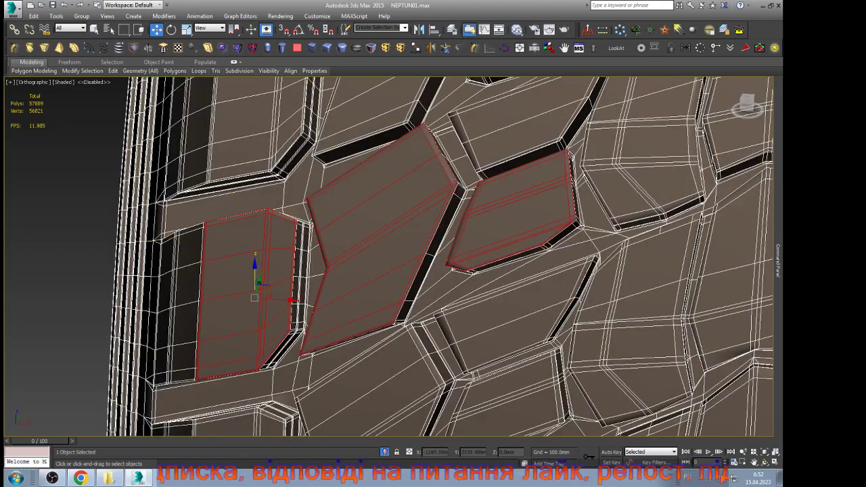
ctrl+click(646, 144)
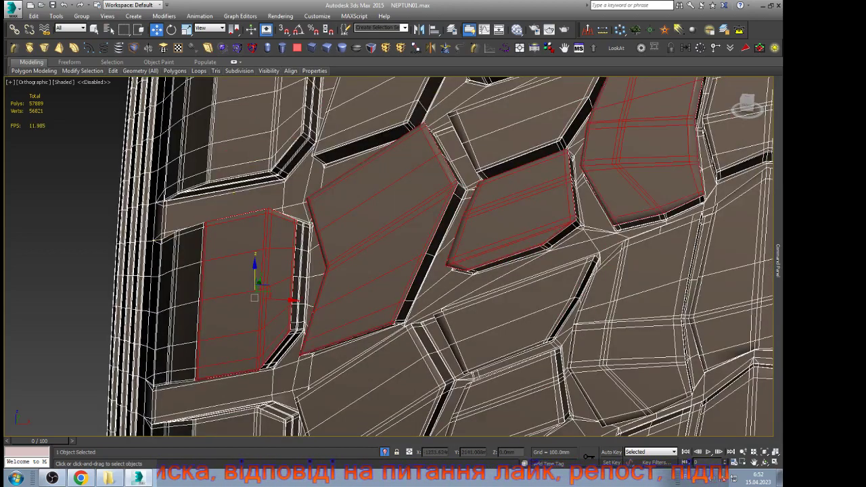
ctrl+click(520, 123)
middle_drag(519, 124, 452, 180)
scroll(452, 180, down, 2)
ctrl+click(609, 171)
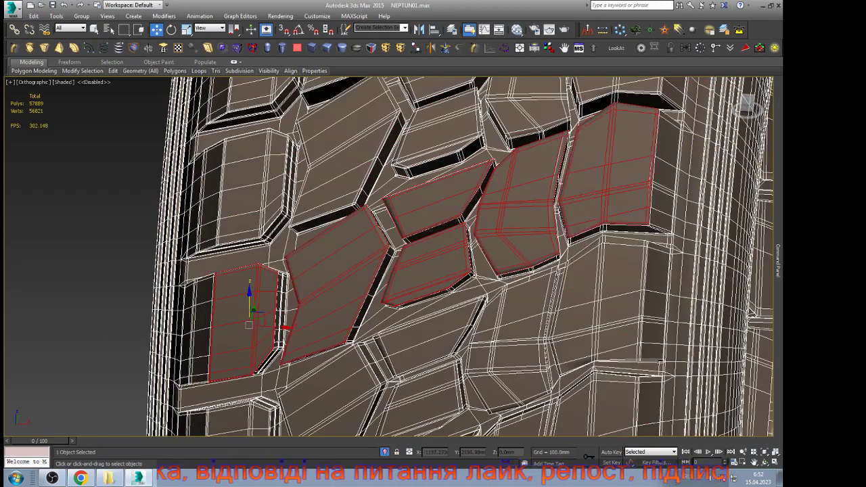
Step: Grow the polygon selection six times, from the block faces down their walls and onto the adjoining strip beside the shoulder
middle_drag(531, 273, 485, 308)
scroll(486, 307, down, 1)
click(765, 462)
drag(446, 277, 324, 270)
scroll(457, 256, up, 4)
key(w)
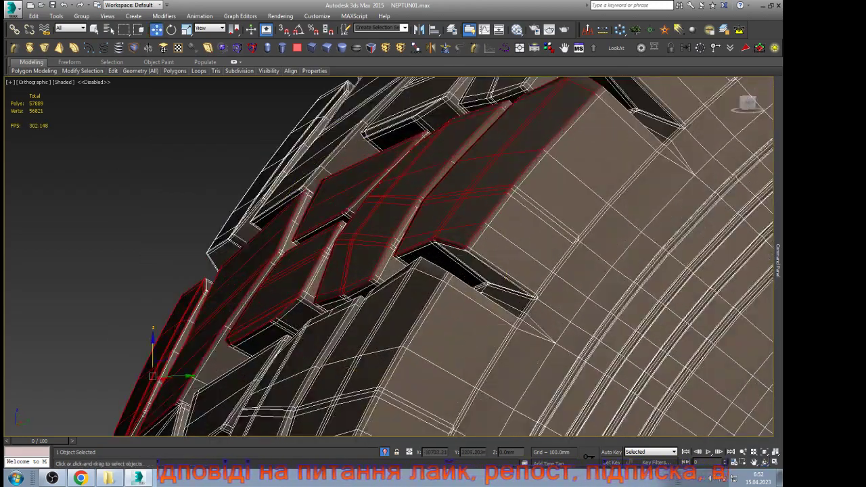
mouse_move(779, 224)
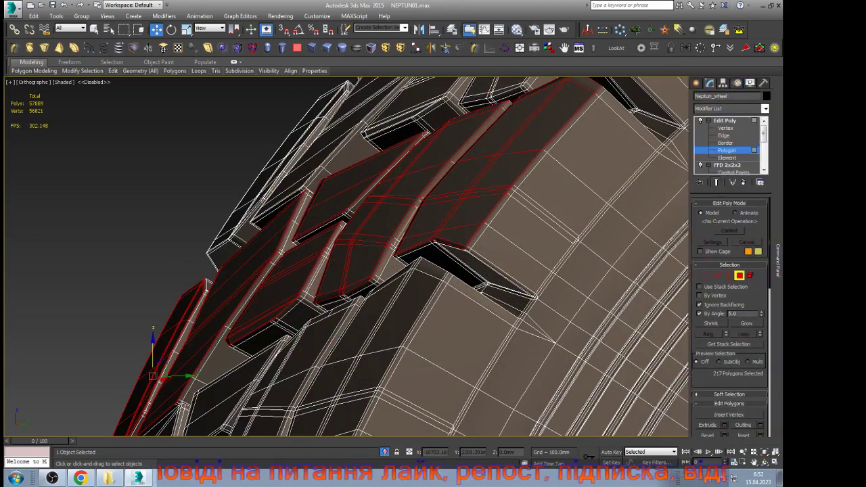
click(747, 323)
click(746, 323)
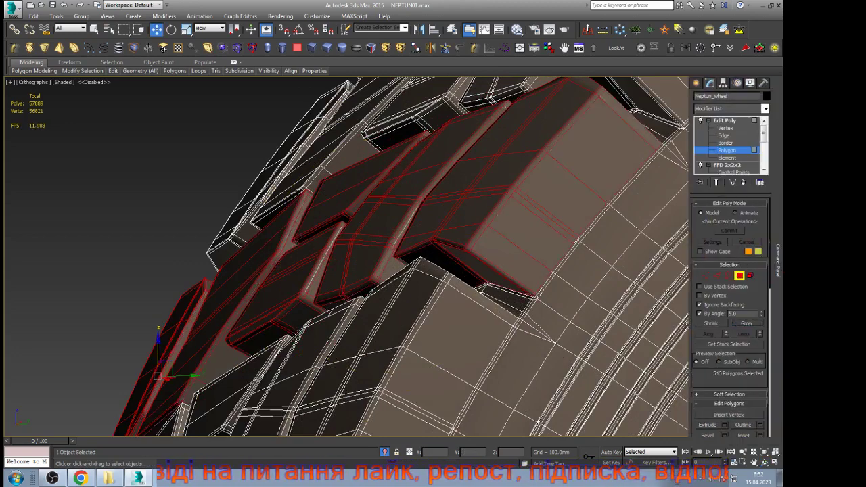
click(746, 322)
click(747, 323)
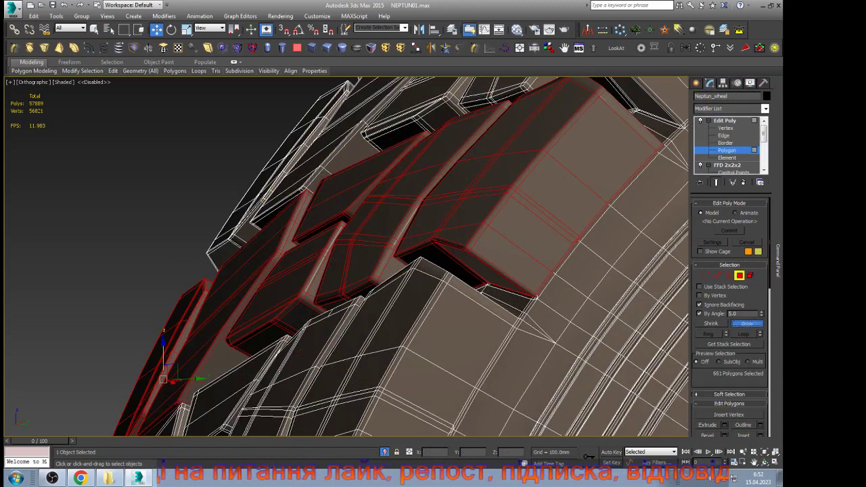
click(746, 323)
click(747, 323)
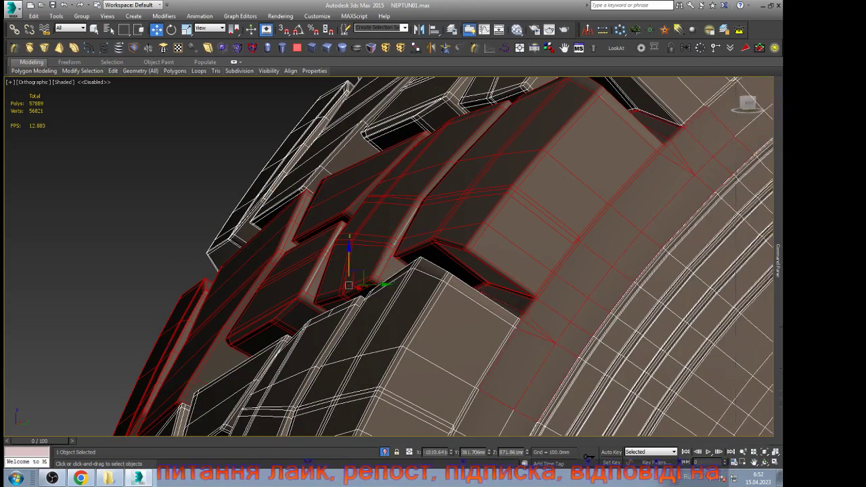
Step: In the Left view, select the consecutive sidewall edges spanning one shoulder block between two neighbouring grooves
key(l)
key(z)
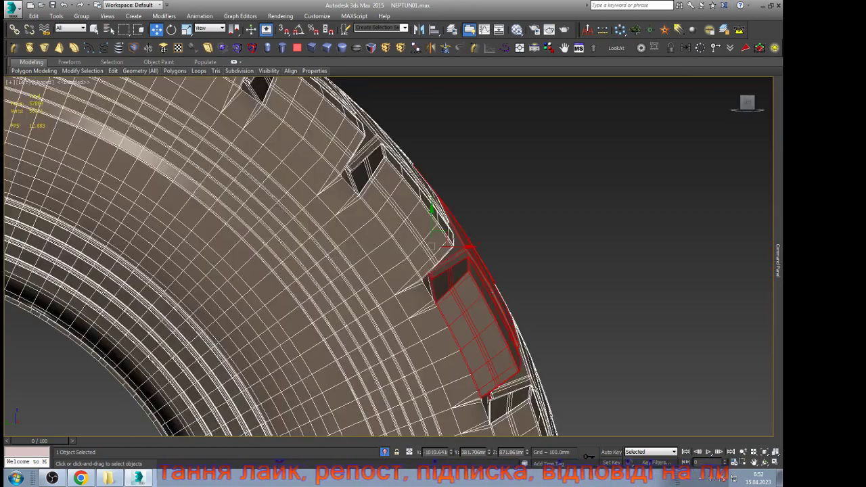
scroll(555, 140, down, 2)
scroll(480, 298, up, 8)
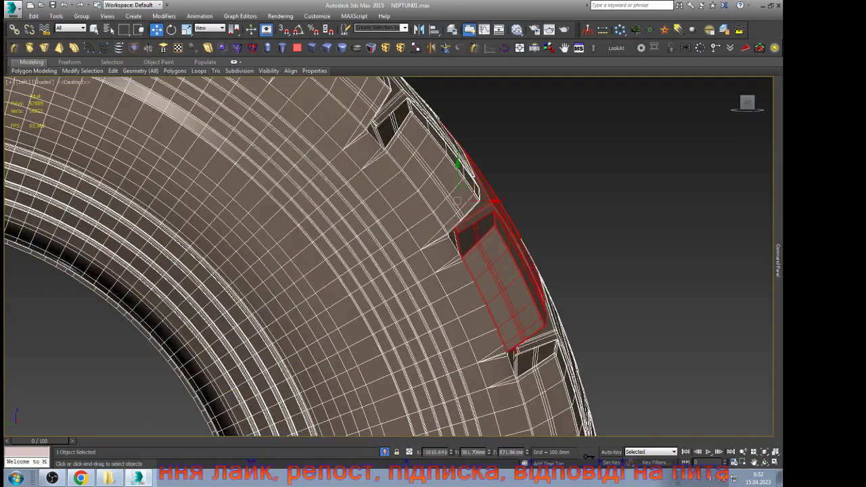
key(2)
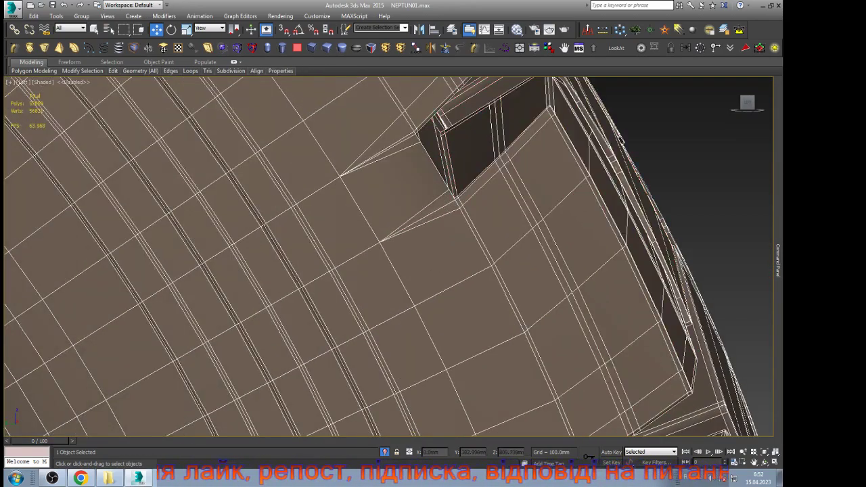
click(398, 275)
drag(397, 274, 413, 305)
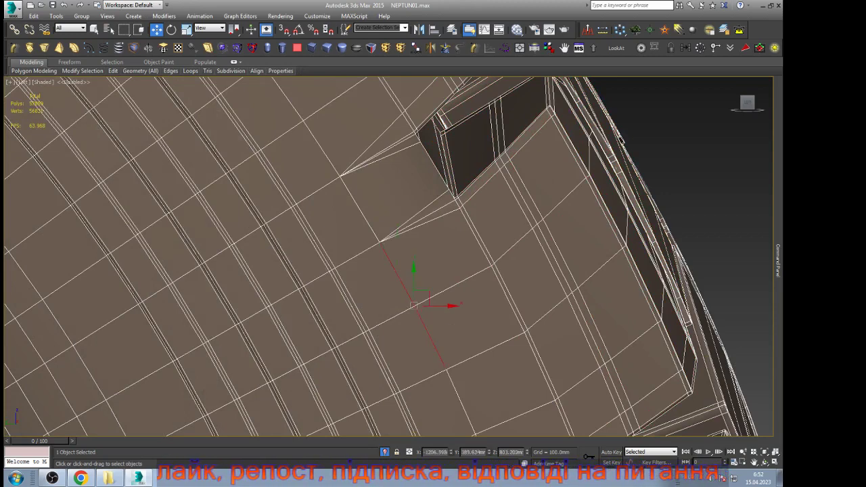
ctrl+click(460, 400)
scroll(525, 207, down, 3)
scroll(525, 320, up, 2)
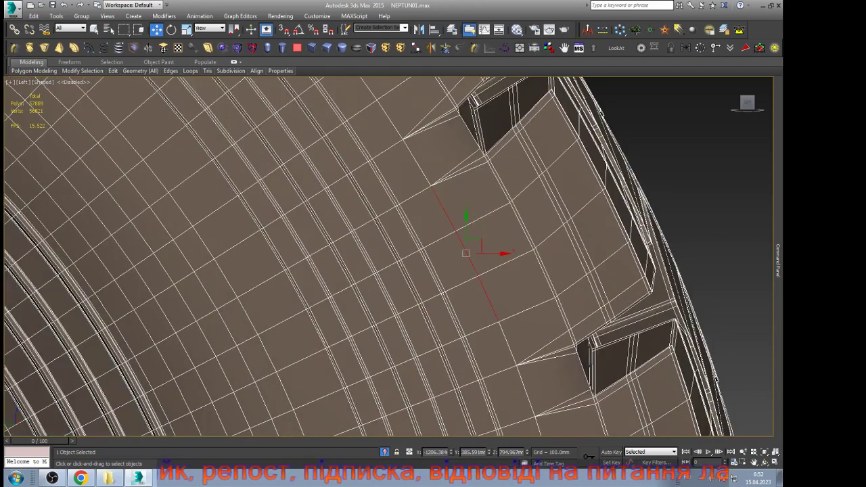
drag(465, 253, 477, 276)
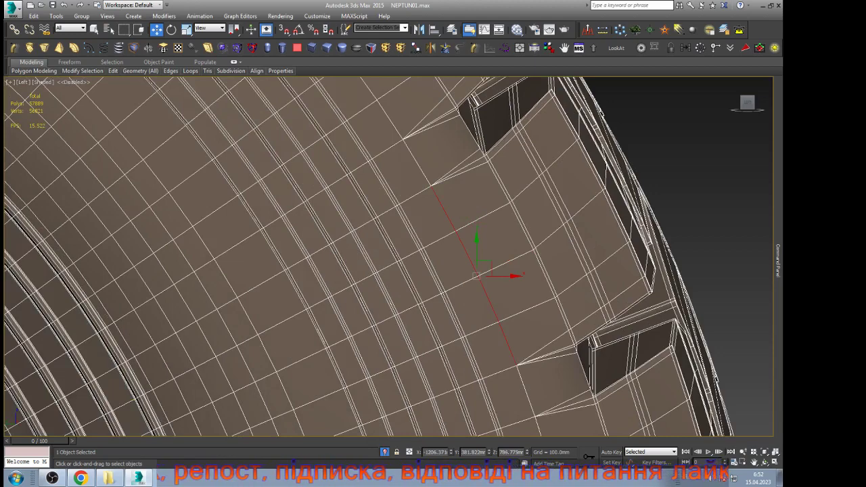
Step: Expand the sidewall edges to their full rings and convert the selection to polygons across the tyre
key(alt+r)
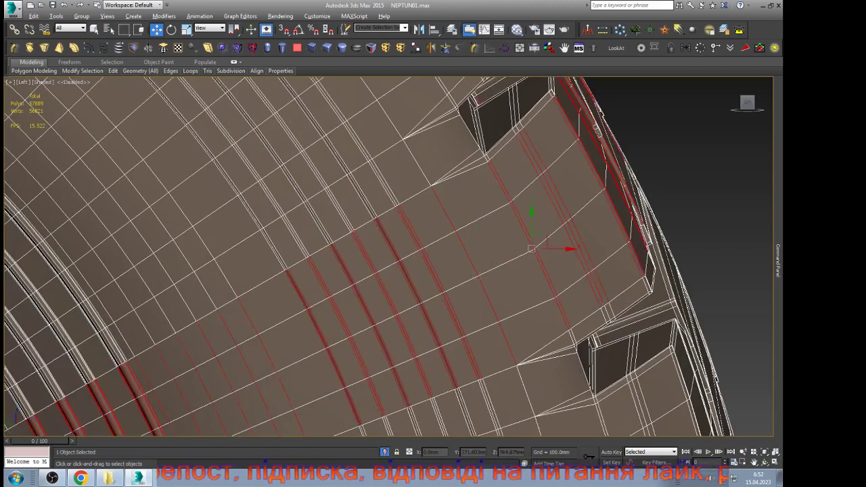
right_click(502, 326)
click(473, 399)
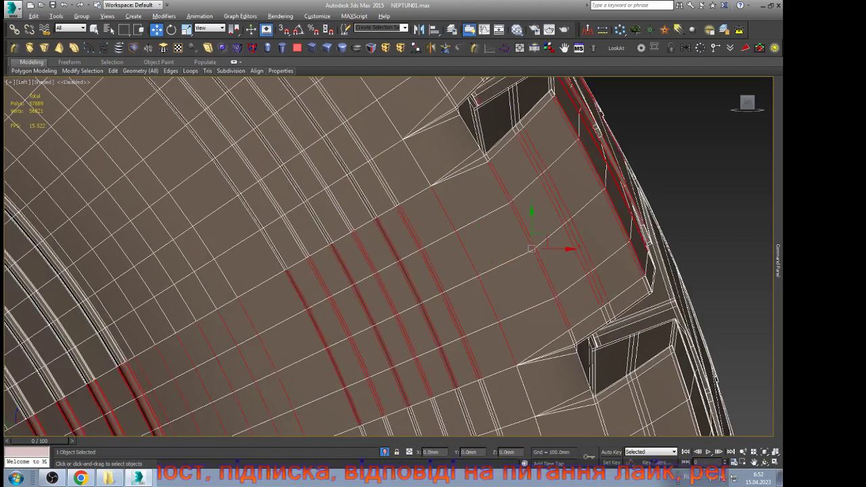
key(ctrl+r)
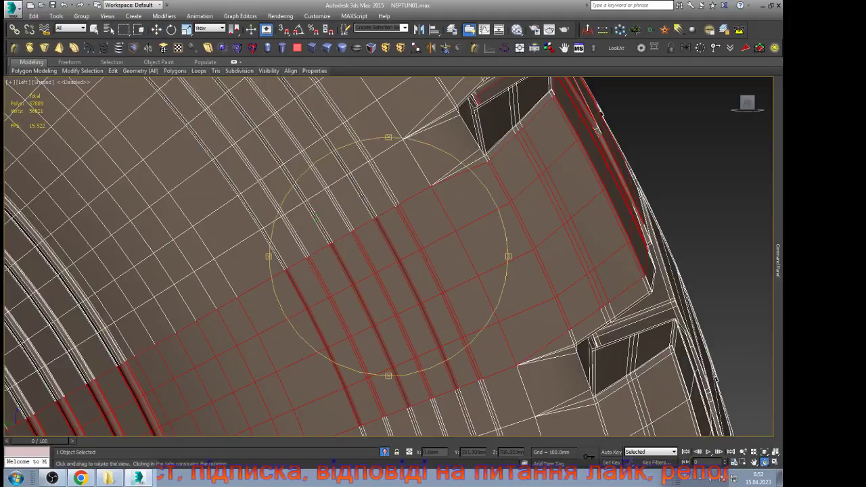
scroll(316, 218, down, 5)
drag(393, 252, 249, 286)
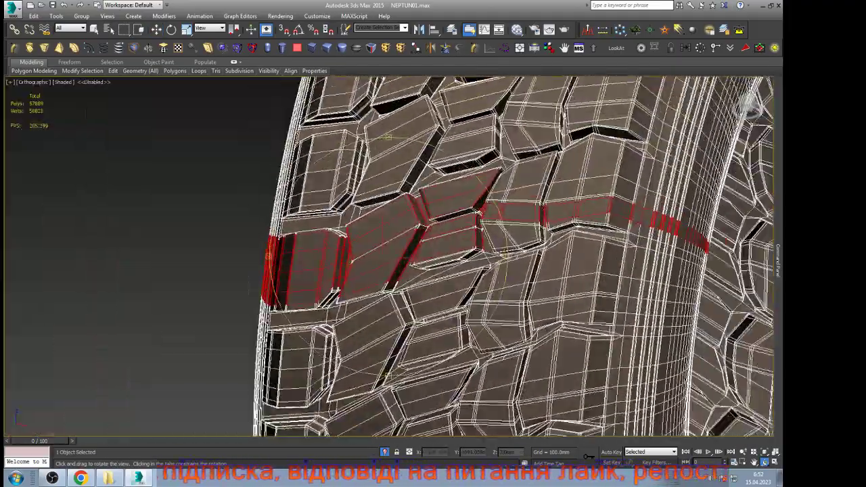
drag(351, 261, 275, 255)
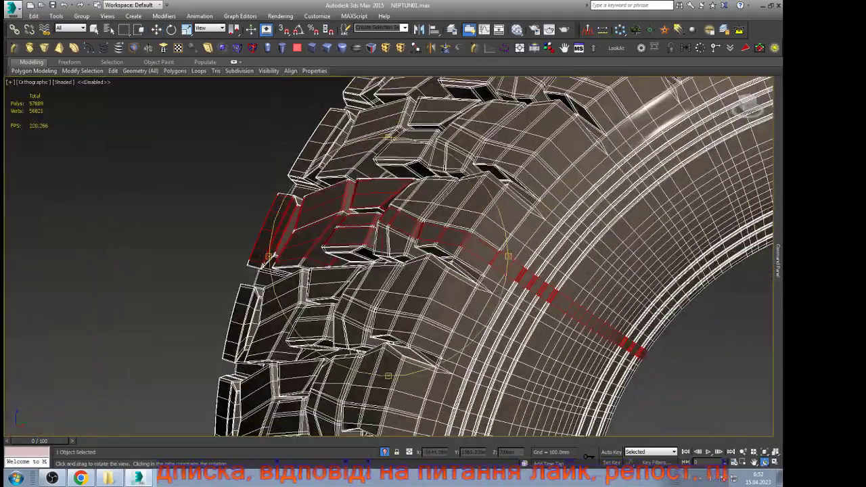
scroll(389, 257, up, 3)
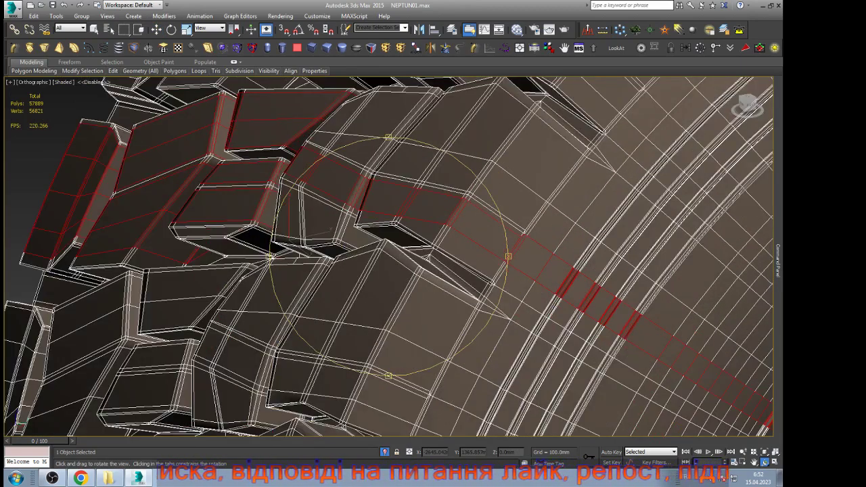
Step: Try selecting the full edge loop running around the sidewall at the base of the shoulder blocks
key(w)
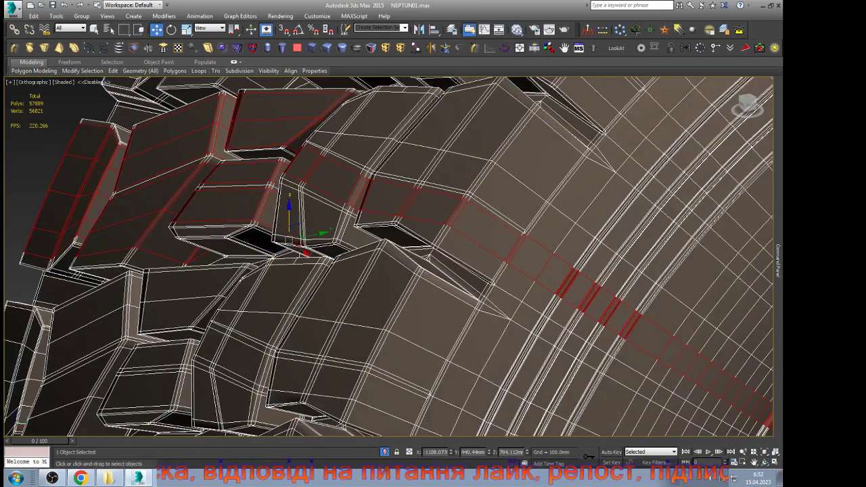
double_click(509, 258)
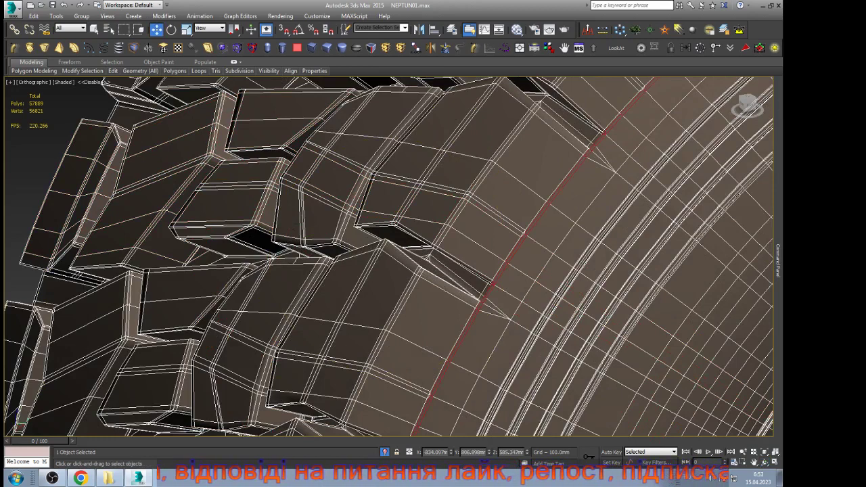
key(ctrl+z)
Step: Delete the polygon strip ringing across the sidewall and the edge of the shoulder block next to the groove
key(2)
click(466, 332)
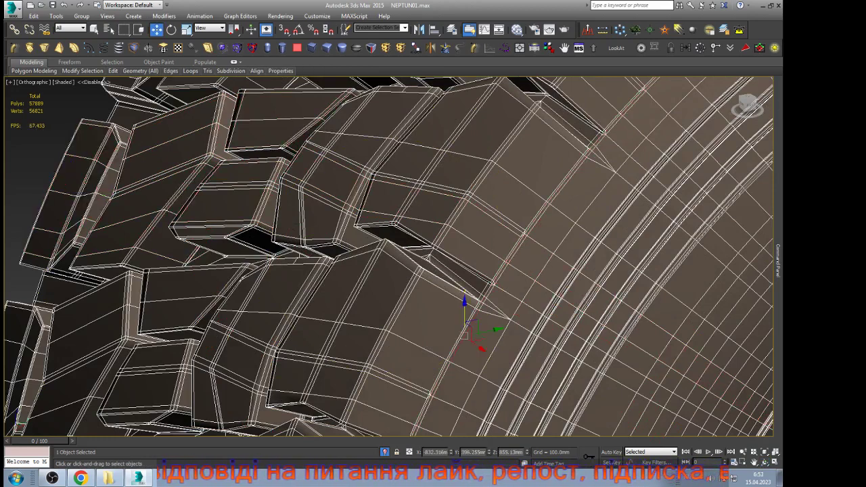
key(alt+r)
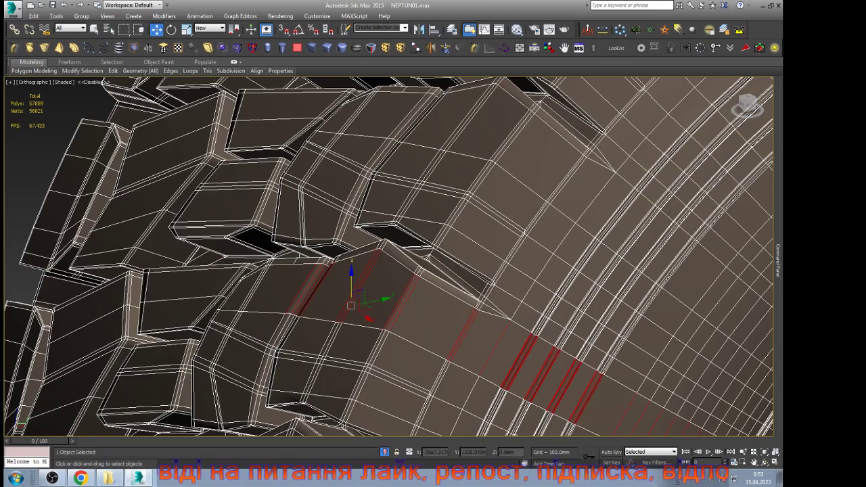
key(Delete)
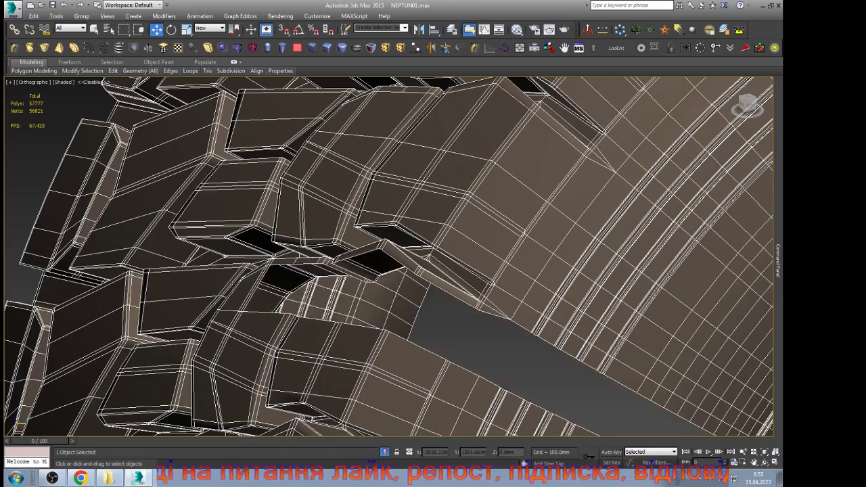
Step: Delete the polygon ring crossing the adjacent middle tread blocks, starting from an edge beside the first opening
scroll(682, 430, down, 5)
scroll(683, 413, up, 3)
scroll(308, 275, up, 3)
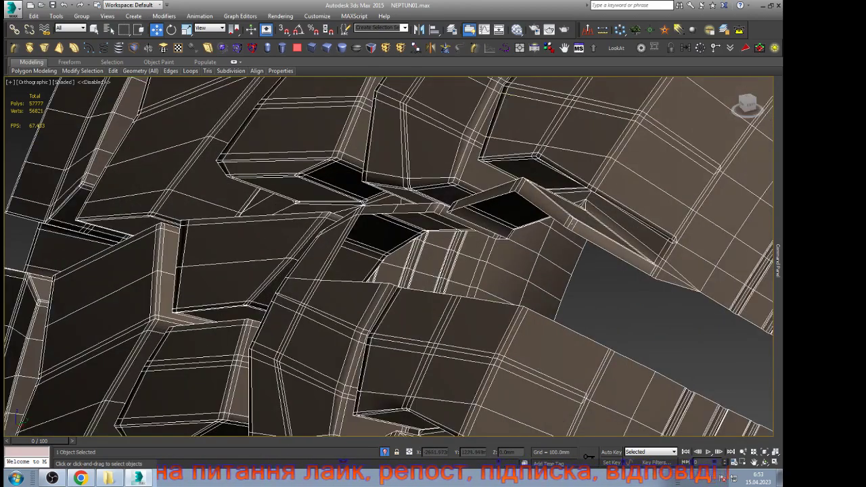
click(307, 238)
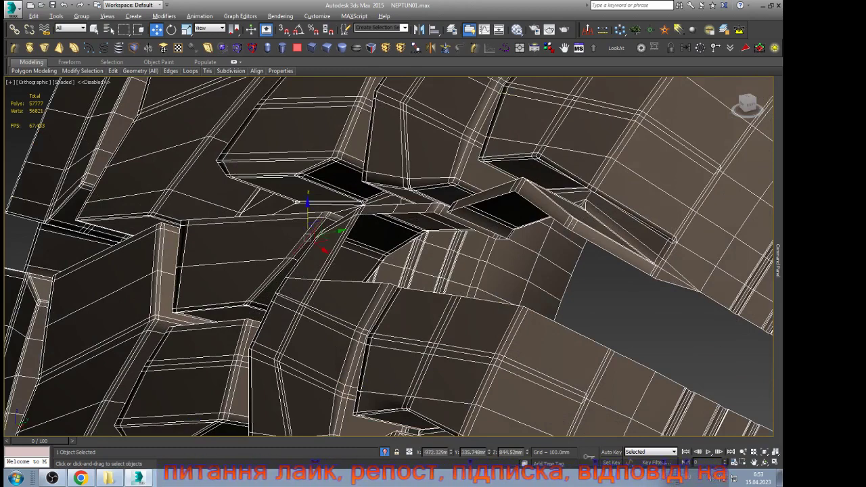
key(alt+r)
key(ctrl+BackSpace)
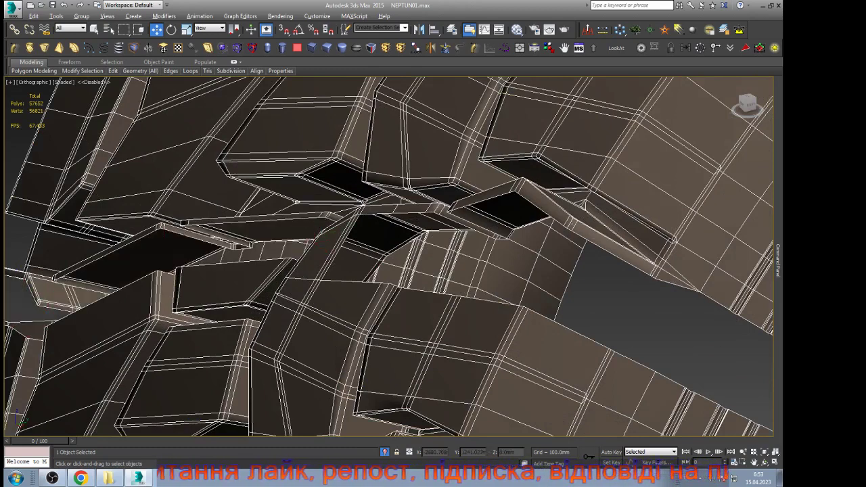
Step: Delete the short polygon strip still bridging the two openings on the tread block
click(337, 203)
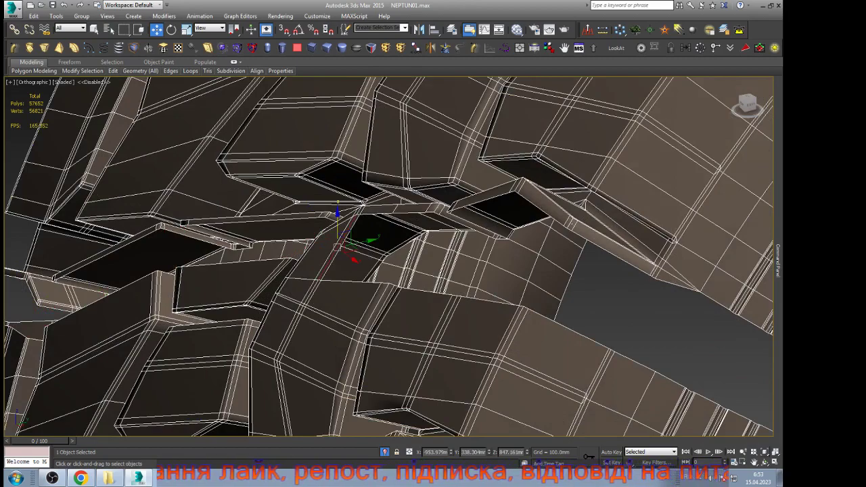
alt+middle_drag(337, 203, 425, 206)
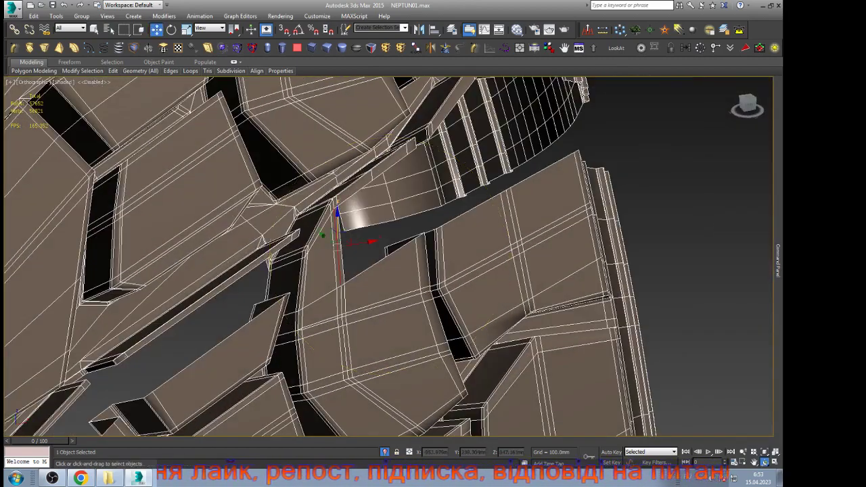
scroll(317, 264, up, 4)
key(alt+r)
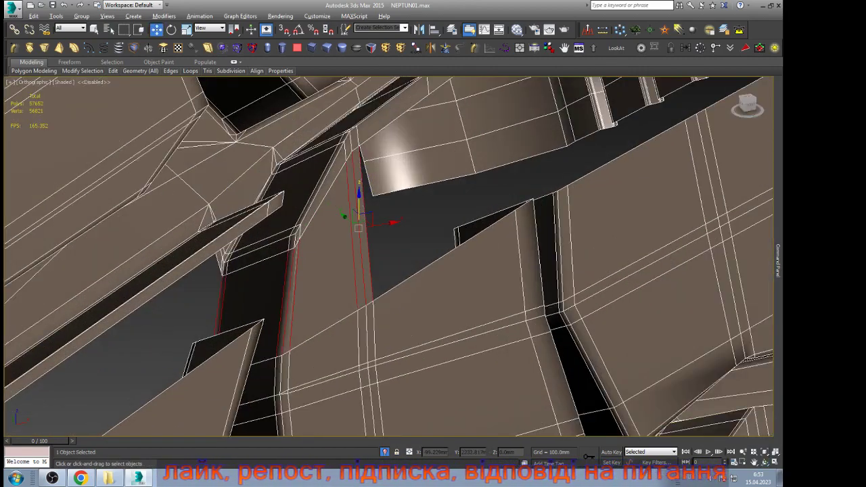
key(Delete)
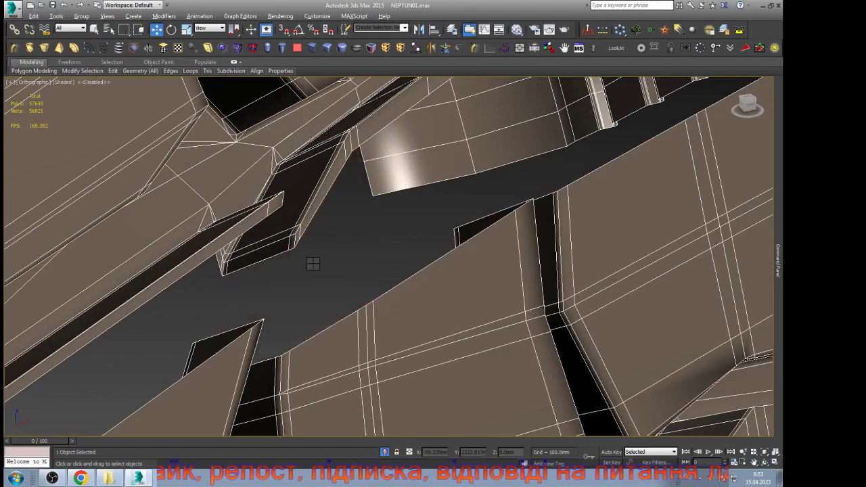
Step: Delete the polygon ring across the opposite sidewall, one tread pitch further around, just beyond the shoulder groove
scroll(531, 215, down, 4)
scroll(389, 257, down, 8)
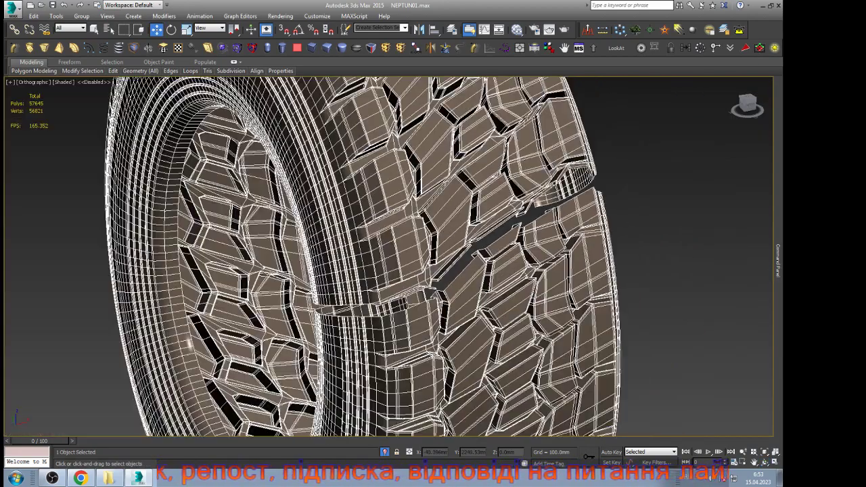
scroll(399, 308, up, 4)
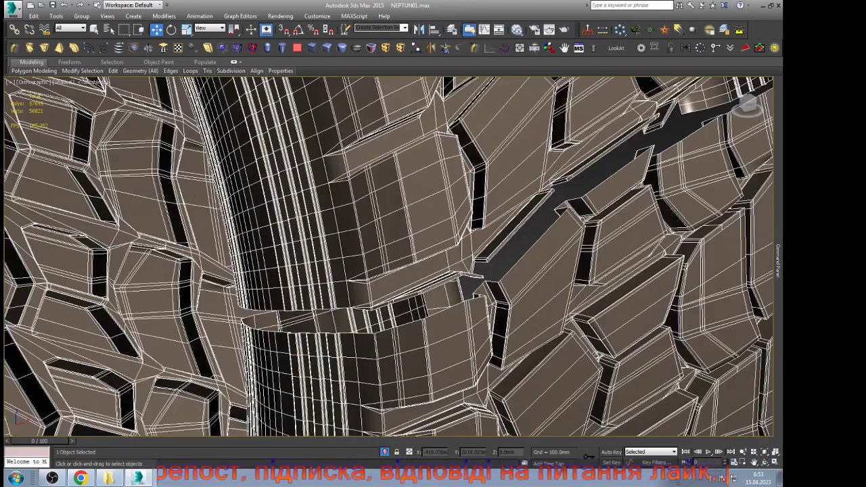
scroll(392, 309, down, 2)
key(ctrl+r)
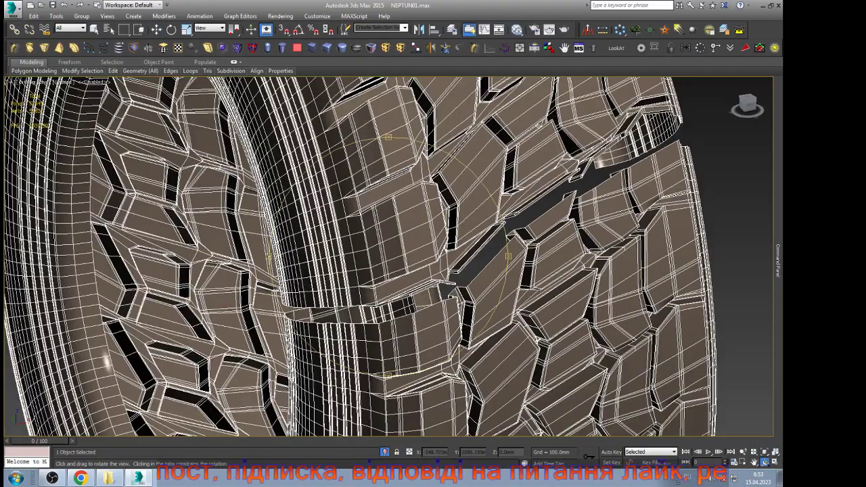
scroll(413, 288, down, 3)
drag(406, 291, 467, 285)
scroll(434, 224, up, 3)
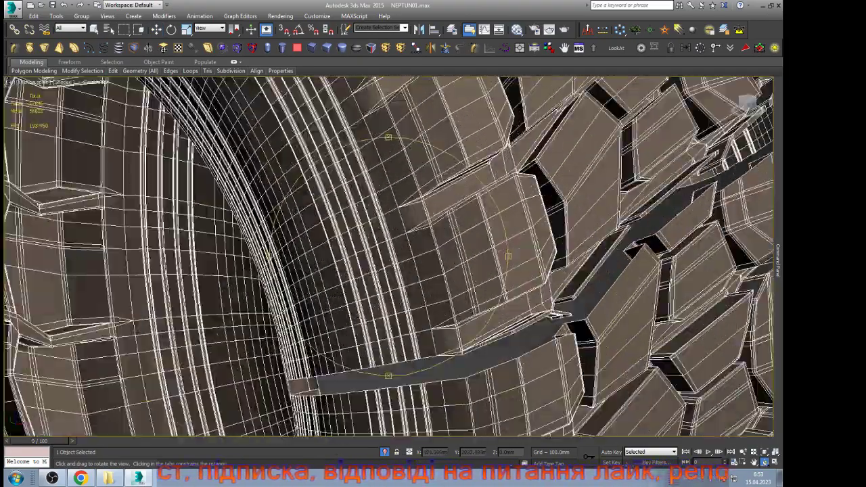
key(w)
scroll(432, 227, up, 3)
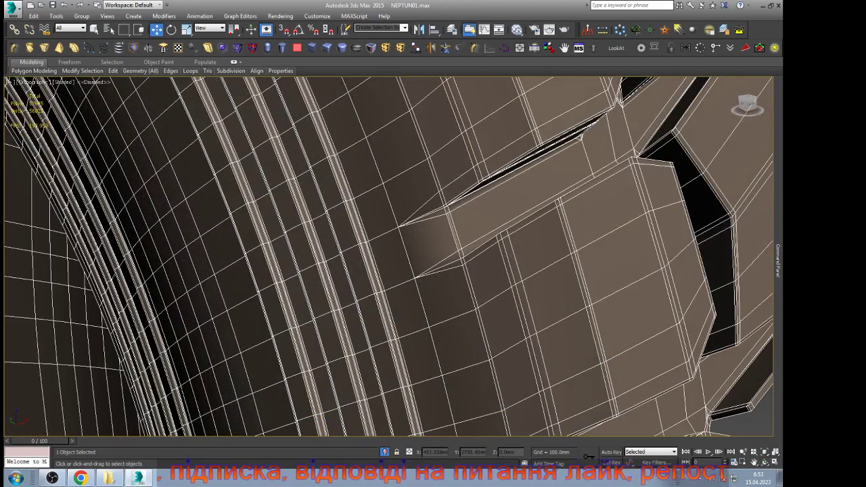
click(392, 207)
key(alt+r)
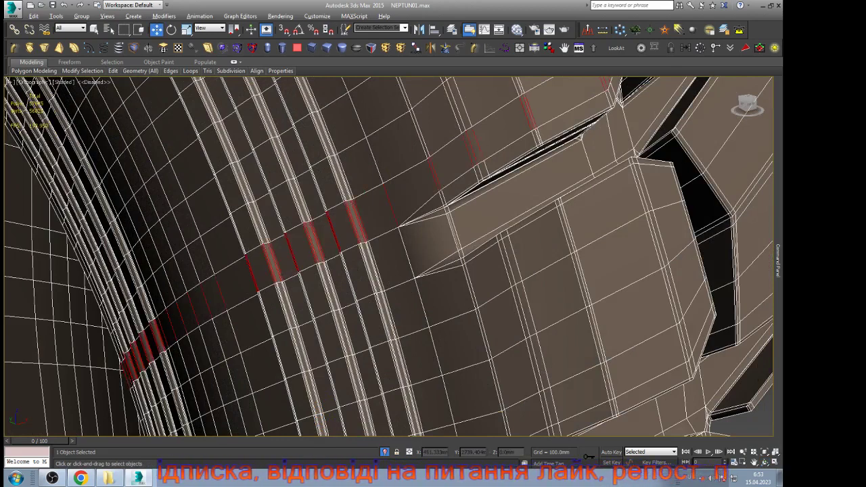
key(Delete)
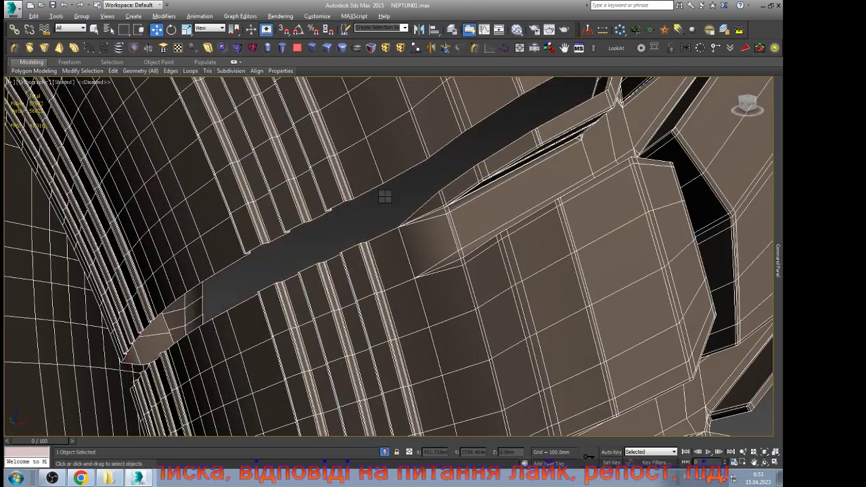
Step: Delete the polygon ring running from the wall of the middle tread block beside the opening, through the shoulder groove, to the outer sidewall
scroll(317, 260, down, 2)
scroll(355, 228, down, 6)
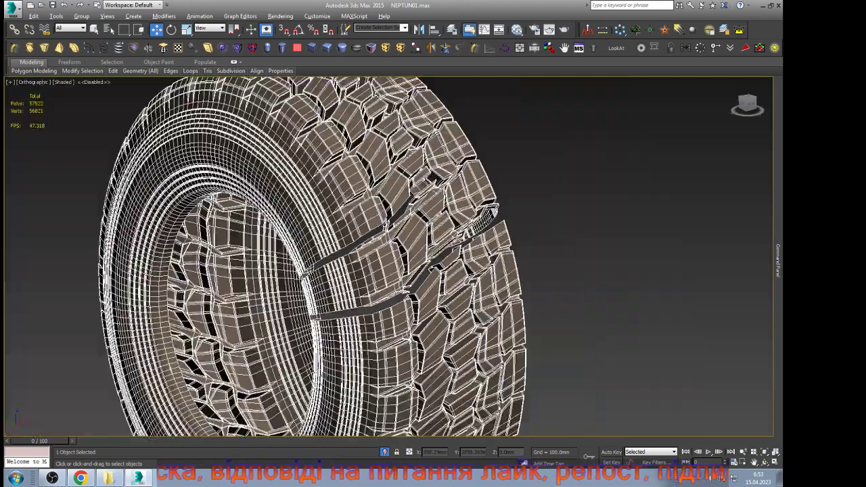
scroll(463, 134, up, 6)
scroll(399, 206, up, 2)
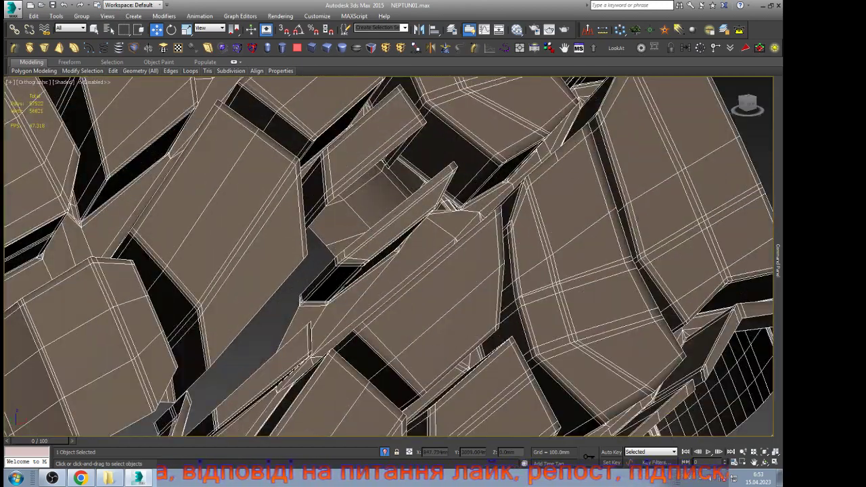
click(399, 206)
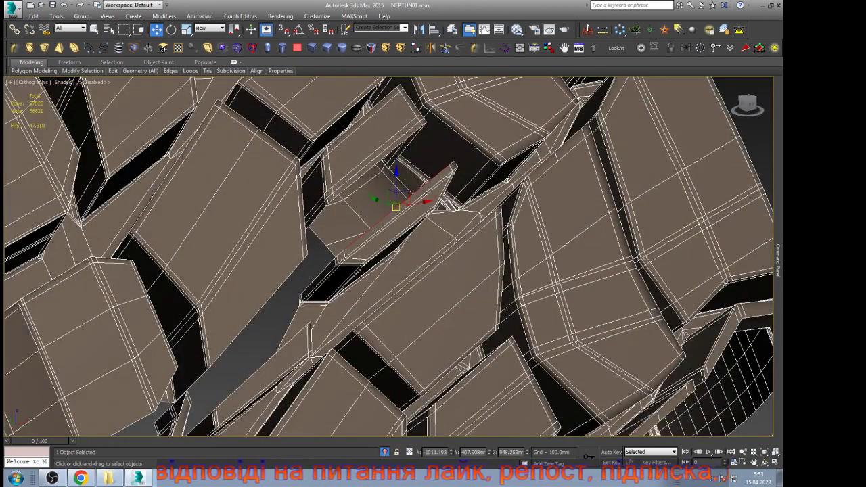
key(alt+z)
key(ctrl+r)
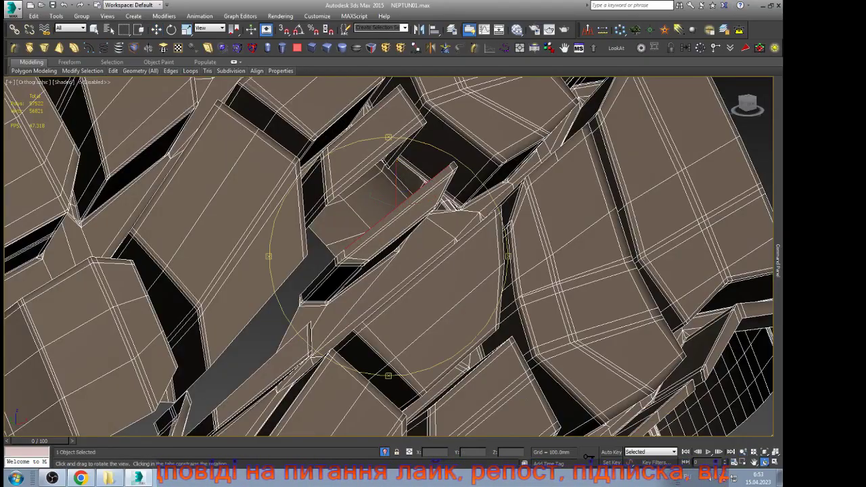
mouse_move(420, 241)
mouse_down()
mouse_move(359, 267)
mouse_move(422, 251)
mouse_up()
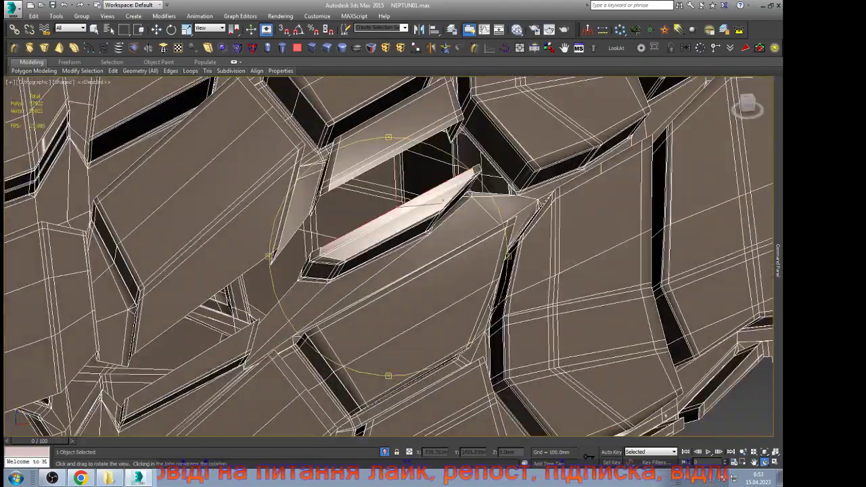
key(w)
scroll(500, 181, up, 5)
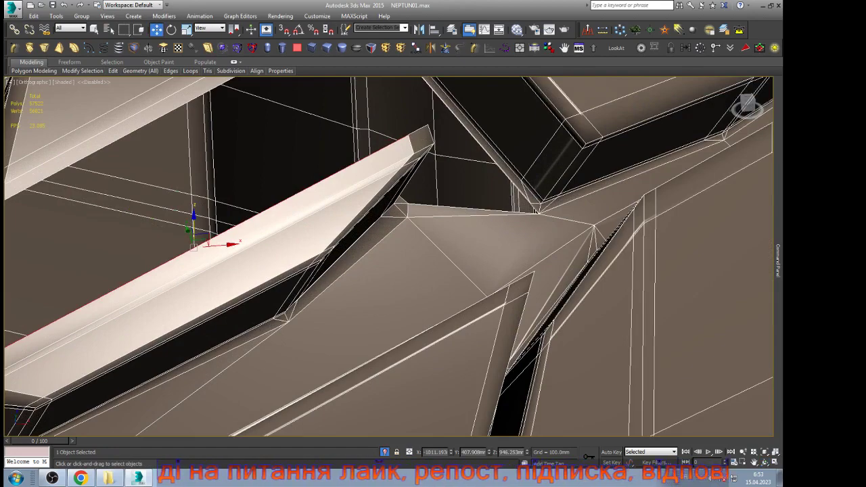
click(472, 132)
key(z)
scroll(421, 254, down, 6)
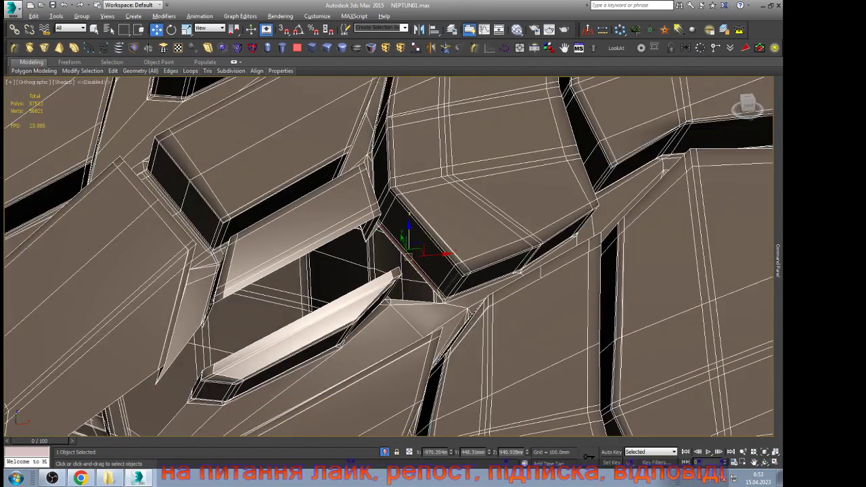
scroll(359, 189, down, 4)
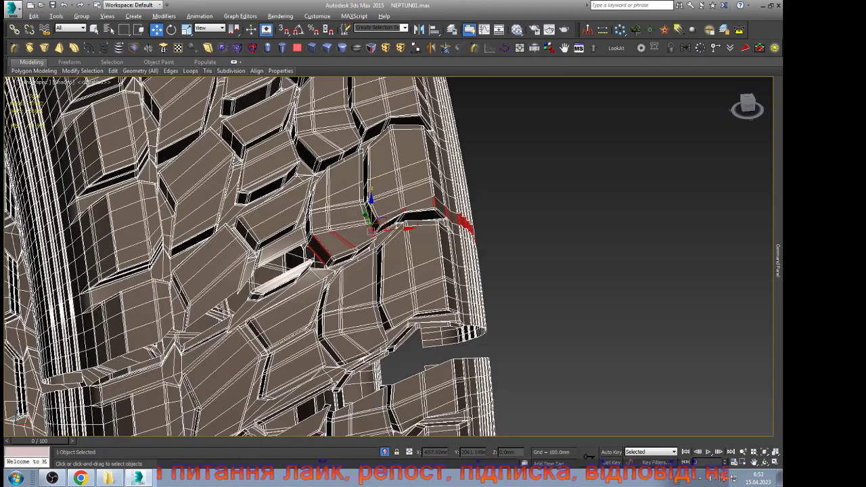
key(Delete)
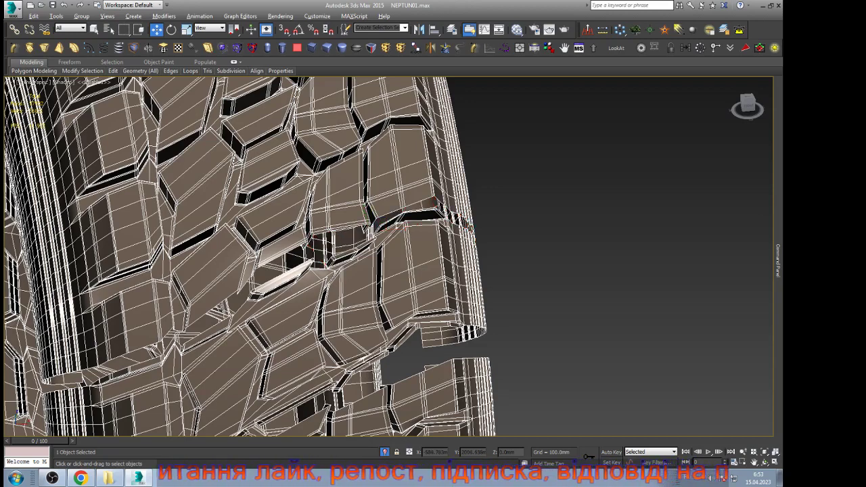
Step: Select the separated tread segment as a whole element and inspect its cut borders from the tread and sidewall sides
key(5)
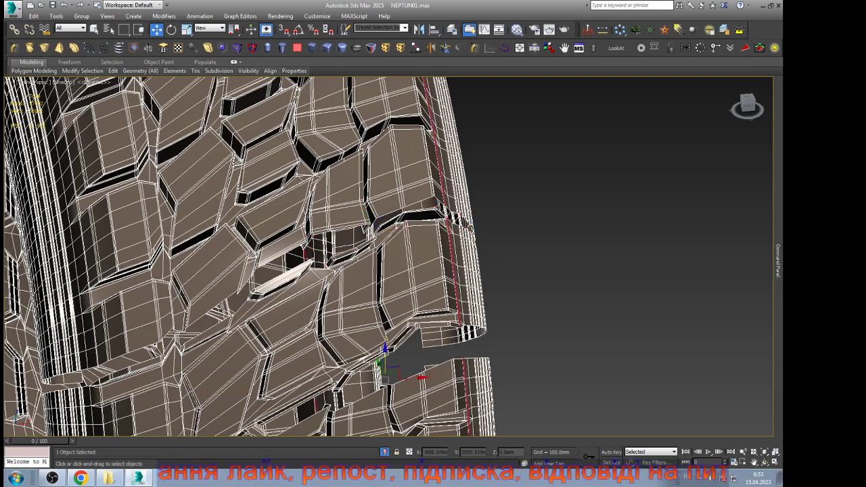
key(z)
click(764, 462)
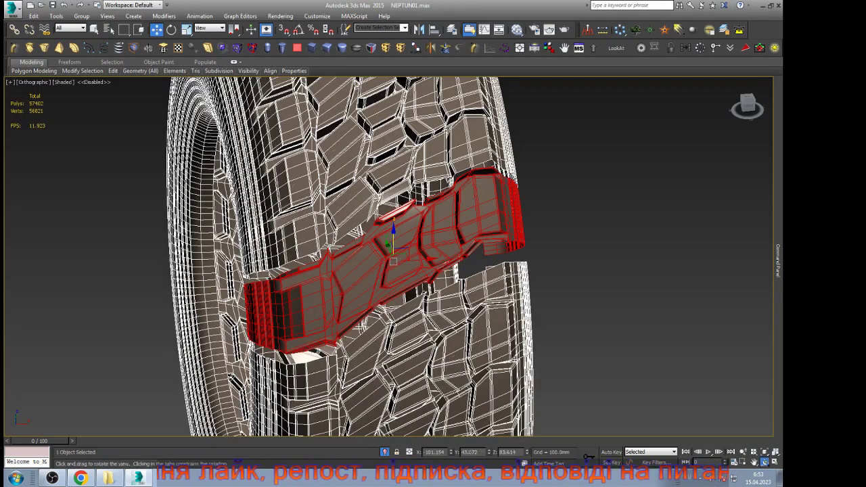
drag(460, 285, 335, 295)
scroll(412, 260, up, 5)
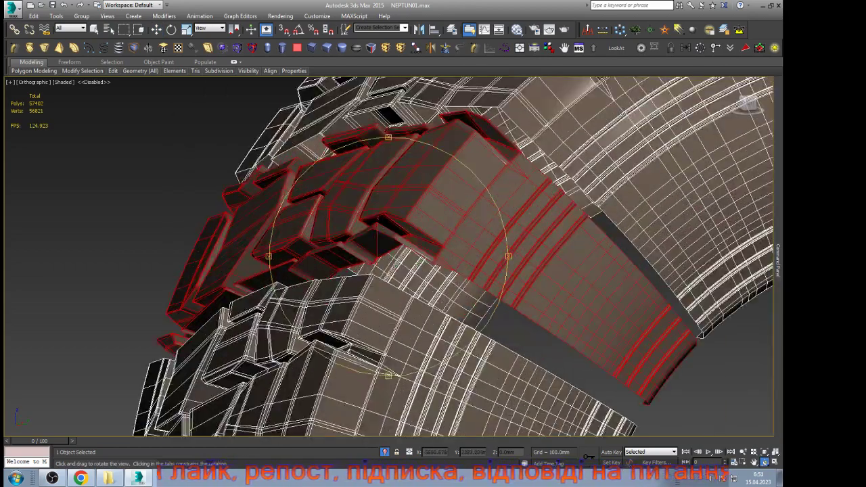
Step: Isolate the selected tire tread segment by inverting the element selection and hiding all other segments
key(w)
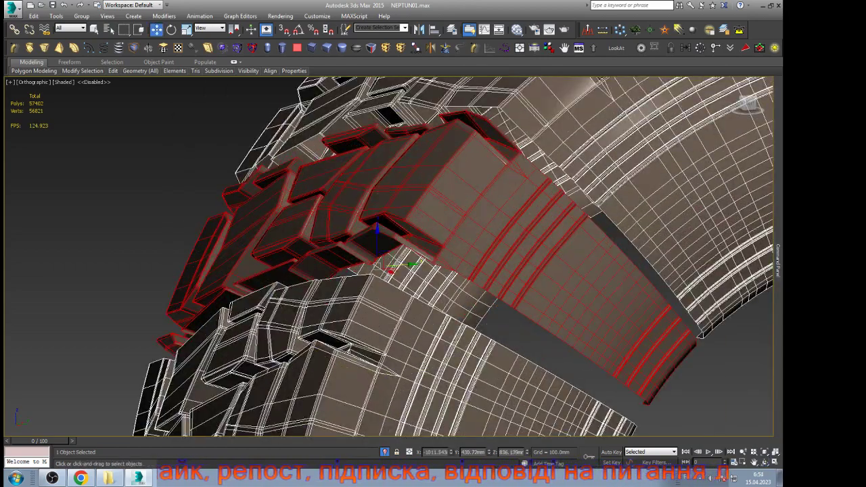
key(ctrl+i)
key(alt+h)
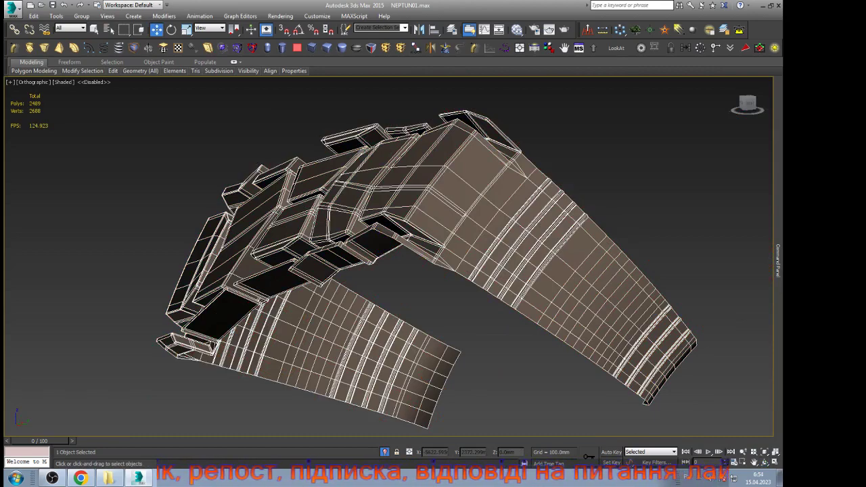
Step: Delete the outer corner vertices of the protruding tread block at the segment's upper sidewall edge
scroll(411, 261, up, 6)
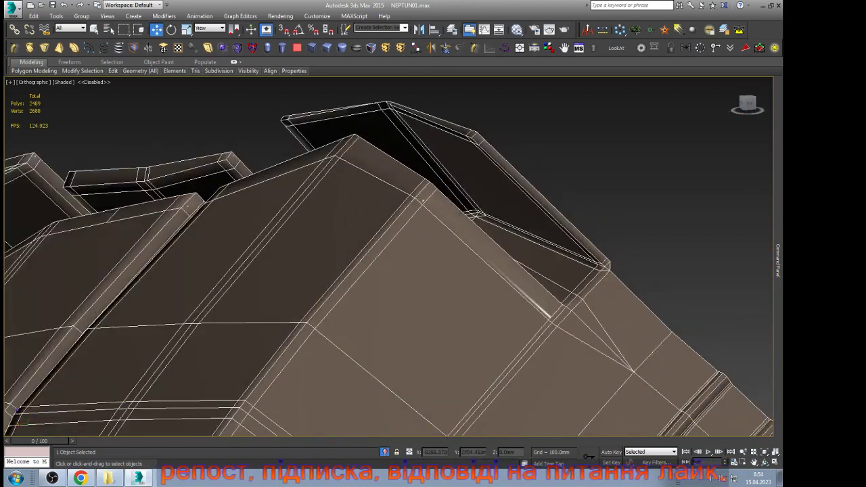
scroll(494, 116, up, 2)
key(1)
drag(452, 128, 508, 166)
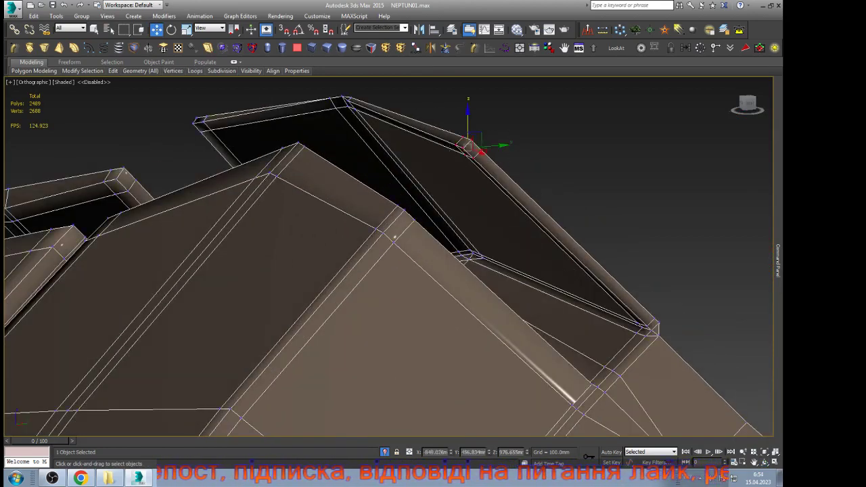
key(Delete)
Step: Delete the leftover stray vertices along the upper sidewall edge where the protruding block's corner was removed
scroll(667, 335, up, 10)
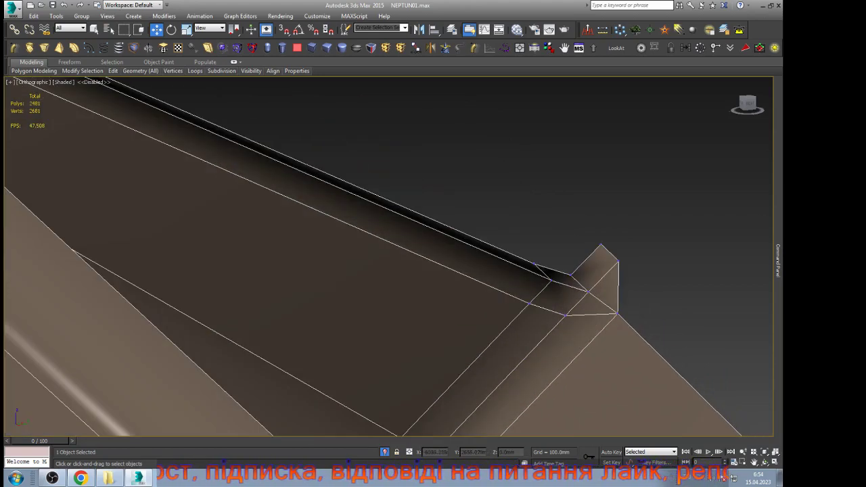
drag(615, 235, 615, 234)
key(Delete)
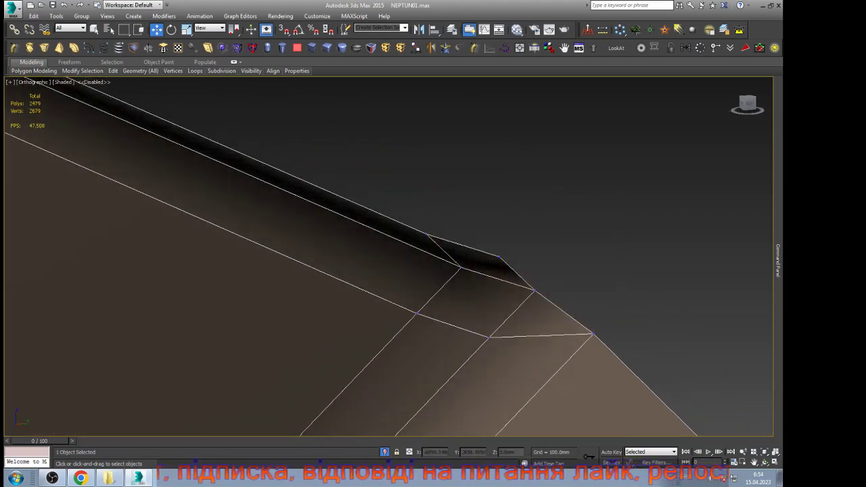
scroll(509, 211, down, 5)
scroll(509, 211, up, 6)
drag(509, 260, 509, 260)
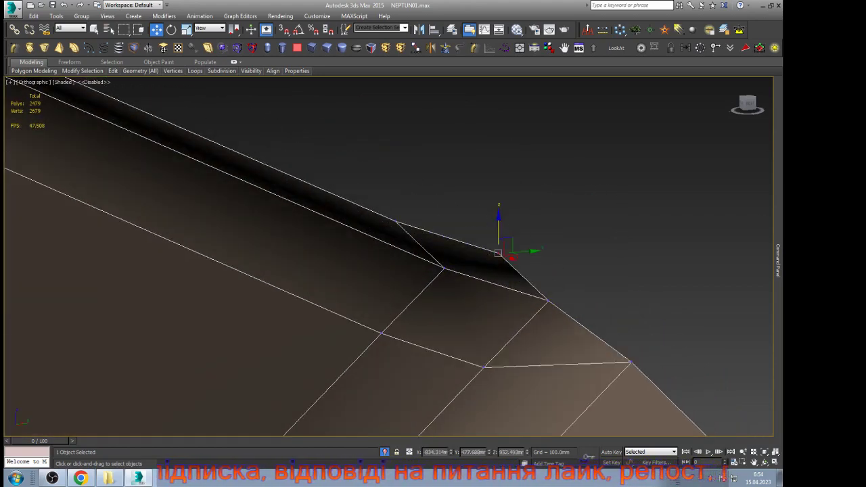
key(Delete)
drag(405, 215, 394, 223)
key(Delete)
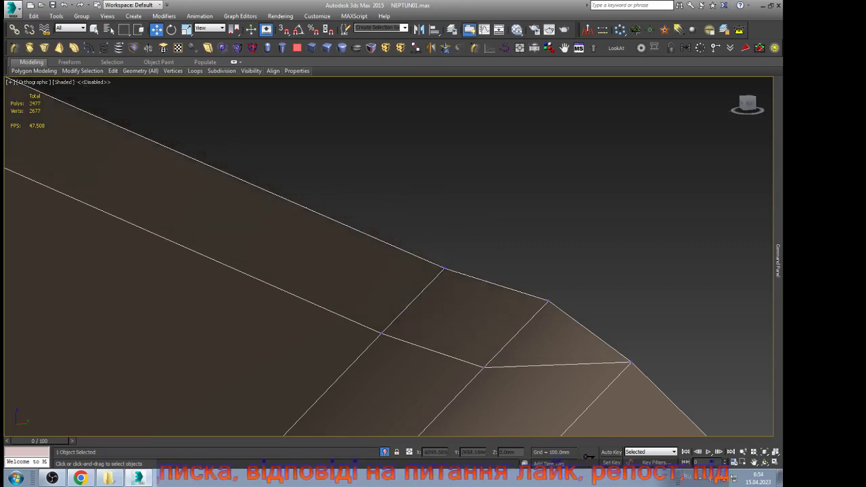
Step: Delete the edge loop around the outer corner of the protruding block on the segment's opposite, lower side
alt+middle_drag(394, 223, 365, 190)
scroll(448, 156, down, 3)
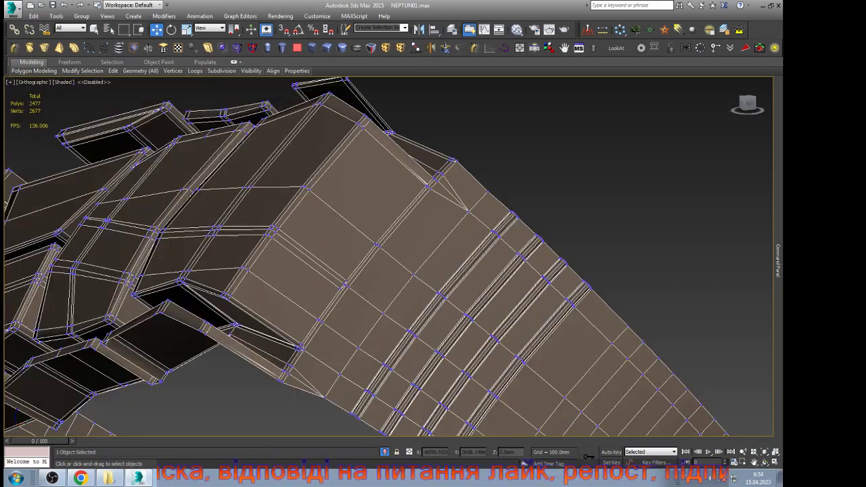
scroll(210, 361, up, 2)
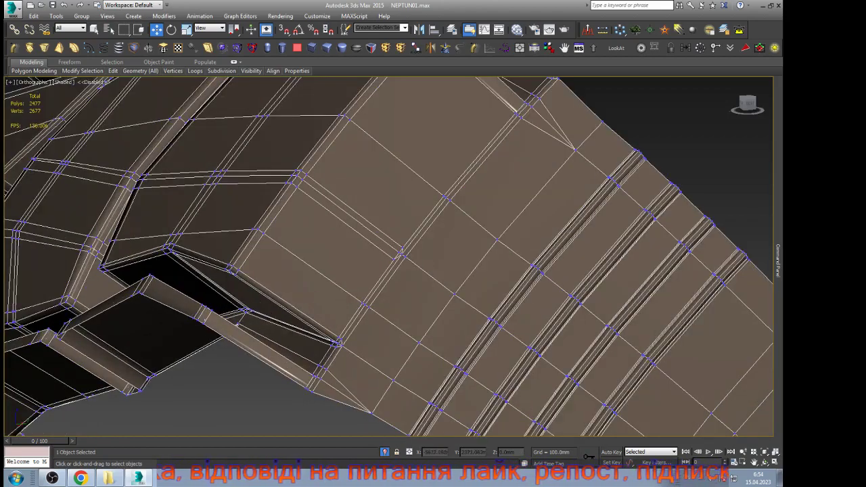
alt+middle_drag(318, 372, 332, 362)
scroll(303, 363, up, 4)
key(w)
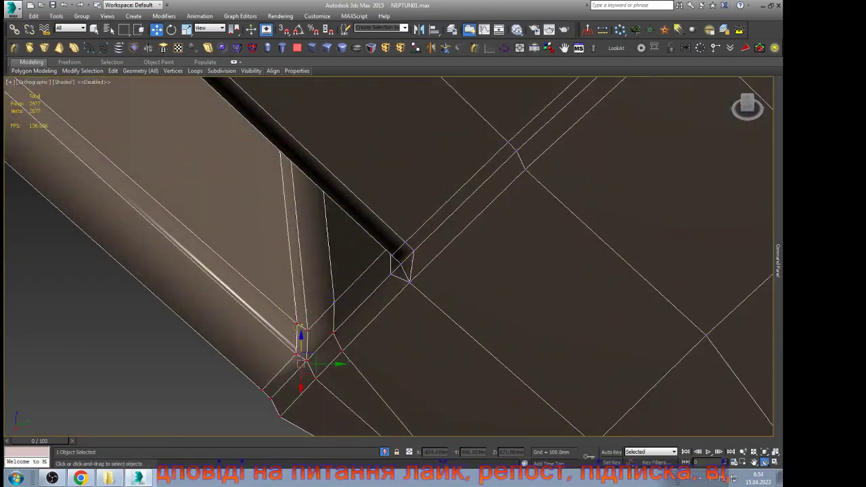
click(290, 356)
scroll(290, 356, up, 4)
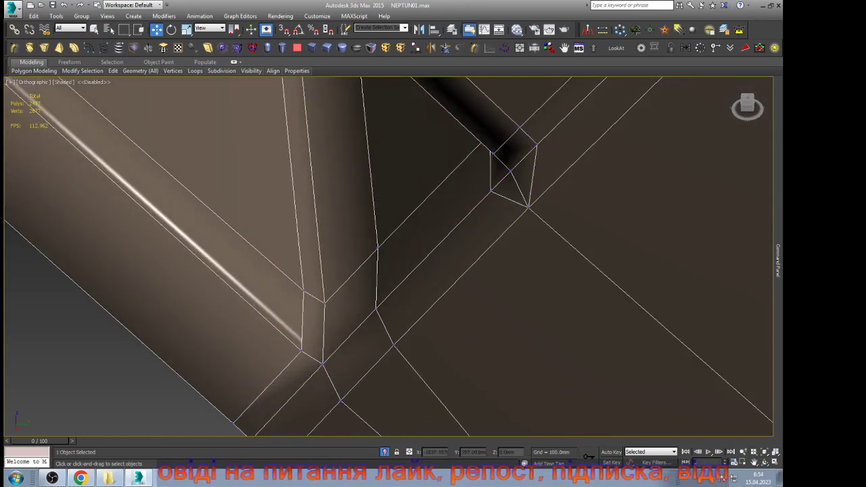
key(2)
double_click(302, 321)
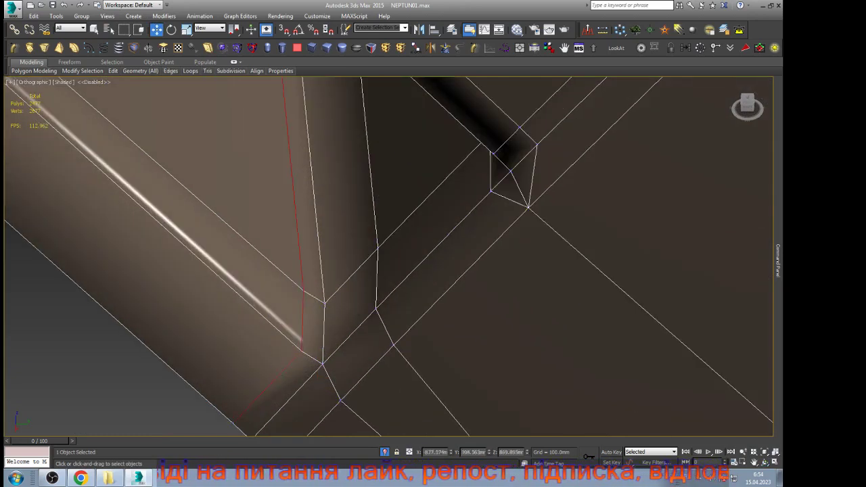
key(Delete)
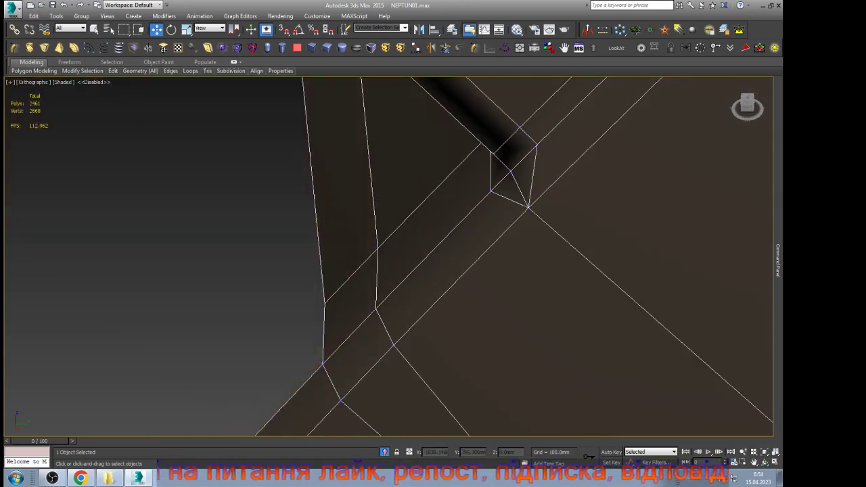
Step: Delete the edge loop that joins the next overhanging tread block to the segment's lower side
scroll(261, 309, down, 3)
scroll(261, 309, down, 8)
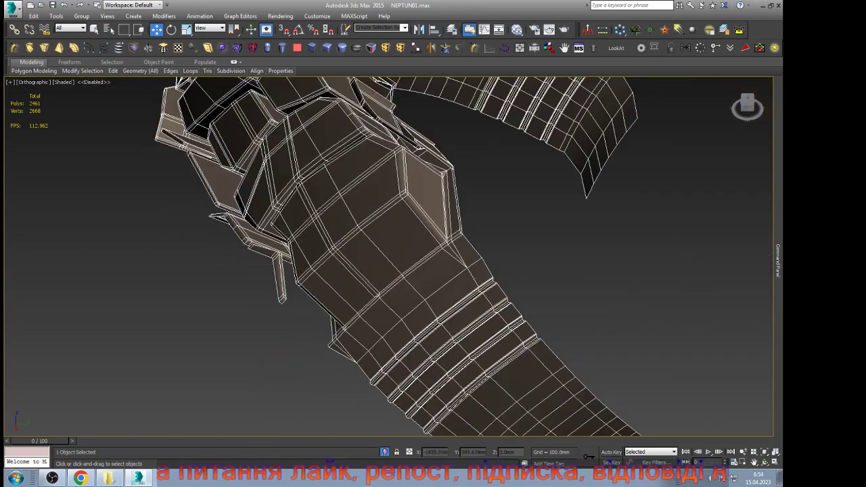
scroll(259, 239, up, 8)
click(427, 293)
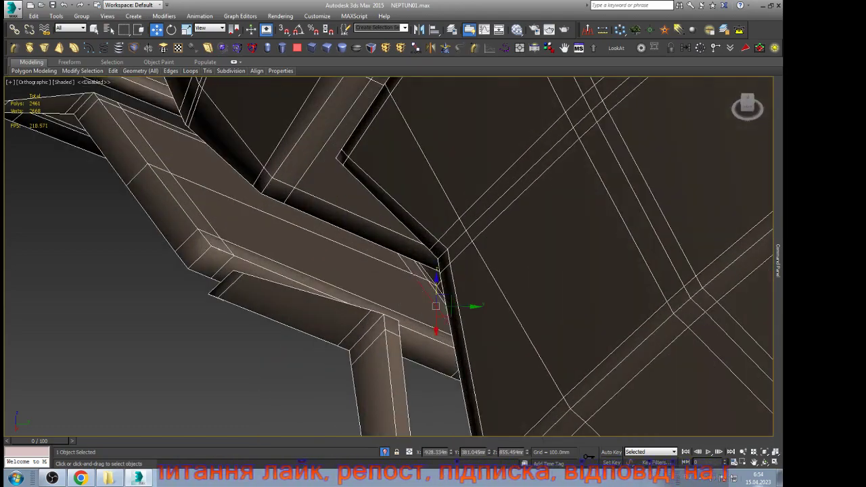
alt+middle_drag(427, 292, 447, 240)
drag(436, 306, 331, 372)
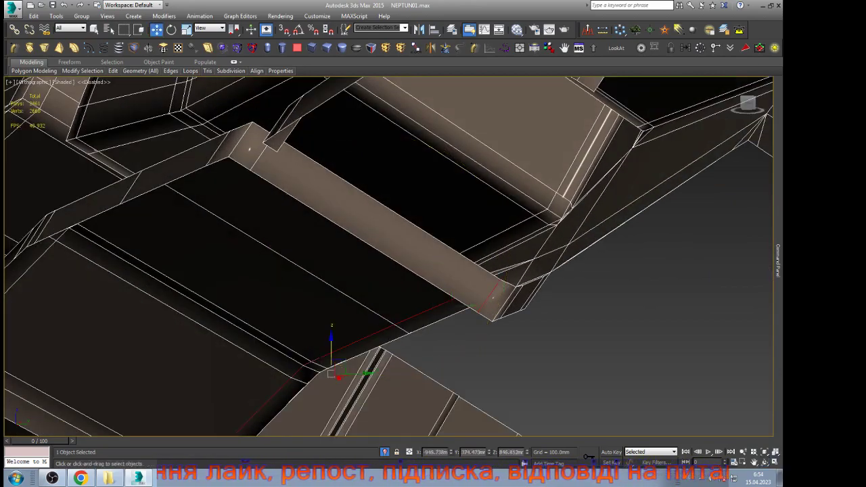
key(Delete)
Step: Delete the edge loops at the ends of the two following overhanging blocks along the tread's lower border
scroll(332, 369, down, 10)
scroll(436, 269, up, 10)
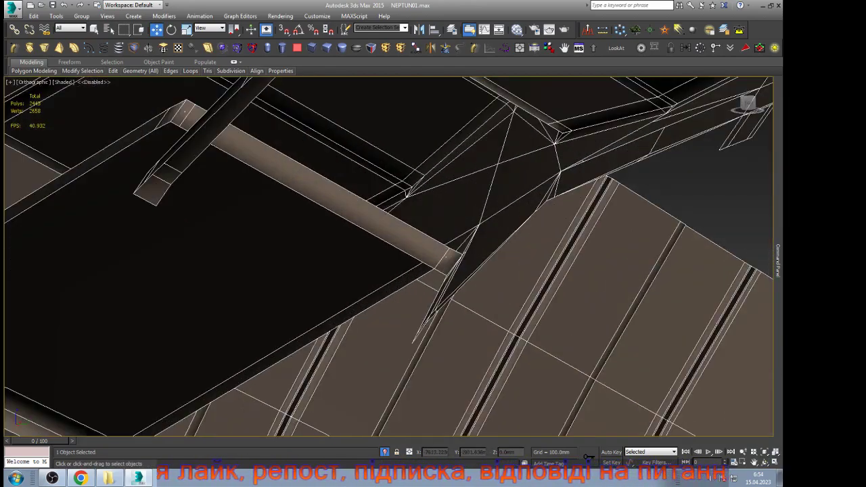
double_click(448, 244)
key(Delete)
scroll(447, 244, down, 10)
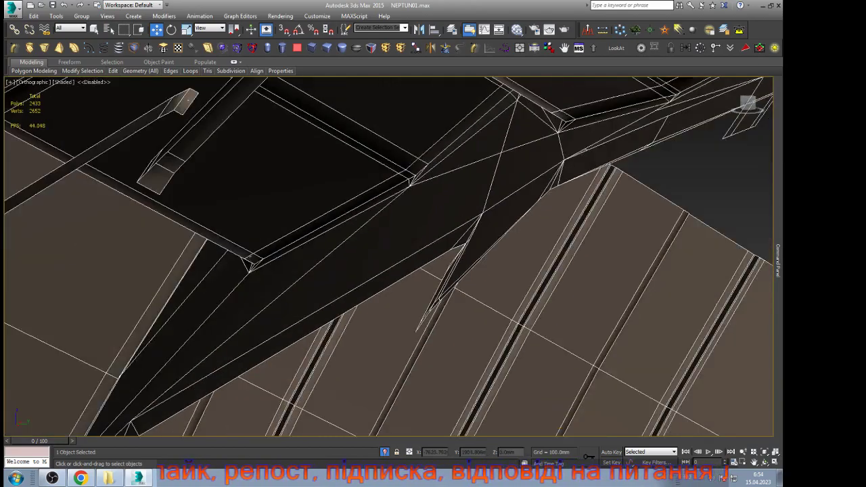
scroll(348, 321, up, 10)
scroll(442, 242, up, 5)
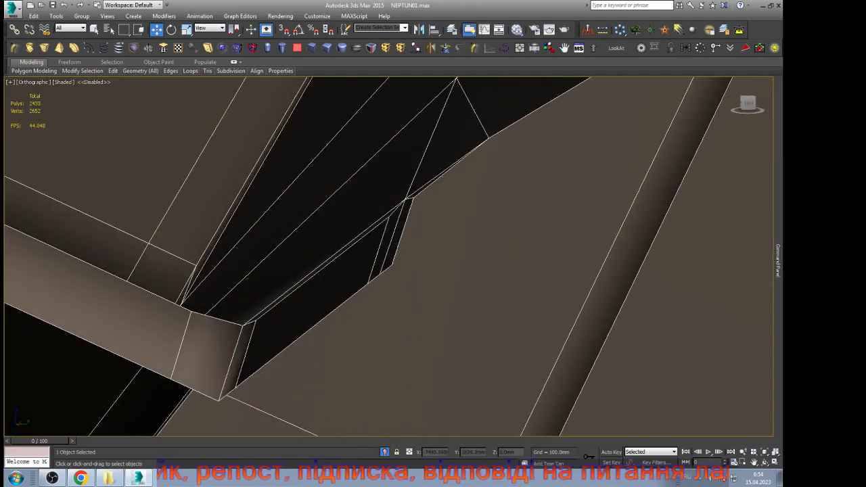
double_click(181, 346)
key(Delete)
Step: Delete the edge loop connecting the lowermost overhanging block to the sidewall
scroll(433, 245, down, 10)
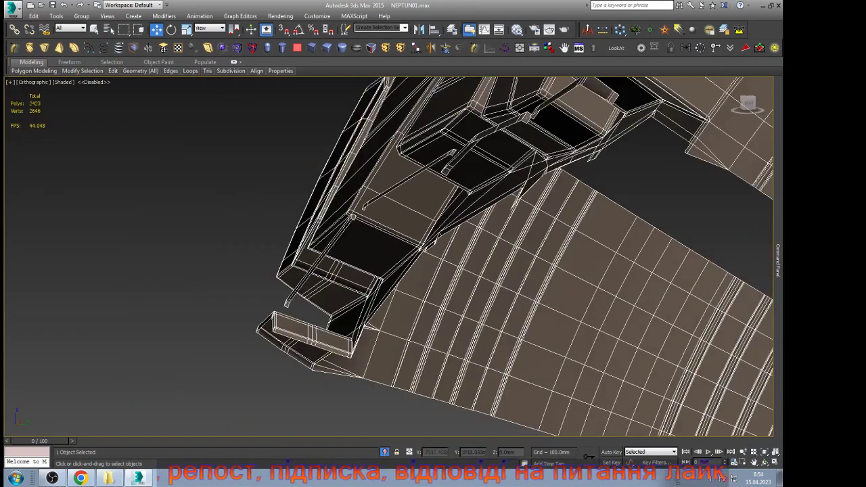
scroll(417, 361, up, 5)
double_click(416, 360)
scroll(373, 289, down, 6)
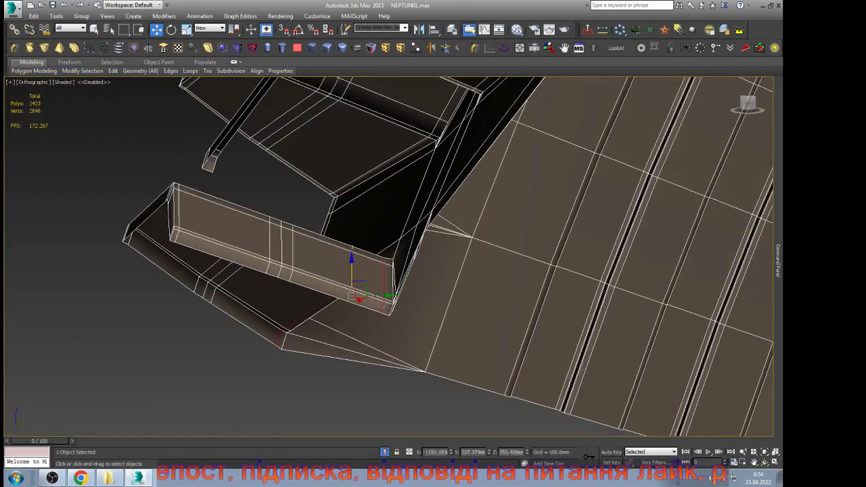
key(Delete)
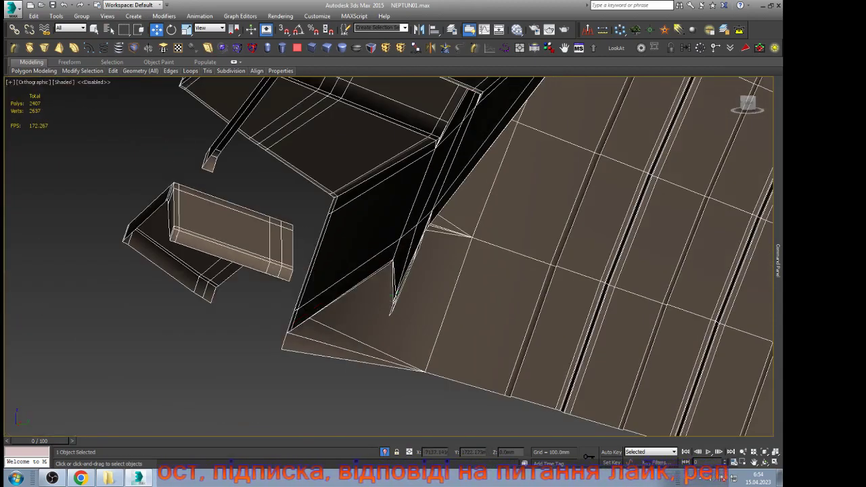
Step: Delete the detached remainder of the lowermost tread block as an element
key(5)
click(177, 236)
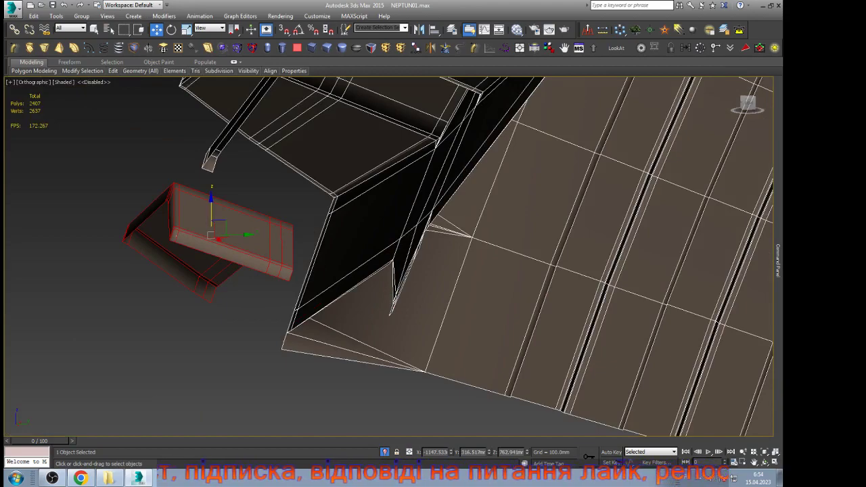
key(Delete)
Step: Delete the two narrow leftover strips floating beside the lower tread blocks as elements
scroll(219, 192, down, 6)
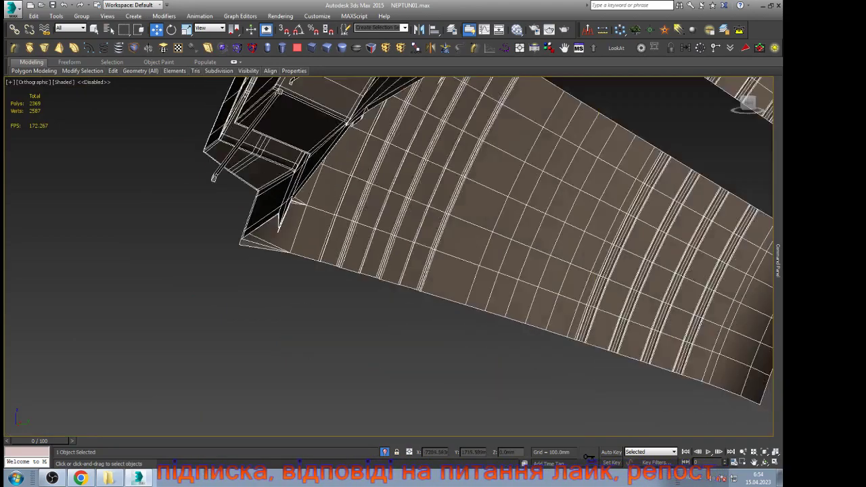
scroll(321, 98, up, 6)
click(331, 132)
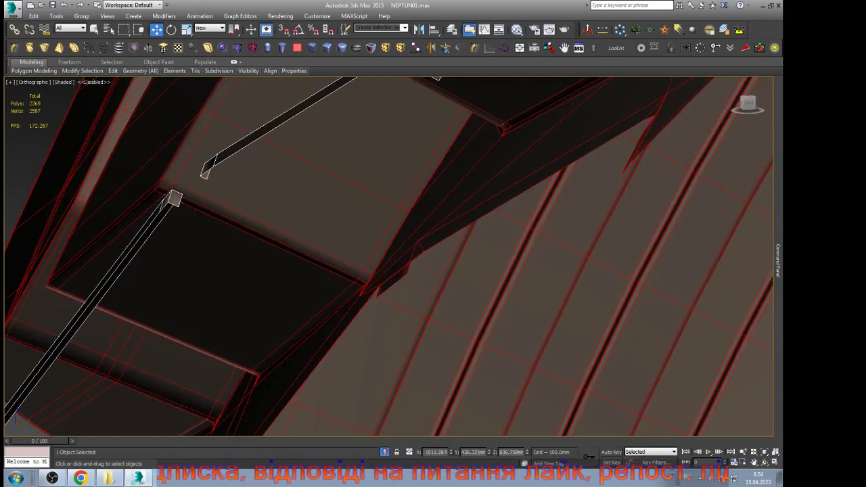
key(Delete)
scroll(389, 257, down, 5)
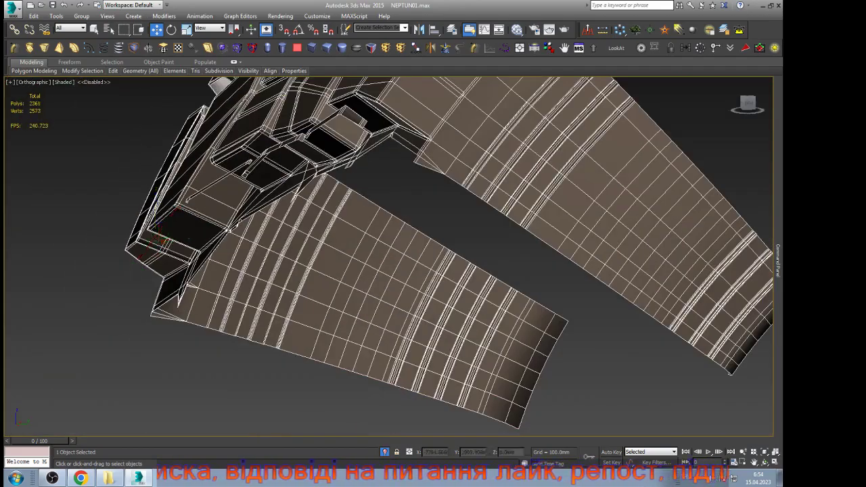
scroll(251, 164, up, 8)
click(265, 167)
scroll(203, 256, down, 5)
key(Delete)
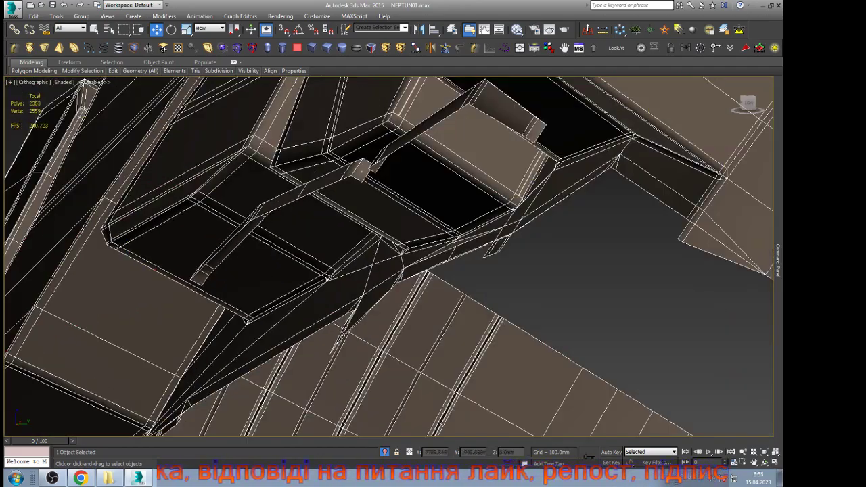
Step: Delete the remaining loose block pieces floating over the middle and upper tread recesses
scroll(365, 195, up, 5)
click(332, 141)
scroll(316, 229, down, 8)
scroll(354, 195, up, 8)
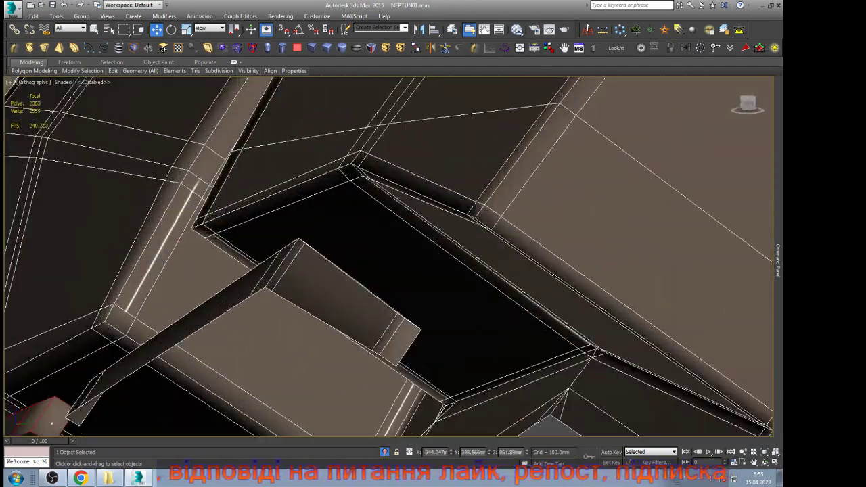
key(Delete)
click(337, 289)
scroll(336, 221, down, 8)
key(Delete)
Step: Delete the two protruding vertices at the sidewall's corner beside the upper tread recess
scroll(401, 256, up, 8)
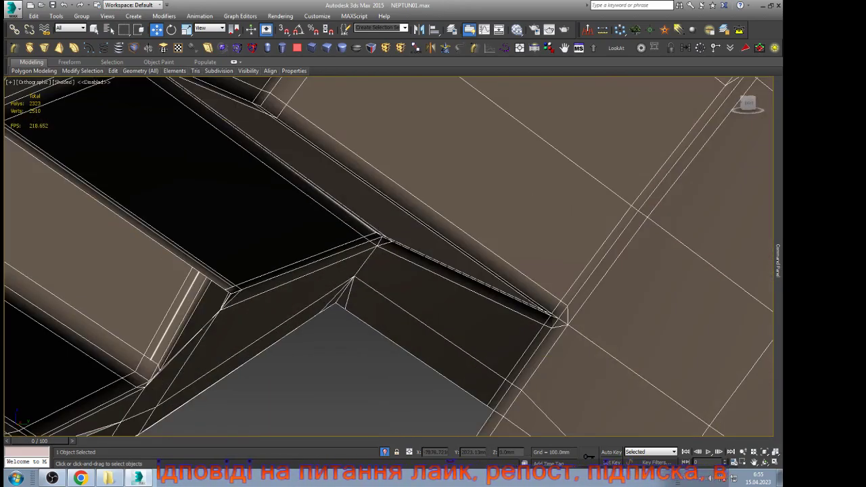
scroll(416, 209, down, 3)
scroll(466, 342, up, 5)
key(1)
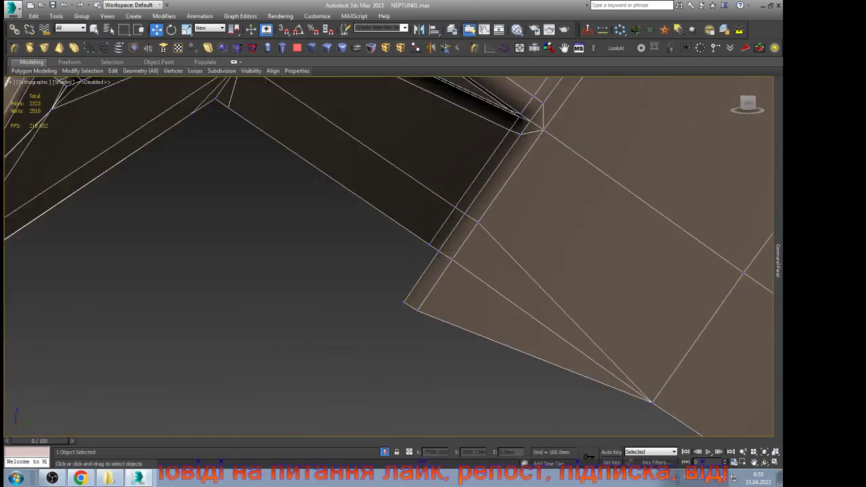
drag(427, 327, 426, 327)
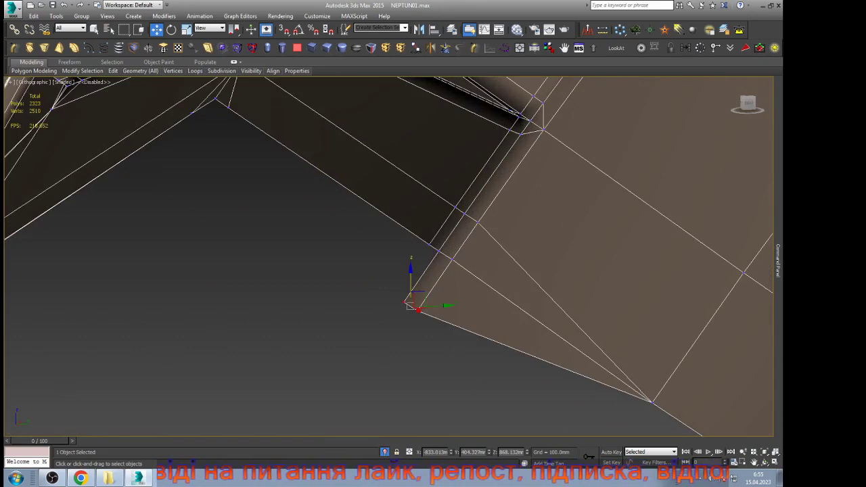
key(Delete)
Step: Delete the four end vertices of the narrow strip hanging below the tread segment's lower border
scroll(482, 262, down, 5)
scroll(400, 271, up, 5)
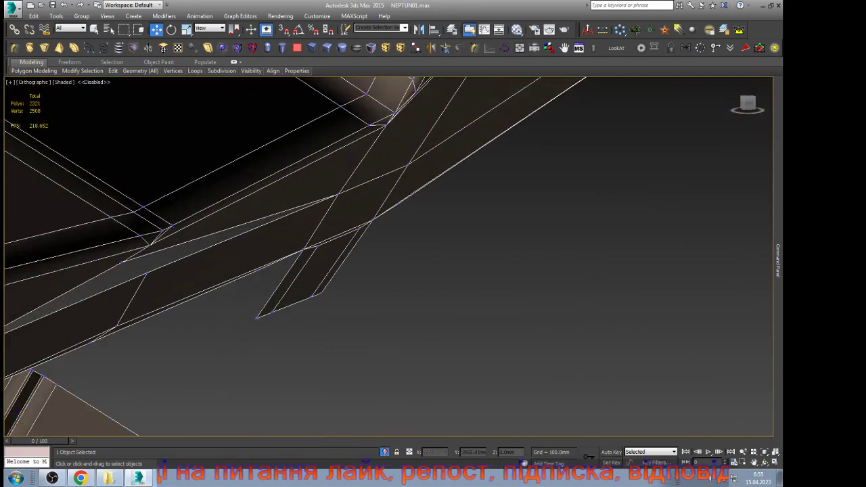
drag(397, 267, 232, 358)
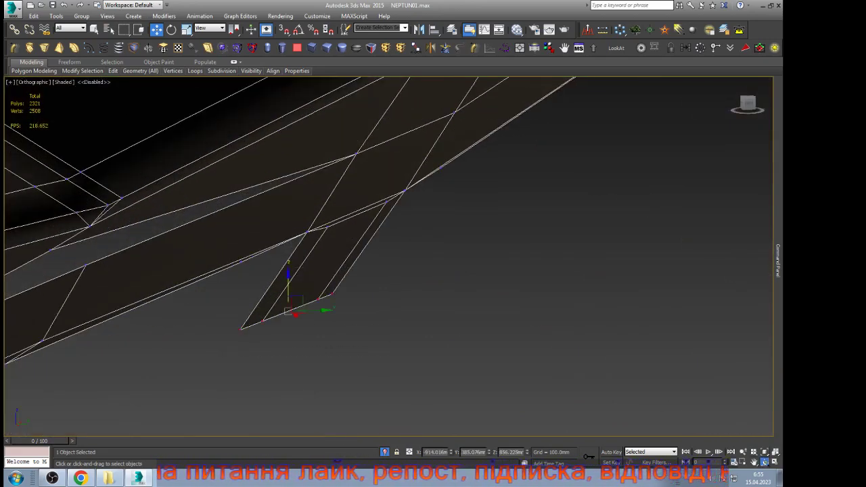
click(764, 462)
drag(379, 284, 501, 277)
alt+middle_drag(288, 328, 293, 325)
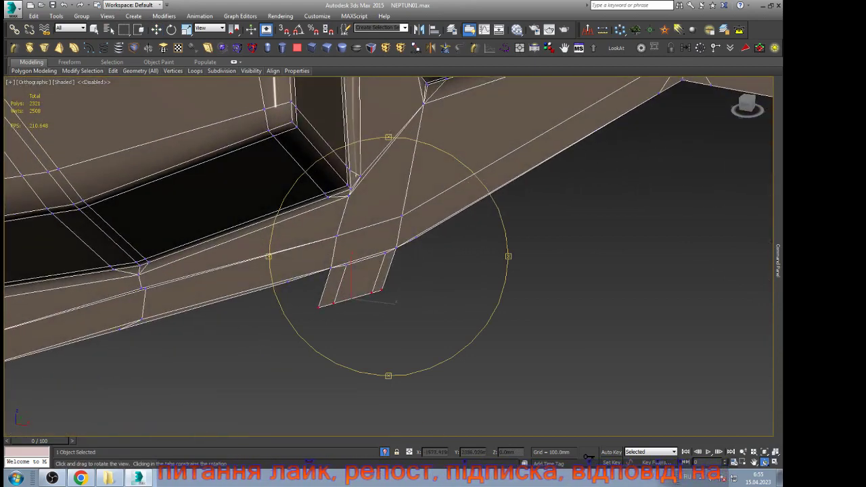
key(Delete)
Step: Delete the outer edges of the three thin sliver faces along the lower border beneath the long recess
scroll(359, 203, up, 5)
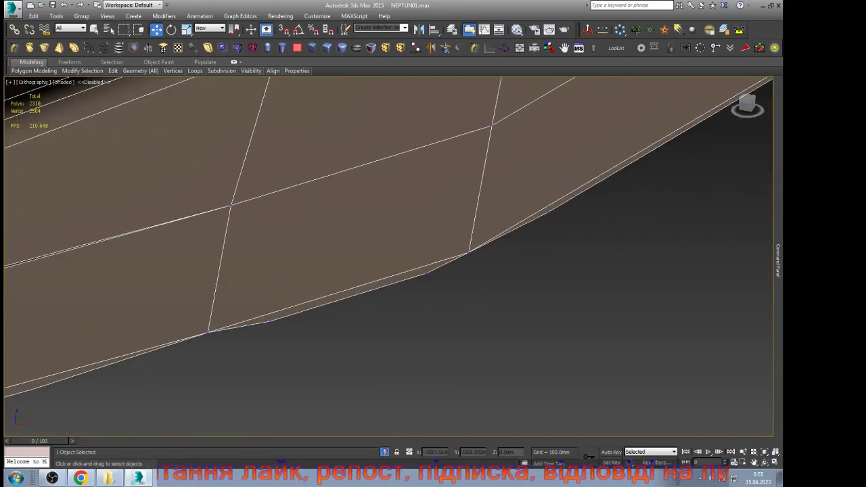
key(2)
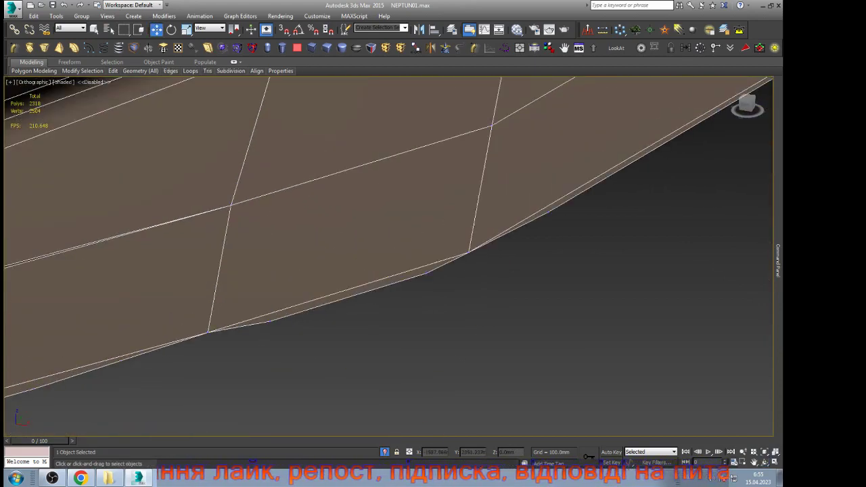
click(359, 285)
key(Delete)
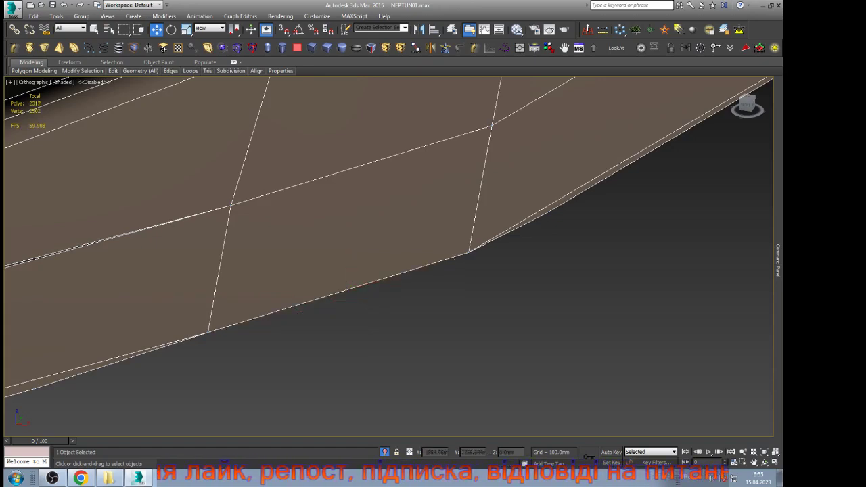
click(630, 165)
scroll(606, 236, down, 6)
key(Delete)
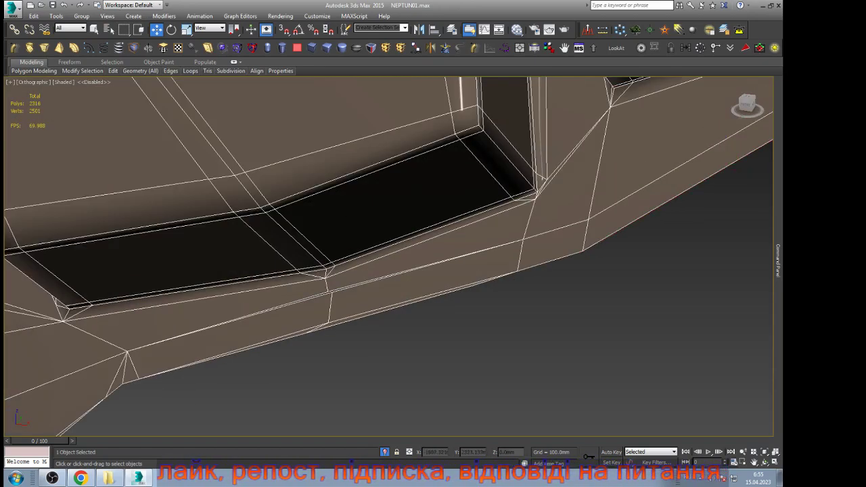
scroll(292, 297, up, 6)
click(497, 274)
scroll(483, 324, down, 5)
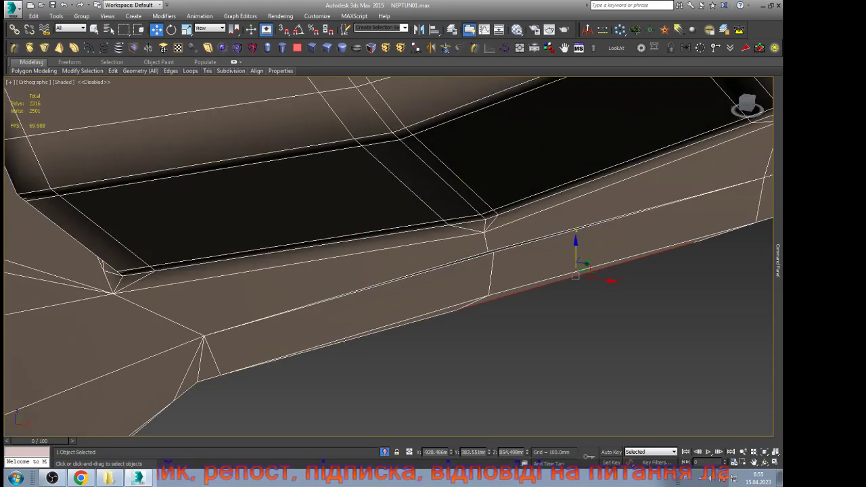
key(Delete)
Step: Target-weld the two split vertices across the narrow gap beneath the recess to close the seam
scroll(497, 263, up, 5)
key(1)
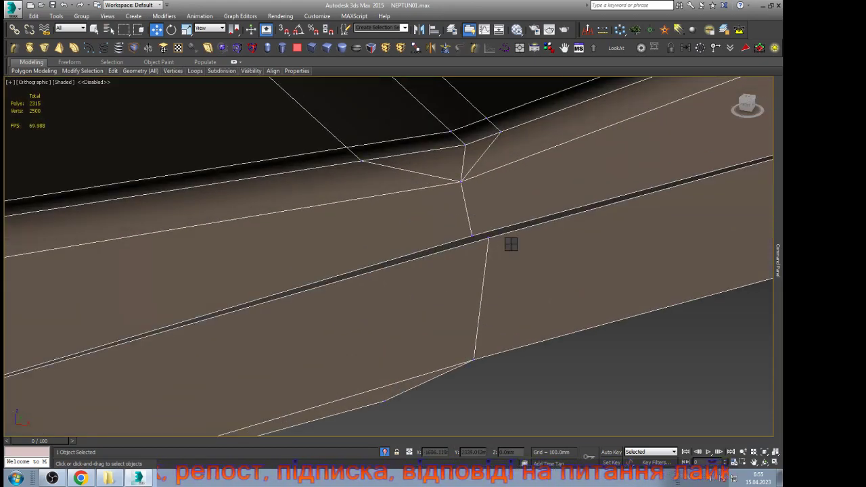
key(ctrl+shift+w)
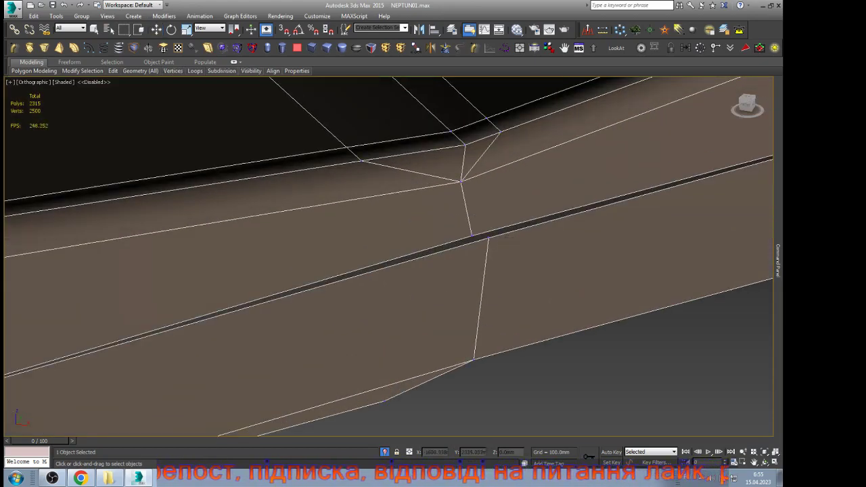
key(w)
scroll(519, 226, down, 5)
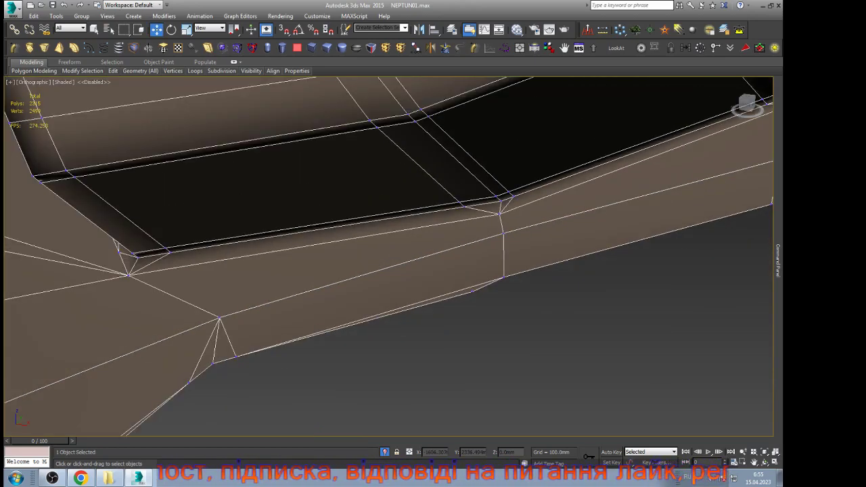
Step: Delete the sliver faces along the next two border stretches, between the welded vertex and the downward-pointing spike
scroll(520, 226, up, 3)
key(2)
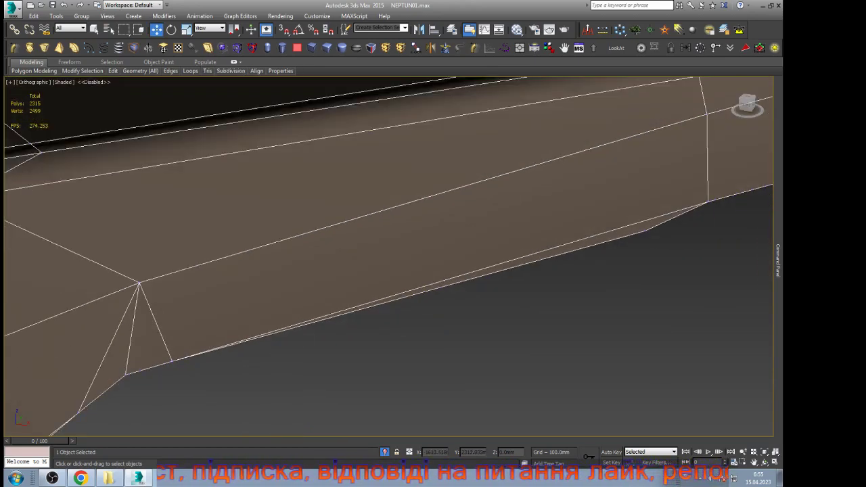
click(454, 284)
scroll(454, 284, down, 4)
key(Delete)
scroll(482, 246, down, 5)
scroll(382, 296, up, 5)
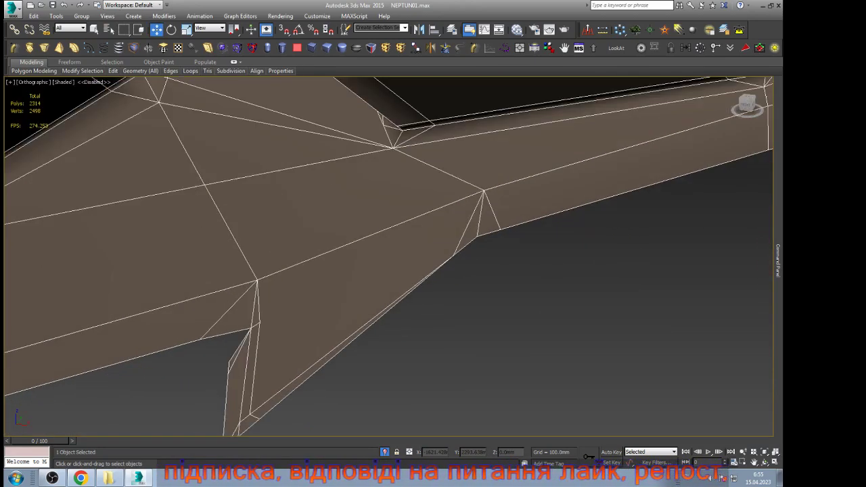
click(413, 290)
key(Delete)
Step: Delete the edges of the narrow spike hanging below the border and of the wide face attached to it
scroll(428, 292, down, 2)
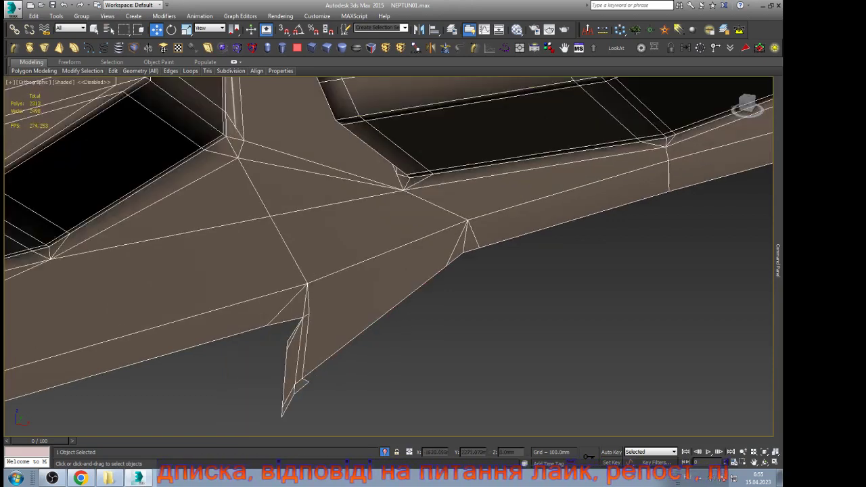
click(295, 379)
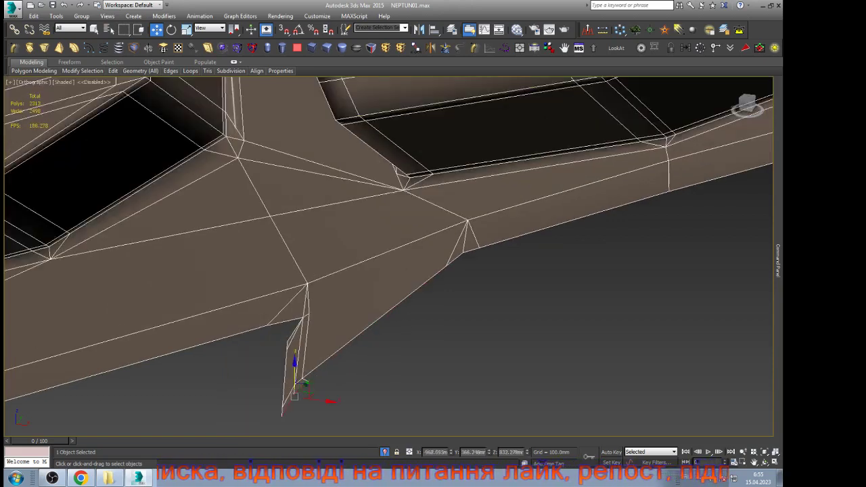
key(Delete)
click(284, 378)
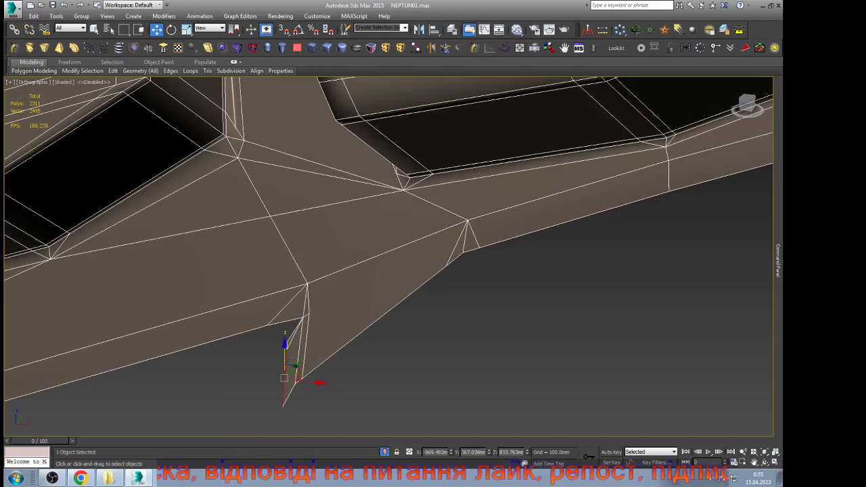
key(ctrl+alt+c)
click(299, 381)
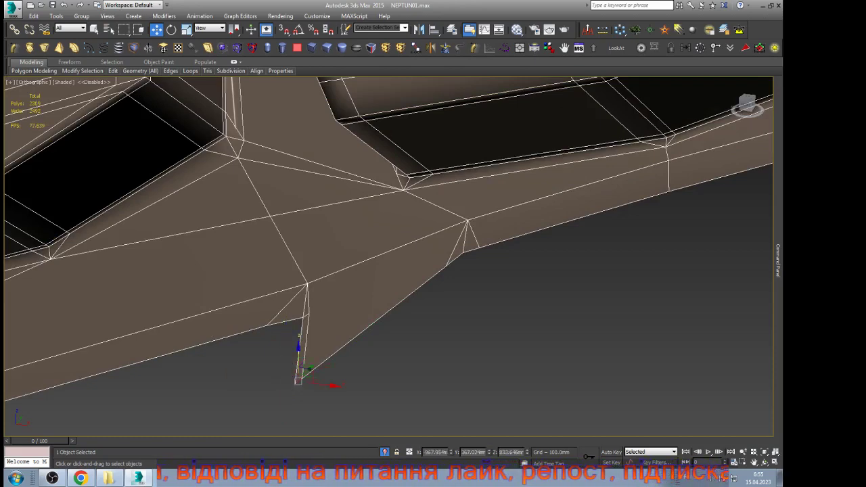
key(Delete)
click(374, 322)
scroll(354, 322, down, 5)
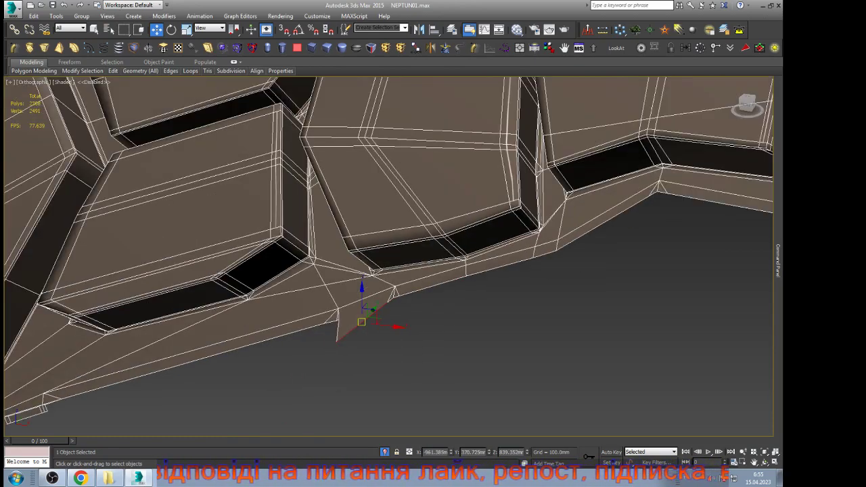
key(ctrl+alt+c)
Step: Delete the small block strip hanging beneath the far end of the long lower border
scroll(338, 319, up, 5)
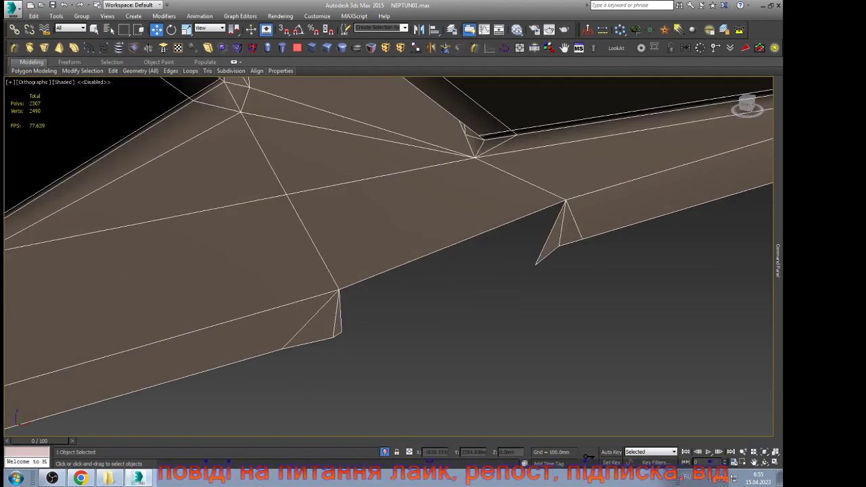
click(308, 343)
ctrl+click(261, 356)
scroll(569, 257, down, 5)
scroll(221, 373, up, 3)
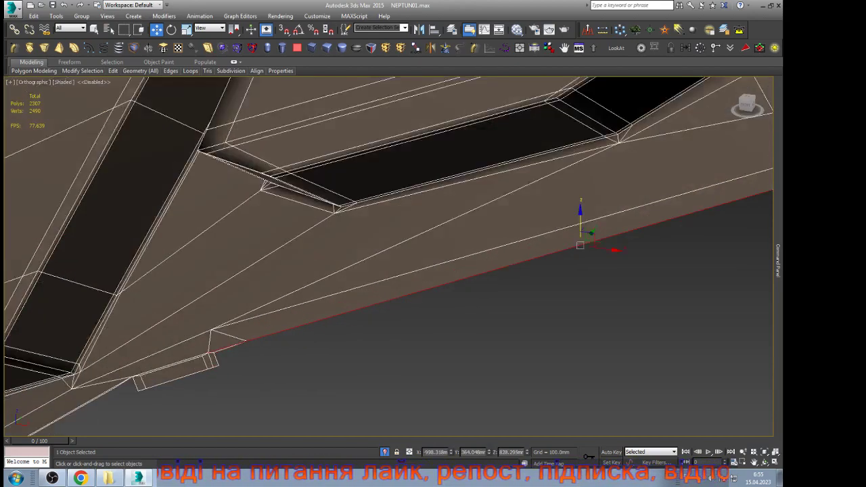
click(134, 392)
scroll(127, 386, up, 3)
key(ctrl+alt+c)
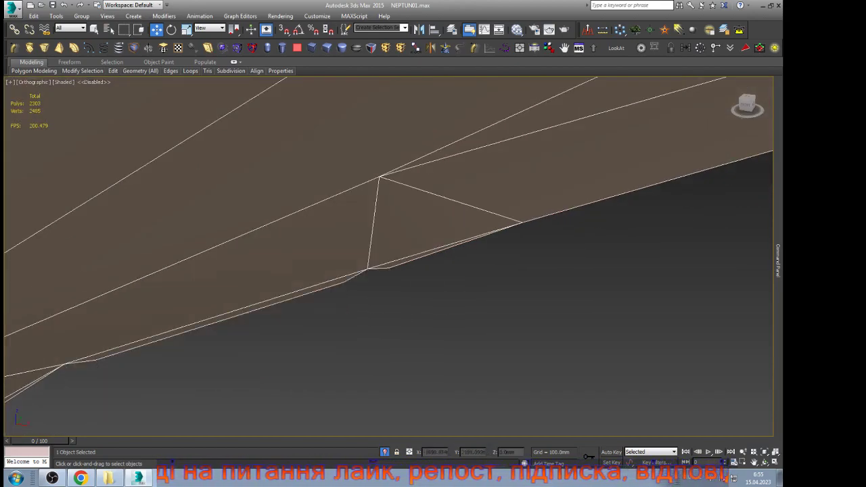
Step: Delete the outer edges of the two slivers on either side of the small border triangle's lower corner
click(219, 319)
key(ctrl+alt+c)
click(455, 245)
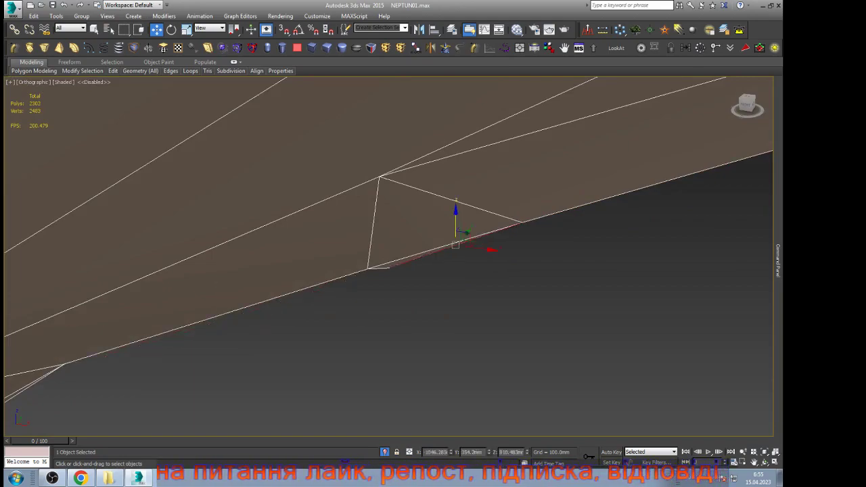
key(ctrl+alt+c)
Step: Delete the vertices at the tip of the pointed overhang below the tread blocks and those of the small spike beside it
scroll(535, 227, down, 4)
scroll(389, 257, down, 5)
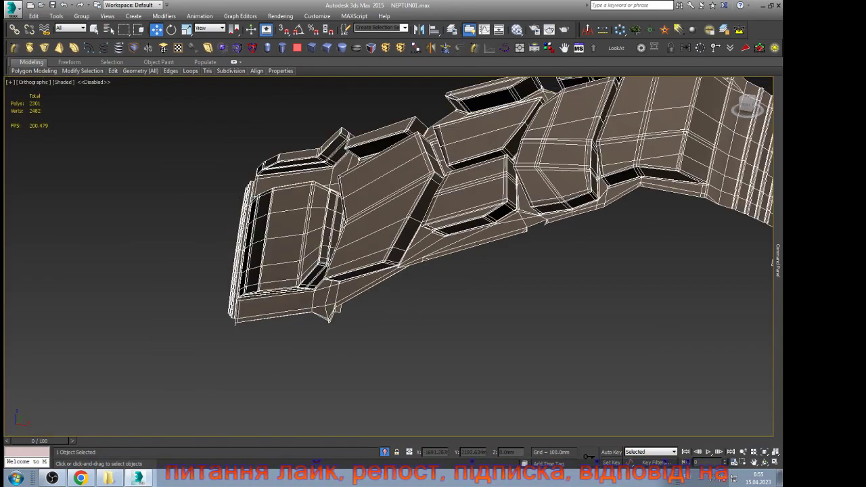
scroll(325, 312, up, 10)
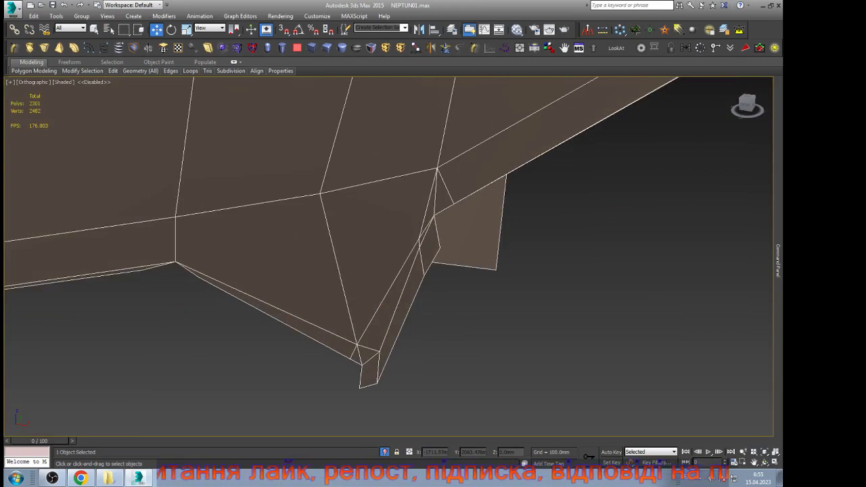
key(1)
drag(410, 396, 409, 395)
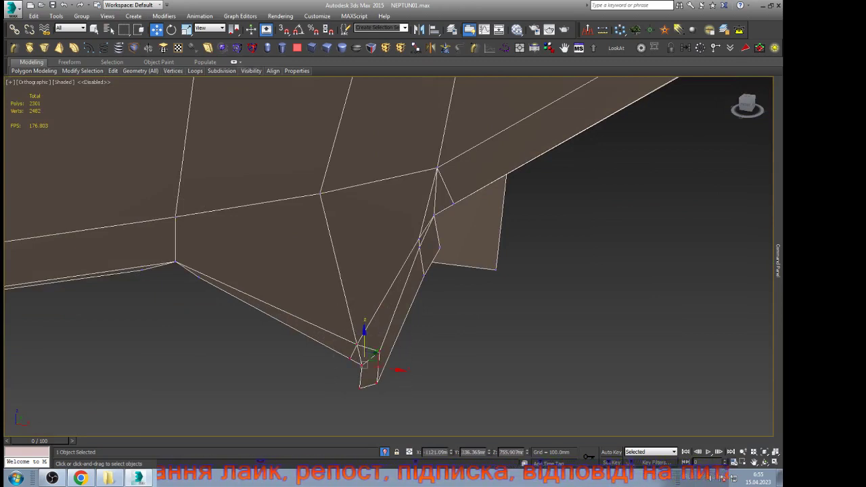
alt+middle_drag(410, 395, 460, 394)
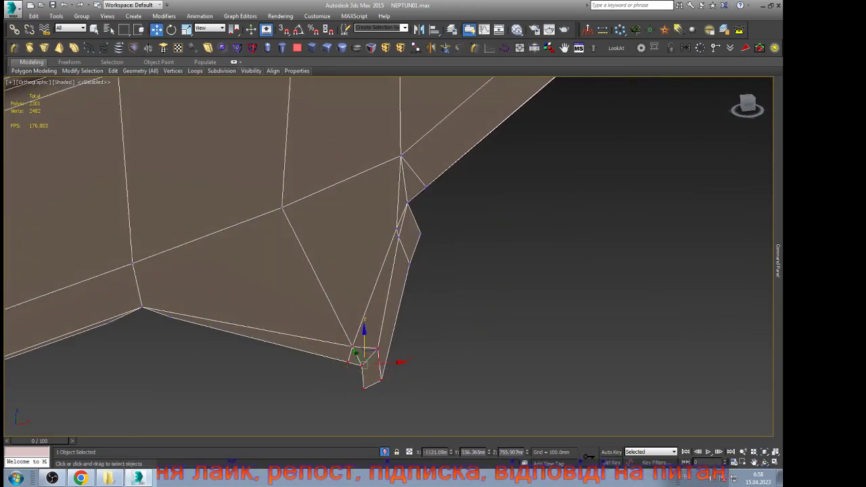
key(Delete)
drag(456, 286, 384, 205)
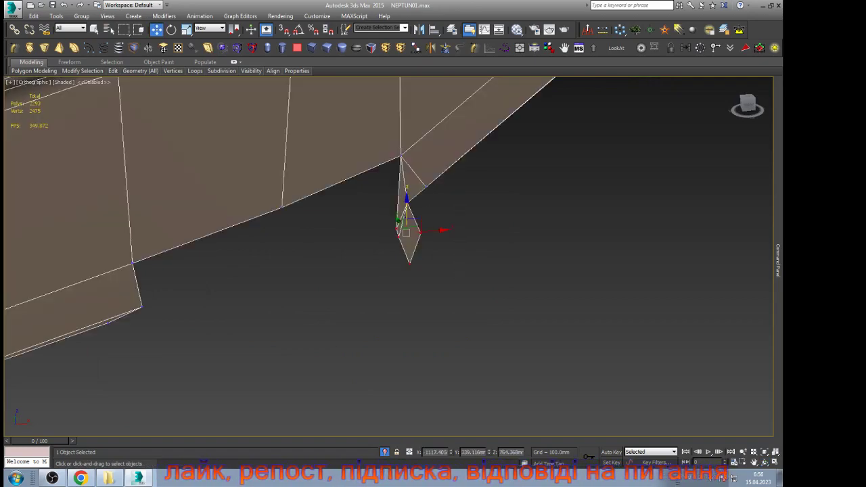
key(Delete)
Step: Delete the corner vertices at the end of the thin strip below the side tread block
scroll(281, 294, up, 4)
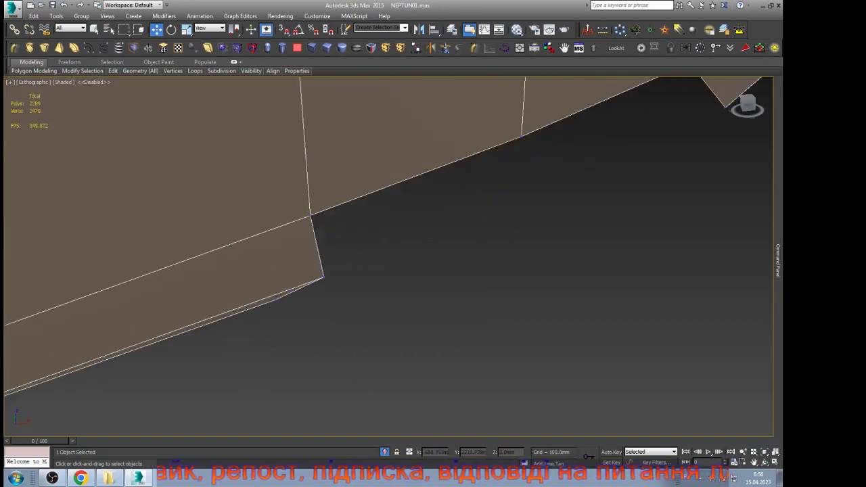
drag(299, 298, 340, 263)
key(Delete)
scroll(522, 243, down, 5)
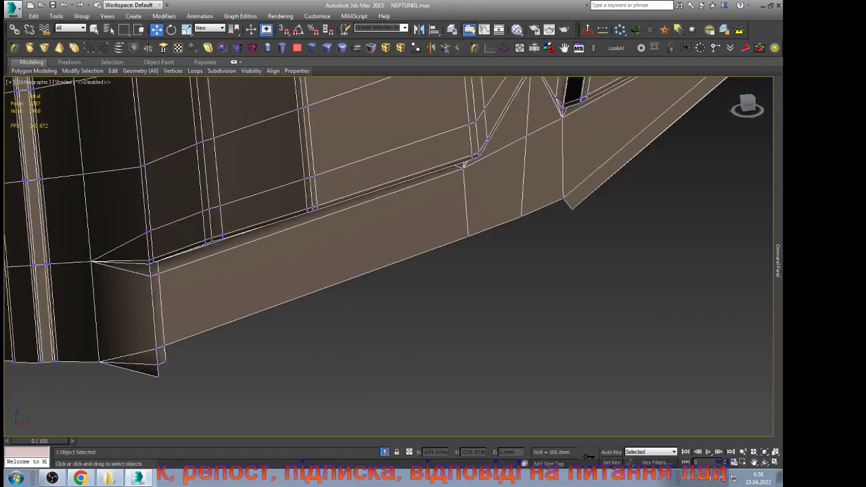
Step: Delete the leftover vertices protruding below the corner where the sidewall meets the tread border
middle_drag(521, 243, 646, 202)
scroll(250, 334, up, 5)
drag(350, 350, 429, 312)
key(Delete)
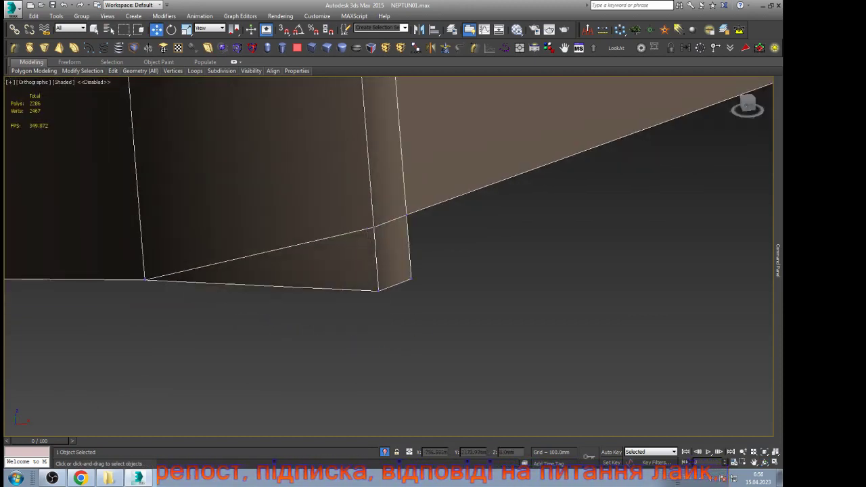
drag(436, 266, 336, 310)
drag(437, 310, 437, 310)
key(BackSpace)
Step: Delete the stray vertices forming the small spur below the groove and the sliver farther along the border
scroll(409, 215, down, 5)
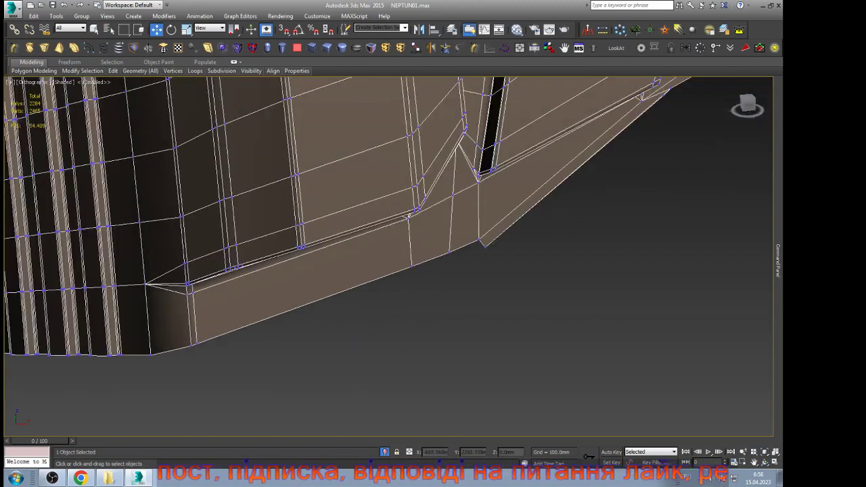
scroll(501, 219, up, 5)
drag(421, 351, 421, 350)
key(Delete)
scroll(291, 354, down, 5)
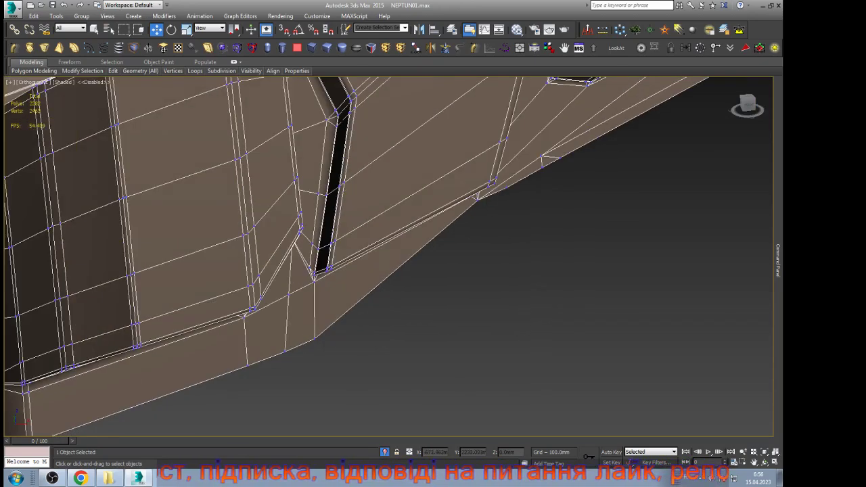
scroll(511, 183, up, 7)
click(508, 242)
scroll(289, 311, down, 6)
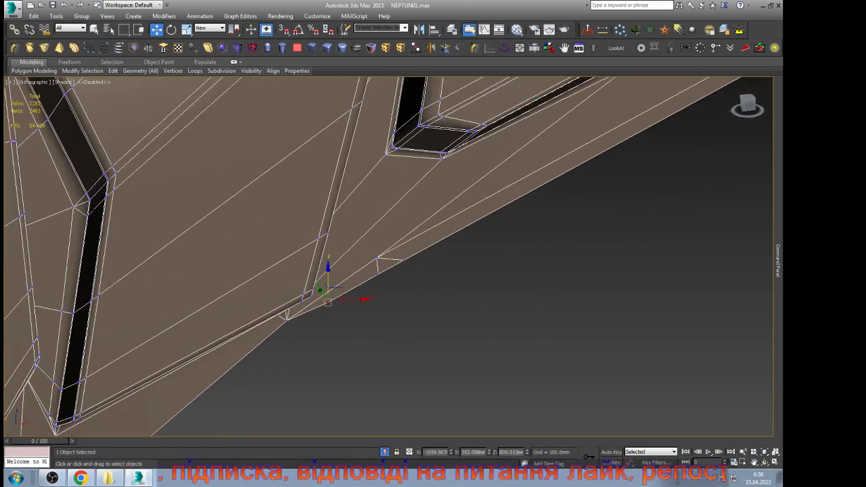
scroll(455, 212, up, 5)
key(Delete)
Step: Delete the outer vertices of the small border triangle and of the narrow strip adjoining it
scroll(389, 216, down, 1)
scroll(397, 210, down, 2)
scroll(341, 289, up, 4)
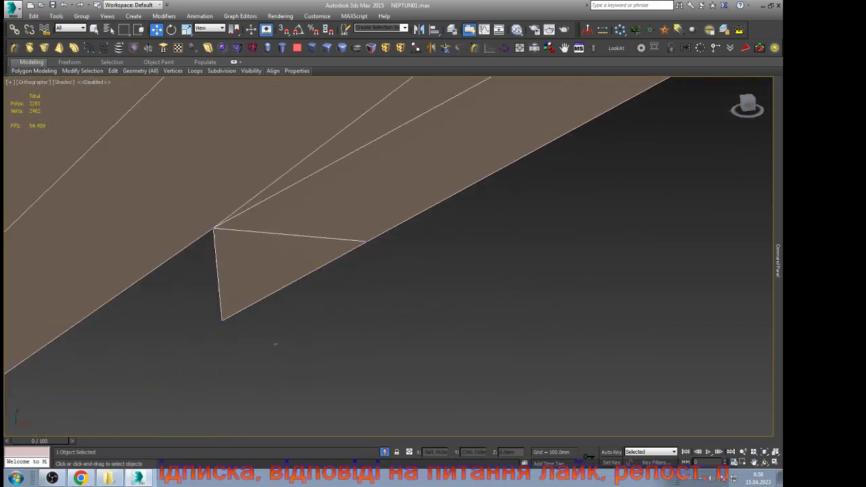
drag(274, 343, 205, 298)
key(Delete)
mouse_move(394, 281)
mouse_down()
mouse_move(323, 234)
mouse_move(393, 281)
mouse_up()
key(BackSpace)
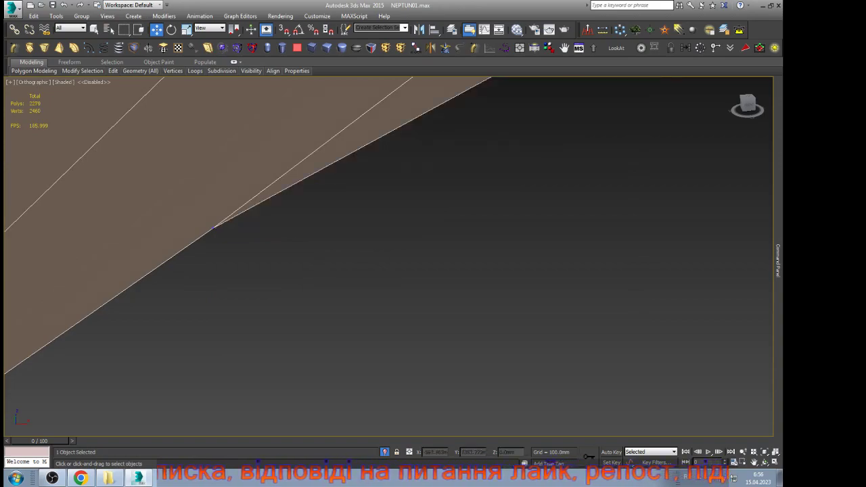
Step: Delete the outer vertices of the triangular spike hanging below the border and of the next spike near the groove corner
scroll(440, 240, down, 4)
scroll(444, 238, up, 6)
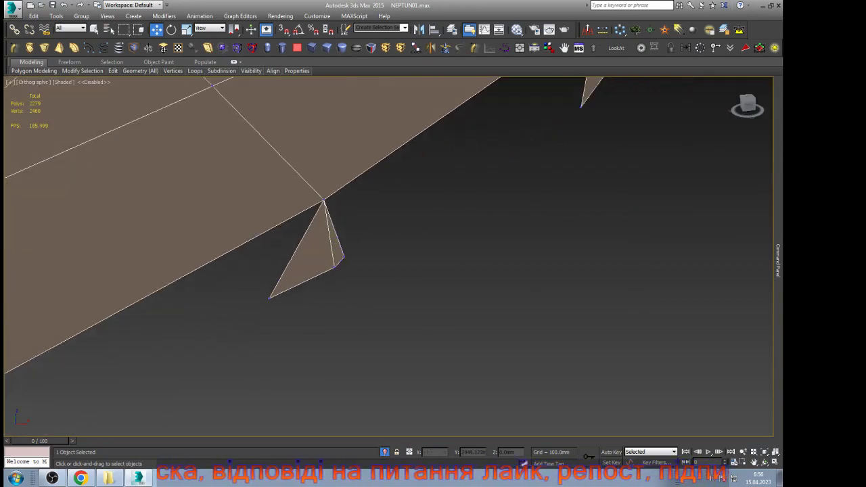
drag(376, 320, 376, 320)
key(Delete)
scroll(619, 95, down, 2)
middle_drag(619, 95, 338, 304)
scroll(344, 300, up, 2)
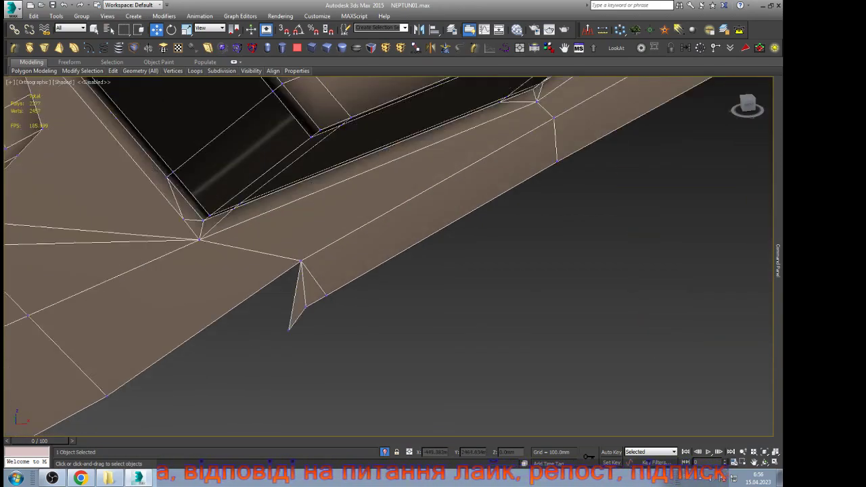
drag(258, 351, 257, 352)
key(Delete)
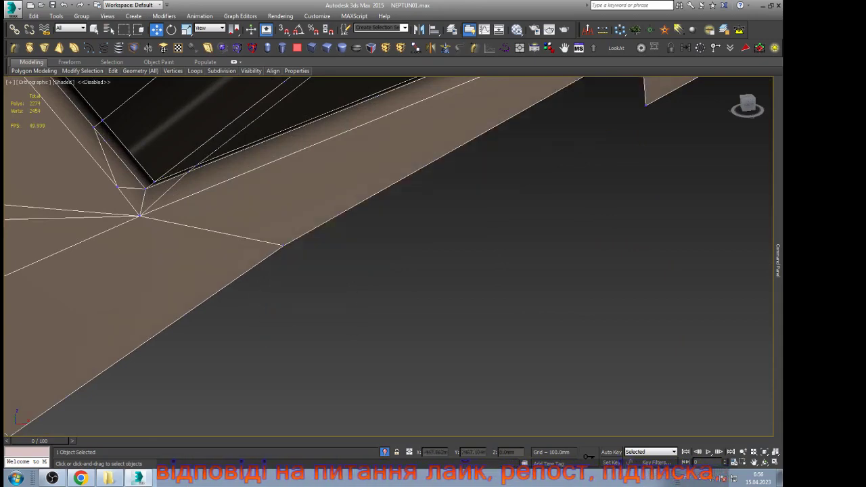
Step: Delete the protruding vertex below the border farther along the groove, beside the small fan of triangles
scroll(294, 356, down, 3)
middle_drag(467, 210, 339, 274)
scroll(339, 274, up, 3)
drag(284, 343, 285, 343)
key(Delete)
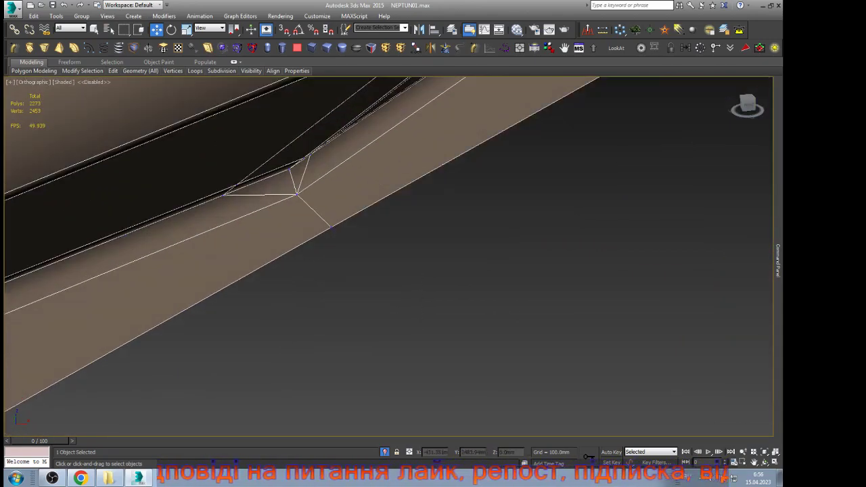
Step: Delete the outer border edges of the flap hanging below the thin strip and of the overhanging strip adjoining it
scroll(270, 376, down, 4)
scroll(408, 300, up, 3)
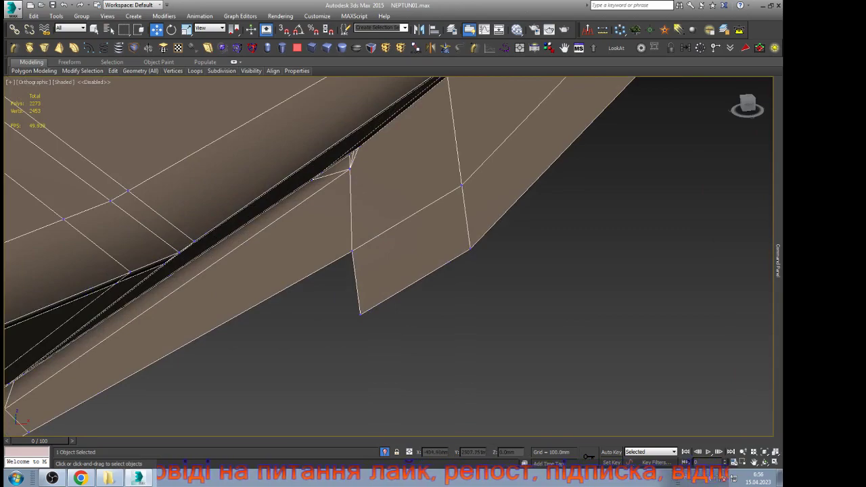
key(2)
double_click(415, 283)
scroll(282, 309, down, 4)
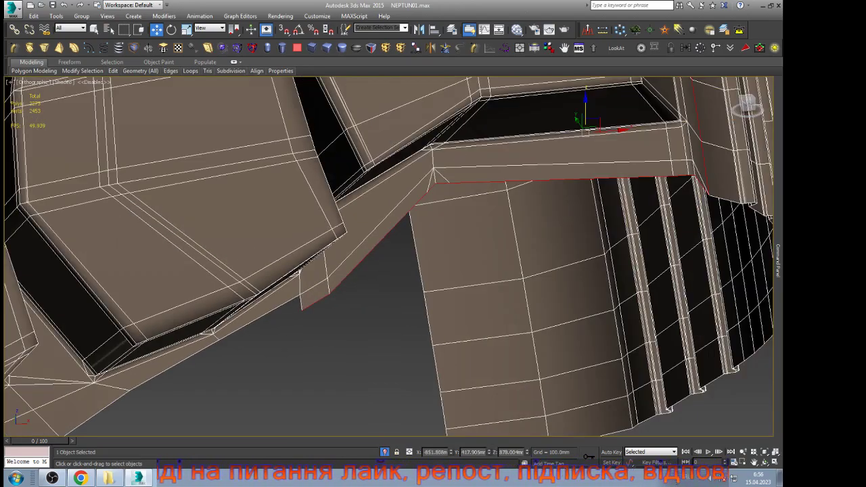
scroll(418, 267, down, 4)
scroll(565, 210, up, 6)
scroll(497, 200, down, 4)
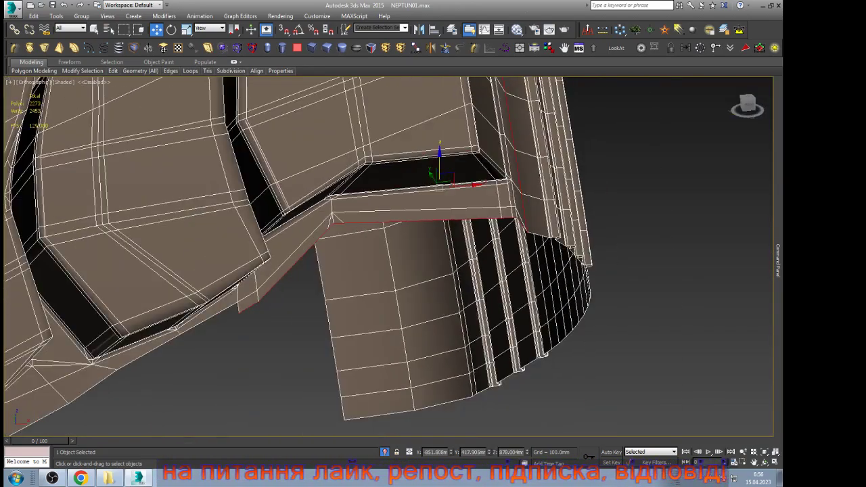
scroll(281, 284, up, 5)
click(204, 317)
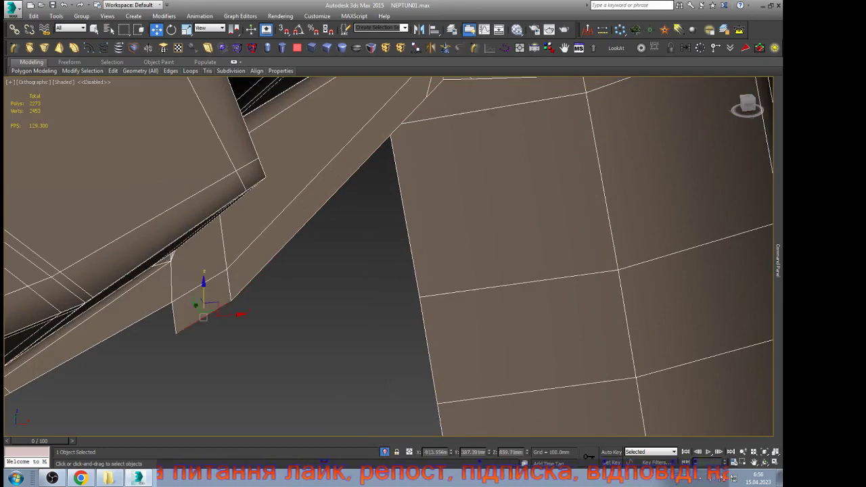
key(Delete)
click(261, 270)
key(Delete)
Step: Delete the outer edges of the two sliver triangles at the corner where the border strip bends
scroll(250, 298, down, 2)
scroll(408, 139, up, 5)
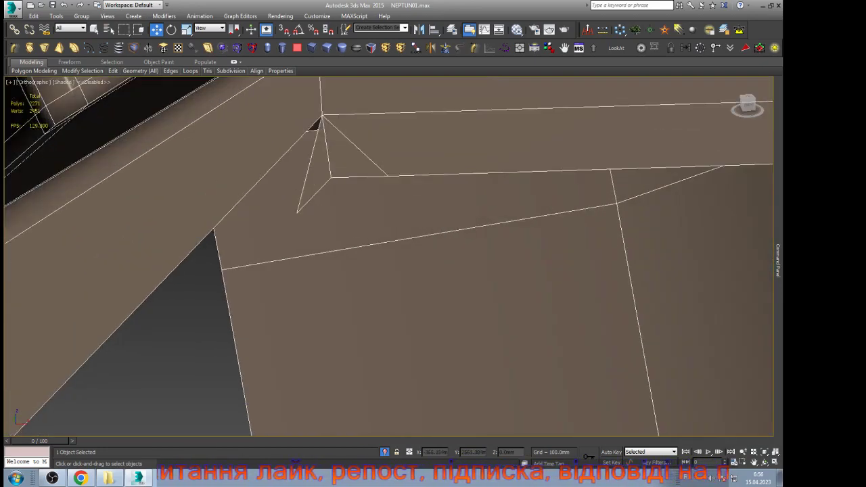
click(360, 177)
key(Delete)
click(314, 195)
key(Delete)
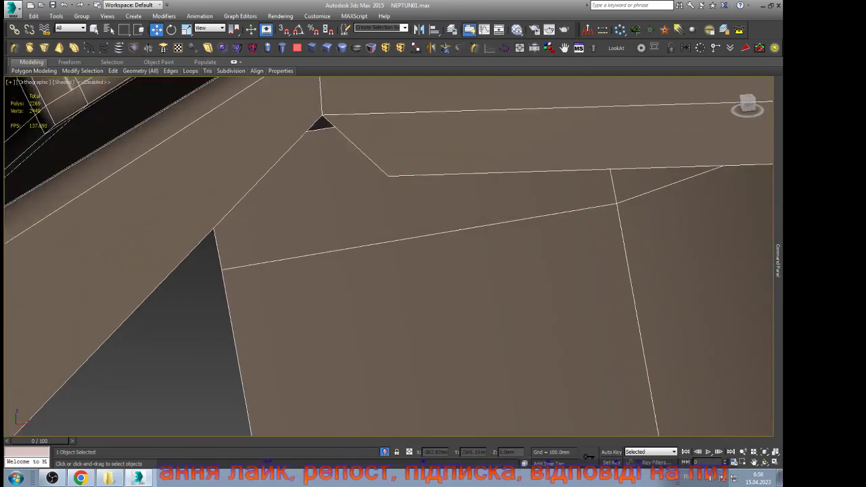
Step: Delete the long outer border edge of the narrow face below the black groove
click(433, 174)
scroll(269, 279, down, 5)
scroll(261, 250, down, 2)
key(Delete)
scroll(401, 243, up, 6)
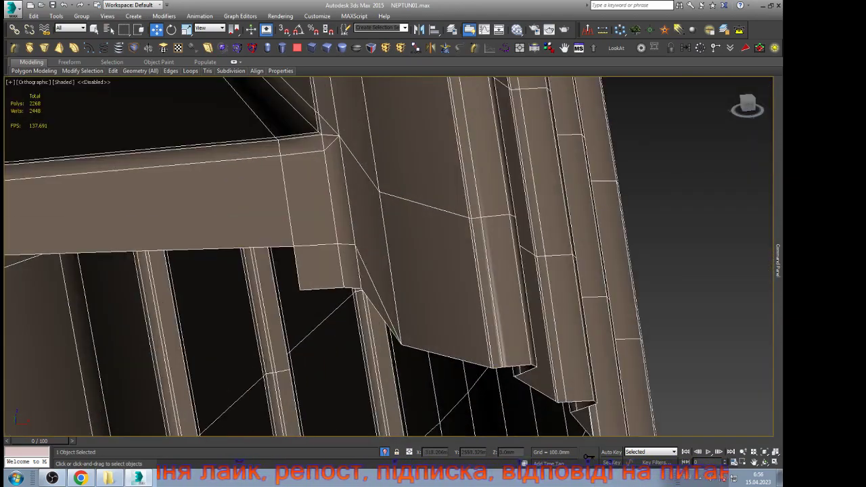
Step: Delete the small flap faces protruding below the border corner, up to the triangle beside the sidewall
click(382, 316)
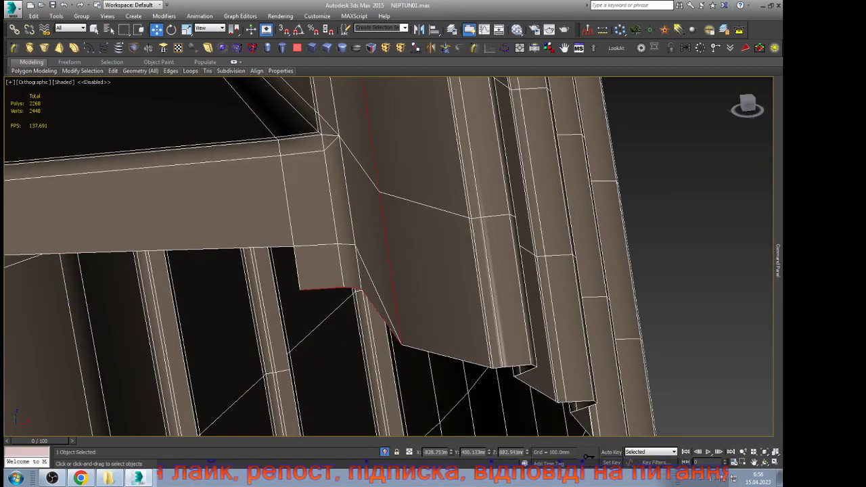
click(356, 298)
scroll(356, 298, up, 3)
click(308, 285)
key(Delete)
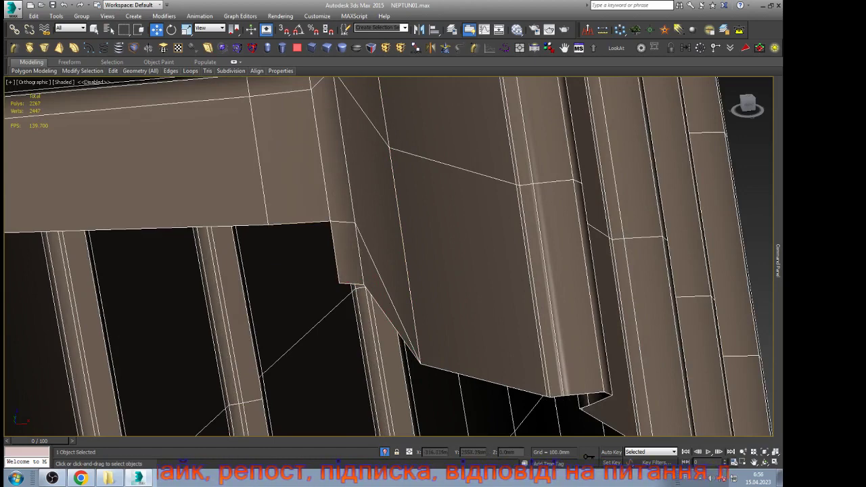
click(352, 284)
key(Delete)
click(395, 328)
key(Delete)
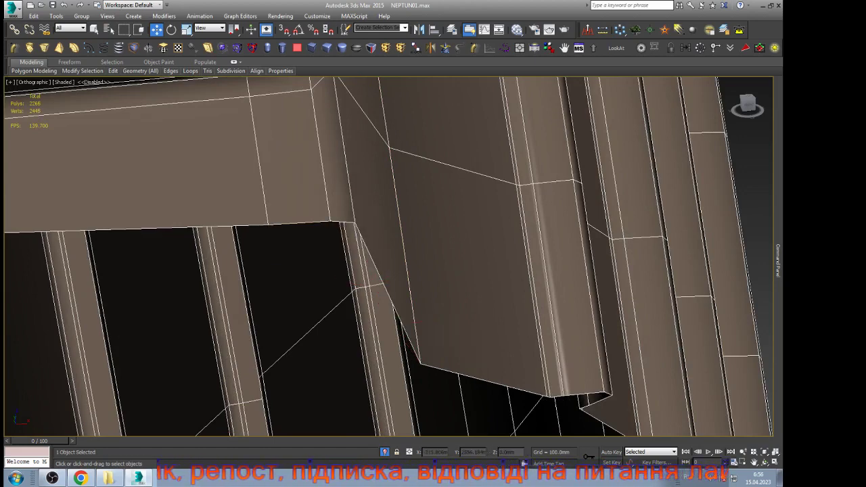
Step: Examine the whole tread segment from the other side for excess geometry along its opposite border
scroll(418, 265, down, 5)
scroll(418, 262, down, 3)
mouse_move(779, 261)
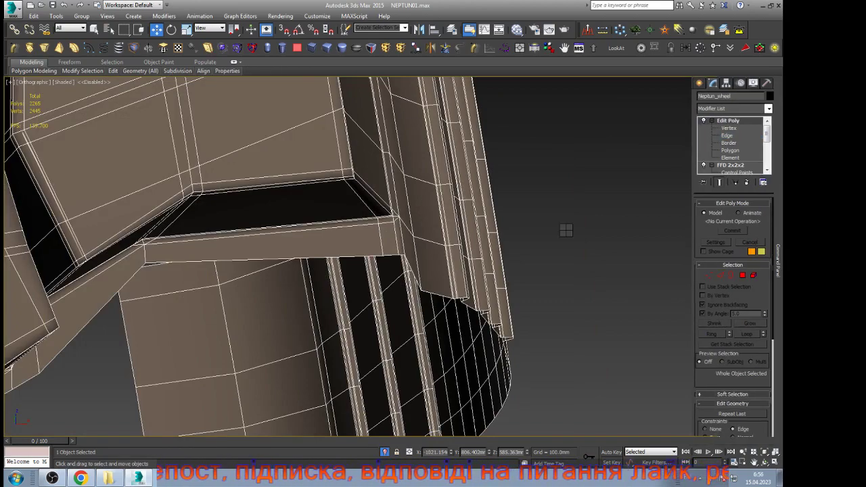
click(764, 462)
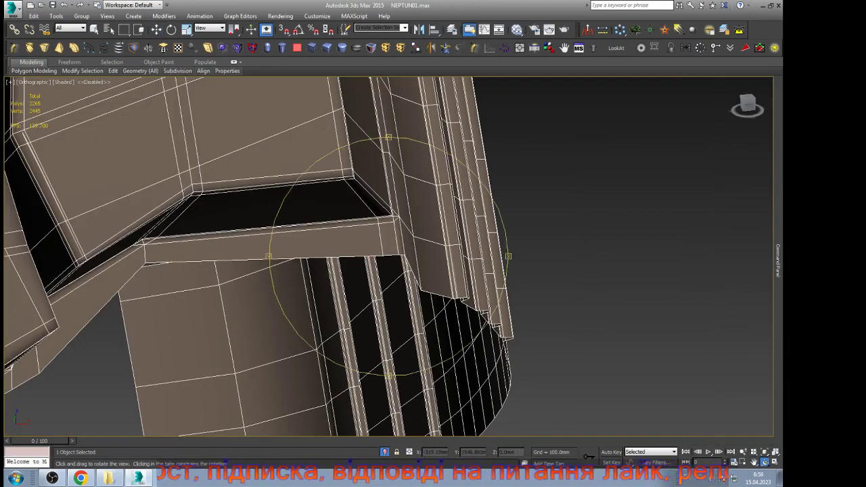
scroll(388, 257, down, 5)
drag(419, 271, 345, 250)
scroll(375, 308, down, 4)
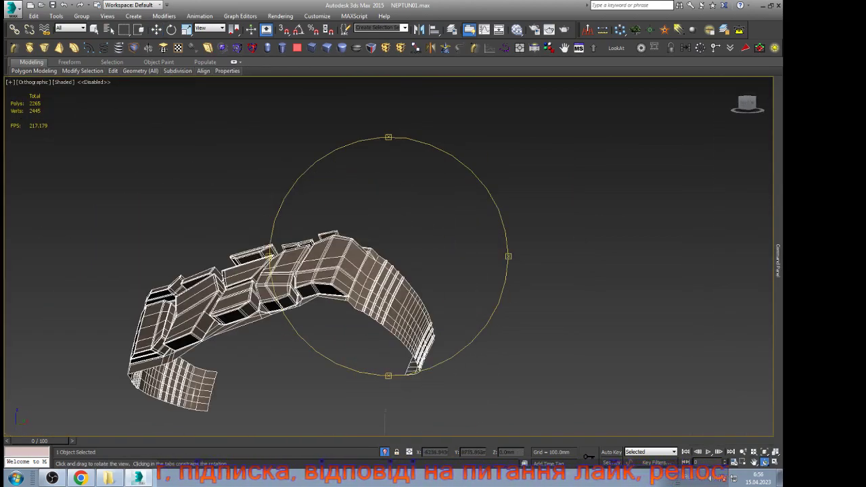
drag(375, 308, 494, 301)
scroll(227, 278, up, 7)
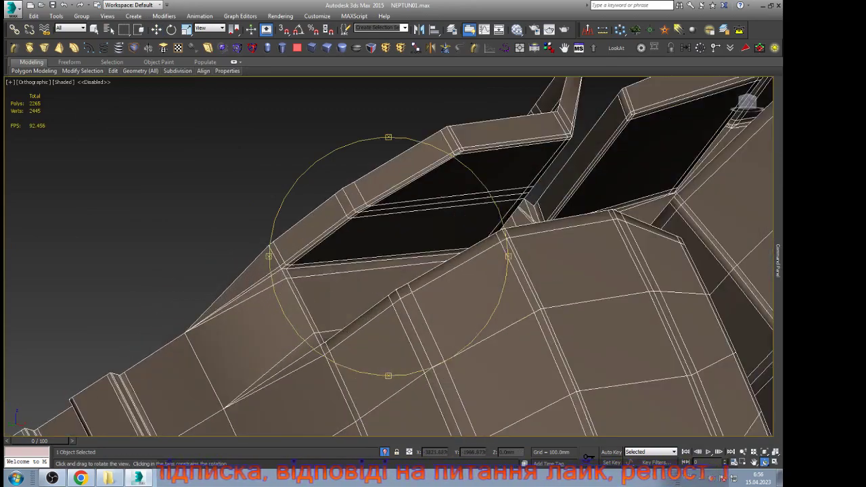
Step: Delete the edge ring across the outer side wall of the overhanging tread block on the opposite border
key(w)
scroll(291, 267, up, 3)
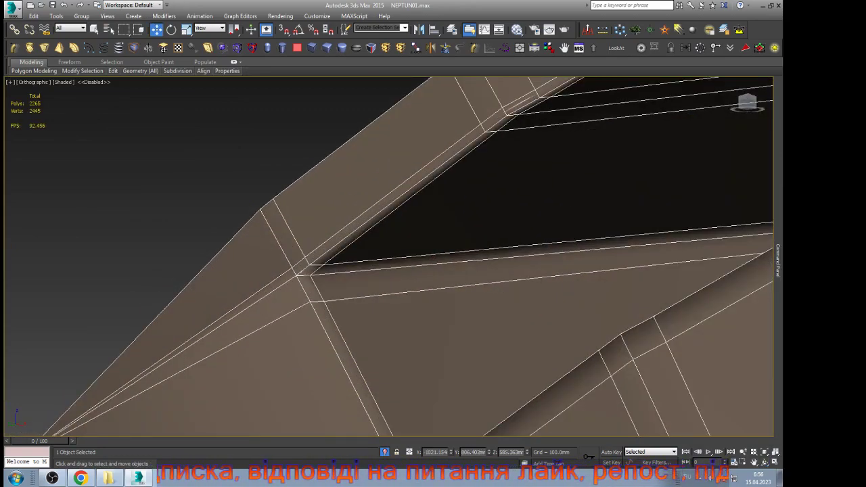
key(2)
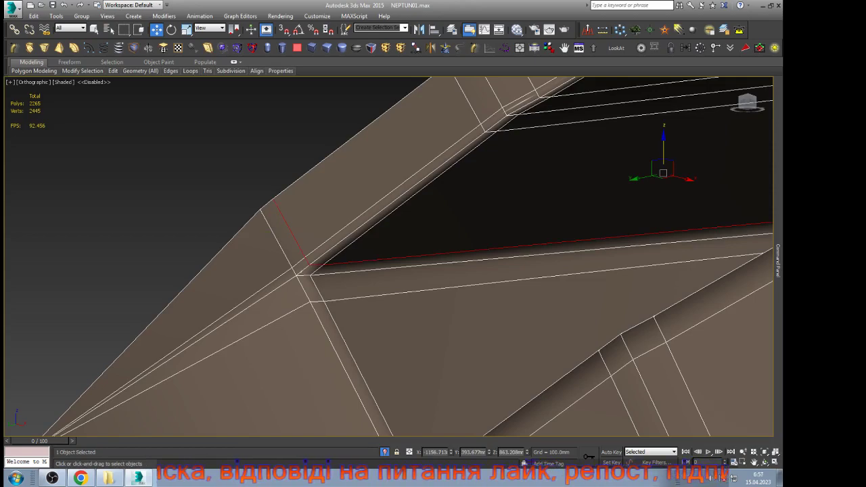
key(Delete)
Step: Delete the leftover triangle and sliver on the border ridge, plus the detached piece of tread block above it
click(246, 226)
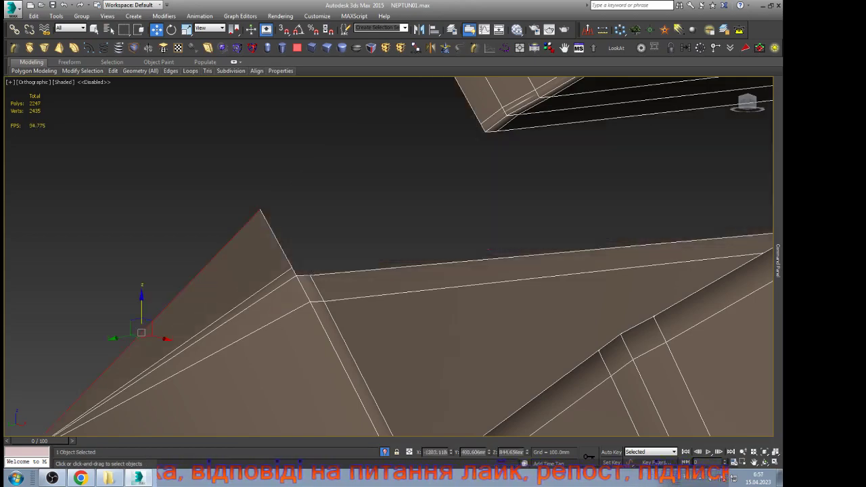
key(Delete)
scroll(249, 223, down, 3)
scroll(258, 239, up, 5)
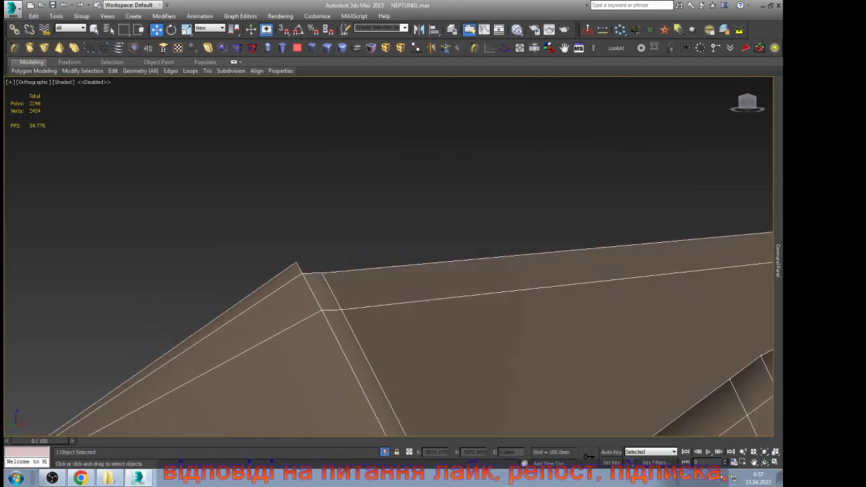
click(285, 271)
scroll(285, 272, down, 5)
key(Delete)
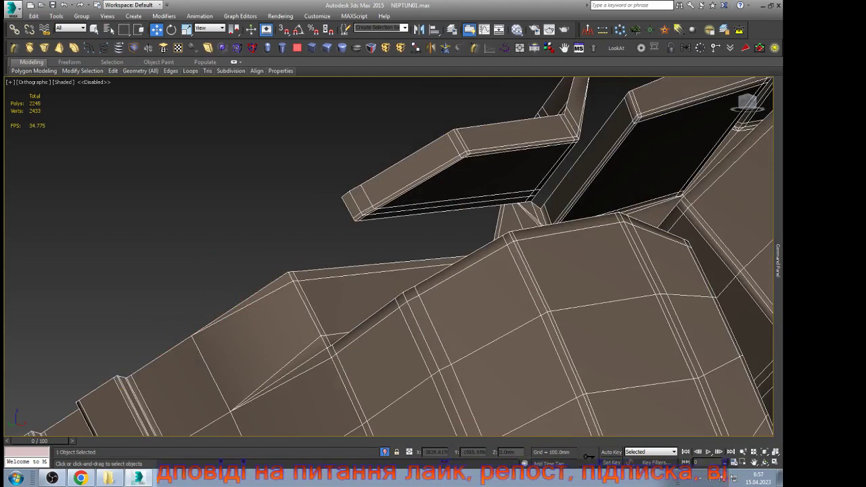
key(5)
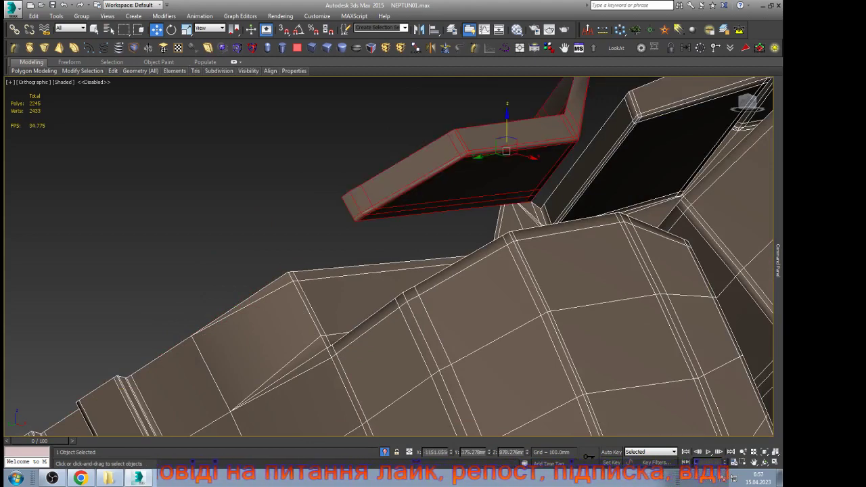
key(Delete)
Step: Select the vertices at the tip of the exposed spur and examine the segment's border around it
scroll(474, 257, up, 4)
key(1)
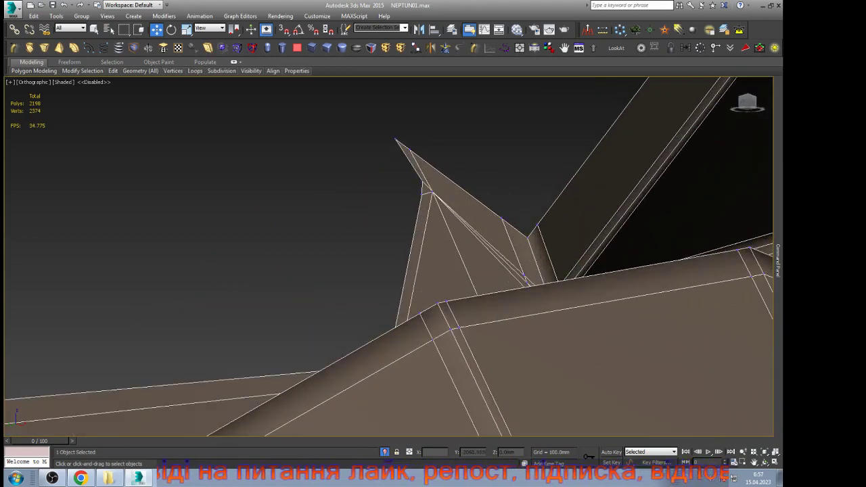
drag(381, 124, 452, 214)
click(764, 462)
drag(446, 270, 446, 304)
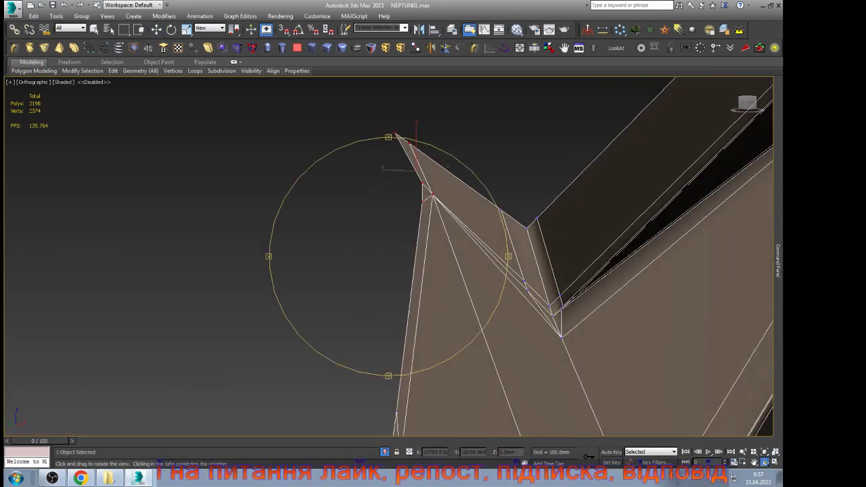
scroll(389, 256, down, 7)
drag(388, 256, 389, 284)
scroll(388, 256, up, 3)
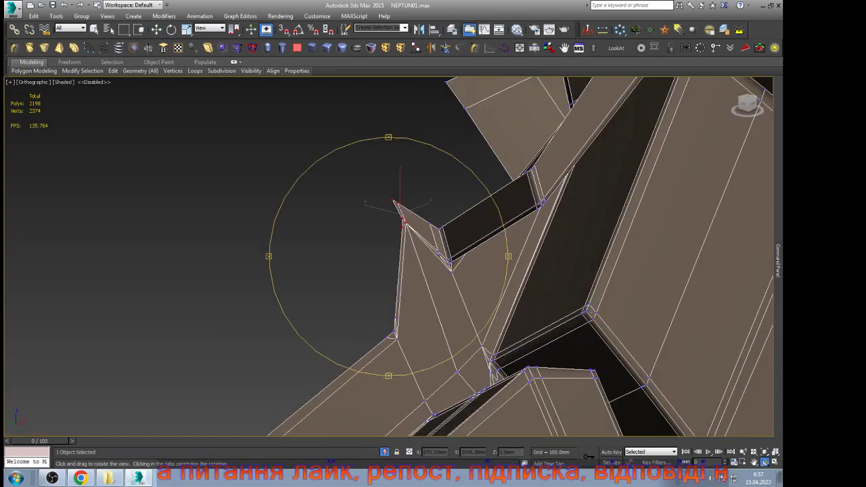
key(w)
scroll(407, 271, down, 6)
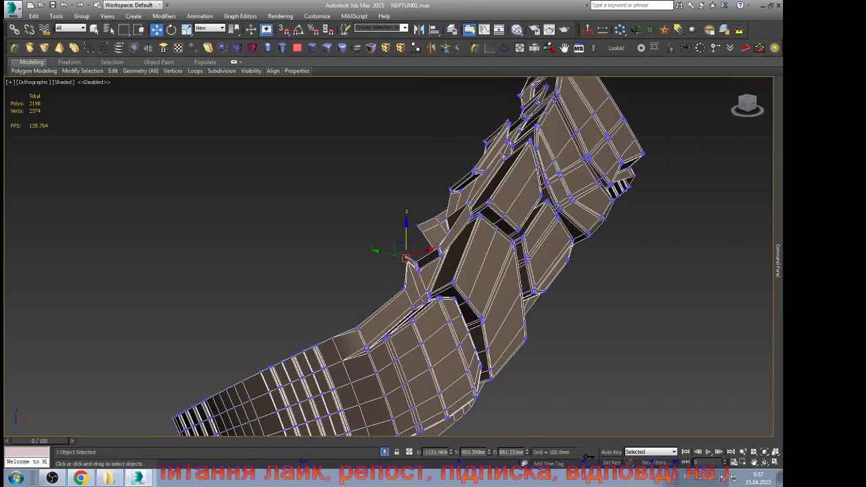
scroll(406, 260, down, 2)
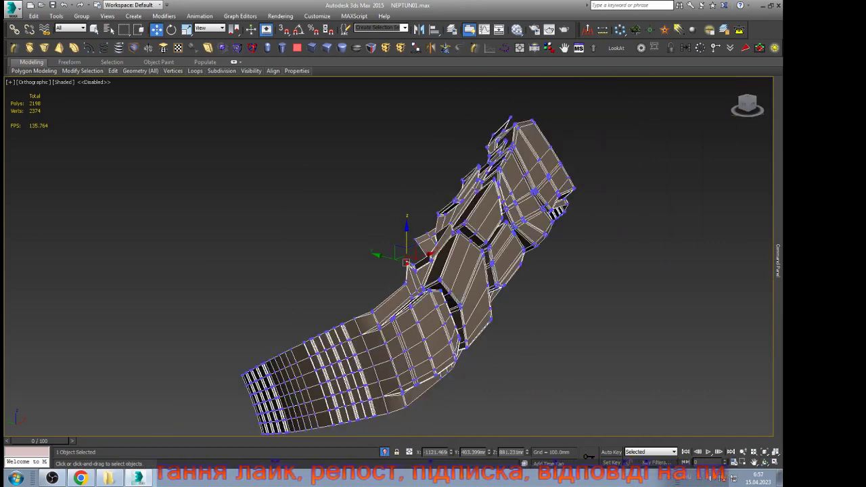
Step: Delete the full edge ring of faces along the outer border, from the ribbed sidewall past the groove
scroll(414, 272, up, 5)
key(2)
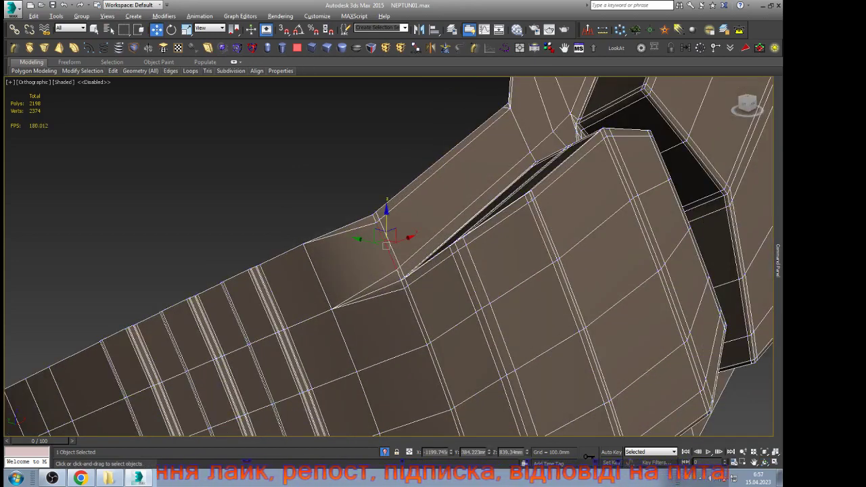
key(alt+r)
key(Delete)
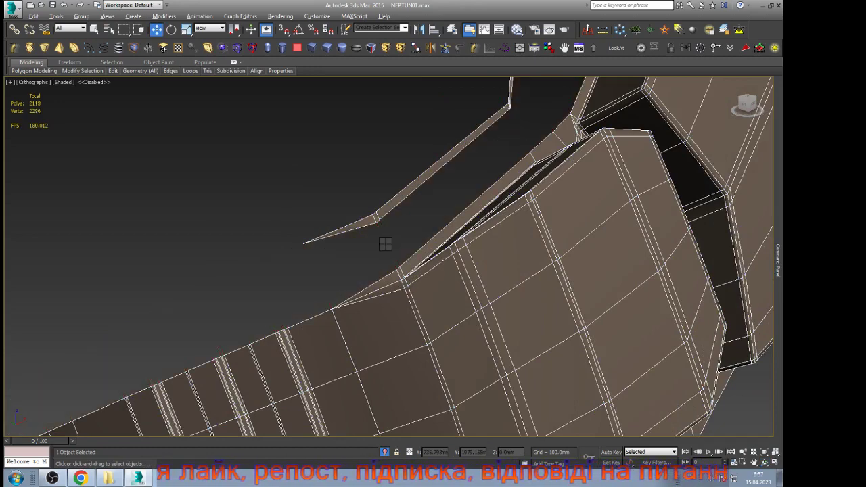
Step: Select the mesh elements and examine where the leftover thin border strip still connects to the segment
key(5)
key(ctrl+a)
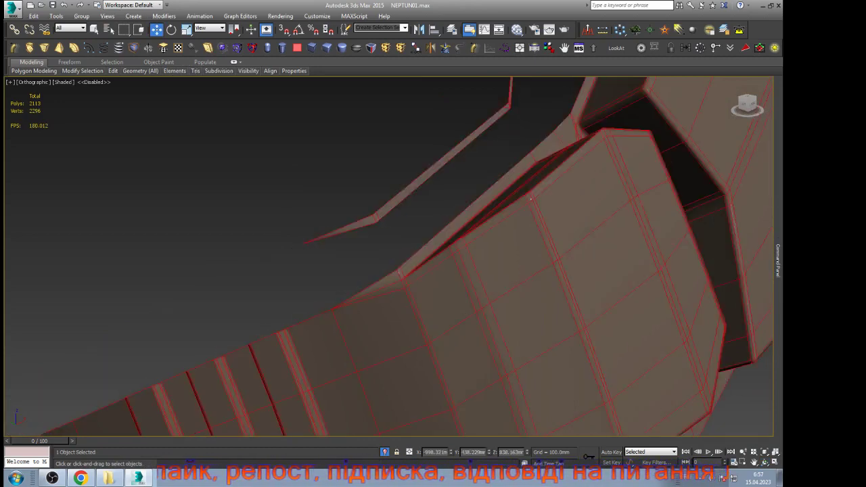
scroll(359, 267, down, 5)
scroll(443, 174, up, 3)
scroll(429, 189, down, 3)
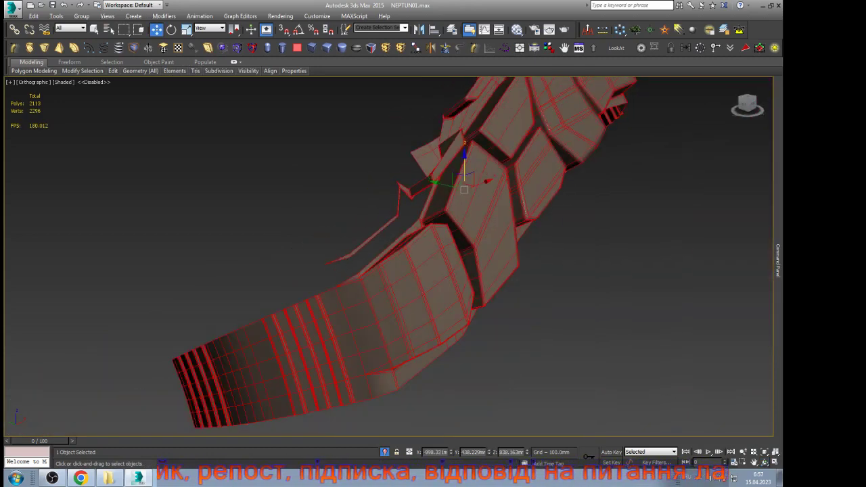
key(ctrl+r)
drag(467, 203, 400, 181)
scroll(400, 182, up, 5)
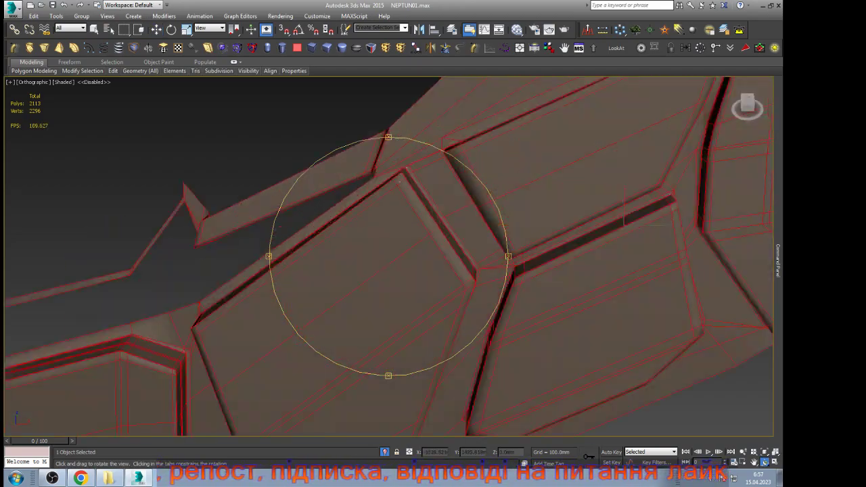
Step: Delete the short connecting edge and the adjoining long border edge between the leftover strip and the tread segment
key(w)
scroll(381, 176, up, 8)
key(2)
click(358, 181)
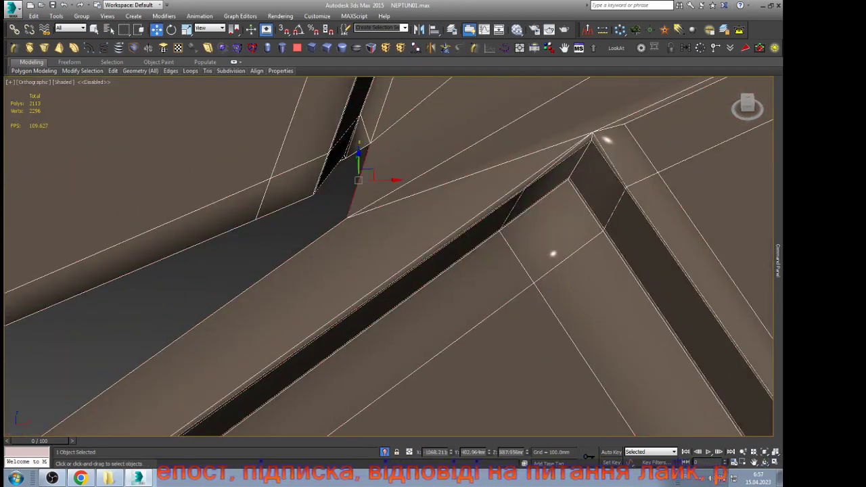
key(Delete)
scroll(308, 240, down, 9)
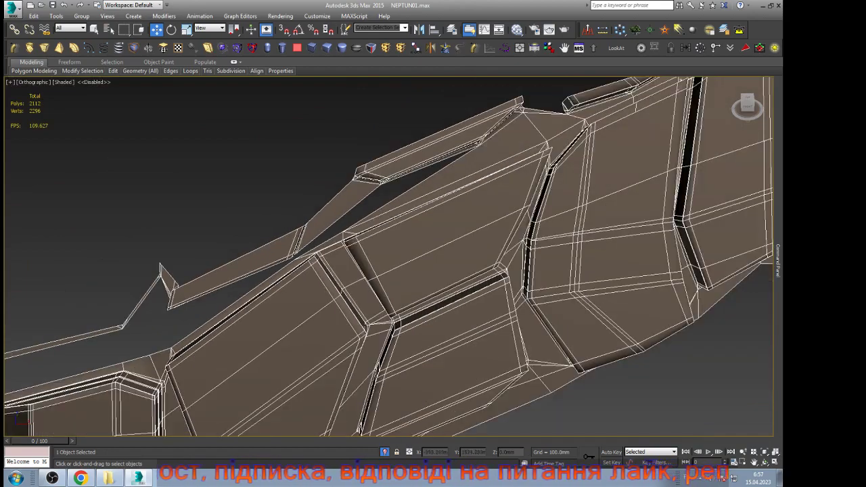
scroll(483, 204, up, 4)
click(314, 209)
scroll(313, 227, down, 4)
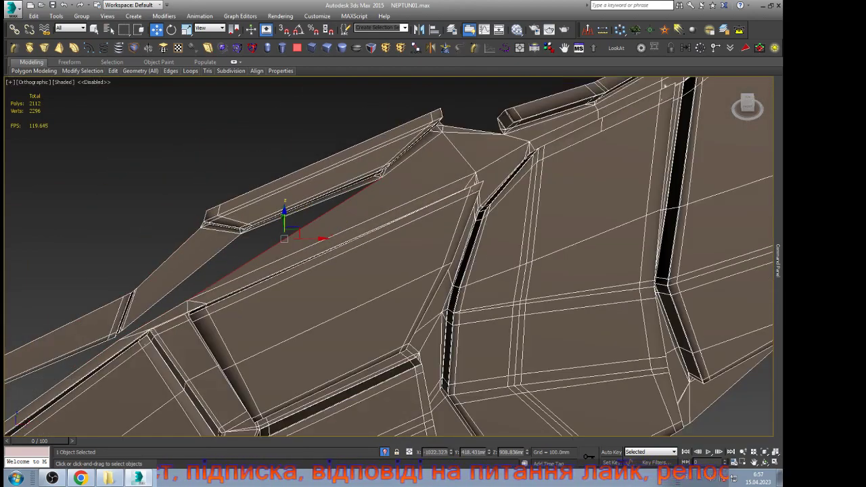
scroll(487, 144, up, 4)
key(Delete)
Step: Delete the next two border edges further along, near the spur tip and below the end of the raised strip
click(439, 158)
scroll(379, 226, down, 3)
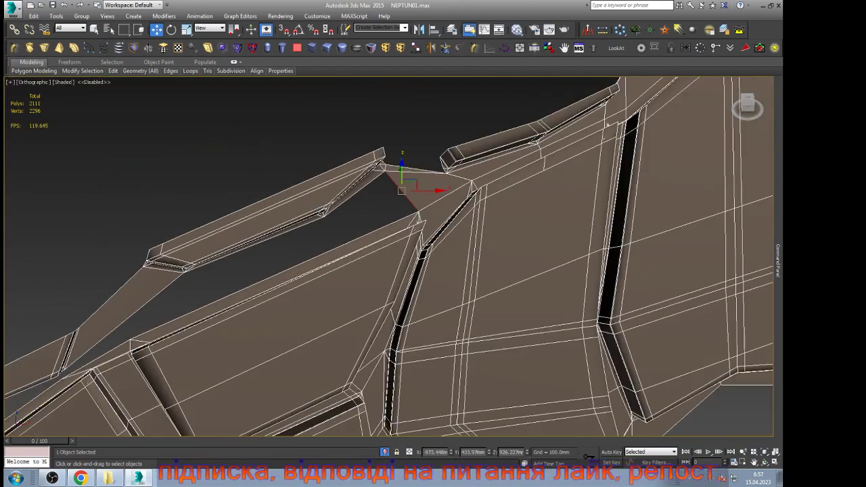
scroll(458, 188, up, 4)
key(Delete)
click(463, 168)
scroll(291, 253, down, 4)
scroll(437, 191, up, 4)
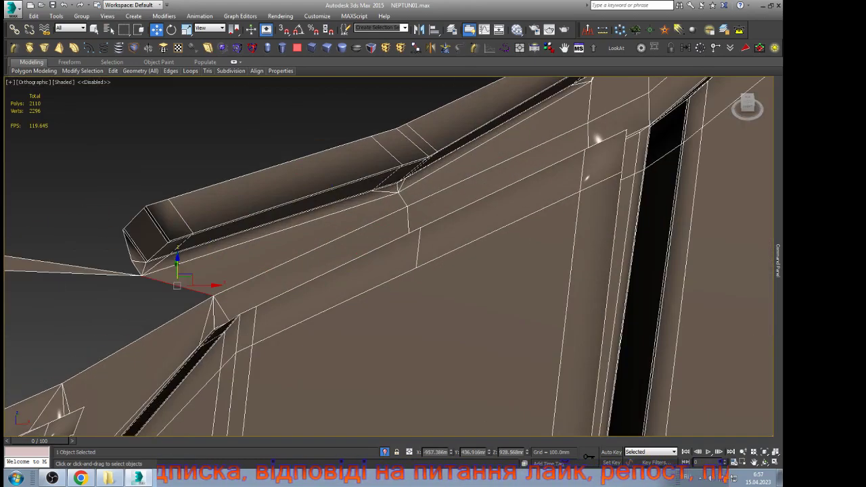
key(Delete)
Step: Select the next connecting border edge, extend it to its edge ring across the ribbed sidewall, and delete the ring
click(404, 197)
scroll(326, 278, down, 4)
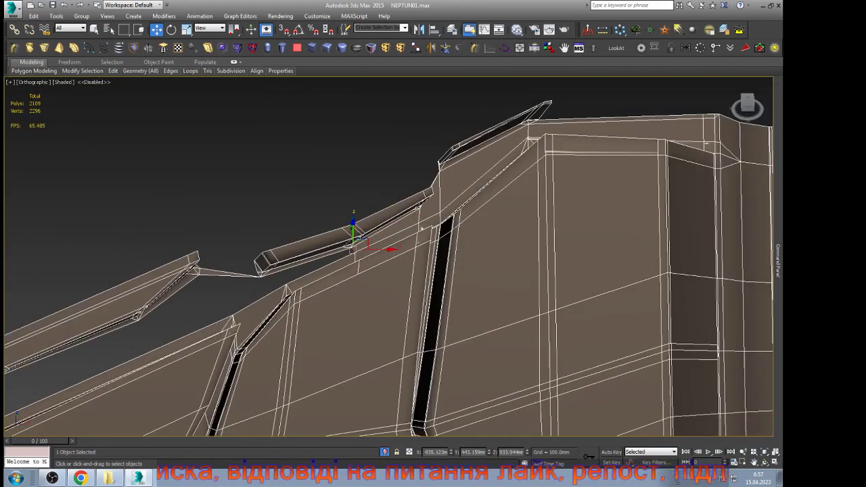
key(alt+r)
alt+middle_drag(353, 238, 379, 352)
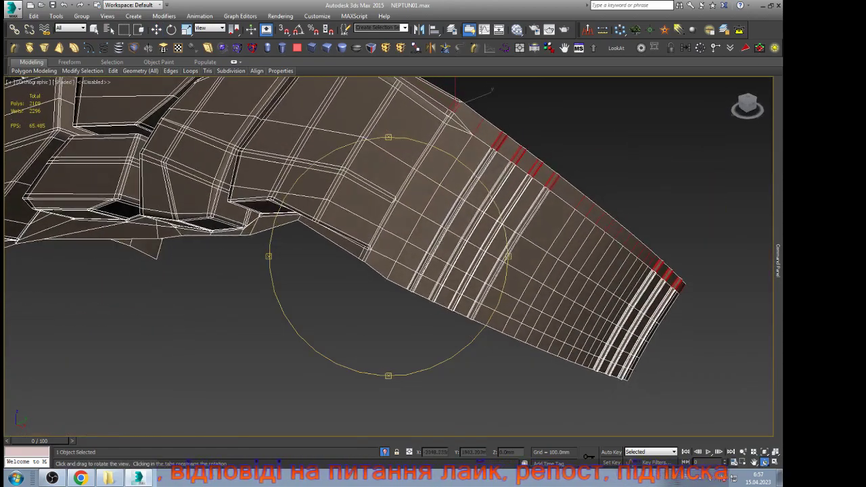
scroll(370, 200, down, 3)
key(w)
scroll(371, 200, up, 8)
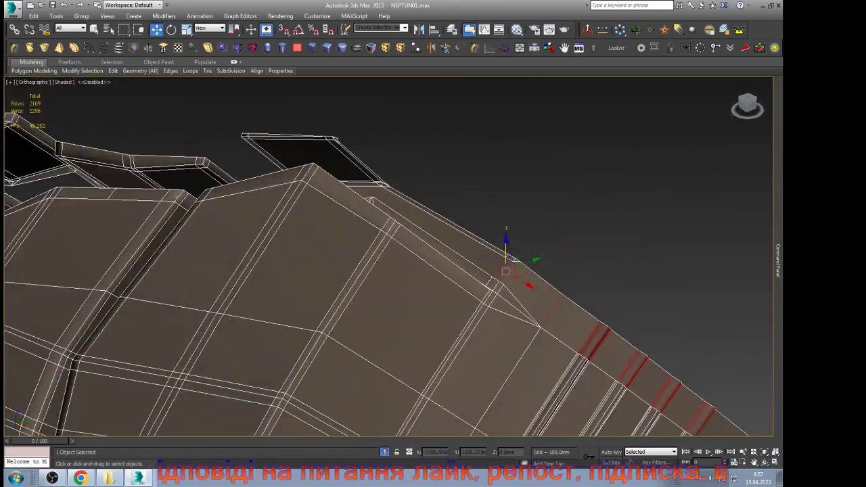
key(Delete)
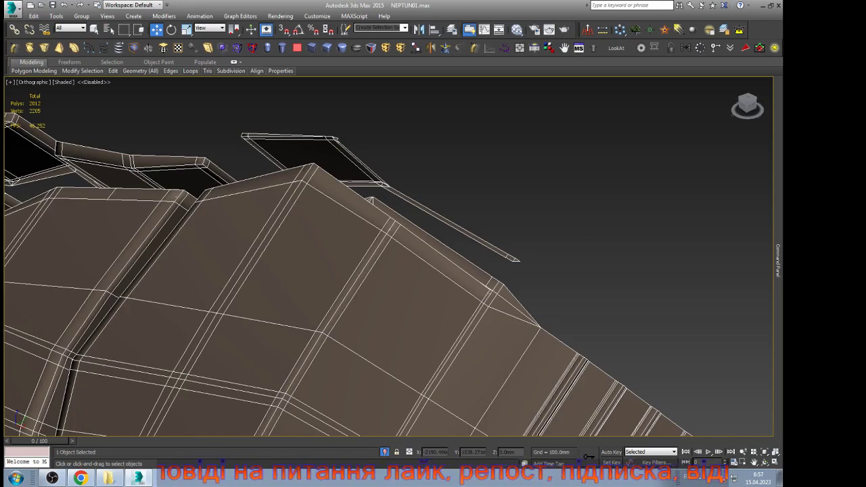
Step: Delete the detached mesh elements left above the tread segment's upper border, one after another
key(5)
click(320, 157)
key(Delete)
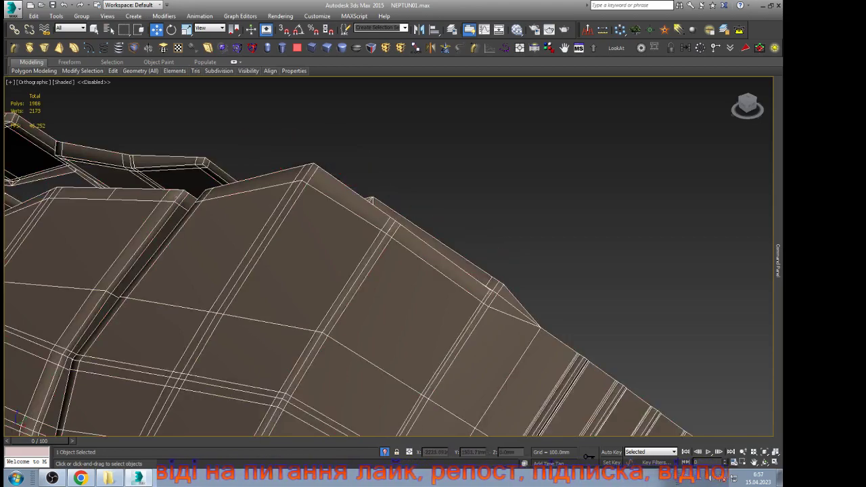
click(195, 175)
scroll(428, 177, down, 3)
scroll(253, 180, up, 3)
key(Delete)
click(145, 169)
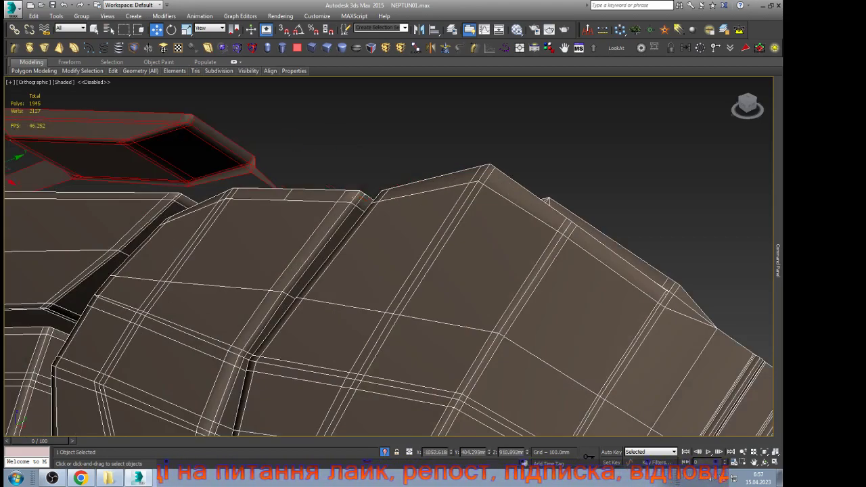
scroll(496, 176, down, 4)
scroll(87, 157, up, 5)
key(Delete)
scroll(277, 164, down, 5)
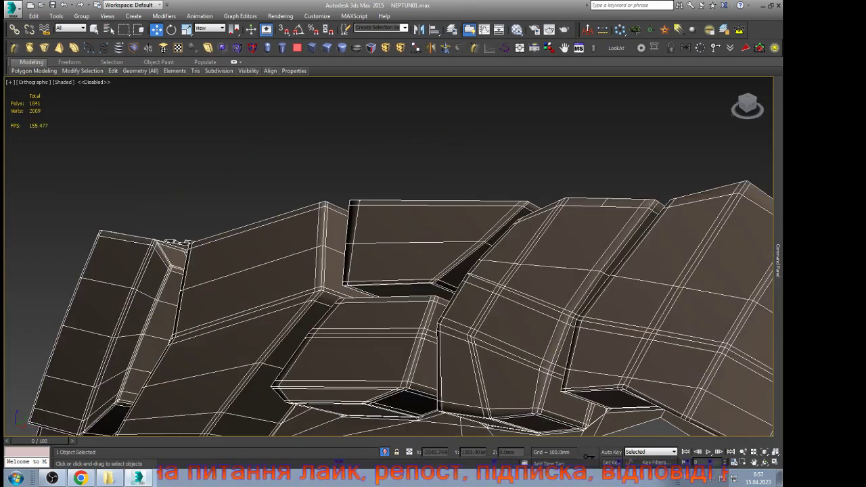
Step: Set up an instance array of the segment in the Left view with a 360-degree total rotation about Z, and preview it
mouse_move(777, 261)
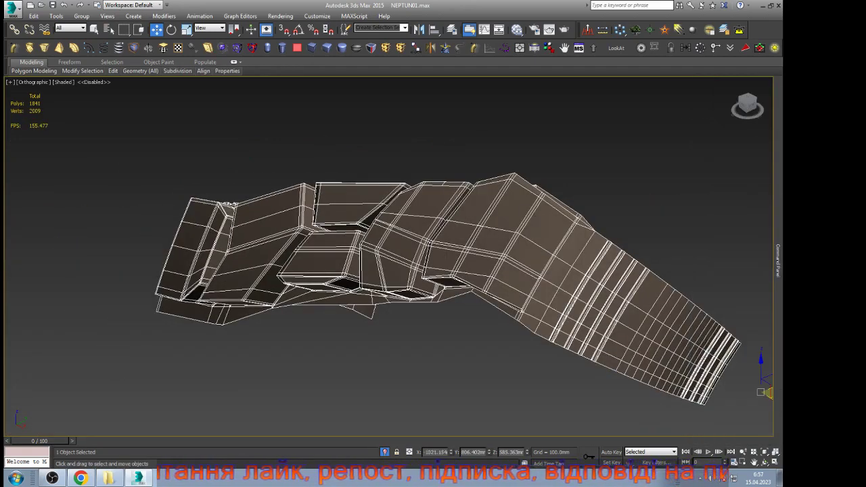
key(l)
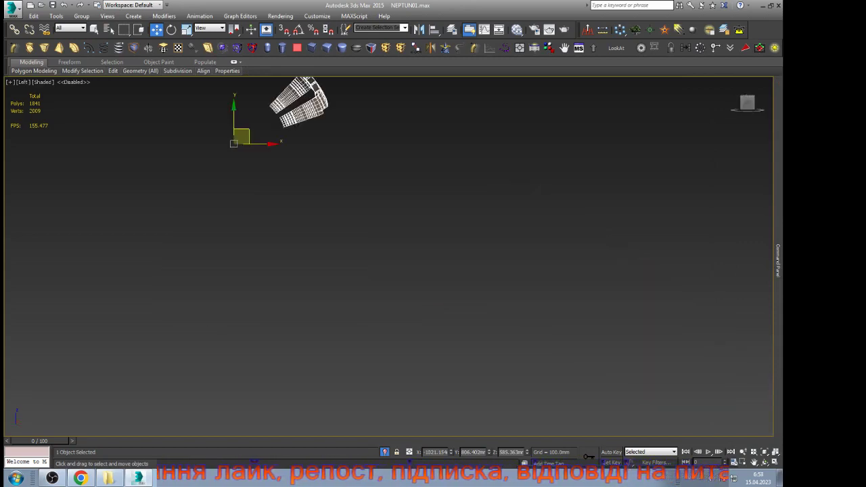
key(z)
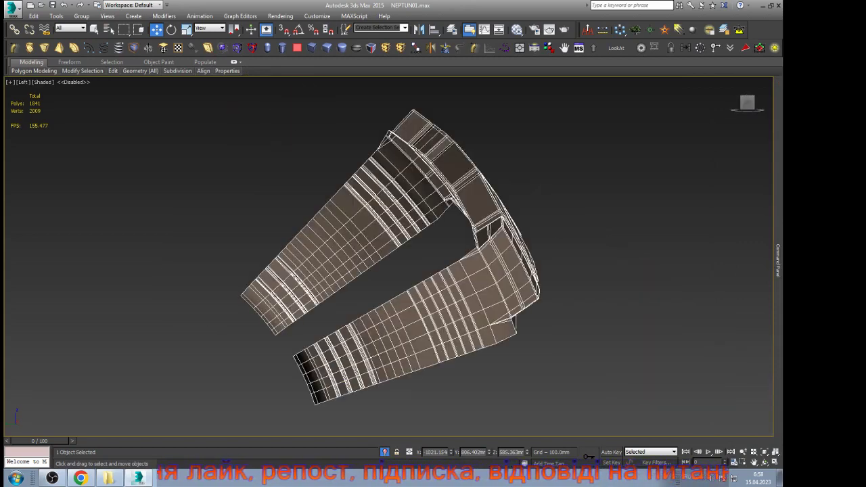
scroll(548, 231, down, 3)
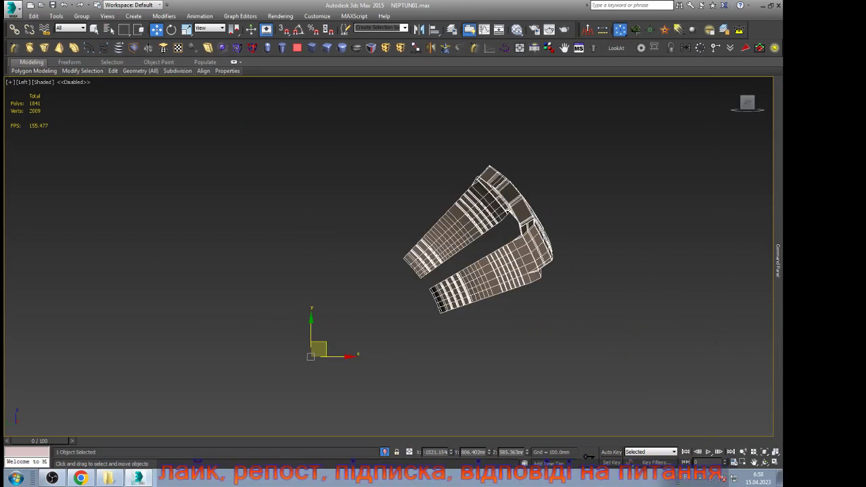
click(620, 30)
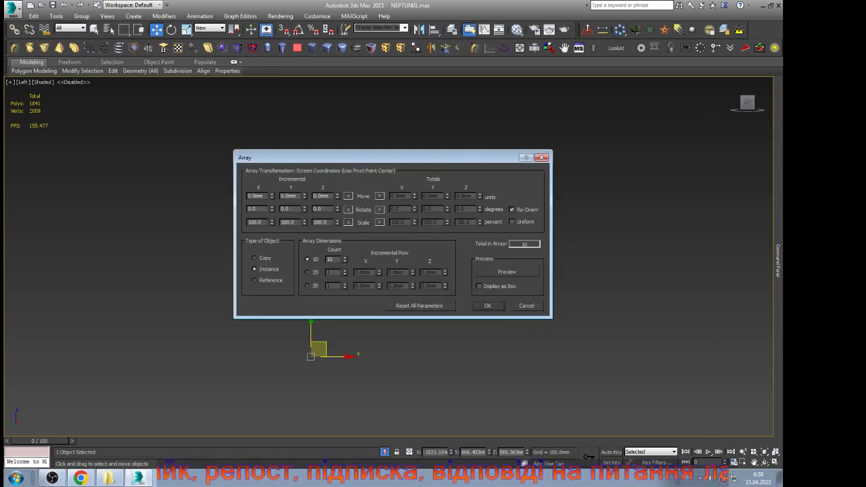
click(379, 210)
double_click(461, 209)
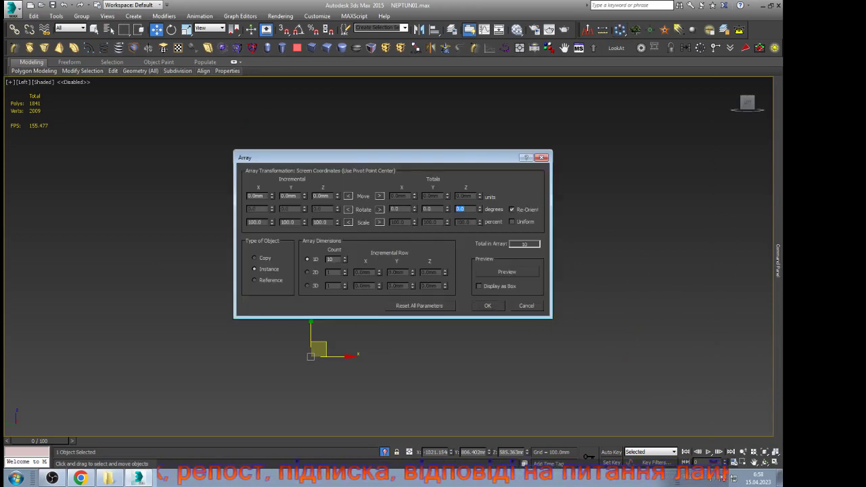
text(360)
key(Return)
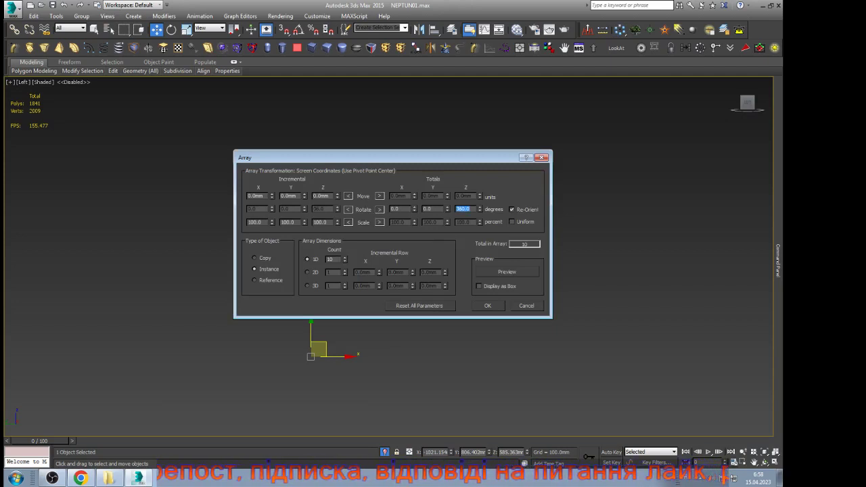
click(507, 272)
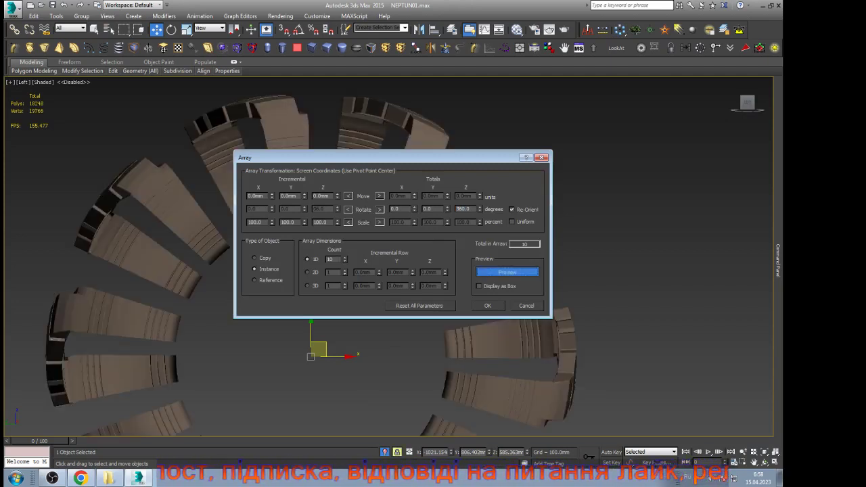
Step: Raise the array count to 32 so the segments close into a full tire, and create the array
drag(338, 157, 252, 290)
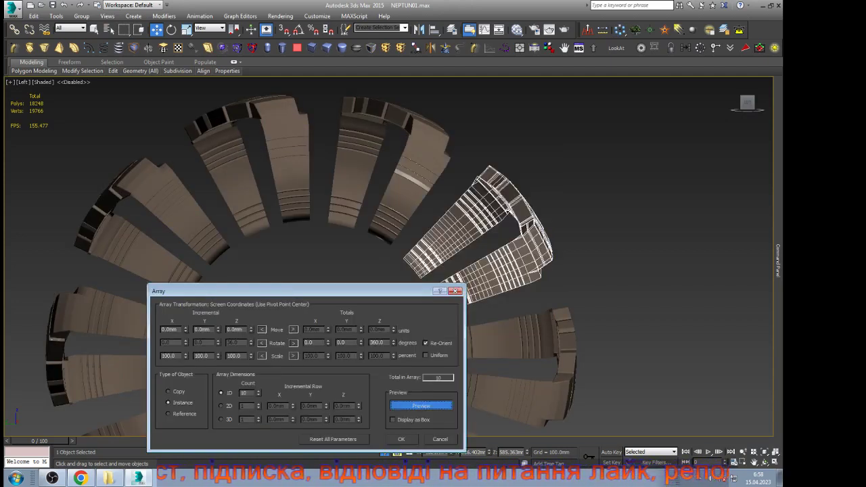
click(259, 391)
click(258, 391)
click(259, 391)
click(259, 391)
click(259, 391)
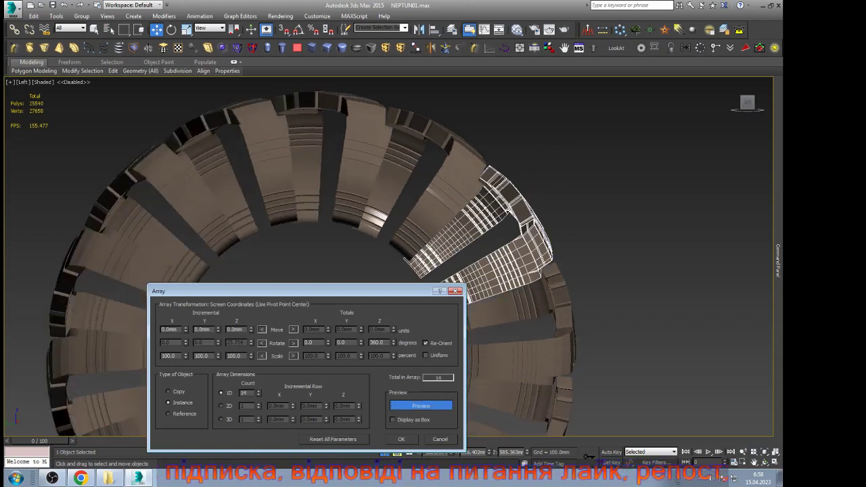
click(258, 391)
drag(258, 383, 257, 357)
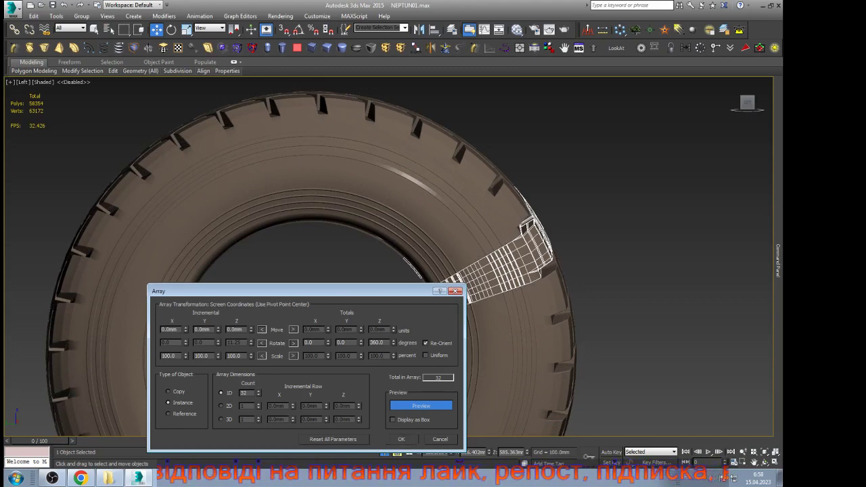
click(401, 439)
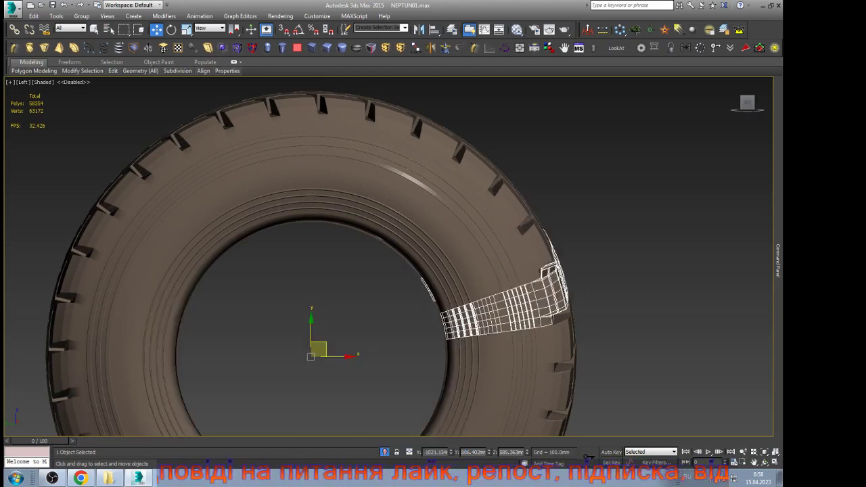
Step: Show the tire from the front and select the whole mesh element of one tread segment beside the outer groove
key(f)
key(z)
click(666, 322)
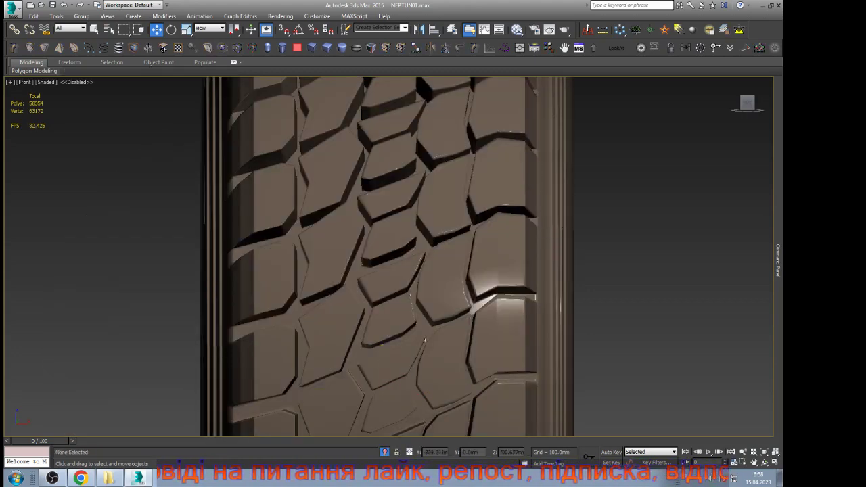
click(497, 287)
scroll(497, 289, up, 10)
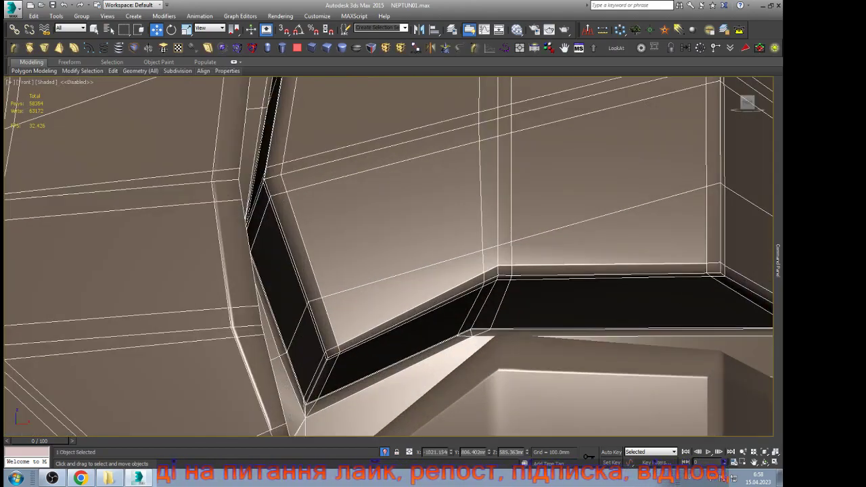
key(5)
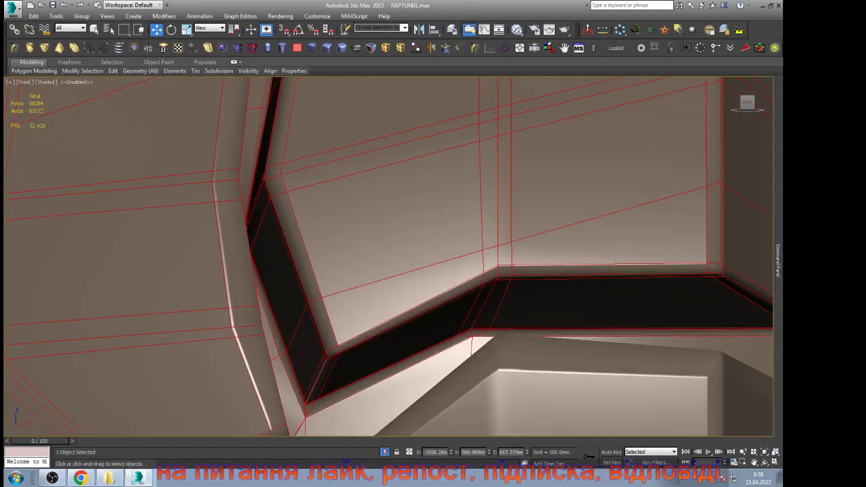
Step: Try replacing smoothing group 30 with group 6 on the selected segment element, and leave element editing
scroll(730, 318, down, 10)
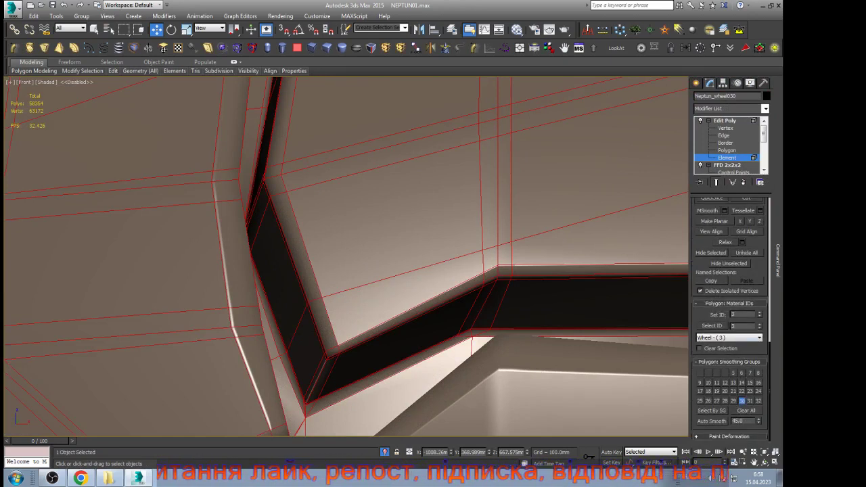
click(742, 401)
click(742, 373)
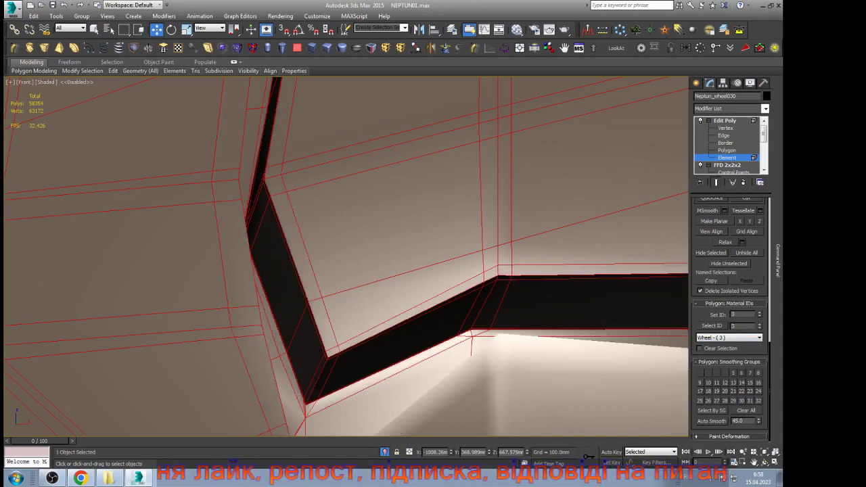
click(724, 120)
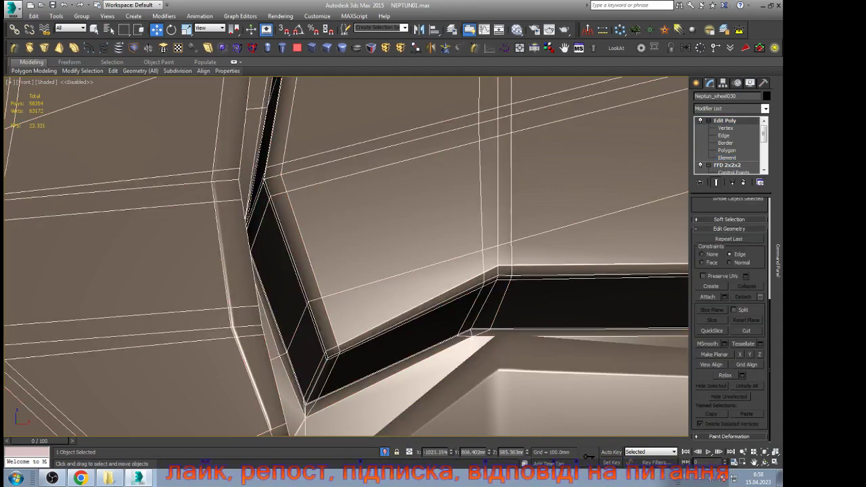
Step: Select all vertices of the tread segment and weld the ones lying within a small threshold
scroll(572, 249, up, 4)
scroll(503, 268, up, 2)
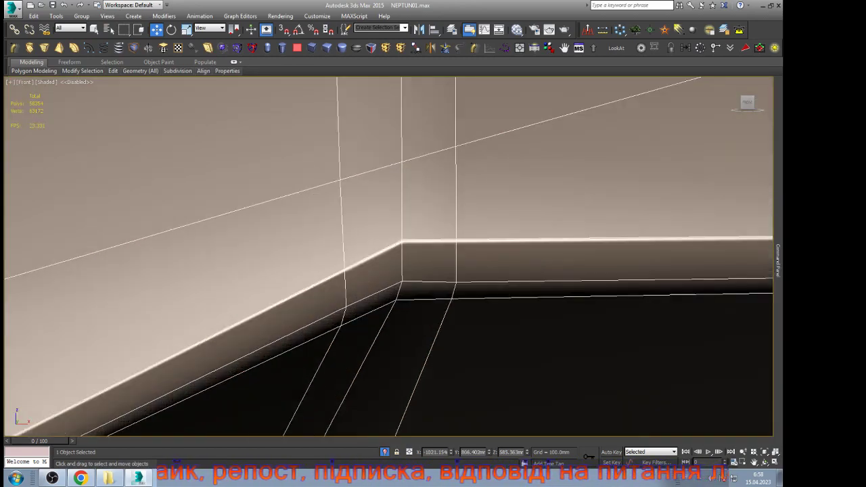
key(1)
click(456, 239)
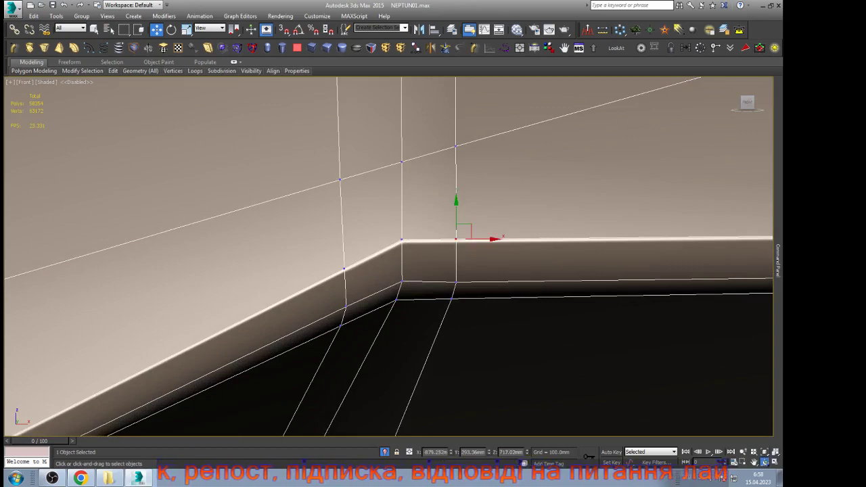
alt+middle_drag(456, 257, 507, 276)
scroll(389, 256, down, 3)
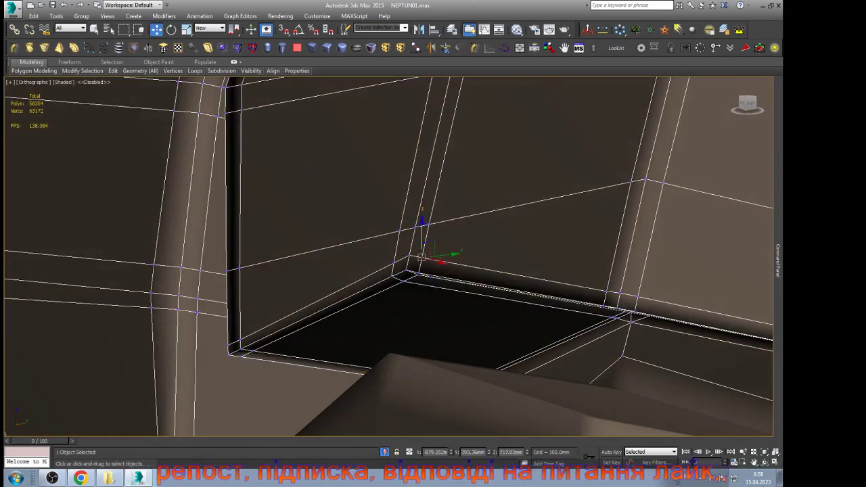
key(ctrl+a)
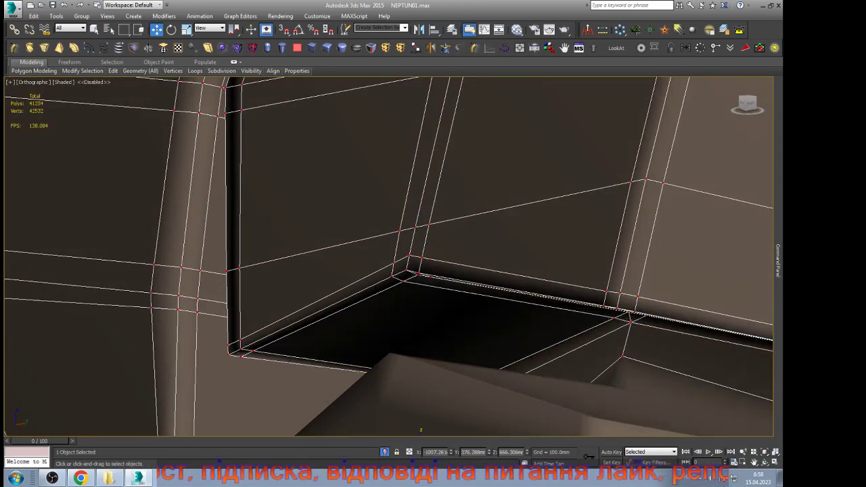
key(Return)
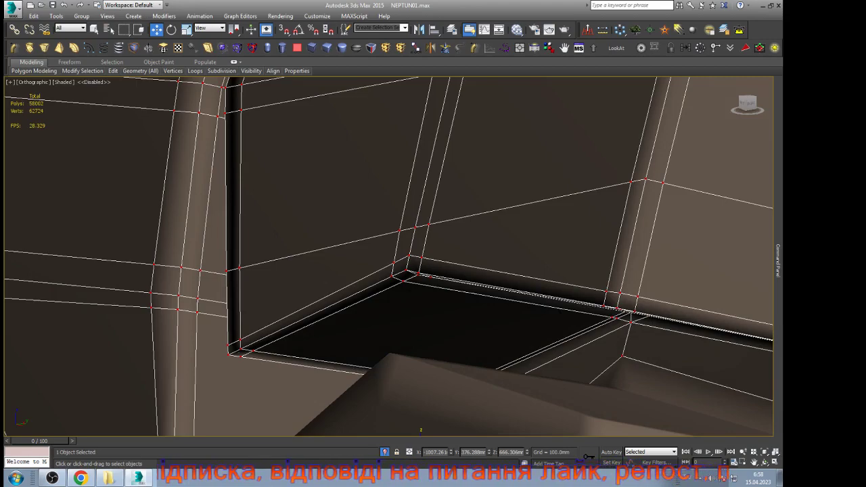
Step: Display edged faces so the wire edges of the neighbouring tread segments show around the selected segment
scroll(423, 264, down, 6)
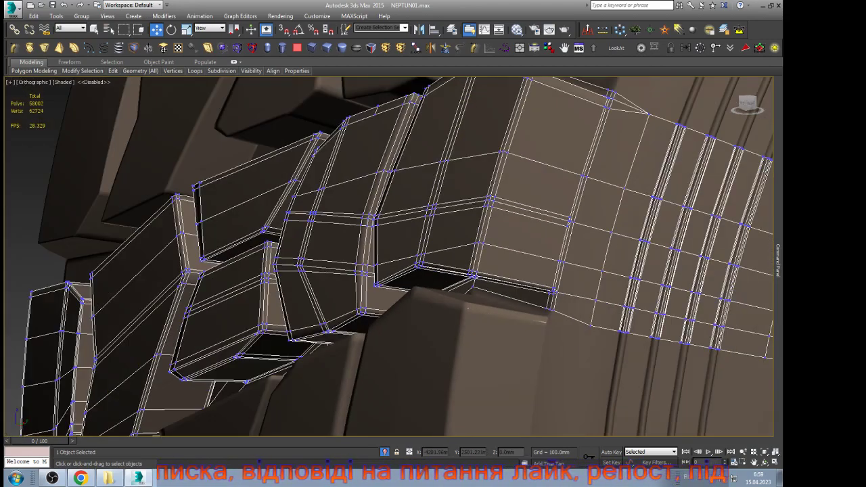
scroll(420, 277, down, 4)
scroll(516, 313, up, 10)
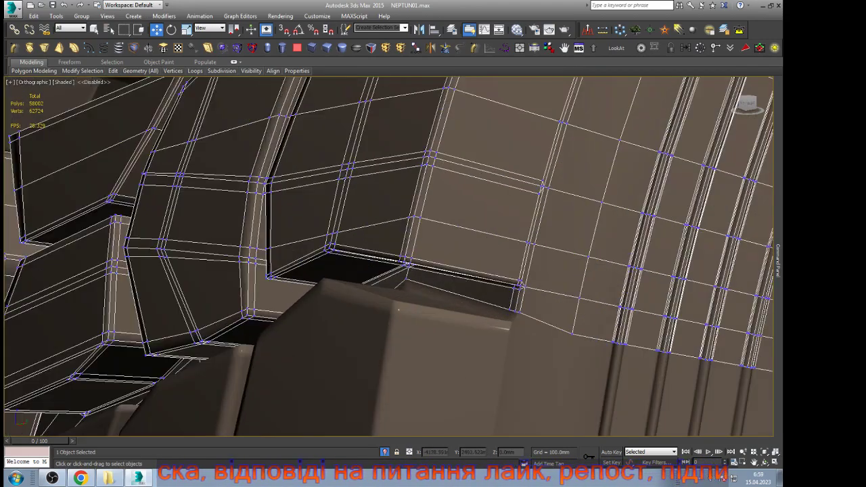
key(F4)
scroll(186, 287, down, 8)
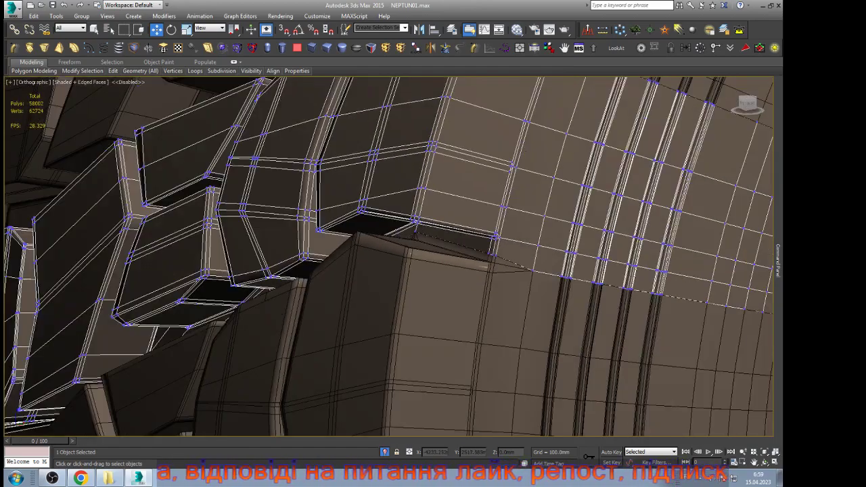
scroll(389, 257, up, 6)
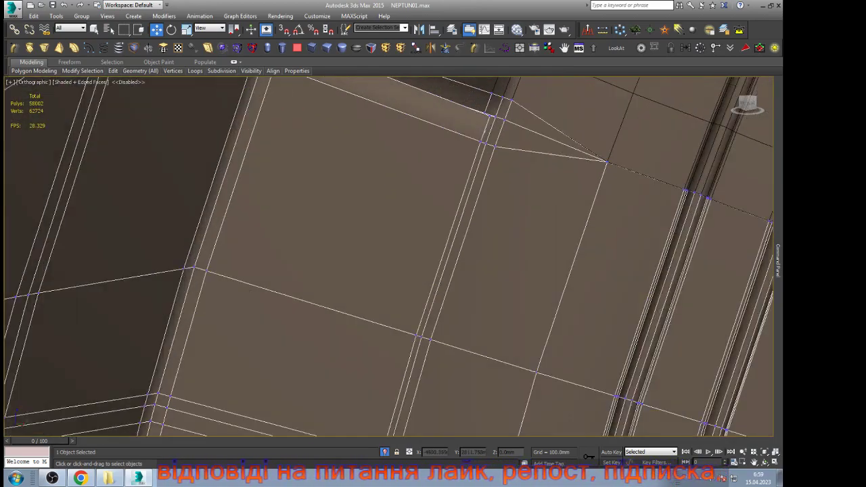
Step: Try moving the three upper vertices at the tread block's groove corner down along the groove wall, and undo the move
scroll(389, 257, down, 3)
scroll(389, 257, up, 4)
scroll(389, 257, down, 2)
key(F3)
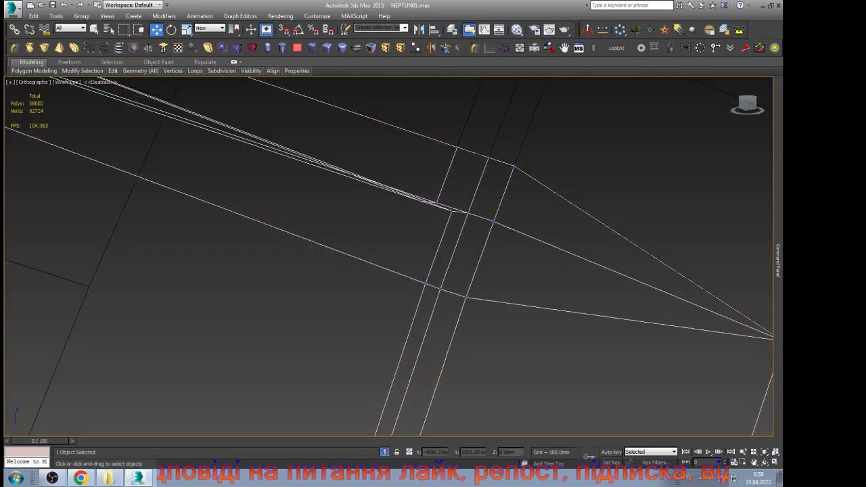
key(F3)
mouse_move(537, 130)
mouse_down()
mouse_move(498, 161)
mouse_move(445, 168)
mouse_move(472, 198)
mouse_up()
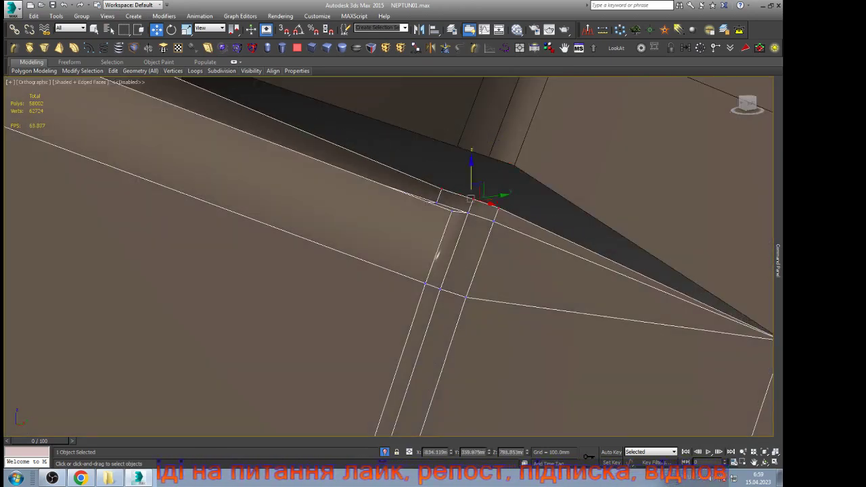
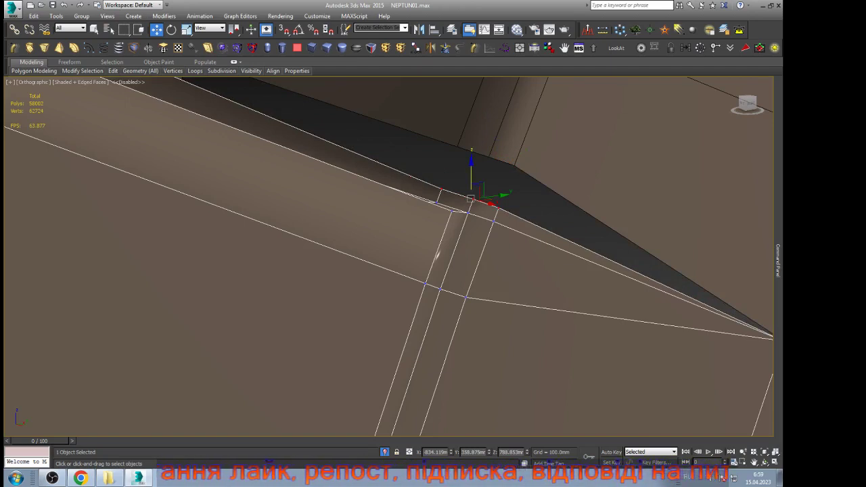
key(ctrl+z)
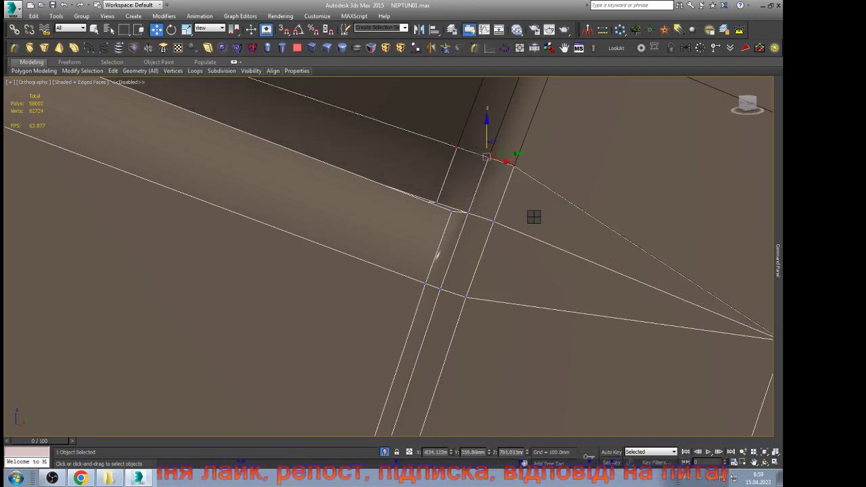
Step: Examine the corner vertices along the segment border from several angles, including the one where edges converge beside the groove end
scroll(437, 254, down, 5)
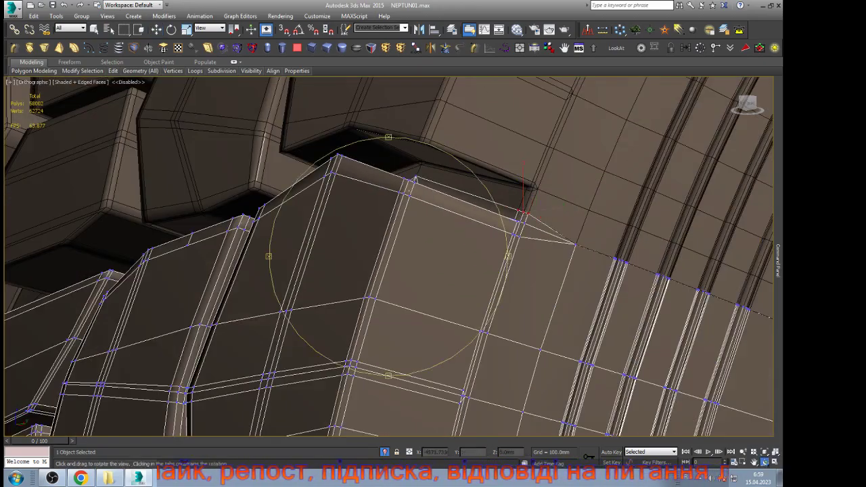
alt+middle_drag(433, 257, 501, 301)
mouse_move(354, 195)
alt+middle_down()
mouse_move(369, 184)
mouse_move(362, 196)
alt+middle_up()
alt+middle_drag(387, 244, 266, 352)
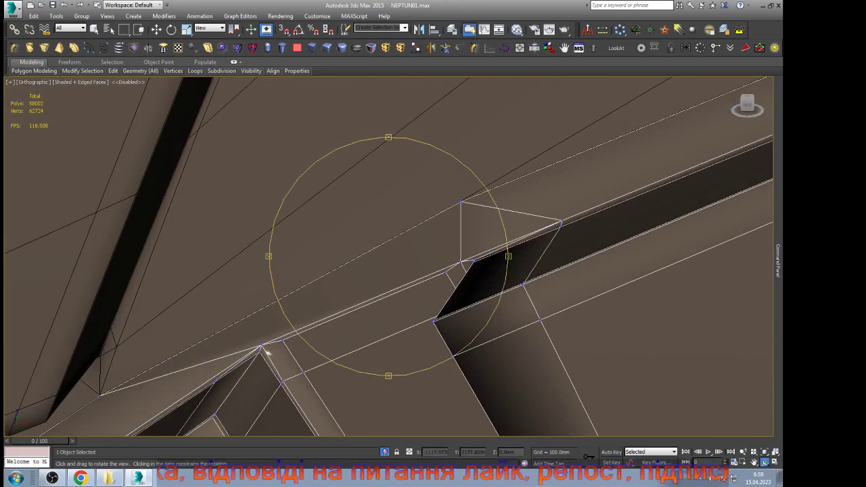
alt+middle_drag(266, 352, 305, 244)
scroll(453, 269, up, 5)
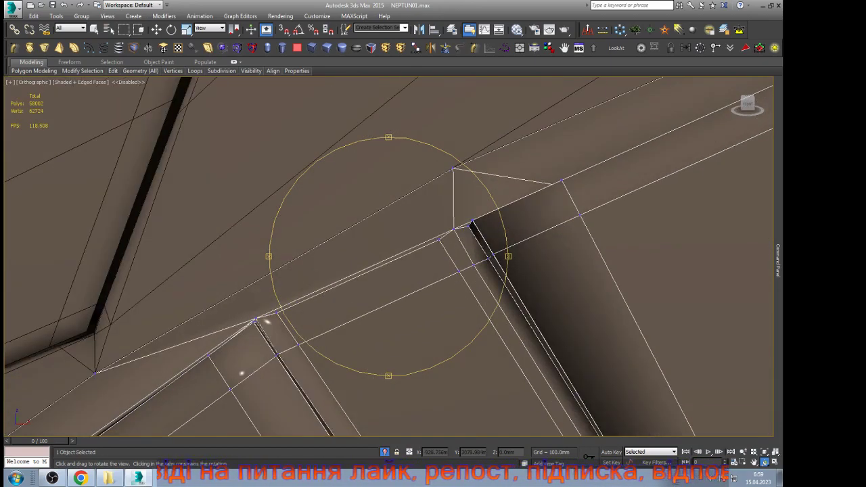
scroll(472, 250, down, 6)
scroll(438, 261, up, 6)
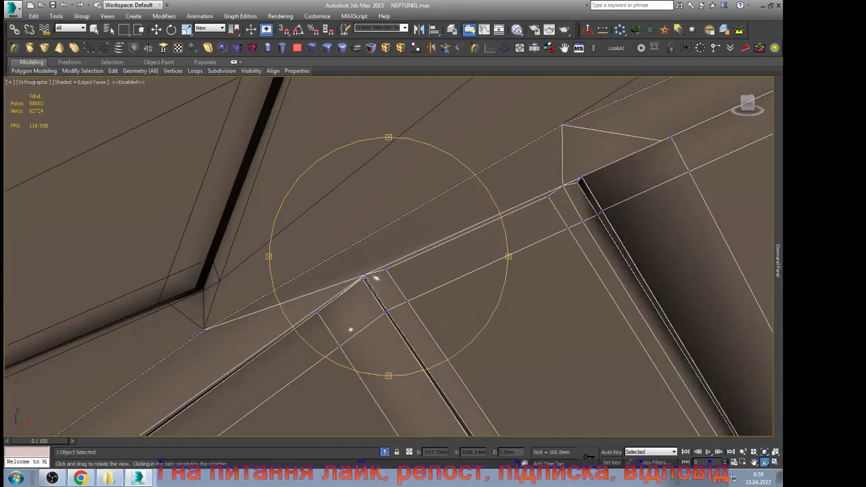
scroll(563, 163, up, 5)
key(w)
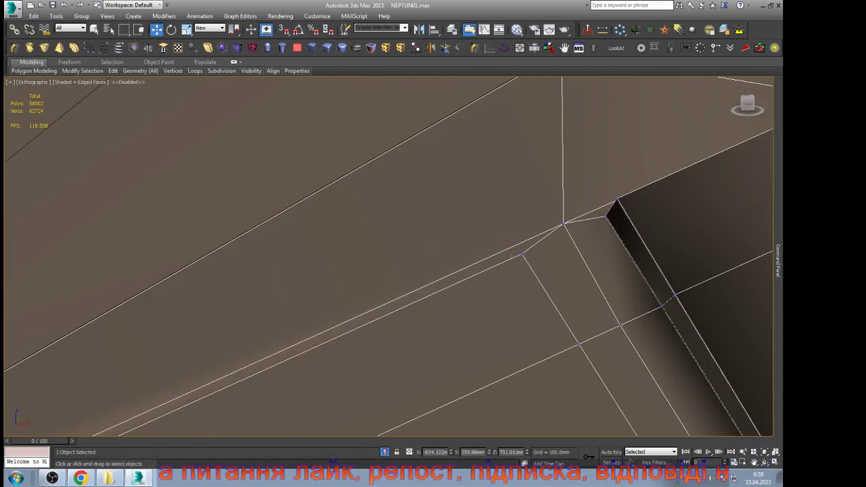
click(563, 224)
key(ctrl+r)
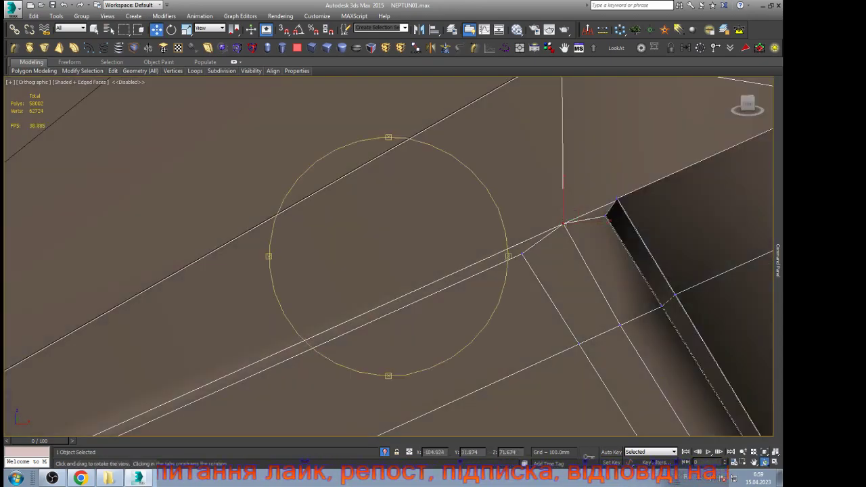
drag(433, 237, 423, 279)
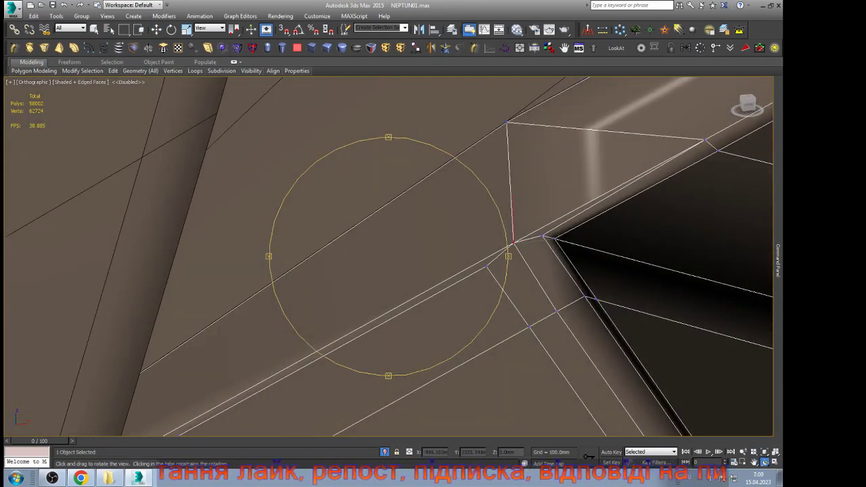
scroll(423, 279, down, 3)
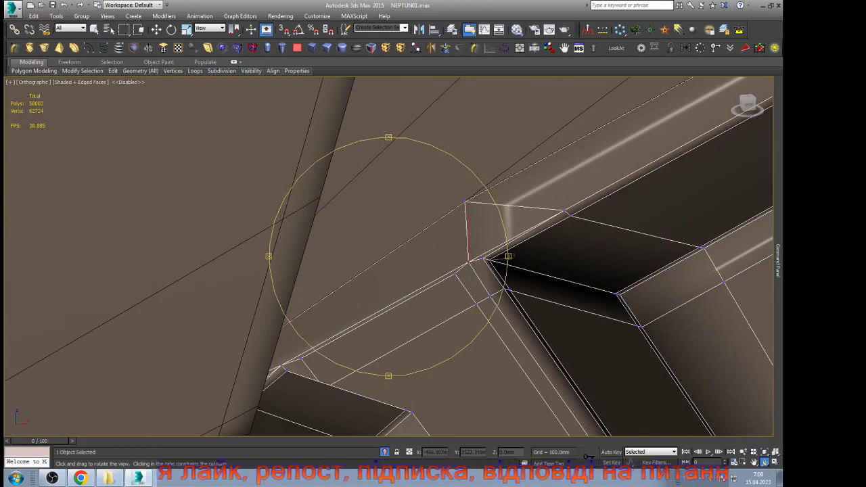
Step: Target-weld the inner vertex at the junction of the tread blocks onto the adjacent vertex on the groove edge
alt+middle_drag(365, 321, 395, 379)
scroll(439, 288, up, 10)
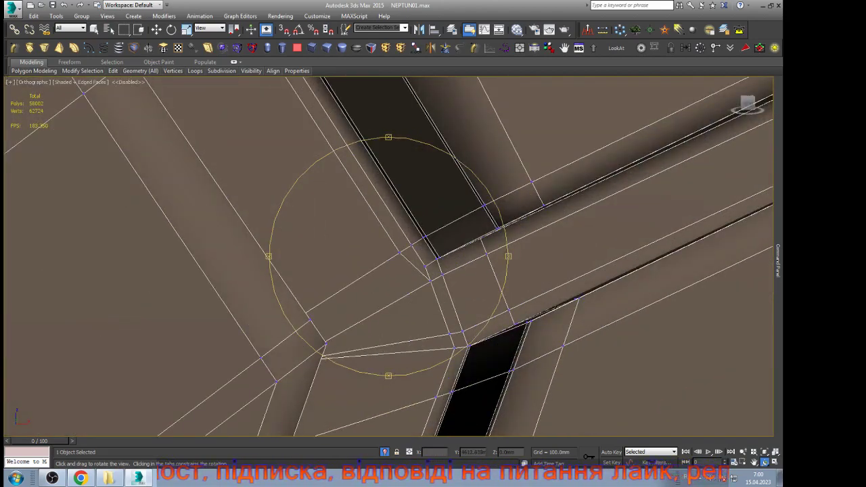
drag(399, 338, 393, 298)
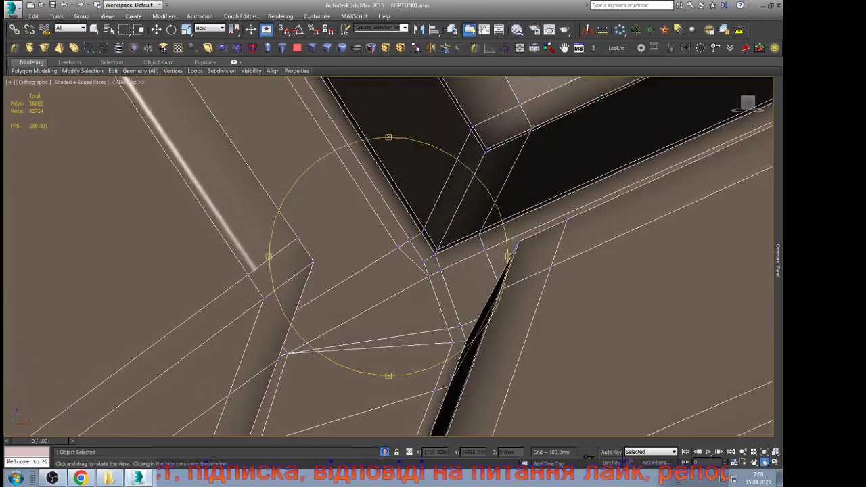
alt+middle_drag(427, 363, 444, 354)
key(Escape)
scroll(479, 300, up, 5)
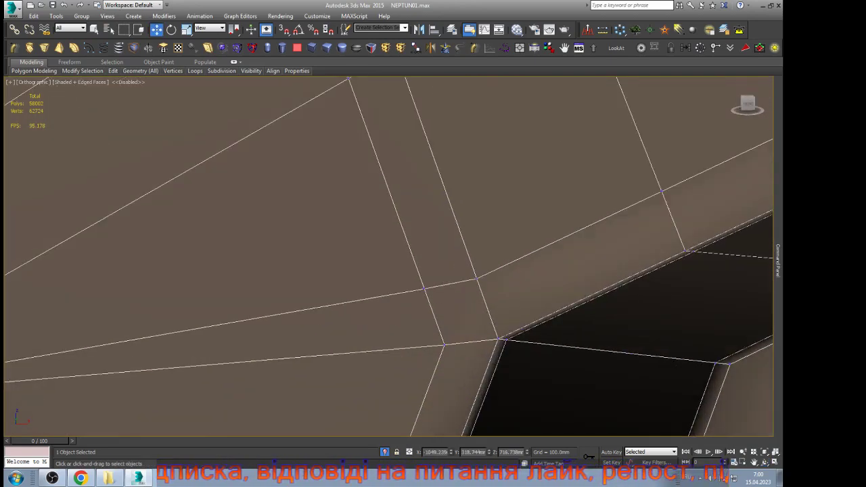
key(alt+c)
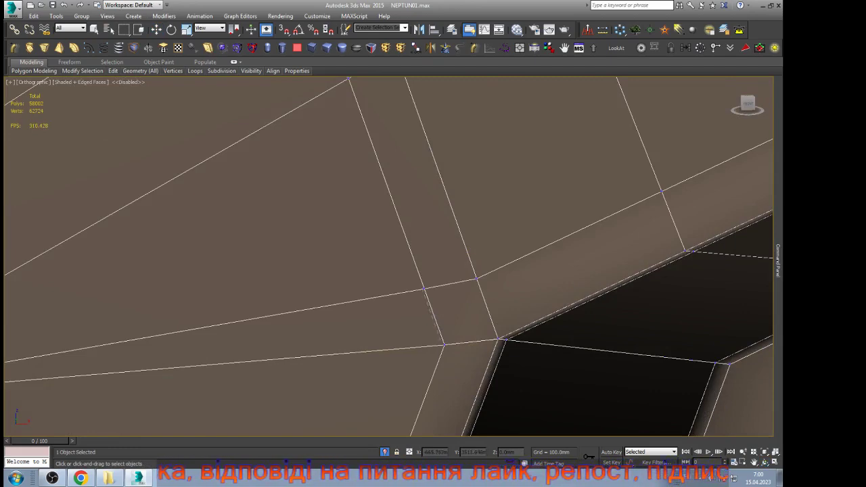
click(444, 344)
key(w)
Step: Examine the segment's block junctions and its outer shoulder corner for edges that converge on a single vertex
scroll(441, 345, down, 5)
scroll(424, 282, up, 3)
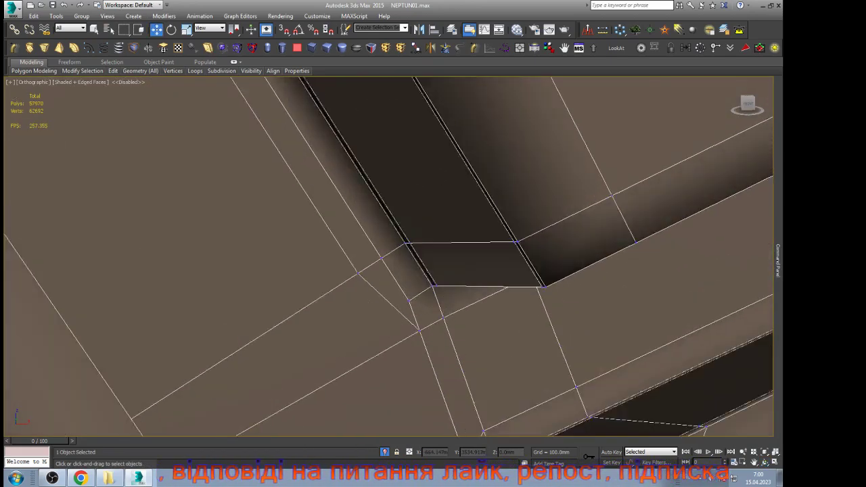
scroll(421, 281, up, 2)
scroll(427, 337, down, 10)
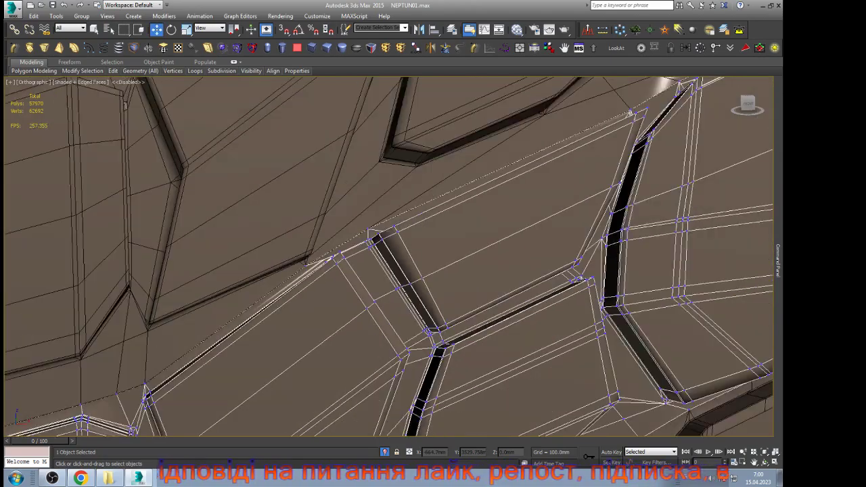
key(shift+z)
key(shift+z)
key(shift+z)
key(shift+z)
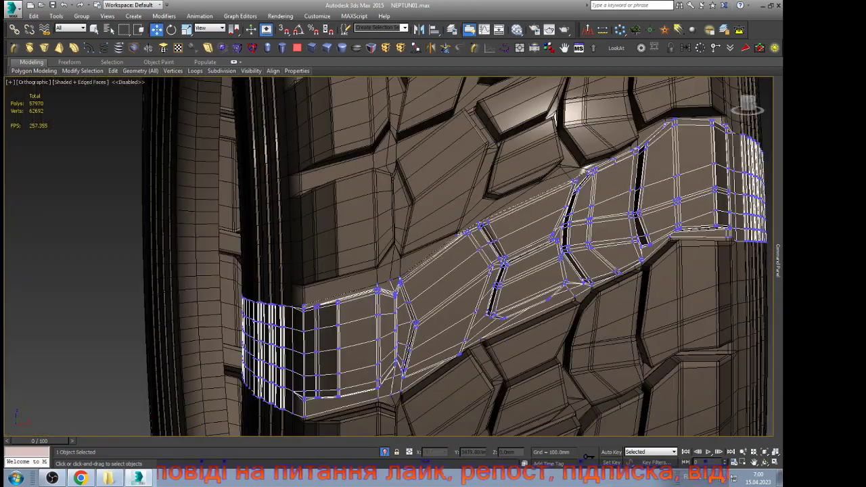
key(shift+z)
key(shift+z)
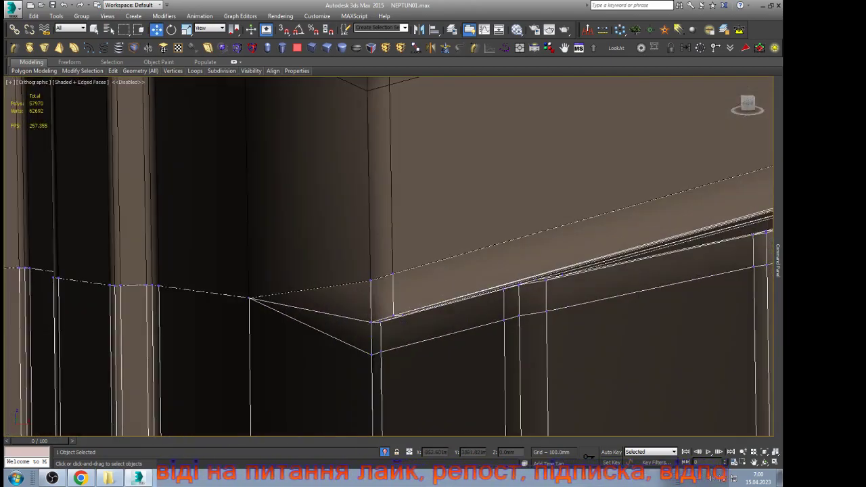
key(shift+z)
key(shift+z)
key(shift+z)
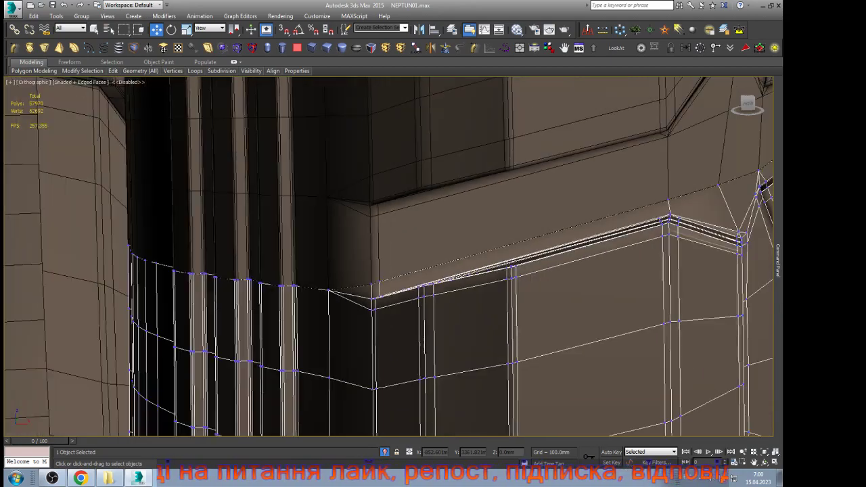
key(shift+z)
key(shift+z)
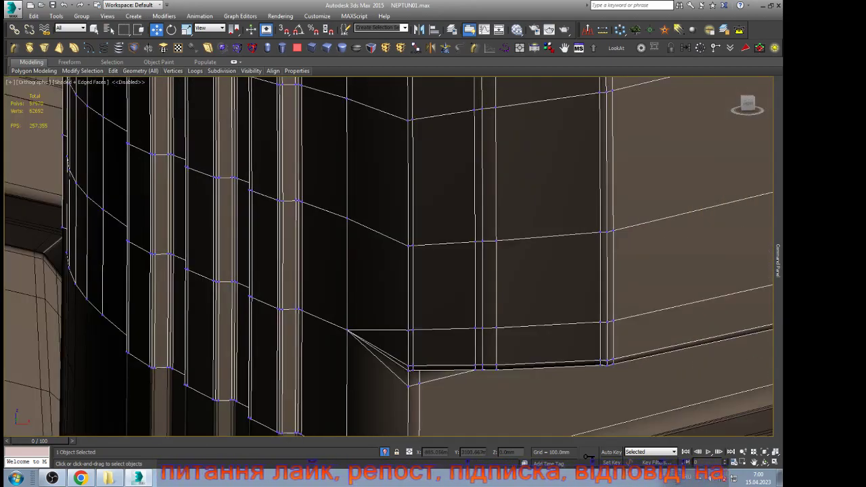
Step: Insert a vertical edge loop with SwiftLoop between the outermost shoulder groove and the tread block's corner edge
scroll(388, 211, up, 2)
key(alt+1)
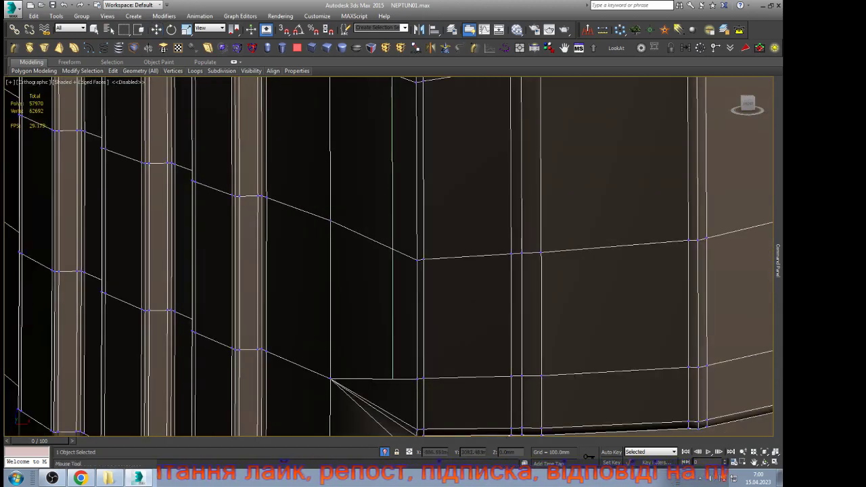
click(392, 254)
right_click(393, 254)
scroll(391, 253, down, 4)
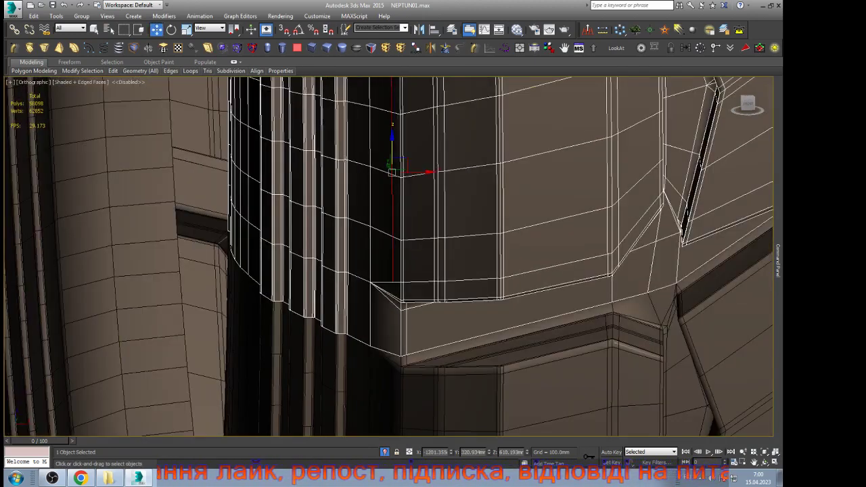
Step: Cut a vertical edge from the lower end of the new loop across the converging edges to the segment's bottom border
scroll(392, 294, up, 3)
key(shift+z)
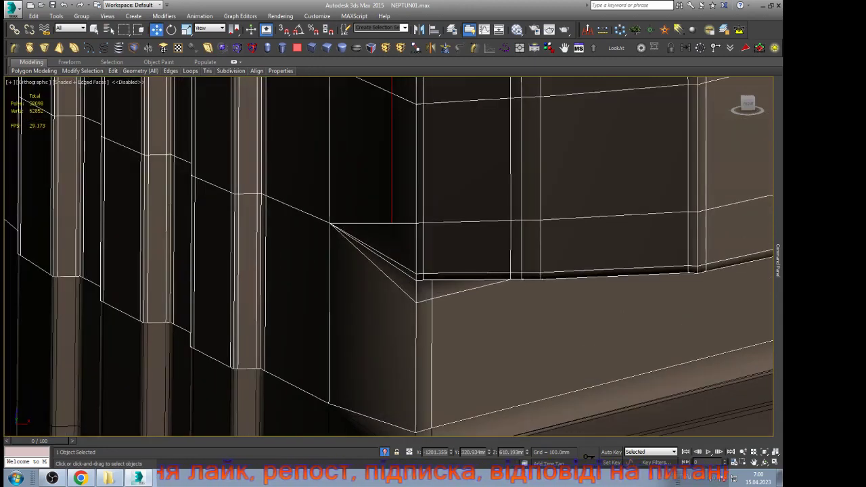
scroll(404, 278, up, 2)
key(1)
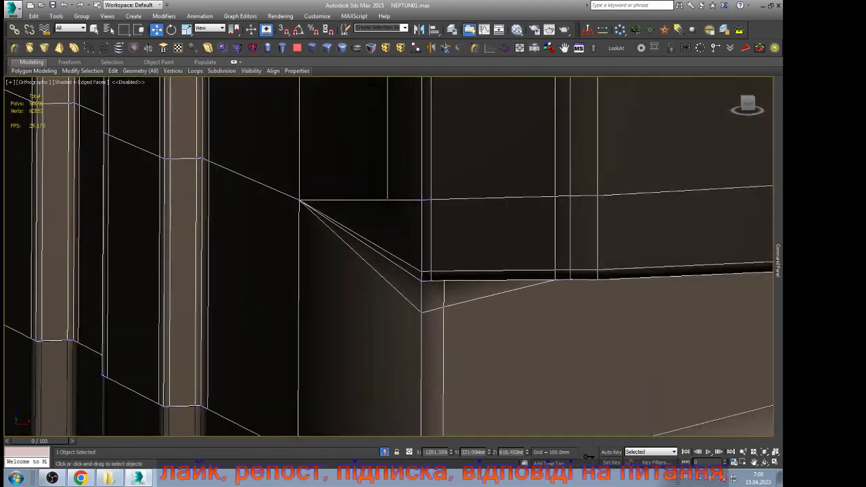
key(shift+z)
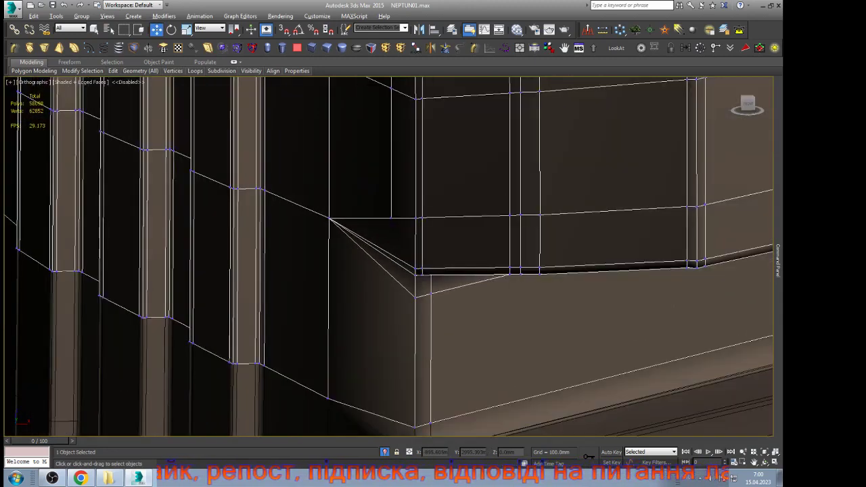
key(q)
key(s)
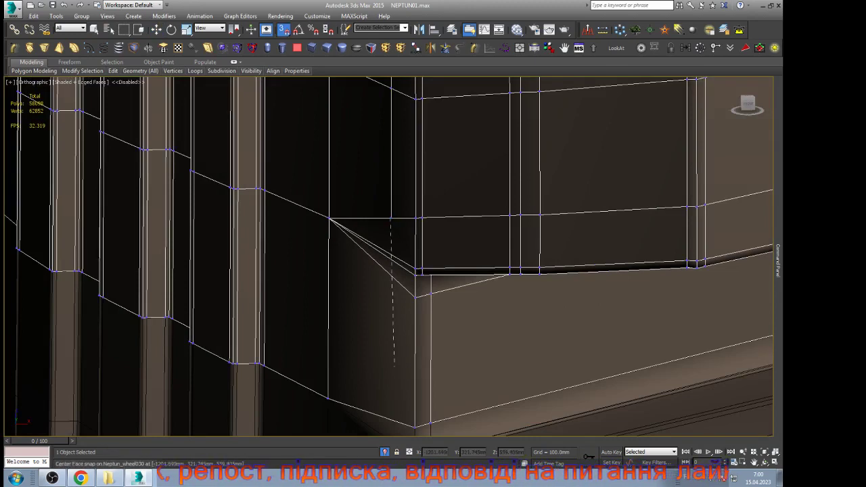
key(s)
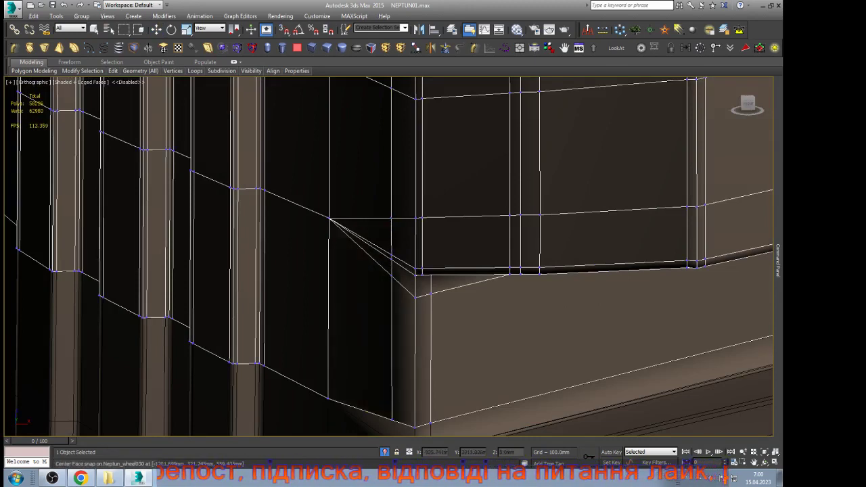
key(s)
key(w)
Step: Target-weld the cut vertices above and below the middle converging edge onto the middle vertex at the shoulder corner
scroll(413, 277, up, 3)
scroll(406, 281, up, 2)
key(s)
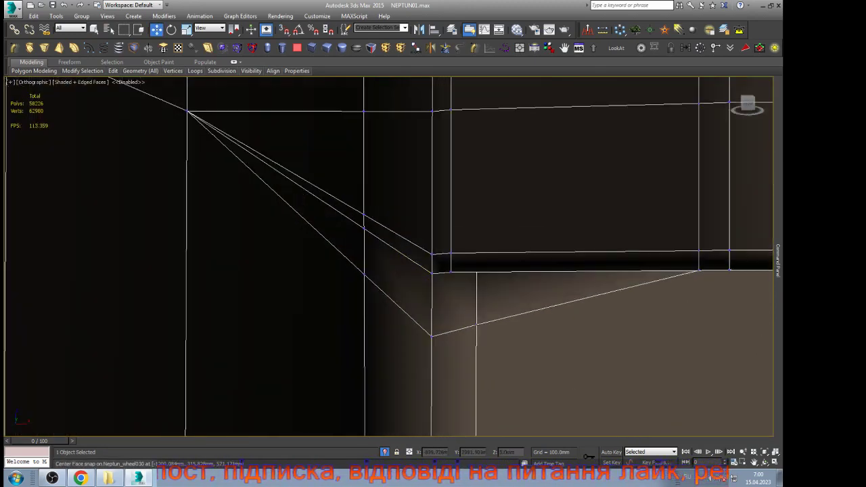
key(ctrl+shift+w)
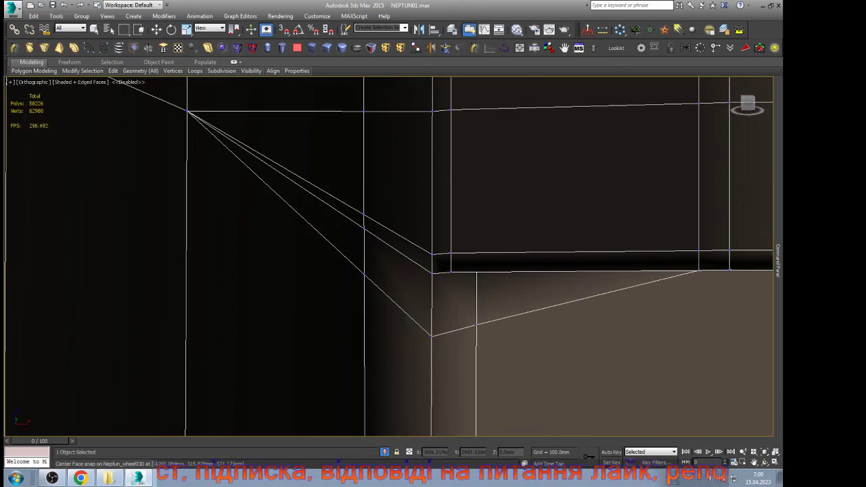
click(364, 215)
click(364, 229)
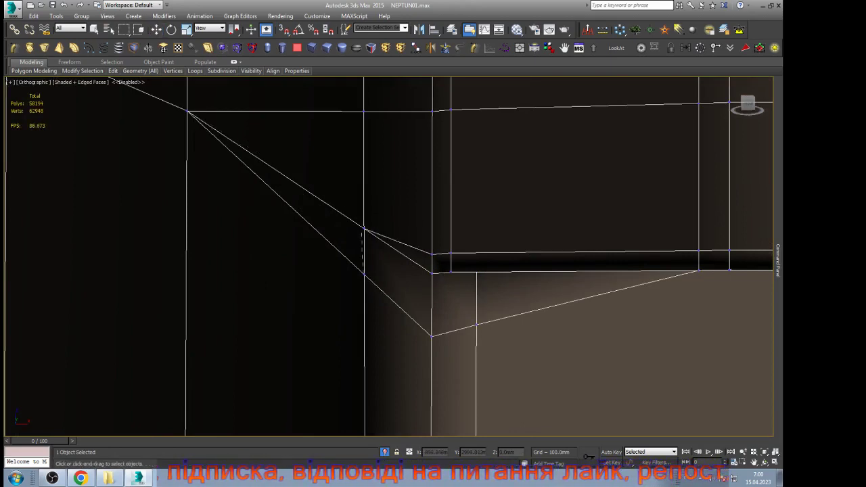
click(364, 229)
key(w)
scroll(345, 339, down, 9)
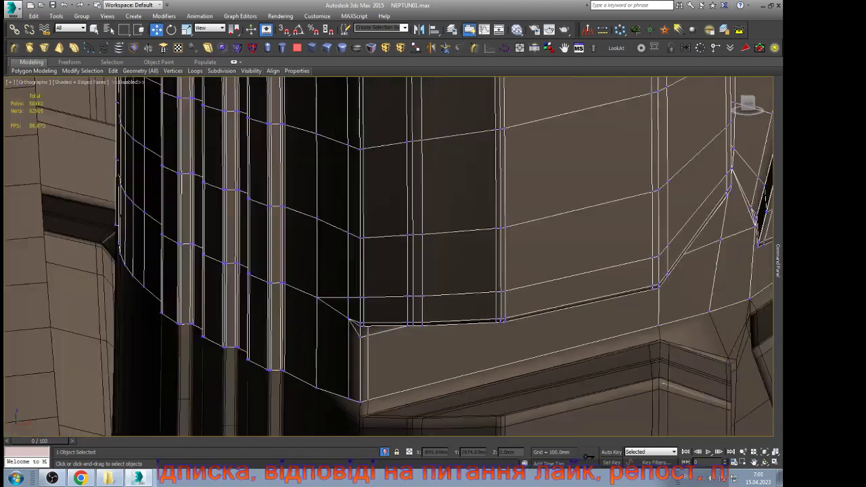
Step: Cut a vertical edge from the upper end of the shoulder loop across the converging edges to the segment's top border
scroll(344, 341, down, 3)
scroll(347, 202, up, 5)
scroll(333, 240, up, 3)
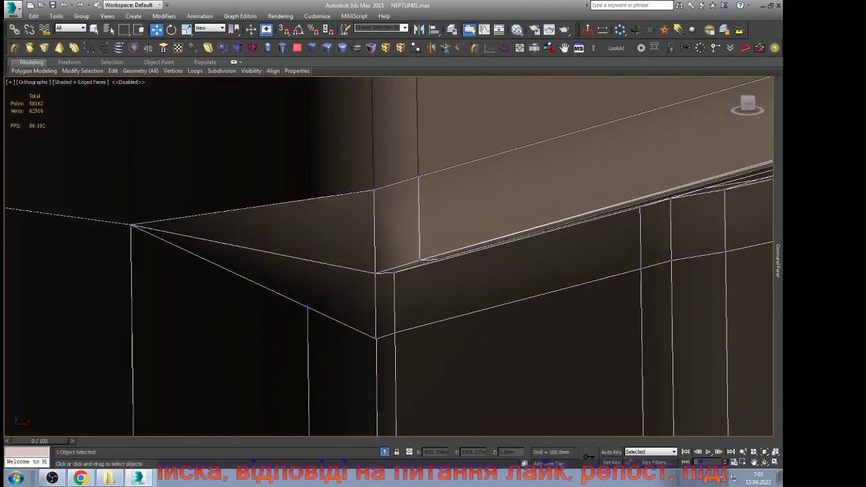
key(alt+c)
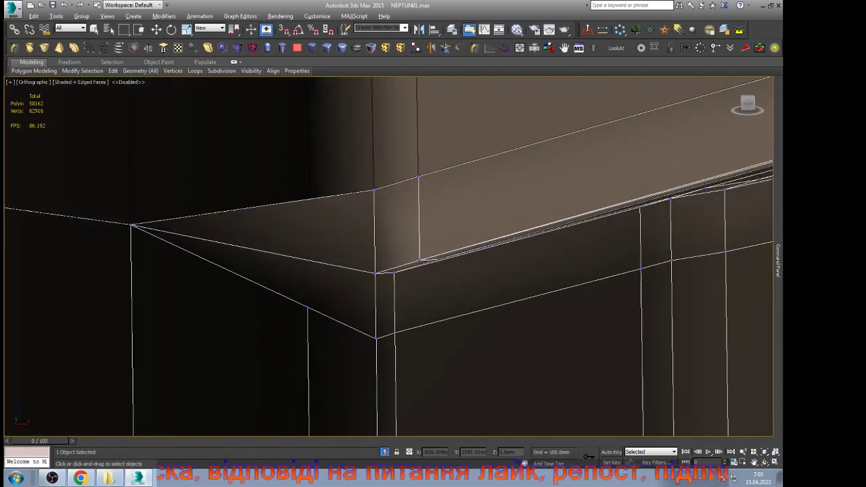
key(s)
click(307, 308)
key(s)
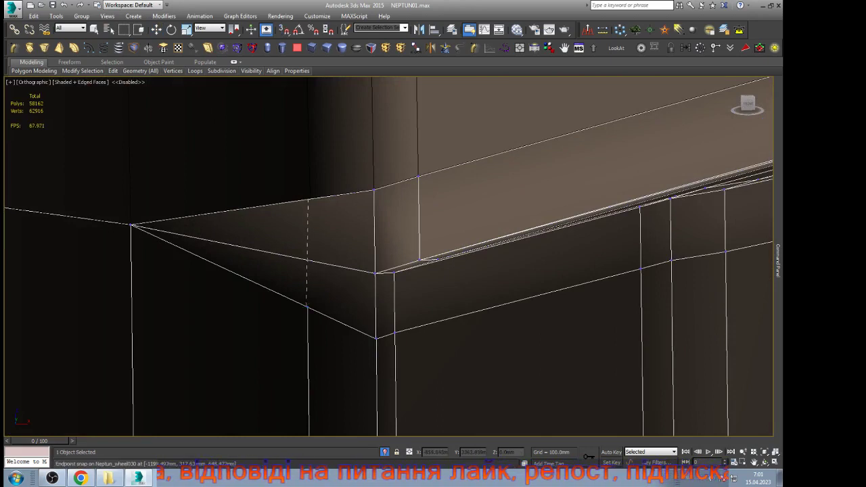
click(308, 306)
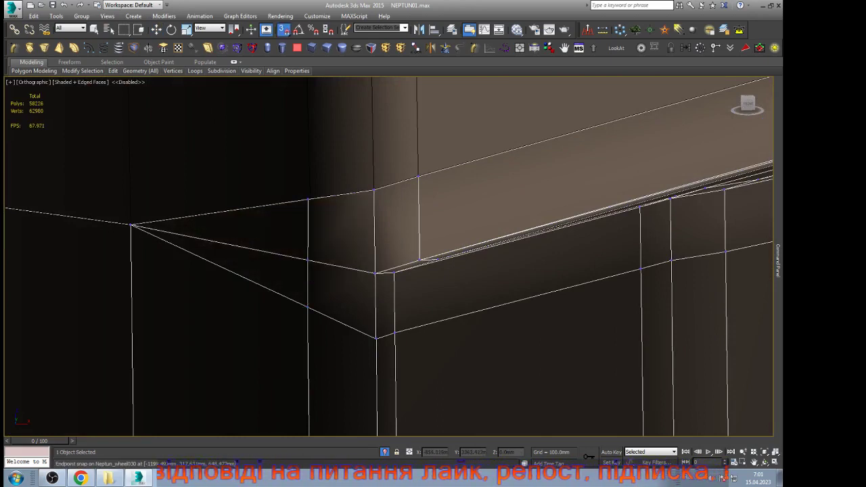
right_click(329, 218)
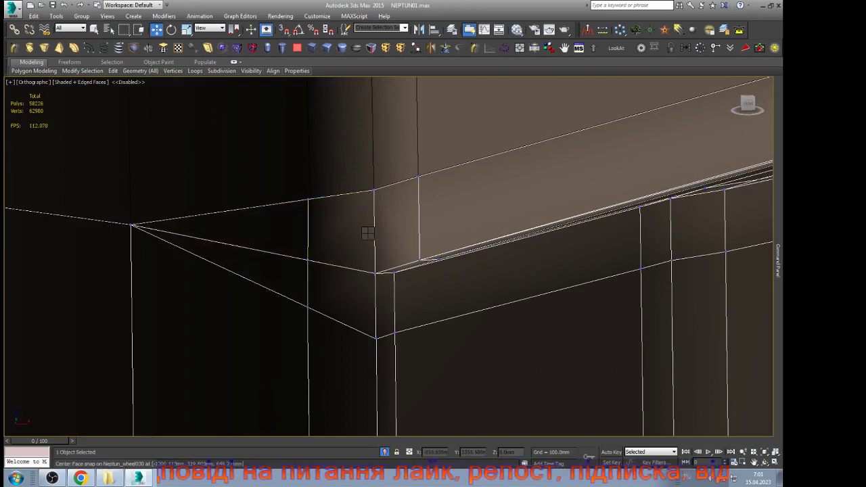
Step: Target-weld the lowest vertex of the new cut onto the vertex directly above it on the middle converging edge
click(308, 307)
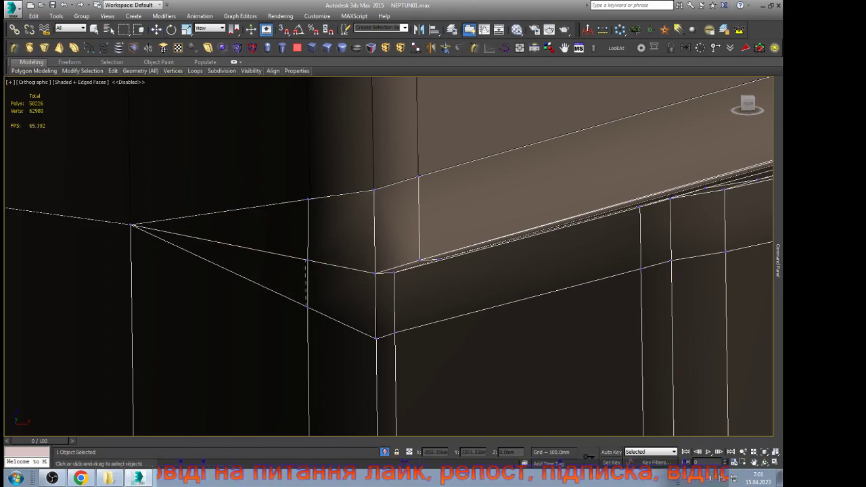
click(308, 261)
right_click(306, 275)
scroll(306, 274, down, 3)
scroll(299, 245, down, 5)
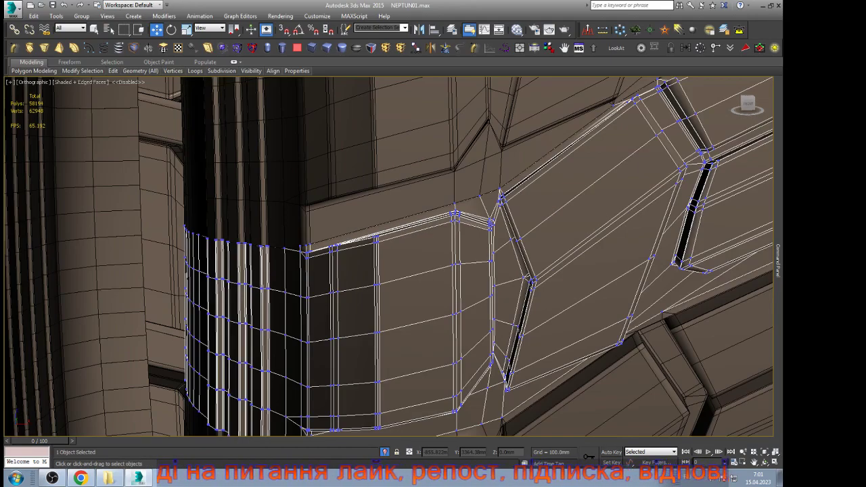
Step: Examine the edge flow across the tread block and outer shoulder on the opposite side of the segment
key(shift+z)
key(shift+z)
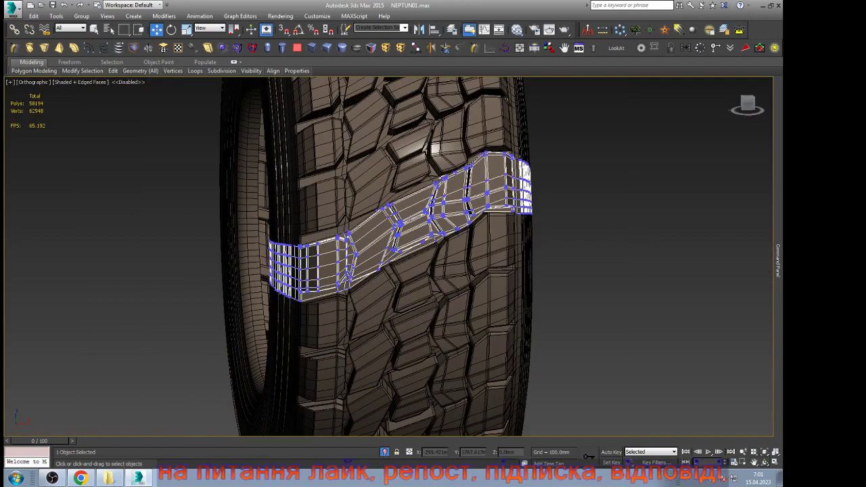
click(765, 462)
drag(460, 297, 342, 328)
scroll(406, 189, up, 4)
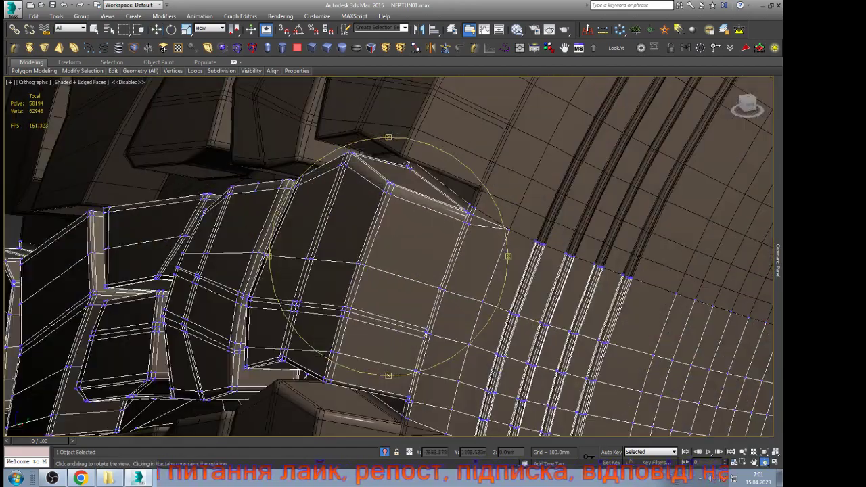
right_click(476, 205)
scroll(476, 205, up, 3)
scroll(476, 172, down, 2)
scroll(437, 310, up, 4)
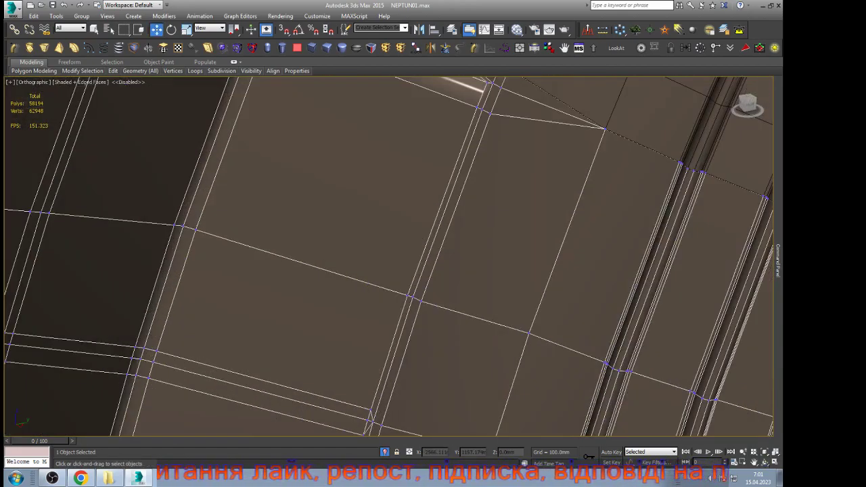
scroll(448, 245, down, 6)
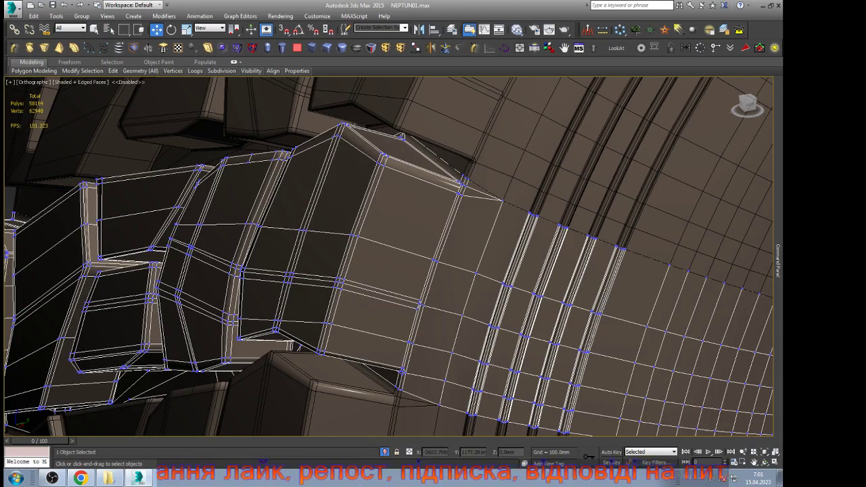
Step: Target-weld the vertices above and below the middle horizontal edge onto its end vertex beside the block's groove
scroll(389, 257, up, 8)
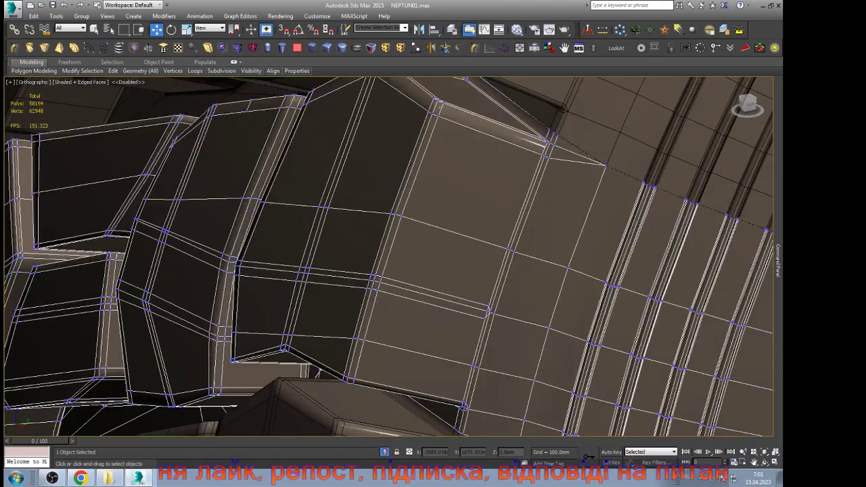
scroll(389, 257, up, 3)
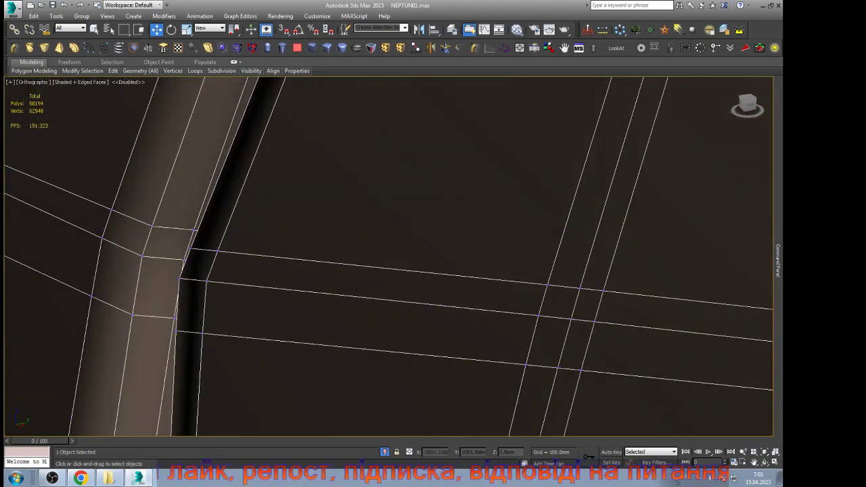
key(alt+c)
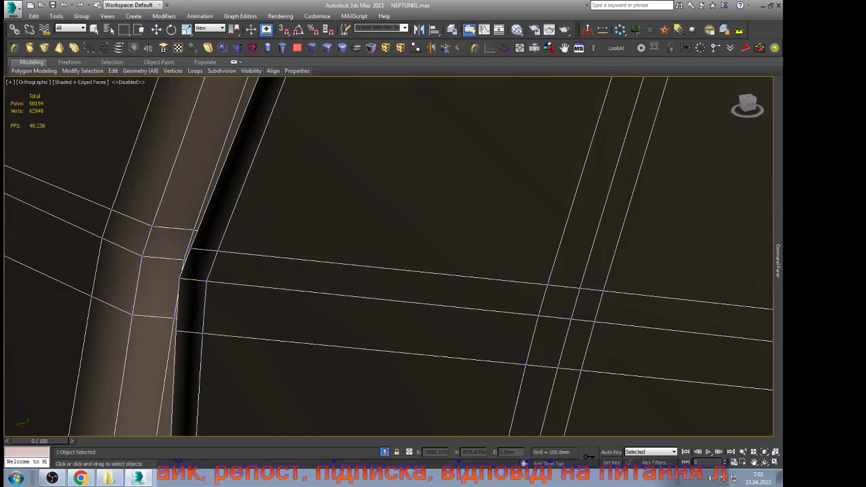
click(201, 333)
click(207, 281)
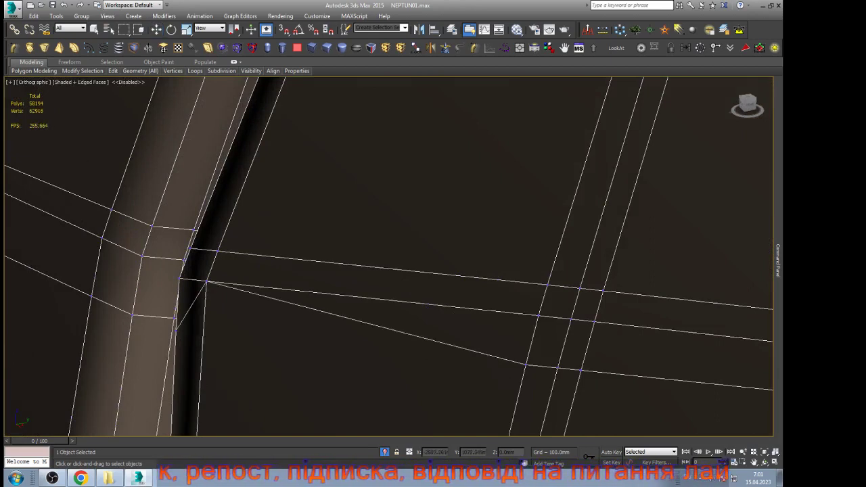
click(206, 280)
key(w)
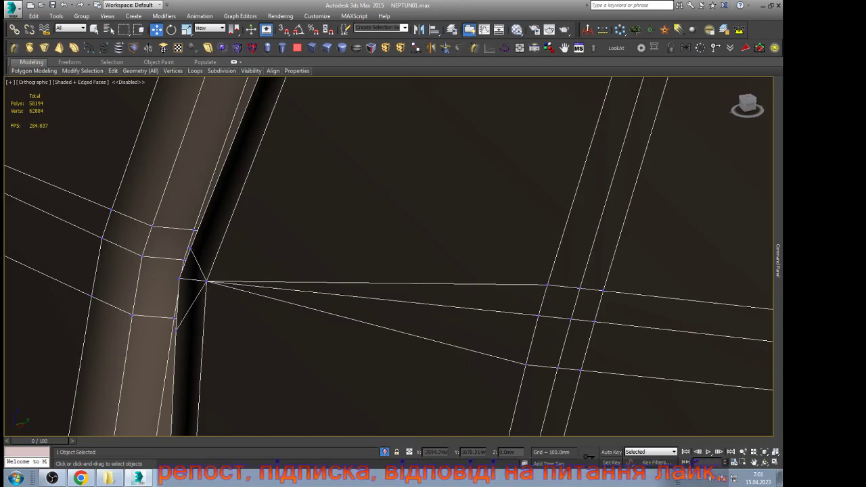
Step: Remove the two horizontal edge runs flanking the middle edge across the outer tread block
key(2)
double_click(324, 282)
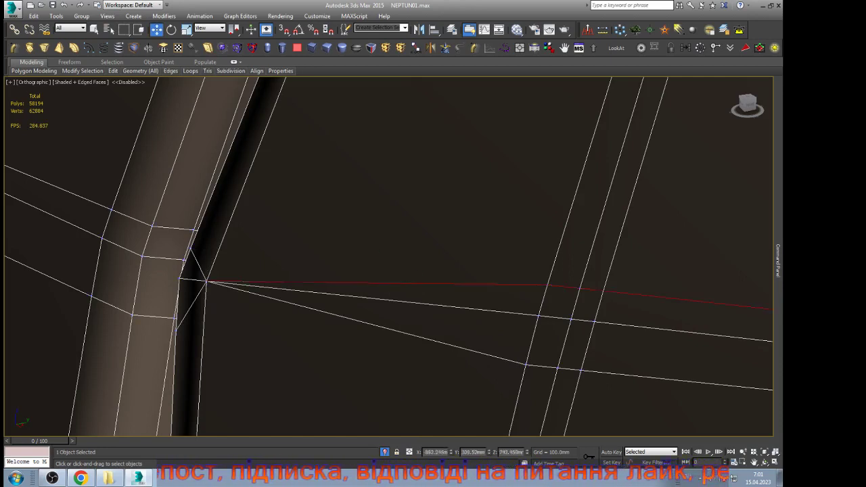
key(z)
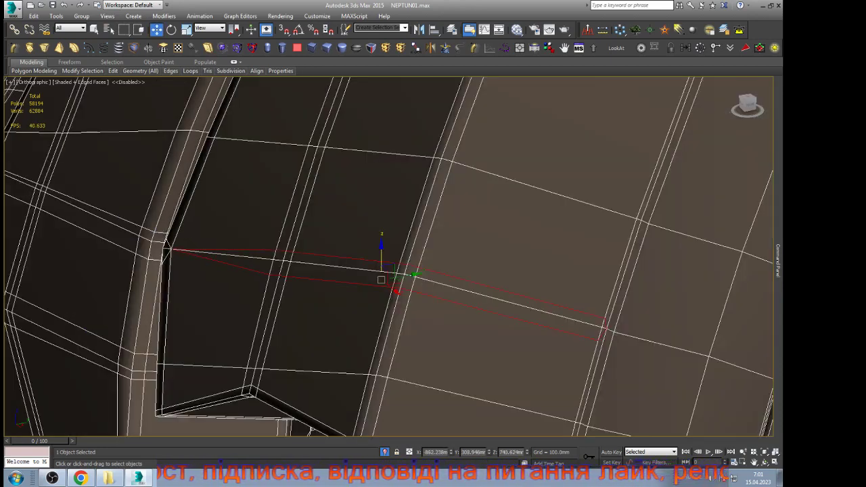
key(BackSpace)
scroll(311, 237, down, 5)
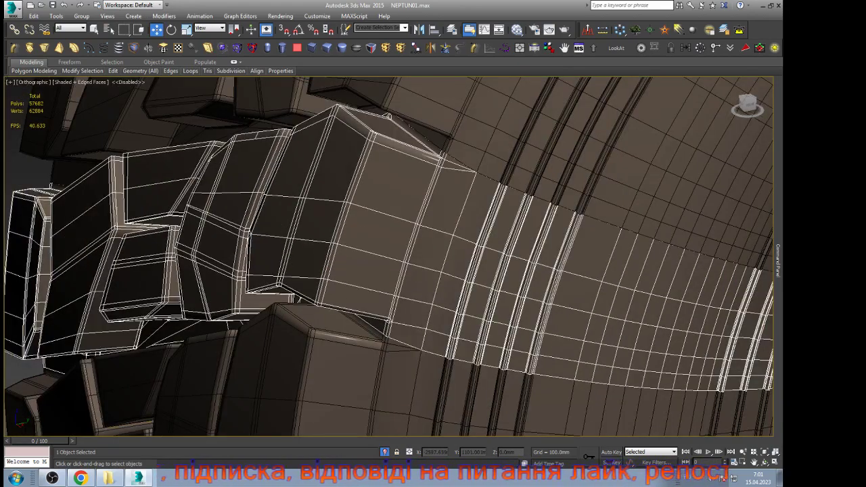
Step: Insert a vertical edge loop with SwiftLoop between the opposite tread block's edge and the outermost shoulder groove
scroll(423, 247, up, 6)
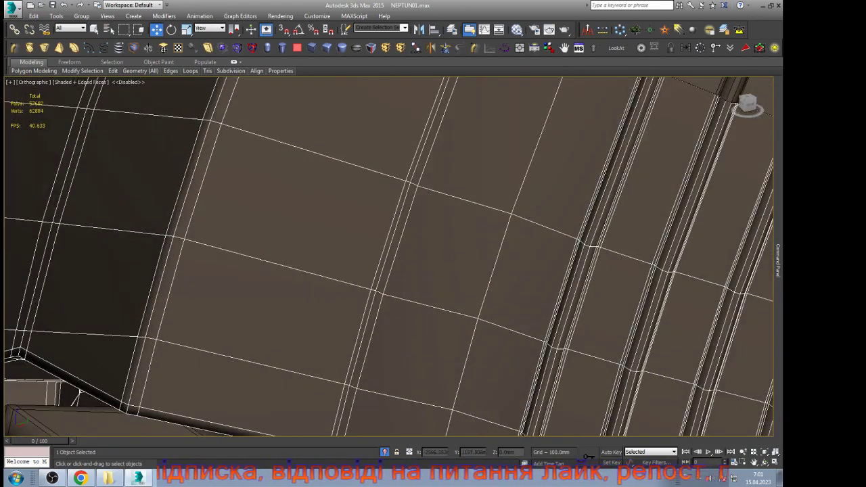
key(alt+1)
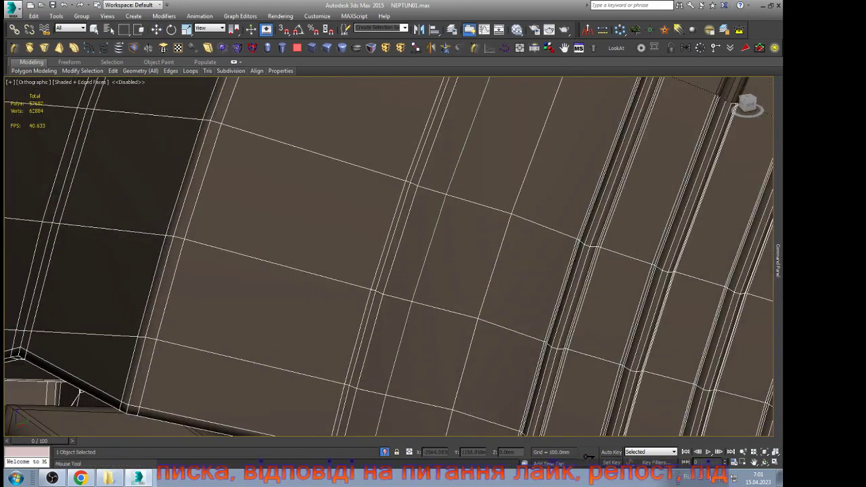
click(433, 247)
right_click(433, 247)
scroll(433, 247, down, 4)
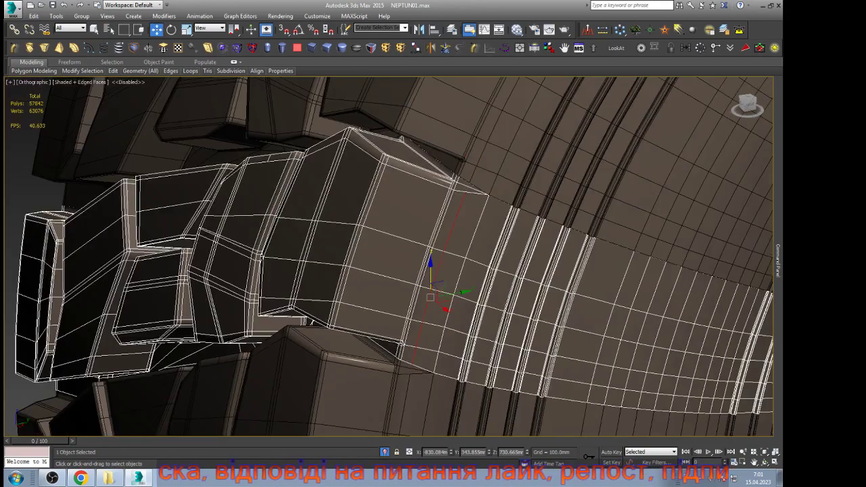
Step: Cut an endpoint-snapped edge from the new loop's upper end across the converging edges to the segment's top border
scroll(474, 177, up, 12)
key(1)
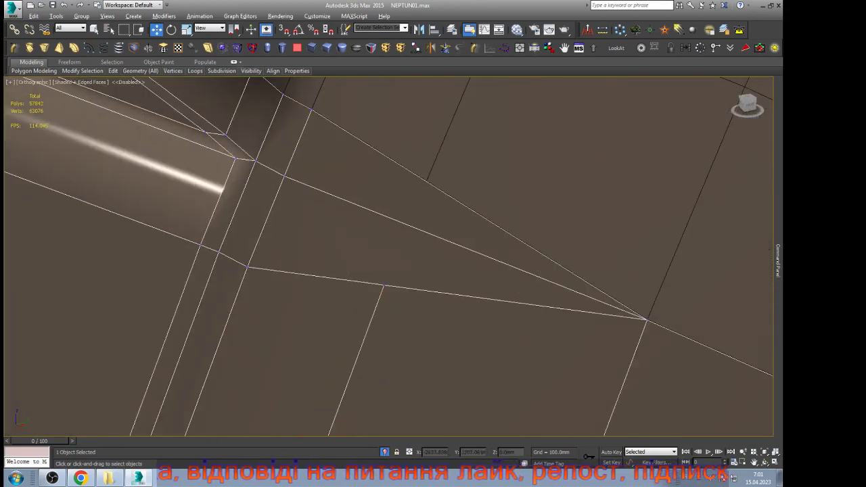
key(alt+c)
key(s)
click(383, 286)
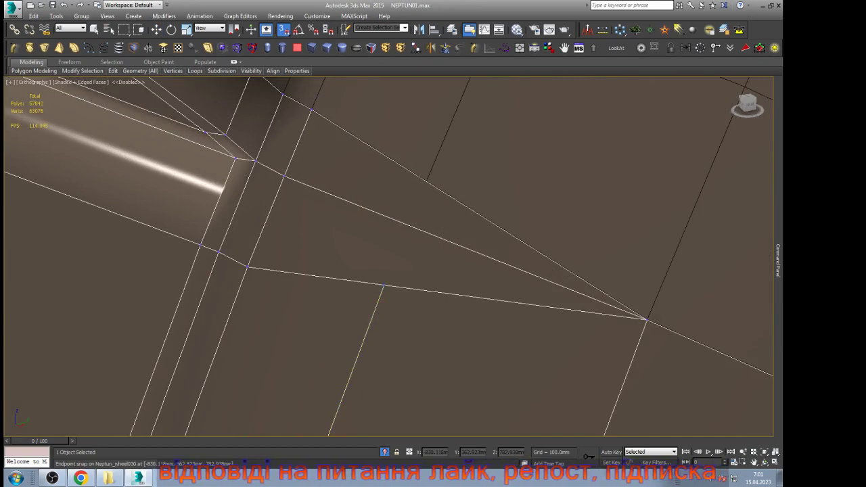
click(425, 181)
key(s)
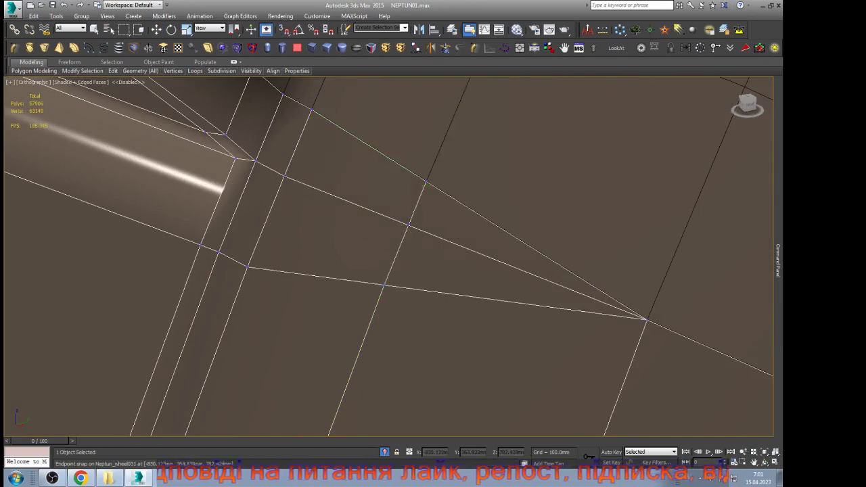
scroll(442, 211, down, 5)
right_click(444, 210)
Step: Target-weld the loop's end vertex and the neighbouring block-edge vertex onto the matching vertices of the middle converging edge
scroll(443, 209, up, 7)
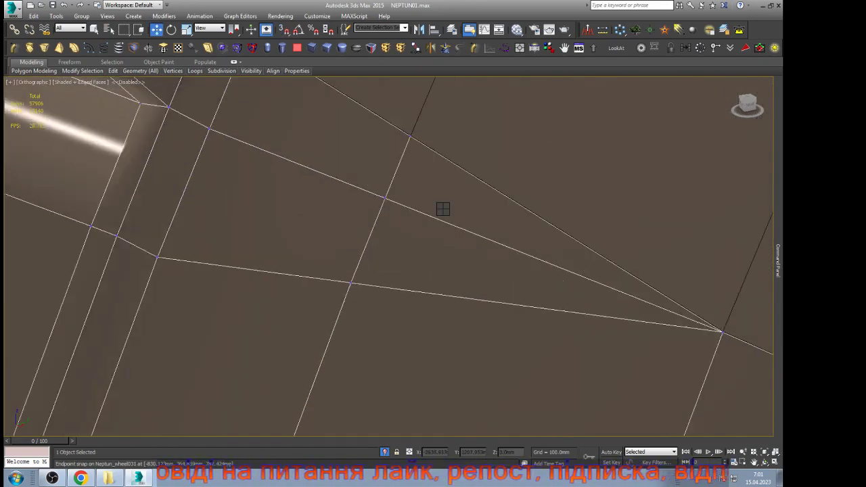
key(q)
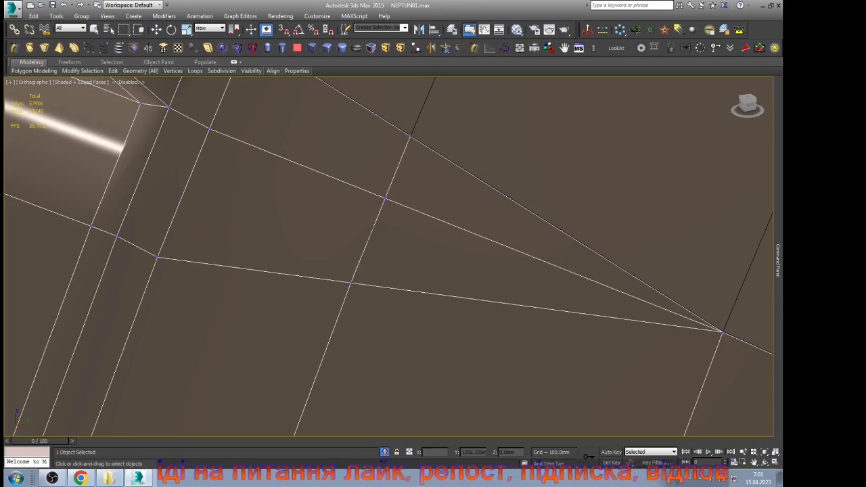
click(385, 198)
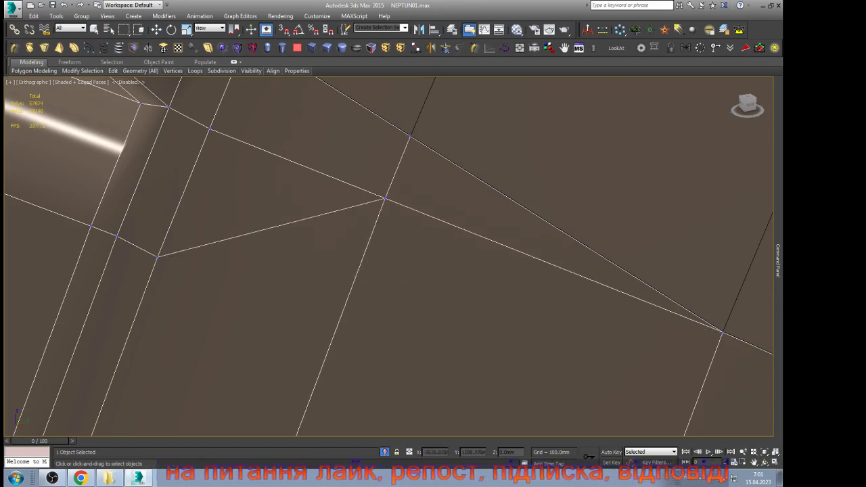
scroll(443, 209, down, 2)
key(w)
scroll(443, 209, down, 5)
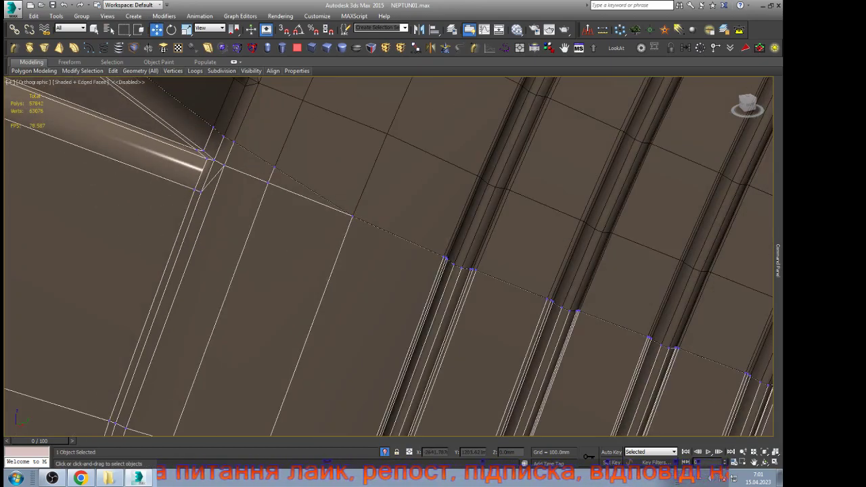
scroll(236, 179, down, 4)
scroll(180, 373, up, 7)
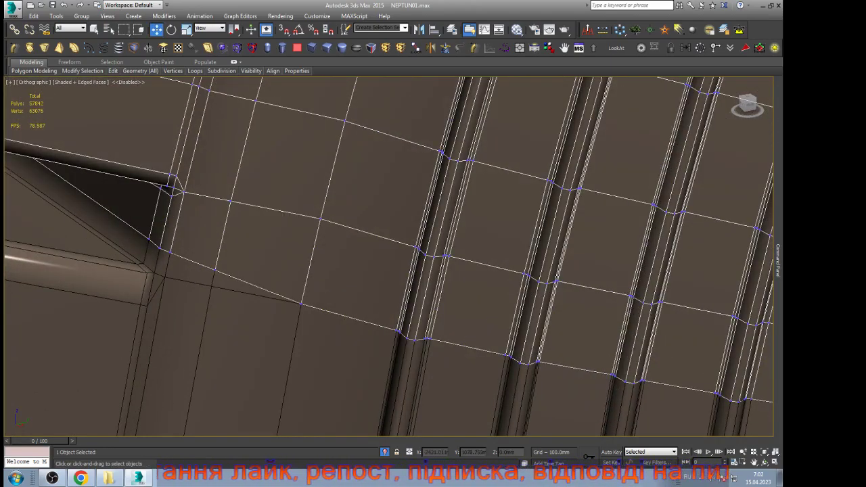
scroll(433, 257, down, 5)
scroll(433, 257, up, 2)
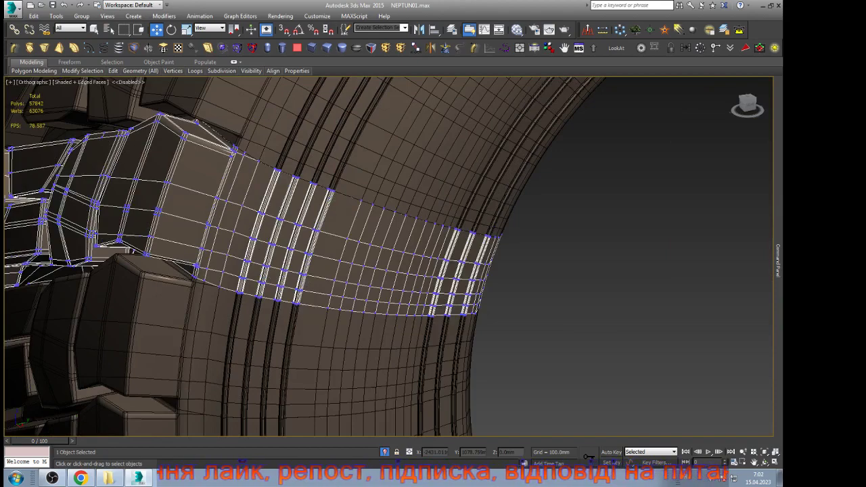
Step: Leave the segment's vertex level and undo the recent vertex welds, border cut, inserted edge loop and edge removal
scroll(433, 257, up, 5)
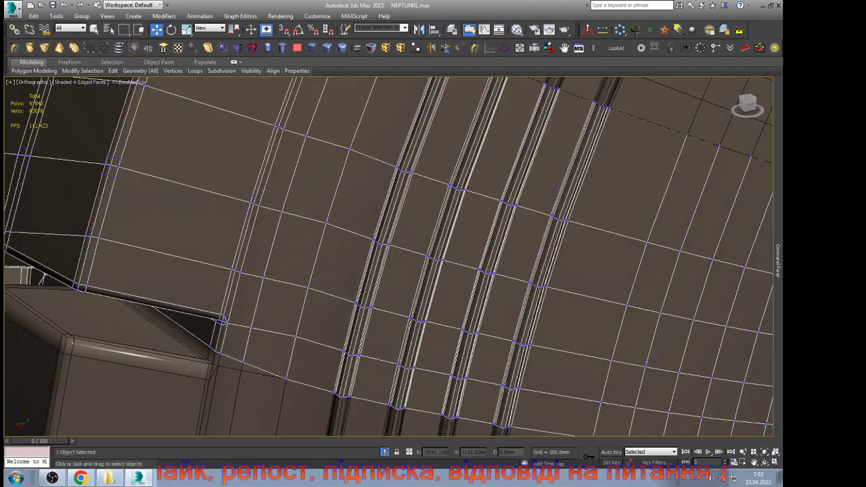
scroll(434, 258, down, 3)
scroll(212, 198, up, 2)
mouse_move(779, 261)
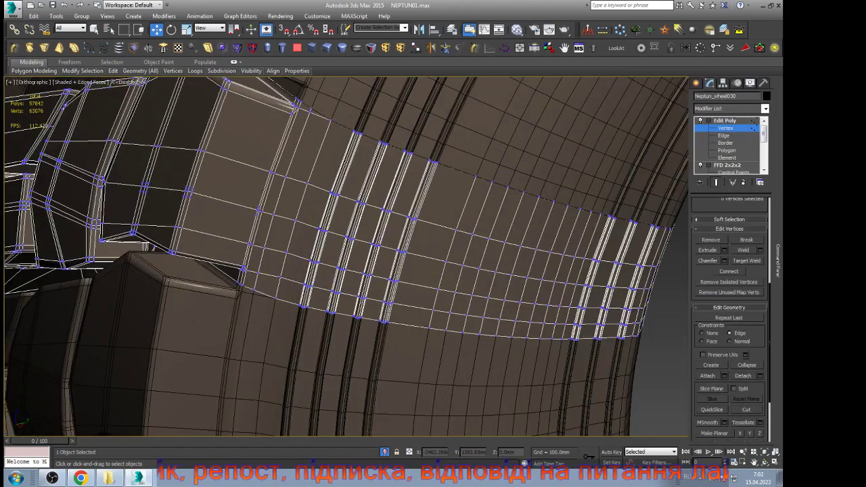
click(724, 122)
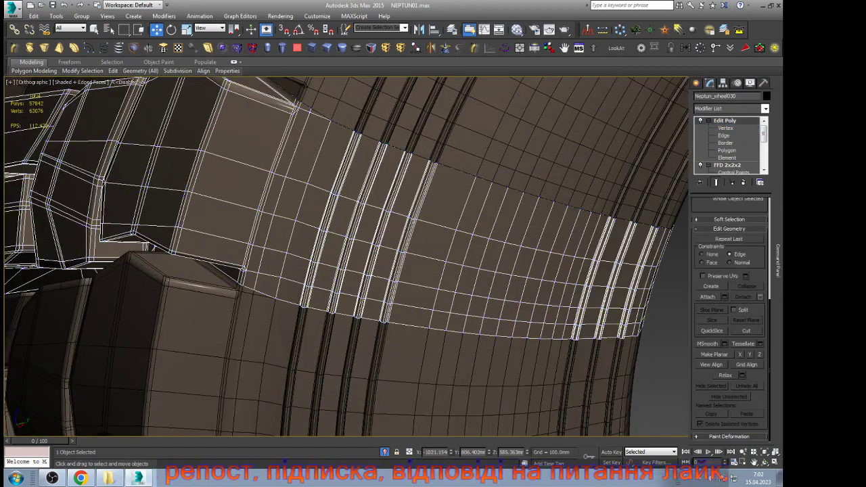
scroll(387, 244, down, 3)
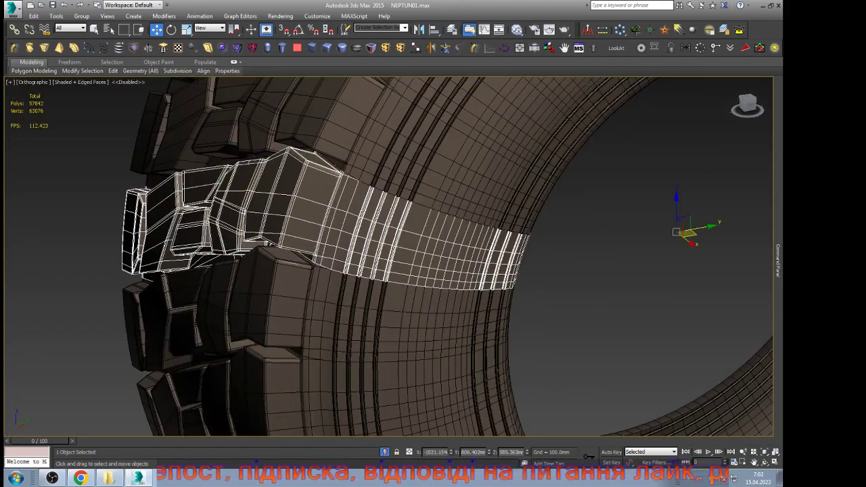
scroll(230, 224, up, 3)
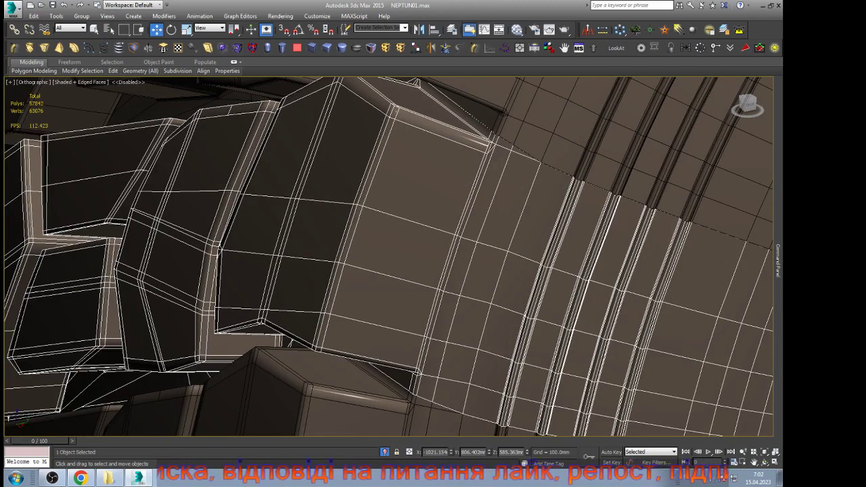
key(ctrl+z)
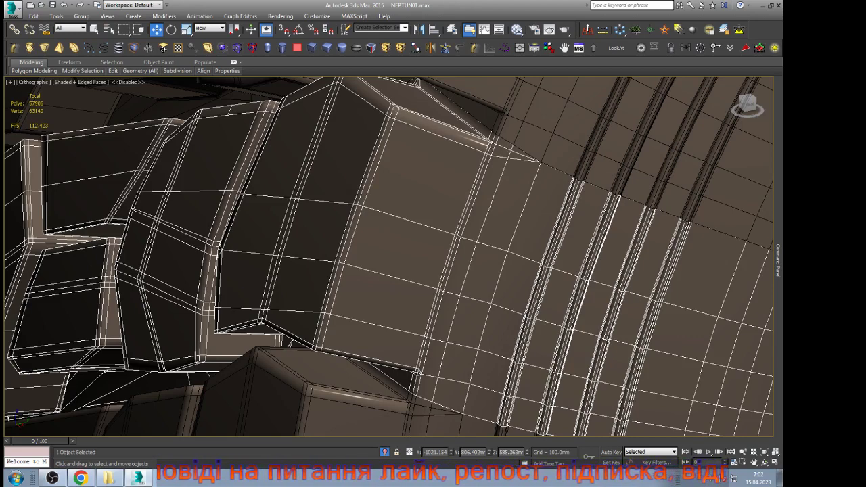
key(ctrl+z)
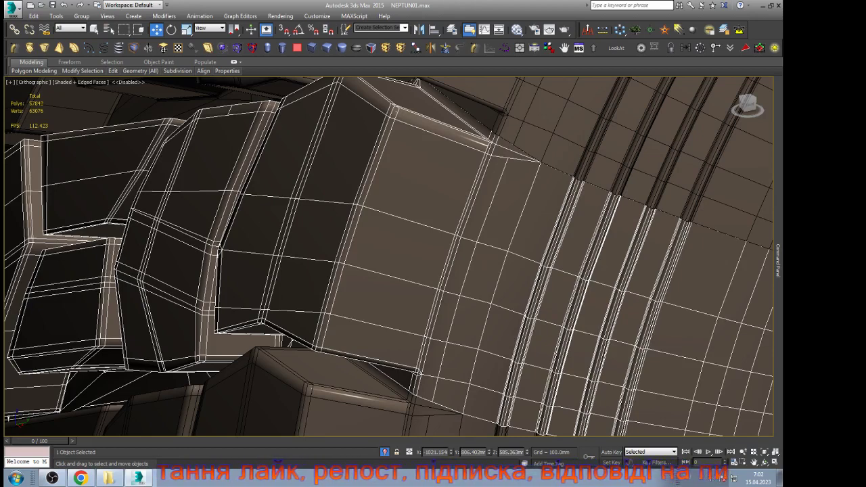
key(ctrl+z)
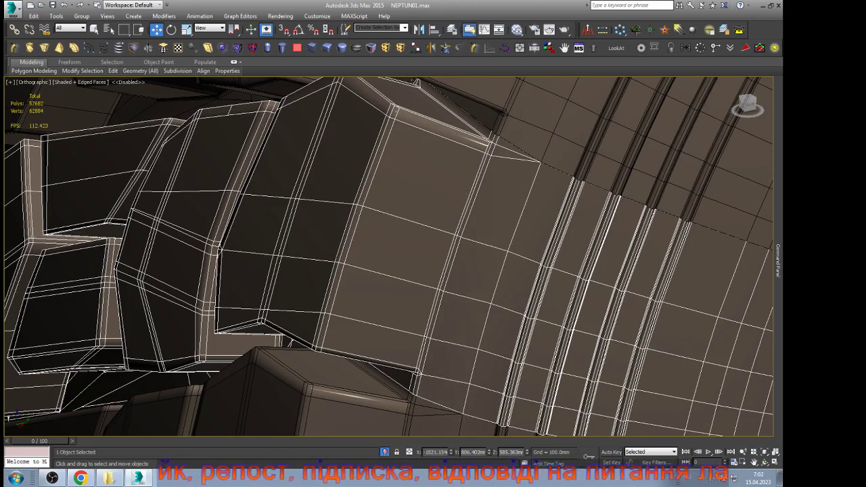
key(ctrl+z)
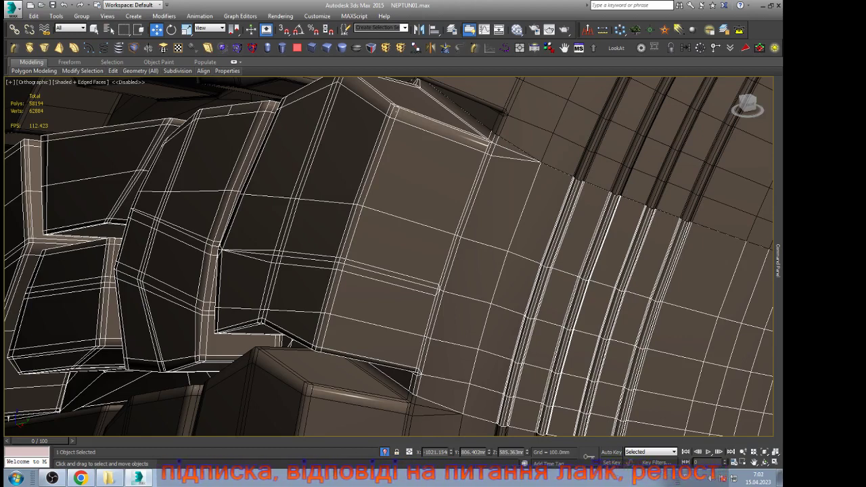
key(ctrl+z)
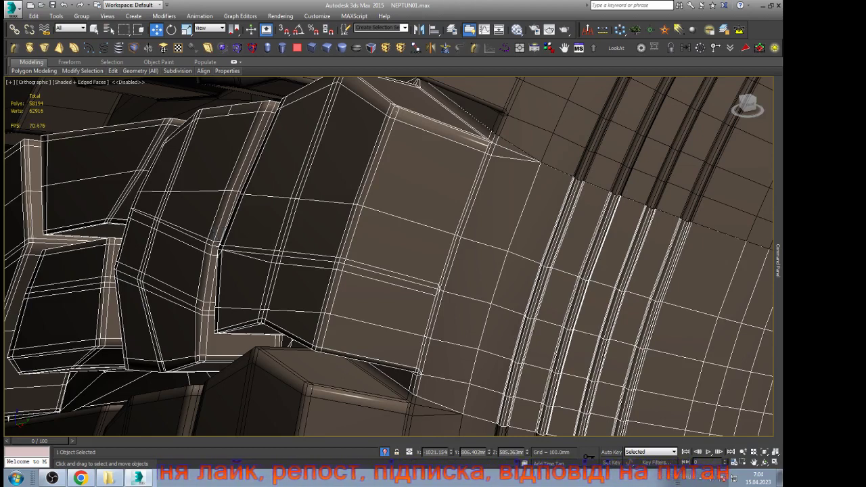
scroll(272, 256, down, 2)
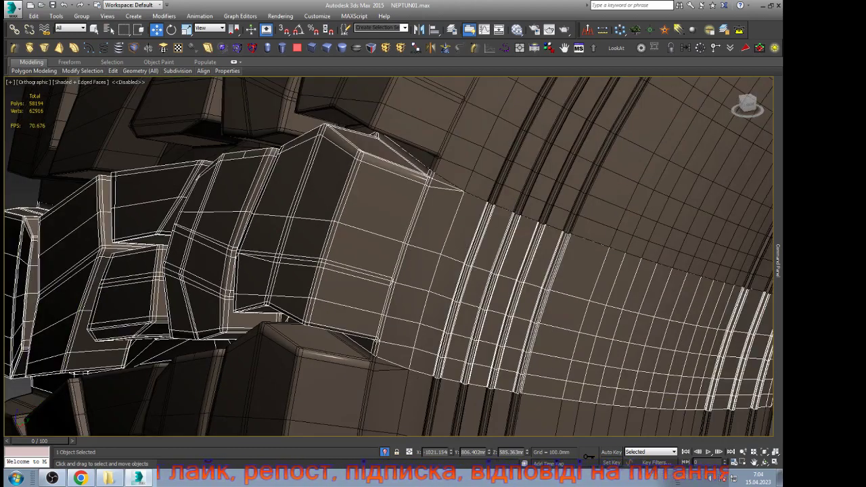
Step: Clone the selected tire segment as an independent copy instead of an instance
mouse_move(778, 260)
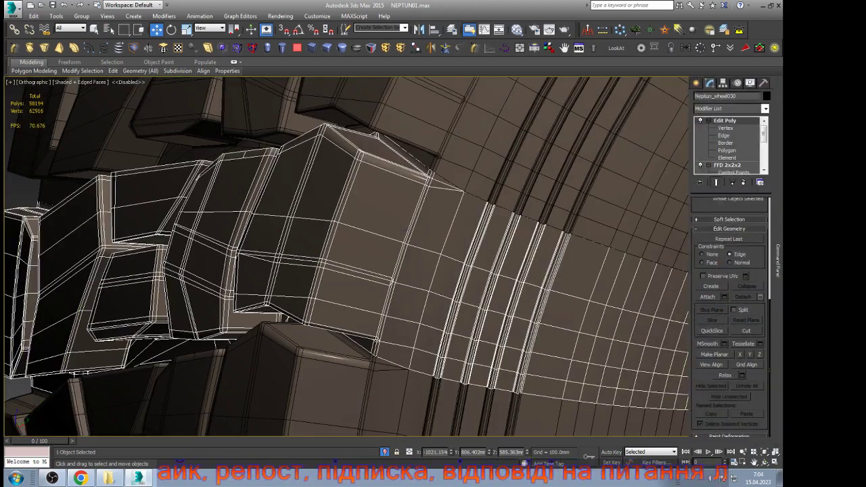
key(ctrl+v)
click(357, 213)
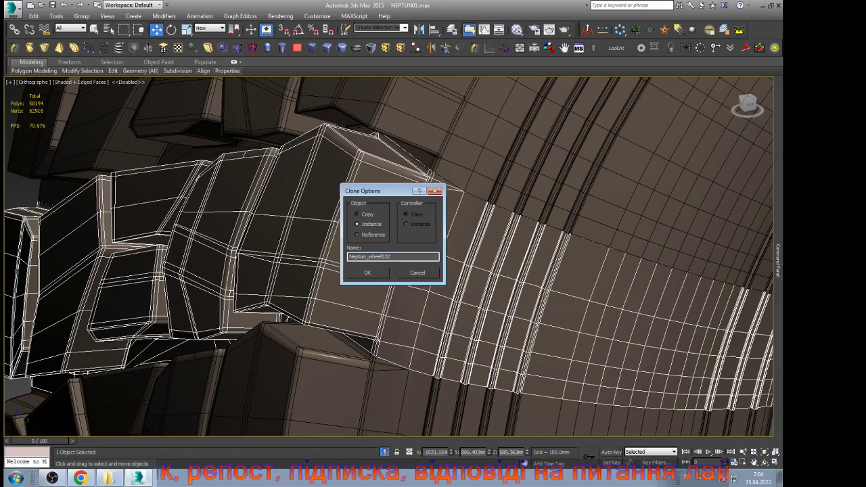
key(Return)
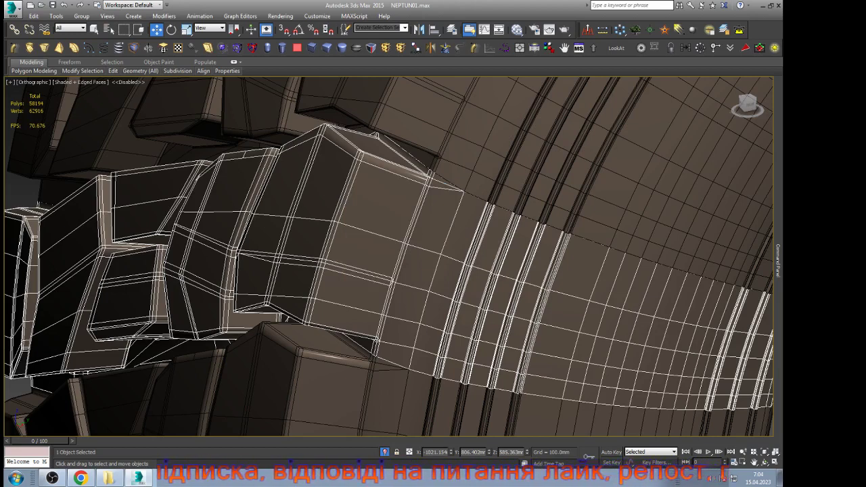
key(ctrl+z)
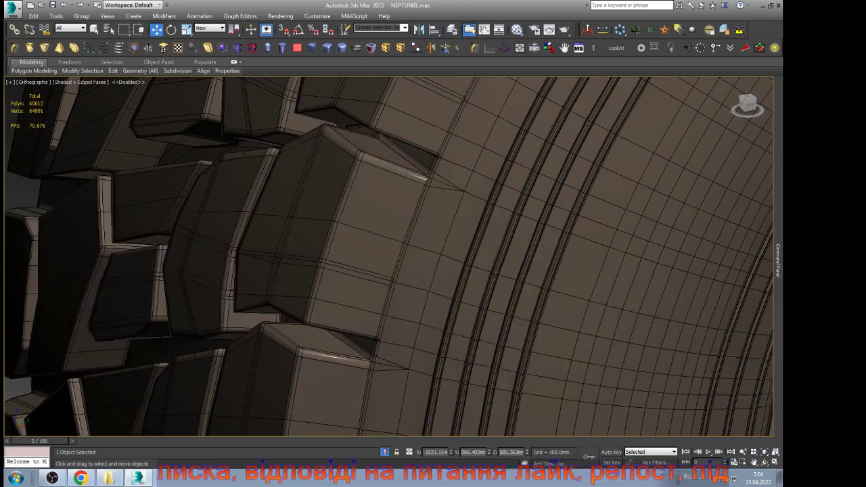
Step: Select the cloned tire segment and detach it from its group
click(358, 245)
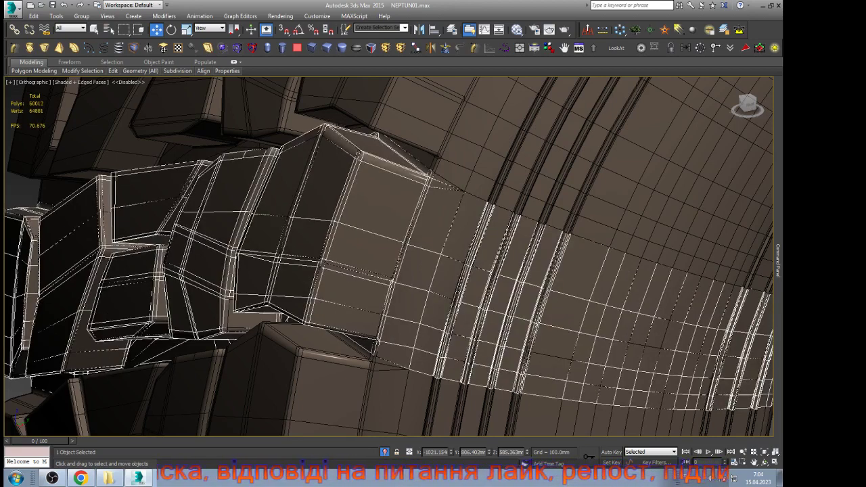
scroll(358, 246, down, 5)
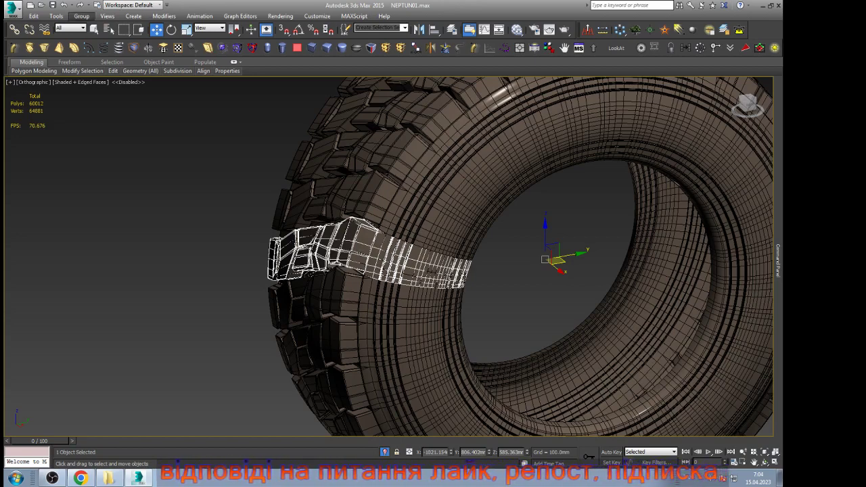
click(82, 15)
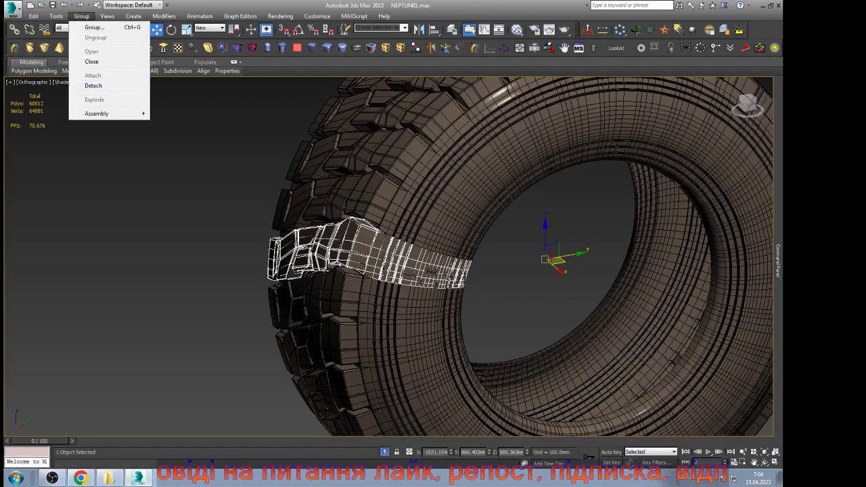
click(93, 85)
Step: Try moving the cloned segment's upper border edge loop upward, and undo the move
scroll(379, 237, up, 5)
key(2)
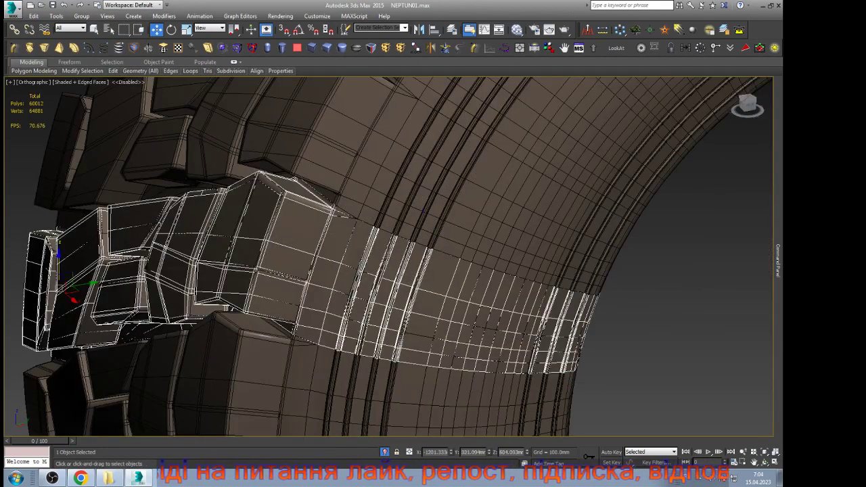
double_click(503, 269)
drag(503, 245, 503, 221)
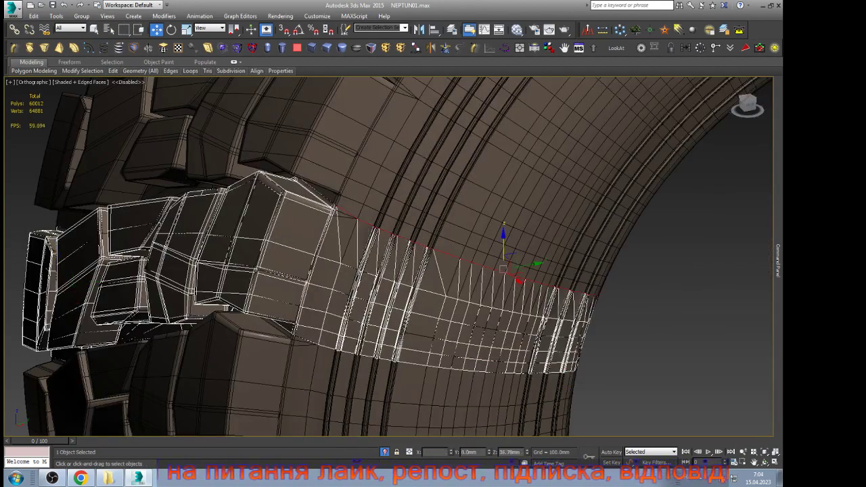
drag(504, 267, 500, 266)
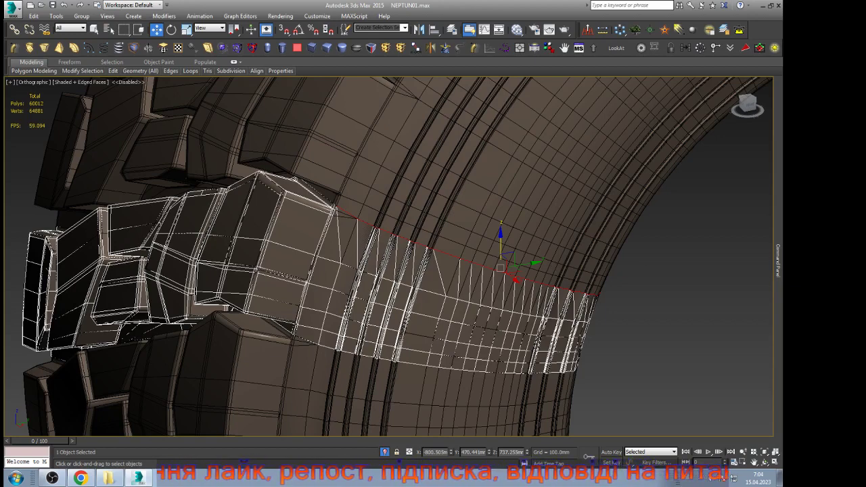
key(ctrl+z)
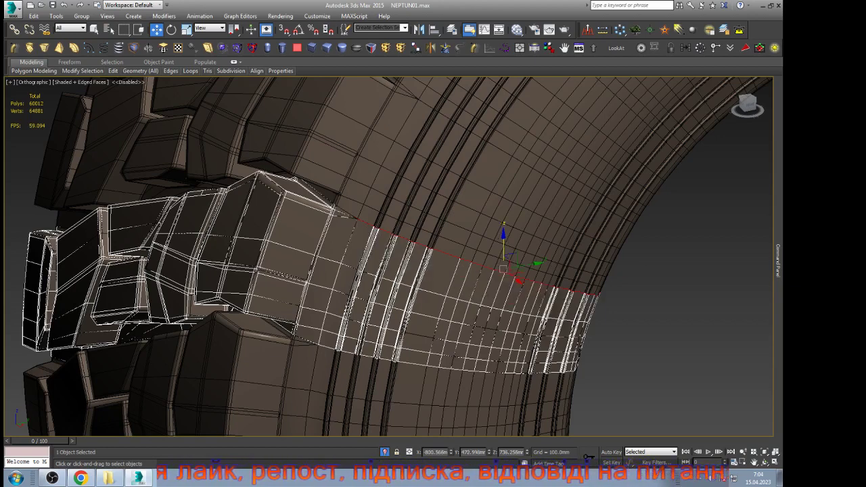
mouse_move(778, 260)
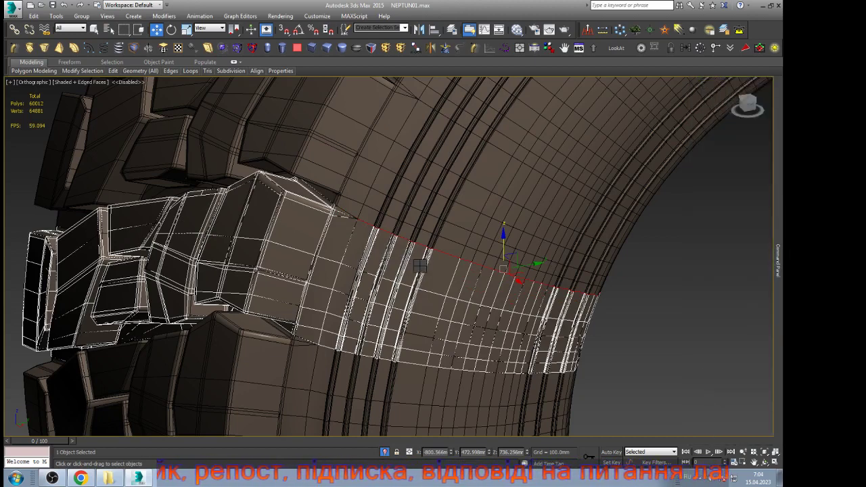
key(2)
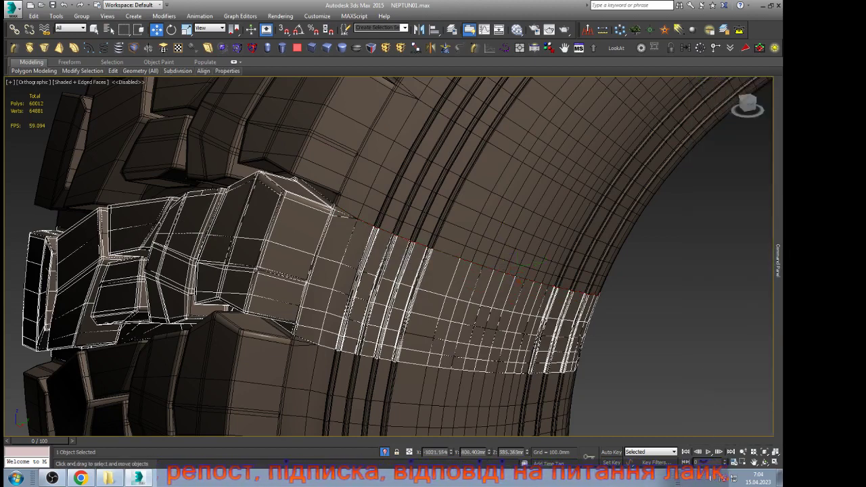
Step: Isolate the cloned tire segment in the viewport
scroll(445, 254, down, 5)
key(alt+q)
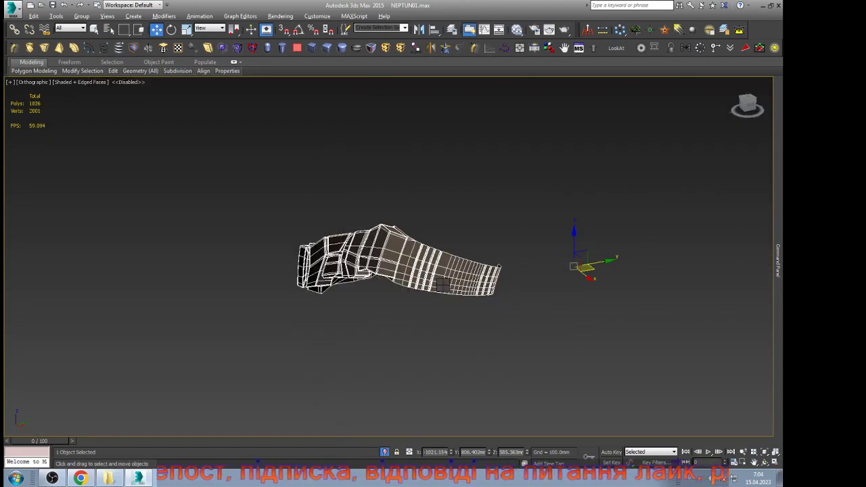
scroll(403, 247, up, 8)
scroll(403, 257, up, 6)
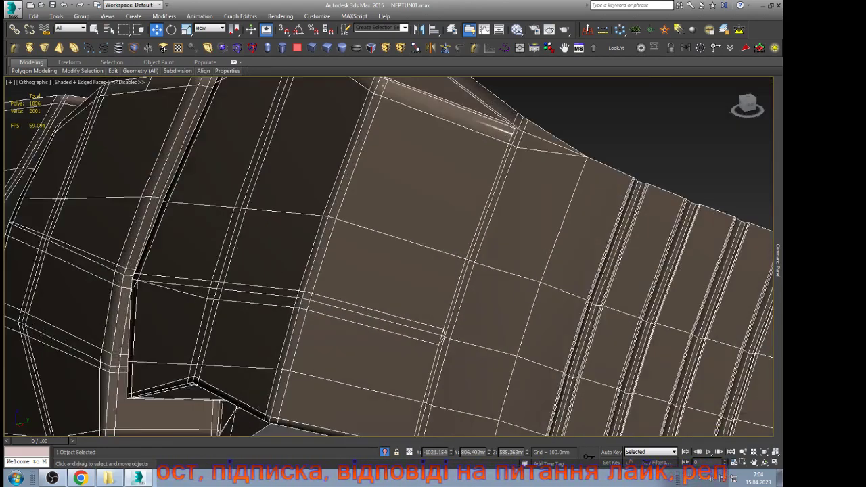
Step: Target-weld the upper end vertex of the triple edge run onto the converging vertex at the outer block's groove edge
scroll(203, 276, down, 5)
scroll(172, 272, up, 6)
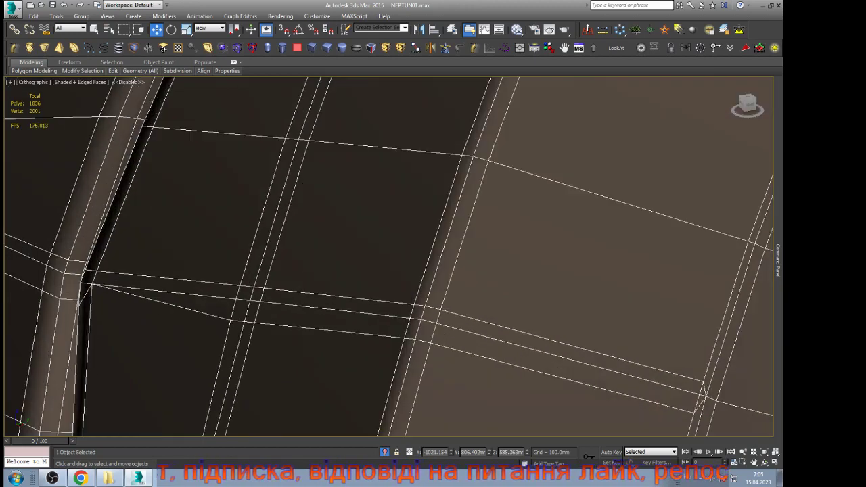
key(1)
scroll(63, 278, up, 4)
right_click(161, 241)
click(136, 294)
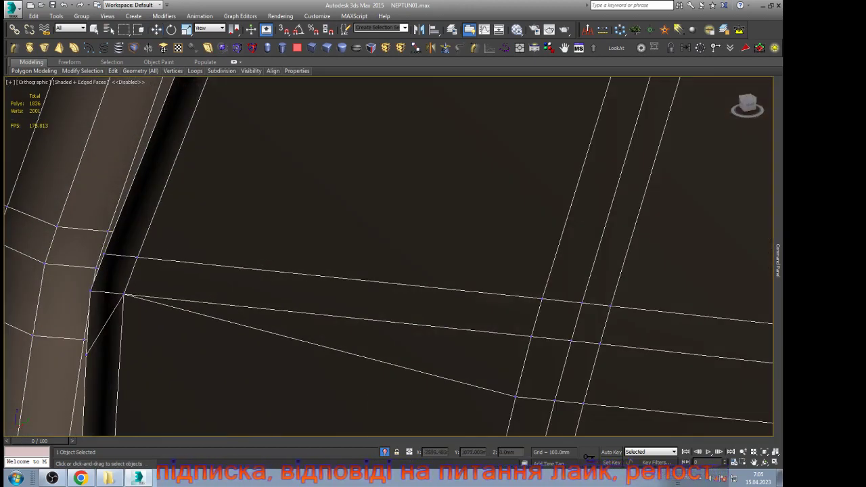
click(124, 293)
right_click(125, 294)
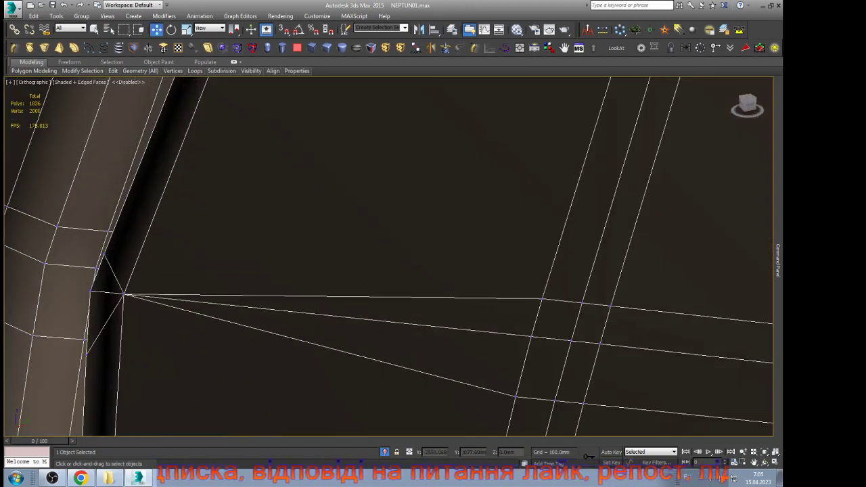
Step: Remove the two edge runs flanking the middle edge across the outer tread block, including their vertices
scroll(232, 289, down, 3)
key(2)
double_click(270, 293)
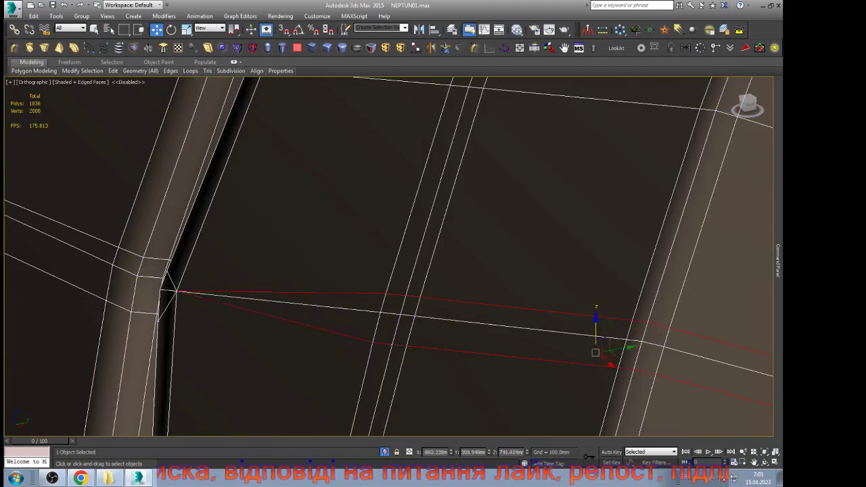
scroll(309, 258, down, 4)
key(ctrl+BackSpace)
key(z)
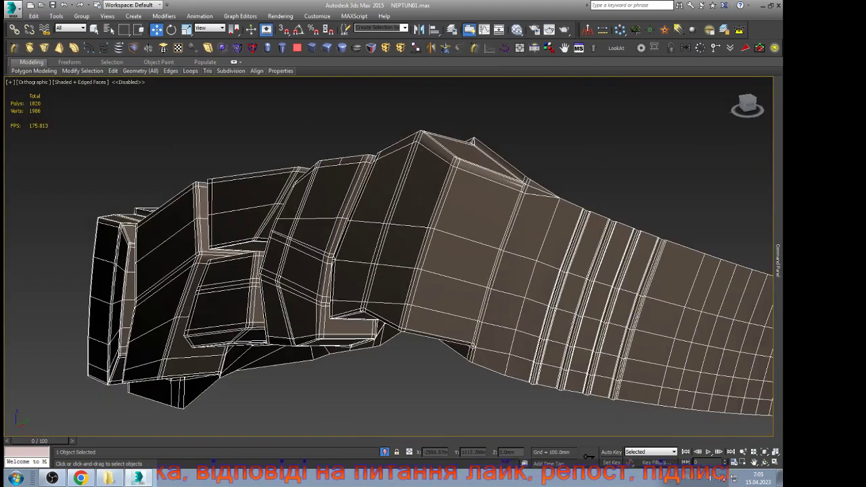
Step: Select the edge ring through the horizontal edge on the middle tread block and return to the Editable Poly object level
scroll(379, 270, up, 5)
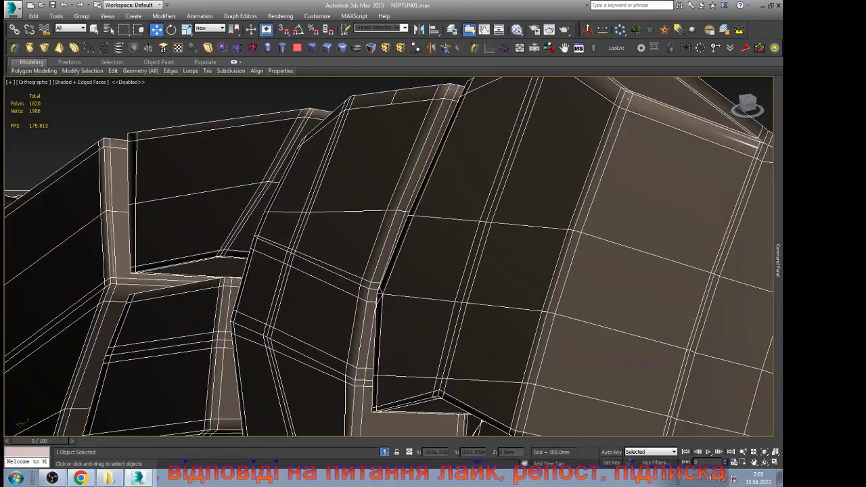
click(348, 210)
scroll(348, 211, down, 3)
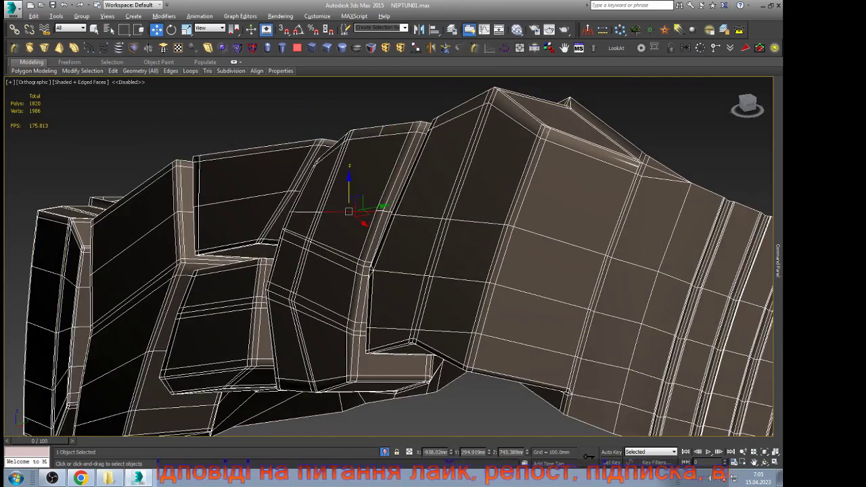
key(alt+r)
click(348, 211)
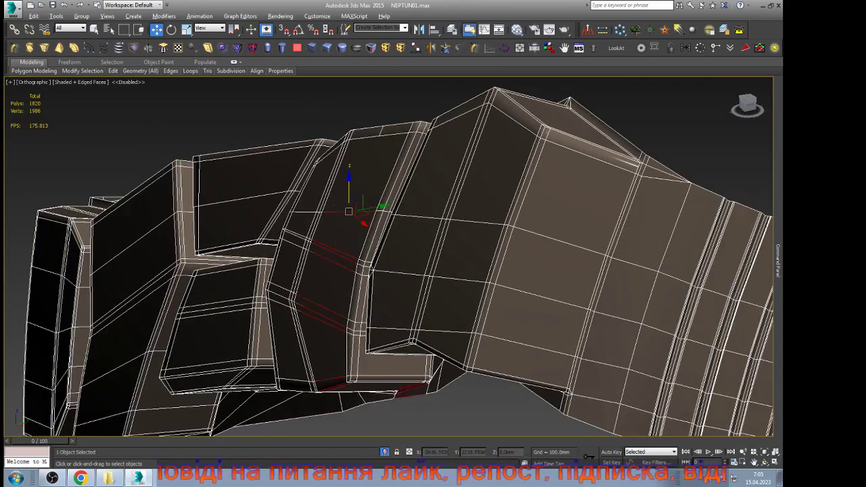
click(698, 121)
click(719, 121)
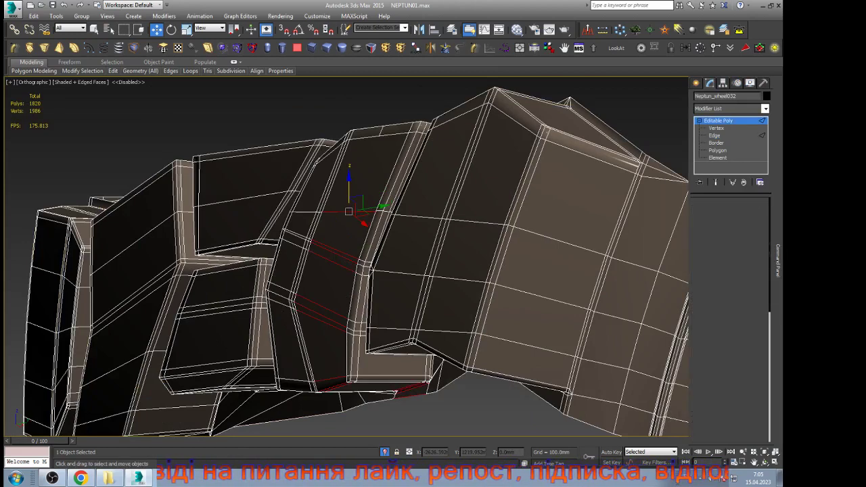
Step: Target-weld the lower vertex of the narrow triangle at the outer tread block's upper corner onto the vertex above it; return to object level
scroll(582, 315, down, 6)
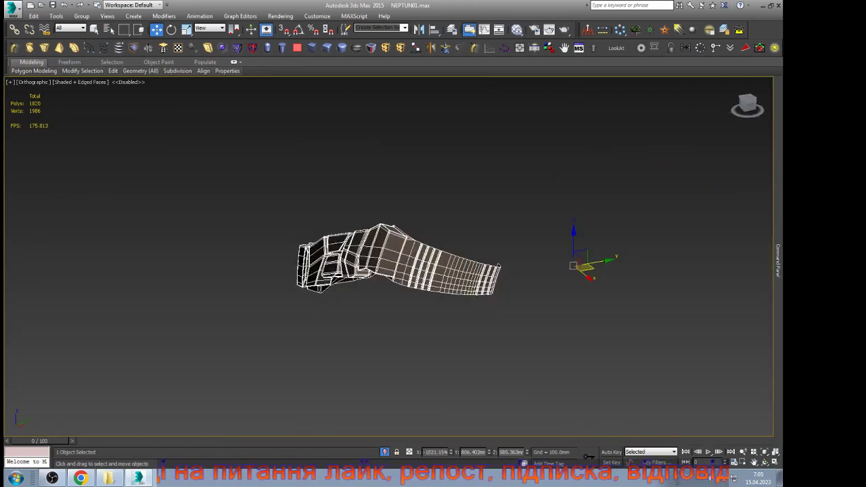
scroll(673, 271, up, 7)
scroll(309, 162, up, 8)
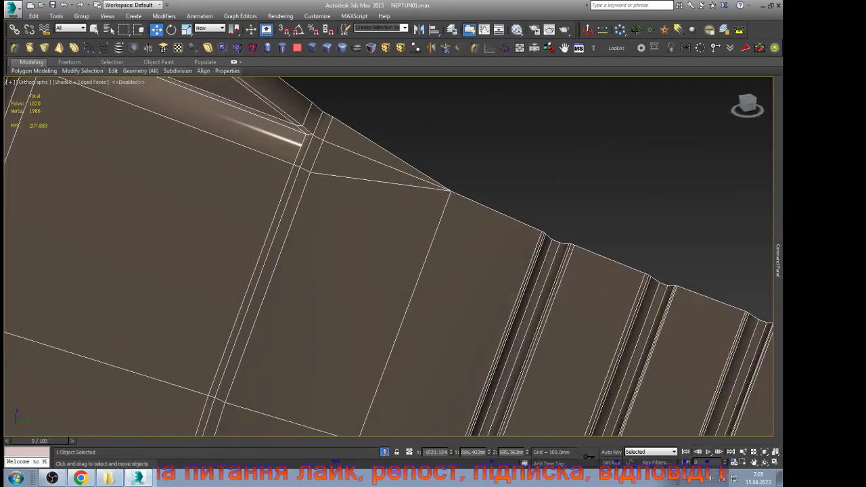
key(1)
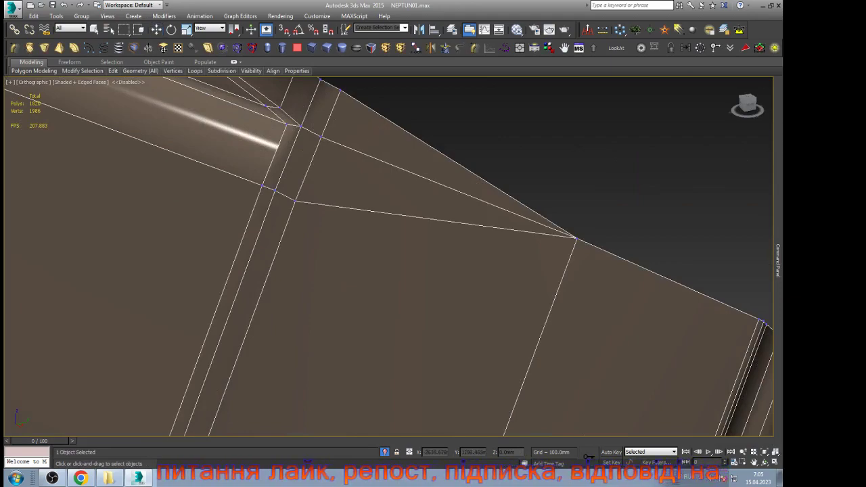
scroll(392, 259, down, 6)
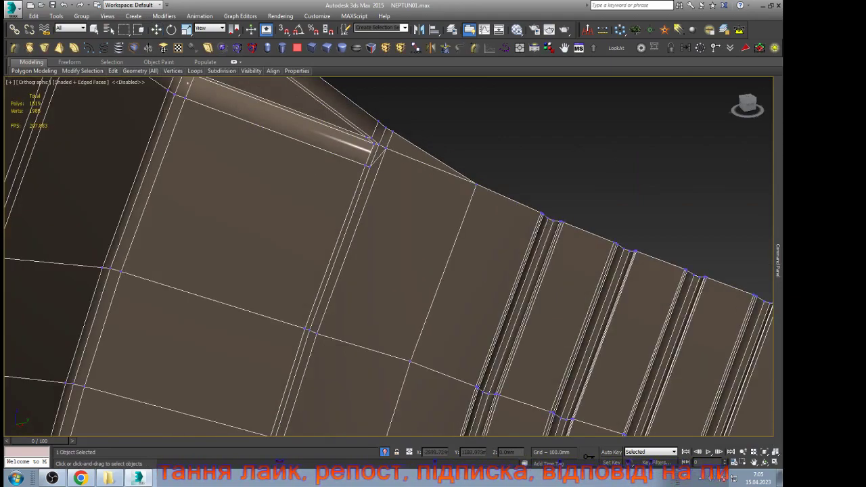
scroll(392, 259, up, 6)
key(w)
scroll(429, 278, down, 5)
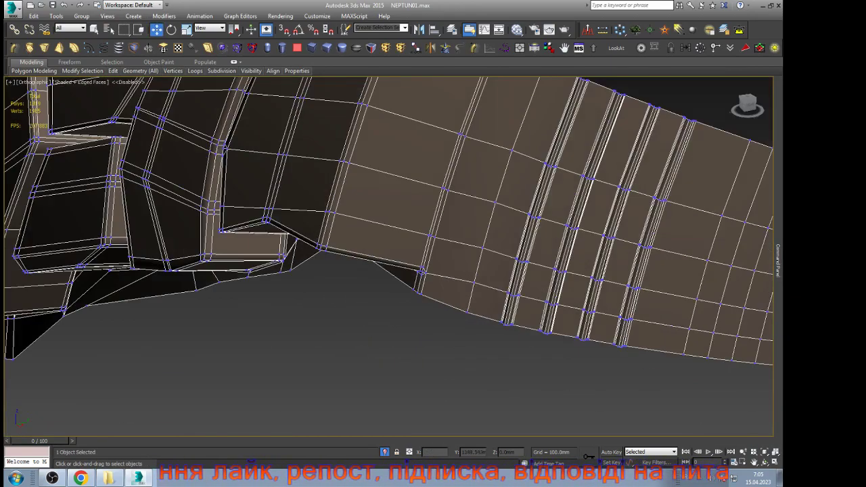
mouse_move(778, 261)
click(718, 121)
Step: On the opposite sidewall, weld the vertex just above the outer block's lower corner onto the vertex directly below and return to object level
click(765, 452)
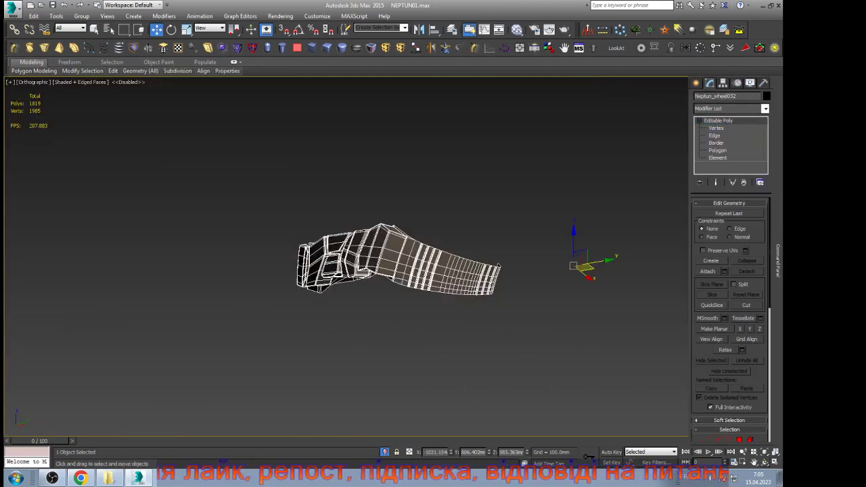
click(764, 463)
drag(352, 277, 494, 283)
drag(400, 297, 471, 281)
scroll(472, 281, up, 7)
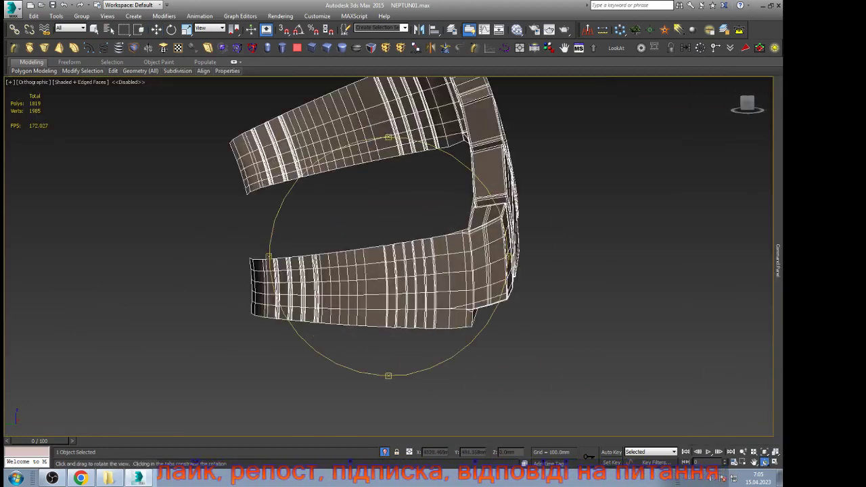
scroll(473, 244, down, 2)
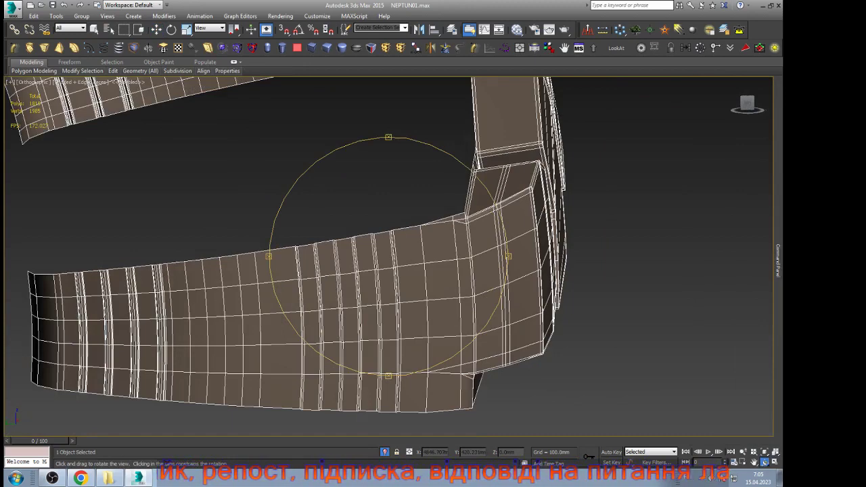
scroll(501, 324, up, 6)
key(w)
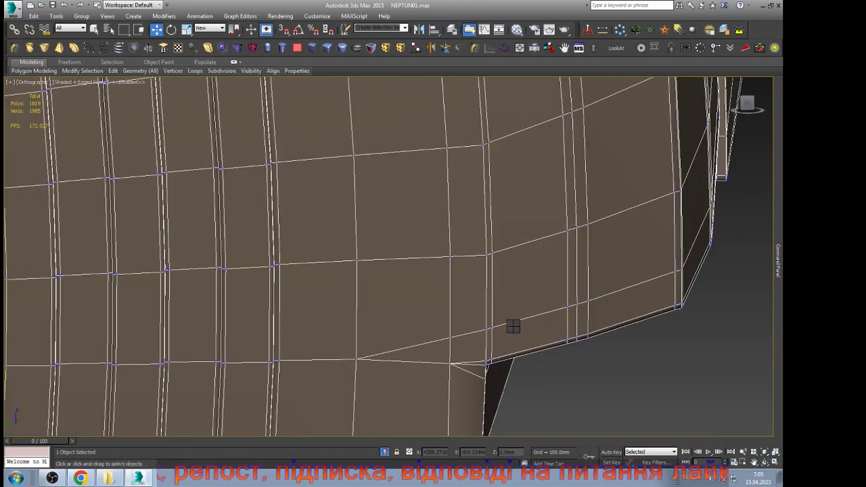
key(alt+c)
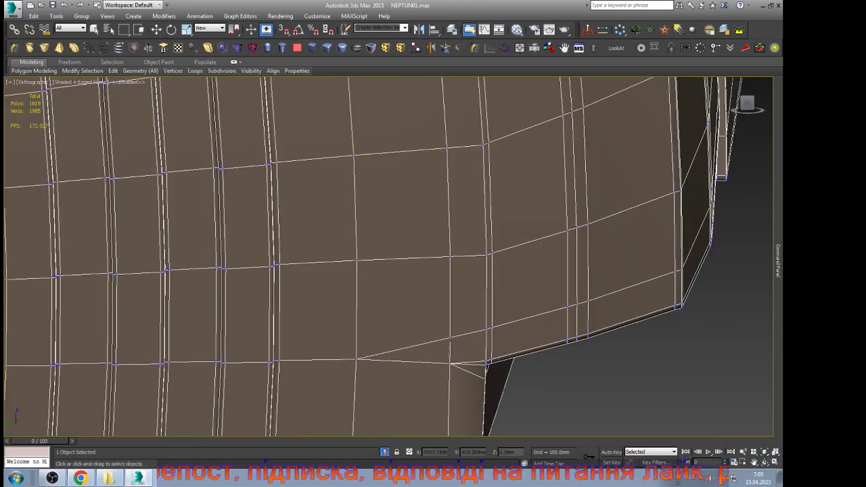
click(451, 363)
scroll(465, 362, down, 6)
scroll(469, 216, up, 4)
key(w)
scroll(484, 219, down, 2)
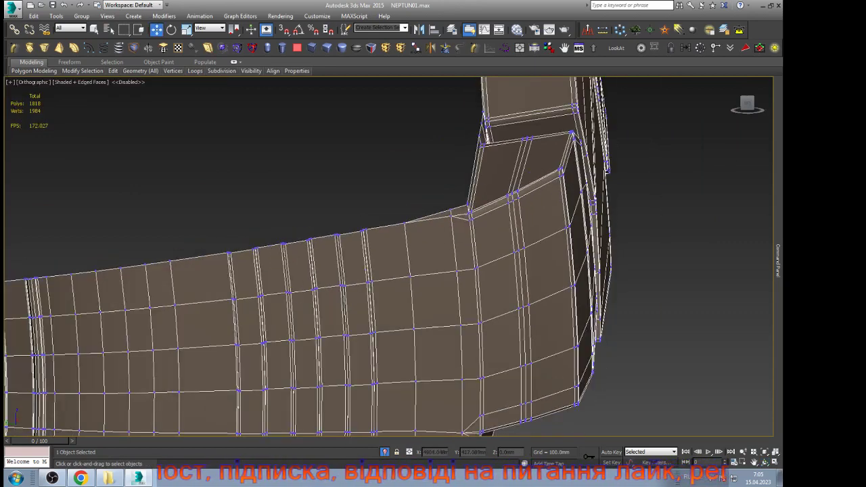
mouse_move(779, 262)
click(719, 120)
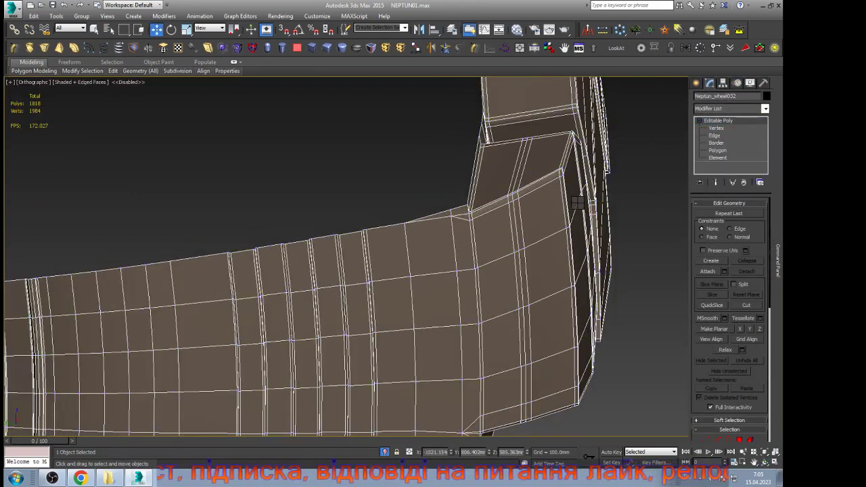
Step: Array the segment in the Left view as 32 copies over a total Z rotation of 360 degrees about its pivot
scroll(385, 251, up, 4)
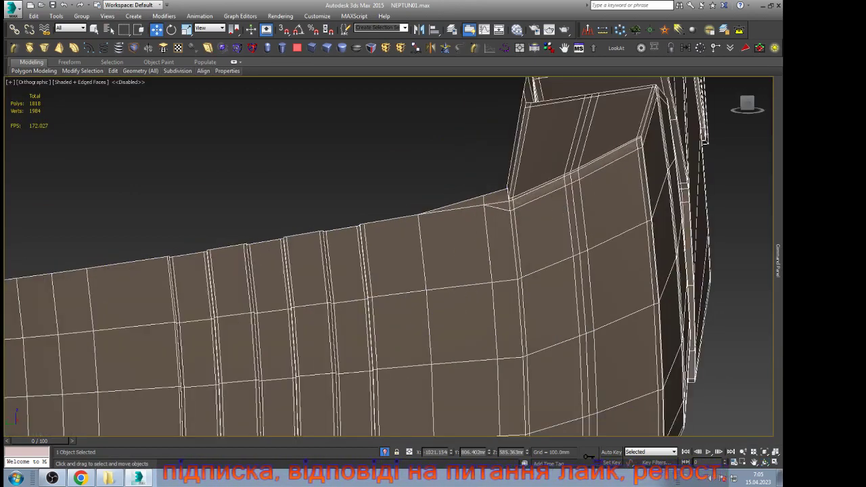
key(l)
key(z)
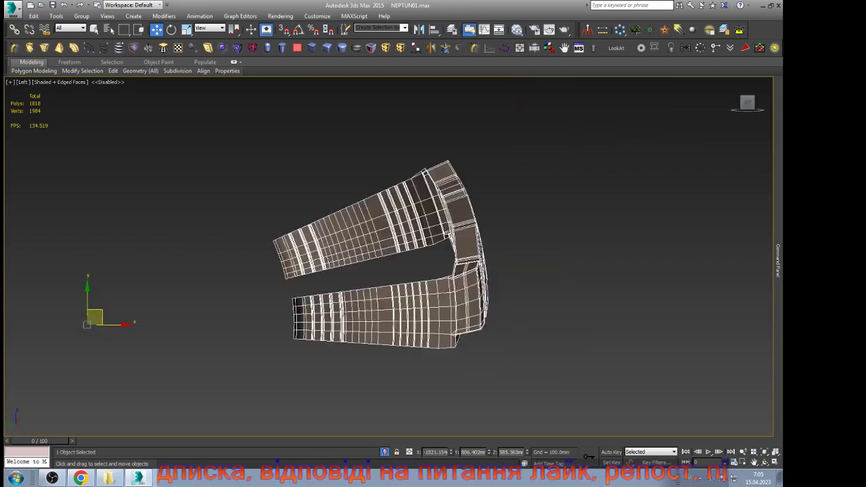
click(620, 29)
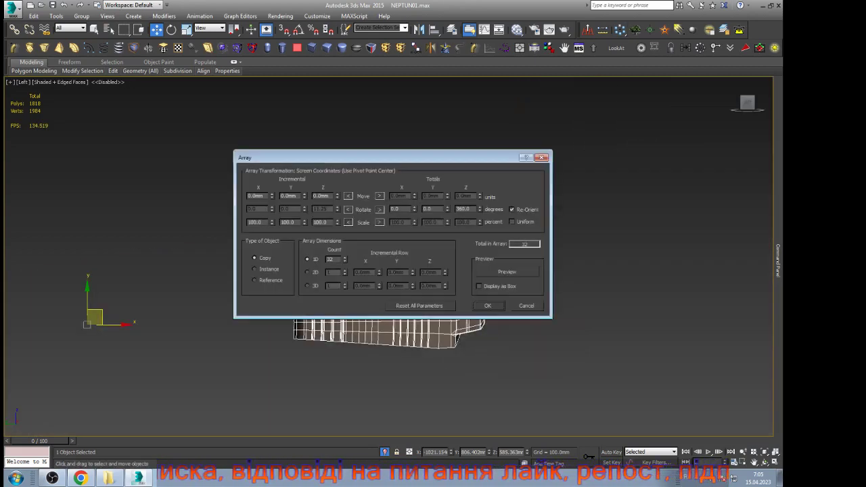
click(507, 271)
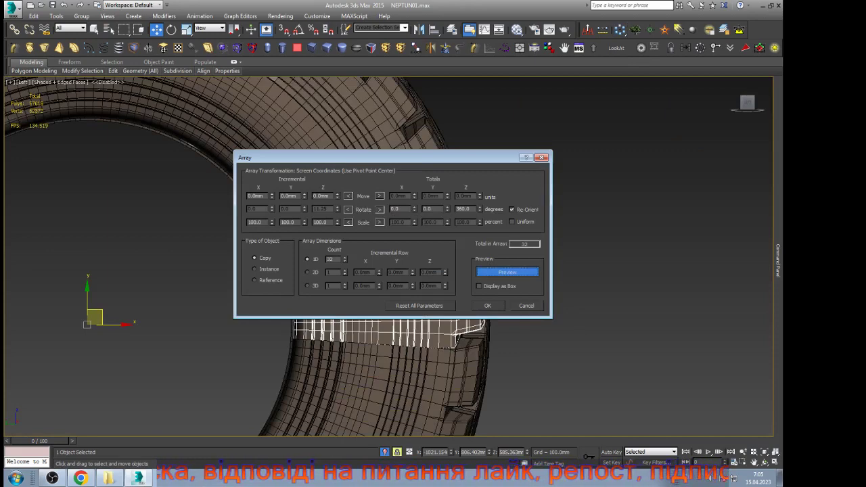
drag(378, 157, 500, 171)
click(608, 319)
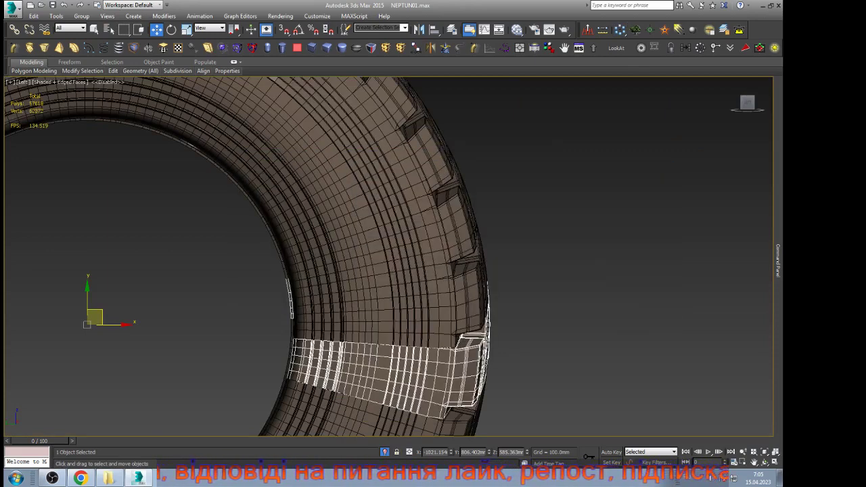
Step: Examine the complete arrayed tire from the side and from an oblique angle
click(596, 230)
scroll(596, 229, down, 8)
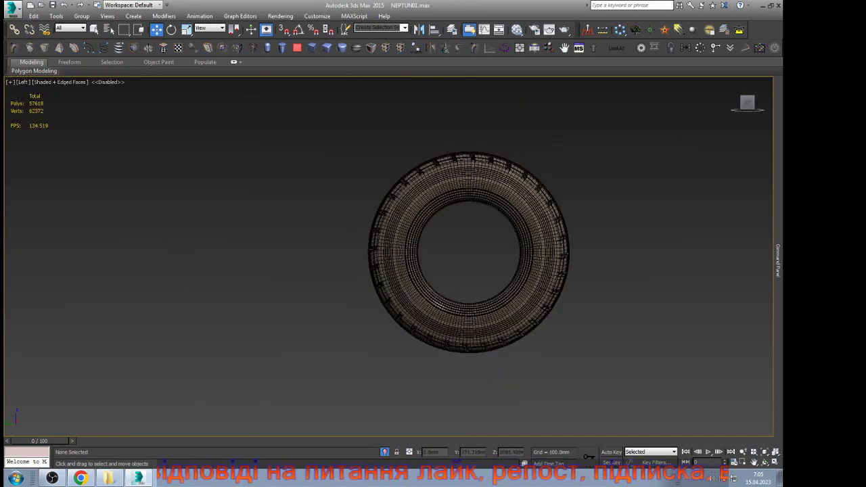
click(474, 177)
drag(294, 116, 624, 378)
key(z)
alt+middle_drag(623, 378, 574, 393)
click(576, 385)
scroll(409, 139, up, 3)
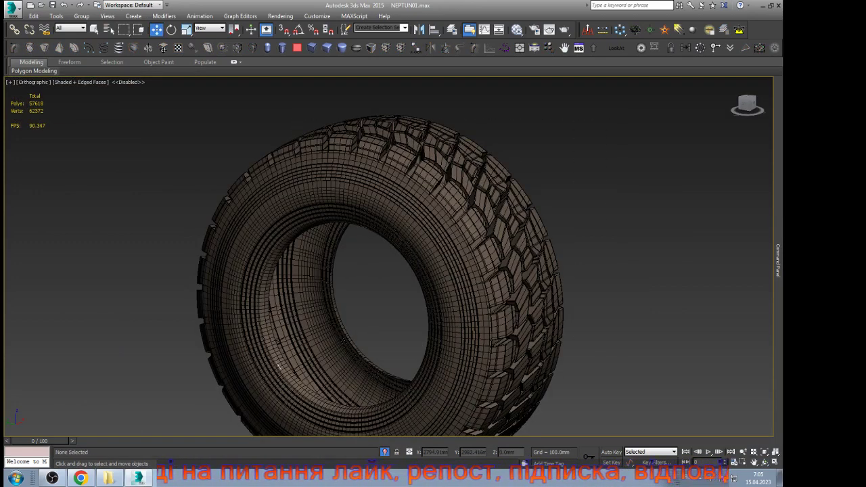
Step: Attach all the other arrayed tire segments to the one at the tire's top and clear the selection
click(409, 139)
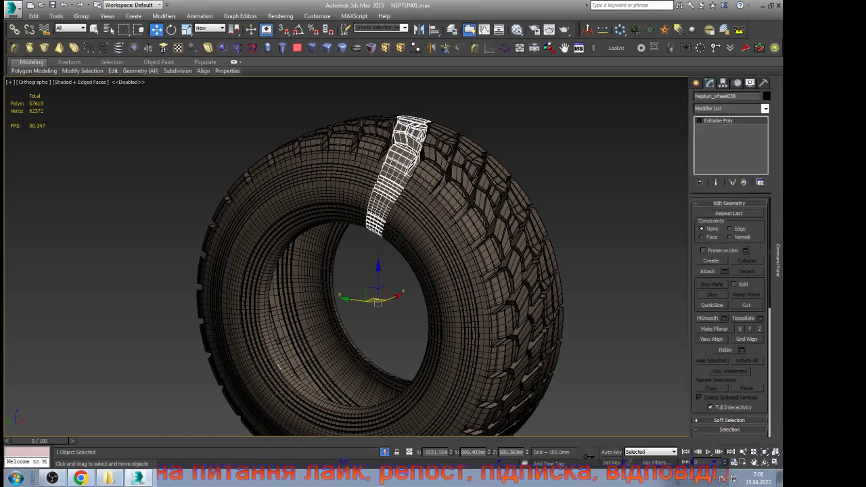
click(724, 271)
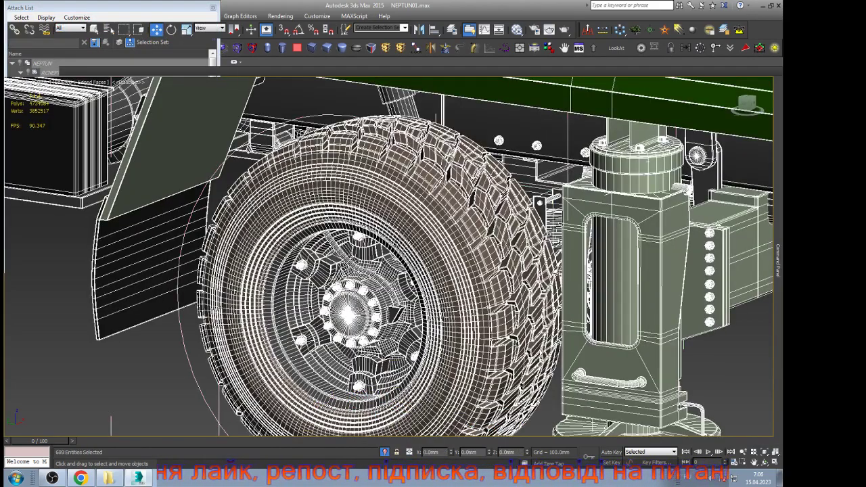
key(z)
click(375, 361)
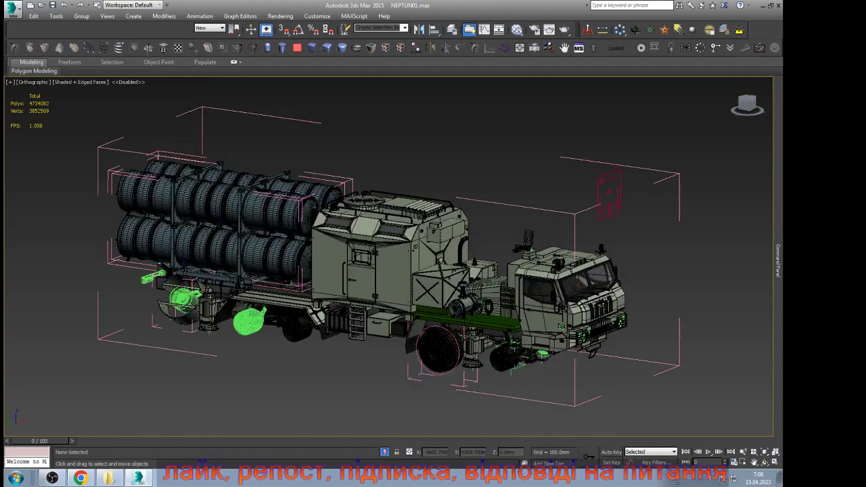
Step: Select the attached tire on the truck and isolate it in the viewport
scroll(375, 360, up, 5)
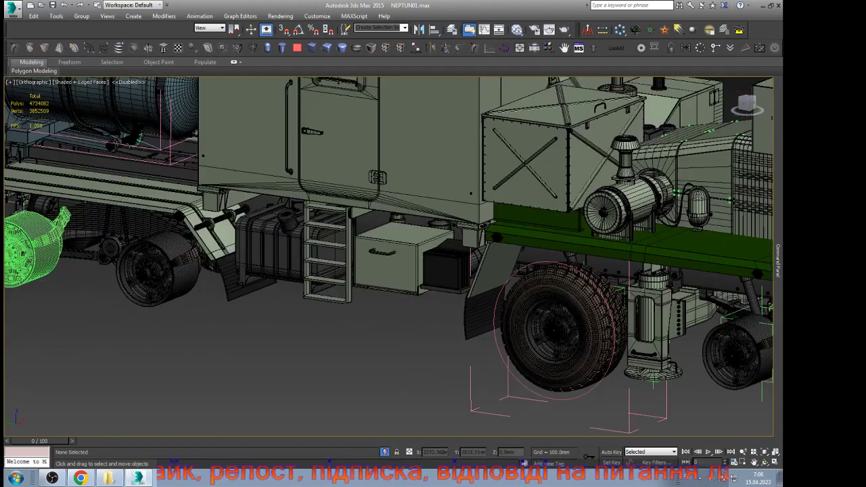
click(590, 339)
middle_drag(684, 379, 567, 331)
scroll(567, 331, up, 6)
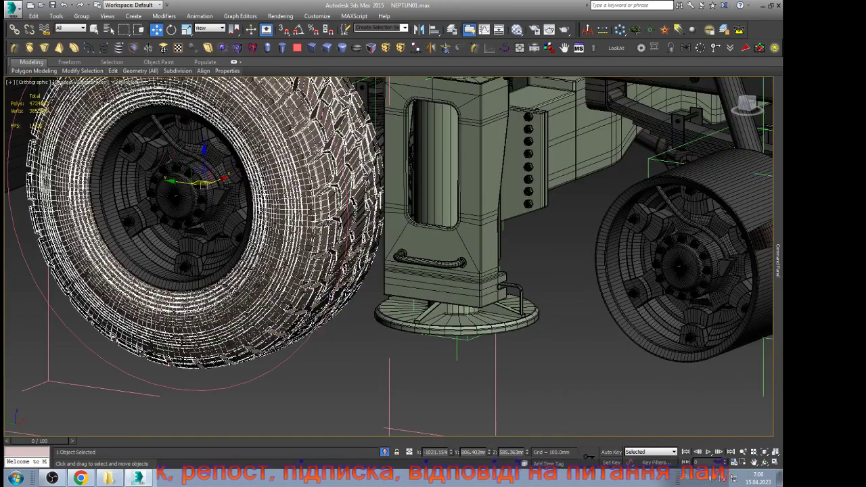
scroll(288, 223, up, 6)
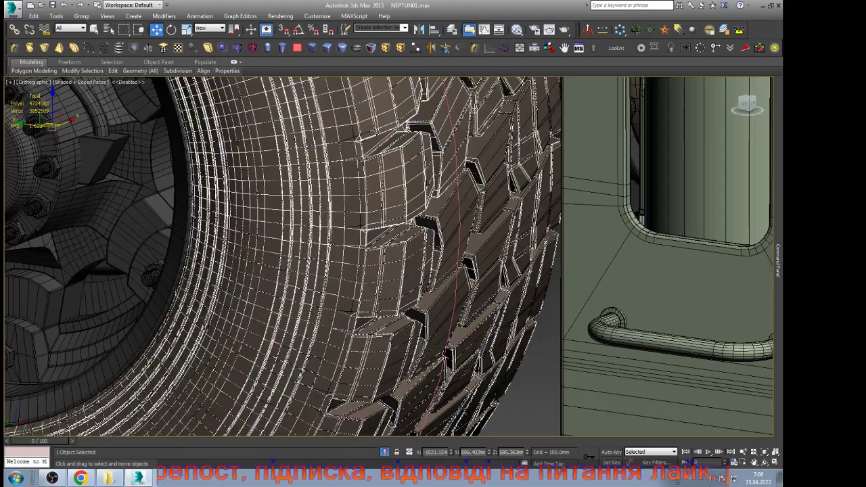
key(alt+q)
scroll(389, 257, up, 8)
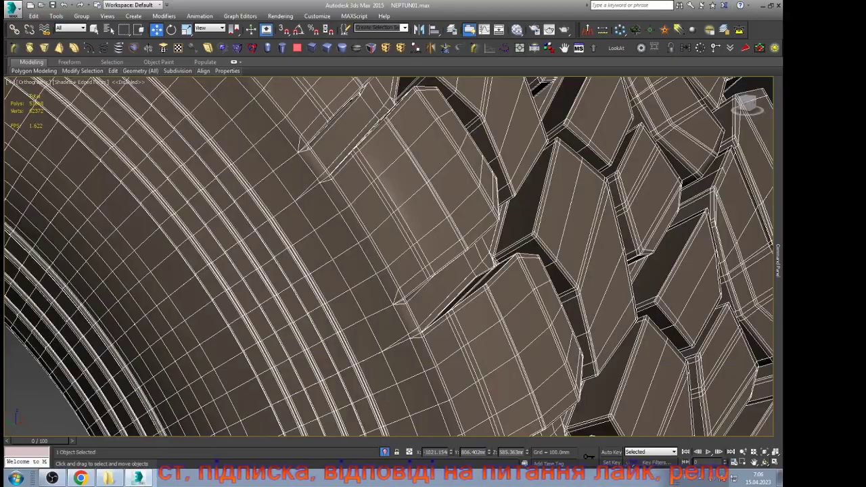
Step: Examine the tread blocks and the seams between neighbouring segments along the tire's shoulder
key(ctrl+r)
scroll(389, 258, down, 6)
drag(406, 257, 368, 267)
scroll(389, 257, up, 7)
scroll(389, 257, down, 1)
scroll(389, 264, down, 7)
scroll(369, 268, up, 4)
scroll(389, 257, up, 3)
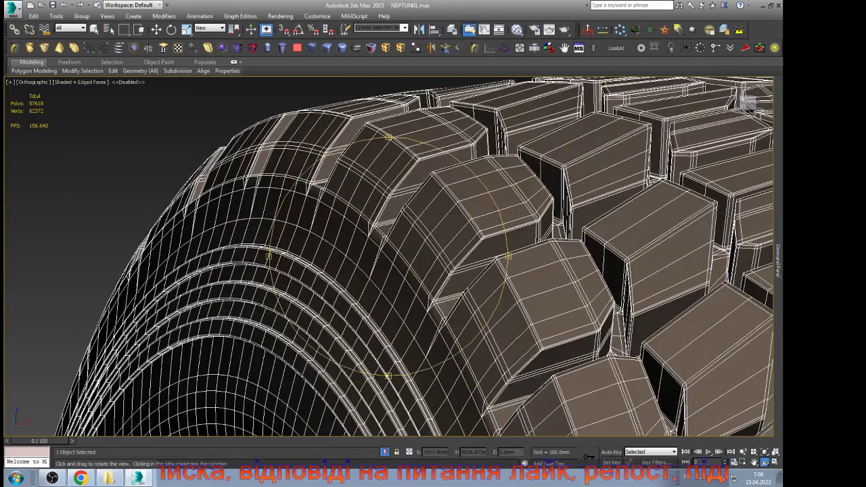
key(w)
scroll(291, 225, up, 5)
key(2)
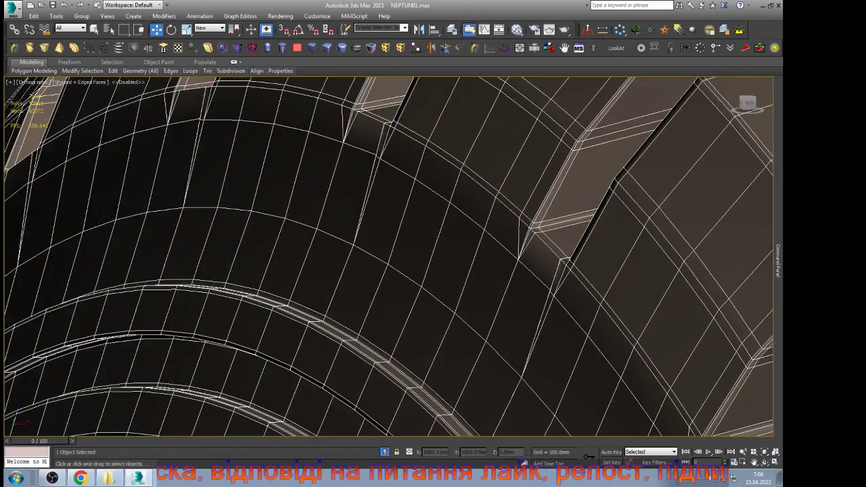
scroll(389, 257, up, 5)
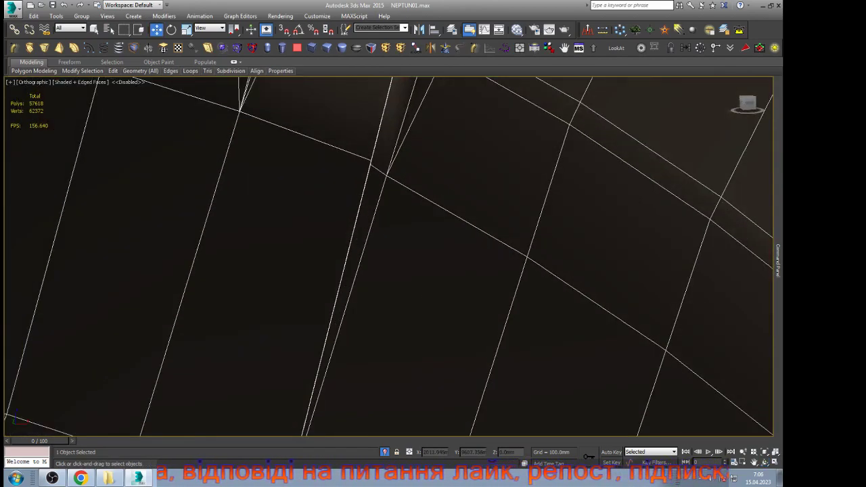
Step: Select all open borders of the tire at the Border sub-object level
key(1)
scroll(384, 157, up, 2)
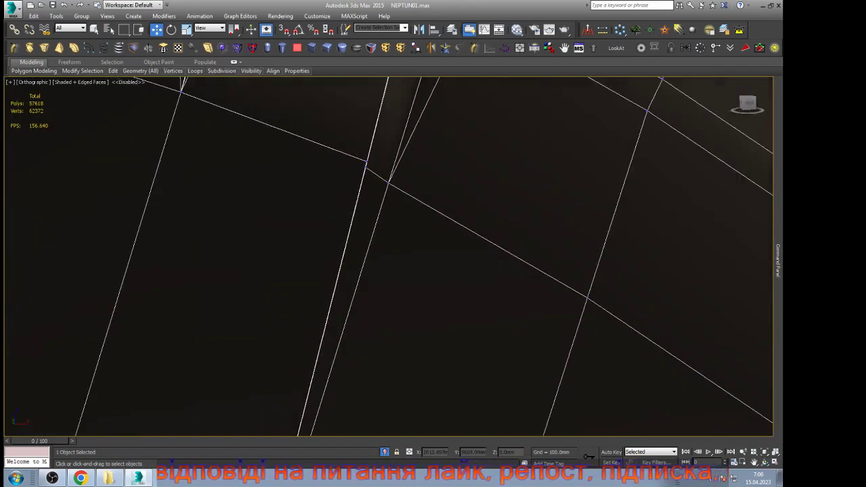
key(3)
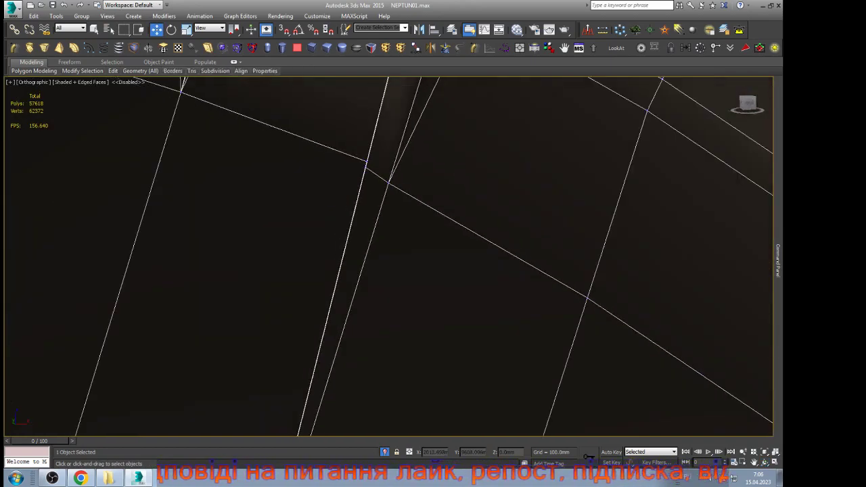
key(ctrl+a)
key(z)
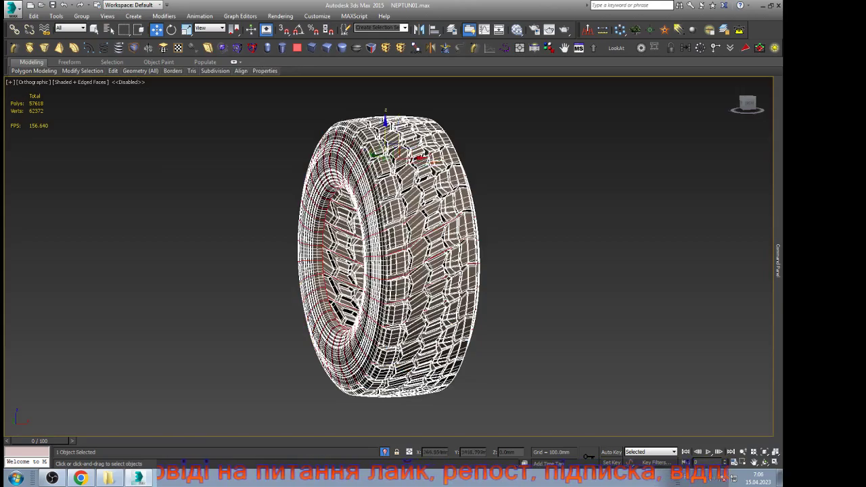
Step: Convert the border selection into a selection of the vertices along the segment seams
key(ctrl+r)
drag(399, 227, 435, 255)
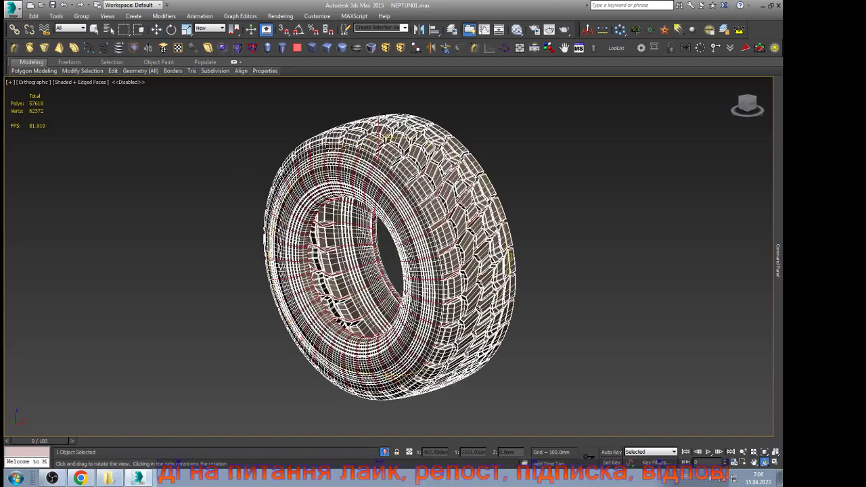
scroll(435, 254, up, 8)
scroll(432, 269, up, 5)
key(w)
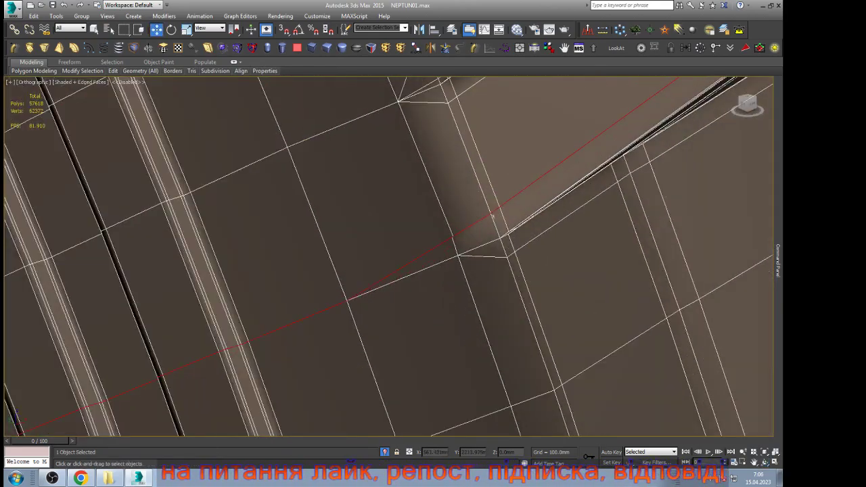
key(1)
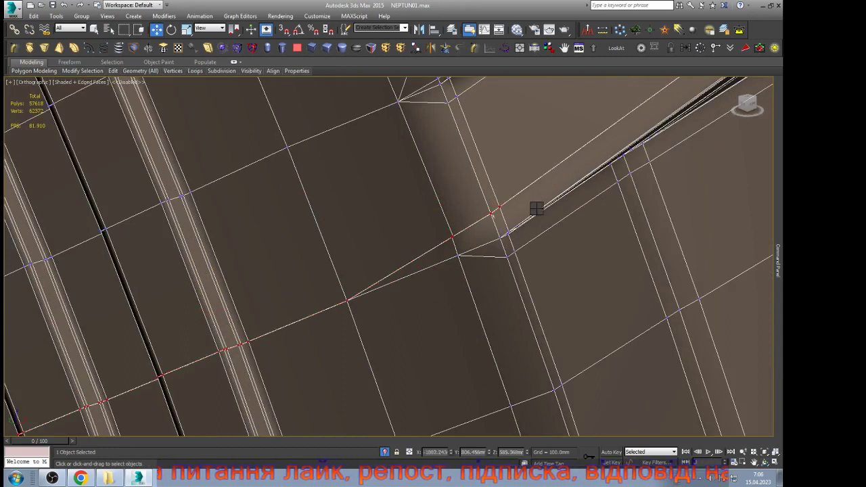
Step: Weld the selected vertices along the segment seams and check the remaining open borders and vertices near the shoulder
key(ctrl+shift+w)
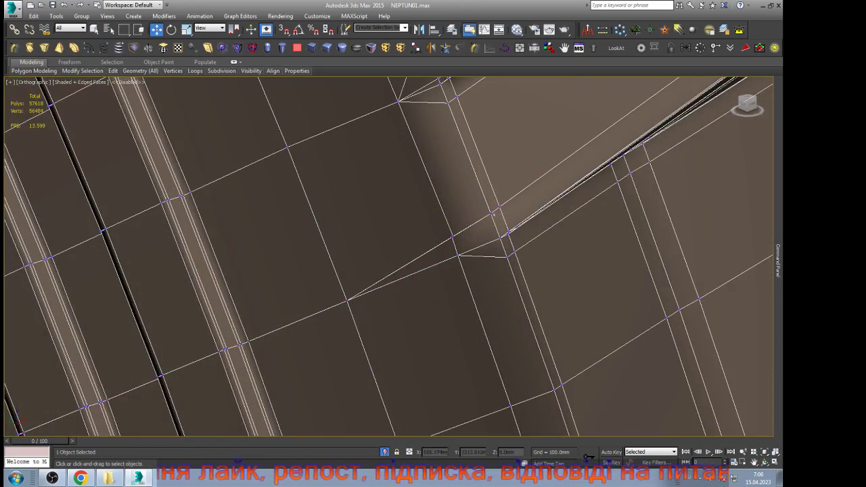
key(3)
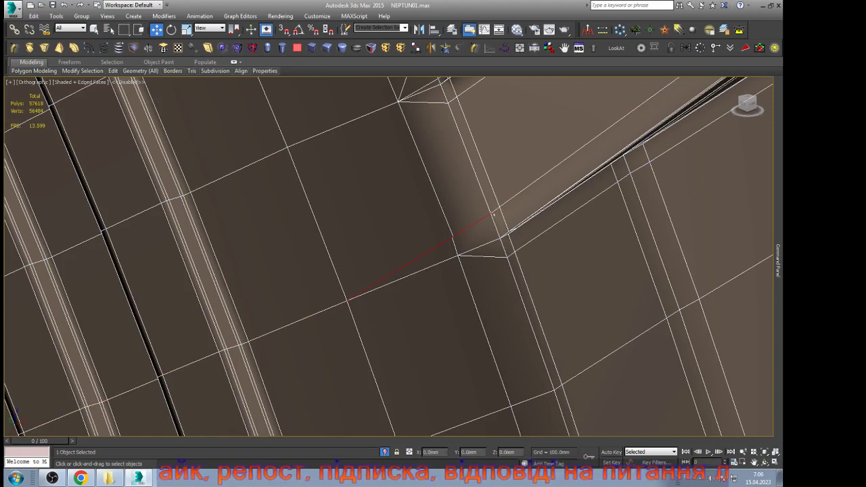
key(1)
scroll(461, 228, up, 4)
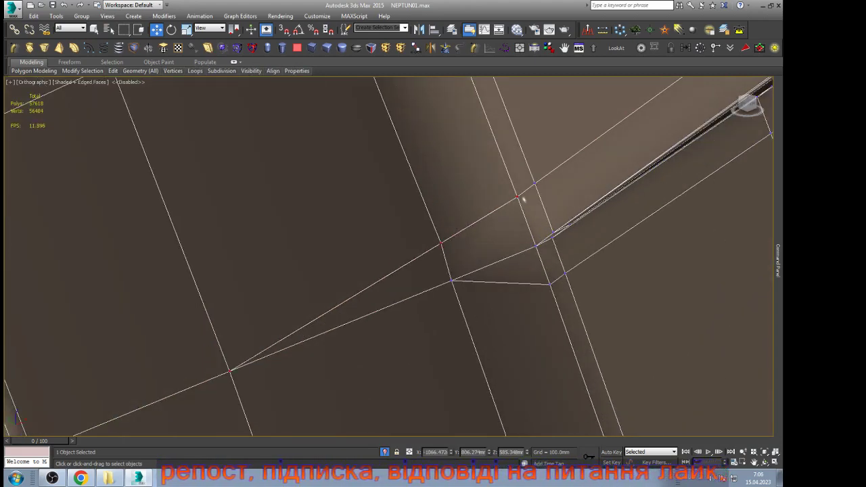
mouse_move(778, 261)
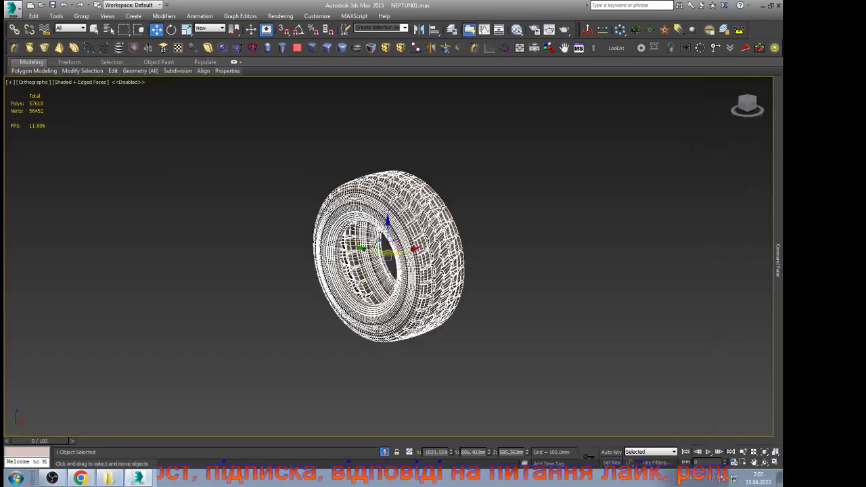
Step: Bridge the open borders along the tire's two inner rims, return to object level and deselect the tire
click(504, 216)
scroll(399, 230, up, 6)
click(400, 230)
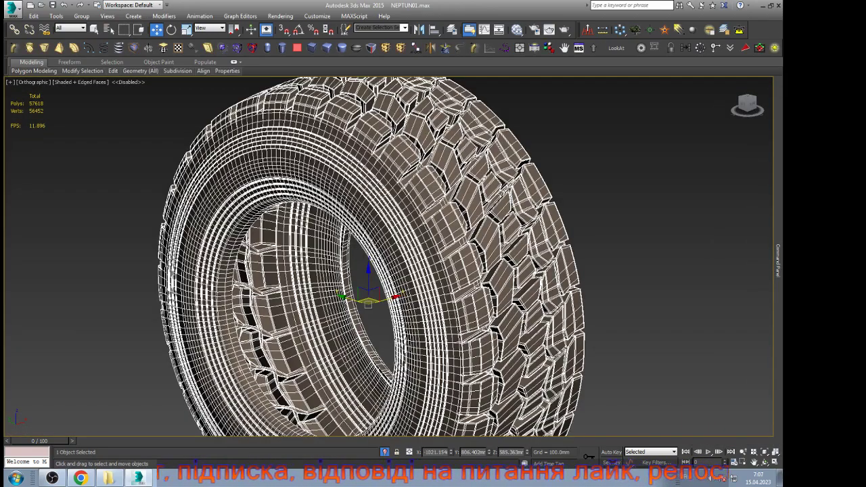
scroll(273, 224, up, 3)
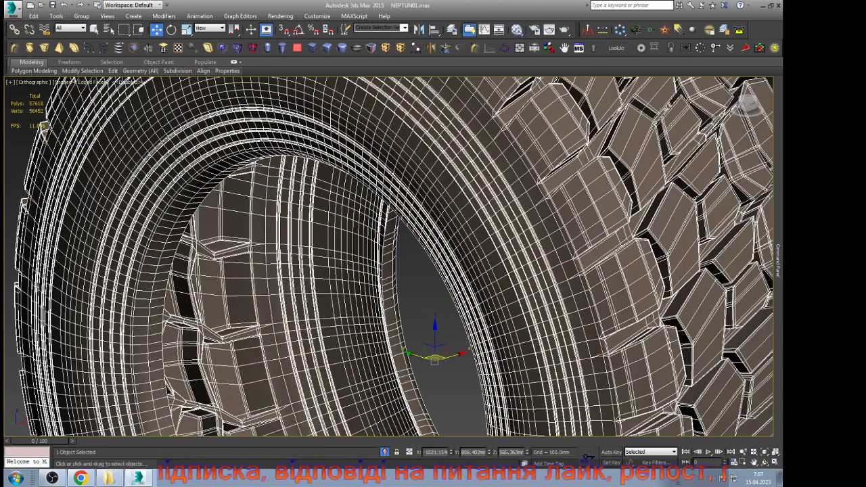
key(3)
mouse_move(778, 261)
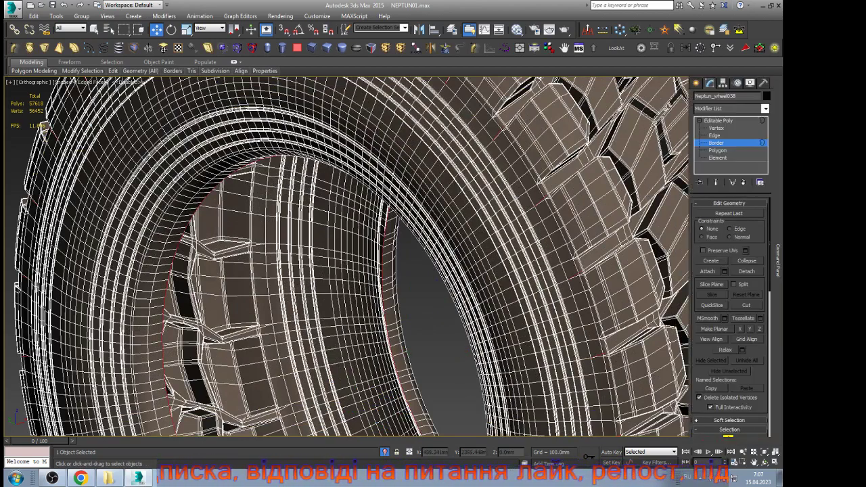
scroll(728, 318, down, 10)
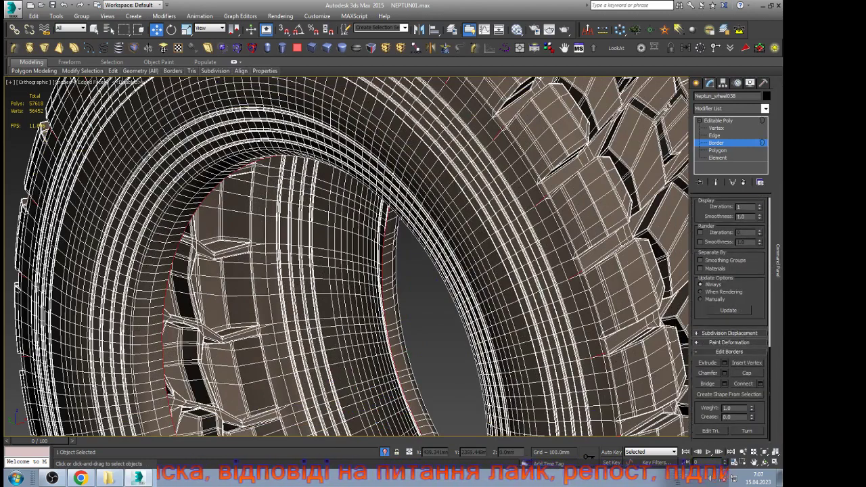
key(alt+p)
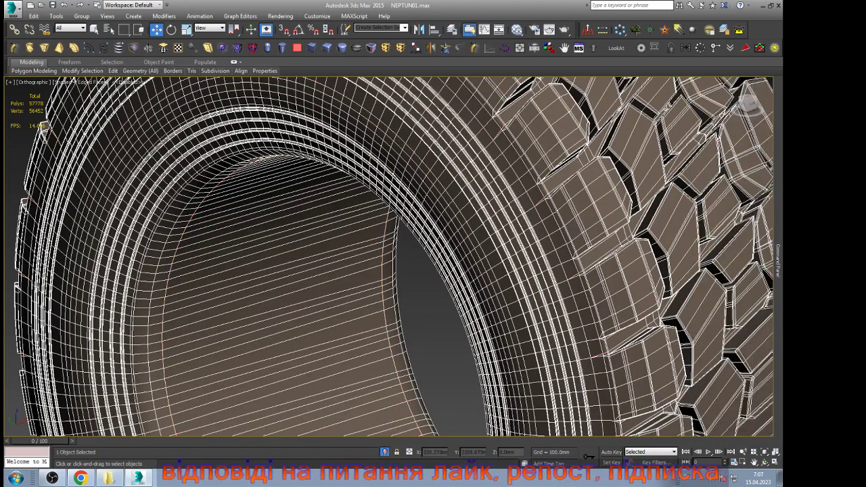
click(718, 120)
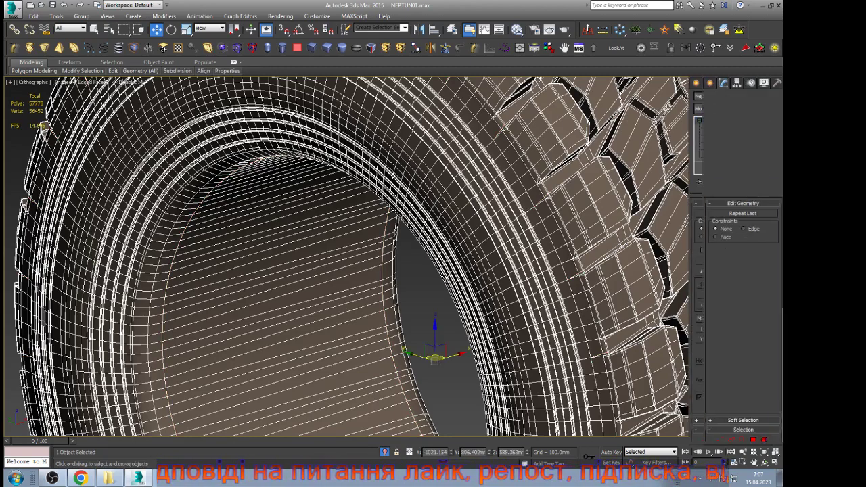
click(419, 285)
scroll(419, 285, down, 4)
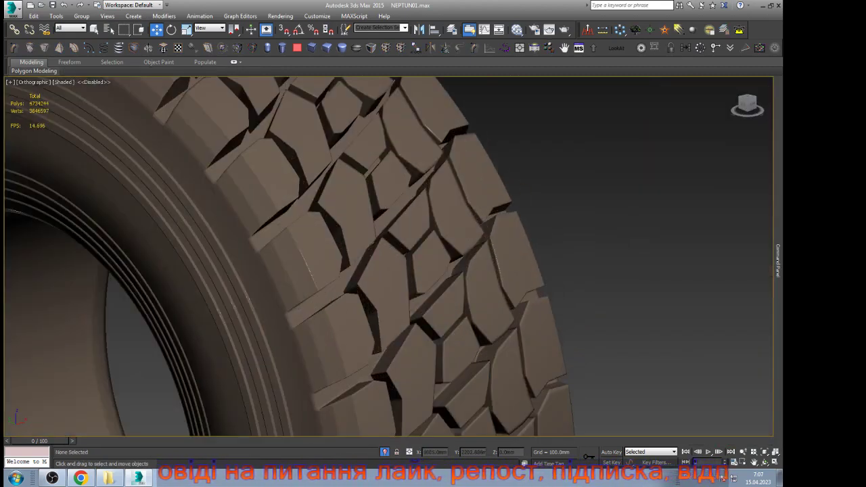
scroll(389, 257, down, 4)
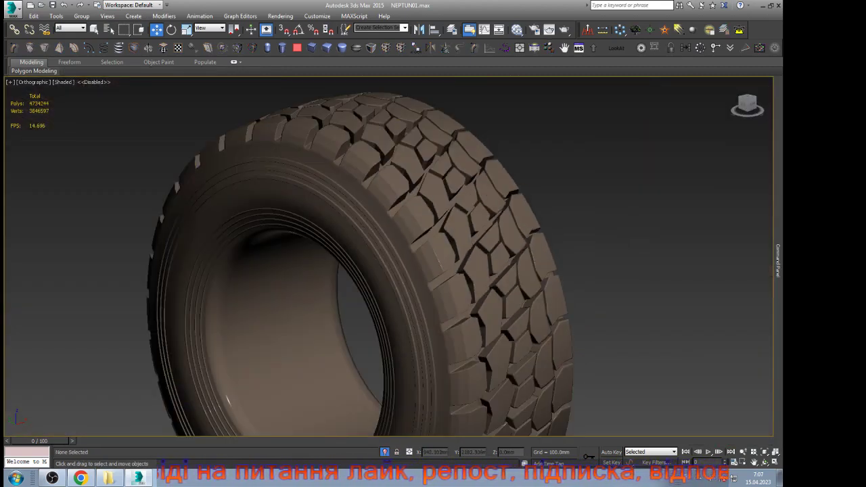
Step: Select the joined tire and unhide all objects, leaving the hidden layers hidden
click(510, 272)
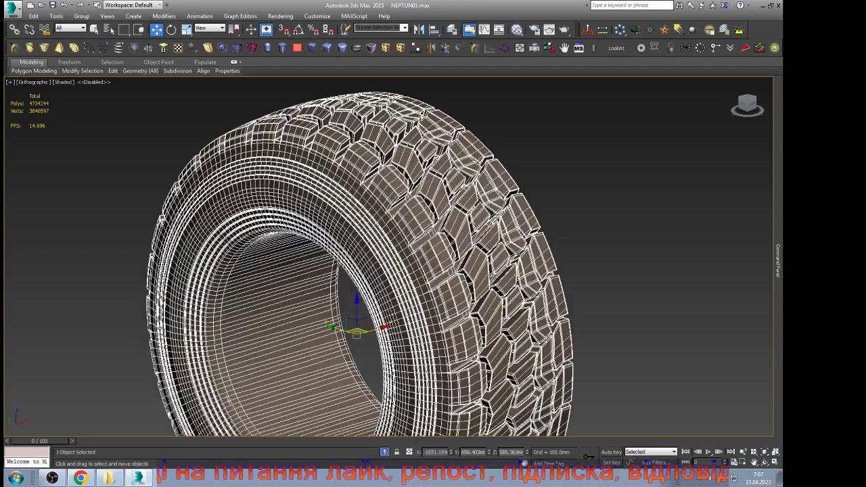
right_click(510, 272)
click(541, 227)
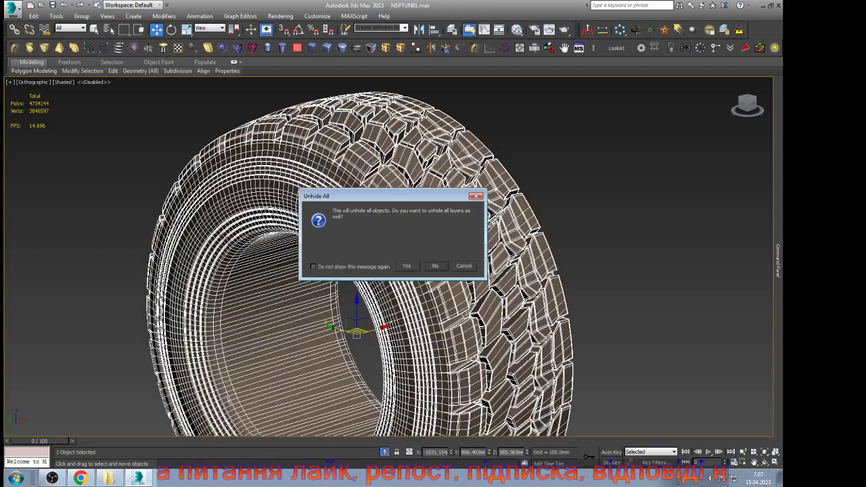
click(436, 266)
scroll(404, 215, down, 5)
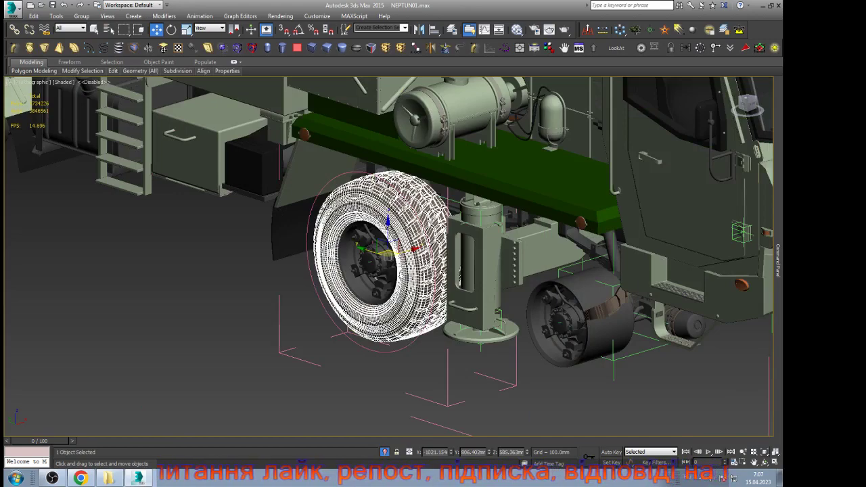
Step: Check the joined tire's fit around the truck's wheel rim and hide the tire
alt+middle_drag(404, 215, 463, 184)
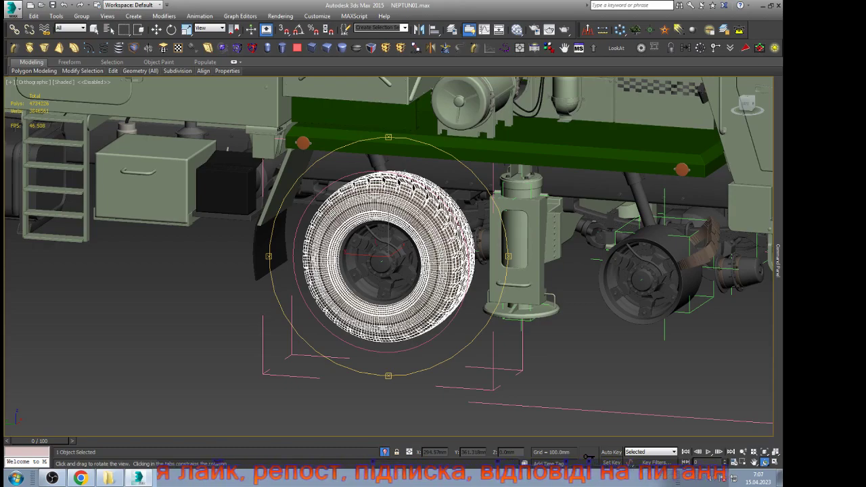
mouse_move(390, 298)
alt+middle_down()
mouse_move(418, 312)
mouse_move(383, 301)
alt+middle_up()
scroll(418, 312, up, 4)
scroll(406, 298, up, 4)
key(w)
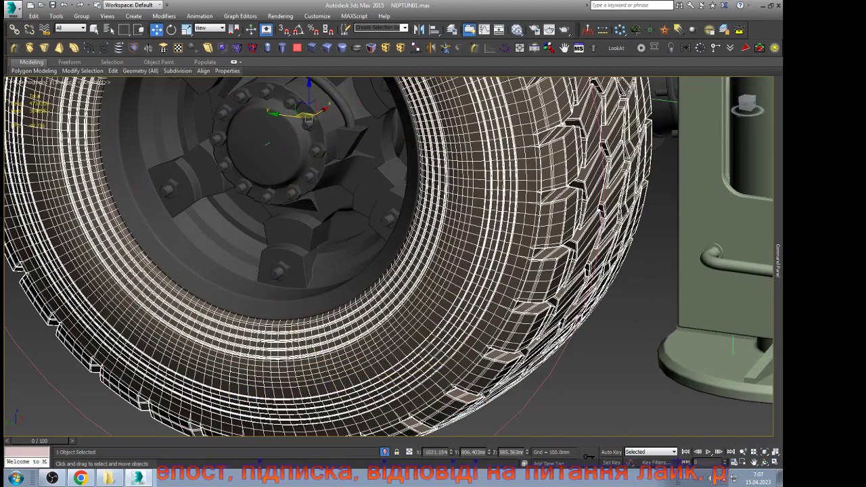
scroll(441, 280, down, 8)
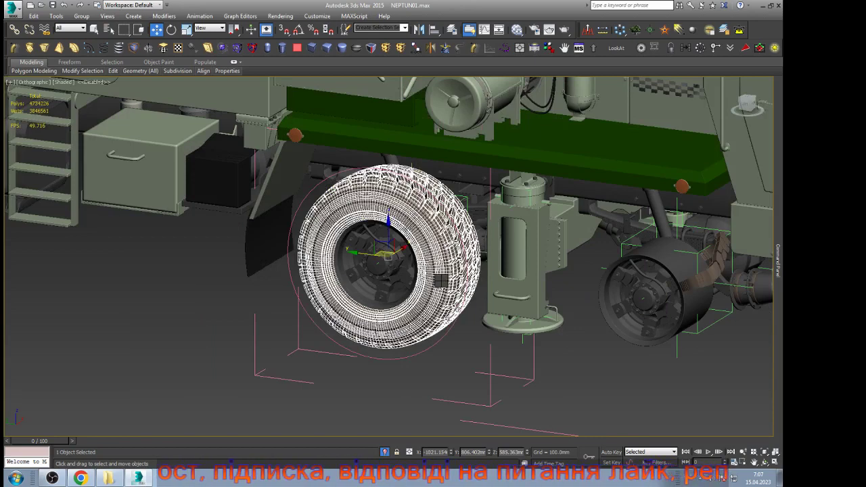
key(Delete)
Step: Select a segment of the original segmented tire, close its wheel group and isolate the group
scroll(438, 241, up, 6)
click(439, 246)
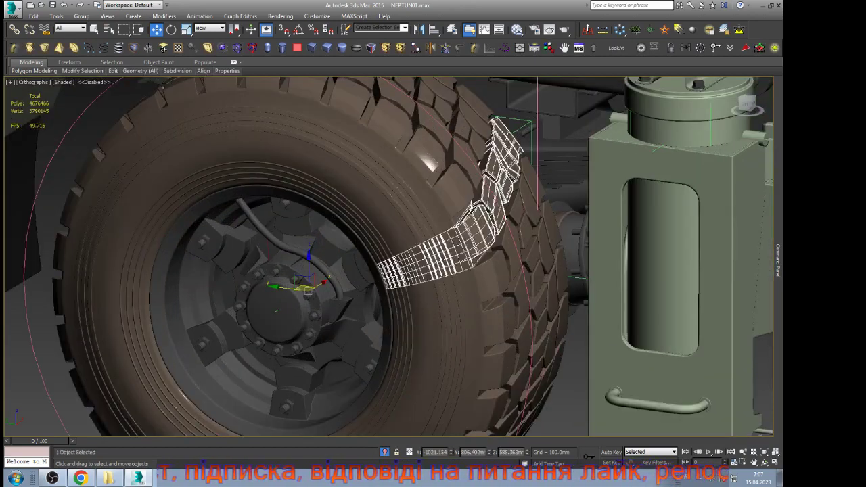
scroll(443, 310, down, 2)
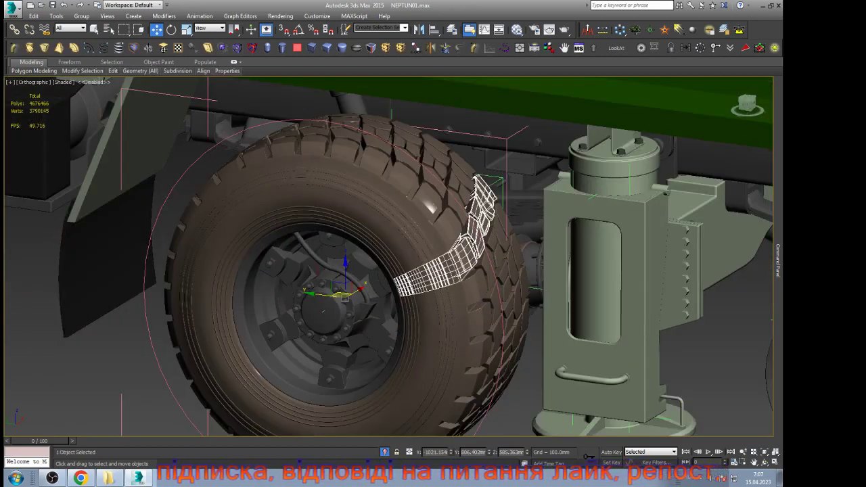
click(81, 16)
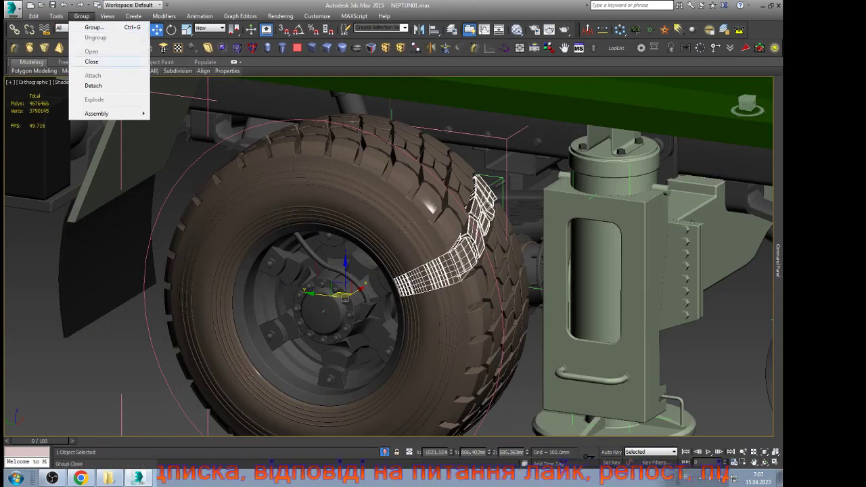
click(91, 62)
key(alt+q)
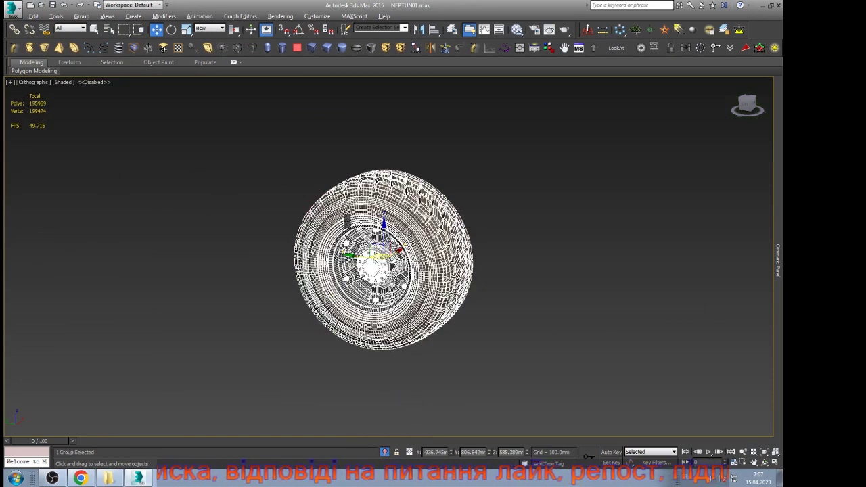
scroll(348, 222, up, 3)
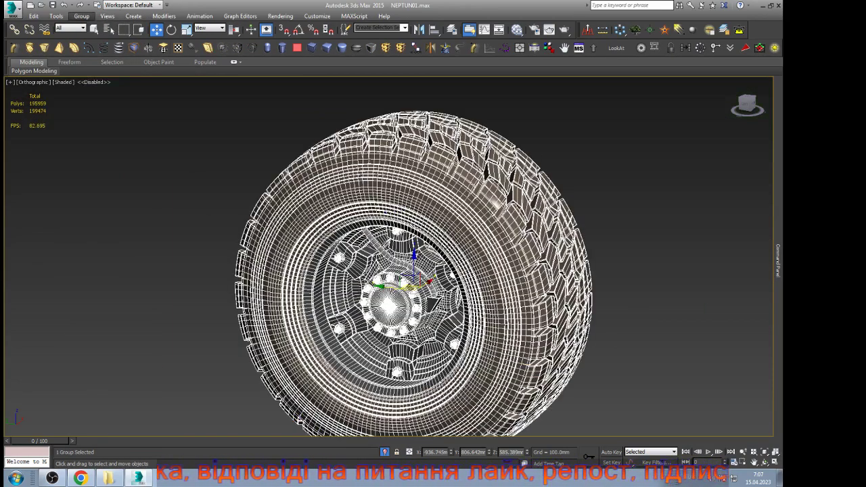
Step: Open the isolated wheel group and hide the rim, leaving only the segmented tire in view
click(81, 15)
click(92, 53)
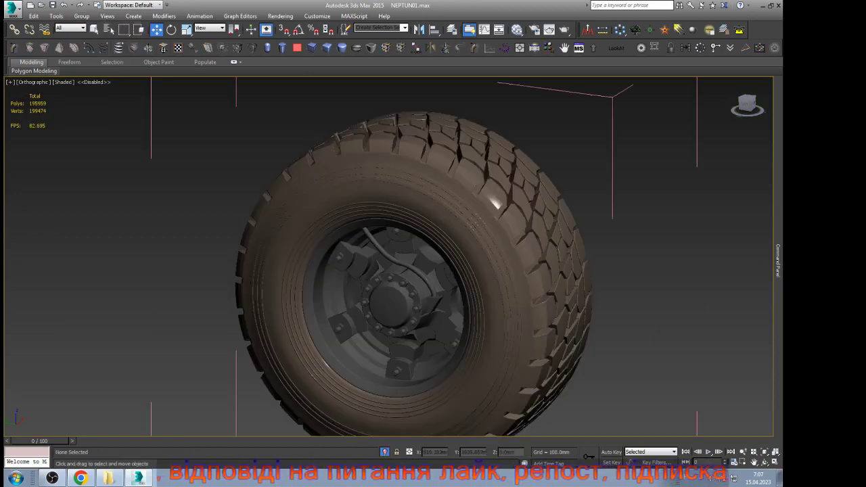
click(428, 287)
key(Delete)
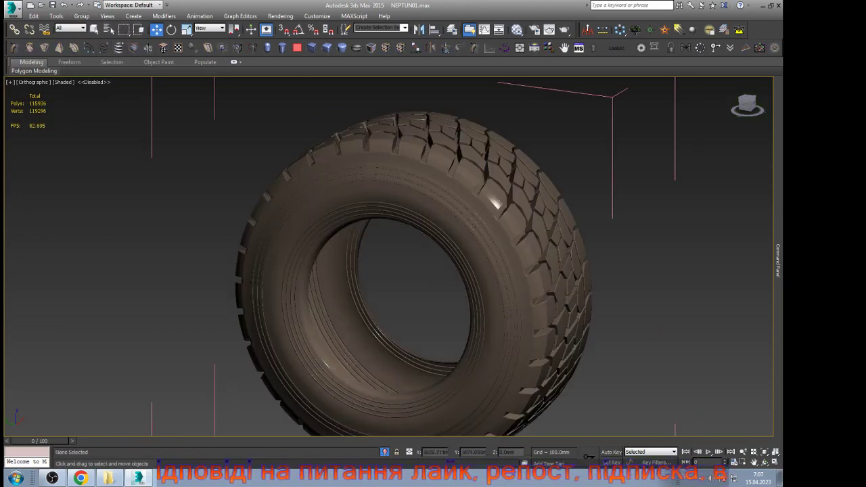
Step: Select one tread segment near the top of the tire, invert the selection and delete all the other segments
click(474, 186)
scroll(468, 178, up, 3)
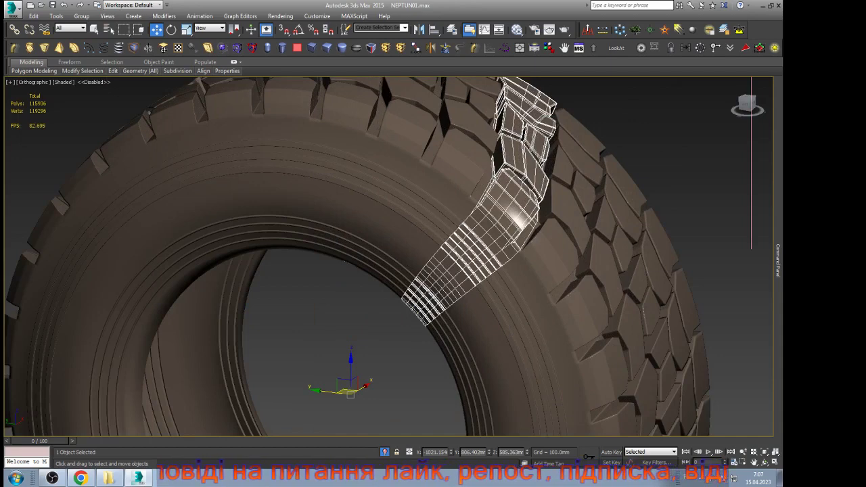
click(405, 154)
click(764, 462)
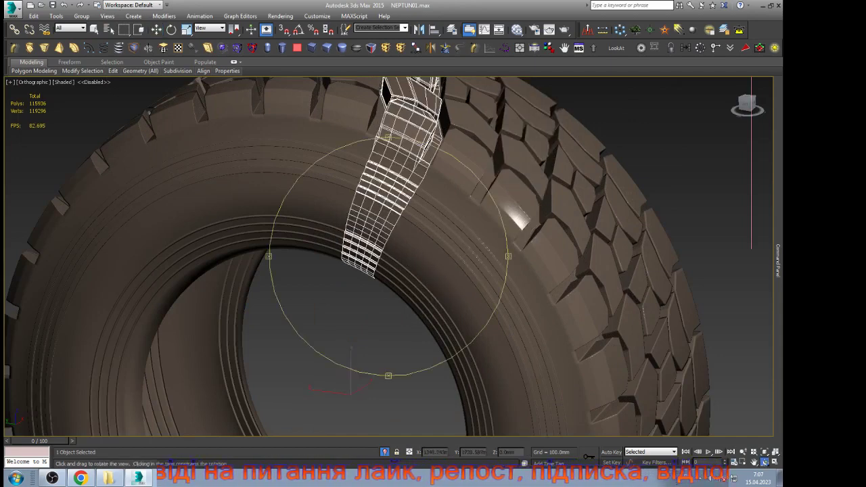
scroll(420, 270, down, 3)
drag(393, 264, 474, 274)
key(w)
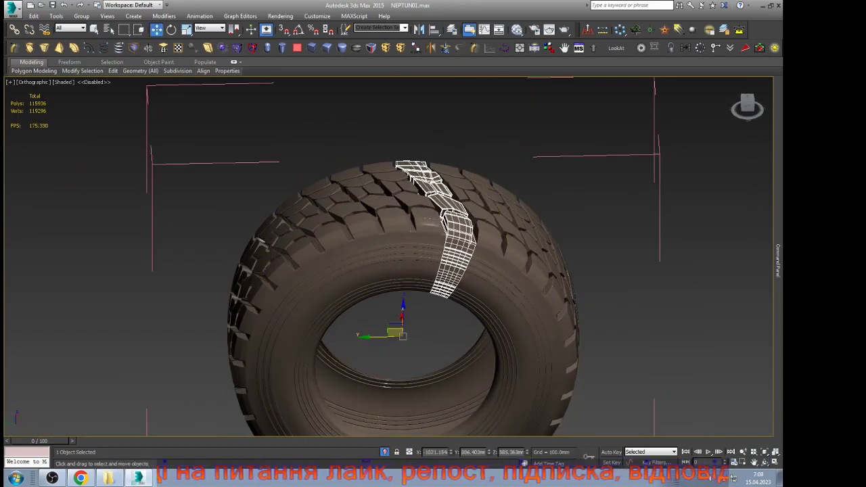
click(428, 222)
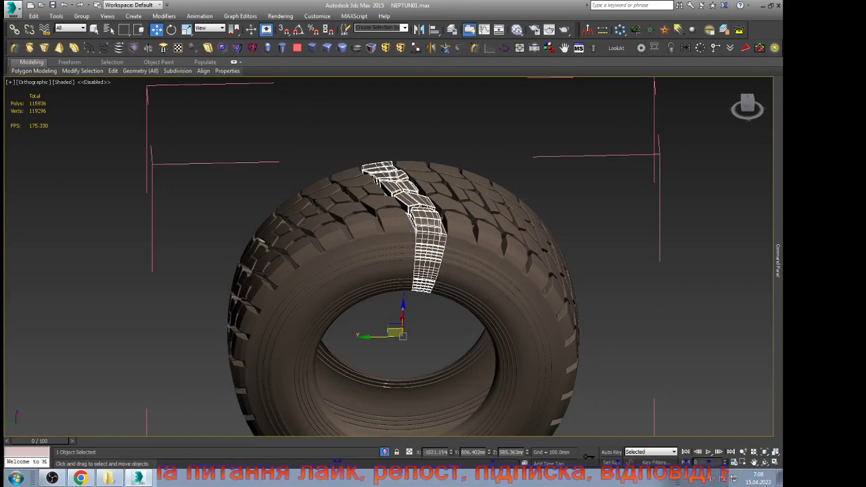
key(ctrl+i)
key(Delete)
Step: Select the remaining tread segment and unhide all objects without unhiding the layers
click(425, 249)
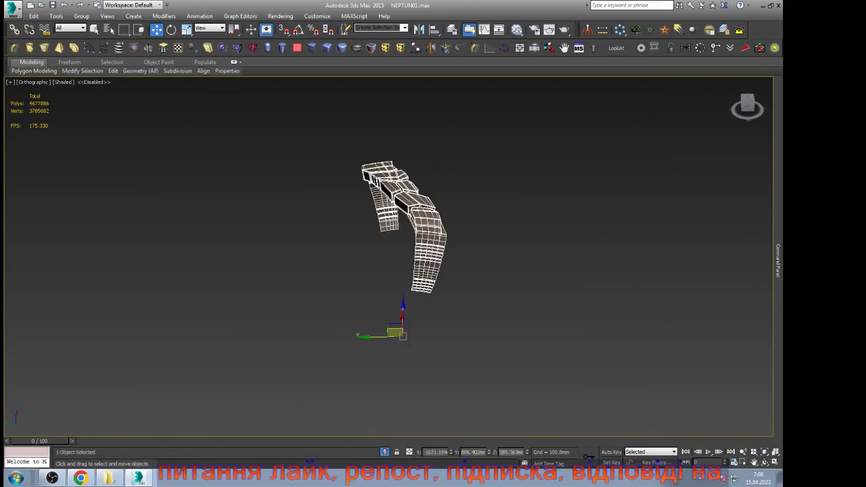
scroll(426, 249, up, 3)
click(448, 209)
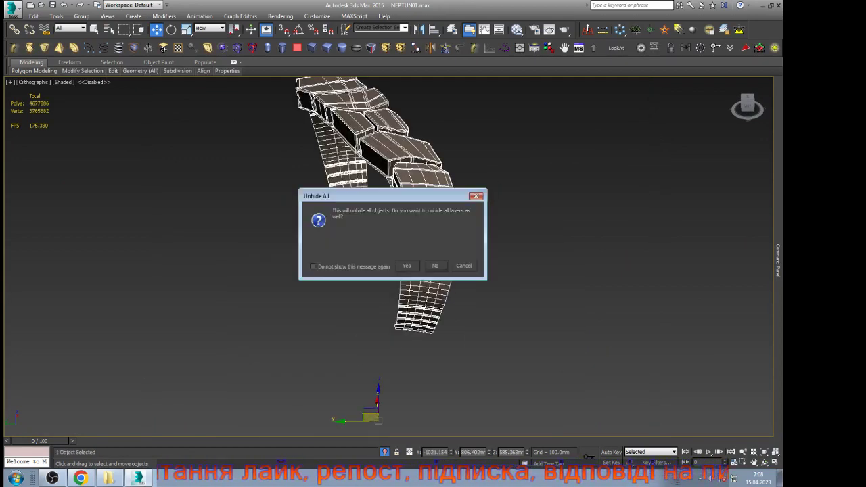
click(435, 265)
Step: Select the joined tire together with the similar tread segment, isolate both and clear the selection
key(ctrl+q)
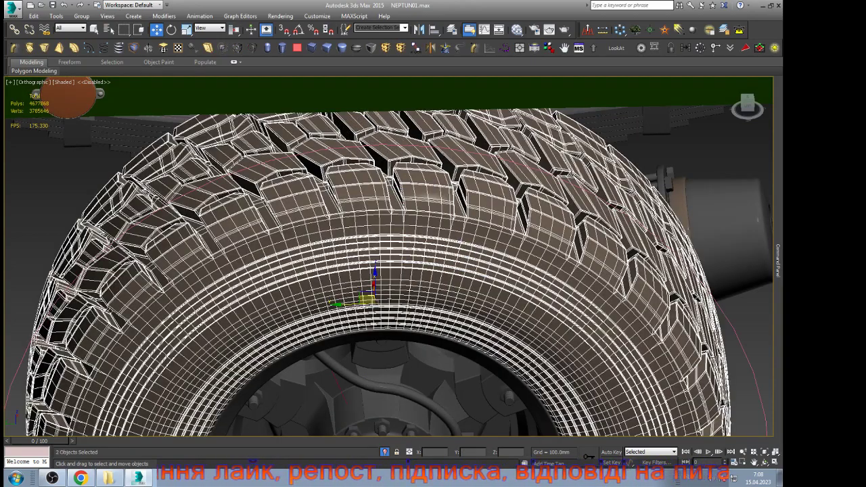
key(alt+q)
key(ctrl+d)
scroll(382, 164, up, 7)
Step: Attach the joined tire mesh to the similar tread segment
click(396, 262)
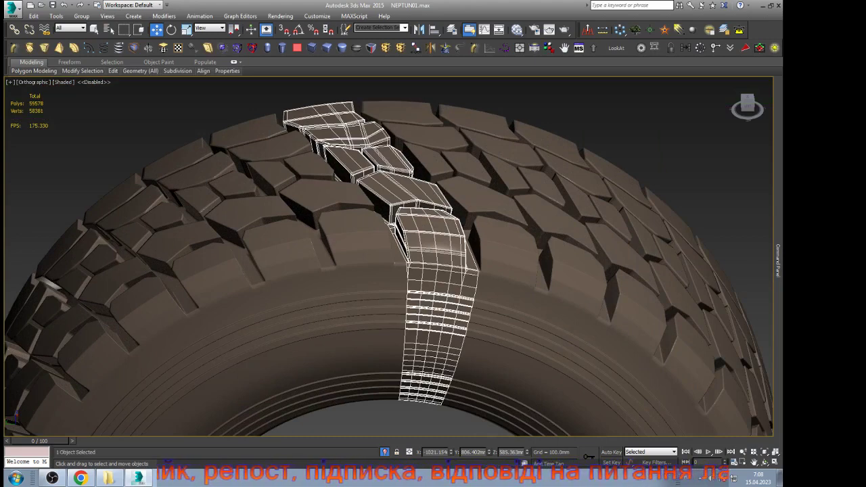
mouse_move(778, 261)
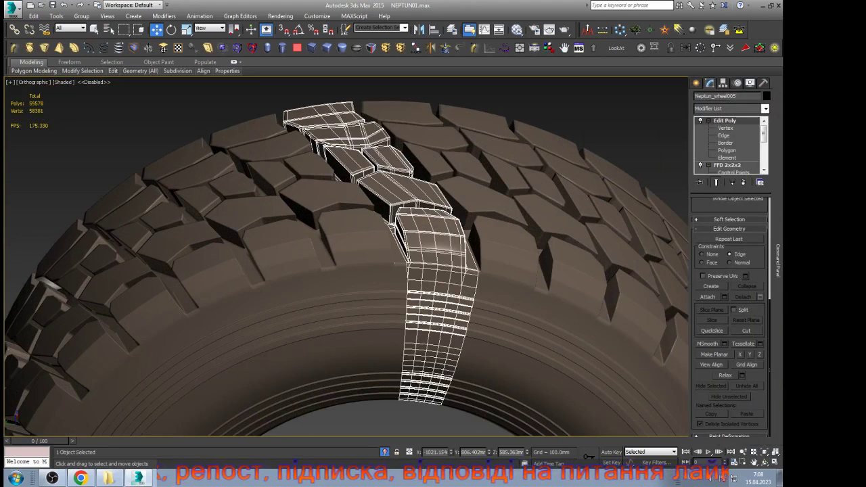
click(707, 297)
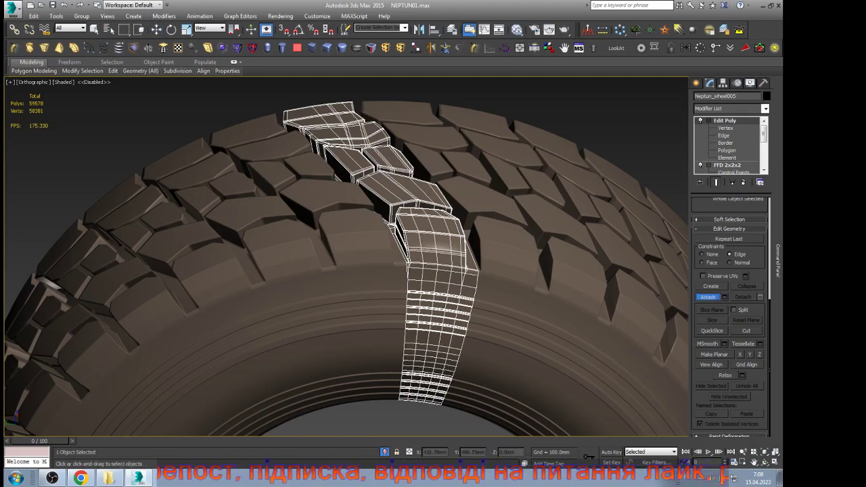
click(570, 279)
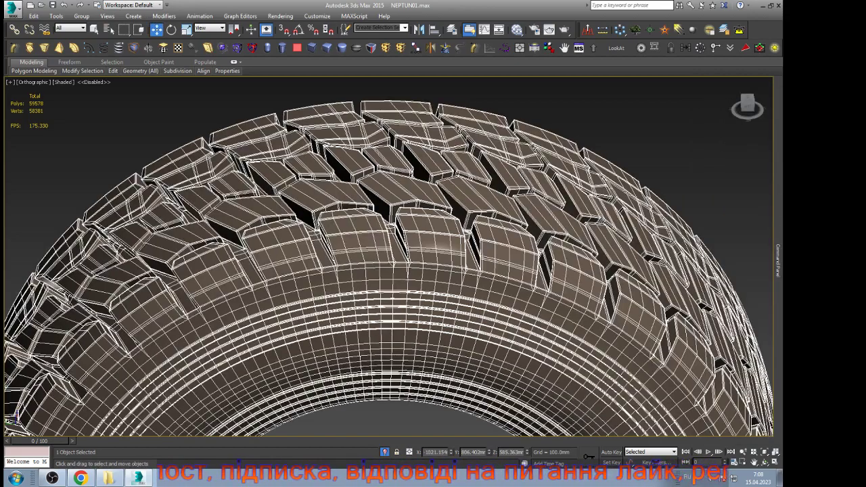
Step: Delete the original tread segment element from the combined mesh, leaving only the complete tire, and leave element editing
key(5)
click(370, 206)
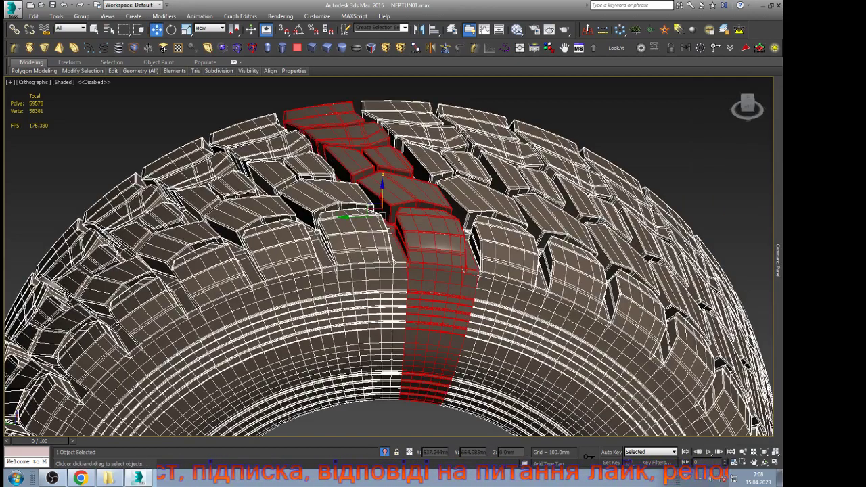
key(Delete)
mouse_move(778, 293)
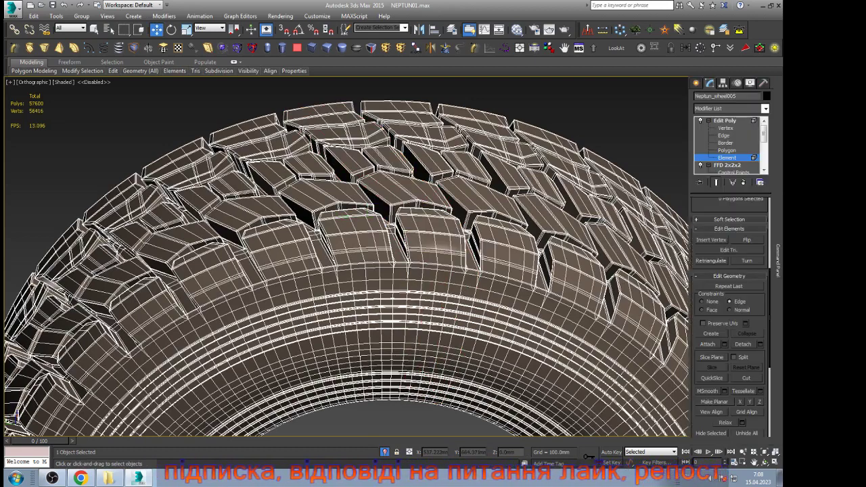
click(725, 120)
Step: Convert the tire to a plain Editable Poly
key(z)
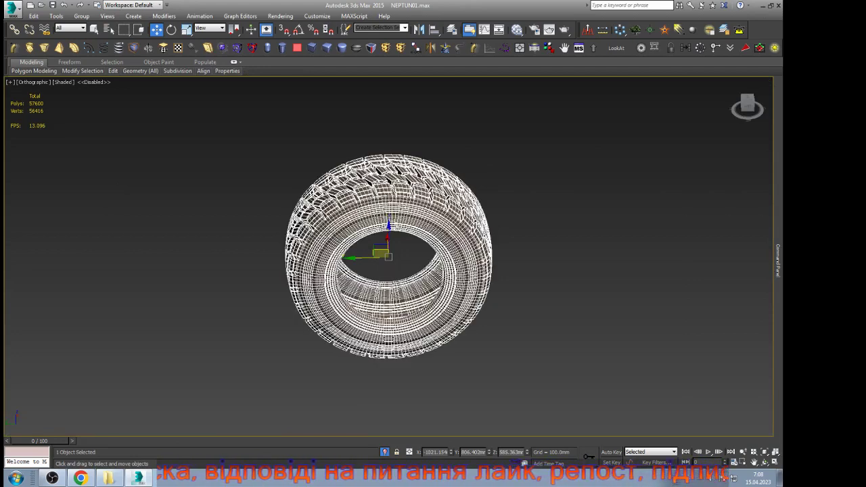
click(506, 269)
scroll(460, 291, up, 6)
click(460, 291)
key(z)
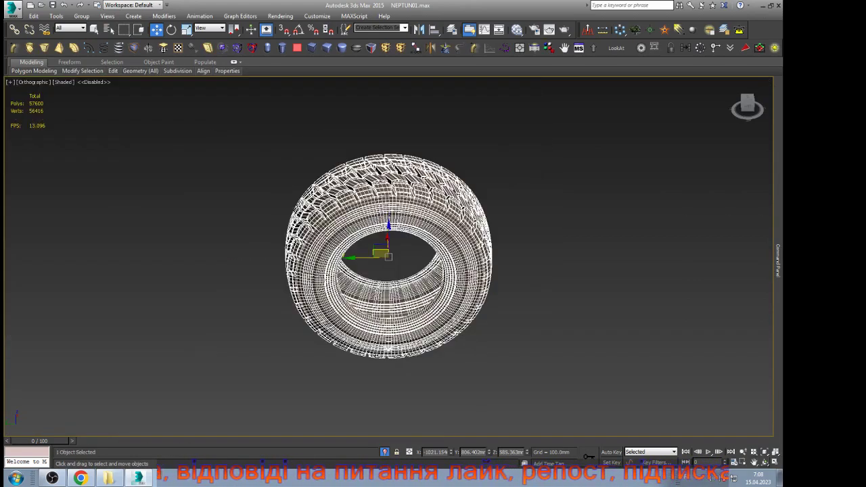
Step: Bridge the two open border loops along the tire's inner rims and clear the selection
key(ctrl+r)
drag(379, 291, 400, 291)
scroll(345, 223, up, 10)
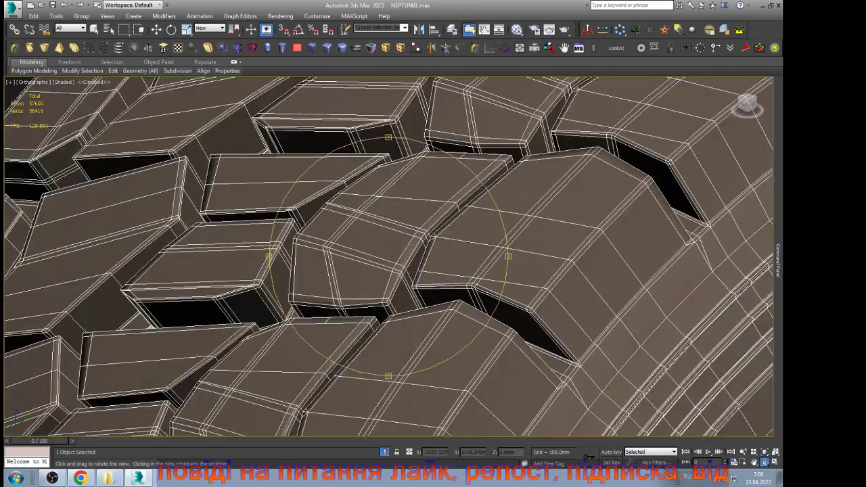
scroll(388, 257, down, 15)
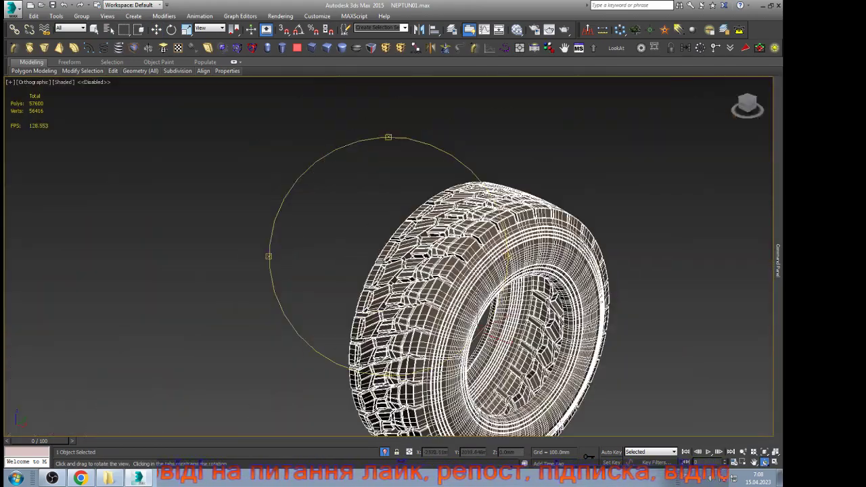
drag(392, 318, 480, 296)
drag(458, 257, 477, 257)
key(w)
scroll(450, 325, up, 10)
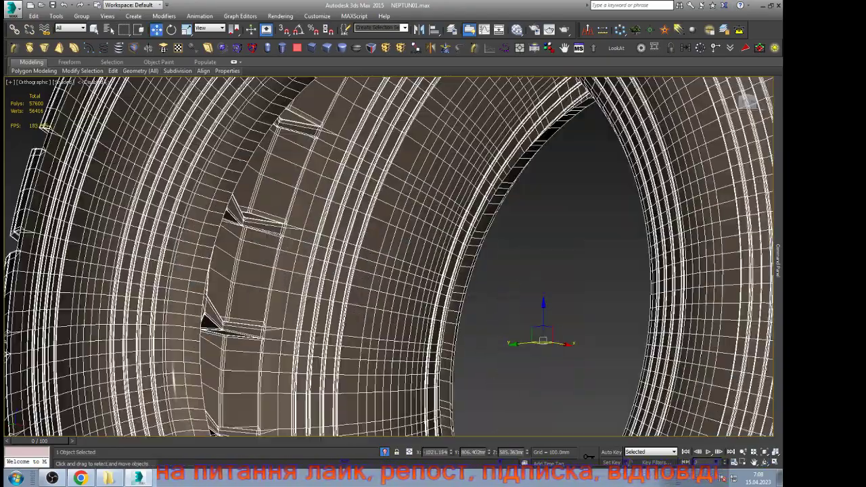
key(3)
click(447, 321)
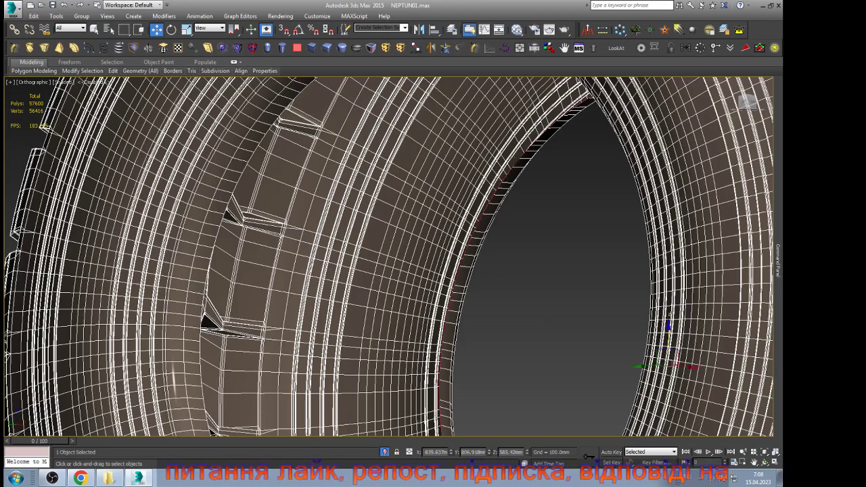
ctrl+click(207, 283)
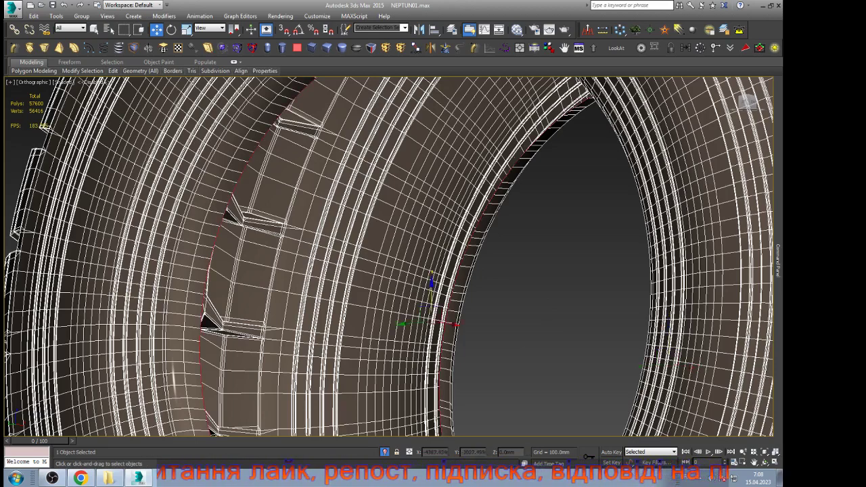
mouse_move(778, 261)
scroll(731, 318, down, 10)
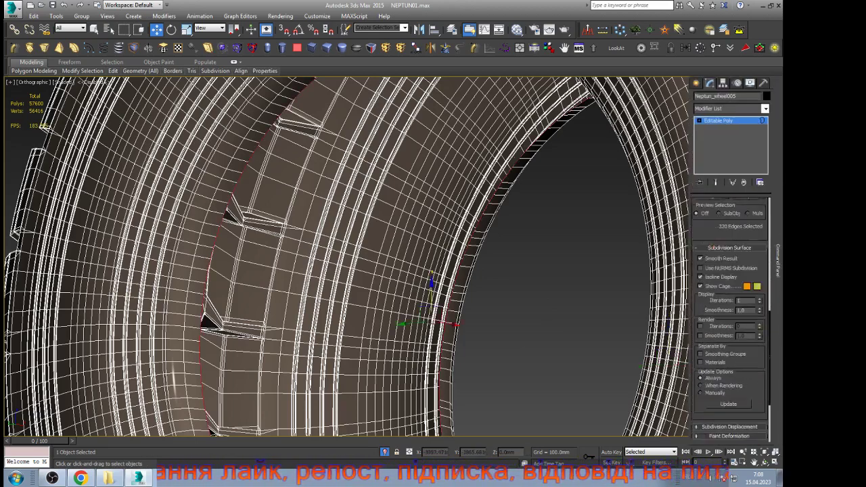
click(716, 383)
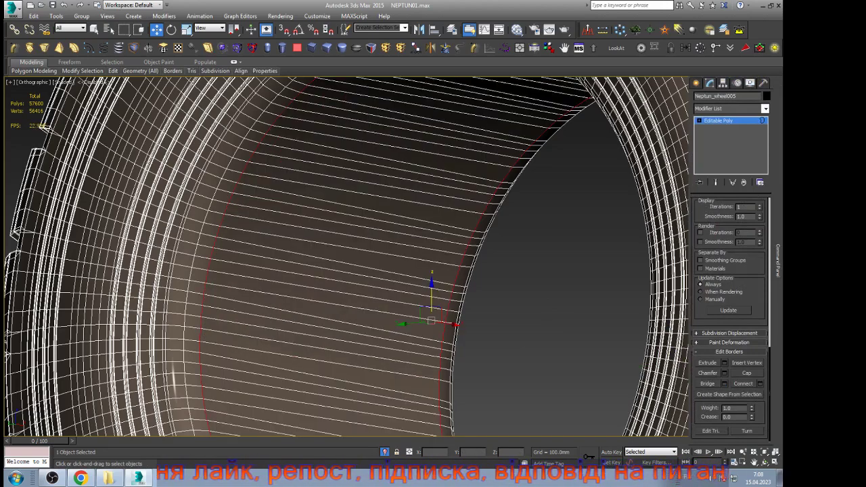
mouse_move(778, 261)
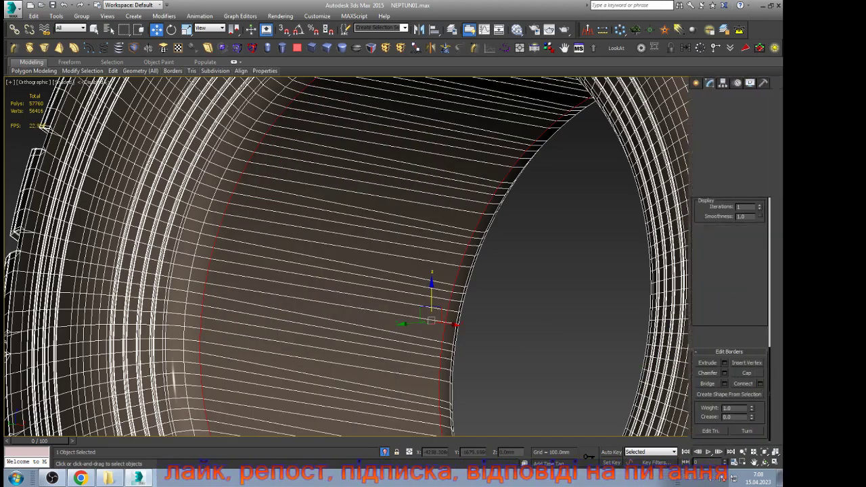
click(718, 121)
click(526, 249)
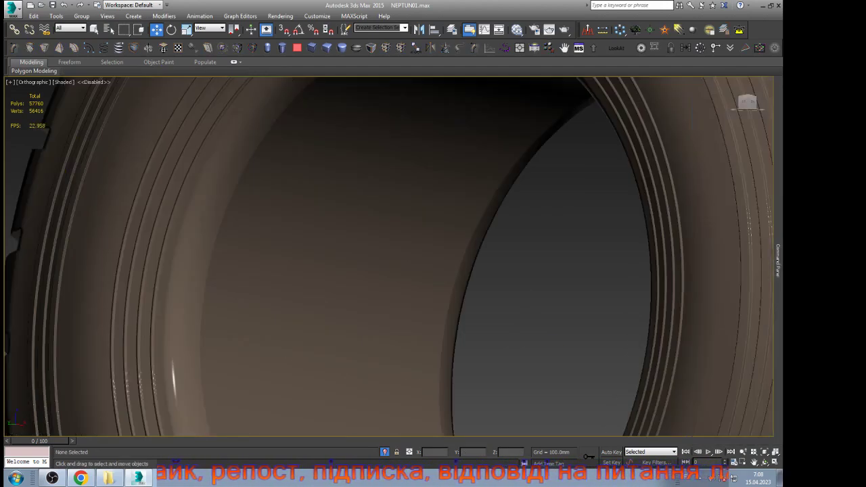
Step: Unhide all objects in the scene without unhiding the layers
key(z)
right_click(525, 250)
click(555, 197)
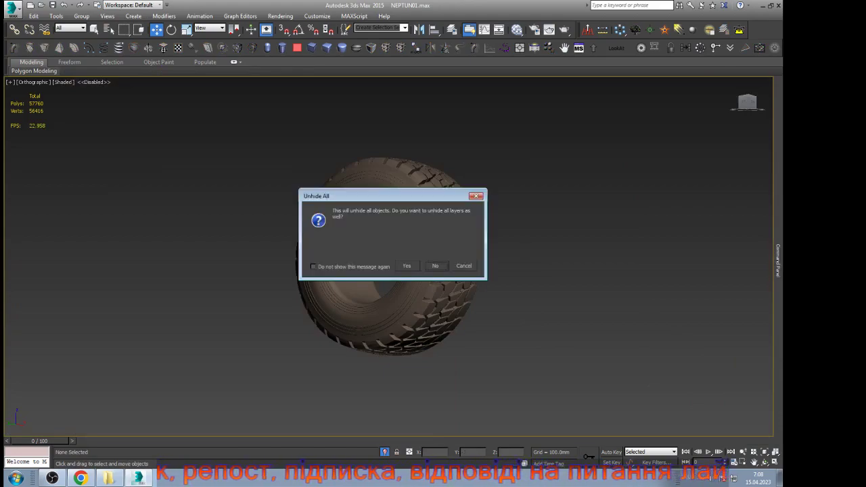
key(Return)
Step: Check the rebuilt tire around its wheel hub on the truck and isolate it
click(371, 252)
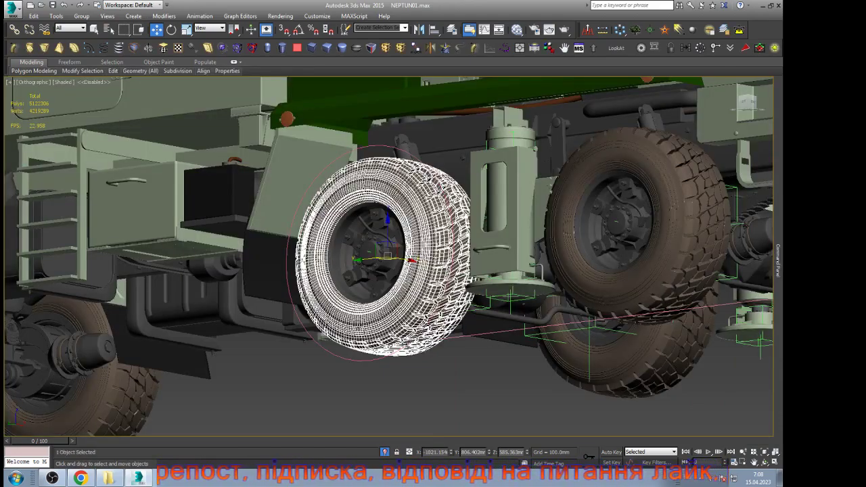
scroll(373, 252, up, 10)
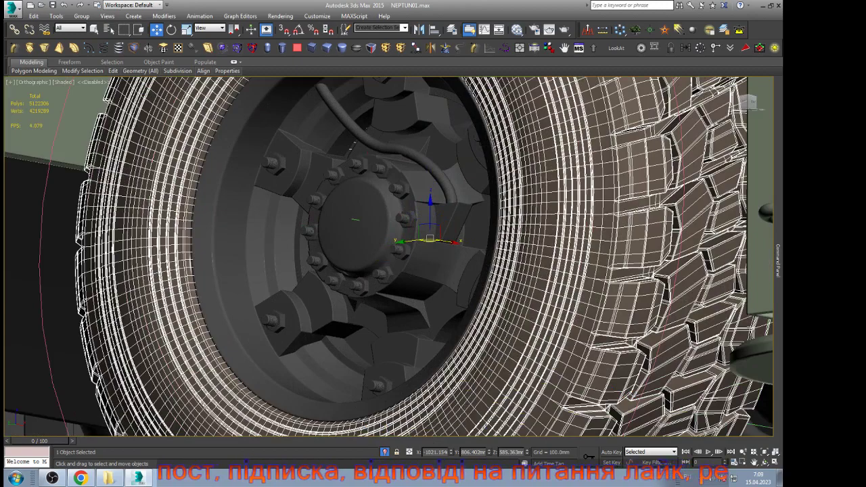
scroll(372, 252, down, 10)
key(ctrl+d)
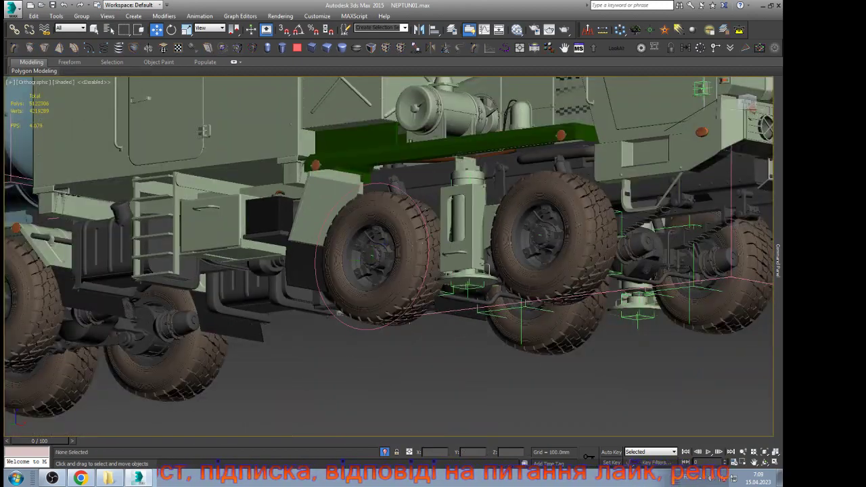
key(F4)
key(F4)
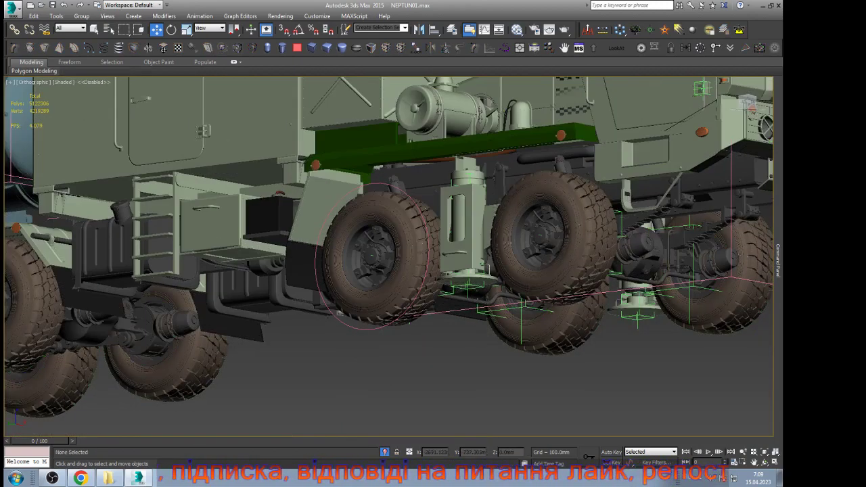
click(373, 262)
scroll(373, 261, up, 3)
key(alt+q)
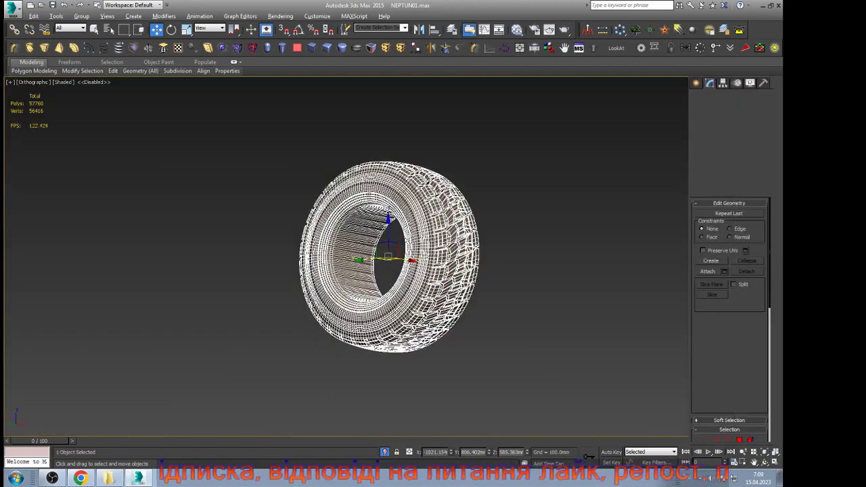
Step: Select all the tire's elements, try moving them straight down, undo the move and clear the selection
click(717, 158)
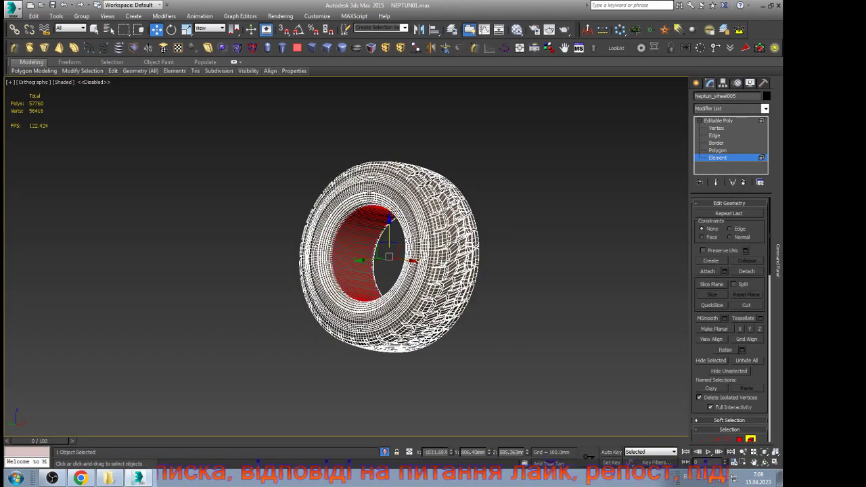
key(ctrl+a)
key(ctrl+d)
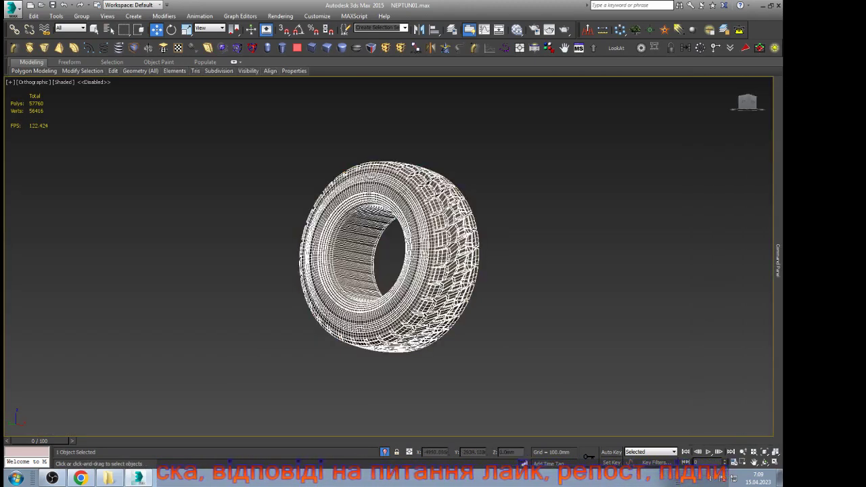
key(ctrl+a)
drag(389, 230, 389, 378)
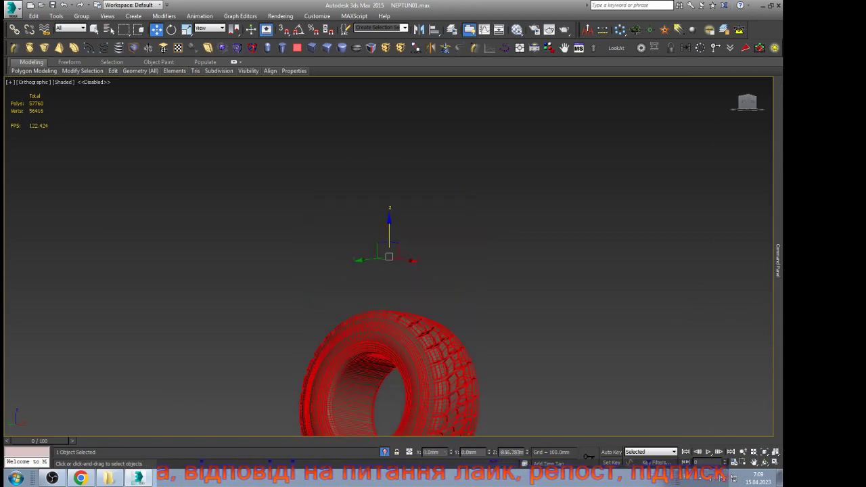
key(ctrl+z)
mouse_move(778, 261)
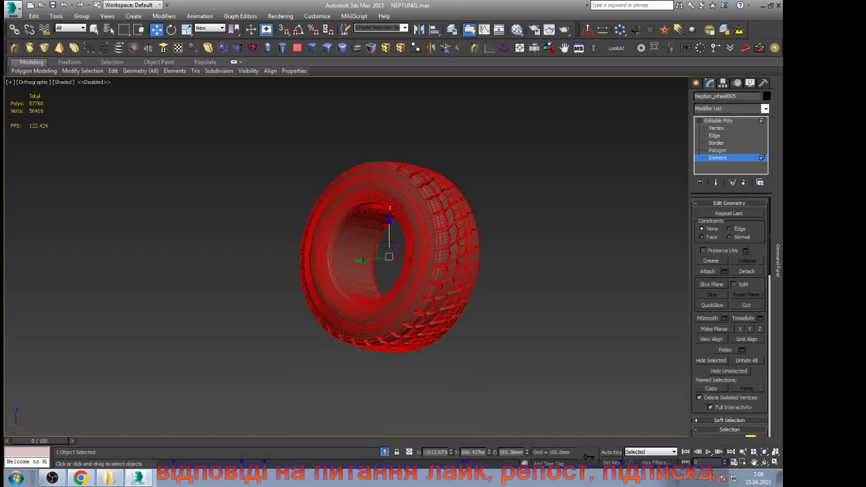
click(719, 120)
key(ctrl+d)
Step: In the left view, target-weld the doubled vertices beneath the sidewall notch near the top of the tire
key(F3)
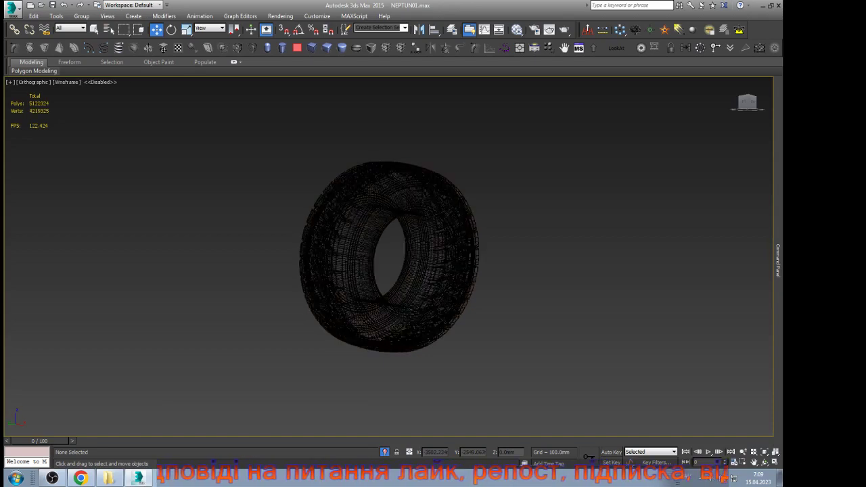
key(F3)
scroll(525, 232, up, 5)
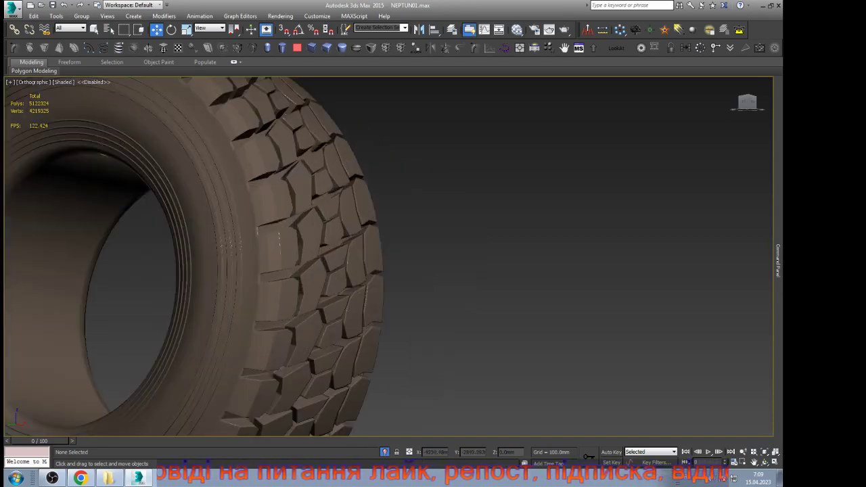
scroll(524, 231, down, 3)
key(l)
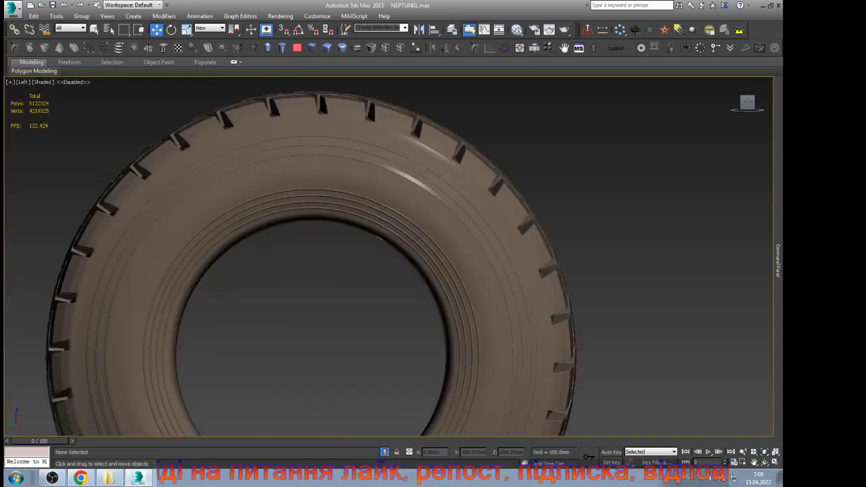
click(298, 168)
scroll(298, 169, up, 5)
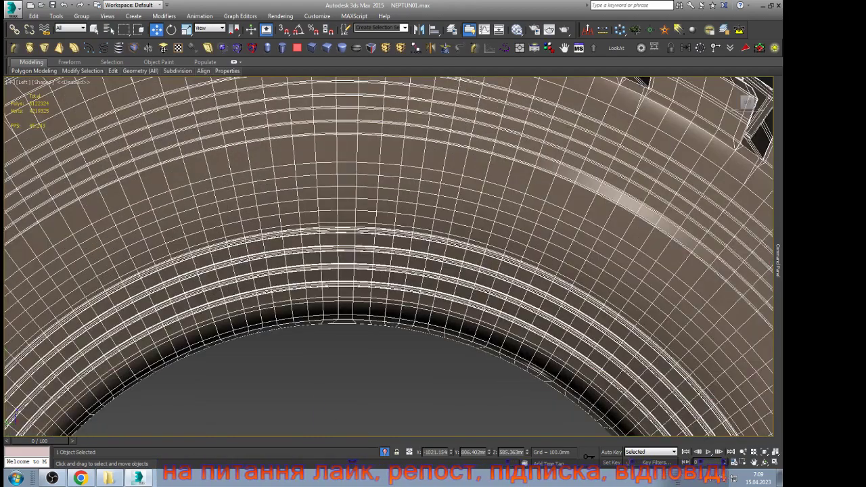
key(2)
scroll(389, 271, down, 6)
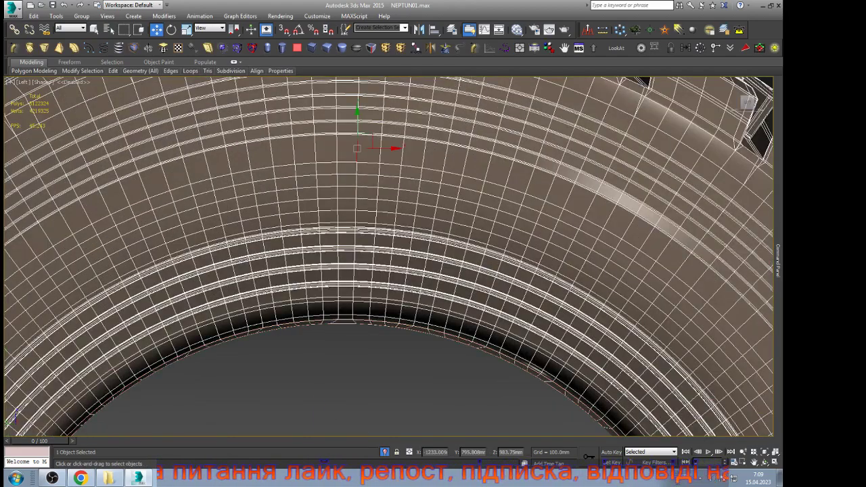
scroll(389, 271, up, 4)
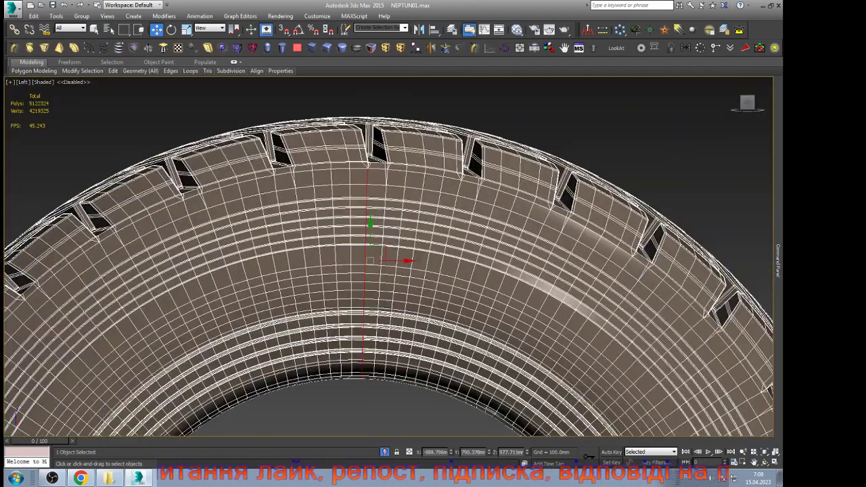
scroll(379, 189, up, 6)
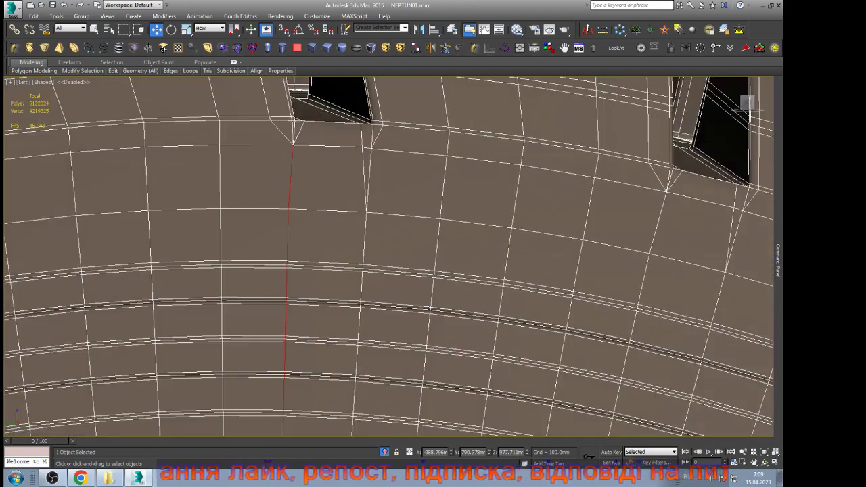
key(1)
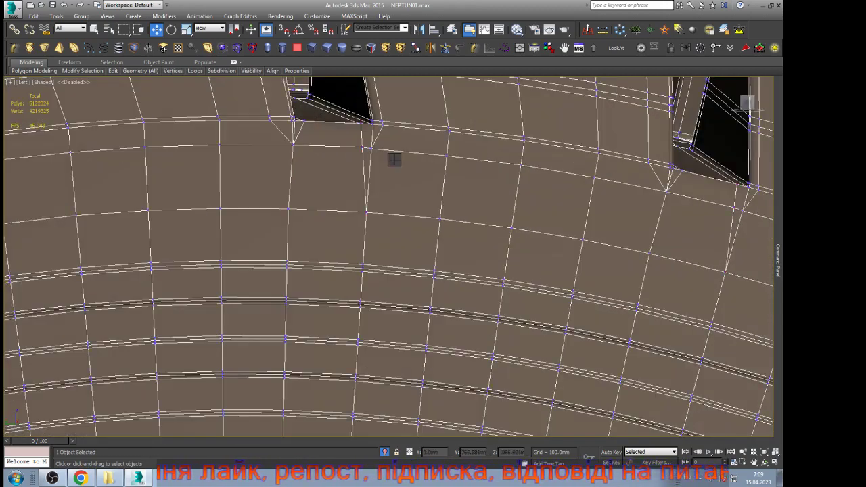
scroll(366, 171, down, 4)
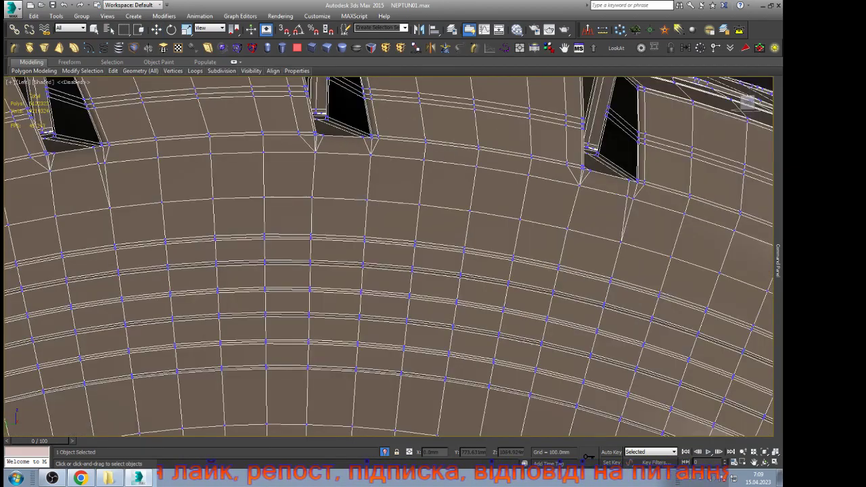
Step: Target-weld the stray vertex below the right inner corner of the tyre's top groove to its ring neighbour, and repeat on the next groove counterclockwise
scroll(567, 181, up, 7)
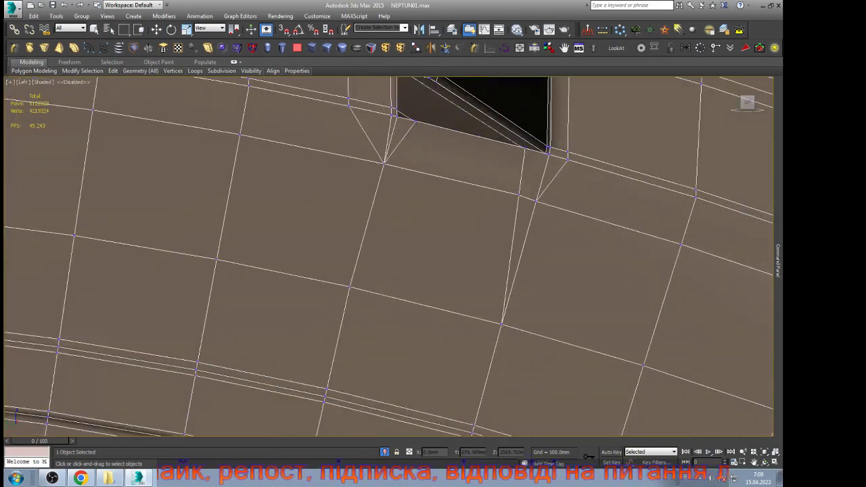
click(537, 201)
right_click(537, 201)
scroll(633, 208, down, 9)
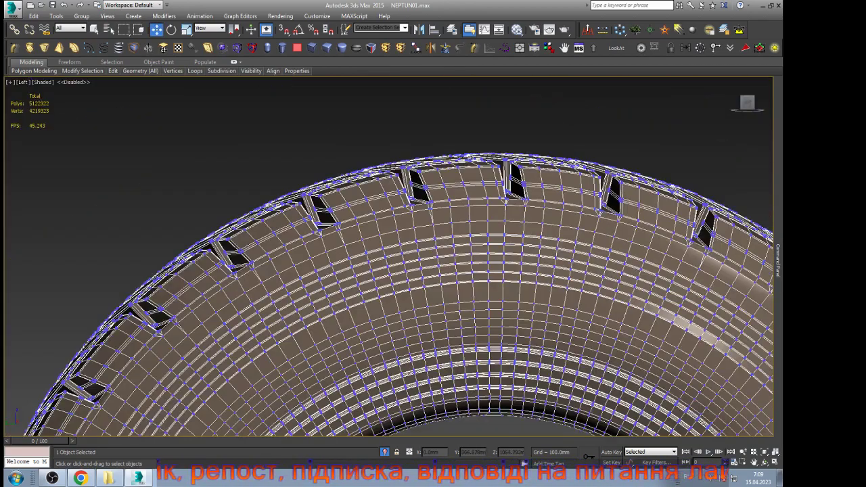
scroll(387, 203, up, 5)
scroll(544, 184, up, 4)
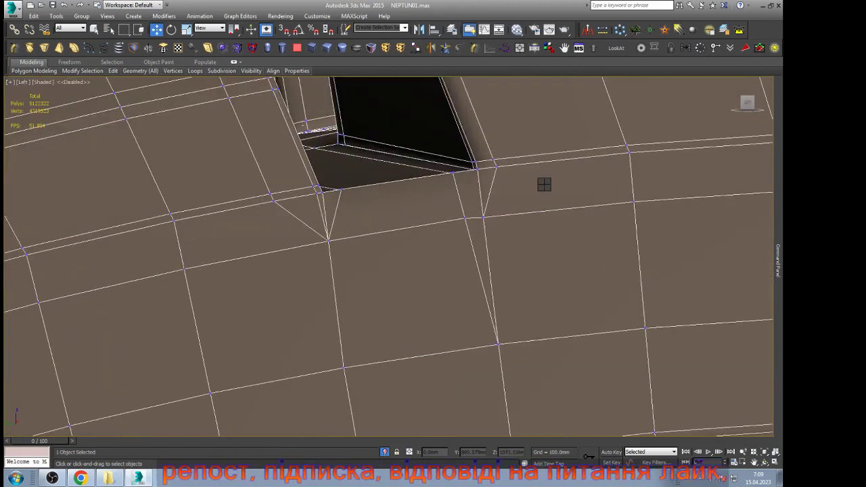
key(ctrl+shift+w)
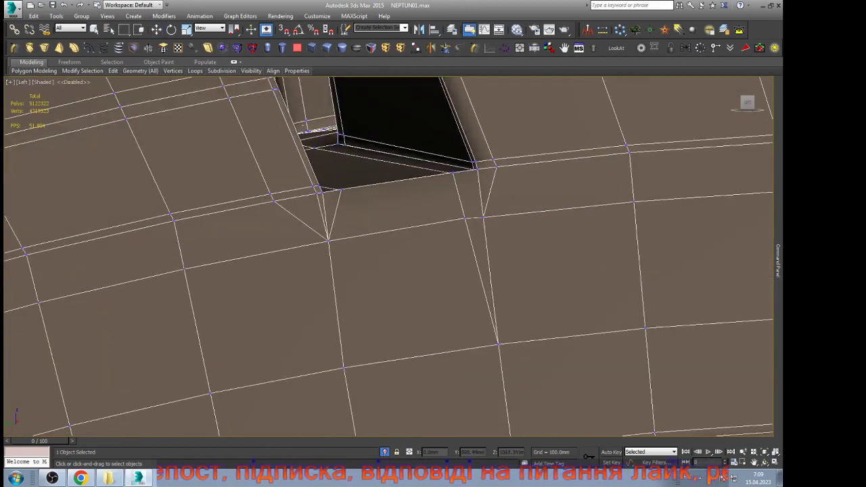
key(w)
scroll(389, 257, down, 4)
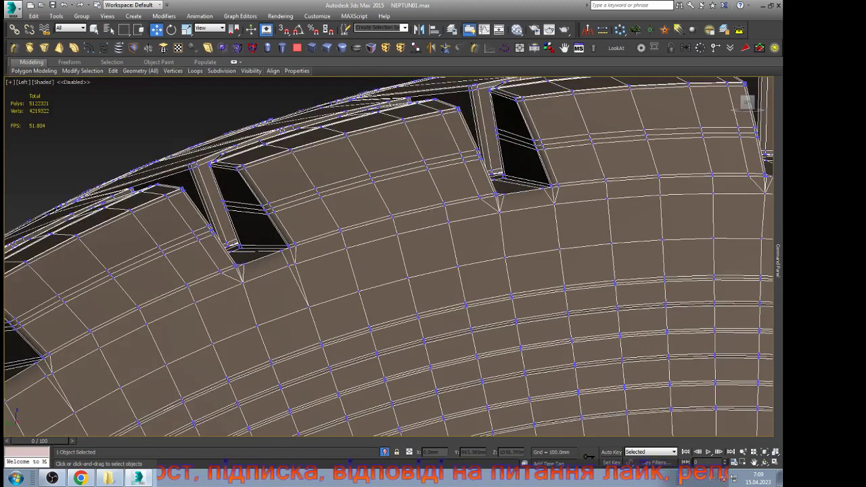
Step: Target-weld the stray inner-corner vertices of the next two grooves, moving counterclockwise from the tyre's top, to their adjacent ring vertices
scroll(313, 229, up, 6)
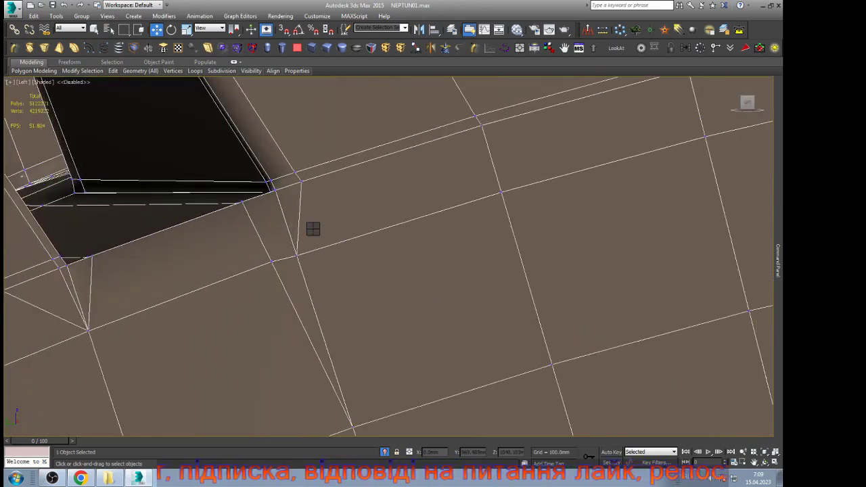
key(q)
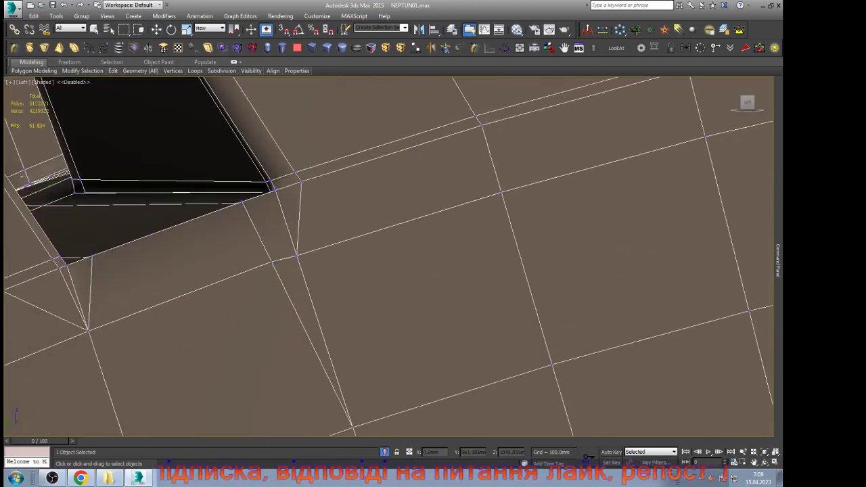
key(w)
scroll(389, 257, down, 5)
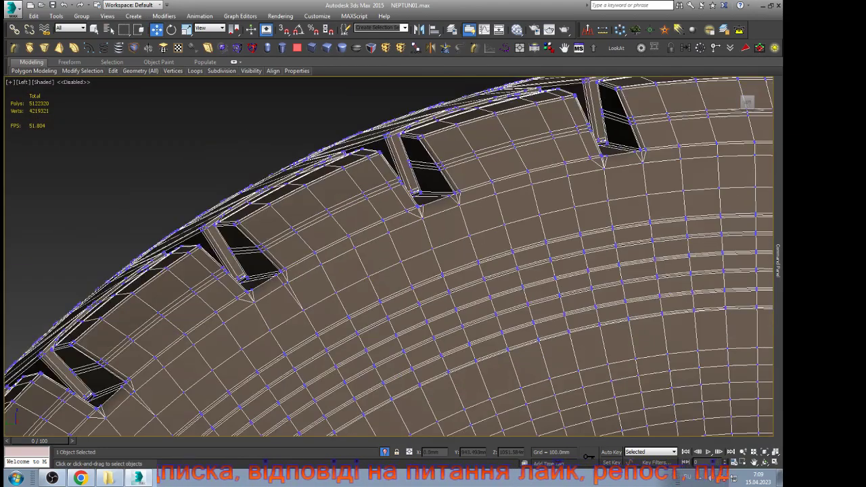
scroll(332, 264, up, 5)
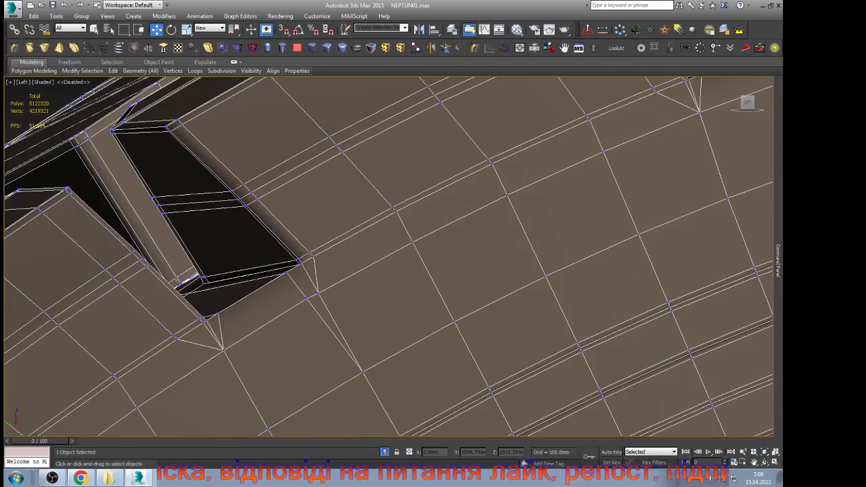
key(q)
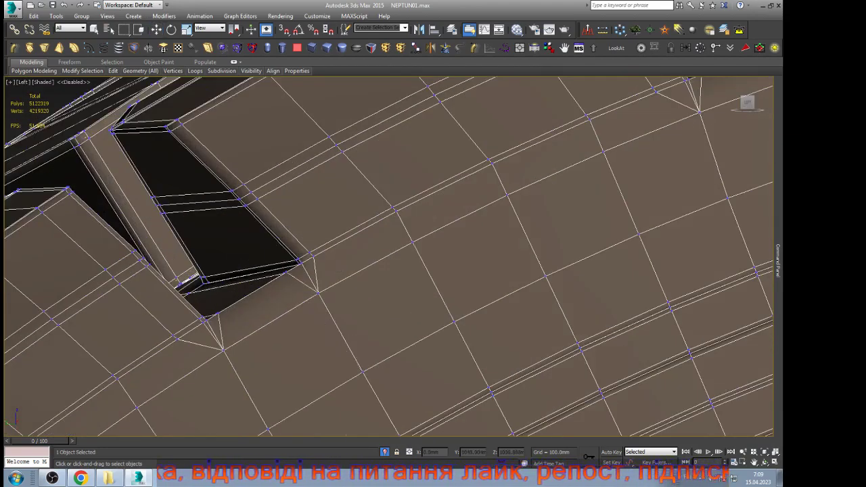
key(w)
scroll(389, 258, down, 5)
Step: Weld the extra vertex at the inner corner of each of the next two grooves on the tyre's upper-left shoulder to the neighbouring ring vertex
scroll(389, 257, up, 5)
scroll(354, 265, up, 2)
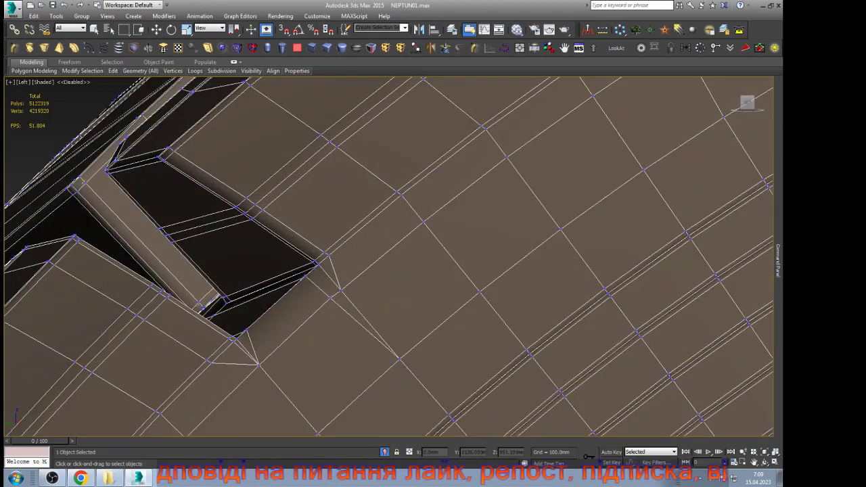
scroll(351, 264, down, 4)
scroll(345, 318, up, 5)
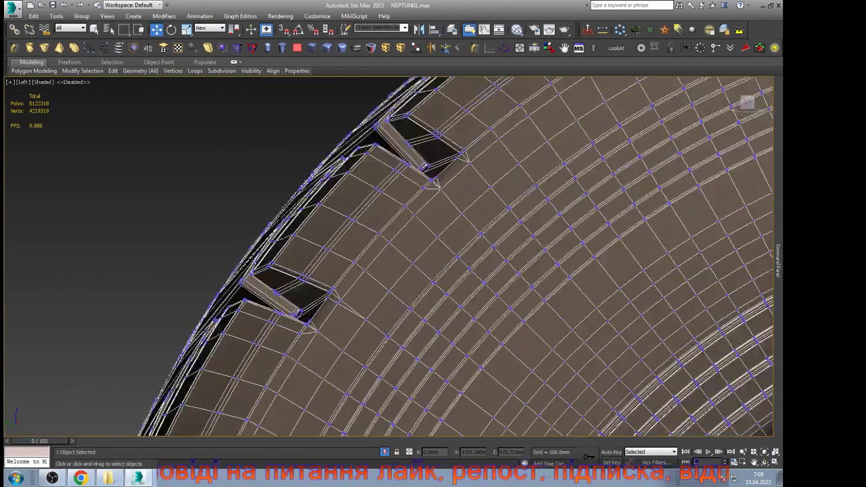
scroll(372, 258, up, 2)
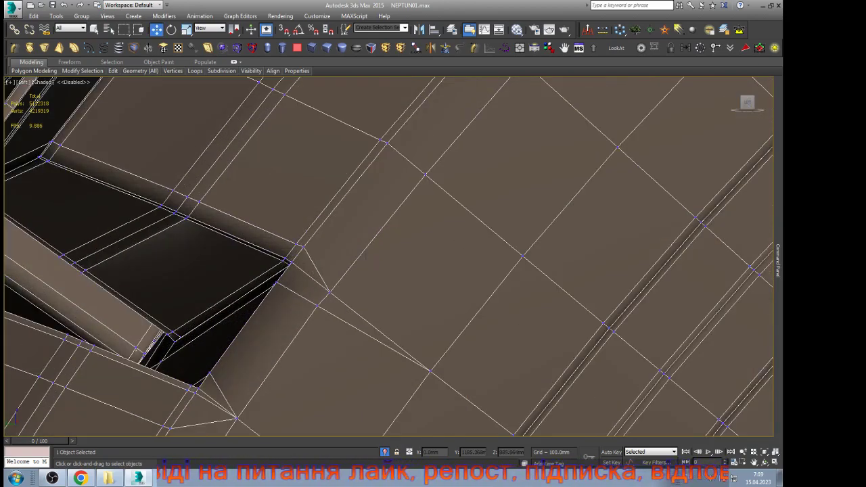
key(alt+c)
scroll(365, 255, down, 8)
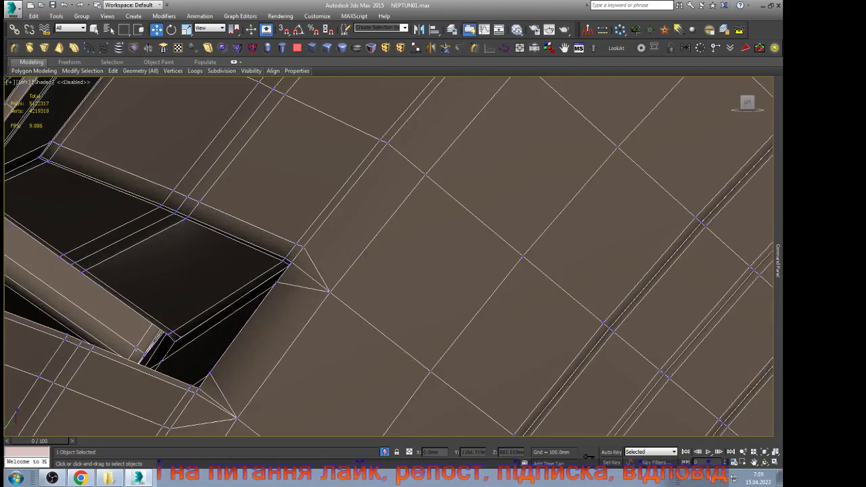
Step: Target-weld the extra inner-corner vertices of the next three grooves down the tyre's left side to the ring vertices directly above them
scroll(376, 258, up, 8)
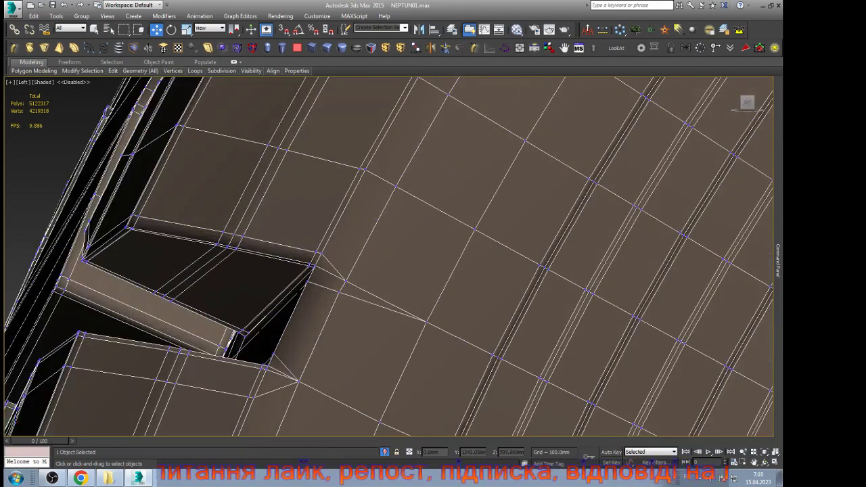
scroll(372, 257, down, 8)
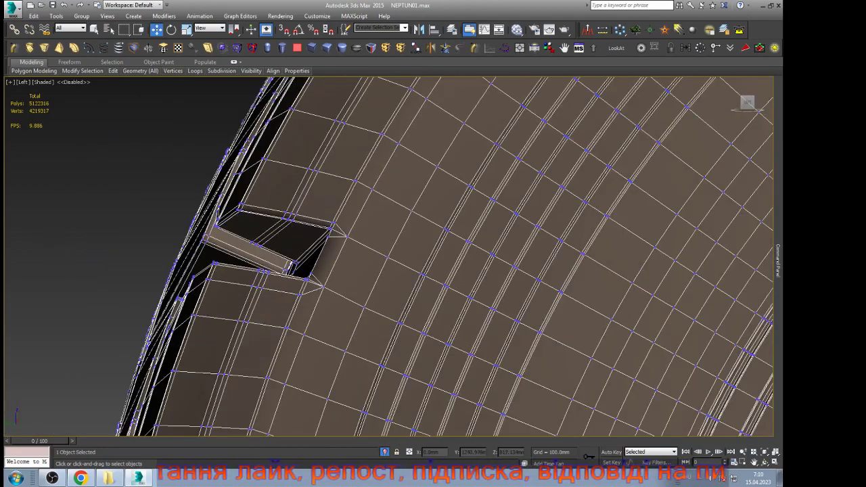
scroll(373, 257, up, 8)
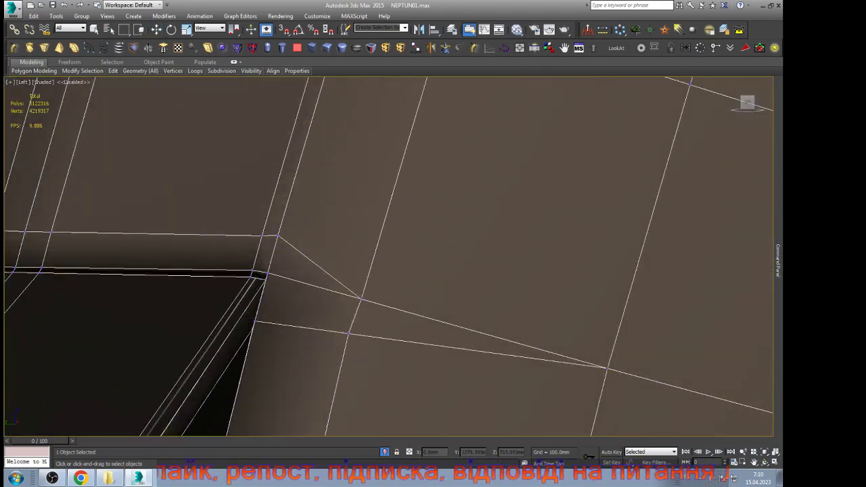
scroll(372, 257, down, 8)
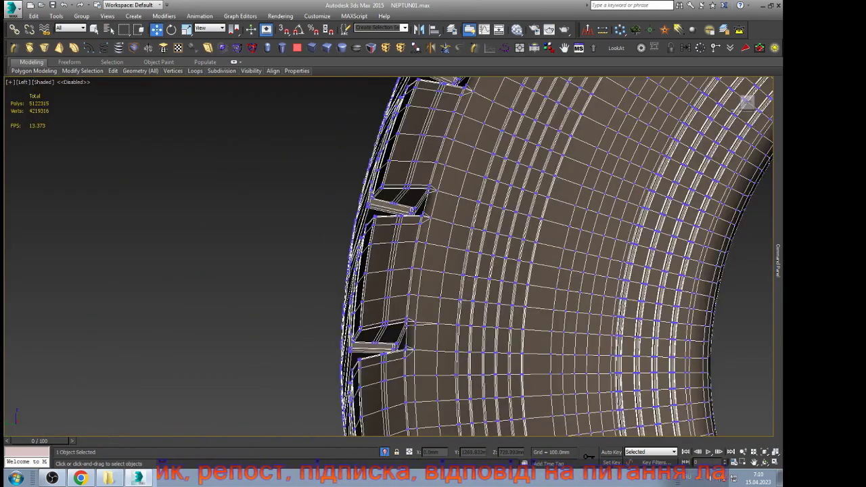
scroll(446, 304, up, 8)
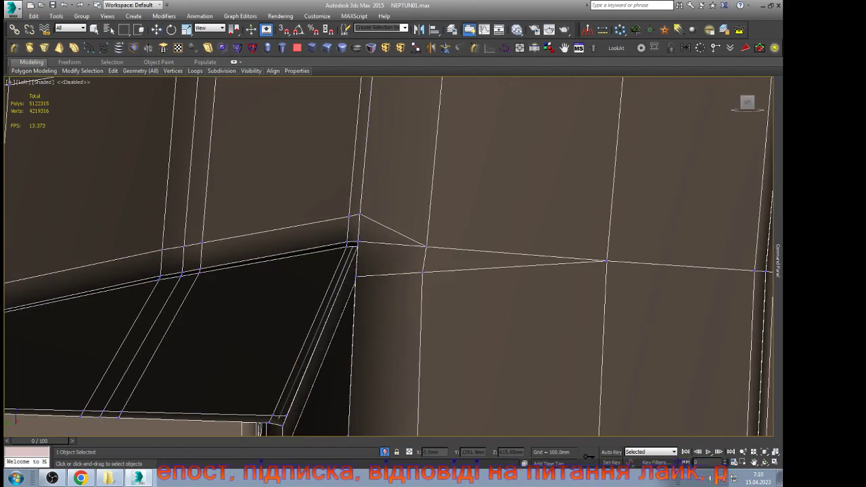
scroll(390, 258, down, 8)
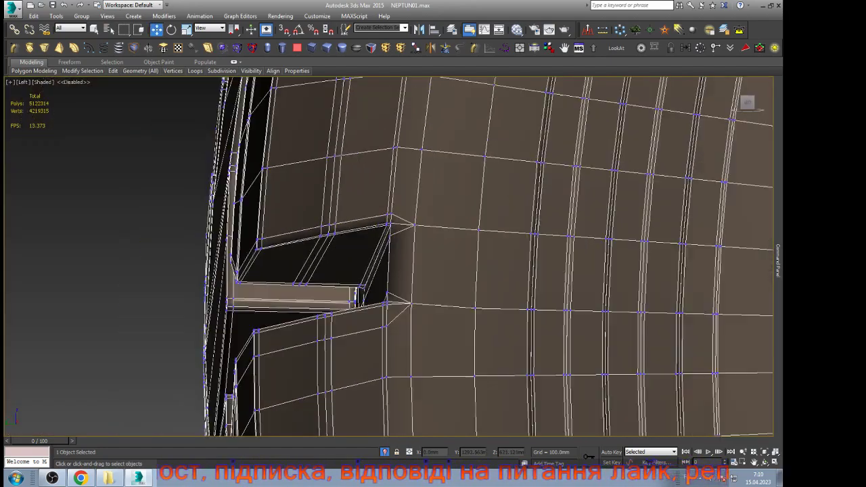
Step: Target-weld the stray vertices at the upper inner corners of the next two grooves, just below the tyre's mid-height, to their adjacent ring vertices
scroll(392, 284, up, 6)
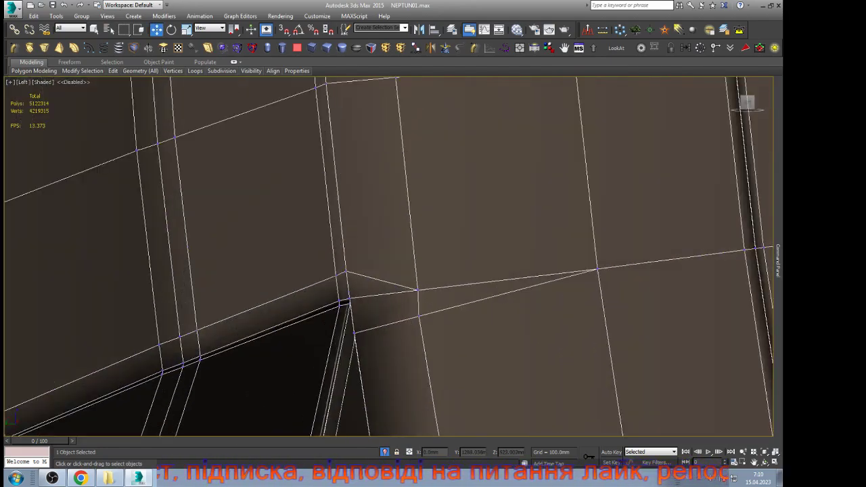
key(alt+c)
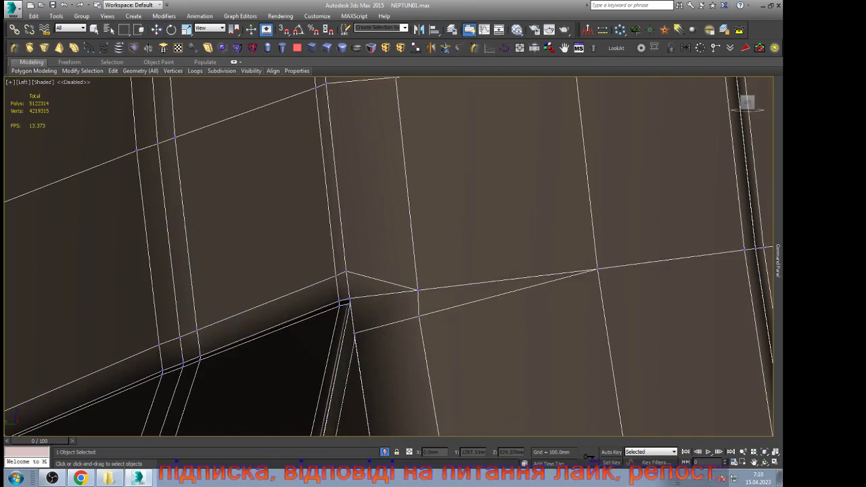
click(418, 290)
key(w)
scroll(418, 271, down, 7)
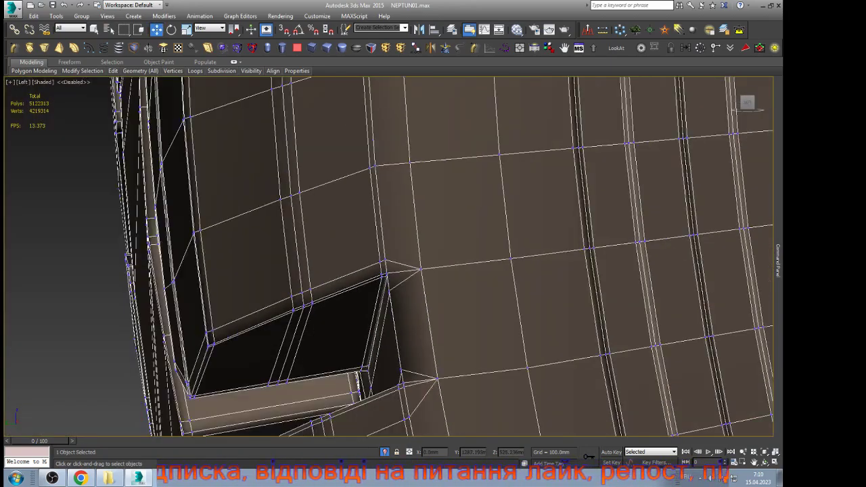
scroll(428, 353, up, 3)
scroll(440, 345, up, 5)
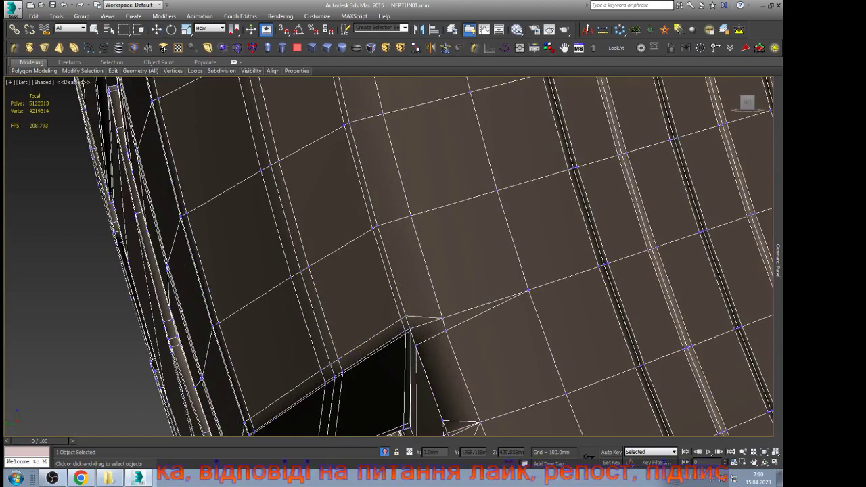
scroll(440, 271, down, 5)
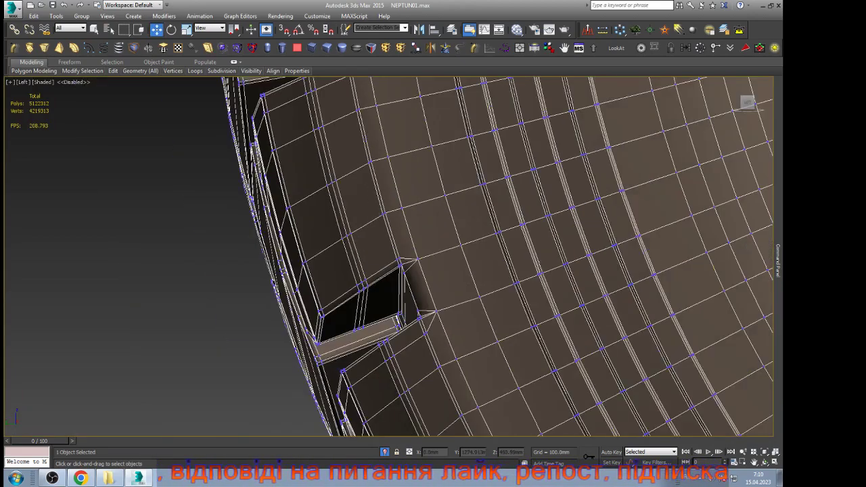
Step: Merge the stray vertex at the upper inner corner of the next lower-left groove into the ring vertex above it with Target Weld
scroll(460, 286, up, 8)
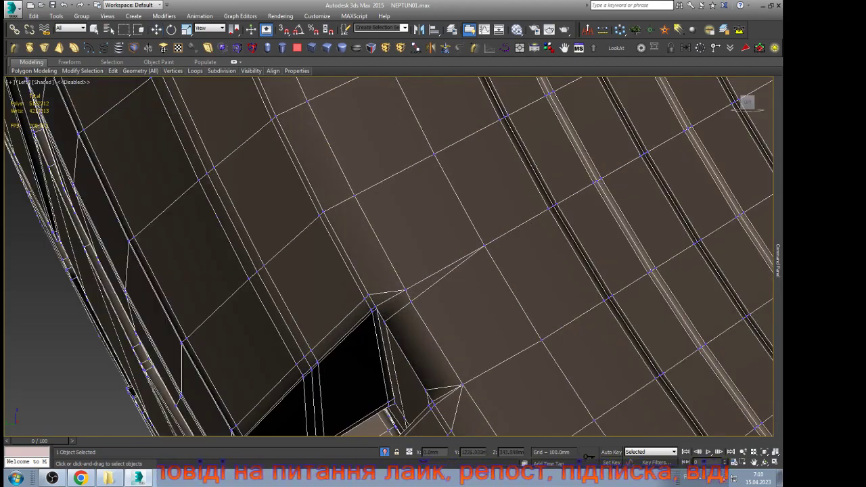
click(411, 302)
click(406, 291)
key(w)
scroll(435, 312, down, 5)
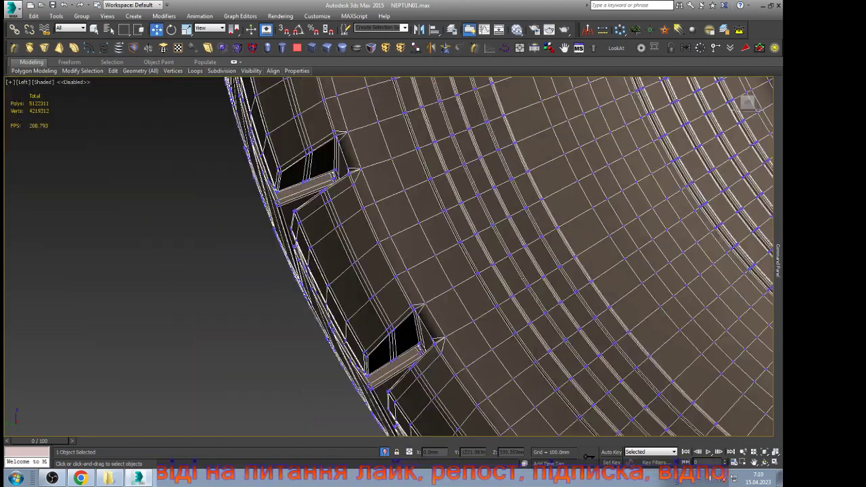
Step: Target-weld the extra corner vertex of the following groove down the tyre's lower-left edge to the ring vertex where the corner edges meet
scroll(439, 271, down, 5)
scroll(413, 318, up, 10)
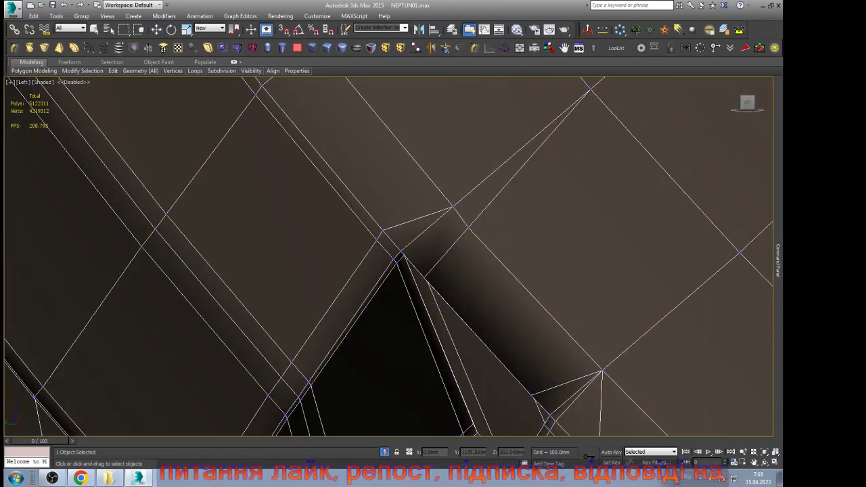
click(453, 207)
right_click(453, 207)
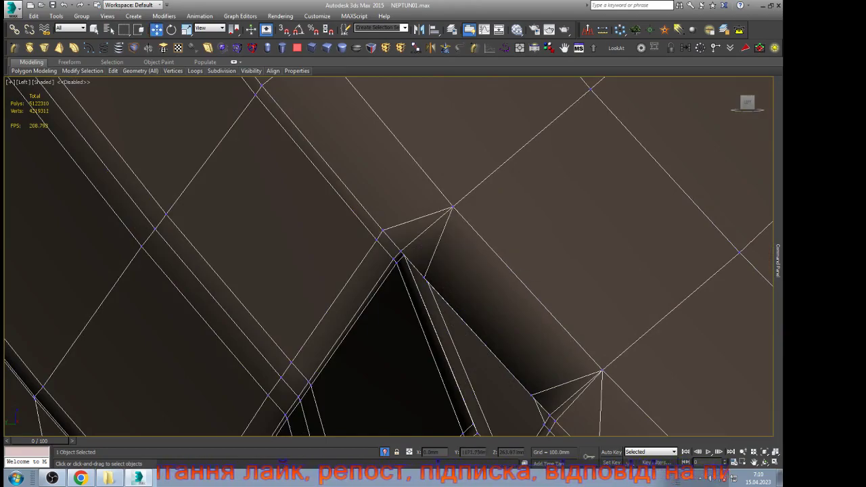
Step: From an orbited view of the tyre's underside, target-weld the next groove's stray inner-corner vertex to the adjacent ring vertex
click(453, 208)
scroll(478, 225, down, 4)
click(764, 463)
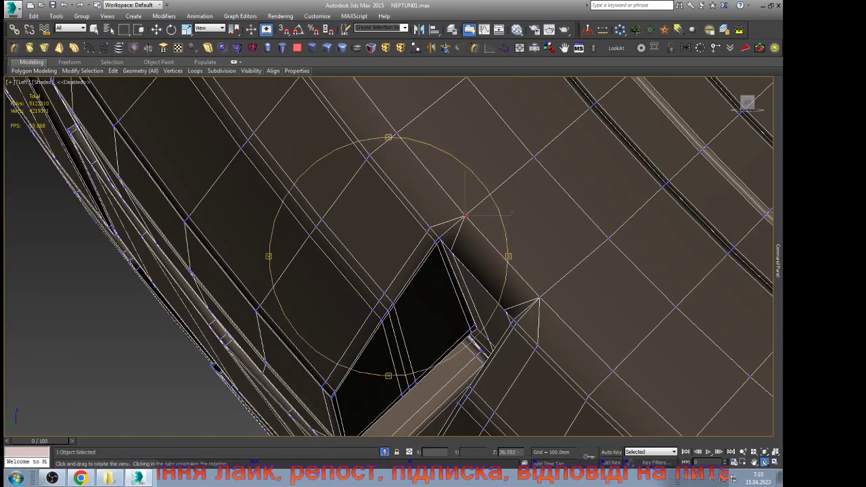
scroll(457, 271, down, 4)
drag(406, 271, 473, 291)
scroll(461, 257, up, 4)
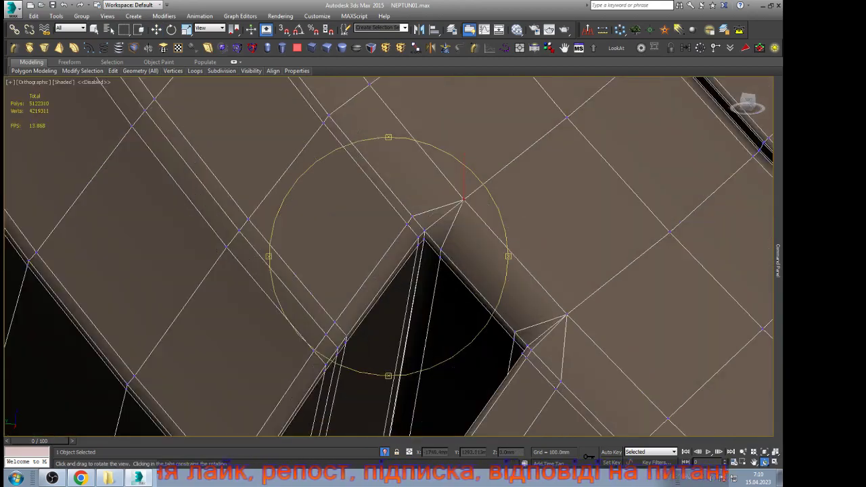
drag(420, 264, 460, 271)
drag(494, 235, 528, 251)
scroll(502, 348, up, 12)
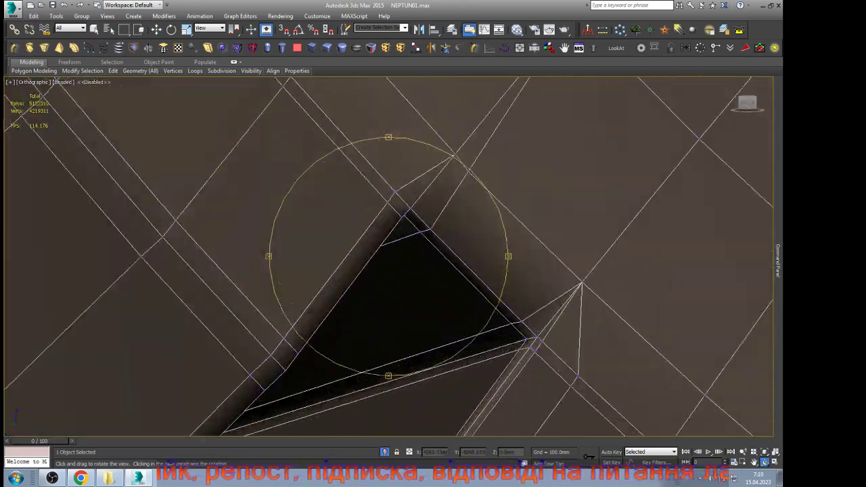
right_click(501, 345)
scroll(490, 165, down, 3)
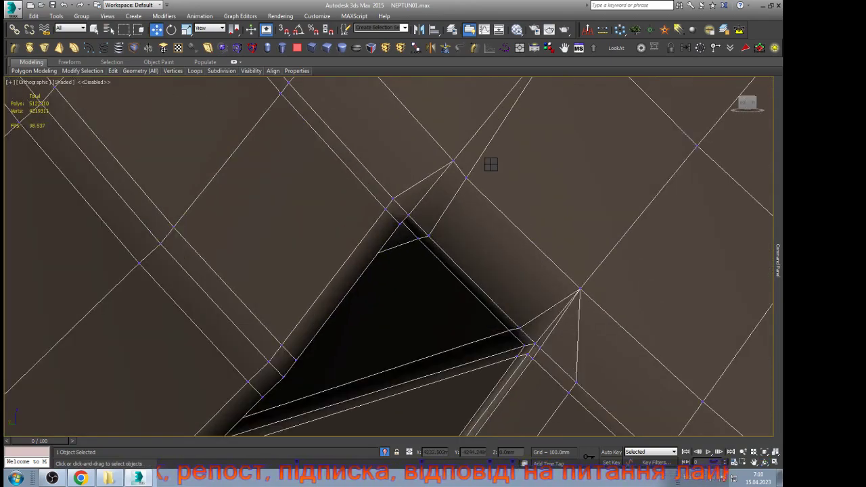
key(alt+c)
key(w)
scroll(483, 161, down, 10)
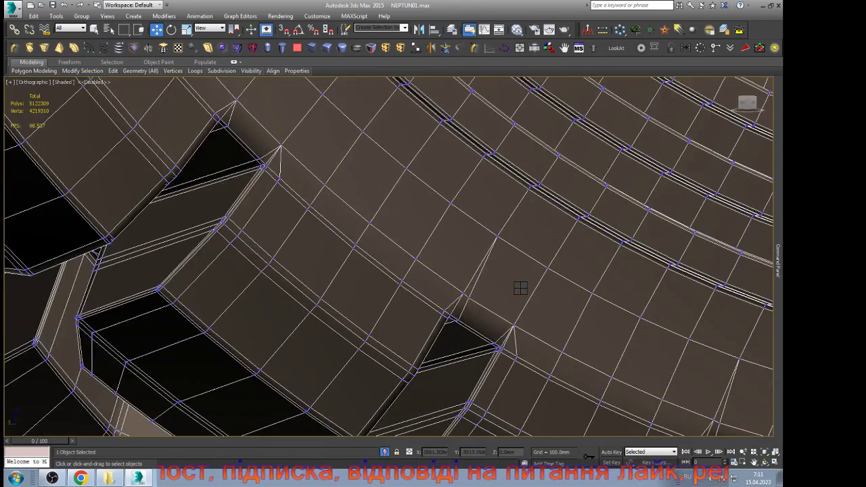
key(q)
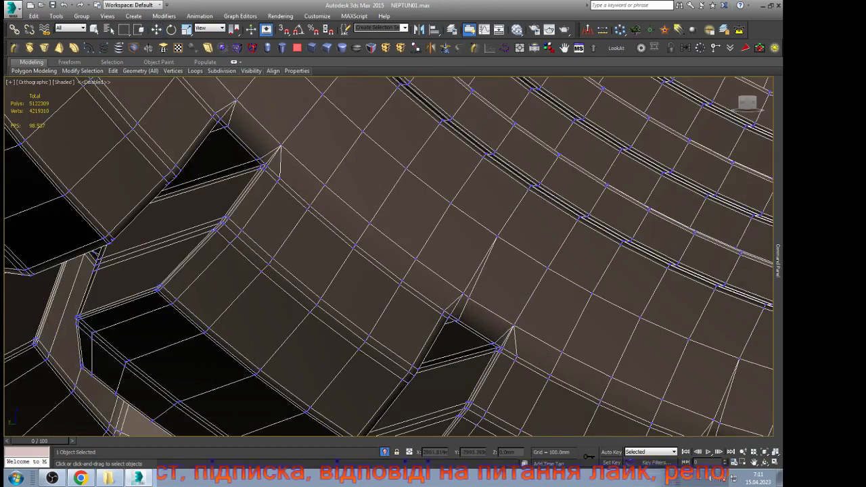
Step: Target-weld the stray inner-corner vertices of the next two grooves along the tyre's lower-left underside to their adjacent ring vertices
click(463, 294)
key(w)
scroll(464, 291, down, 5)
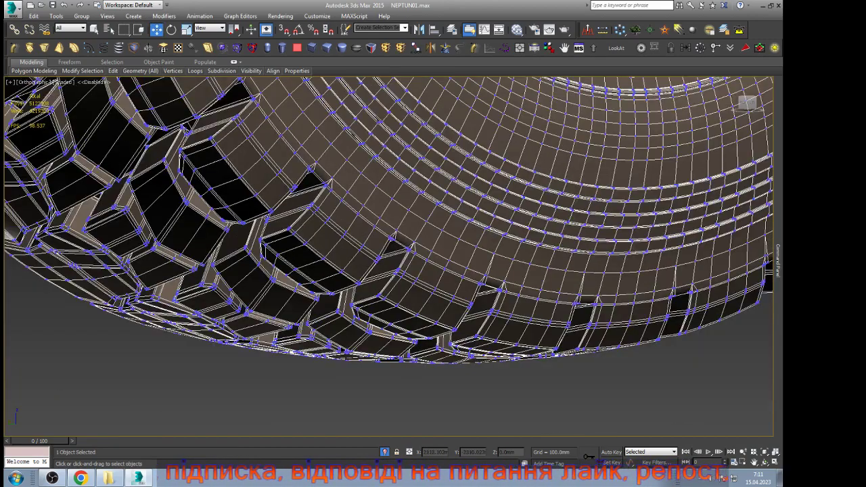
scroll(588, 311, up, 5)
scroll(471, 225, up, 5)
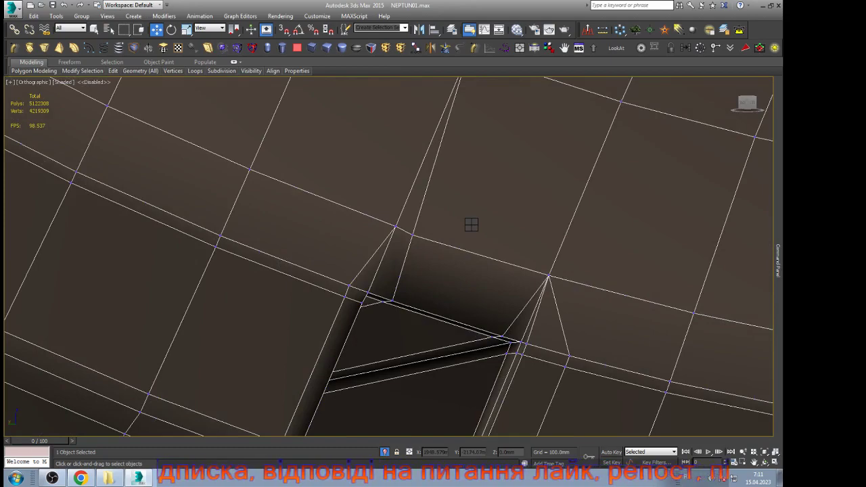
key(ctrl+shift+w)
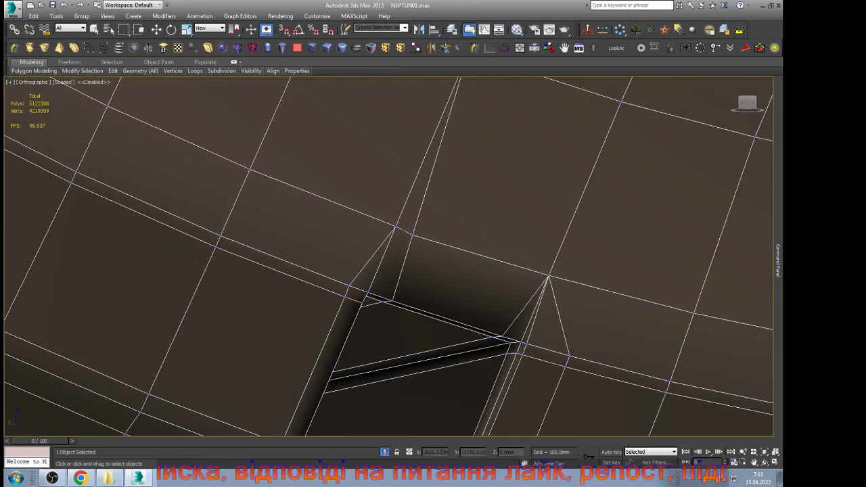
key(w)
scroll(345, 244, down, 10)
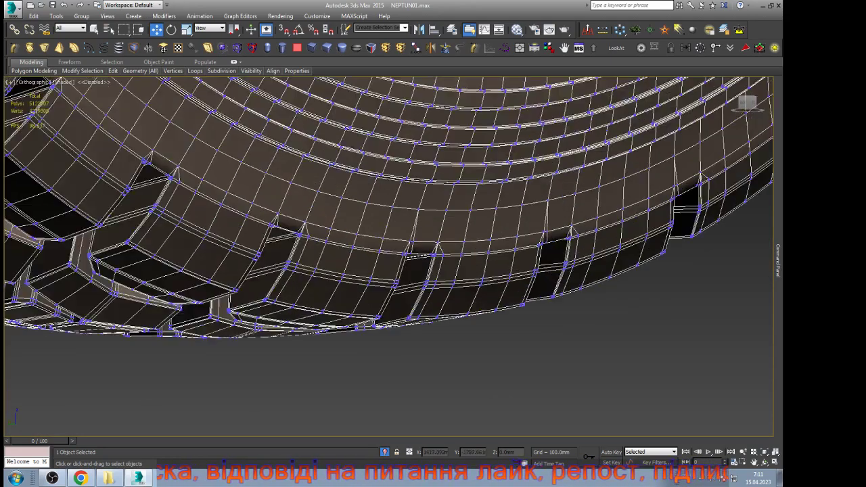
Step: Target-weld the stray vertex at the inner corner of the groove at the tyre's bottom into the ring vertex beside it
scroll(399, 204, up, 10)
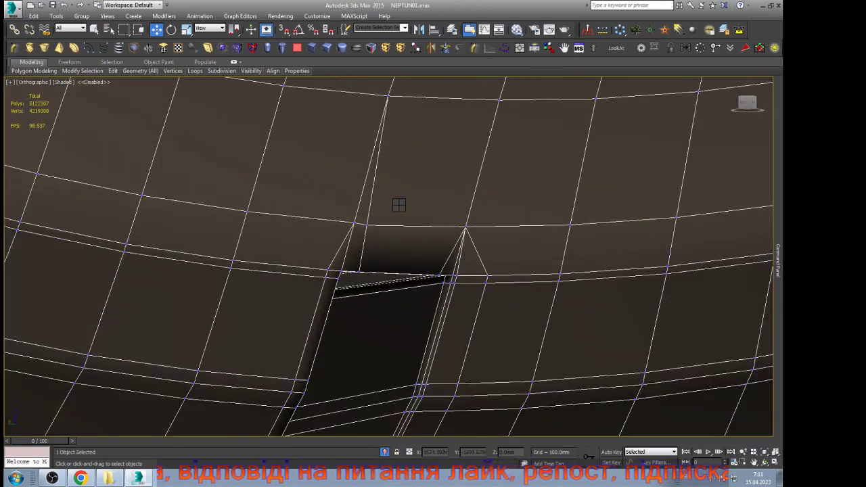
key(q)
click(366, 225)
click(354, 223)
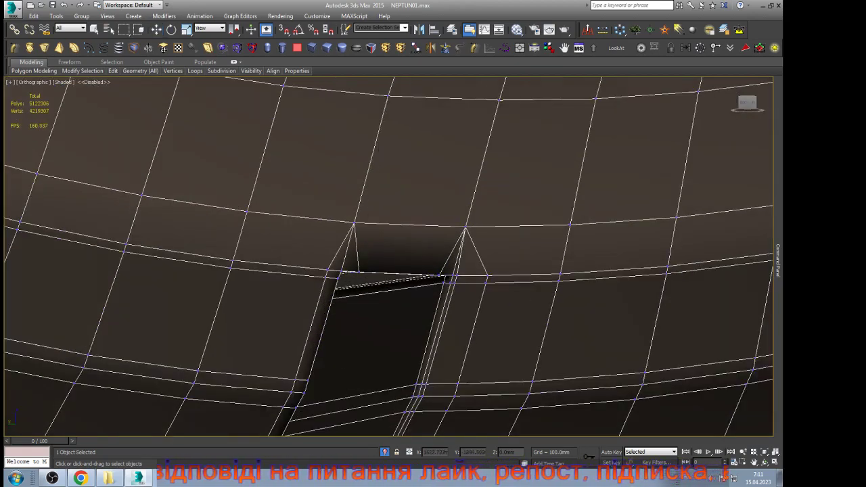
Step: Merge the stray corner vertices of the three grooves just past the tyre's bottom into their neighbouring ring vertices with Target Weld
scroll(355, 224, down, 10)
scroll(416, 222, up, 10)
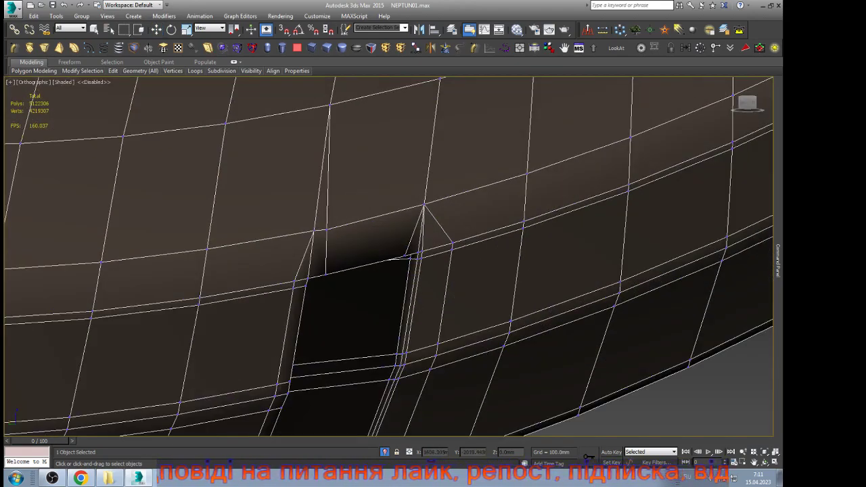
scroll(389, 257, down, 5)
scroll(389, 257, up, 5)
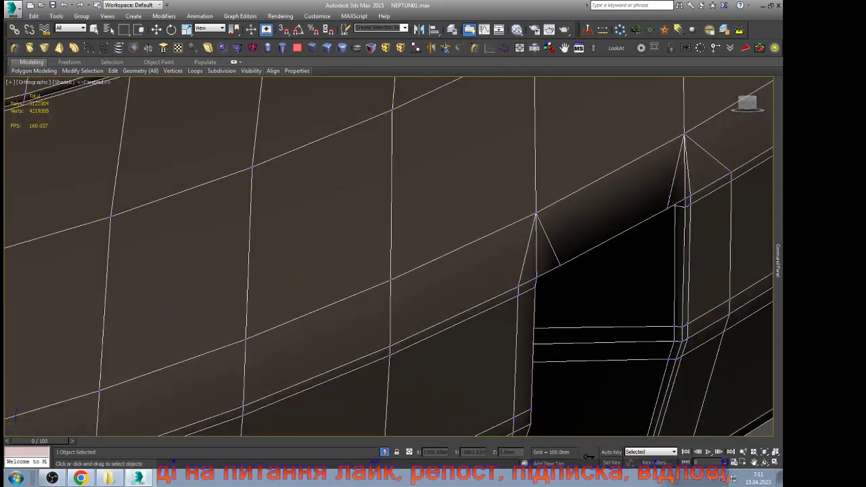
scroll(389, 257, down, 5)
scroll(389, 257, up, 5)
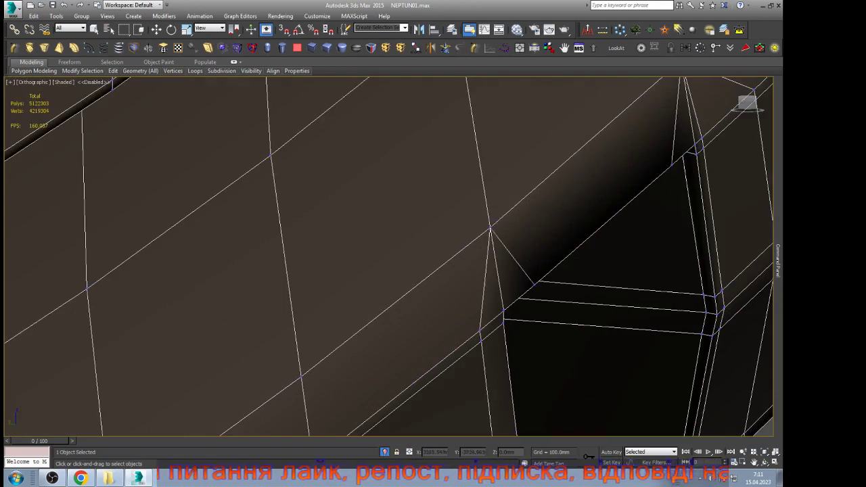
Step: Target-weld the extra inner-corner vertices of the next two grooves up the tyre's lower-right edge to the adjacent ring vertices
scroll(390, 257, down, 5)
scroll(554, 203, up, 5)
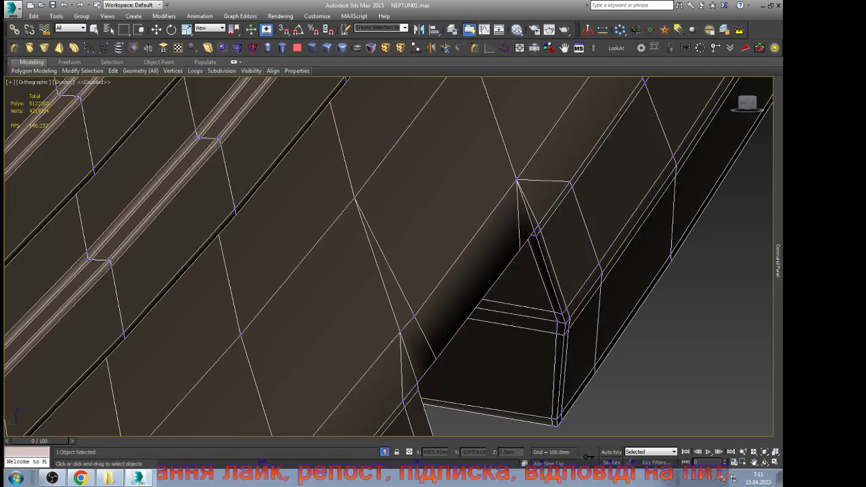
key(w)
scroll(413, 338, down, 5)
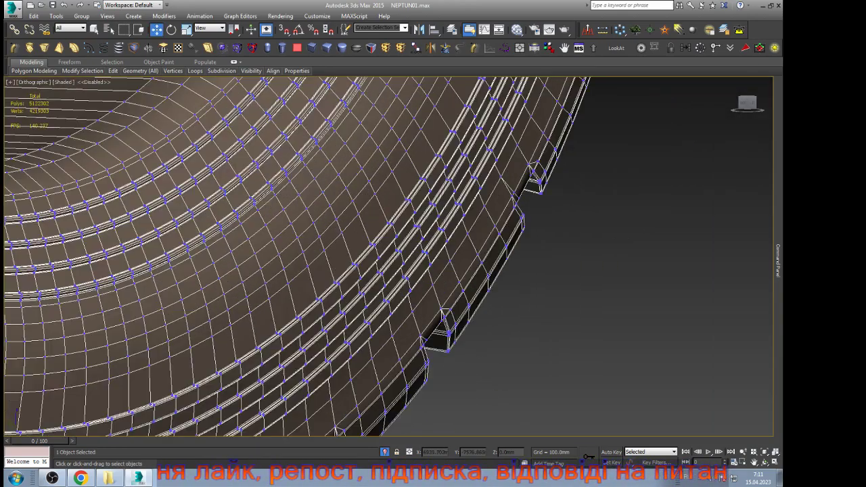
scroll(534, 162, up, 5)
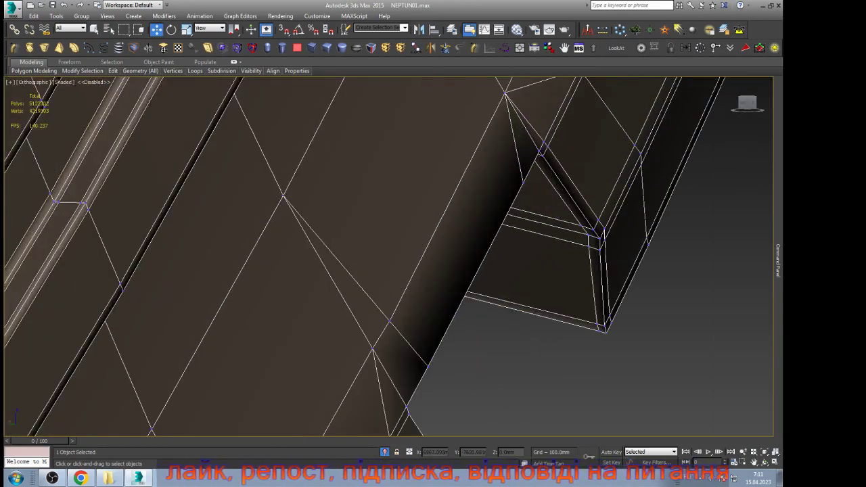
key(alt+c)
click(373, 348)
right_click(407, 340)
scroll(410, 340, down, 8)
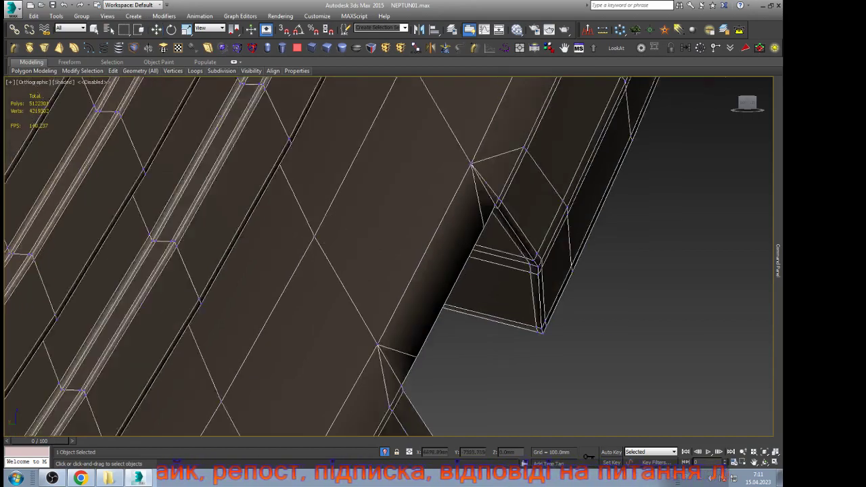
Step: Weld the stray vertices of the following two grooves, below mid-height on the tyre's right edge, to the ring vertices at their lower inner corners
scroll(534, 280, down, 2)
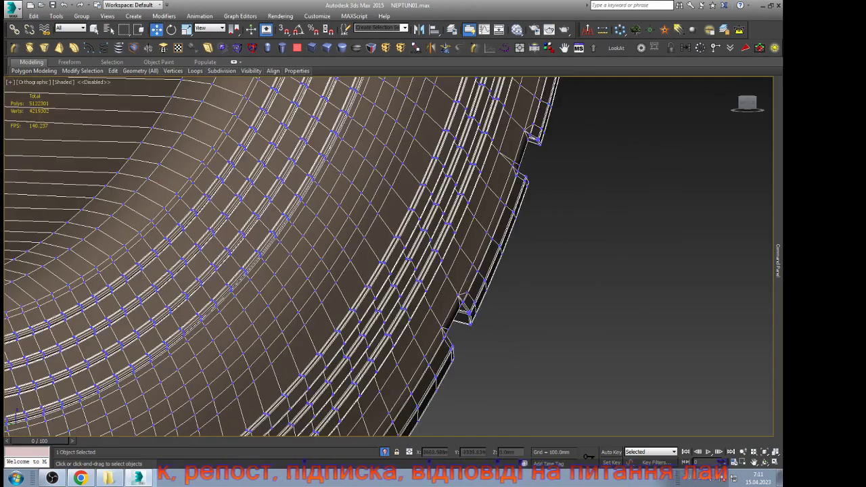
scroll(507, 144, up, 10)
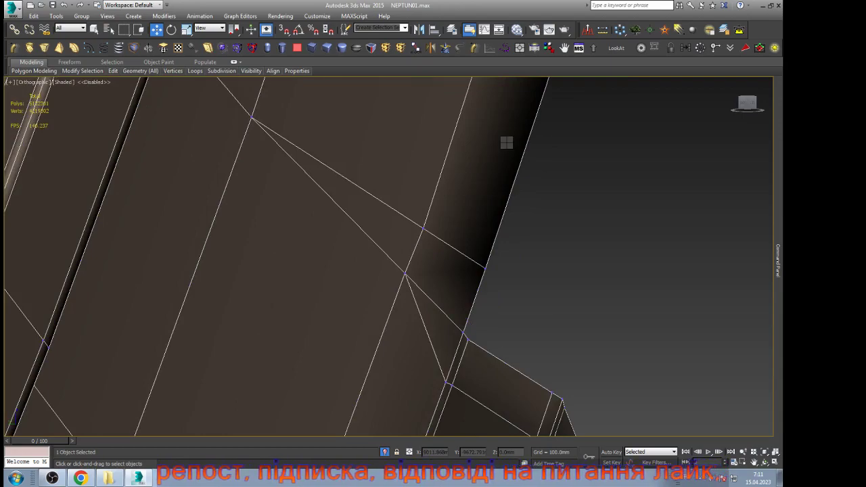
key(q)
key(w)
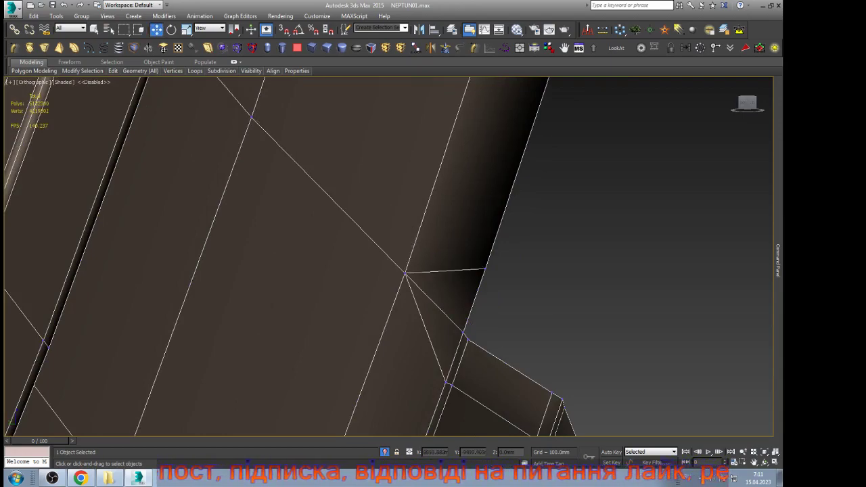
scroll(410, 307, down, 6)
scroll(472, 150, up, 4)
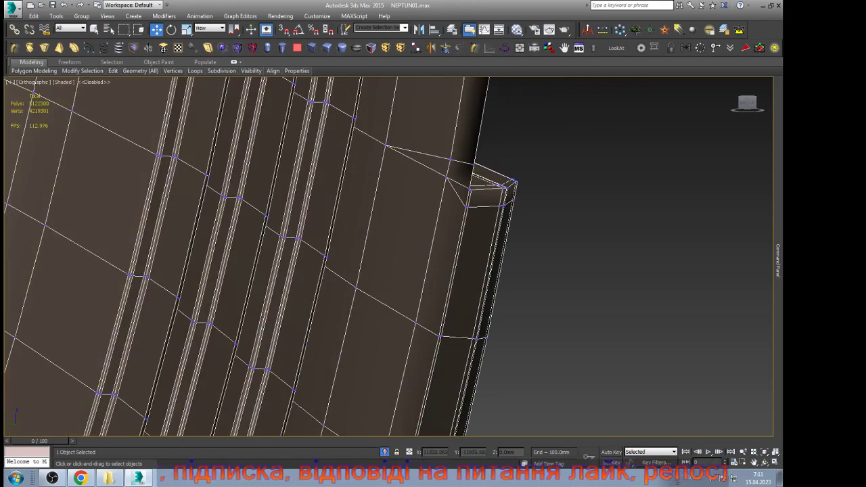
key(alt+c)
key(w)
scroll(460, 203, down, 5)
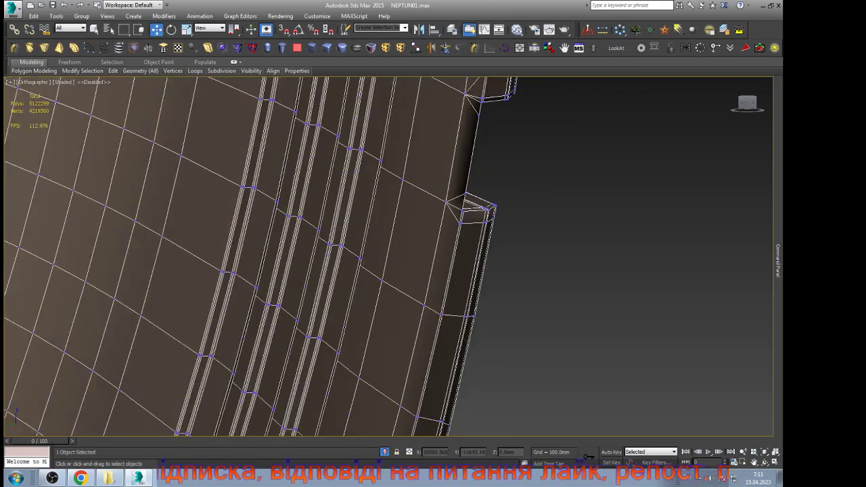
Step: Target-weld the stray lower inner-corner vertices of the two grooves around mid-height on the tyre's right edge to their ring vertices
scroll(469, 129, up, 5)
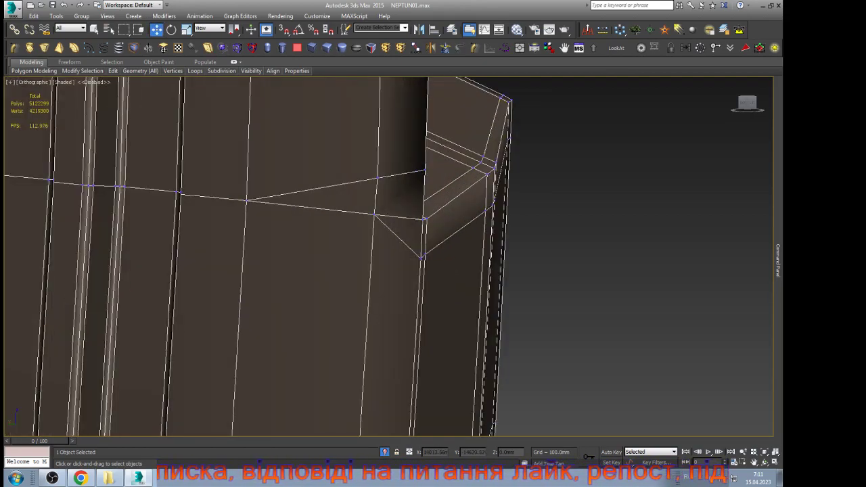
key(q)
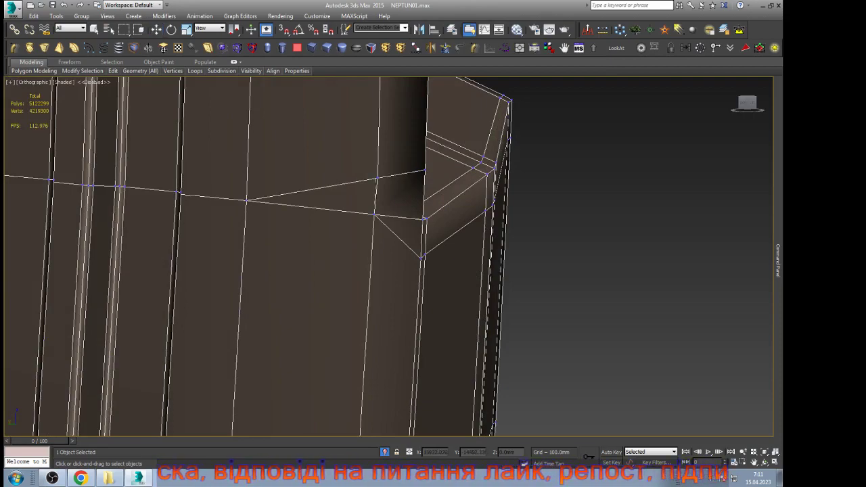
key(w)
scroll(440, 203, down, 6)
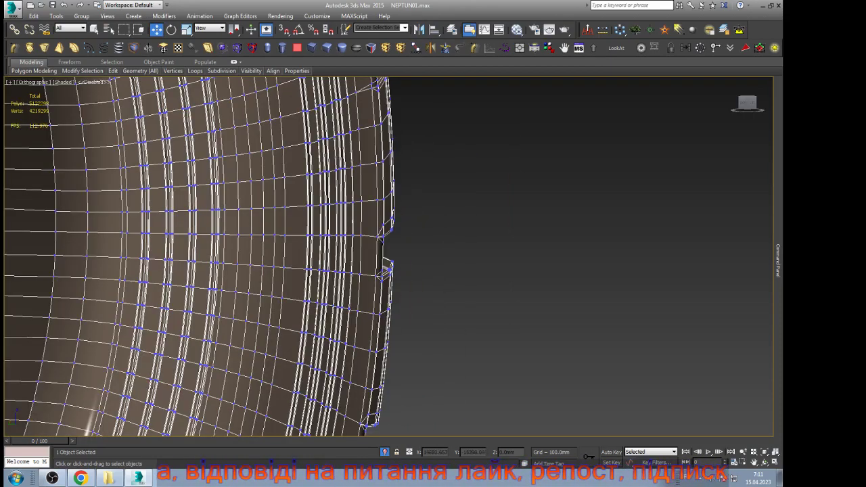
scroll(382, 129, up, 8)
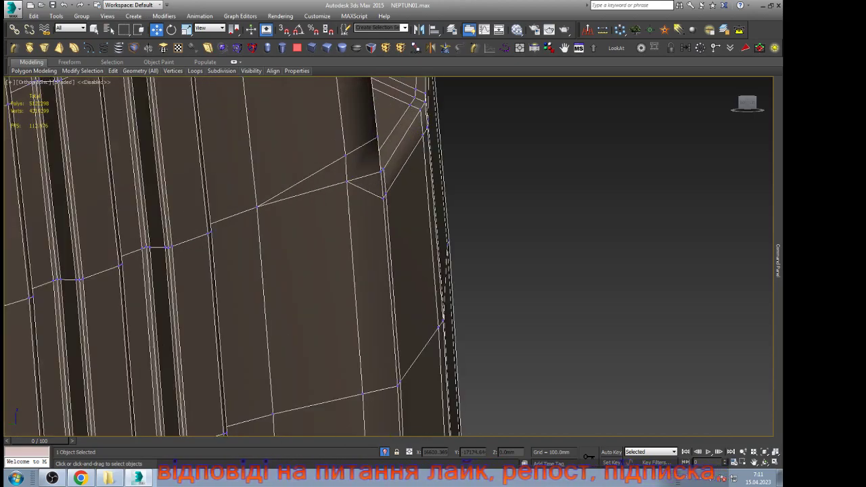
key(q)
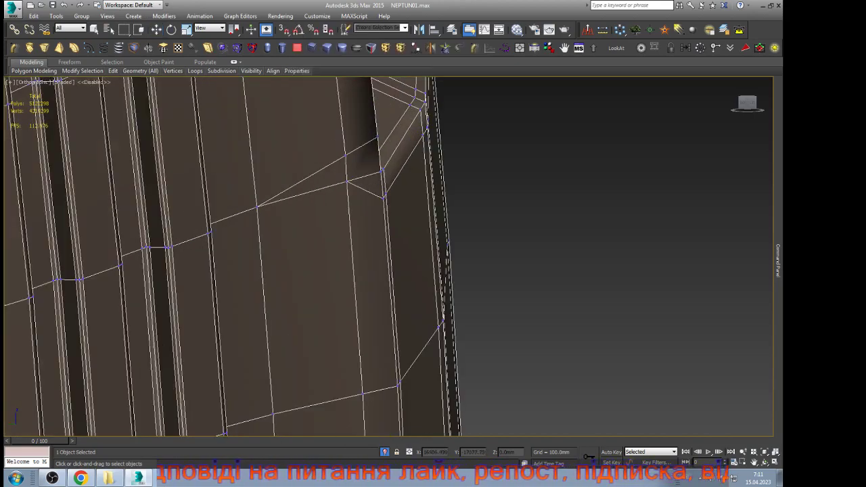
key(w)
scroll(378, 203, down, 8)
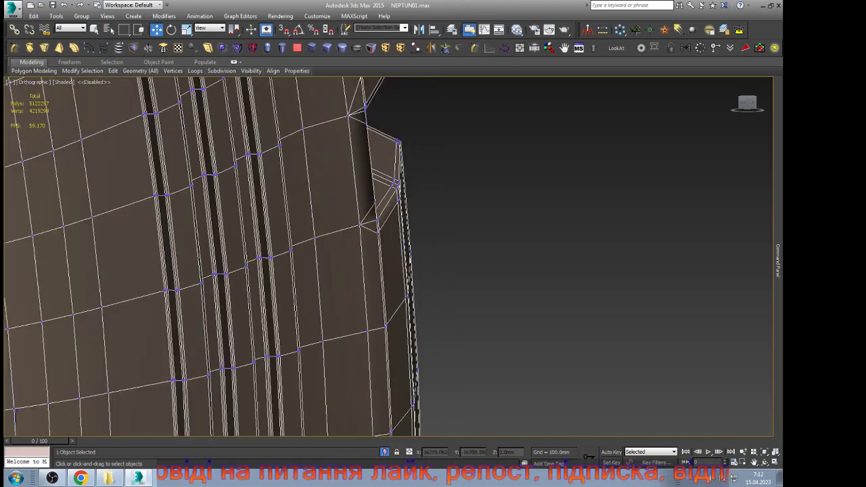
Step: Merge the stray corner vertex of the next groove above mid-height on the right edge into the ring vertex below it
scroll(363, 181, up, 8)
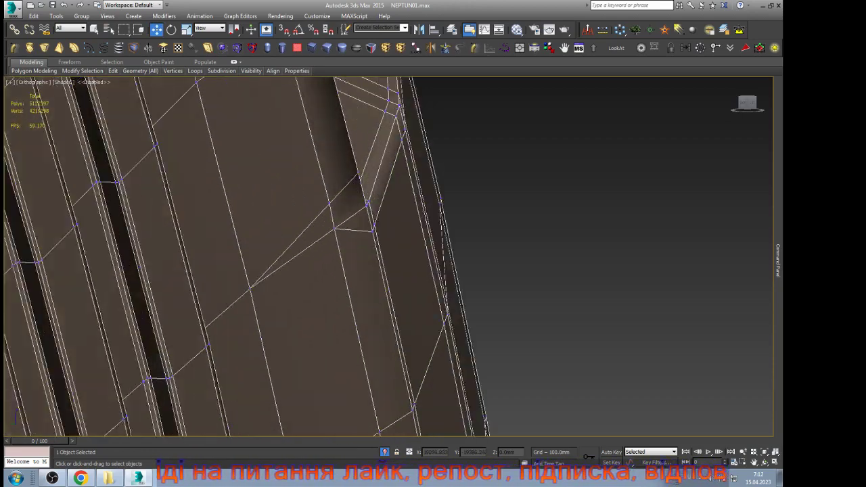
key(q)
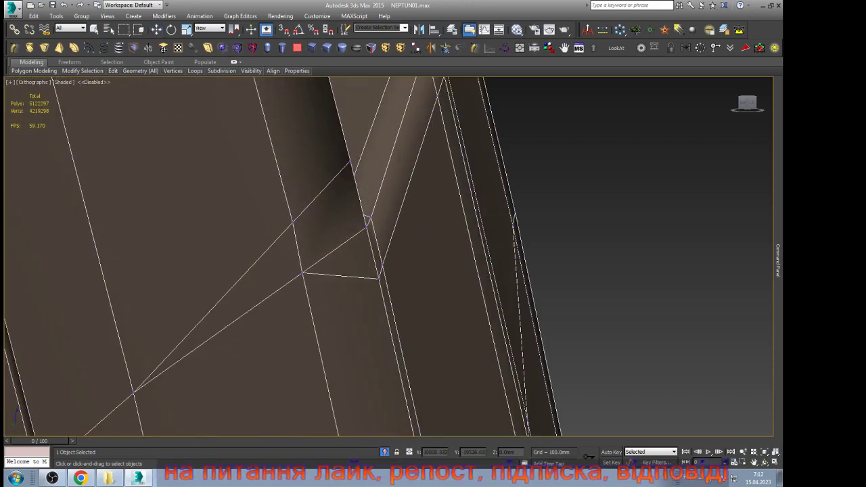
key(w)
scroll(369, 220, down, 6)
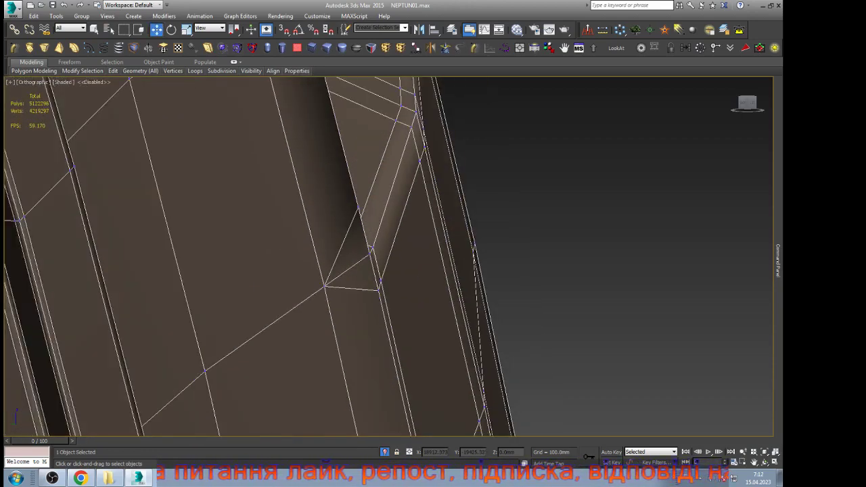
Step: Target-weld the stray inner-corner vertex of the following groove up the tyre's upper-right edge to the adjacent ring vertex
scroll(370, 227, up, 4)
scroll(398, 259, down, 6)
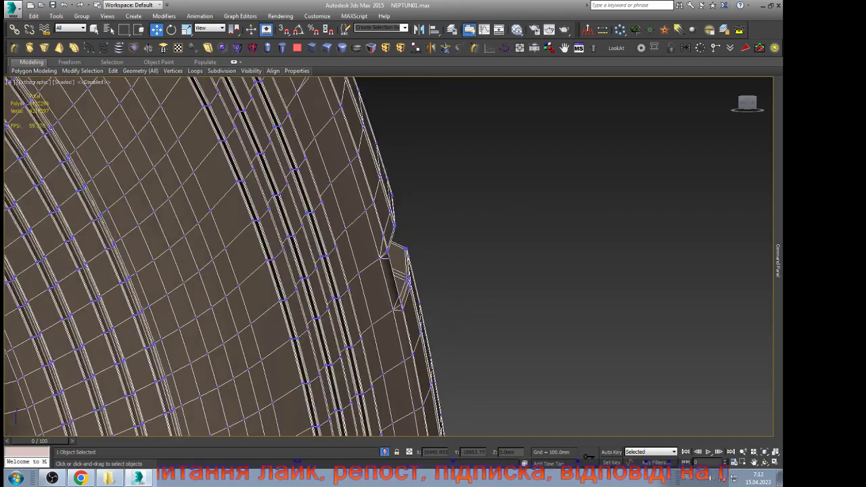
scroll(392, 257, down, 3)
scroll(393, 257, up, 6)
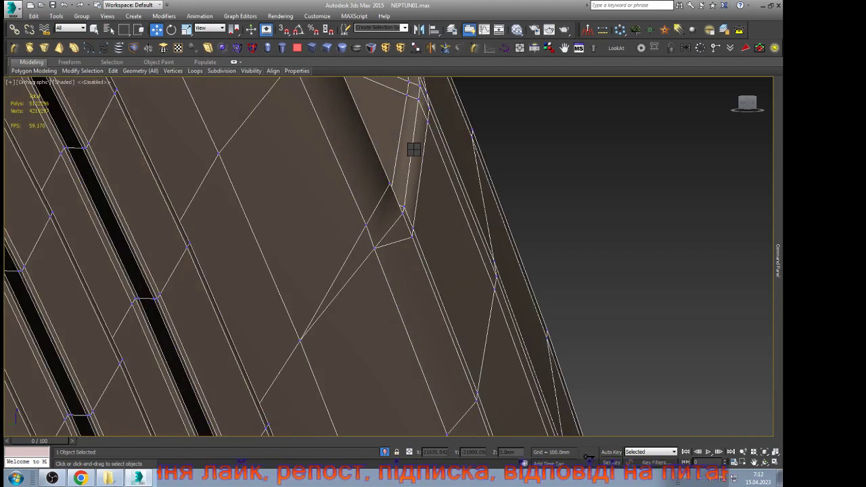
key(alt+c)
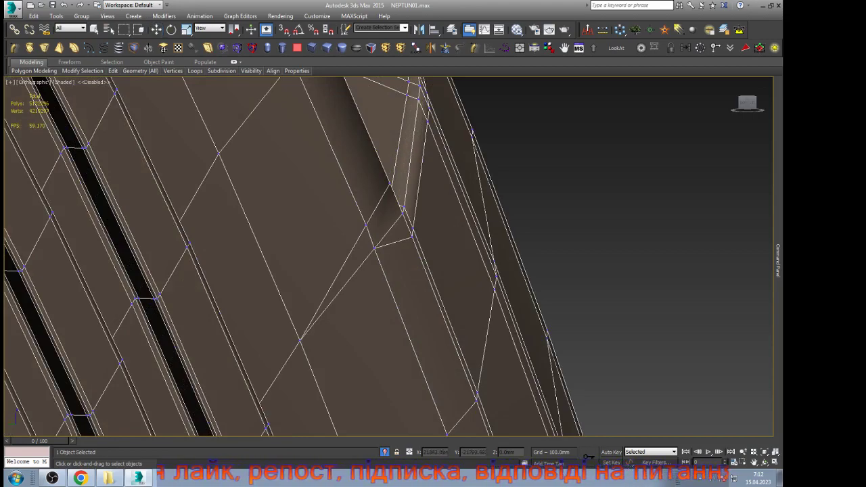
key(w)
scroll(376, 233, down, 4)
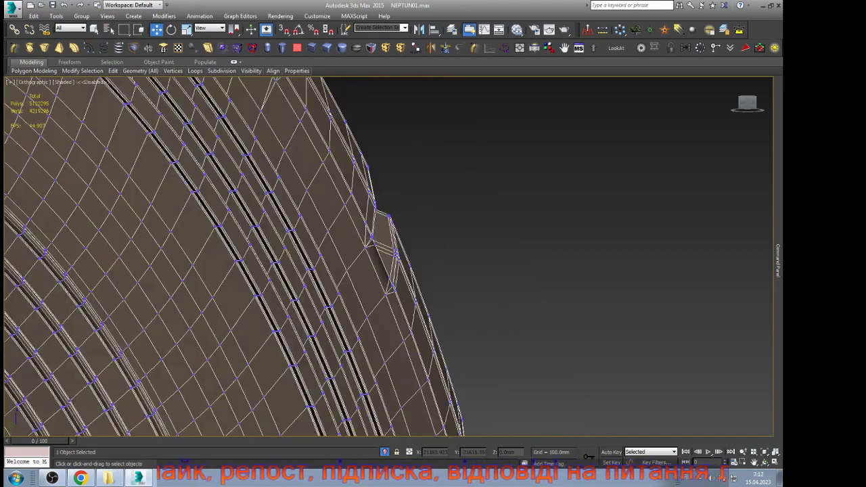
Step: Target-weld the stray inner-corner vertex of the next groove on the tyre's upper-right edge to the ring vertex just below it
scroll(376, 233, down, 4)
scroll(357, 176, up, 6)
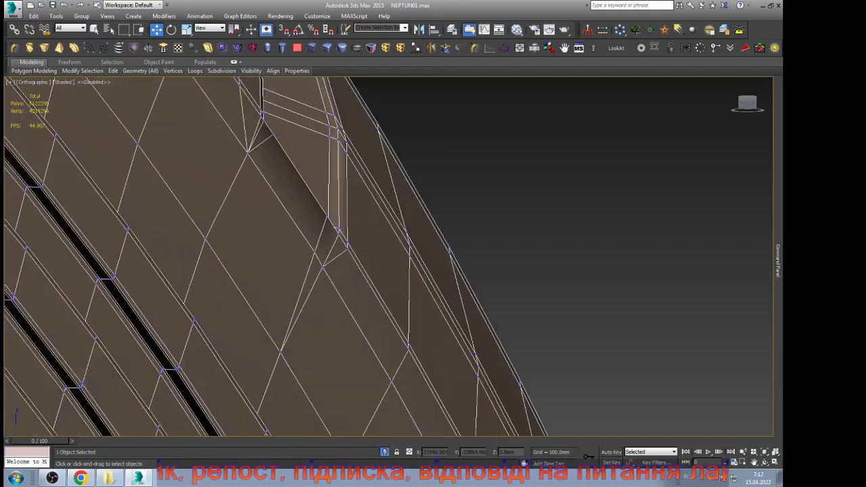
click(315, 251)
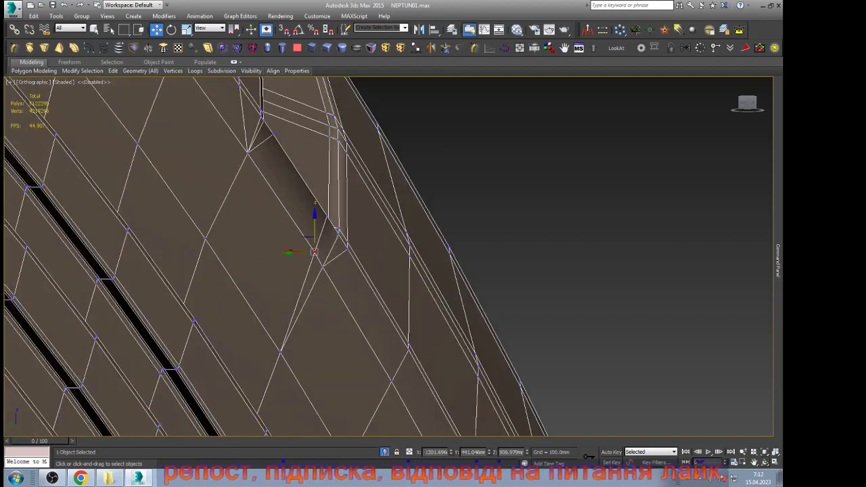
click(765, 462)
scroll(415, 190, down, 5)
drag(414, 190, 393, 183)
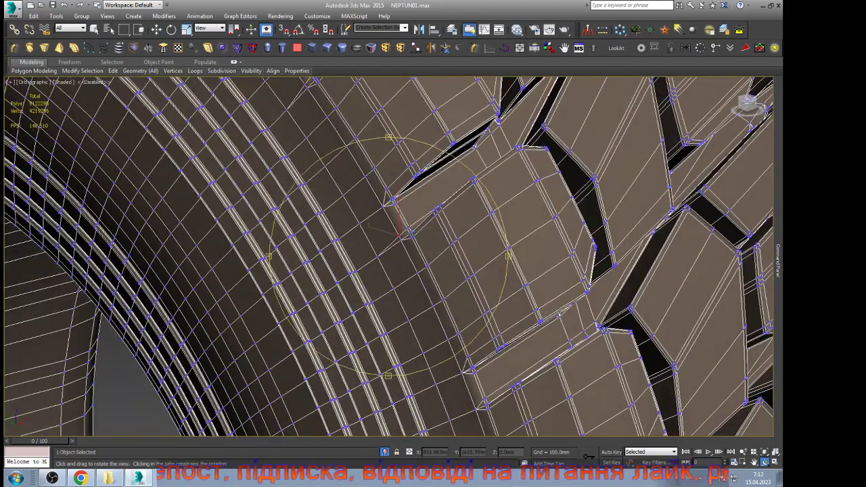
scroll(392, 183, up, 5)
right_click(418, 236)
right_click(418, 236)
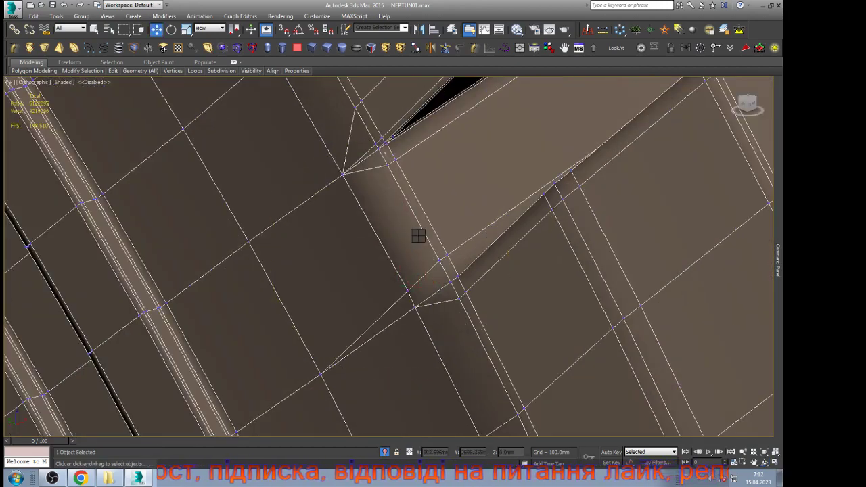
click(393, 270)
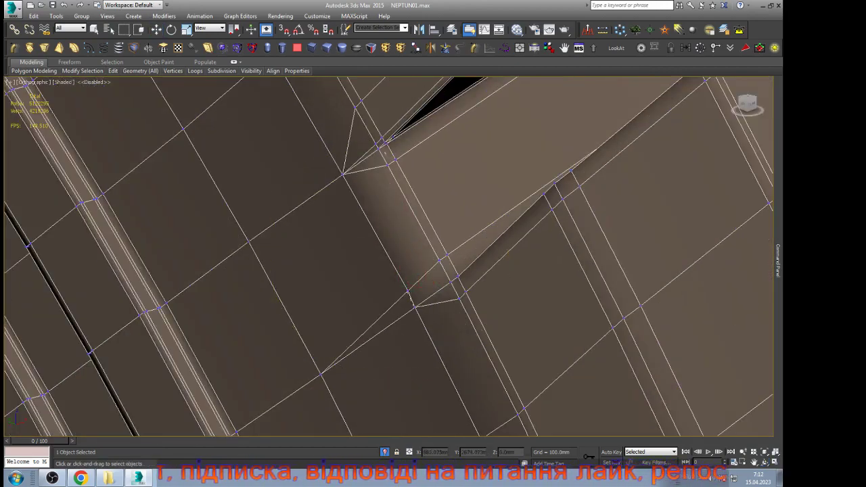
click(415, 307)
Step: Weld the stray inner-corner vertices of the last two unfinished grooves toward the tyre's top into their adjacent ring vertices
scroll(415, 307, down, 8)
scroll(399, 308, up, 6)
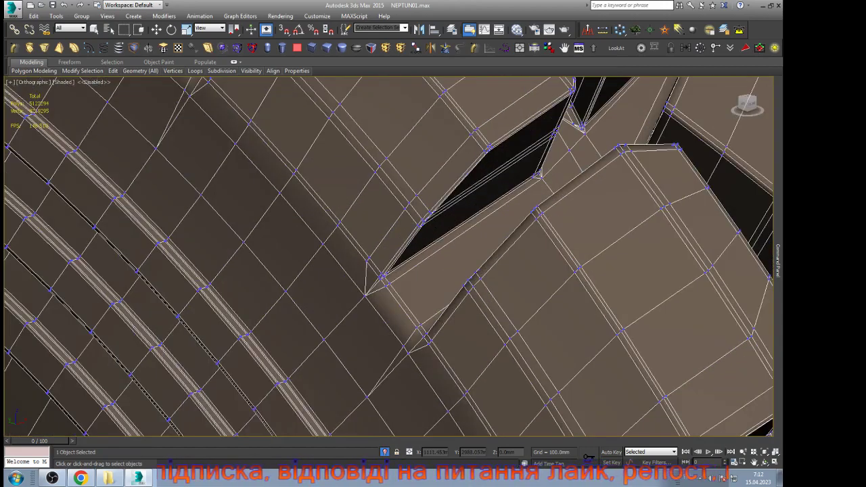
scroll(420, 372, up, 3)
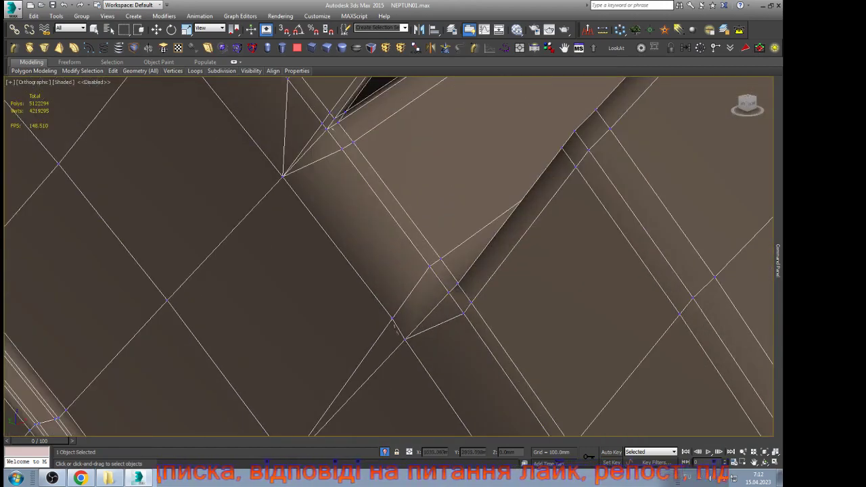
scroll(389, 257, down, 6)
scroll(389, 257, up, 5)
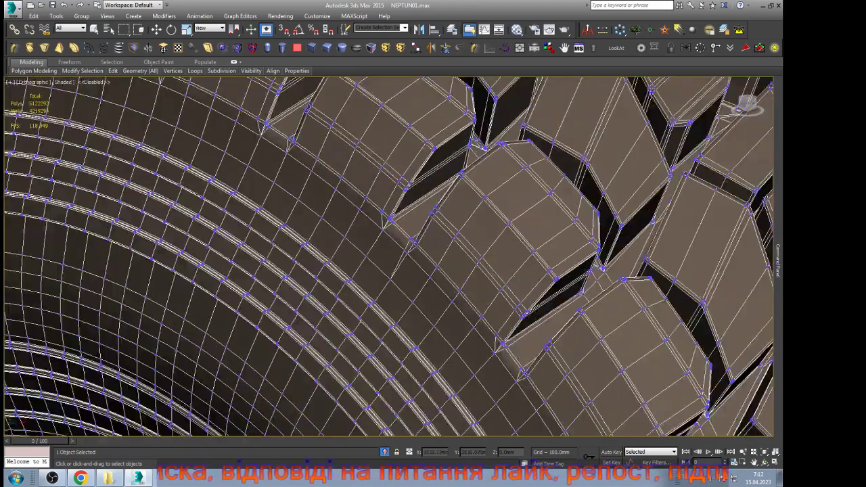
scroll(426, 262, up, 4)
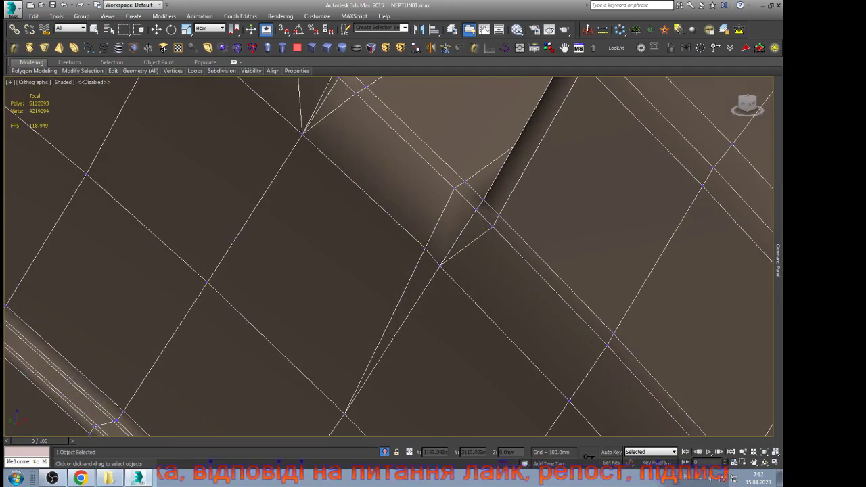
scroll(433, 264, down, 6)
scroll(433, 264, up, 2)
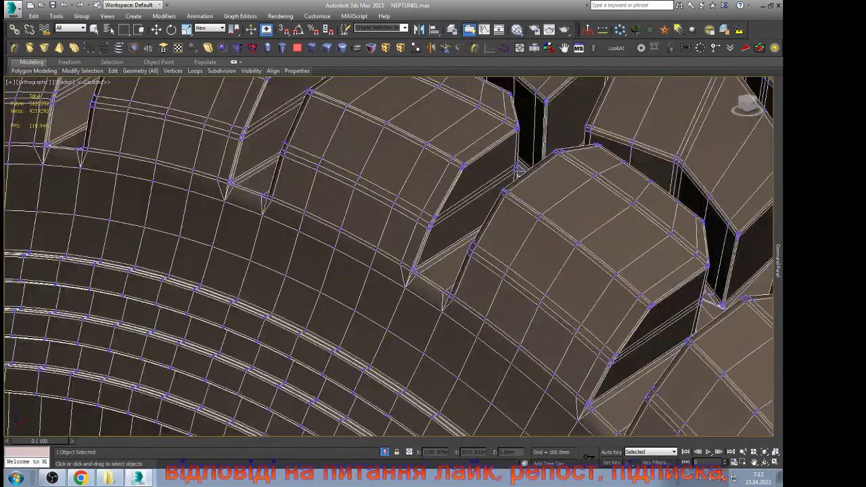
scroll(389, 257, up, 3)
scroll(389, 257, down, 6)
scroll(389, 257, up, 3)
key(w)
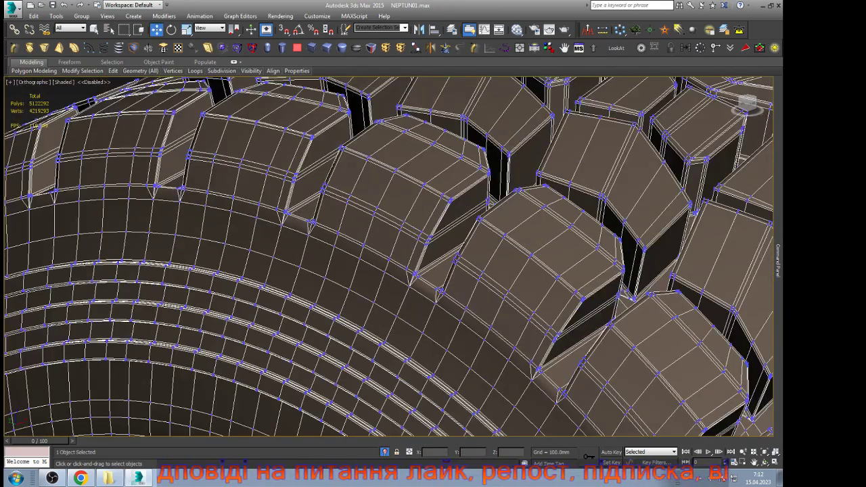
Step: Chamfer the edge loop around the smooth sidewall band between tread blocks and ribs into two parallel loops, then deselect the tyre
scroll(389, 257, down, 4)
scroll(390, 257, up, 6)
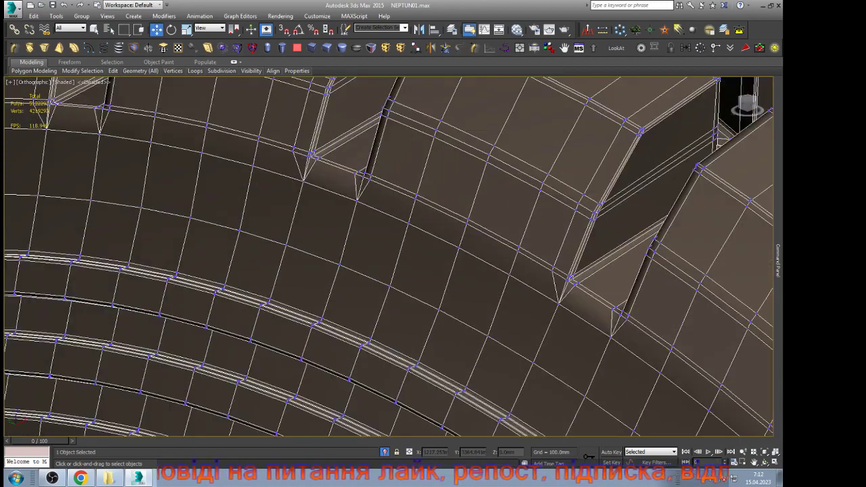
key(2)
double_click(367, 277)
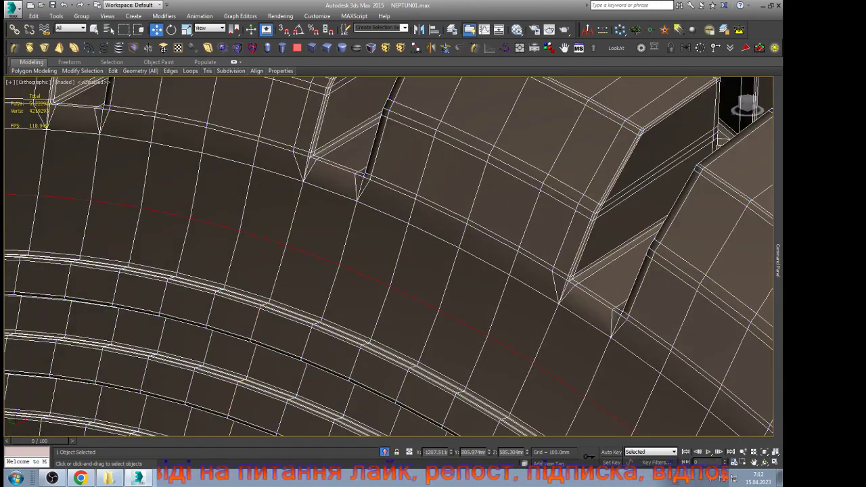
scroll(411, 270, up, 3)
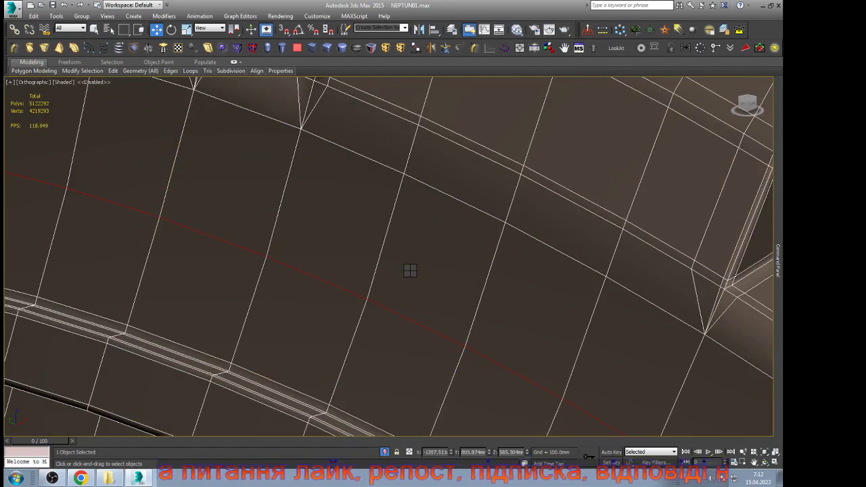
key(ctrl+shift+c)
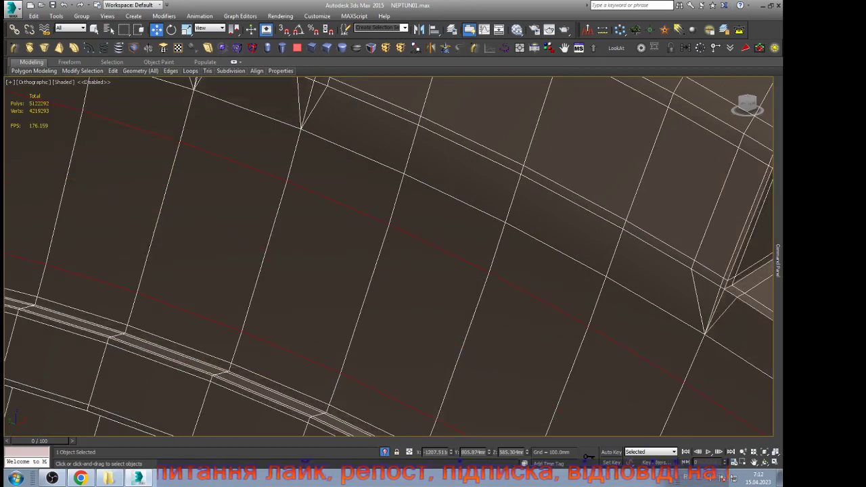
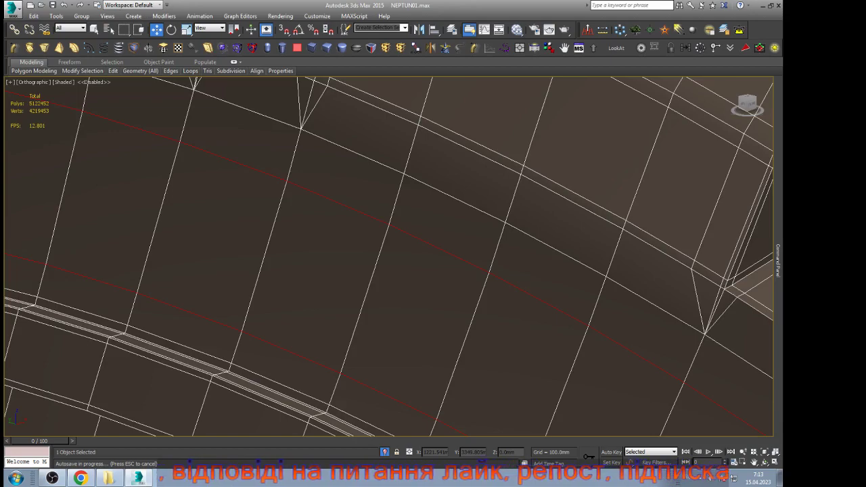
scroll(413, 257, down, 3)
middle_drag(413, 257, 318, 321)
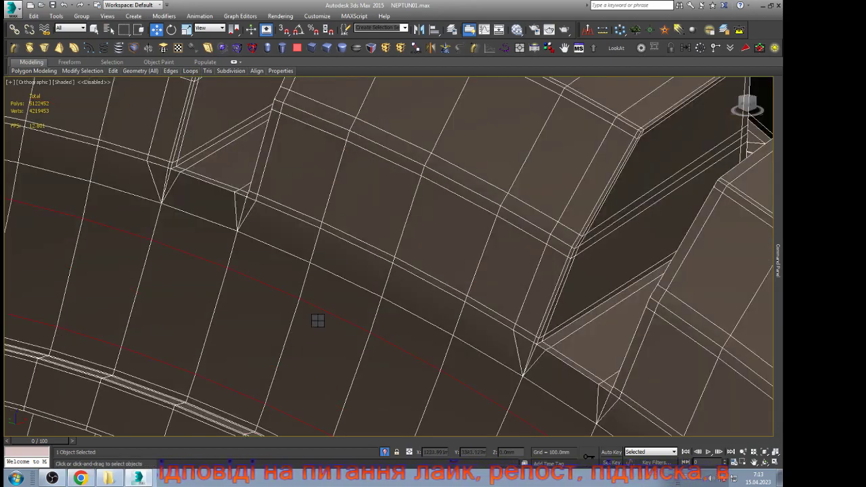
scroll(317, 321, down, 5)
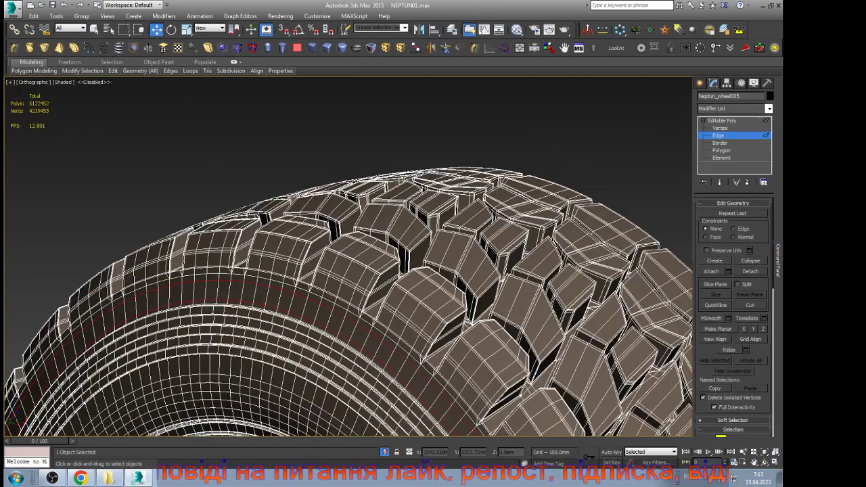
click(722, 120)
click(623, 138)
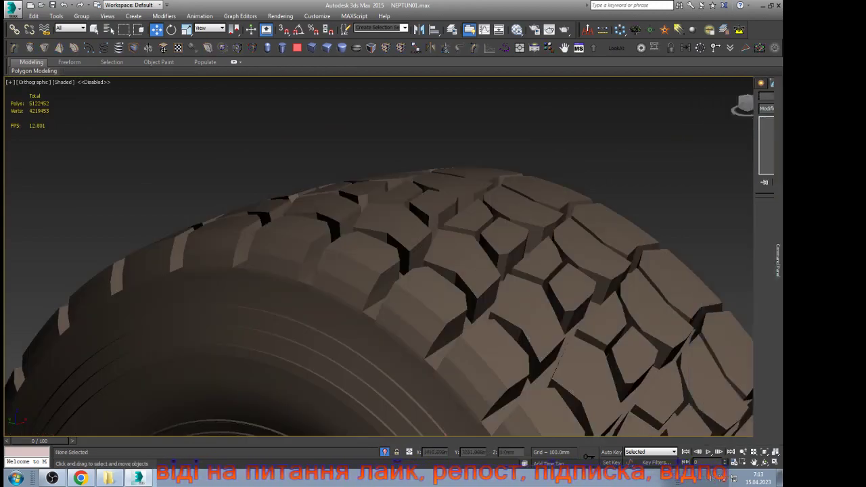
Step: On the tyre's opposite sidewall, target-weld the stray inner-corner vertex of one tread groove to the neighbouring ring vertex
key(ctrl+a)
click(765, 451)
click(764, 462)
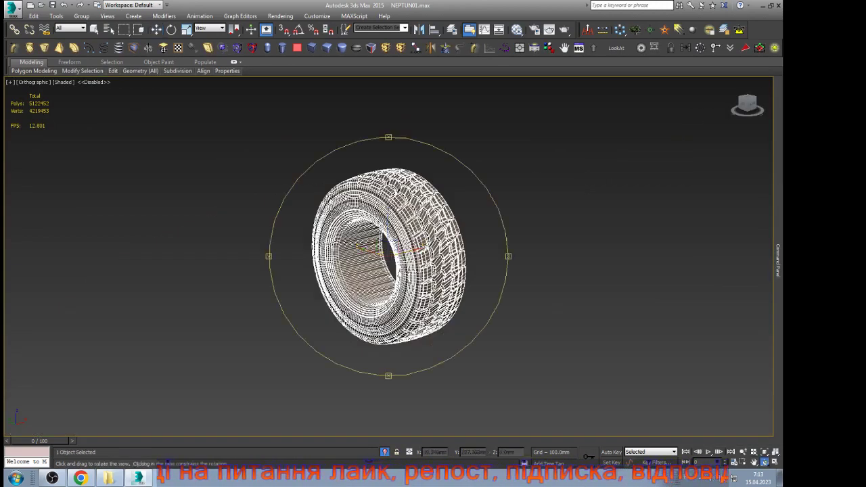
drag(447, 268, 315, 266)
scroll(388, 257, up, 8)
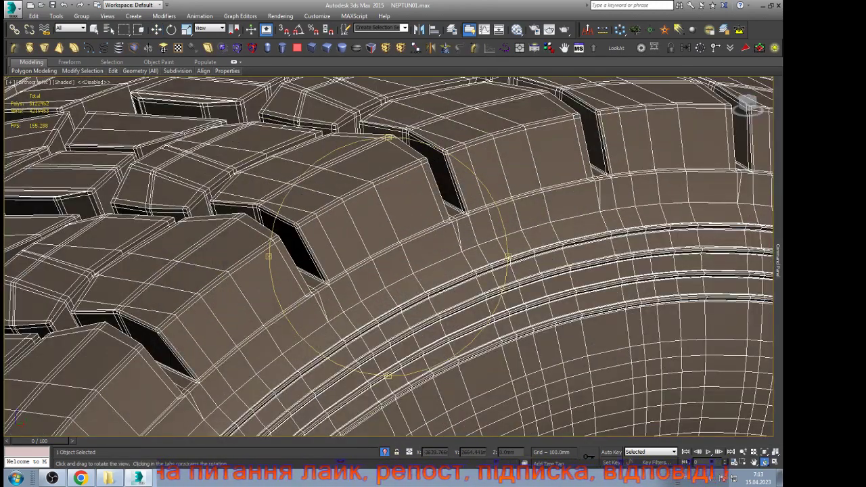
scroll(305, 291, up, 10)
key(w)
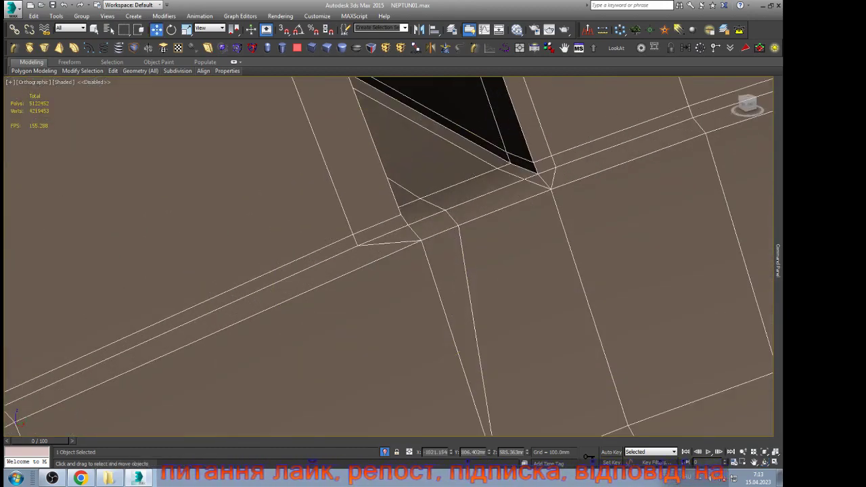
key(1)
key(ctrl+shift+w)
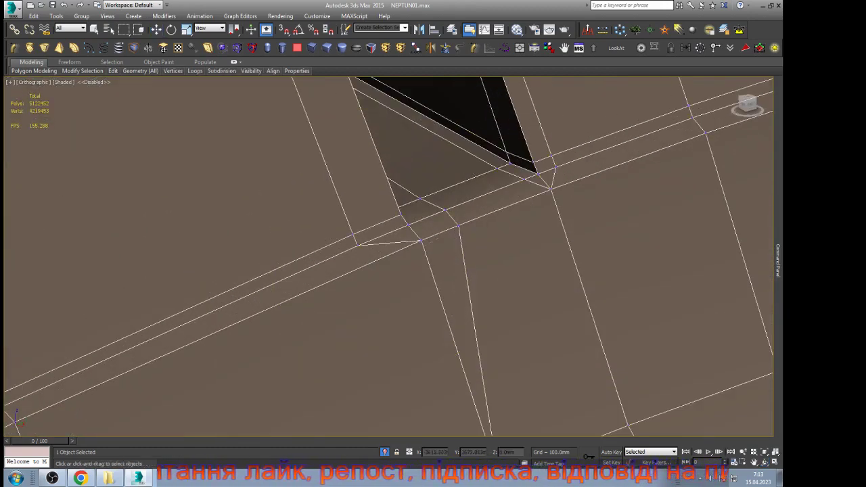
key(w)
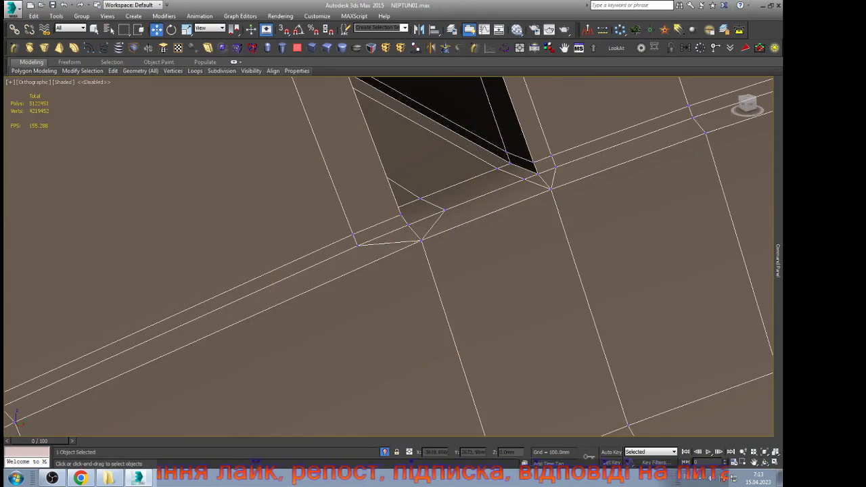
Step: Assign smoothing group 30 to the whole tyre element
scroll(492, 213, down, 8)
scroll(492, 213, down, 3)
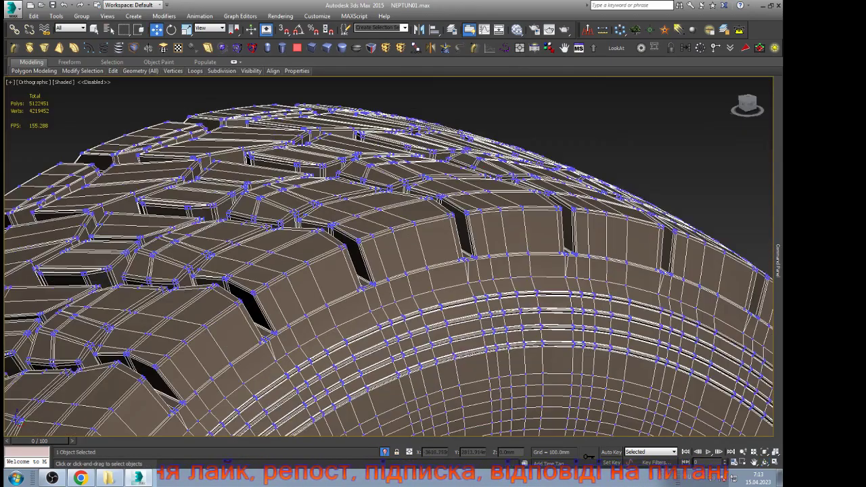
scroll(492, 212, up, 10)
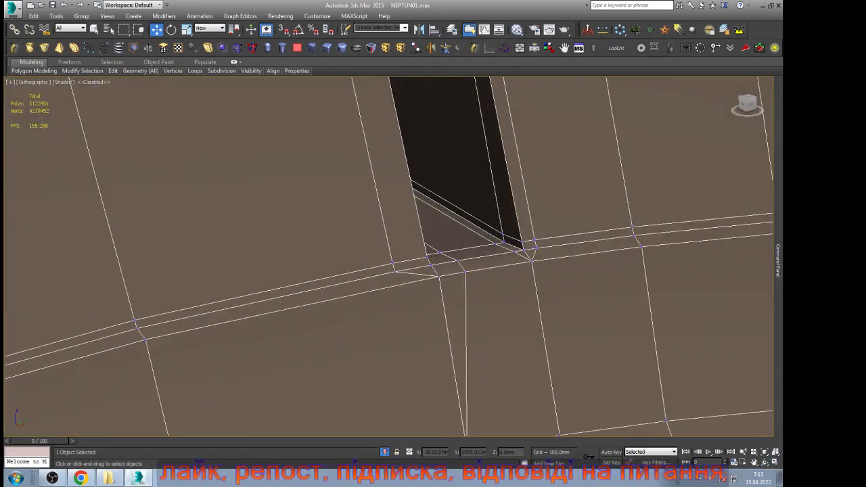
key(5)
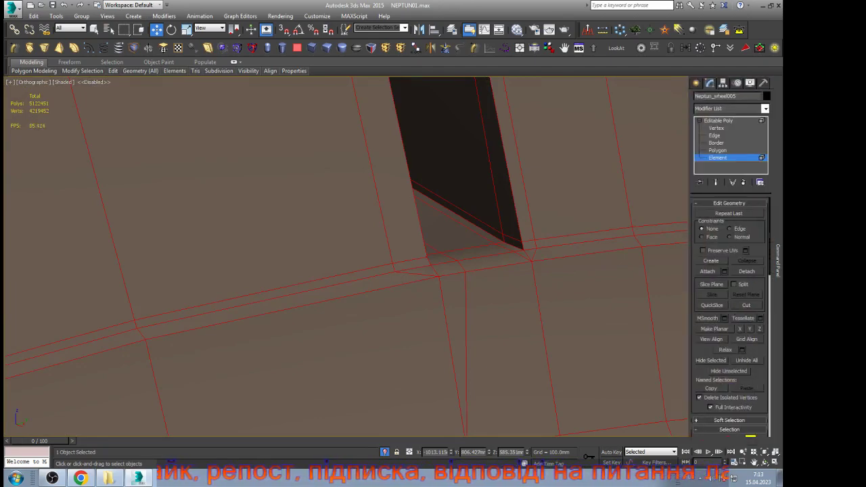
scroll(730, 318, down, 10)
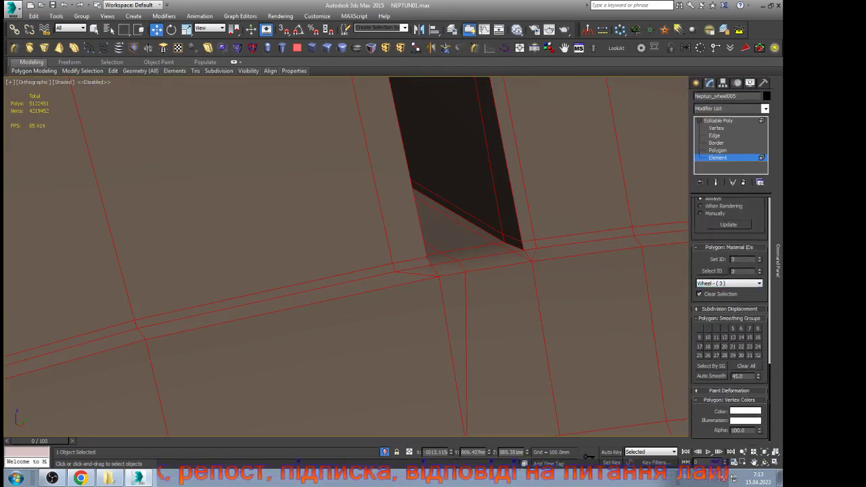
click(742, 355)
Step: Target-weld the stray inner-corner vertices of the next two grooves along the top of the opposite sidewall to their ring vertices
key(1)
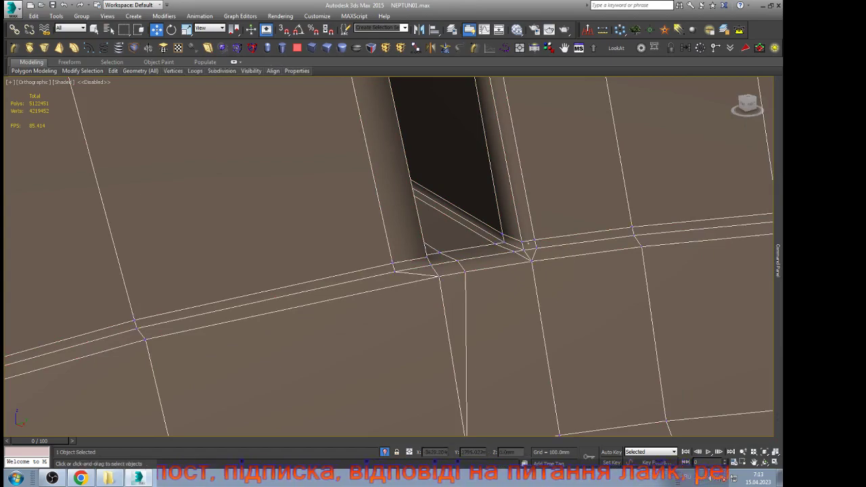
key(alt+c)
click(465, 272)
click(439, 276)
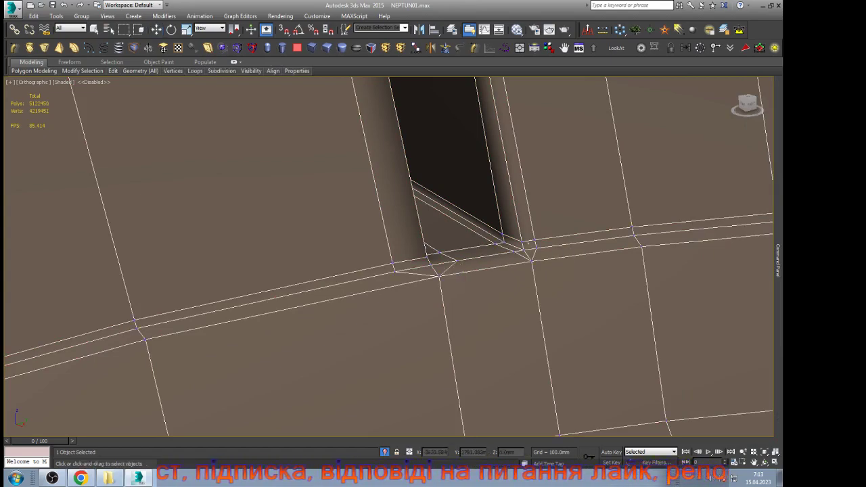
scroll(441, 273, down, 8)
scroll(580, 262, up, 10)
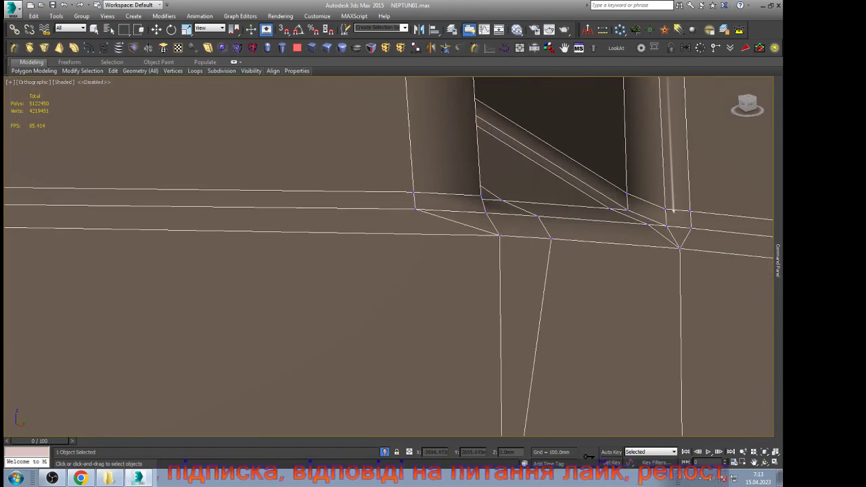
click(551, 239)
click(499, 236)
Step: Target-weld the stray inner-corner vertices of the next three grooves, where the opposite sidewall curves down from the top, to their ring vertices
scroll(501, 234, down, 8)
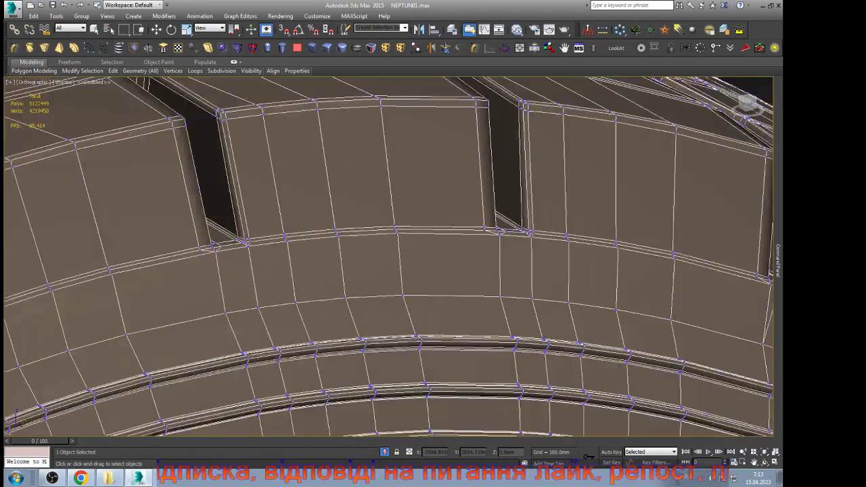
scroll(694, 257, up, 10)
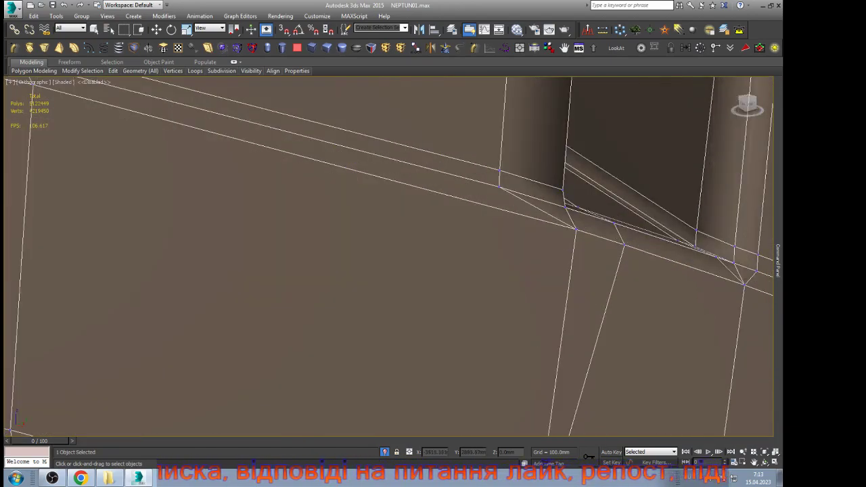
scroll(389, 257, down, 6)
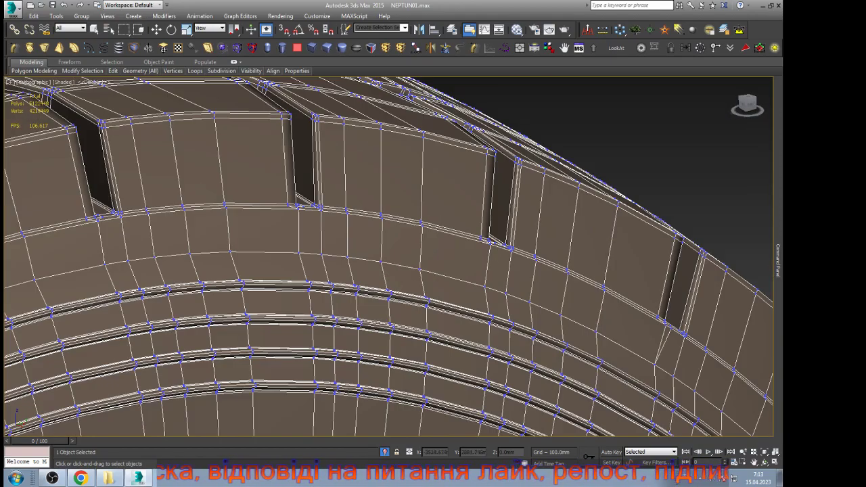
scroll(389, 257, up, 7)
scroll(669, 337, up, 1)
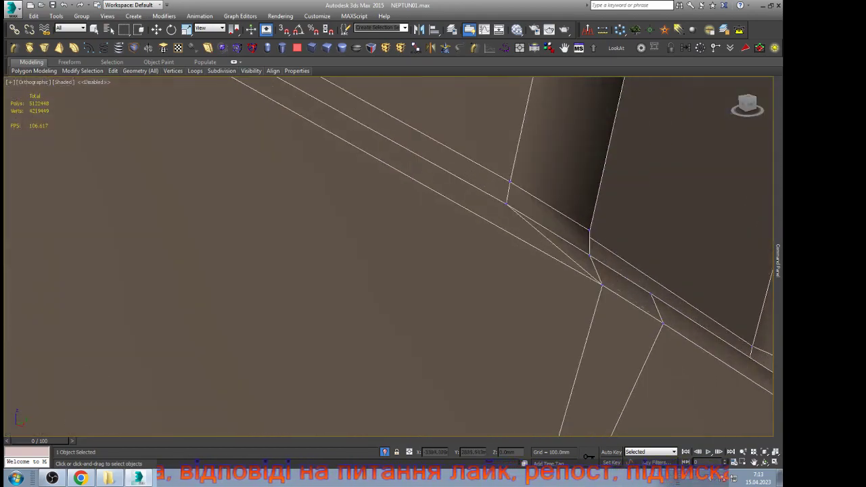
key(w)
scroll(389, 257, down, 4)
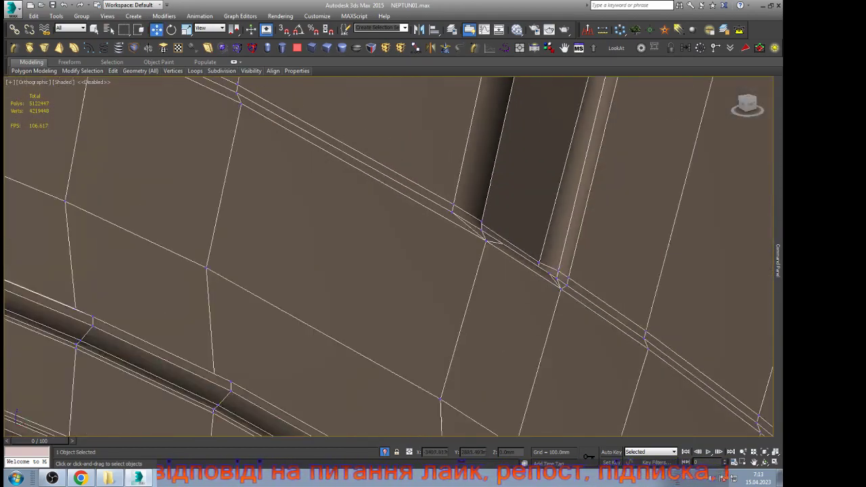
Step: Target-weld the following groove's stray inner-corner vertex on the steep upper part of the sidewall to the neighbouring ring vertex
scroll(399, 206, up, 5)
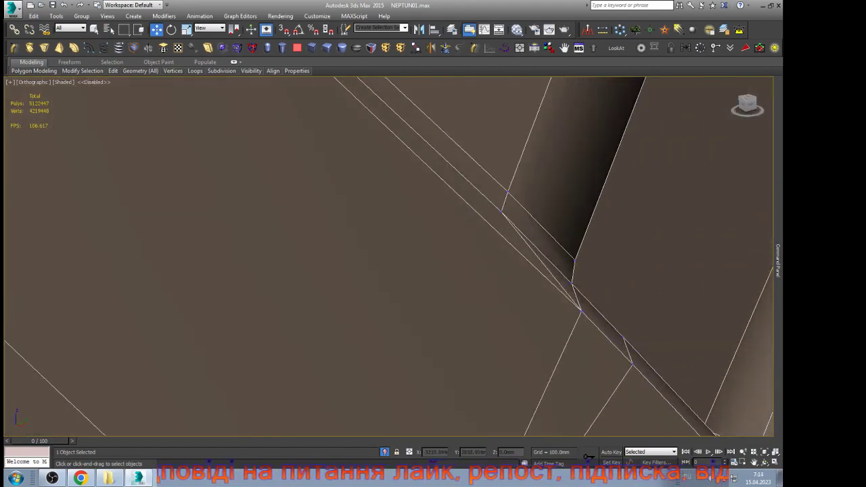
drag(607, 325, 648, 377)
key(ctrl+r)
drag(474, 291, 392, 277)
key(w)
scroll(426, 273, down, 4)
click(426, 272)
scroll(494, 296, up, 2)
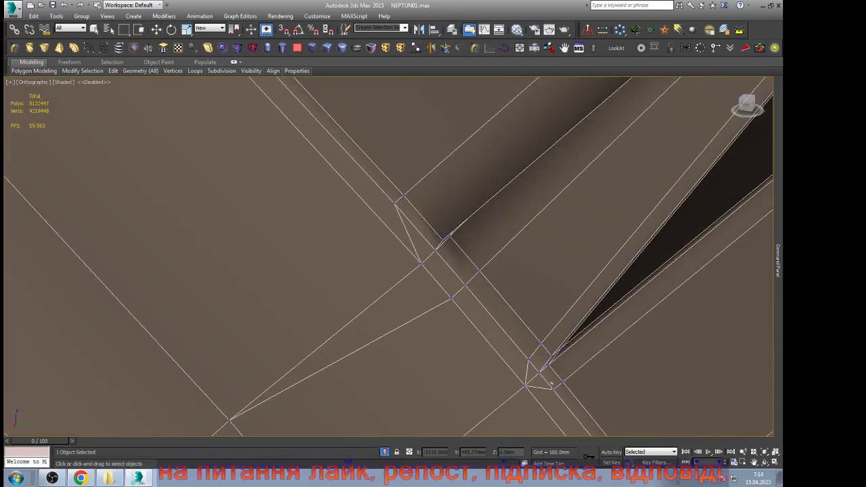
scroll(433, 274, down, 7)
Step: Target-weld the stray inner-corner vertices of the next two grooves, above the sidewall's mid-height, to their neighbouring ring vertices
scroll(486, 369, up, 5)
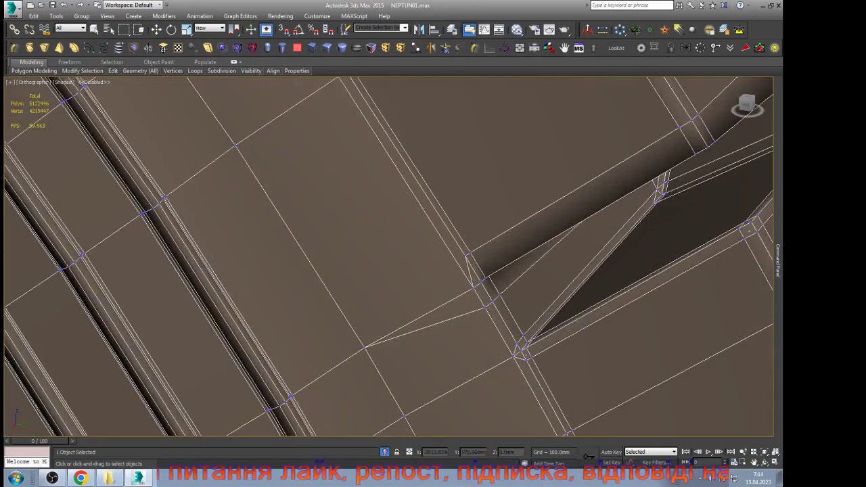
click(474, 289)
key(w)
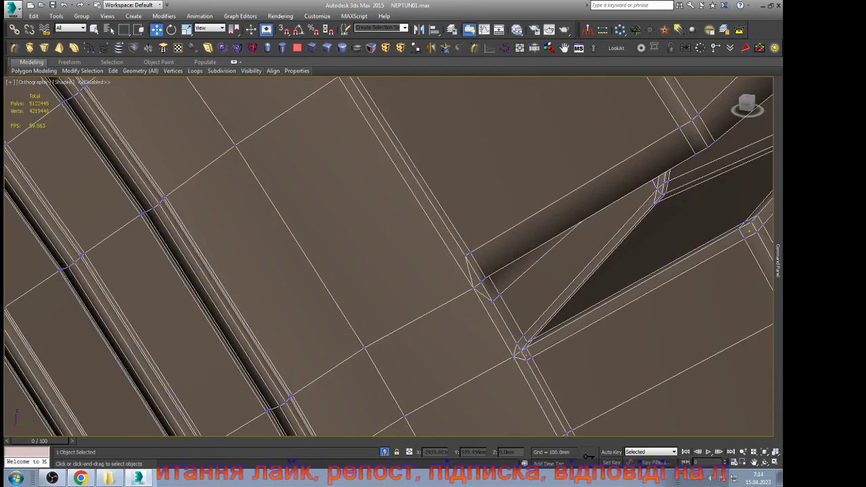
scroll(406, 196, down, 6)
scroll(511, 293, up, 5)
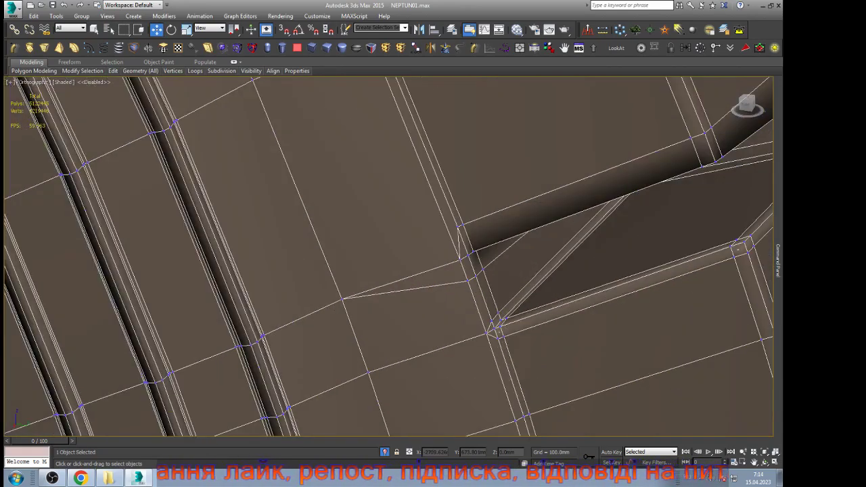
scroll(510, 293, up, 1)
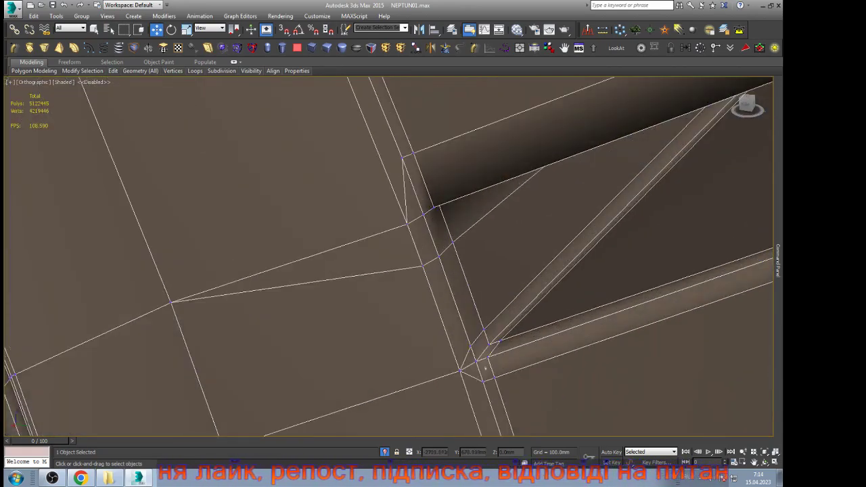
click(156, 29)
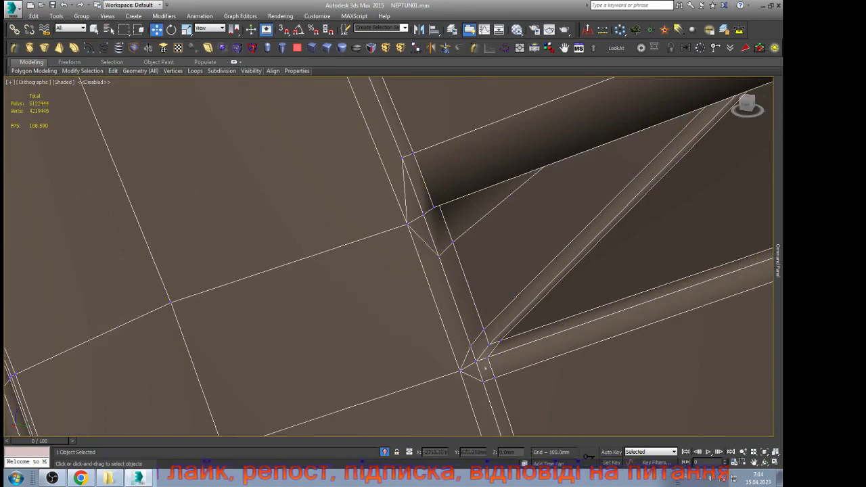
scroll(433, 216, down, 5)
Step: Target-weld the stray inner-corner vertices of the two grooves around the sidewall's mid-height to their neighbouring ring vertices
scroll(538, 327, up, 6)
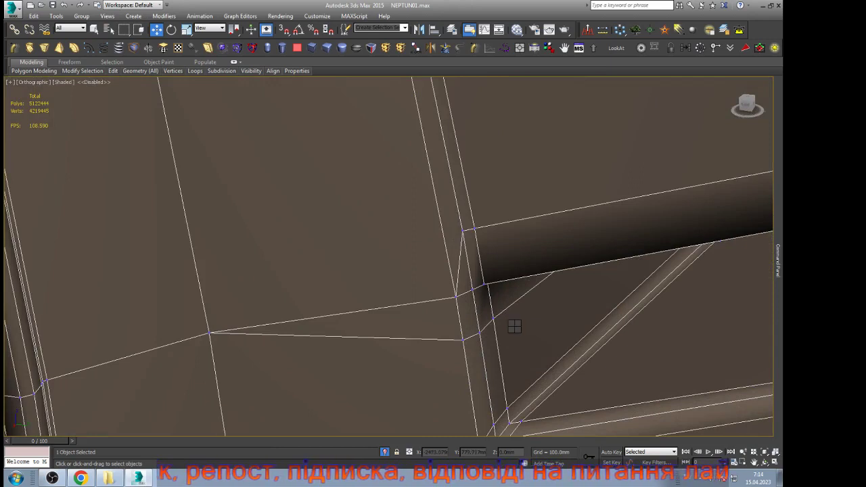
key(alt+c)
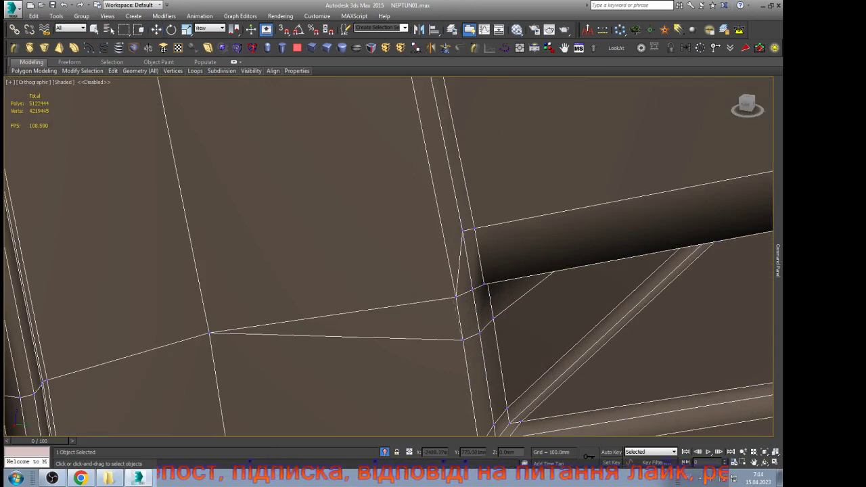
key(w)
scroll(389, 257, down, 8)
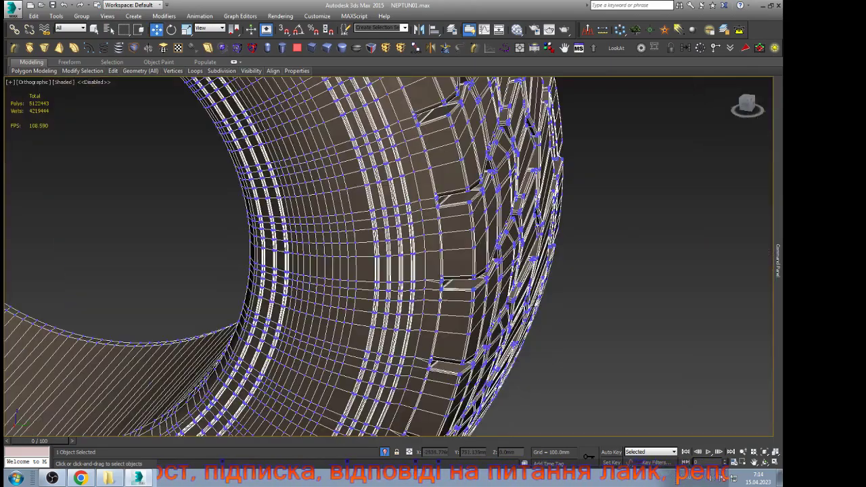
scroll(463, 298, up, 10)
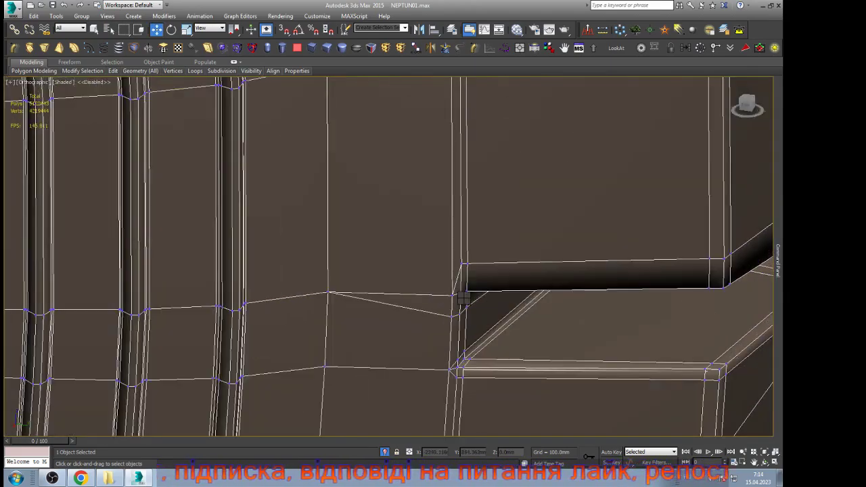
key(q)
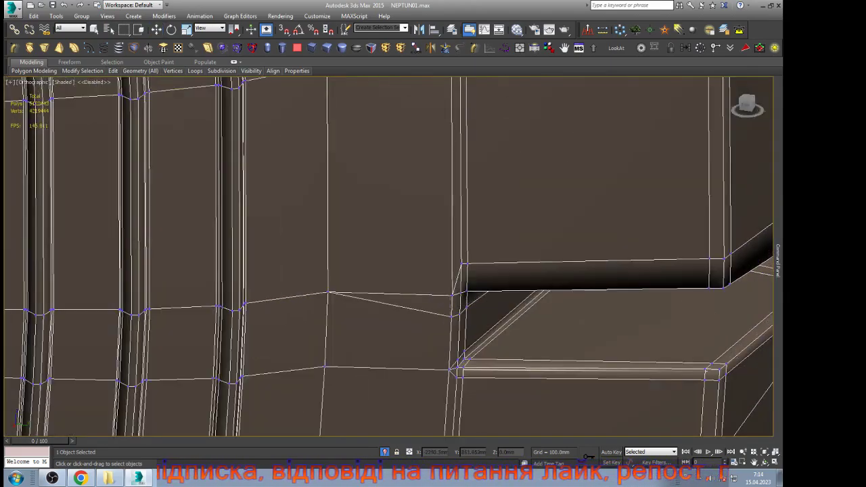
key(w)
scroll(426, 298, down, 5)
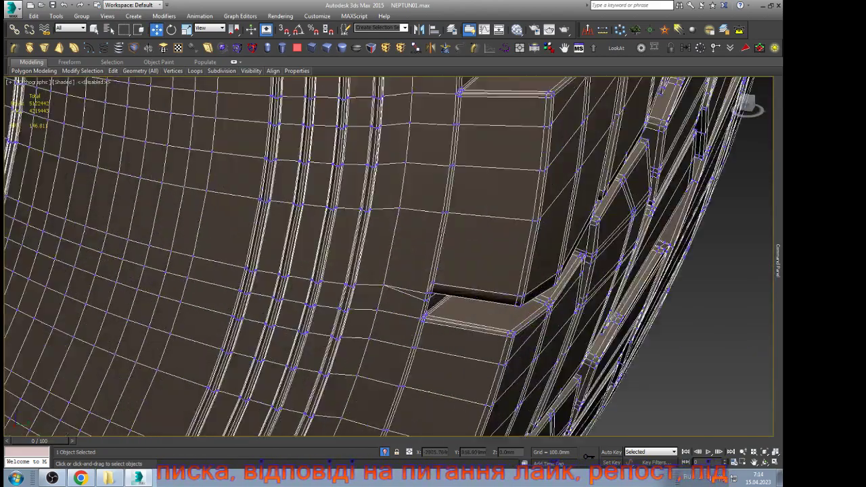
Step: Target-weld the stray inner-corner vertices of the next two grooves, just below the sidewall's mid-height, to their ring vertices
scroll(444, 288, up, 5)
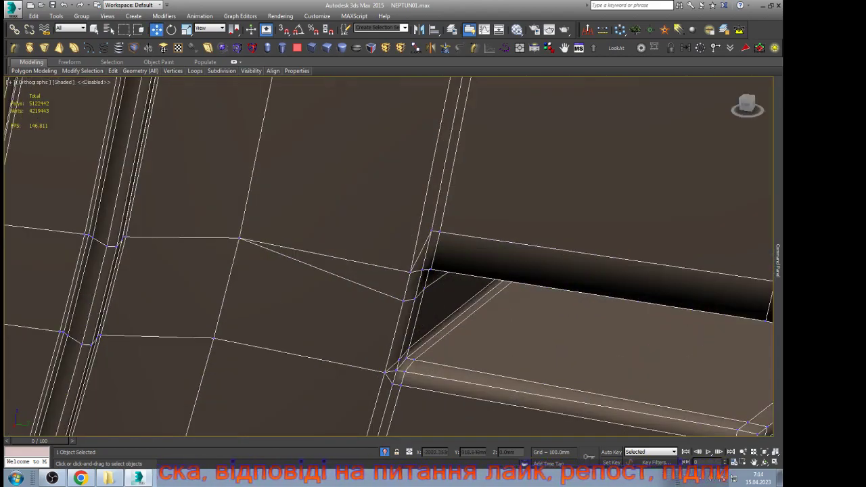
key(q)
key(w)
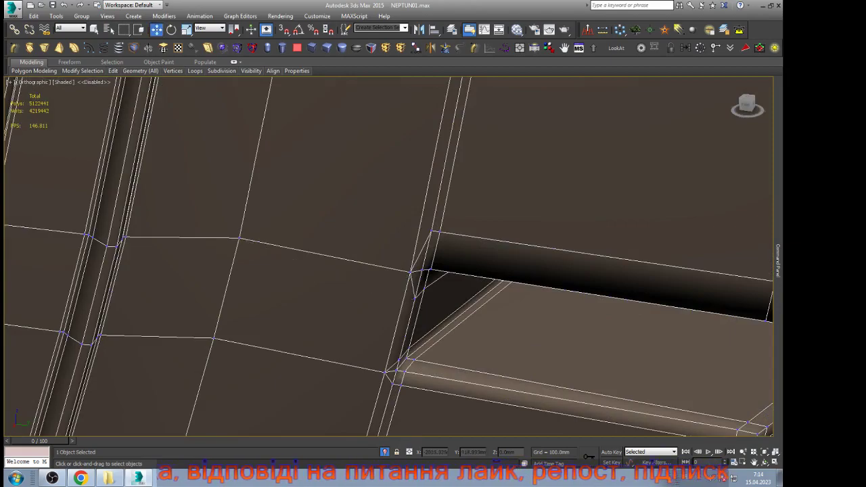
scroll(389, 257, down, 5)
scroll(450, 203, up, 6)
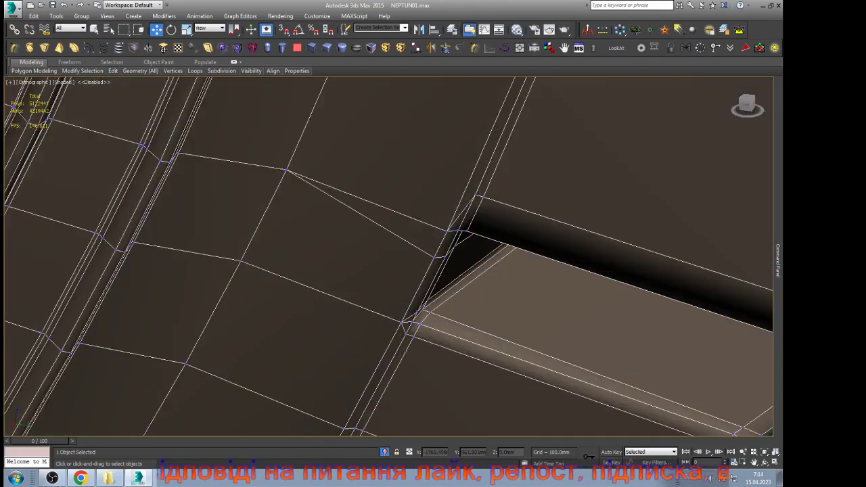
key(q)
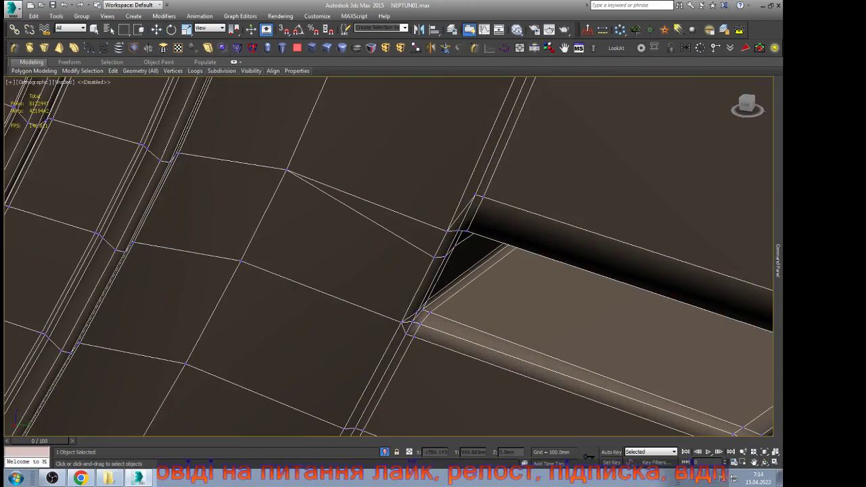
key(w)
scroll(389, 257, down, 5)
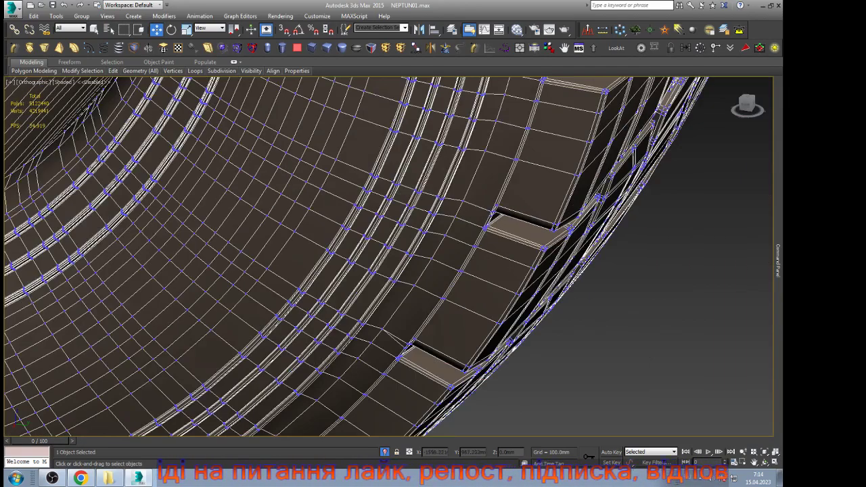
Step: Target-weld the stray inner-corner vertices of the next two grooves on the sidewall's lower diagonal part to their ring vertices
scroll(504, 203, up, 6)
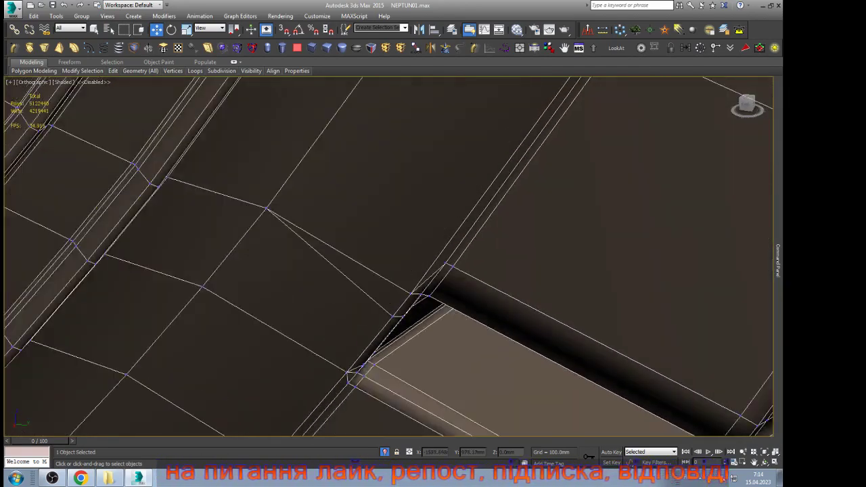
scroll(523, 200, up, 2)
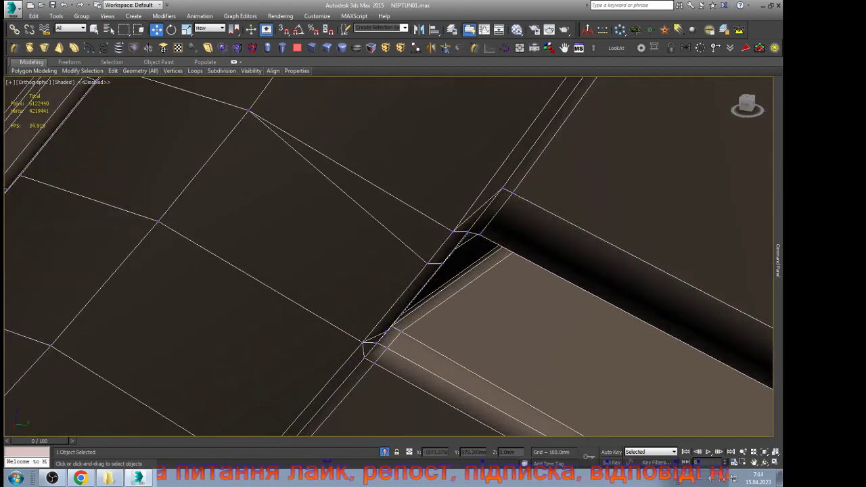
key(alt+c)
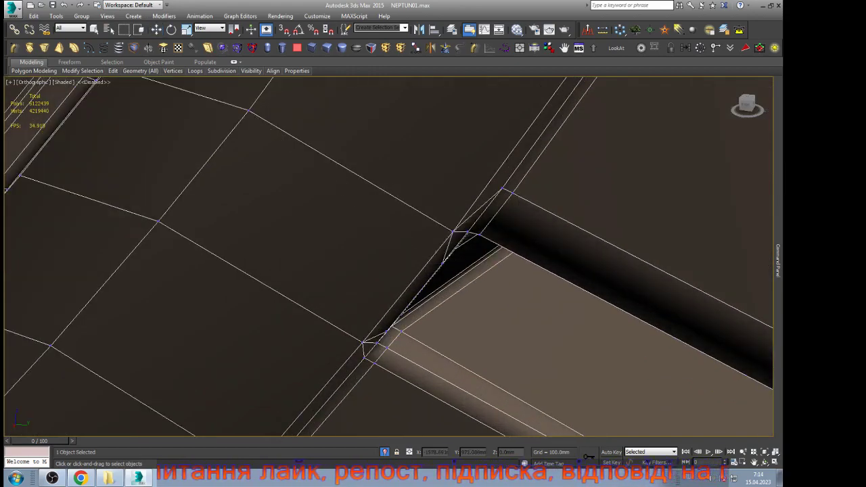
key(w)
scroll(461, 234, down, 5)
scroll(362, 342, up, 6)
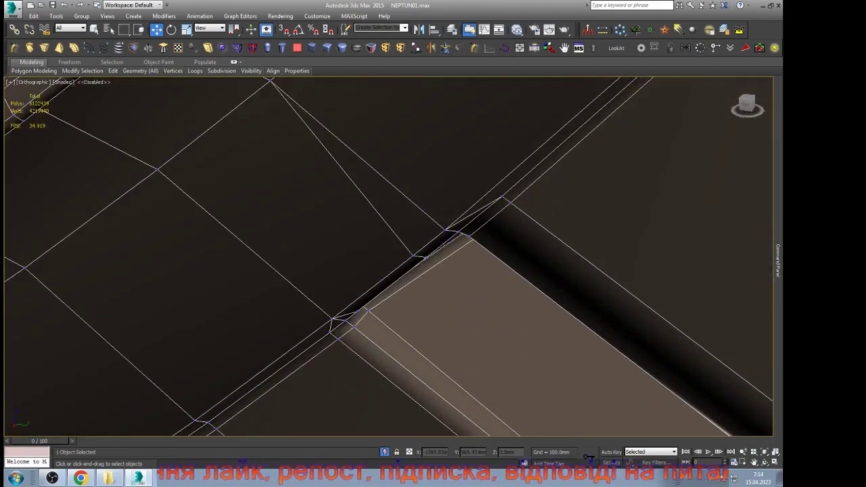
click(445, 230)
alt+middle_drag(445, 230, 450, 169)
click(522, 221)
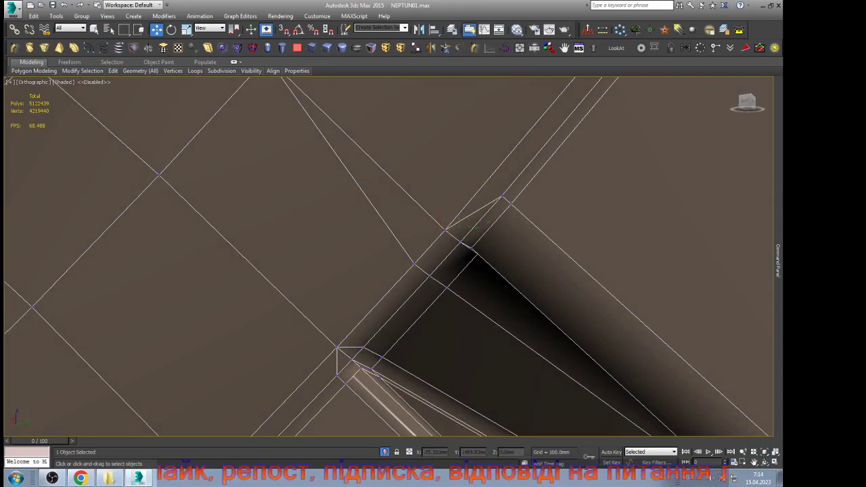
key(alt+c)
key(w)
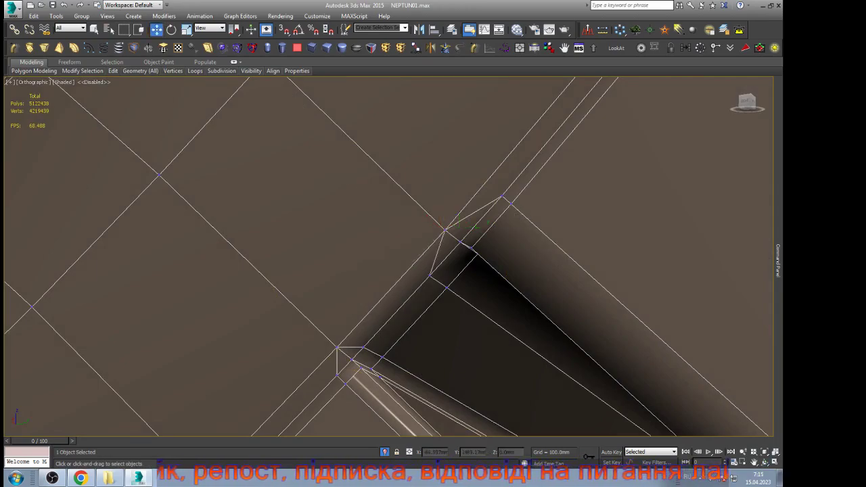
scroll(474, 243, down, 10)
Step: Target-weld the stray inner-corner vertices of two more grooves, where the sidewall curves towards the tyre's bottom, to their ring vertices
scroll(506, 223, up, 10)
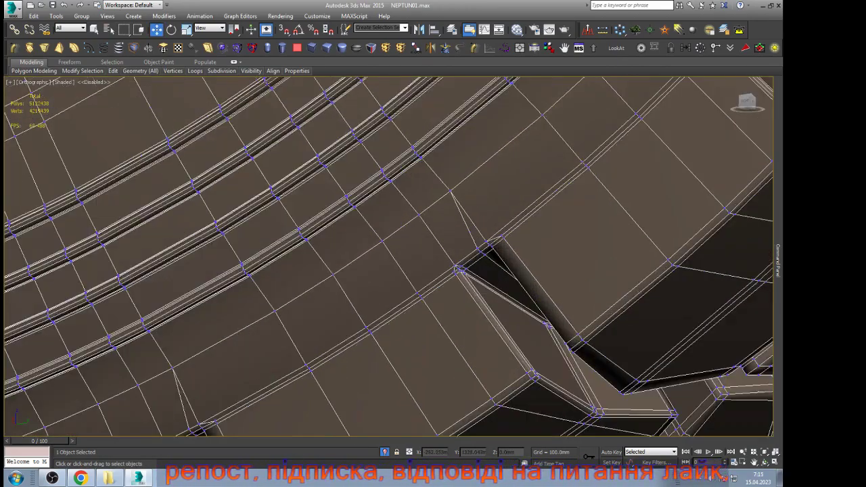
scroll(505, 223, up, 3)
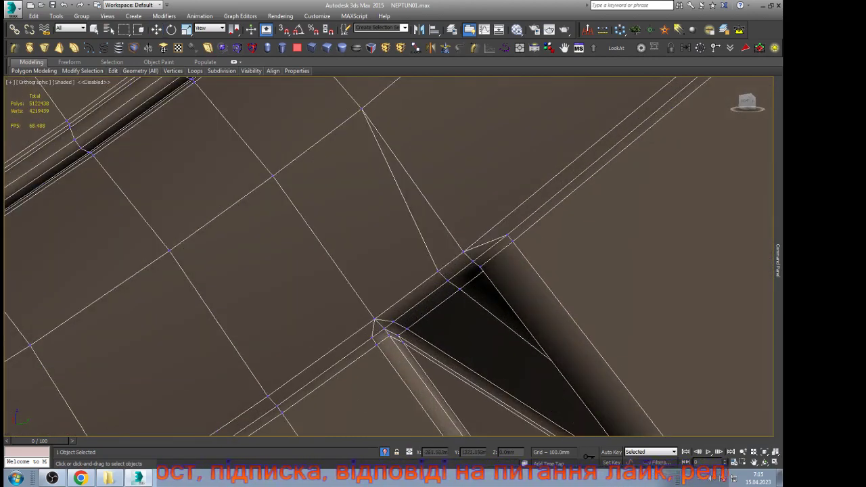
click(464, 252)
key(w)
scroll(542, 227, down, 7)
scroll(341, 348, up, 6)
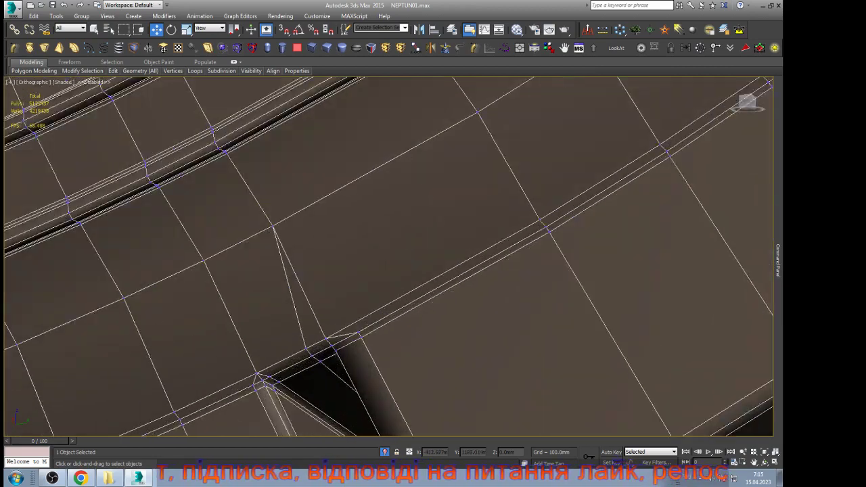
scroll(330, 358, up, 3)
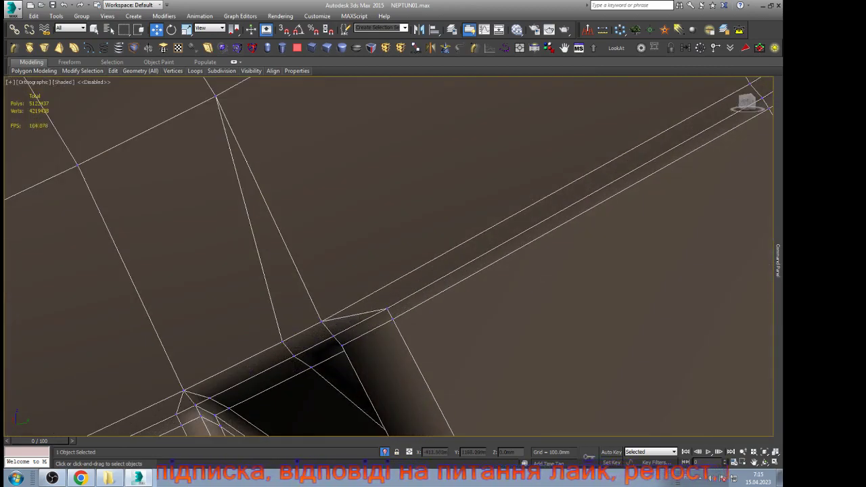
key(ctrl+shift+w)
click(322, 321)
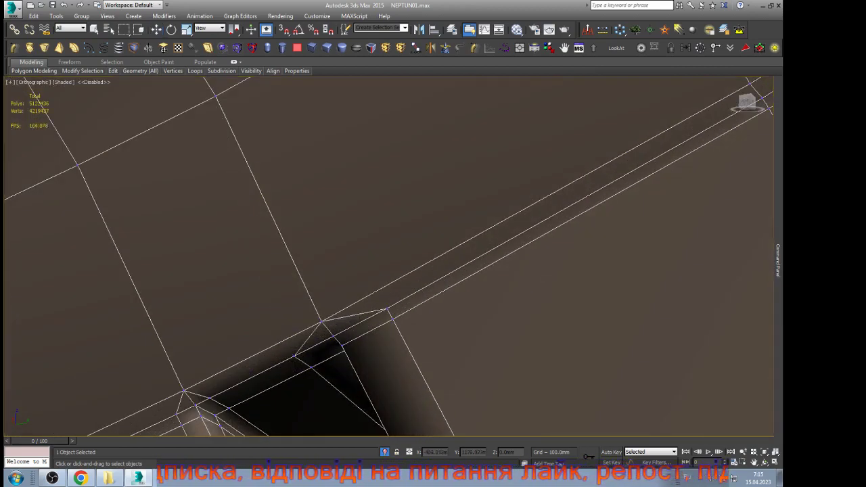
key(w)
scroll(523, 156, down, 9)
scroll(347, 206, up, 6)
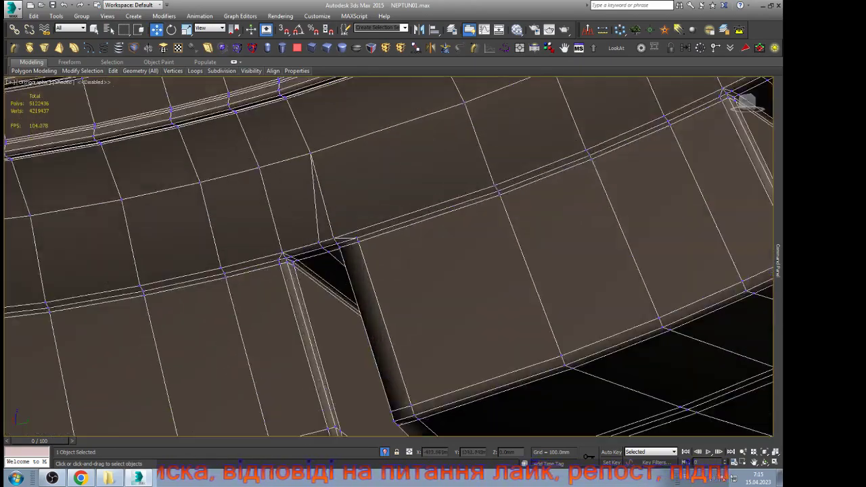
Step: Target-weld the stray inner-corner vertices of the two grooves along the sidewall's bottom to their neighbouring ring vertices
key(q)
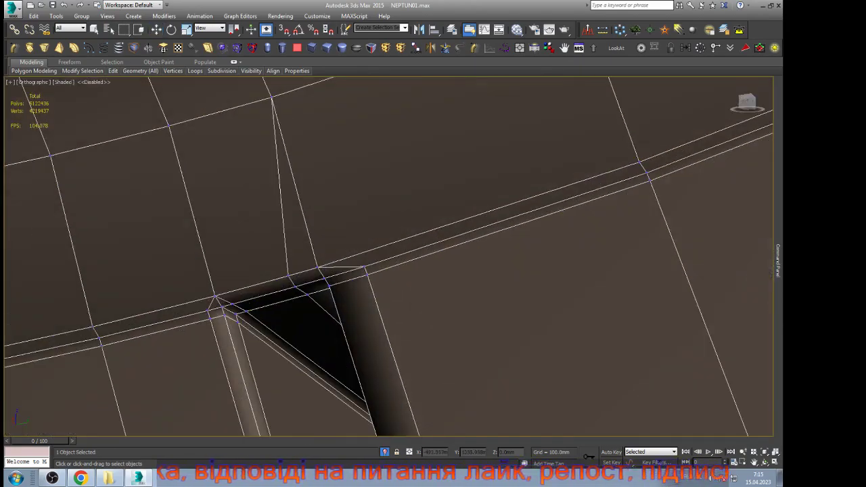
click(318, 268)
scroll(575, 253, down, 7)
scroll(369, 286, up, 6)
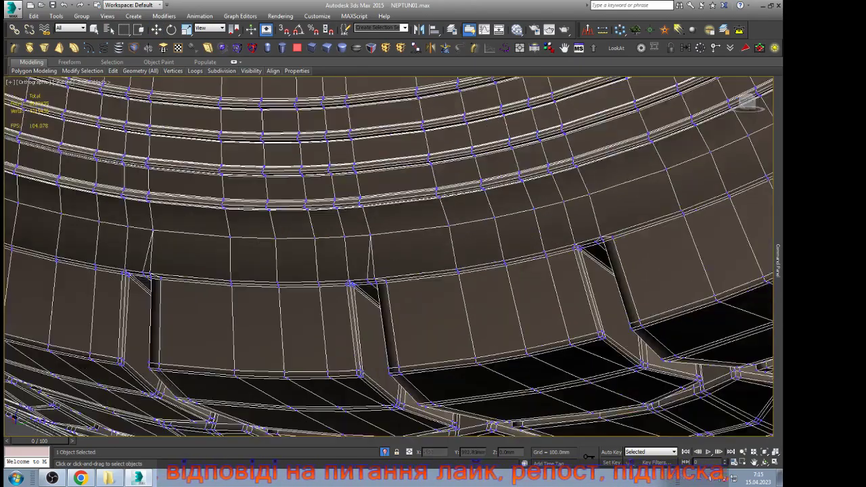
scroll(386, 271, down, 5)
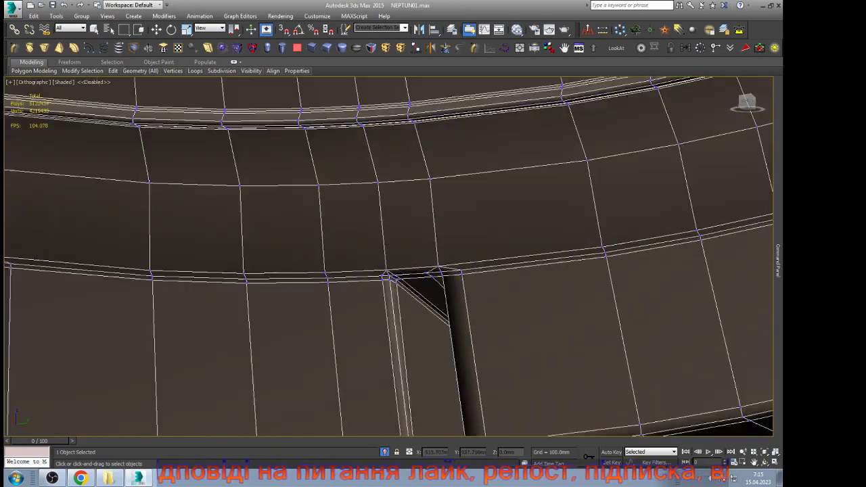
Step: Target-weld the stray inner-corner vertices of the next two grooves, just past the sidewall's bottom, to their ring vertices
scroll(311, 314, up, 6)
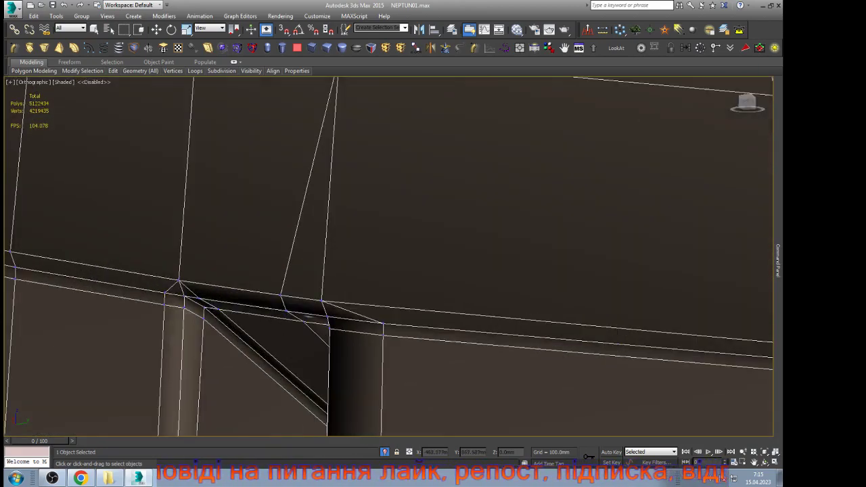
scroll(311, 305, down, 5)
scroll(311, 304, up, 6)
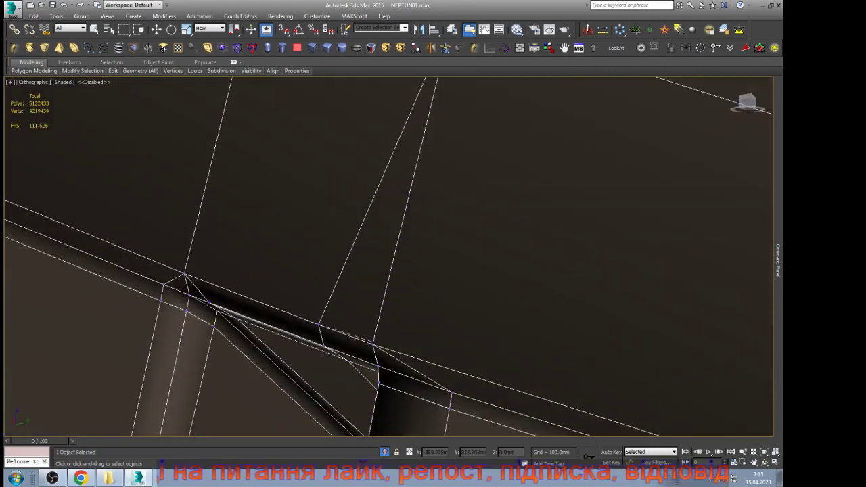
scroll(312, 304, down, 5)
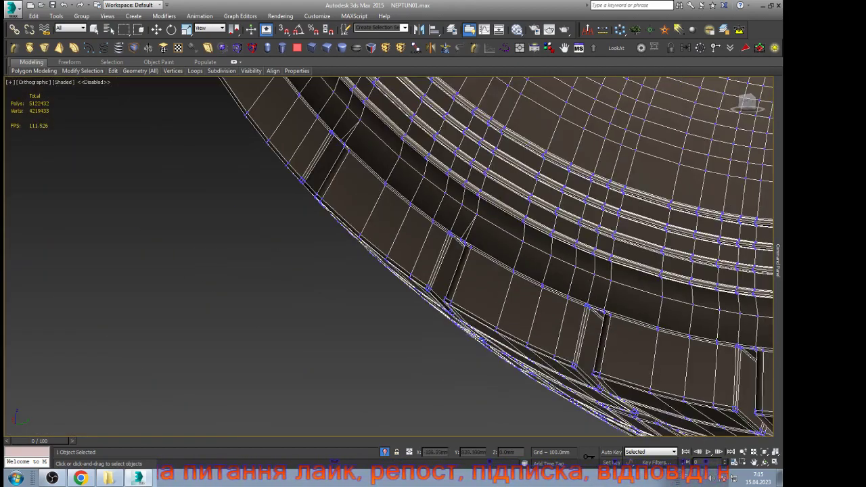
Step: Target-weld the stray inner-corner vertex of the next groove, where the sidewall starts rising from the bottom, to its ring vertex
scroll(311, 305, up, 6)
scroll(471, 258, up, 3)
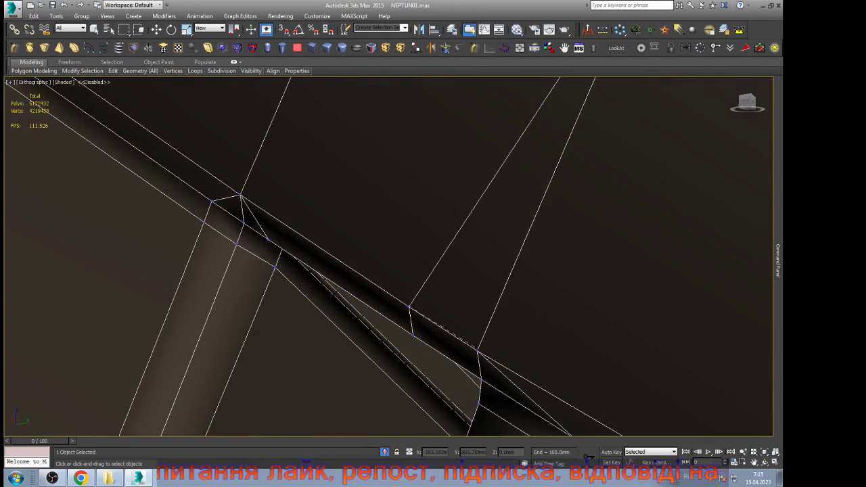
key(w)
scroll(433, 257, down, 6)
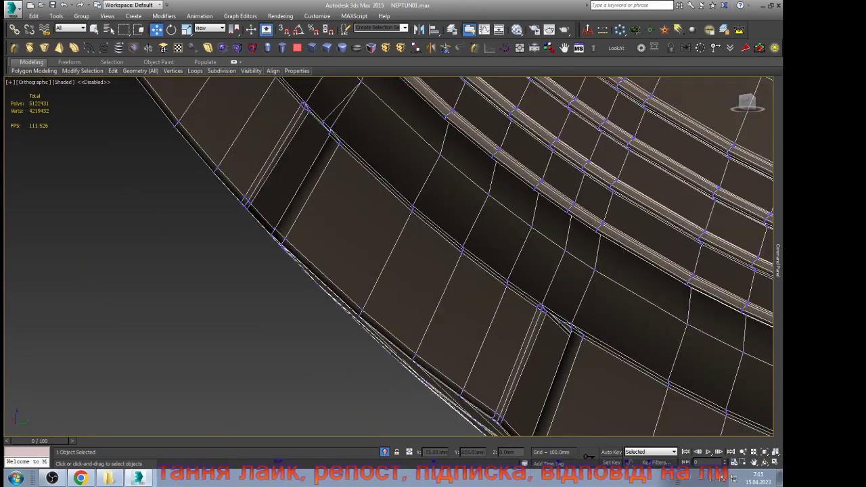
Step: From a view facing the tread, target-weld the stray inner-corner vertex of the next groove on the sidewall's lower diagonal to its ring vertex
scroll(335, 135, up, 6)
click(284, 137)
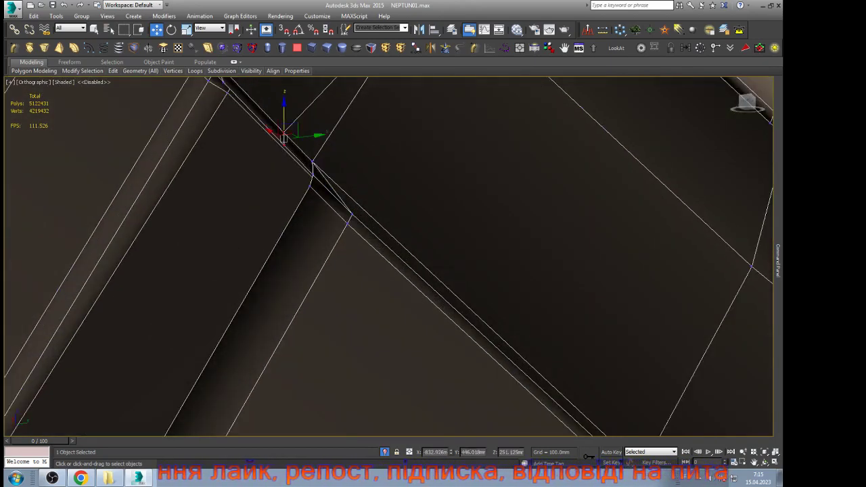
key(ctrl+r)
key(z)
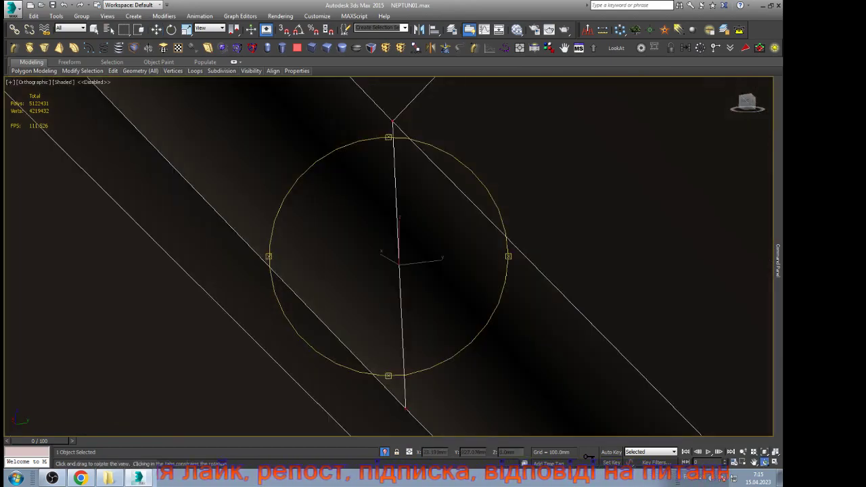
drag(410, 259, 467, 270)
scroll(410, 263, down, 8)
drag(410, 264, 437, 264)
key(w)
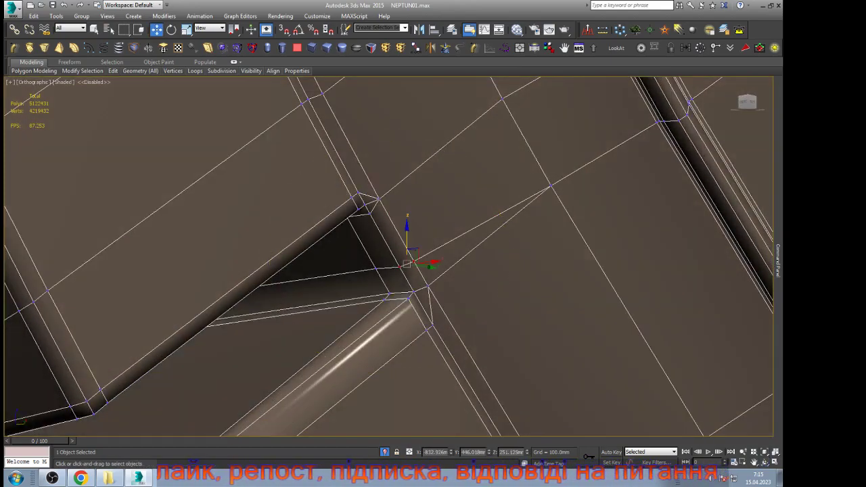
key(q)
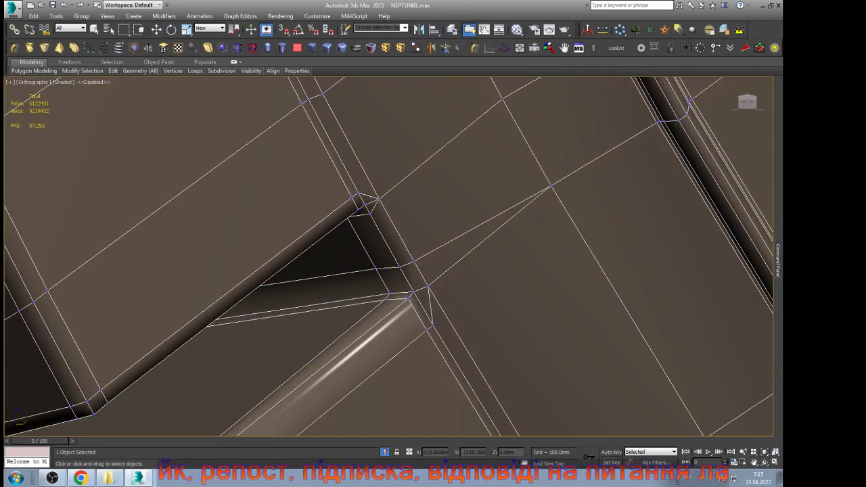
click(414, 261)
click(428, 286)
key(w)
scroll(482, 373, down, 6)
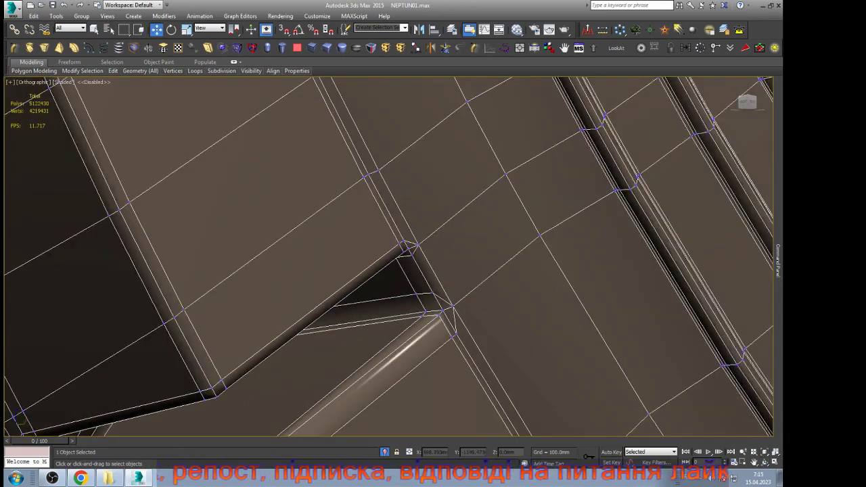
Step: Target-weld the stray inner-corner vertices of the next two grooves, rising from the lower diagonal towards mid-height, to their ring vertices
alt+middle_drag(481, 374, 511, 400)
scroll(436, 194, up, 5)
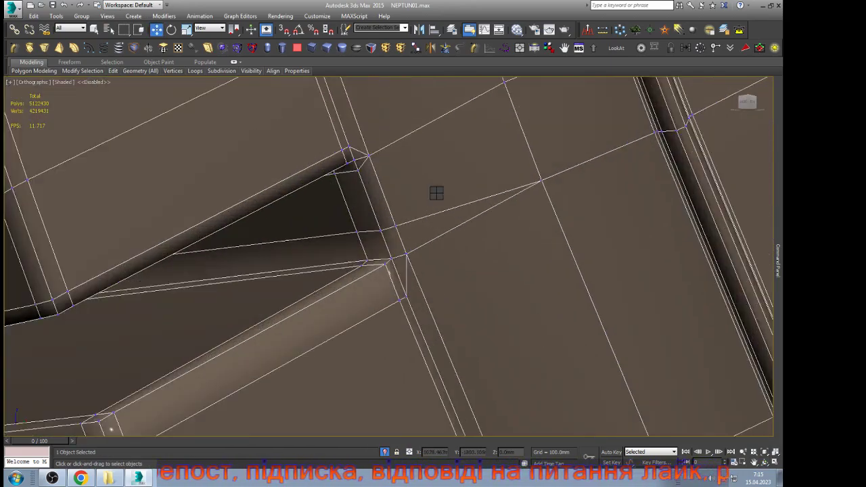
key(q)
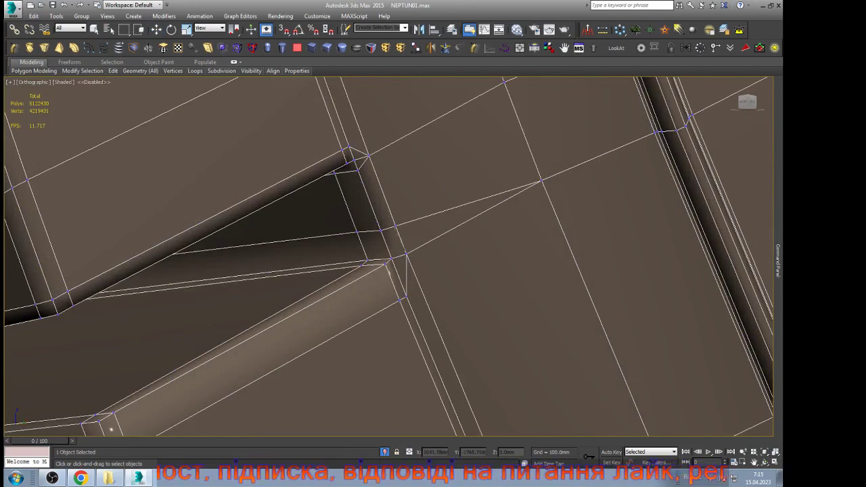
key(w)
scroll(433, 257, down, 5)
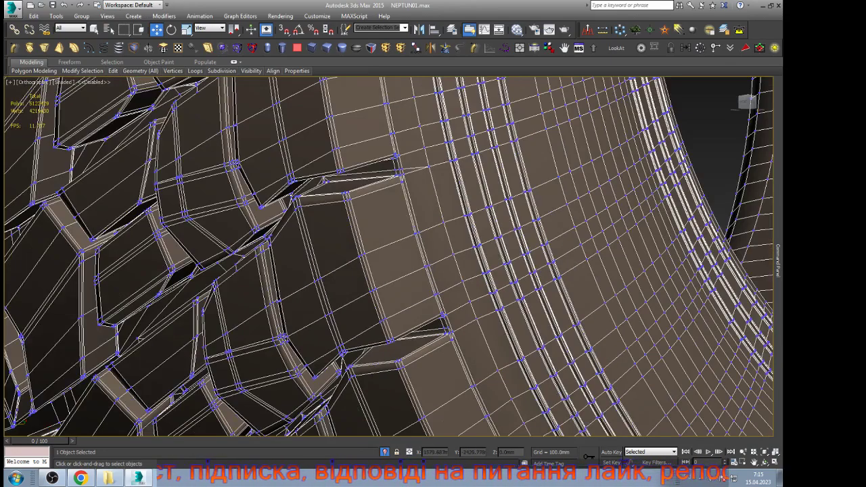
scroll(414, 171, up, 8)
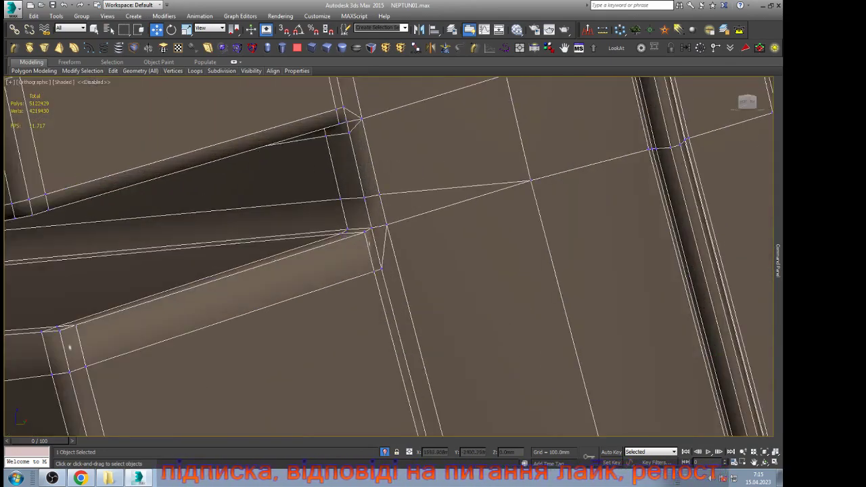
key(q)
key(w)
scroll(351, 325, down, 5)
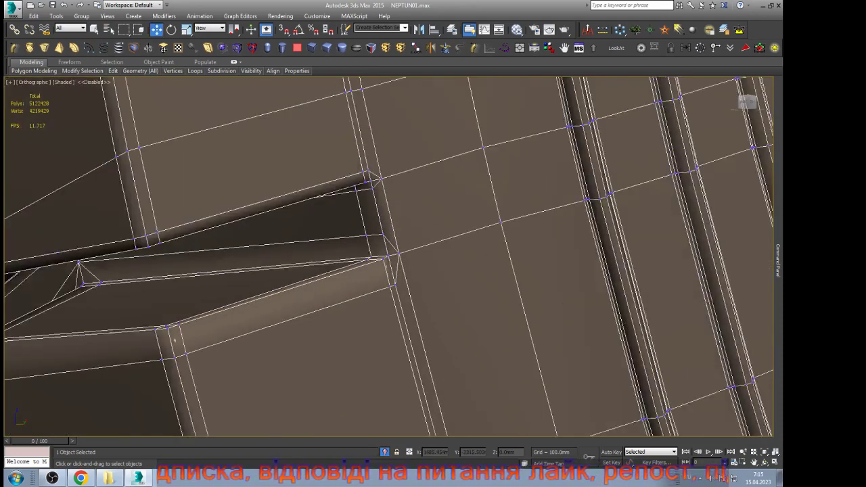
Step: Target-weld the stray inner-corner vertices of the two grooves around the rising sidewall's mid-height to their ring vertices
scroll(416, 134, up, 6)
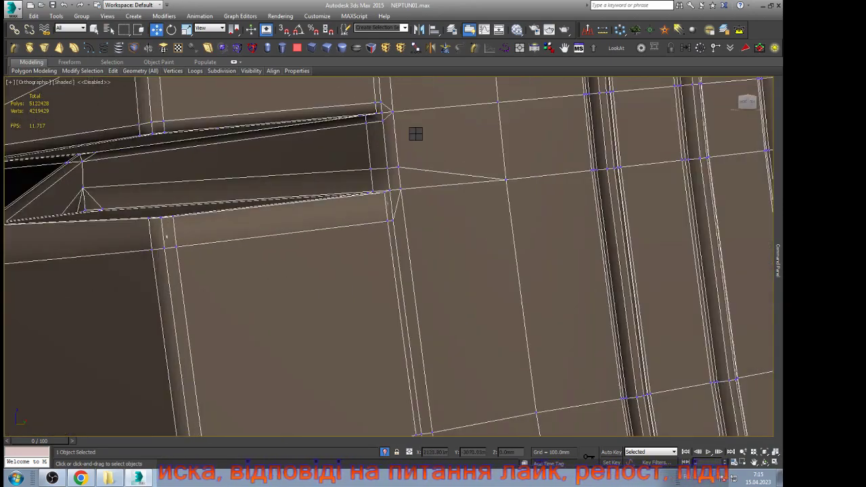
key(q)
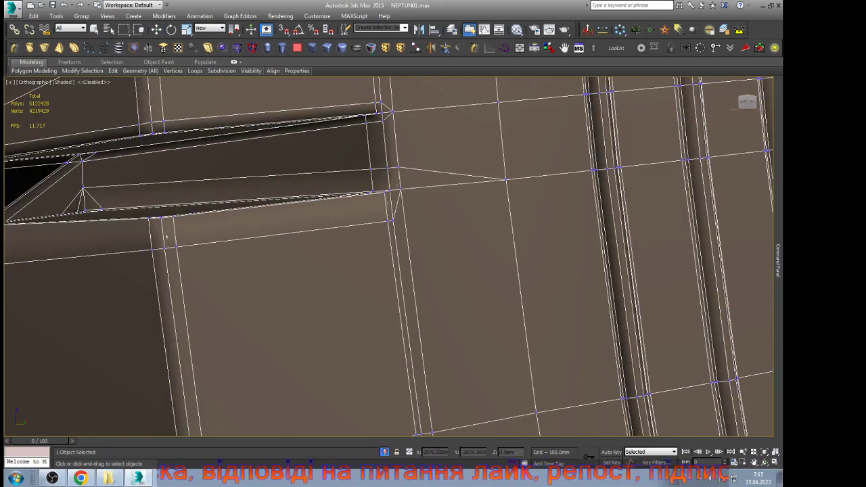
key(w)
scroll(389, 257, down, 6)
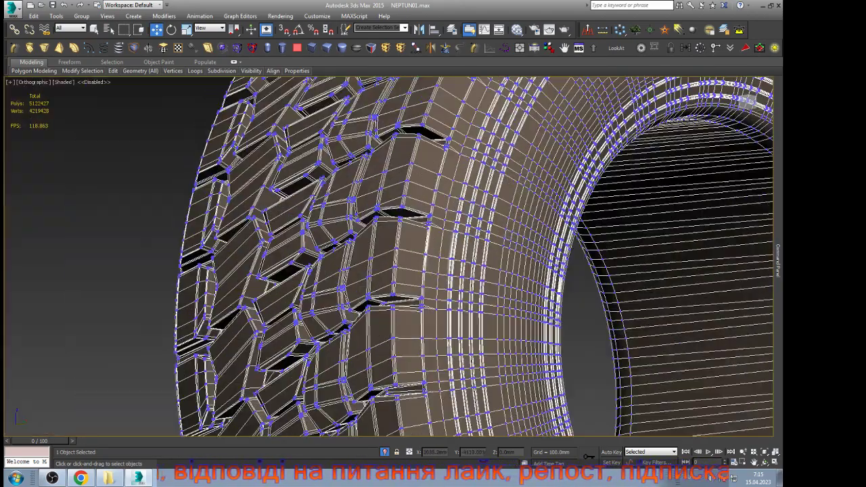
scroll(445, 232, up, 6)
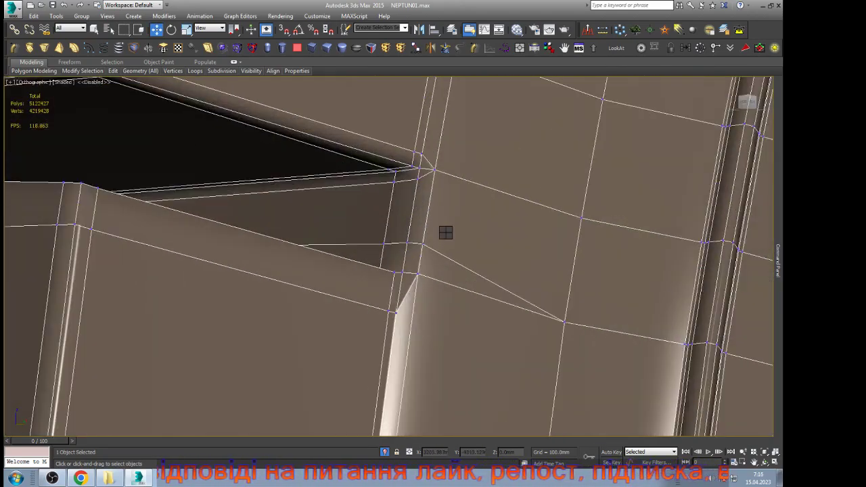
key(q)
key(w)
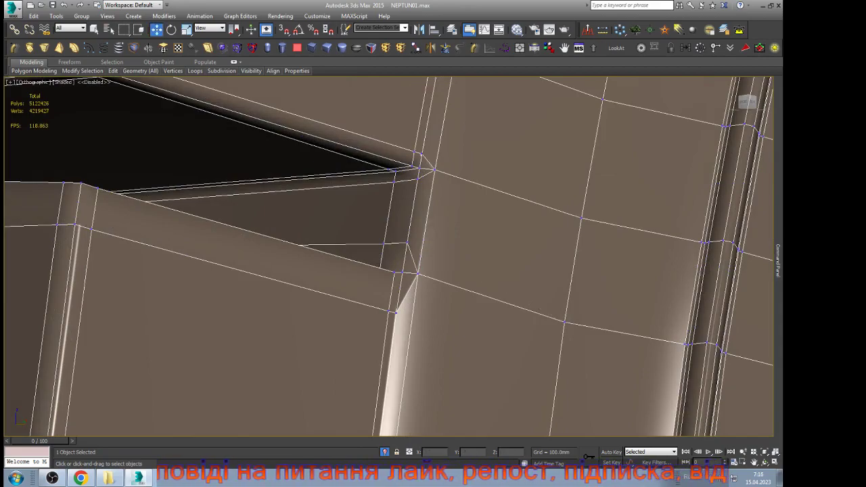
scroll(419, 271, down, 6)
Step: Target-weld the stray inner-corner vertices of the next two grooves, just above the sidewall's mid-height, to their ring vertices
scroll(451, 246, up, 10)
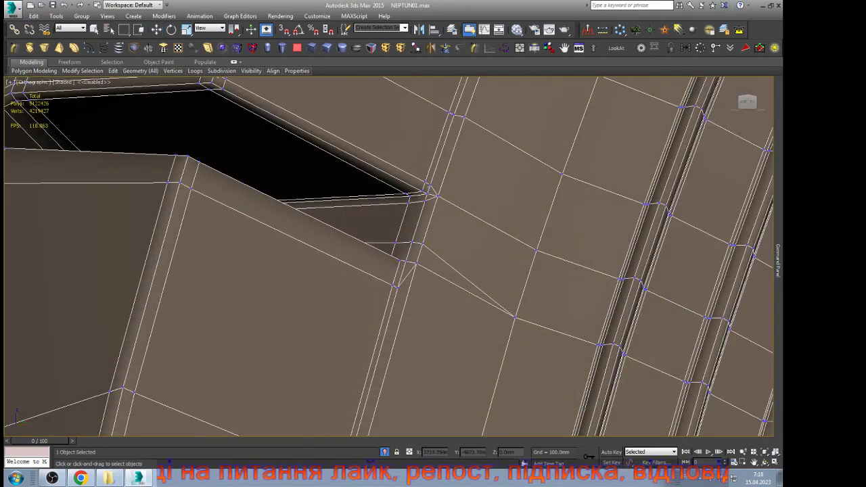
click(156, 29)
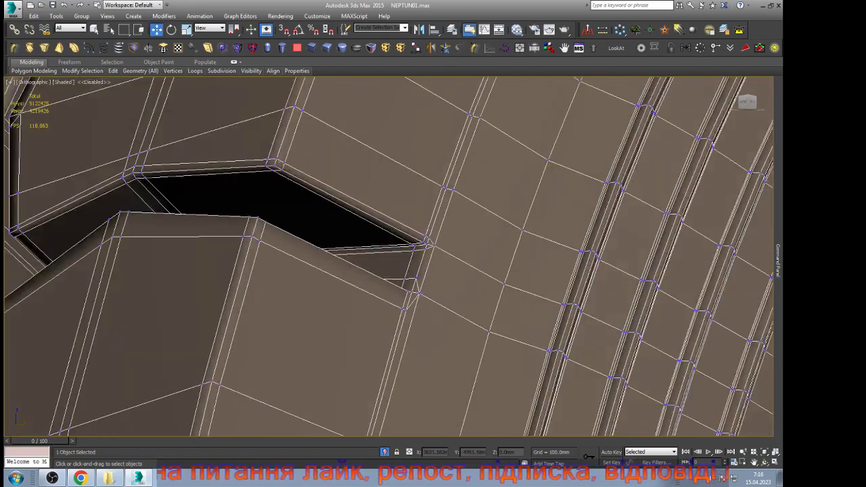
scroll(528, 156, down, 6)
scroll(472, 197, up, 4)
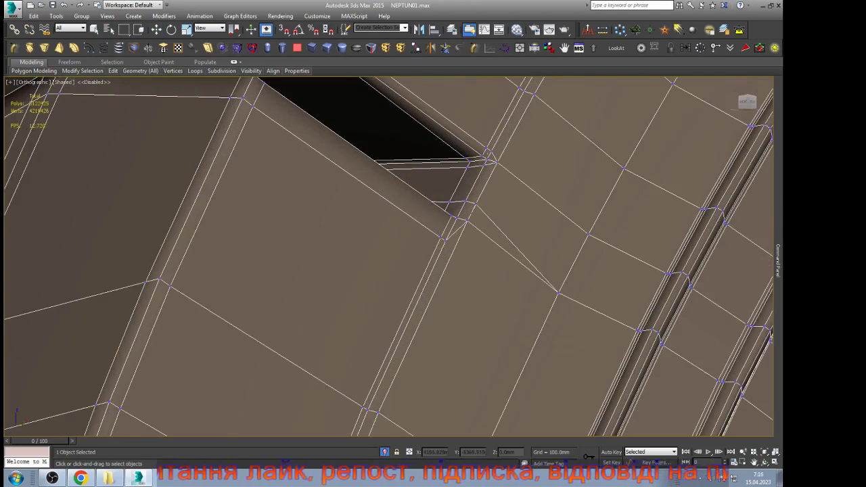
click(157, 29)
Step: Target-weld the stray inner-corner vertex of the next groove on the sidewall's upper diagonal part to its ring vertex
scroll(470, 243, down, 5)
scroll(470, 243, up, 4)
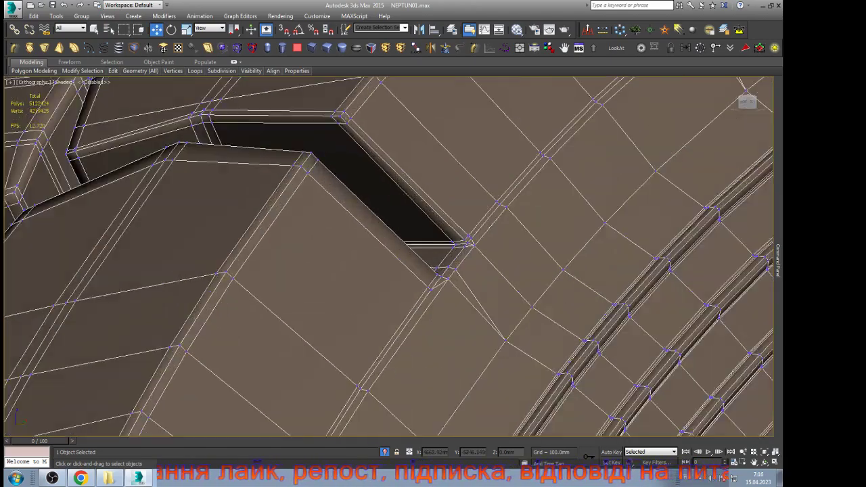
scroll(470, 242, up, 4)
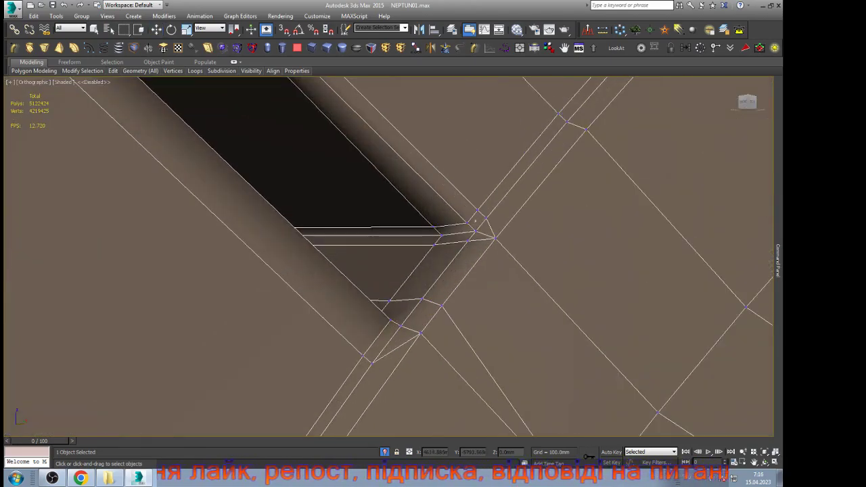
click(442, 305)
click(421, 333)
right_click(422, 333)
scroll(447, 334, down, 5)
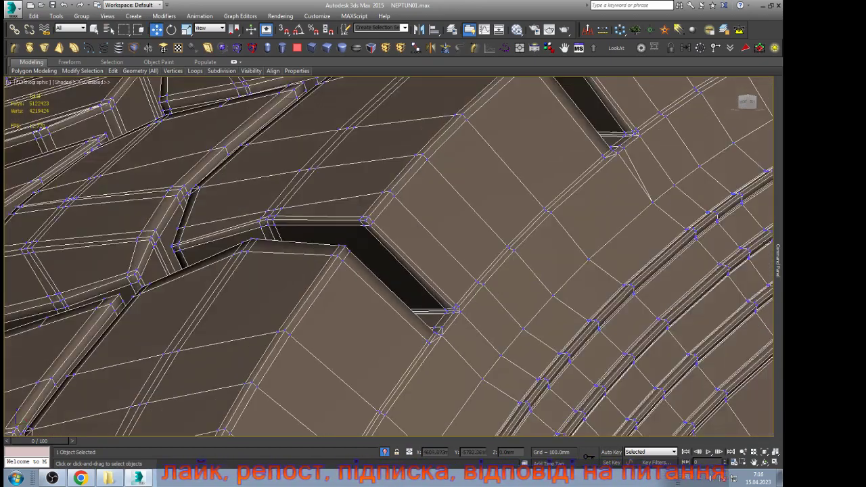
Step: Target-weld the stray inner-corner vertices of the last two uncorrected grooves, where the sidewall curves towards the tyre's top, to their ring vertices
scroll(645, 130, up, 5)
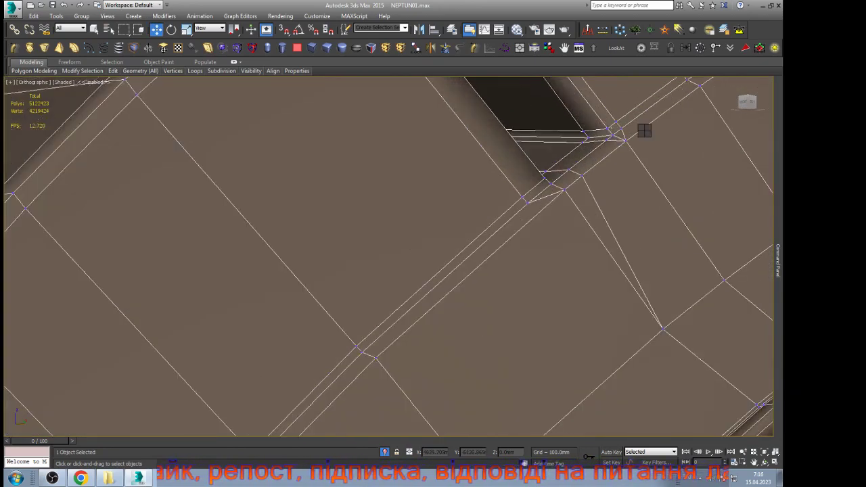
key(ctrl+shift+w)
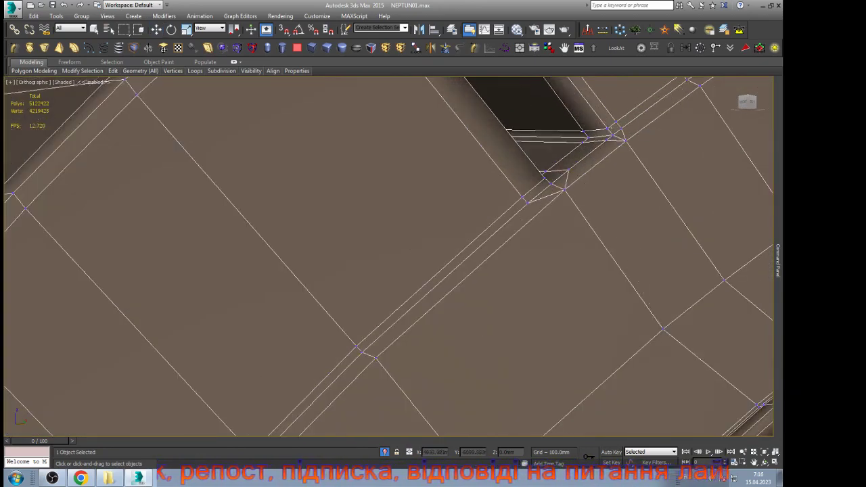
key(w)
scroll(388, 257, down, 8)
scroll(537, 232, up, 6)
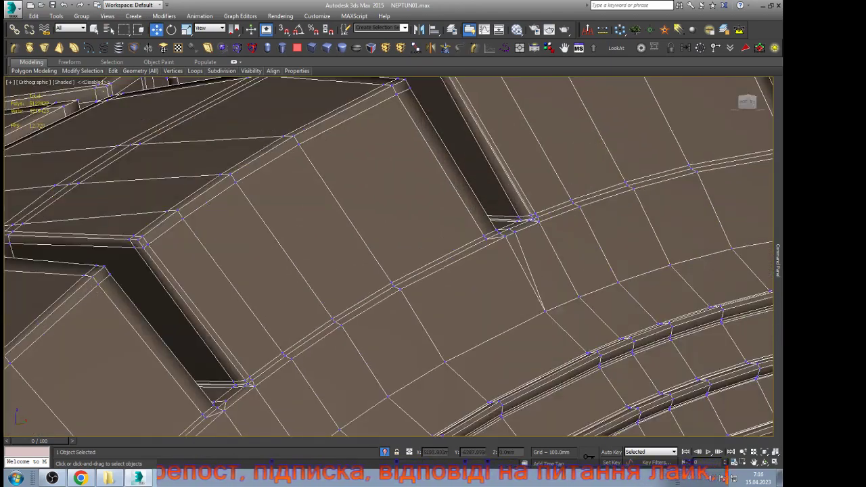
key(q)
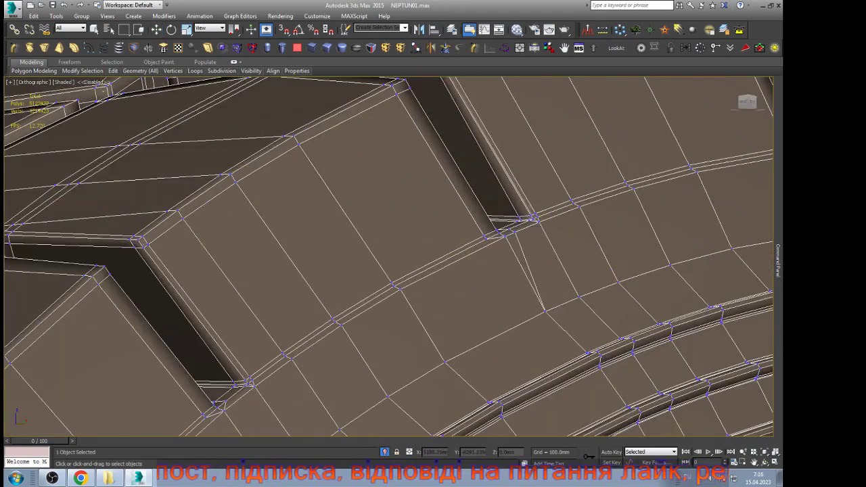
key(w)
scroll(349, 386, down, 3)
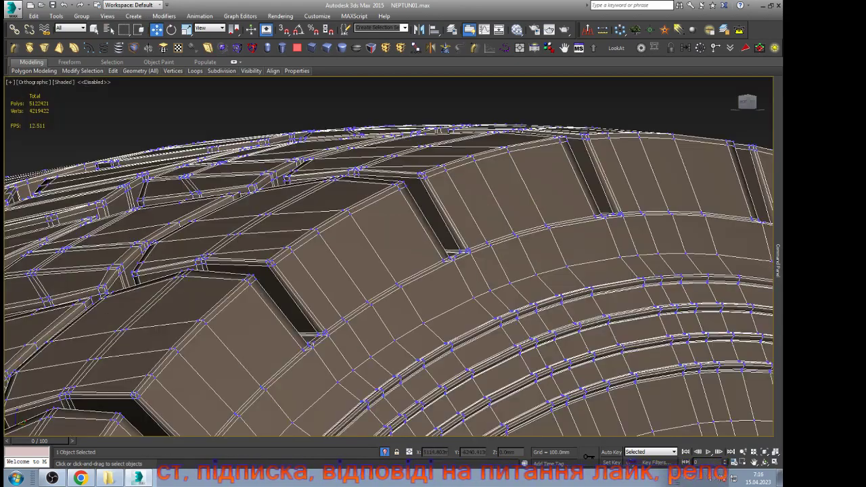
scroll(603, 229, up, 3)
scroll(389, 257, down, 3)
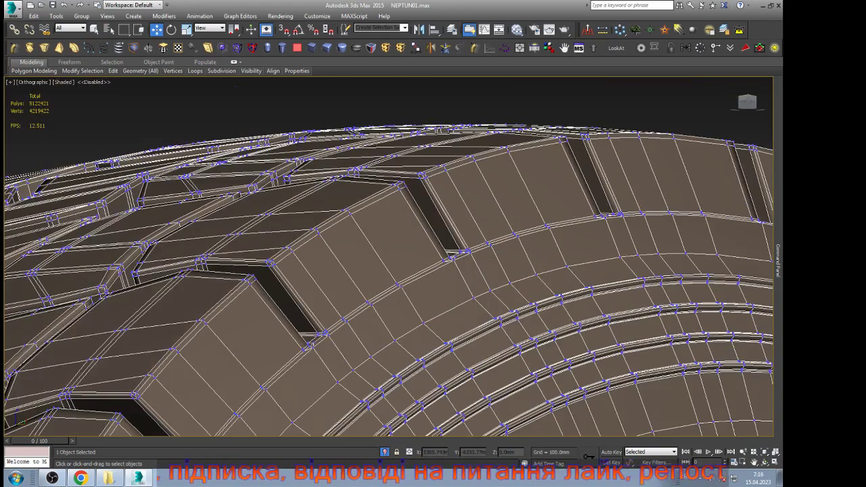
Step: Connect the ring of radial edges just below the tread grooves to add an edge loop around the sidewall
scroll(389, 257, up, 5)
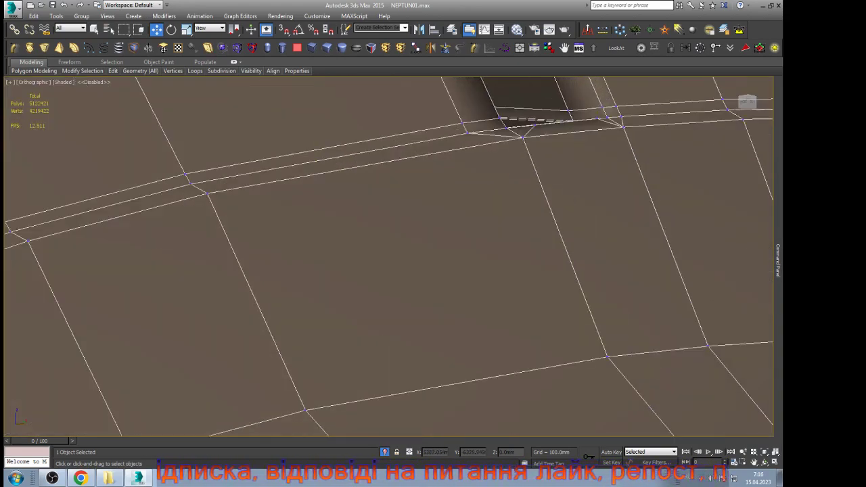
key(2)
click(666, 237)
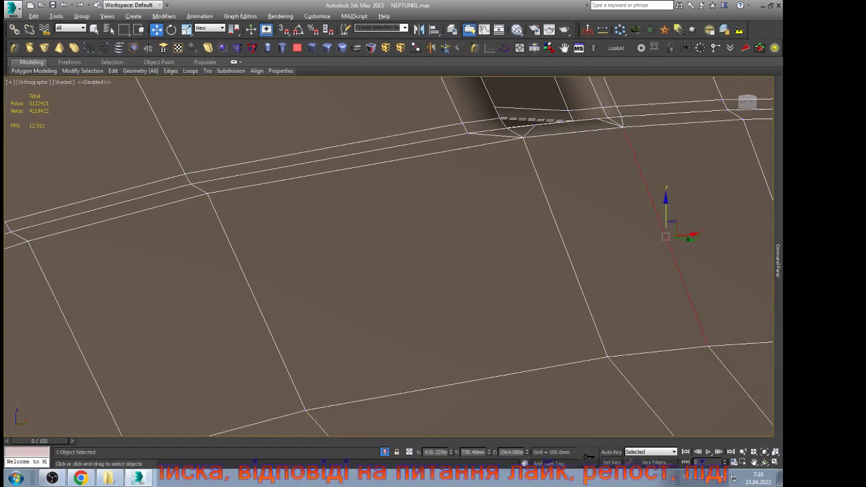
key(alt+r)
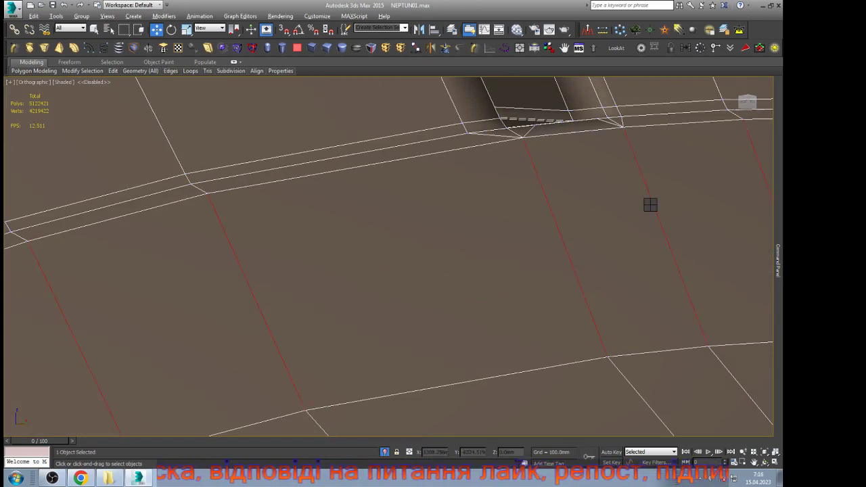
key(ctrl+shift+e)
Step: Move the sidewall edge loop nearest the outermost rib outward along X to about -824.8 mm
scroll(433, 257, down, 6)
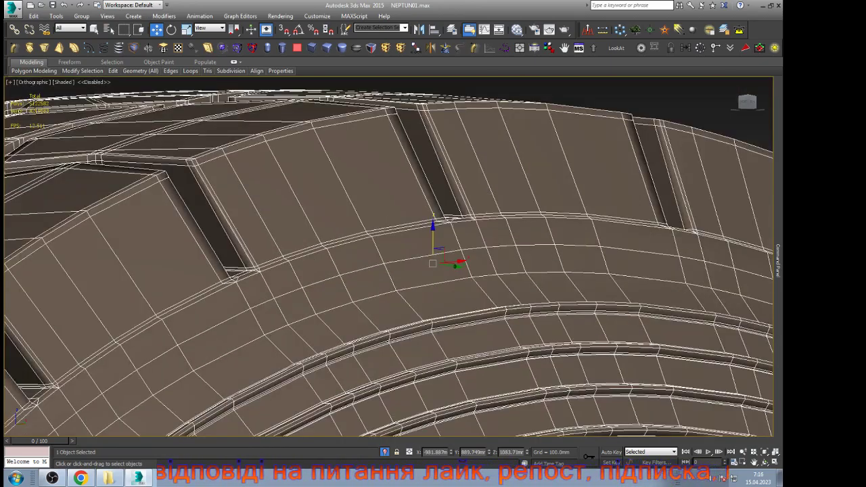
click(576, 274)
double_click(545, 273)
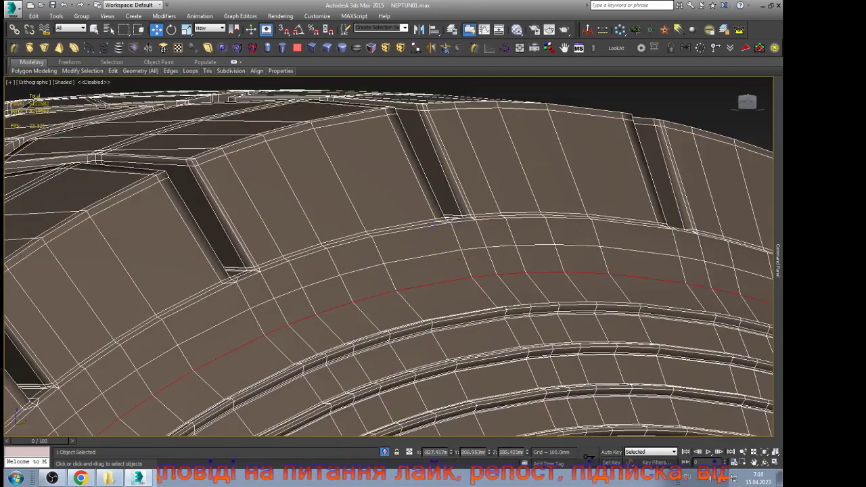
key(z)
click(764, 463)
drag(352, 108, 393, 118)
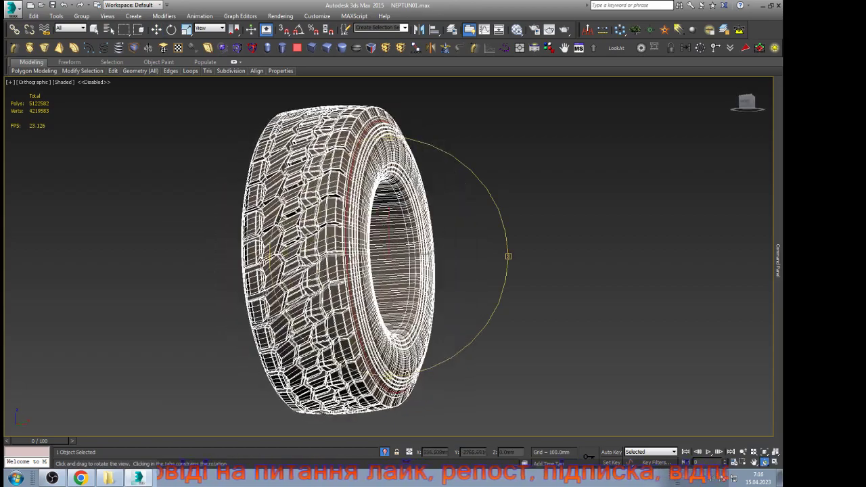
scroll(393, 116, up, 4)
scroll(367, 114, up, 5)
drag(369, 182, 379, 132)
right_click(378, 128)
scroll(377, 127, up, 4)
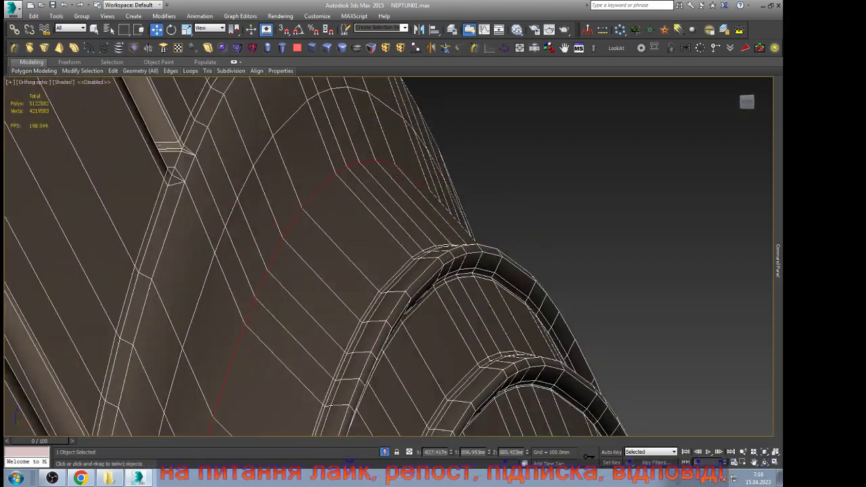
scroll(403, 308, up, 2)
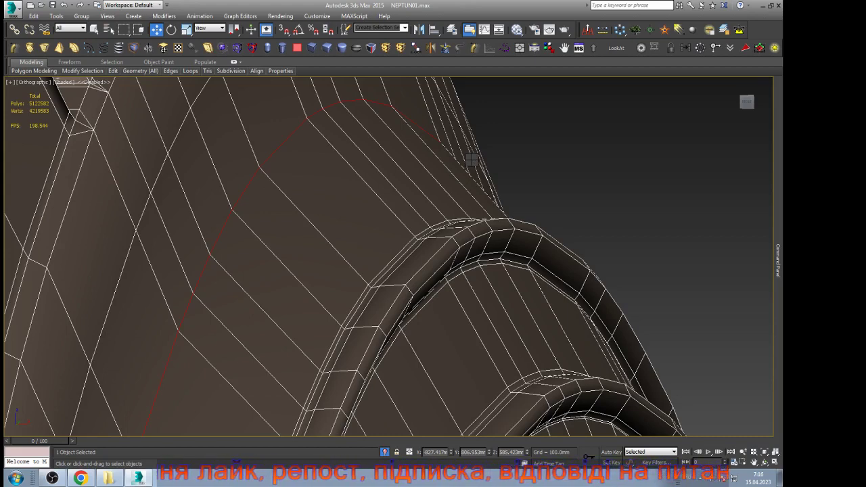
click(420, 203)
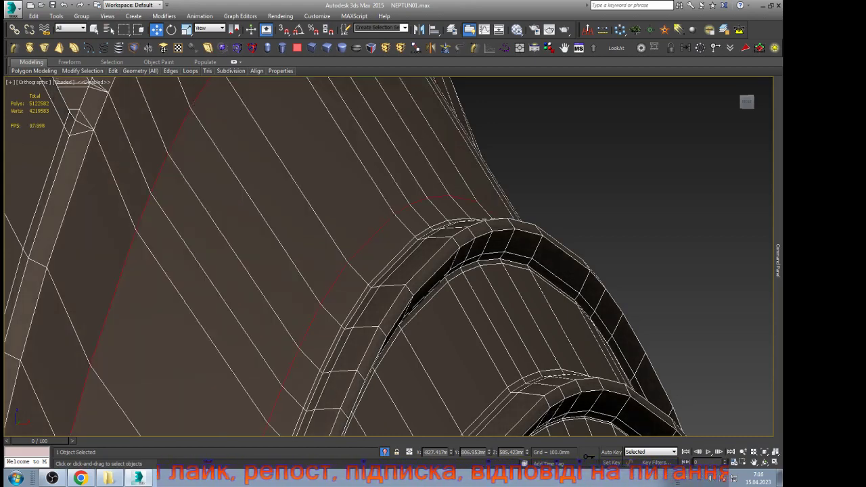
key(ctrl+z)
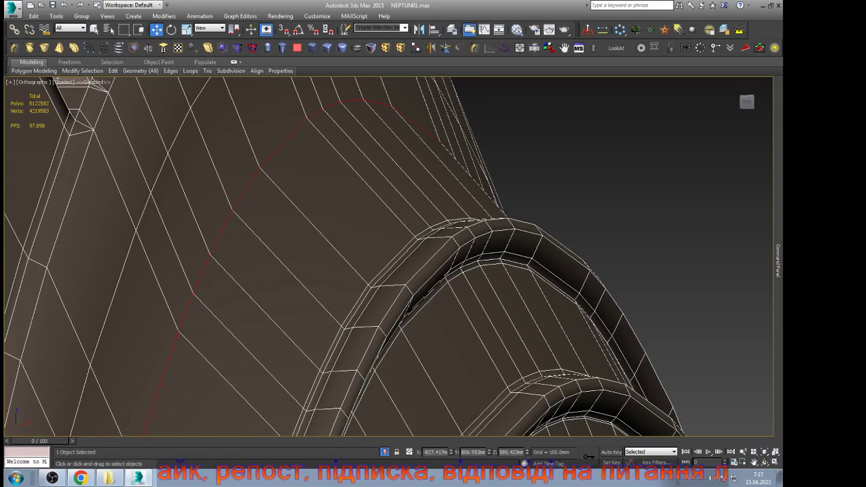
drag(451, 452, 451, 435)
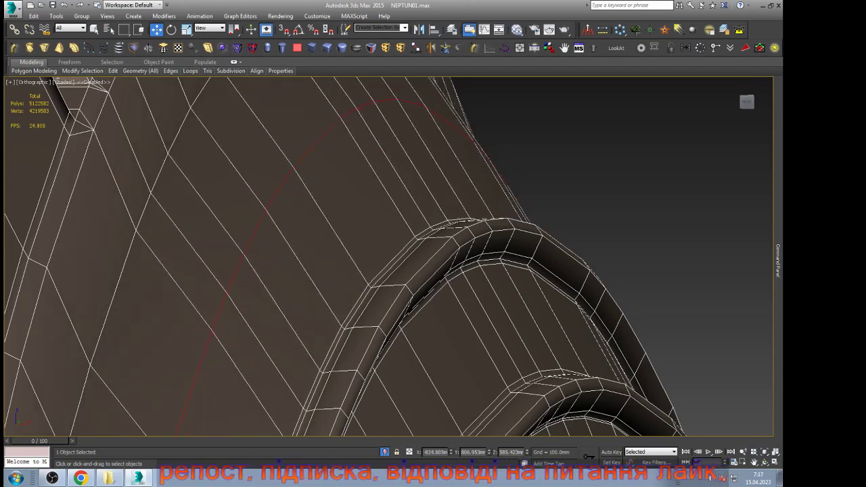
Step: Move the neighbouring edge loop closer to the tread grooves outward to X about -829.8 mm and leave edge editing
double_click(114, 296)
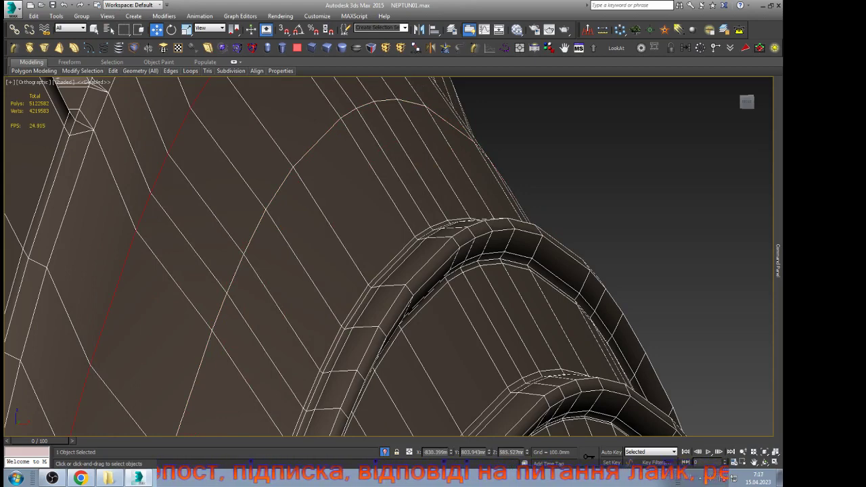
drag(451, 452, 451, 448)
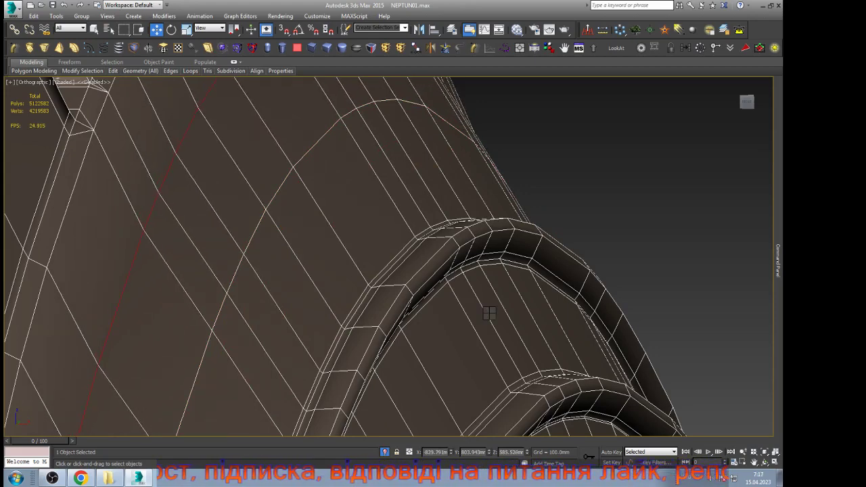
mouse_move(779, 261)
click(719, 120)
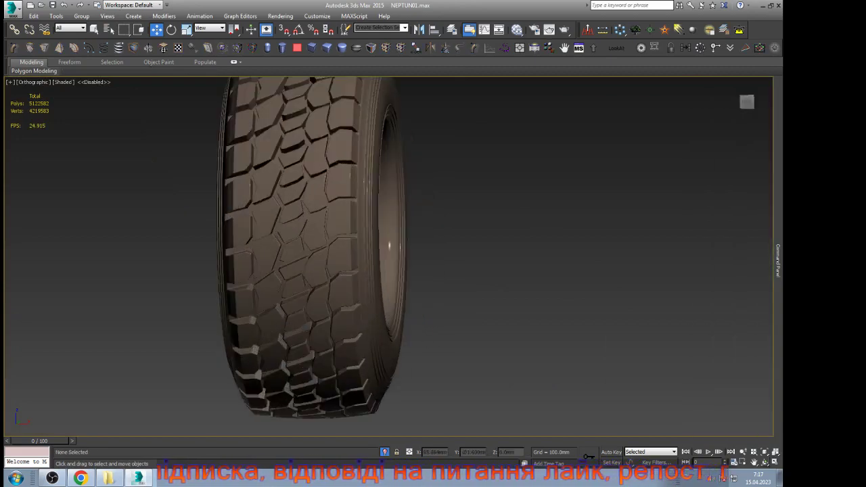
click(765, 463)
scroll(388, 257, down, 3)
drag(388, 257, 338, 237)
key(w)
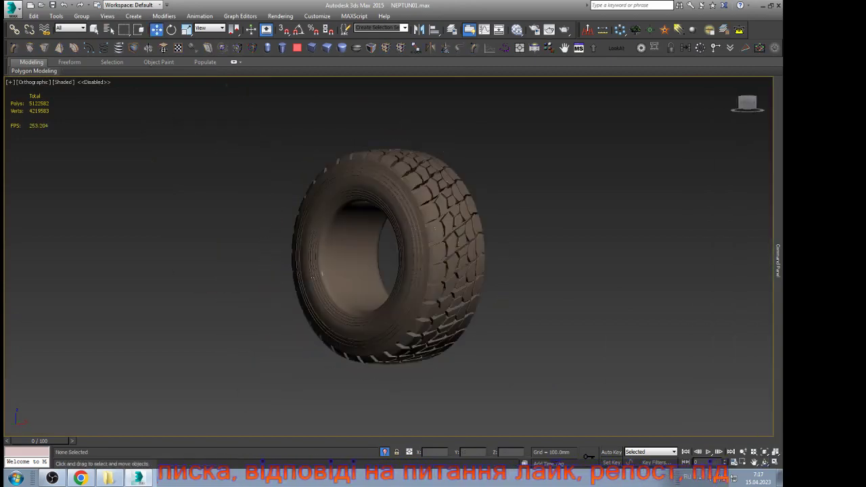
Step: Select all radial edges around the tyre's sidewall in the left view
click(369, 180)
scroll(370, 180, up, 5)
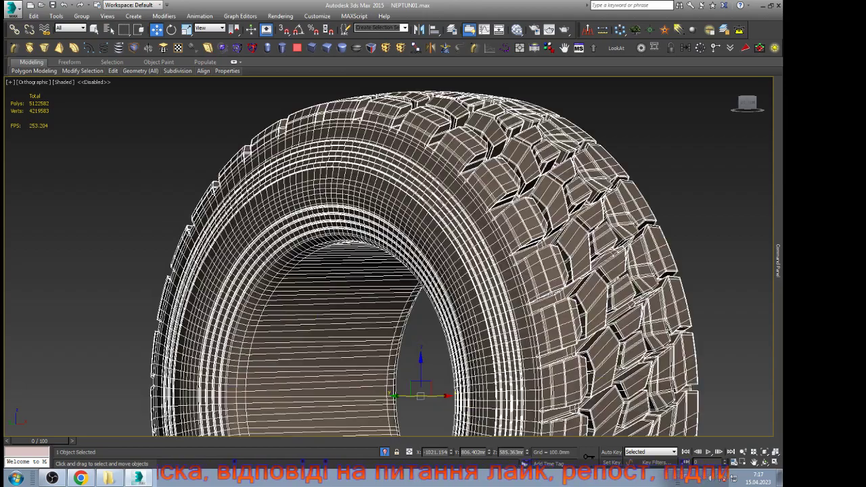
key(l)
scroll(390, 257, down, 4)
scroll(389, 257, up, 7)
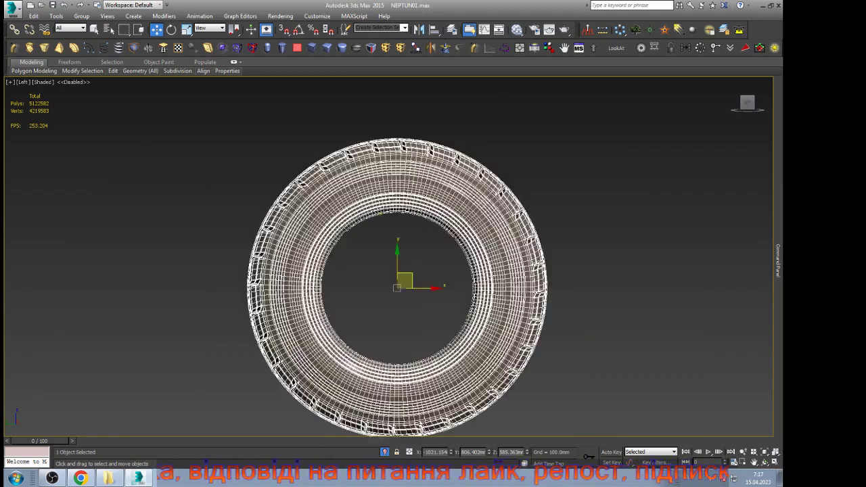
scroll(382, 211, up, 3)
key(2)
scroll(482, 203, down, 5)
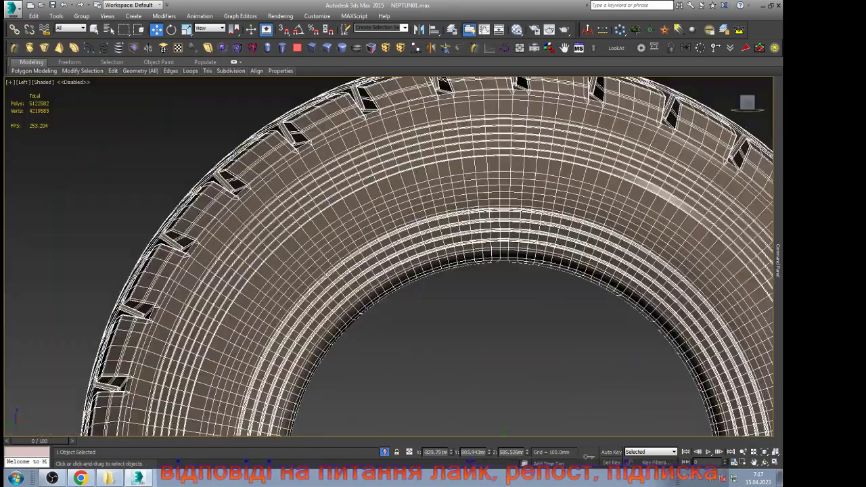
scroll(487, 203, up, 2)
scroll(494, 132, up, 3)
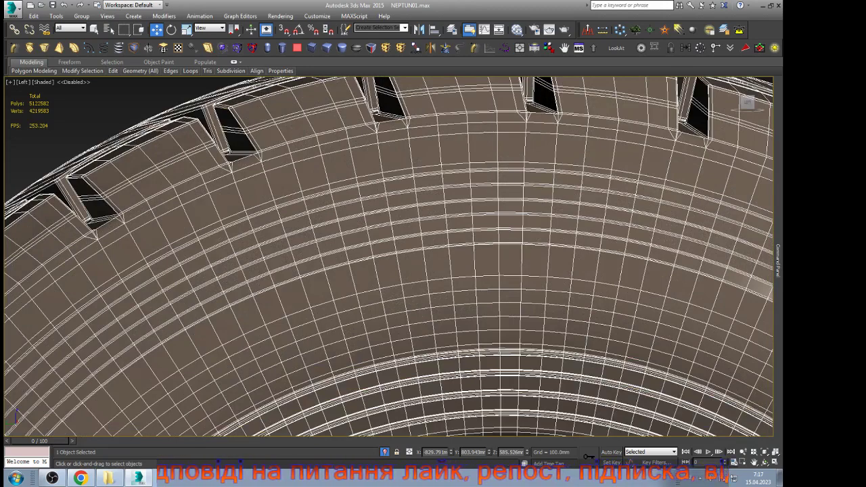
scroll(528, 136, down, 3)
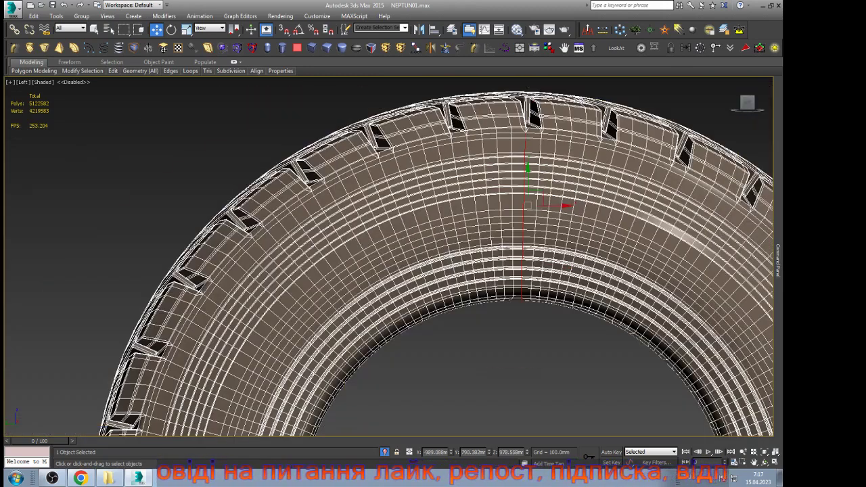
key(alt+r)
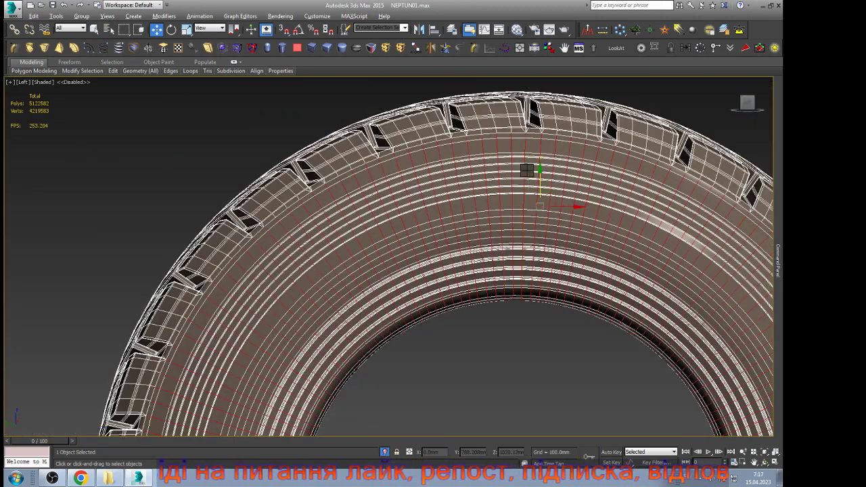
Step: Convert the edge selection to vertices, invert it onto the tread, and inspect its border along the grooves' inner ends
key(1)
key(z)
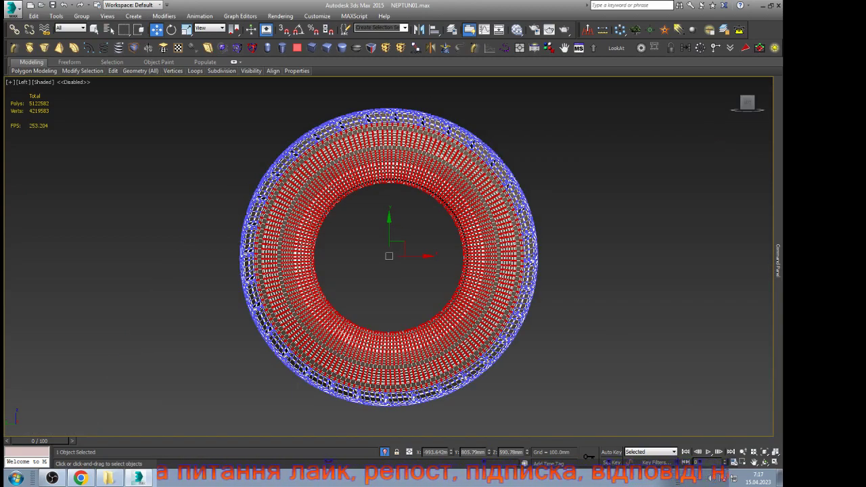
key(ctrl+i)
key(z)
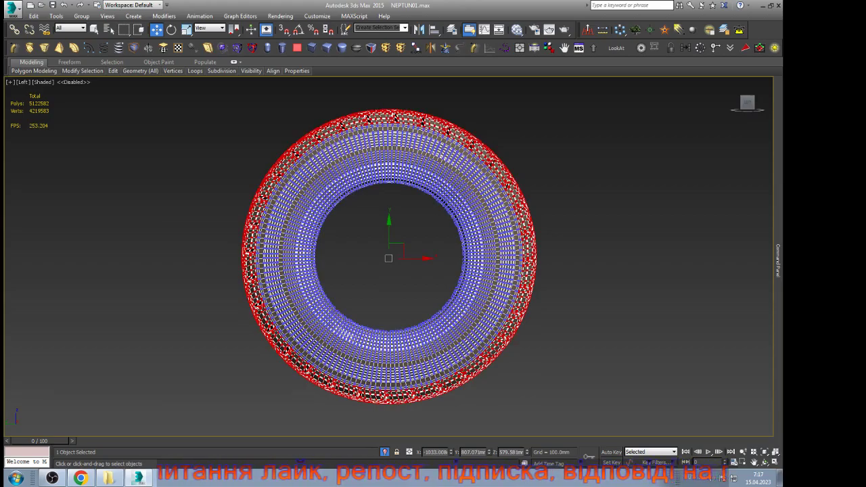
click(765, 463)
drag(420, 318, 474, 332)
drag(358, 121, 331, 130)
scroll(331, 129, up, 5)
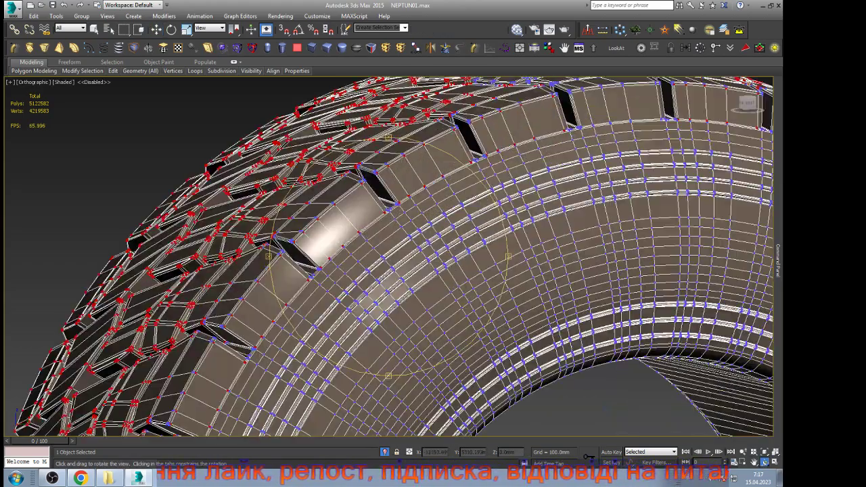
scroll(402, 215, up, 3)
right_click(402, 215)
scroll(402, 215, up, 2)
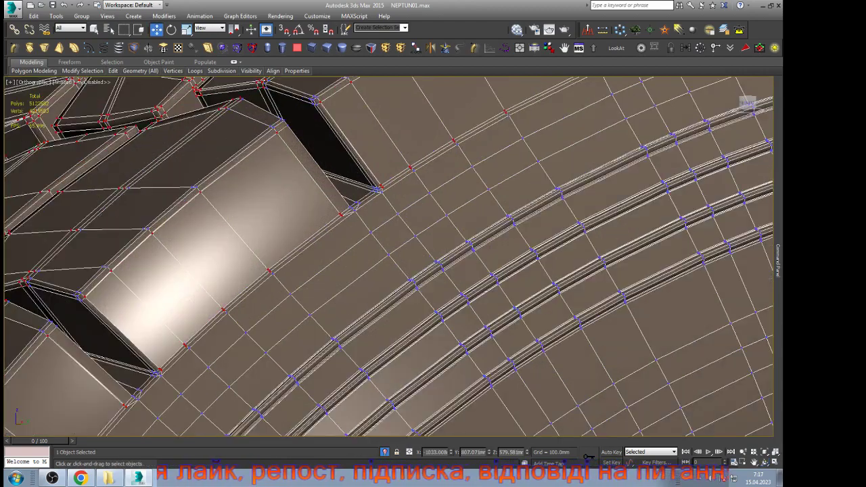
Step: Select every element of the tyre mesh, check its smoothing groups, and return to object level
mouse_move(778, 265)
key(5)
key(ctrl+a)
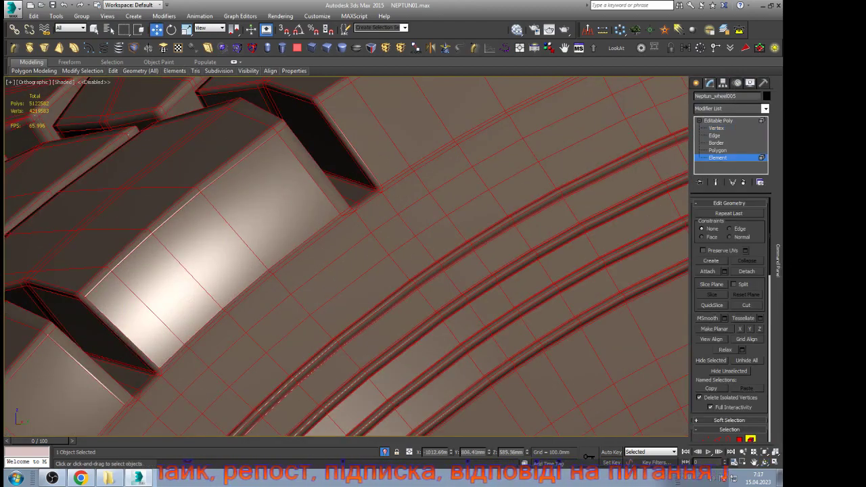
key(z)
scroll(729, 318, down, 10)
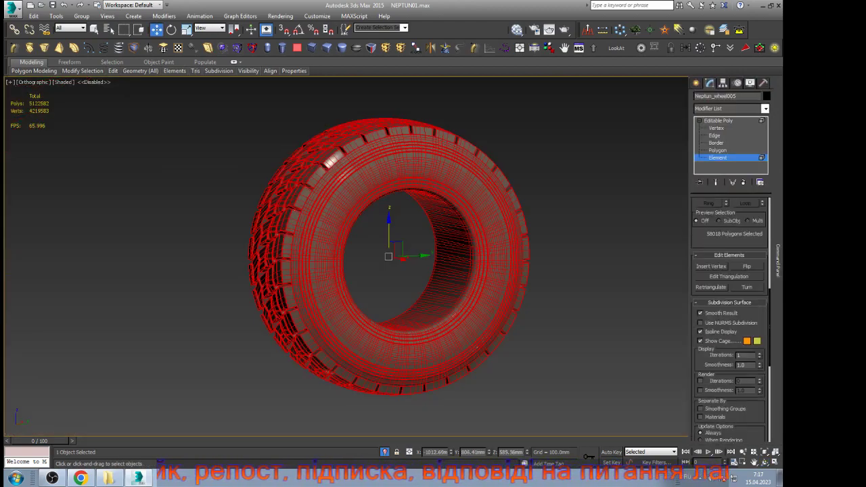
click(718, 120)
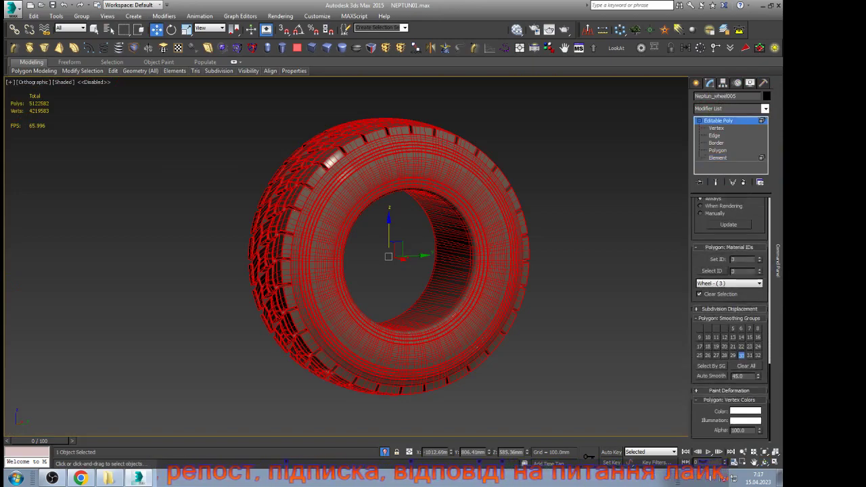
click(602, 215)
click(476, 347)
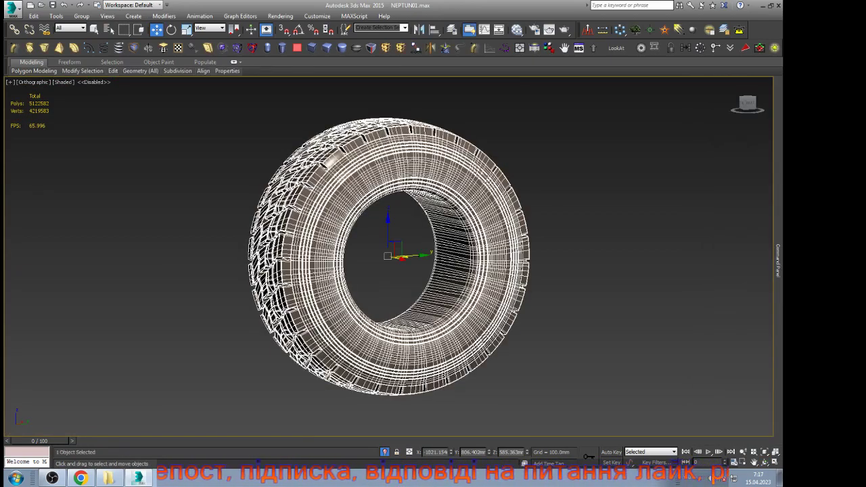
Step: Unhide all objects in the scene and frame the tyre mounted on its wheel hub
key(l)
key(z)
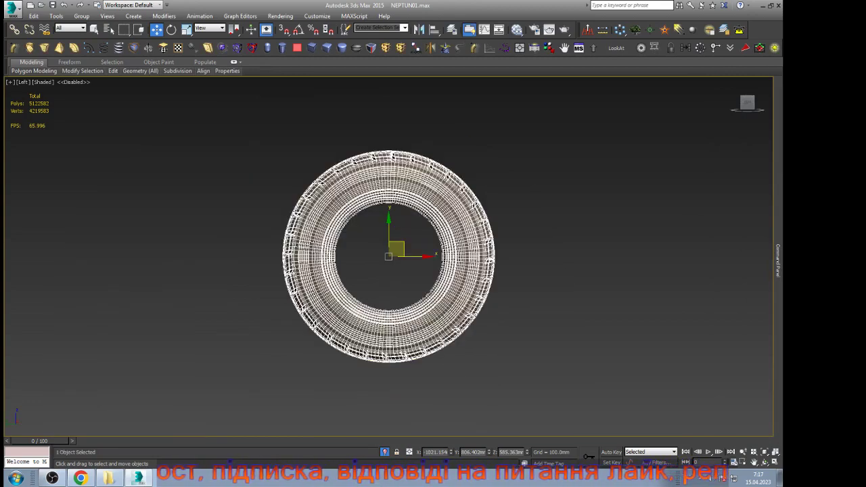
right_click(373, 243)
click(405, 197)
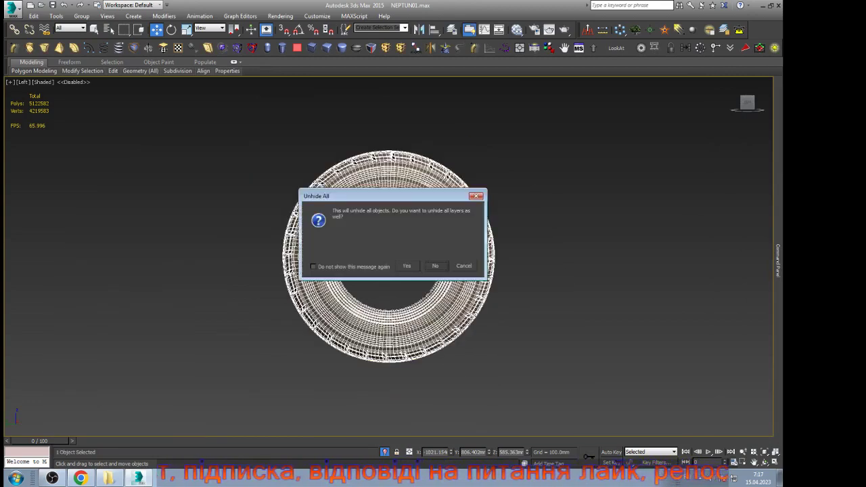
key(Return)
alt+middle_drag(414, 224, 370, 245)
scroll(369, 245, up, 2)
scroll(374, 242, up, 5)
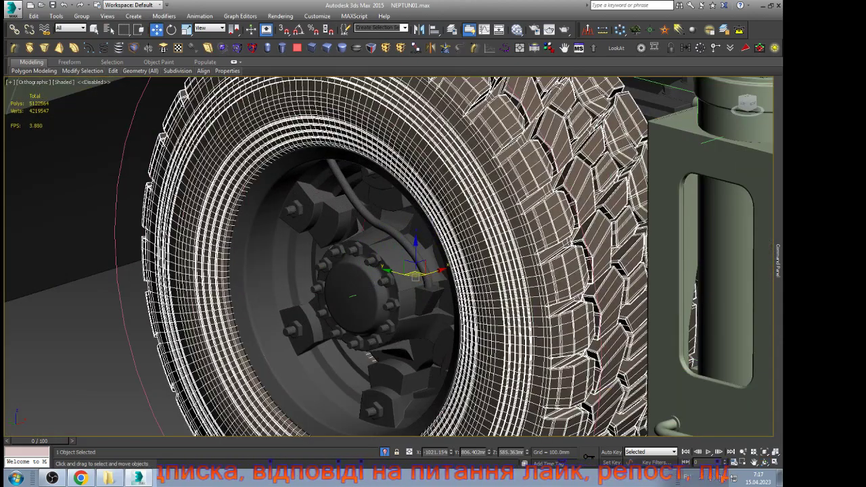
Step: Deselect the tyre and save the scene
key(ctrl+d)
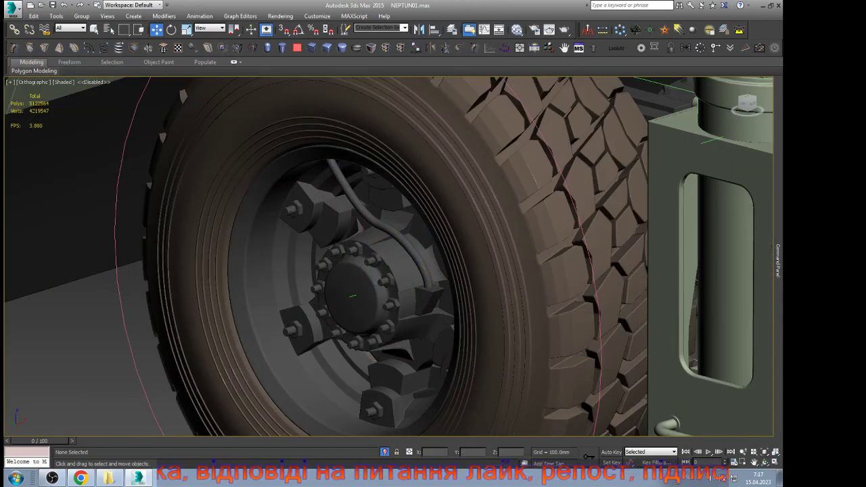
key(ctrl+s)
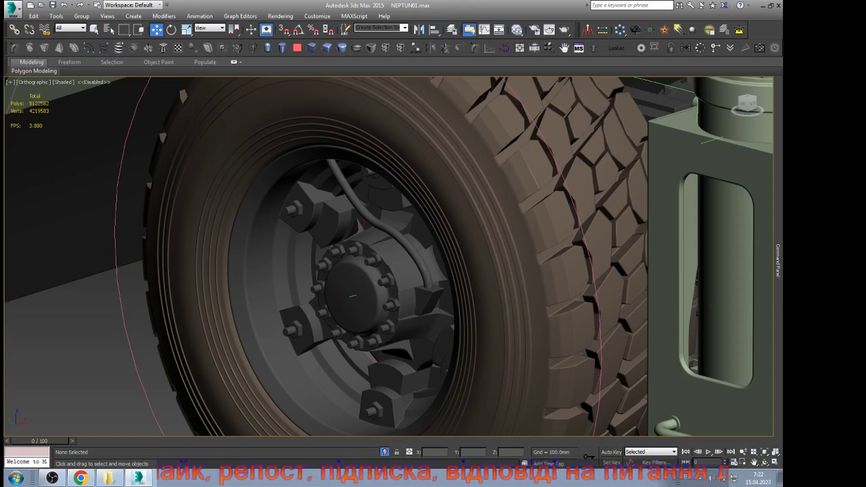
scroll(177, 318, down, 2)
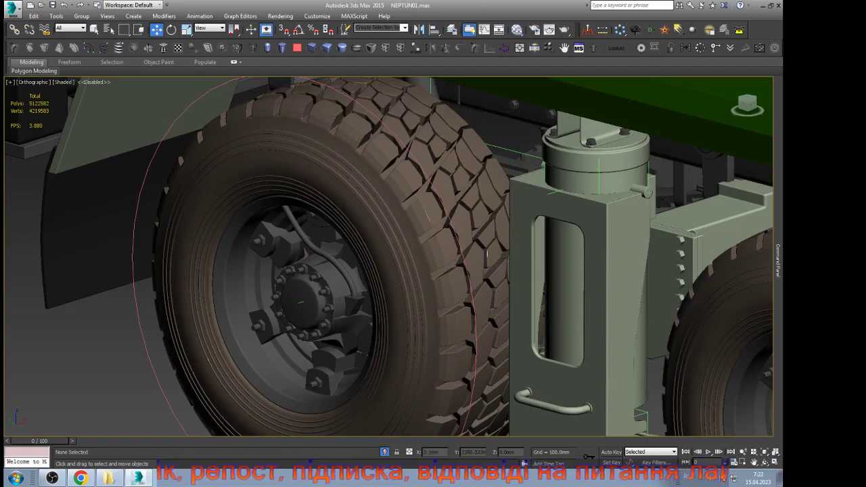
Step: Select the reworked tyre beside the outrigger leg and look over its tread blocks on the vehicle
scroll(165, 331, down, 3)
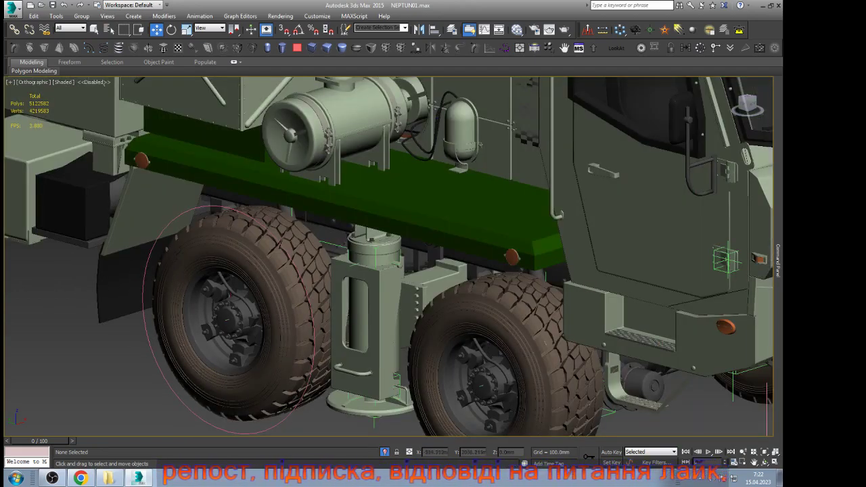
click(172, 328)
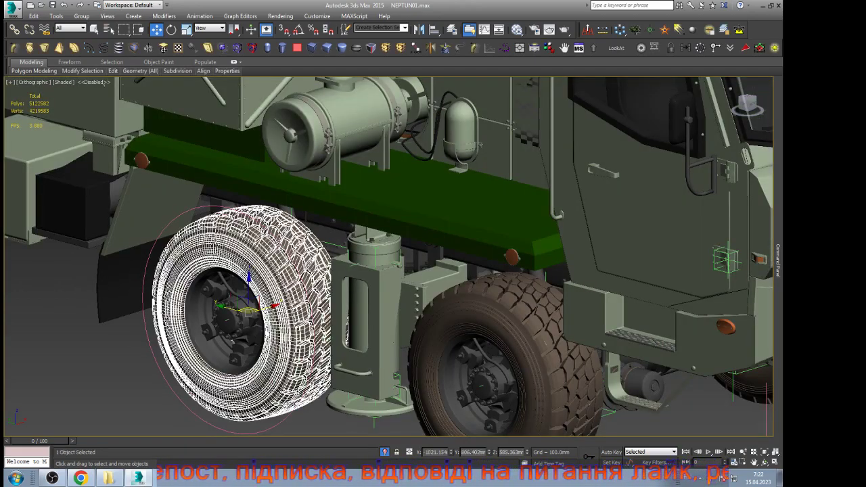
scroll(304, 213, up, 4)
scroll(163, 272, up, 2)
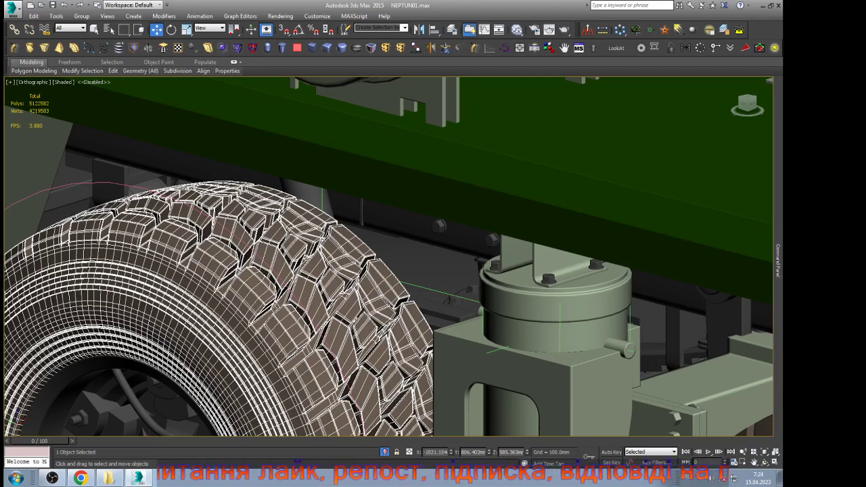
scroll(291, 210, down, 3)
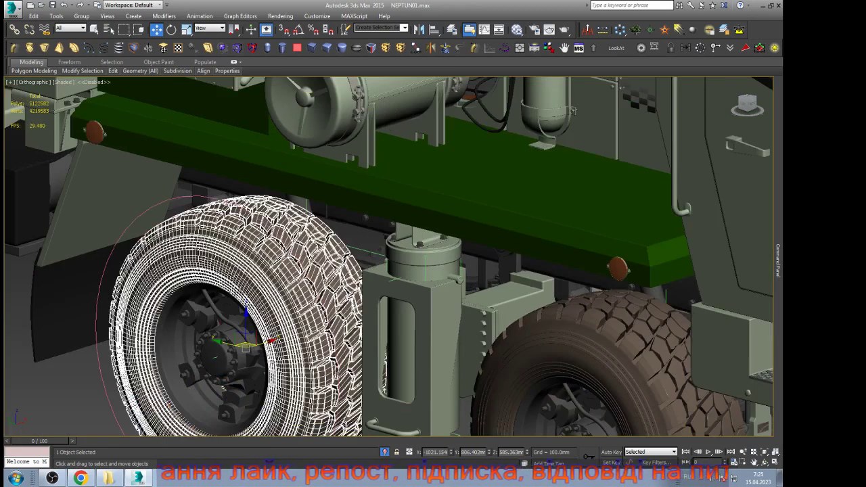
Step: Check the selected tyre against the side blueprint in the left view, both in wireframe and shaded with edged faces
key(l)
key(z)
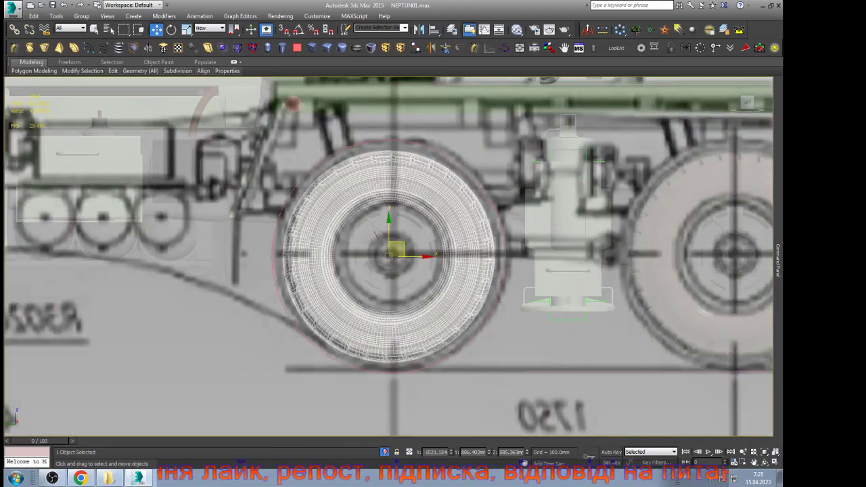
scroll(386, 212, up, 4)
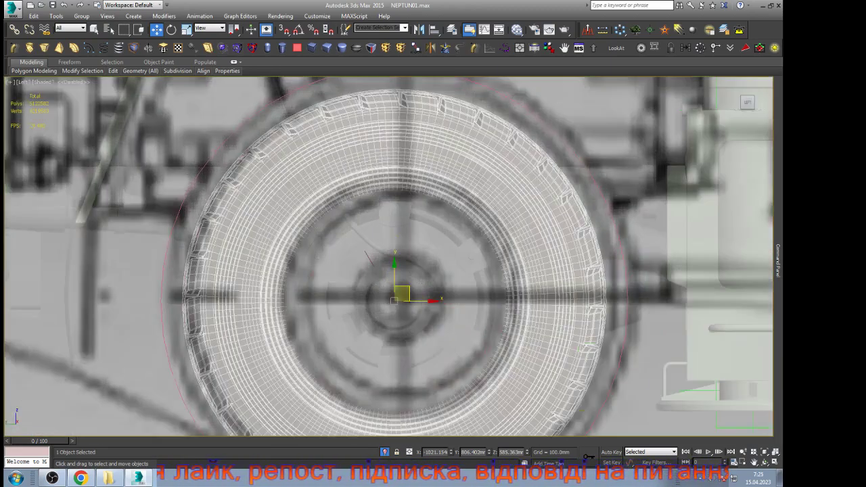
key(F4)
key(F3)
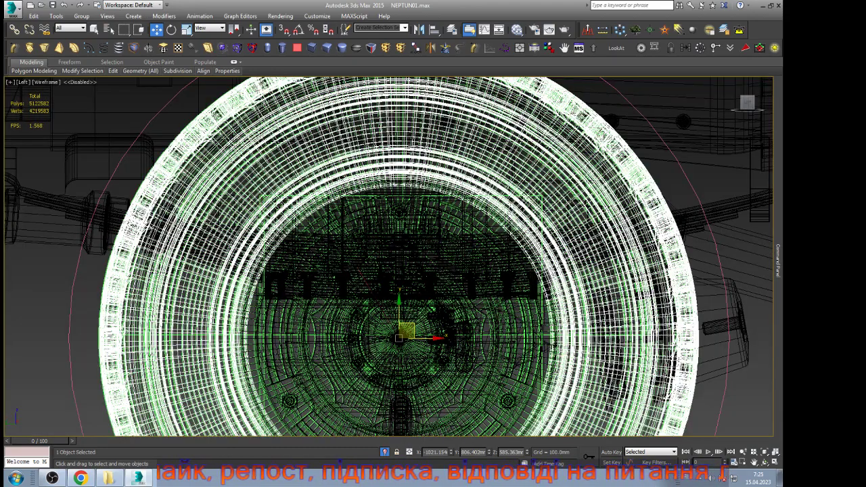
key(F3)
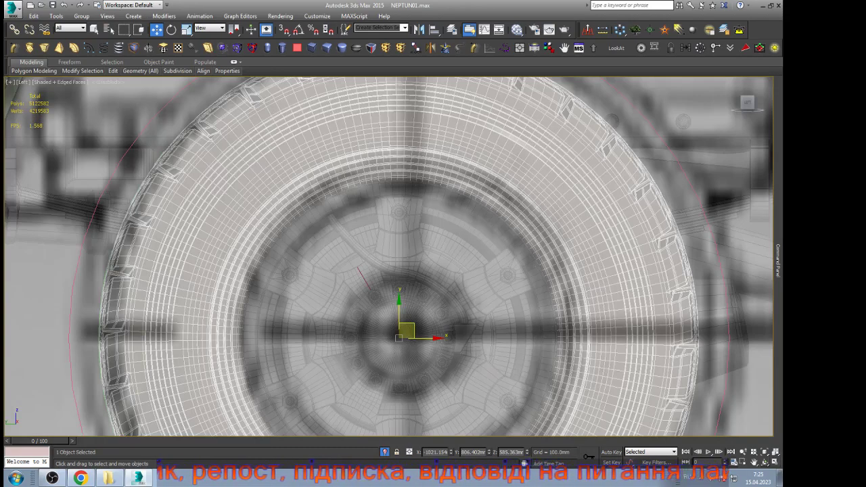
key(ctrl+r)
key(F3)
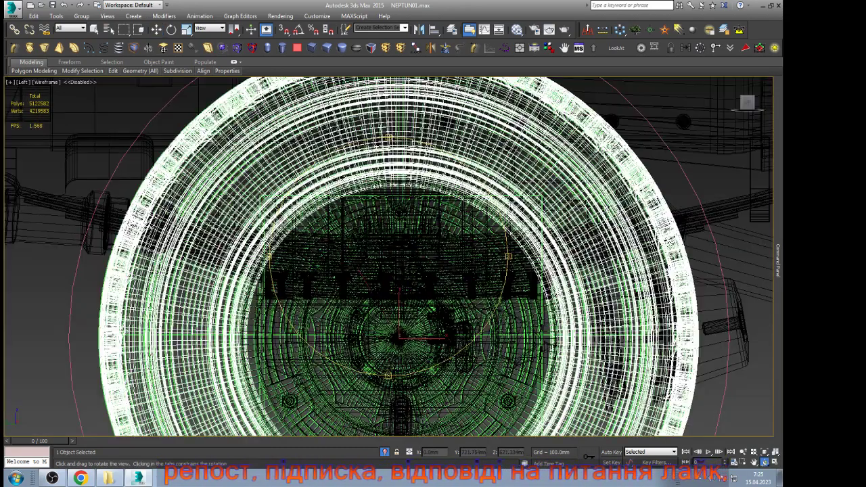
drag(419, 267, 345, 281)
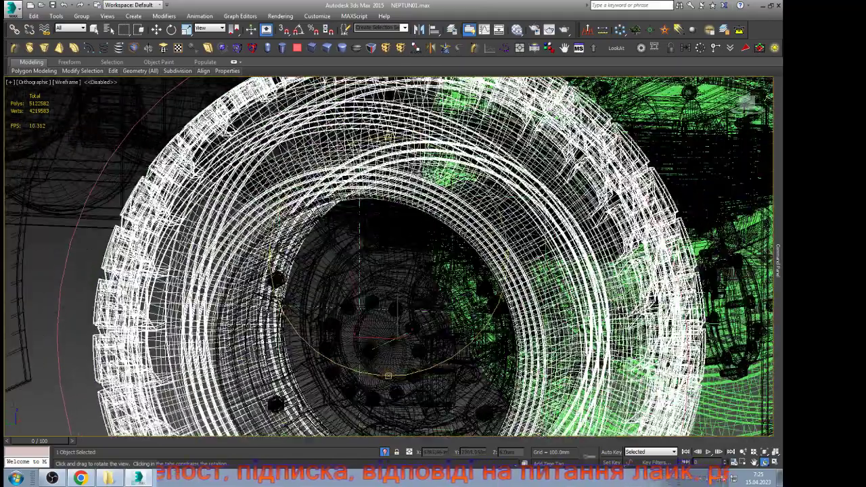
Step: Return to shaded display with edged faces, select the wheel group on the vehicle's opposite side, and examine its inboard groove mesh
scroll(389, 304, down, 5)
key(F3)
drag(406, 291, 378, 257)
scroll(423, 308, up, 3)
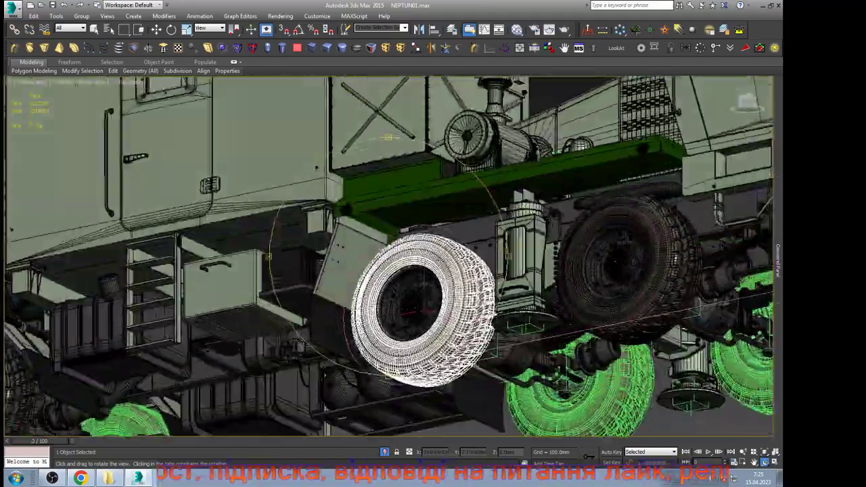
scroll(423, 301, down, 6)
key(w)
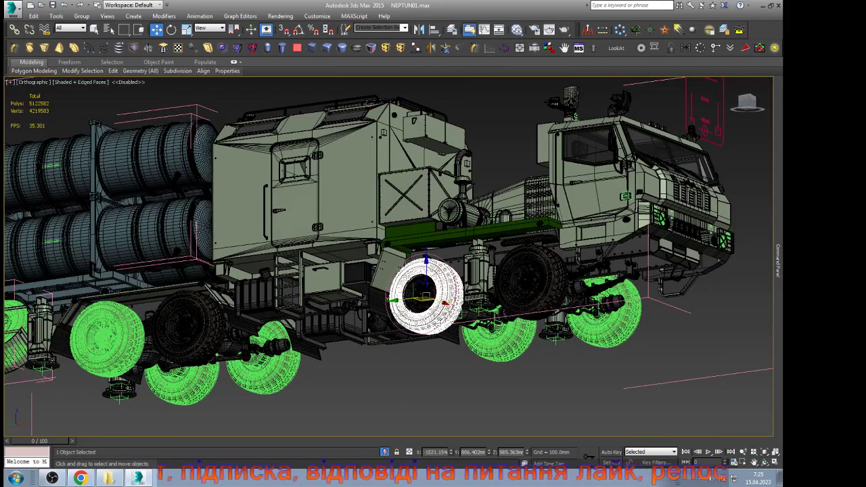
scroll(502, 344, up, 3)
click(505, 338)
scroll(518, 329, up, 4)
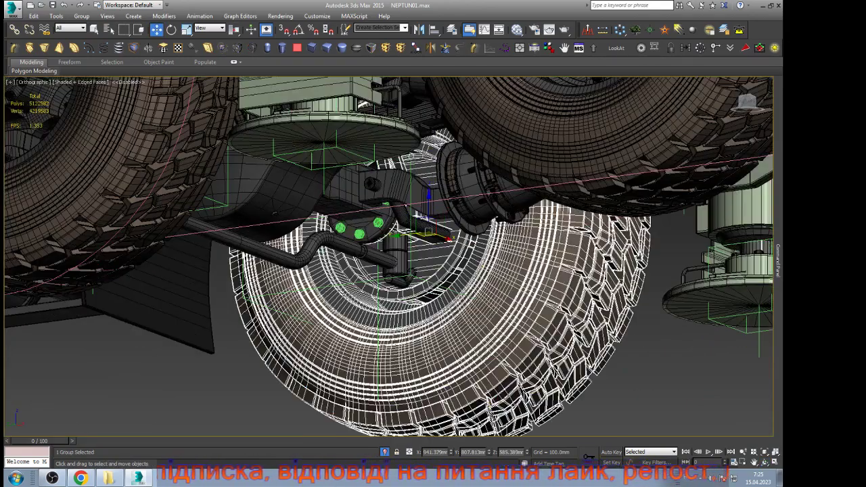
scroll(534, 345, up, 6)
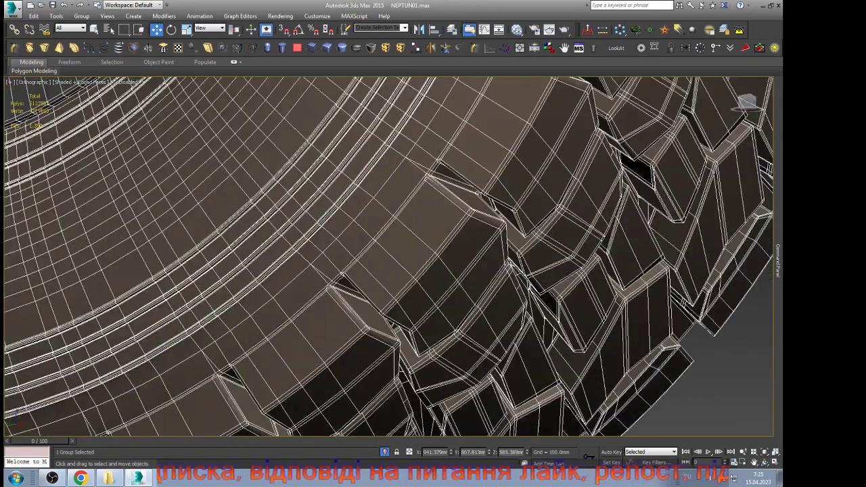
scroll(330, 125, down, 5)
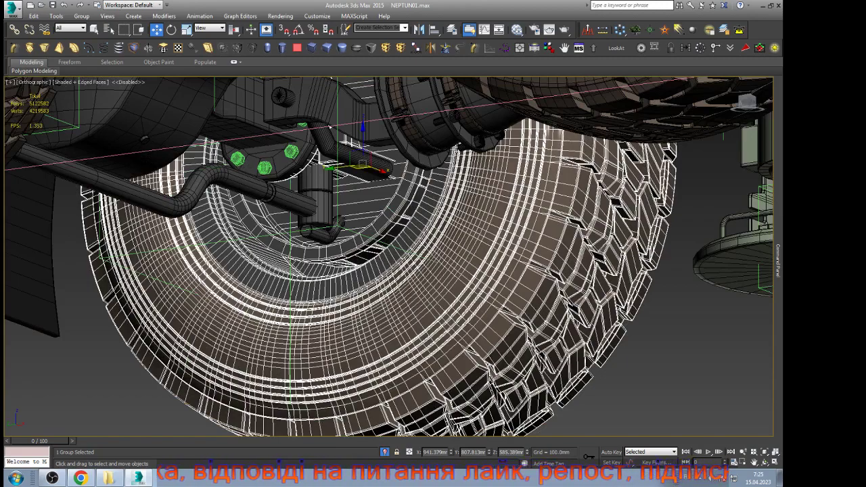
scroll(330, 125, down, 4)
scroll(331, 126, up, 8)
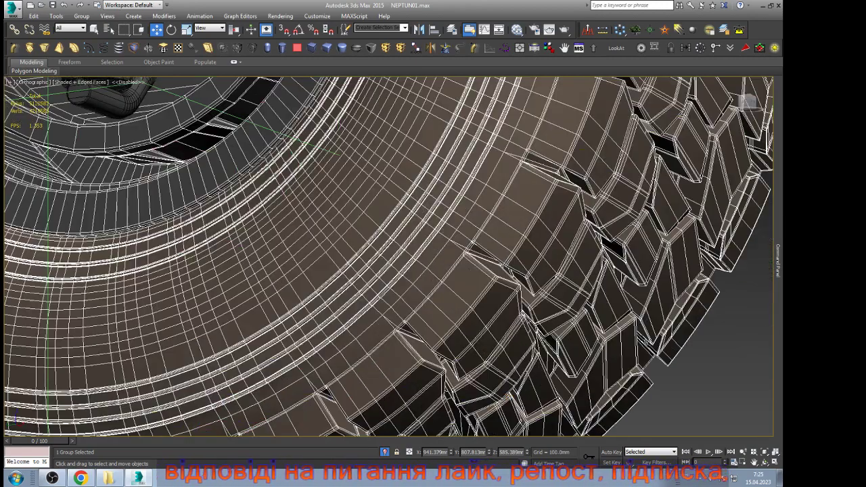
scroll(545, 371, up, 3)
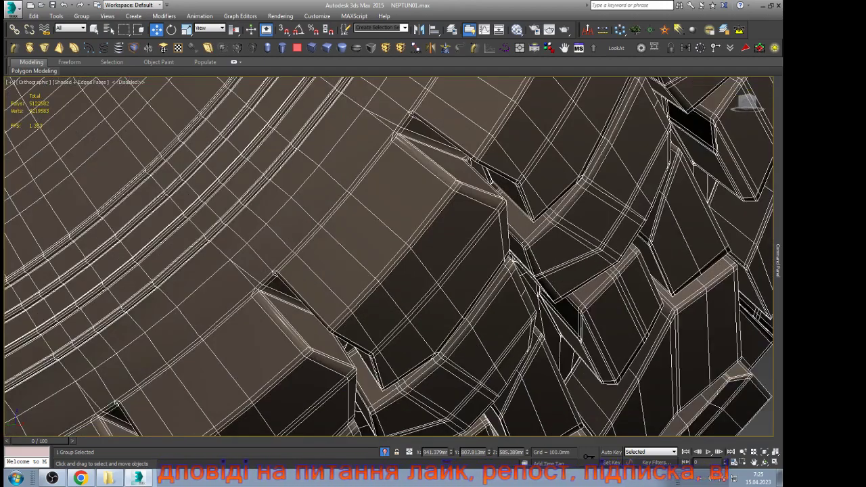
scroll(545, 371, down, 6)
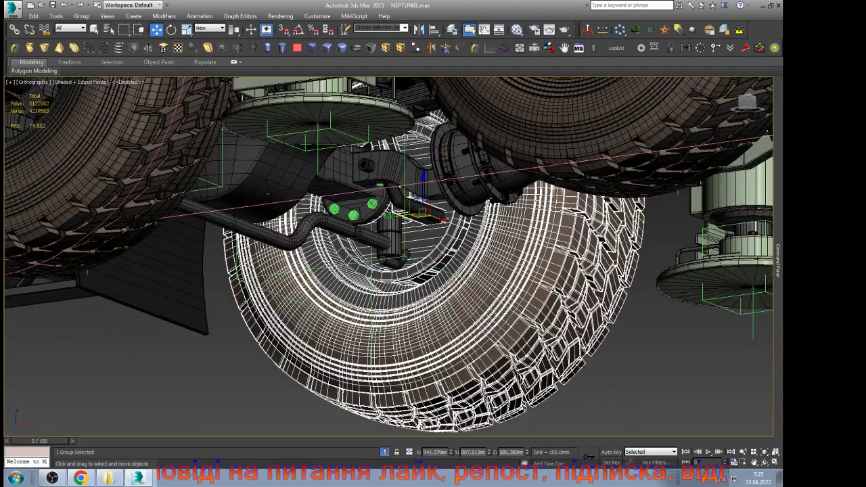
scroll(549, 335, down, 4)
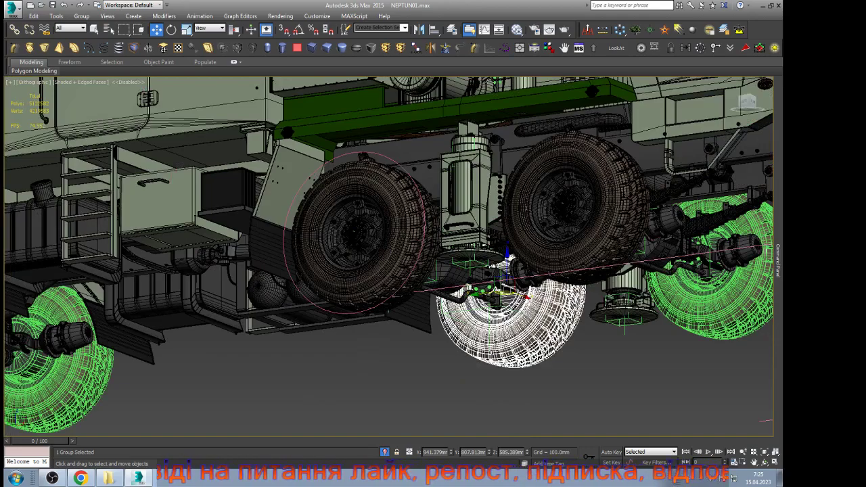
Step: Reselect the reworked tyre and examine the mesh of its inboard sidewall and the adjoining tread grooves
click(403, 237)
key(z)
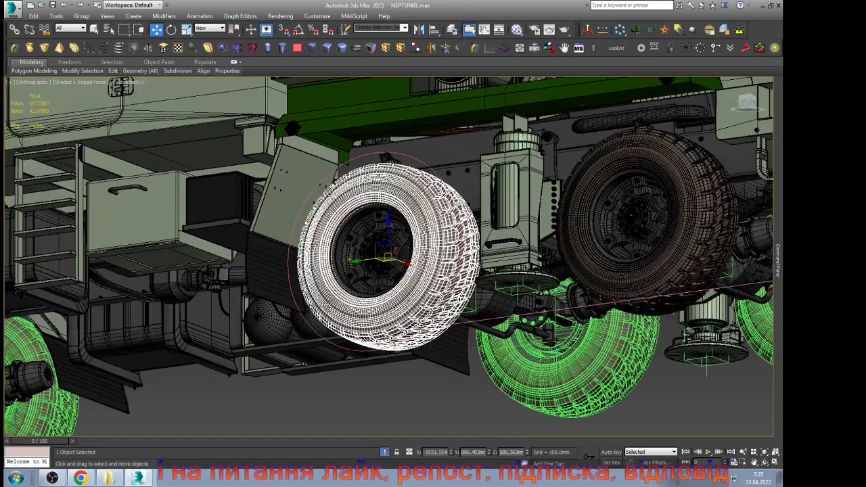
key(ctrl+r)
drag(541, 318, 396, 298)
scroll(395, 298, up, 7)
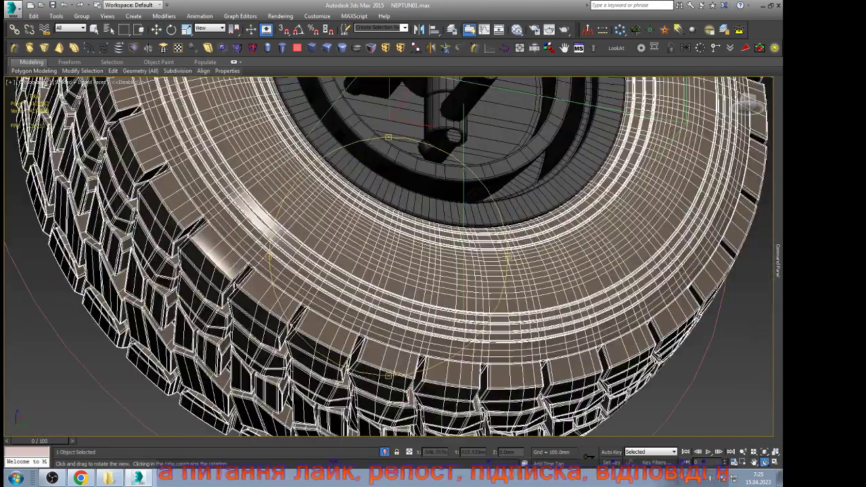
scroll(440, 379, up, 4)
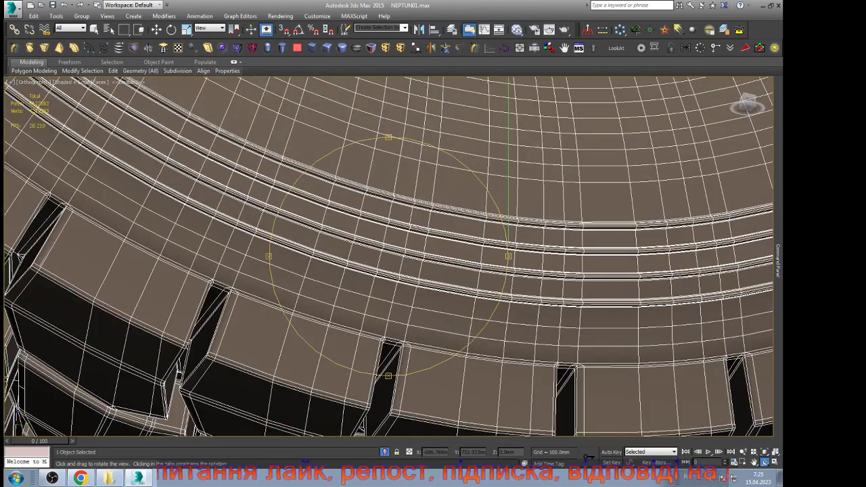
scroll(439, 366, down, 5)
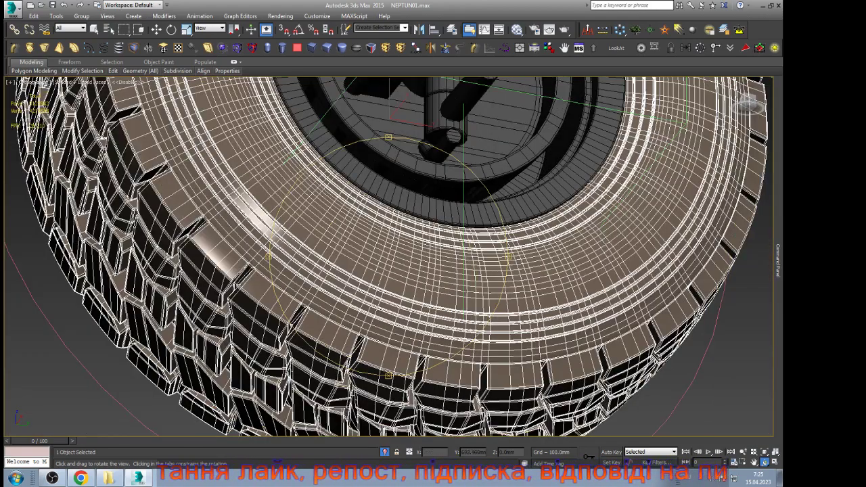
scroll(389, 257, up, 5)
scroll(389, 257, down, 5)
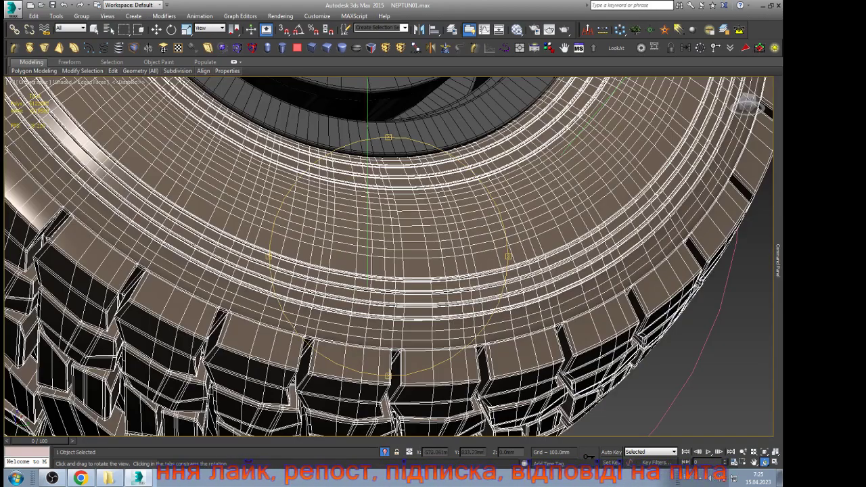
drag(389, 257, 491, 292)
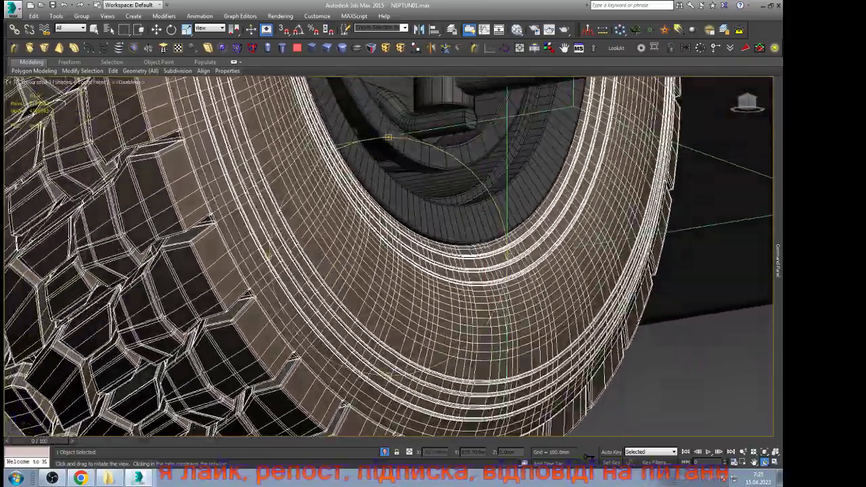
scroll(389, 257, up, 5)
scroll(389, 257, down, 5)
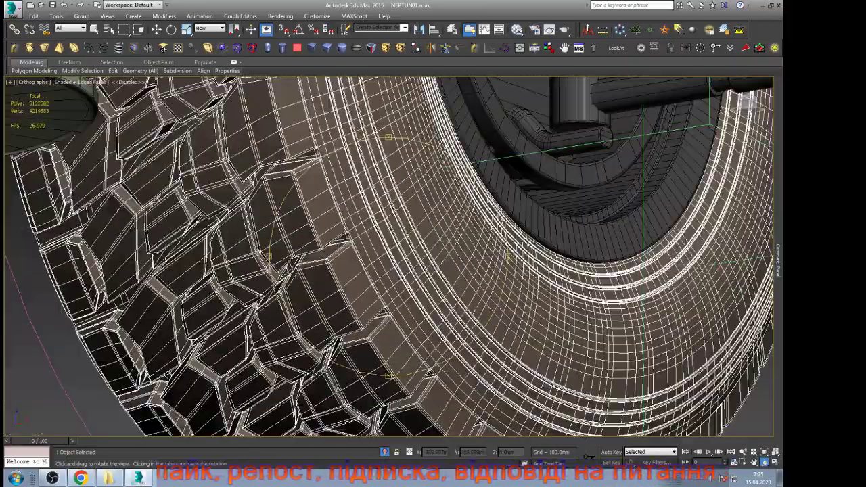
Step: Examine the reworked tyre's outer sidewall around the hub and its position among the vehicle's other wheels
drag(284, 244, 521, 230)
drag(443, 230, 494, 234)
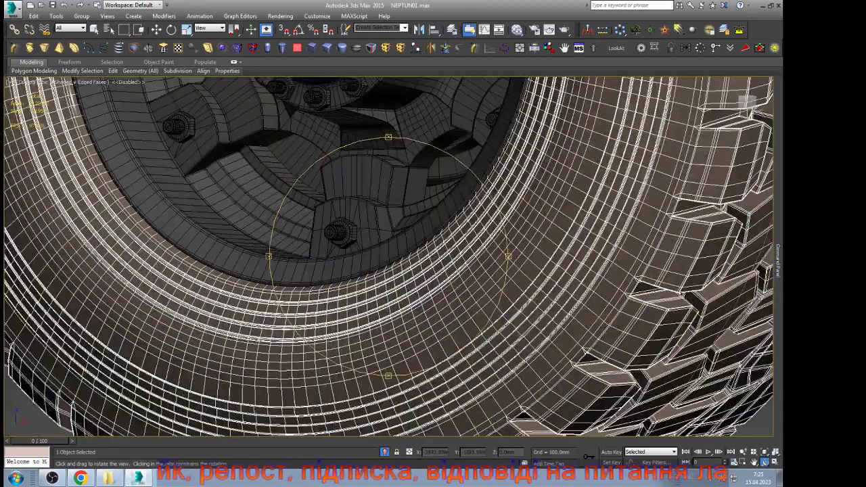
scroll(389, 258, down, 5)
drag(434, 271, 426, 237)
scroll(559, 322, down, 4)
key(w)
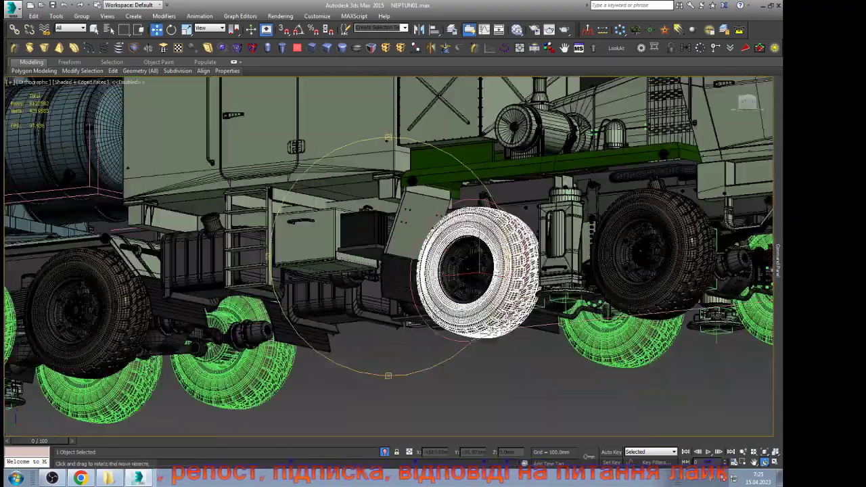
Step: Select the opposite wheel group again and compare the groove mesh on its inboard and outer sidewalls
scroll(622, 338, up, 5)
click(622, 337)
scroll(623, 337, down, 2)
middle_drag(622, 337, 394, 342)
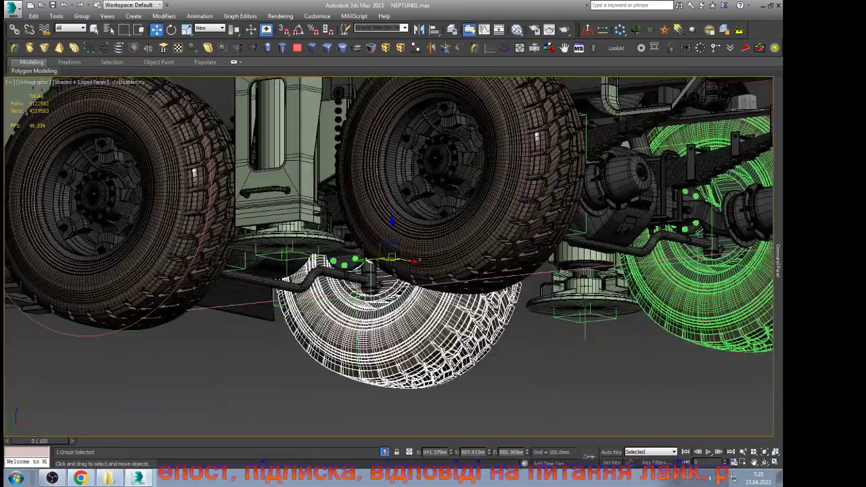
scroll(406, 325, up, 8)
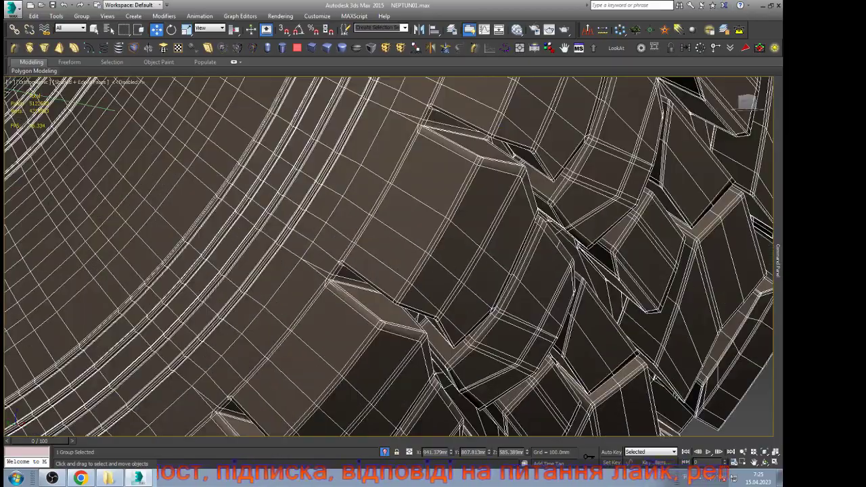
key(ctrl+r)
scroll(418, 318, down, 5)
drag(419, 318, 487, 338)
mouse_move(442, 407)
mouse_down()
mouse_move(414, 409)
mouse_move(450, 406)
mouse_up()
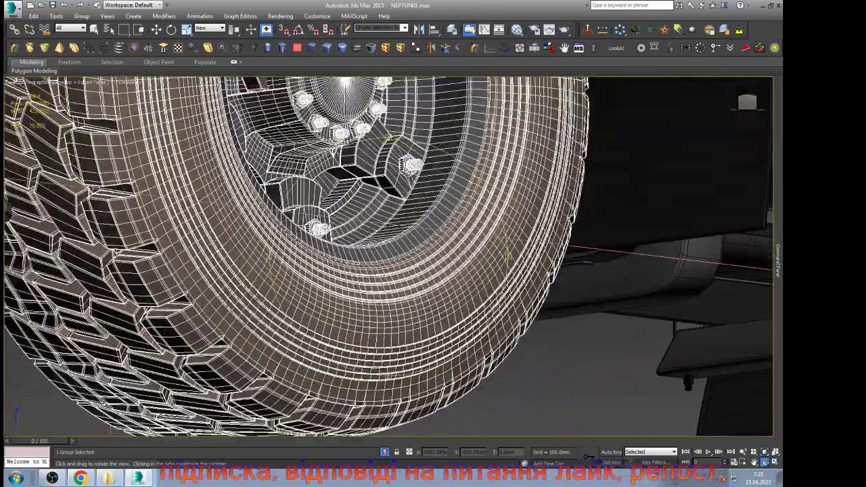
scroll(284, 345, up, 5)
scroll(284, 345, down, 5)
Step: Open the opposite wheel's group and select the tyre mesh inside it
scroll(380, 338, down, 4)
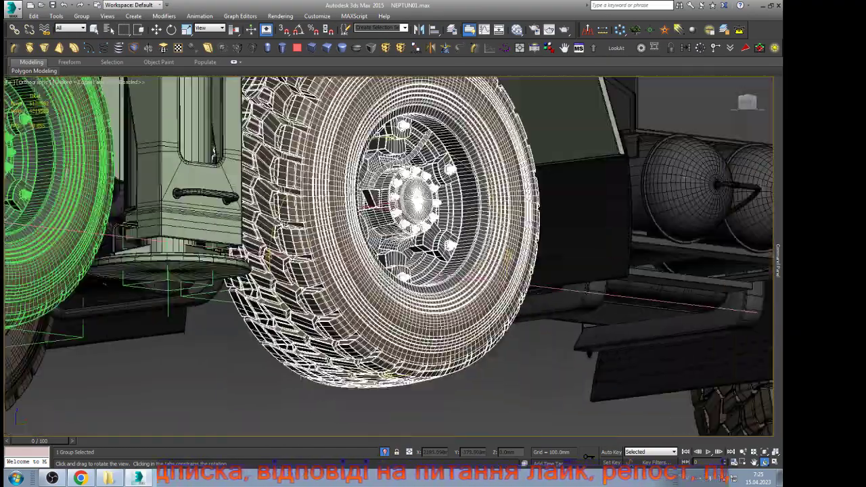
drag(505, 375, 477, 381)
key(w)
scroll(477, 381, down, 2)
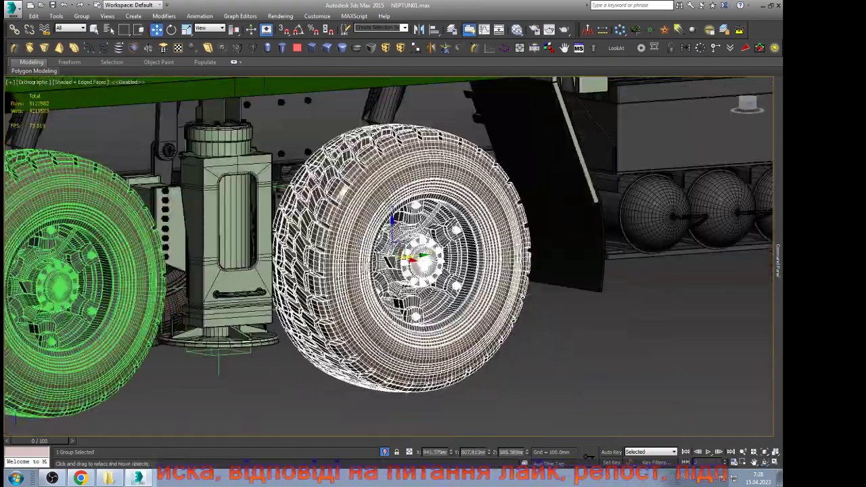
click(81, 16)
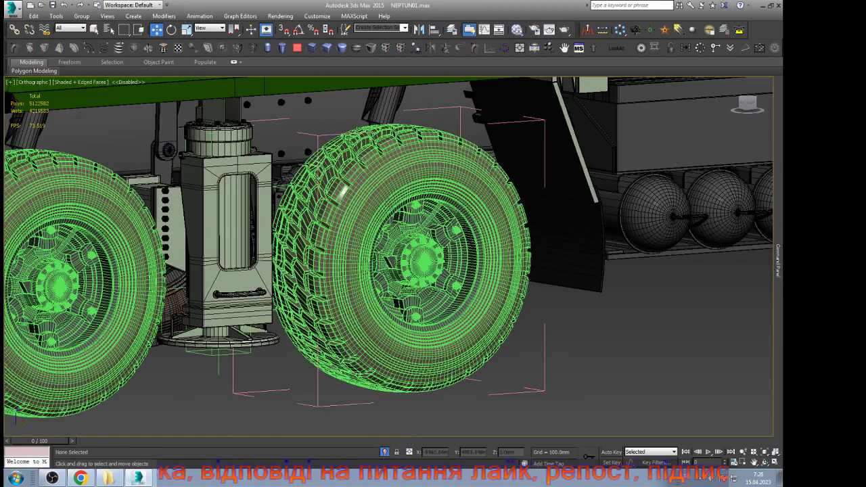
click(344, 193)
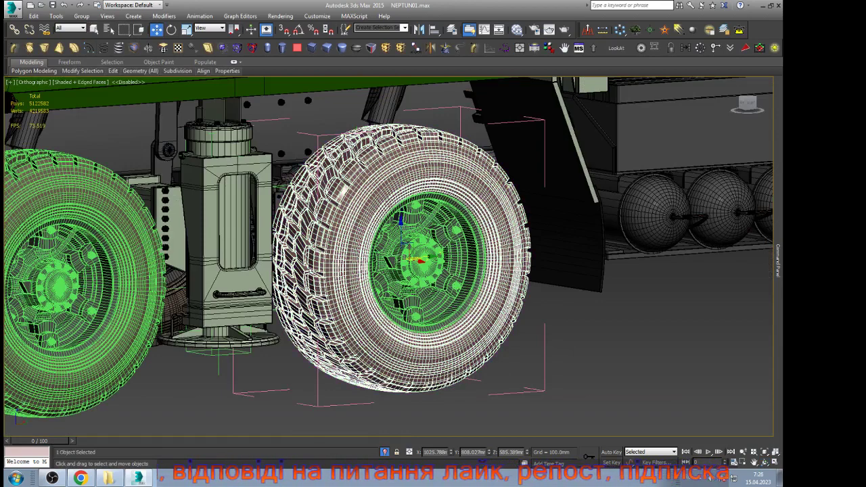
Step: Delete the tyre mesh from the opposite wheel's open group and select the remaining rim
key(Delete)
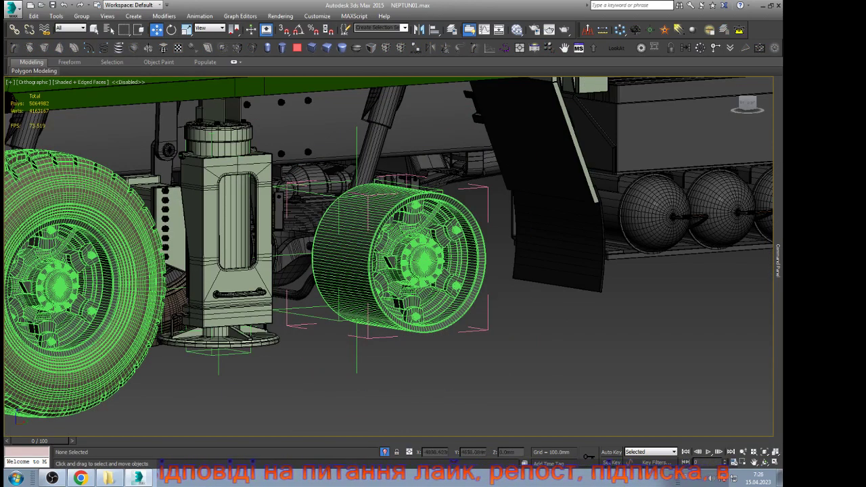
scroll(383, 225, up, 5)
click(383, 225)
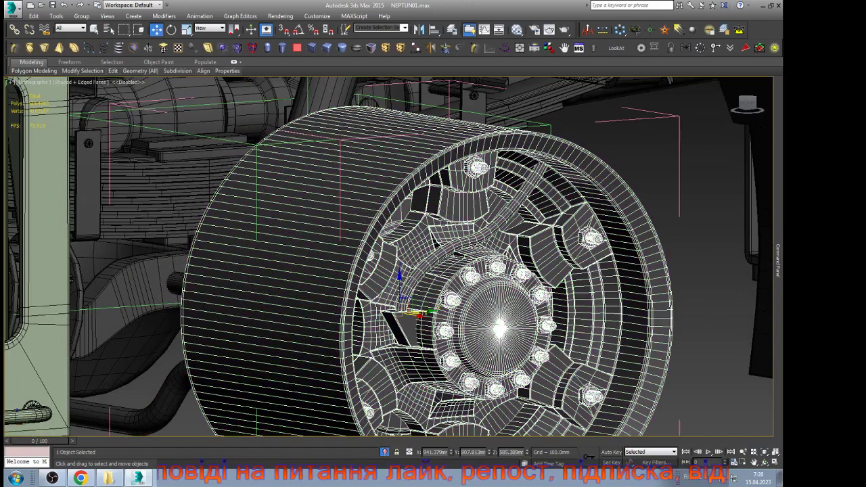
Step: Select the two wheel groups of the neighbouring axle in turn and examine their tyre sidewalls and tread
scroll(372, 221, down, 6)
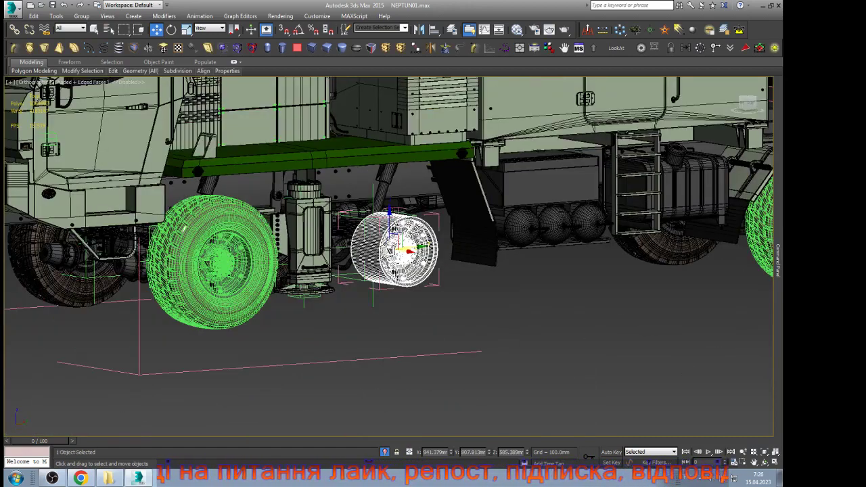
click(185, 229)
scroll(195, 320, up, 9)
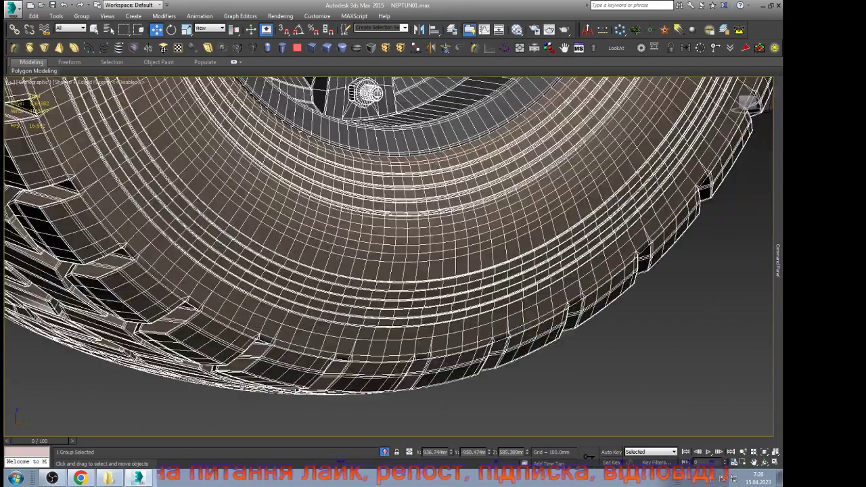
scroll(302, 295, down, 5)
click(548, 346)
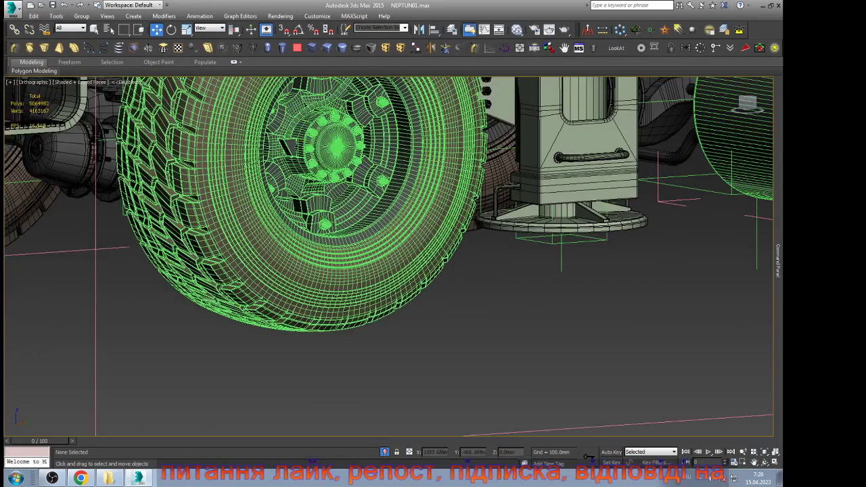
scroll(548, 346, down, 3)
click(241, 221)
scroll(242, 220, up, 6)
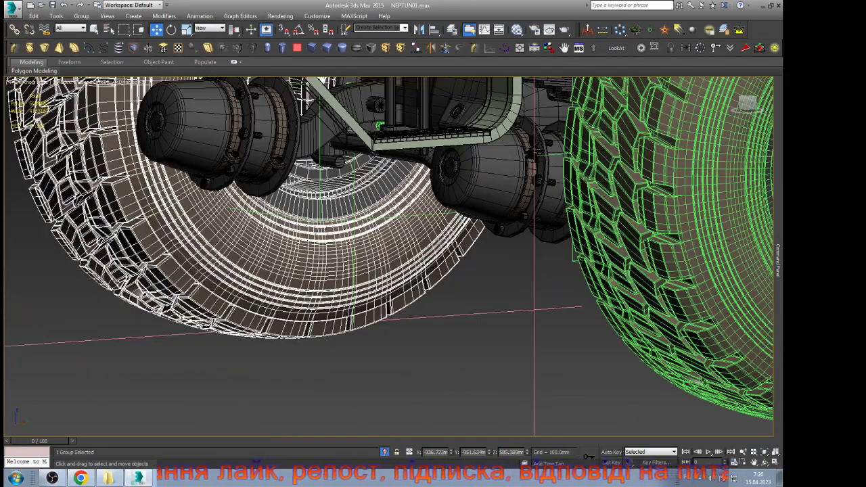
scroll(298, 157, down, 2)
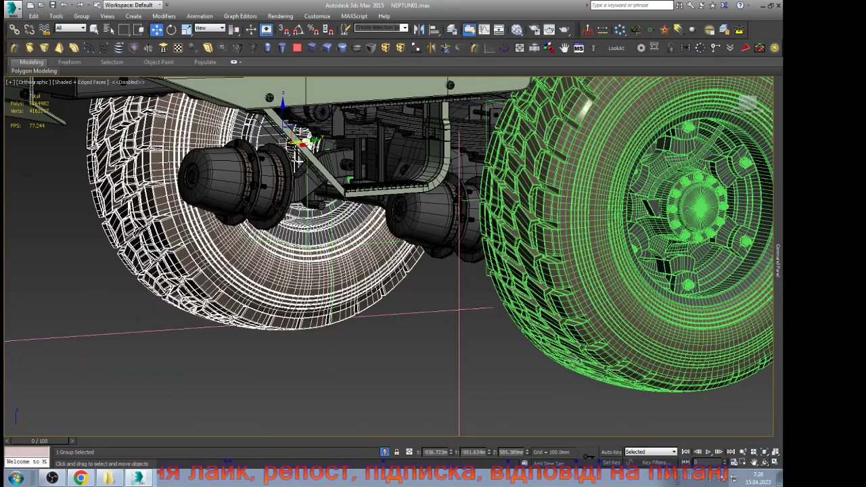
alt+middle_drag(297, 157, 282, 142)
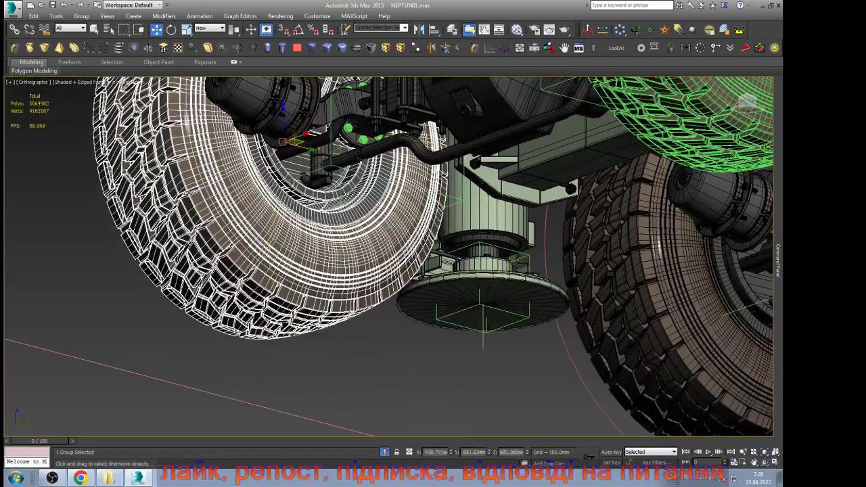
Step: Mirror a clone of the reworked tyre across the X axis onto the opposite bare rim, at X position 1021.154 mm
click(603, 284)
scroll(460, 265, down, 5)
scroll(585, 321, up, 6)
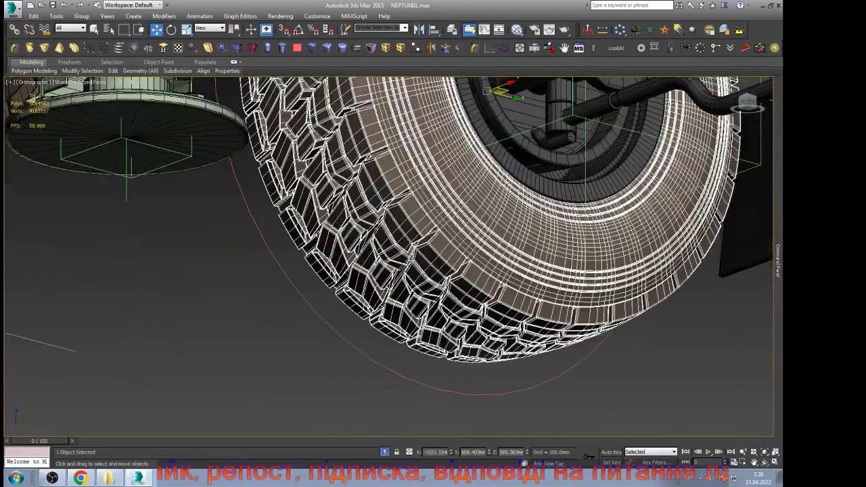
scroll(568, 271, up, 5)
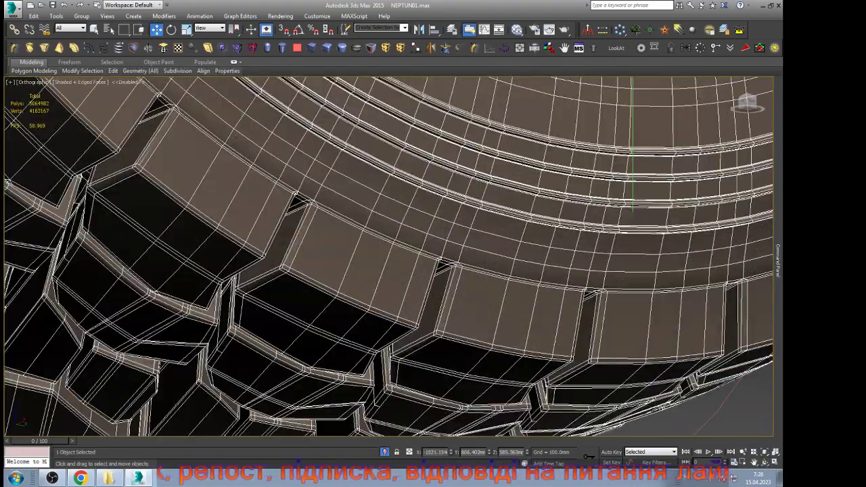
scroll(528, 298, down, 8)
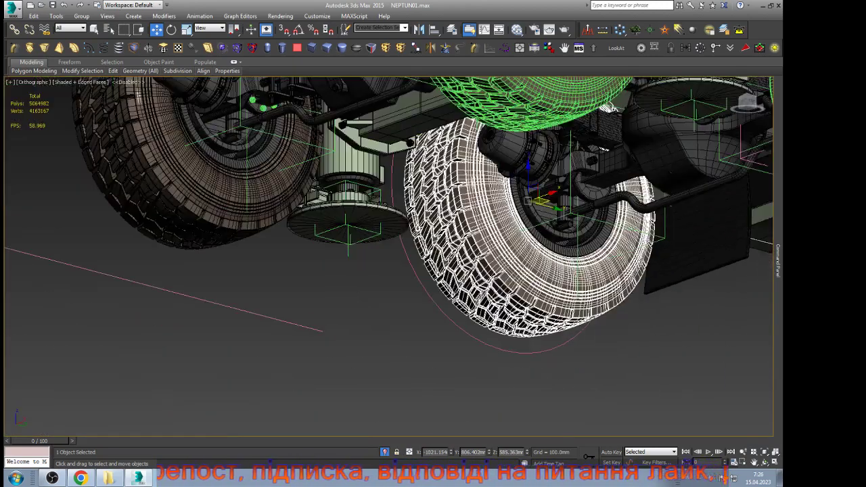
scroll(473, 305, down, 3)
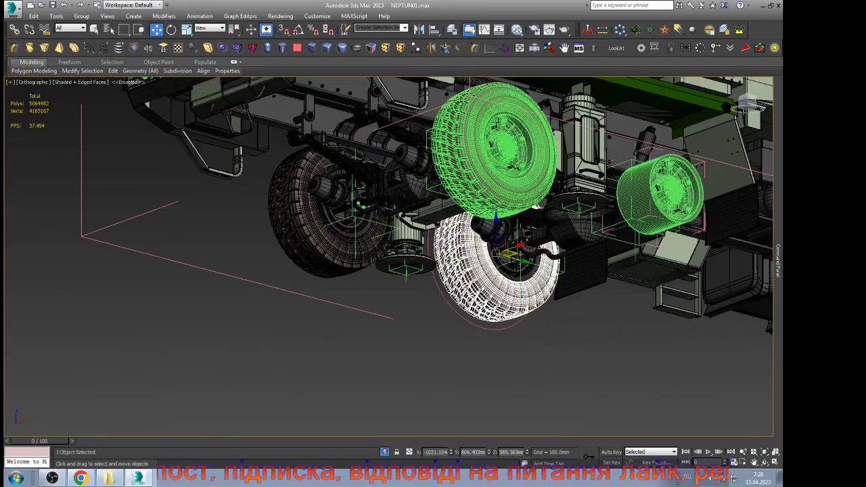
scroll(771, 250, up, 2)
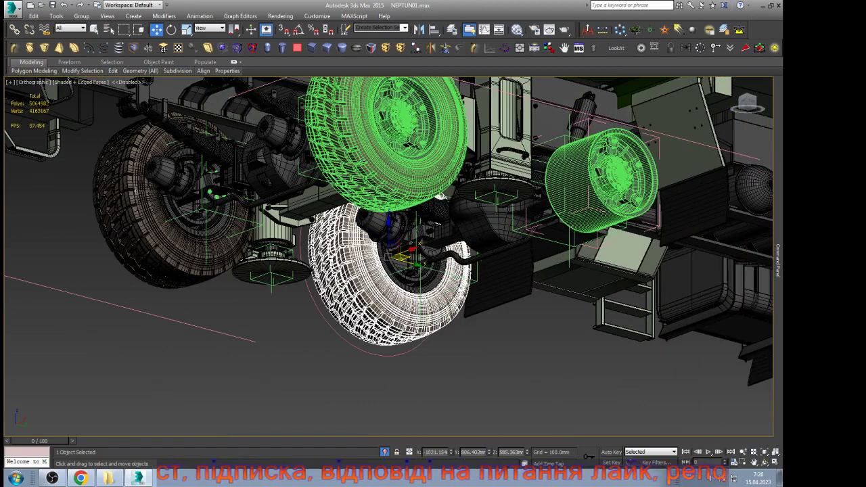
click(420, 30)
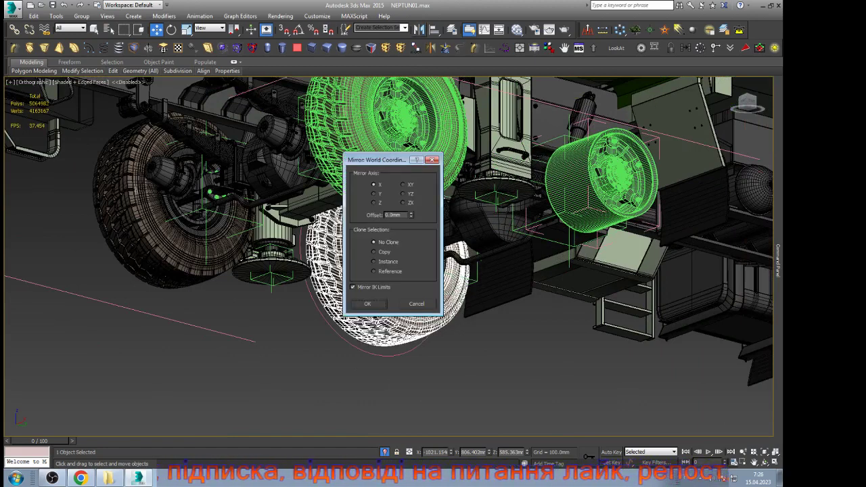
click(367, 303)
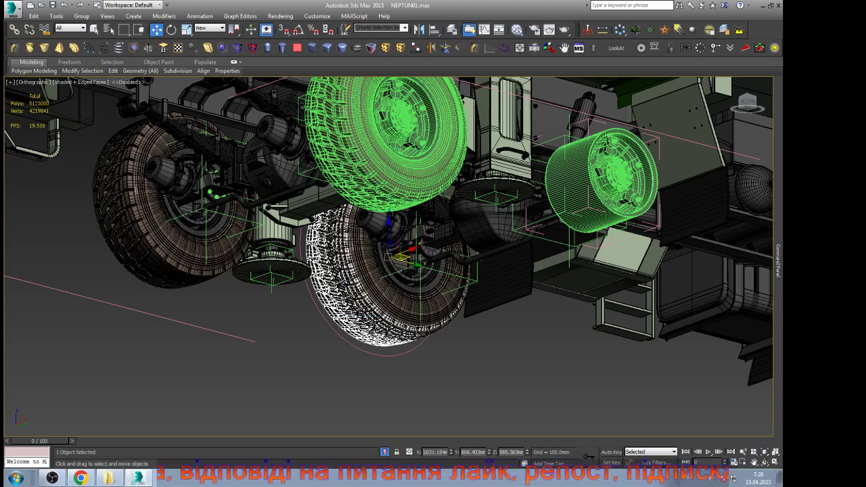
key(Return)
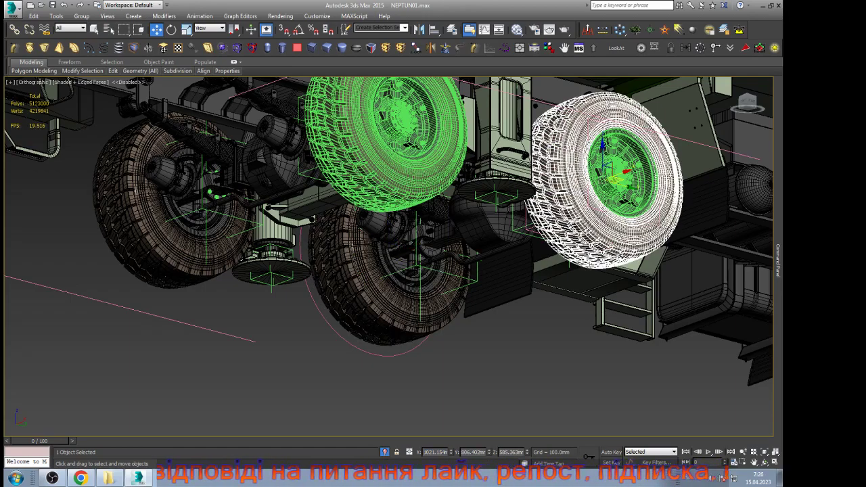
Step: Open the neighbouring axle's wheel group on the mirrored tyre's side and delete the old tyre inside it
alt+middle_drag(677, 232, 460, 272)
scroll(460, 273, up, 5)
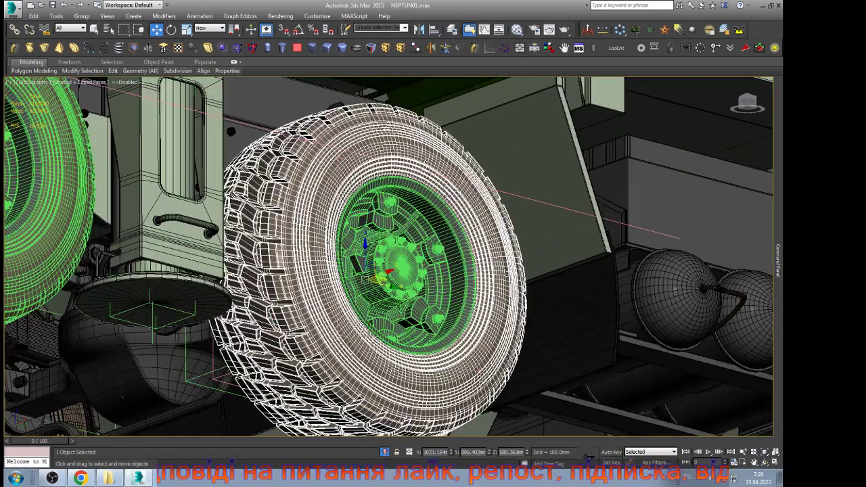
scroll(567, 247, down, 6)
scroll(346, 251, up, 6)
click(346, 251)
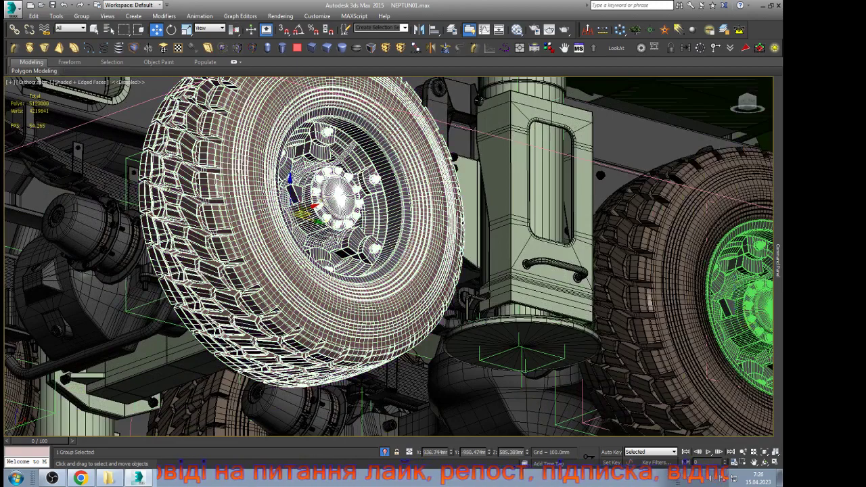
click(81, 16)
click(95, 52)
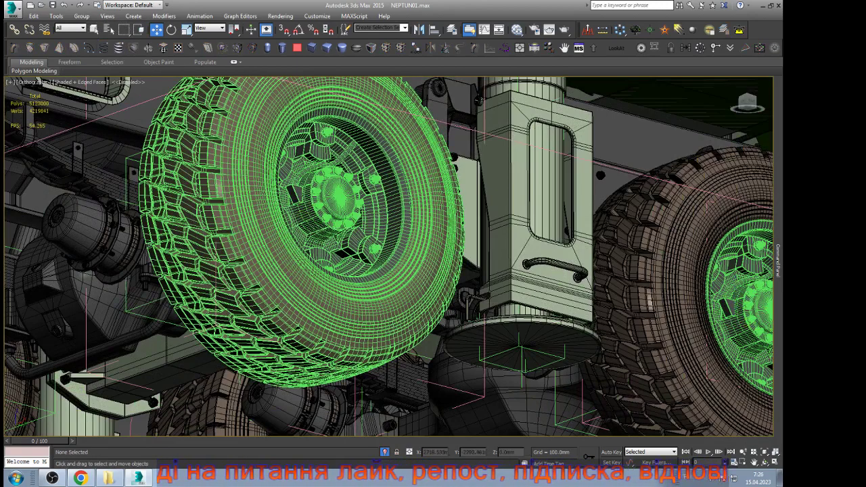
click(233, 196)
key(Delete)
Step: Open the neighbouring axle's other wheel group, on the reworked tyre's side, and delete its old tyre
scroll(460, 187, down, 7)
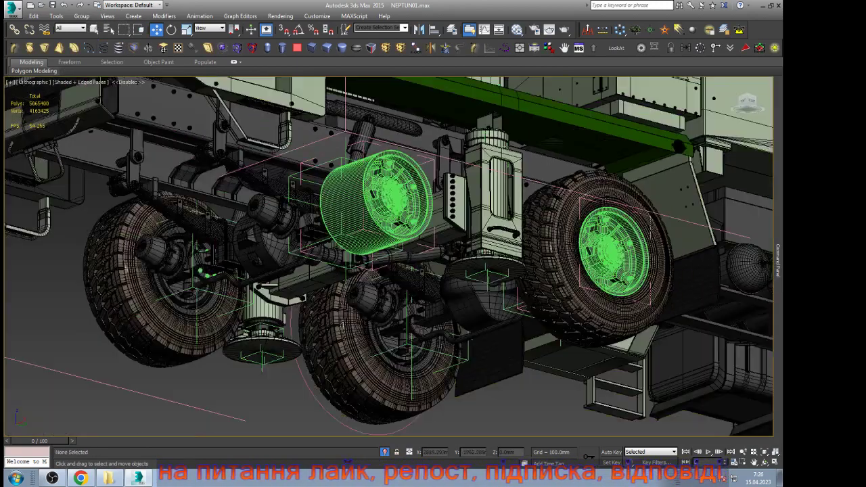
scroll(323, 275, up, 5)
click(323, 272)
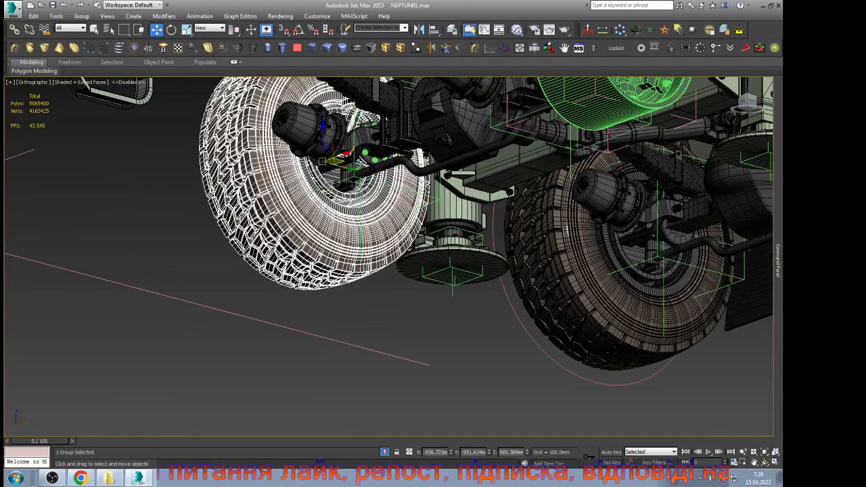
scroll(567, 229, down, 1)
middle_drag(567, 229, 614, 321)
click(81, 15)
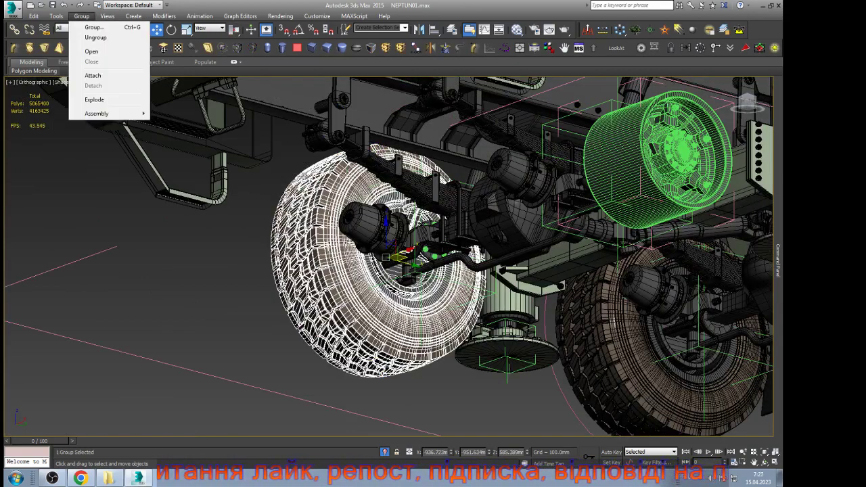
click(95, 54)
click(330, 281)
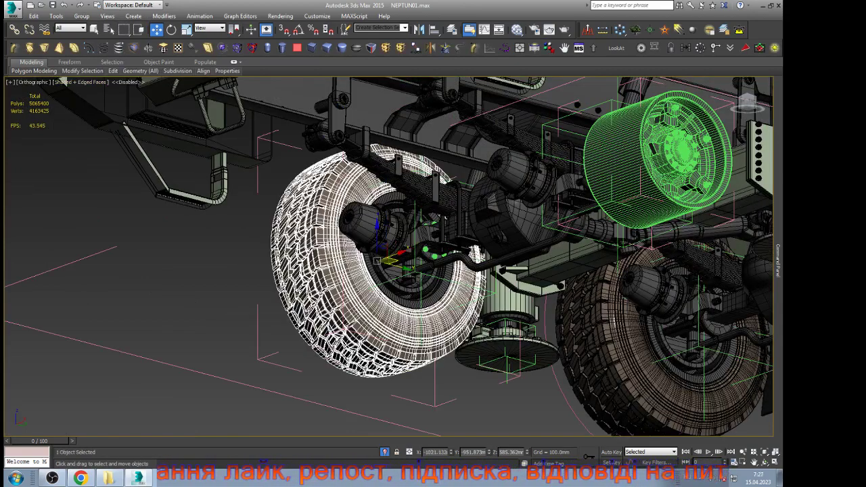
key(Delete)
Step: Select the reworked tyre and clone it in place as an instance
key(ctrl+z)
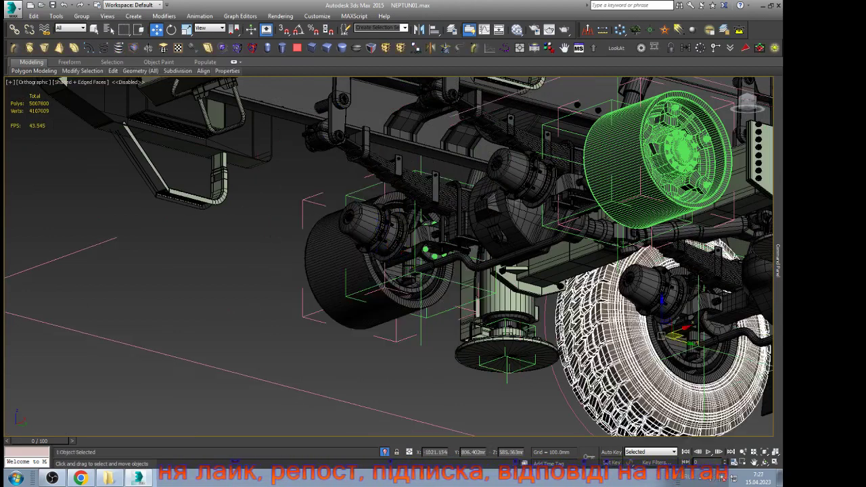
key(ctrl+v)
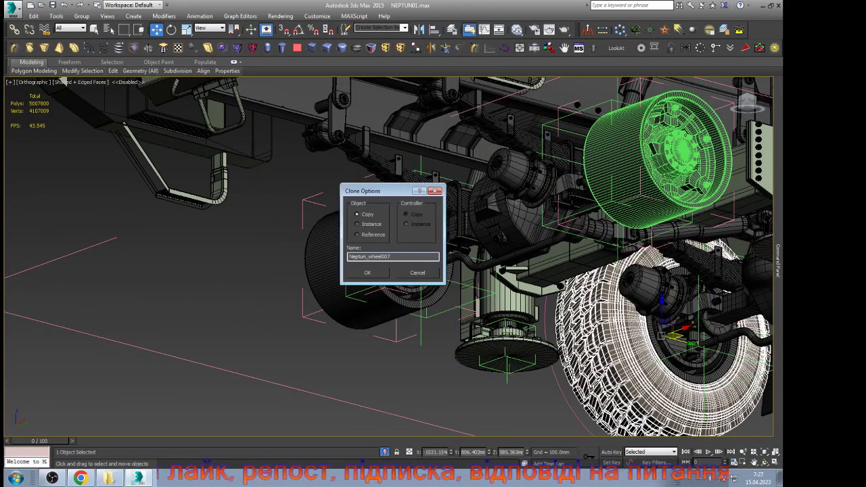
click(358, 224)
click(367, 272)
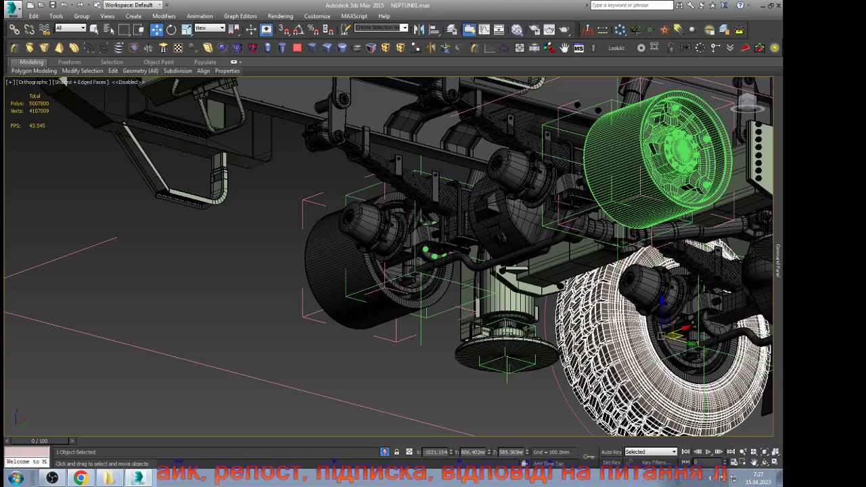
Step: Align the cloned tyre pivot to pivot with the bare rim of the neighbouring axle on the same side
key(alt+a)
click(460, 178)
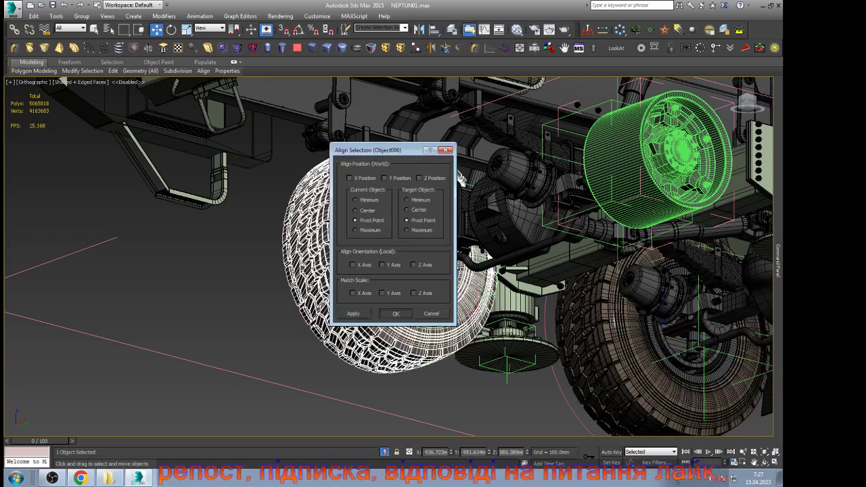
click(395, 314)
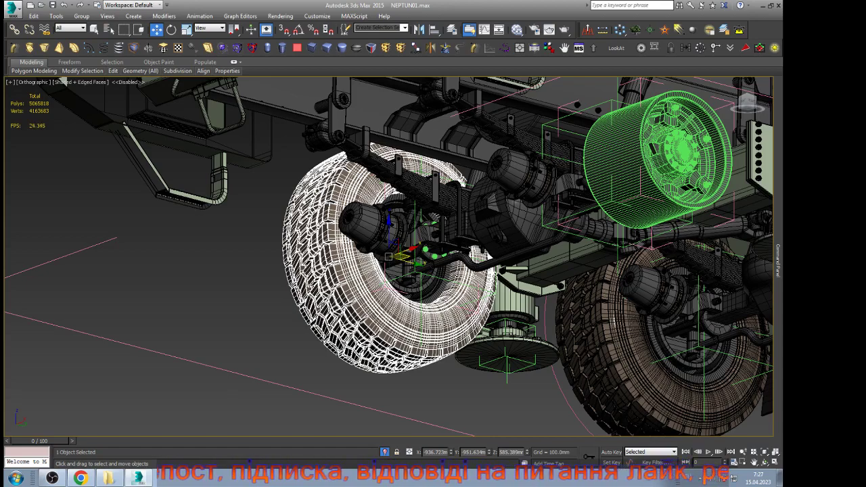
Step: Try to shift the aligned tyre sideways along X in the Front view, and undo both the move and the alignment
key(f)
scroll(413, 247, up, 4)
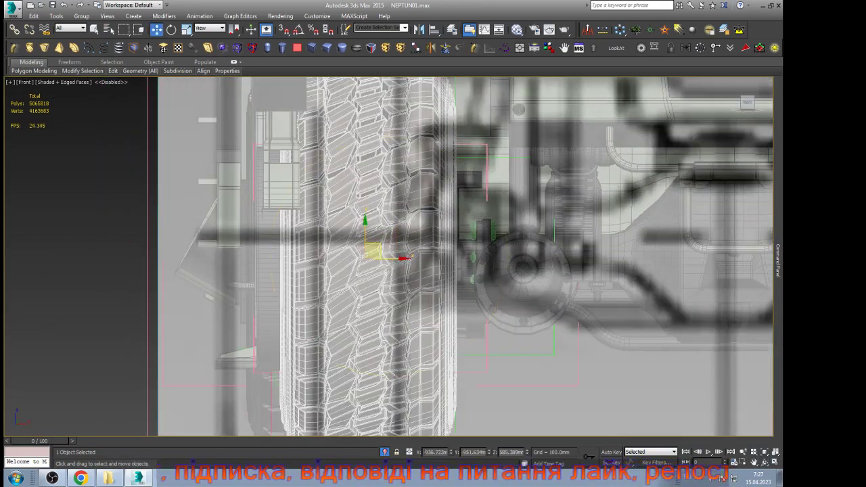
key(alt+w)
scroll(364, 252, up, 4)
drag(345, 216, 278, 218)
key(ctrl+z)
key(ctrl+z)
scroll(365, 258, down, 5)
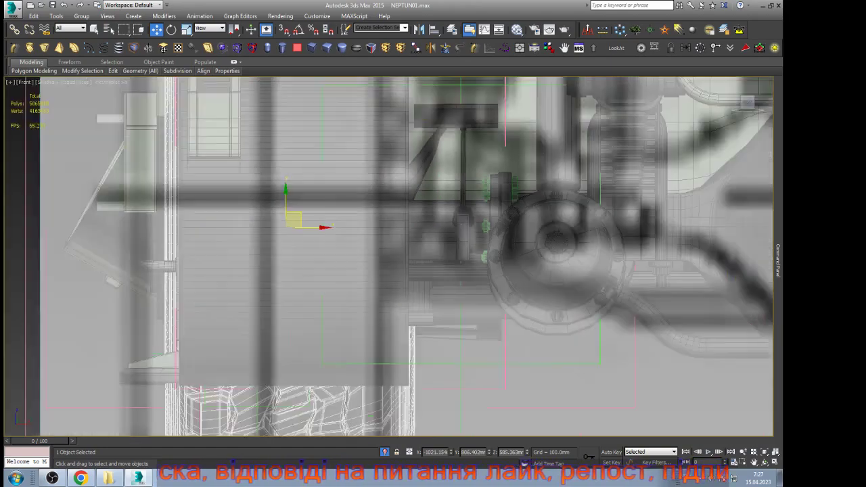
Step: Clone the reworked tyre once more as an instance from an orbited view showing the bare rim
mouse_move(365, 257)
alt+middle_down()
mouse_move(500, 264)
mouse_move(528, 297)
mouse_move(467, 312)
mouse_move(373, 270)
alt+middle_up()
scroll(528, 298, down, 2)
key(ctrl+v)
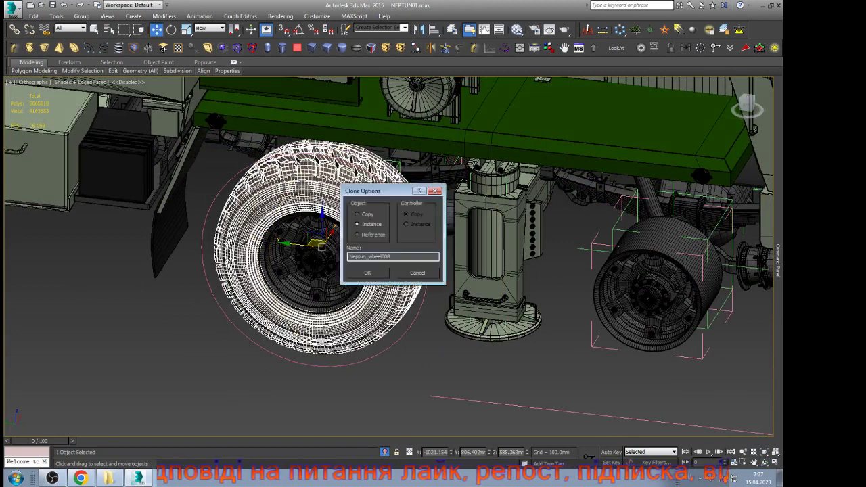
click(367, 272)
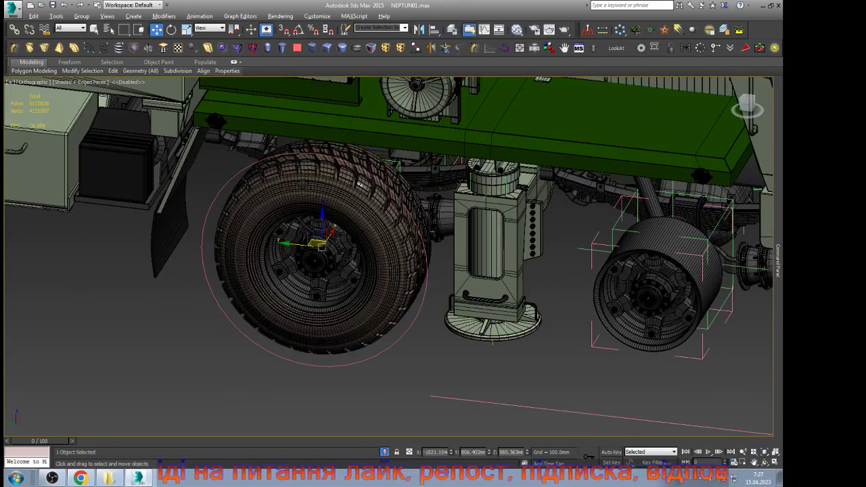
Step: Align the new tyre instance pivot to pivot with the neighbouring axle's bare rim and check it in the Front view
key(alt+a)
click(316, 159)
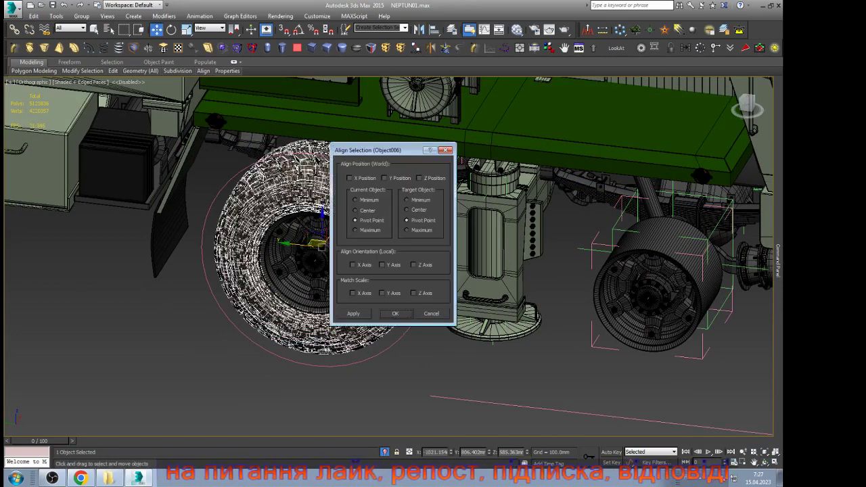
click(349, 178)
click(384, 178)
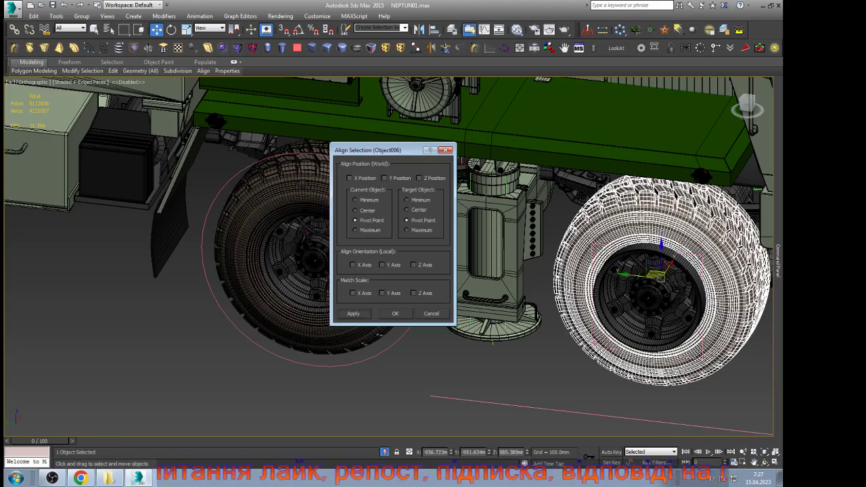
click(395, 314)
key(f)
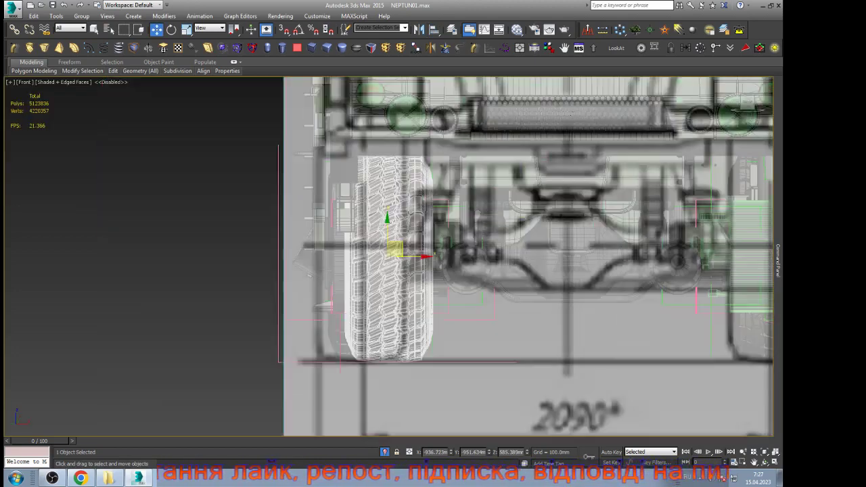
Step: Shift the aligned tyre outward along X to about -1012 mm, checking its fit around the rim in an orbited view
scroll(394, 261, up, 3)
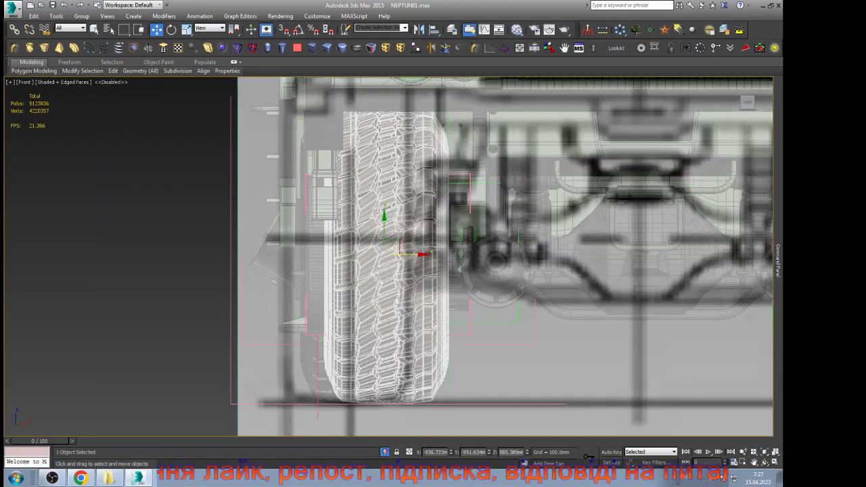
drag(408, 255, 375, 255)
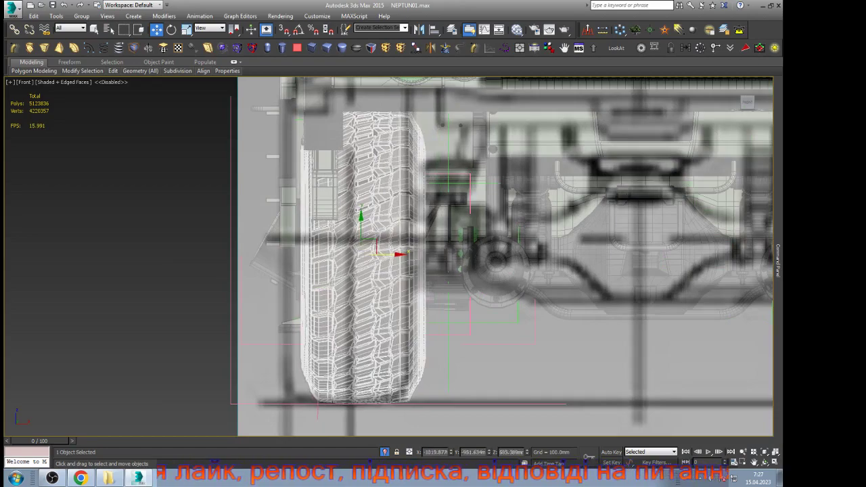
alt+middle_drag(408, 255, 507, 288)
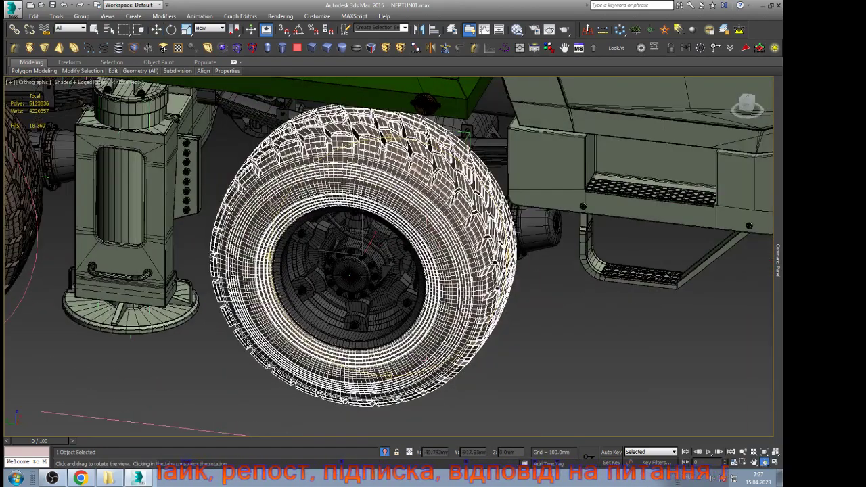
click(541, 307)
scroll(387, 293, up, 4)
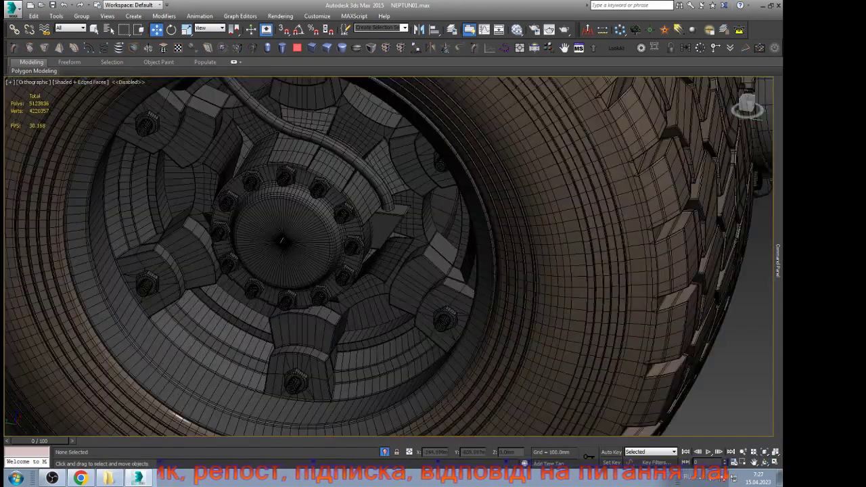
scroll(298, 220, down, 5)
click(385, 268)
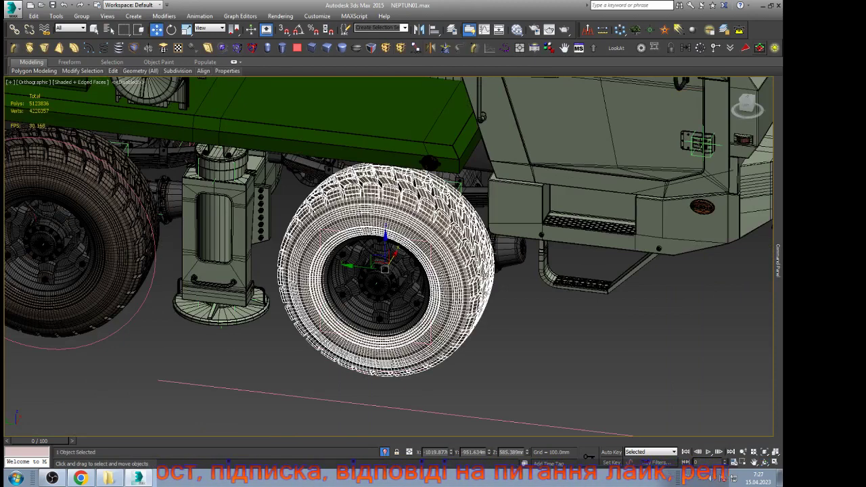
click(775, 48)
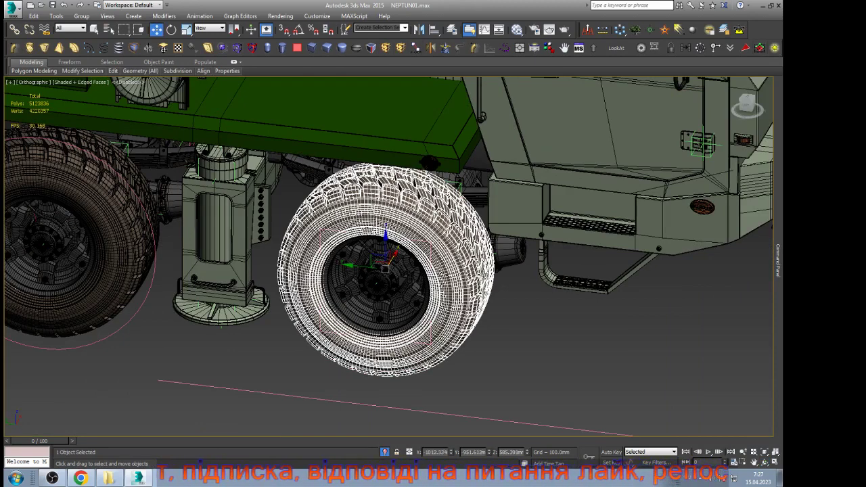
Step: Mirror the tyre about the X axis as an instance and place it on the truck's opposite side at X 1012.334 mm
click(420, 29)
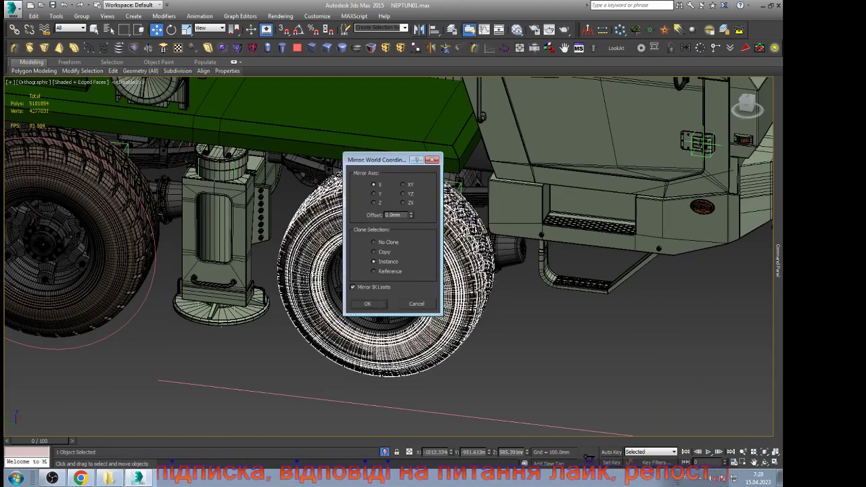
click(367, 304)
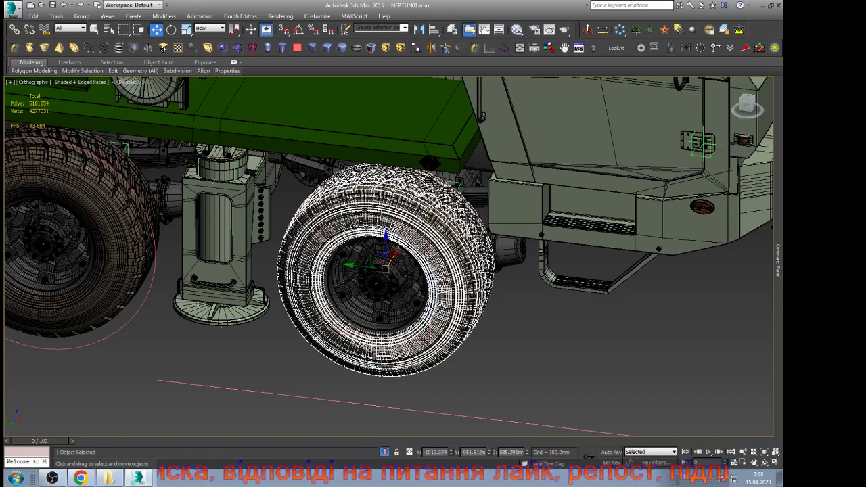
key(BackSpace)
key(Return)
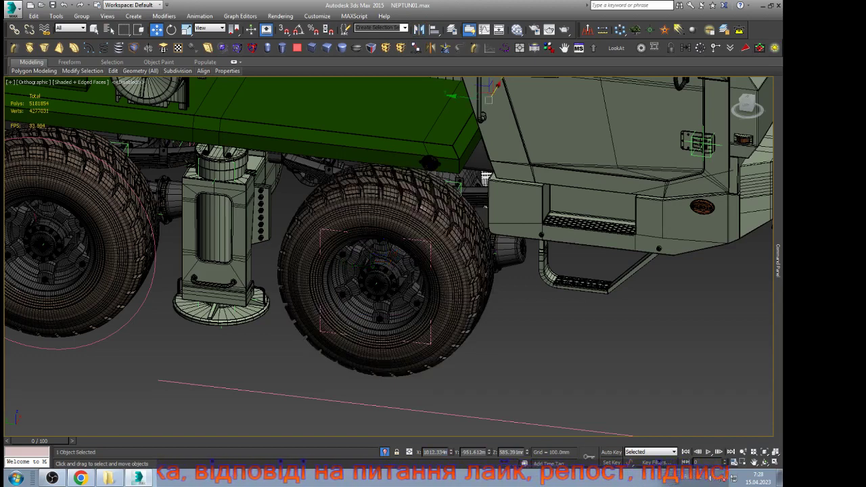
Step: Change the object colour of the rim inside the mirrored tyre to black
key(ctrl+r)
scroll(388, 256, down, 4)
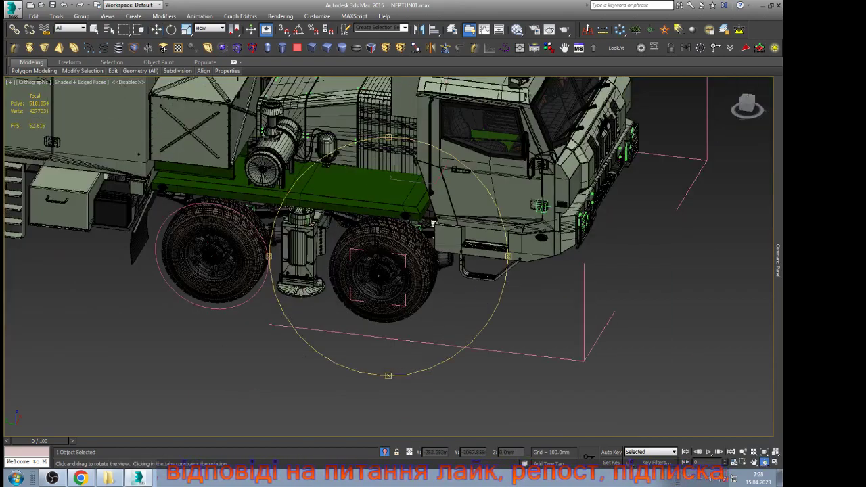
drag(446, 264, 210, 230)
key(w)
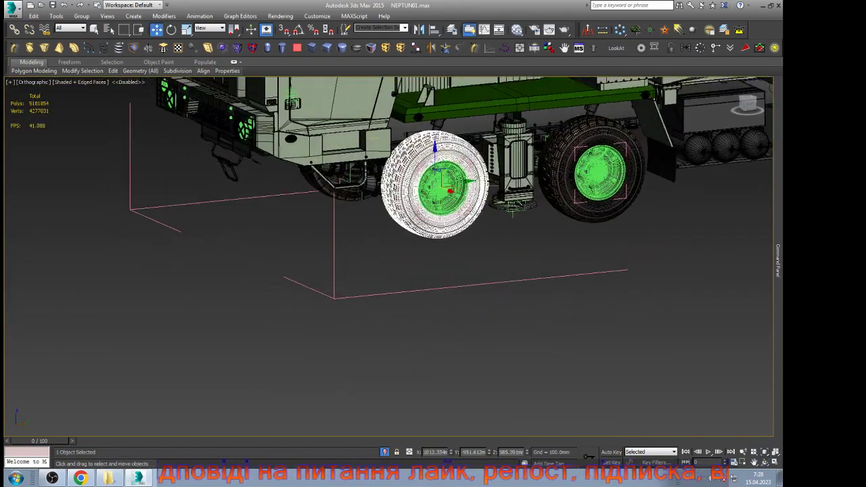
click(443, 190)
key(z)
scroll(459, 248, up, 4)
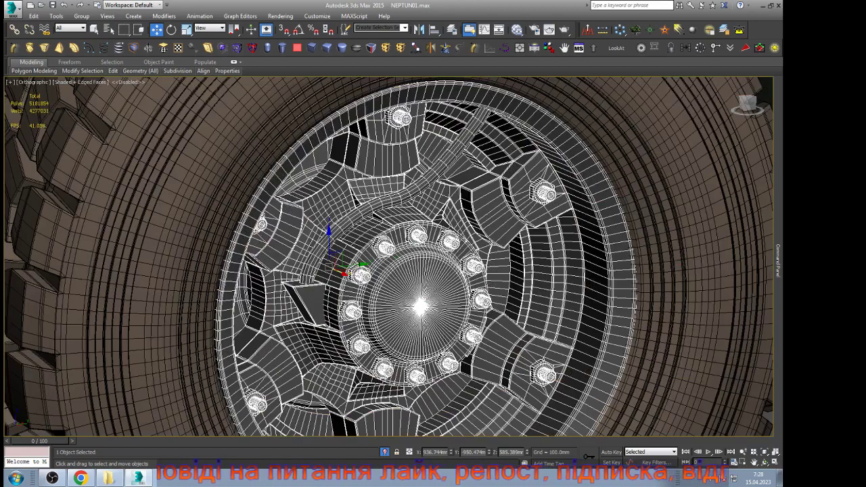
mouse_move(778, 261)
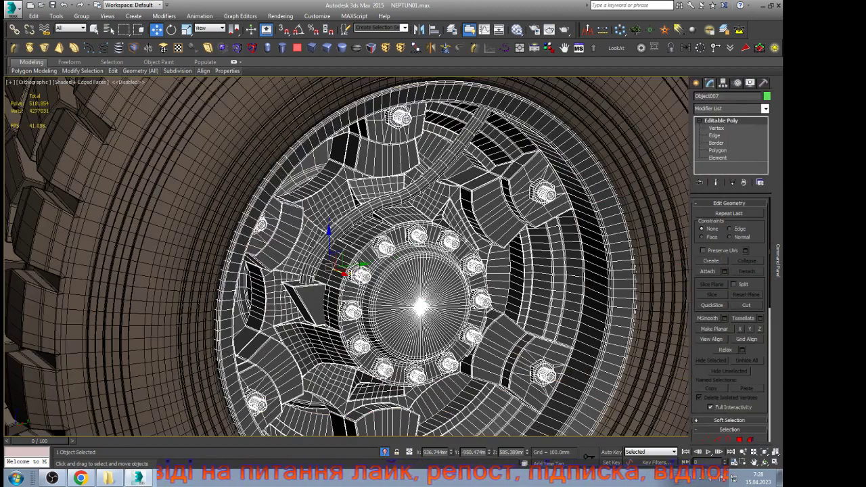
click(766, 96)
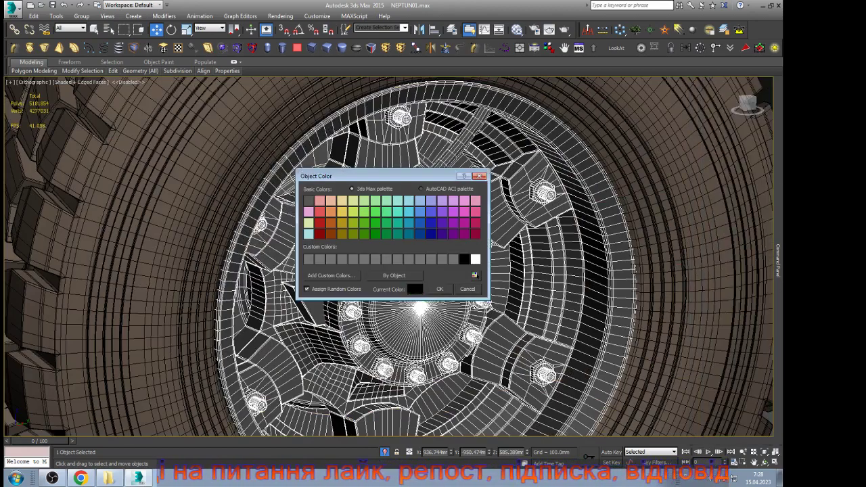
click(476, 275)
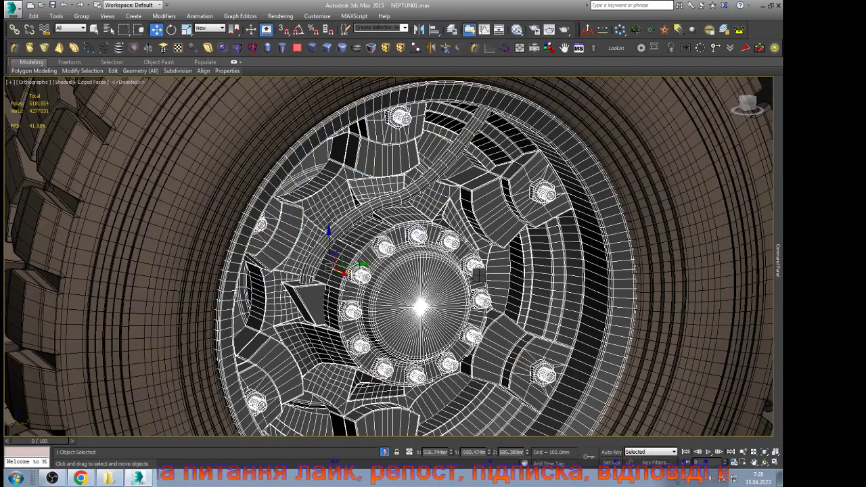
scroll(301, 273, down, 8)
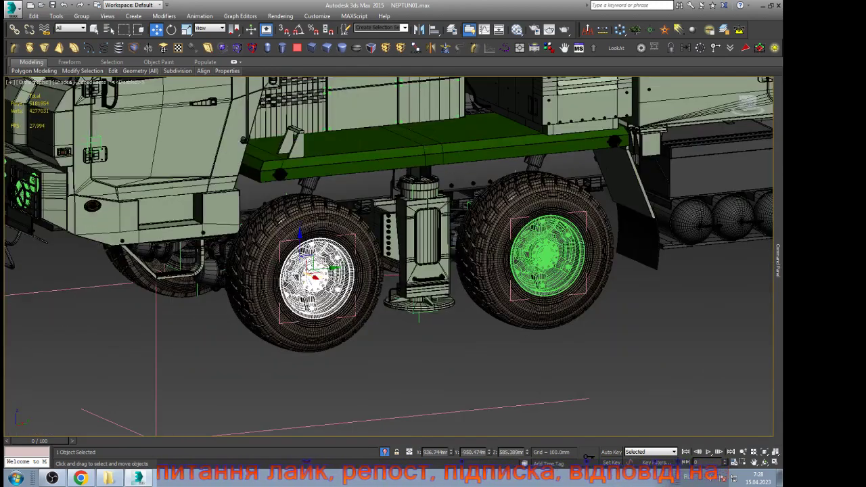
click(419, 321)
Step: Open the wheel group on the nearer rear axle and delete its old tyre, keeping the rim
scroll(420, 303, down, 4)
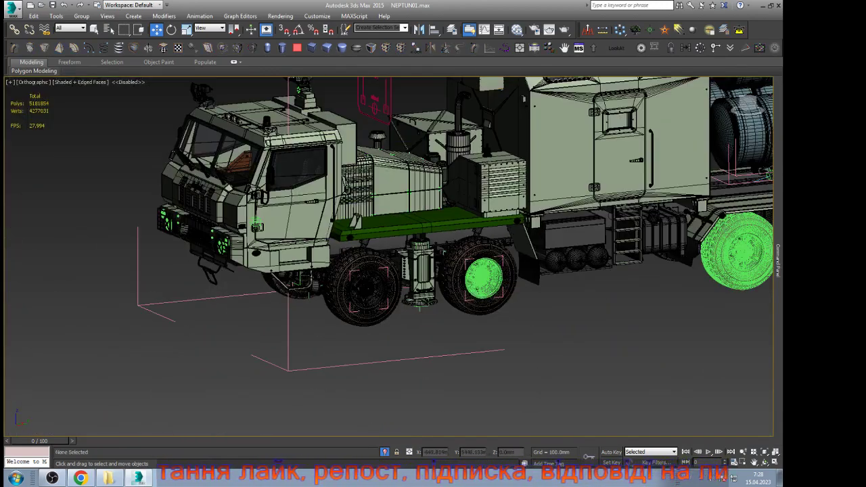
click(738, 251)
key(z)
scroll(498, 271, up, 4)
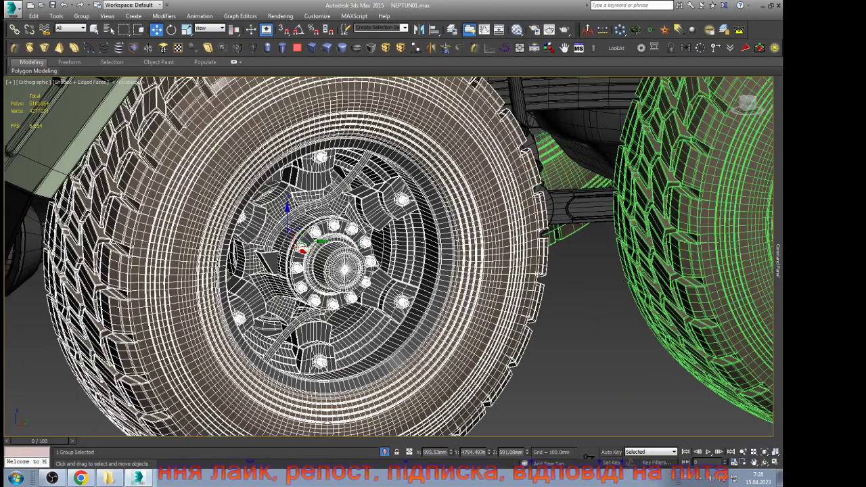
click(82, 16)
click(95, 52)
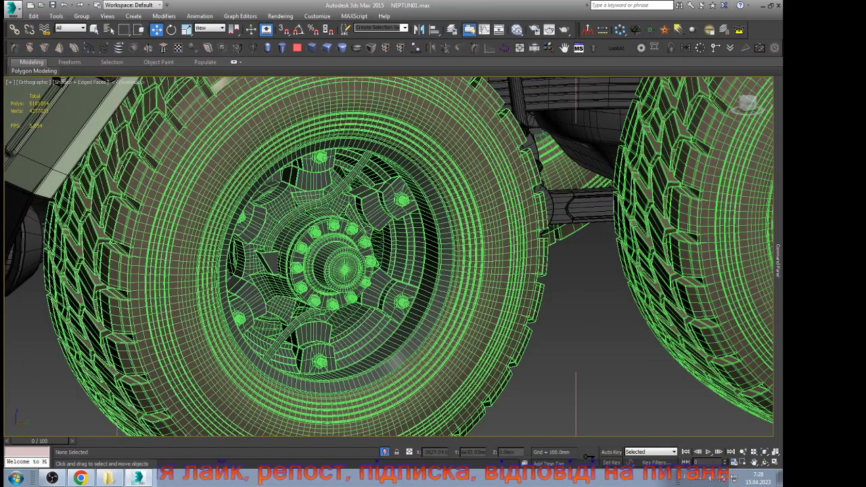
click(196, 159)
scroll(394, 226, down, 2)
key(Delete)
scroll(389, 257, down, 3)
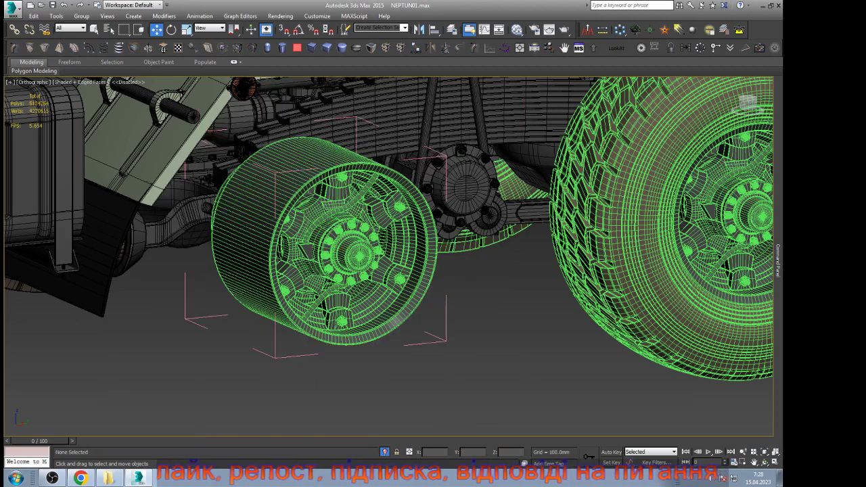
Step: Ungroup the rearmost wheel on the same side and delete its old tyre
click(563, 215)
key(z)
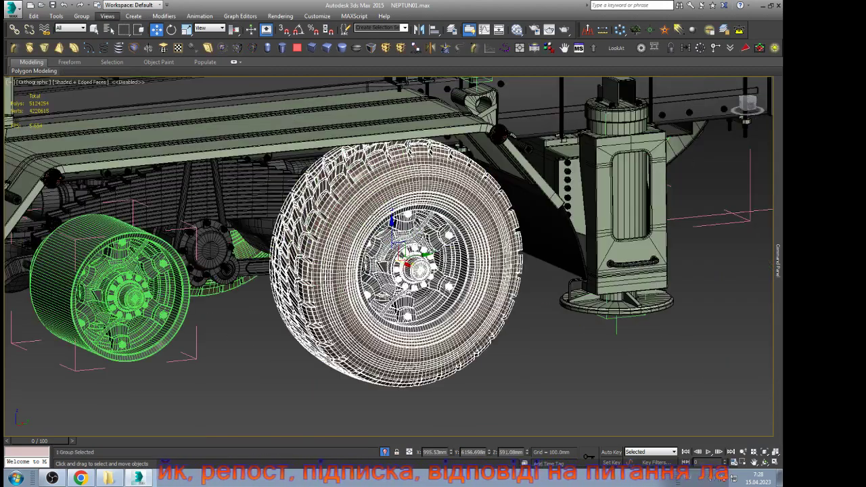
click(82, 16)
click(95, 38)
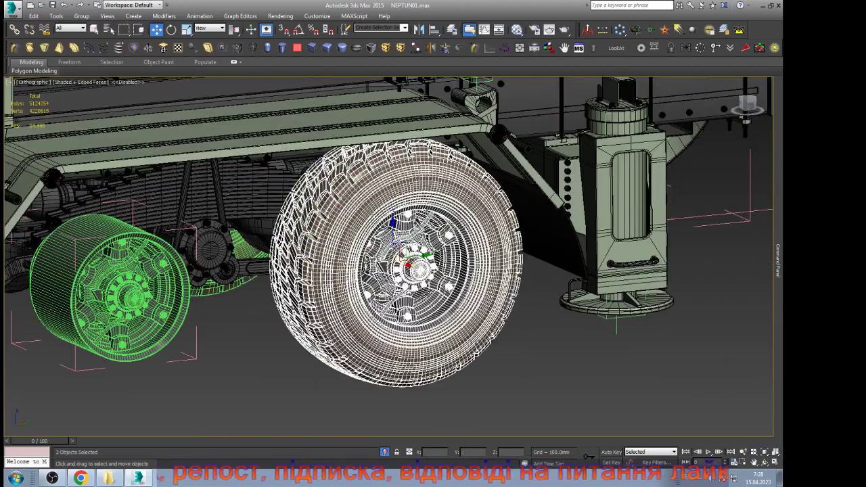
click(359, 178)
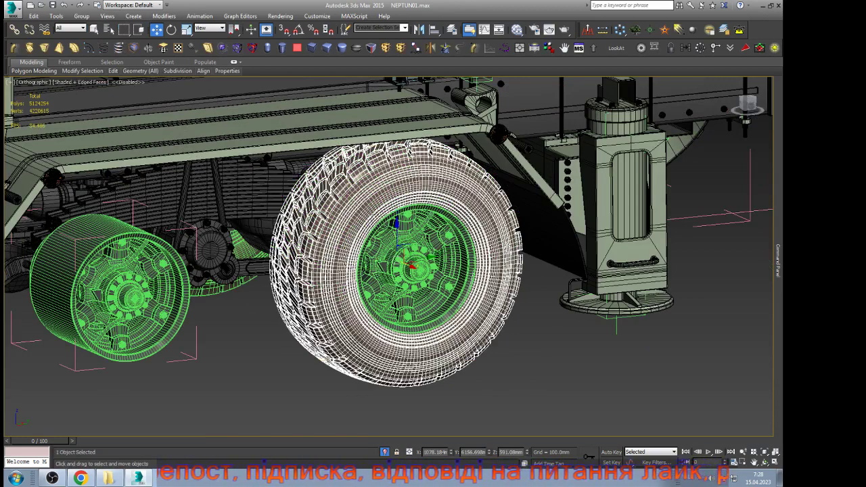
key(Delete)
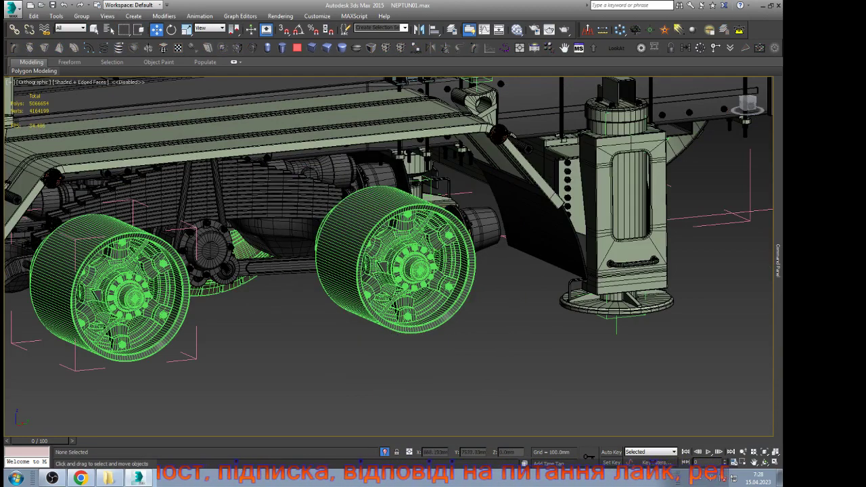
Step: Open the rearmost wheel group on the truck's other side and delete its old tyre
click(764, 463)
scroll(436, 281, down, 5)
drag(423, 297, 579, 270)
key(w)
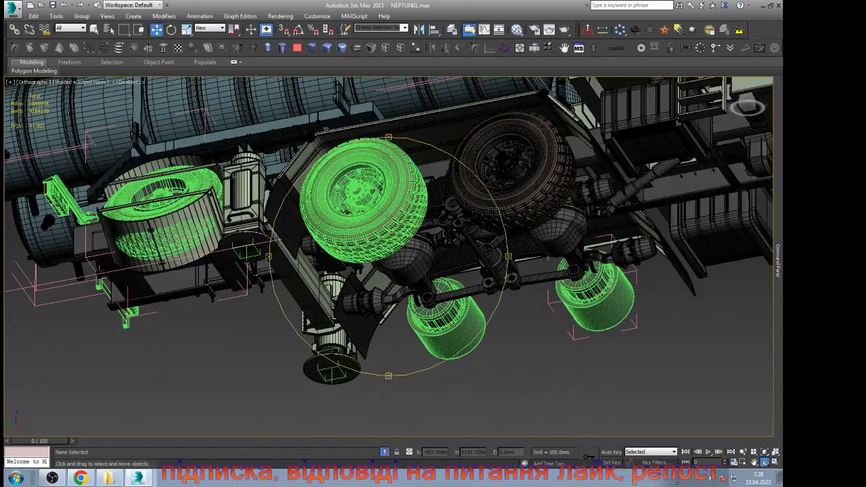
click(363, 199)
key(z)
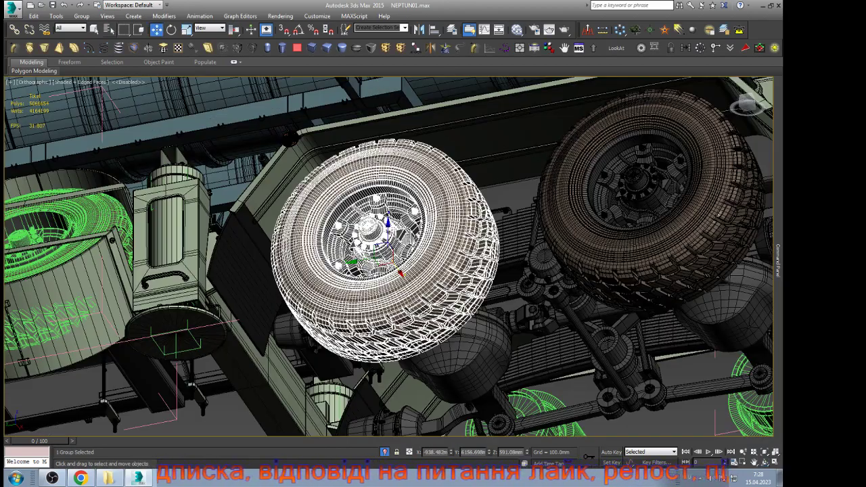
click(81, 16)
click(91, 52)
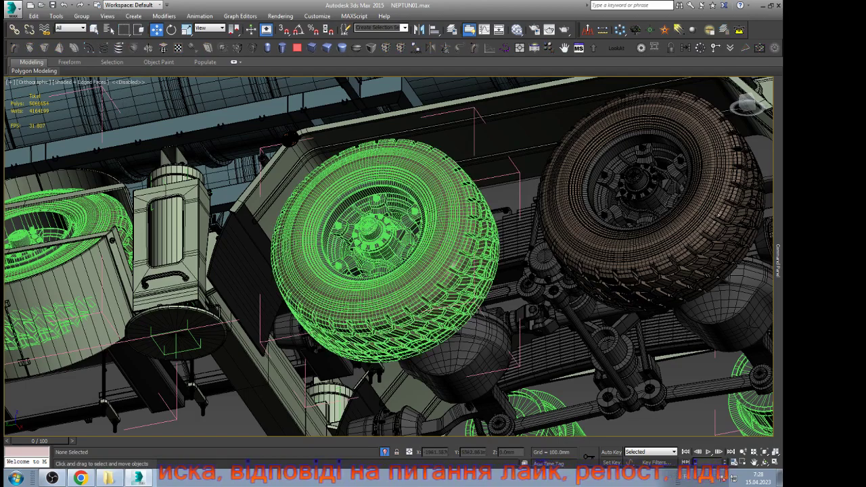
click(331, 181)
key(Delete)
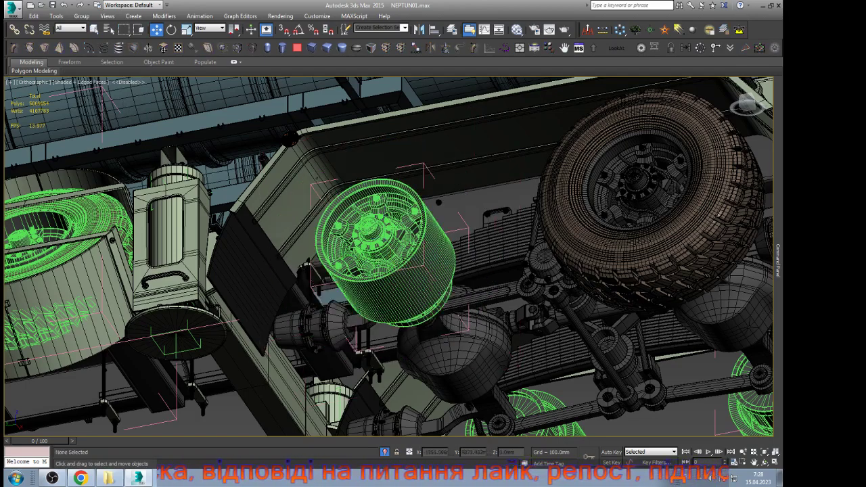
Step: Ungroup the remaining rear wheel beside the bare rim and delete its old tyre
click(720, 213)
middle_drag(613, 206, 345, 248)
scroll(345, 248, down, 4)
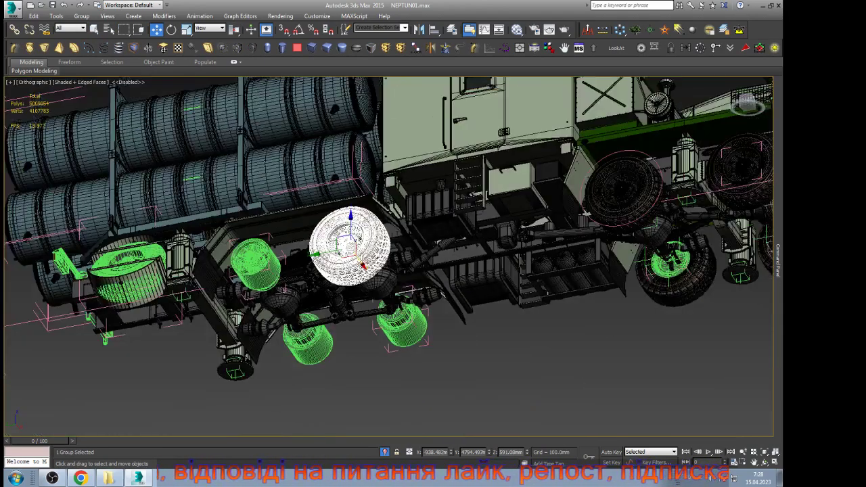
scroll(345, 248, up, 1)
click(81, 15)
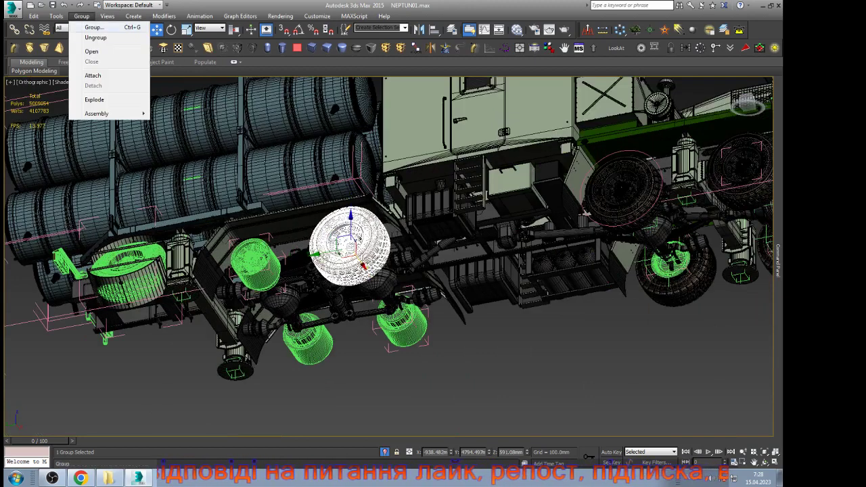
click(95, 37)
click(433, 372)
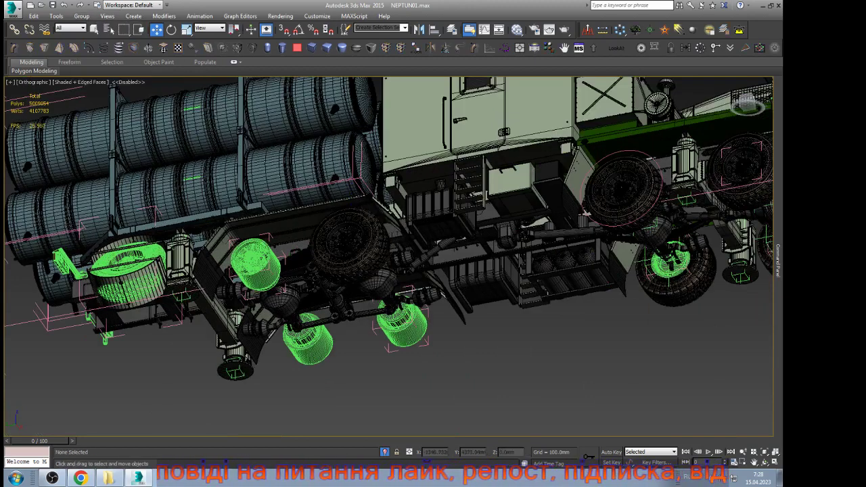
click(373, 268)
key(Delete)
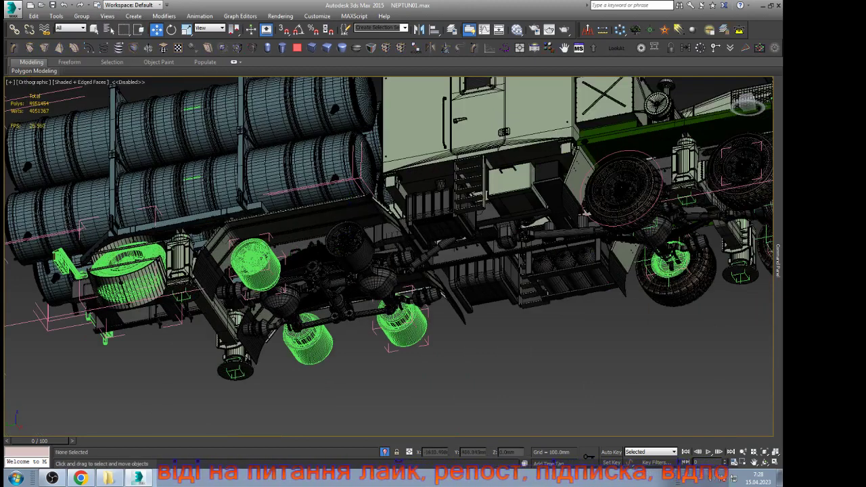
Step: Pull the duplicate tyre off the front-section wheel nearest the cab steps, about 1162 mm along Y towards the rear axles
click(621, 200)
key(z)
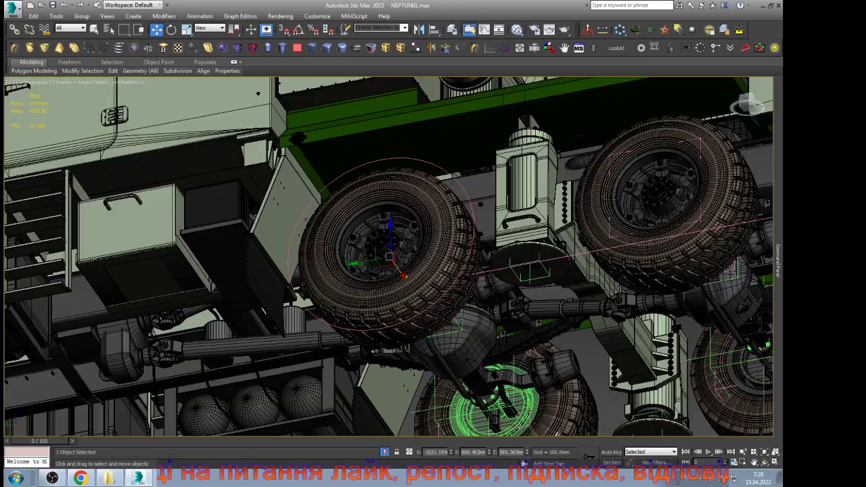
click(447, 236)
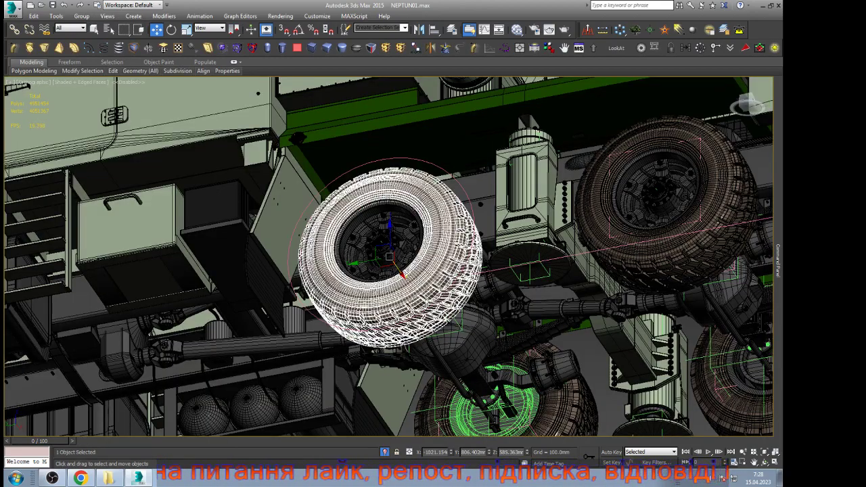
drag(379, 261, 196, 301)
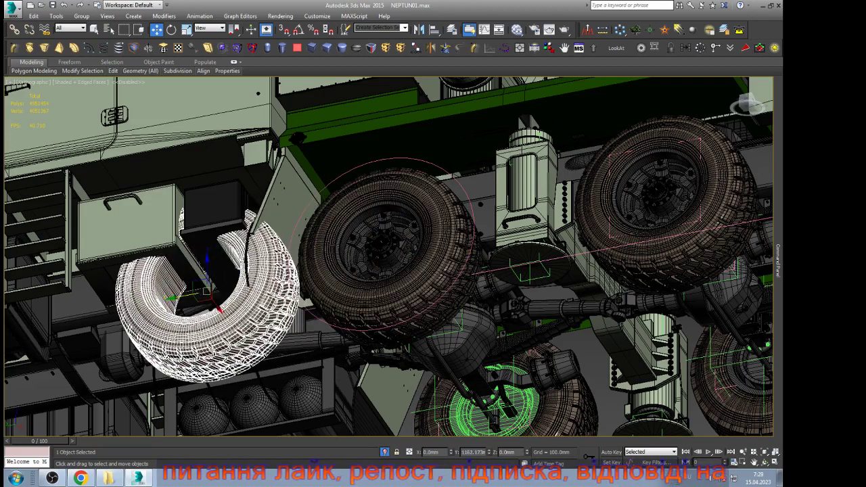
key(ctrl+z)
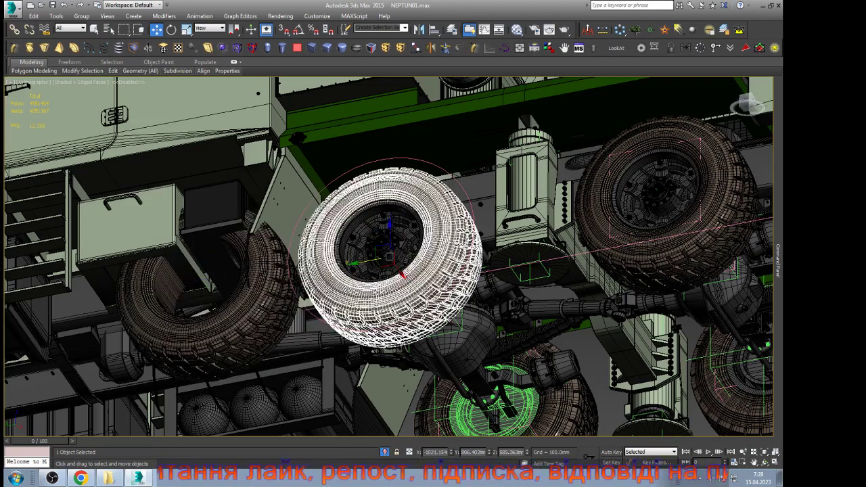
drag(369, 260, 465, 246)
key(ctrl+z)
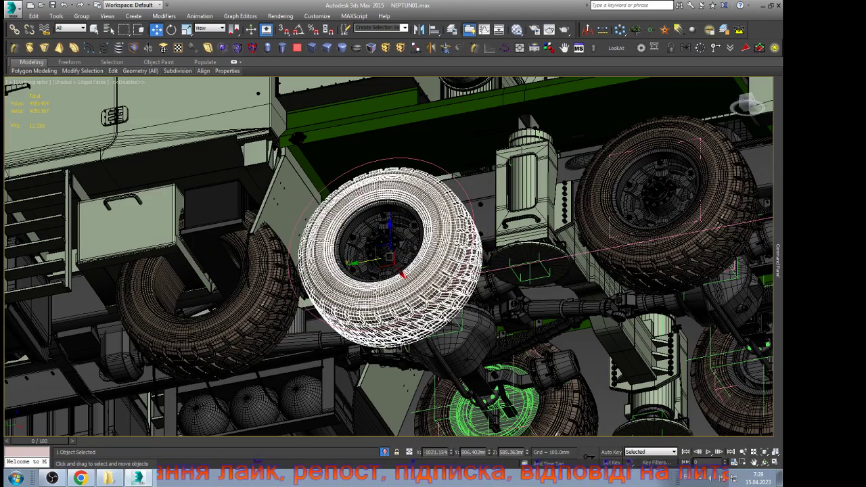
key(ctrl+z)
Step: Align the duplicate tyre to the bare rim on the nearer rear axle in X, Y and Z, pivot point to pivot point
scroll(657, 230, down, 4)
scroll(360, 304, up, 5)
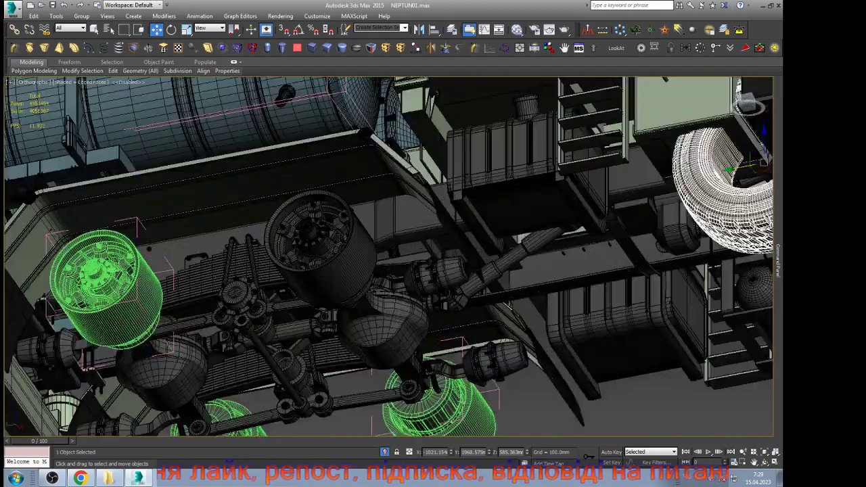
key(alt+a)
click(333, 271)
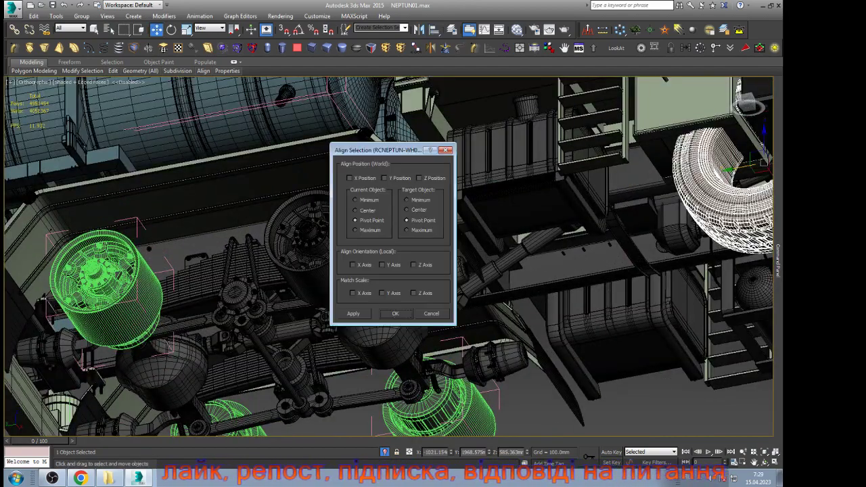
click(350, 178)
click(385, 178)
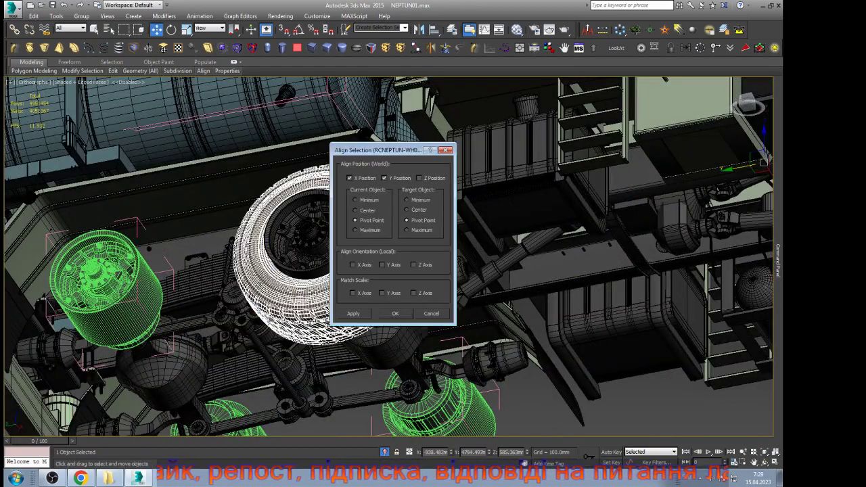
click(419, 178)
click(396, 314)
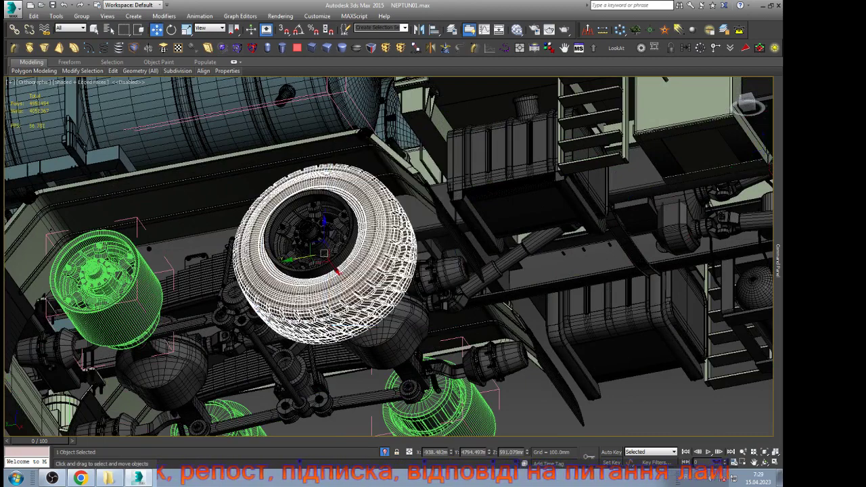
Step: Match the aligned tyre's X position to the front tyre's by copying its value, -1021.154 mm
scroll(342, 223, down, 3)
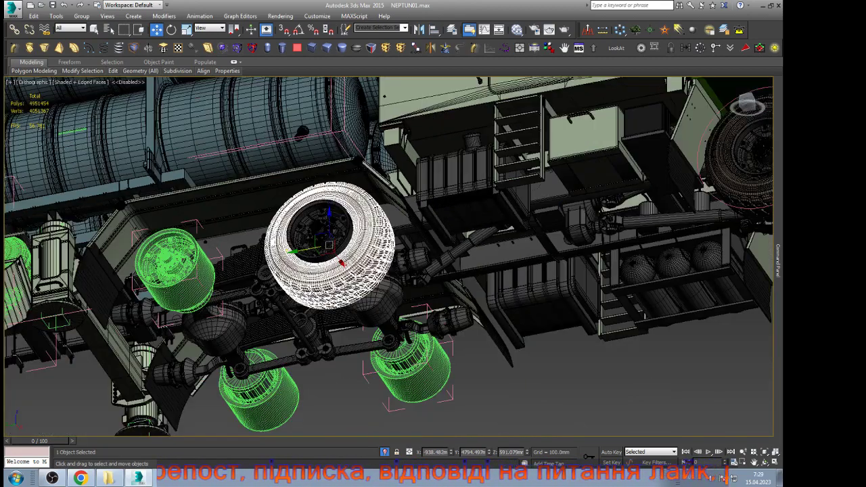
key(ctrl+z)
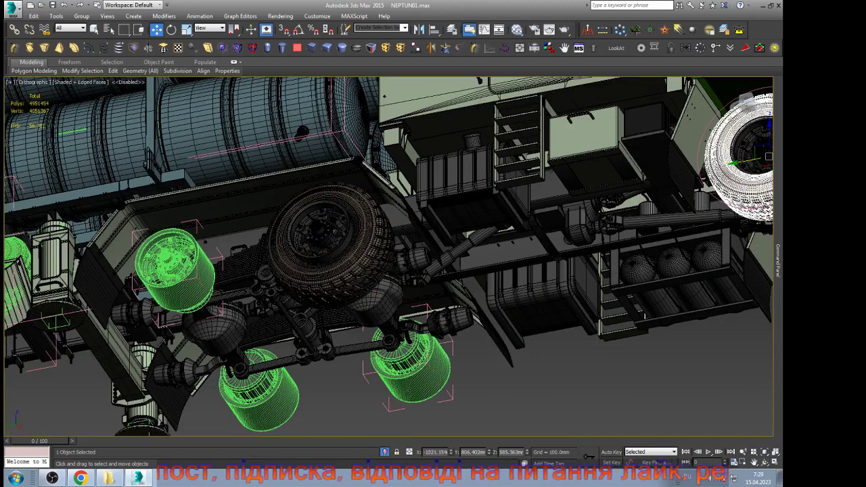
right_click(444, 452)
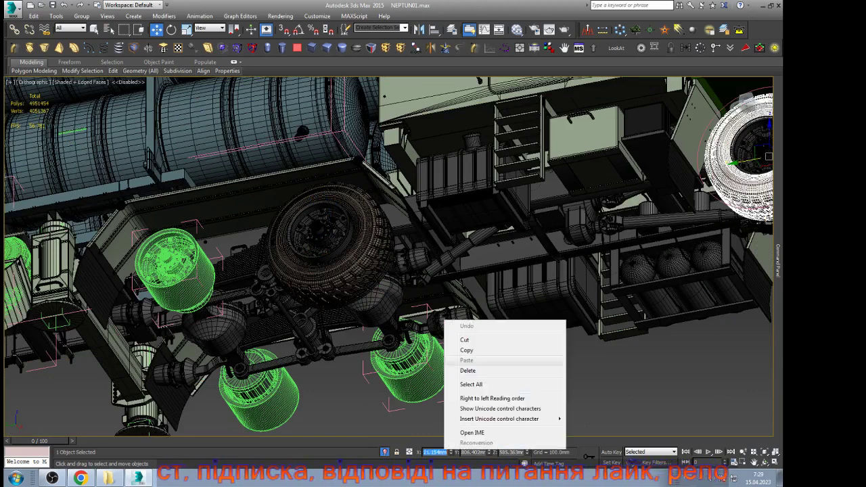
click(468, 350)
key(ctrl+y)
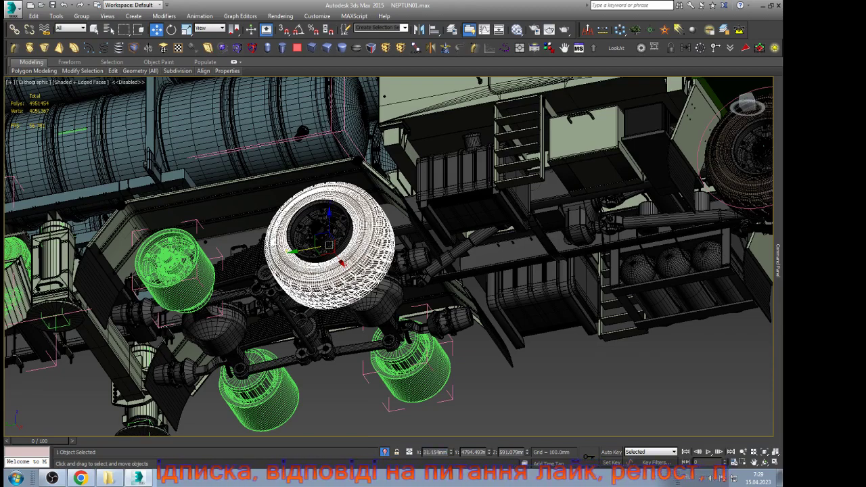
text(1021.154)
key(Return)
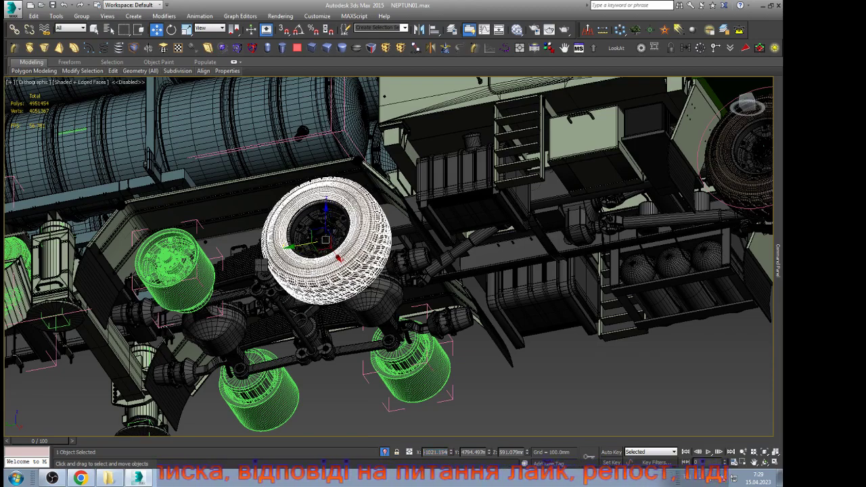
click(263, 265)
Step: Clone the tyre as an instance and align it to the rearmost rim on the same side in X, Y and Z
key(ctrl+v)
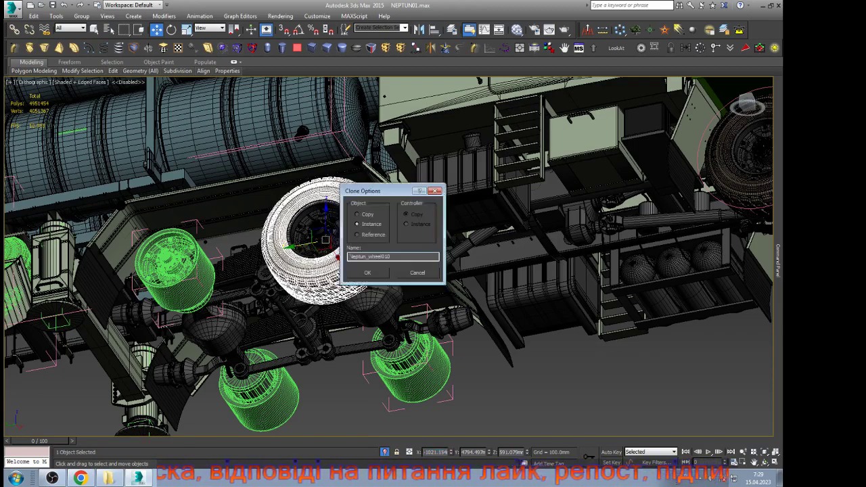
key(Return)
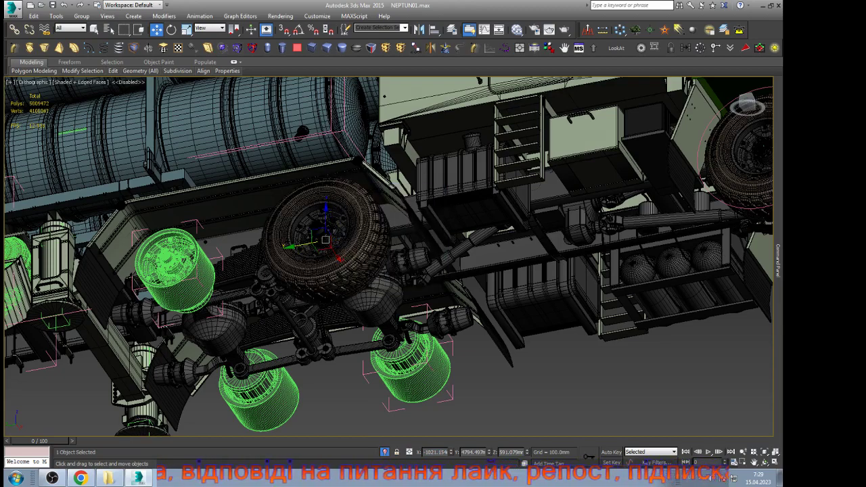
key(alt+a)
click(175, 272)
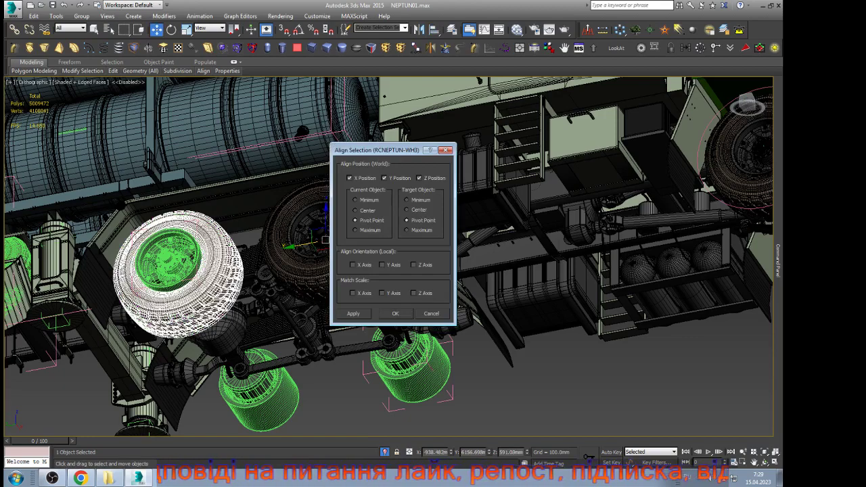
key(Return)
Step: Set the rearmost tyre's X position to -1021.154 mm
key(z)
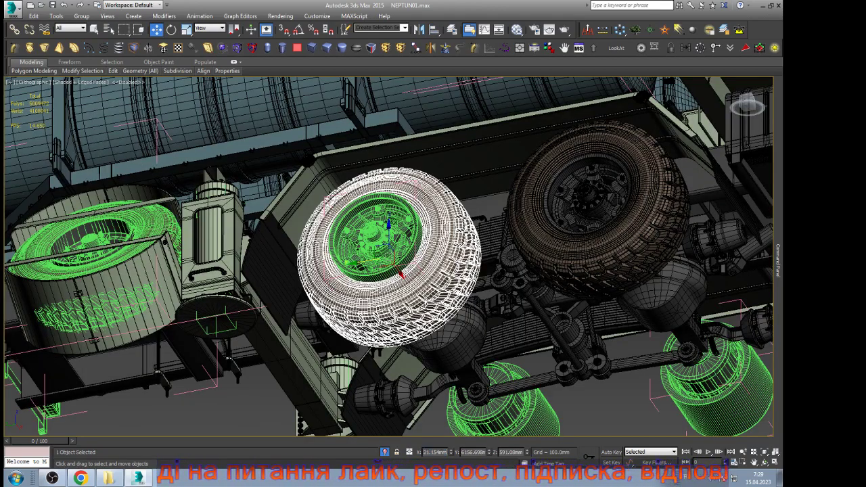
text(1021.154)
key(Return)
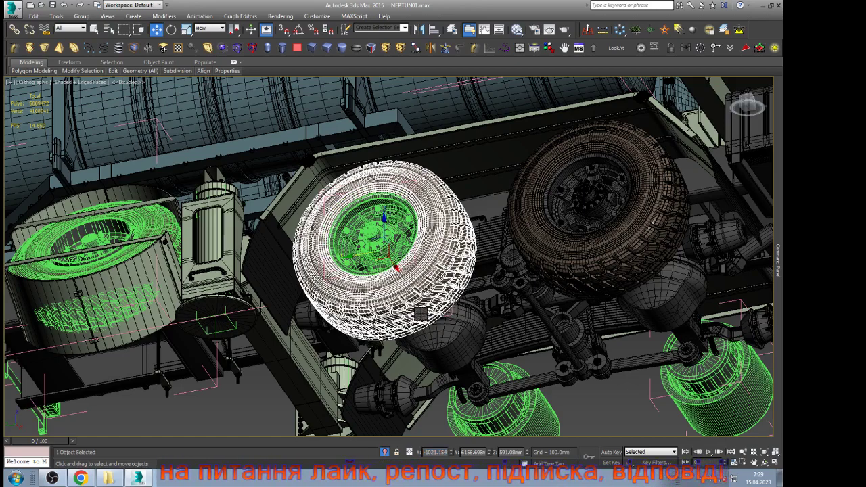
Step: Mirror the rearmost tyre across X as an instance and place it on the opposite rim at X 1021.154 mm
scroll(291, 301, down, 4)
scroll(379, 284, up, 2)
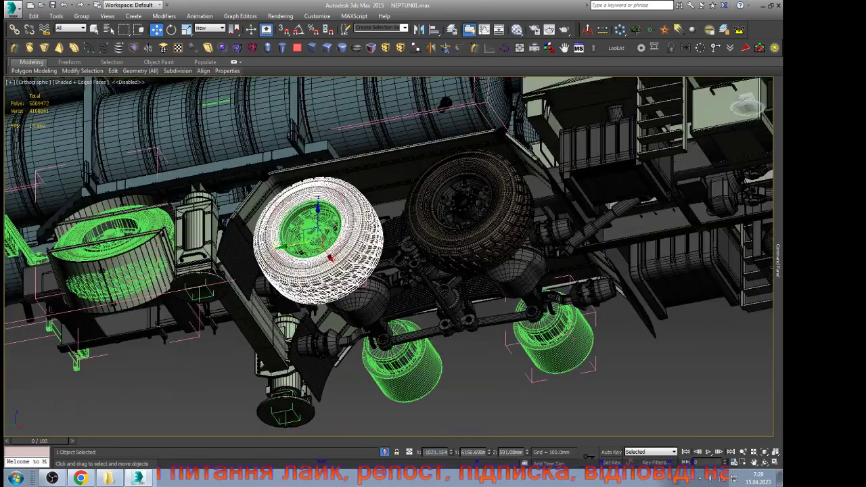
click(419, 30)
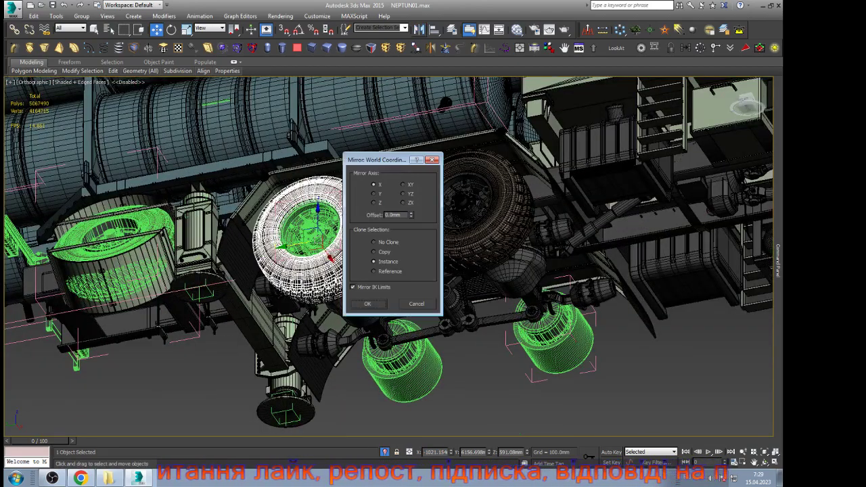
click(368, 304)
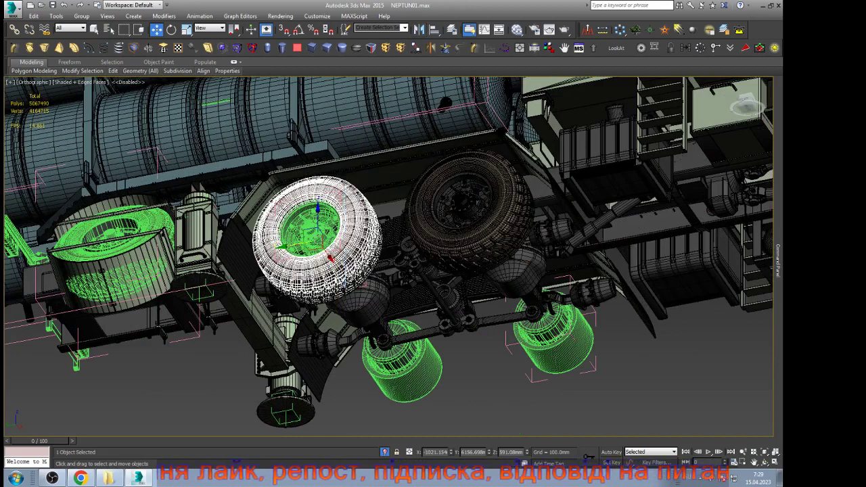
key(Return)
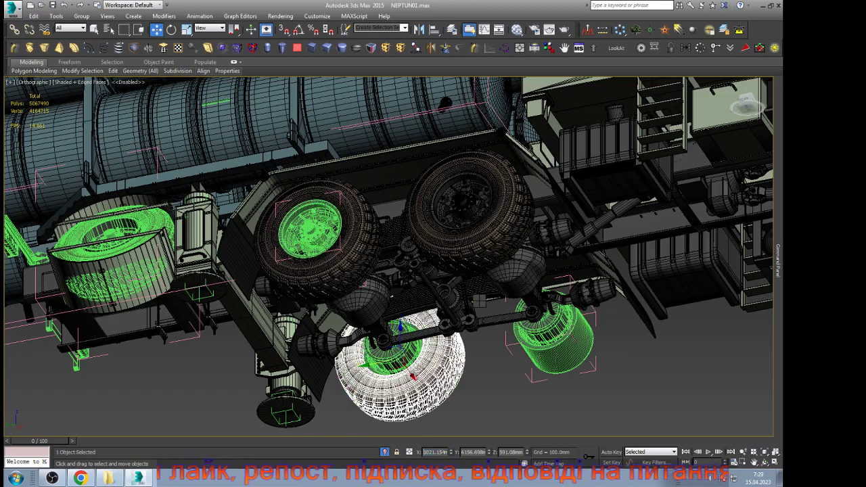
Step: Move the mirrored rearmost tyre outward along X to about 1081.828 mm so it sits over its rim
key(z)
click(764, 463)
drag(461, 284, 311, 284)
key(w)
scroll(383, 258, up, 3)
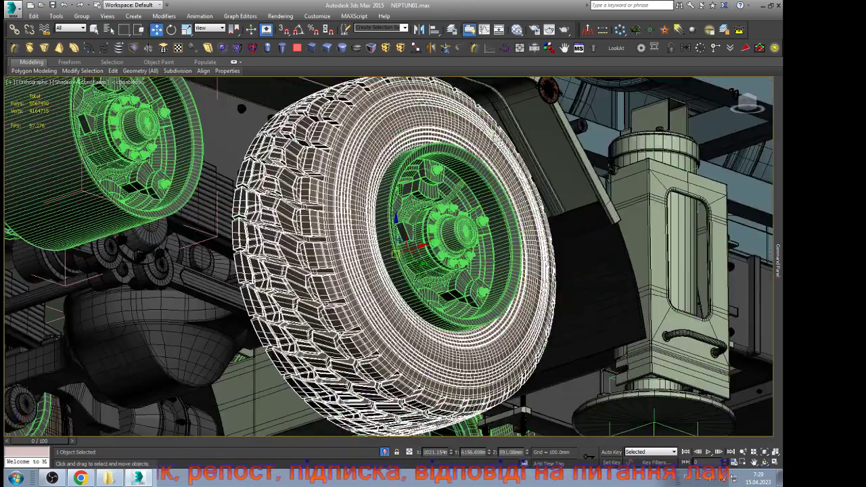
drag(411, 248, 430, 240)
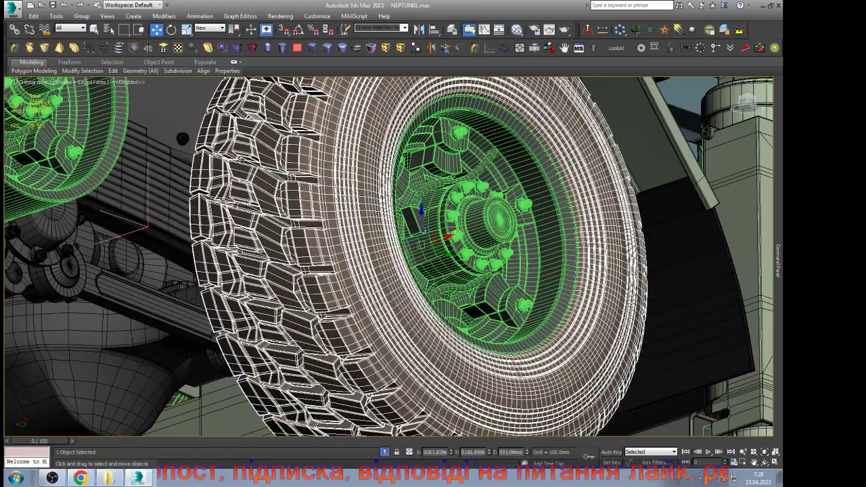
scroll(505, 264, down, 6)
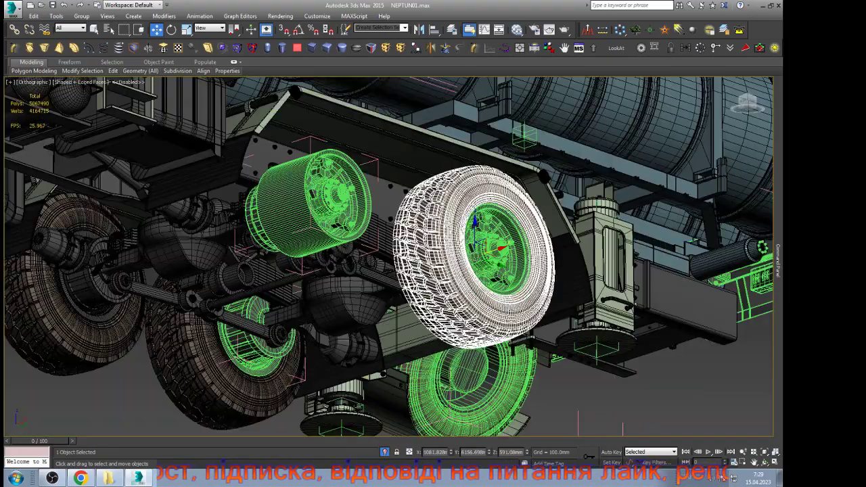
Step: Mirror the nearer rear axle's tyre across X as an instance and place it on the opposite rim at X 1021.154 mm
click(116, 323)
scroll(163, 322, down, 4)
scroll(145, 329, up, 6)
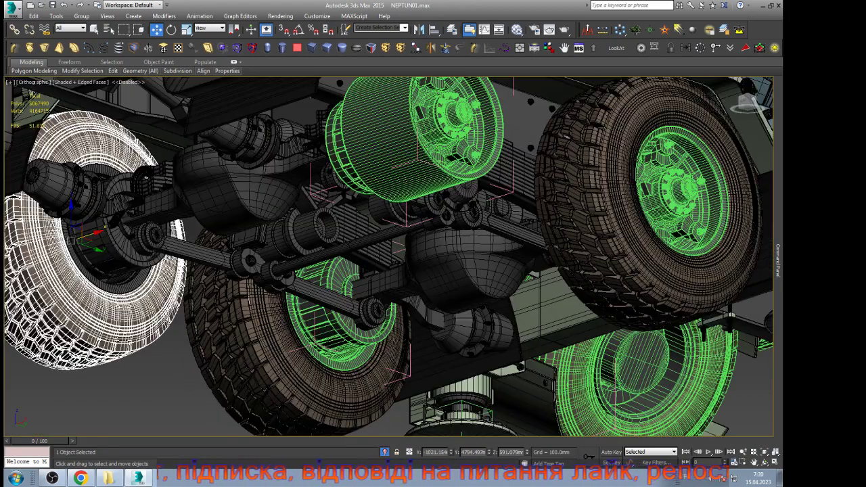
click(420, 30)
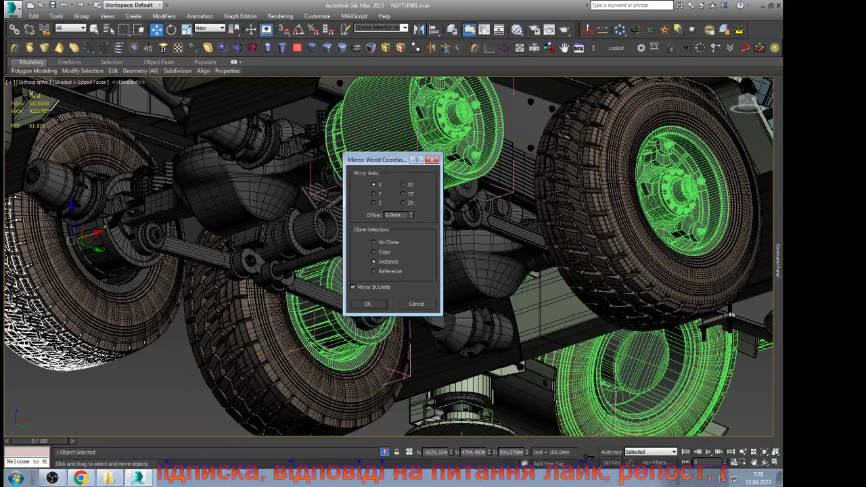
key(Return)
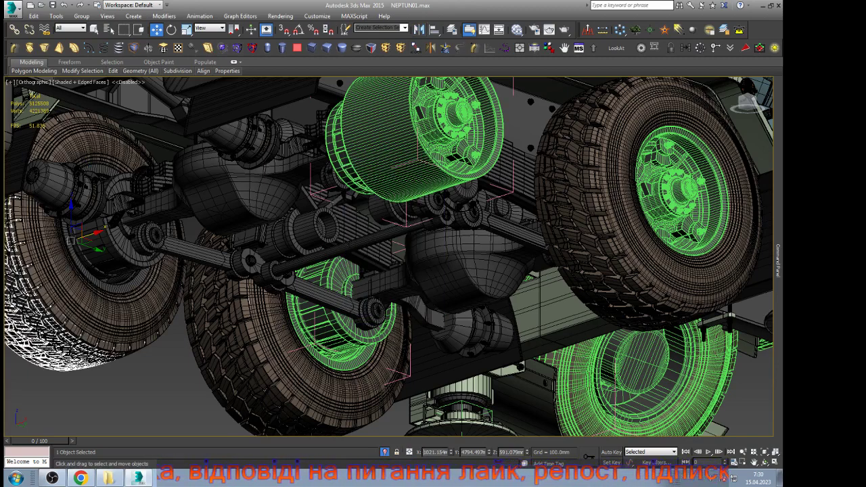
key(Return)
Step: Match the new mirrored tyre's X position to the rearmost tyre beside it, 1081.828 mm
key(z)
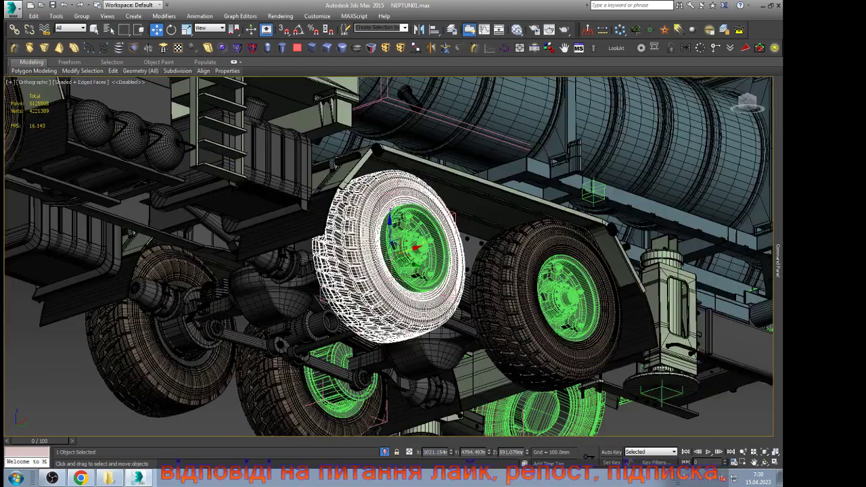
scroll(469, 260, up, 5)
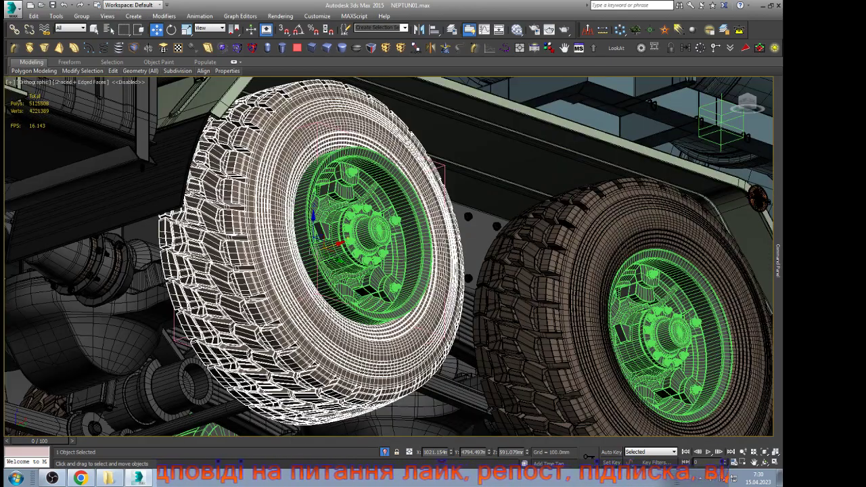
click(563, 291)
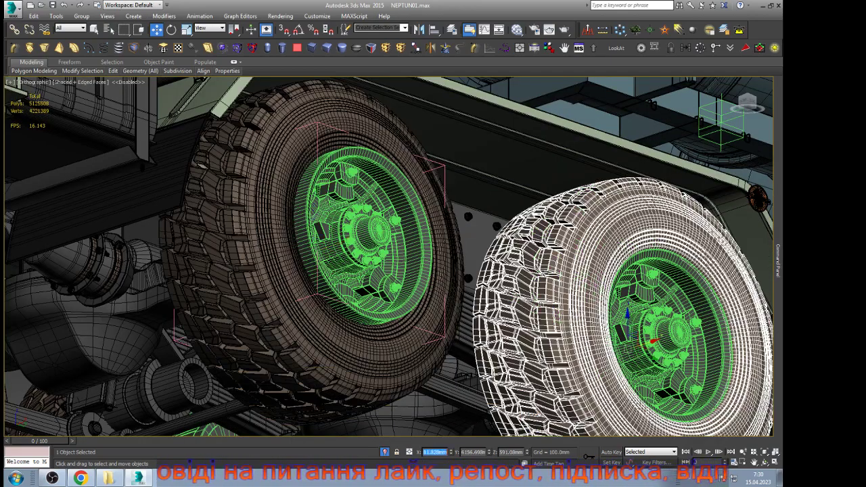
click(201, 164)
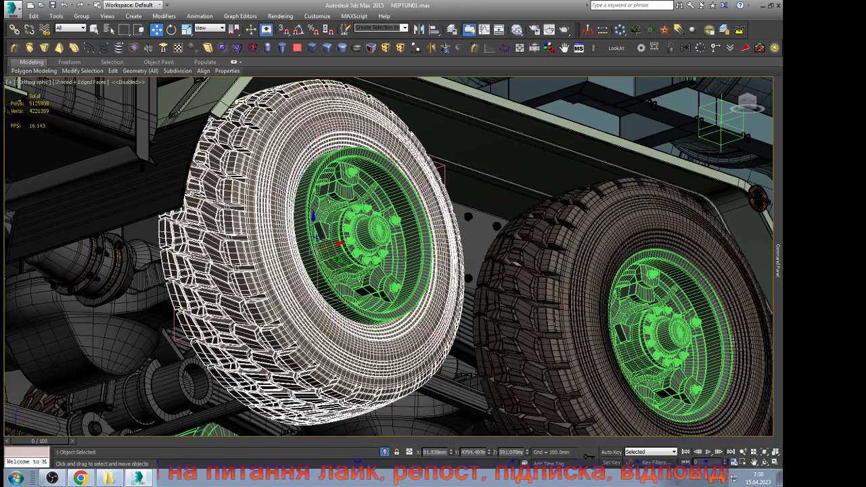
key(Return)
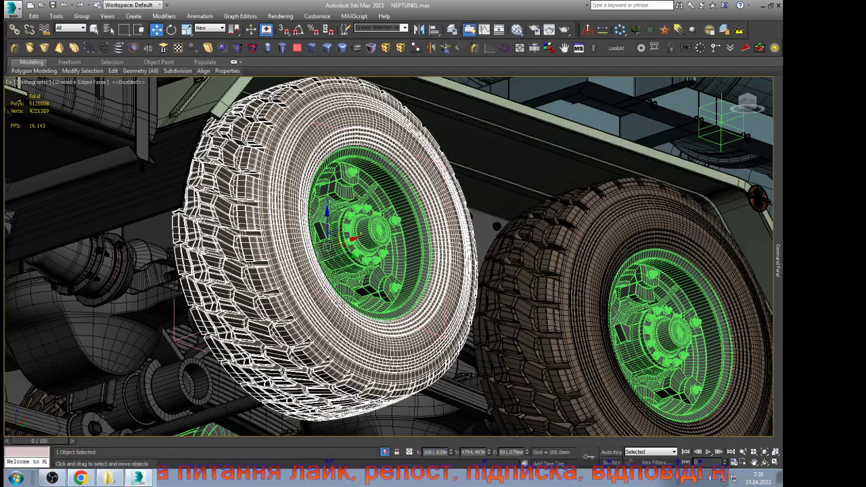
Step: Examine how the front-section tyres on the mirrored side sit on their rims, checking two of the wheels up close
scroll(497, 254, down, 5)
scroll(488, 252, down, 2)
click(377, 344)
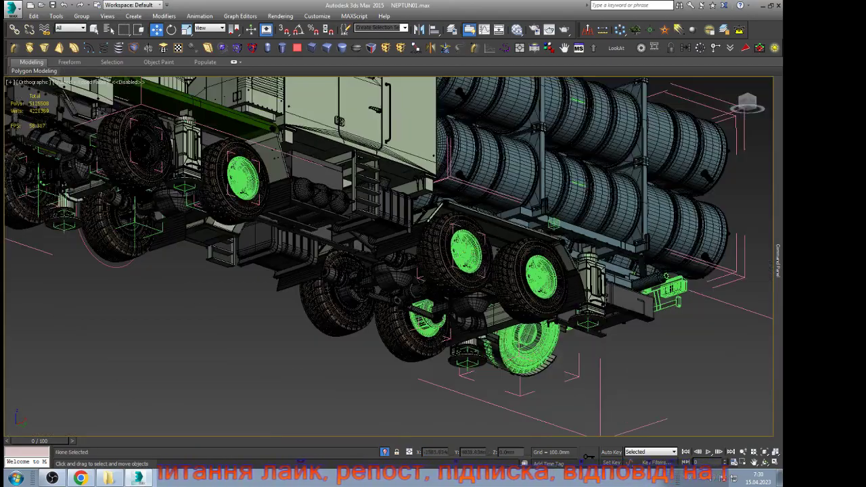
scroll(377, 344, down, 2)
scroll(185, 260, up, 4)
click(343, 210)
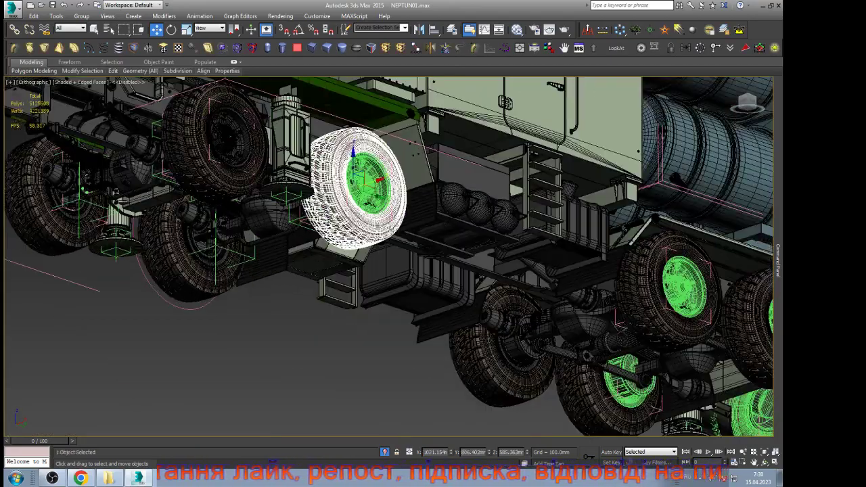
scroll(343, 210, up, 10)
scroll(471, 216, down, 10)
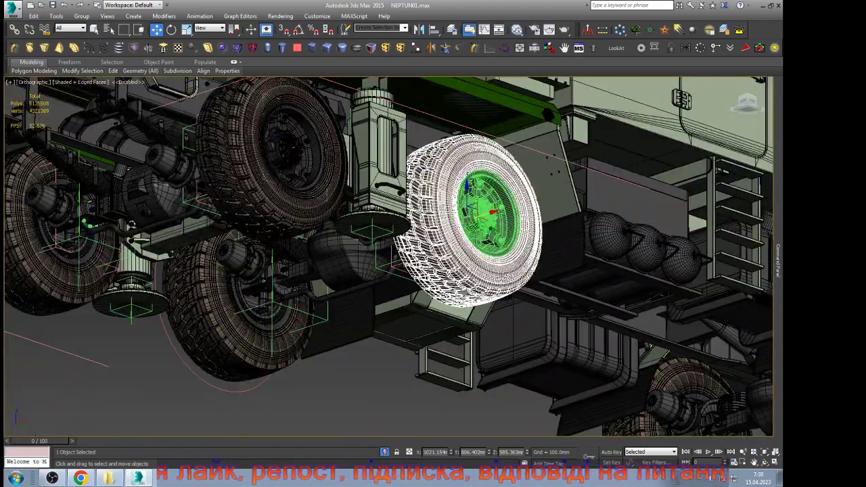
click(293, 146)
middle_drag(293, 146, 410, 248)
scroll(393, 291, up, 5)
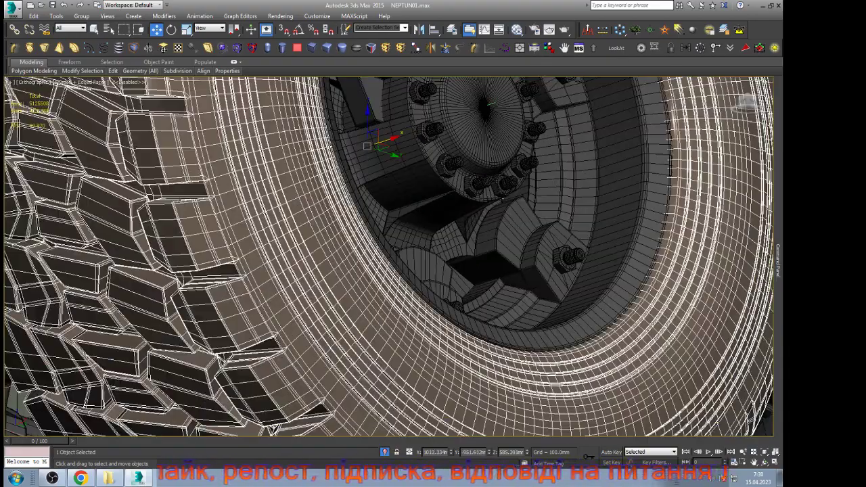
Step: Activate Select and Link and check the front-axle tyre together with its rim
key(z)
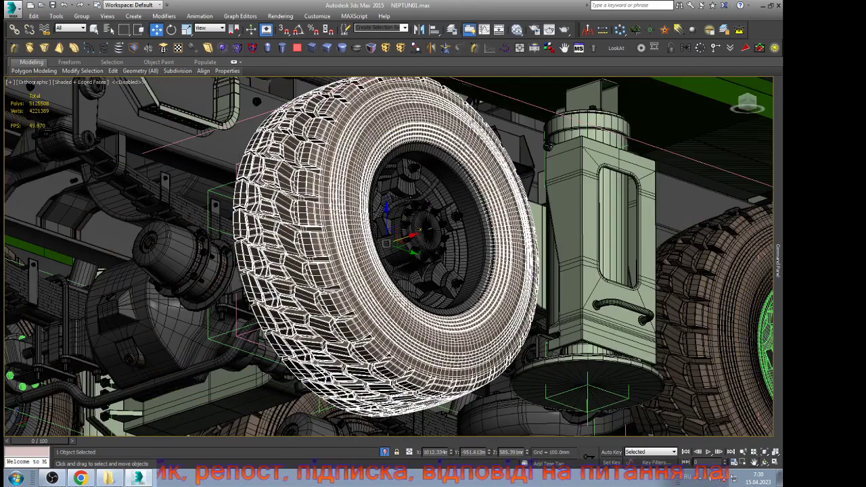
click(765, 462)
scroll(387, 259, down, 4)
drag(387, 258, 399, 339)
scroll(406, 307, up, 4)
right_click(406, 308)
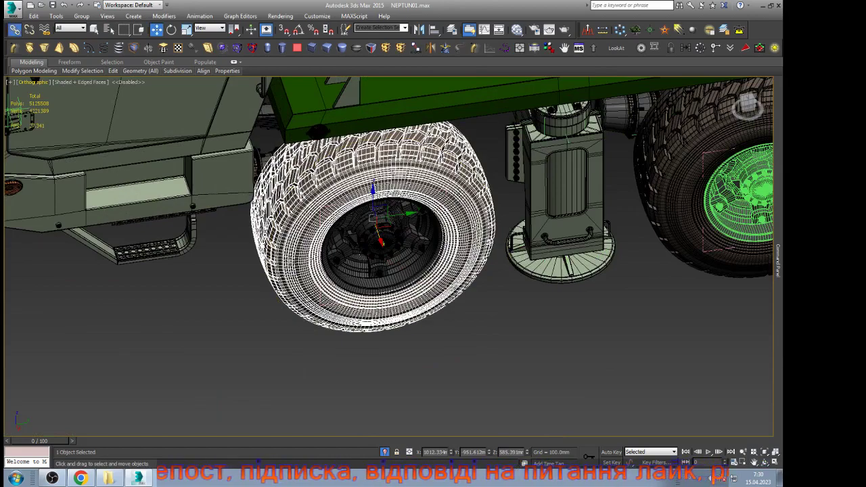
click(14, 29)
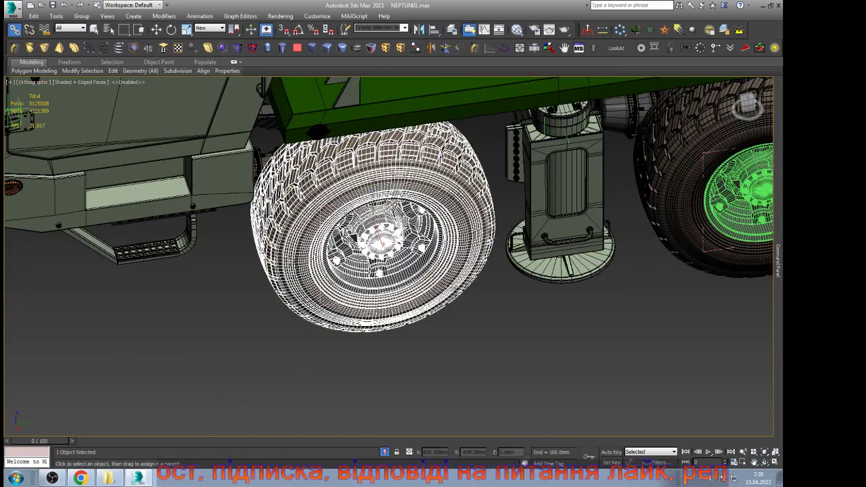
Step: Select the second-axle tyre on the same side, examine its rim and hub, and clear the selection
click(680, 213)
middle_drag(703, 210, 379, 291)
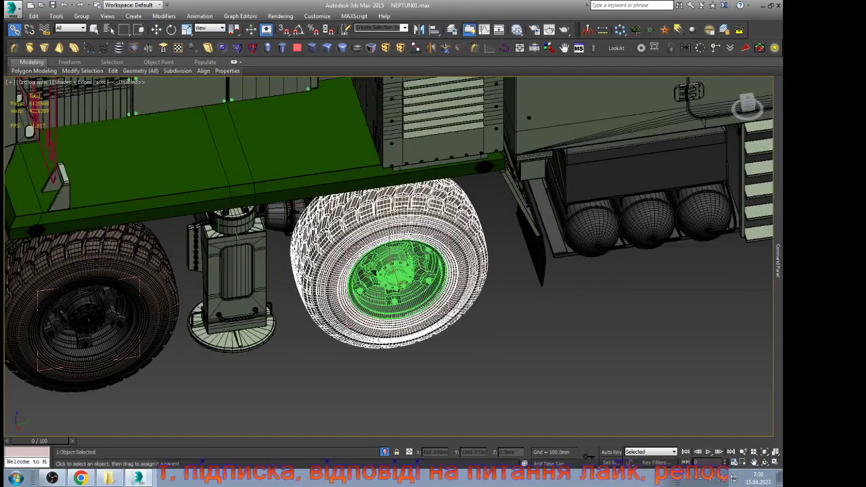
scroll(406, 291, up, 5)
drag(360, 370, 486, 272)
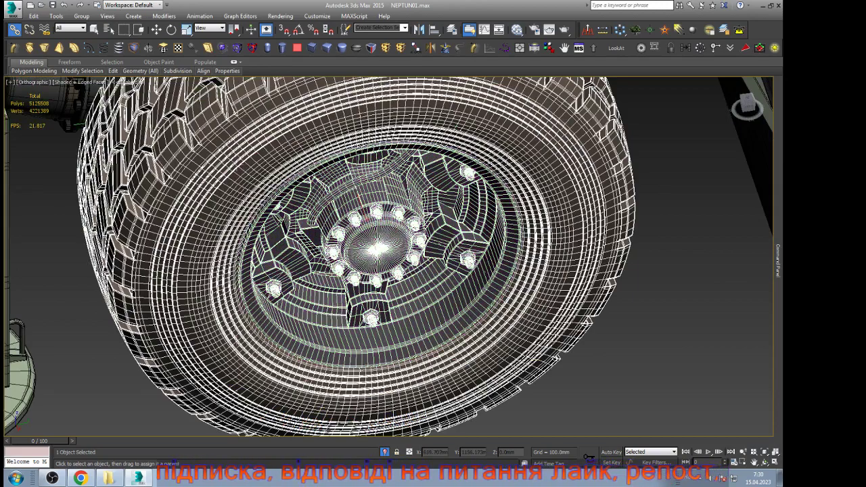
key(w)
scroll(450, 277, down, 6)
click(496, 313)
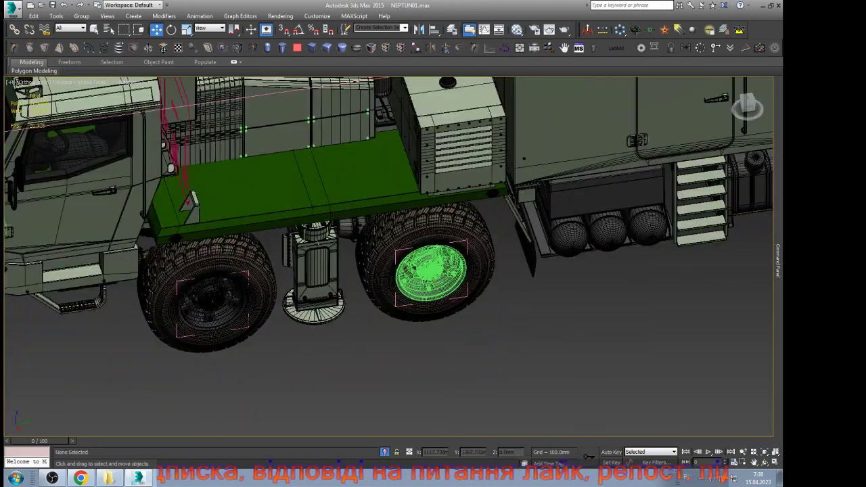
Step: Select the second-axle tyre on the opposite side of the truck and compare it with the blueprint in the Left view
scroll(497, 313, down, 4)
click(766, 462)
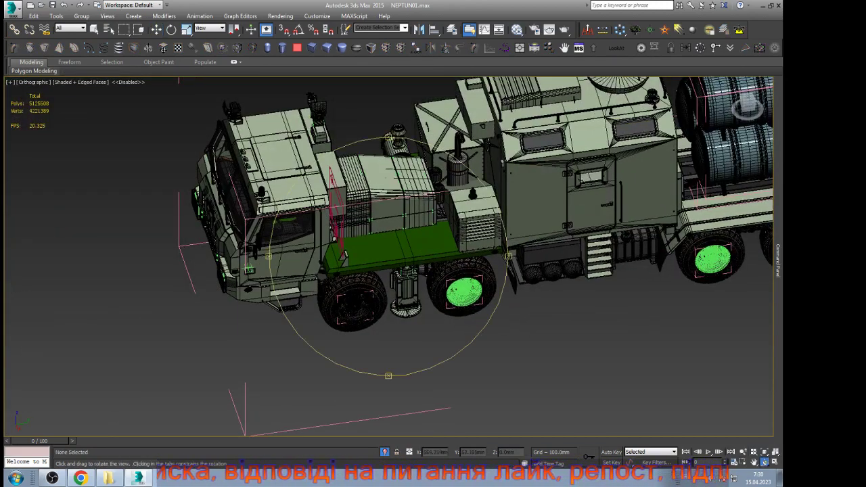
scroll(409, 302, down, 4)
drag(352, 283, 511, 257)
key(w)
scroll(412, 292, up, 10)
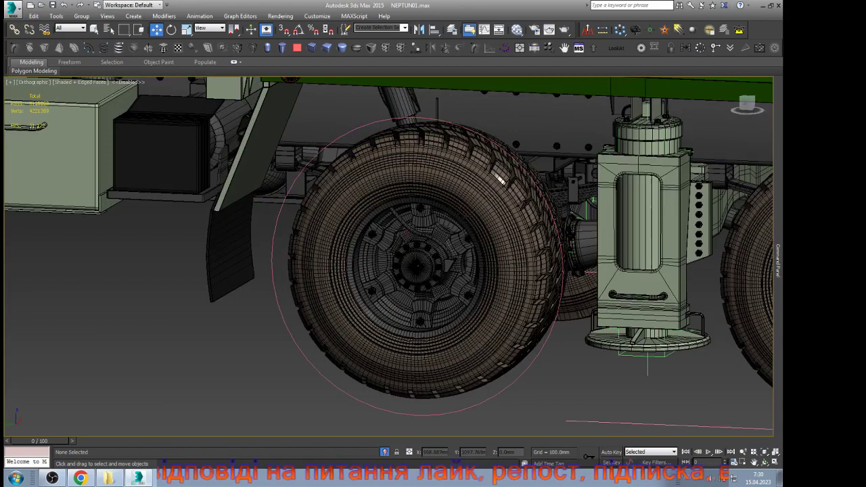
click(498, 179)
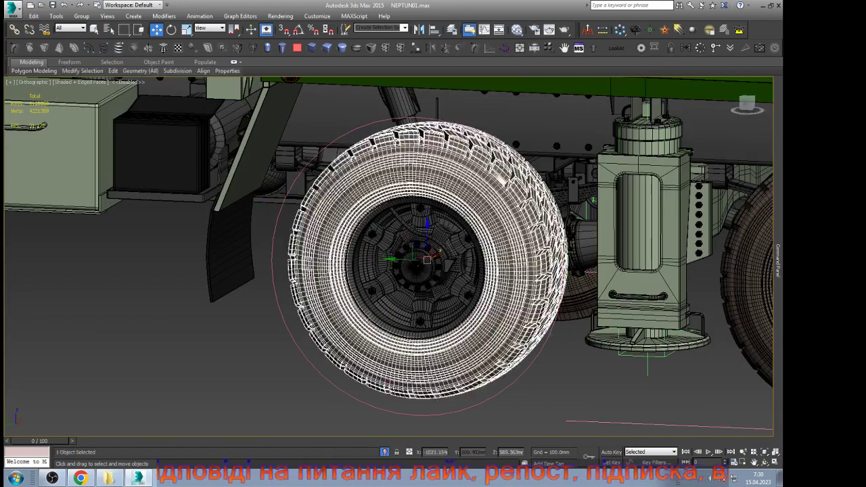
scroll(753, 212, down, 3)
key(l)
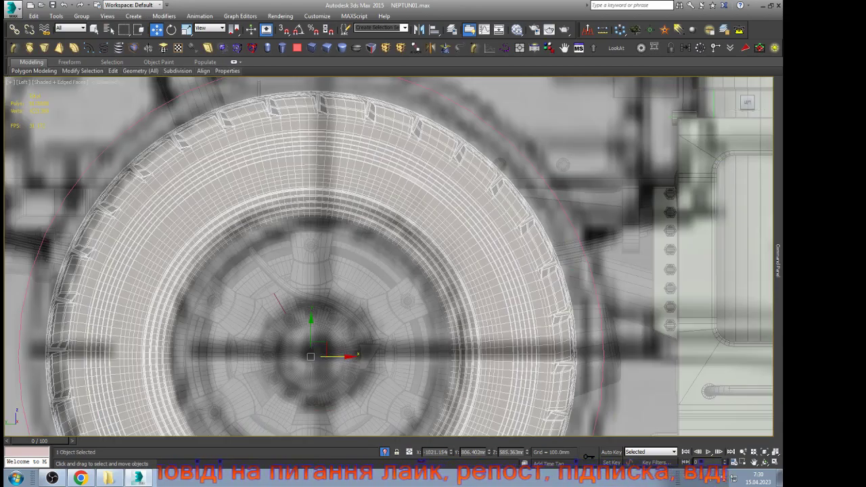
key(z)
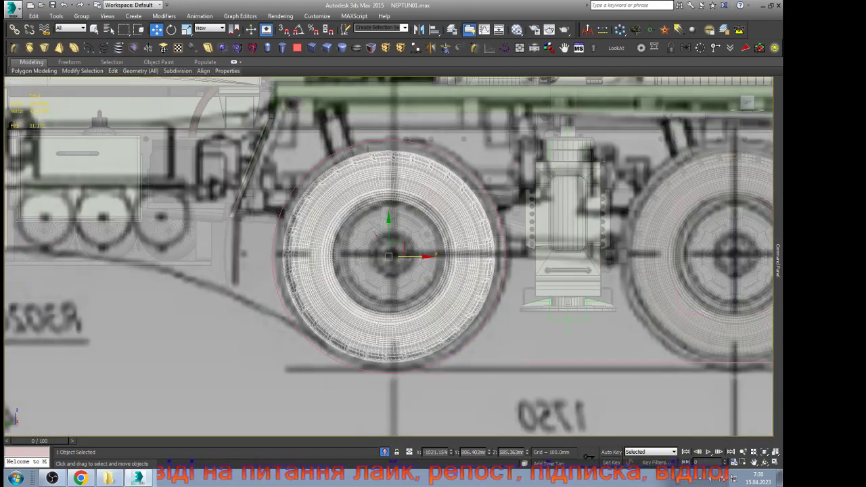
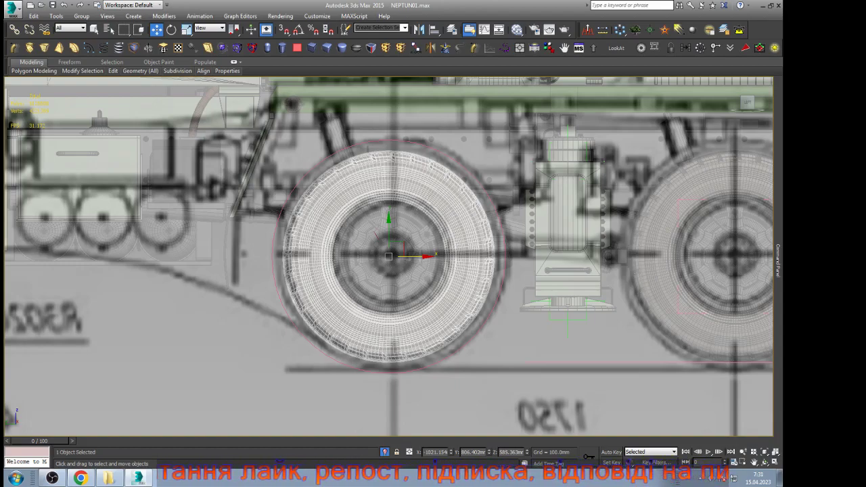
Step: Examine the selected second-axle tyre and the undercarriage from below, and clear the selection in the Front view
click(765, 462)
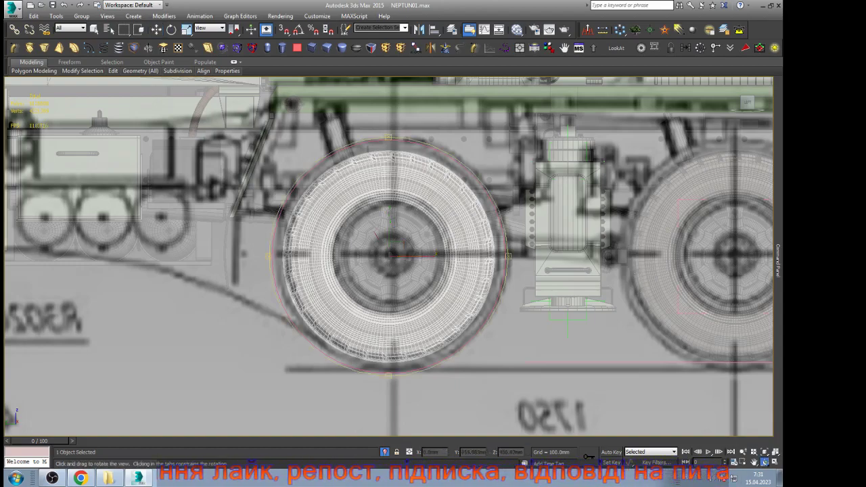
mouse_move(440, 278)
mouse_down()
mouse_move(379, 254)
mouse_move(362, 193)
mouse_up()
scroll(362, 193, up, 5)
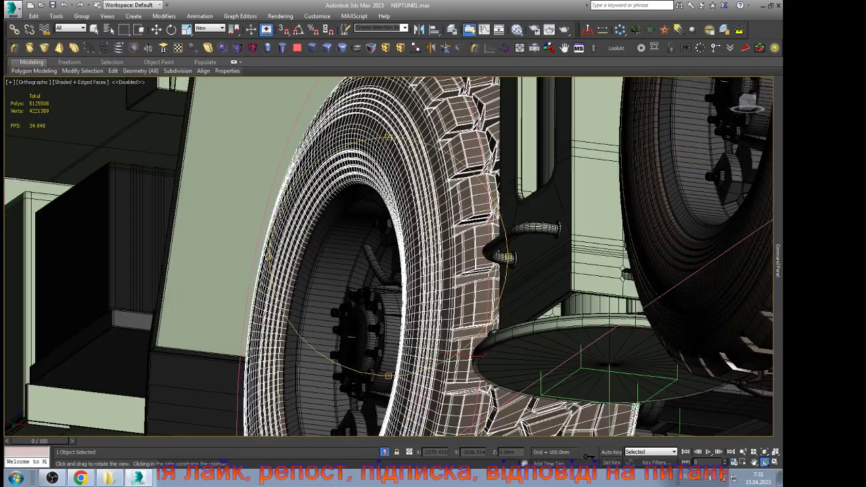
scroll(389, 257, down, 5)
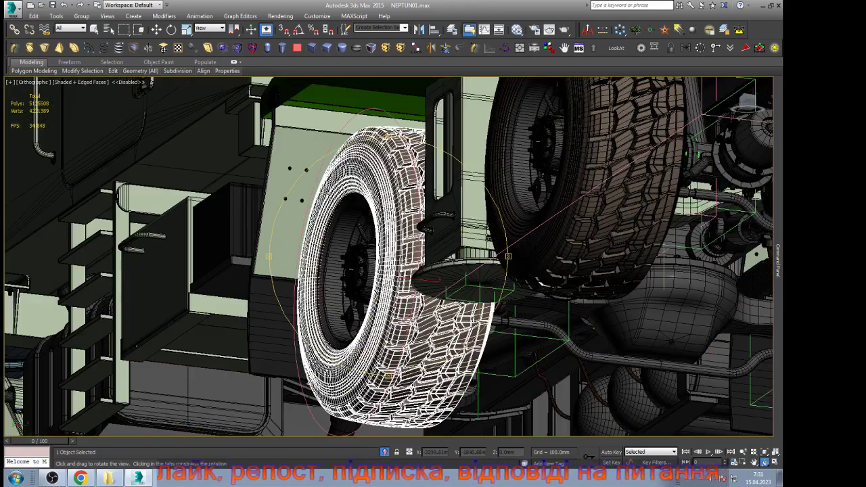
scroll(389, 257, down, 8)
key(w)
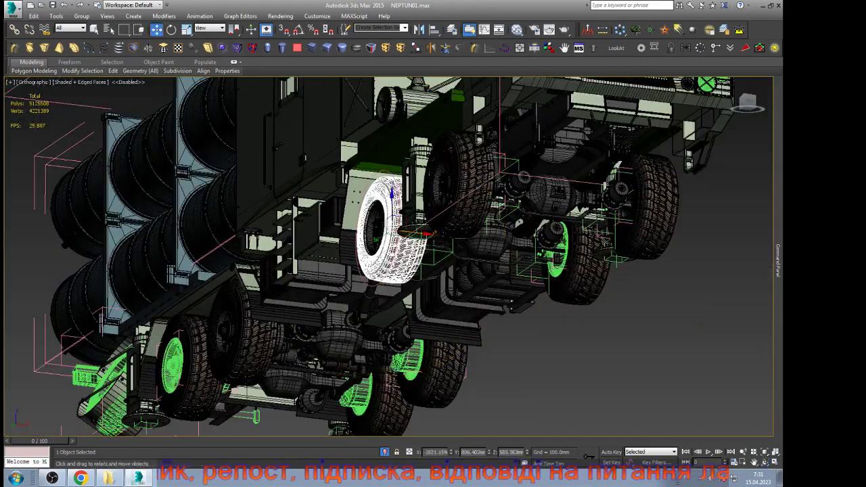
key(ctrl+d)
key(f)
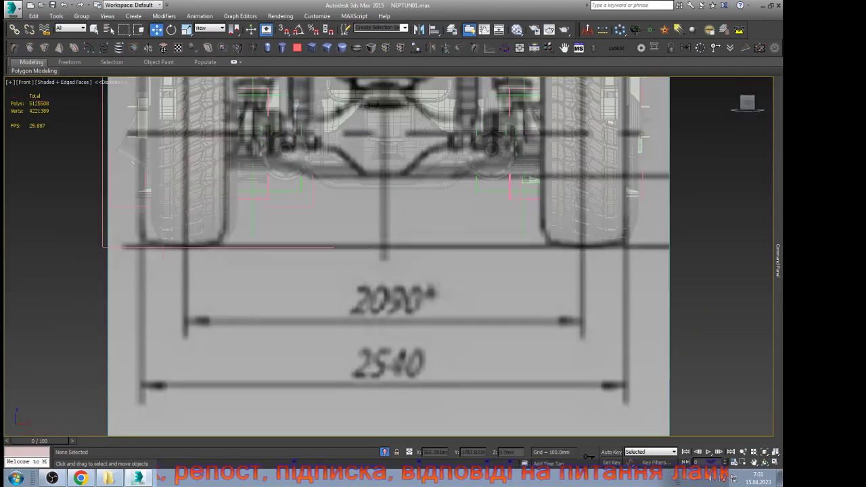
Step: Select the front-axle tyre from beneath the chassis and examine its rim, hub and bolts up close
key(ctrl+r)
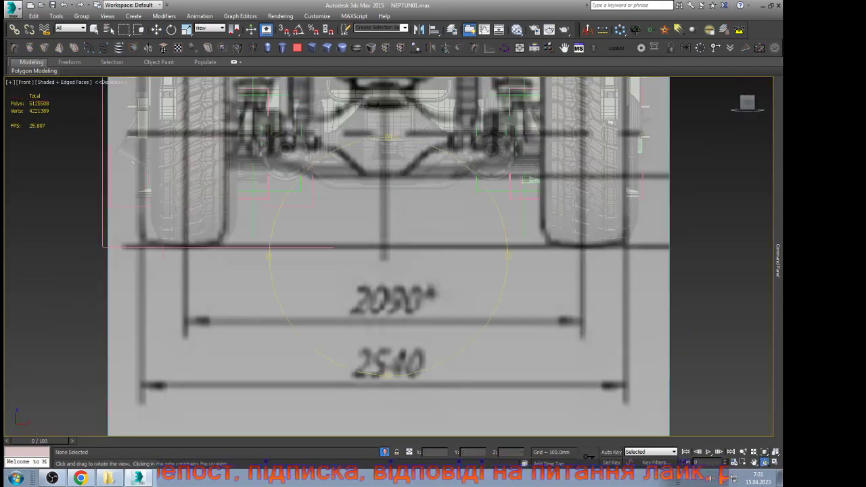
scroll(419, 258, down, 4)
drag(419, 258, 462, 174)
key(w)
scroll(406, 147, up, 4)
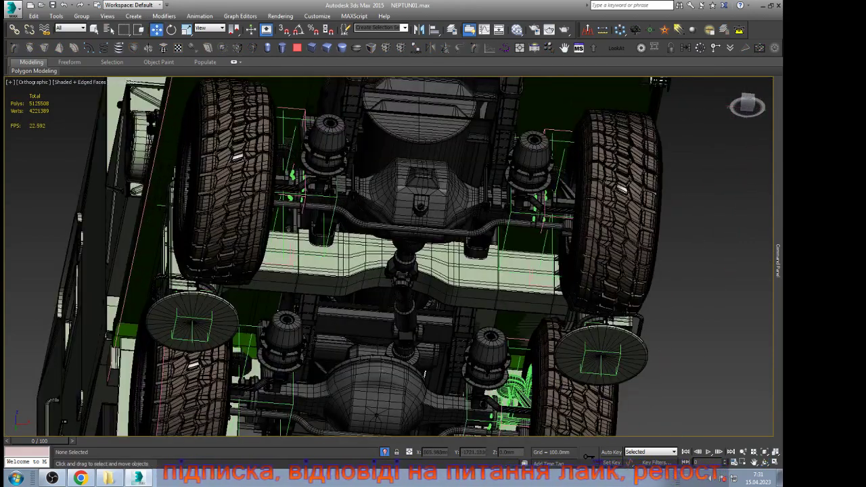
click(622, 189)
mouse_move(778, 260)
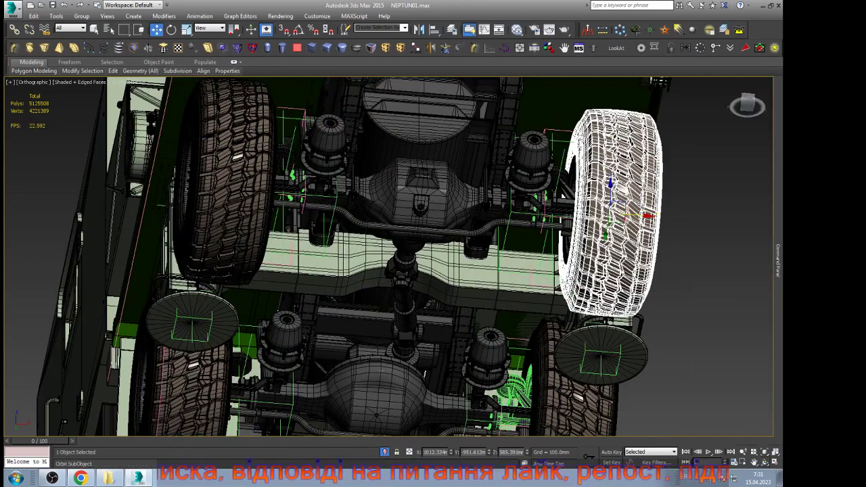
click(765, 462)
drag(467, 247, 382, 298)
key(z)
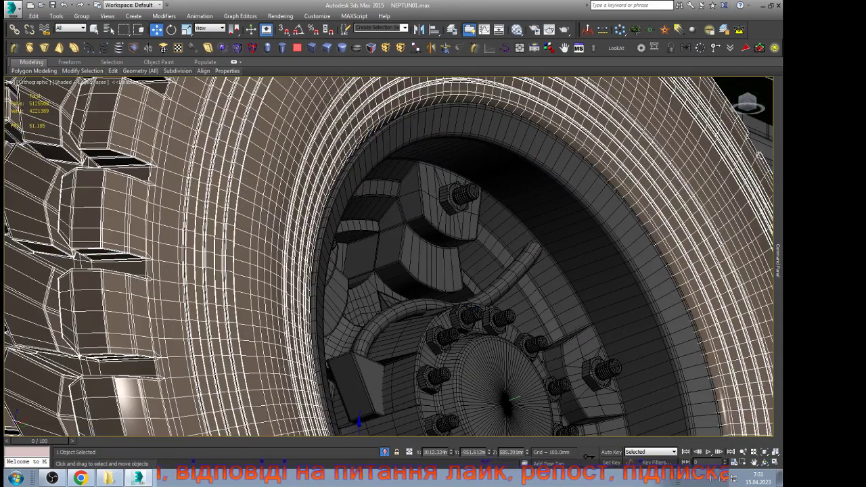
scroll(620, 189, down, 8)
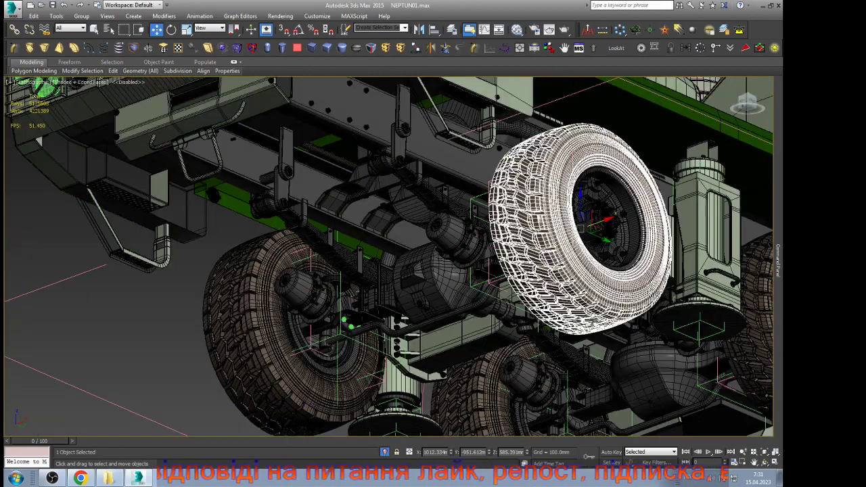
Step: Select the opposite front-axle tyre, examine its outer rim and hub, and clear the selection
click(245, 322)
key(z)
click(764, 462)
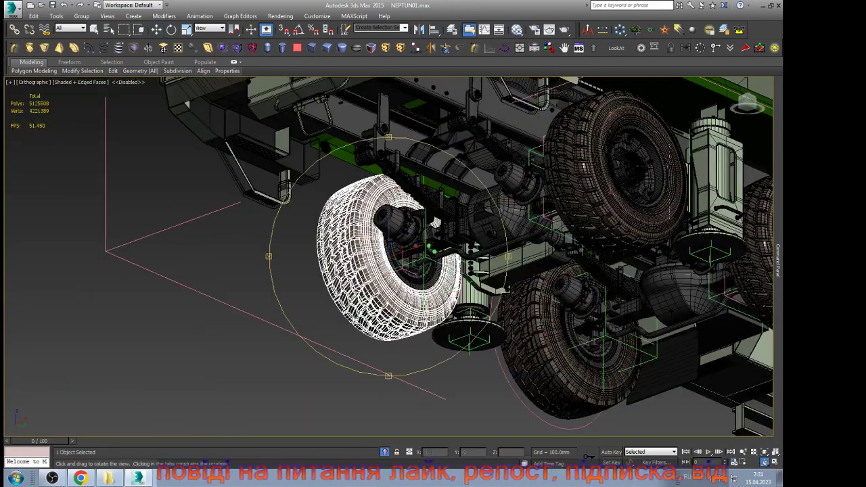
drag(432, 249, 573, 245)
scroll(582, 243, up, 7)
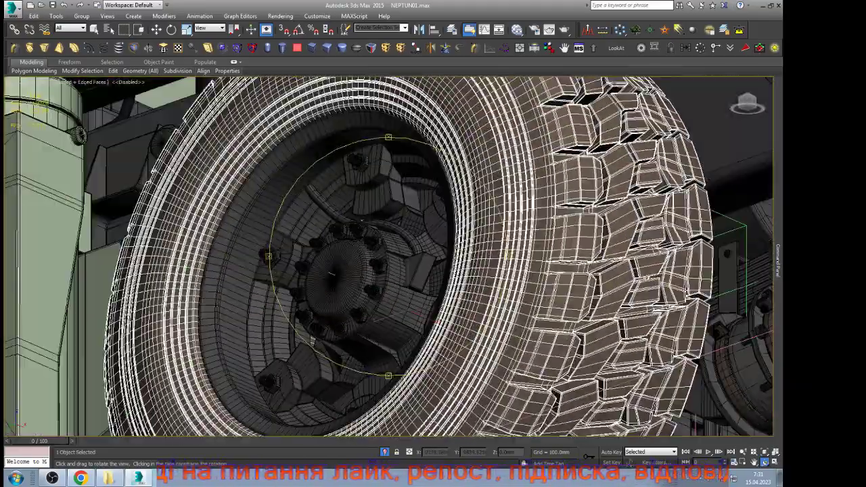
scroll(389, 258, down, 10)
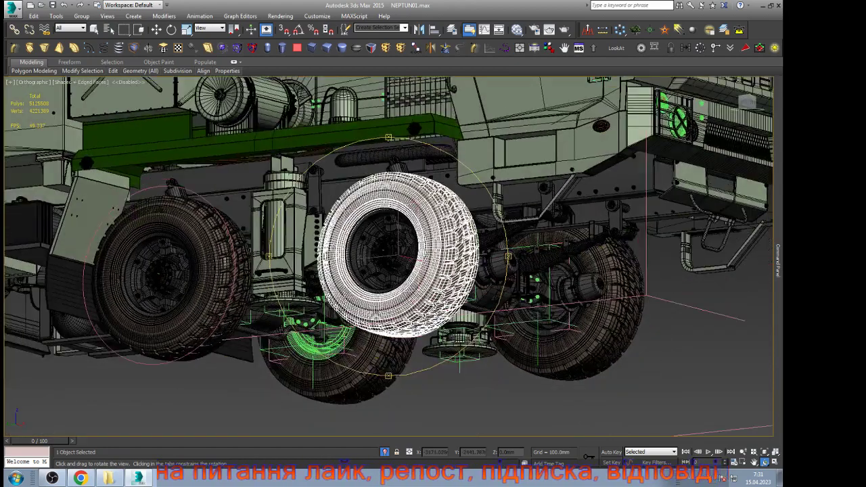
key(w)
click(391, 351)
Step: Select the circle of the "wheel" control beside the truck and move it along X to about 2577 mm
scroll(390, 325, down, 7)
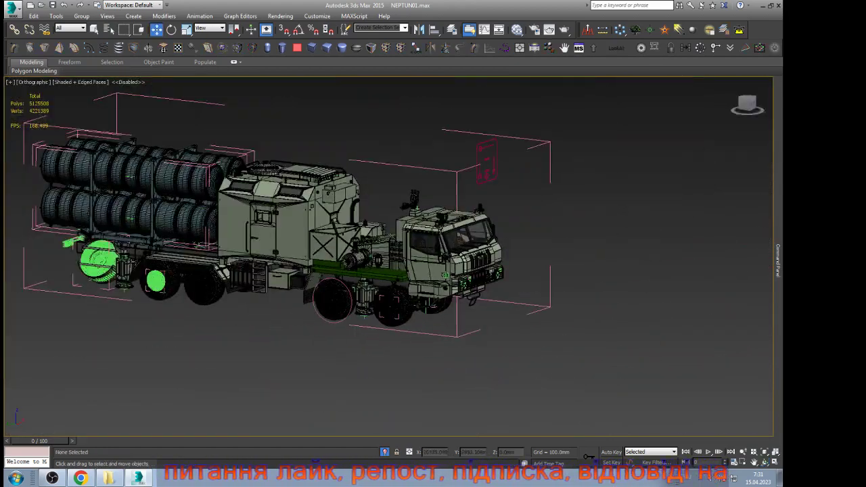
scroll(498, 163, up, 8)
scroll(396, 232, up, 4)
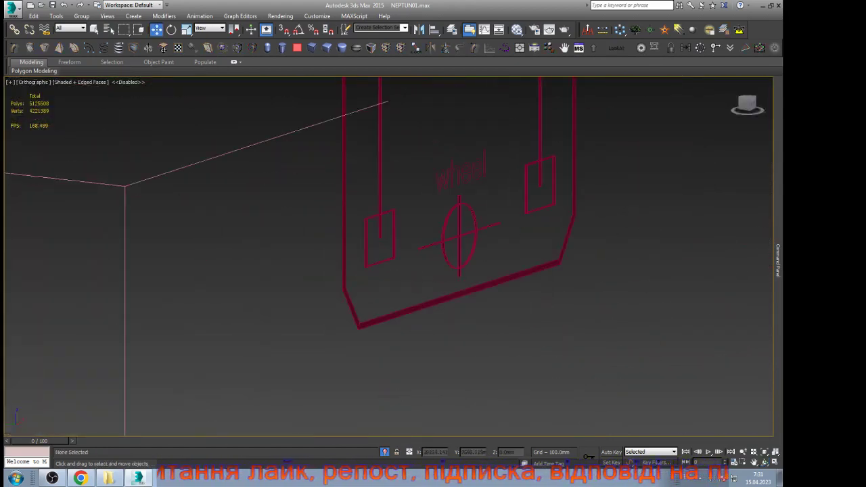
click(475, 225)
scroll(531, 163, down, 12)
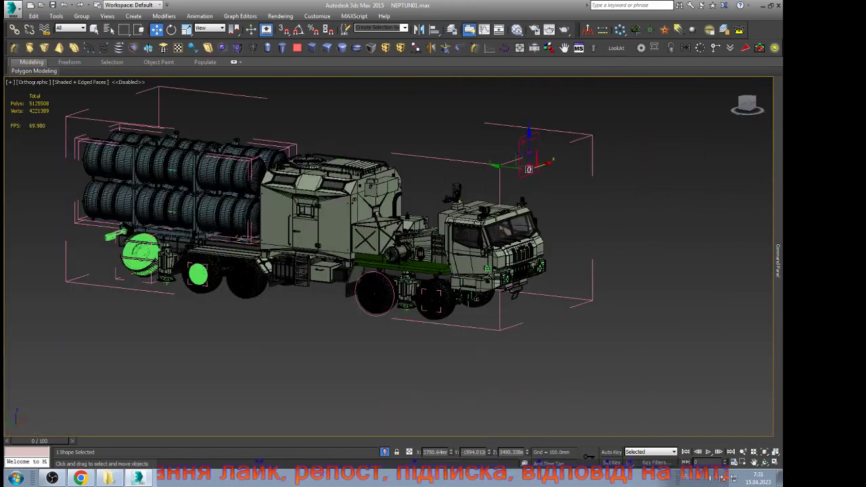
drag(544, 164, 547, 163)
drag(431, 308, 433, 297)
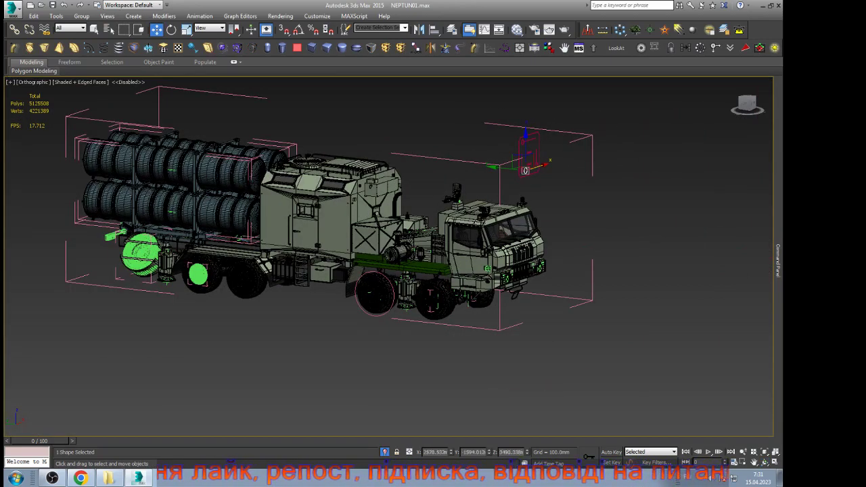
Step: In the Front view, move the "wheel" control circle along X to the centre of its crosshair and deselect it
key(f)
key(z)
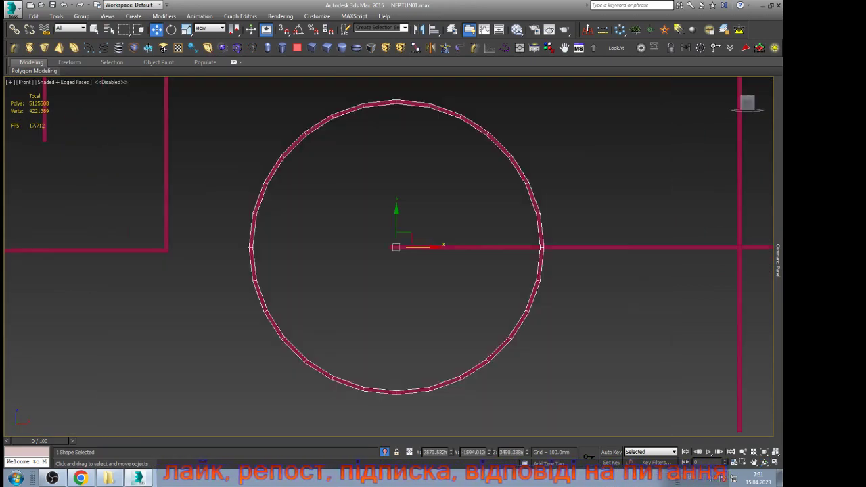
scroll(417, 201, down, 2)
scroll(444, 226, up, 2)
drag(416, 237, 684, 236)
scroll(337, 239, down, 3)
scroll(553, 243, up, 4)
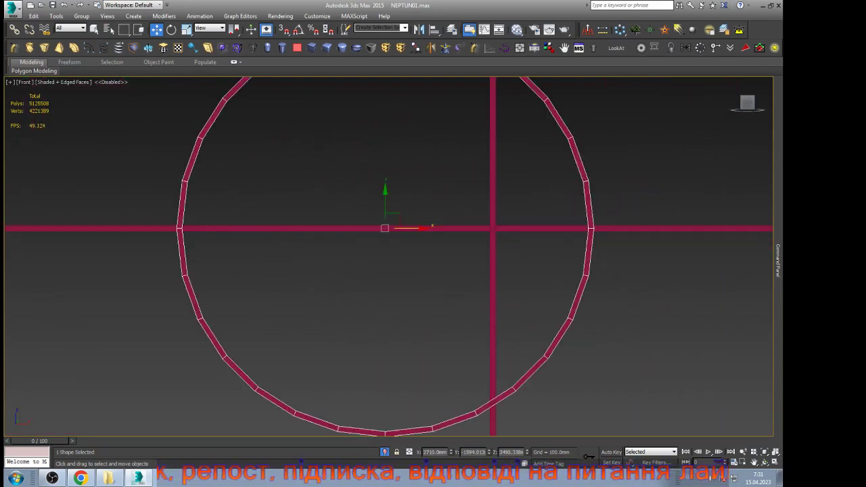
drag(414, 229, 522, 228)
click(565, 170)
scroll(566, 171, down, 12)
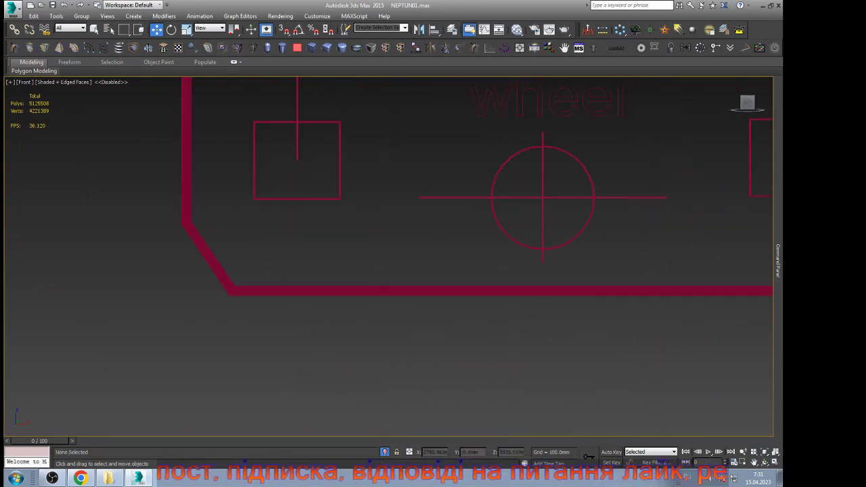
Step: Select the front-axle tyre next to the stabiliser leg in a three-quarter view of the truck
scroll(566, 169, down, 3)
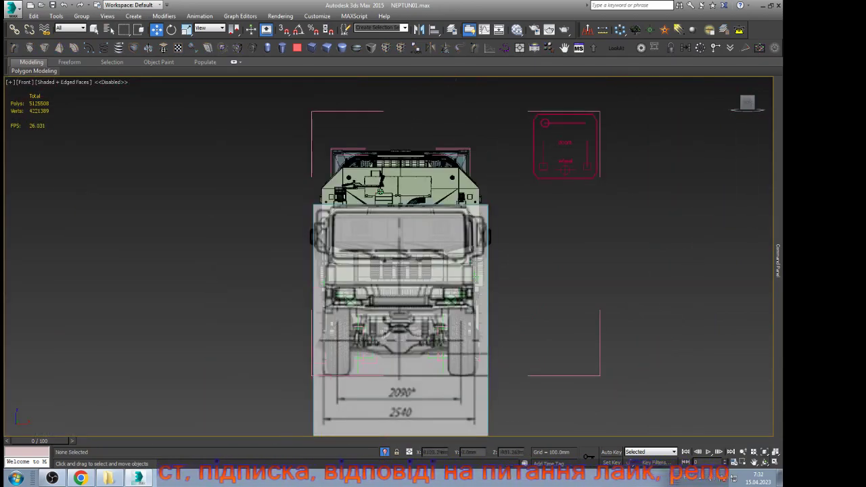
alt+middle_drag(566, 169, 660, 203)
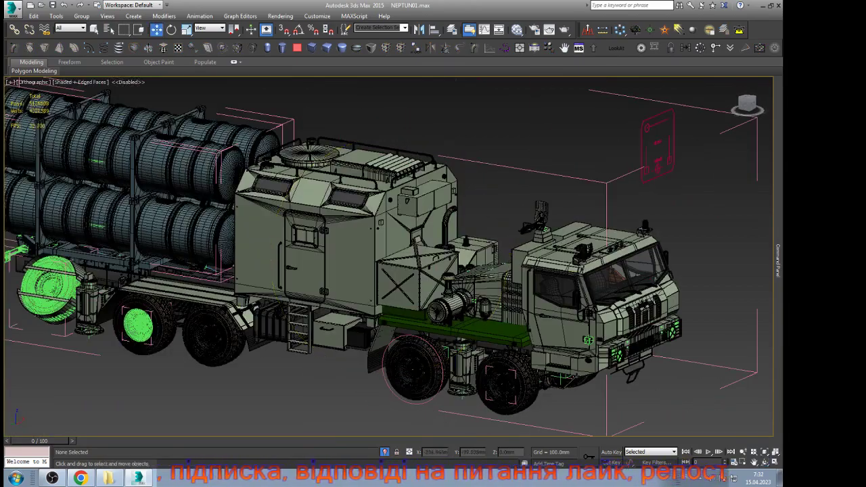
scroll(496, 396, up, 8)
click(592, 245)
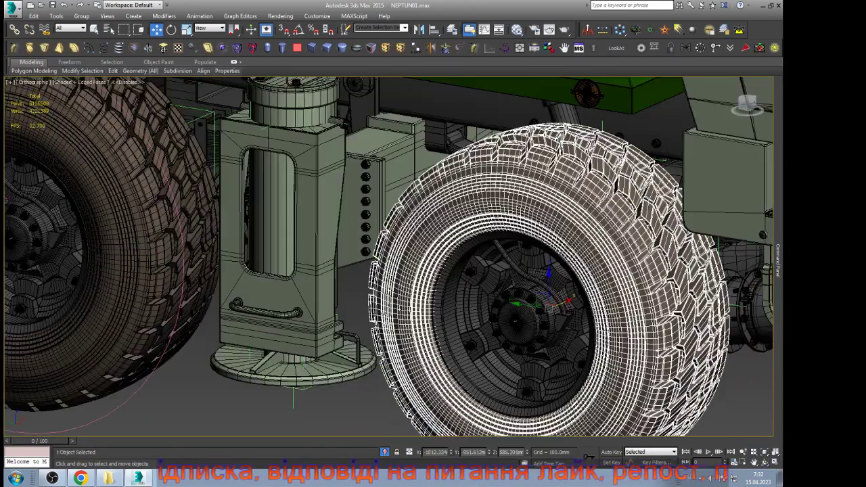
Step: Link the selected front-axle tyre to its rim so the rim becomes its parent
scroll(419, 392, up, 3)
scroll(310, 264, down, 6)
scroll(309, 313, up, 6)
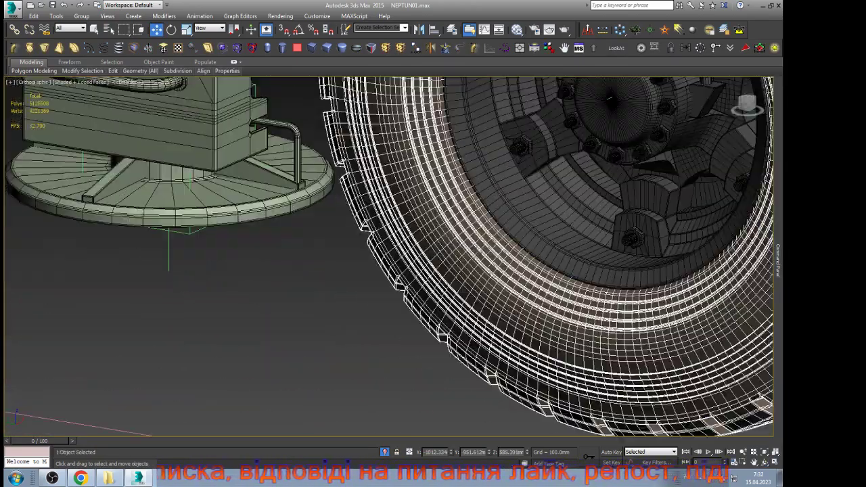
click(15, 29)
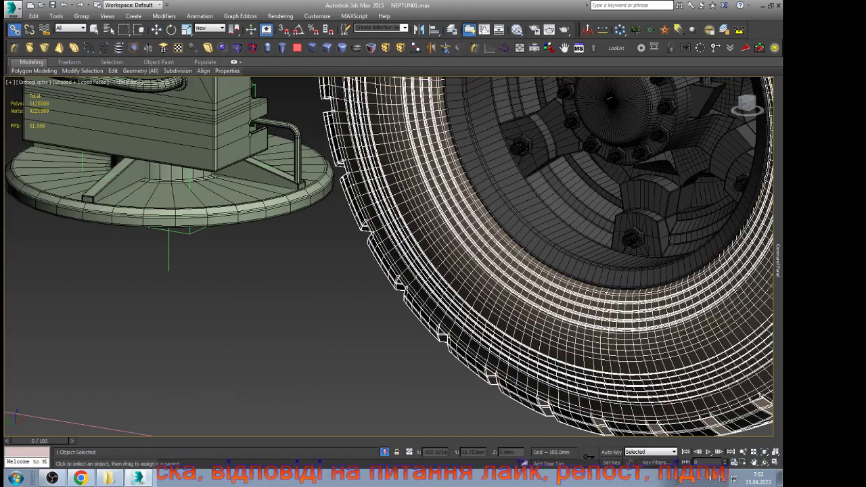
key(F3)
drag(520, 145, 518, 145)
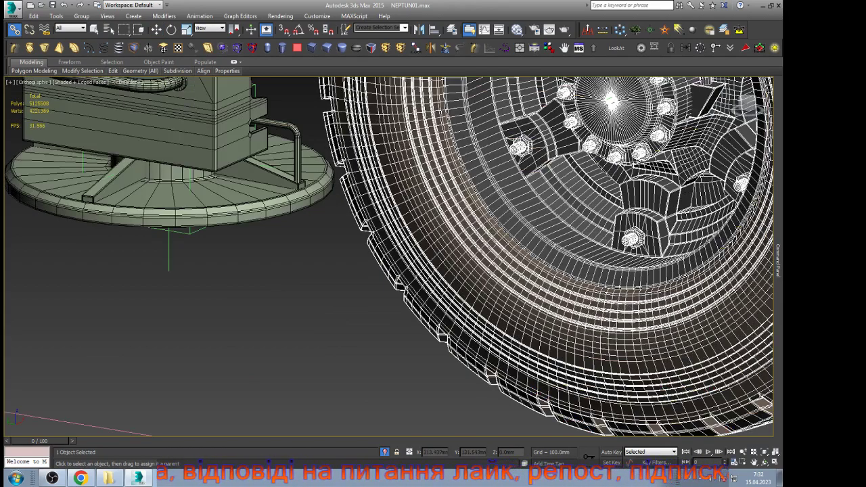
key(w)
scroll(592, 269, down, 5)
scroll(310, 229, up, 3)
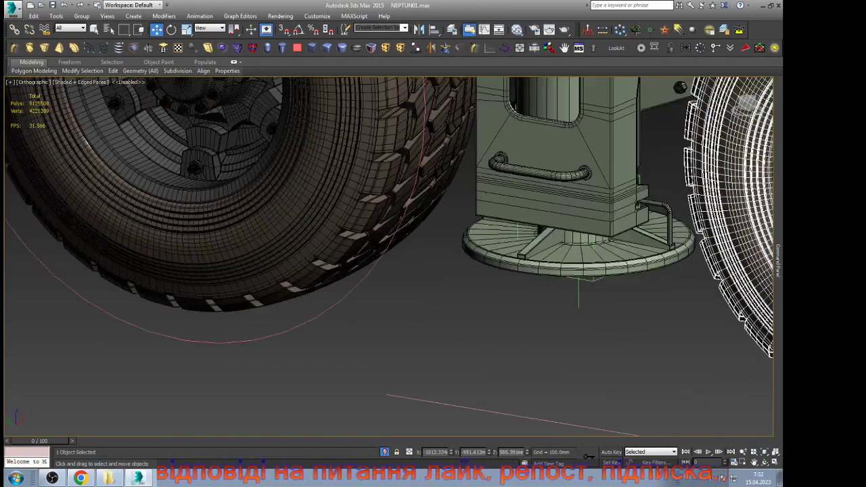
Step: Select the second-axle tyre on the same side of the truck, link it to its rim, and clear the selection
click(311, 227)
scroll(434, 332, down, 4)
scroll(342, 278, up, 2)
scroll(345, 296, up, 2)
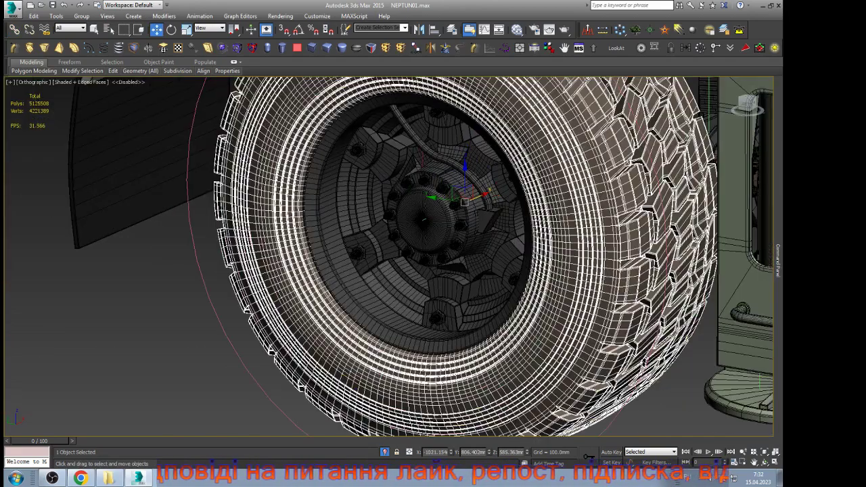
click(15, 30)
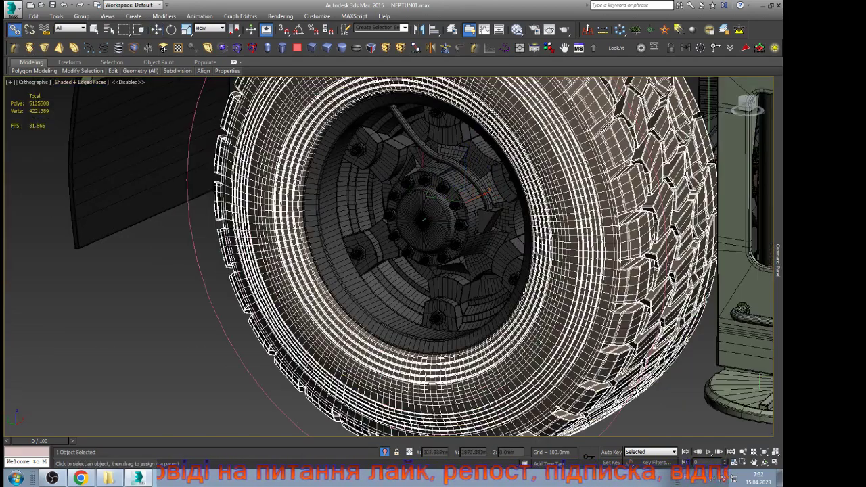
key(w)
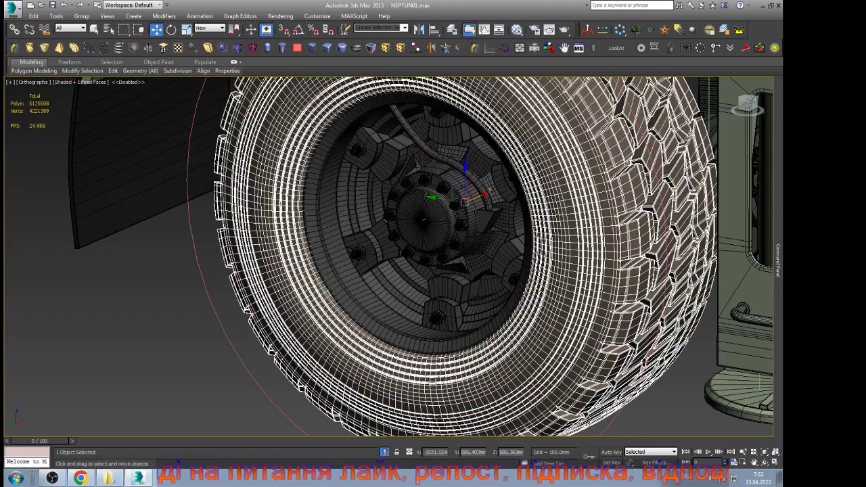
scroll(345, 268, up, 4)
scroll(348, 269, down, 8)
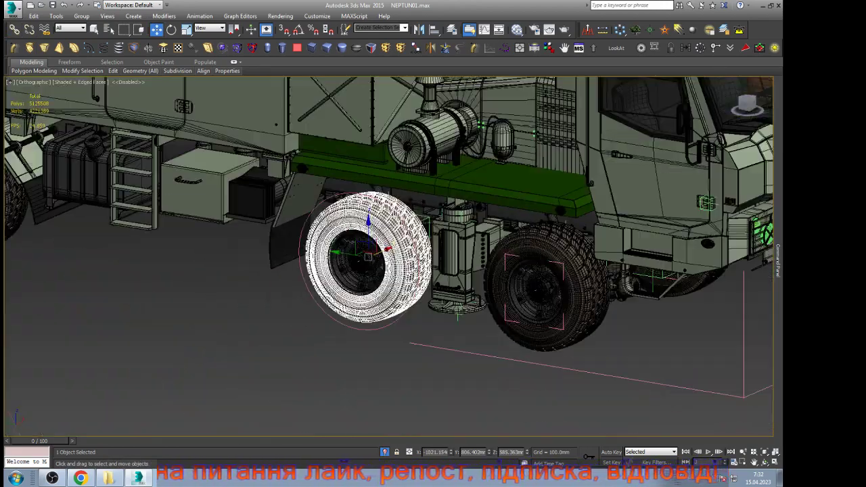
click(339, 342)
Step: Move the circle of the "wheel" control along X to about 2933 mm and examine the two front wheels
scroll(344, 292, down, 3)
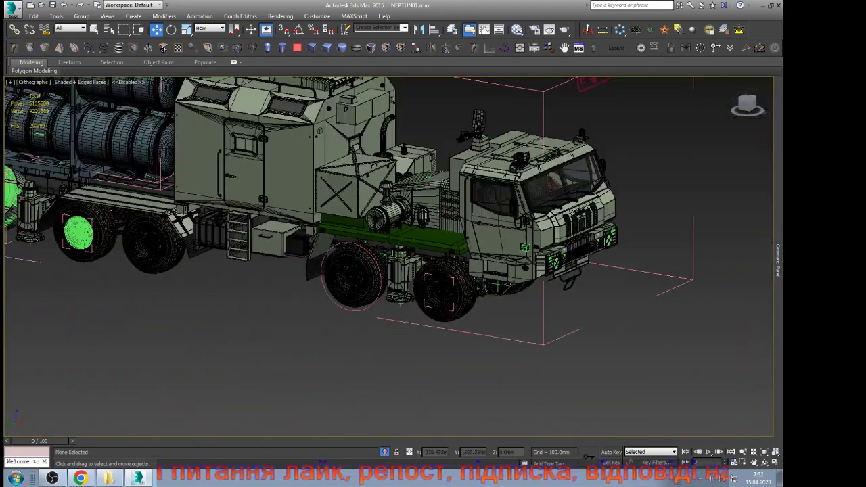
scroll(531, 241, down, 2)
scroll(592, 128, up, 8)
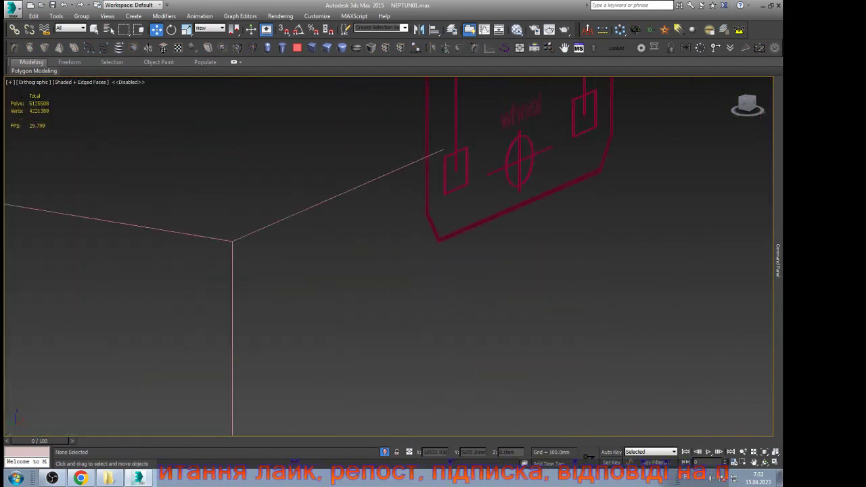
click(533, 145)
scroll(532, 144, up, 2)
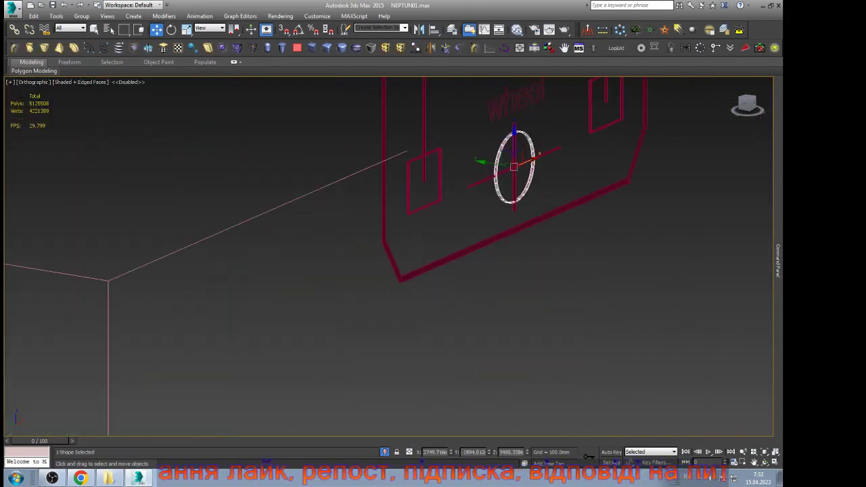
drag(532, 159, 577, 140)
scroll(599, 162, down, 5)
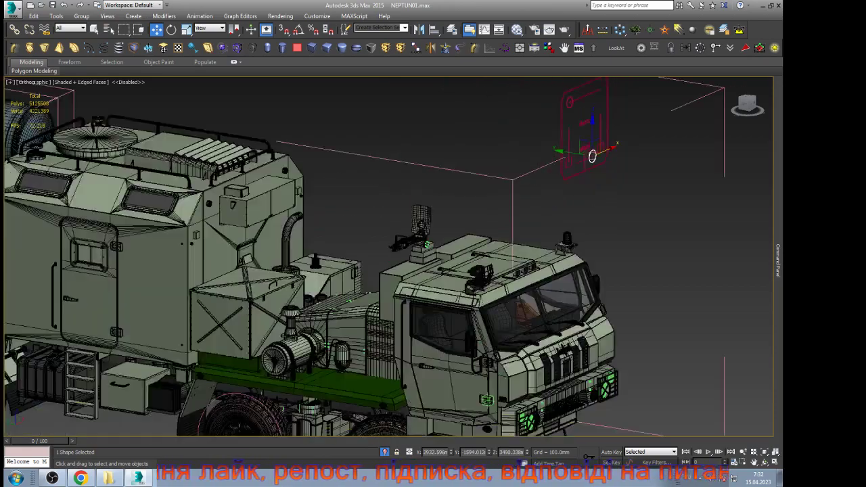
scroll(530, 298, down, 3)
scroll(531, 298, up, 6)
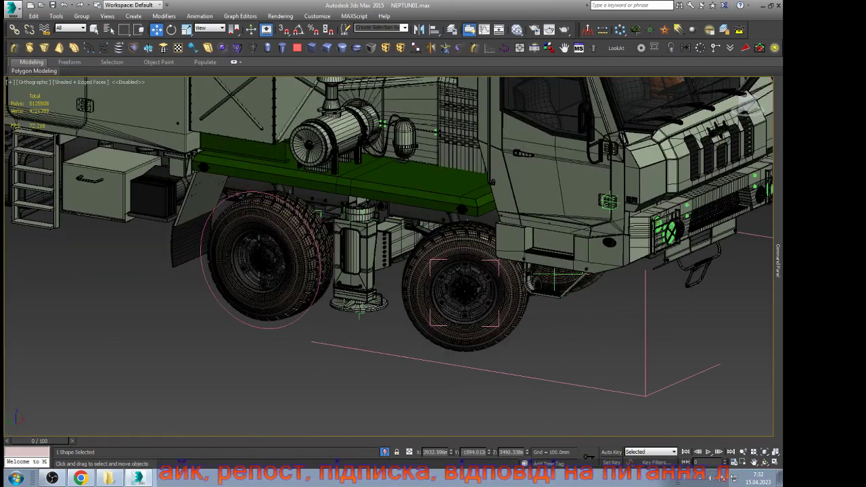
Step: In the Front view, move the "wheel" control circle along X in both directions and return it to the centre of its crosshair
click(765, 462)
scroll(373, 290, down, 4)
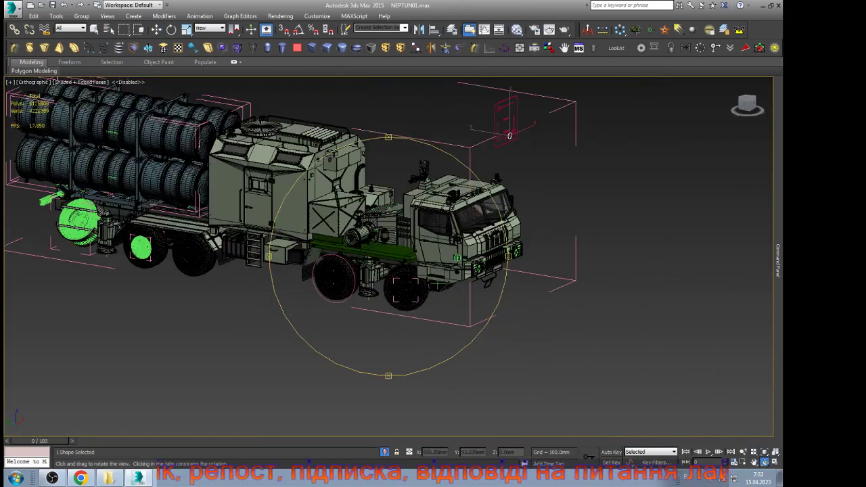
drag(493, 238, 426, 245)
right_click(426, 245)
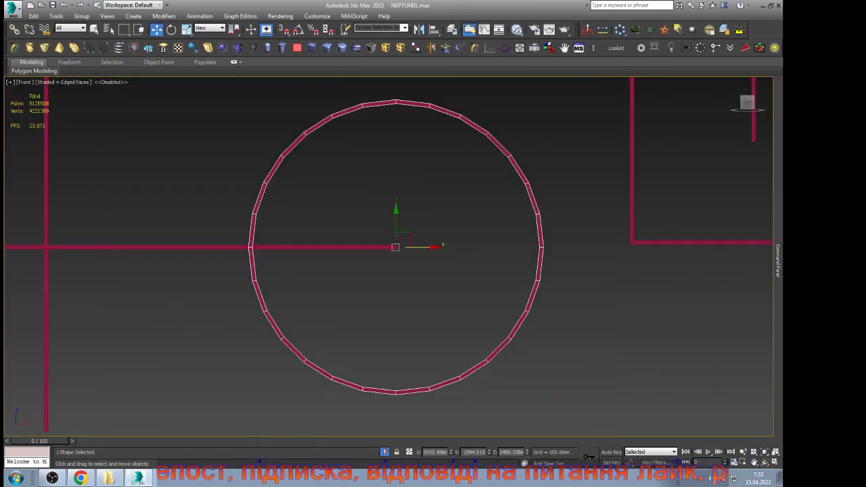
scroll(561, 224, down, 4)
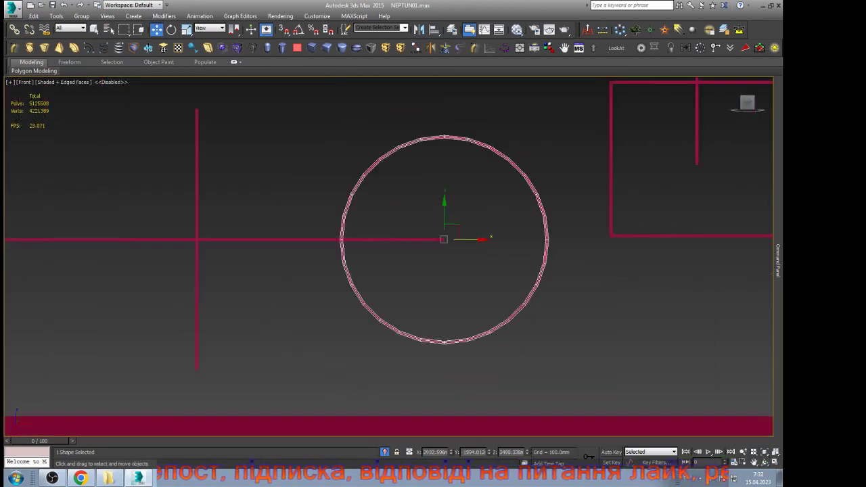
drag(501, 234, 325, 234)
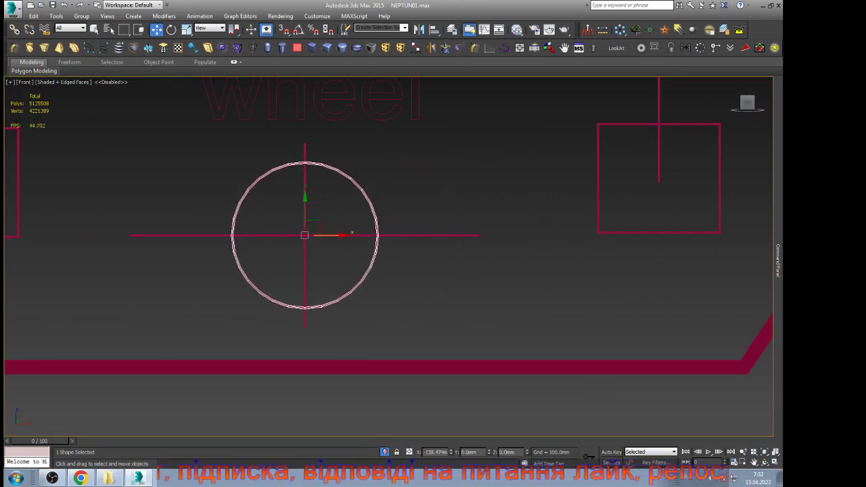
scroll(301, 227, up, 5)
scroll(326, 274, up, 2)
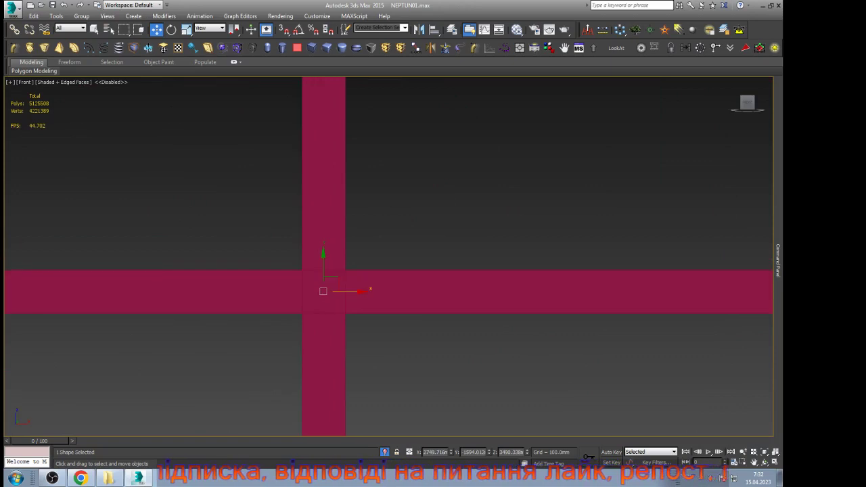
scroll(379, 273, down, 8)
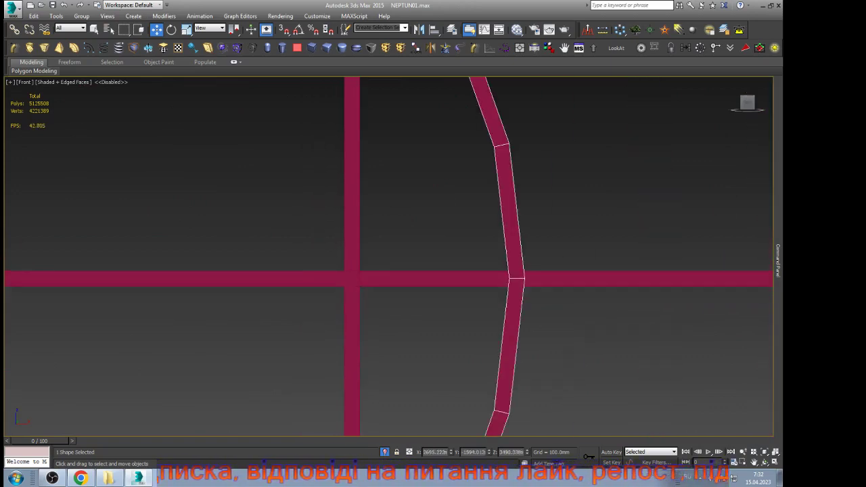
drag(256, 274, 404, 273)
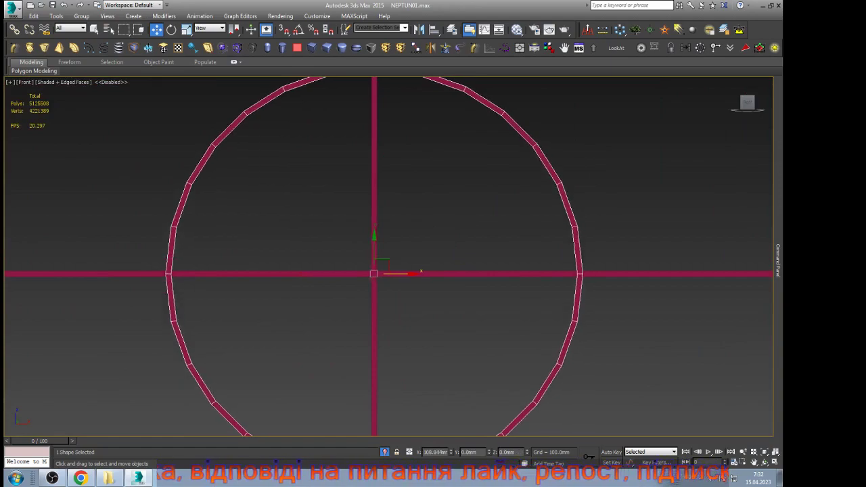
scroll(529, 203, down, 10)
scroll(543, 145, down, 4)
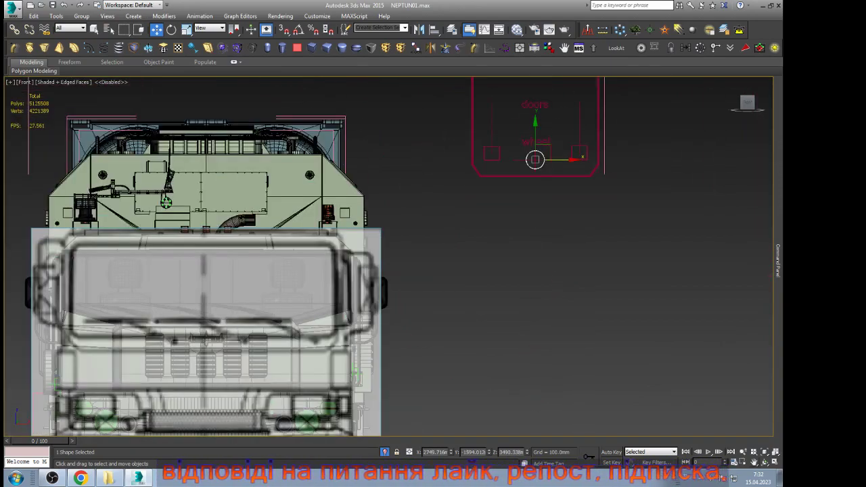
Step: Select the green second-axle rim on the opposite side of the truck and link it to the green helper behind that wheel
click(766, 463)
drag(444, 278, 331, 285)
scroll(406, 291, down, 4)
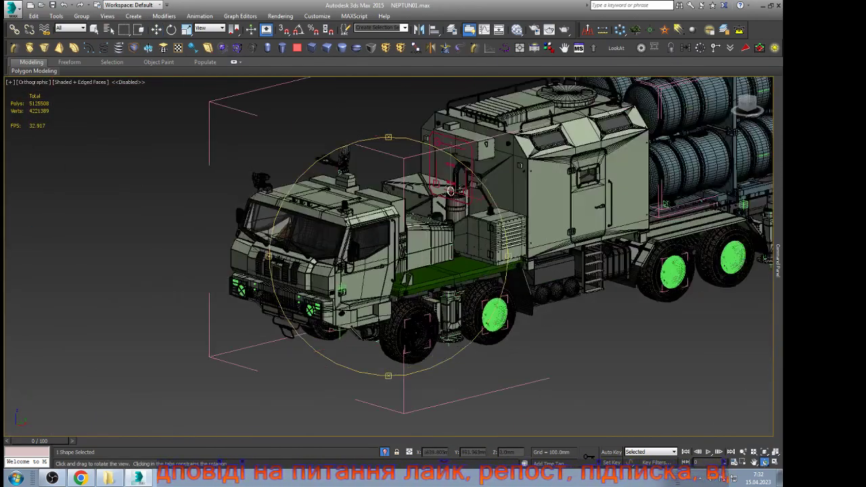
scroll(510, 304, up, 7)
key(w)
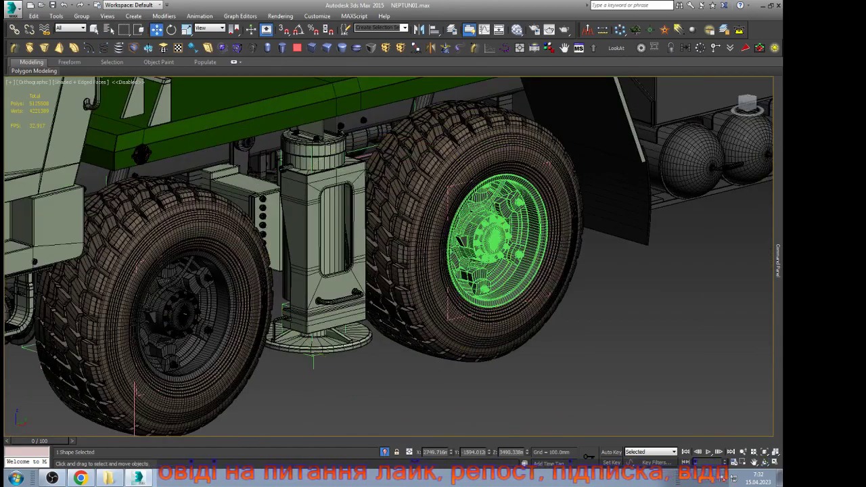
click(497, 241)
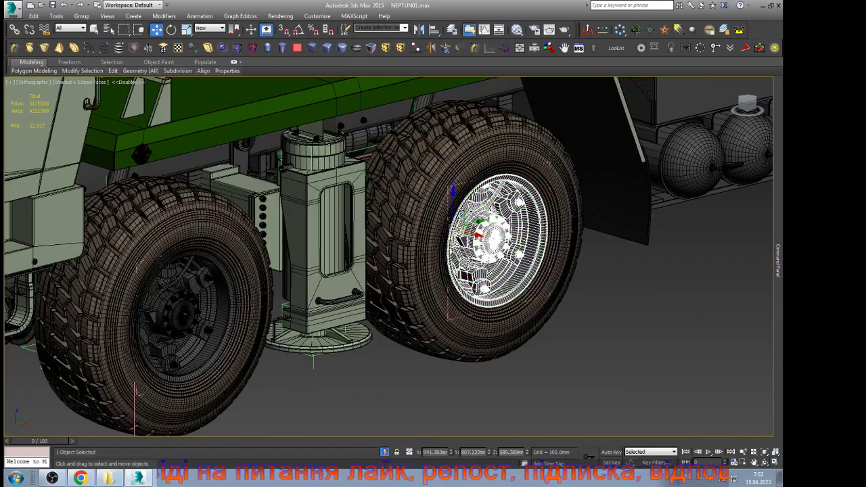
click(766, 463)
drag(352, 291, 399, 270)
scroll(385, 274, up, 6)
right_click(384, 274)
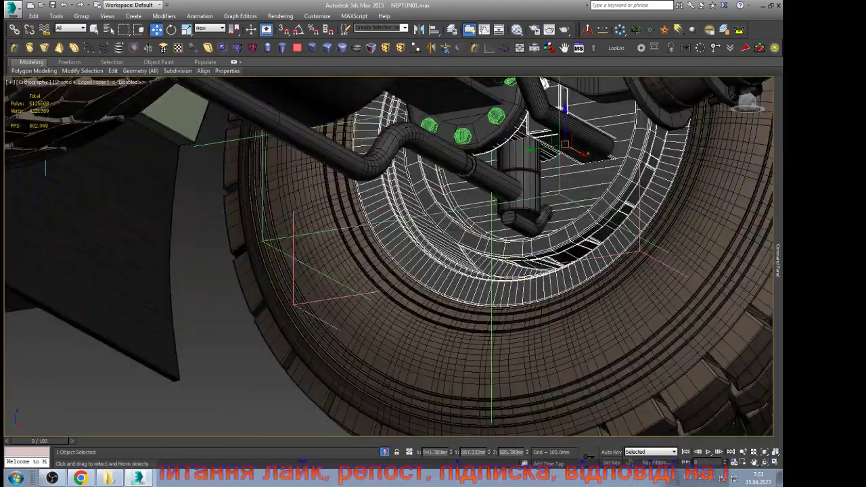
click(14, 30)
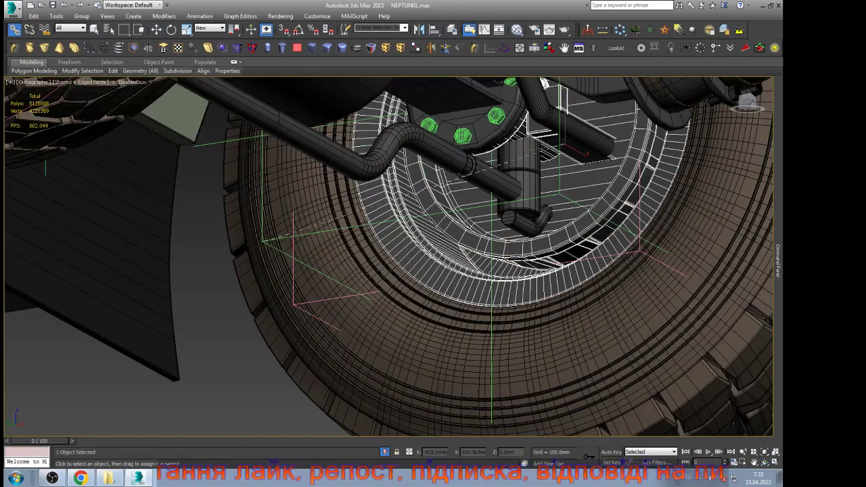
drag(264, 241, 263, 241)
key(w)
scroll(264, 240, down, 8)
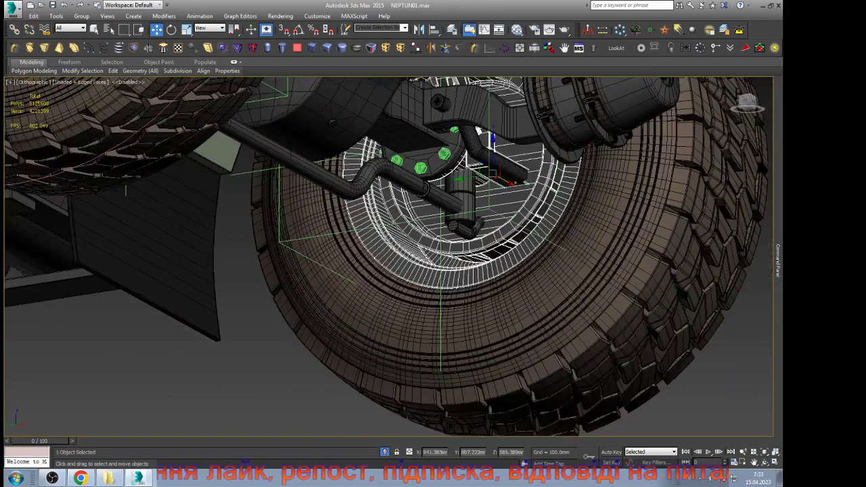
Step: Select the other second-axle rim and link it to the green helper on the inner side of its wheel
scroll(340, 188, up, 4)
click(267, 162)
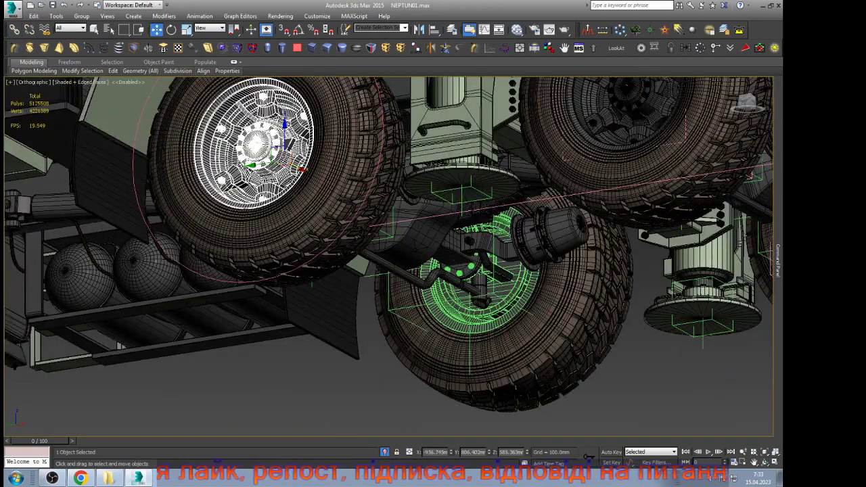
key(ctrl+r)
drag(454, 221, 242, 191)
drag(402, 158, 280, 84)
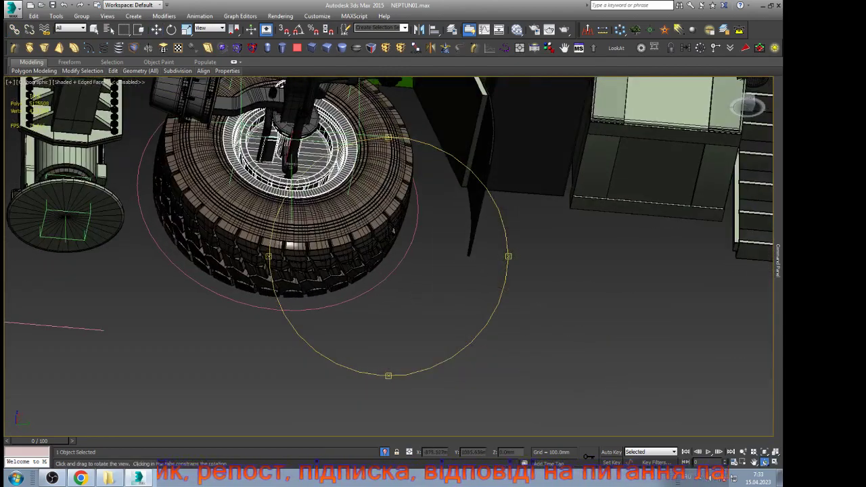
scroll(359, 272, down, 4)
drag(358, 272, 337, 230)
scroll(362, 229, up, 7)
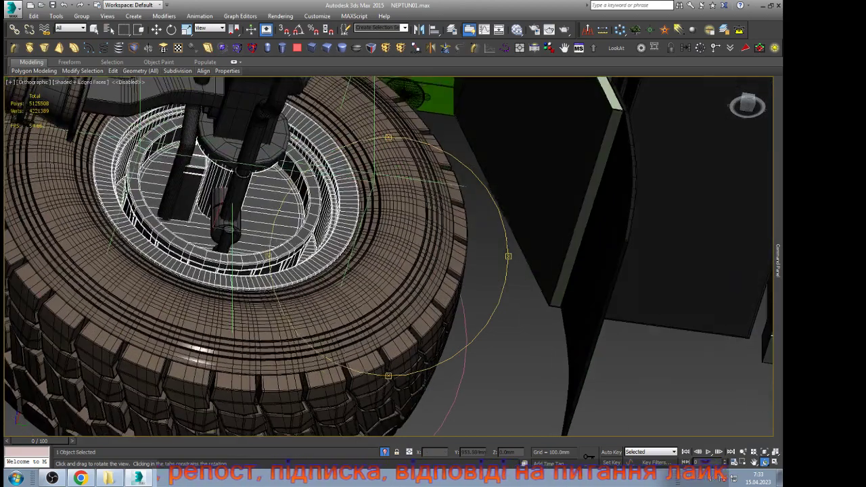
scroll(347, 233, up, 4)
key(w)
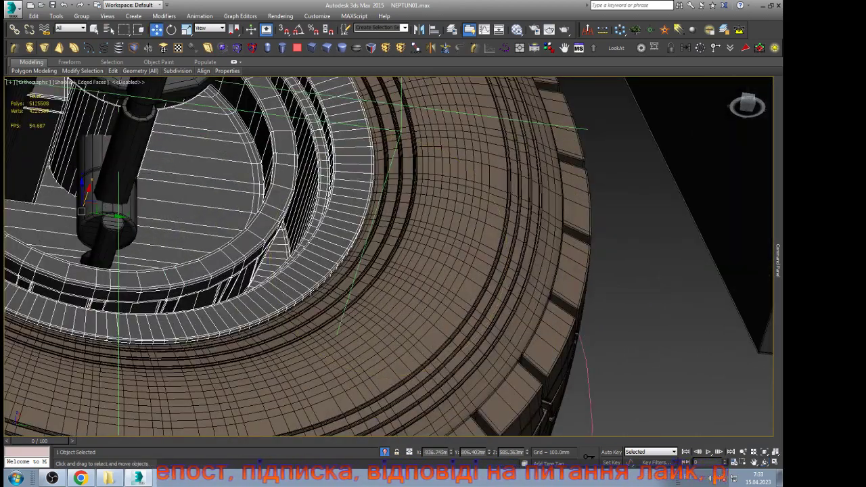
click(14, 29)
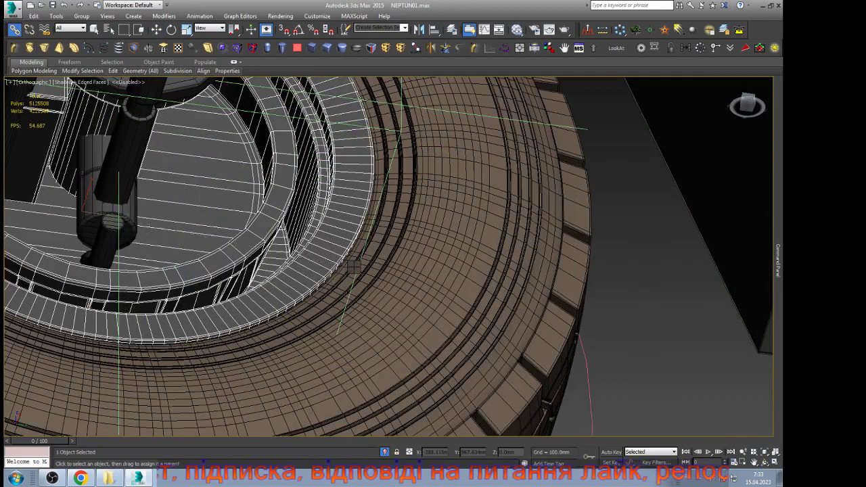
key(w)
scroll(351, 267, down, 5)
scroll(568, 272, down, 5)
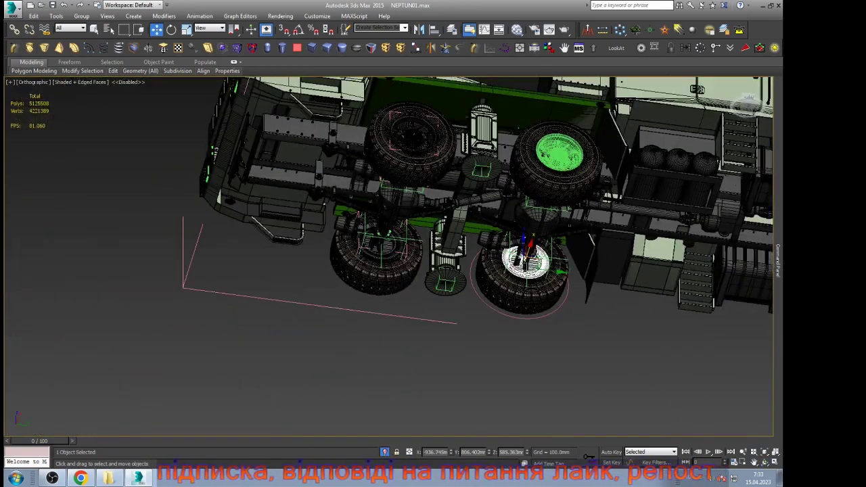
Step: In the Front view, move the "wheel" control circle along X to about 2933 mm and examine the first- and second-axle wheels
click(579, 293)
scroll(568, 315, down, 4)
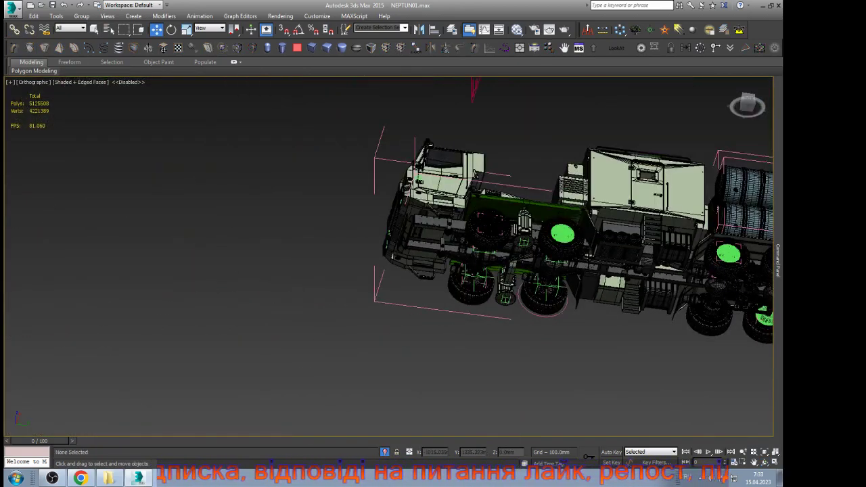
key(f)
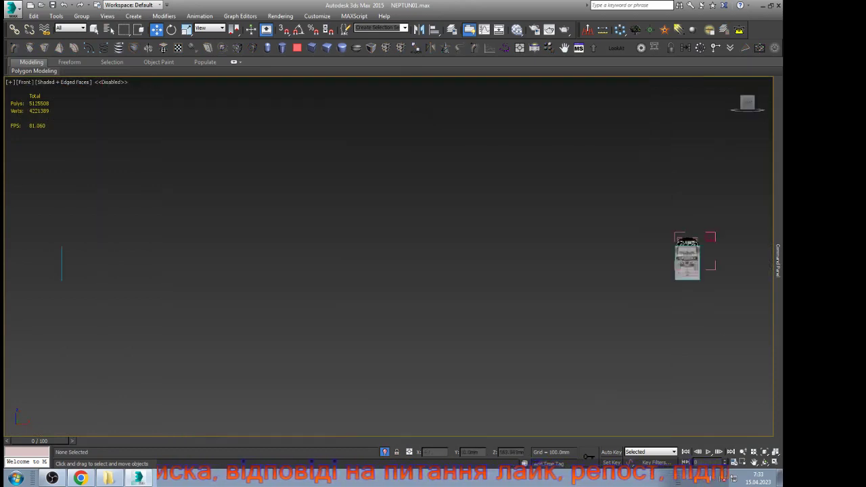
scroll(718, 241, up, 10)
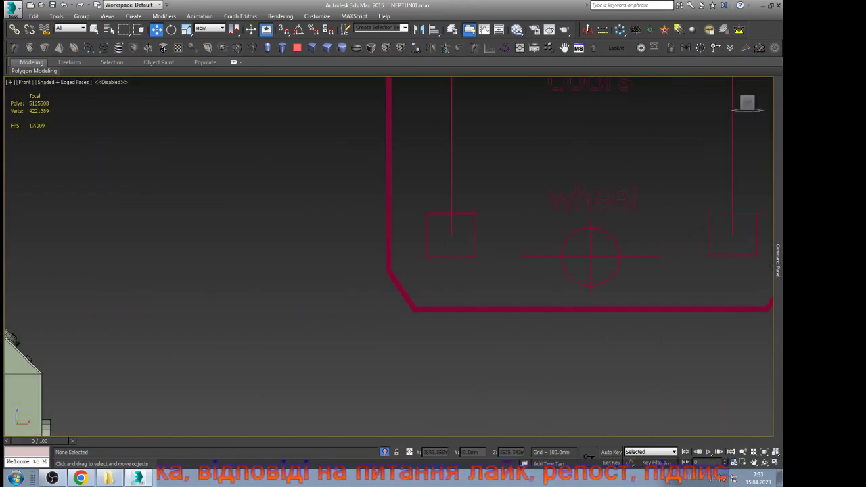
click(619, 259)
drag(617, 256, 688, 256)
scroll(484, 171, down, 5)
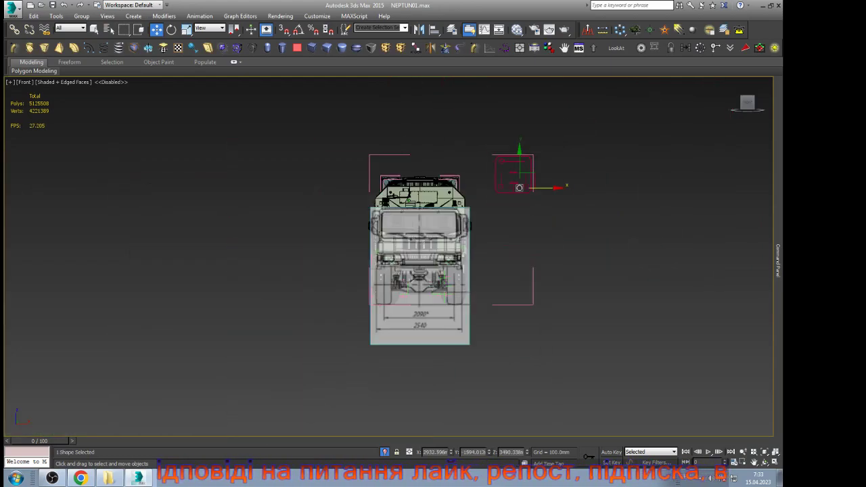
click(765, 462)
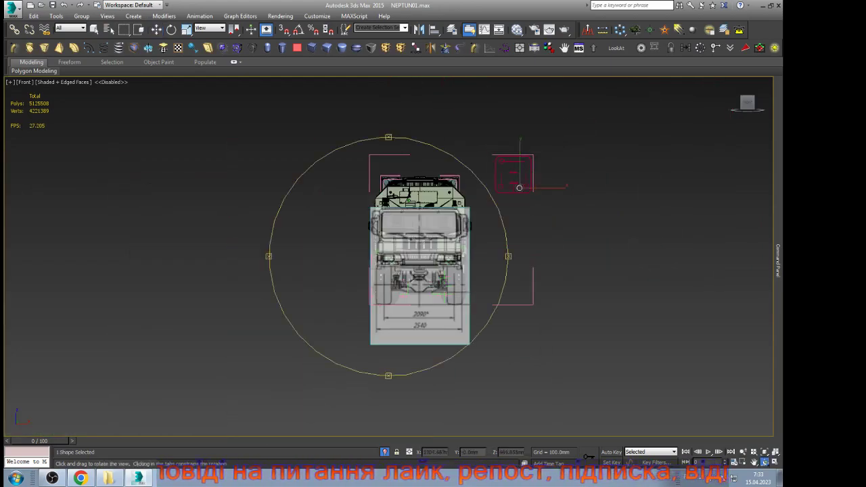
drag(454, 271, 534, 274)
scroll(528, 274, up, 5)
scroll(478, 276, down, 8)
scroll(357, 303, up, 8)
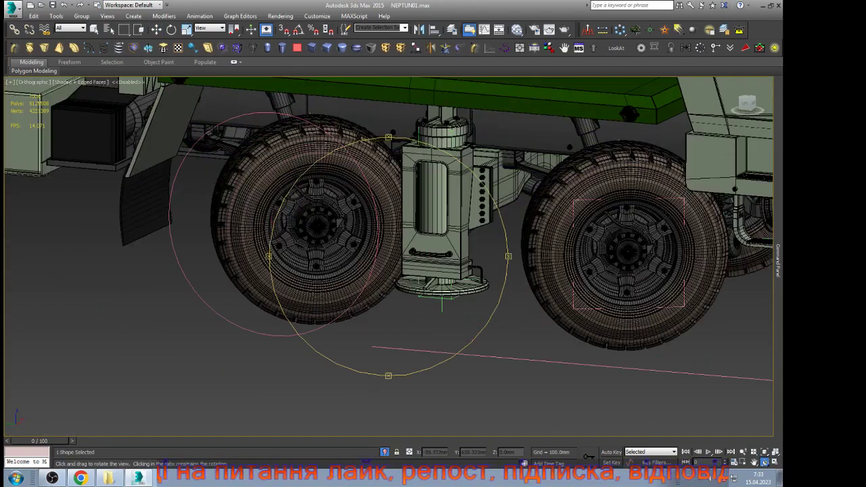
scroll(458, 297, down, 5)
Step: Clear the selection, show the truck through Camera001 with safe frames on, and save the scene
key(w)
click(433, 366)
key(c)
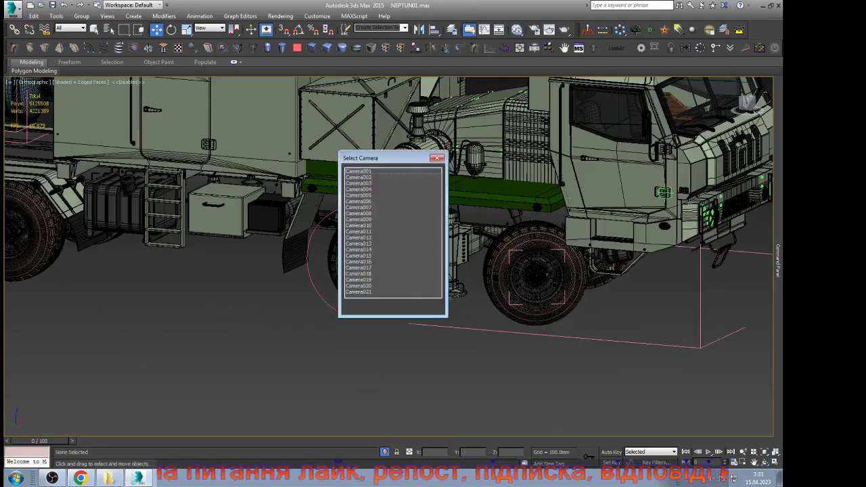
key(Return)
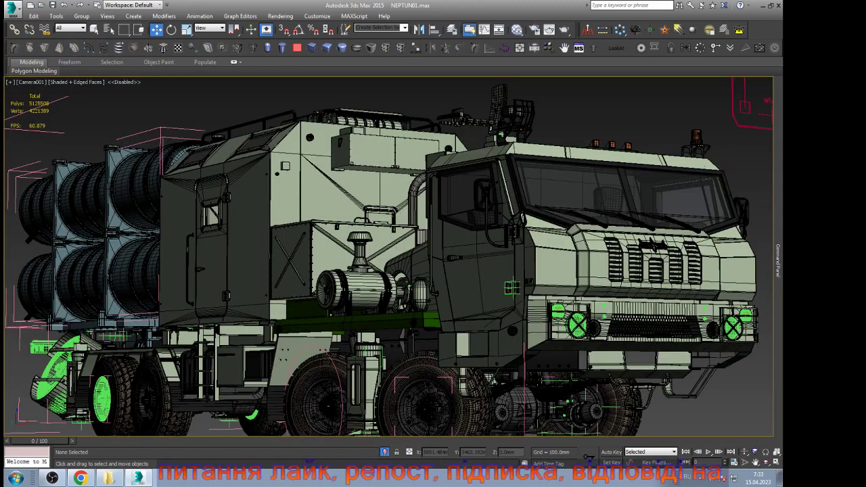
key(shift+f)
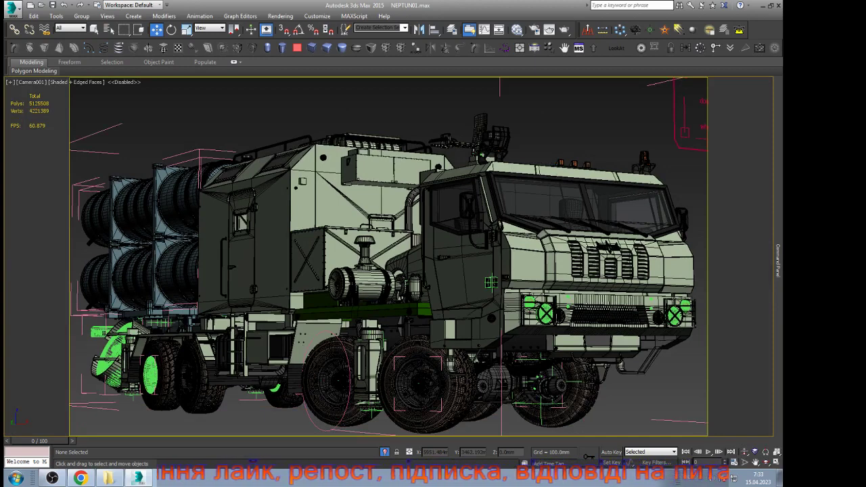
key(ctrl+s)
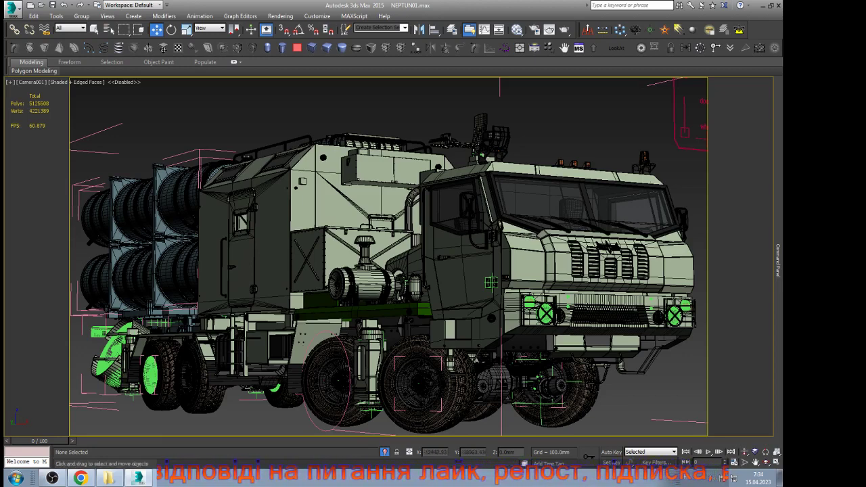
Step: Examine the truck's rear wheels and the mounted spare wheel, closing in on the rearmost-axle wheel
key(l)
scroll(374, 234, down, 8)
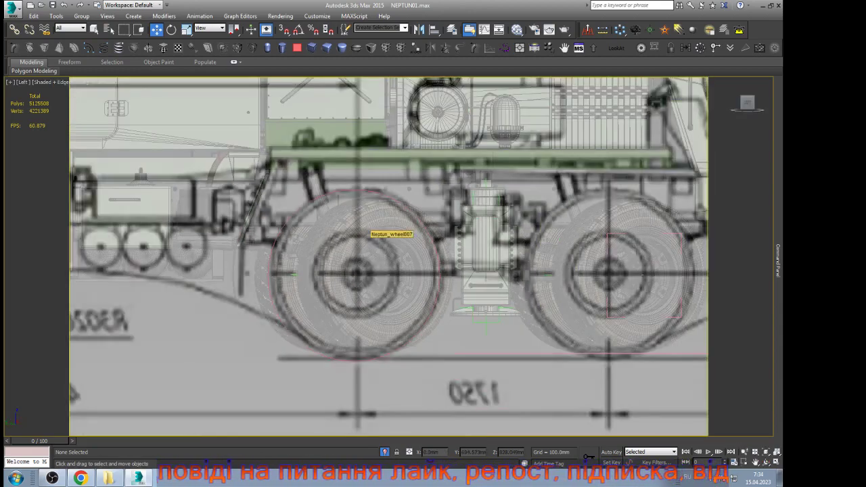
click(765, 462)
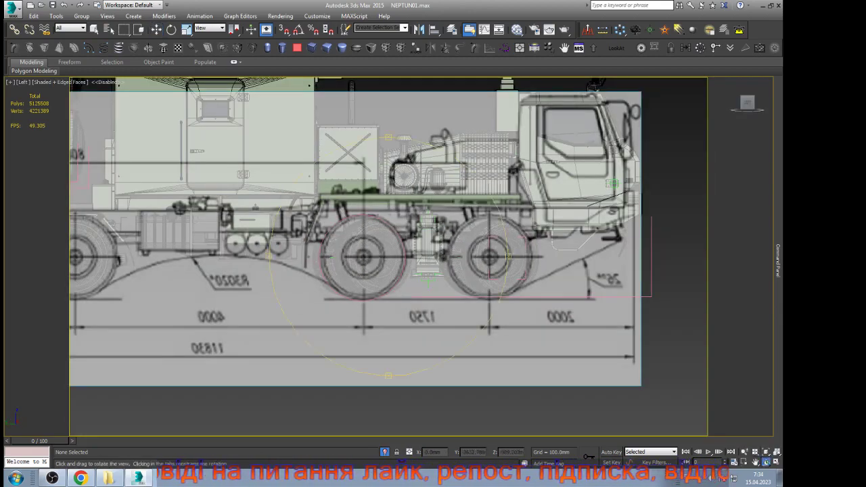
drag(412, 247, 359, 270)
scroll(372, 264, down, 4)
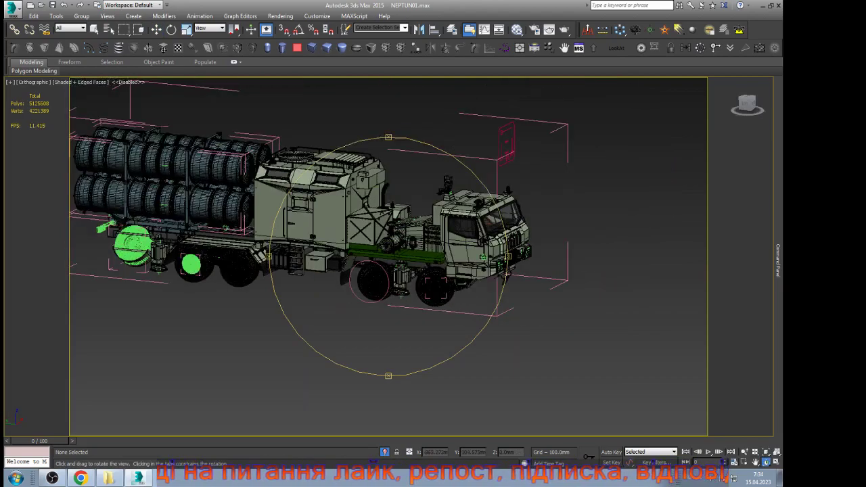
scroll(414, 284, down, 2)
scroll(220, 262, up, 8)
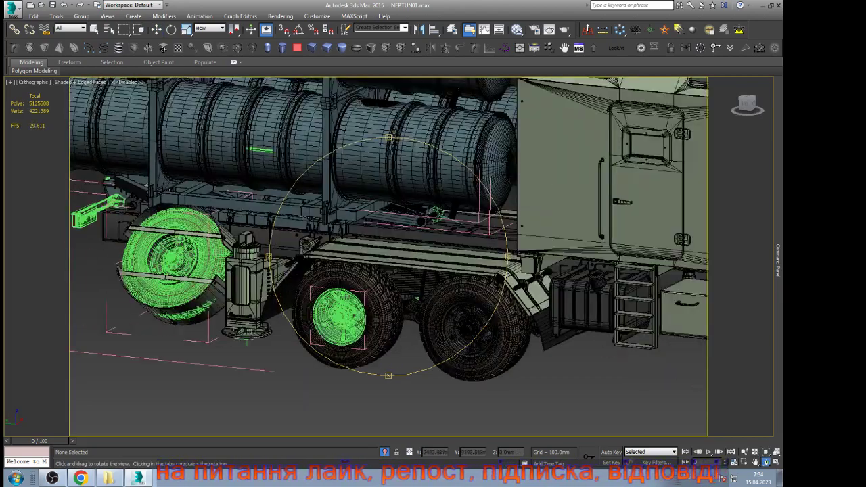
right_click(219, 262)
scroll(359, 321, up, 5)
click(211, 371)
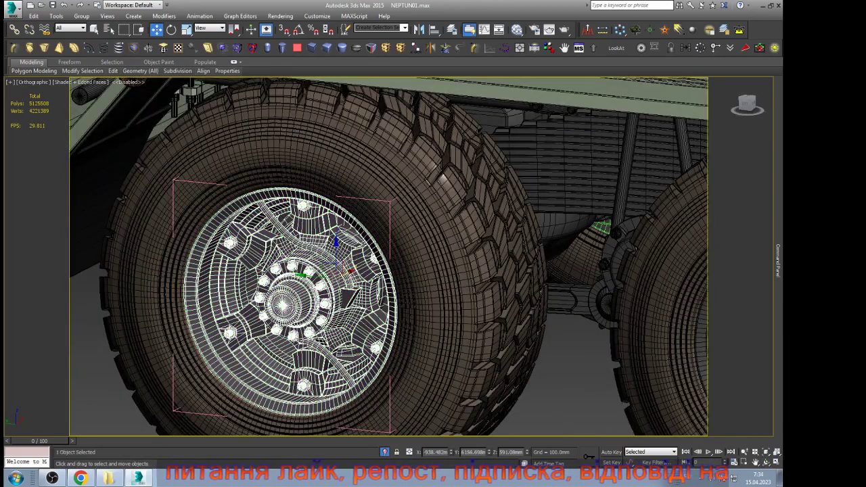
ctrl+click(175, 381)
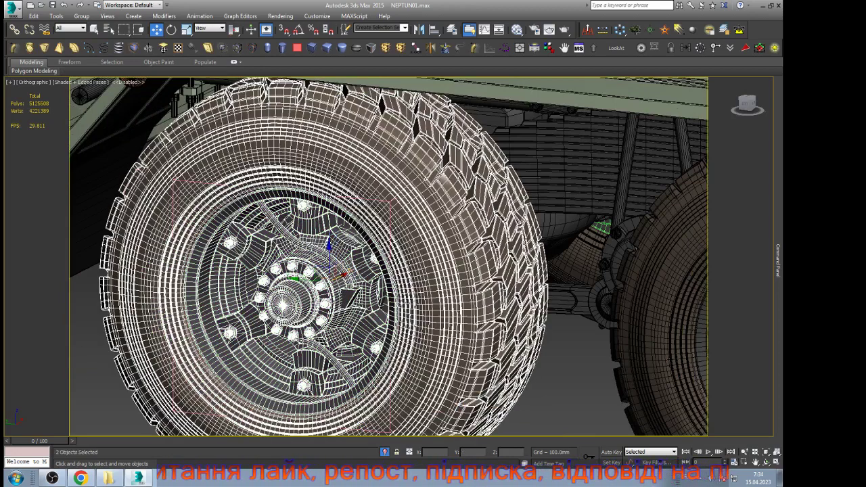
key(ctrl+d)
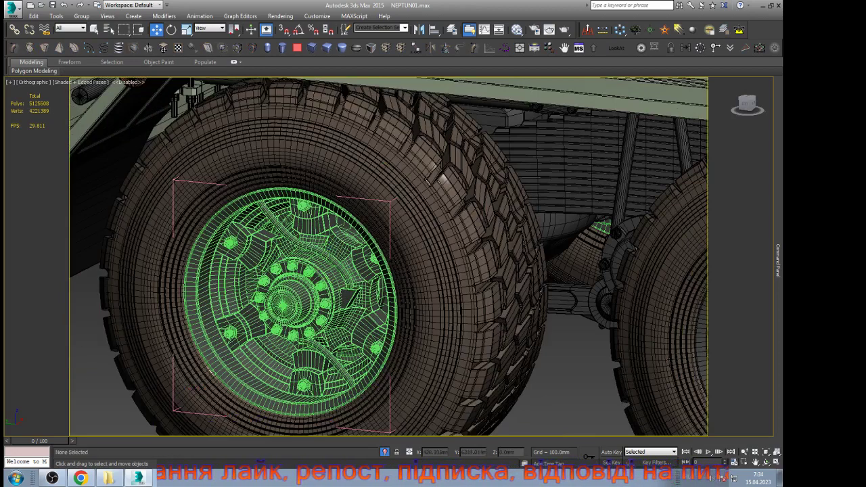
click(211, 372)
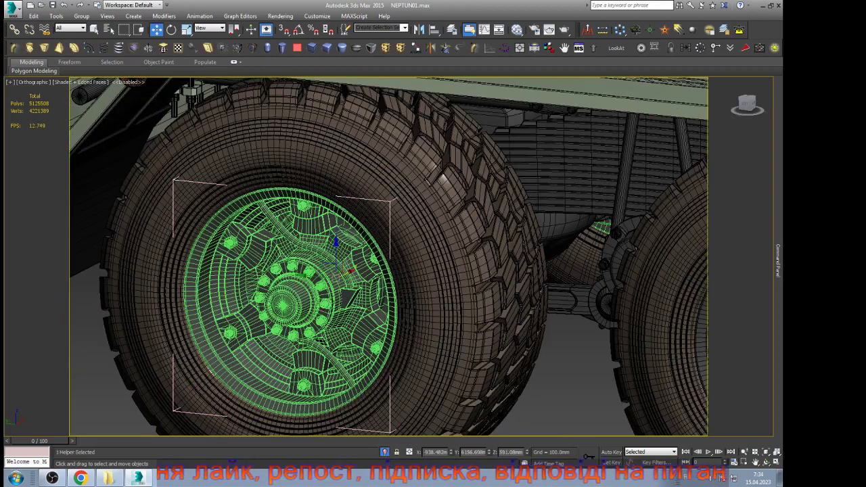
key(ctrl+d)
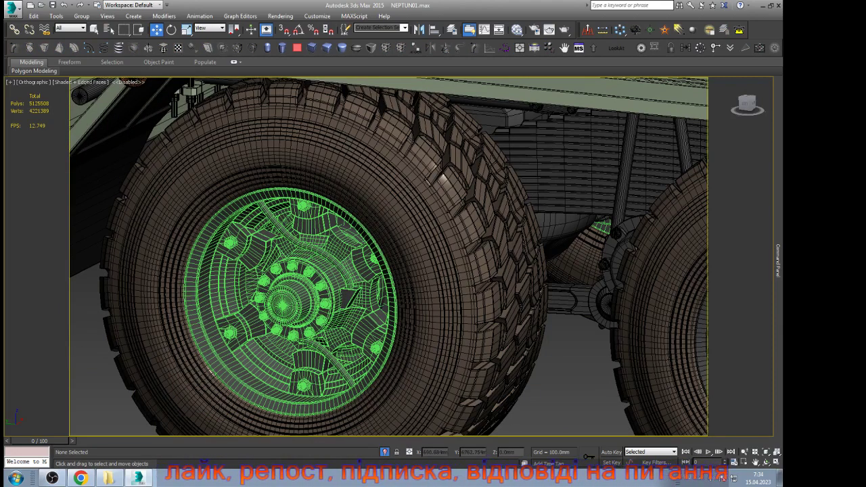
Step: Group the green rim and the tyre of the rearmost-axle wheel, keeping the suggested group name
click(211, 372)
ctrl+click(195, 385)
key(ctrl+g)
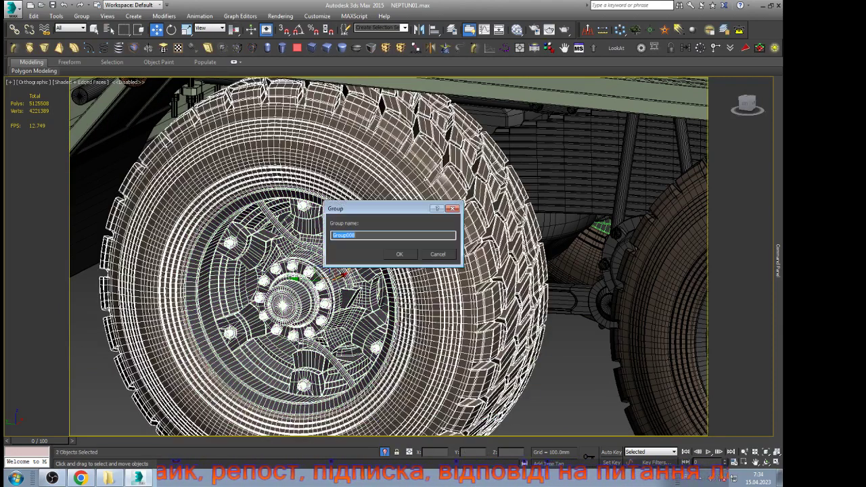
click(399, 254)
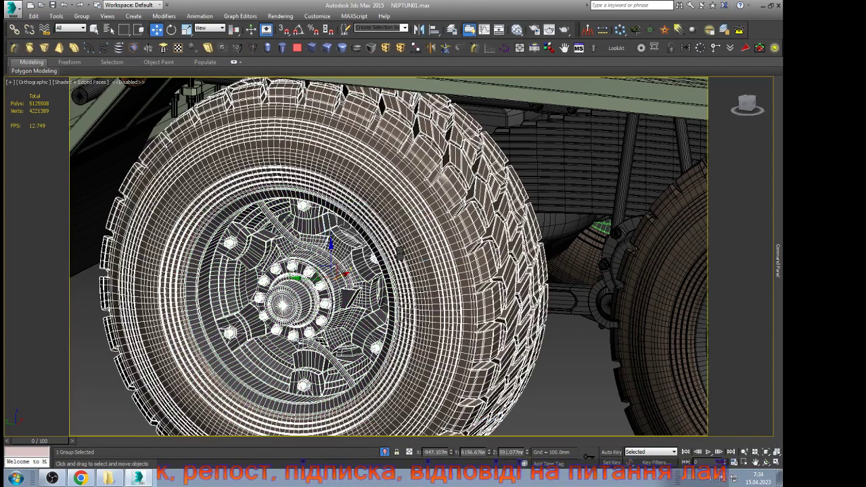
Step: Isolate the newly grouped rearmost-axle wheel together with the green spare wheel, and clear the selection
scroll(485, 282, down, 8)
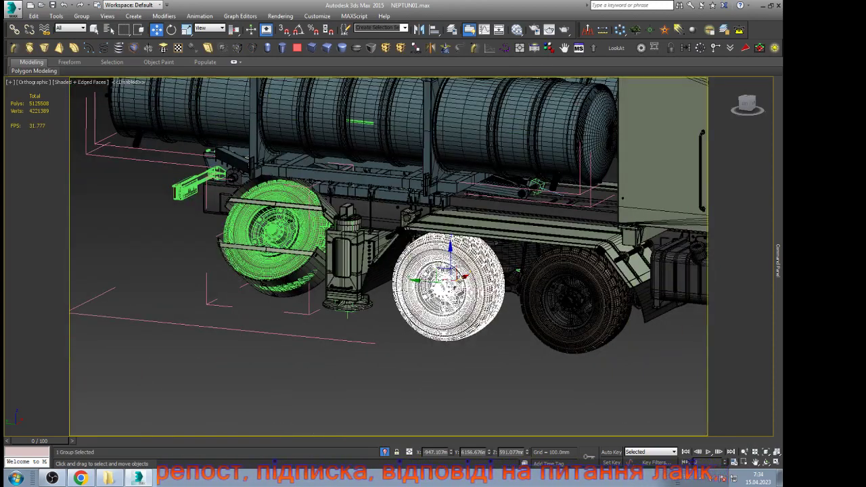
click(309, 237)
scroll(309, 237, up, 5)
ctrl+click(648, 276)
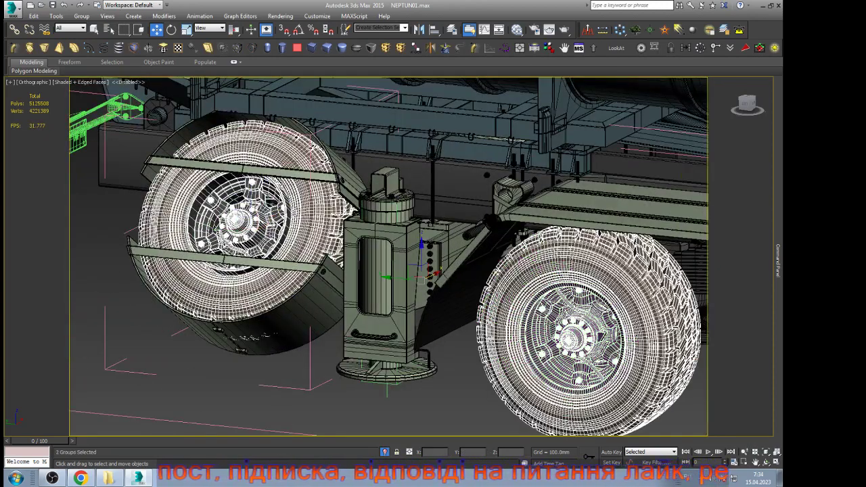
key(alt+q)
click(636, 278)
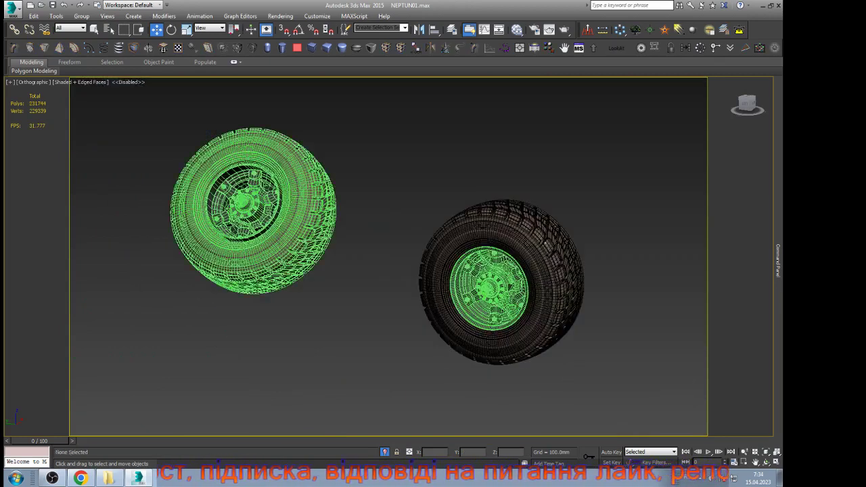
Step: Clone the grouped rearmost-axle wheel in place as an Instance
click(531, 281)
key(ctrl+v)
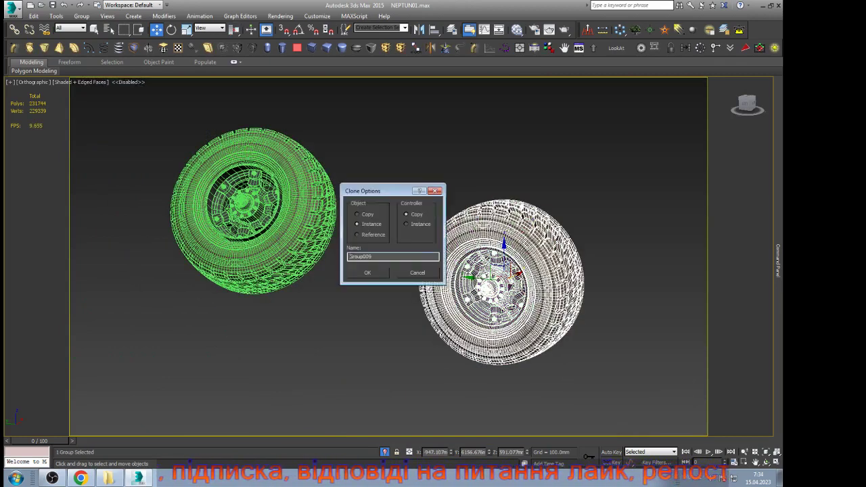
key(Return)
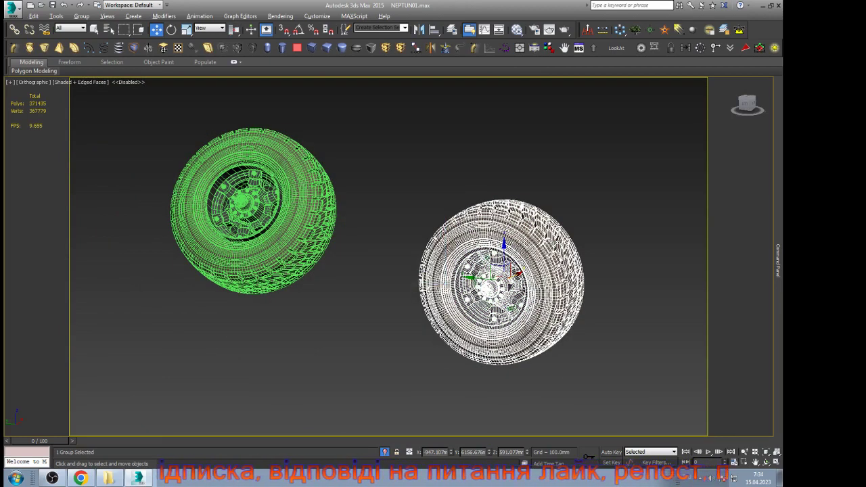
Step: Align the cloned wheel to the green spare wheel in X, Y and Z position, pivot point to pivot point
key(alt+a)
click(271, 216)
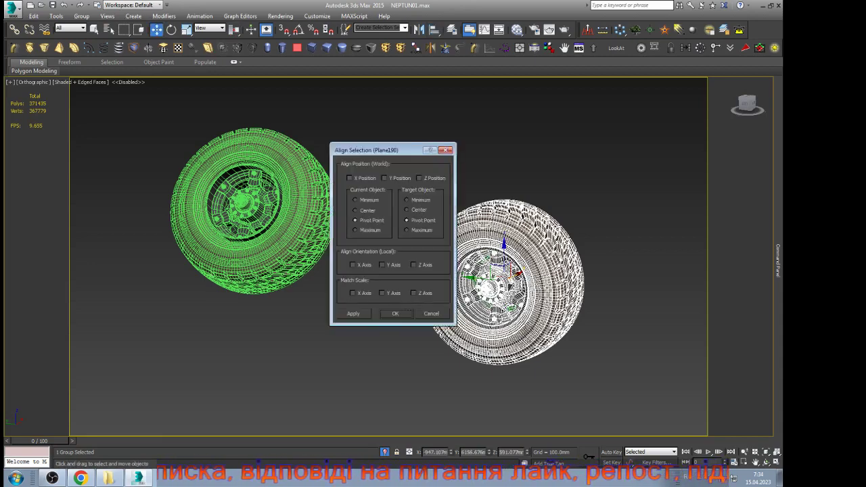
click(350, 178)
click(384, 178)
click(419, 178)
click(353, 313)
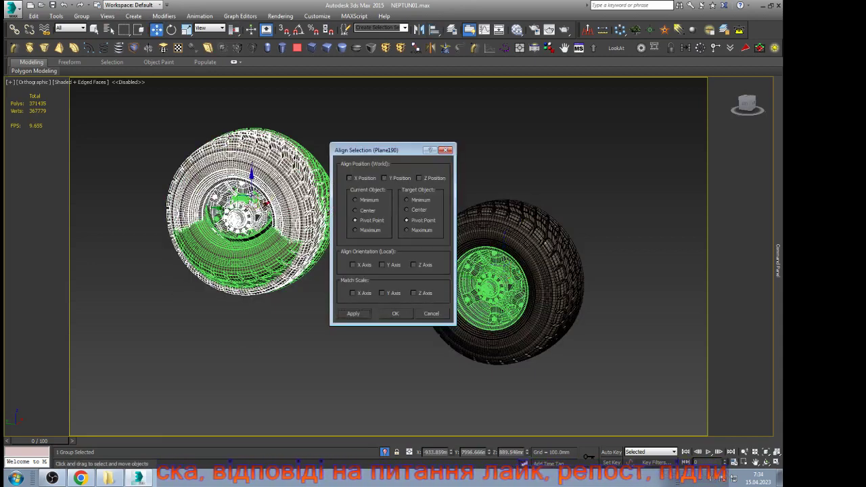
key(Return)
Step: Delete the old green spare wheel, select the cloned wheel in its place and end the isolation
key(z)
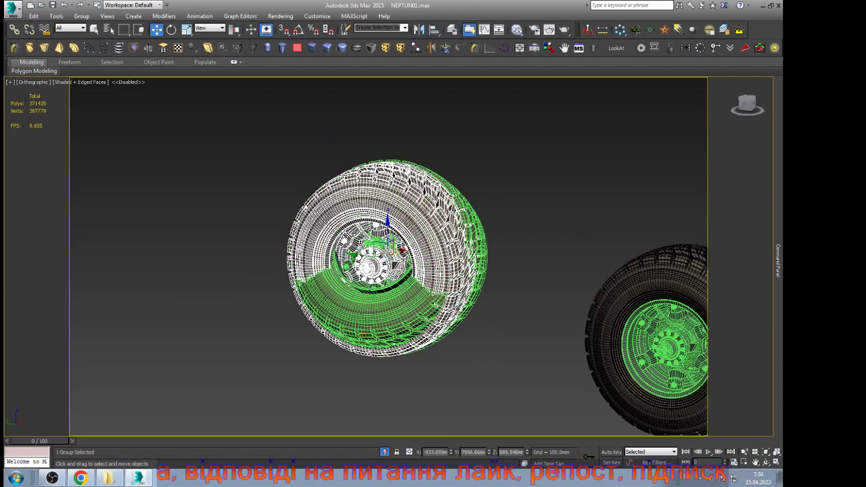
click(373, 312)
key(Delete)
click(405, 303)
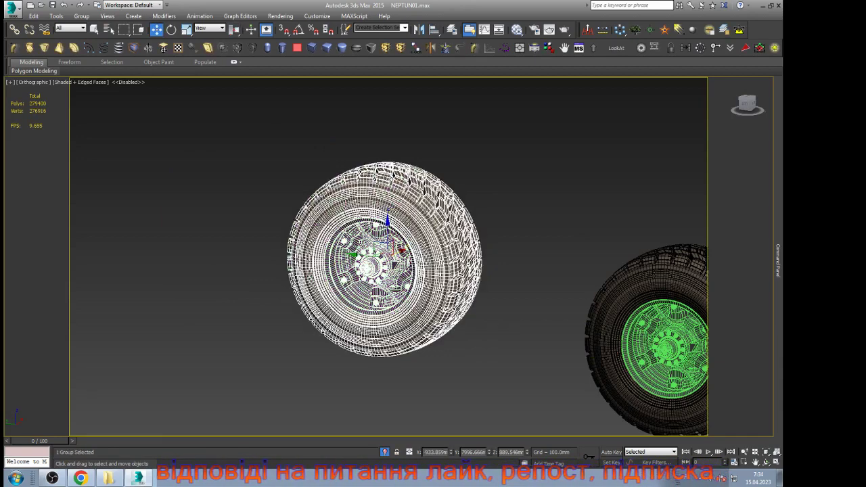
key(alt+u)
key(Return)
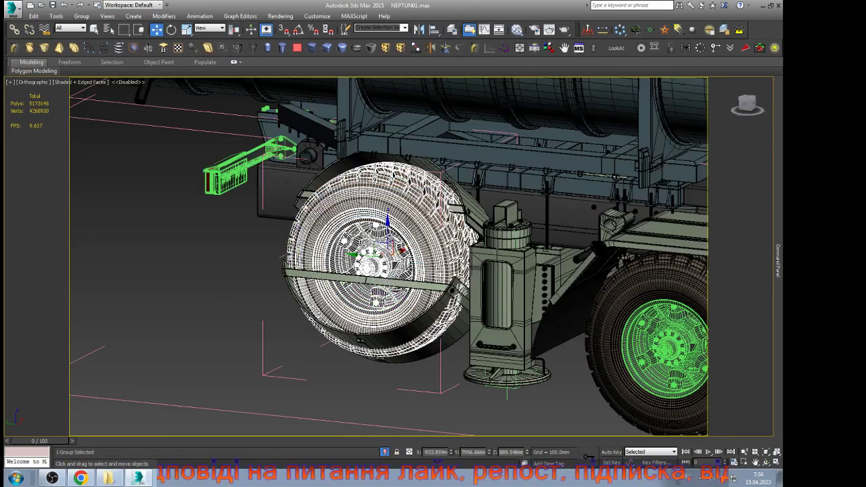
Step: In the Back view, rotate the cloned spare wheel by about 28.5 degrees to match the tilt of its mounting brackets
key(k)
key(z)
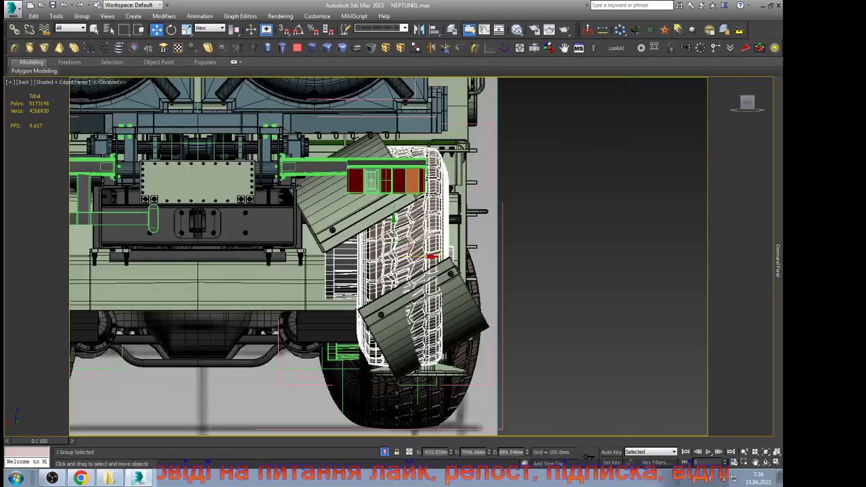
key(e)
scroll(442, 273, up, 3)
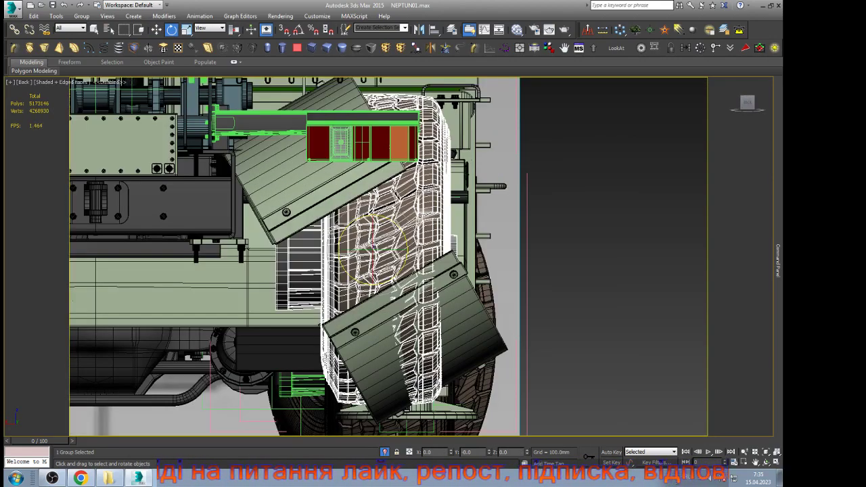
drag(376, 240, 387, 229)
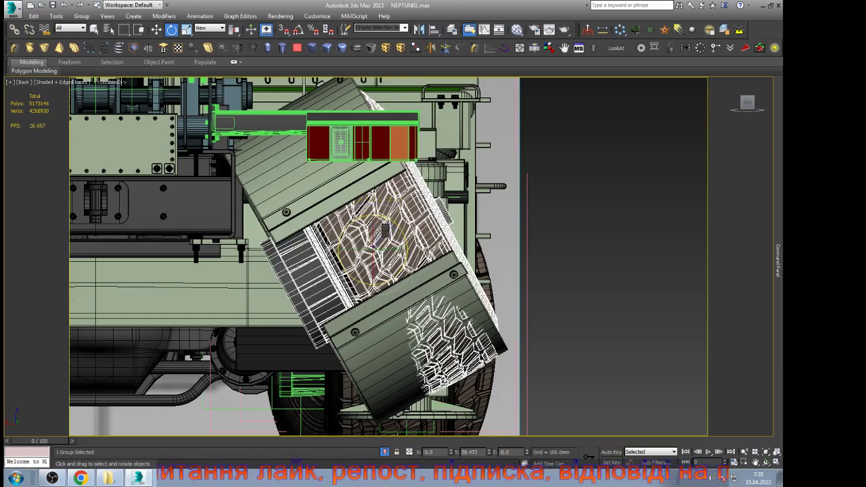
Step: Move the tilted spare wheel along its own Local axes until it sits centred between its mounting brackets
key(w)
click(210, 28)
click(205, 59)
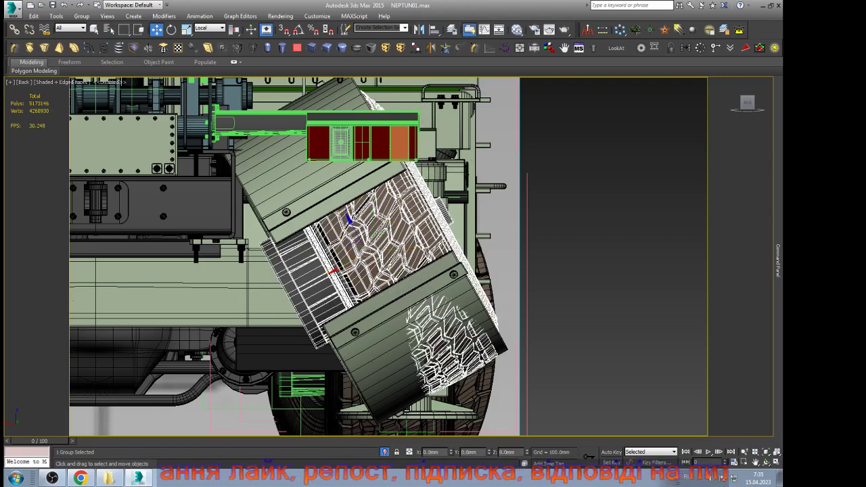
drag(348, 219, 345, 212)
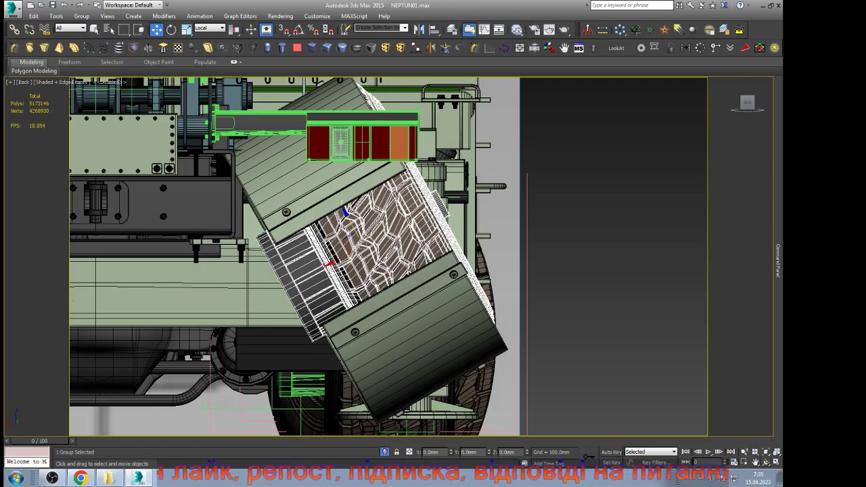
click(766, 462)
drag(467, 264, 497, 226)
right_click(497, 226)
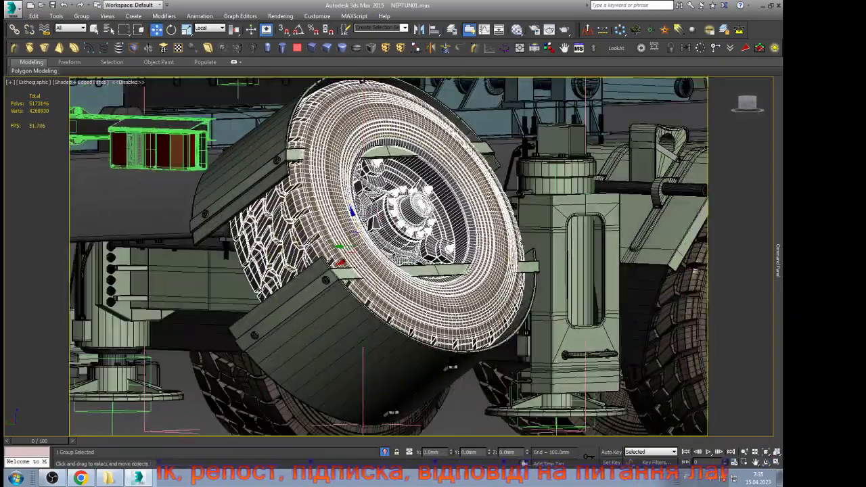
drag(340, 261, 326, 269)
scroll(341, 259, down, 3)
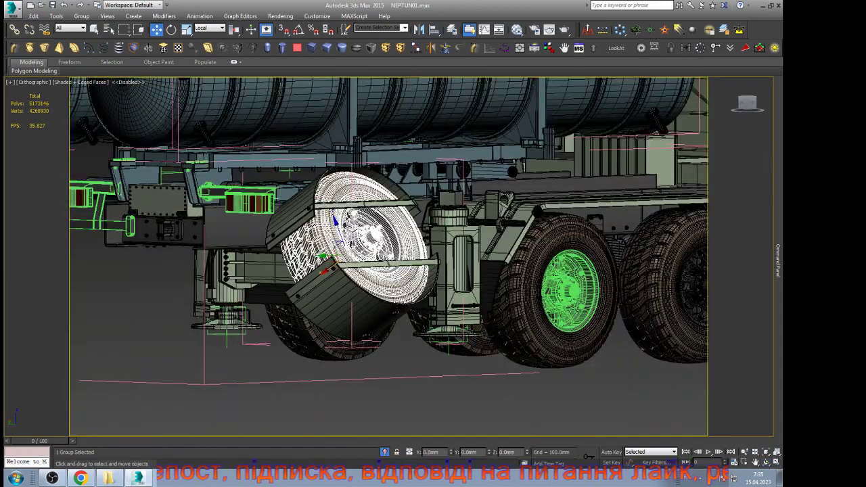
Step: Check the spare wheel's fit from close up, deselect it, and show the truck through Camera001 without edged faces
click(766, 462)
mouse_move(427, 291)
mouse_down()
mouse_move(328, 280)
mouse_move(288, 310)
mouse_move(426, 288)
mouse_up()
scroll(291, 207, up, 5)
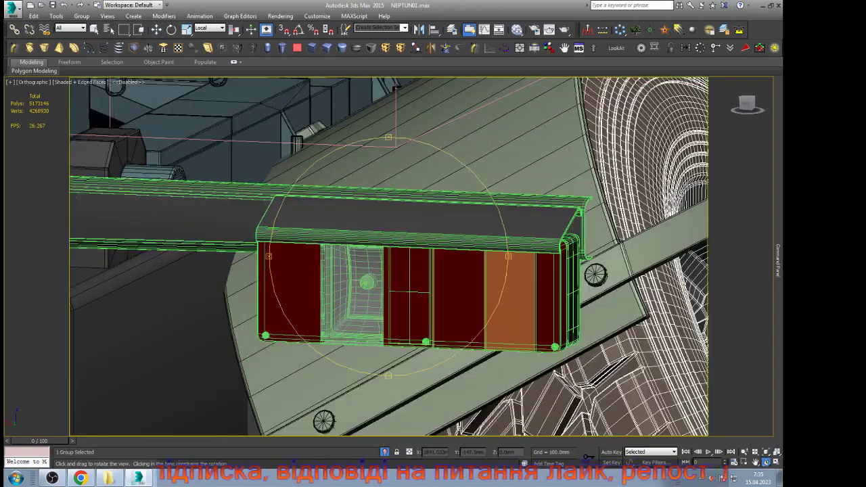
scroll(311, 219, down, 2)
key(c)
double_click(359, 171)
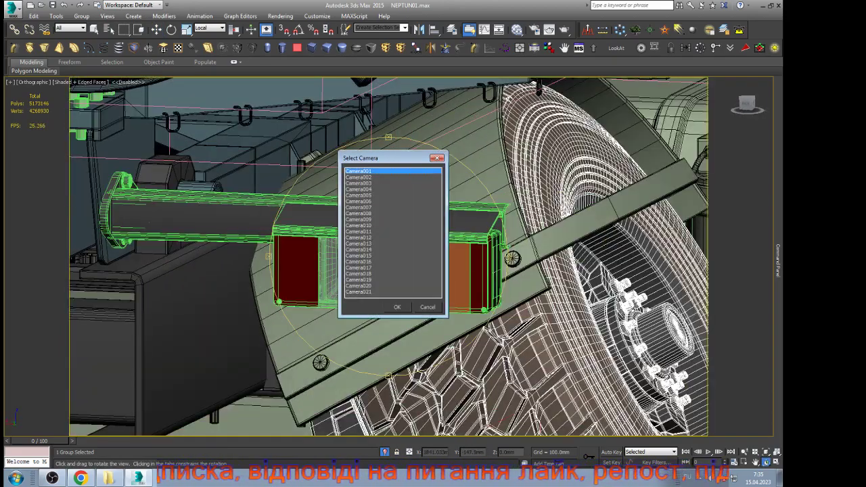
key(ctrl+d)
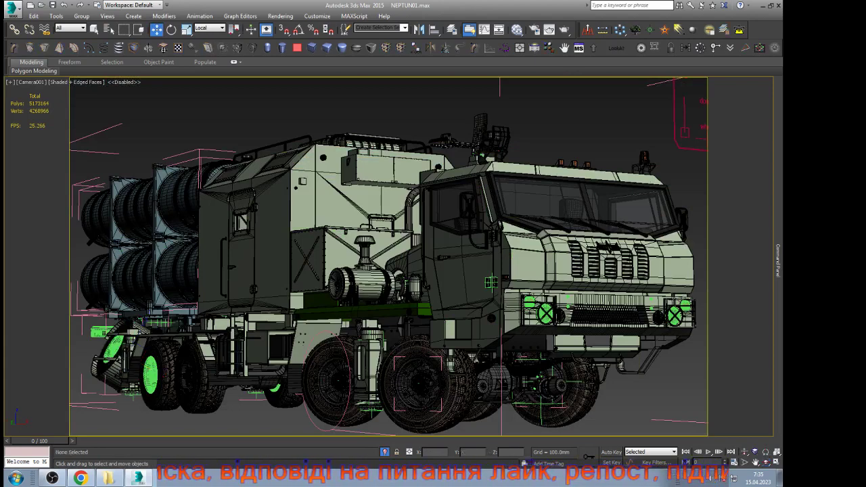
key(F4)
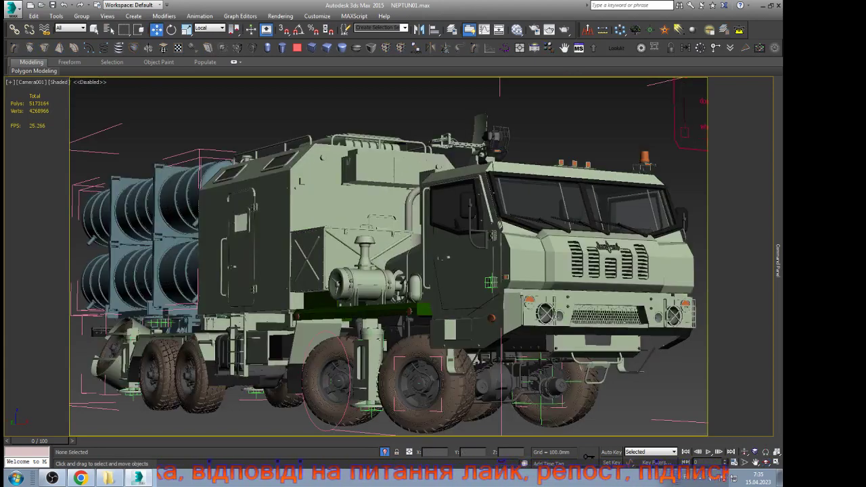
Step: Save the scene as NEPTUN.max in the max folder, replacing the existing file
key(ctrl+shift+s)
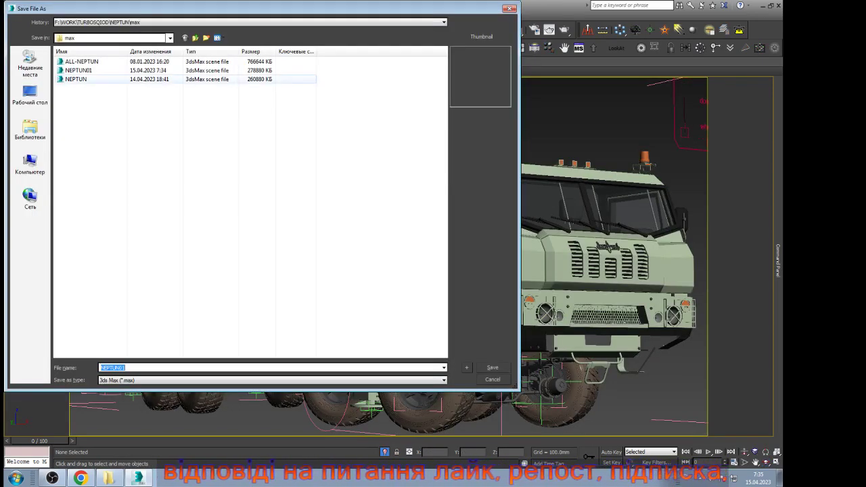
double_click(75, 79)
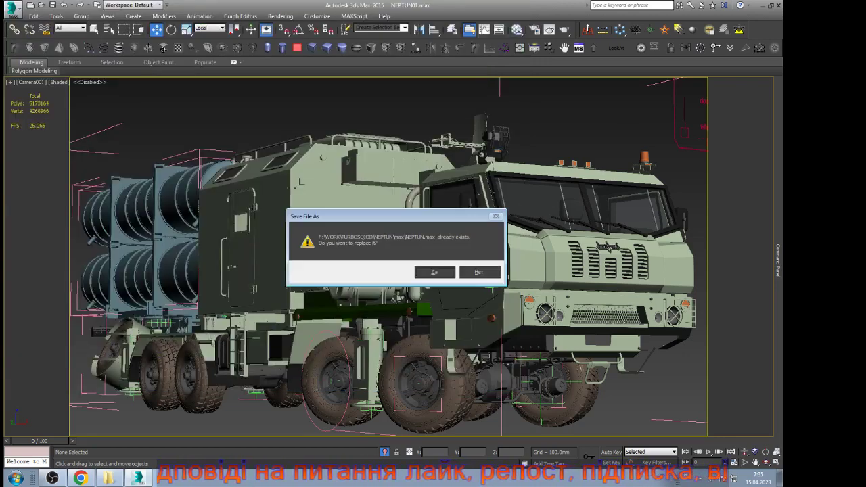
click(435, 272)
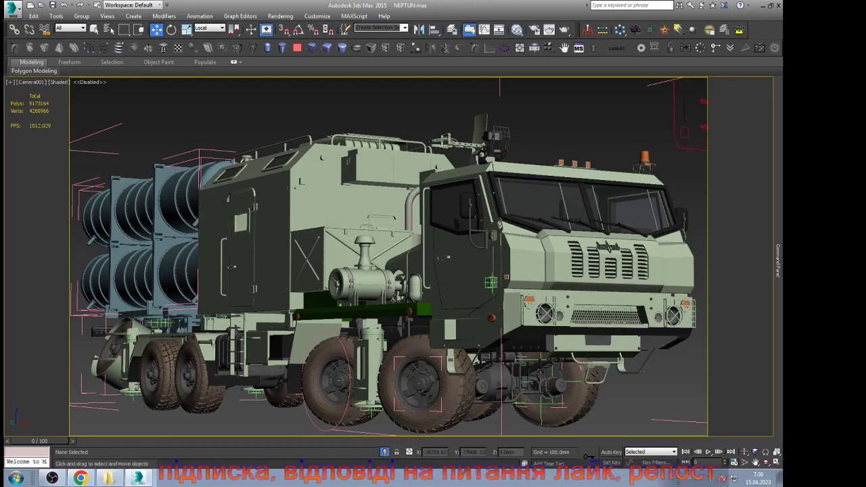
Step: Unhide all hidden objects, review the V-Ray system settings and render elements, and start rendering the Camera001 view
click(565, 117)
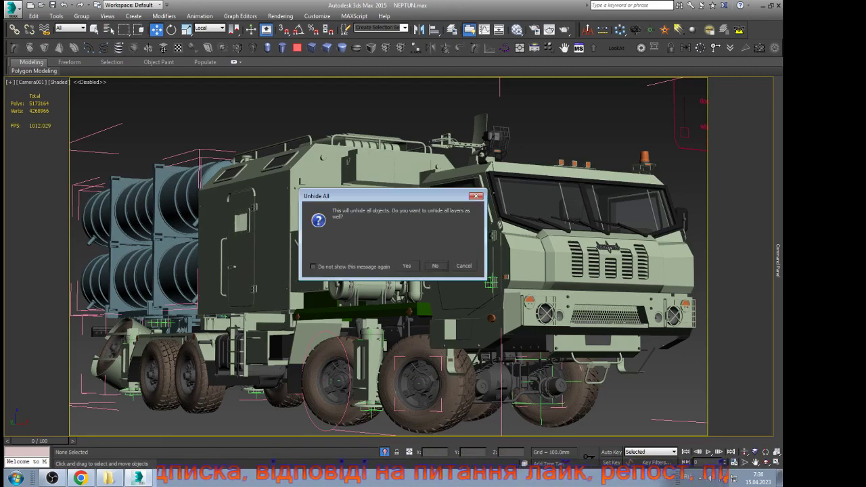
key(Return)
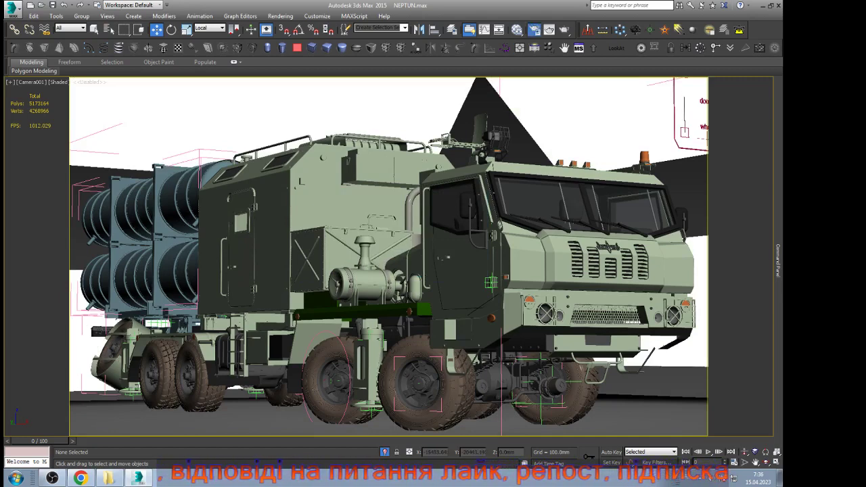
click(534, 30)
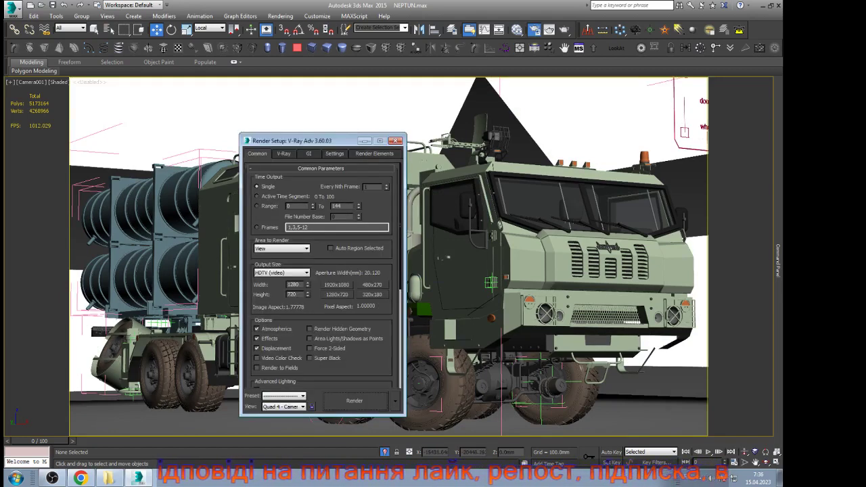
click(334, 153)
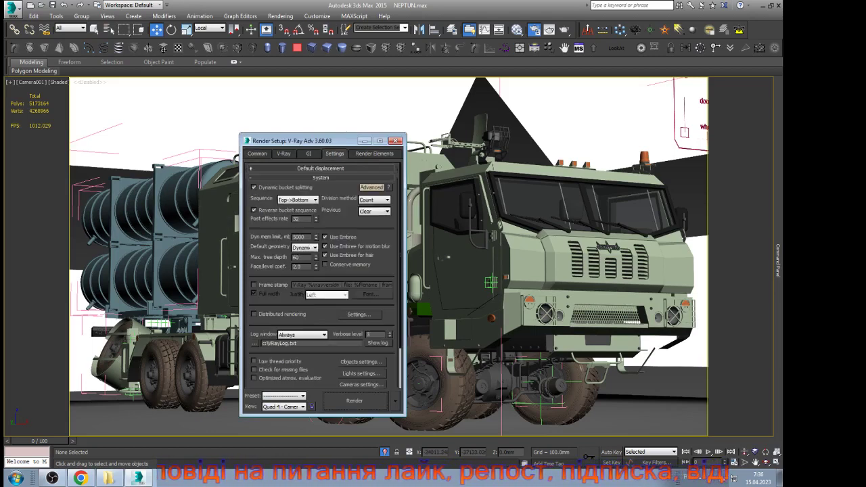
click(374, 154)
click(334, 154)
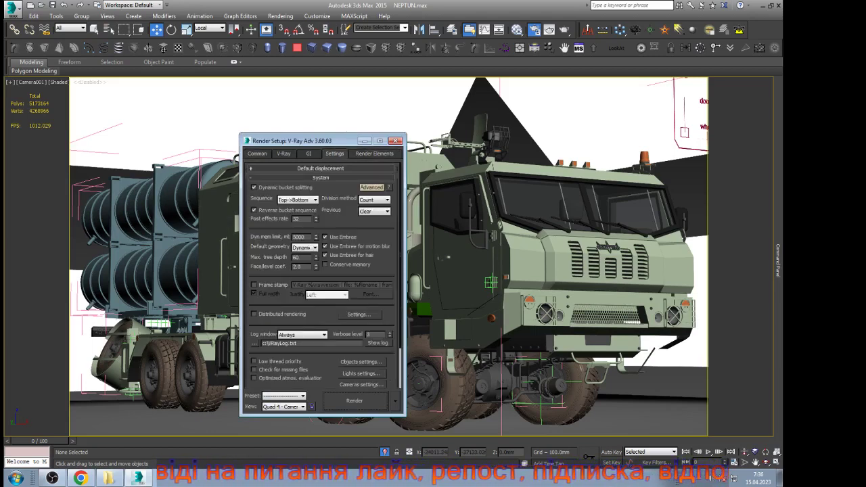
click(374, 154)
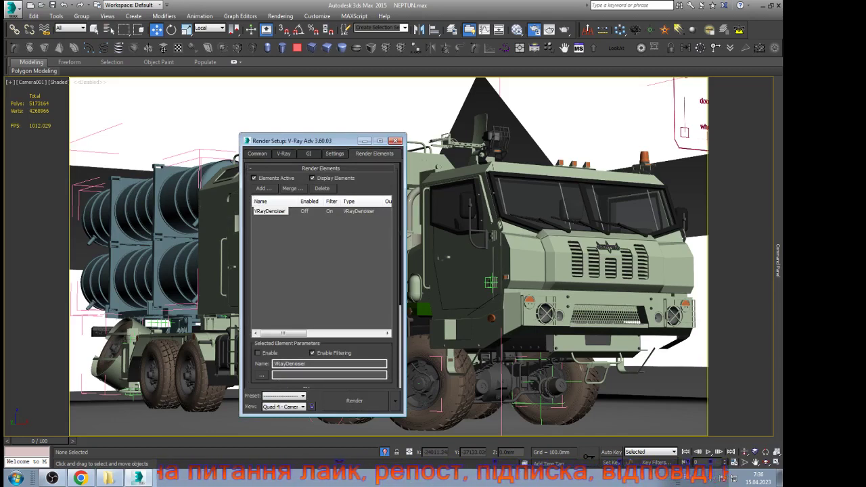
click(355, 401)
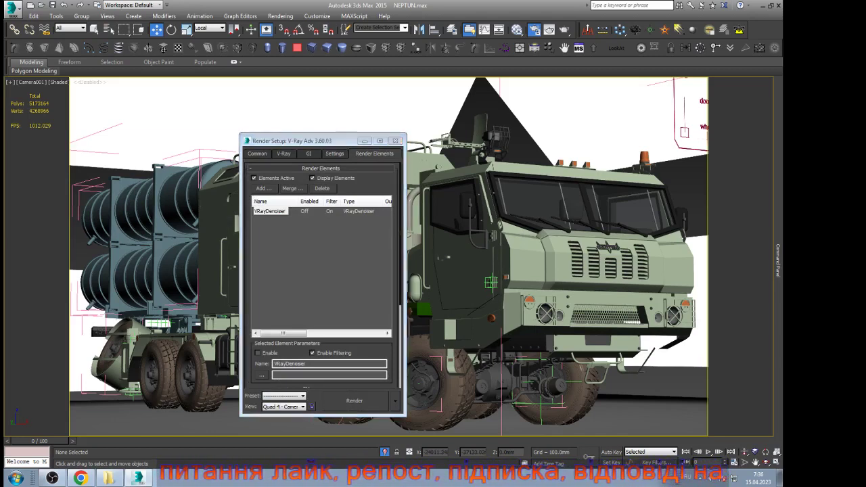
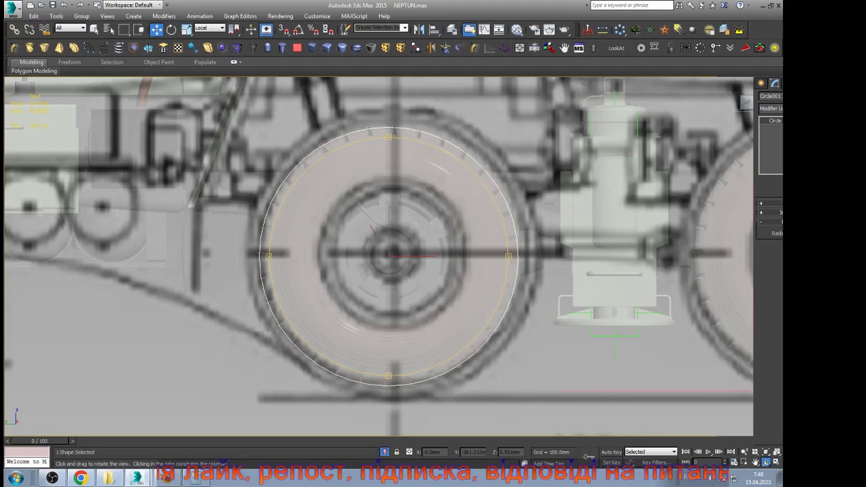
Step: Set the reference circle's radius to about 565 mm to match the tire outline on the blueprint, and compare it with the modeled wheel
scroll(389, 256, up, 1)
drag(756, 233, 756, 217)
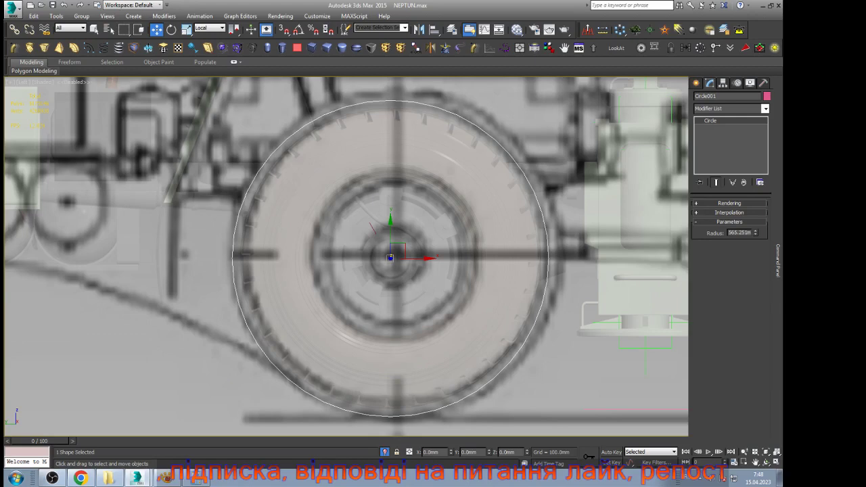
alt+middle_drag(501, 285, 433, 315)
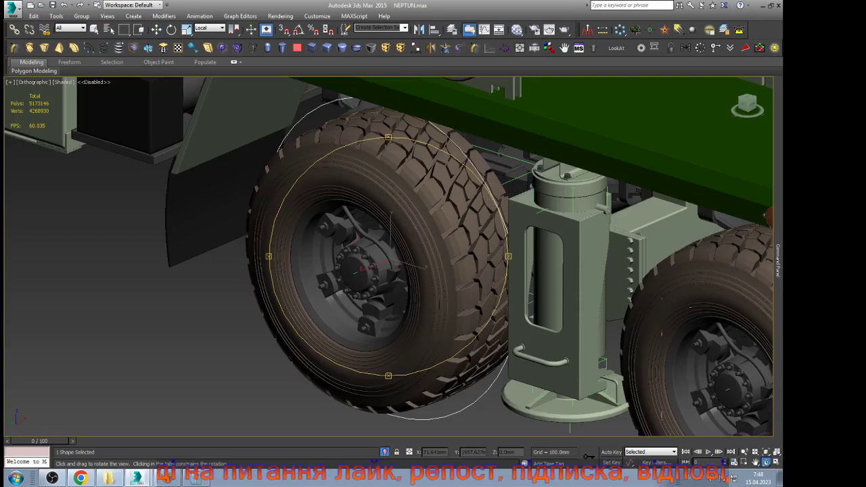
Step: Switch to Chrome and examine the R22.5 tire dimensions in the search results, including the height of a 445/65R22.5 tire
key(alt+Tab)
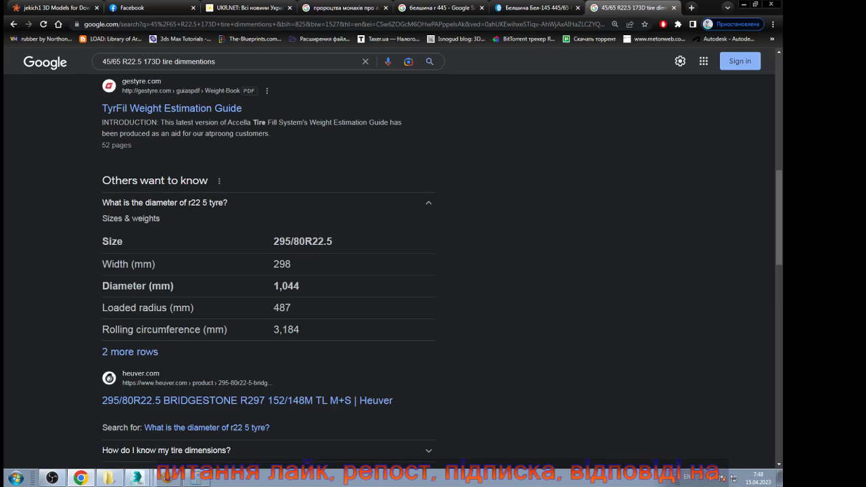
double_click(282, 308)
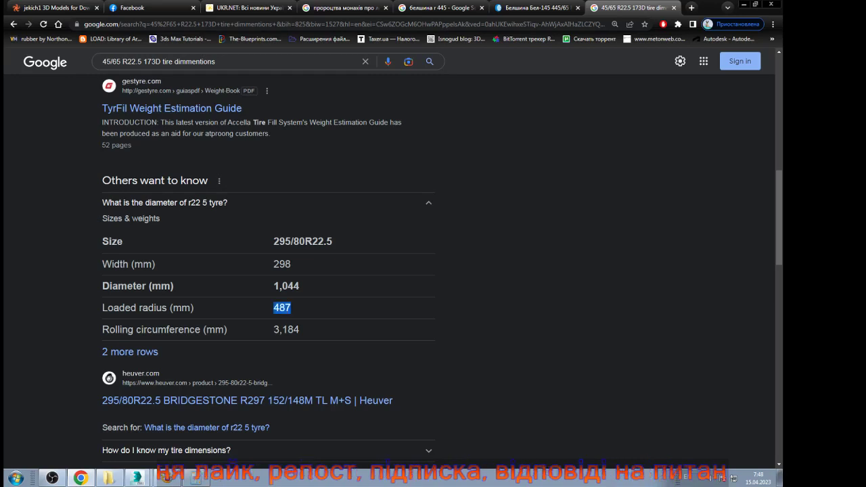
scroll(433, 271, down, 3)
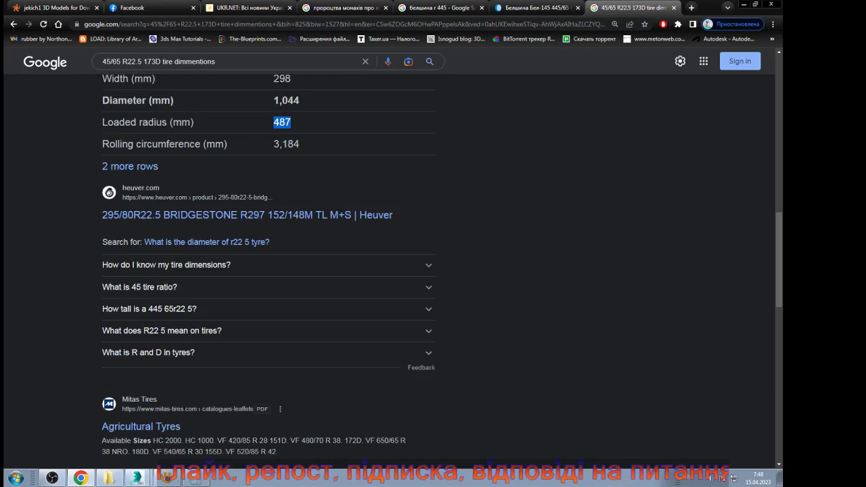
click(282, 309)
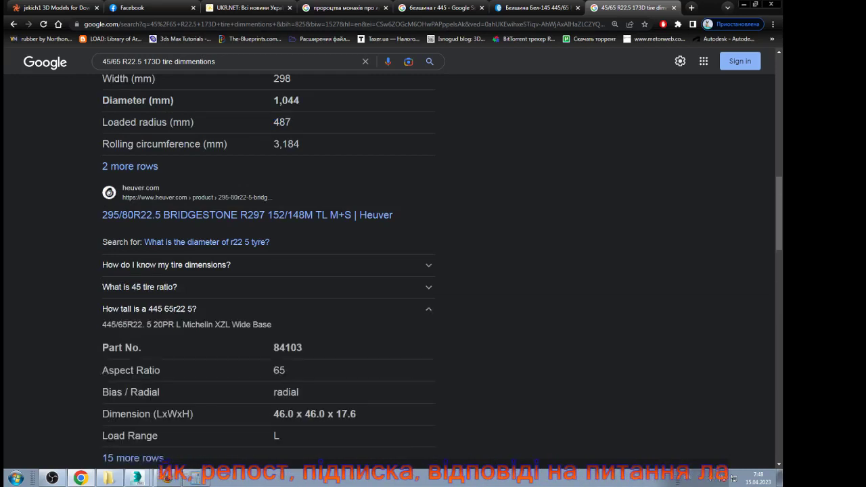
scroll(268, 270, down, 1)
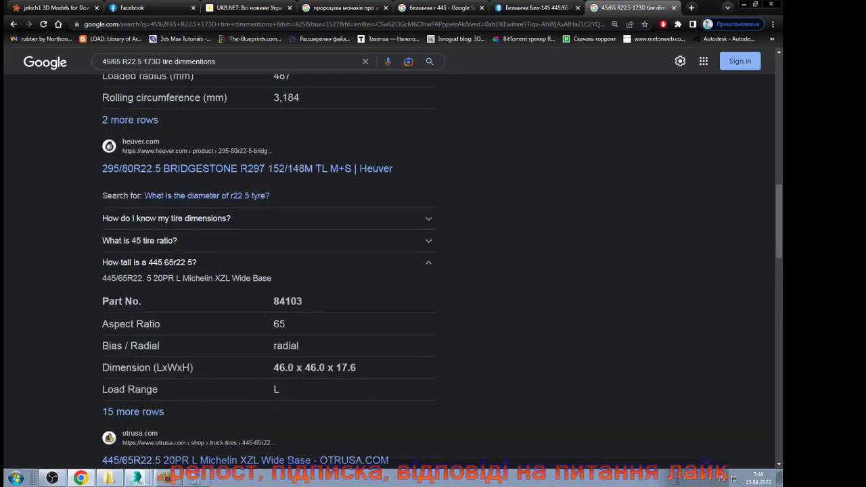
scroll(268, 271, up, 12)
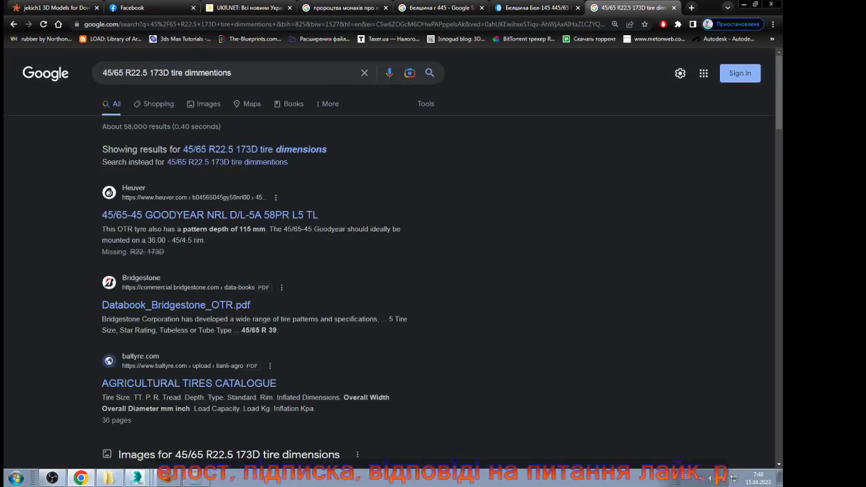
scroll(268, 271, down, 3)
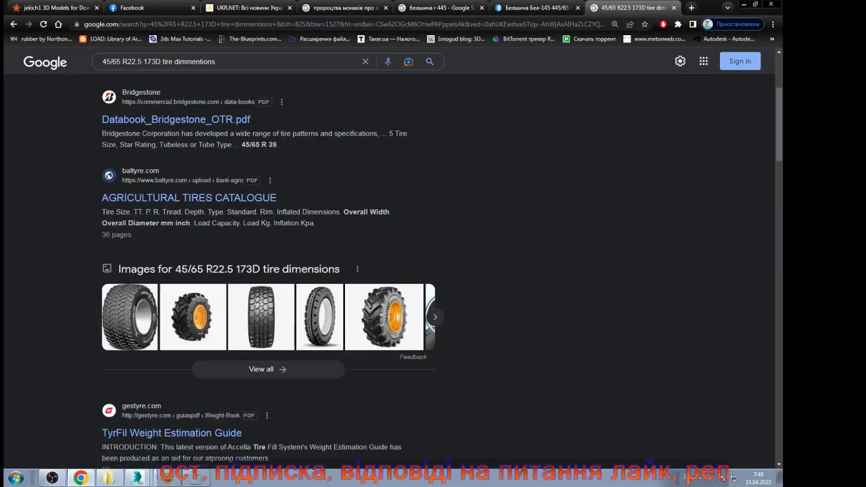
scroll(268, 270, up, 3)
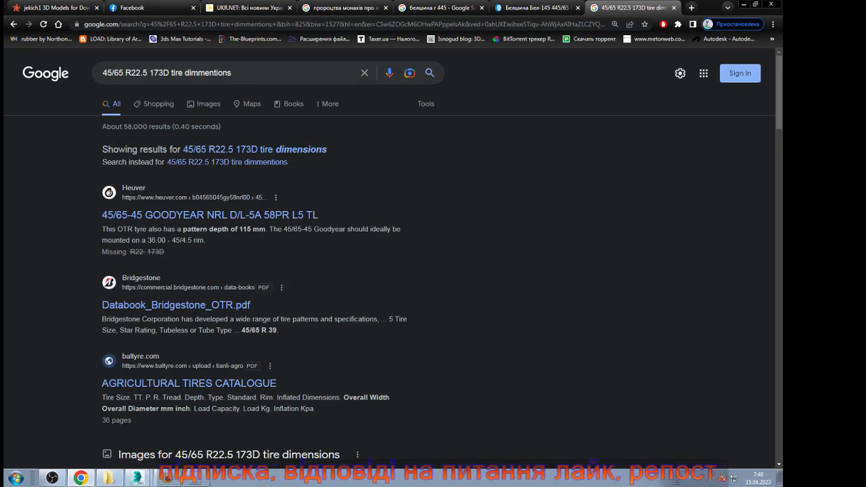
Step: Shorten the Google query to "45/65" and run the search
drag(126, 72, 232, 72)
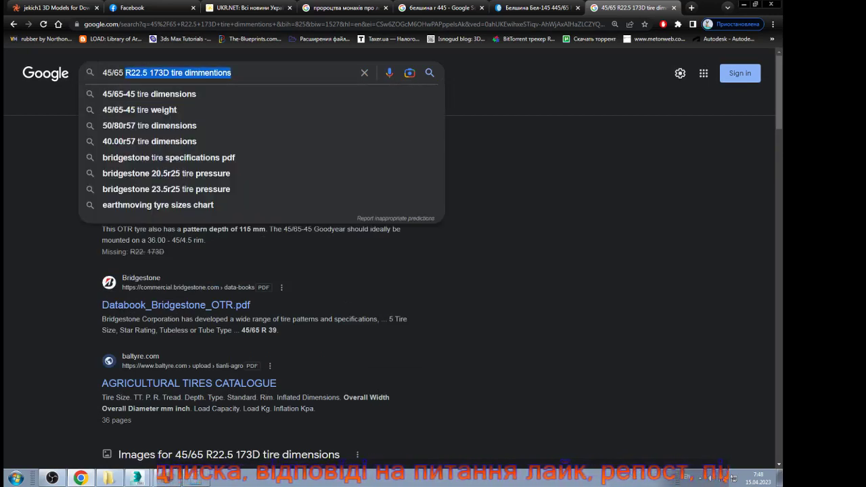
key(BackSpace)
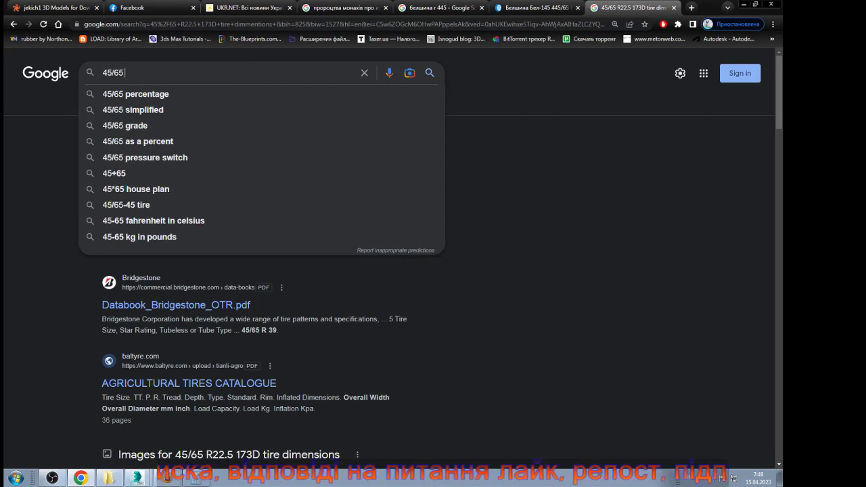
key(Return)
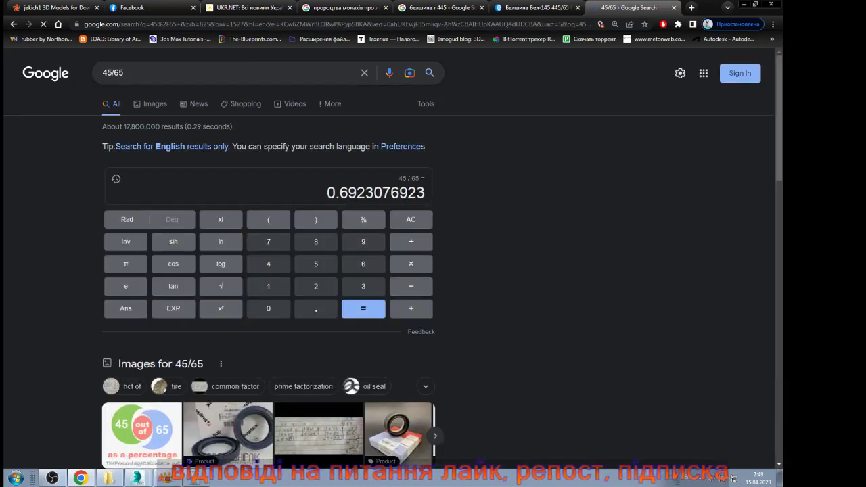
Step: In the image results for "белшина г 445", open the Agro-Ukraine photo of the used 445/65R22.5 Bel-145 tire
click(440, 9)
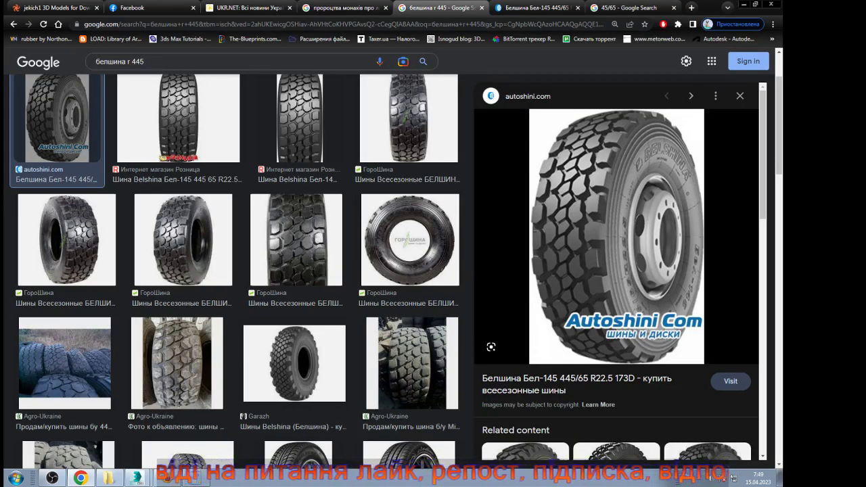
scroll(237, 271, down, 2)
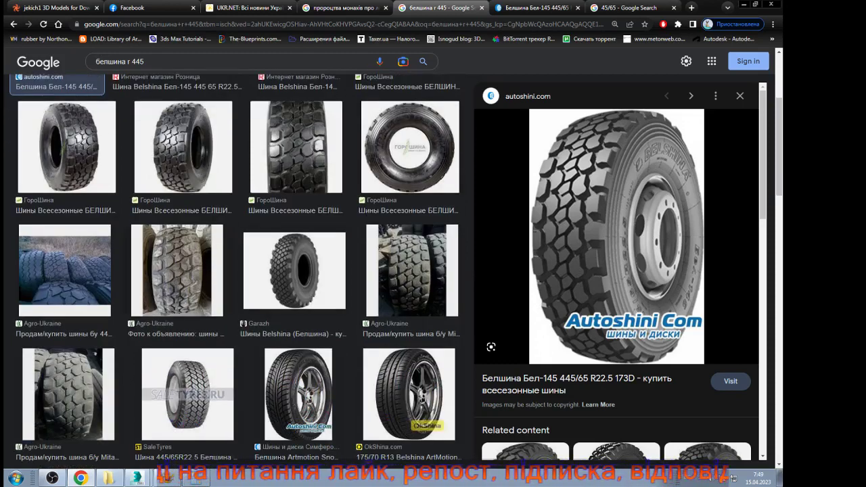
click(178, 270)
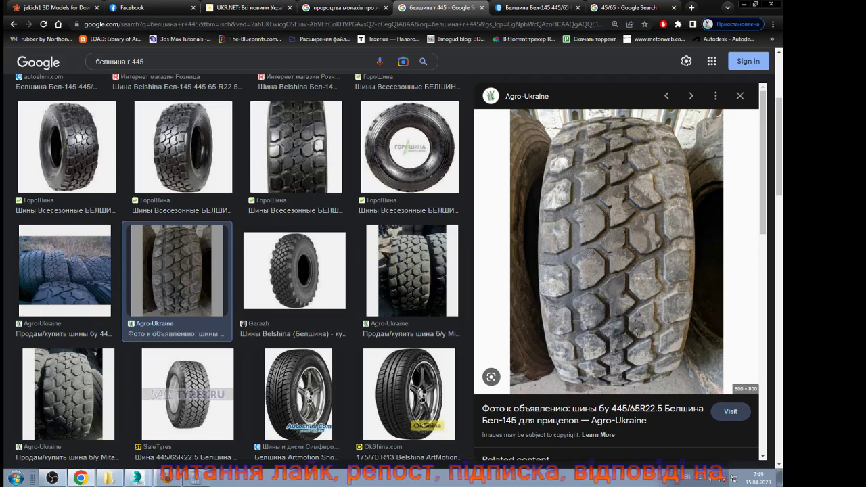
Step: Examine the related tire photos, including the 445/65 R22.5 Белшина БЕЛ-145 result from Пульс цен, and the remaining image results
scroll(674, 307, down, 4)
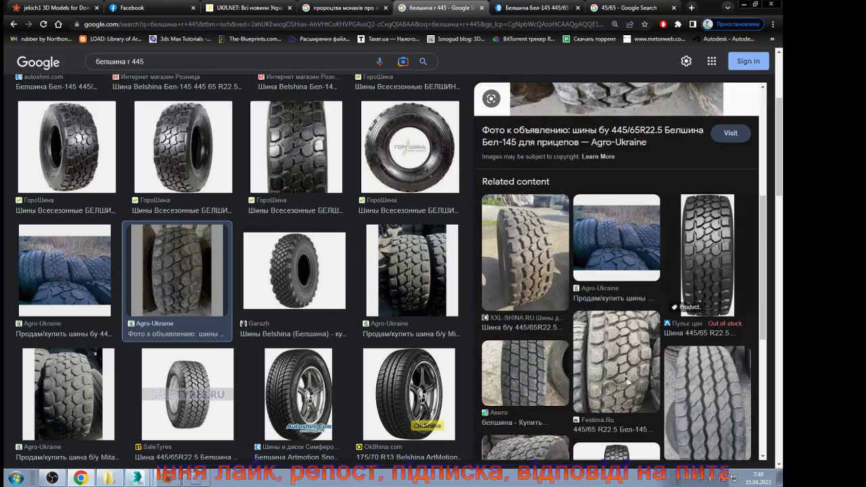
click(707, 284)
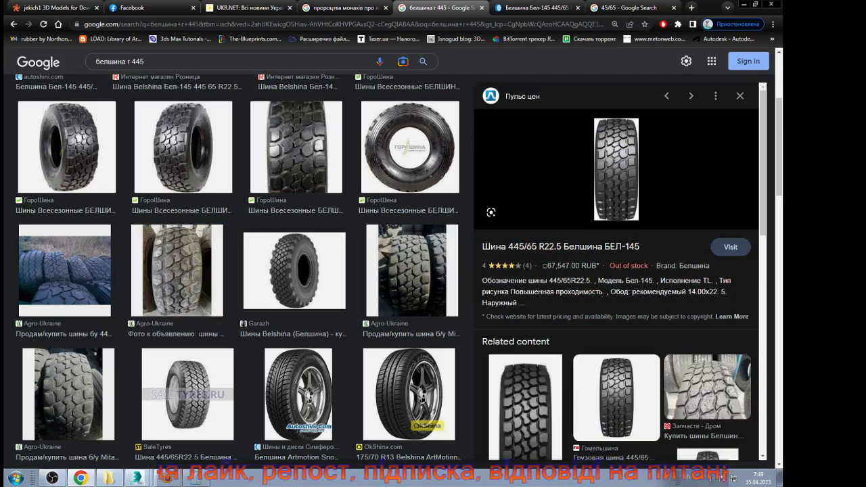
scroll(538, 269, down, 10)
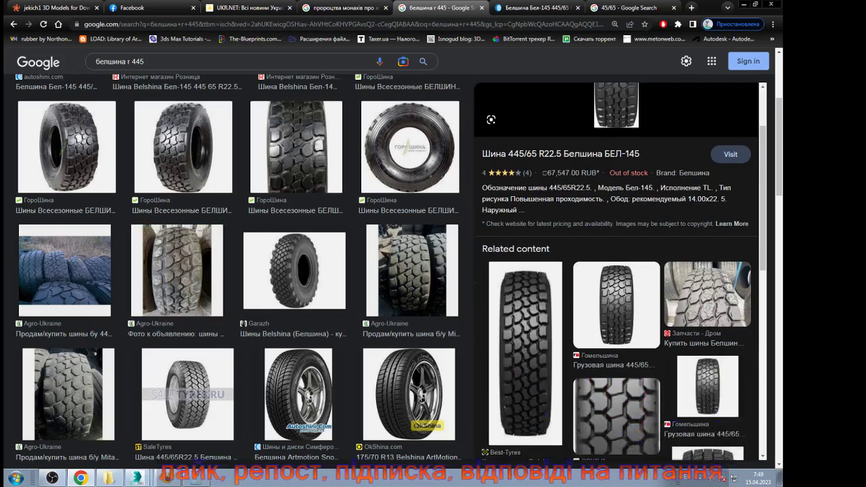
scroll(538, 268, down, 5)
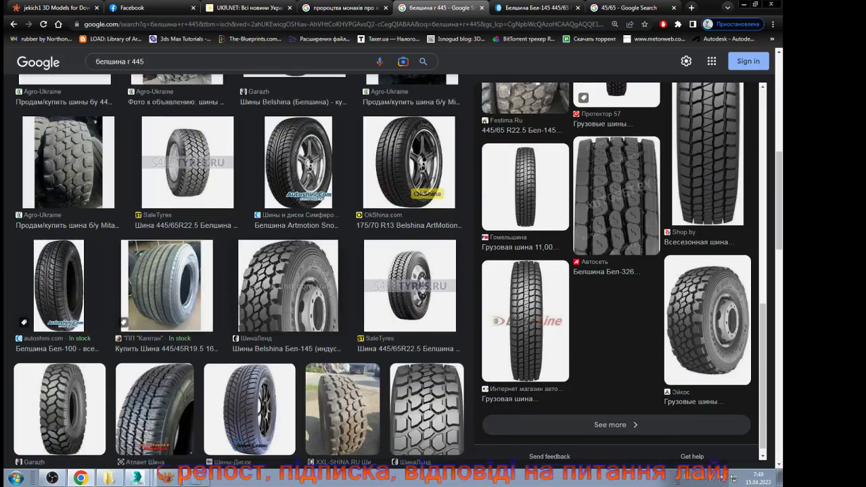
scroll(239, 270, down, 3)
scroll(239, 270, down, 3)
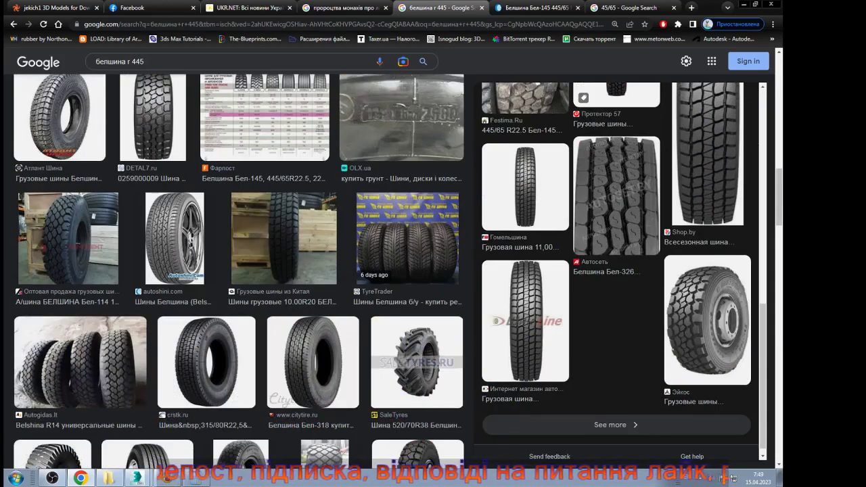
scroll(239, 271, up, 7)
scroll(239, 284, up, 3)
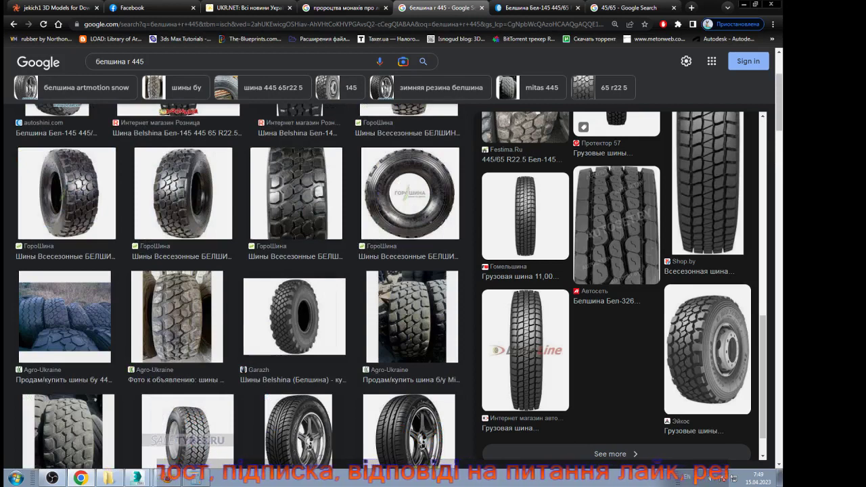
Step: Extend the image search query to "белшина r 445 military" and run it
click(145, 61)
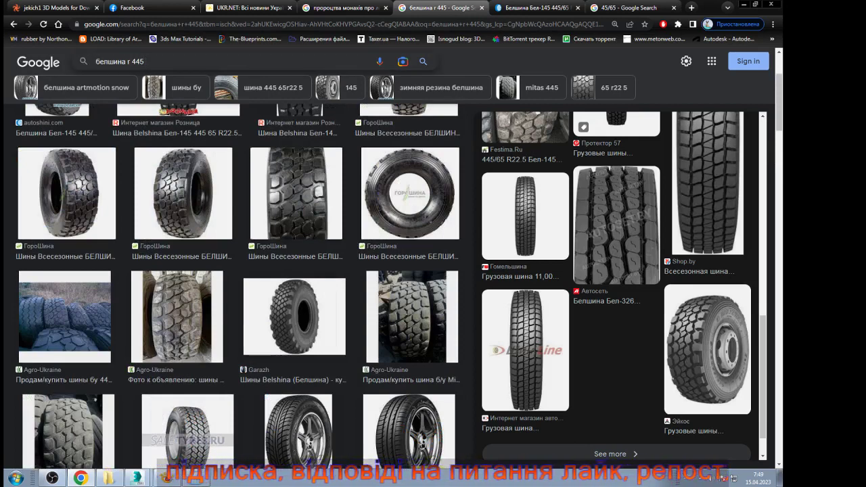
text(mit)
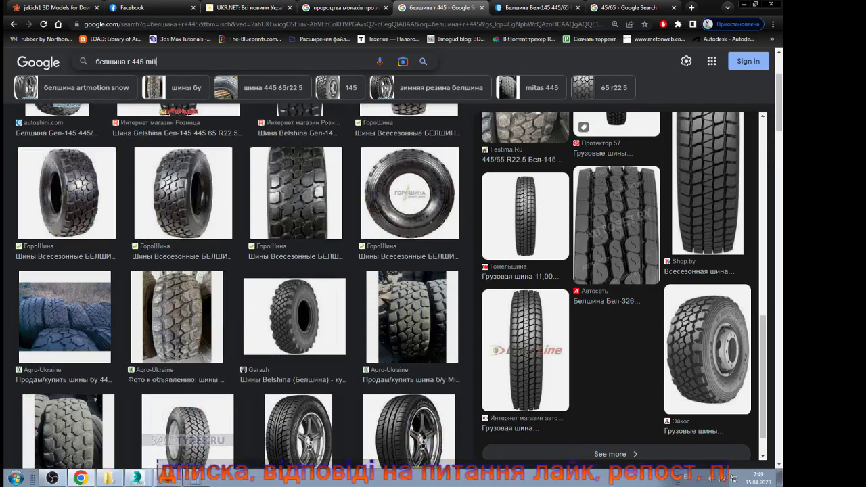
text(tary)
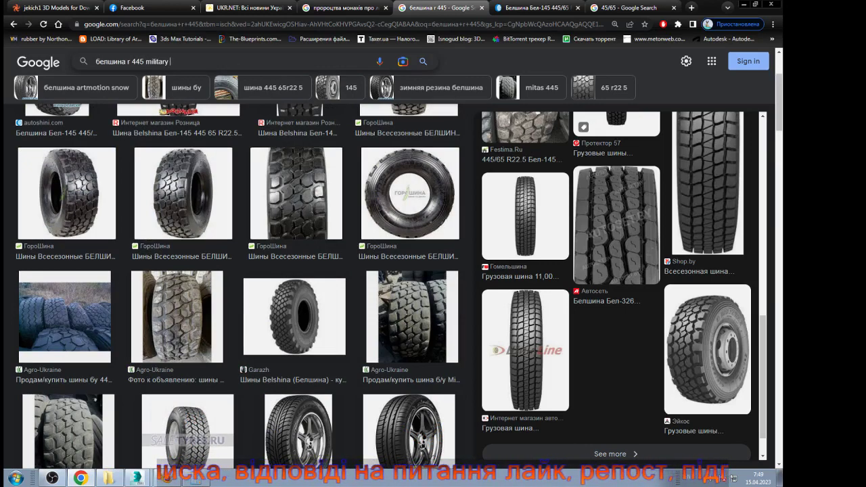
key(Return)
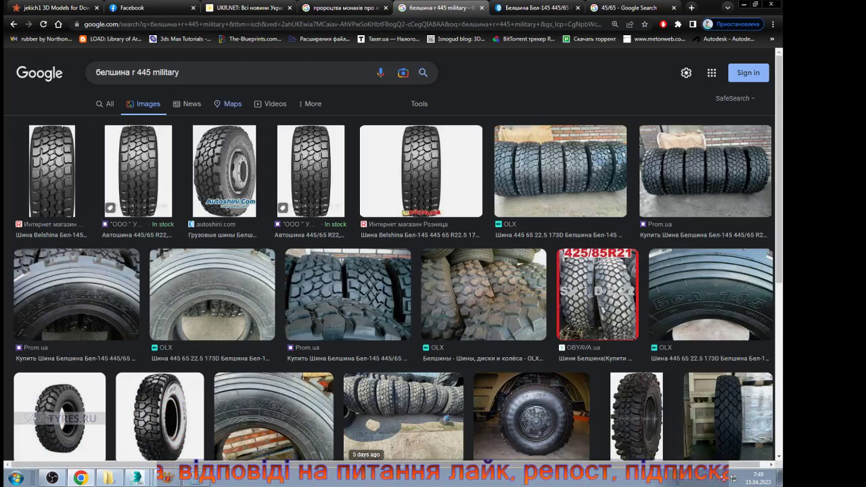
Step: Open the Wikipedia photo "BM-21UM Berest, Kyiv 2018, 28.jpg" of the truck wheel as the original image file
scroll(390, 270, down, 2)
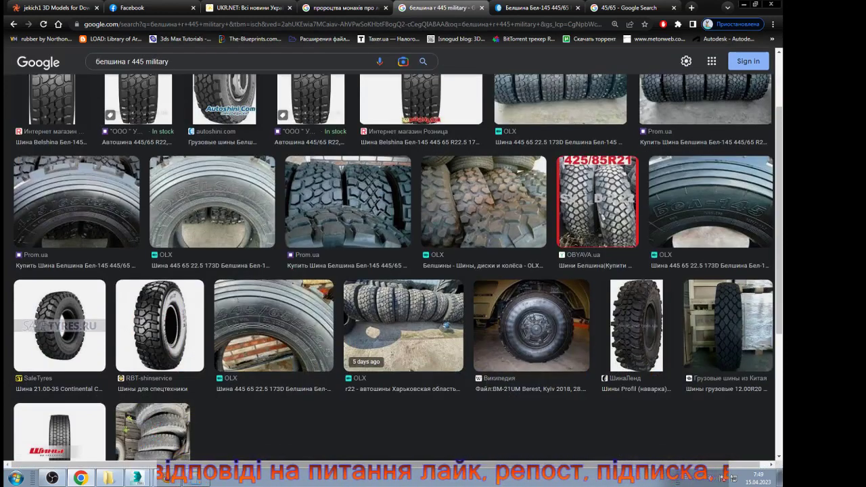
click(531, 325)
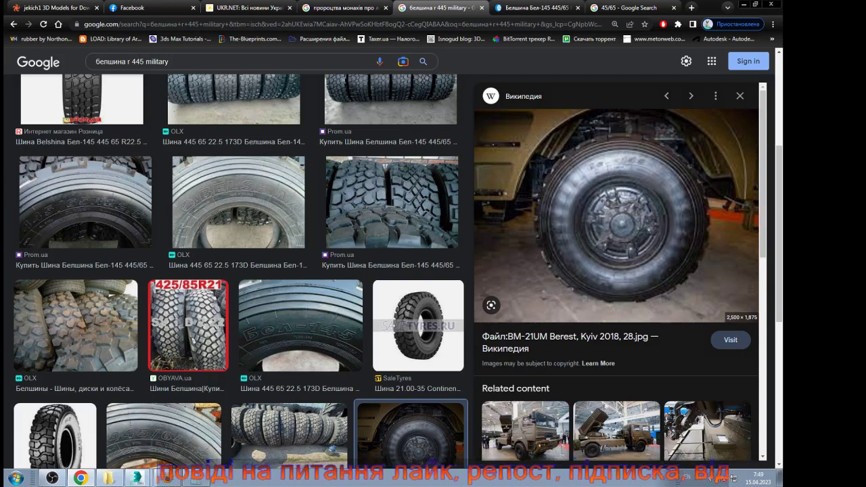
click(617, 216)
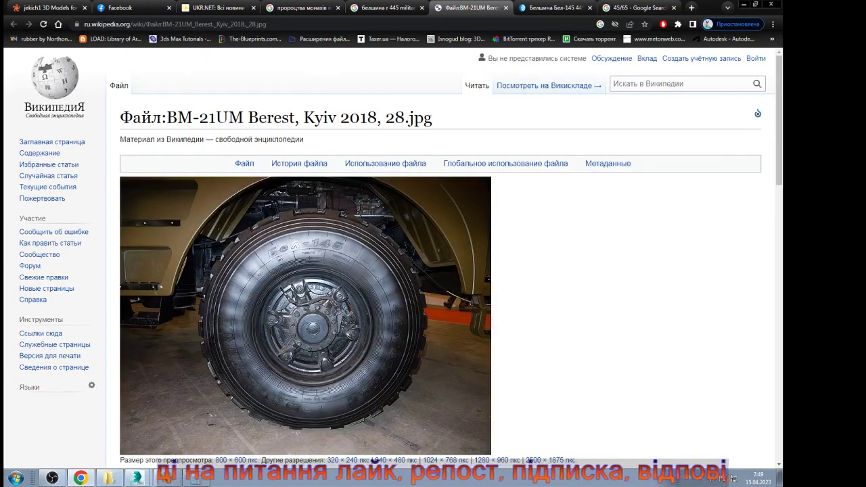
click(338, 298)
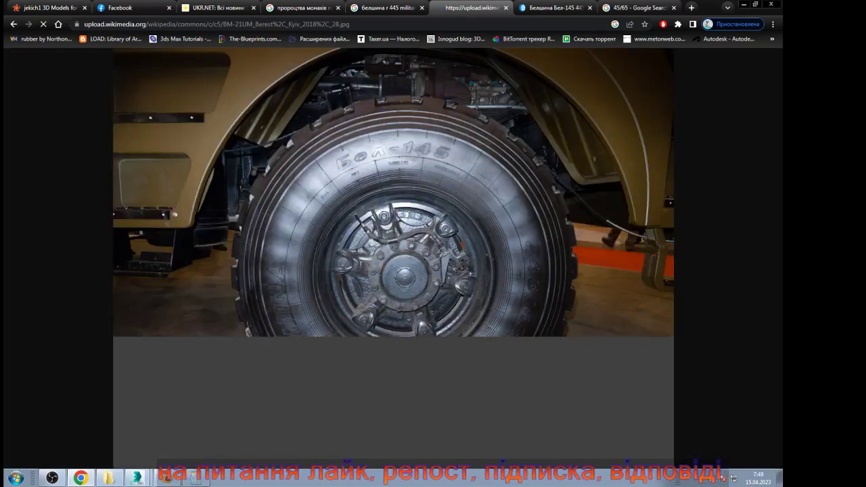
Step: Enlarge the Berest wheel photo to full size and examine the tire's sidewall markings, rim and hub
click(417, 151)
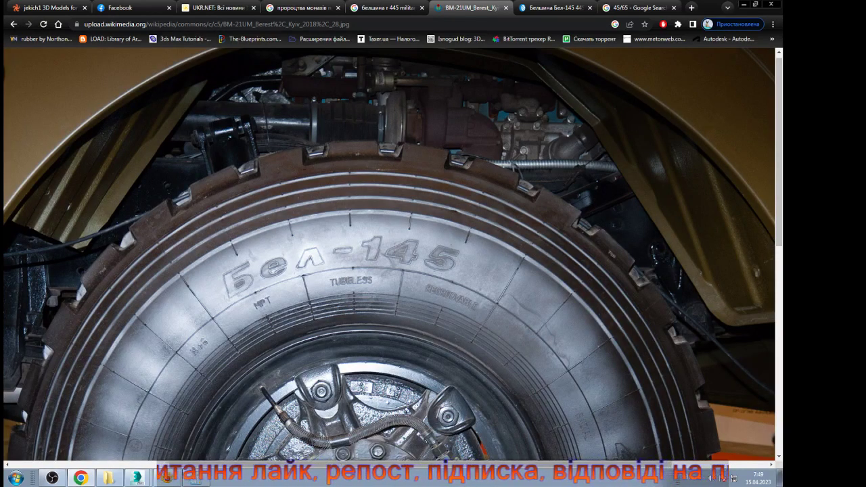
scroll(390, 253, down, 2)
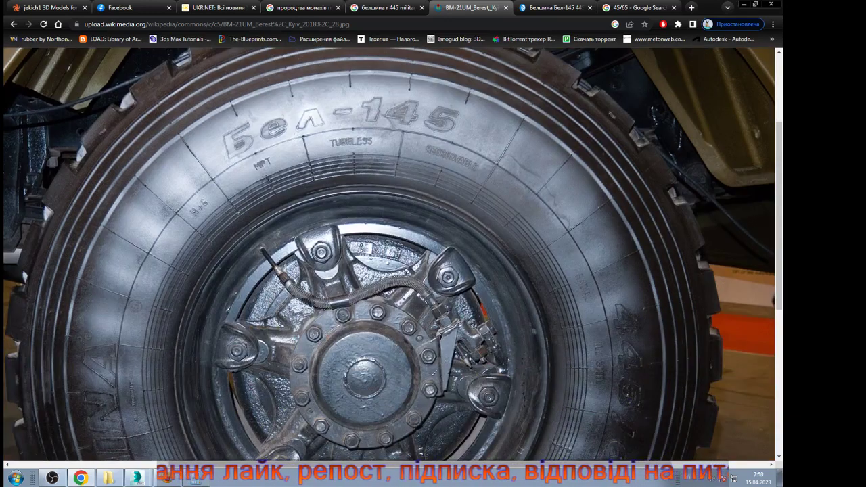
scroll(390, 253, down, 1)
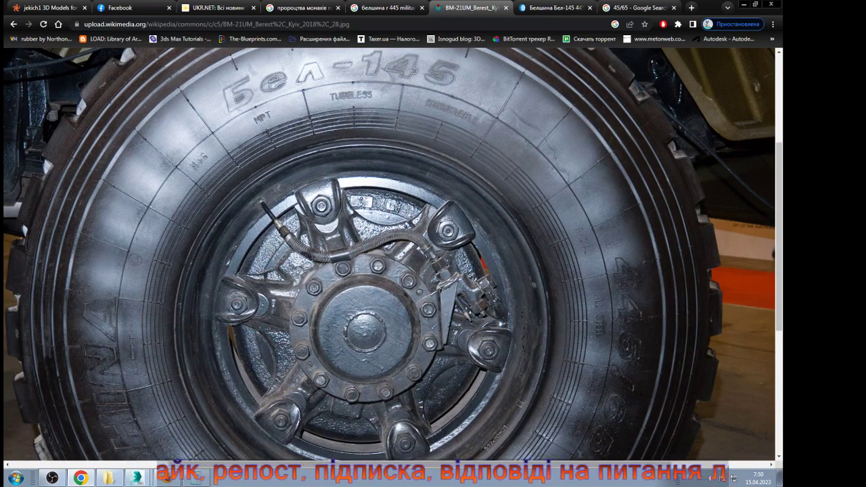
scroll(390, 254, down, 3)
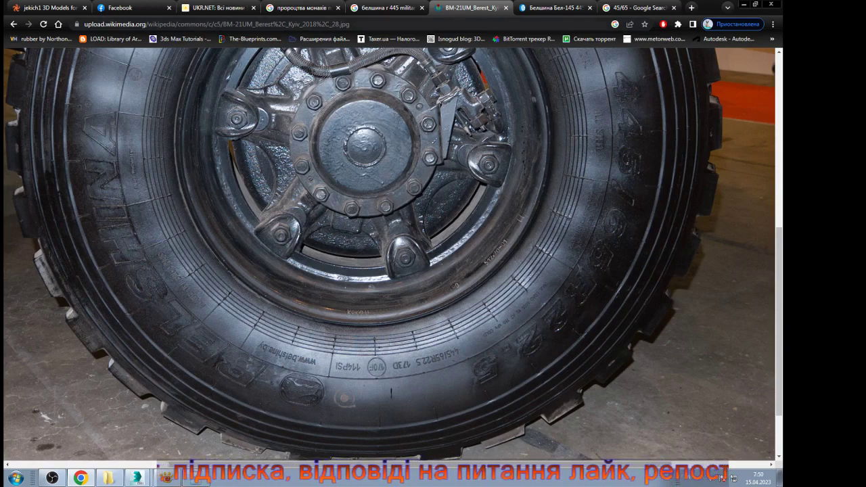
Step: Go back to the image results and search for "белшина r 22.5" instead
click(388, 8)
scroll(181, 176, up, 4)
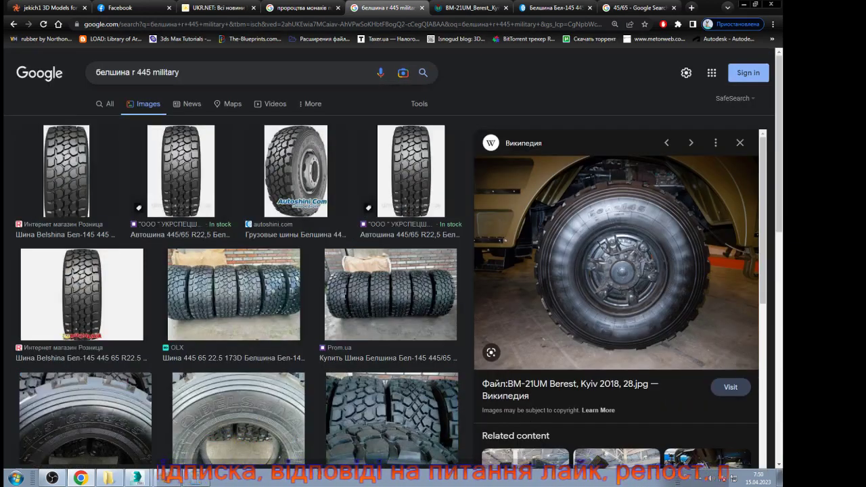
drag(181, 72, 137, 73)
text(22.5)
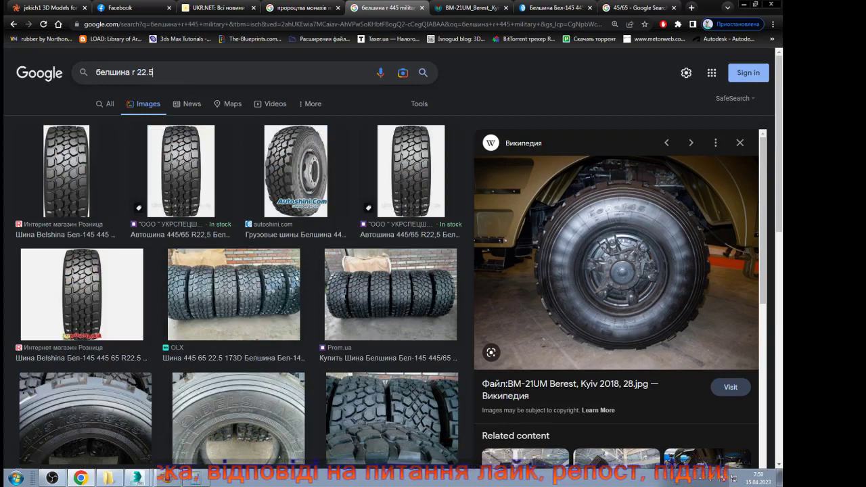
key(Return)
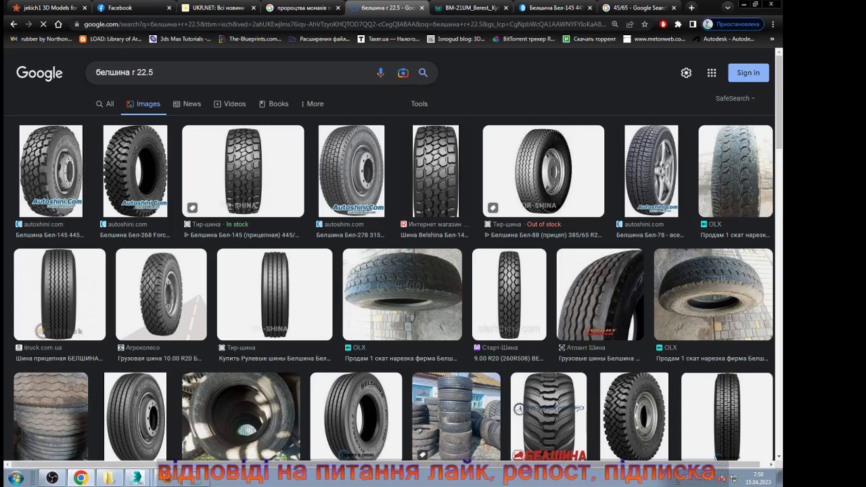
Step: Return to the full-size BM-21UM Berest wheel photo and bring the whole rim and hub into view
click(639, 8)
key(ctrl+shift+Tab)
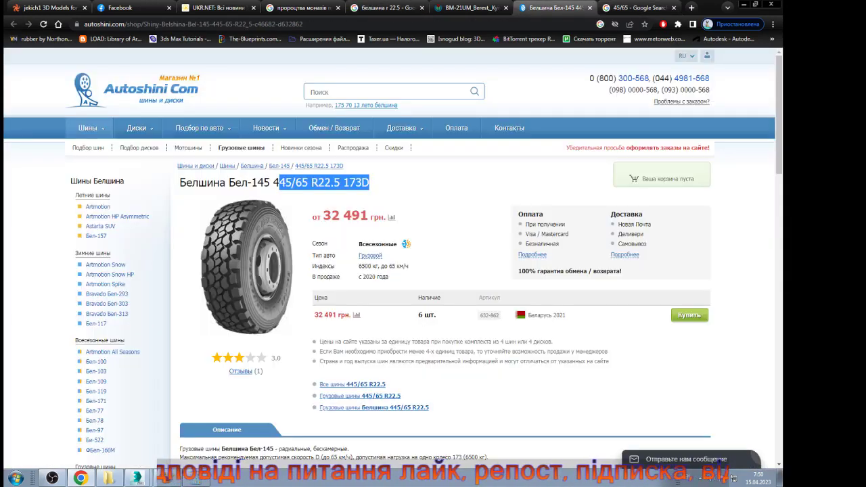
key(ctrl+shift+Tab)
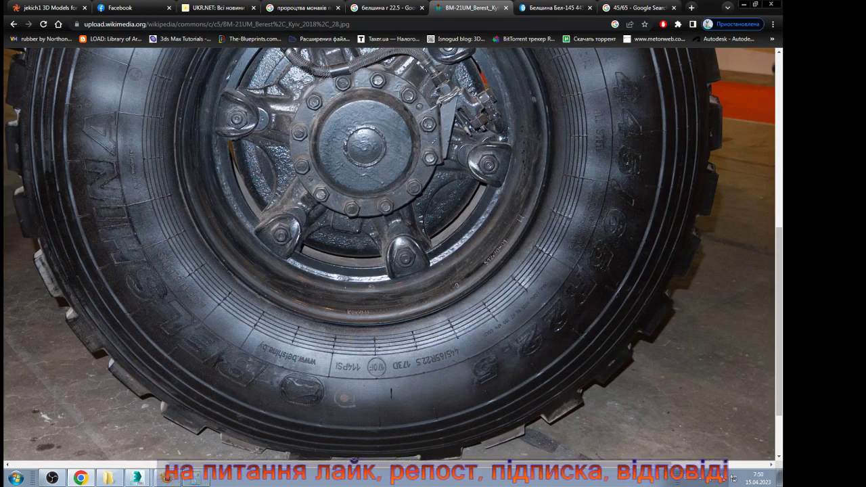
scroll(393, 254, up, 2)
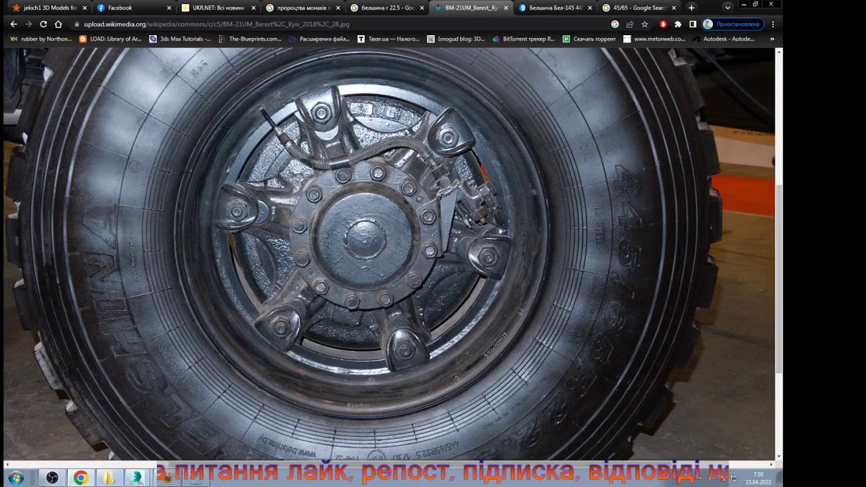
Step: Switch to 3ds Max, inspect the modeled wheel's rim and hub geometry up close, and clear the selection
click(744, 4)
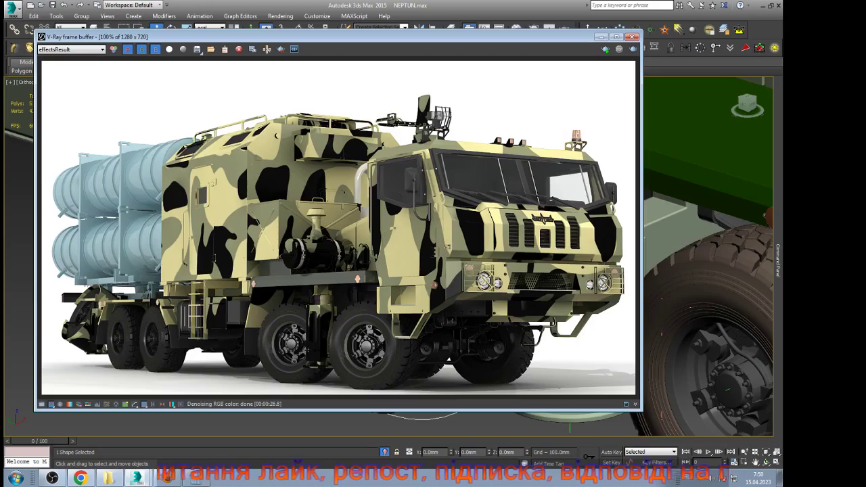
key(alt+Tab)
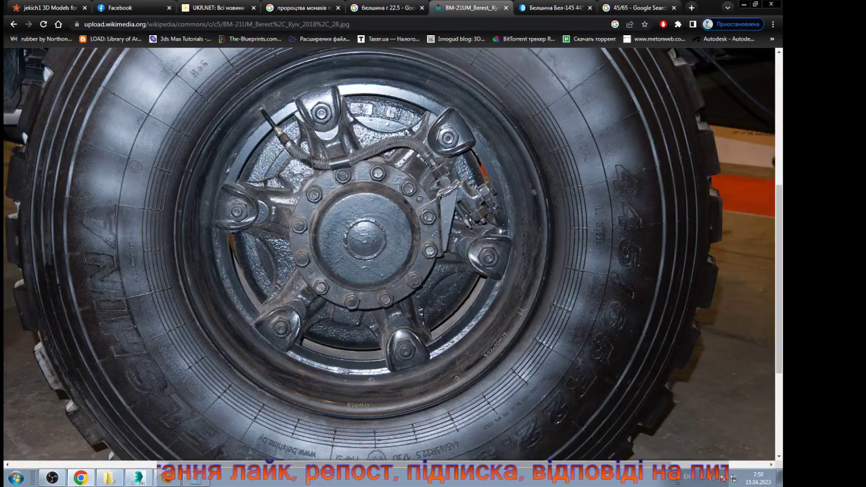
key(alt+Tab)
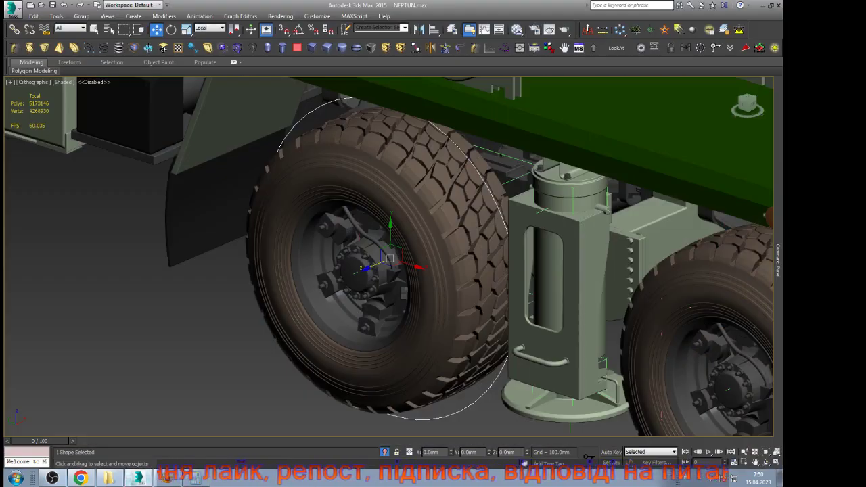
scroll(389, 257, down, 3)
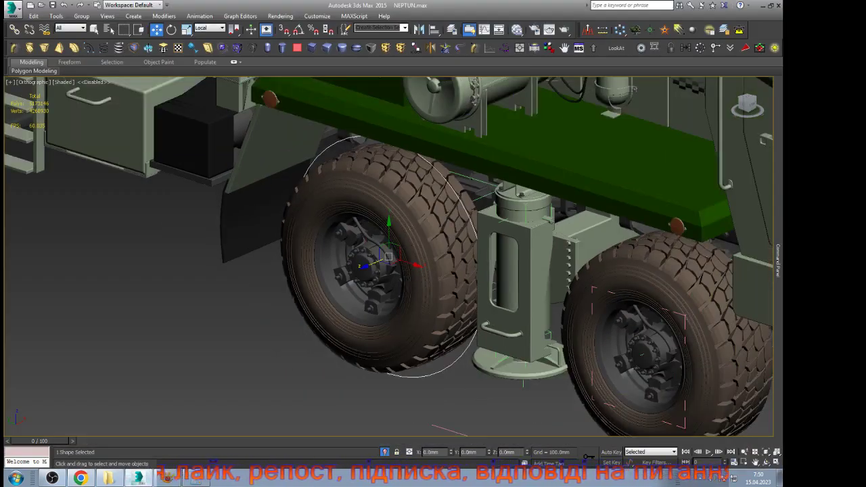
scroll(371, 308, up, 5)
click(372, 308)
scroll(373, 309, up, 3)
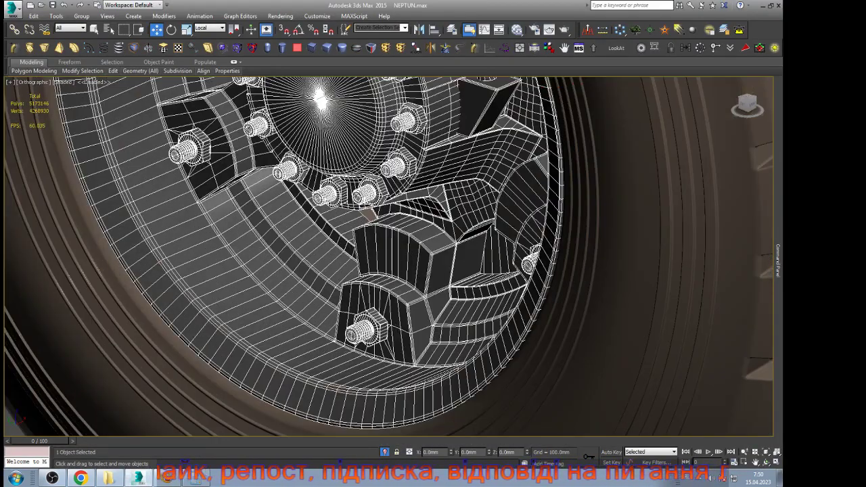
scroll(369, 215, down, 4)
scroll(369, 215, up, 1)
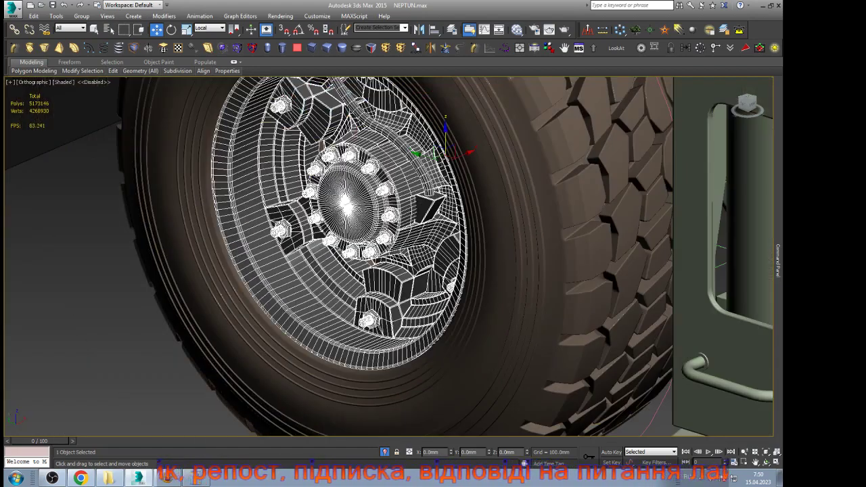
key(ctrl+d)
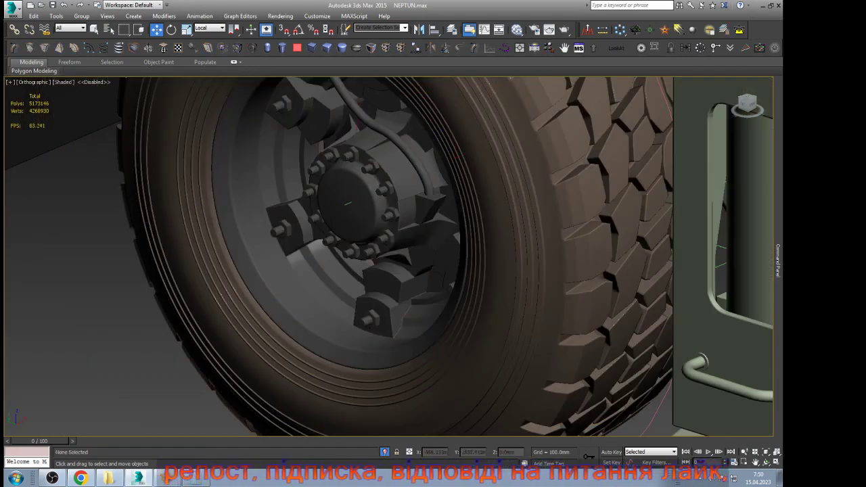
Step: Select the rim and hub, examine them head-on, and switch to Chrome to compare them with the Berest wheel photo
click(311, 322)
scroll(299, 399, down, 3)
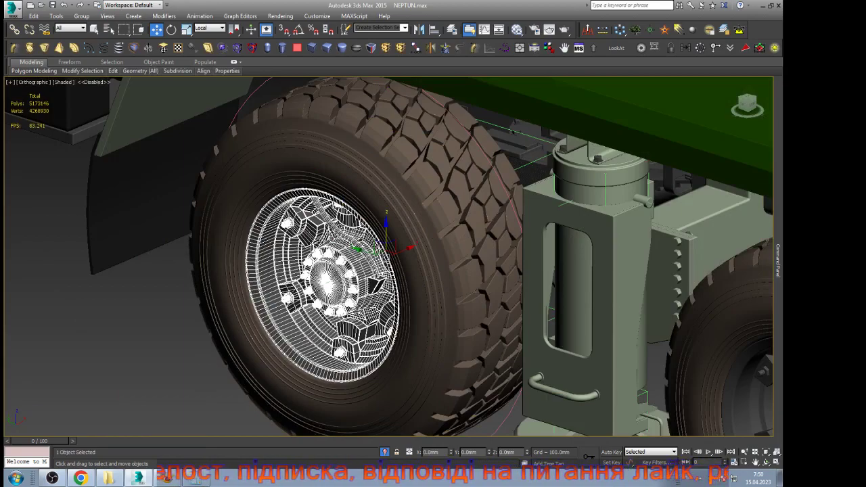
alt+middle_drag(311, 338, 393, 299)
scroll(433, 247, up, 5)
key(w)
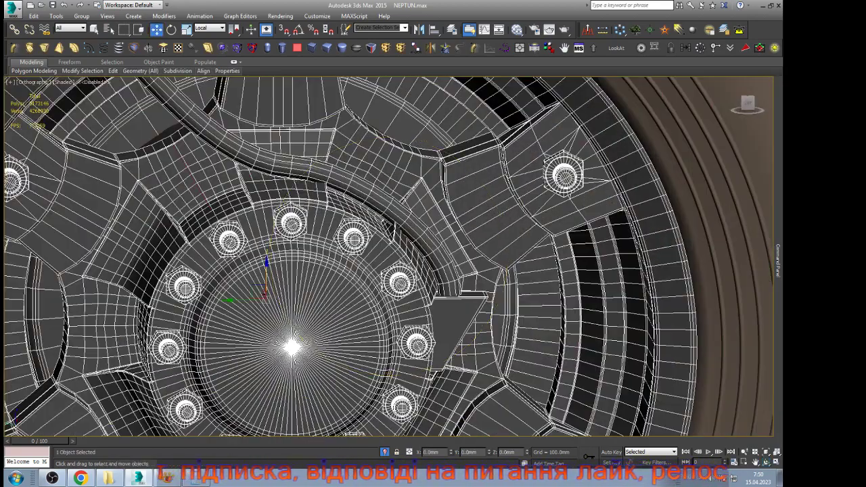
scroll(433, 247, down, 3)
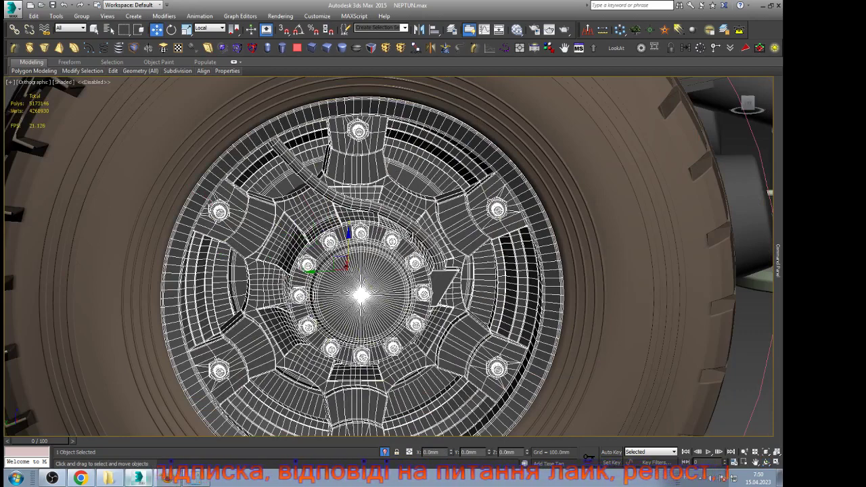
click(81, 479)
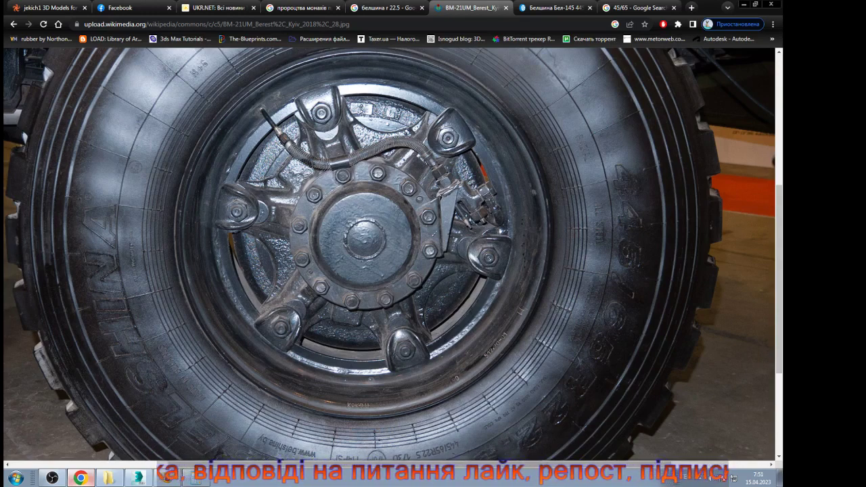
Step: Switch back and forth between 3ds Max and the Berest wheel photo in Chrome to compare the hub, hose and bracket, ending in 3ds Max
click(139, 478)
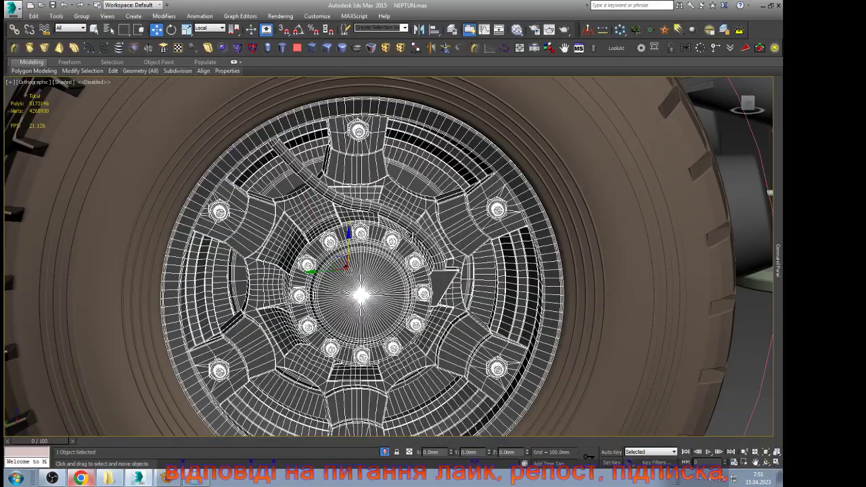
key(alt+Tab)
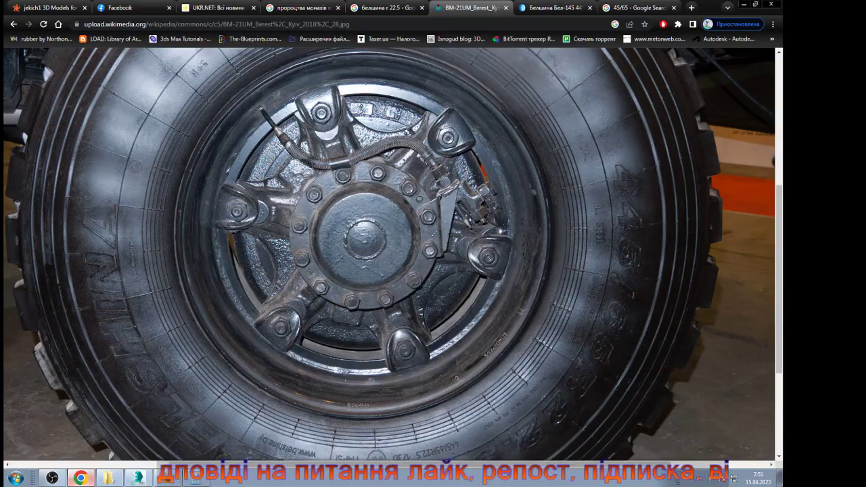
key(alt+Tab)
key(alt+Tab)
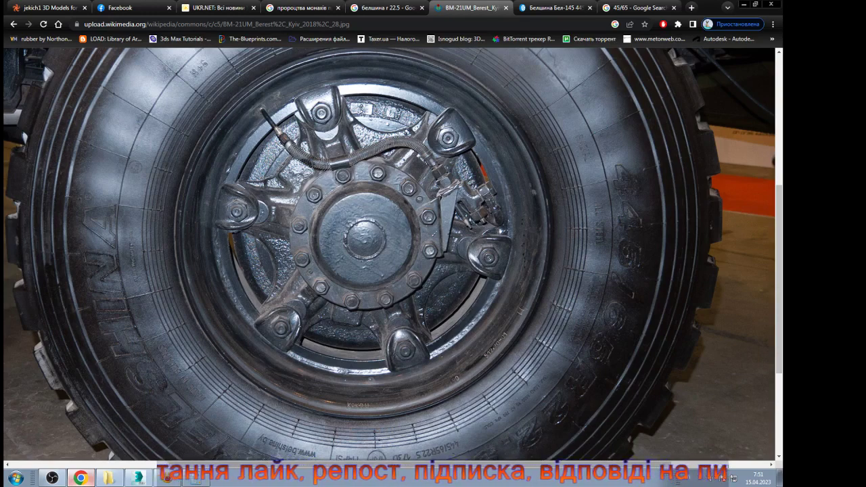
click(82, 479)
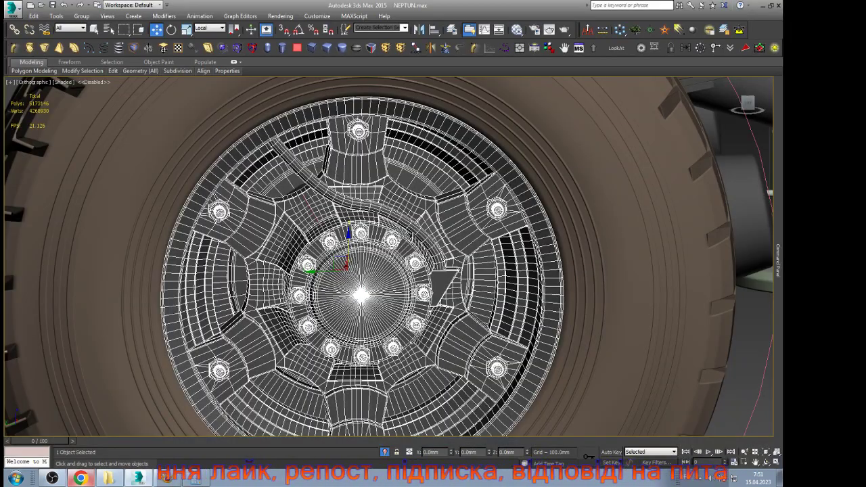
key(alt+Tab)
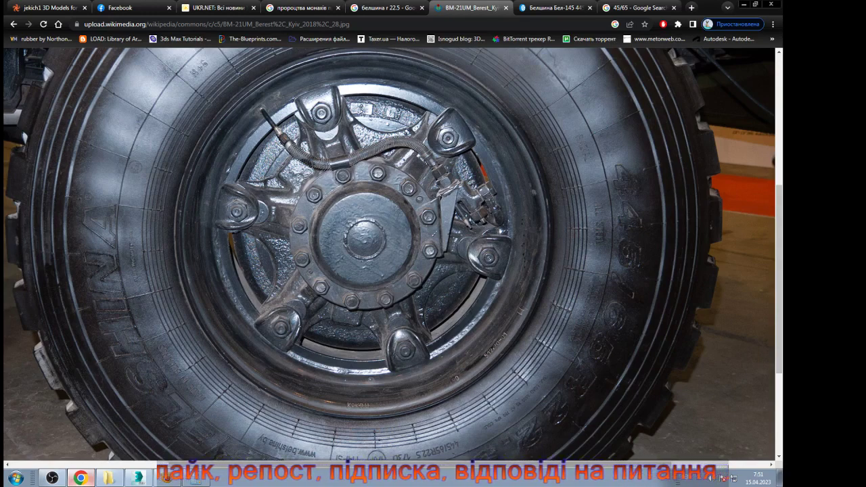
key(alt+Tab)
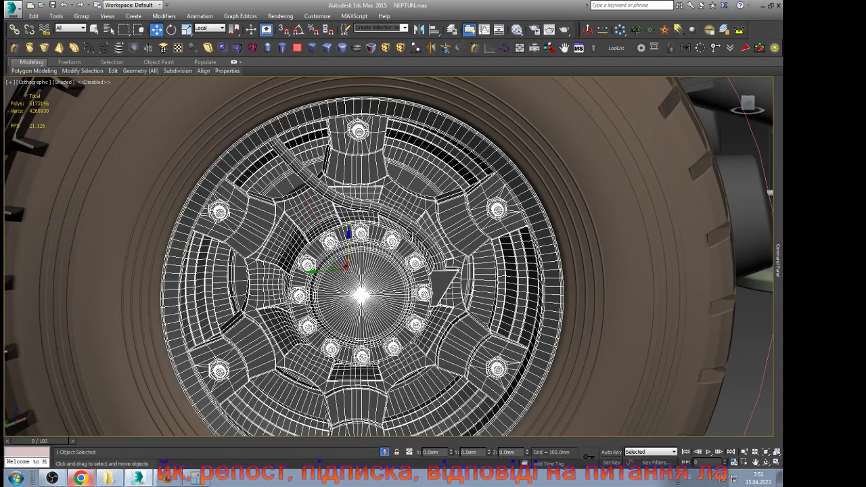
Step: Examine the wheel's triangular hub bracket, the air hose and the rim's bolted lugs up close from several angles
click(766, 463)
drag(420, 270, 355, 278)
scroll(369, 298, up, 5)
scroll(389, 258, up, 2)
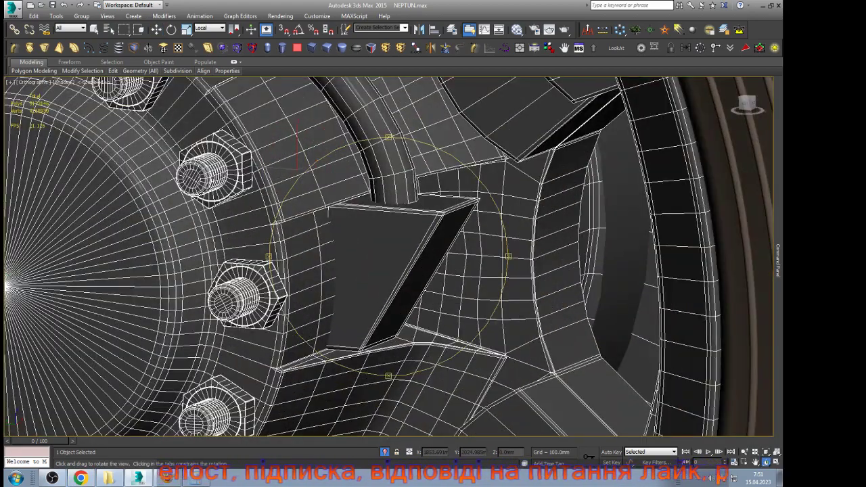
key(w)
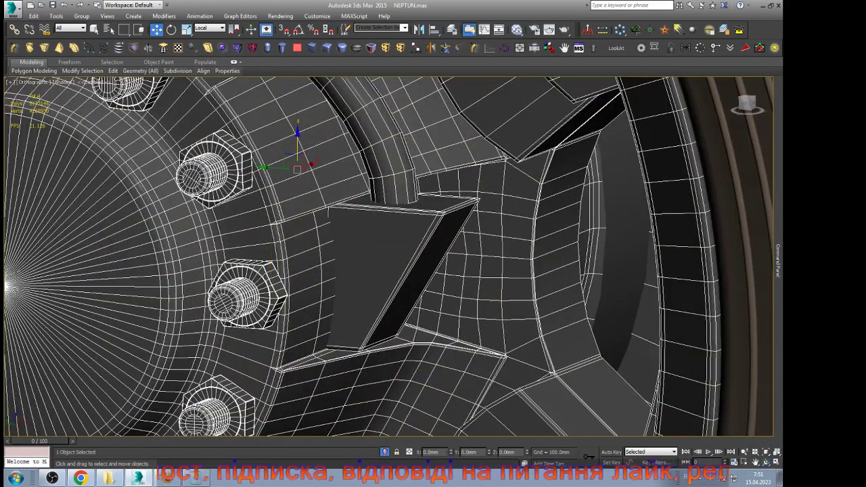
scroll(359, 312, down, 5)
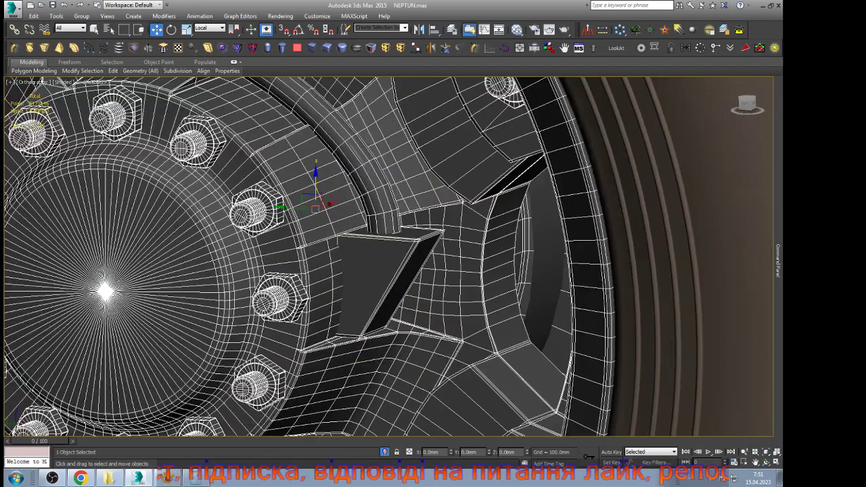
scroll(359, 311, up, 2)
scroll(375, 298, up, 3)
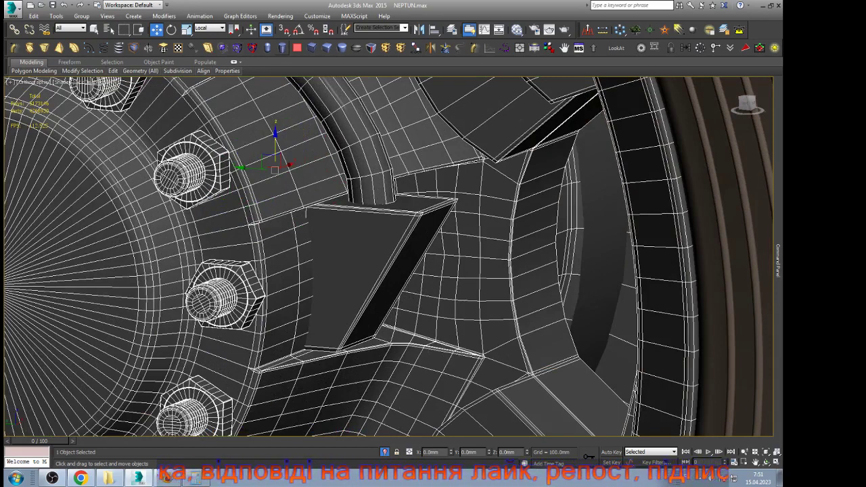
scroll(362, 210, down, 6)
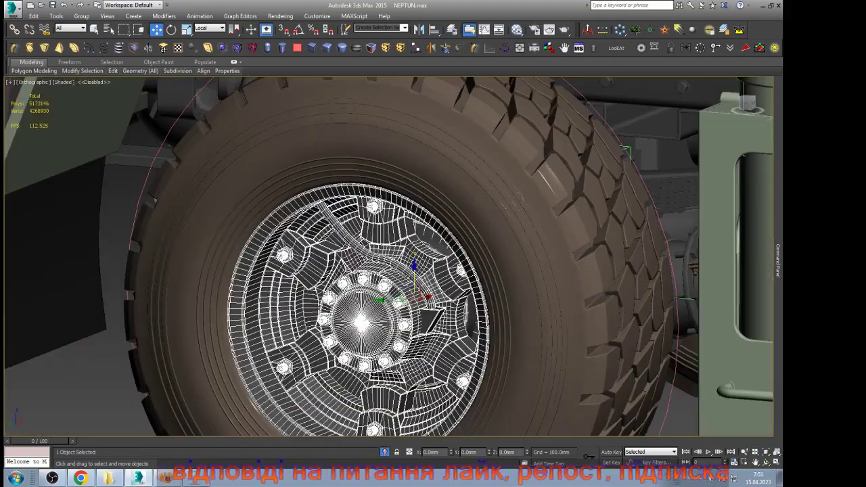
key(ctrl+r)
drag(324, 251, 328, 179)
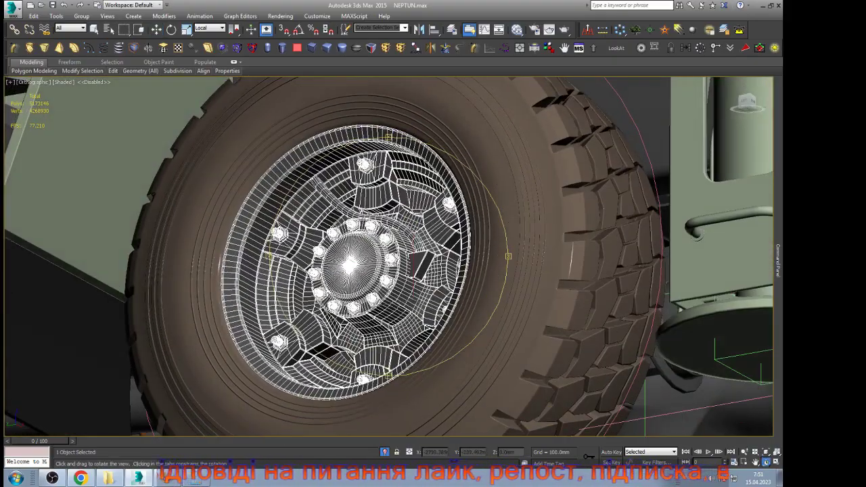
scroll(328, 179, up, 3)
scroll(326, 177, up, 6)
scroll(345, 229, down, 6)
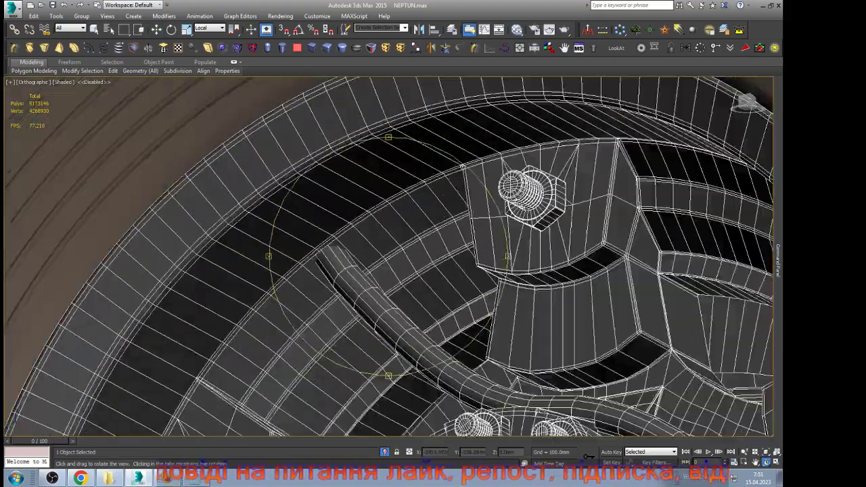
scroll(345, 229, down, 4)
Step: Draw a cylinder of about 29 mm radius and 15 mm height over the triangular hub bracket, with edged faces turned off
drag(345, 229, 412, 255)
scroll(469, 355, up, 5)
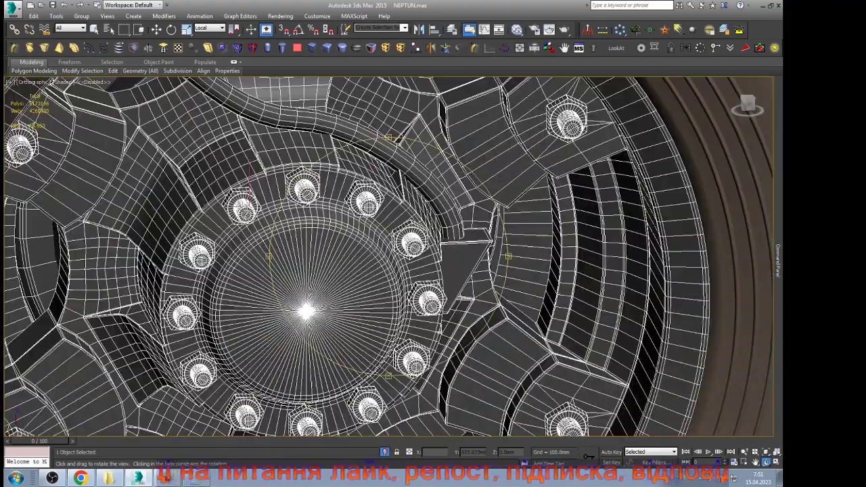
scroll(457, 272, up, 4)
key(w)
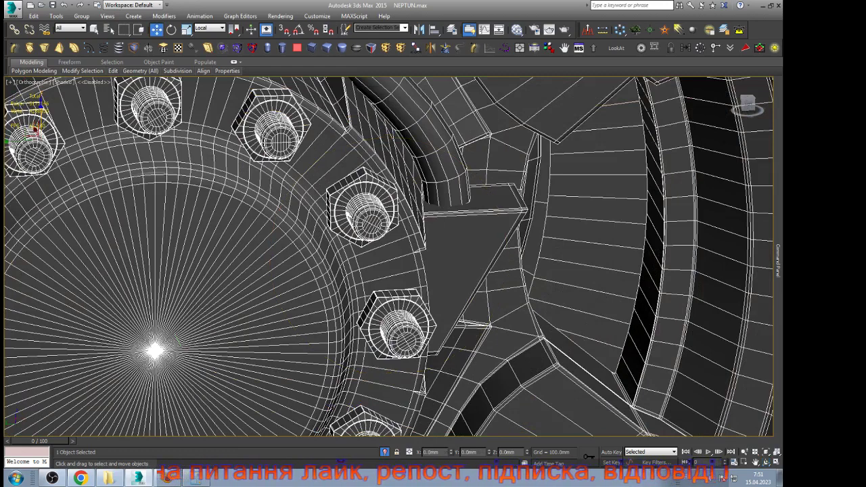
click(282, 47)
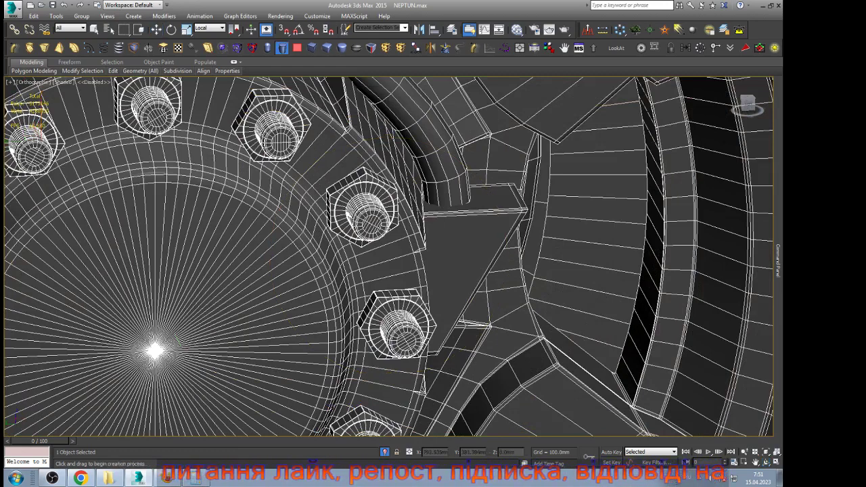
key(F4)
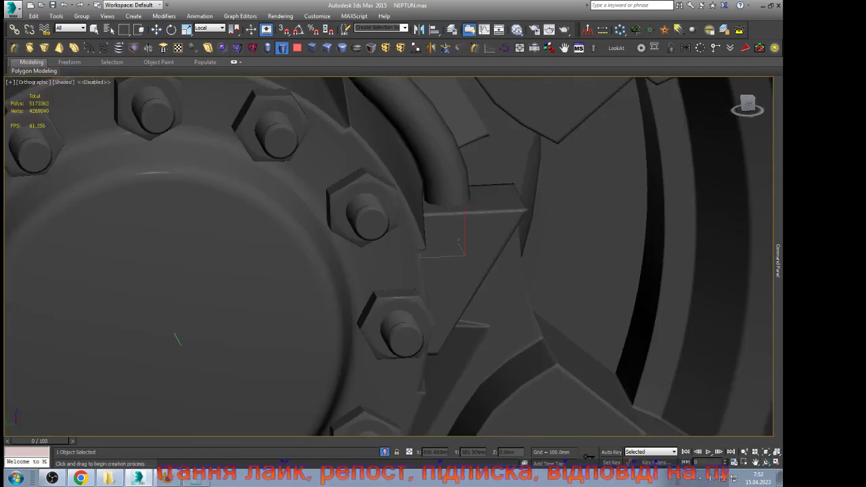
key(w)
scroll(476, 269, down, 3)
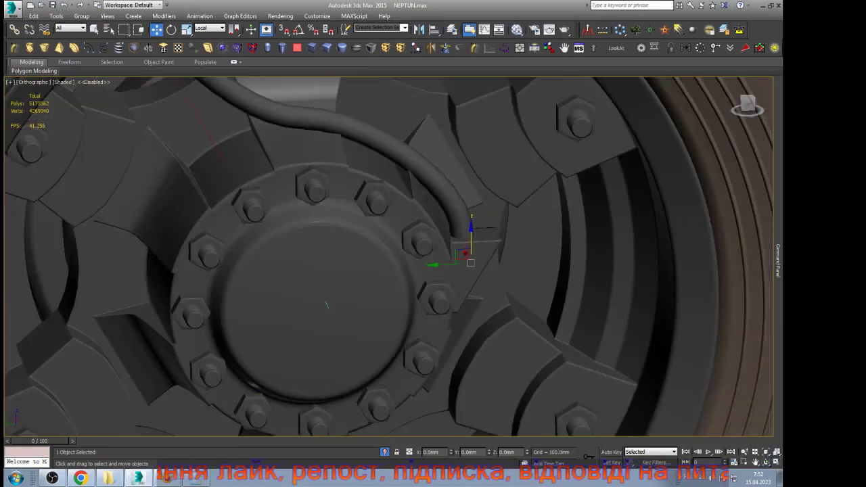
Step: Move the new cylinder out of the wheel to the open space in front of the support jack
click(766, 463)
scroll(446, 291, down, 10)
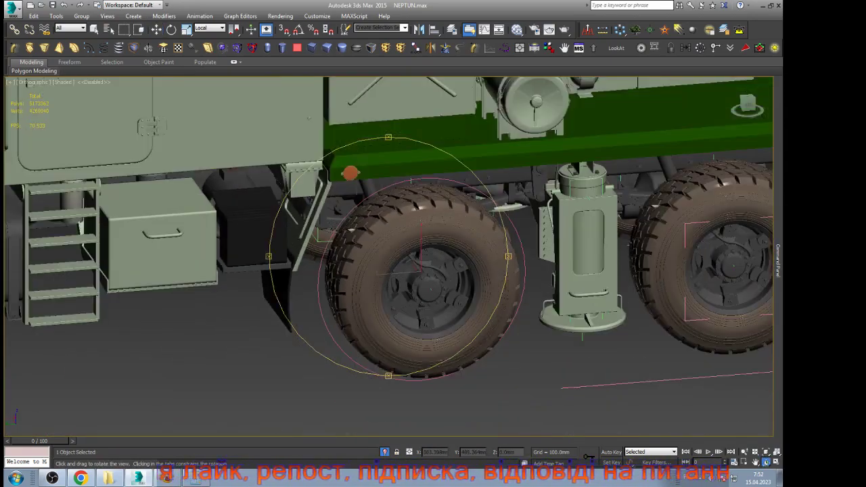
drag(433, 270, 328, 308)
key(w)
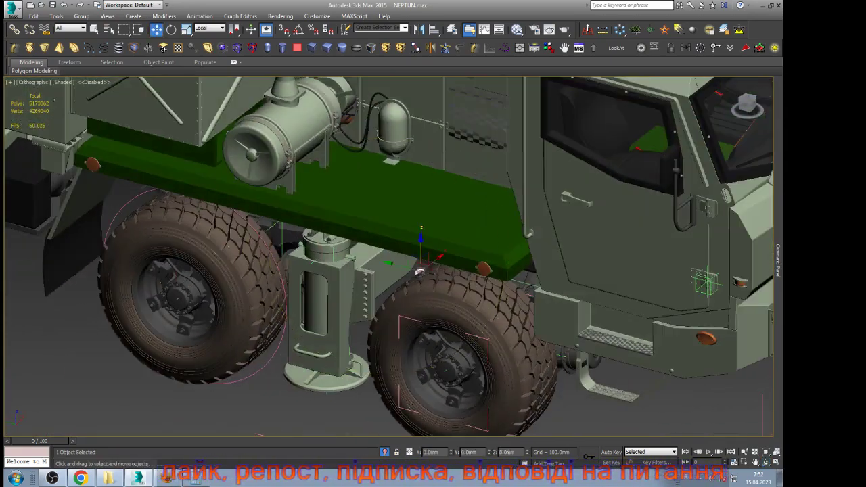
drag(419, 271, 249, 405)
scroll(249, 405, up, 4)
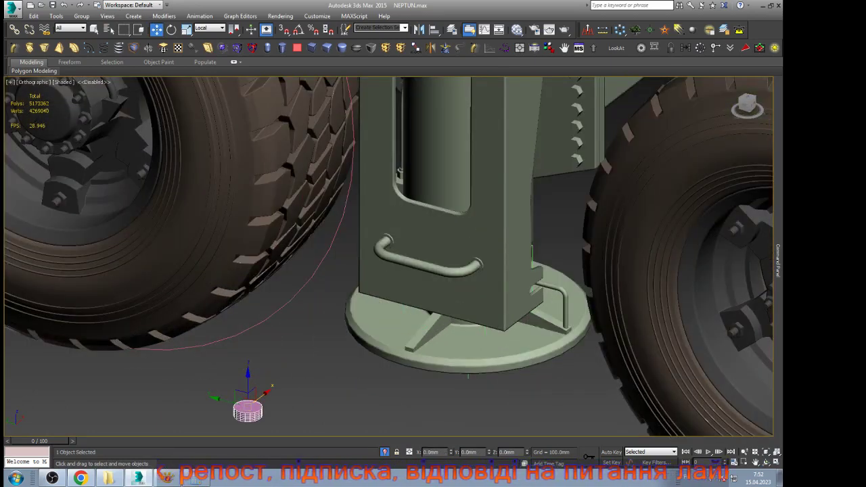
Step: Set the cylinder to 1 height segment, a height of about -64 mm and a radius of 20 mm
mouse_move(778, 260)
click(709, 83)
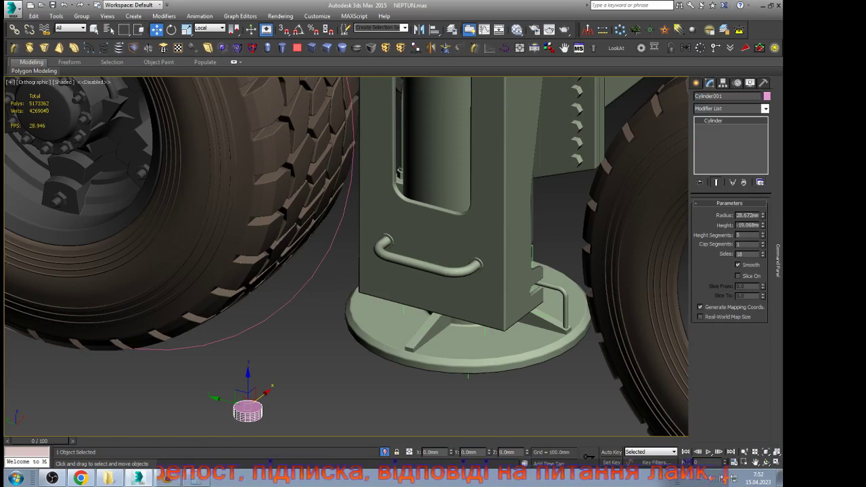
right_click(762, 235)
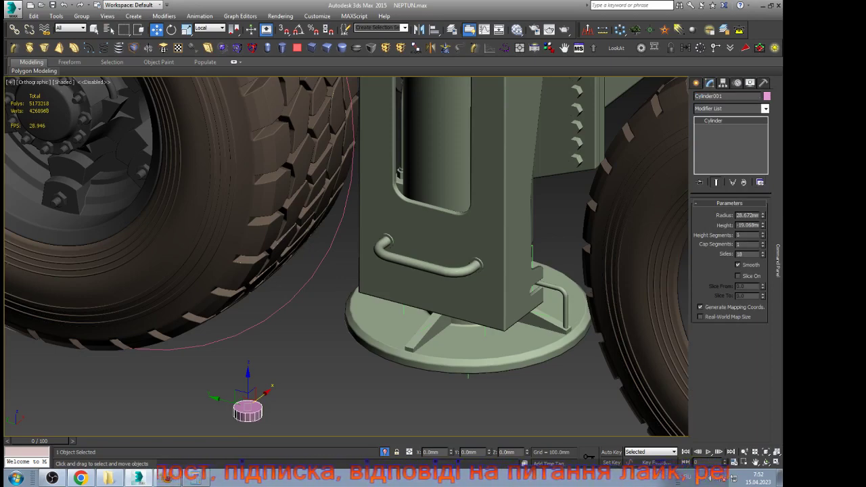
mouse_move(763, 225)
mouse_down()
mouse_move(762, 215)
mouse_move(763, 251)
mouse_move(762, 218)
mouse_up()
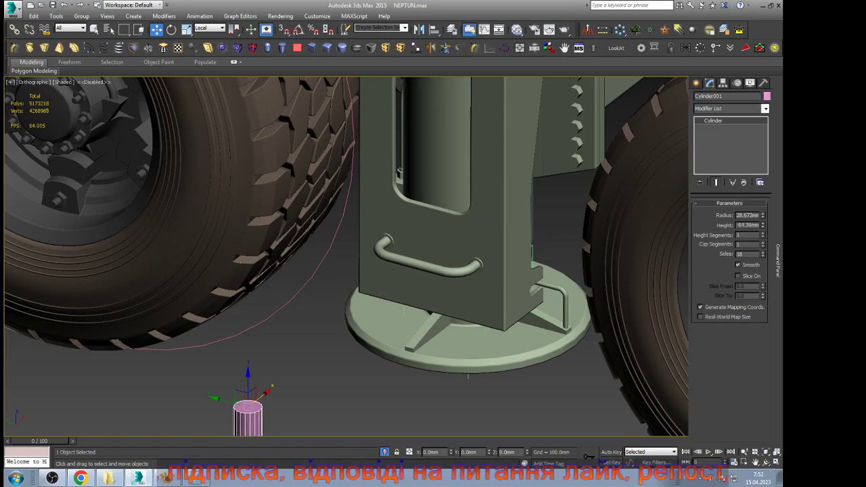
double_click(747, 215)
text(20)
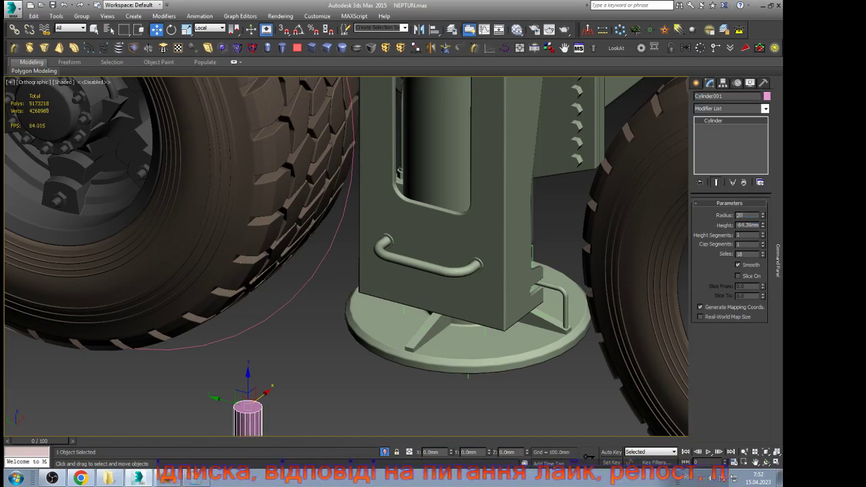
key(Return)
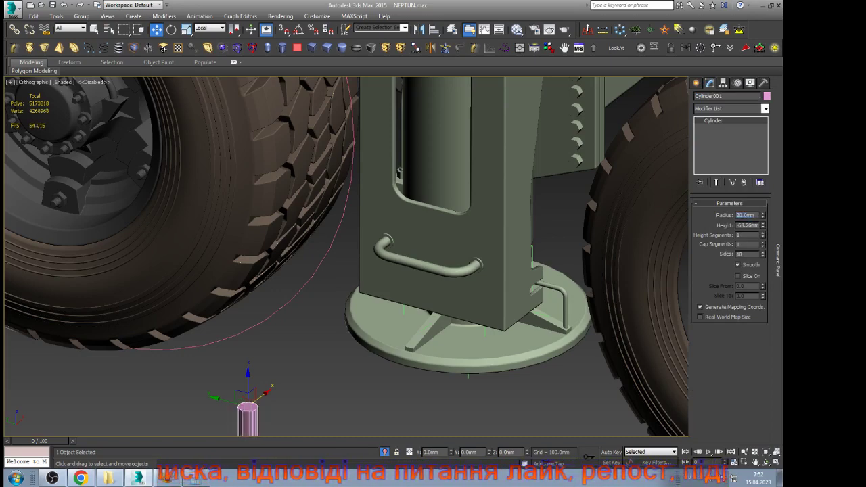
Step: Move the cylinder in front of the wheel hub and rotate it -90° about X in the left view with angle snap on
scroll(529, 206, down, 3)
drag(335, 342, 174, 186)
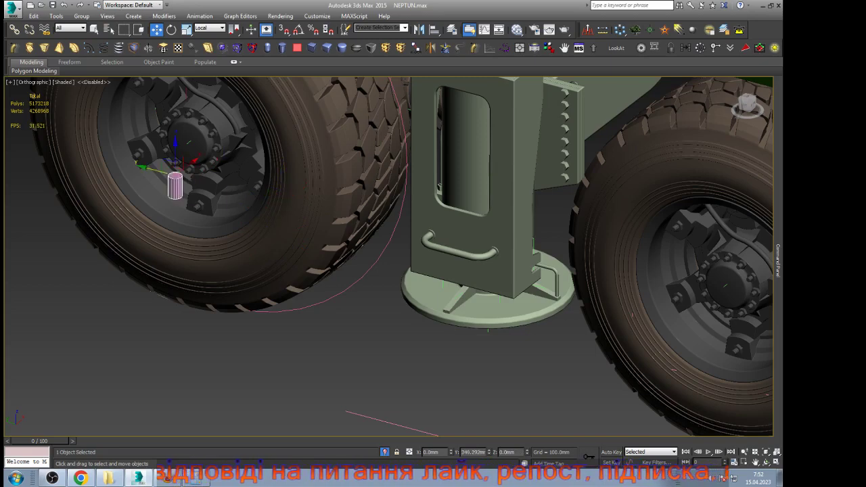
key(l)
key(z)
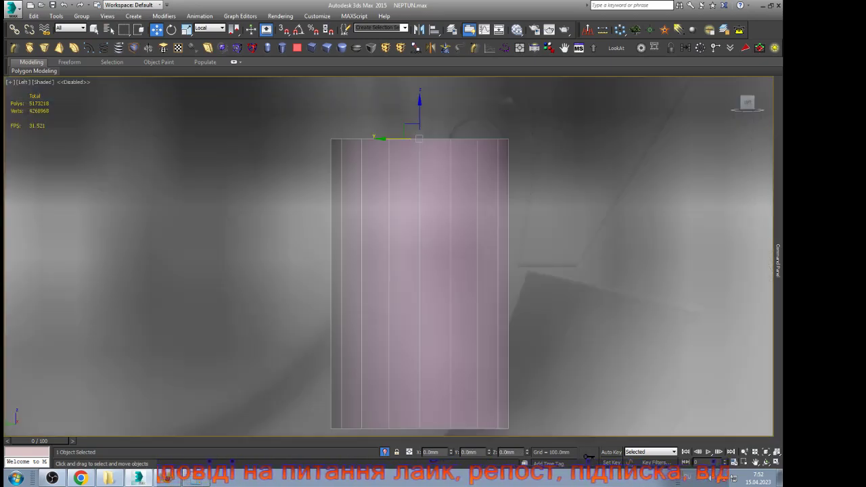
key(e)
scroll(304, 291, down, 5)
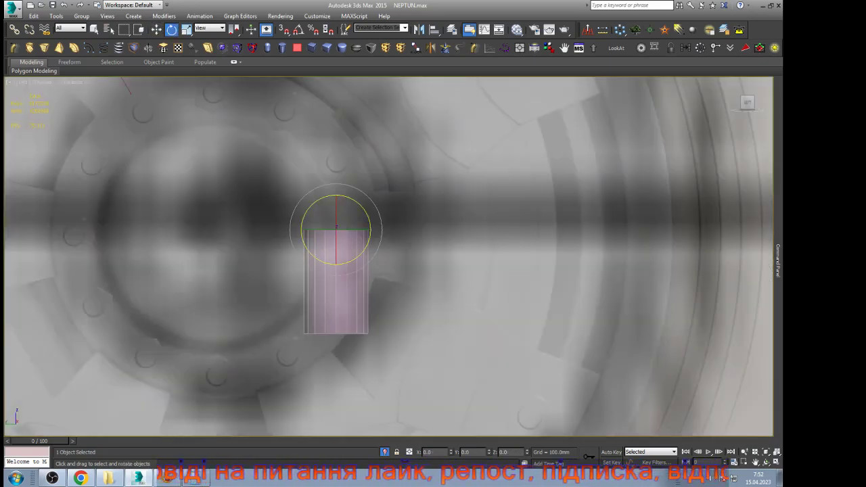
drag(366, 212, 326, 197)
key(ctrl+z)
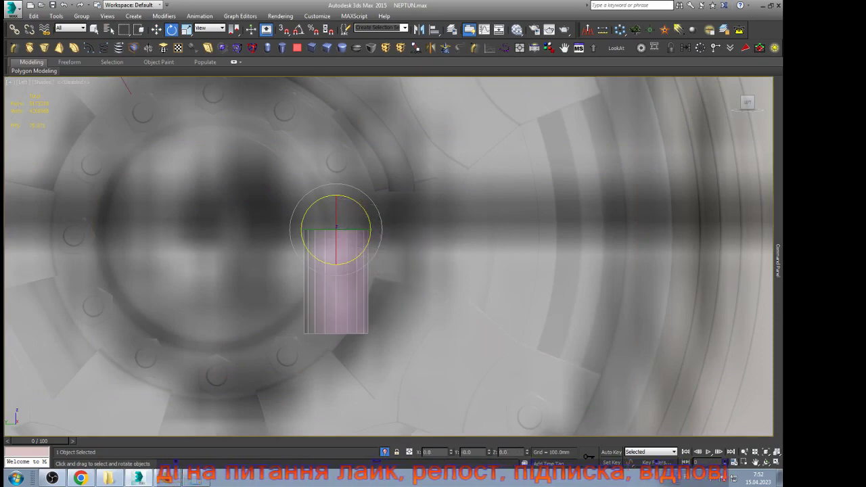
key(a)
drag(368, 216, 322, 199)
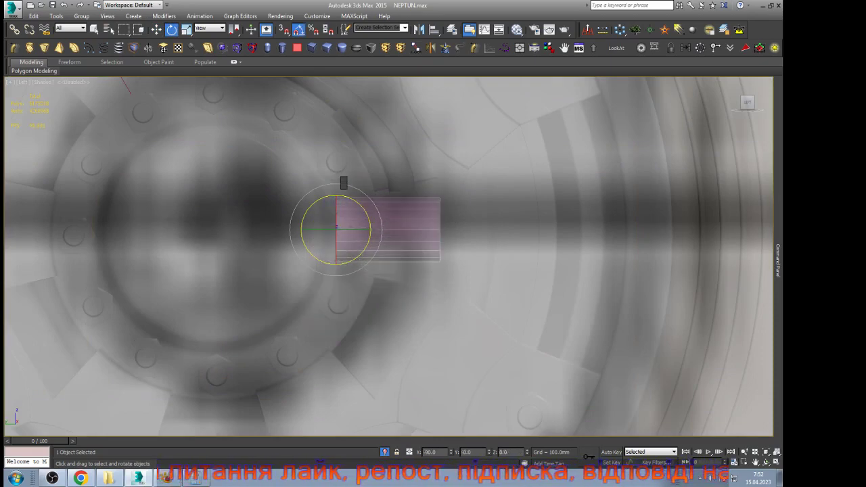
key(w)
Step: Set the cylinder's number of sides to 32
click(765, 463)
drag(433, 223, 391, 254)
scroll(391, 250, up, 3)
key(w)
mouse_move(778, 261)
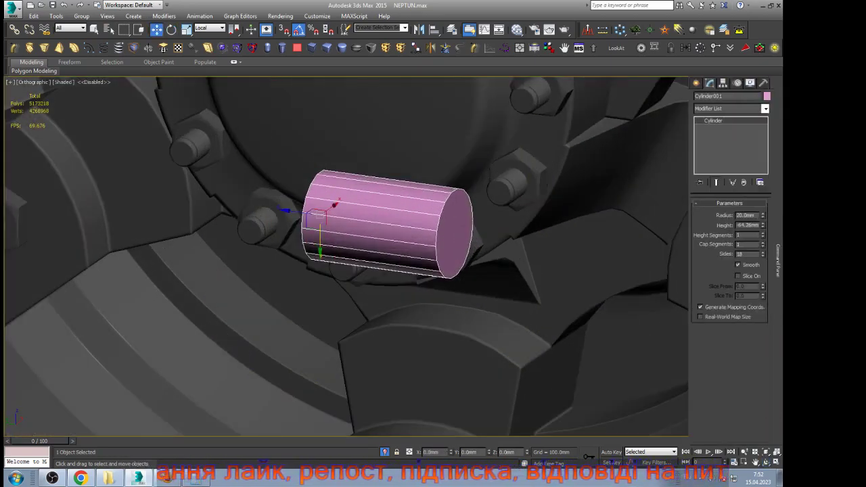
double_click(742, 254)
text(32)
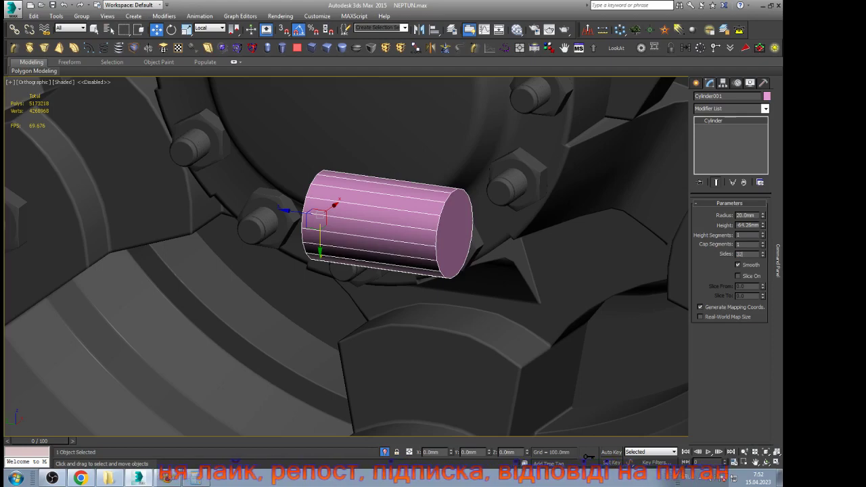
key(Return)
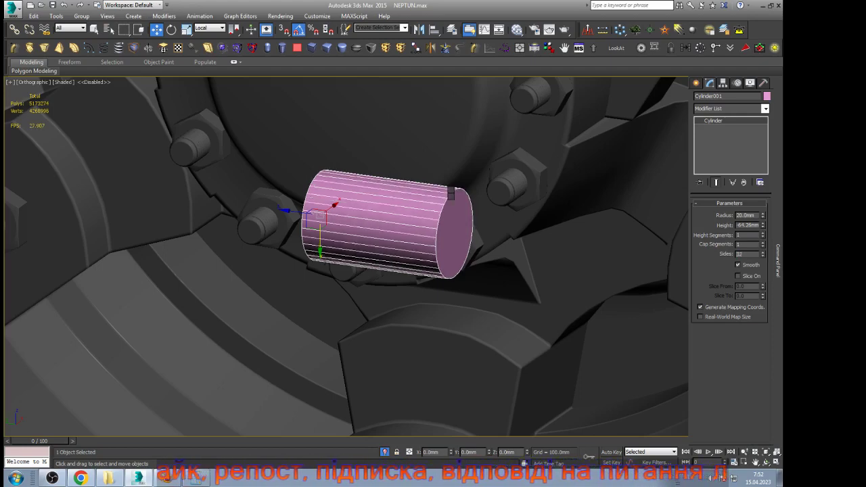
Step: Frame the cylinder and convert it to an Editable Poly
click(527, 285)
key(z)
right_click(527, 285)
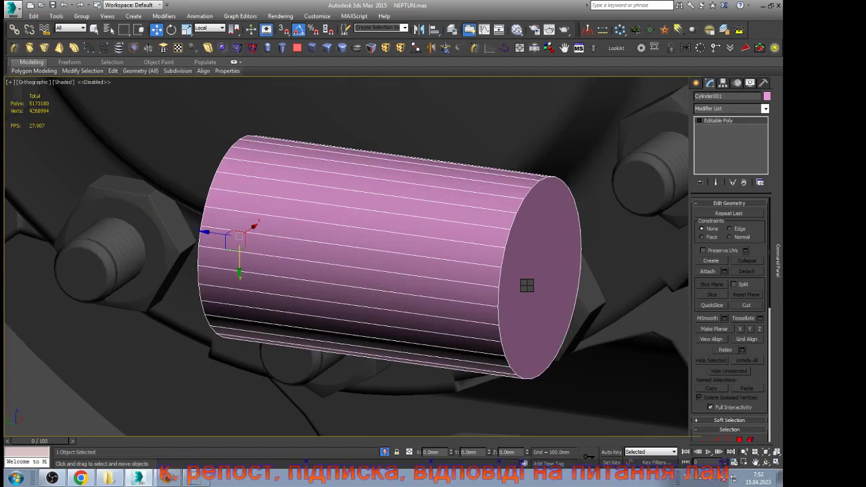
Step: Add a Symmetry modifier to the cylinder with the mirror axis set to Z and Flip enabled
click(536, 302)
right_click(536, 299)
click(545, 310)
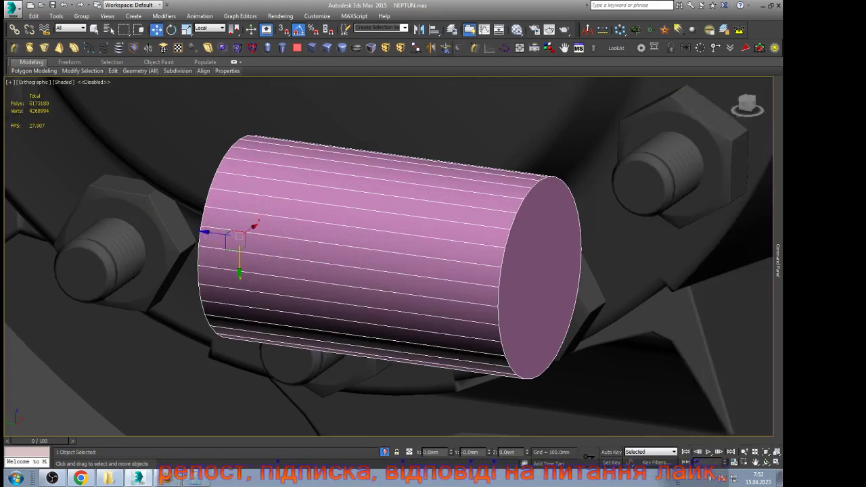
click(430, 48)
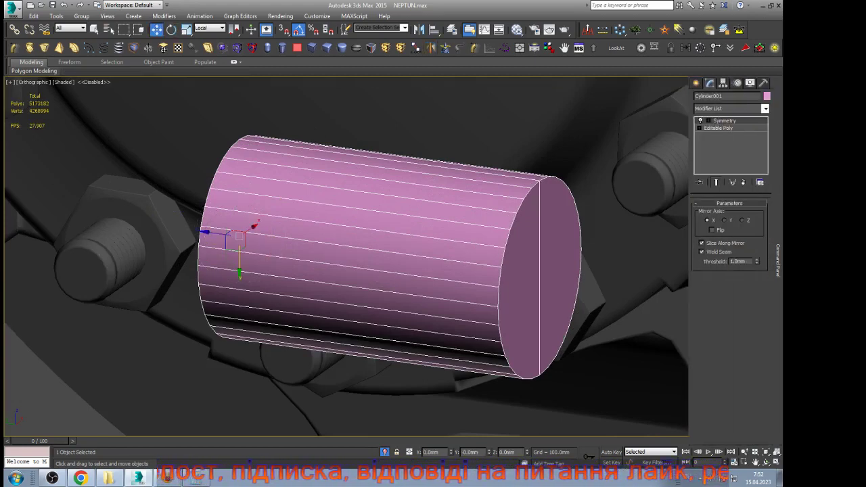
click(742, 220)
click(712, 231)
right_click(549, 232)
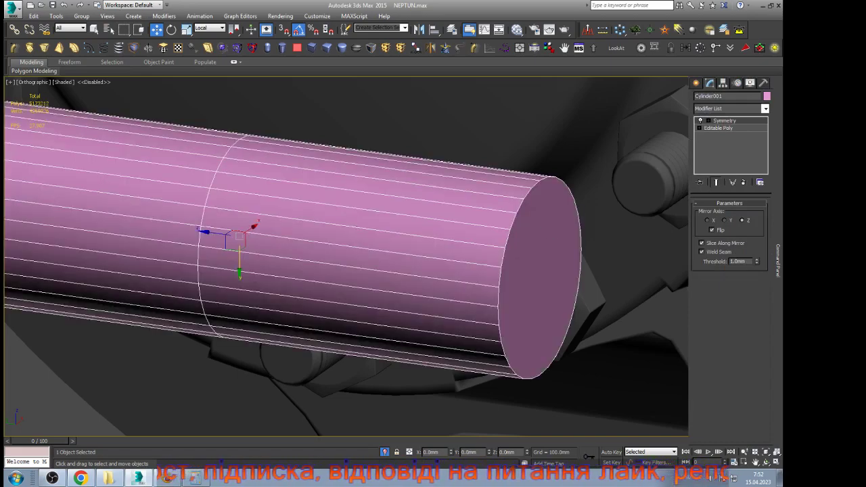
Step: Rotate the Symmetry mirror plane diagonally so the mirrored cylinder forms a right-angle elbow
scroll(543, 314, down, 5)
key(w)
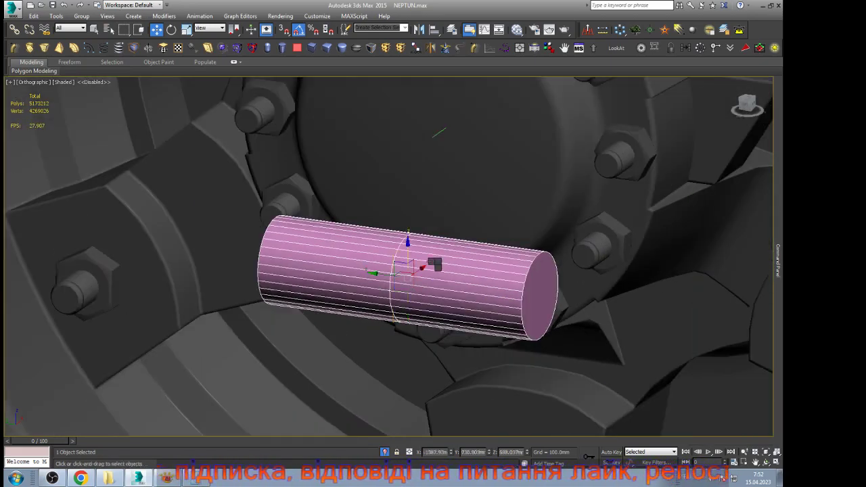
key(e)
drag(436, 263, 457, 320)
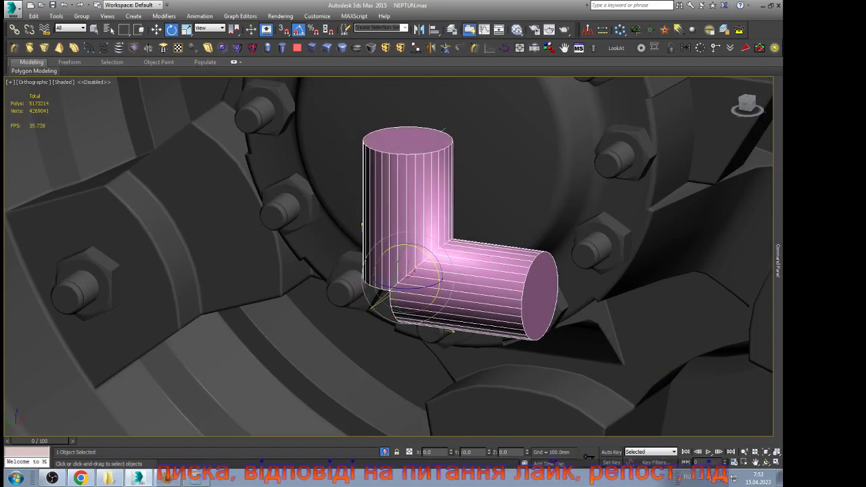
Step: Show edged faces in the left view and shift the mirror plane horizontally until the elbow's two arms meet in a clean miter
key(l)
key(z)
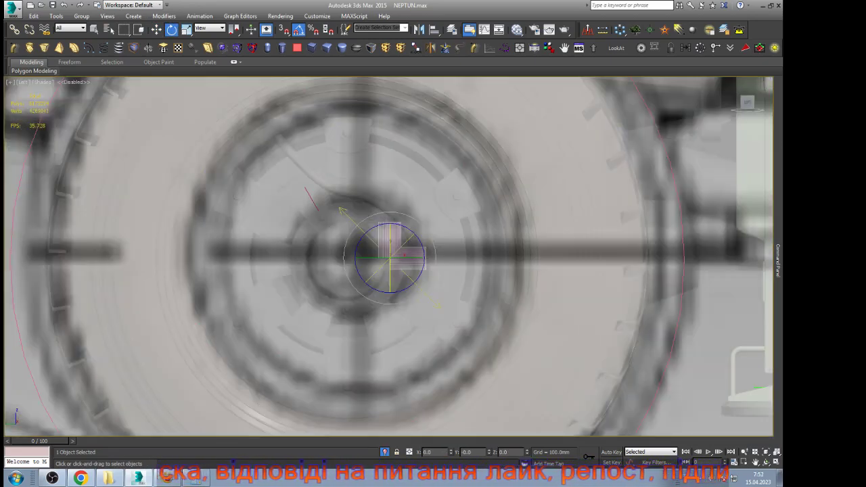
scroll(390, 258, up, 5)
scroll(421, 253, up, 3)
key(F4)
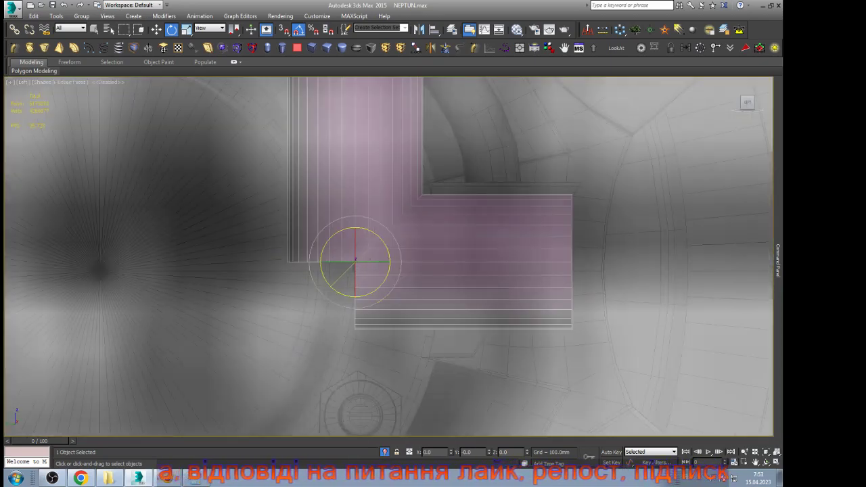
key(F3)
key(w)
key(F3)
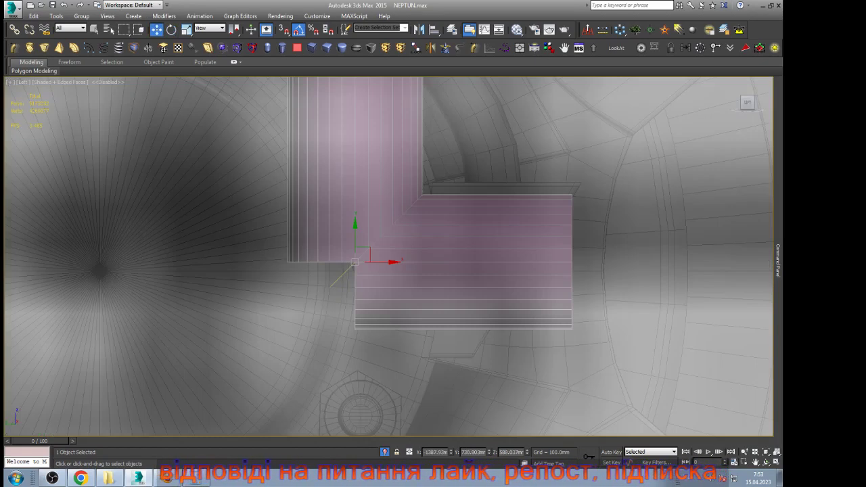
drag(379, 261, 447, 262)
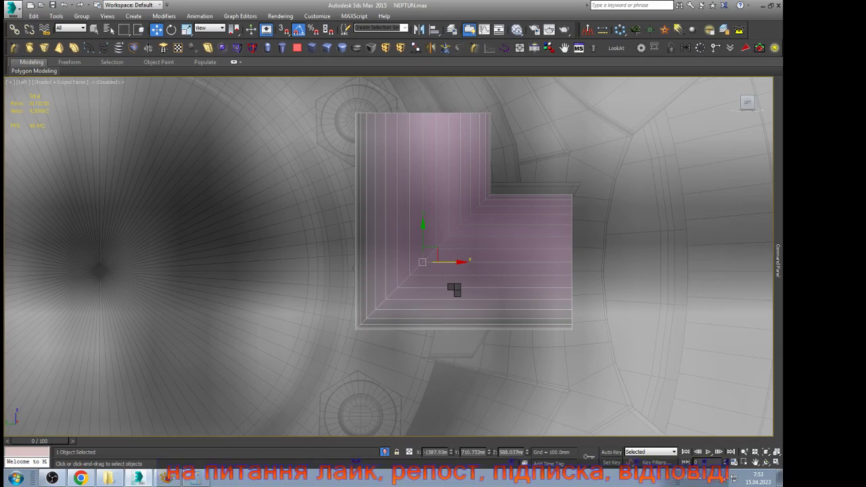
Step: Collapse the elbow to an Editable Poly and centre its pivot with the object isolated
click(89, 48)
key(z)
key(alt+q)
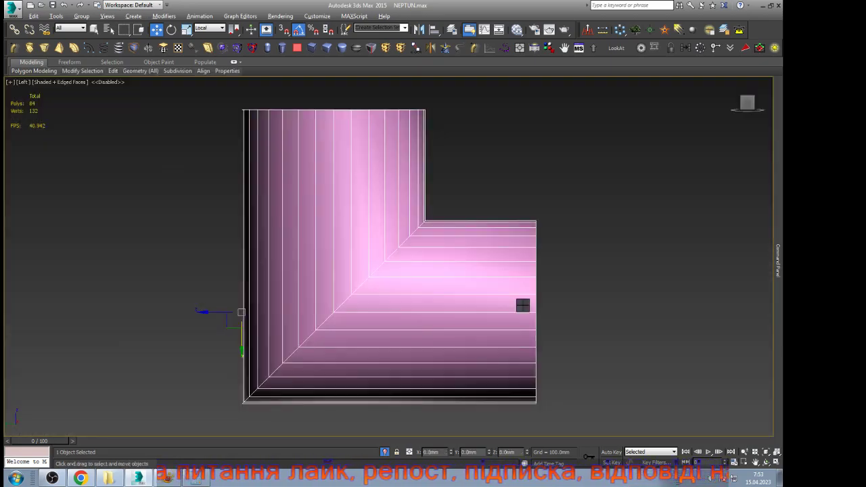
click(775, 48)
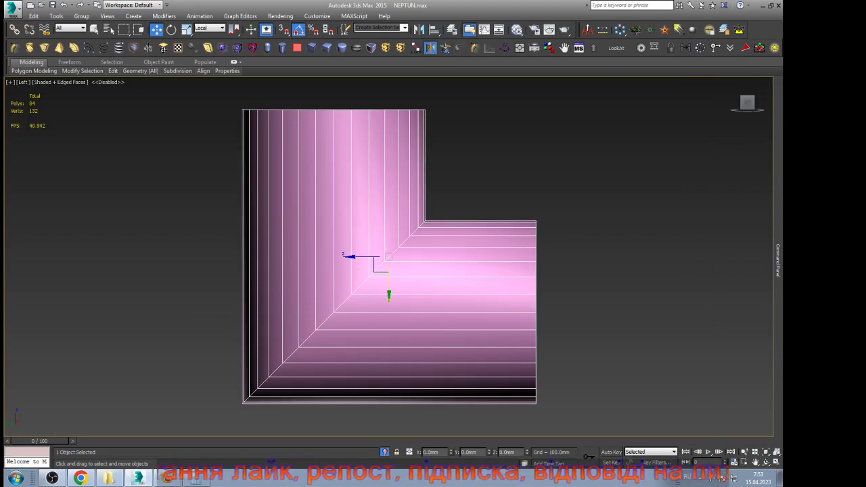
Step: Add a Symmetry modifier along Z with Flip enabled and shift its mirror plane so the elbow becomes a tee fitting
click(431, 47)
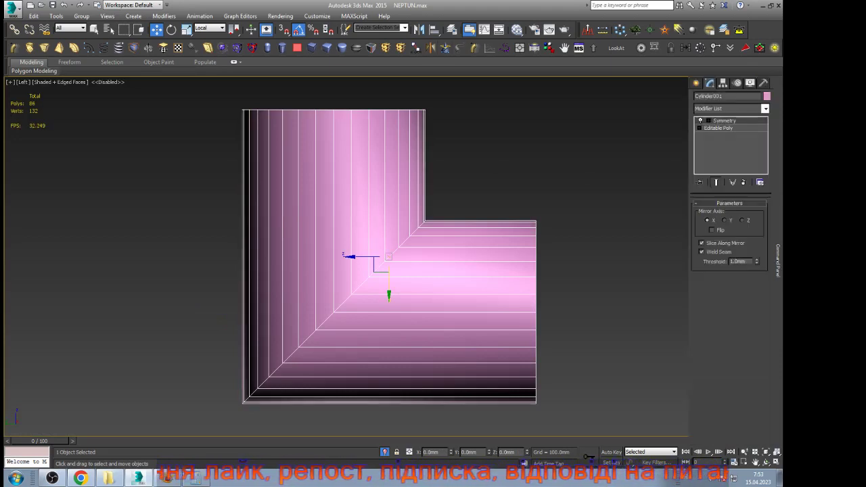
click(742, 219)
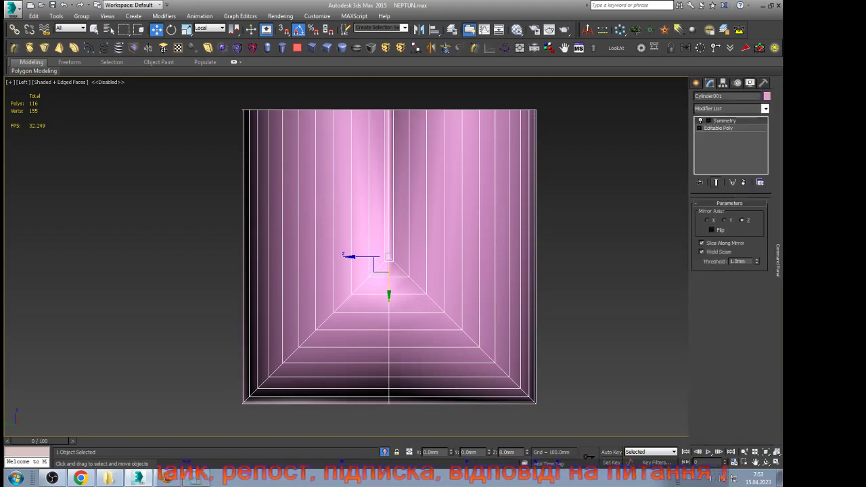
click(712, 230)
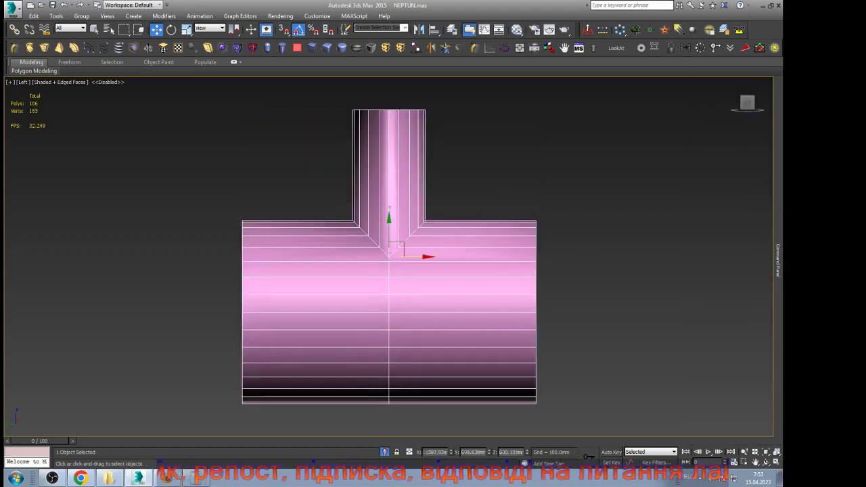
drag(420, 257, 340, 257)
Step: Adjust the tee's mirror plane along Y in the top view until the branch's end cap looks circular
key(t)
key(z)
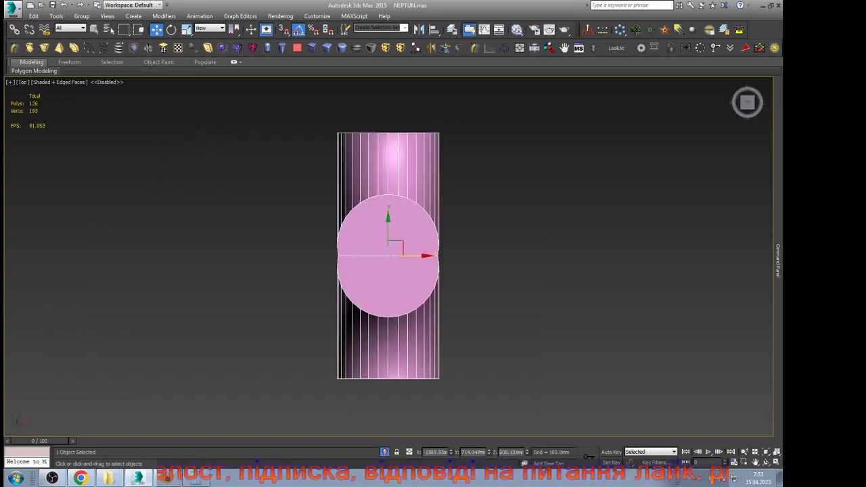
scroll(385, 251, up, 7)
drag(395, 241, 395, 277)
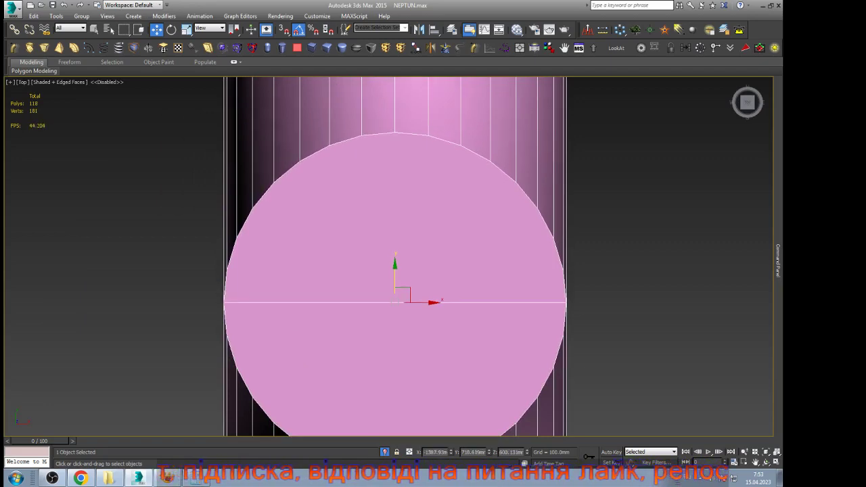
scroll(404, 261, down, 4)
key(F4)
scroll(404, 264, up, 4)
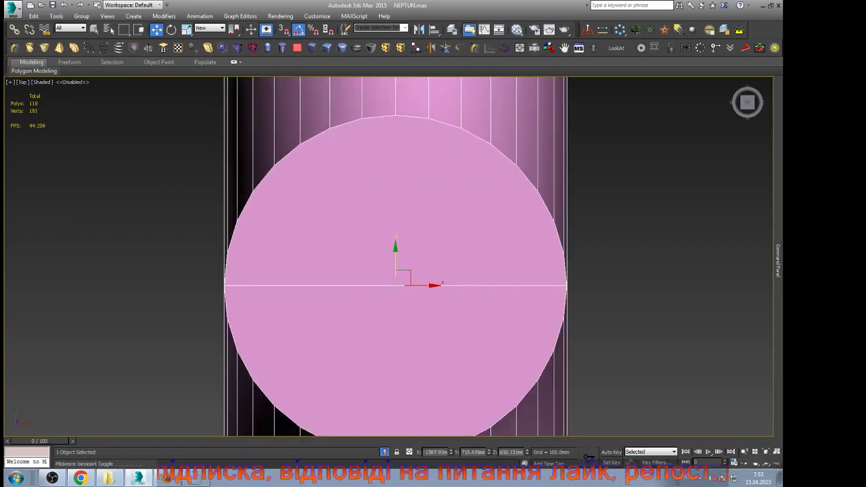
Step: Fine-tune the mirror plane's position along Y from an angled view of the tee's branch
click(766, 462)
drag(358, 298, 425, 235)
scroll(431, 250, down, 2)
right_click(426, 236)
drag(381, 275, 406, 274)
scroll(382, 289, down, 4)
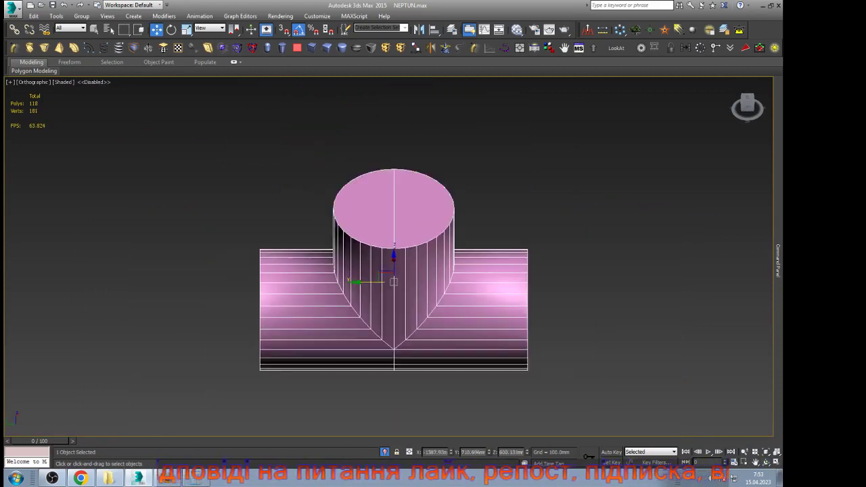
Step: Check the branch's end cap from above and convert the tee to an Editable Poly
click(766, 462)
drag(288, 261, 303, 253)
right_click(304, 252)
key(t)
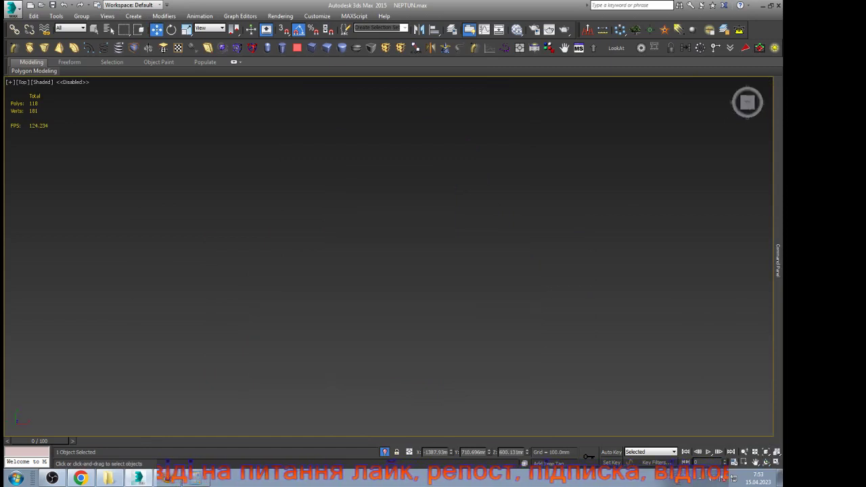
key(z)
scroll(412, 228, up, 2)
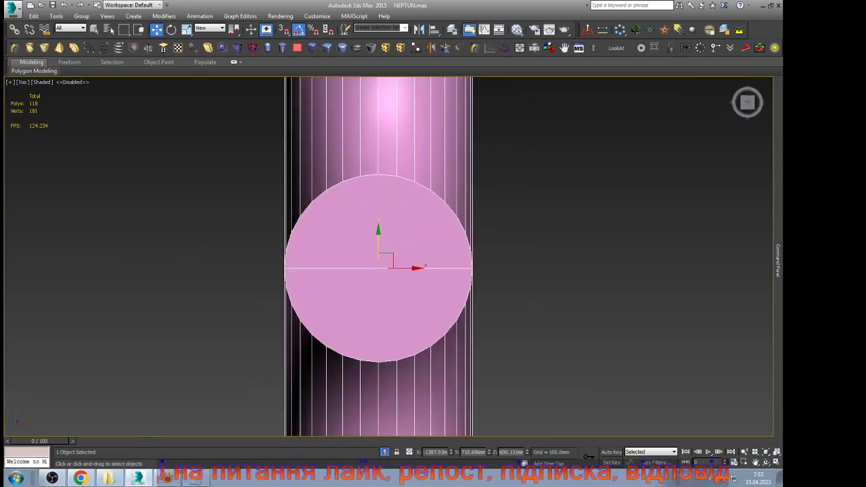
click(505, 331)
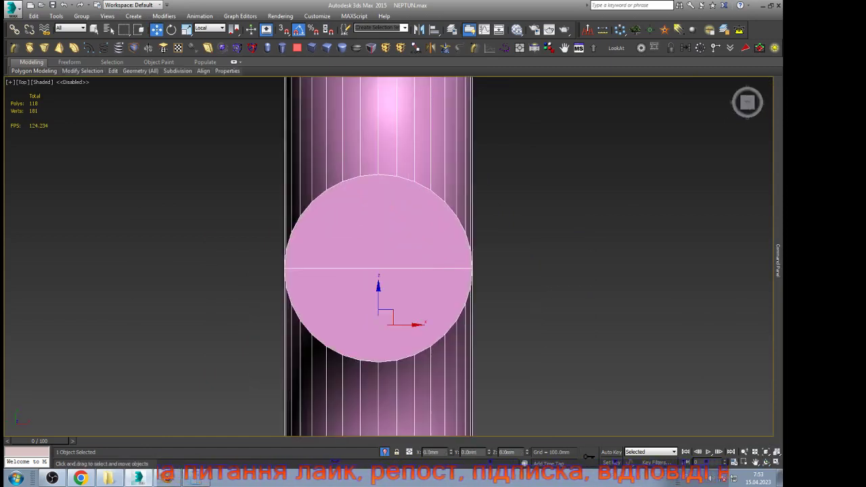
alt+middle_drag(409, 328, 482, 257)
scroll(482, 256, down, 4)
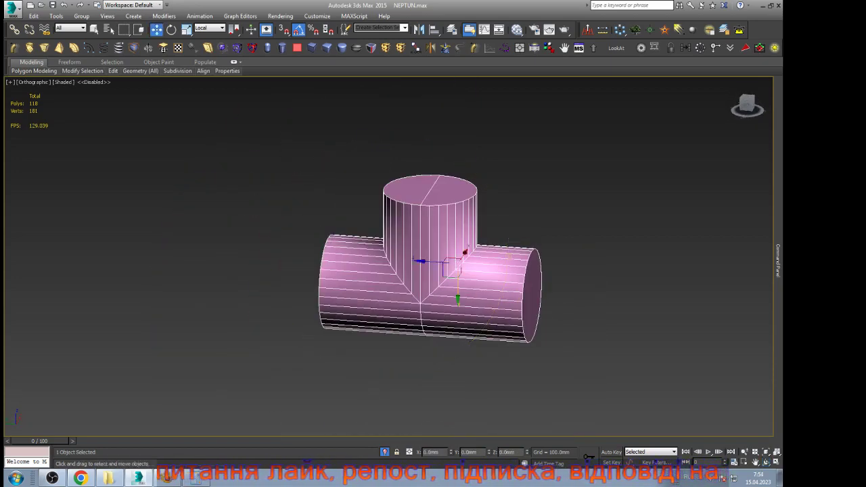
Step: Examine the hose fitting in the Berest wheel photo in the browser and return to 3ds Max
click(167, 478)
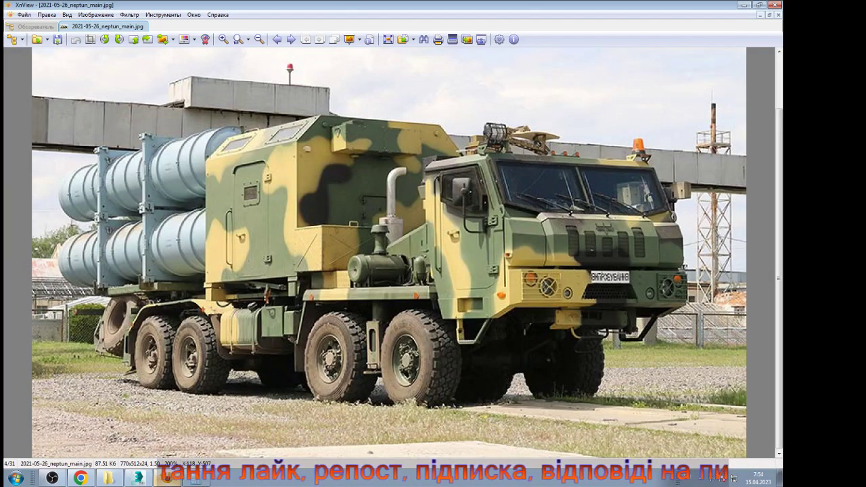
key(alt+Tab)
key(alt+Tab)
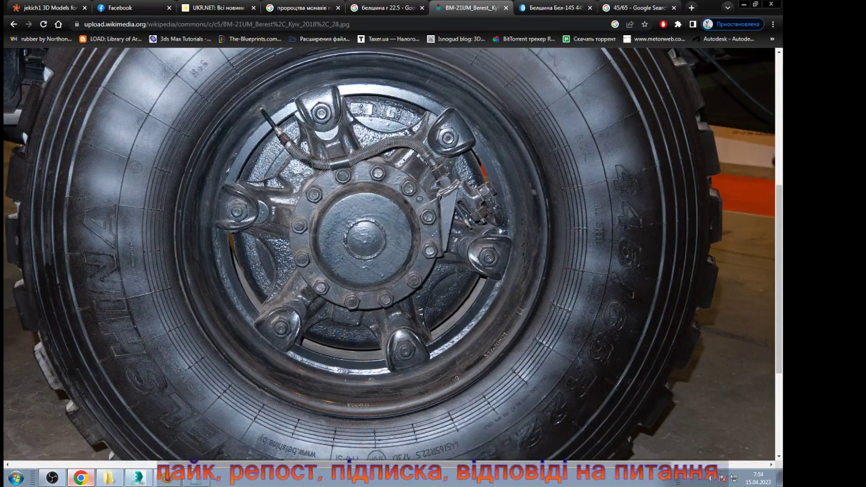
key(alt+Tab)
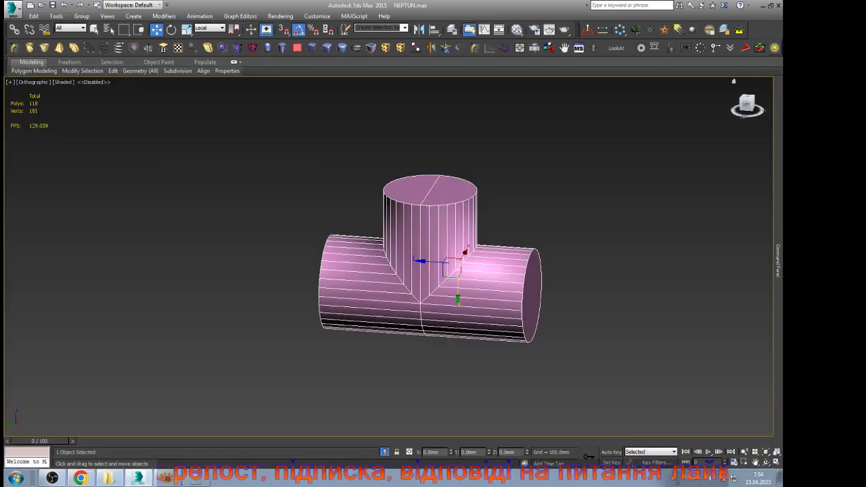
Step: Centre the tee's pivot, and add a Symmetry modifier in the left view using the View coordinate system
click(775, 48)
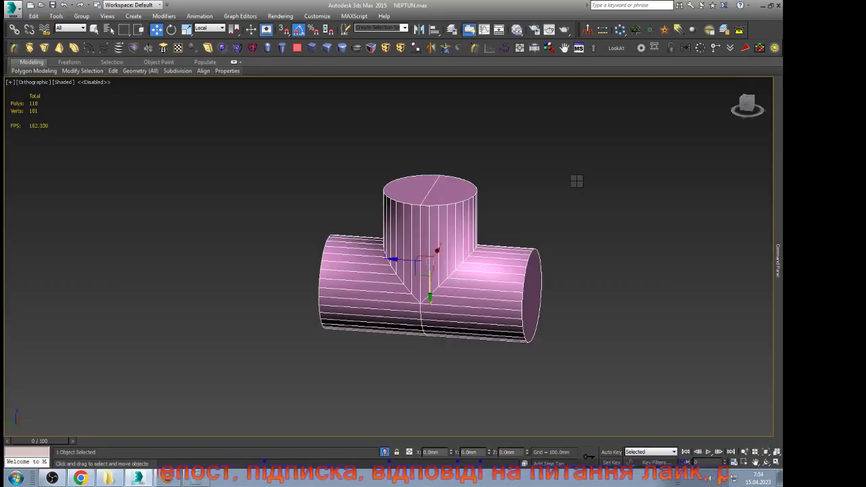
key(l)
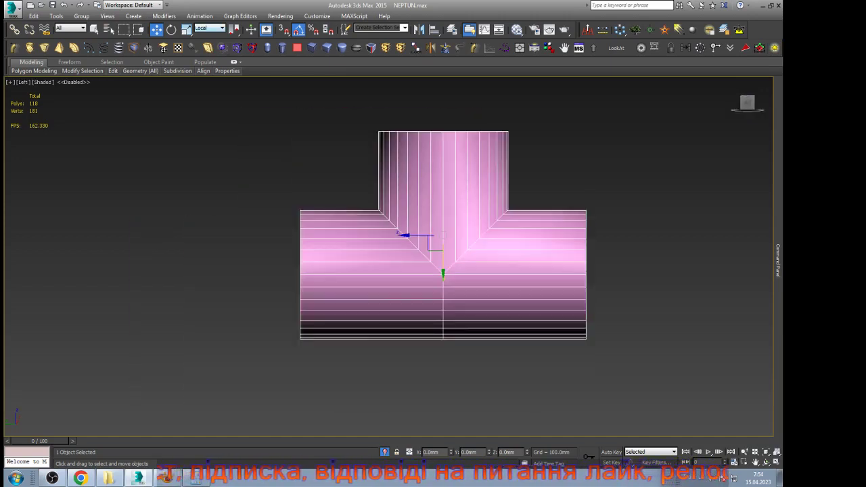
click(210, 28)
click(203, 37)
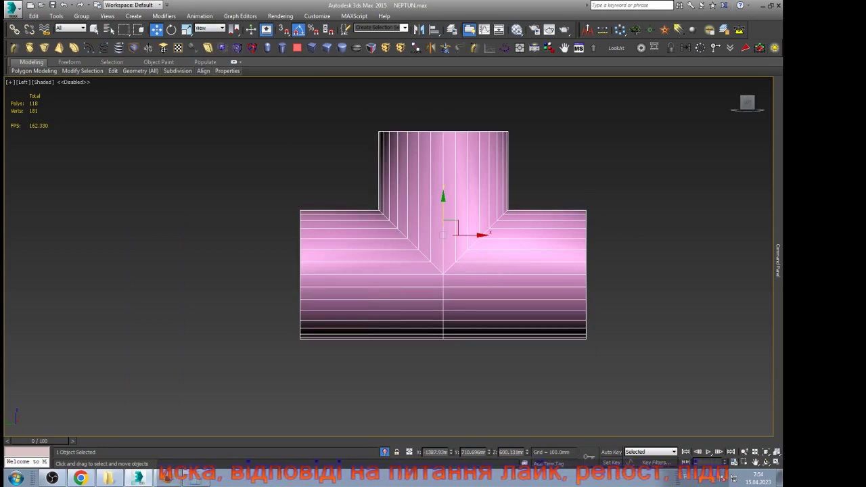
click(431, 48)
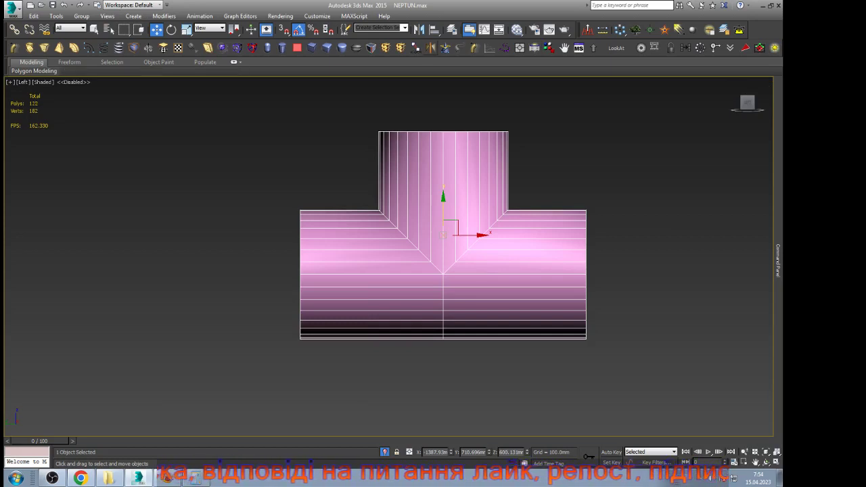
Step: Set the new Symmetry's mirror axis to Y with Flip enabled, undoing the trial shifts of the mirror plane
mouse_move(778, 261)
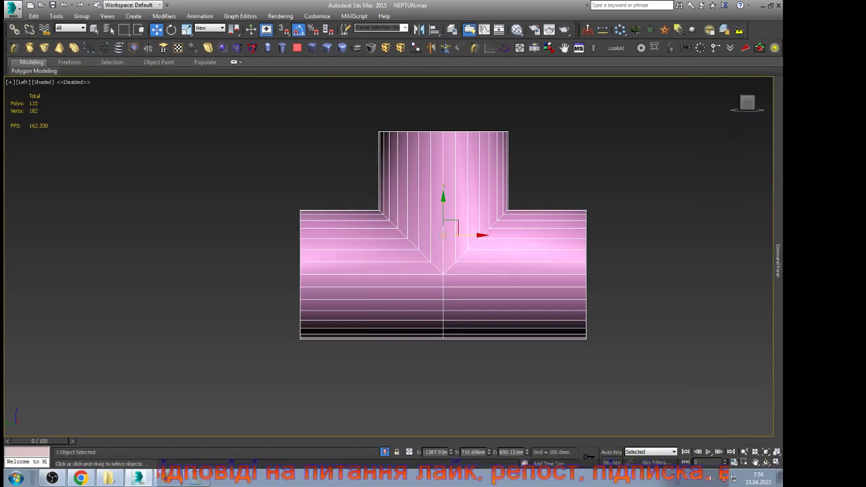
shift+drag(467, 236, 352, 236)
key(ctrl+z)
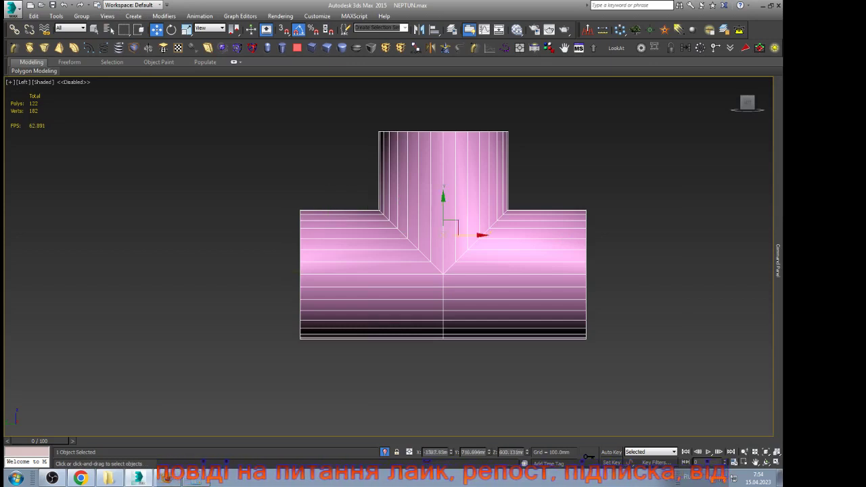
mouse_move(779, 261)
click(724, 220)
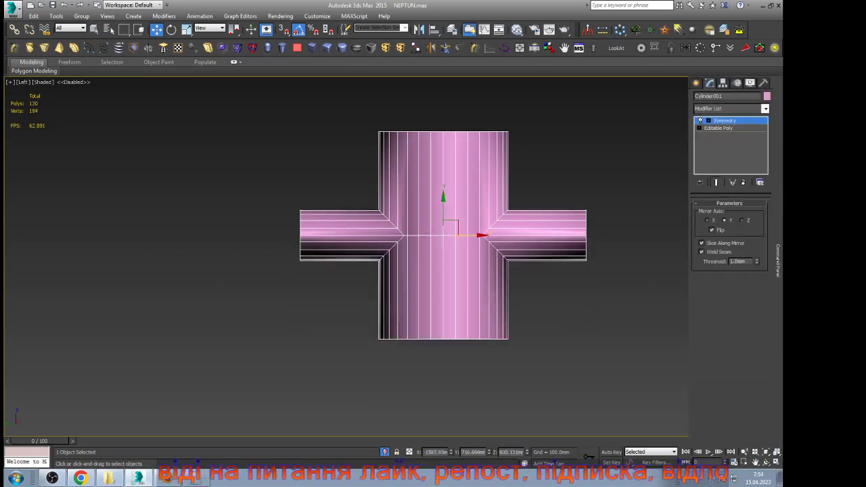
drag(443, 207, 443, 270)
key(ctrl+z)
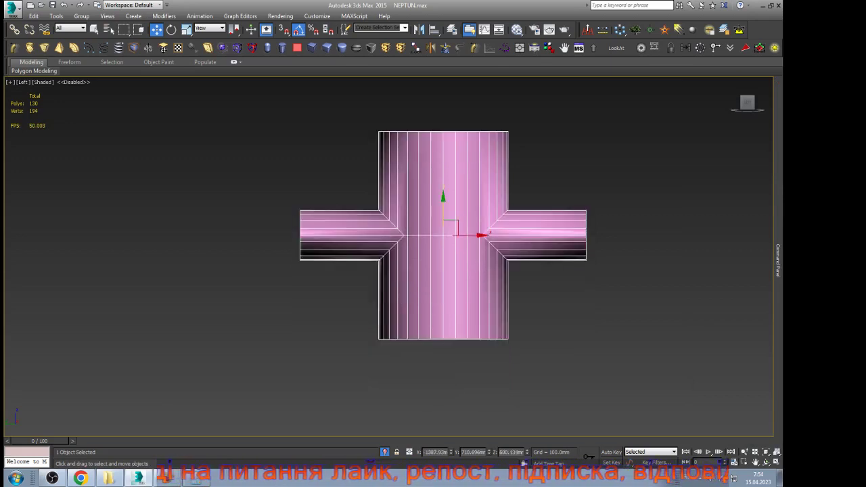
Step: Try moving the Symmetry mirror plane below the tee and rotating it to a diagonal angle
drag(448, 230, 443, 351)
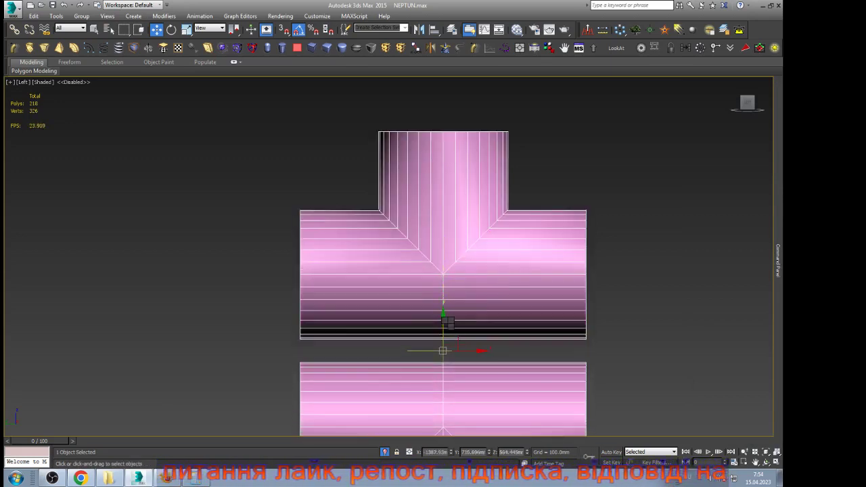
key(e)
drag(440, 318, 406, 333)
key(w)
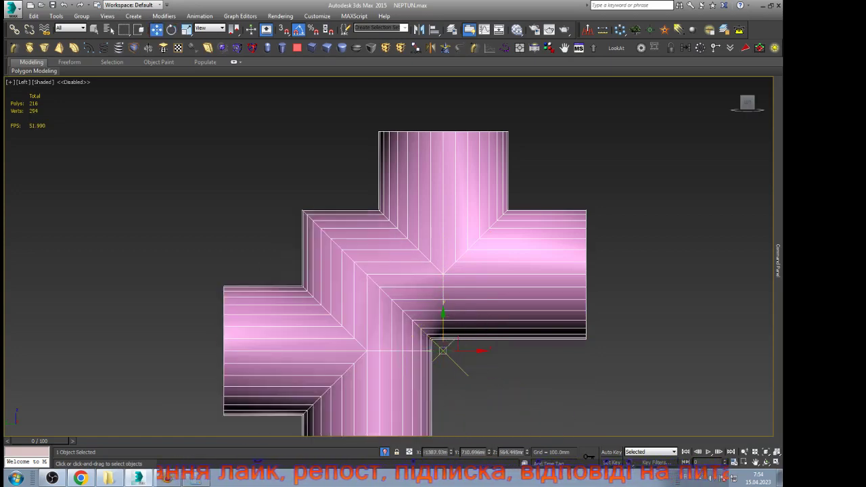
scroll(480, 300, down, 2)
scroll(473, 276, down, 2)
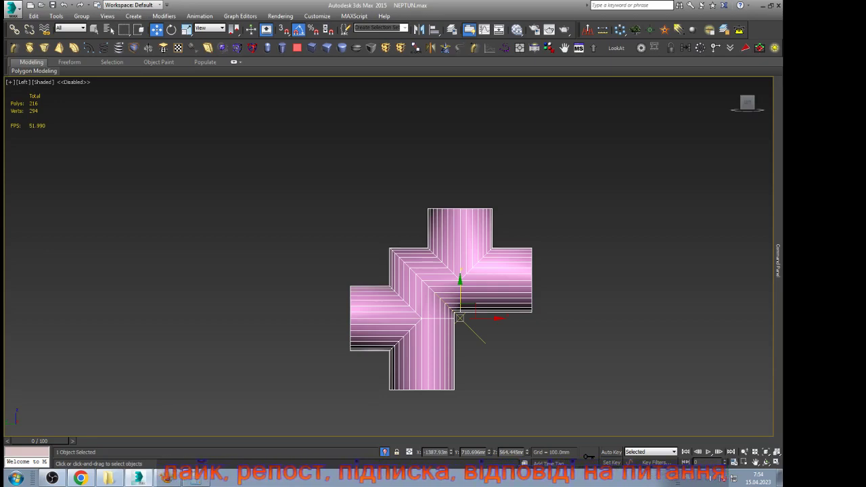
Step: Compare the fitting with the Berest wheel photo in the browser, return to 3ds Max and delete the Symmetry modifier
click(81, 479)
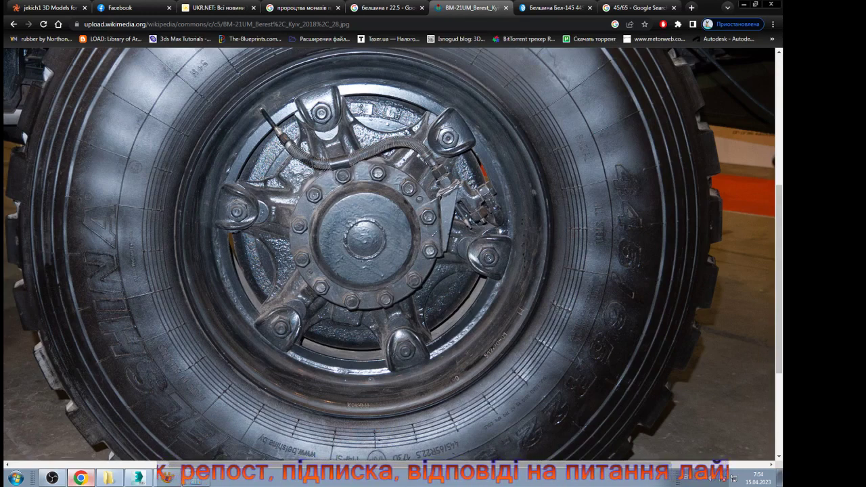
click(81, 478)
click(80, 478)
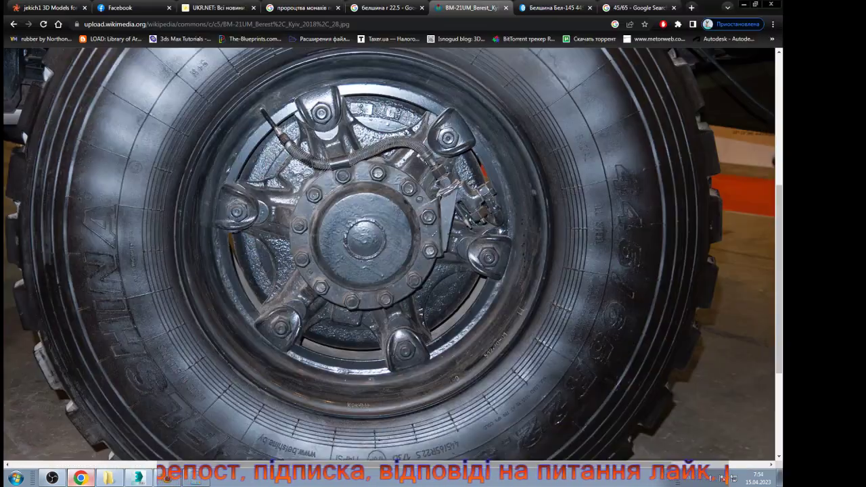
click(80, 478)
mouse_move(778, 261)
right_click(724, 120)
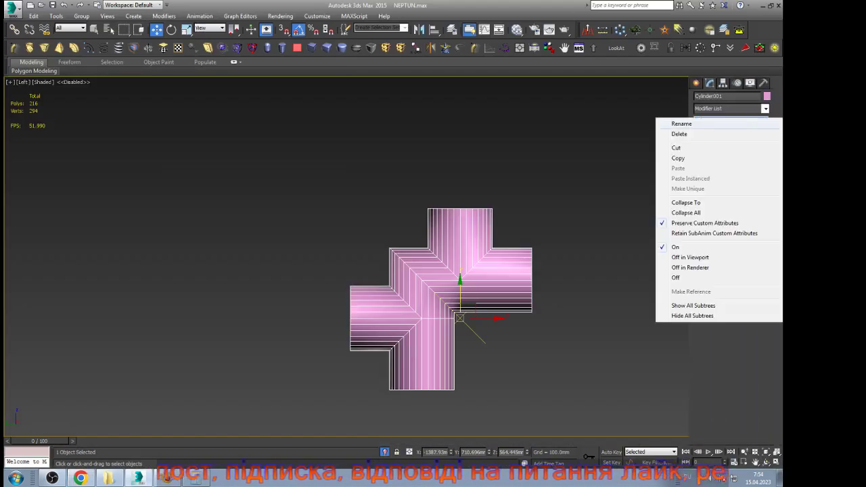
click(711, 134)
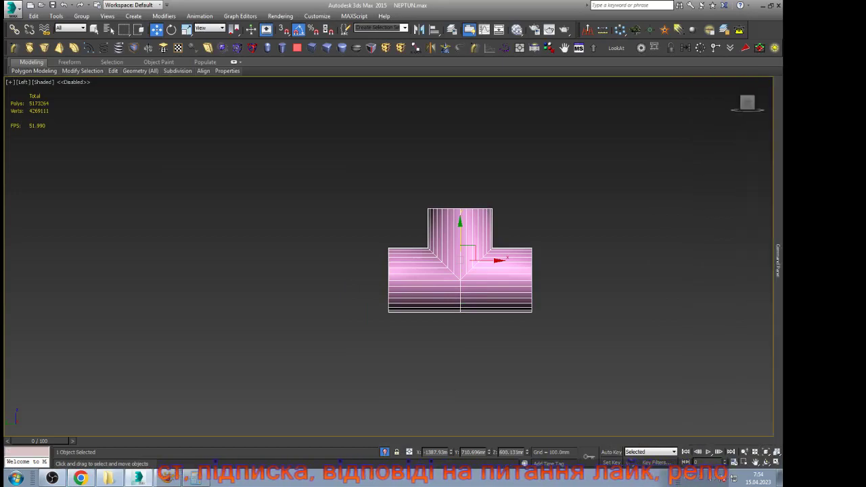
Step: Recheck the wheel photo in the browser, and lengthen the tee's left arm by moving its end vertices outward
scroll(516, 280, up, 2)
key(alt+Tab)
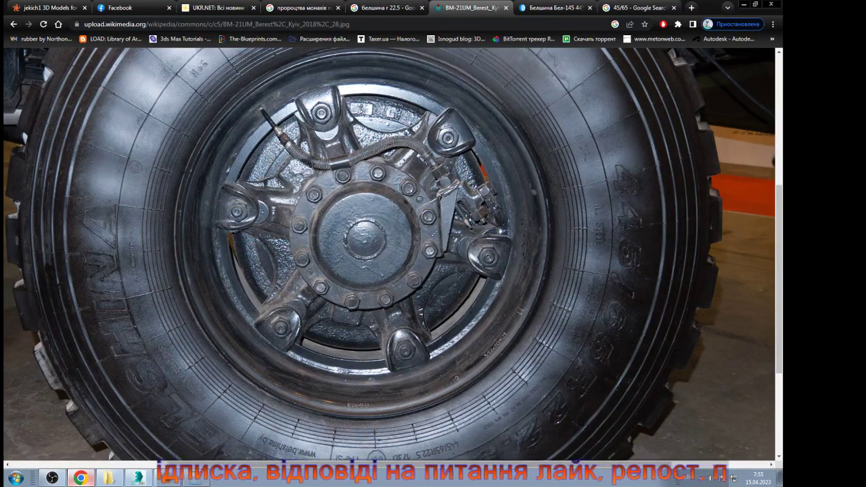
key(alt+Tab)
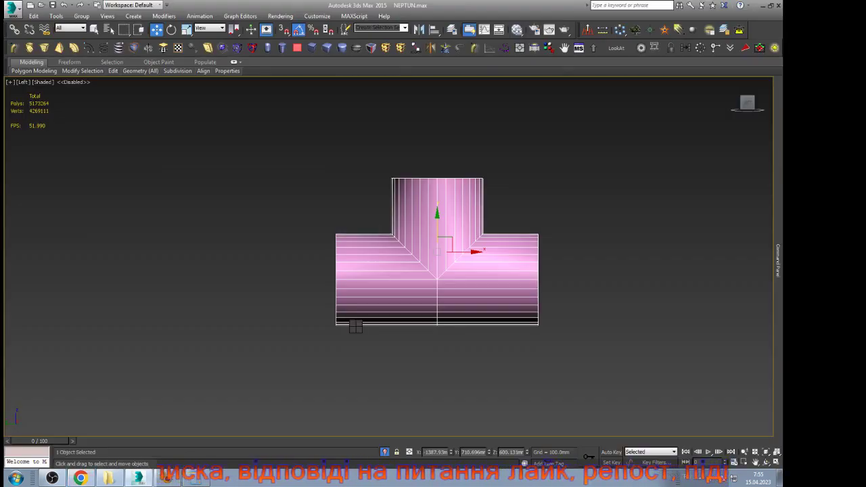
scroll(362, 332, up, 2)
key(1)
drag(360, 342, 299, 176)
drag(352, 253, 235, 253)
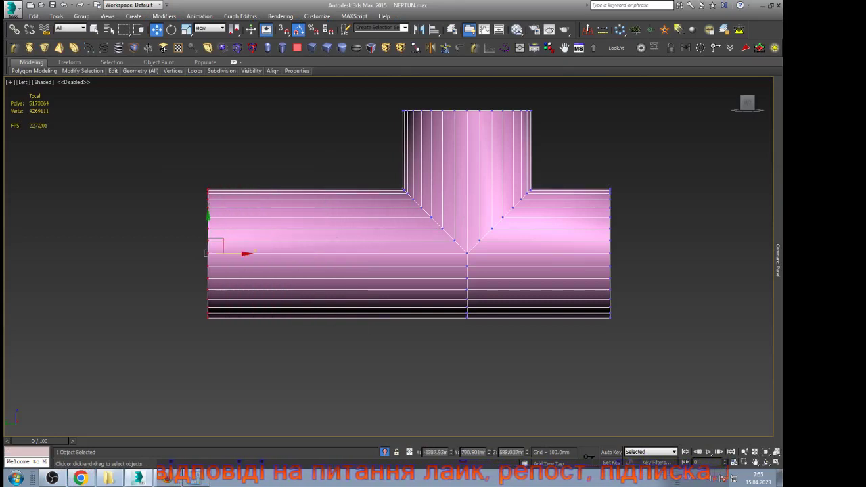
Step: Add a Skew modifier to the arm's selected end vertices and set its skew axis to X
click(208, 49)
key(1)
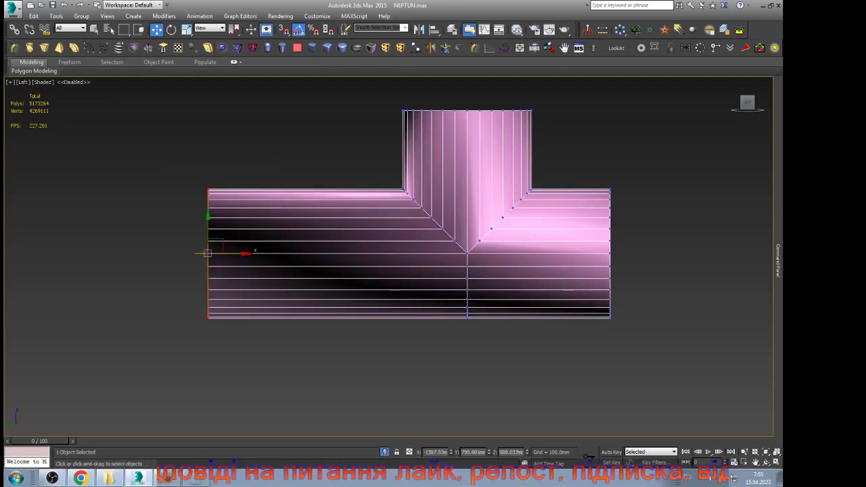
mouse_move(778, 260)
click(745, 255)
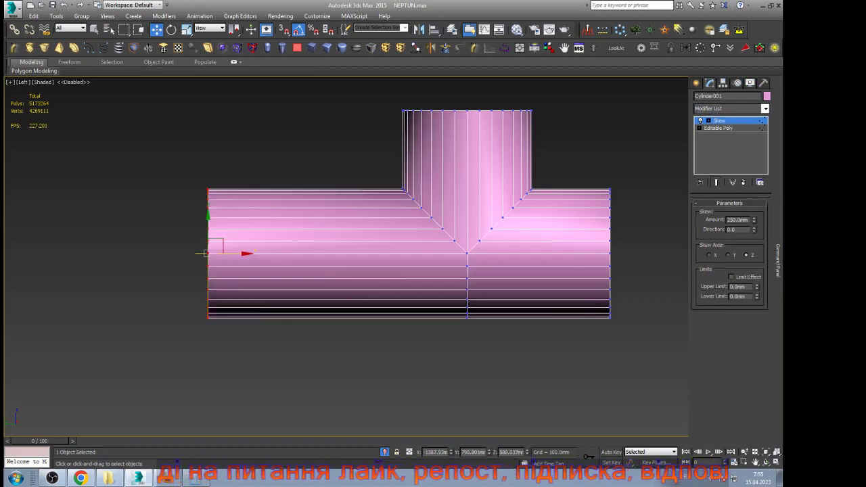
click(710, 255)
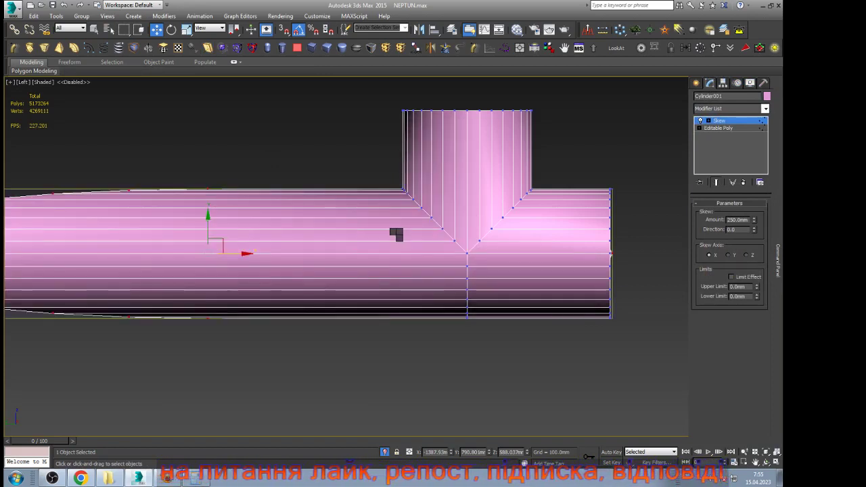
Step: Rotate the Skew gizmo 90° into the vertical plane and set the skew amount to -60 mm
key(z)
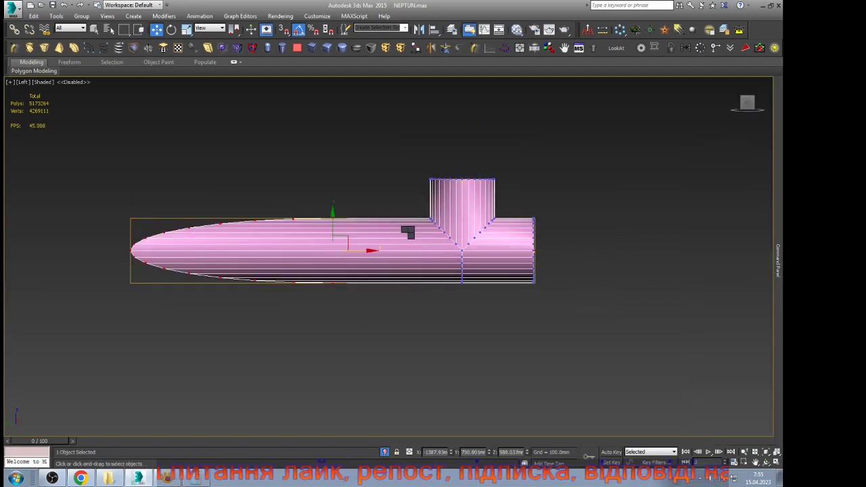
key(e)
drag(333, 237, 333, 311)
mouse_move(778, 260)
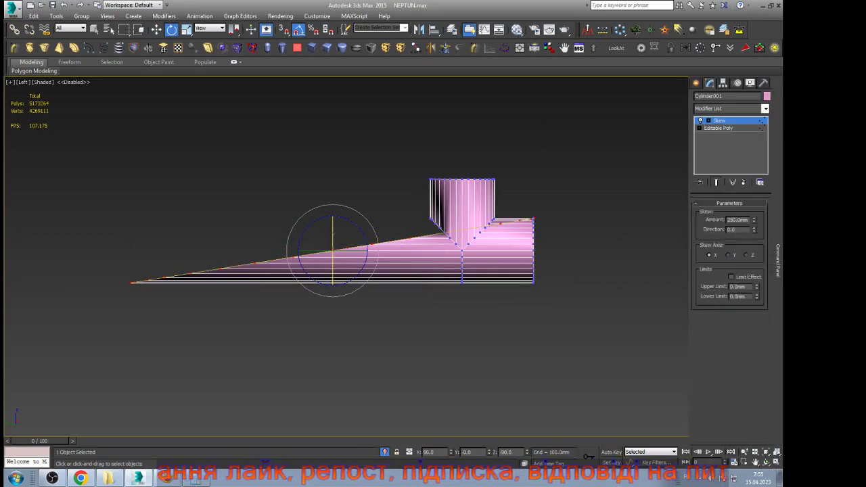
drag(754, 146, 754, 245)
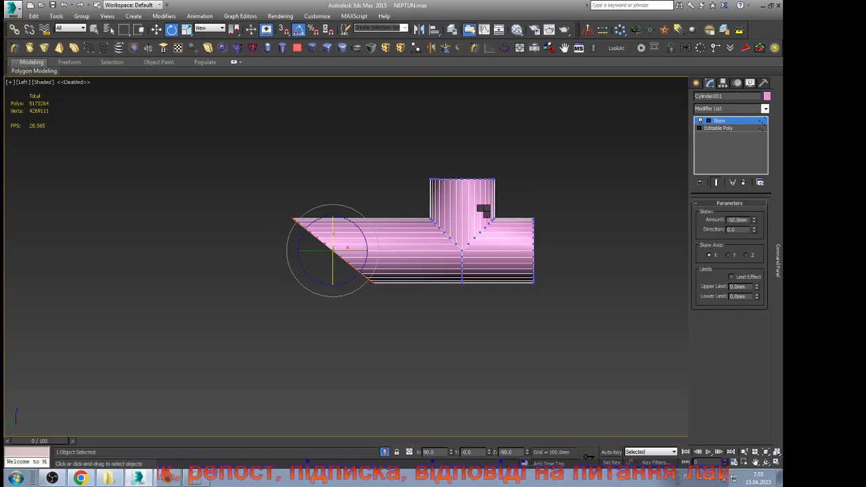
Step: Convert the skewed tee to an Editable Poly and select only the slanted end-cap polygon with a window selection
click(583, 306)
key(4)
drag(250, 213, 387, 319)
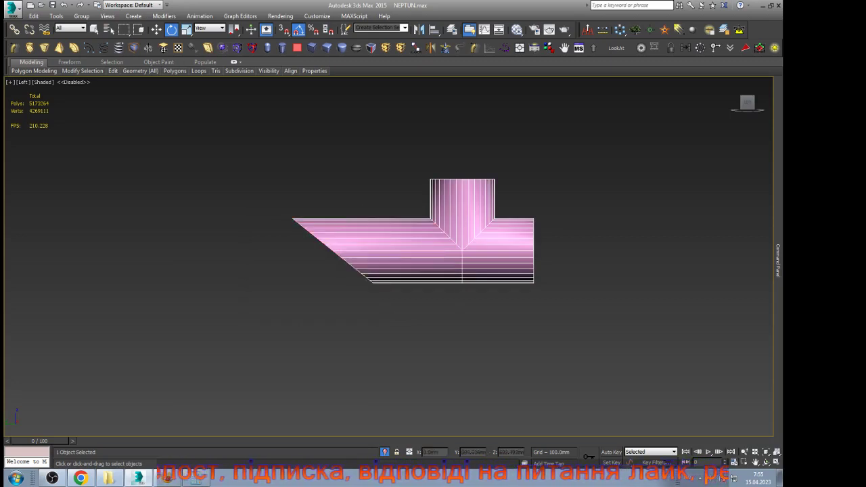
mouse_move(778, 237)
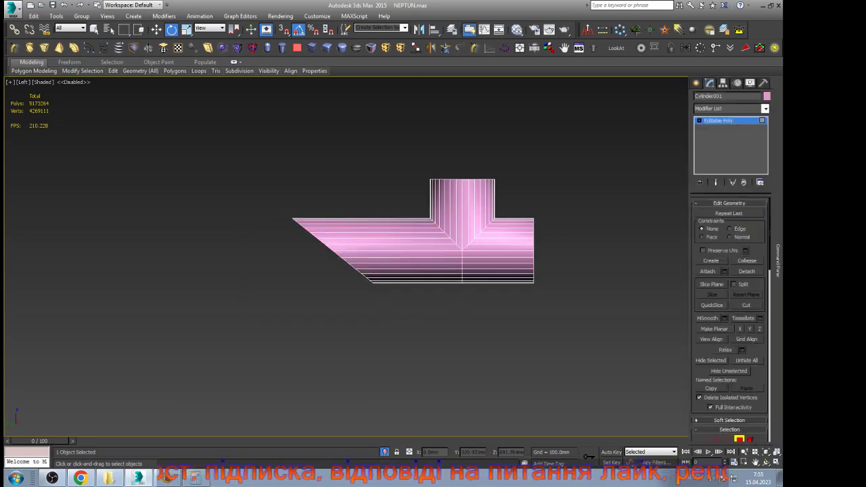
key(4)
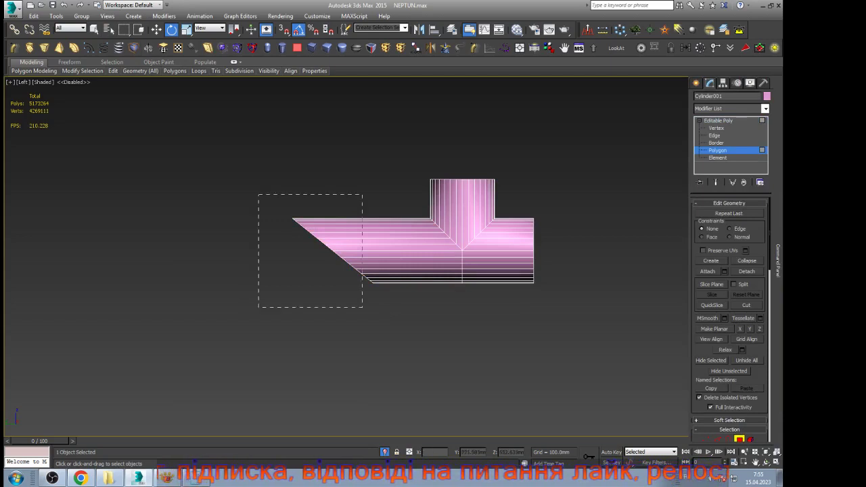
drag(362, 308, 385, 320)
key(w)
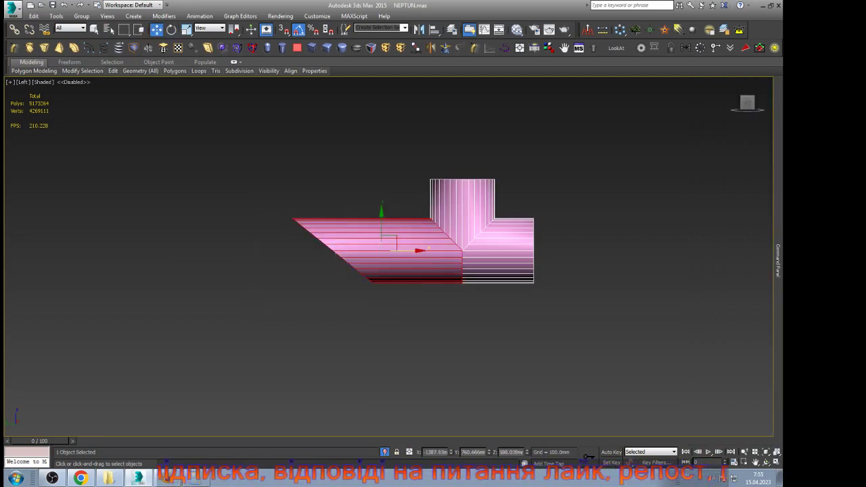
key(shift+o)
drag(269, 181, 392, 308)
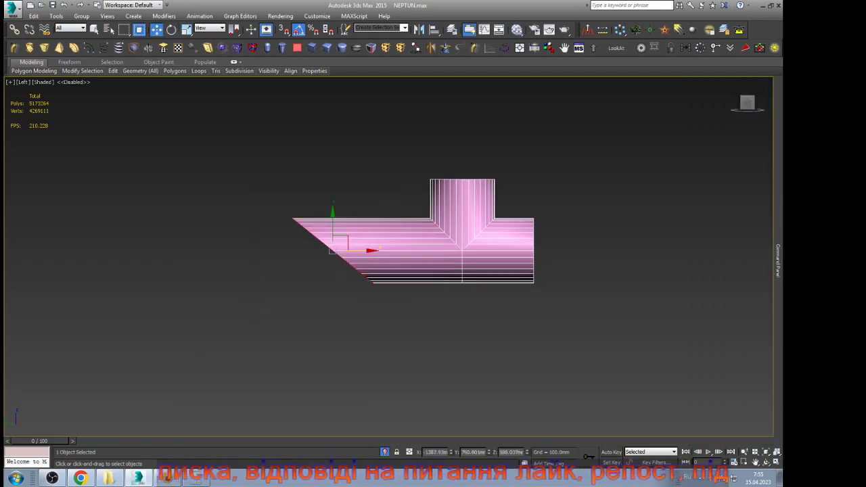
Step: Try extruding the slanted end cap, undo it, and scale the cap down along Y to reduce its slant
key(shift+e)
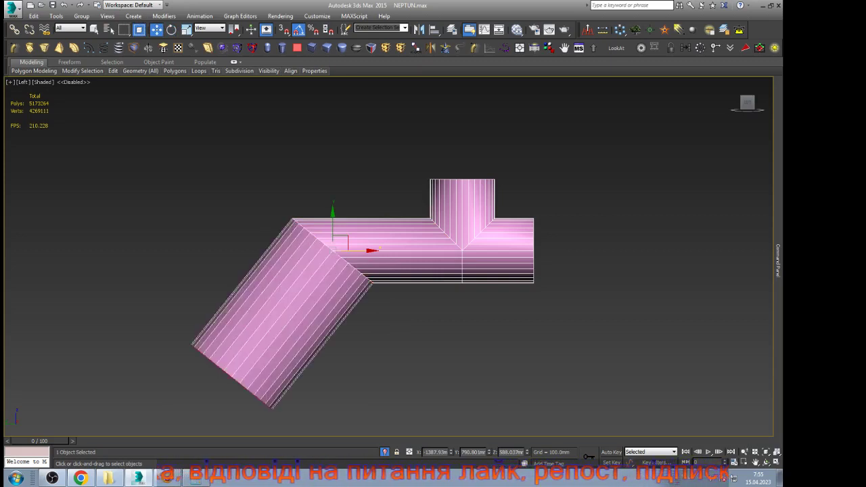
key(ctrl+z)
alt+middle_drag(305, 290, 355, 270)
scroll(355, 269, up, 3)
key(r)
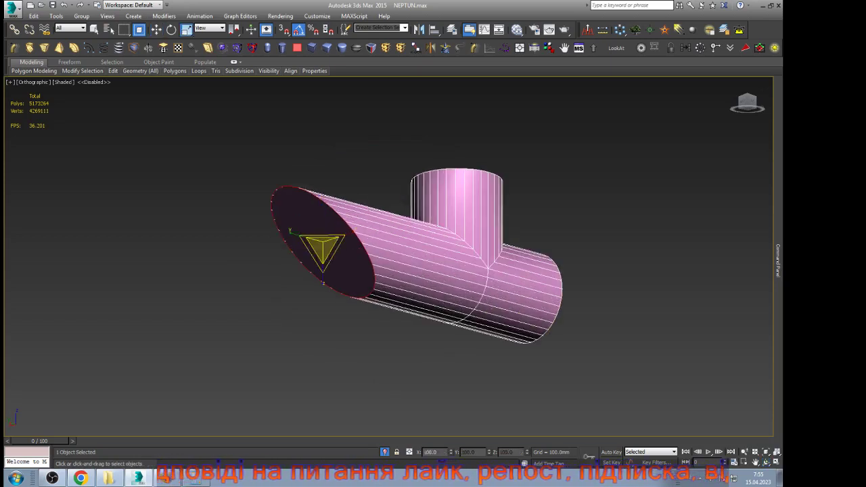
drag(298, 235, 334, 244)
key(w)
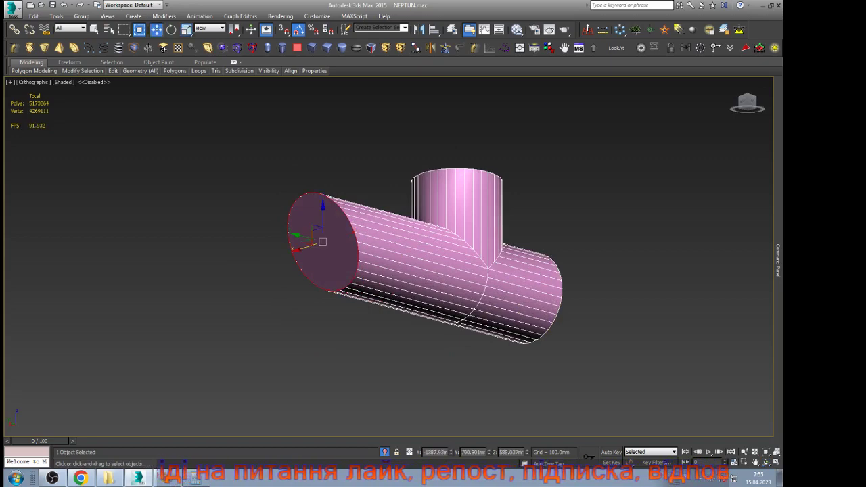
Step: Delete the slanted end-cap polygon to open the long arm
click(766, 462)
drag(379, 270, 518, 291)
key(w)
key(Delete)
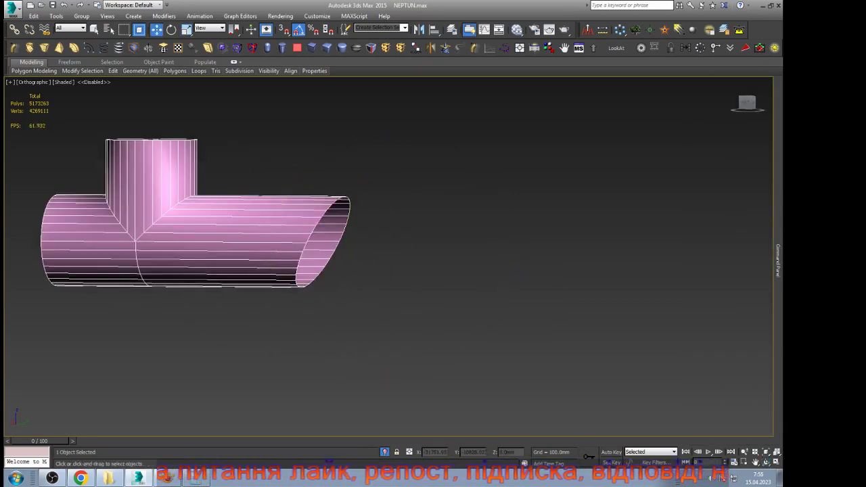
Step: Move the open arm's border inward along Y to shorten the arm, and scale the border along Y to increase its slant
key(3)
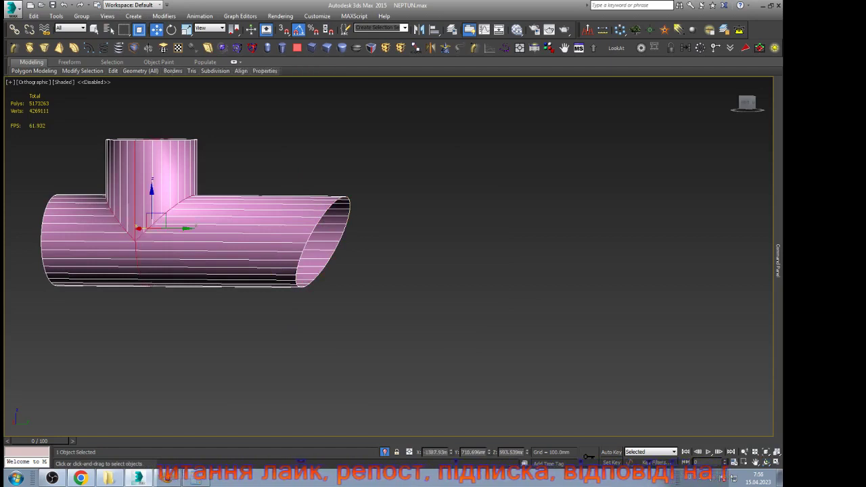
click(342, 239)
drag(305, 241, 302, 241)
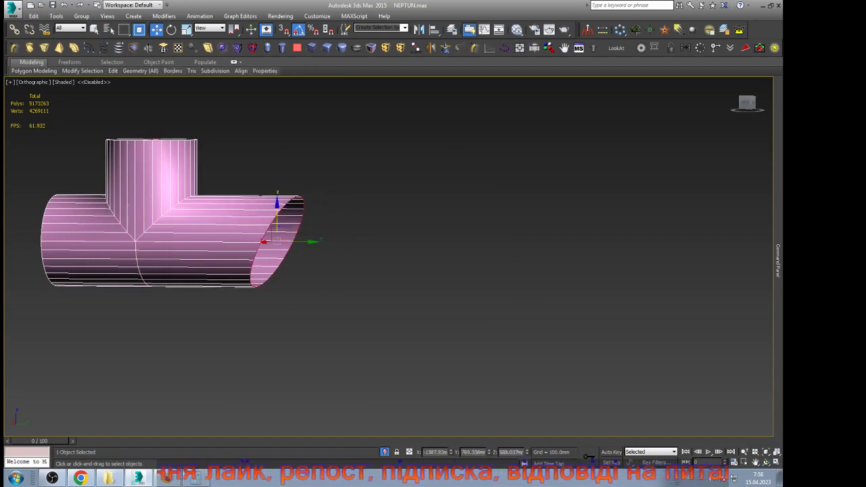
key(r)
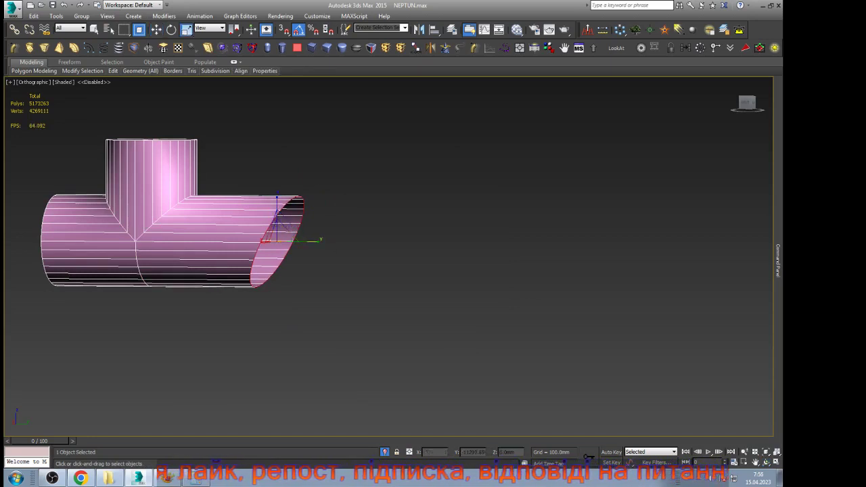
drag(299, 242, 329, 245)
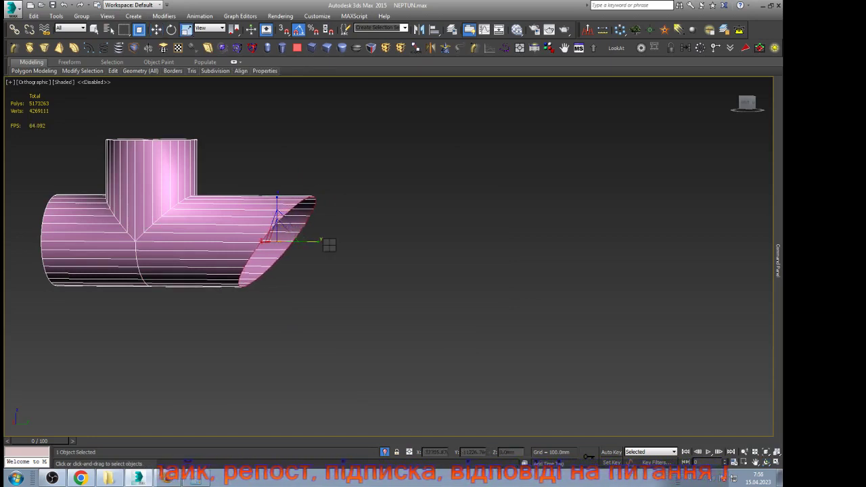
Step: Pull a copy of the slanted border straight down to form an elbow leg, and flatten the leg's open end along Z
key(w)
shift+drag(277, 217, 276, 379)
key(r)
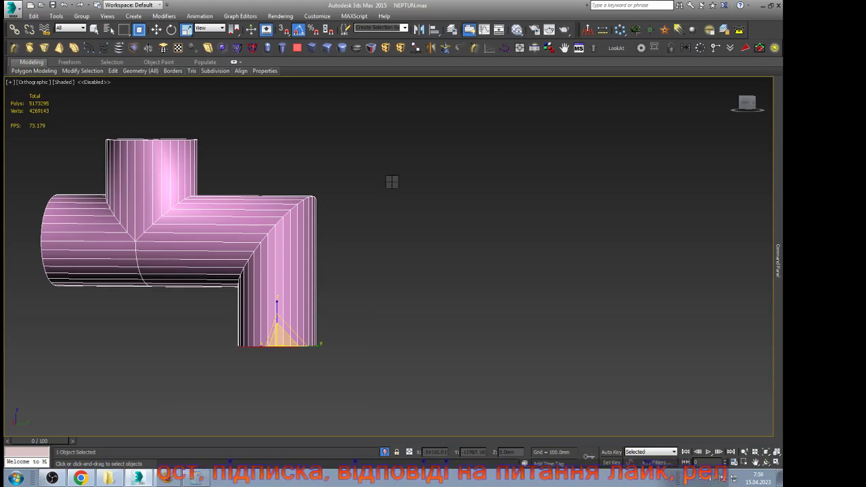
key(w)
Step: Examine the roundness of the new leg's open end from below and from the top view in wireframe
alt+middle_drag(413, 311, 395, 214)
scroll(399, 254, down, 3)
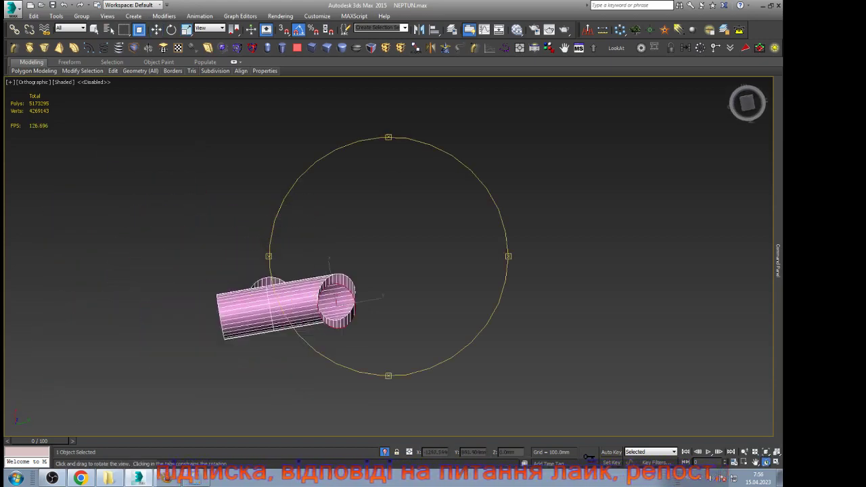
alt+middle_drag(399, 253, 349, 260)
scroll(352, 315, up, 4)
drag(355, 324, 353, 318)
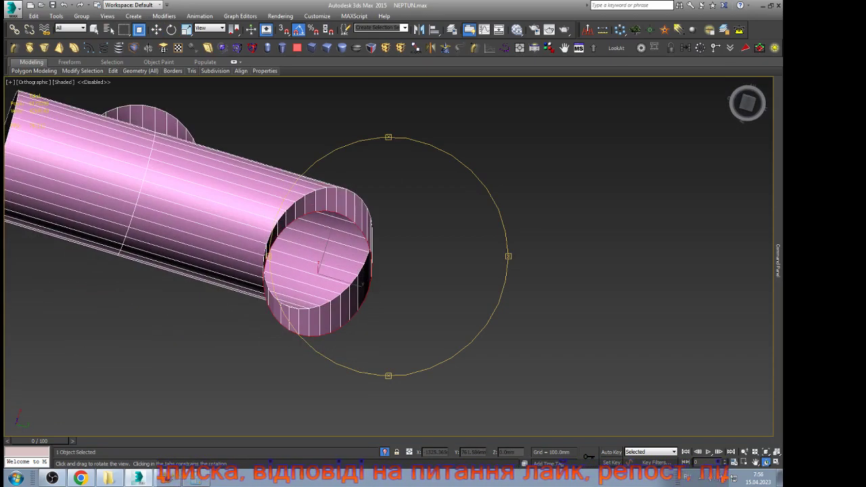
key(b)
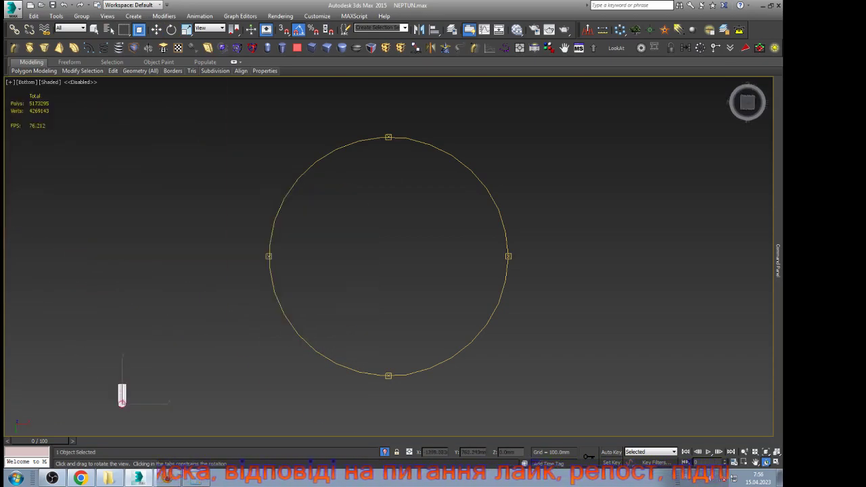
key(z)
scroll(372, 283, down, 9)
drag(371, 283, 542, 296)
scroll(376, 303, up, 5)
scroll(388, 270, up, 3)
drag(388, 244, 318, 384)
key(t)
key(z)
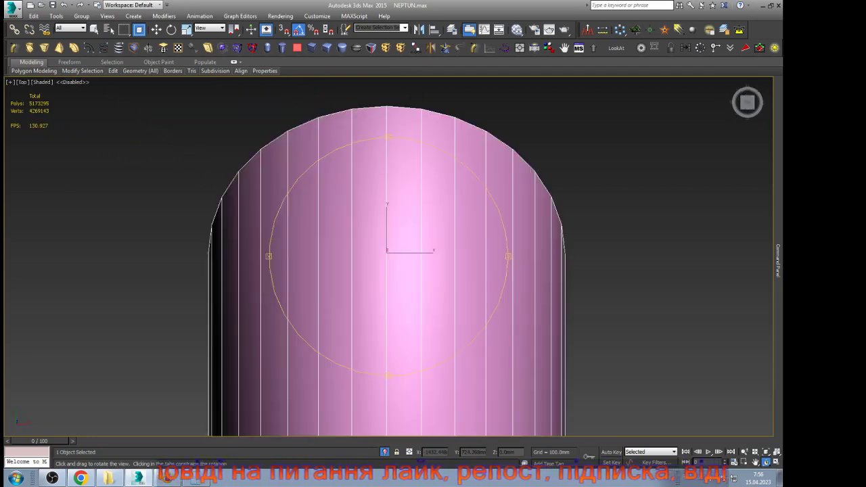
key(w)
scroll(388, 232, down, 9)
scroll(397, 246, up, 5)
key(F3)
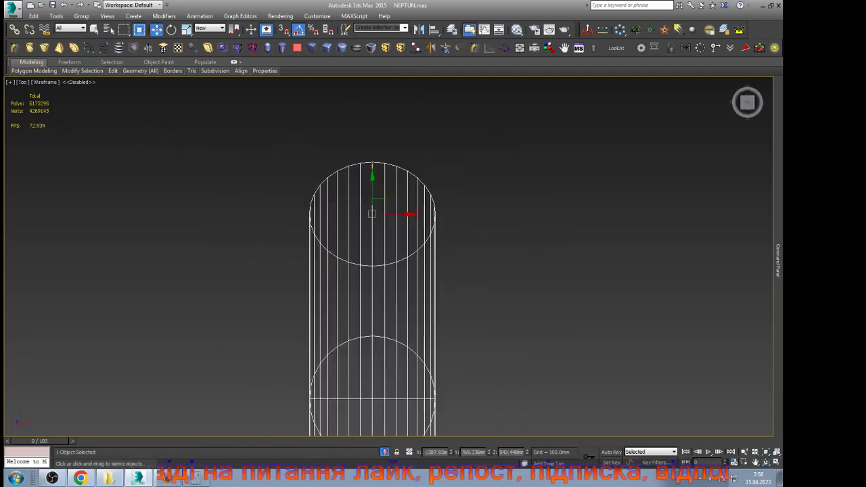
Step: Scale the vertices of the elbow leg's open end along Y to make the opening round in the top view
key(1)
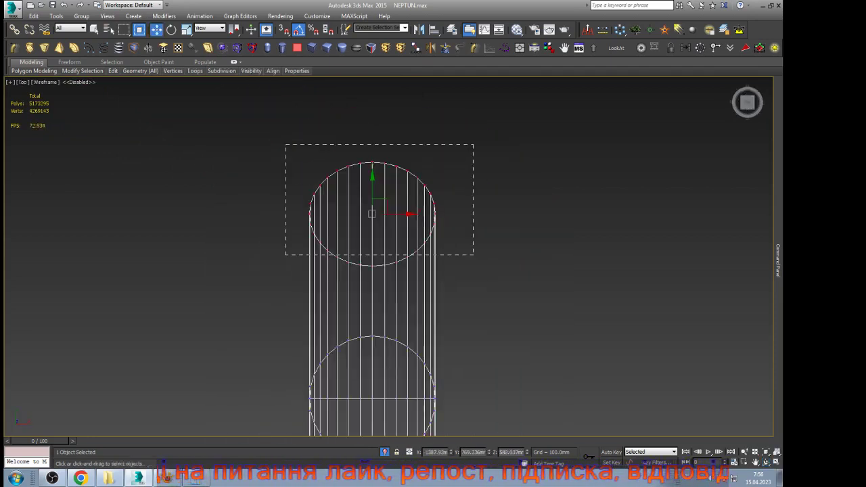
key(r)
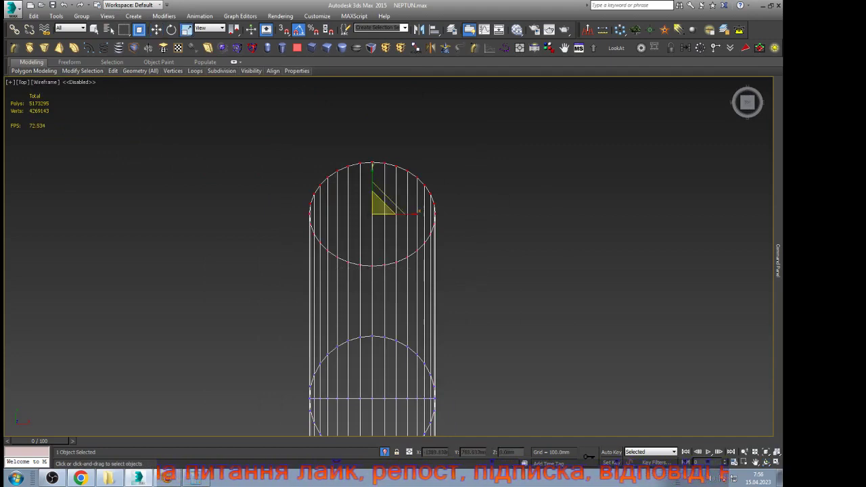
drag(373, 182, 375, 169)
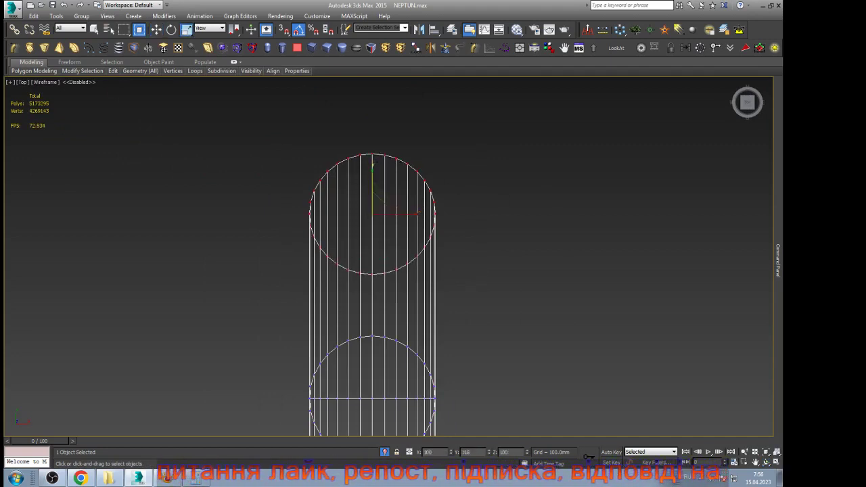
key(w)
Step: Delete the cap polygons on the upright tee branch to open its top end
scroll(374, 169, down, 3)
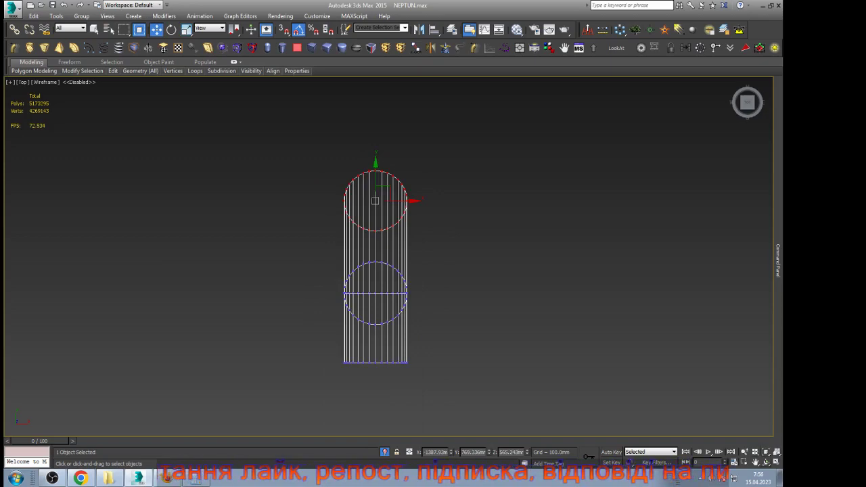
key(ctrl+r)
drag(381, 271, 450, 209)
key(F3)
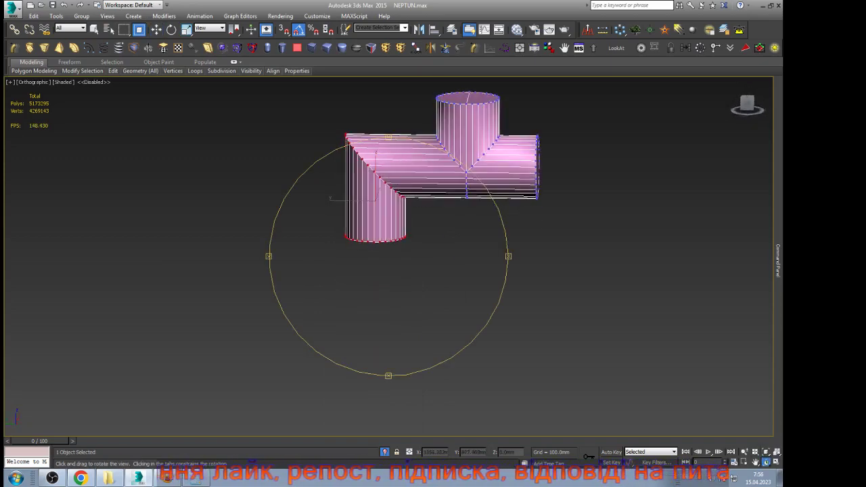
scroll(483, 88, up, 5)
scroll(442, 190, down, 4)
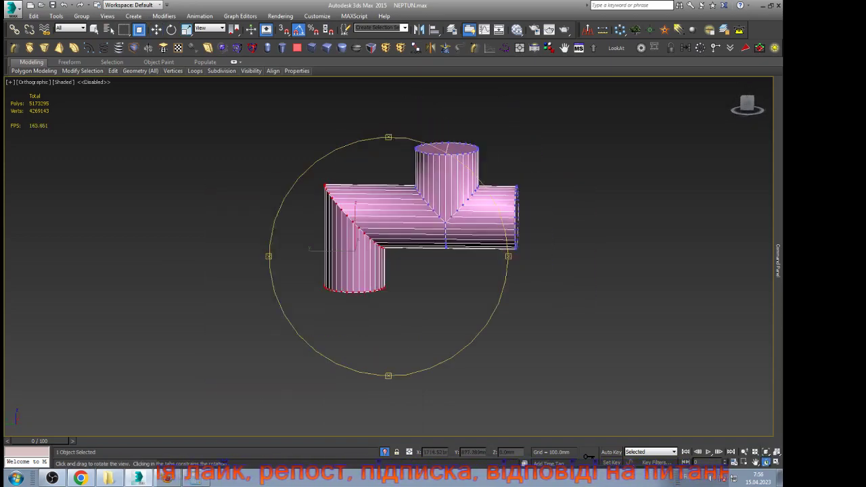
key(w)
scroll(487, 134, up, 6)
key(4)
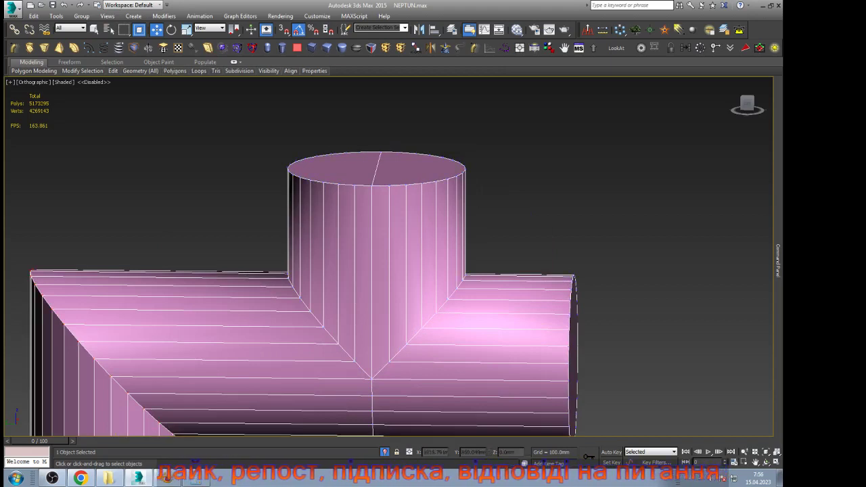
drag(529, 193, 530, 193)
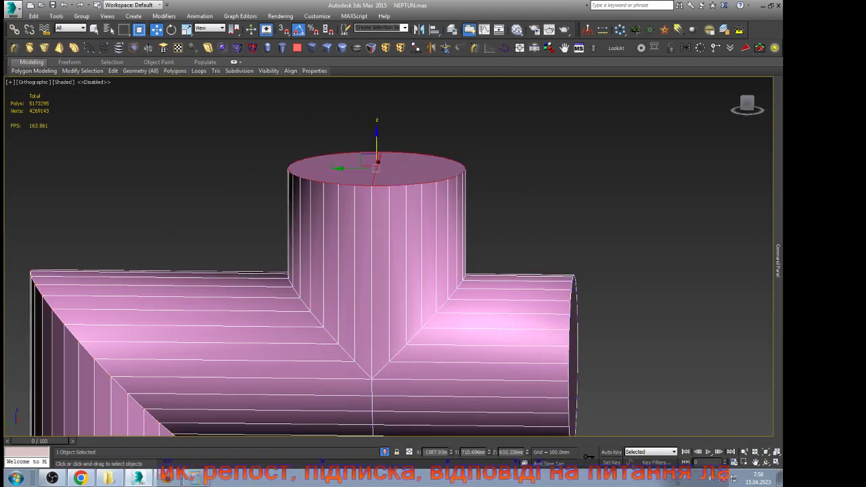
key(Delete)
scroll(265, 181, down, 4)
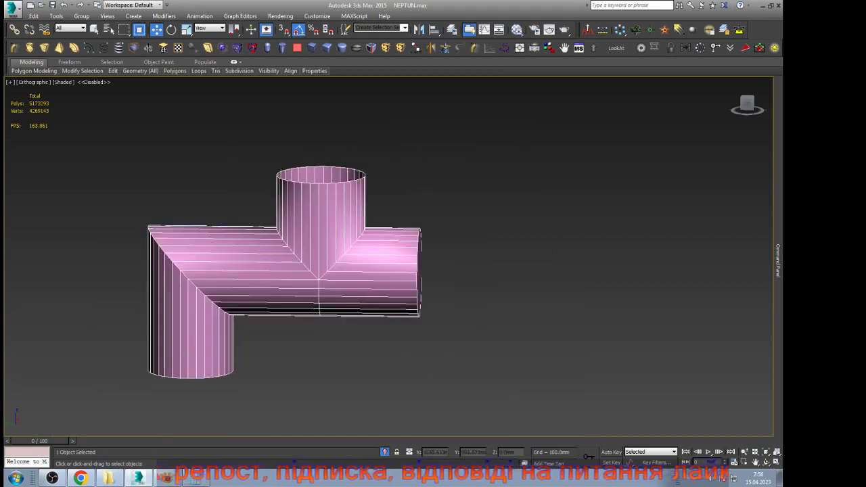
Step: Switch to Chrome to check the hose fitting in the Berest wheel photo, and return to 3ds Max
click(80, 478)
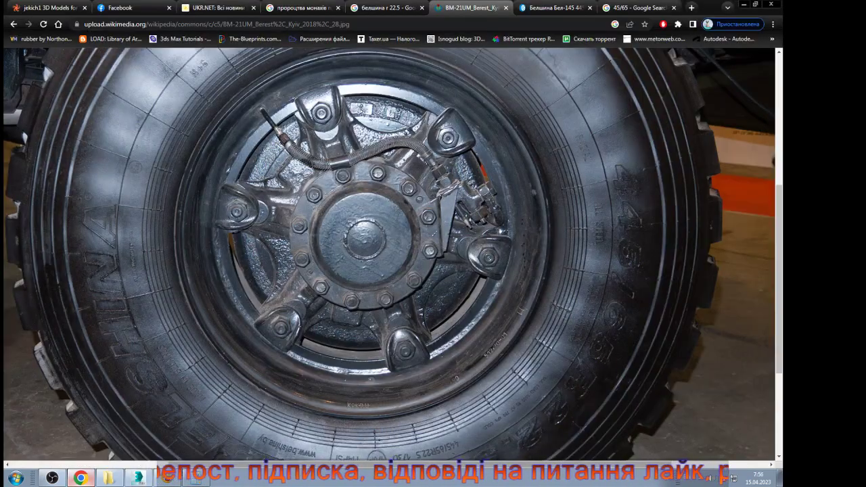
click(81, 479)
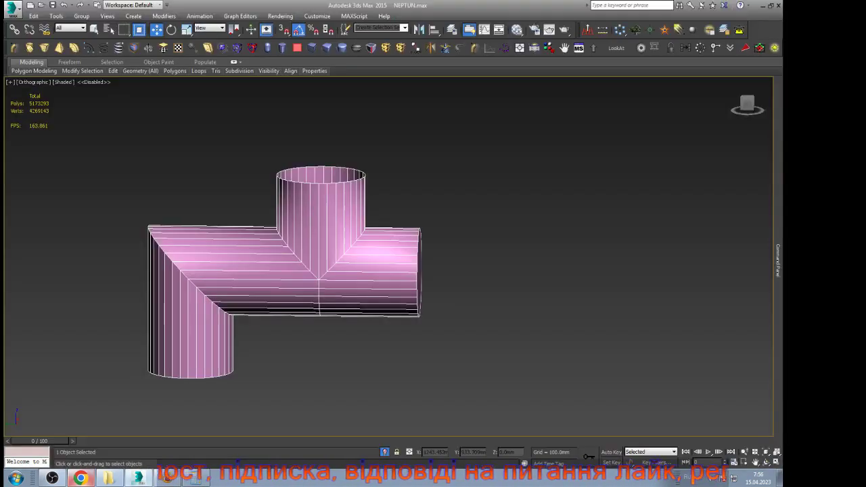
click(80, 479)
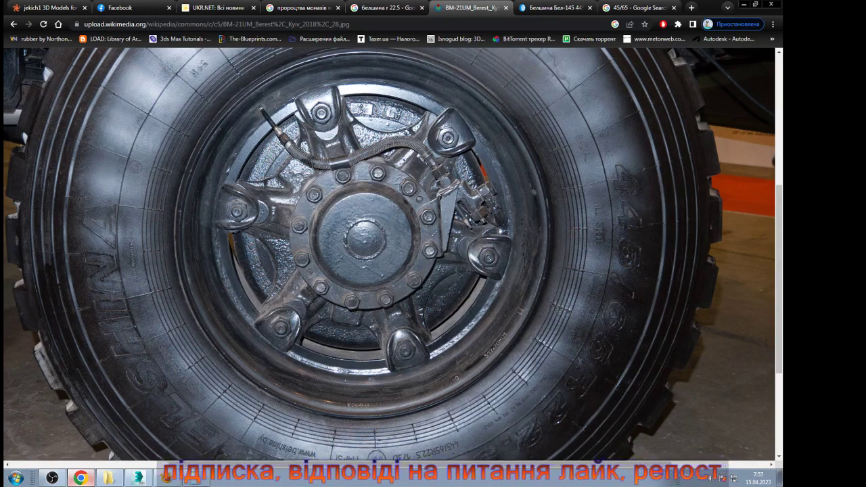
key(alt+Tab)
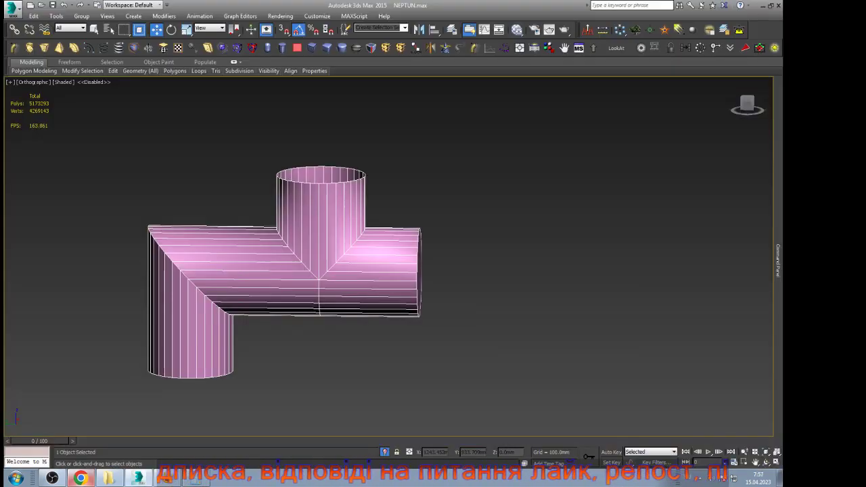
Step: Insert an edge loop around the upright branch just above the tee joint, and weld the fitting's coincident vertices
scroll(333, 264, up, 5)
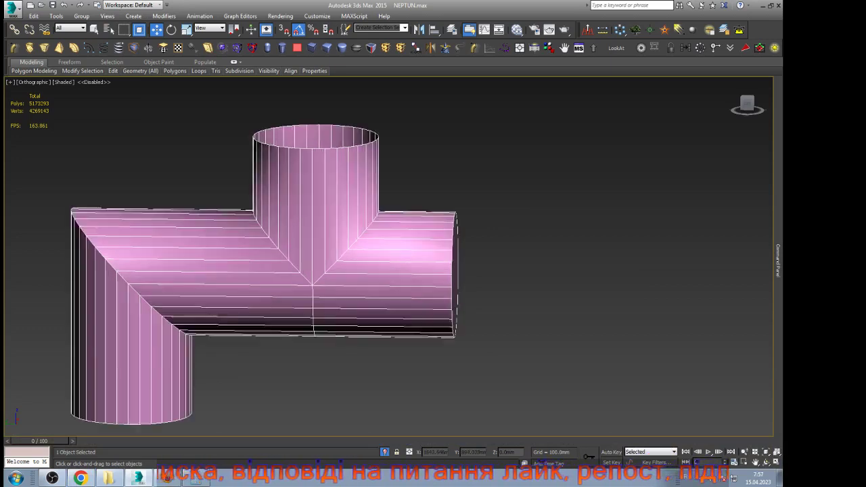
scroll(316, 258, up, 2)
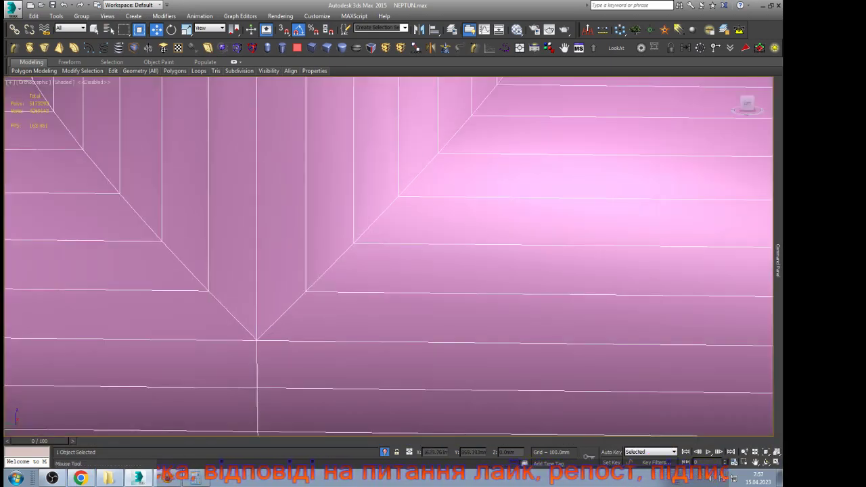
scroll(330, 284, down, 6)
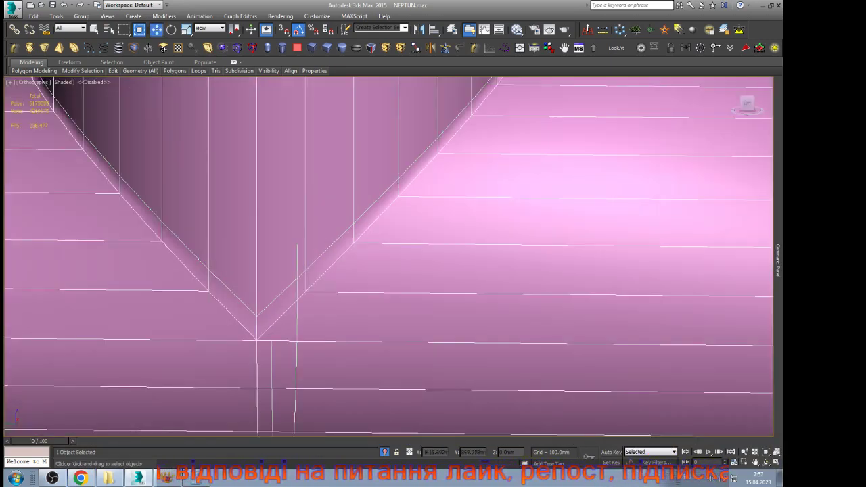
key(1)
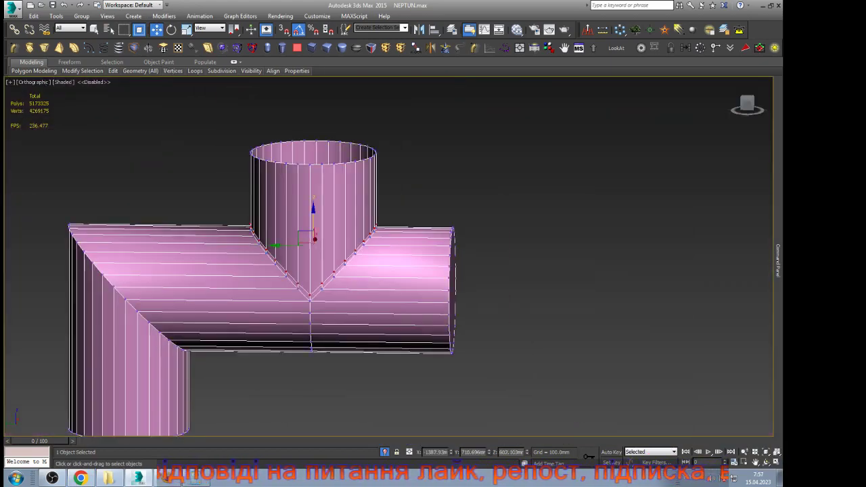
click(279, 272)
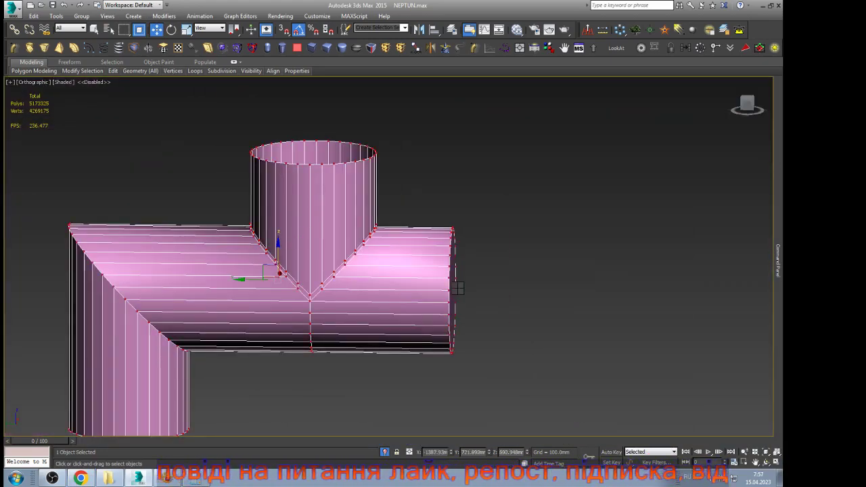
key(ctrl+shift+w)
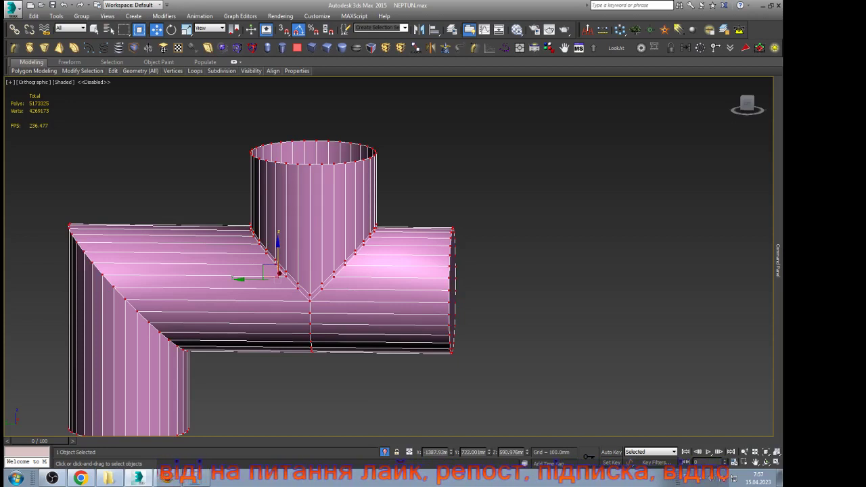
key(ctrl+d)
Step: Delete the end-cap polygon of the short horizontal arm to open it
key(4)
drag(545, 203, 441, 352)
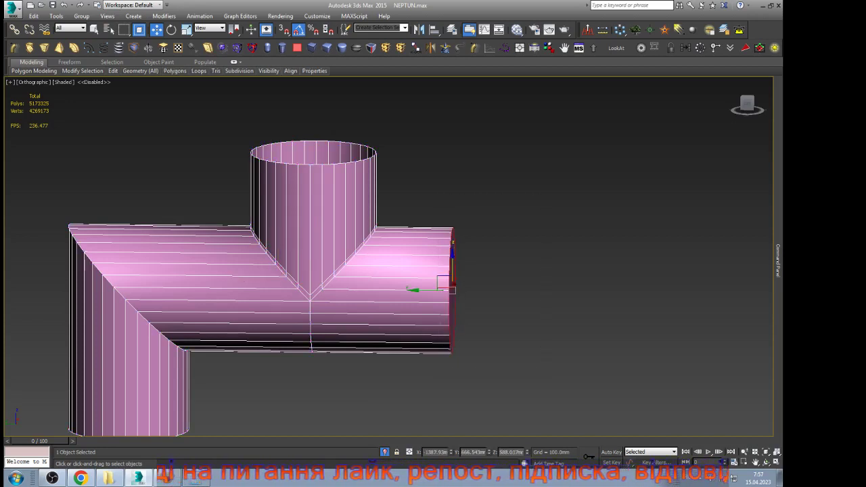
key(Delete)
scroll(546, 197, down, 3)
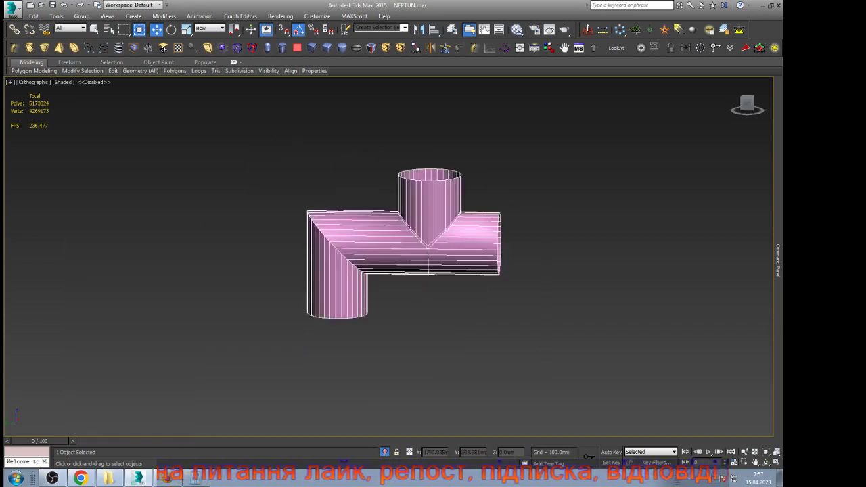
Step: Insert supporting edge loops on both sides of the tee joint seam and on both sides of the slanted elbow seam
scroll(433, 278, up, 2)
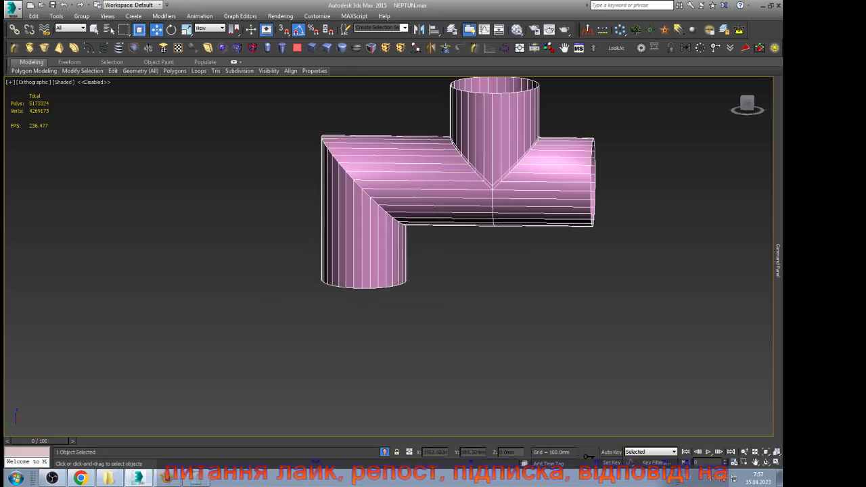
scroll(503, 188, up, 5)
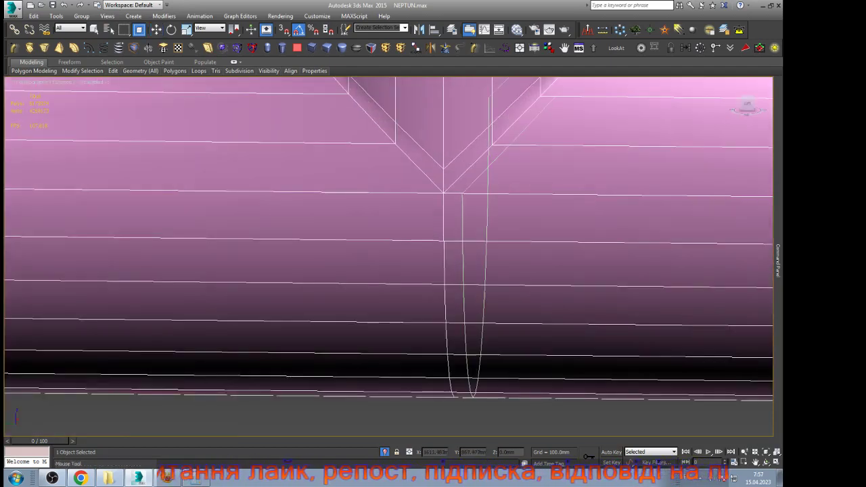
click(454, 241)
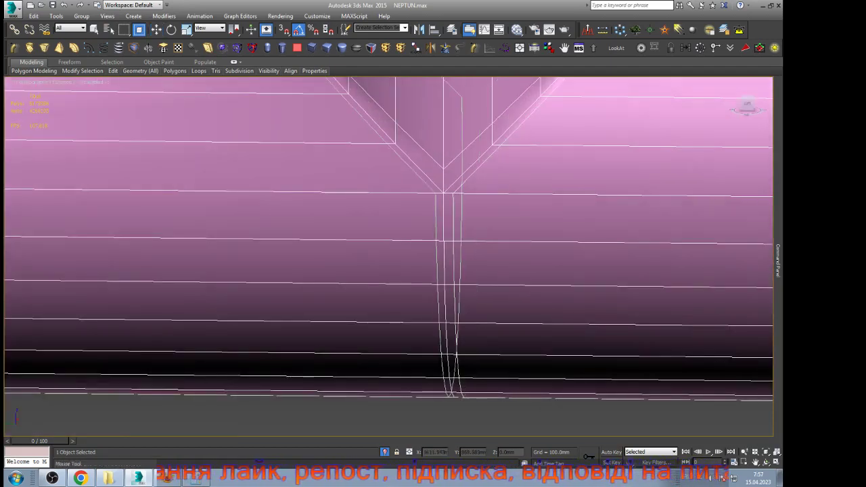
scroll(503, 188, down, 5)
scroll(378, 203, up, 8)
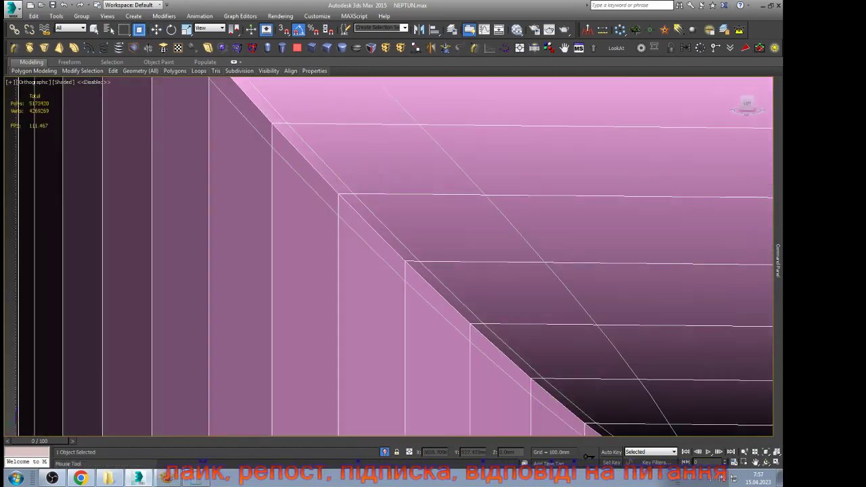
scroll(378, 203, down, 8)
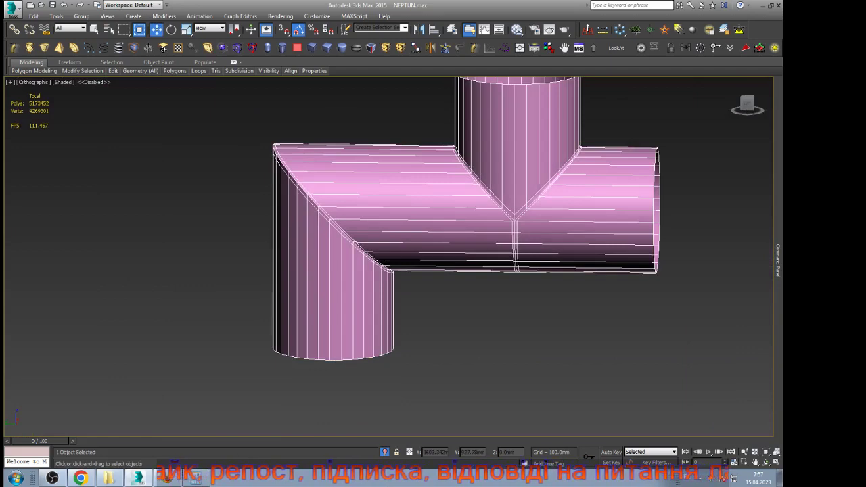
Step: Assign smoothing group 30 to the fitting's whole element
key(5)
key(ctrl+a)
key(z)
mouse_move(778, 260)
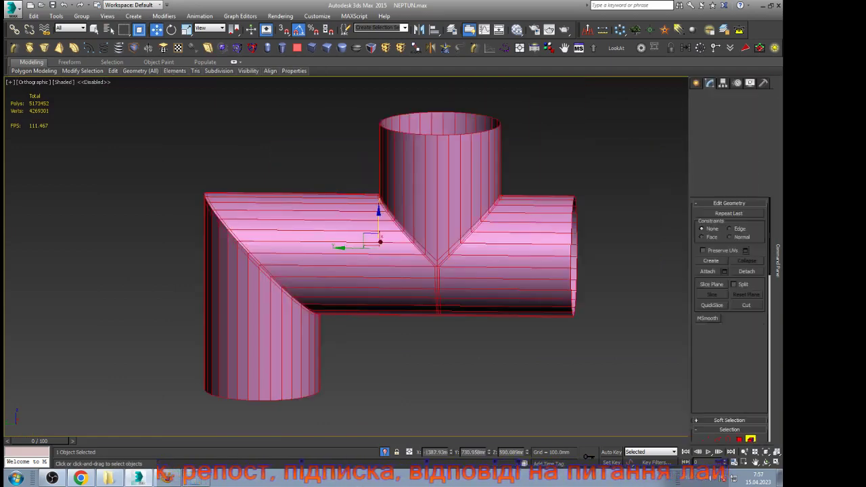
scroll(731, 318, down, 10)
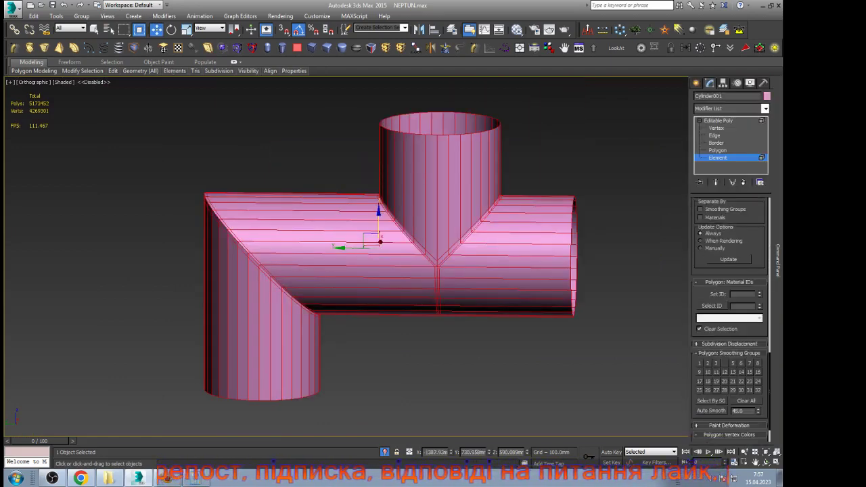
scroll(729, 318, down, 3)
click(741, 356)
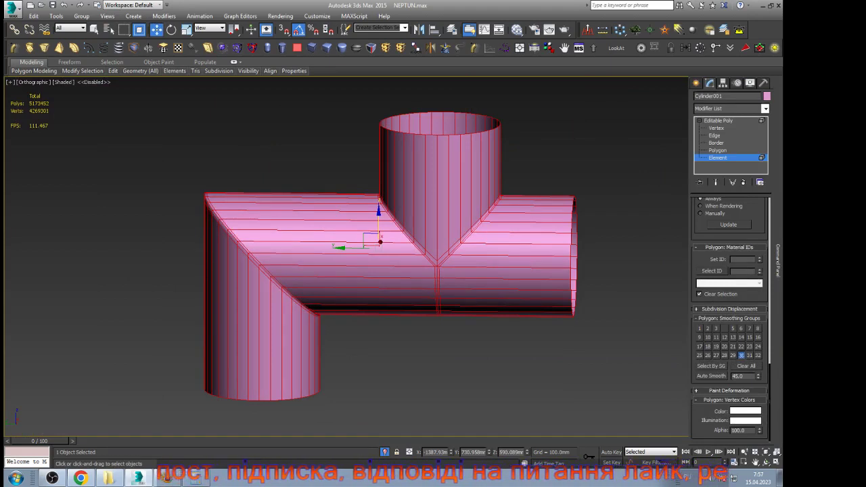
click(717, 120)
click(602, 162)
Step: Move all vertices of the elbow and its leg toward the tee along Y in the left view to shorten the long arm
click(414, 220)
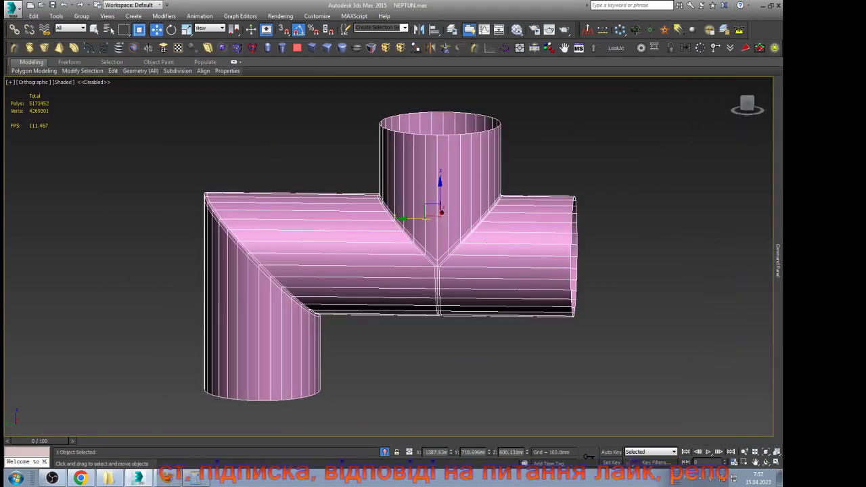
key(l)
key(z)
key(1)
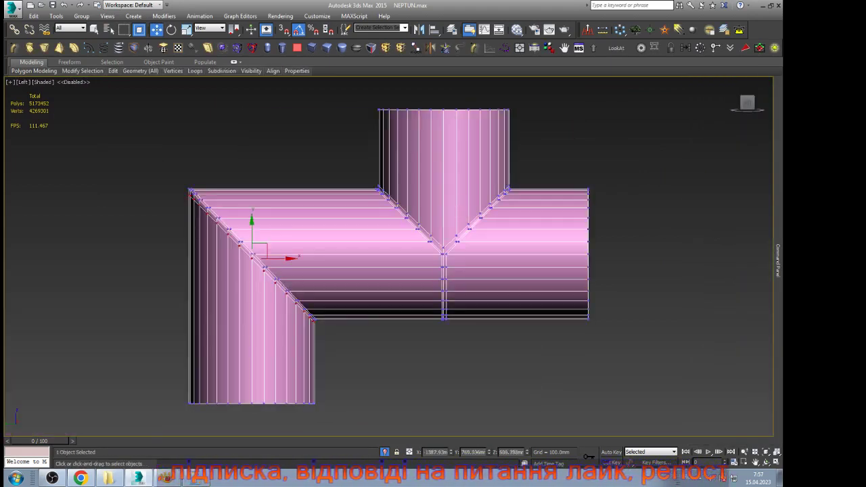
drag(171, 162, 330, 409)
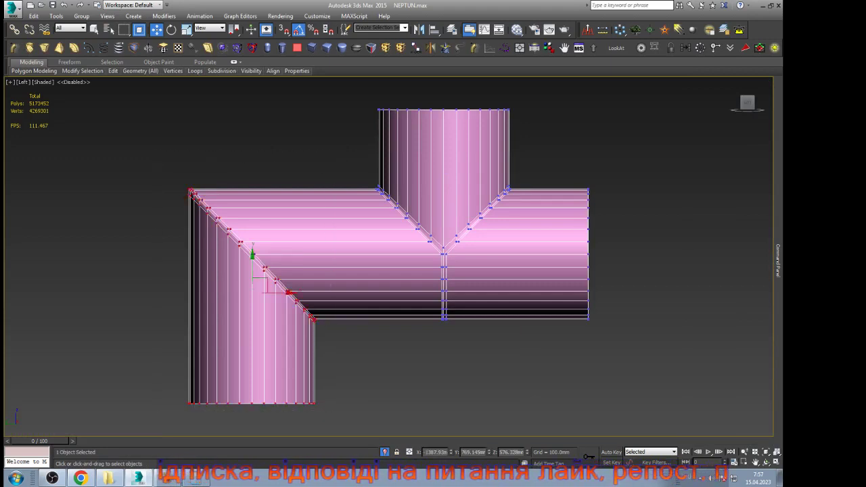
drag(279, 292, 323, 292)
click(379, 355)
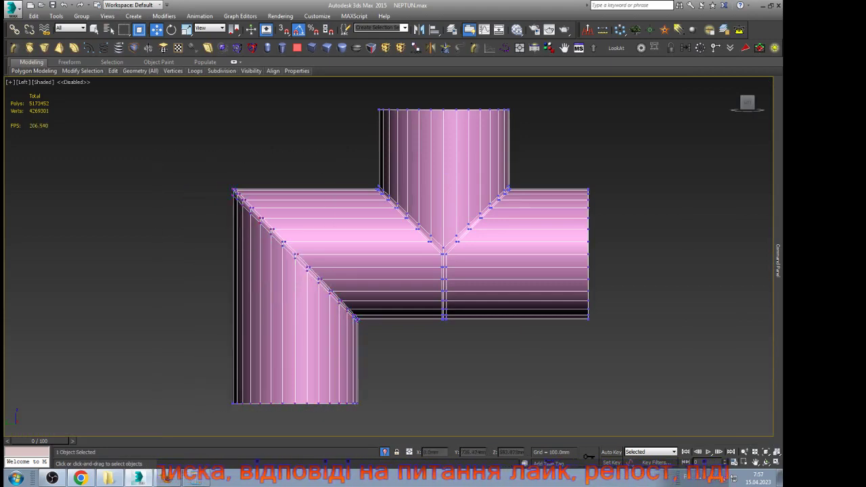
mouse_move(778, 277)
click(718, 121)
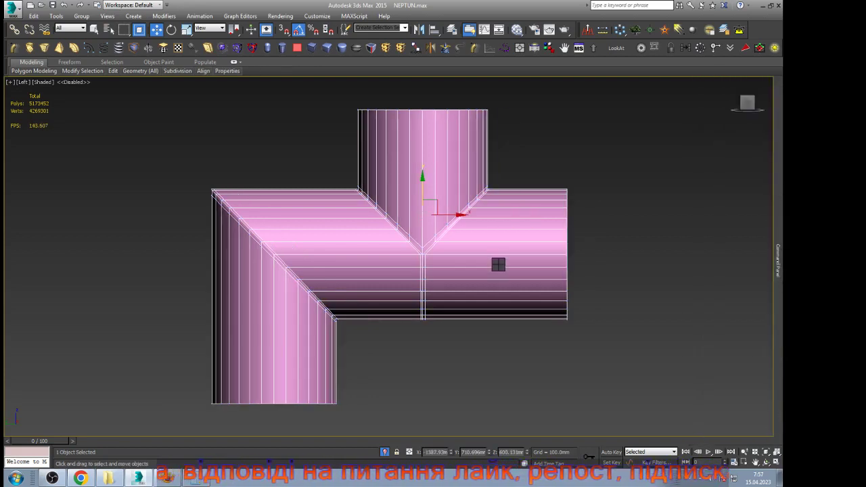
Step: Unhide all hidden objects and reference images around the fitting
right_click(498, 264)
click(534, 238)
key(Return)
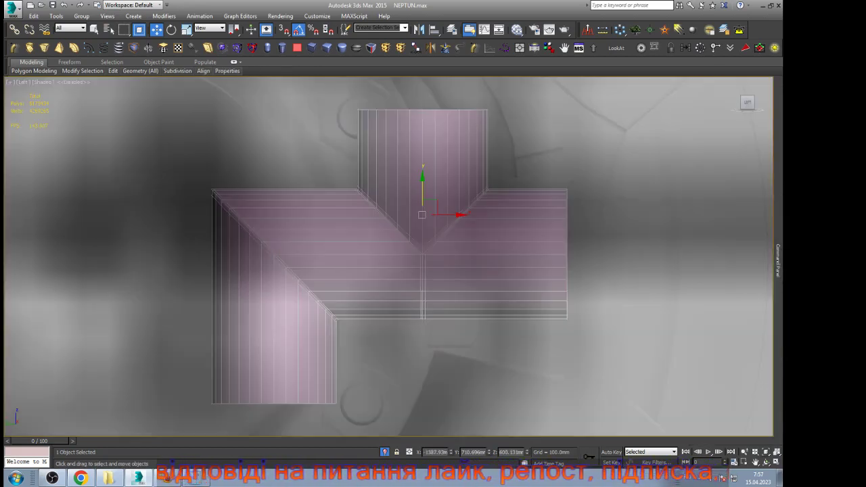
Step: Move the fitting beside the hub bracket and scale it down uniformly to roughly a third of its size
key(ctrl+r)
scroll(377, 226, down, 6)
drag(377, 226, 316, 267)
key(w)
drag(404, 218, 548, 170)
key(z)
key(r)
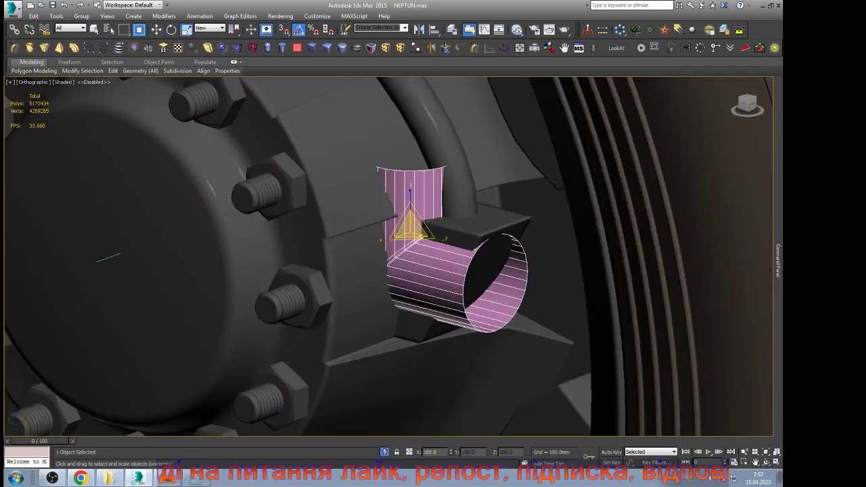
drag(410, 220, 410, 246)
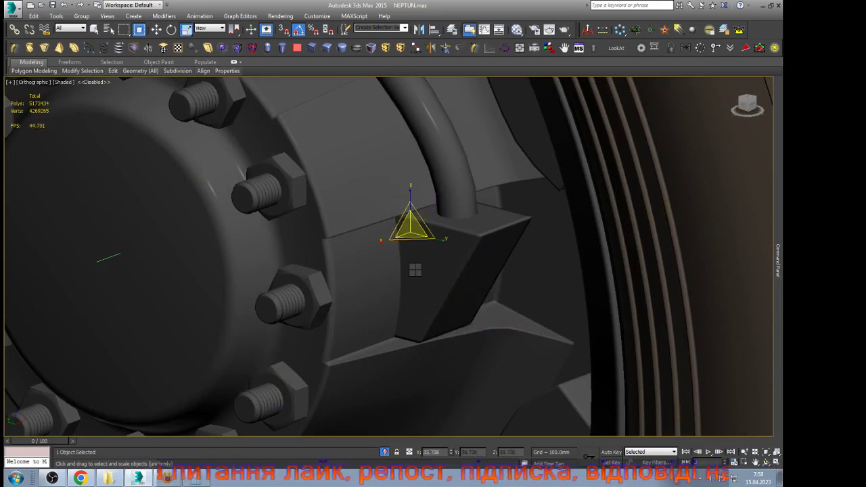
Step: Move the reduced fitting out of the hub bracket toward the wheel rim
key(w)
drag(409, 231, 536, 257)
key(l)
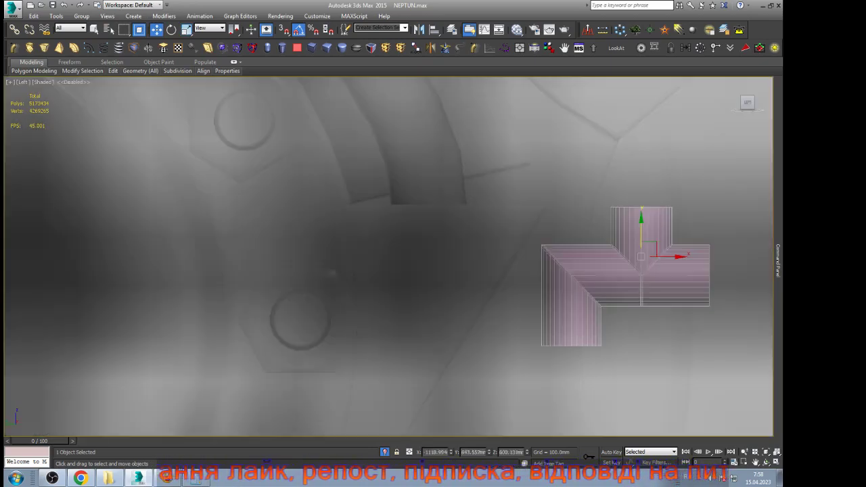
key(z)
scroll(470, 241, down, 4)
scroll(489, 222, down, 4)
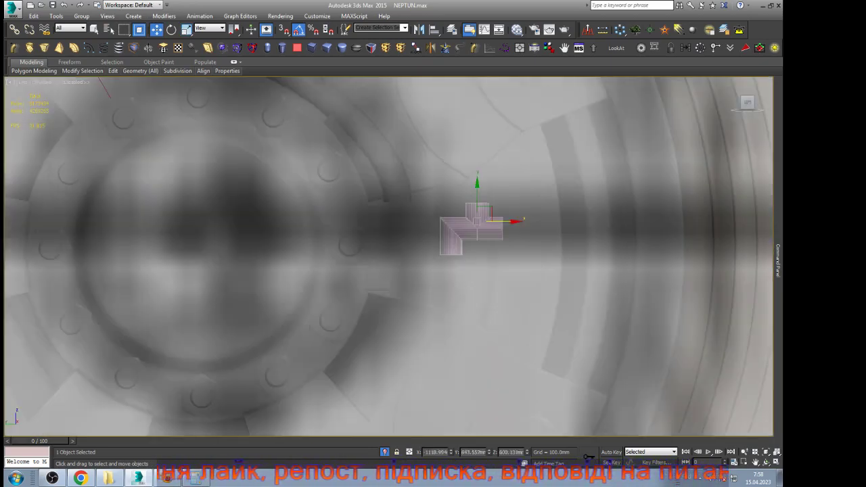
Step: Check the Berest wheel photo in Chrome, and rotate the fitting 90° clockwise in the left view of 3ds Max
click(80, 478)
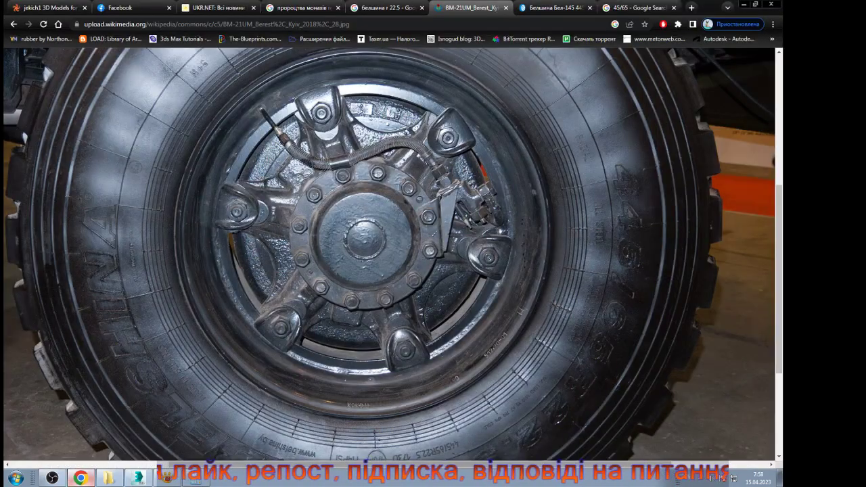
click(80, 478)
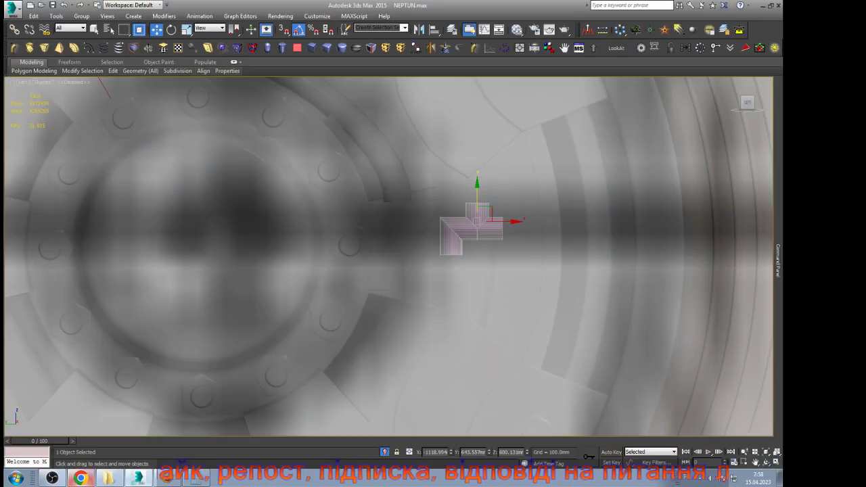
key(e)
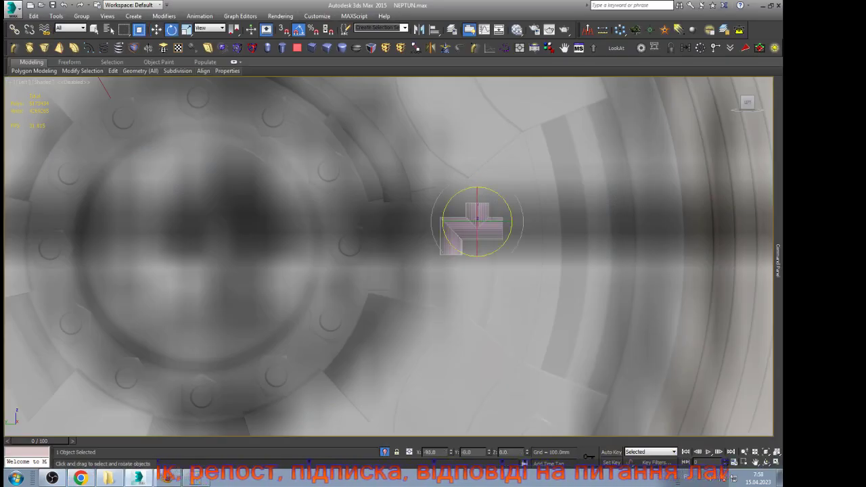
drag(503, 199, 522, 237)
key(w)
scroll(495, 229, up, 3)
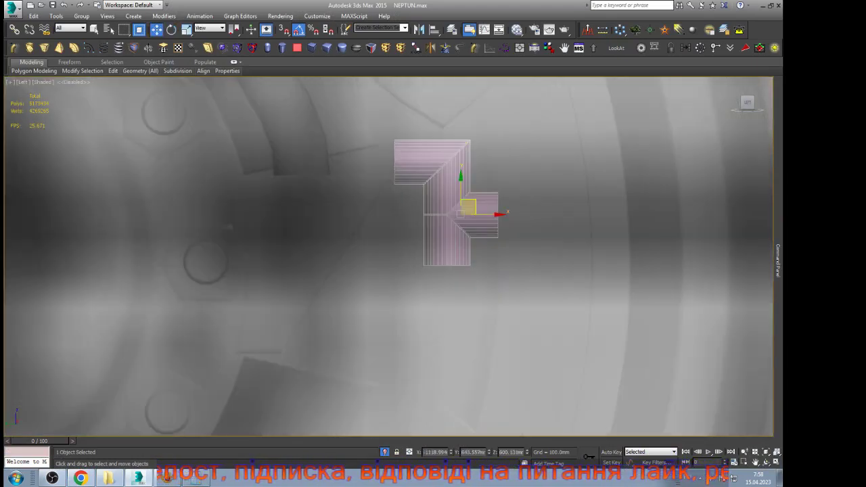
Step: Move the fitting next to the bracket's slanted edge and tilt it 30° clockwise to run parallel with that edge
drag(466, 205, 404, 290)
key(r)
key(w)
key(e)
key(w)
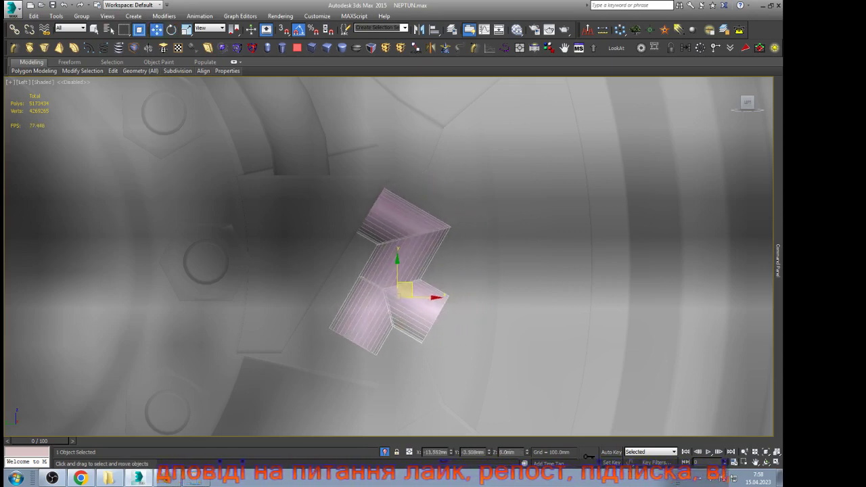
Step: Examine the tilted fitting from several angles and compare its orientation with the Berest wheel photo in Chrome
scroll(433, 262, down, 2)
click(766, 462)
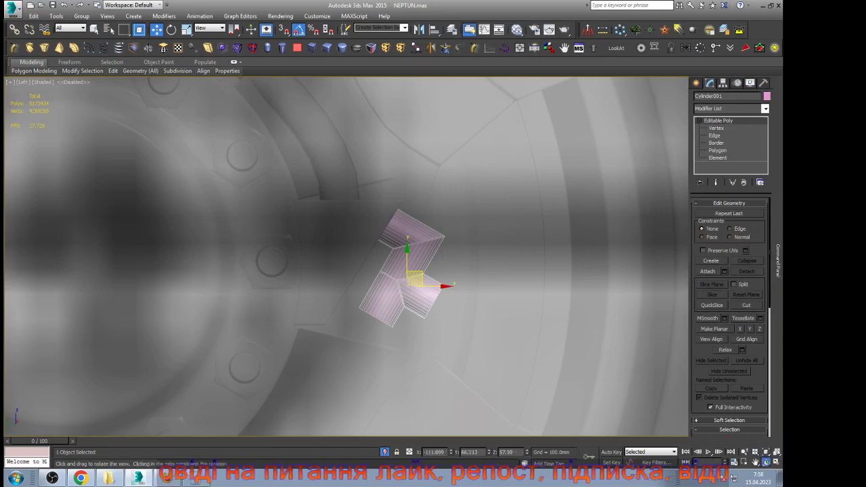
drag(440, 294, 410, 312)
scroll(410, 312, up, 2)
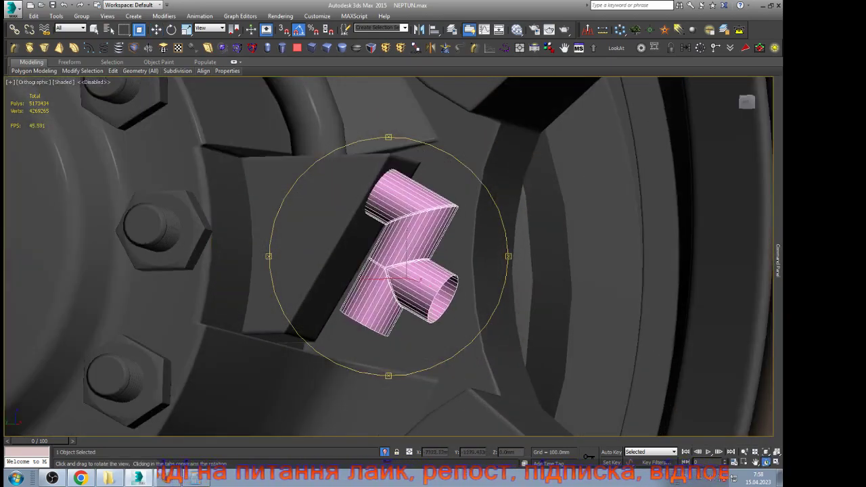
click(83, 479)
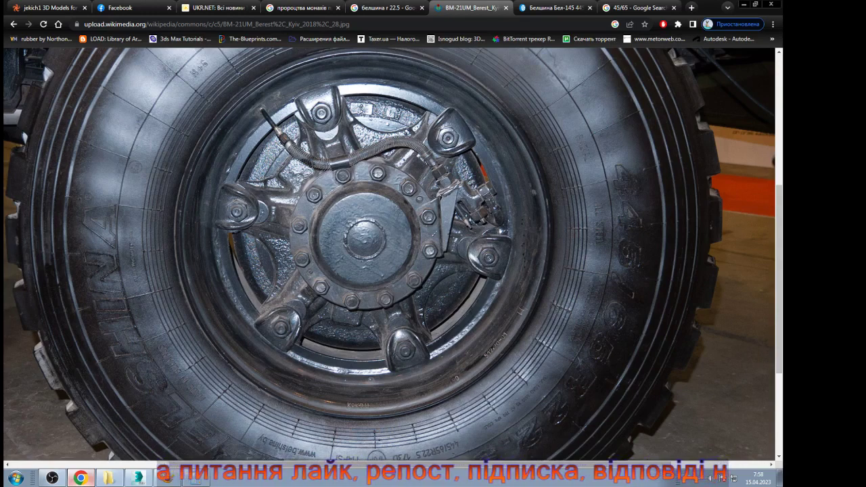
click(82, 479)
drag(365, 288, 394, 277)
right_click(394, 278)
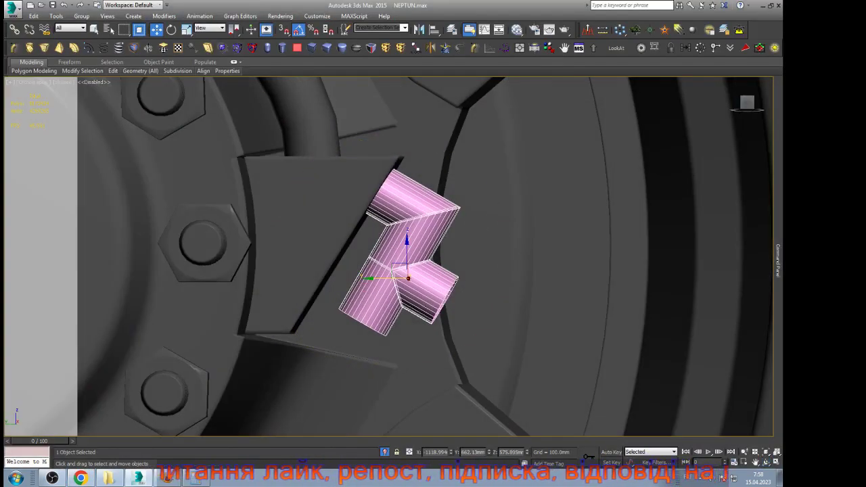
Step: Rotate the fitting 30° back upright in the left view and shift it horizontally away from the bracket
key(e)
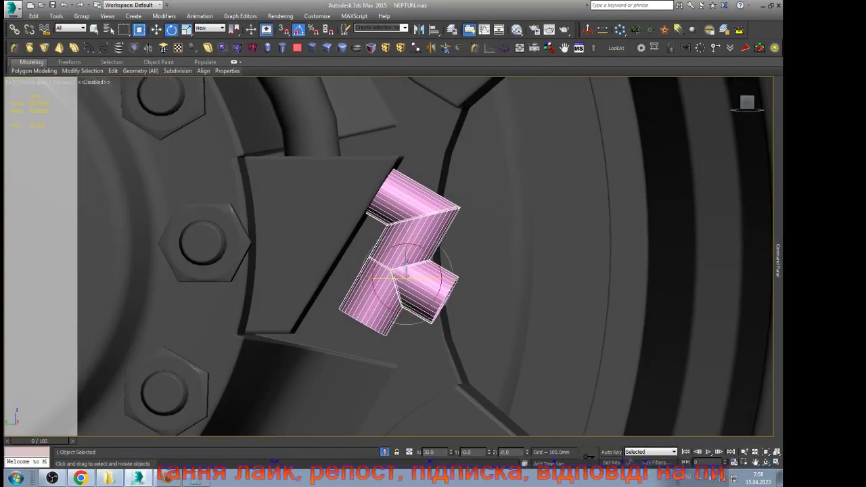
key(l)
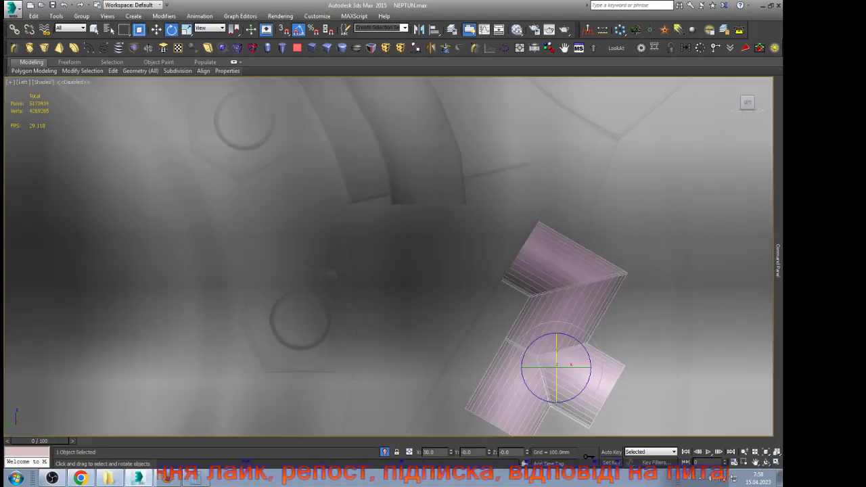
key(z)
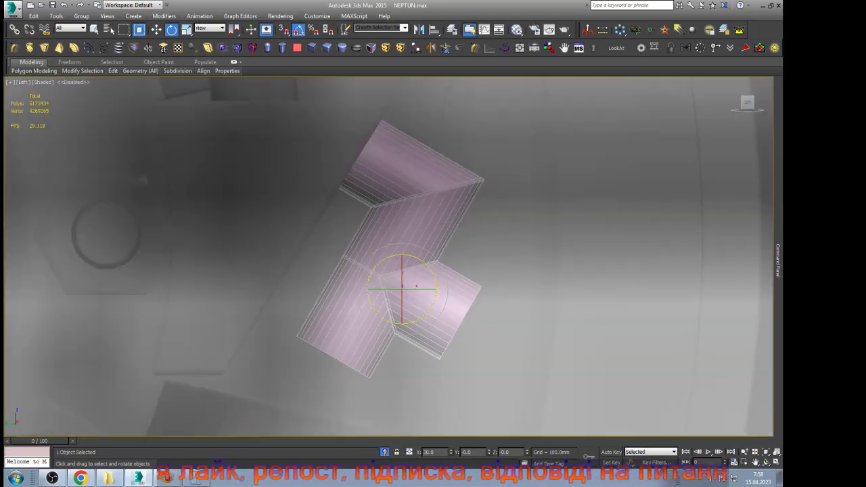
key(F3)
drag(431, 271, 402, 220)
key(w)
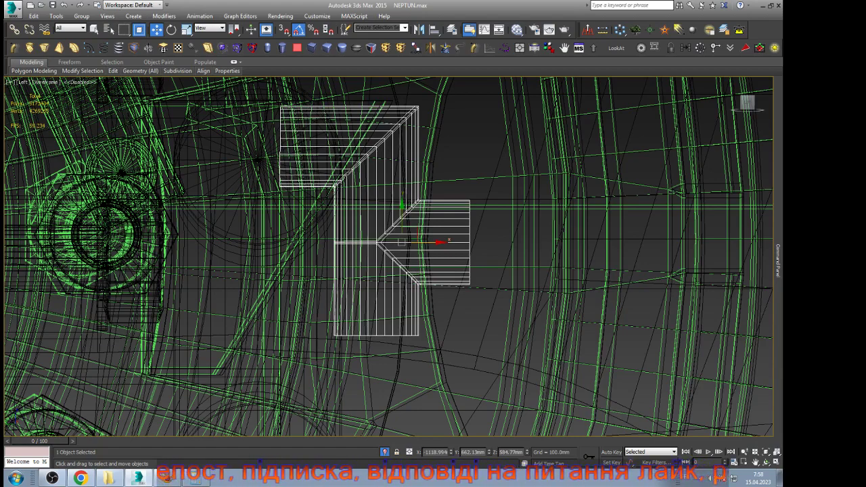
drag(440, 242, 487, 241)
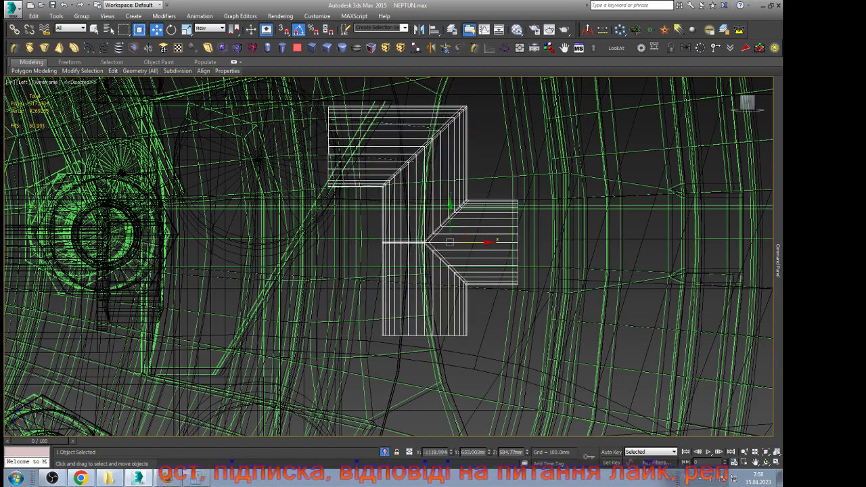
Step: Move the fitting farther along Y toward the rim so its upper arm ends at the bracket's slanted edge
key(F3)
scroll(487, 241, down, 5)
key(ctrl+r)
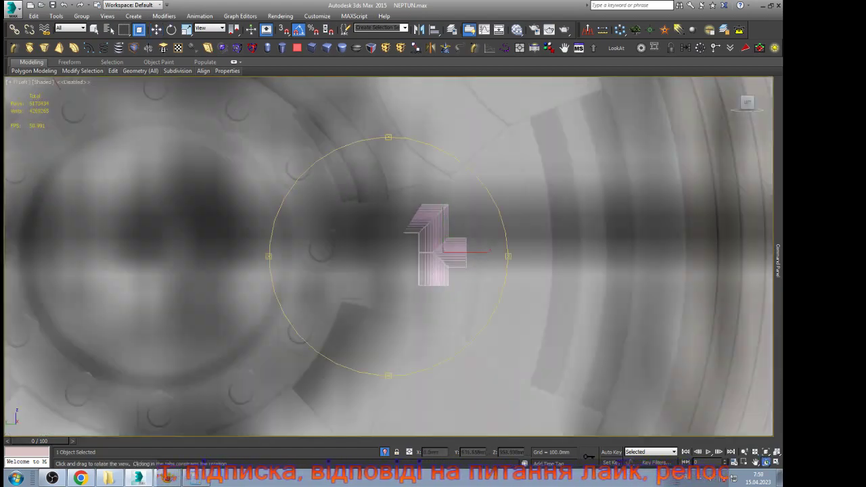
drag(487, 242, 468, 249)
scroll(435, 223, up, 3)
mouse_move(435, 224)
alt+middle_down()
mouse_move(413, 238)
mouse_move(433, 227)
mouse_move(421, 215)
alt+middle_up()
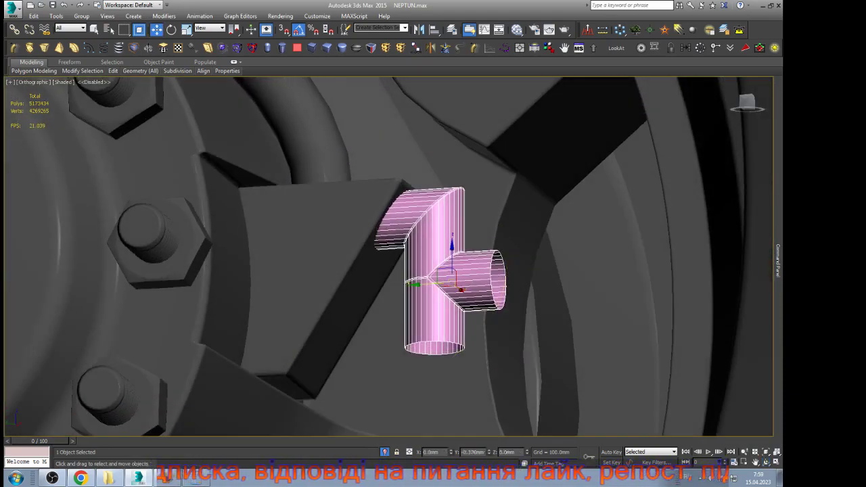
drag(428, 287, 462, 284)
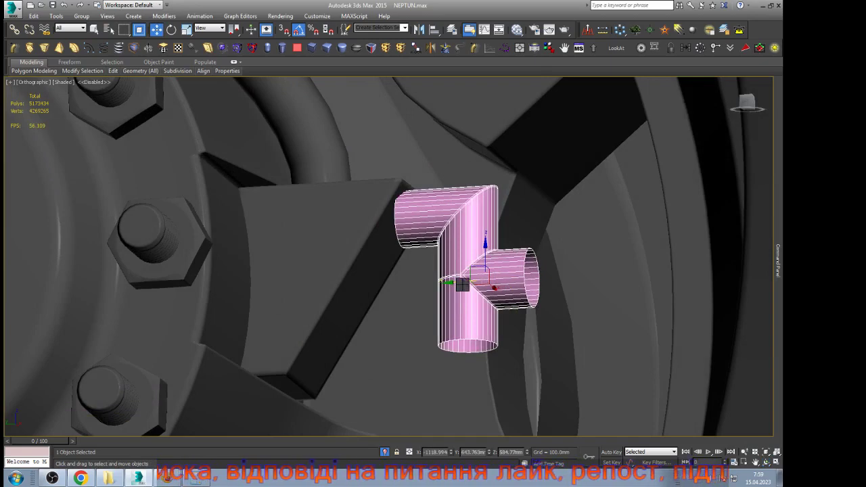
Step: Extend the upper arm by moving its open end border along Y into the bracket
click(464, 209)
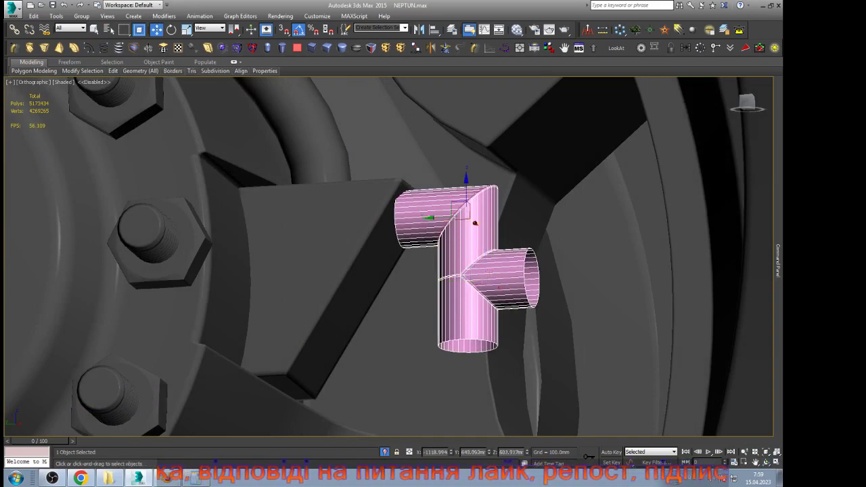
scroll(393, 230, up, 4)
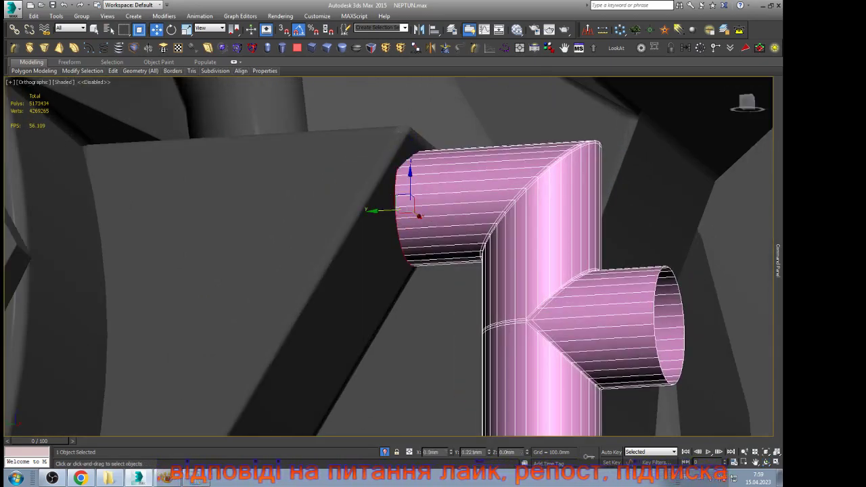
drag(378, 211, 316, 214)
scroll(374, 196, down, 4)
mouse_move(779, 260)
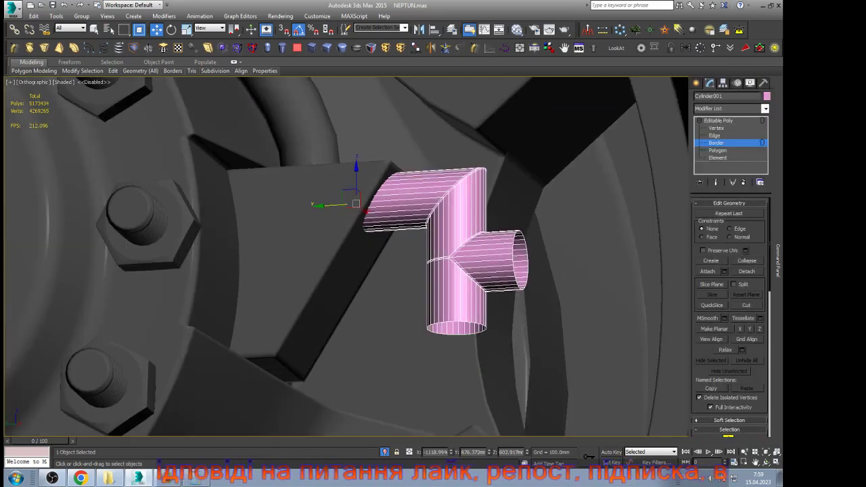
click(716, 120)
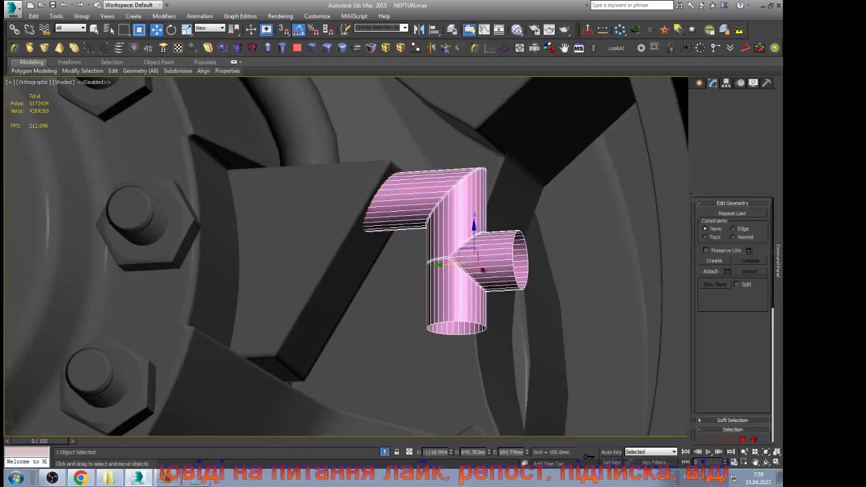
Step: Nudge the whole fitting slightly inward toward the wheel and compare its placement with the wheel photo in Chrome
scroll(468, 264, up, 4)
mouse_move(487, 269)
mouse_down()
mouse_move(511, 289)
mouse_move(490, 272)
mouse_move(530, 265)
mouse_move(477, 268)
mouse_up()
scroll(421, 201, down, 7)
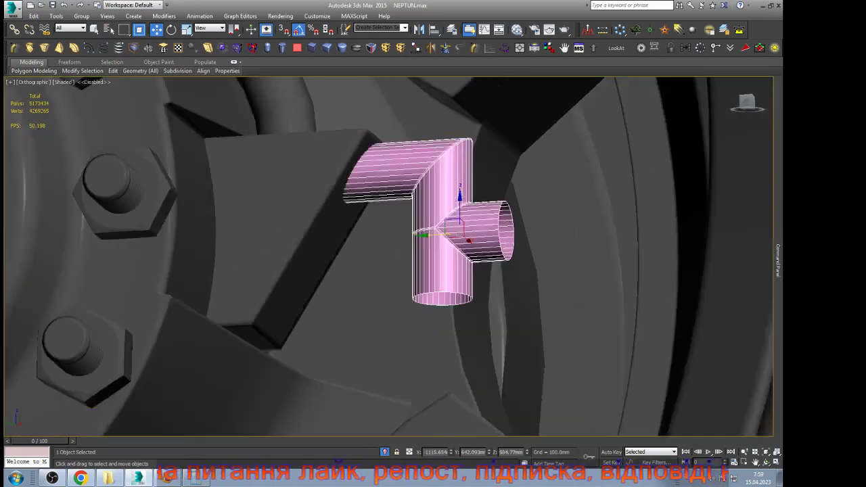
mouse_move(778, 261)
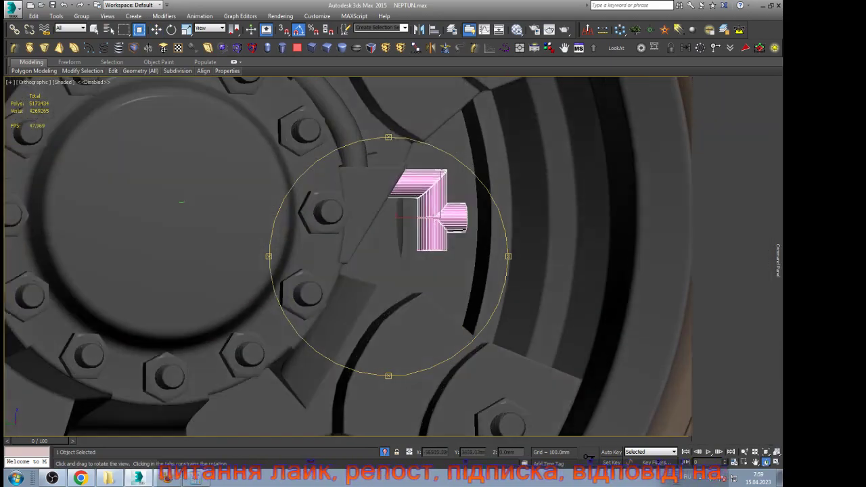
click(81, 478)
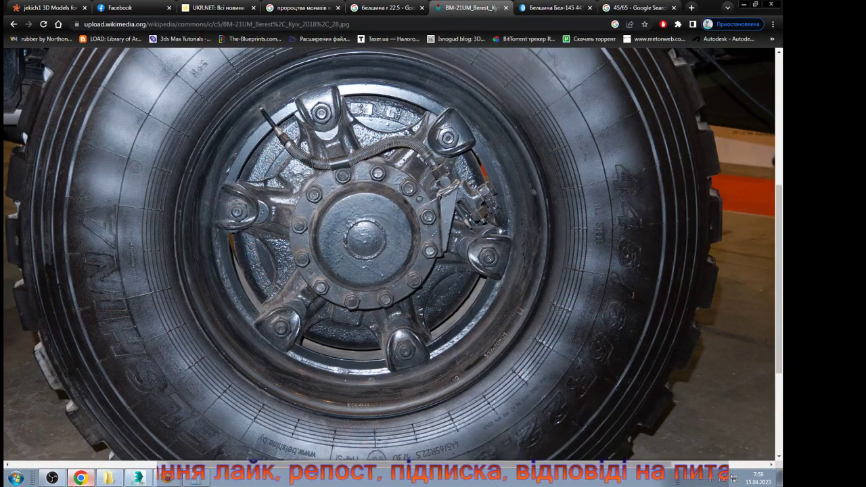
click(81, 479)
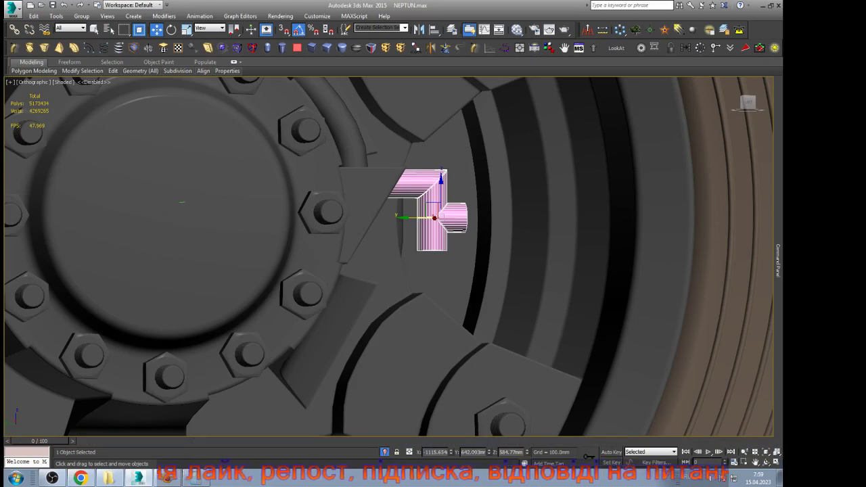
Step: Select all fitting vertices except the upper arm's end ring and move them along Y toward the bracket
scroll(397, 208, up, 5)
key(1)
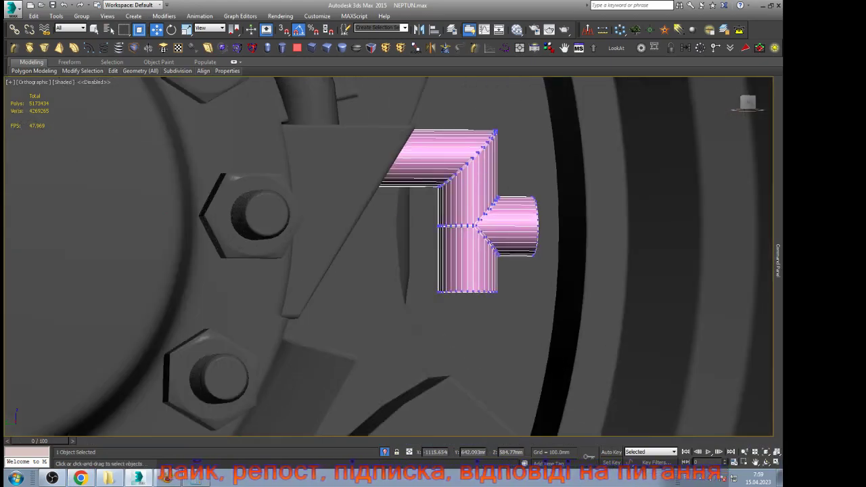
key(F4)
key(F3)
drag(426, 122, 489, 211)
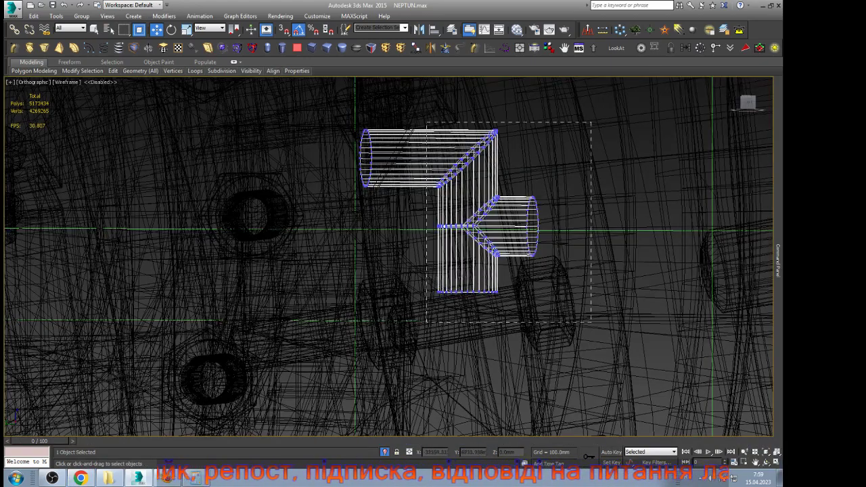
drag(592, 322, 591, 322)
scroll(482, 186, up, 5)
key(F3)
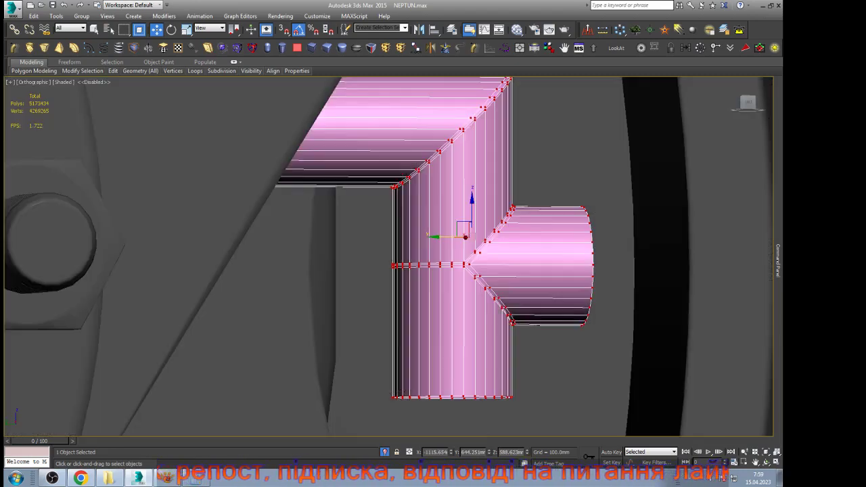
drag(441, 237, 369, 237)
scroll(344, 160, down, 5)
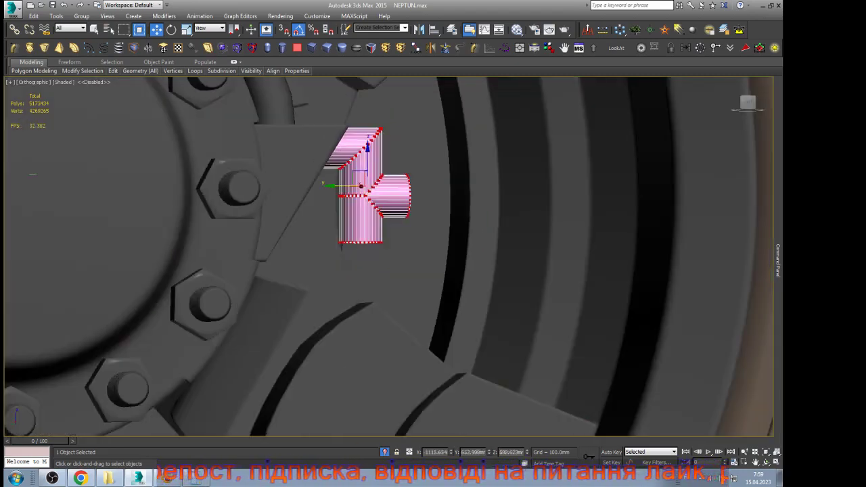
Step: Extend the lower end of the vertical pipe downward by about 6 mm by moving its end vertices
key(ctrl+d)
key(F3)
scroll(388, 243, up, 2)
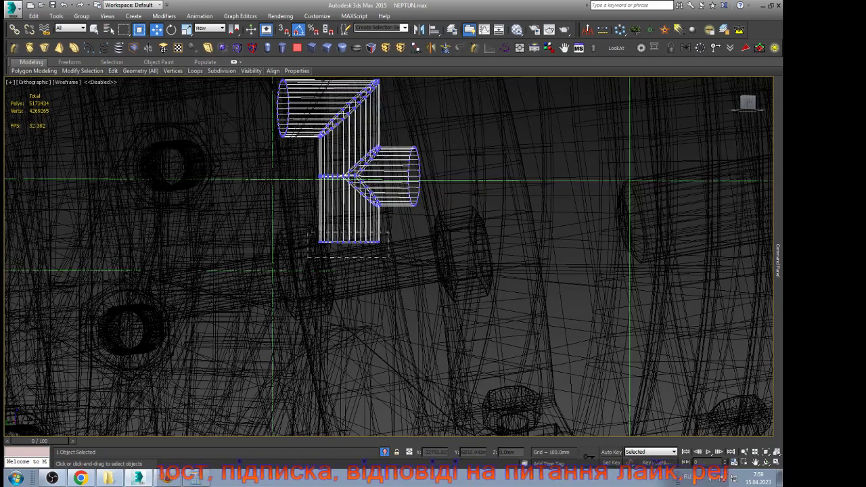
drag(389, 233, 308, 257)
key(F3)
drag(349, 219, 349, 240)
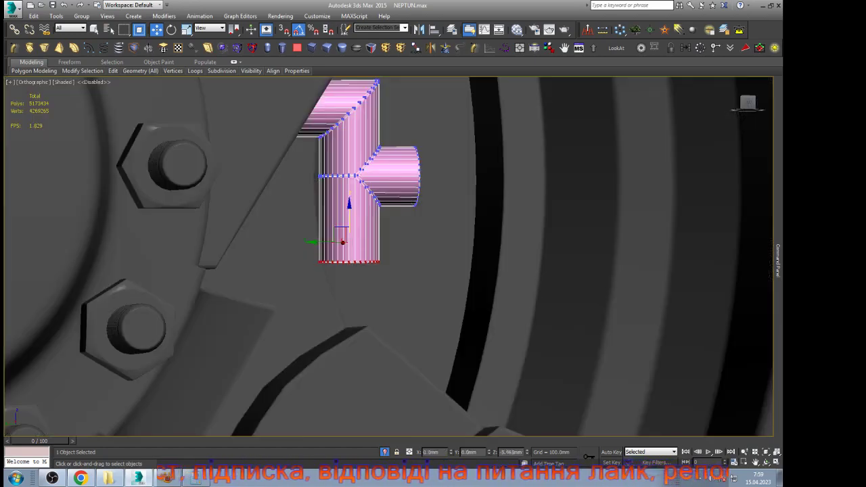
scroll(346, 262, down, 2)
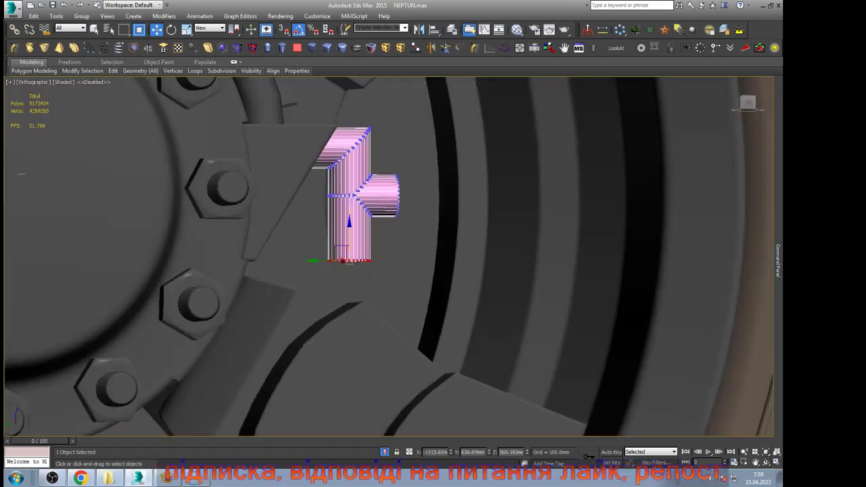
Step: Add a support edge loop close to the open ends of the lower pipe and the side branch
click(766, 462)
drag(440, 291, 379, 265)
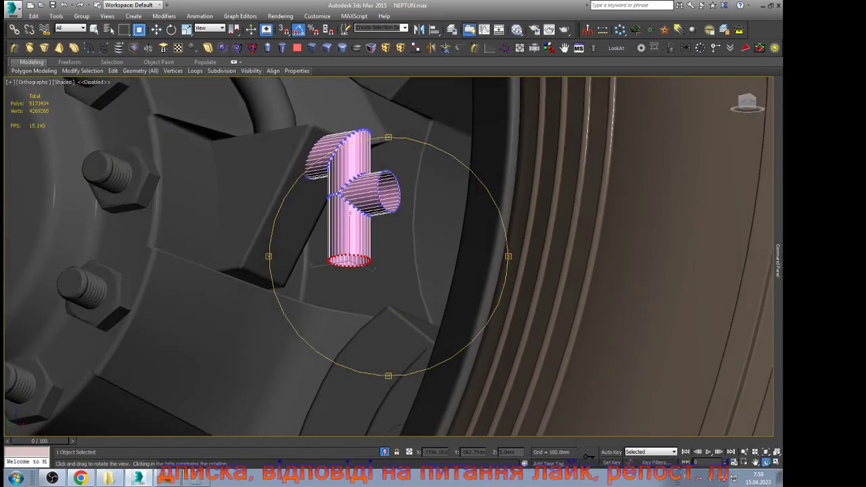
key(w)
scroll(355, 253, up, 5)
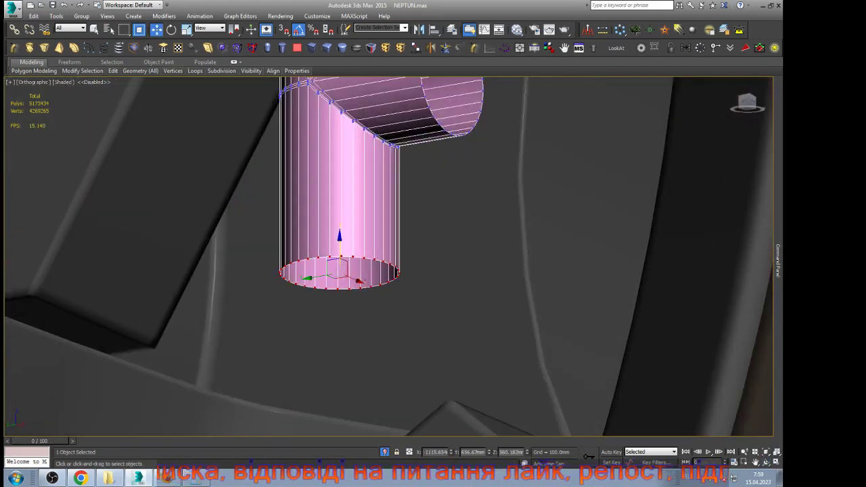
key(3)
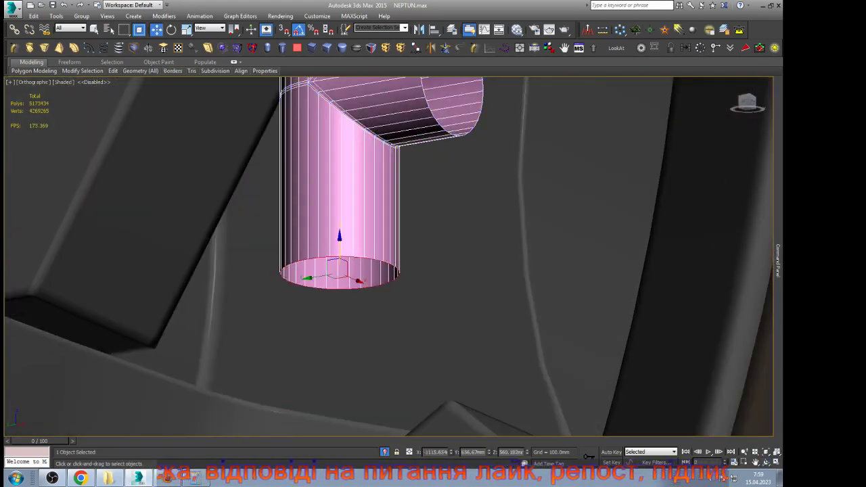
ctrl+click(429, 108)
middle_drag(440, 98, 463, 203)
scroll(461, 146, up, 5)
right_click(470, 144)
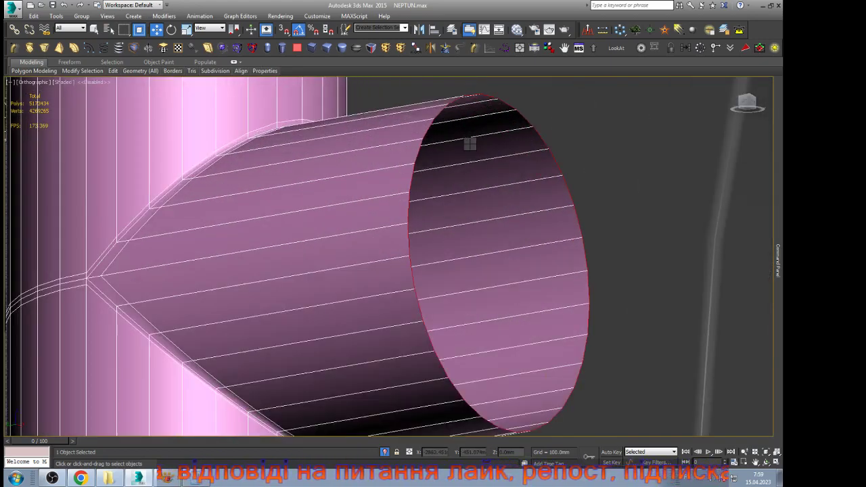
shift+drag(470, 143, 399, 145)
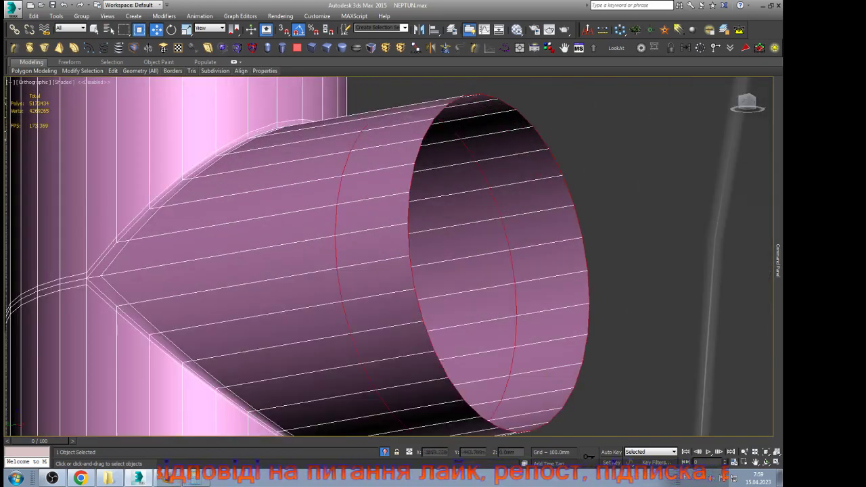
key(ctrl+z)
shift+drag(470, 143, 448, 144)
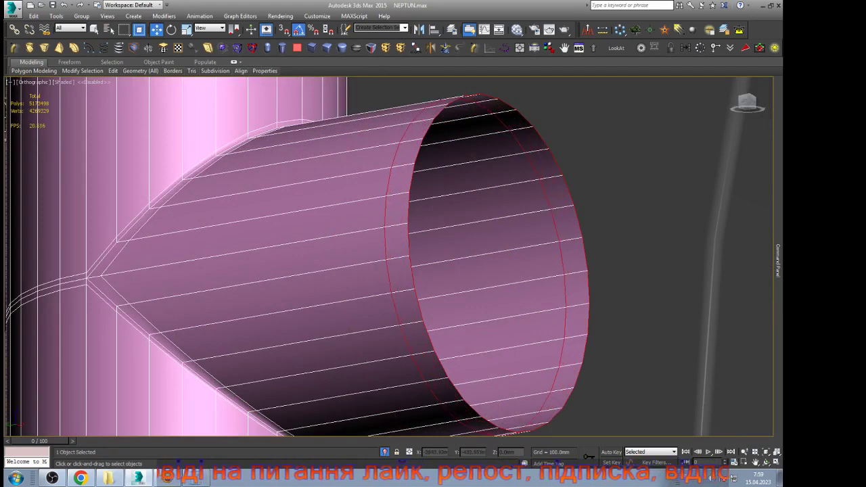
Step: Insert a vertical edge loop on the main pipe just beside the point where the side branch joins it
scroll(414, 231, down, 4)
scroll(308, 247, up, 8)
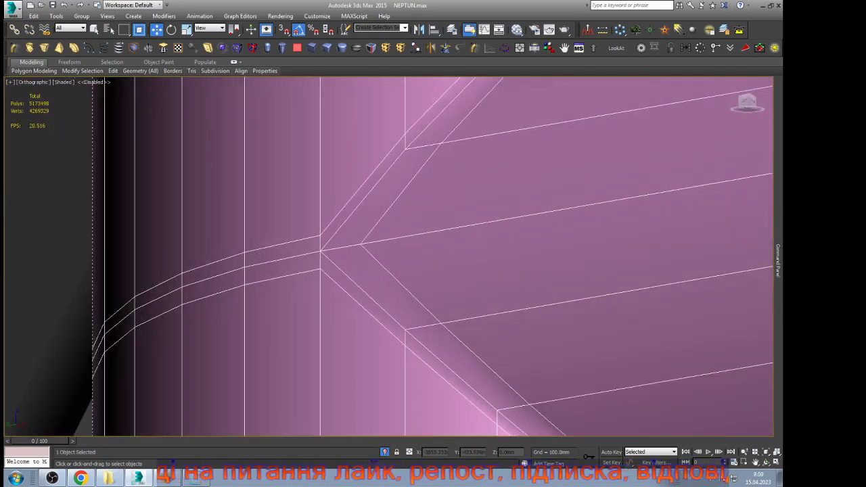
scroll(319, 251, up, 3)
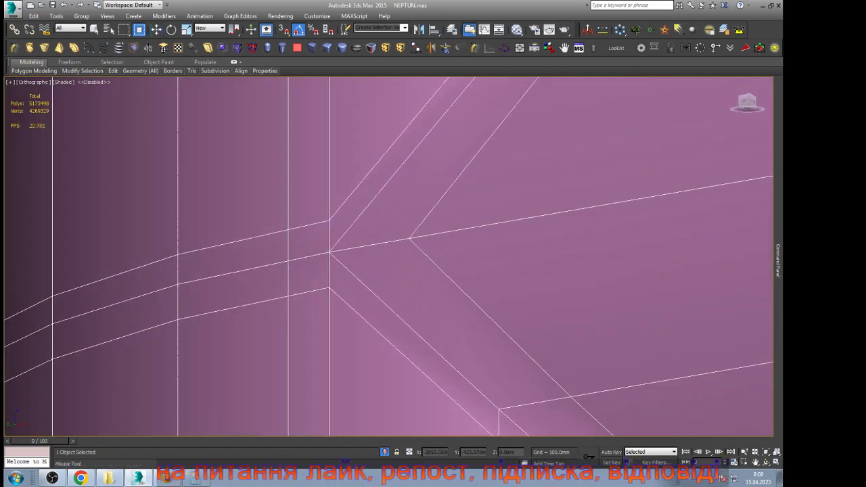
key(1)
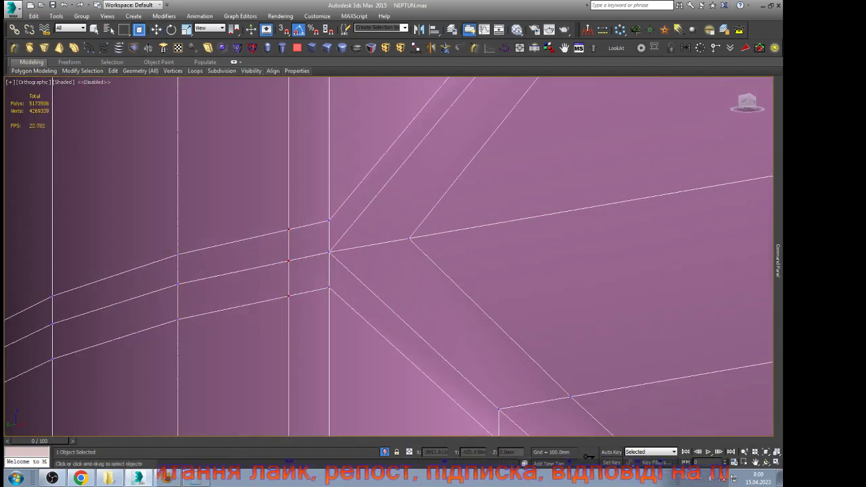
Step: Target weld the new loop's upper and lower seam vertices into the middle one, and leave vertex editing
click(289, 262)
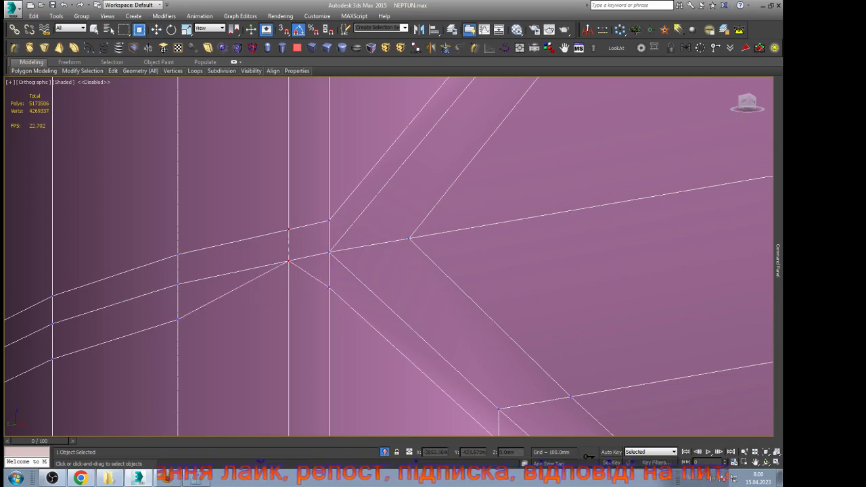
click(289, 261)
key(w)
scroll(351, 251, down, 12)
mouse_move(779, 260)
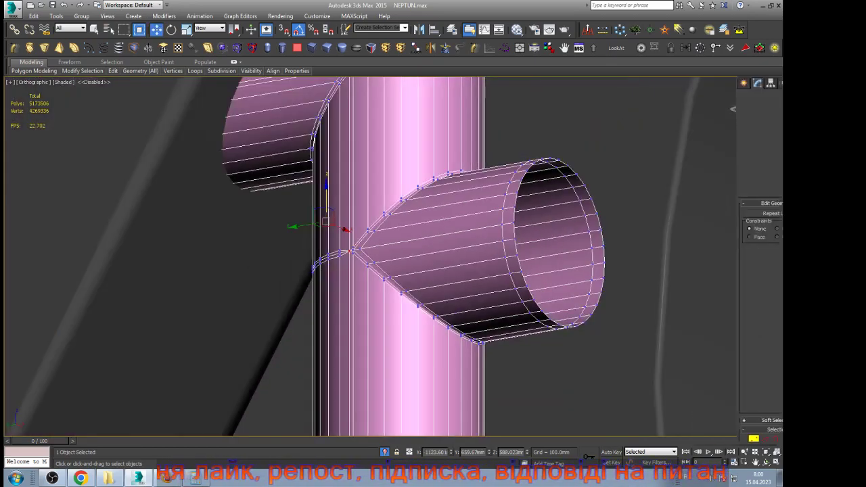
click(722, 120)
Step: Isolate the pipe and insert a matching vertical edge loop beside the branch junction on its opposite side
click(766, 462)
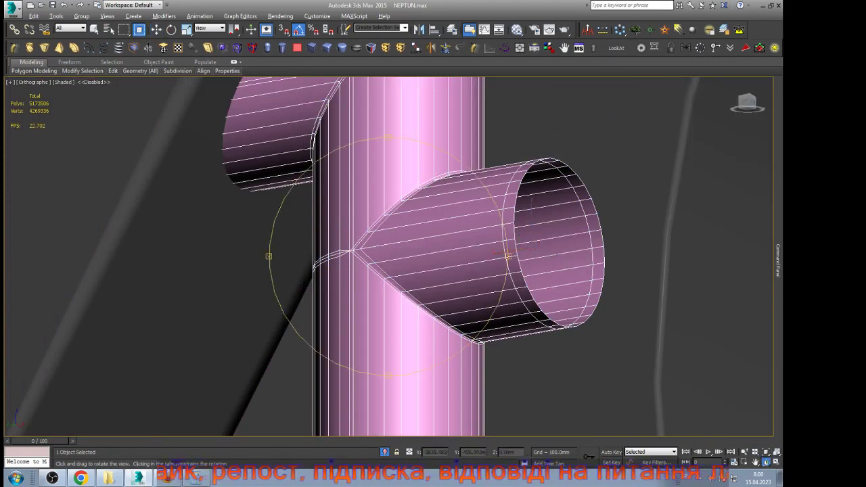
key(alt+q)
drag(433, 257, 305, 281)
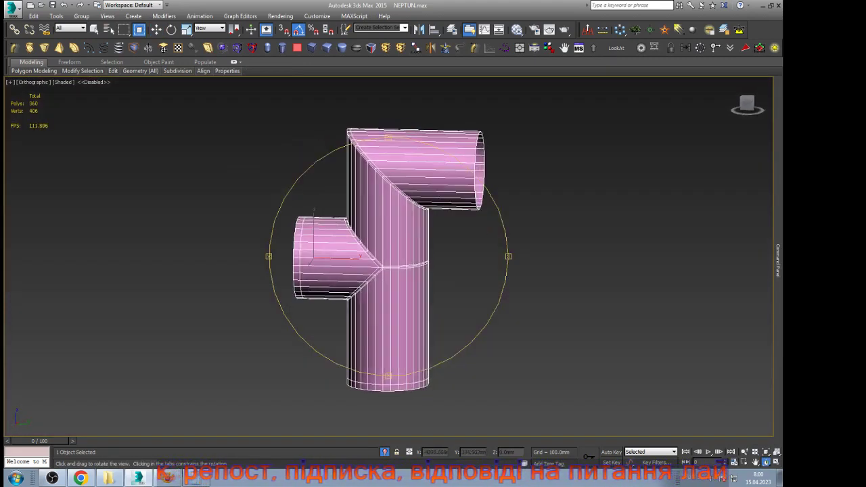
scroll(387, 271, up, 12)
key(w)
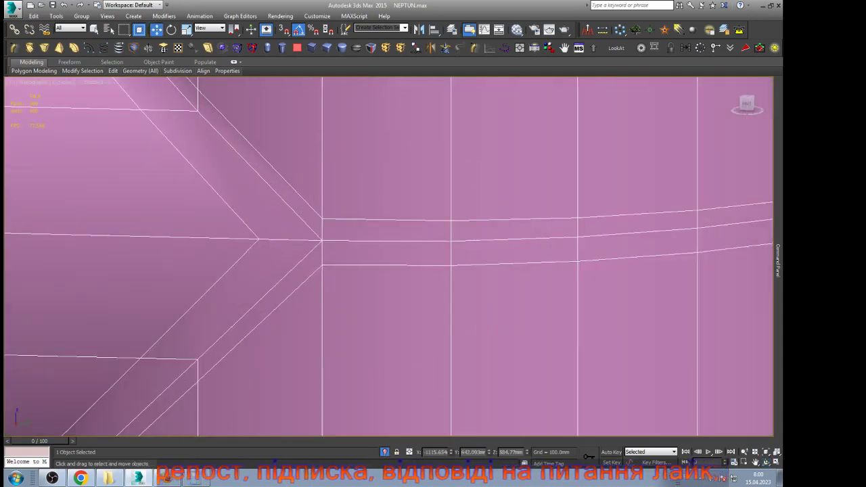
key(alt+s)
click(361, 242)
right_click(360, 242)
Step: Target weld the outer two seam vertices of the opposite loop into the middle vertex
key(1)
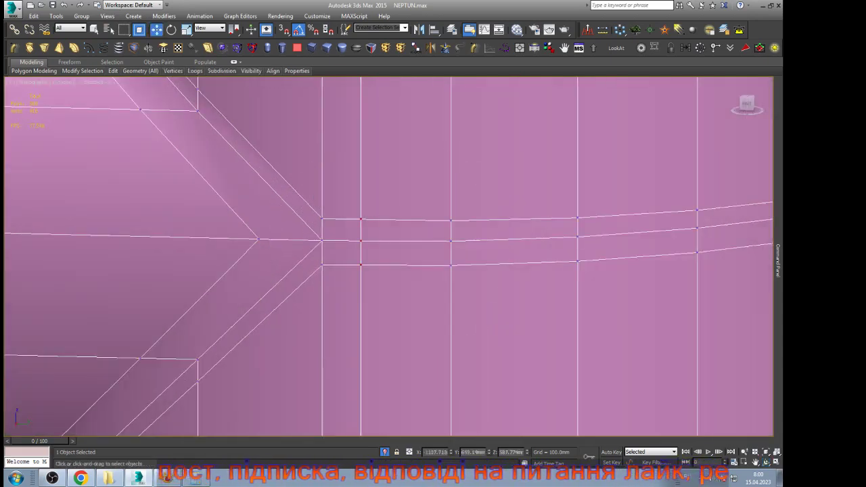
key(q)
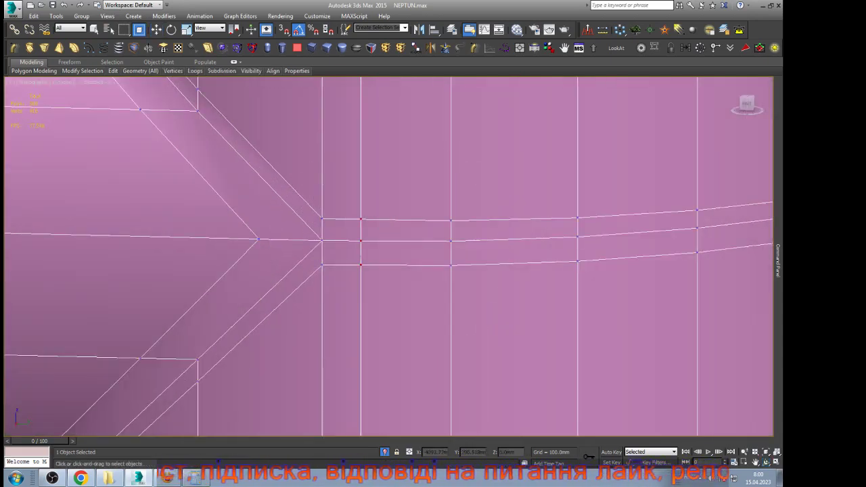
drag(361, 264, 360, 241)
click(361, 241)
right_click(361, 241)
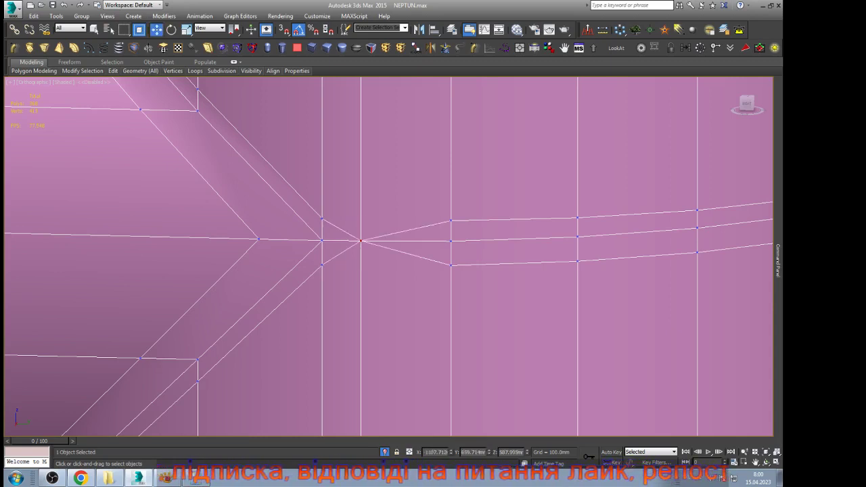
Step: Remove the two edge loops flanking the central seam around the back of the main pipe
key(2)
double_click(407, 231)
ctrl+double_click(408, 254)
scroll(407, 253, down, 1)
middle_drag(407, 254, 116, 359)
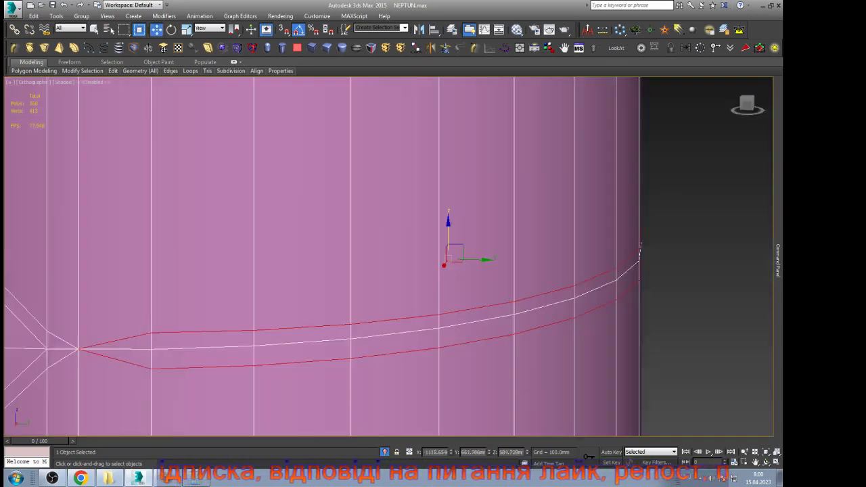
key(ctrl+BackSpace)
key(z)
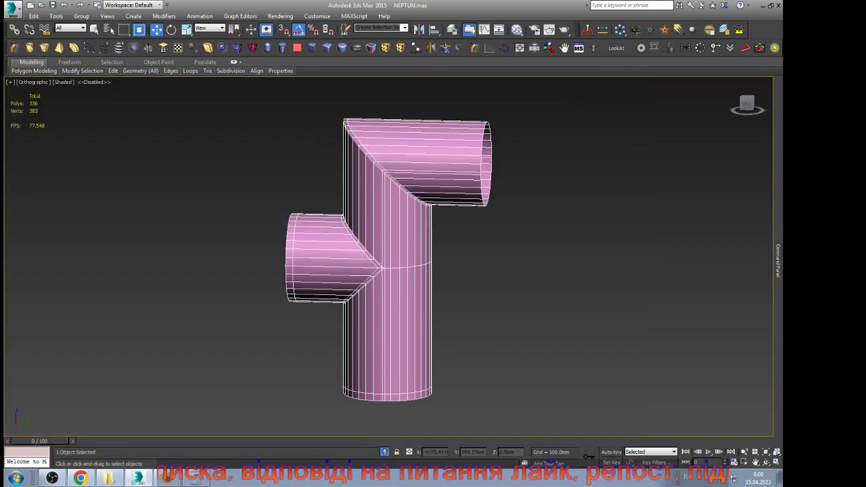
Step: Remove the two added vertical edge loops beside the branch junctions together with their vertices, and leave edge editing
scroll(382, 255, up, 5)
scroll(383, 256, up, 4)
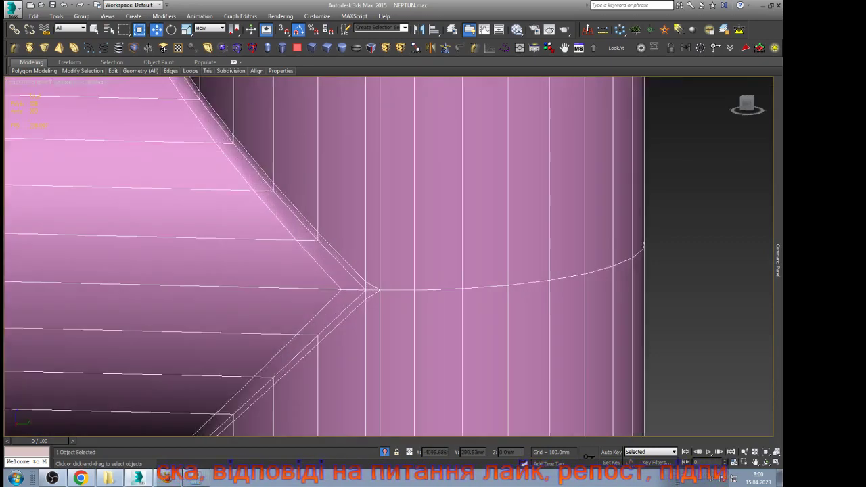
double_click(377, 256)
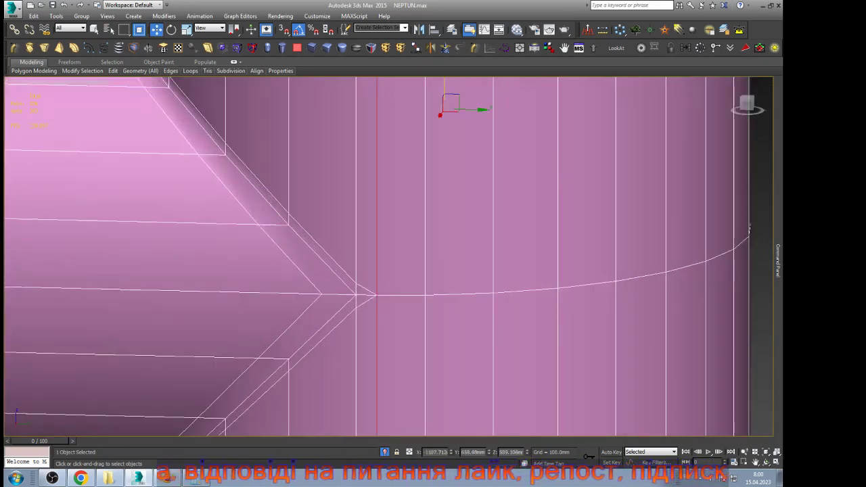
key(z)
click(766, 462)
drag(325, 257, 464, 259)
scroll(323, 266, up, 5)
right_click(323, 266)
scroll(363, 245, up, 4)
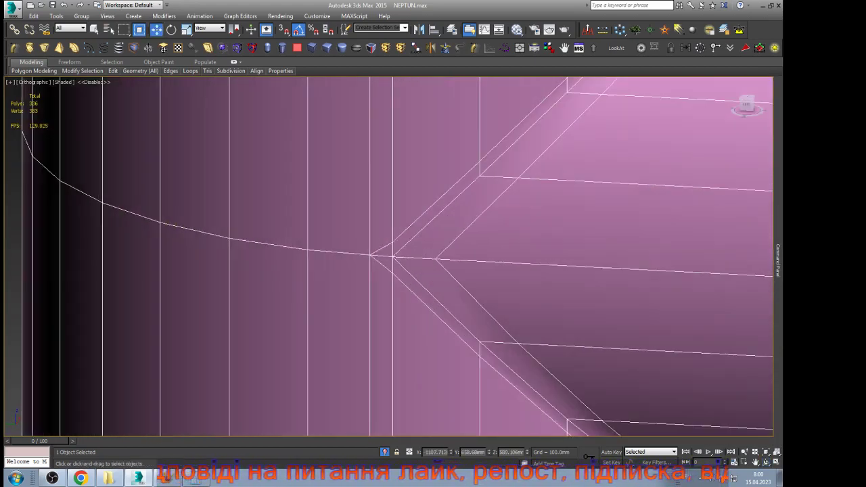
ctrl+double_click(370, 242)
key(z)
scroll(423, 134, up, 3)
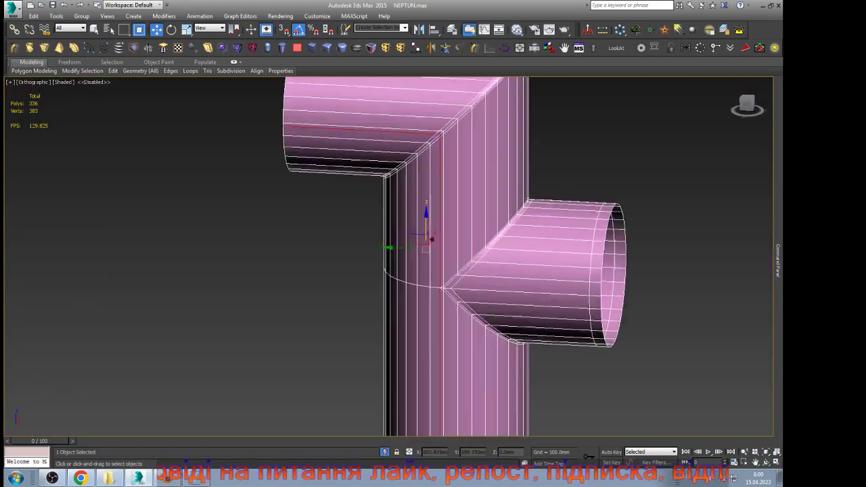
key(ctrl+BackSpace)
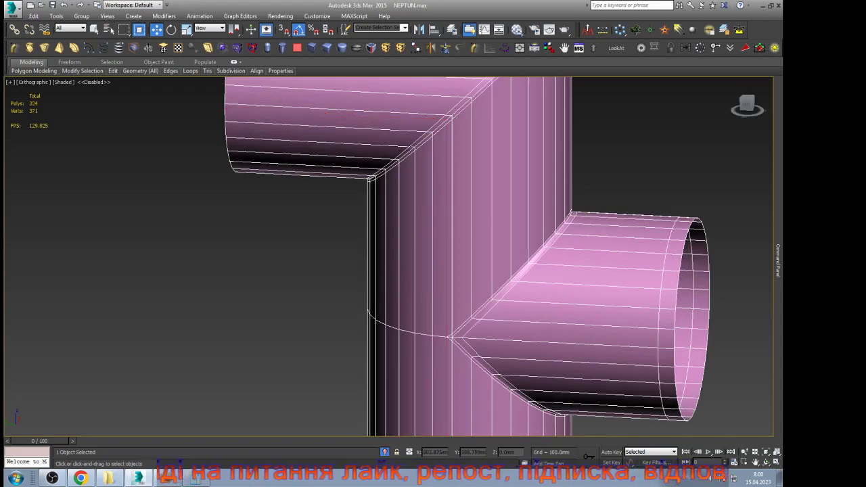
scroll(378, 167, down, 6)
mouse_move(777, 261)
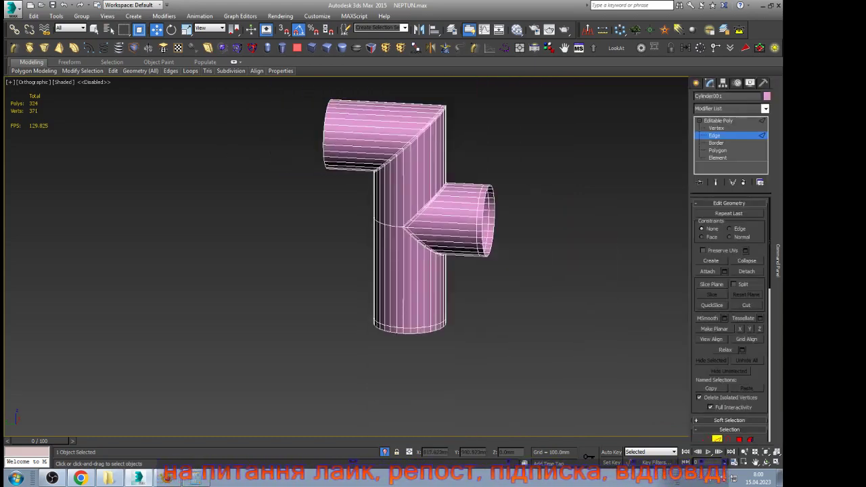
click(718, 120)
Step: Unhide all objects in the scene without unhiding the hidden layers
key(z)
key(ctrl+r)
drag(406, 261, 389, 249)
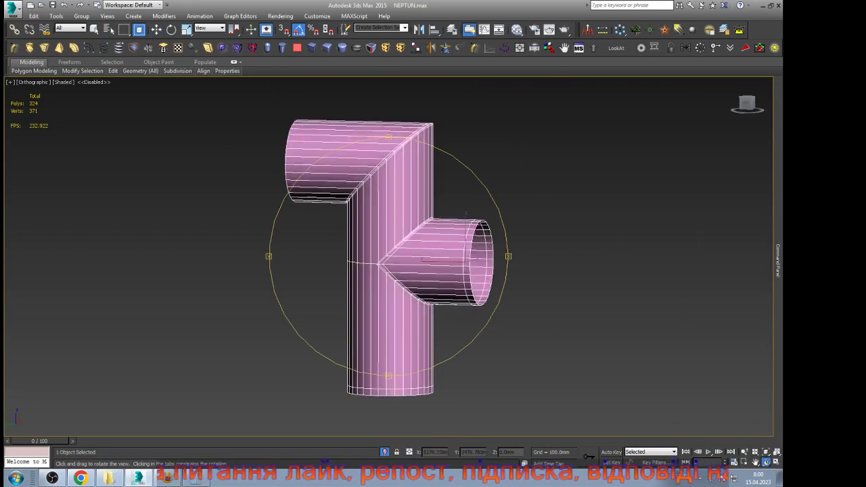
alt+middle_drag(389, 249, 388, 234)
right_click(502, 308)
click(531, 260)
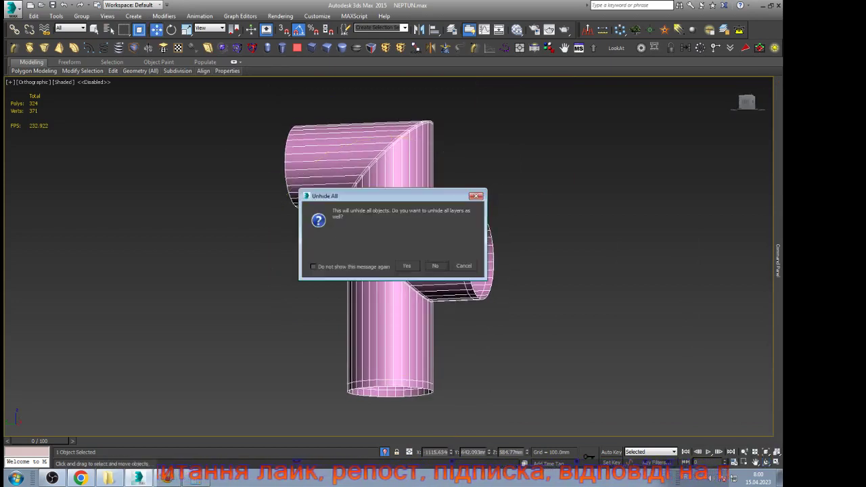
click(435, 266)
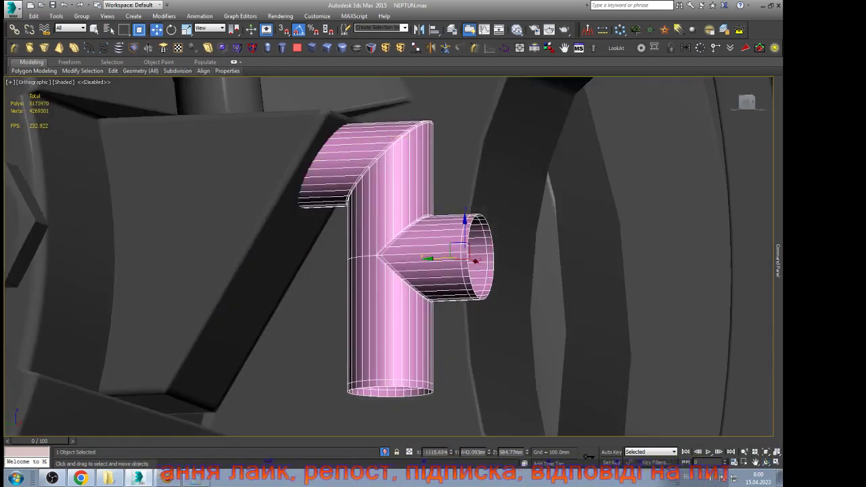
Step: Attach the pipe fitting to the wheel hub object and end isolation to show the whole wheel
click(511, 274)
mouse_move(778, 261)
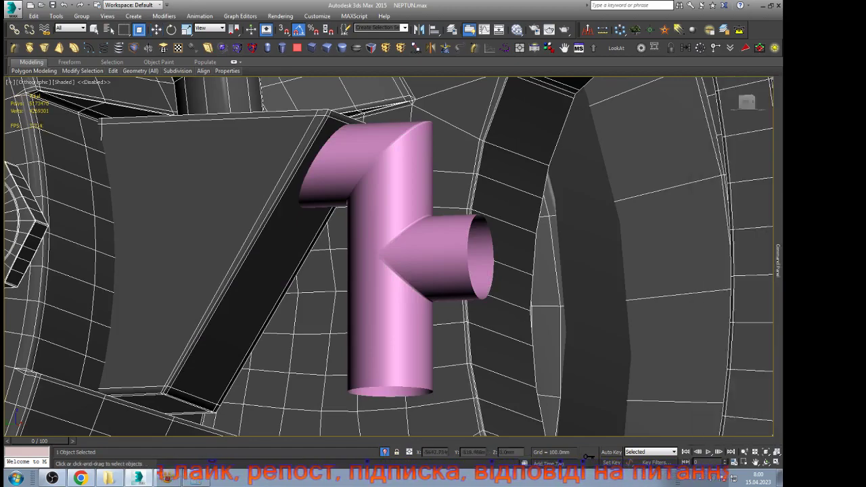
click(385, 452)
key(w)
scroll(407, 304, up, 10)
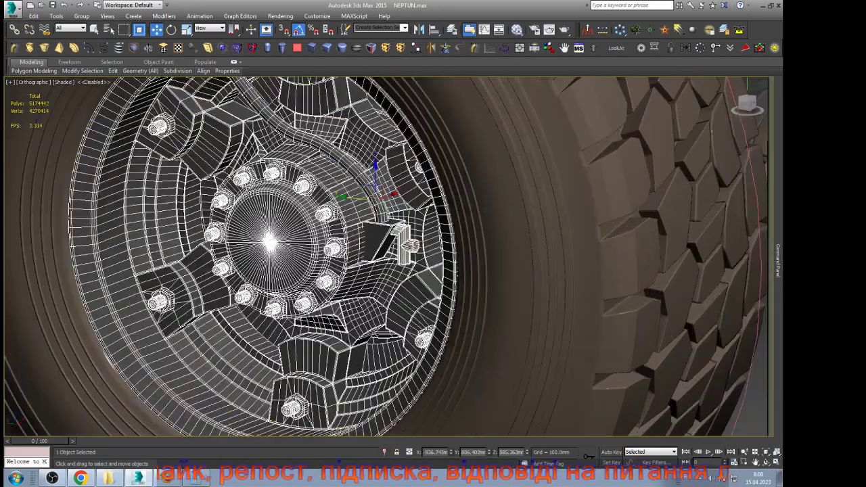
scroll(399, 211, up, 4)
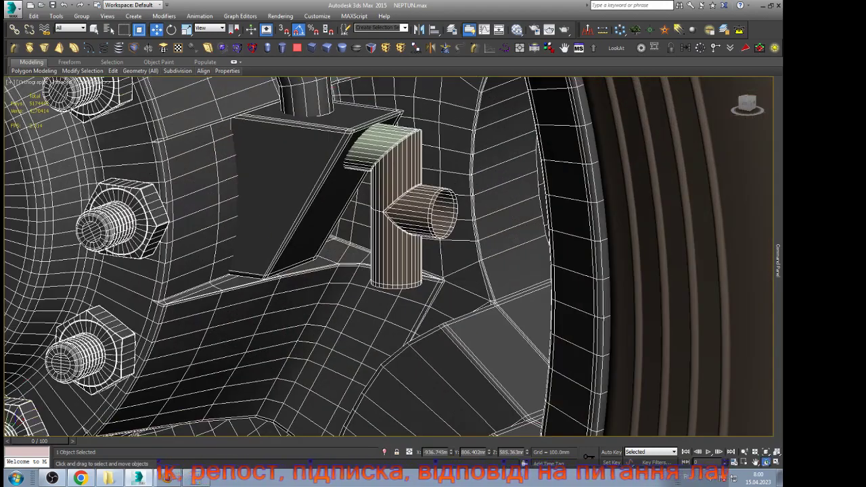
scroll(338, 193, down, 6)
scroll(383, 191, up, 5)
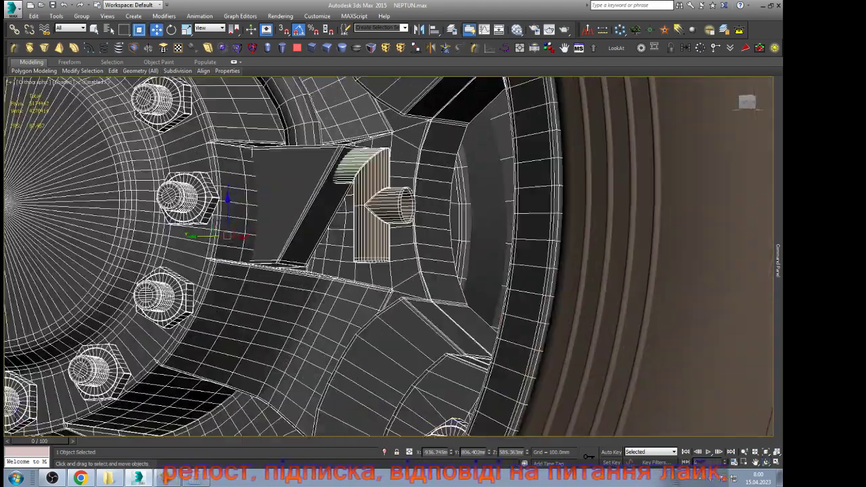
Step: Inspect the pipe fitting element's smoothing group, clear the selection and leave element editing
key(5)
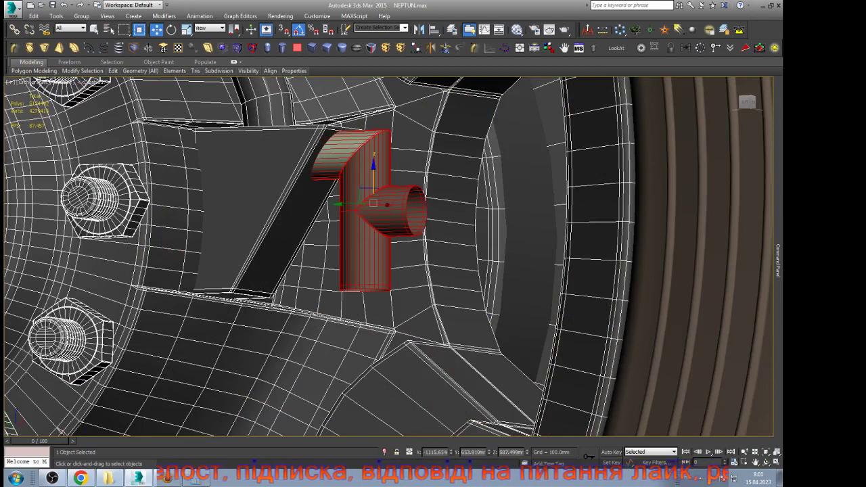
mouse_move(778, 260)
scroll(729, 318, down, 10)
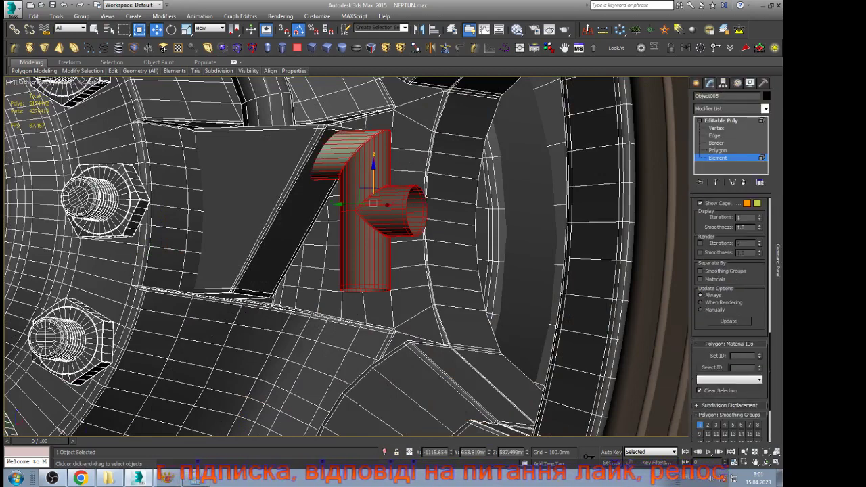
key(ctrl+d)
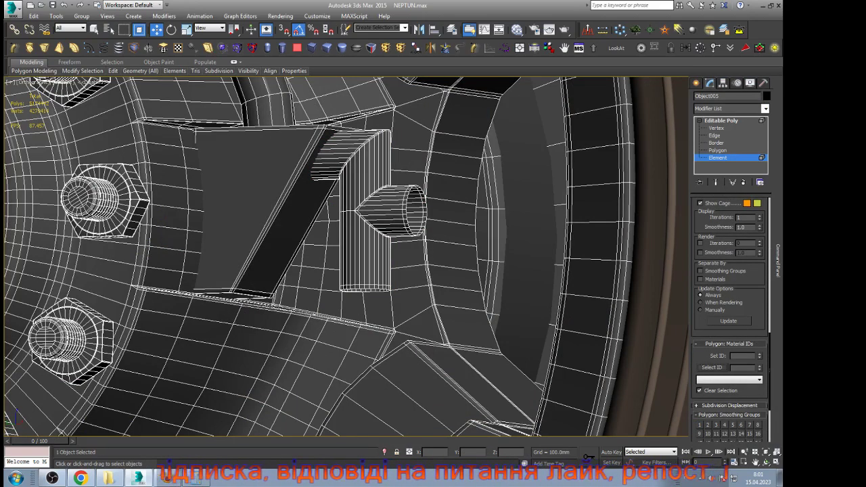
key(5)
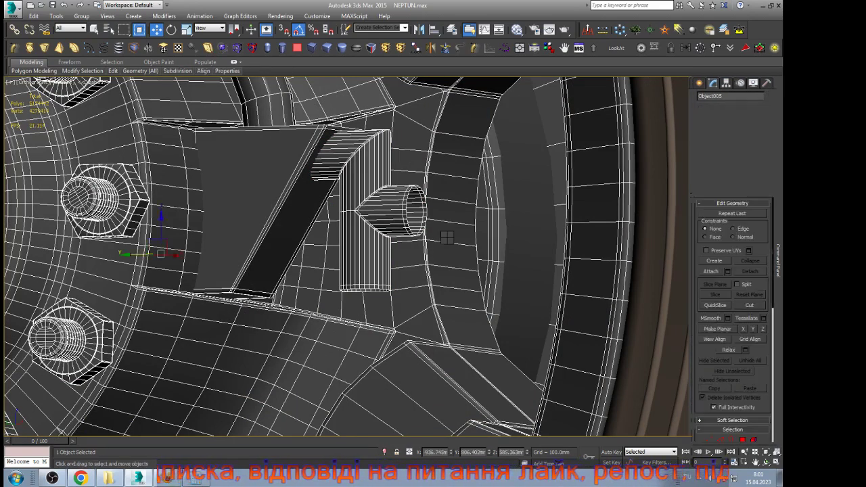
Step: Isolate the wheel hub object so the tire and the rest of the vehicle are hidden
scroll(392, 266, down, 3)
click(766, 463)
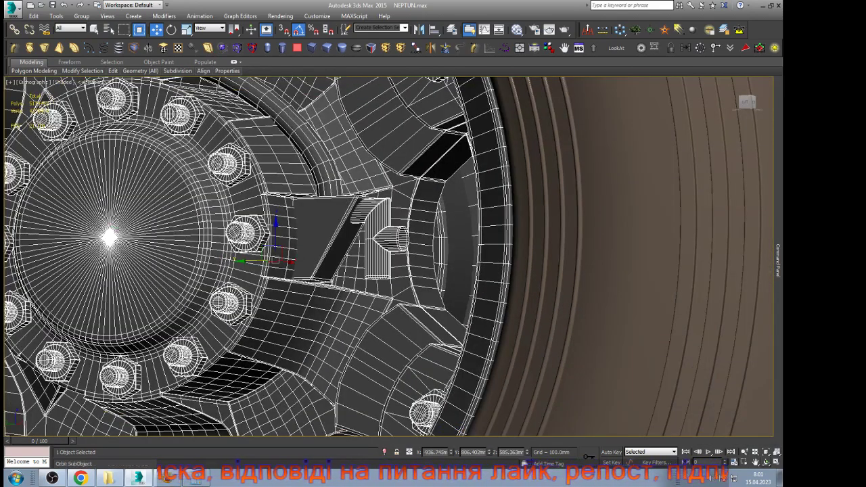
scroll(417, 268, down, 3)
drag(416, 268, 443, 237)
key(alt+q)
scroll(443, 235, up, 10)
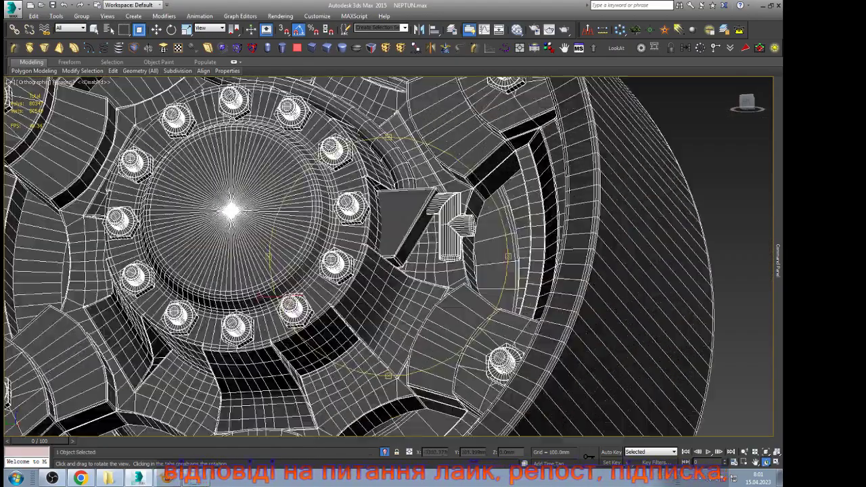
scroll(428, 233, down, 10)
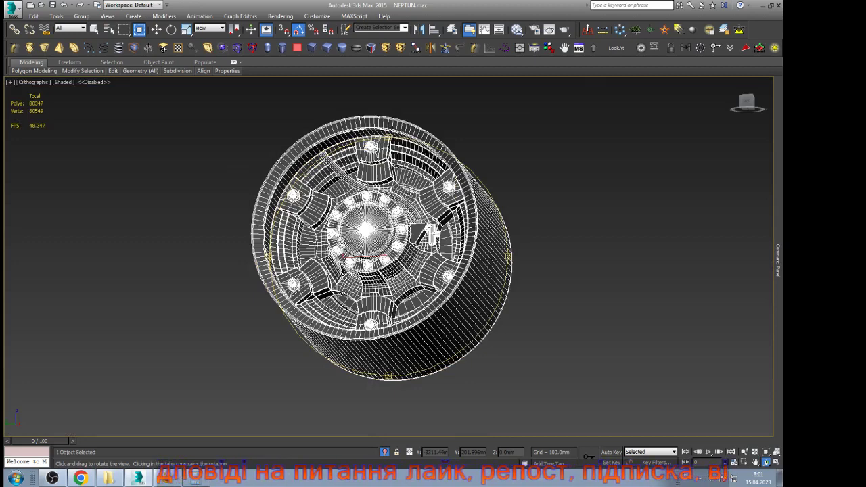
Step: Clone the hub nut nearest the pipe fitting as a separate object, placing the copy beside the fitting's lower end
drag(431, 234, 432, 235)
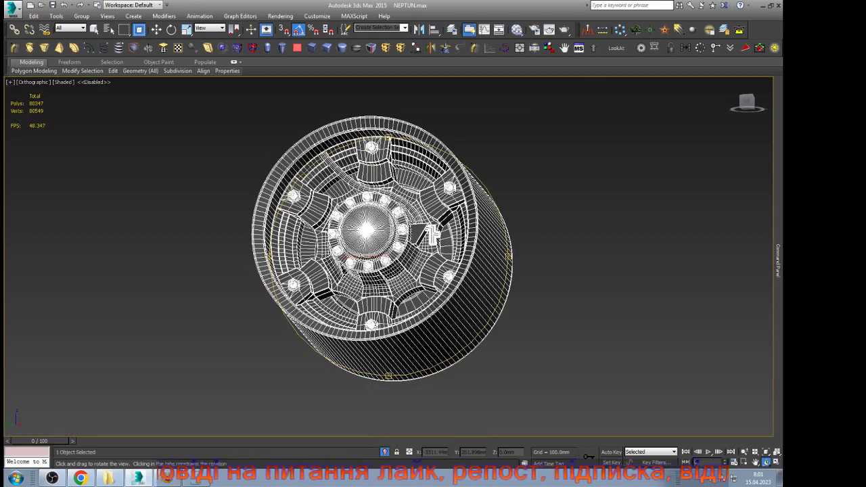
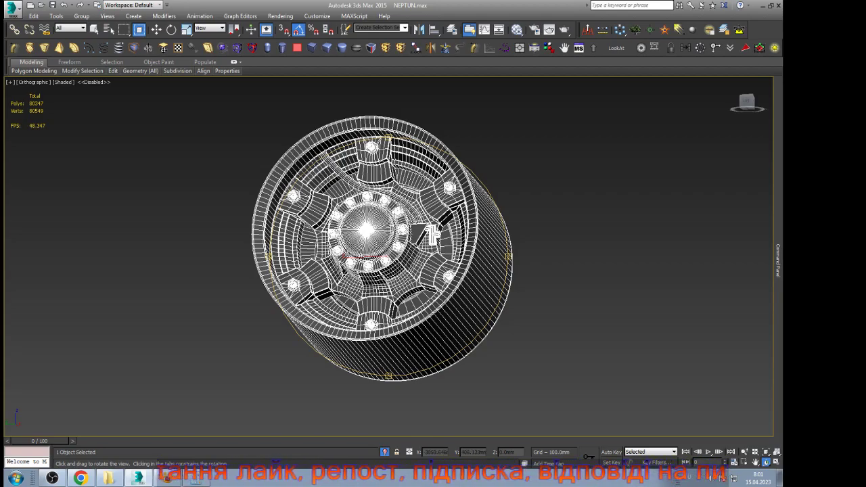
drag(413, 245, 380, 258)
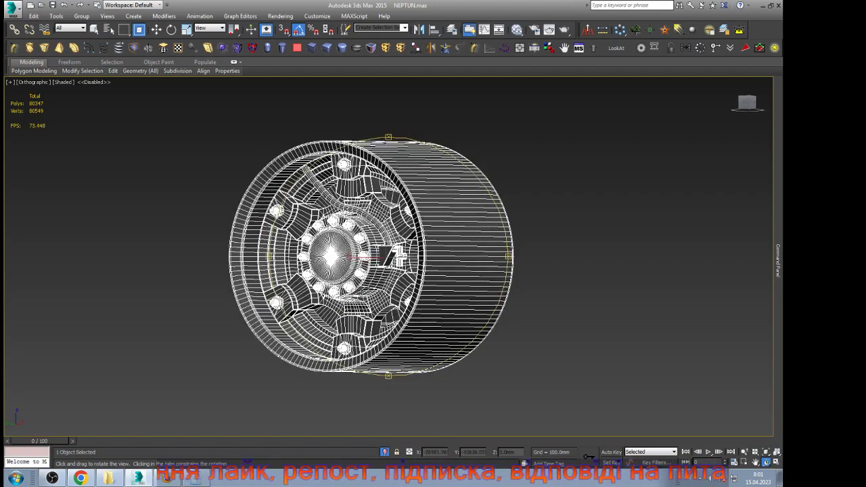
scroll(380, 259, up, 8)
scroll(415, 266, up, 2)
key(w)
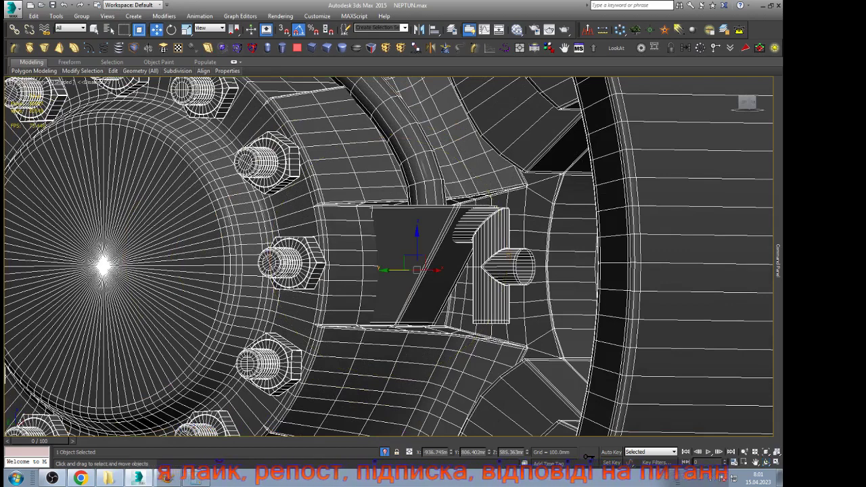
key(5)
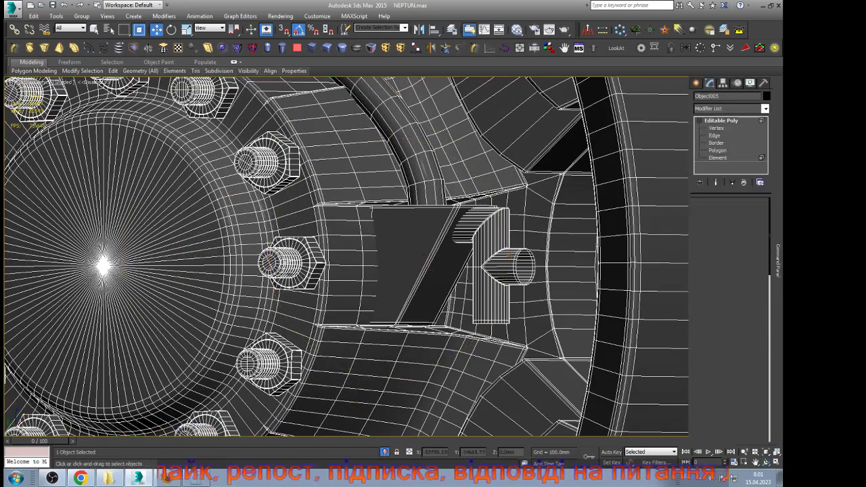
click(284, 264)
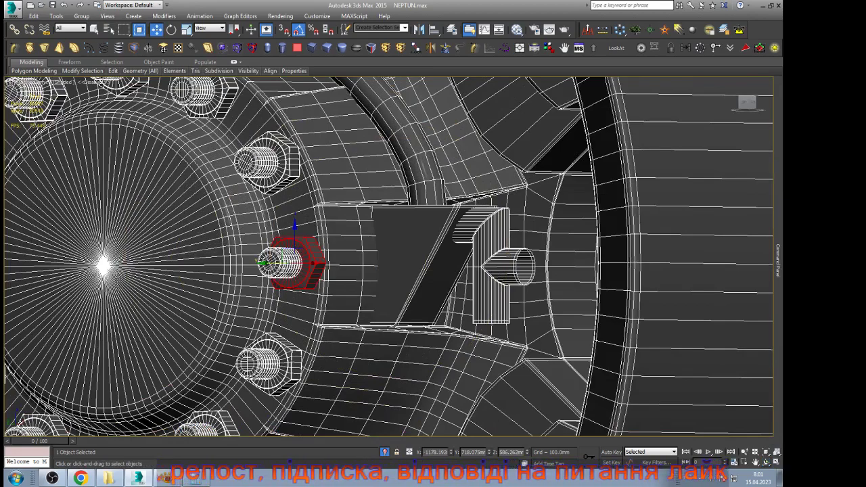
alt+middle_drag(388, 256, 421, 302)
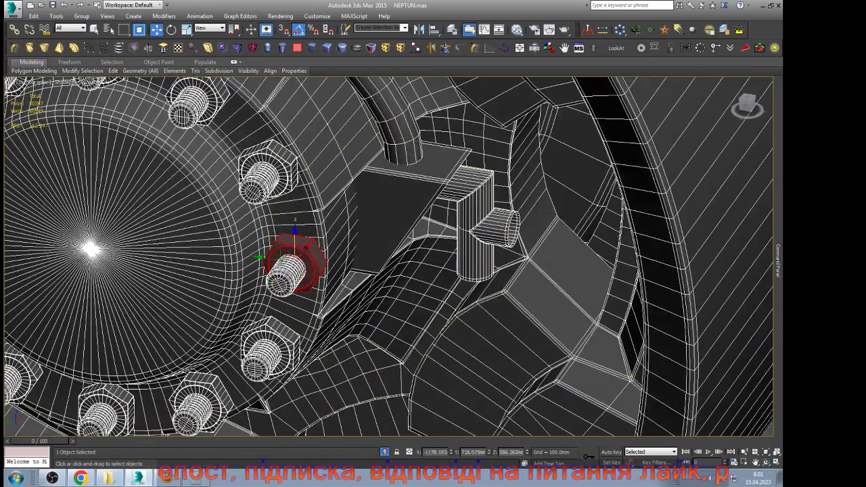
shift+drag(294, 257, 460, 291)
click(429, 245)
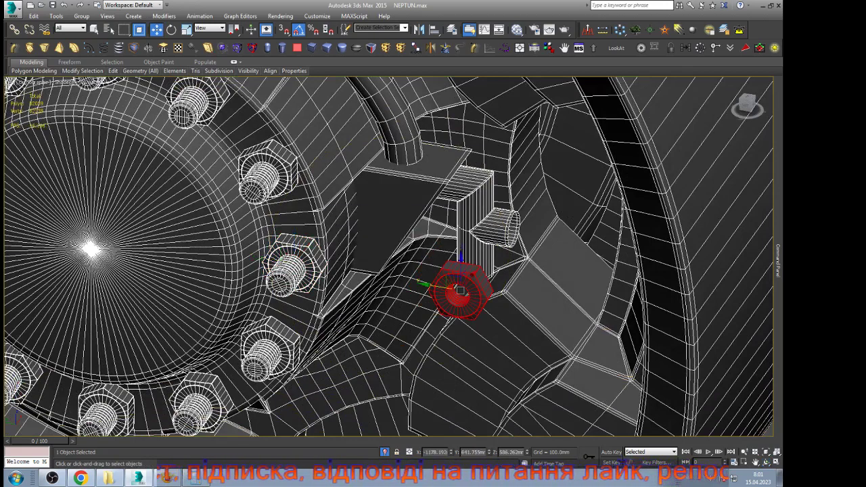
key(Return)
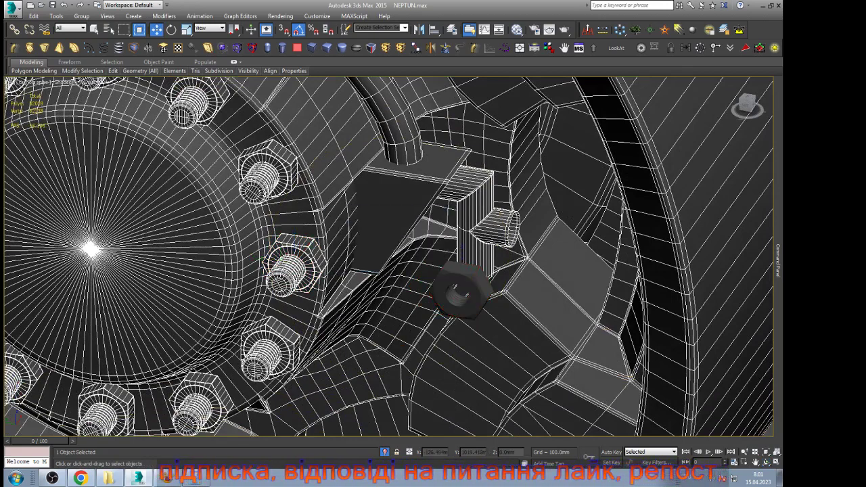
Step: Leave element editing and rotate the cloned nut 90 degrees about its Y axis in the Left view
click(721, 121)
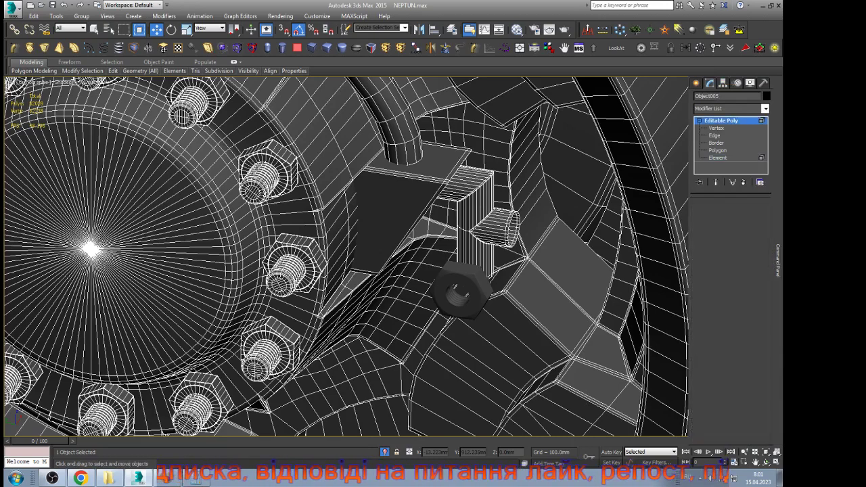
key(F4)
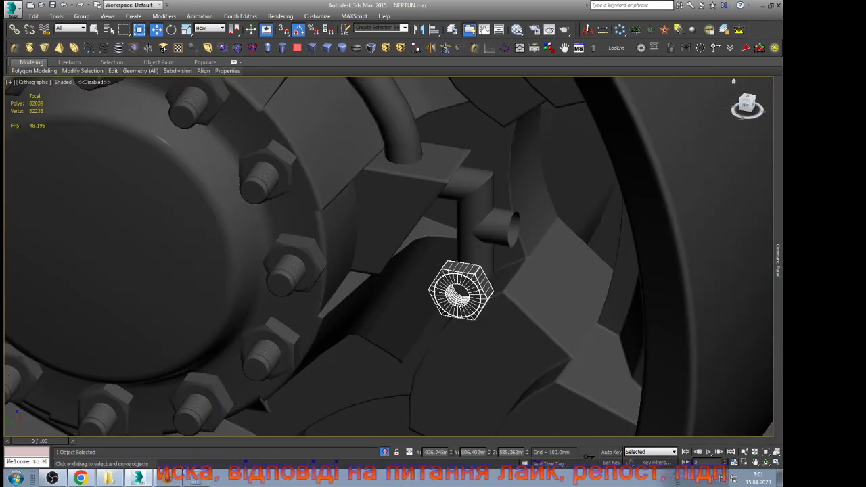
key(z)
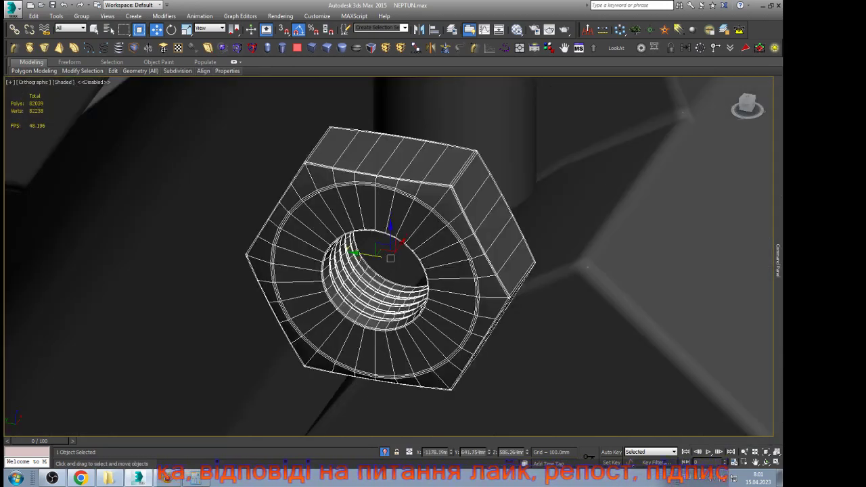
key(l)
key(z)
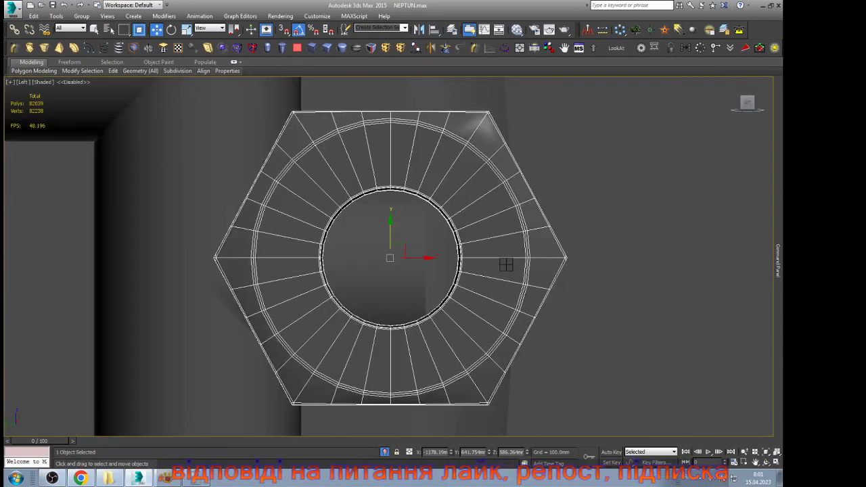
key(e)
drag(393, 258, 467, 257)
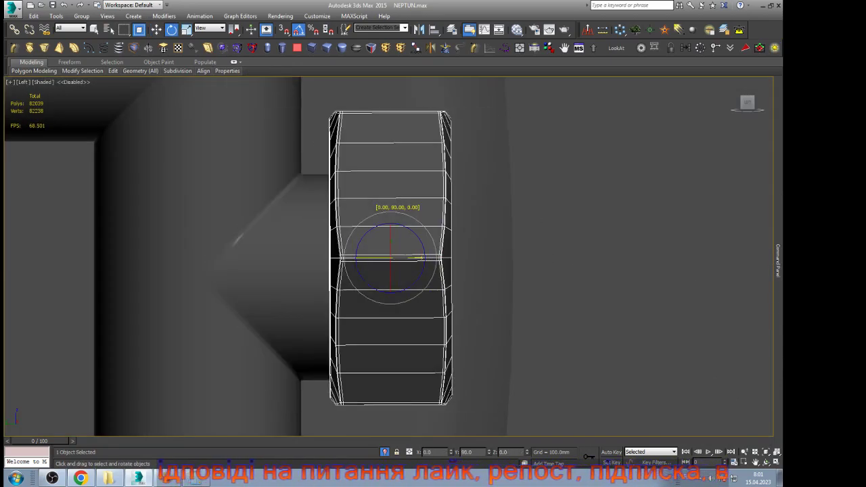
Step: Move the rotated nut up onto the open end of the fitting's side branch
key(w)
mouse_move(409, 258)
mouse_down()
mouse_move(521, 257)
mouse_move(481, 245)
mouse_move(482, 257)
mouse_move(379, 297)
mouse_up()
key(F4)
scroll(487, 260, down, 5)
key(ctrl+r)
scroll(379, 298, down, 5)
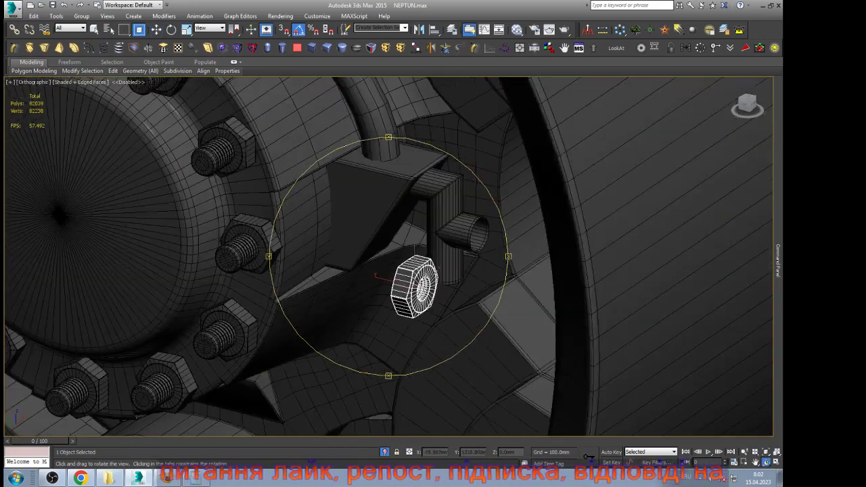
scroll(416, 295, up, 4)
key(w)
drag(413, 272, 553, 177)
key(z)
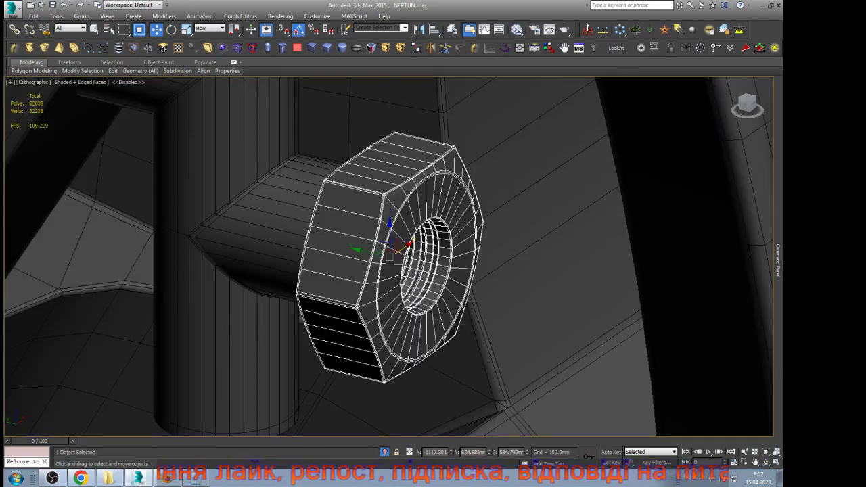
Step: Refine the nut's position so it sits centered around the side branch of the fitting
key(ctrl+r)
scroll(387, 318, down, 4)
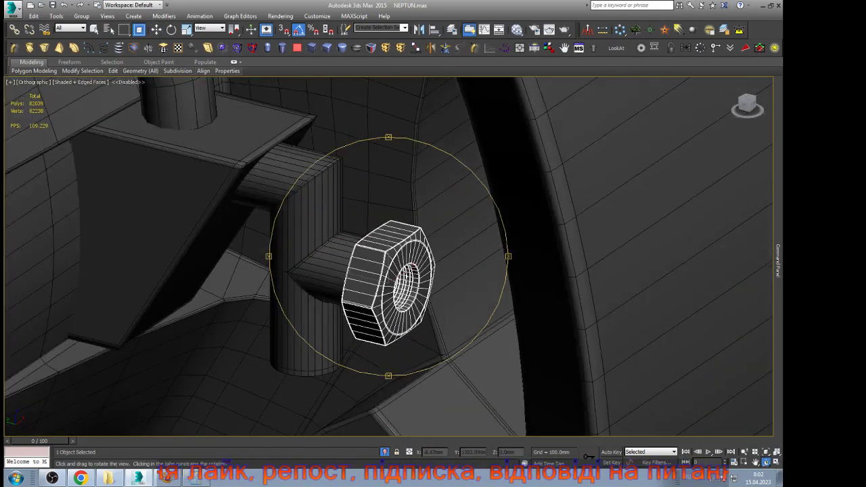
drag(387, 318, 480, 311)
scroll(351, 289, up, 5)
key(w)
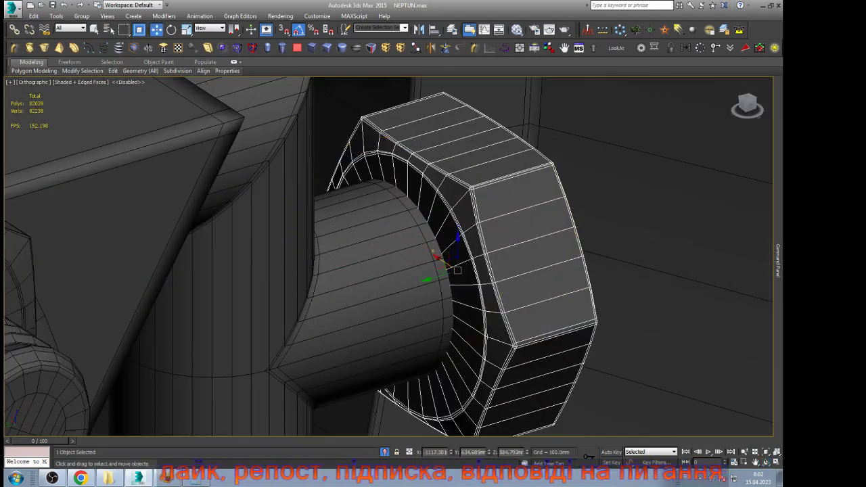
drag(457, 270, 431, 265)
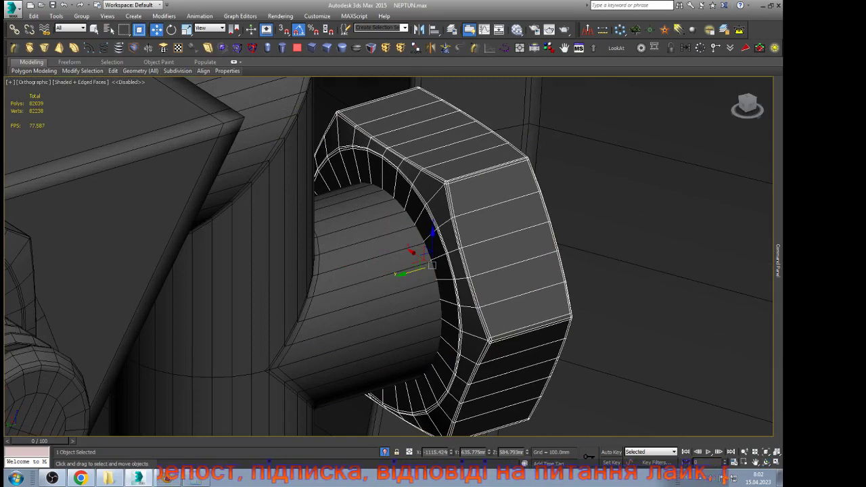
Step: Check the wheel reference photo in Chrome, return to 3ds Max and slide the nut farther along the branch toward the main pipe
click(81, 479)
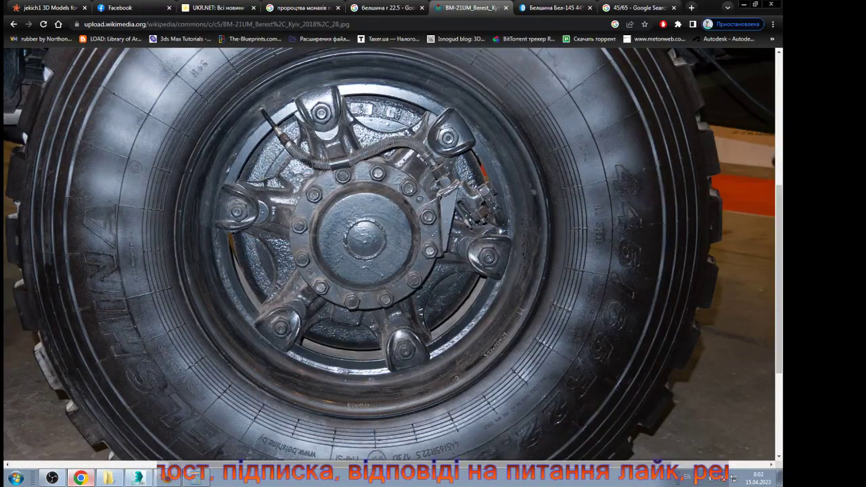
click(139, 479)
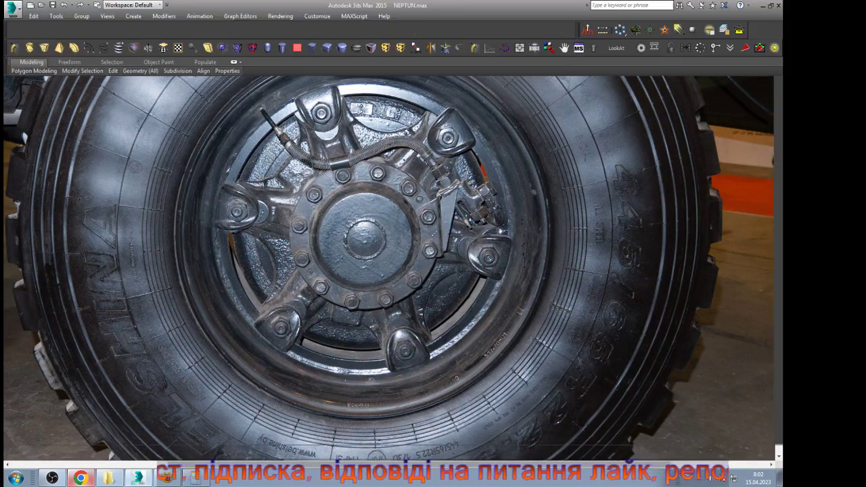
drag(431, 265, 369, 283)
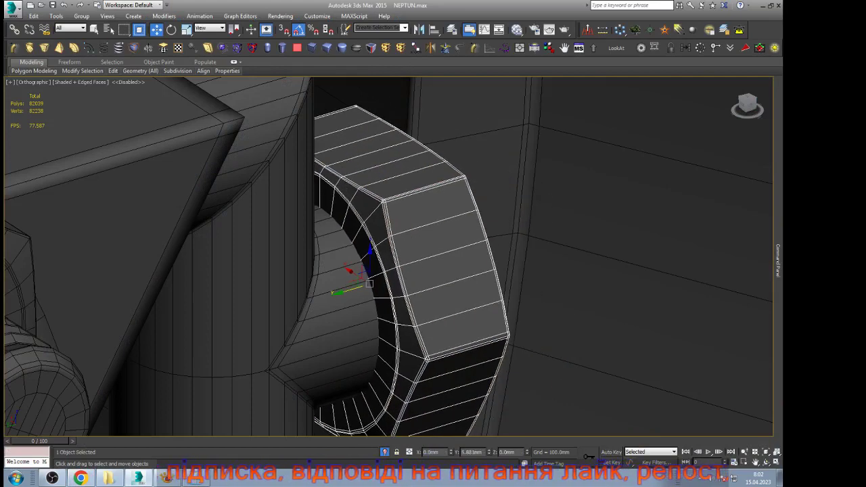
Step: Attach the nut to the wheel hub object and end the Attach command
click(344, 314)
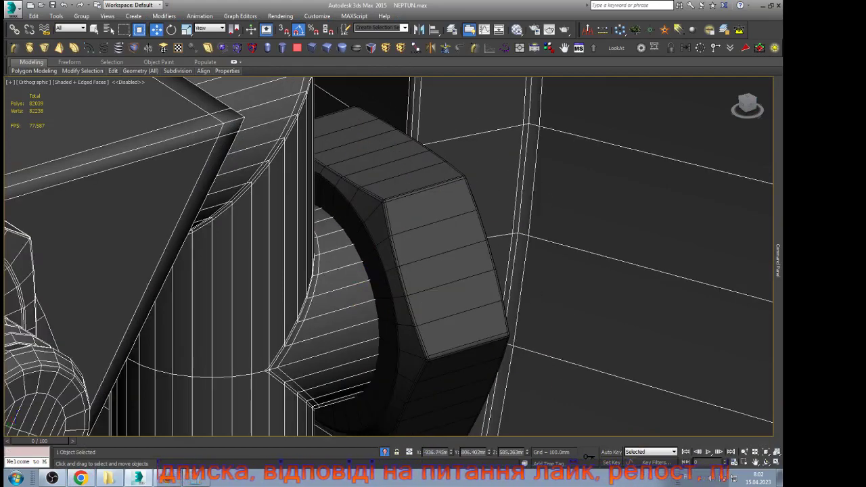
scroll(354, 300, down, 4)
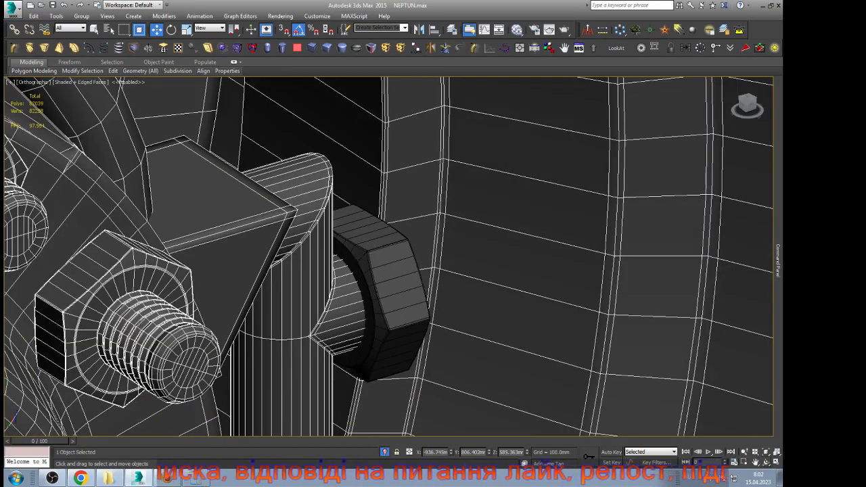
key(ctrl+r)
scroll(330, 284, down, 11)
drag(508, 256, 436, 240)
scroll(268, 306, up, 12)
key(w)
mouse_move(778, 261)
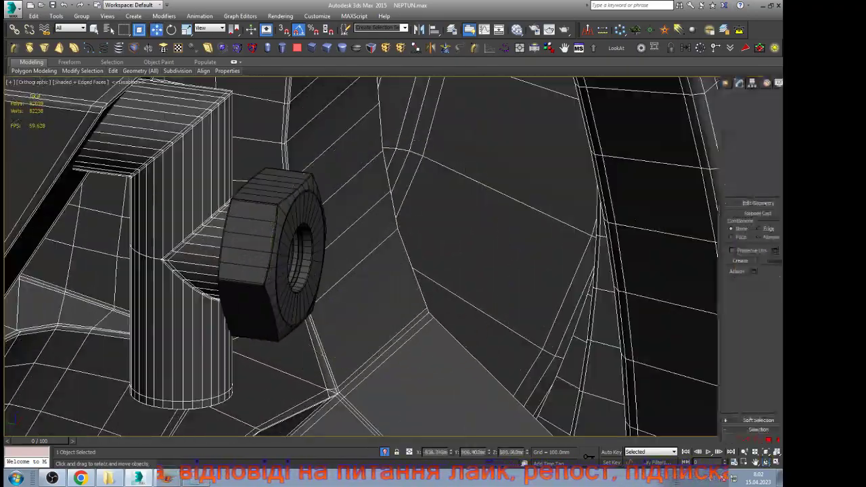
click(709, 271)
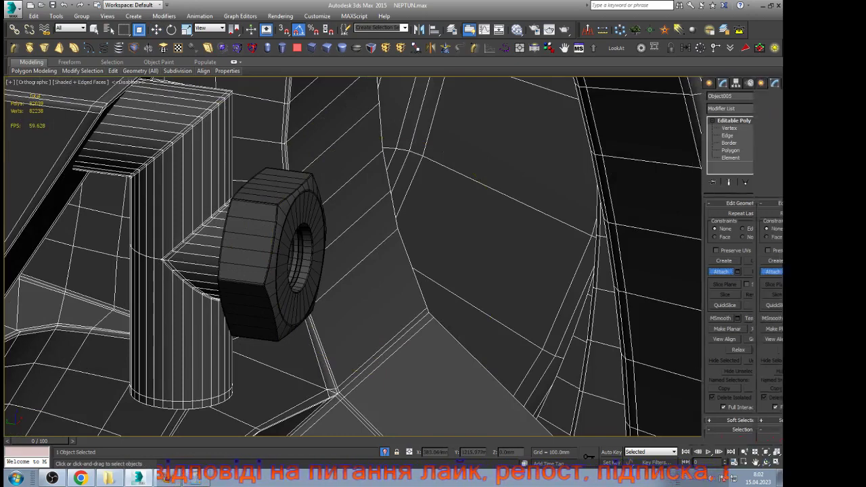
click(319, 249)
key(w)
Step: Clone the side branch's nut as an element within the wheel hub object, rotated 90 degrees in the Left view
scroll(320, 249, down, 10)
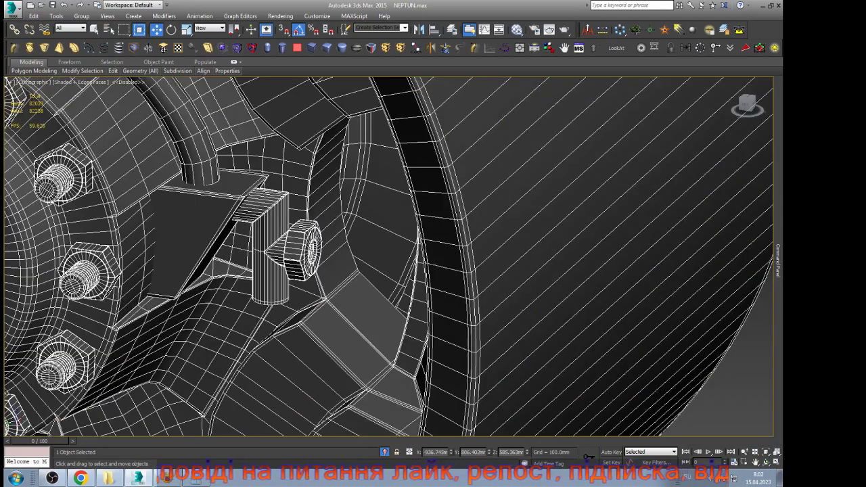
scroll(320, 249, down, 3)
mouse_move(778, 260)
click(718, 158)
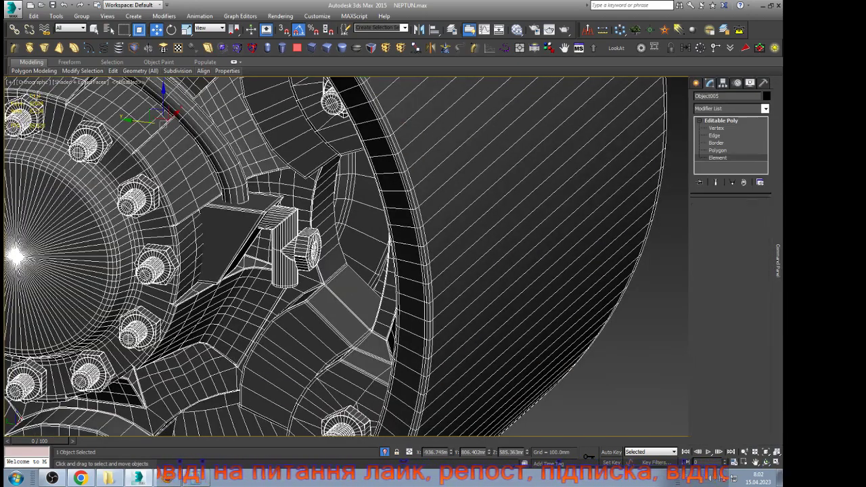
click(308, 244)
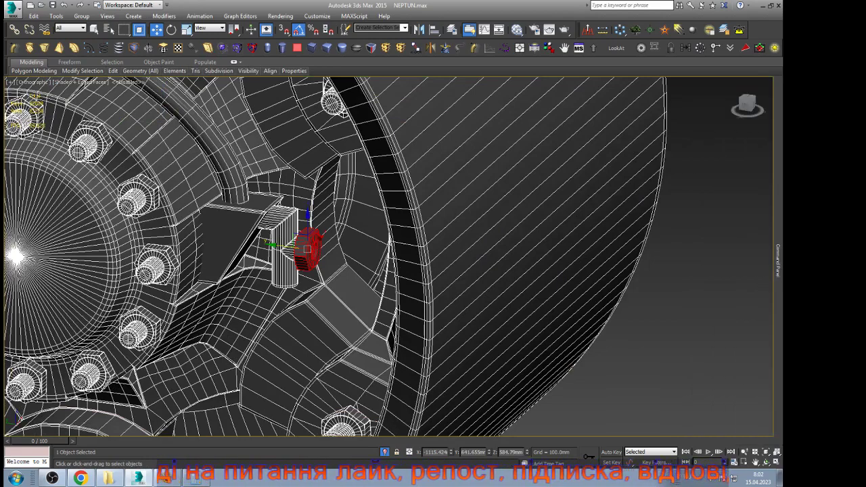
key(l)
scroll(462, 262, down, 3)
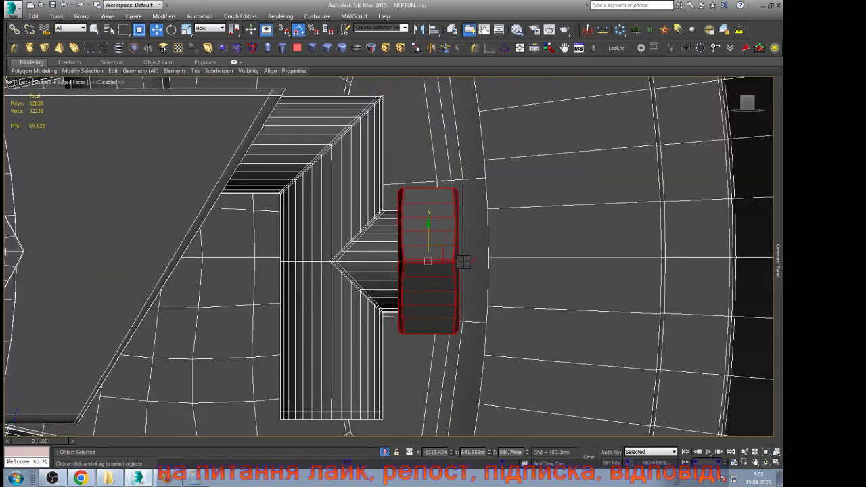
key(e)
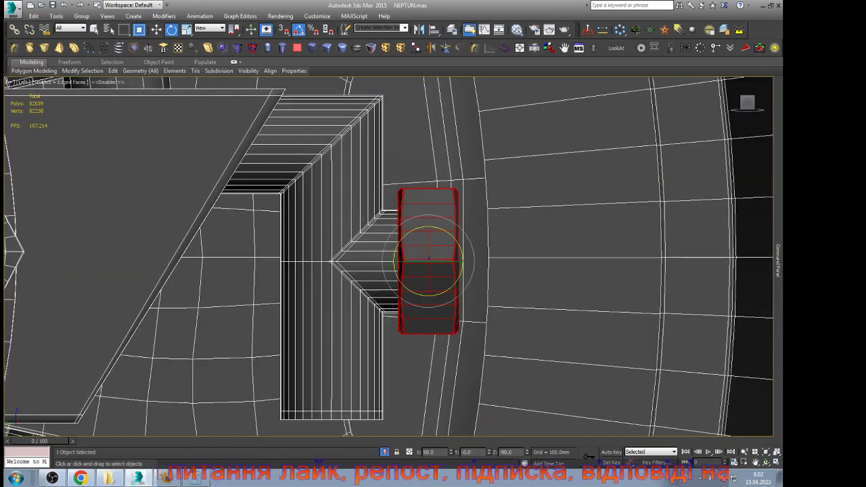
mouse_move(463, 262)
shift+mouse_down()
mouse_move(463, 340)
mouse_move(464, 328)
shift+mouse_up()
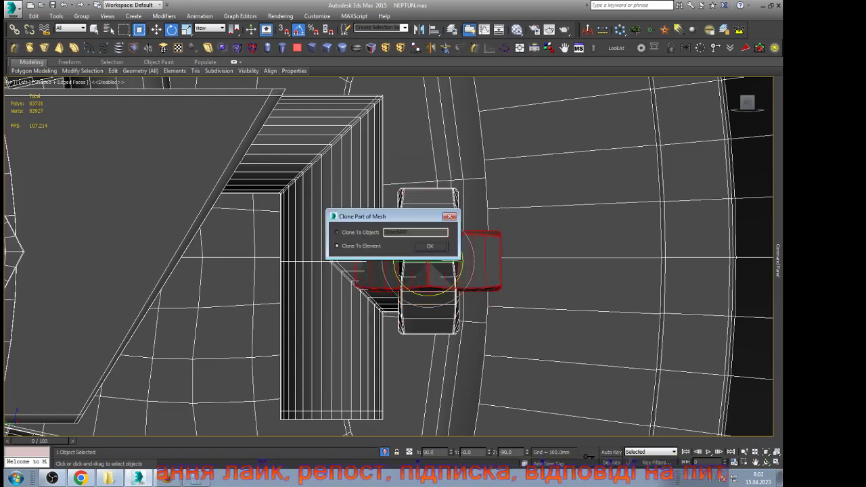
click(434, 243)
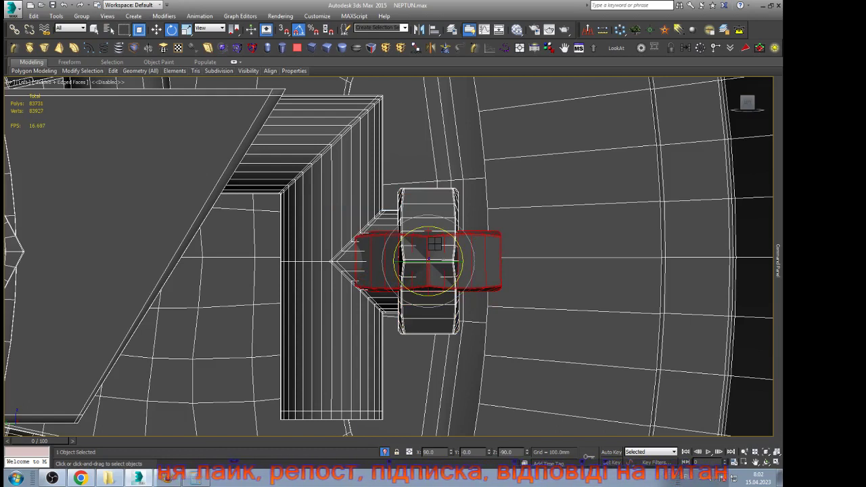
Step: Move the rotated nut copy onto the lower end of the fitting's vertical pipe, centered on the pipe's axis
key(w)
drag(449, 261, 355, 262)
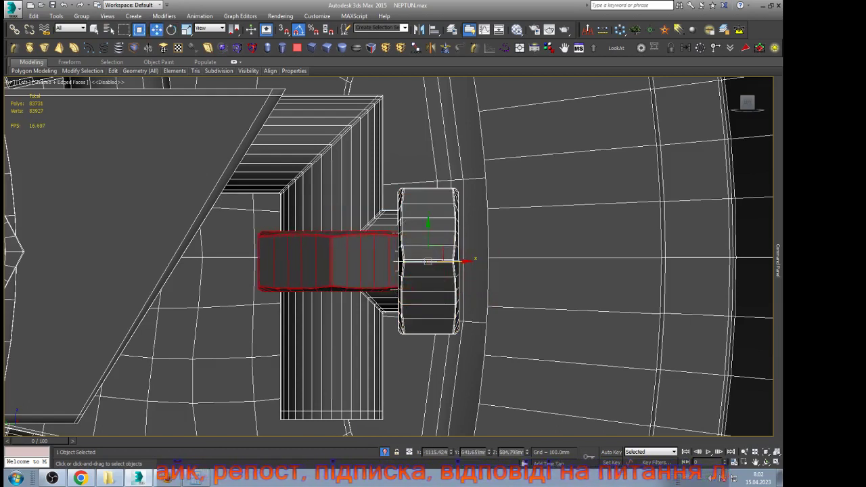
mouse_move(332, 234)
mouse_down()
mouse_move(331, 399)
mouse_move(332, 353)
mouse_move(332, 374)
mouse_up()
scroll(345, 243, down, 6)
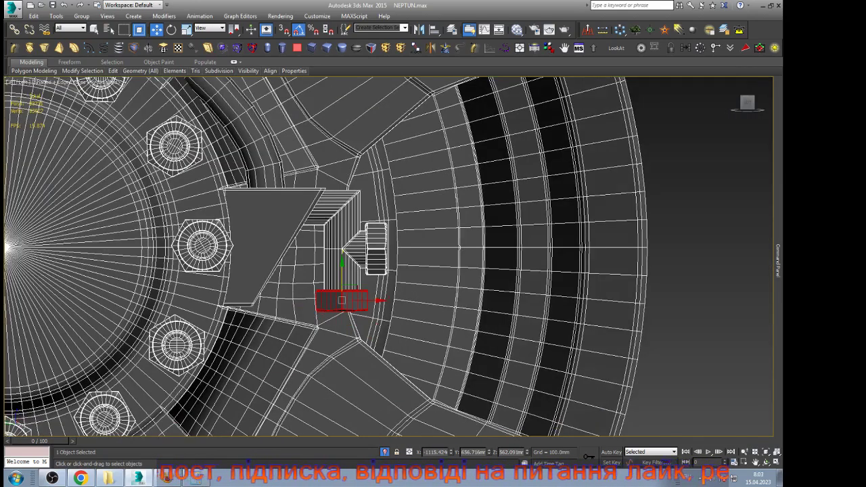
scroll(347, 241, up, 3)
Step: Compare the fitting and its two nuts from several angles with the wheel reference photo in Chrome, returning to 3ds Max
click(81, 477)
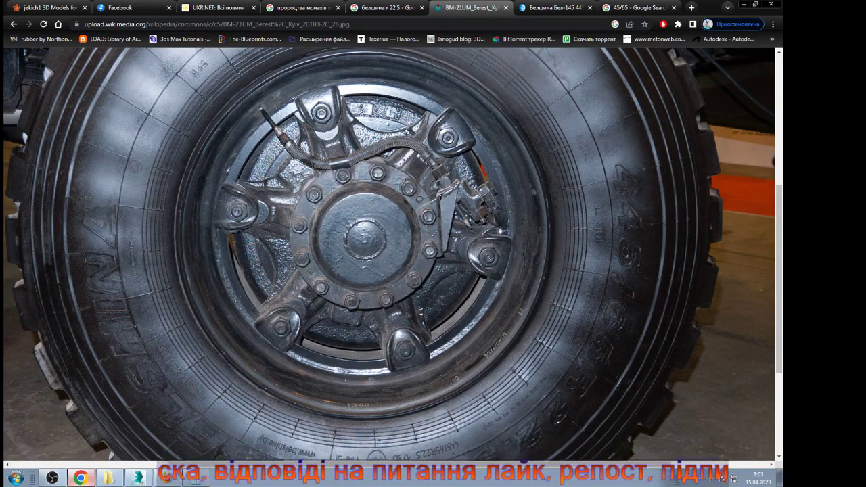
key(alt+Tab)
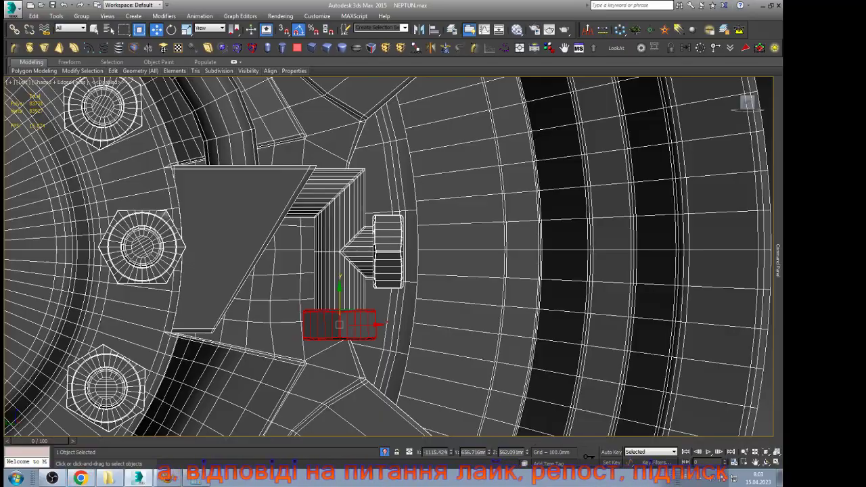
click(766, 462)
scroll(399, 218, down, 5)
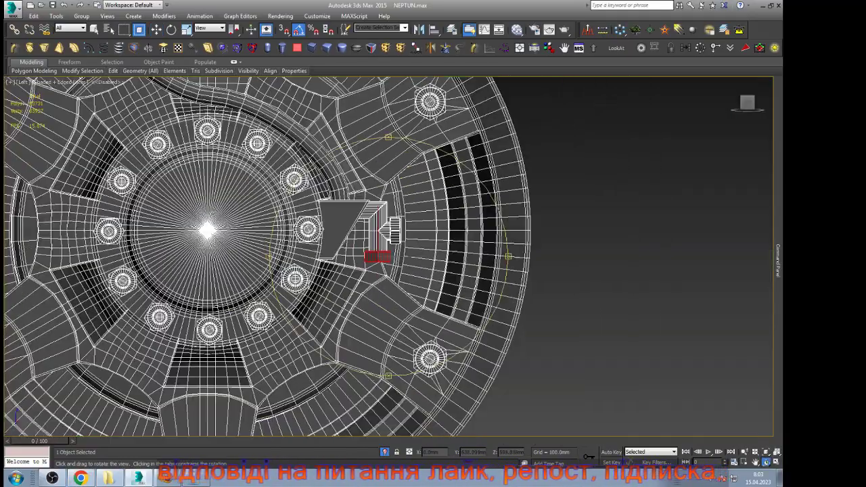
drag(399, 218, 387, 287)
scroll(387, 287, down, 3)
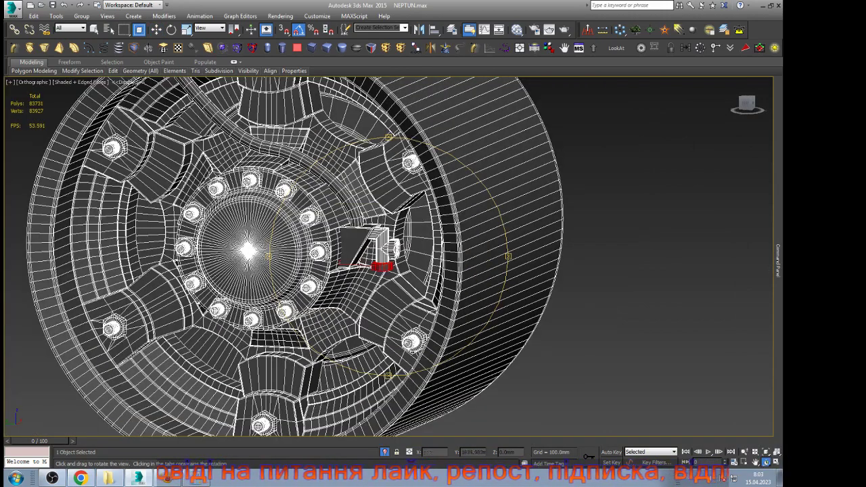
click(80, 478)
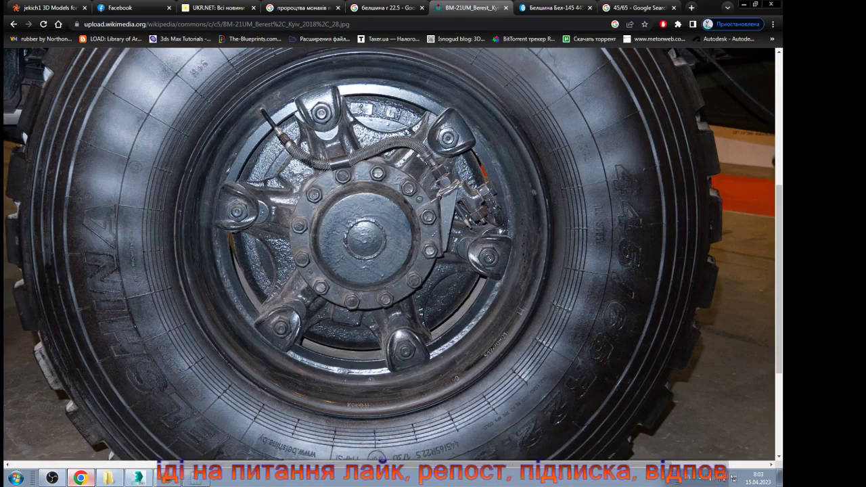
click(81, 479)
drag(366, 264, 391, 265)
scroll(366, 254, down, 3)
scroll(375, 251, up, 5)
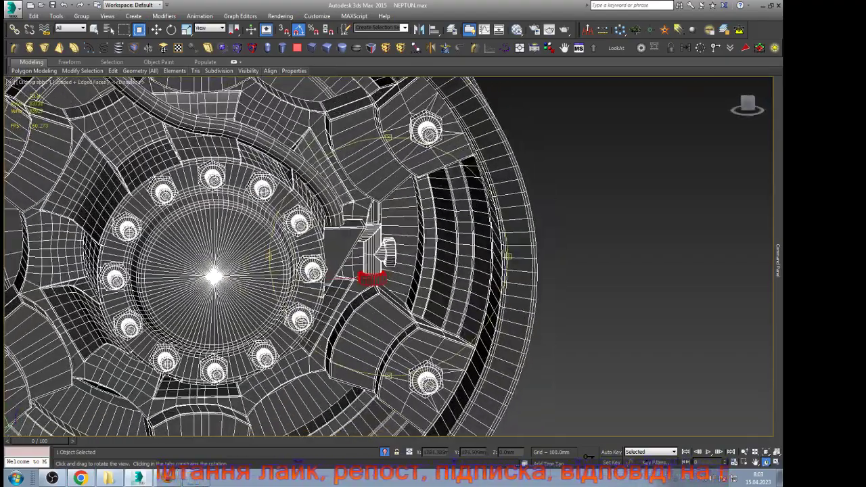
right_click(391, 266)
mouse_move(778, 261)
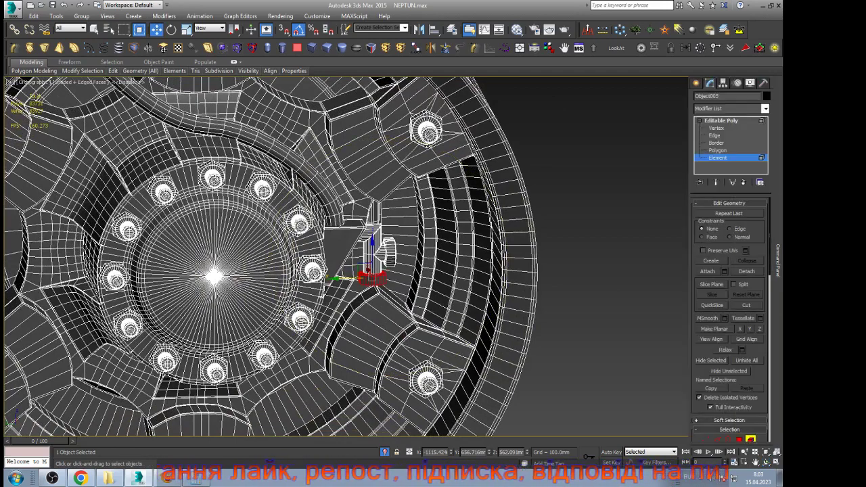
Step: Leave element editing, deselect the wheel hub and end isolation to bring back the rest of the vehicle
click(722, 121)
click(589, 239)
scroll(588, 240, down, 2)
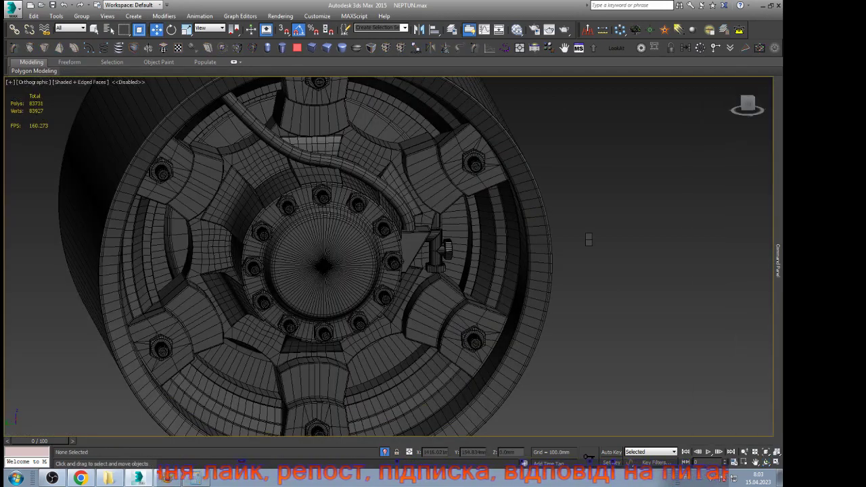
click(613, 201)
click(438, 265)
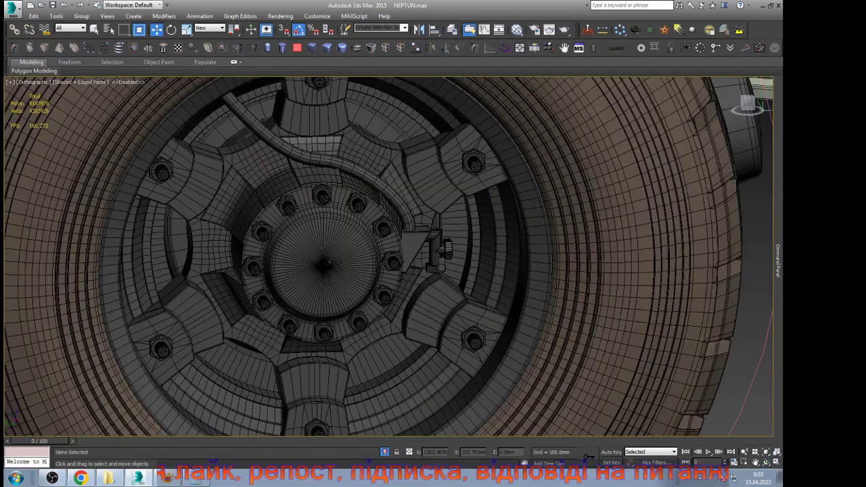
Step: Examine the hubs on the vehicle's different wheels to compare their fittings
scroll(267, 216, down, 5)
scroll(281, 216, down, 2)
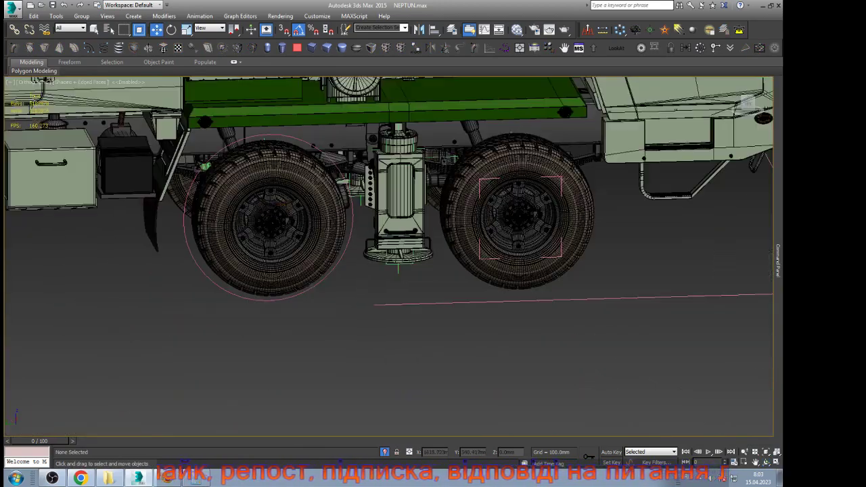
scroll(514, 212, up, 7)
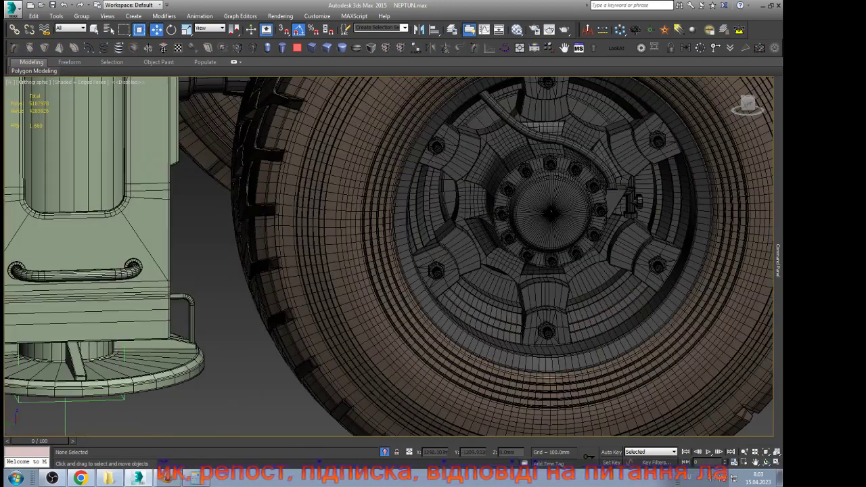
click(527, 172)
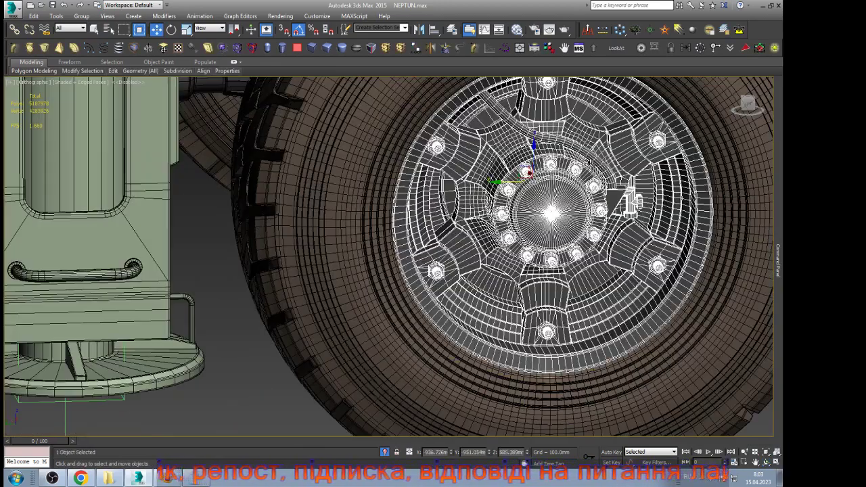
scroll(529, 221, down, 5)
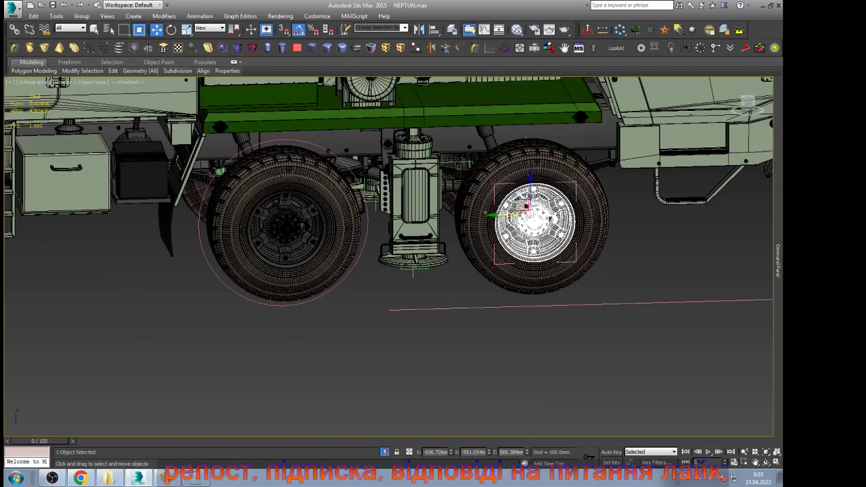
key(Delete)
scroll(490, 326, down, 5)
scroll(100, 306, up, 4)
scroll(371, 265, up, 5)
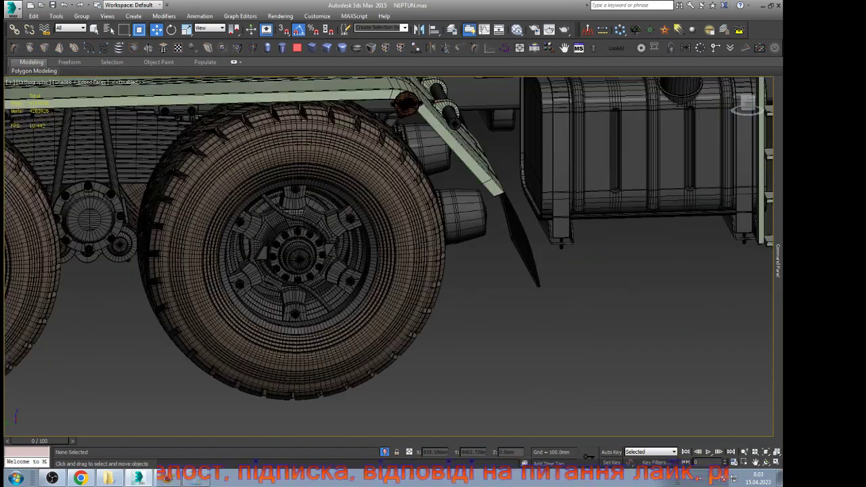
scroll(311, 285, up, 4)
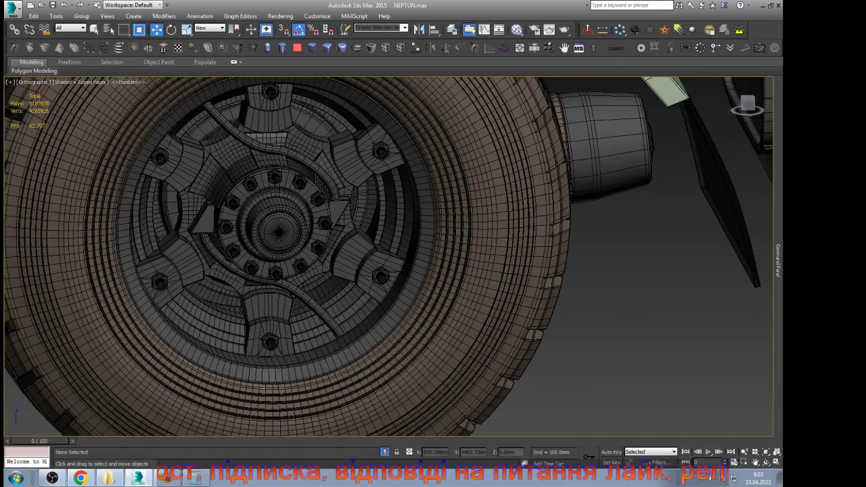
scroll(226, 296, down, 6)
scroll(636, 248, up, 7)
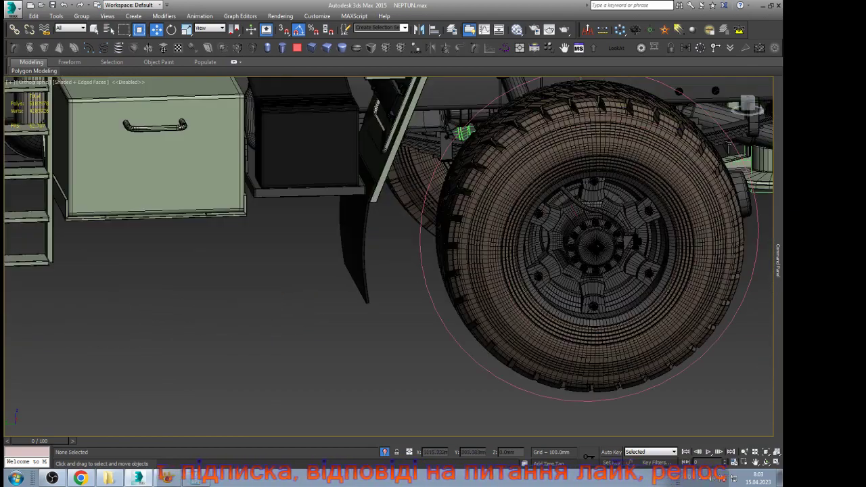
scroll(652, 255, up, 2)
Step: Copy the branched pipe element together with both nuts into the empty space beside the wheel, as an element of the hub
click(651, 255)
scroll(652, 259, up, 2)
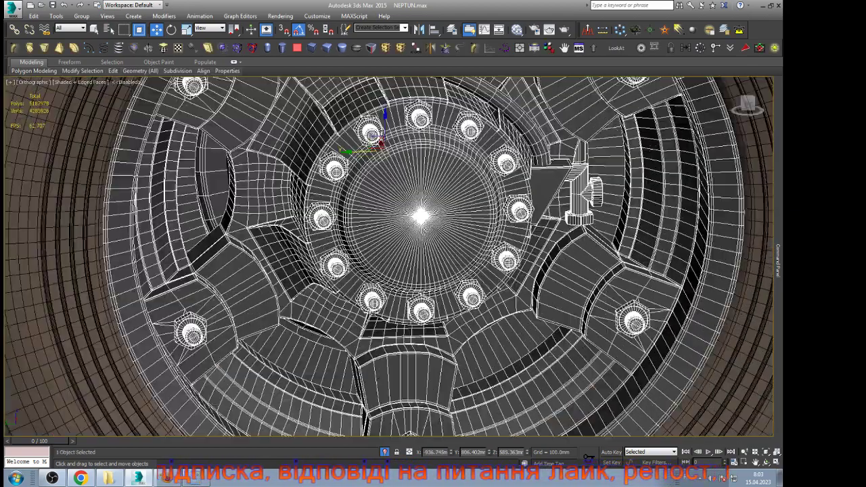
mouse_move(777, 260)
click(717, 157)
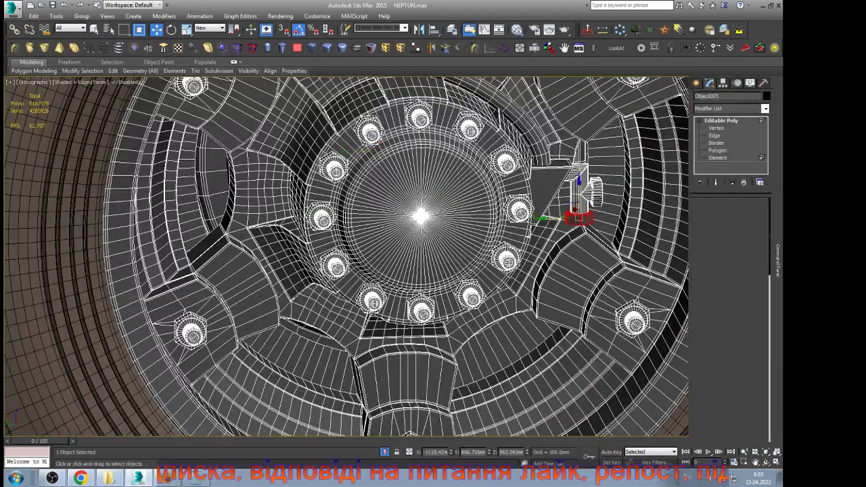
click(580, 195)
scroll(580, 195, up, 5)
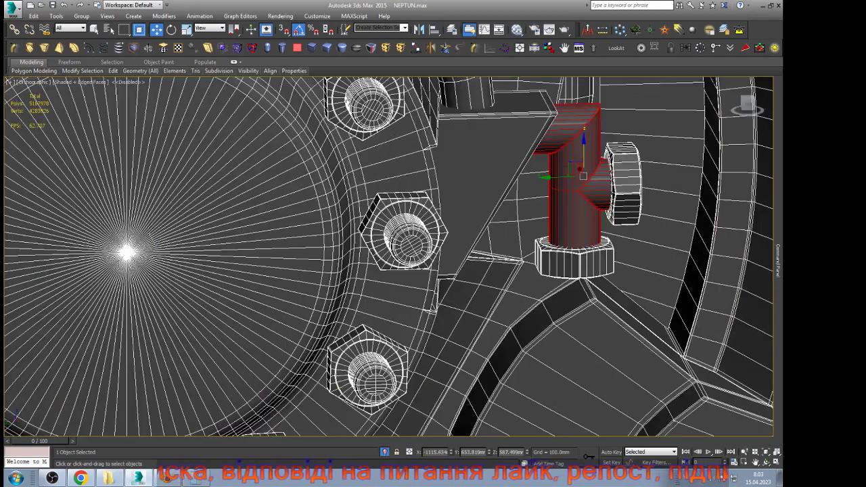
ctrl+click(625, 184)
ctrl+click(576, 262)
key(z)
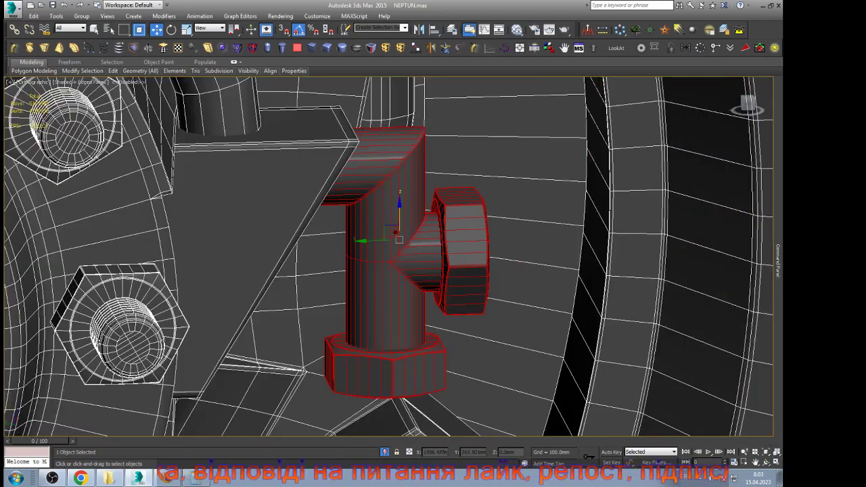
scroll(643, 239, down, 4)
scroll(637, 238, down, 6)
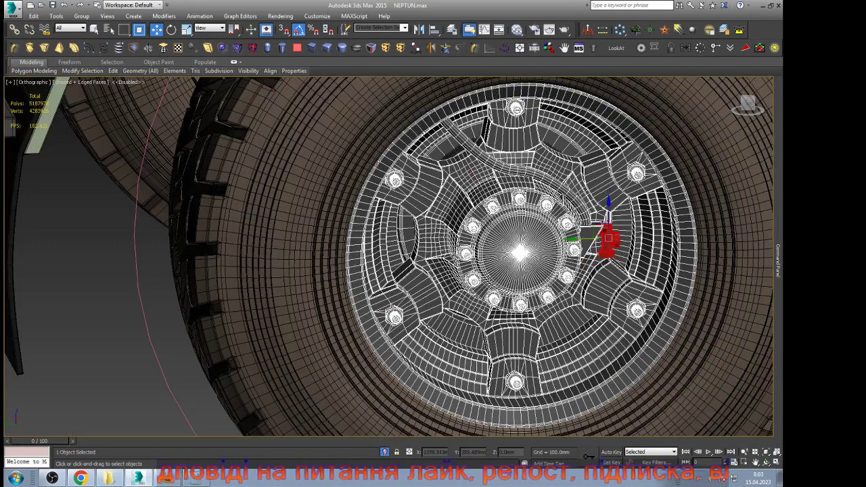
shift+drag(608, 238, 123, 252)
key(Return)
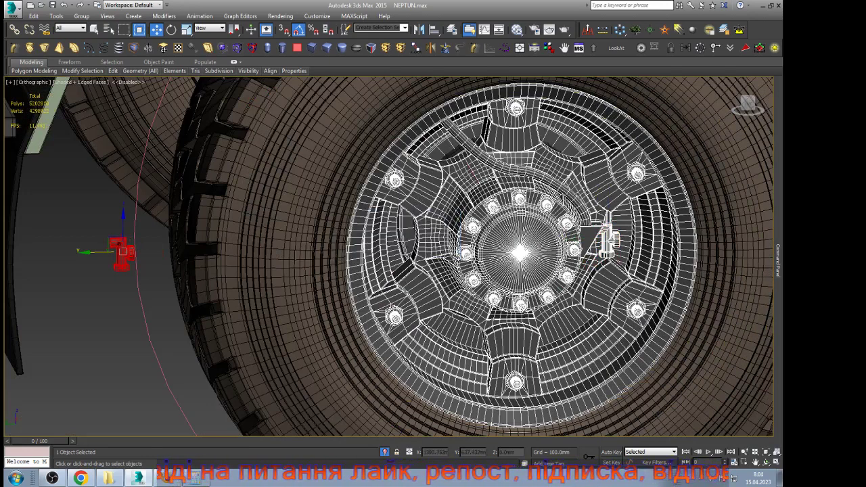
Step: Detach the copied fitting from the hub as a separate object, select it and center its pivot on it
key(ctrl+d)
key(Return)
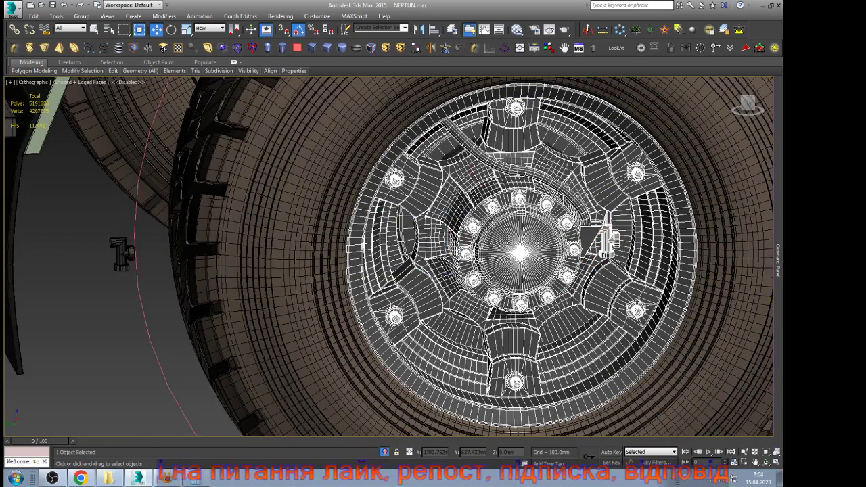
click(722, 120)
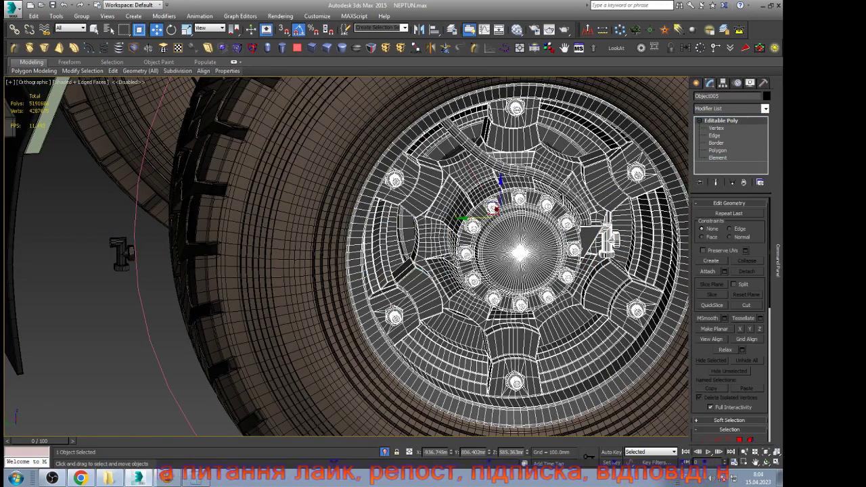
click(122, 255)
scroll(575, 230, down, 5)
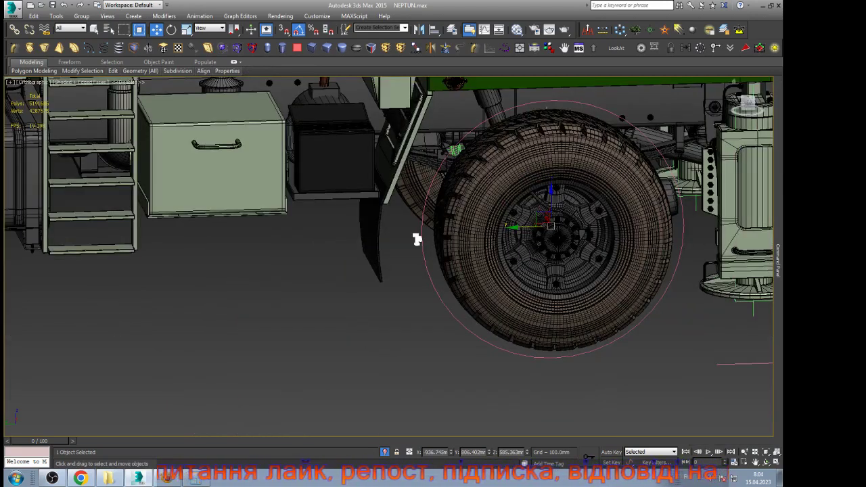
click(775, 48)
scroll(416, 238, down, 4)
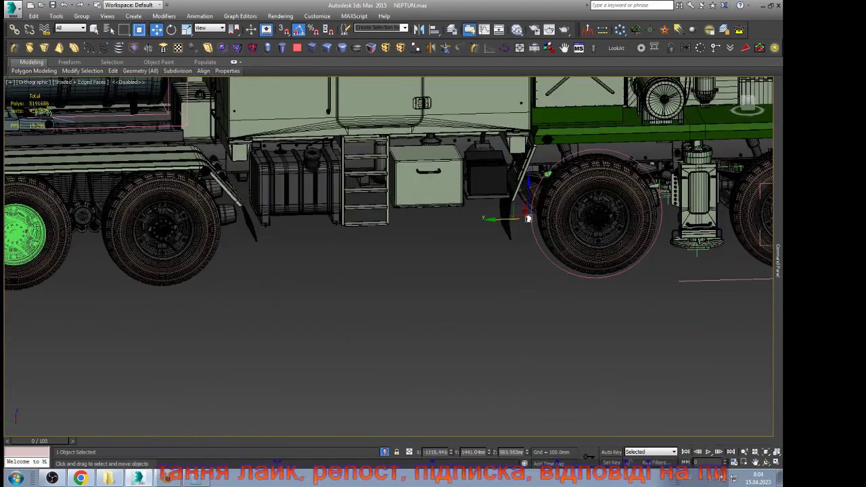
Step: Move the detached pipe fitting onto the forward rear-axle wheel's hub, placing it against the triangular bracket beside the hub bolts
drag(528, 218, 186, 228)
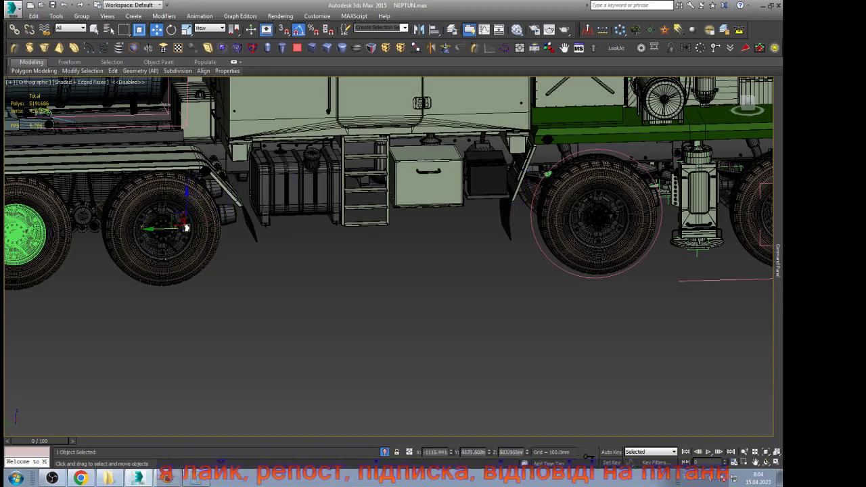
key(z)
scroll(411, 270, down, 4)
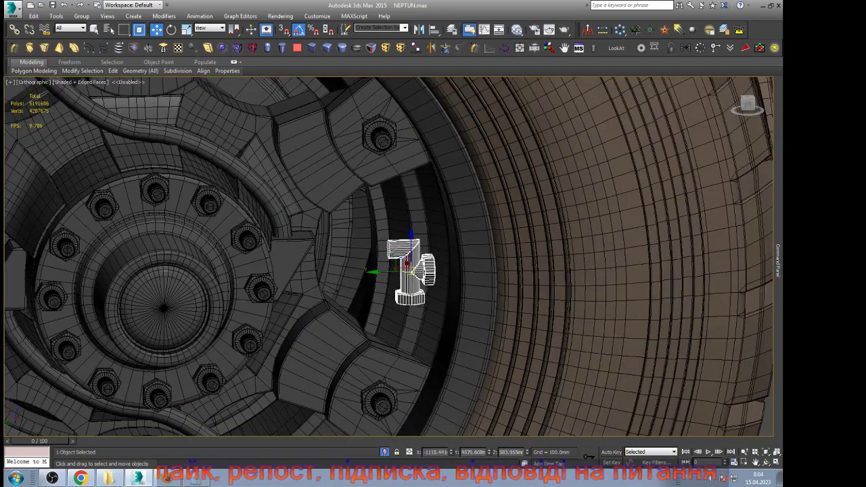
drag(406, 269, 291, 267)
scroll(291, 266, up, 4)
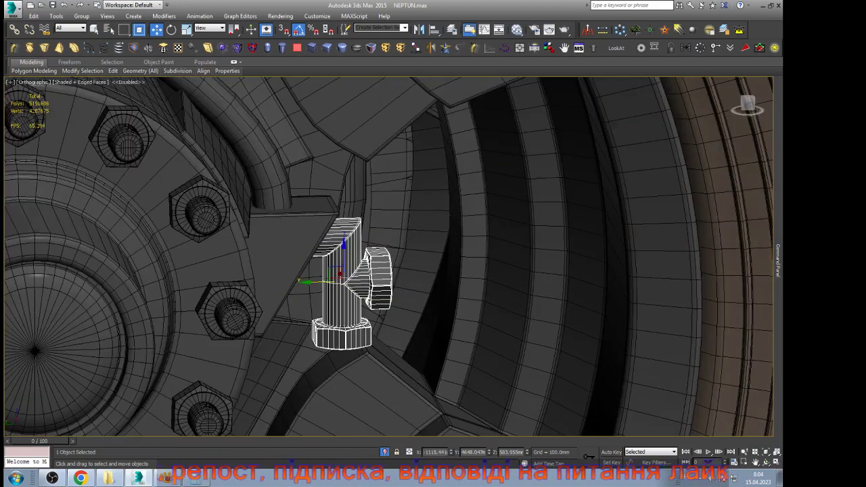
Step: Attach the pipe fitting to the wheel hub RCNEPTUN-WH006 and leave the Attach command
click(290, 248)
scroll(290, 249, up, 4)
mouse_move(779, 262)
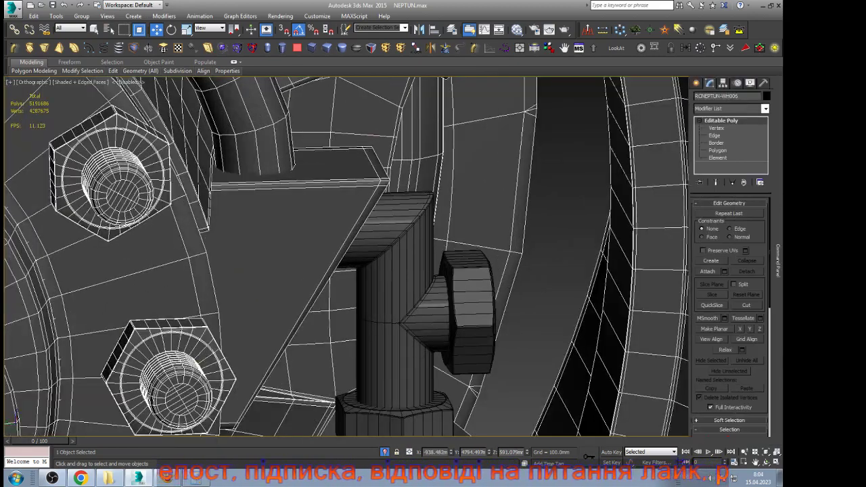
click(708, 271)
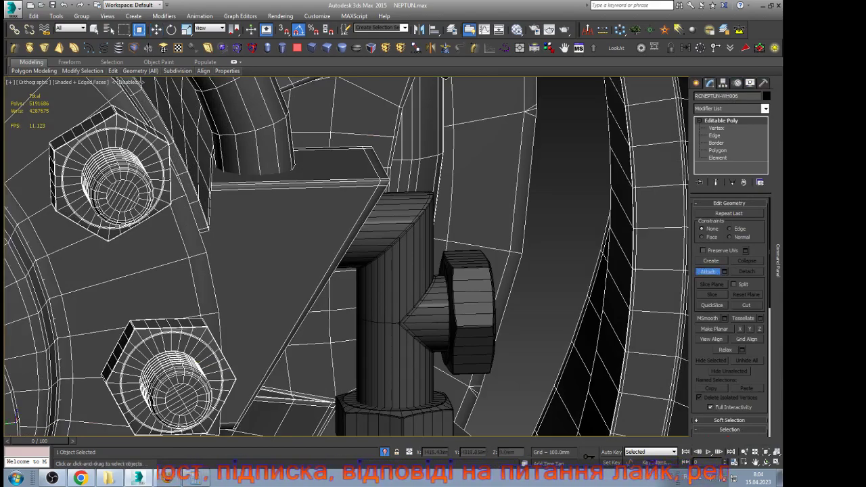
click(472, 292)
right_click(472, 292)
scroll(472, 292, down, 7)
scroll(477, 287, down, 11)
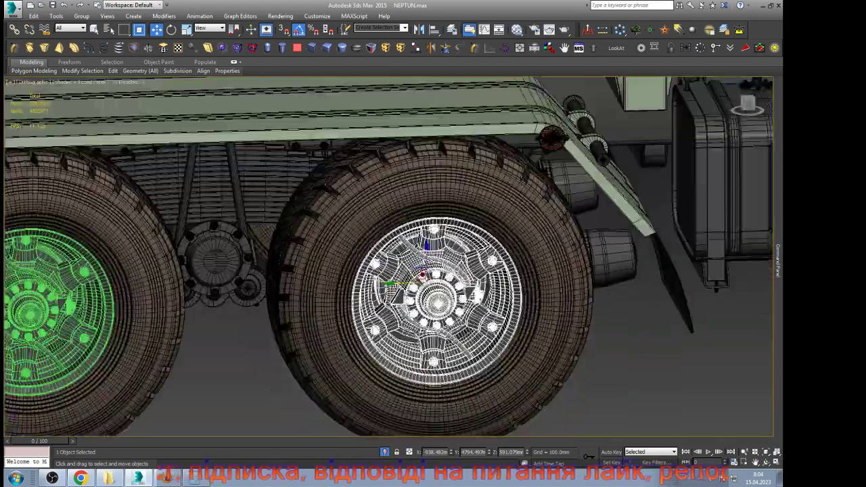
Step: Deselect the hub, compare the fittings on both rear wheel hubs and view the whole vehicle through Camera001
click(357, 362)
scroll(265, 316, up, 6)
scroll(267, 321, up, 4)
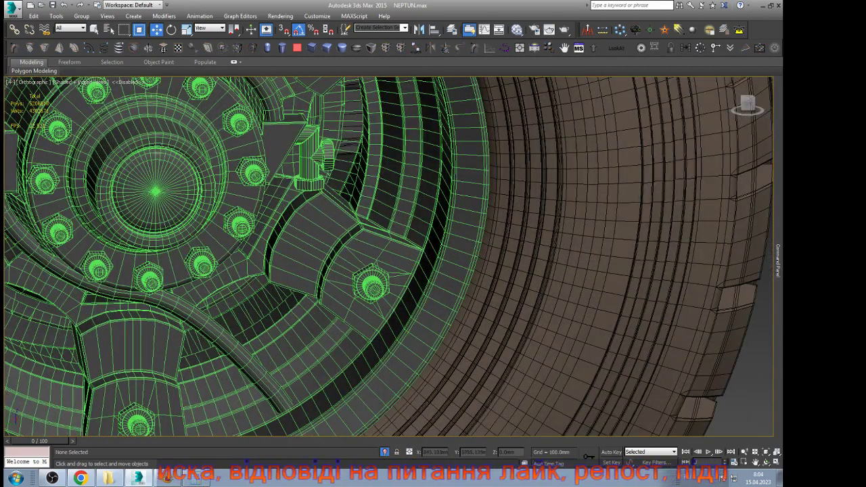
scroll(318, 288, down, 6)
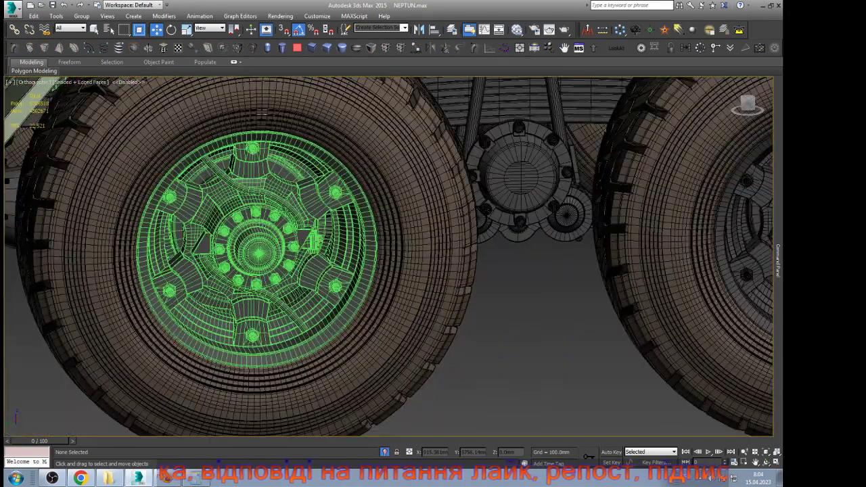
click(318, 288)
scroll(318, 287, down, 4)
click(422, 353)
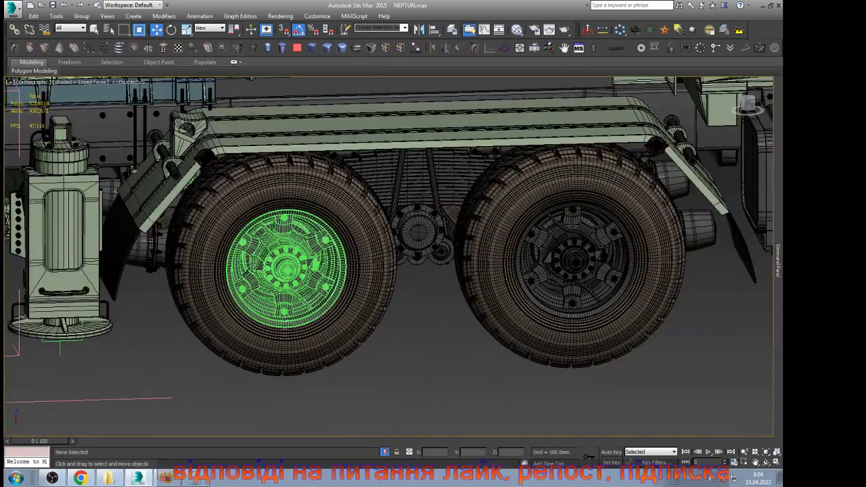
scroll(422, 353, down, 4)
key(c)
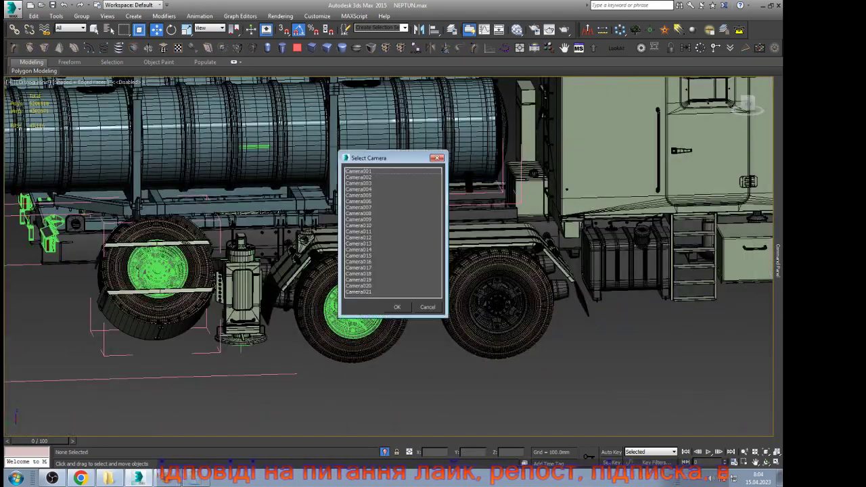
double_click(359, 172)
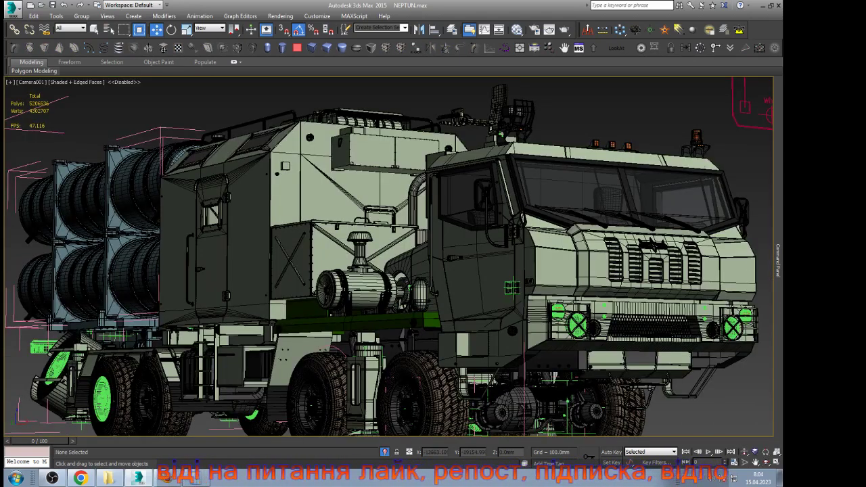
key(shift+f)
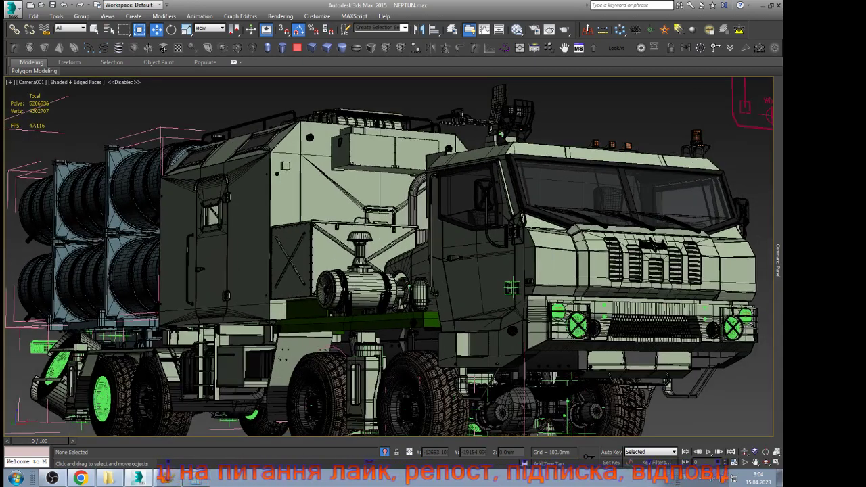
Step: Delete both reference image planes, the front blueprint and the one standing on the vehicle's other side
key(f)
key(z)
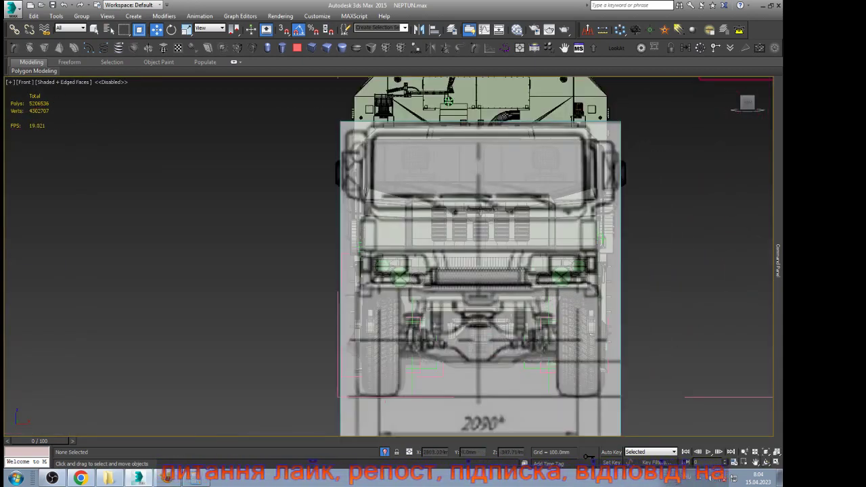
key(ctrl+r)
scroll(445, 275, down, 3)
drag(446, 275, 467, 264)
key(w)
scroll(462, 257, up, 4)
scroll(462, 258, down, 4)
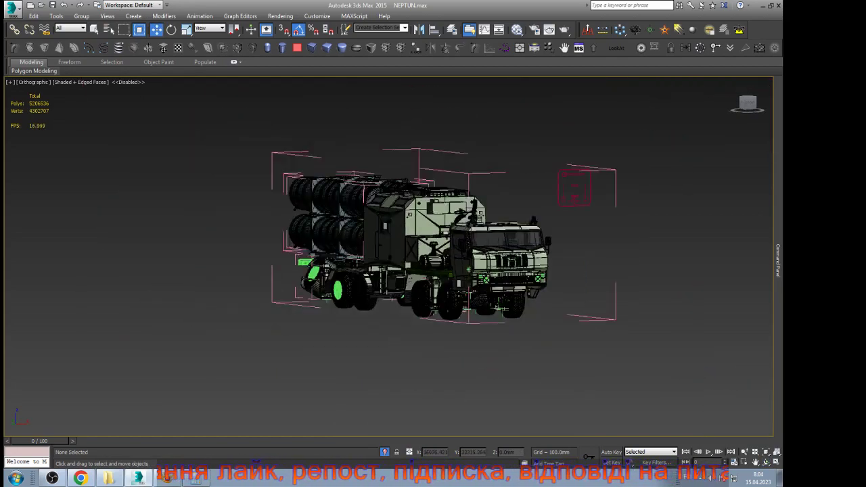
scroll(462, 253, down, 2)
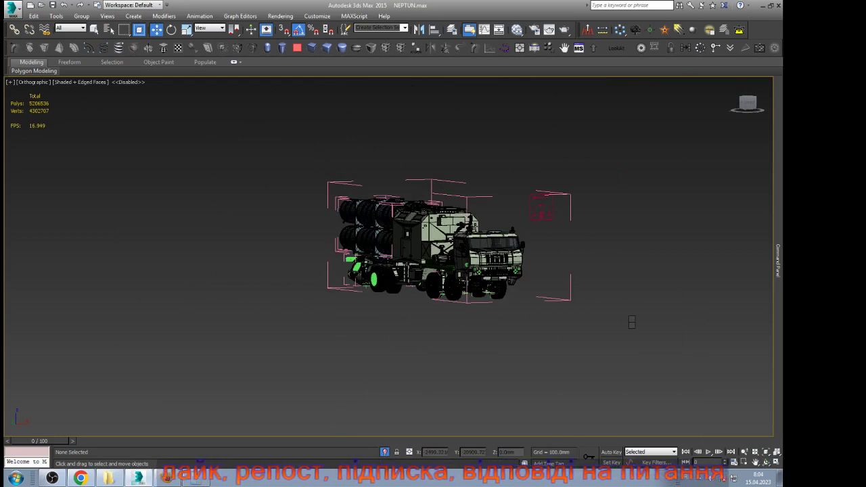
scroll(600, 247, down, 4)
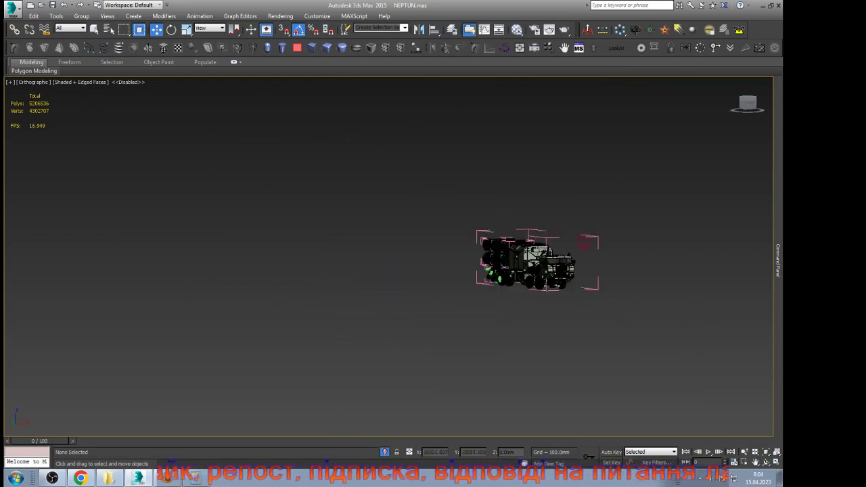
click(706, 271)
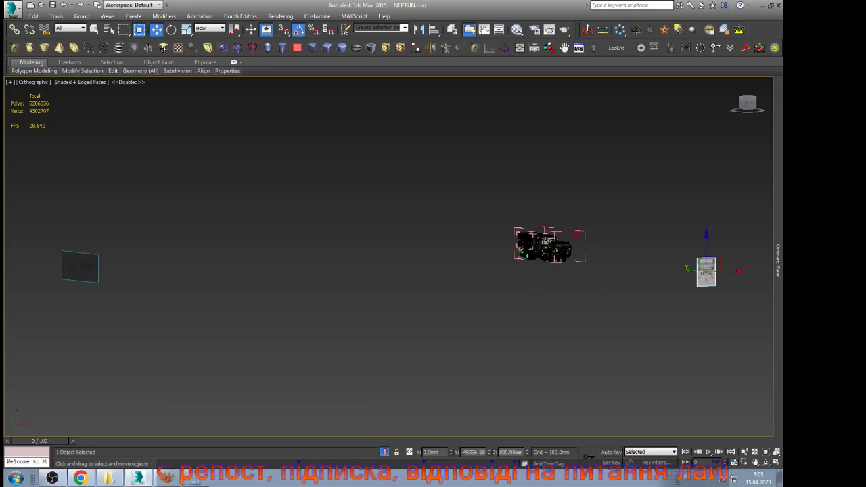
key(Delete)
click(79, 267)
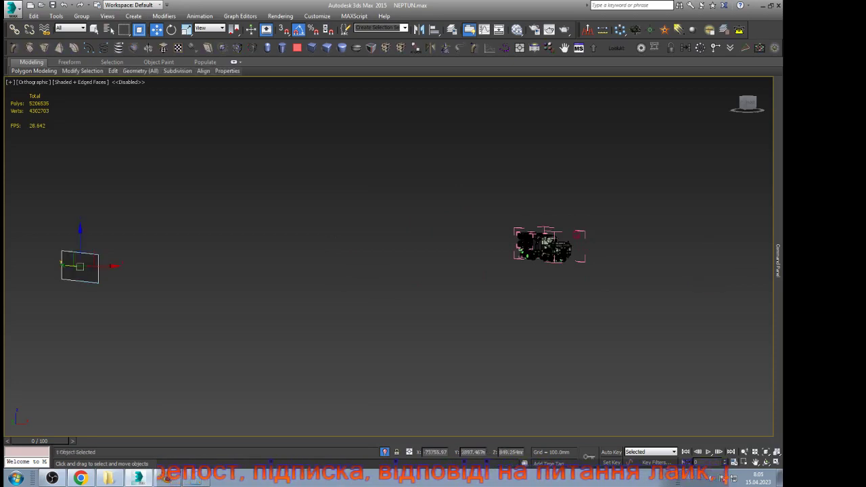
key(Delete)
key(z)
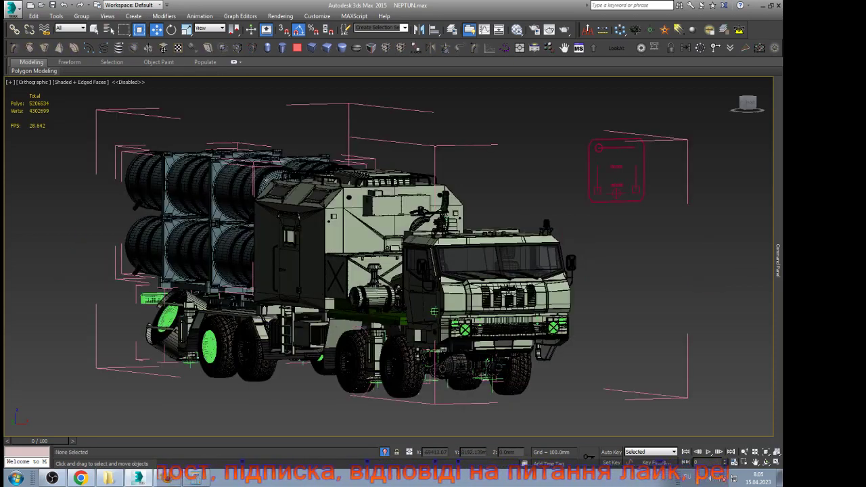
Step: Save the scene and compare the vehicle with the reference photo 2021-05-26_neptun_main.jpg in XnView, returning to the model
scroll(484, 332, up, 3)
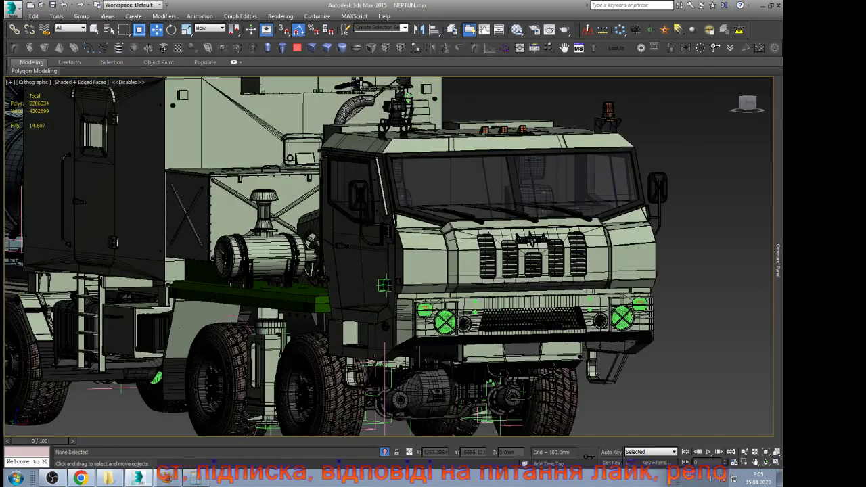
key(ctrl+s)
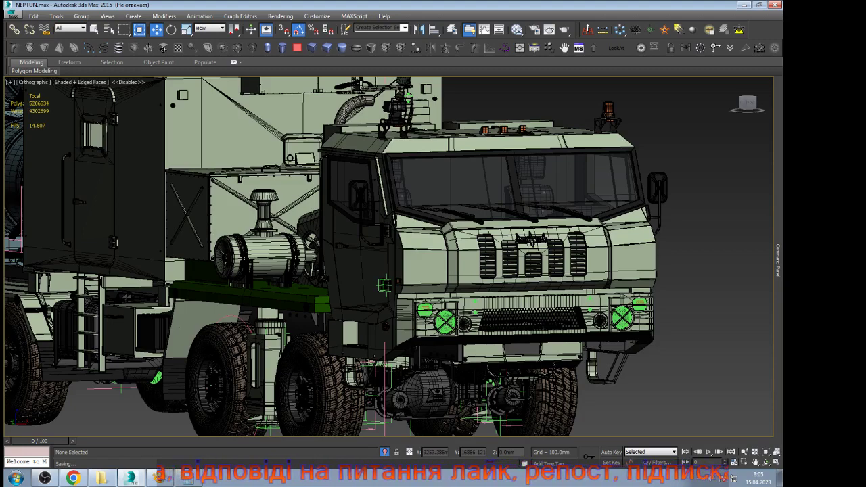
click(161, 479)
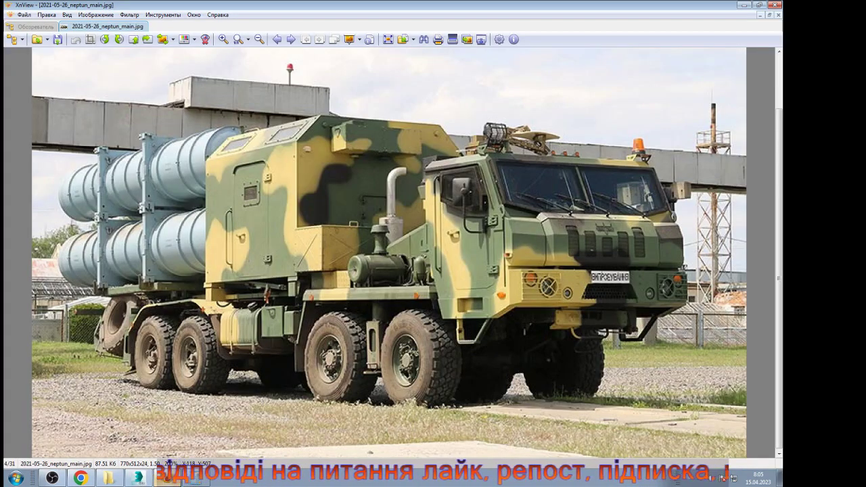
key(alt+Tab)
key(alt+Tab)
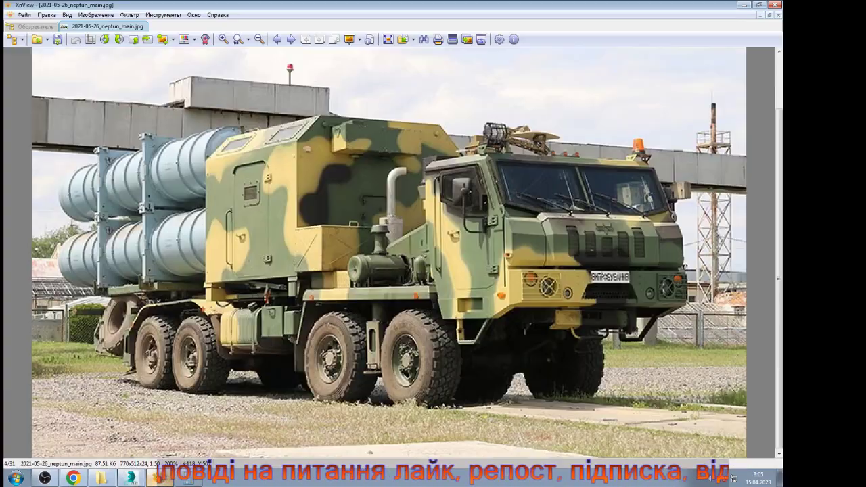
key(alt+Tab)
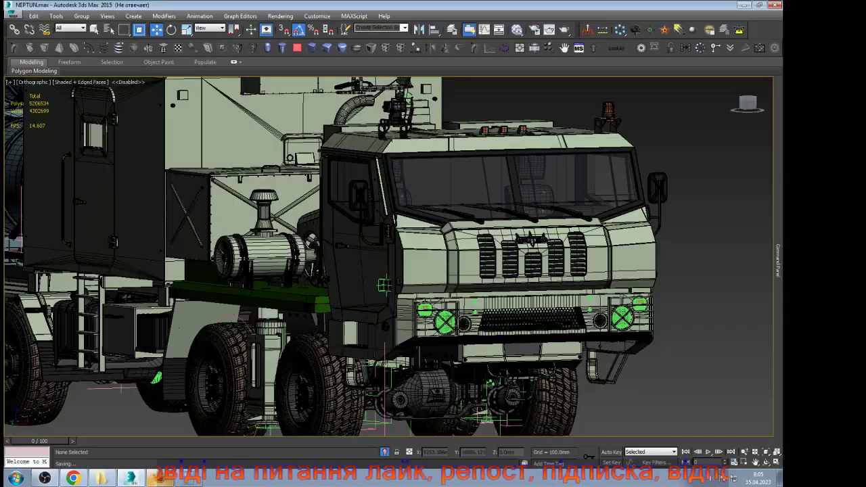
key(alt+Tab)
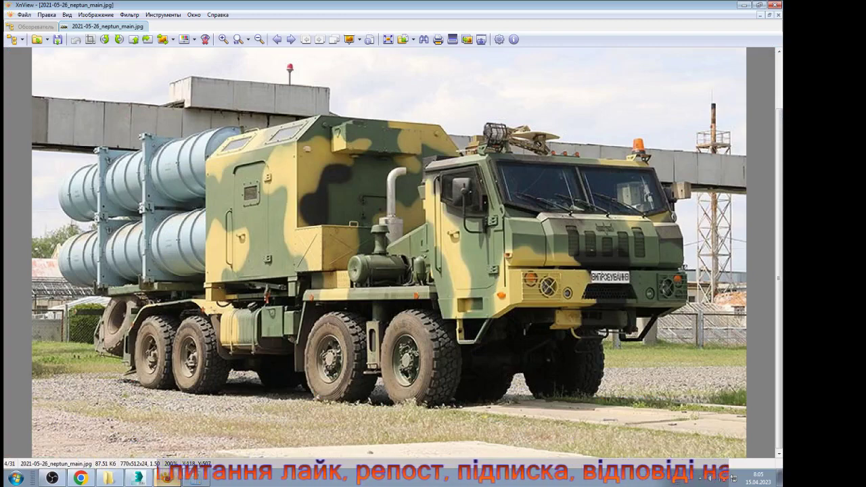
key(alt+Tab)
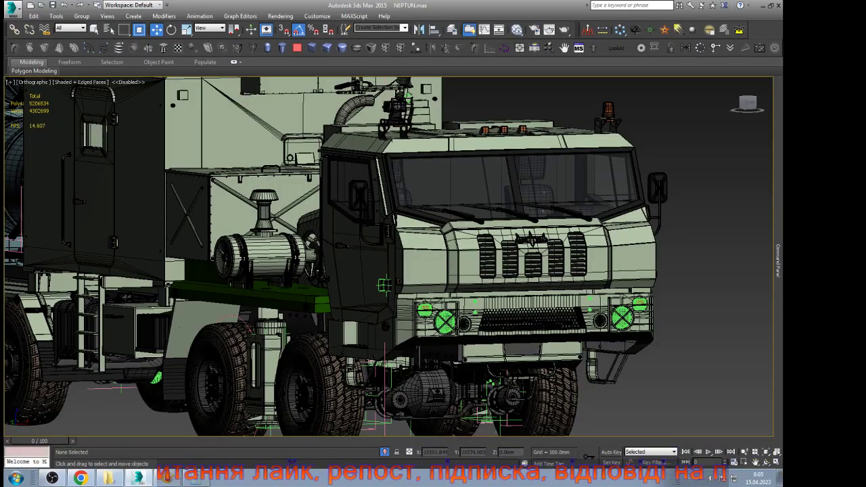
Step: Turn off edged faces, limit selection to geometry and assign black as the object color of all geometry, then deselect it
scroll(668, 279, down, 4)
key(F4)
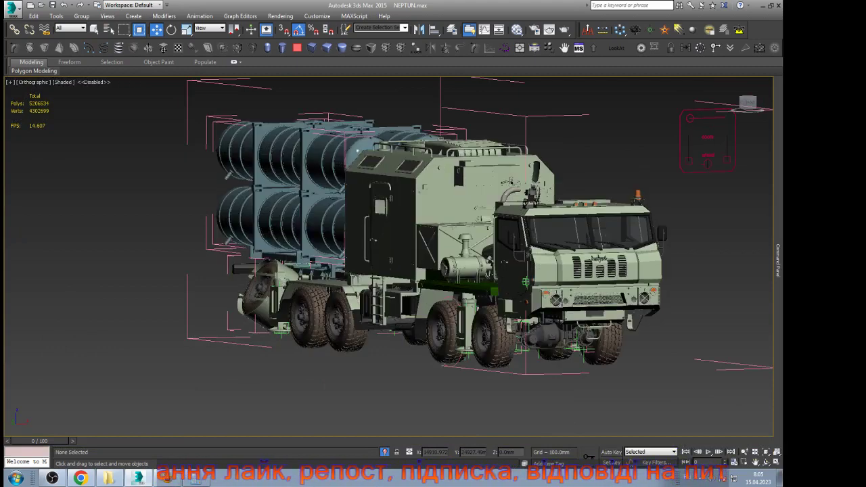
click(70, 28)
click(68, 43)
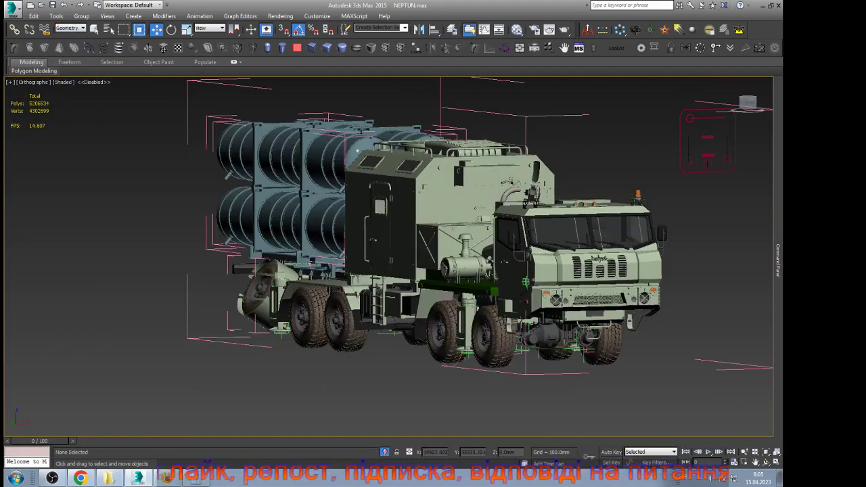
key(ctrl+a)
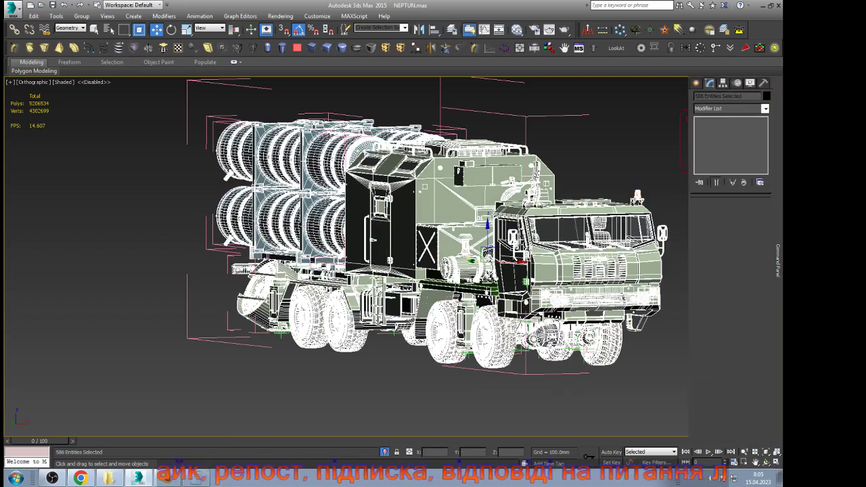
click(766, 96)
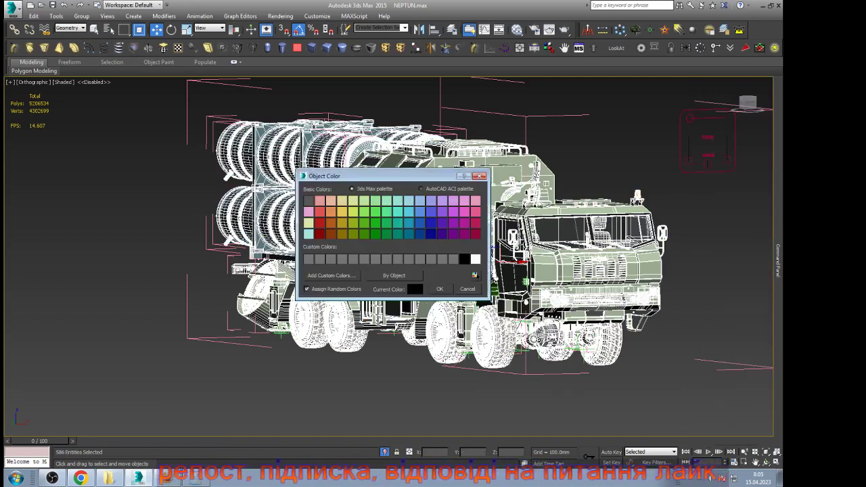
key(Return)
key(ctrl+d)
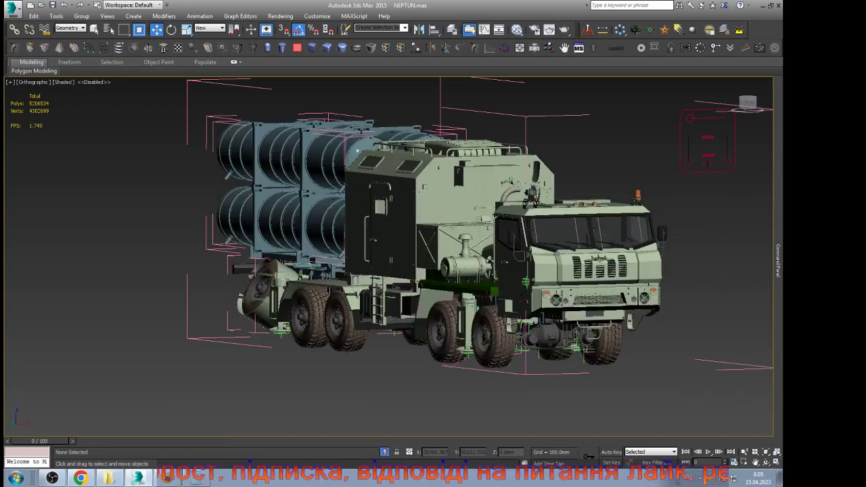
Step: Examine the truck's front bumper, lights, grille and front axle up close in the shaded perspective view
scroll(667, 340, up, 5)
key(F4)
key(F4)
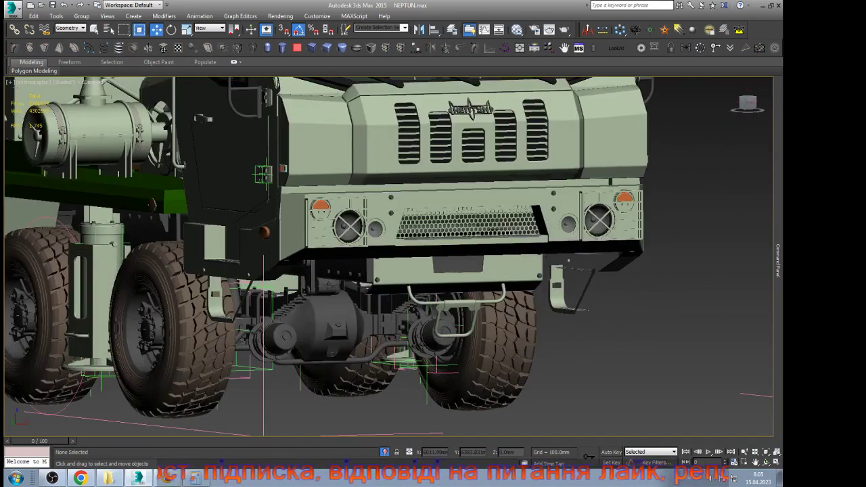
scroll(403, 267, up, 4)
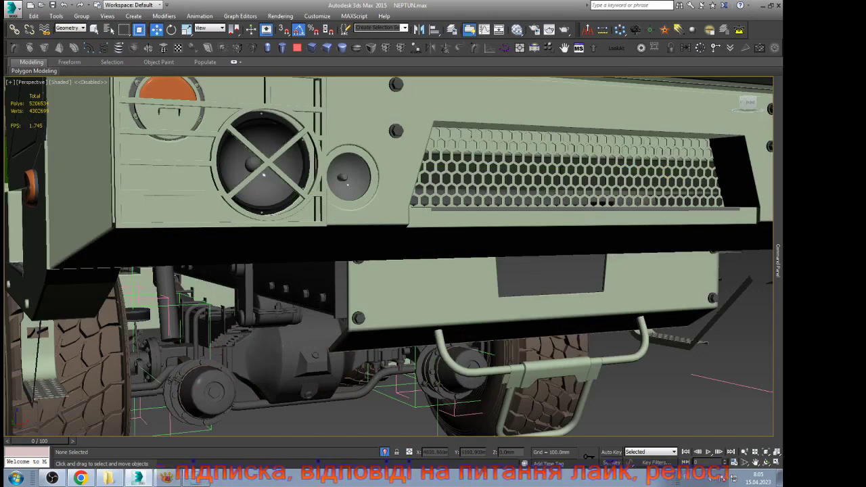
scroll(499, 304, down, 8)
middle_drag(500, 305, 438, 341)
click(81, 478)
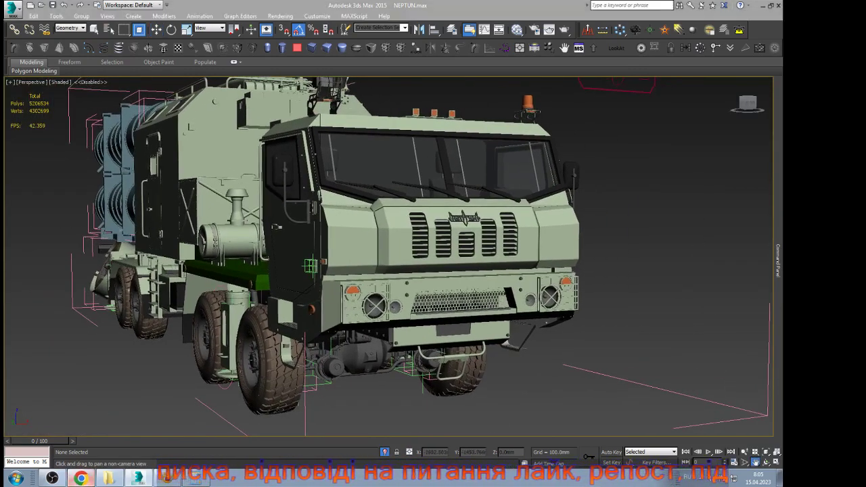
click(81, 478)
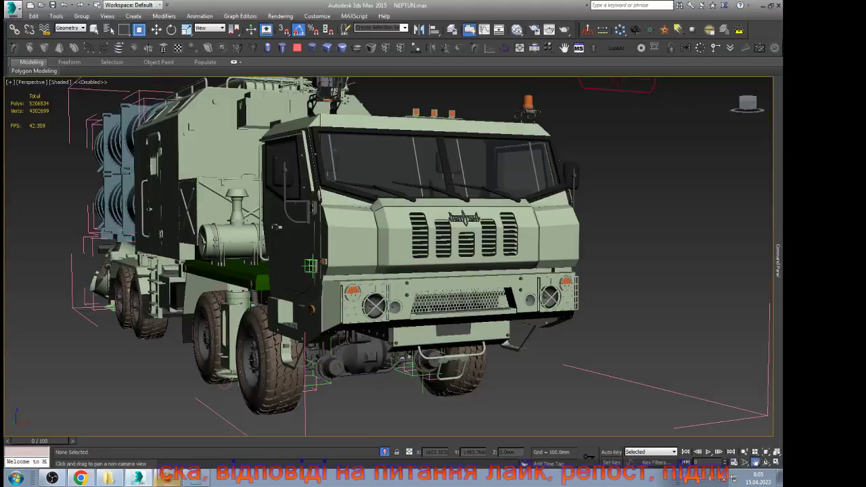
Step: Compare the front of the truck with the photo 2021-05-26_neptun_main.jpg in XnView and view the model from the photo's three-quarter angle
click(167, 479)
key(alt+Tab)
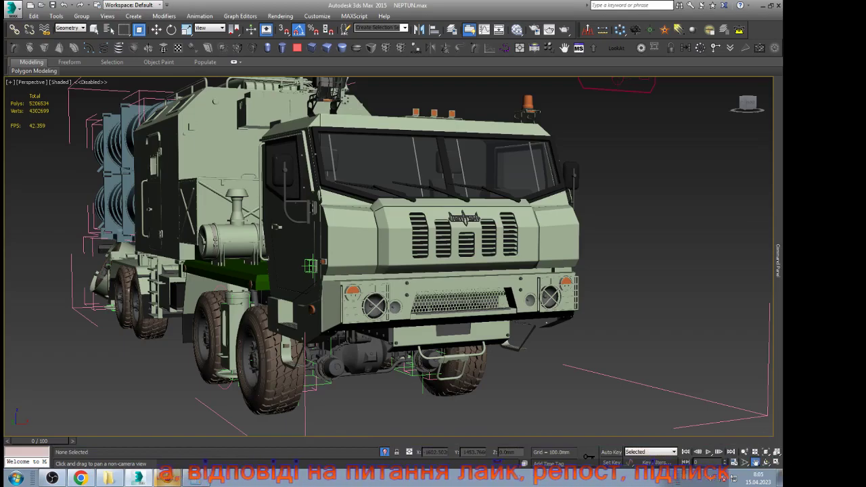
key(alt+Tab)
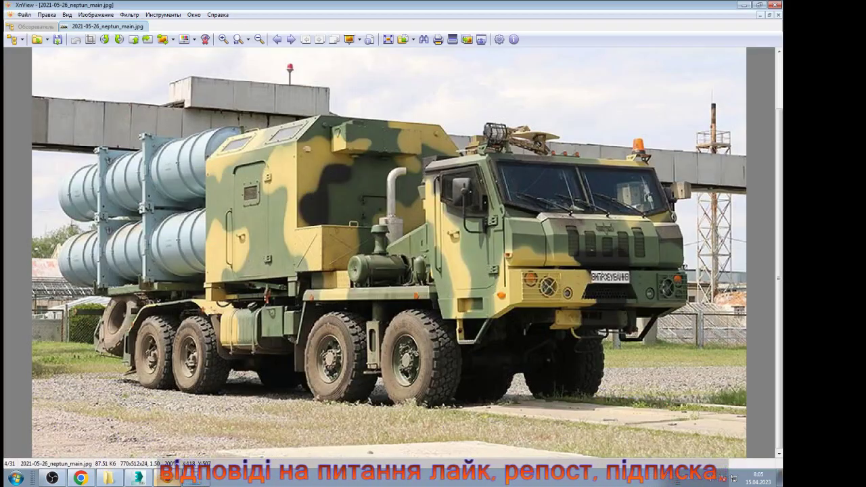
key(alt+Tab)
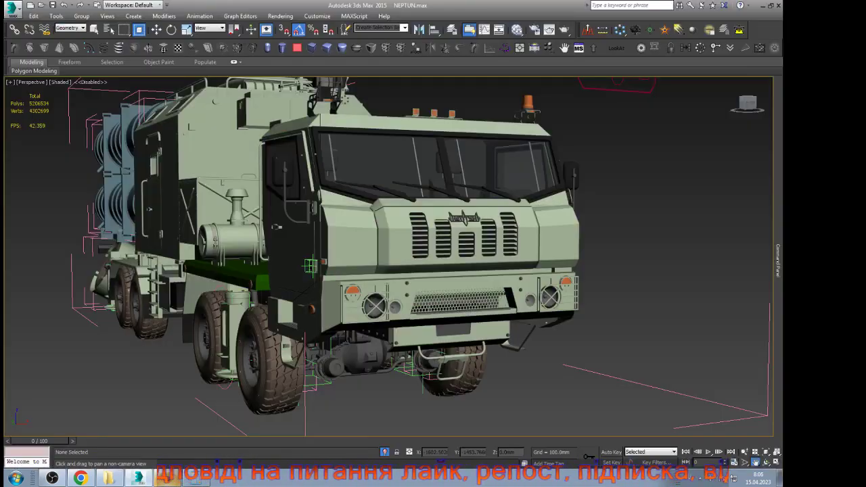
key(alt+Tab)
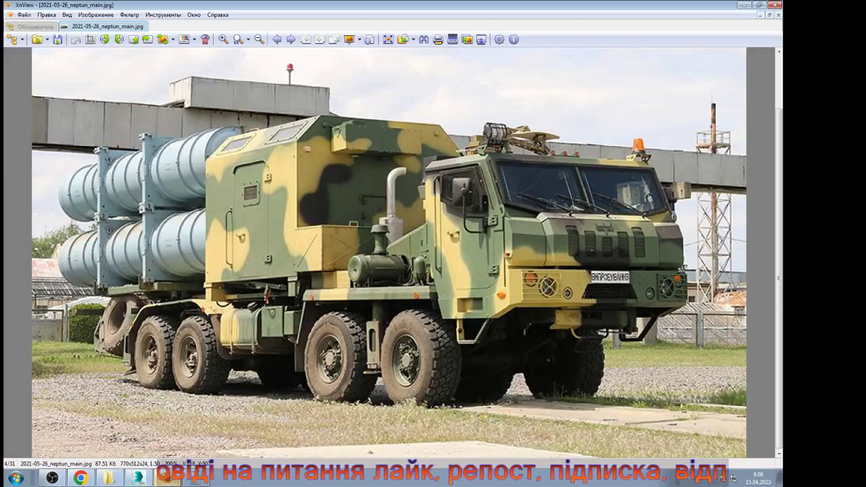
click(167, 479)
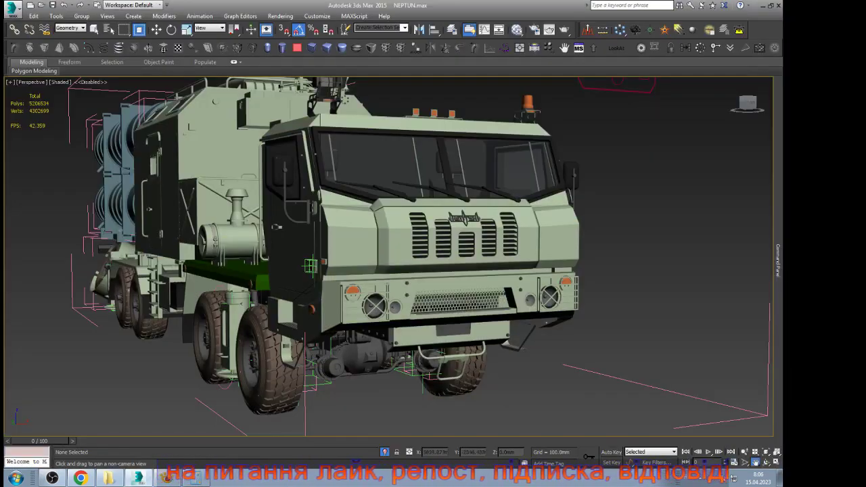
click(766, 462)
drag(311, 266, 425, 236)
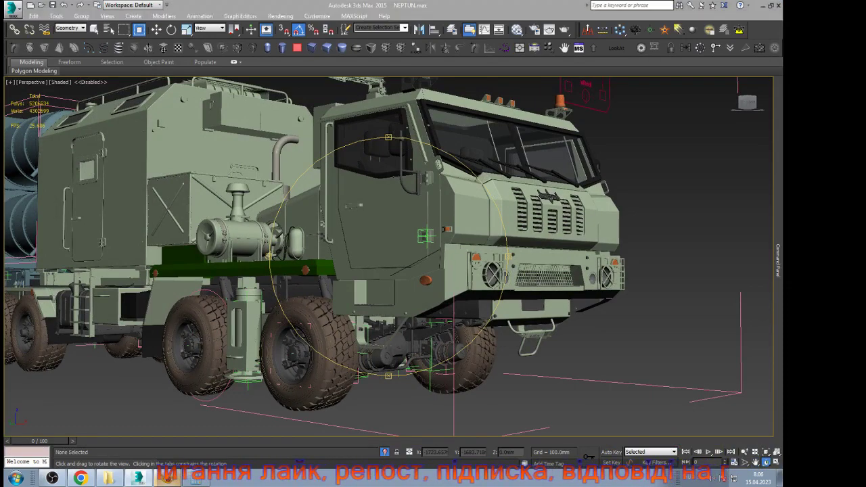
Step: Check the cab, air filter and front wheels against the same reference photo, ending on a side-on view of the cab
key(alt+Tab)
key(alt+Tab)
key(alt+Tab)
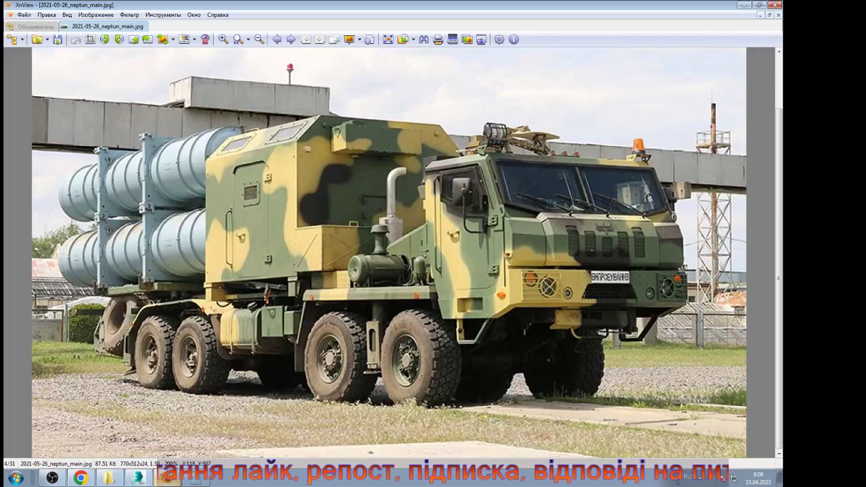
key(alt+Tab)
key(alt+Tab)
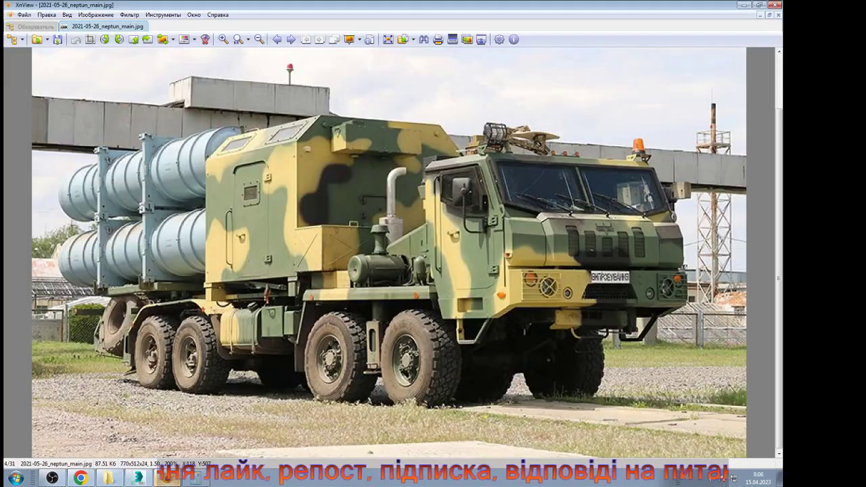
key(alt+Tab)
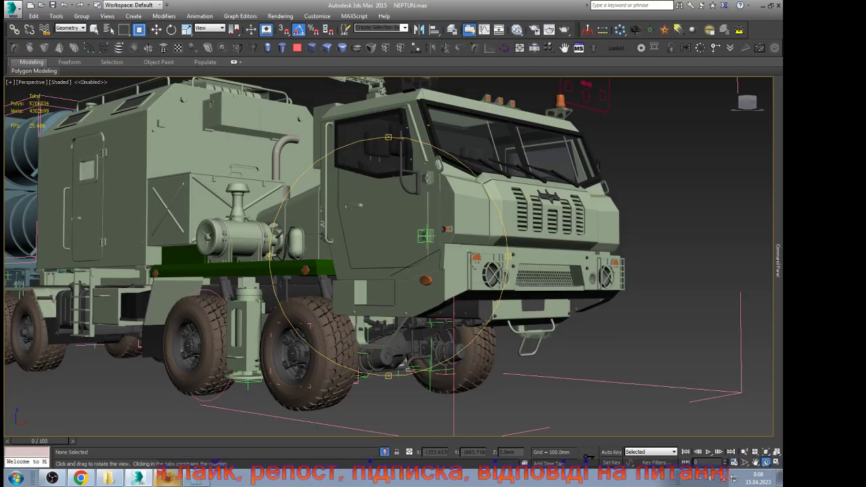
drag(270, 256, 328, 251)
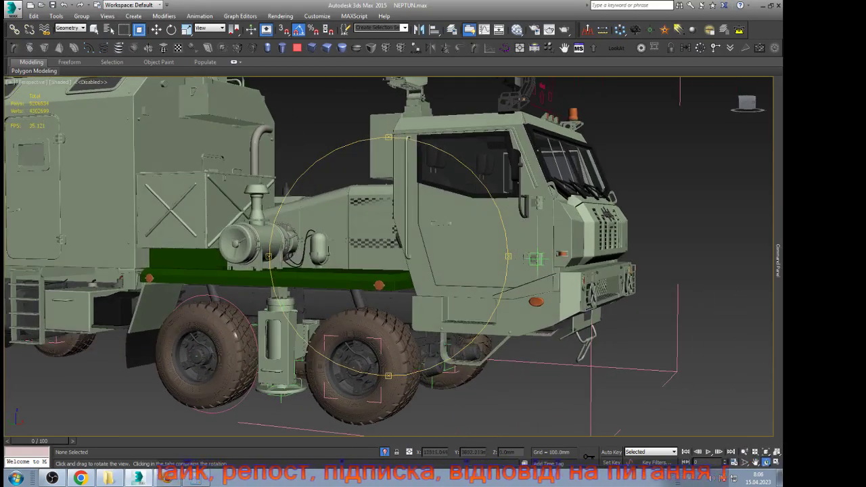
key(alt+Tab)
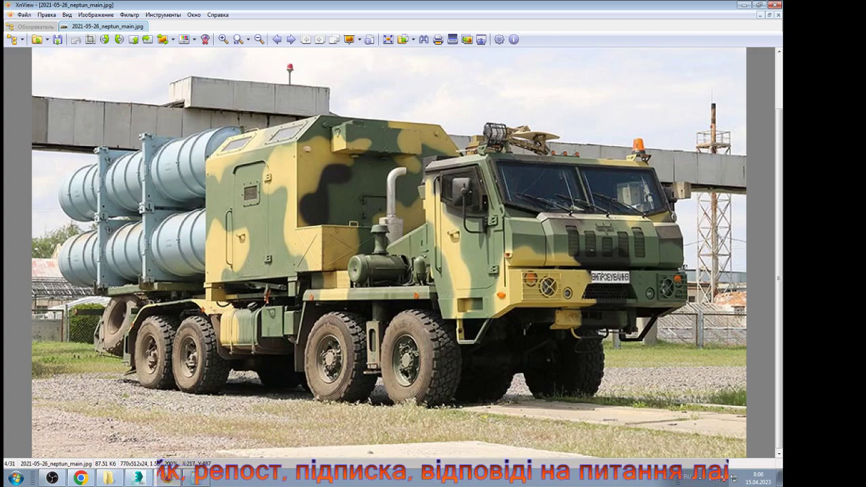
key(space)
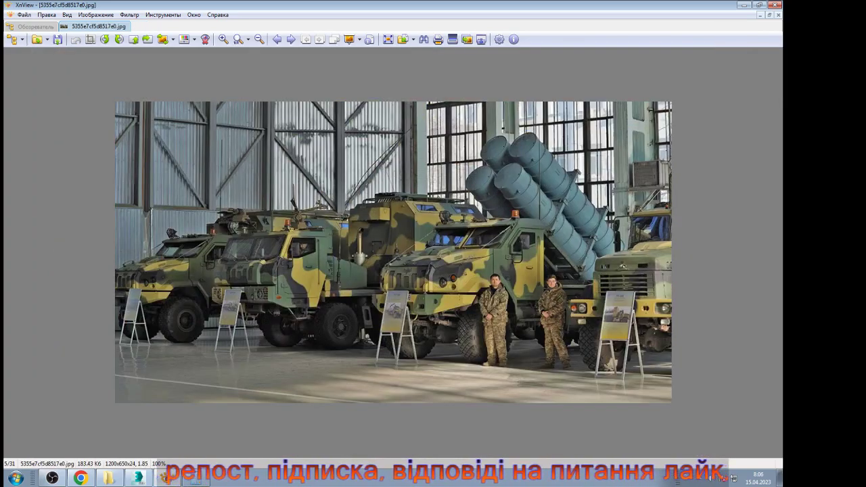
key(space)
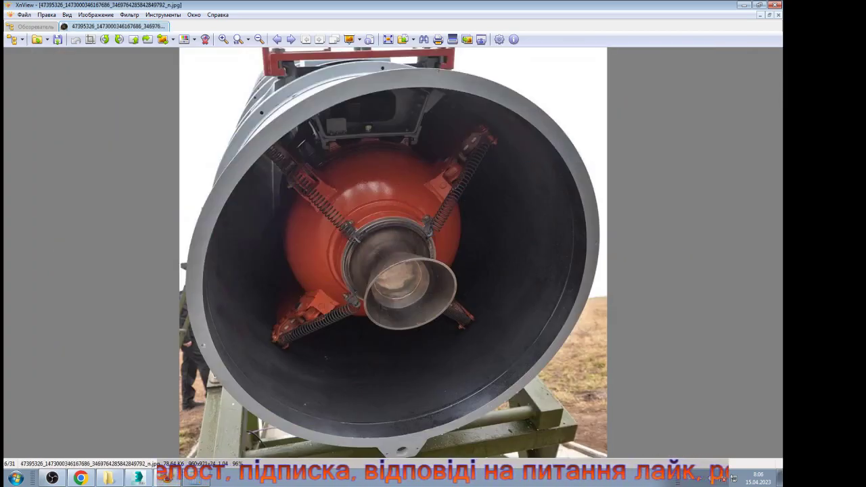
key(space)
key(space)
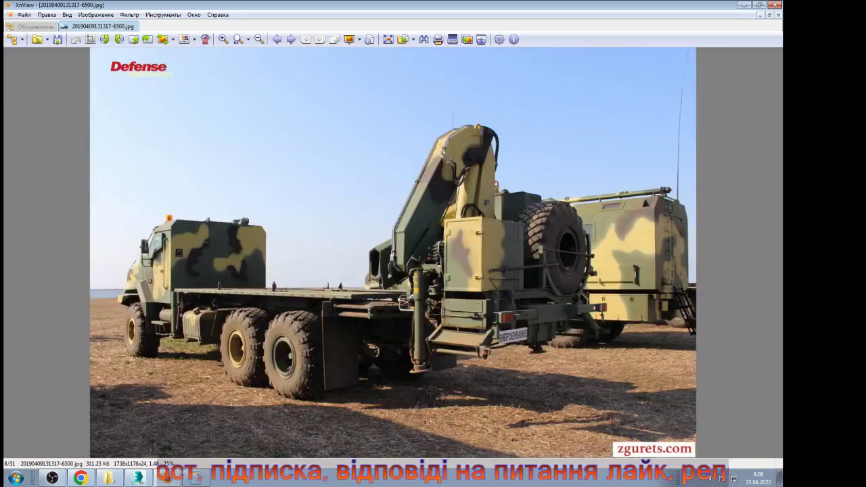
key(space)
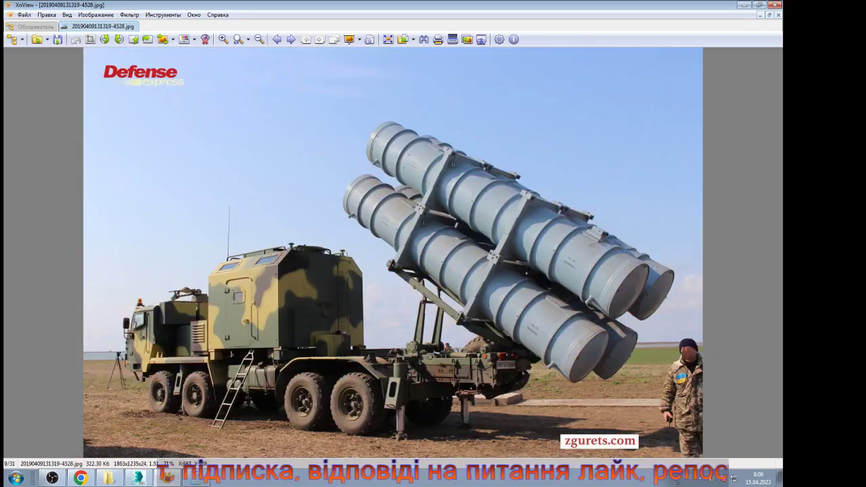
click(139, 477)
drag(318, 318, 397, 324)
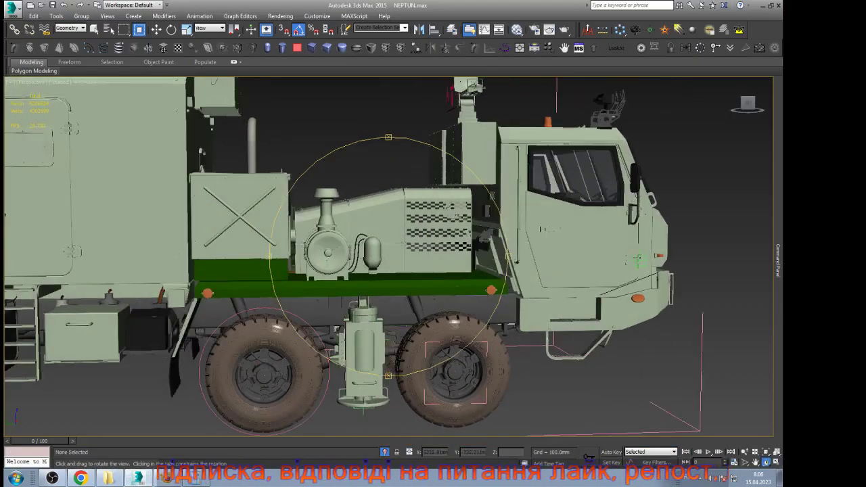
scroll(397, 323, down, 4)
drag(332, 321, 501, 325)
drag(609, 262, 582, 261)
scroll(501, 278, down, 3)
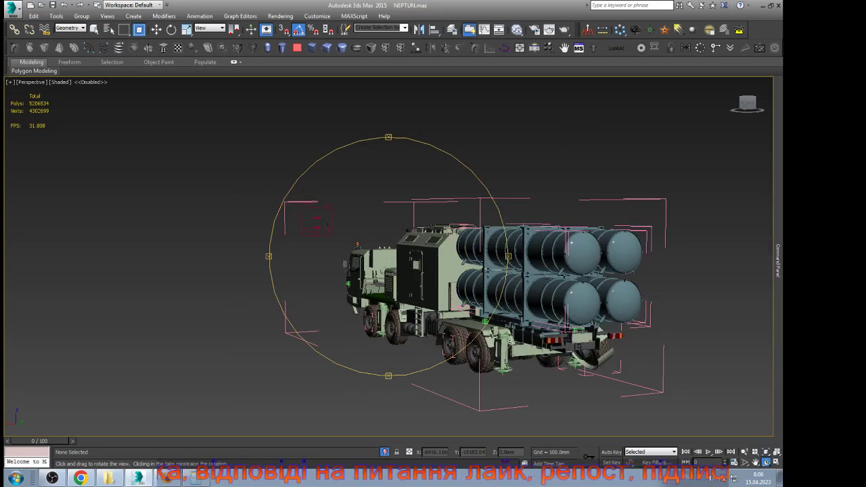
drag(561, 329, 629, 330)
scroll(629, 330, up, 3)
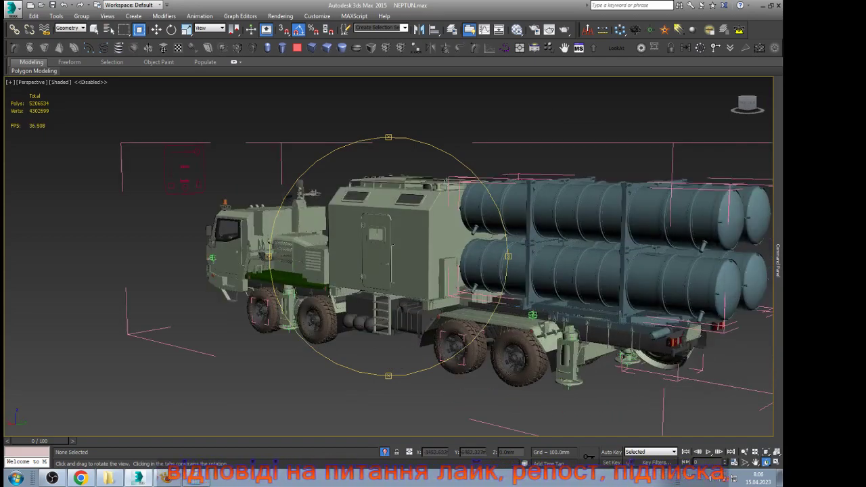
middle_drag(446, 277, 365, 255)
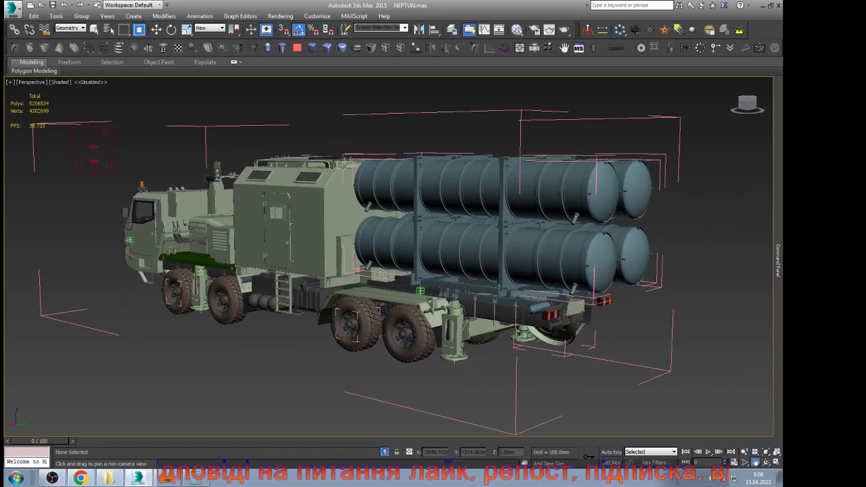
click(168, 478)
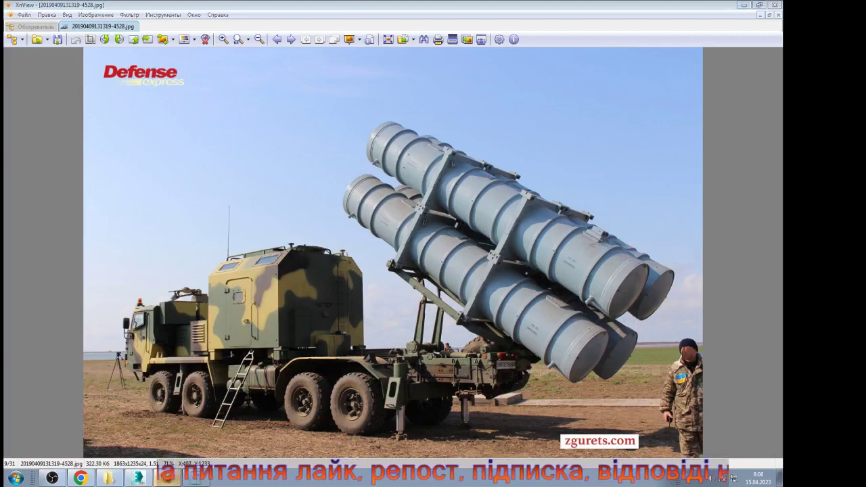
key(alt+Tab)
Step: Scrub the timeline to about frame 90 and back to frame 0 to check the launcher for animation
drag(39, 441, 318, 441)
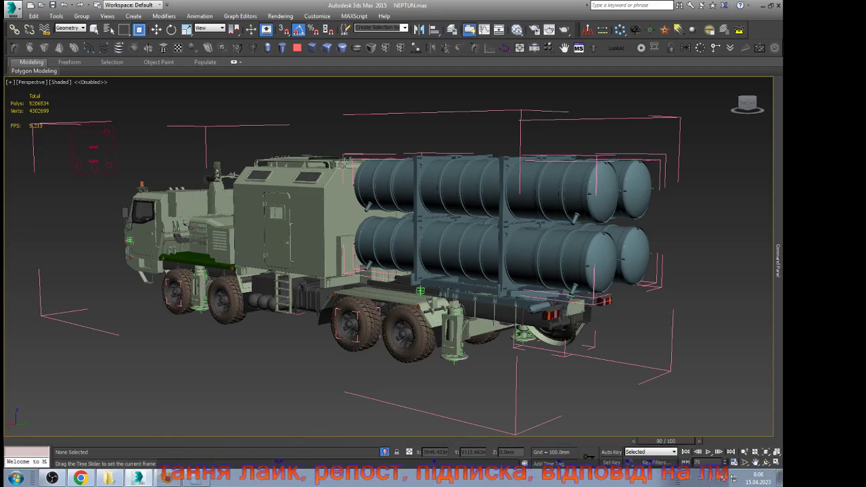
mouse_move(666, 441)
mouse_down()
mouse_move(733, 441)
mouse_move(680, 442)
mouse_up()
drag(312, 441, 39, 441)
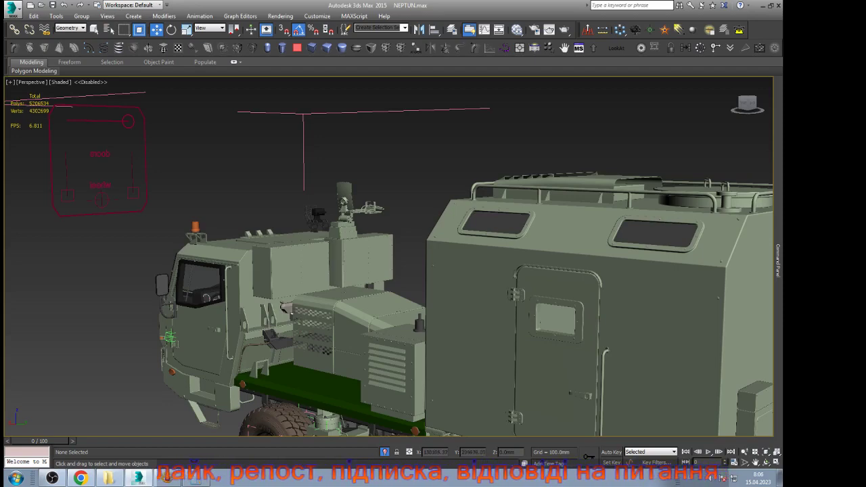
Step: Allow all object types to be selected, raise the launch tubes with the round slider control beside the cab, and deselect it
click(70, 27)
click(67, 35)
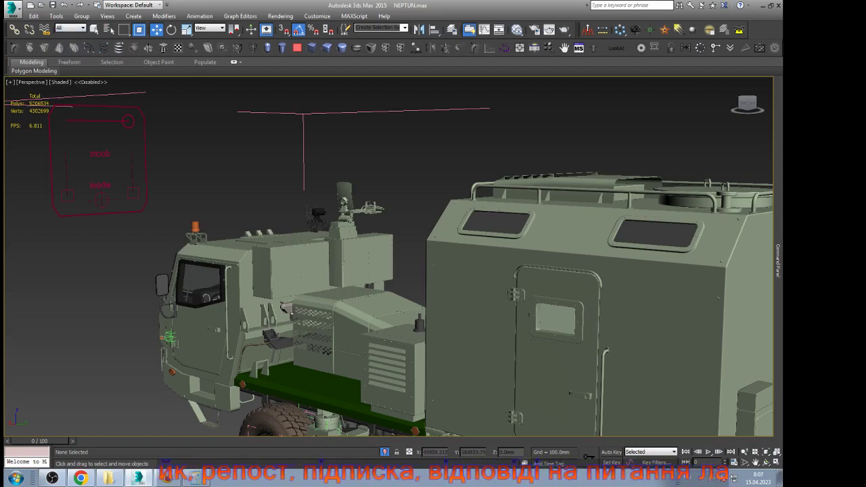
click(128, 121)
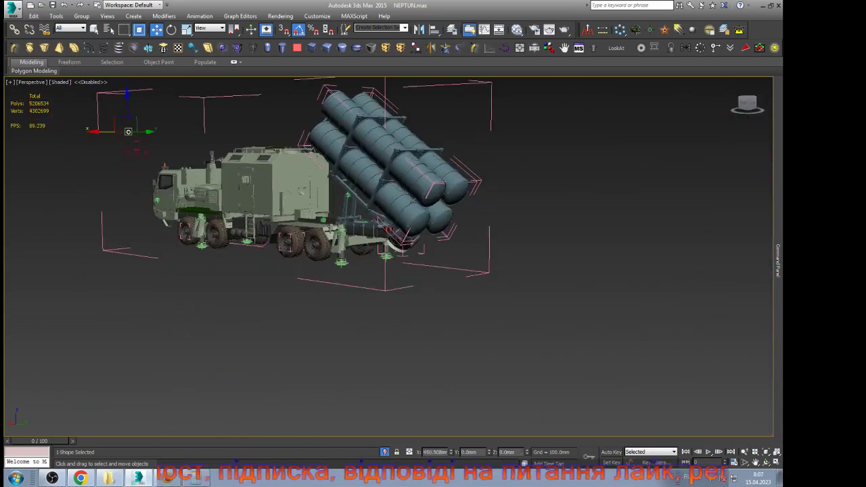
key(ctrl+d)
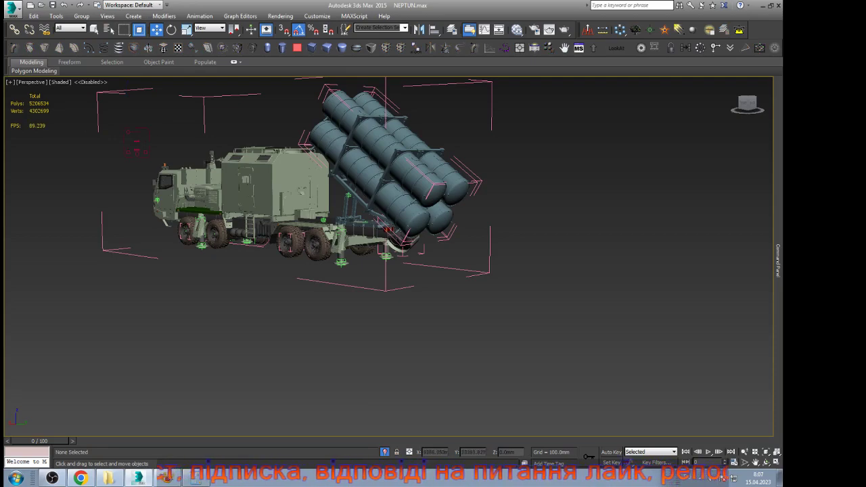
middle_drag(360, 246, 453, 333)
scroll(419, 303, up, 3)
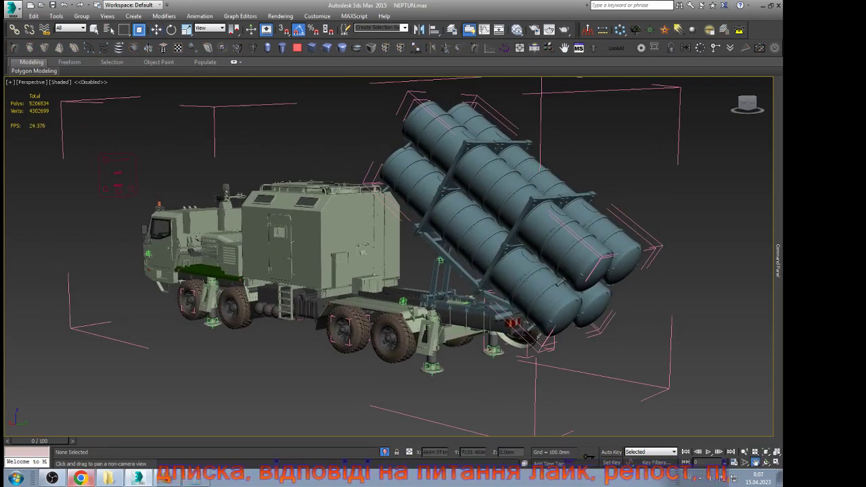
click(168, 478)
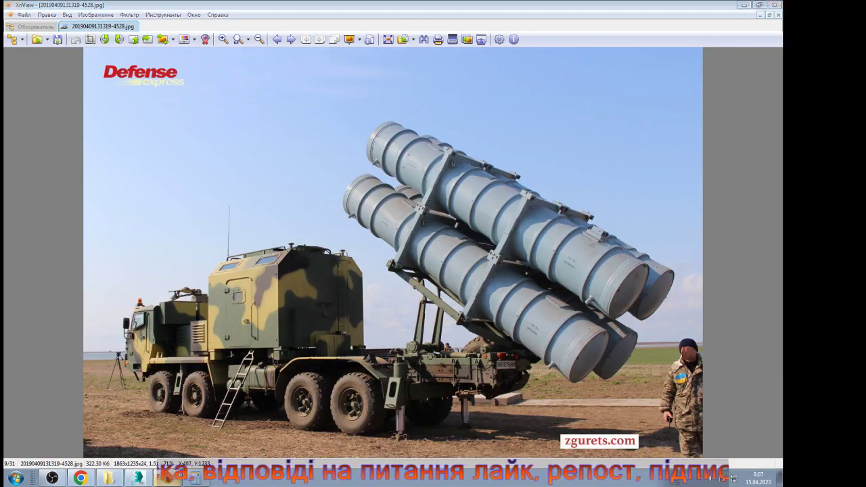
key(alt+Tab)
key(alt+Tab)
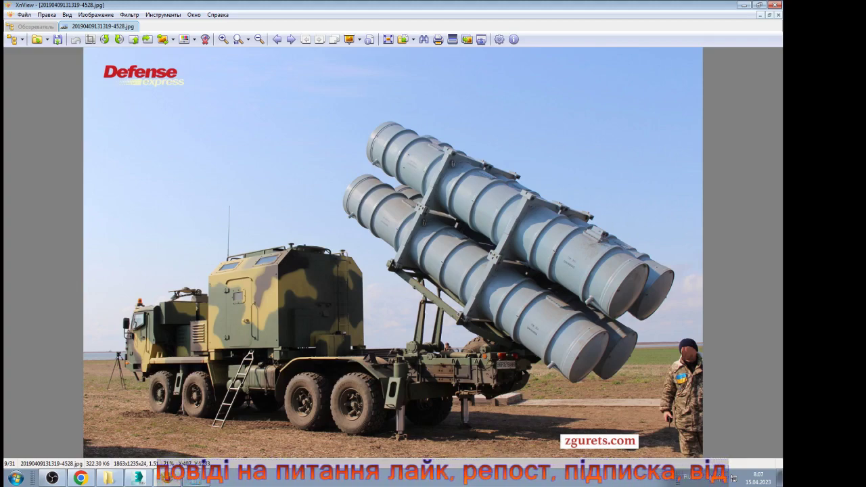
Step: Examine the rear frame, tail lights, licence plate and support jacks up close in the reference photo
scroll(492, 383, up, 4)
drag(476, 344, 410, 265)
scroll(439, 262, up, 3)
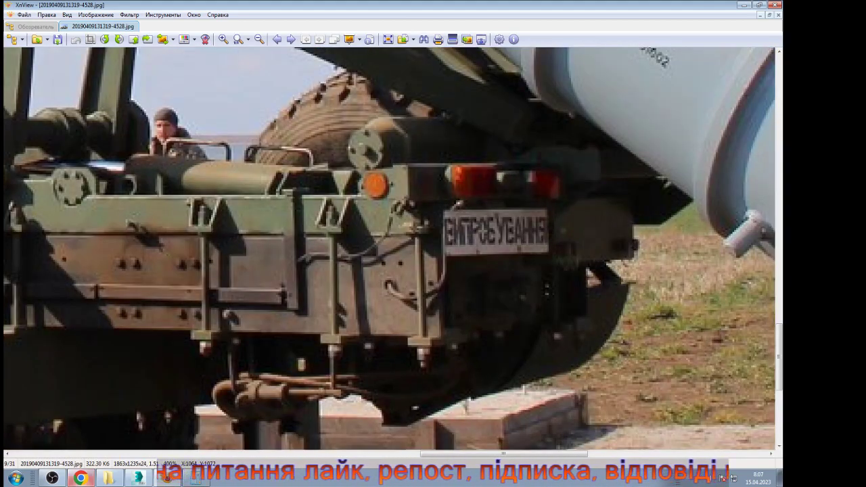
drag(174, 361, 314, 280)
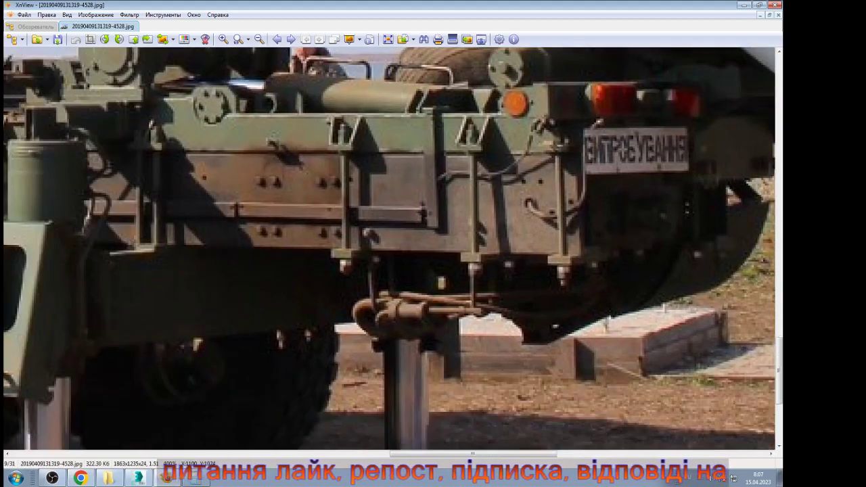
scroll(319, 281, down, 2)
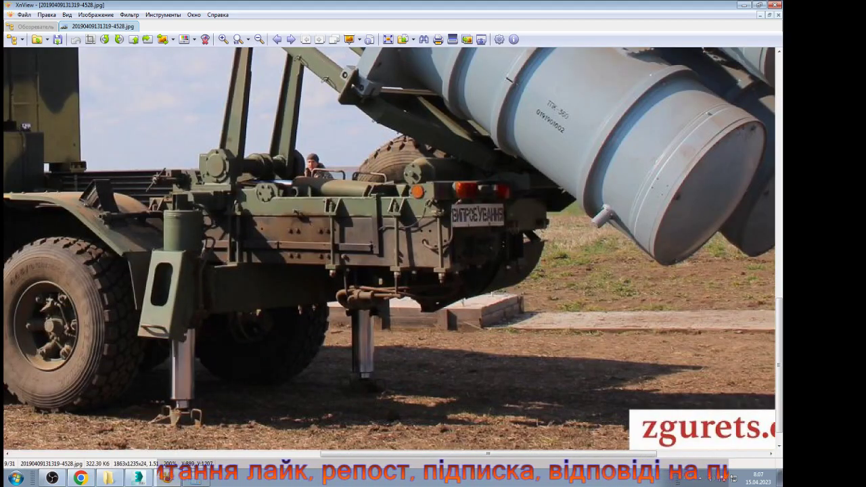
Step: Compare the wheel hub in the Chrome reference photo with the model's wheel in the left view of 3ds Max
click(86, 478)
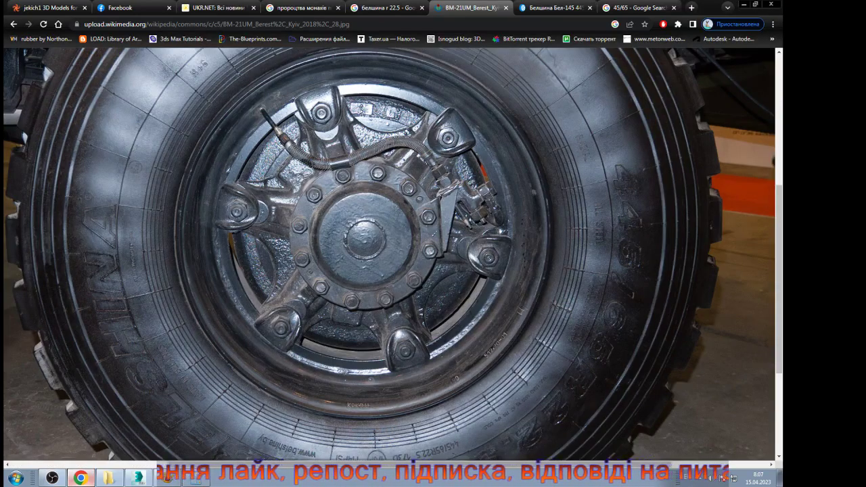
click(84, 478)
click(138, 478)
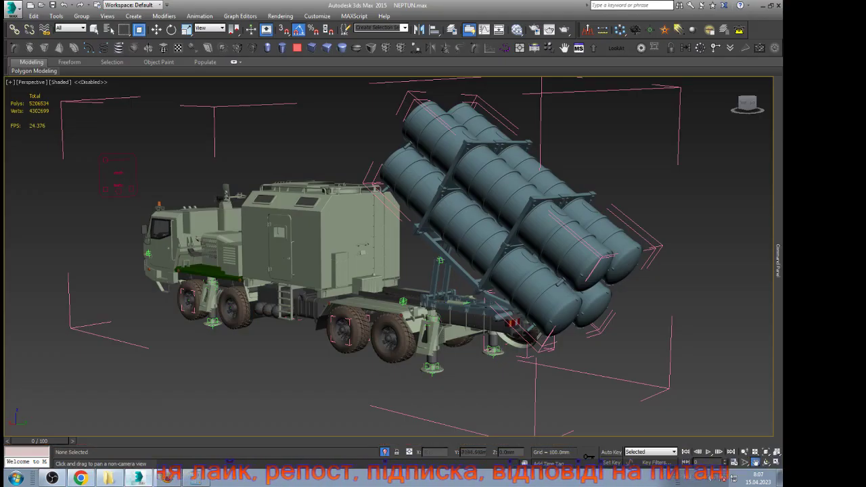
key(l)
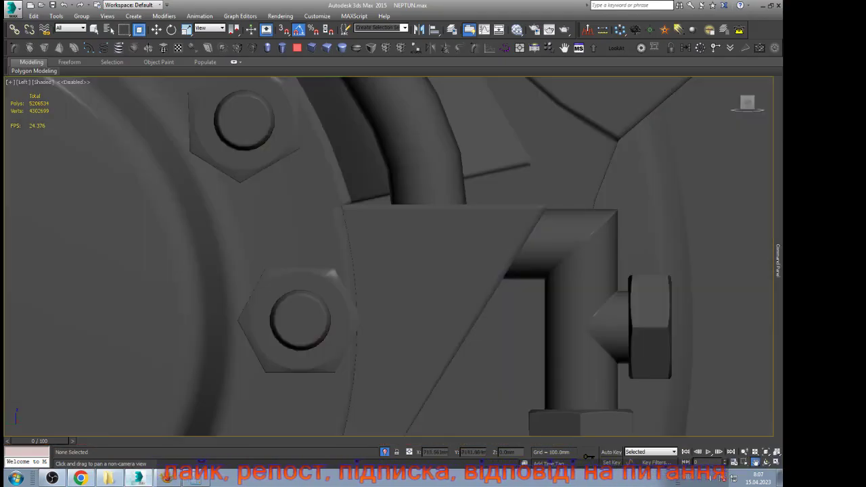
scroll(389, 257, down, 15)
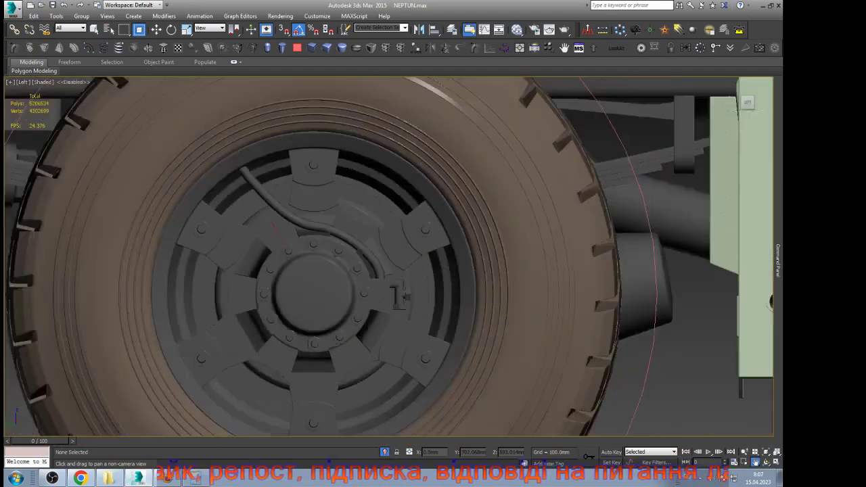
key(w)
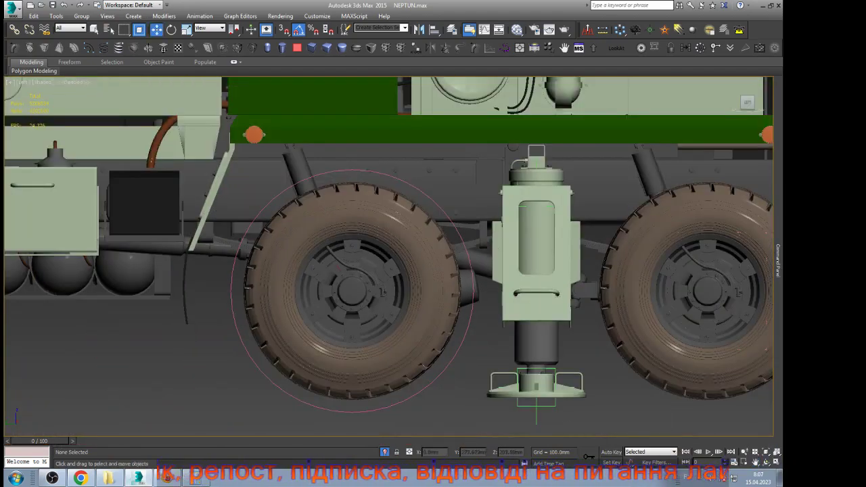
Step: Examine the raised launcher's lifting arms behind the cabin from the left view and from an angled view
scroll(357, 332, down, 5)
key(z)
scroll(284, 327, up, 3)
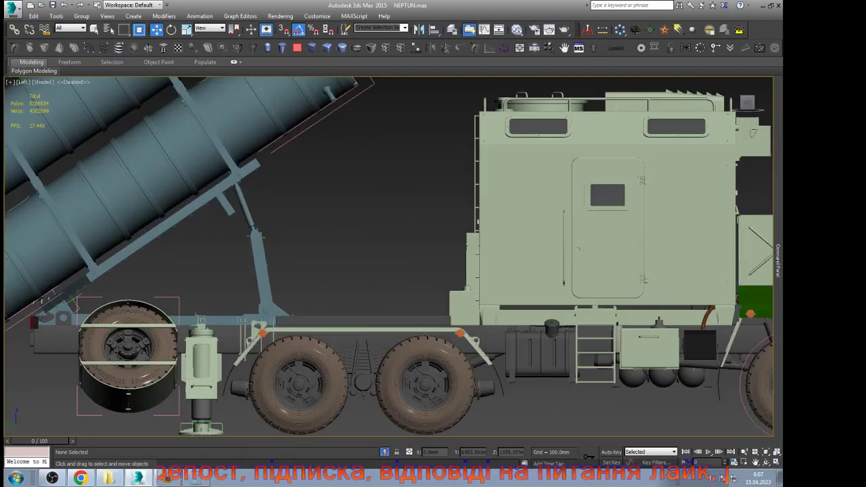
scroll(257, 300, up, 4)
click(270, 291)
click(766, 462)
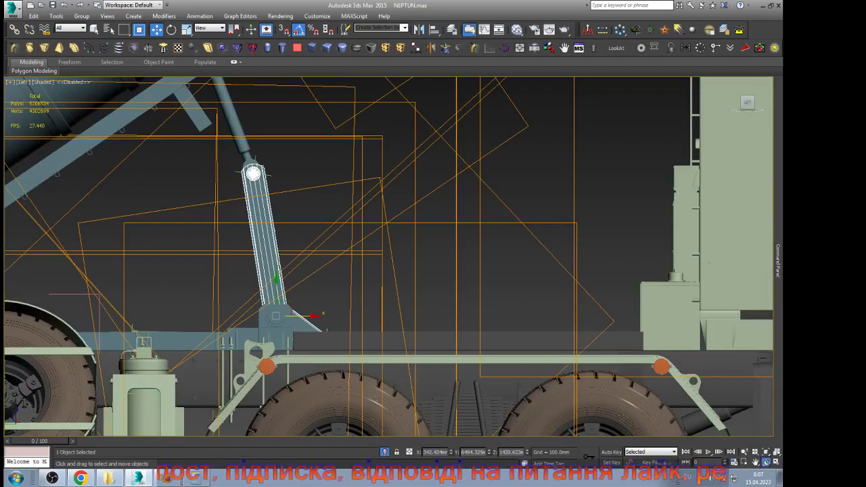
drag(433, 251, 386, 298)
scroll(323, 274, down, 2)
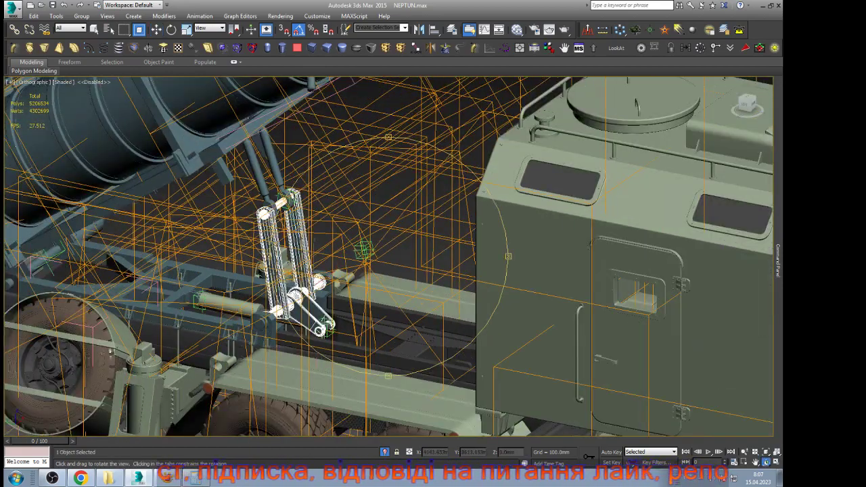
drag(323, 273, 345, 251)
key(w)
scroll(225, 115, up, 7)
Step: Assign material ID 1 to all elements of the two rods between the lifting arms and the launcher, and deselect them
click(414, 270)
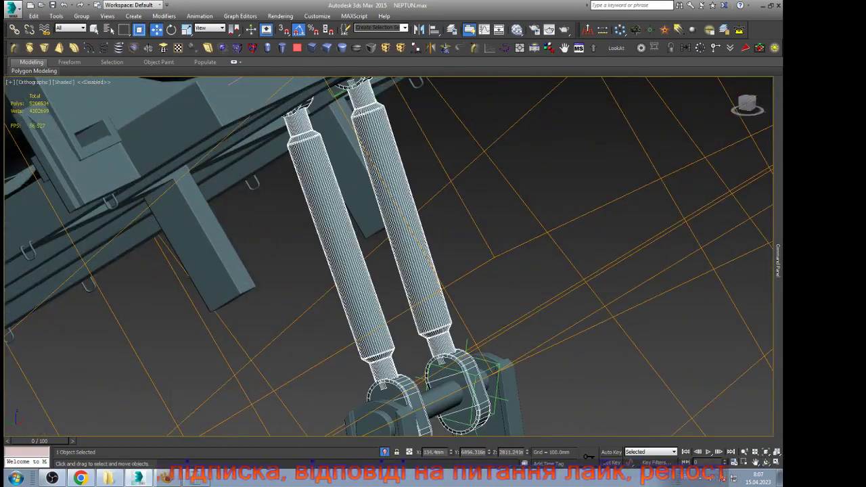
mouse_move(778, 260)
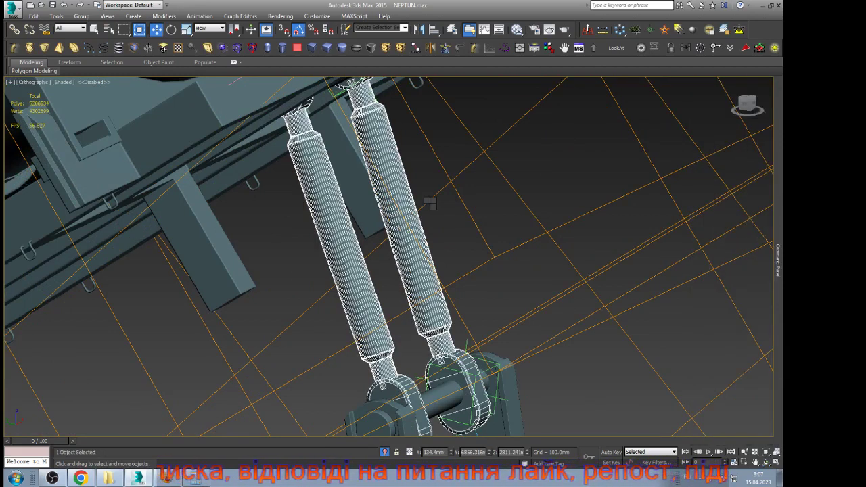
click(531, 306)
mouse_move(778, 260)
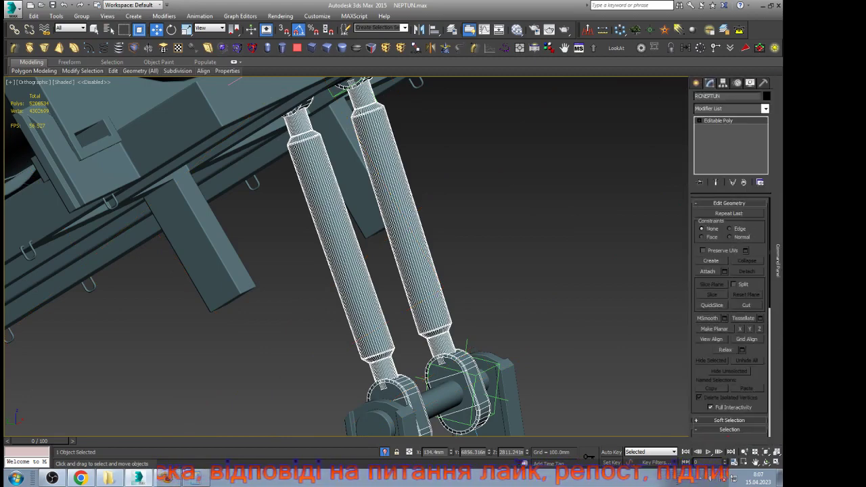
click(700, 121)
key(5)
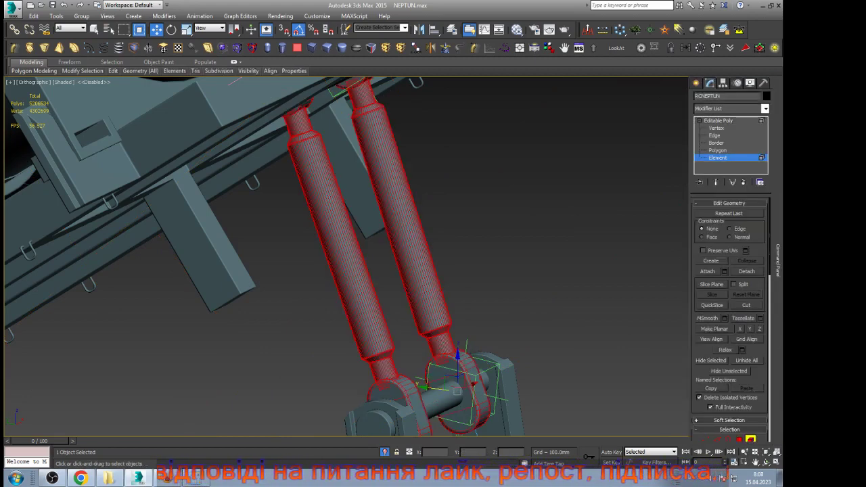
scroll(731, 318, down, 10)
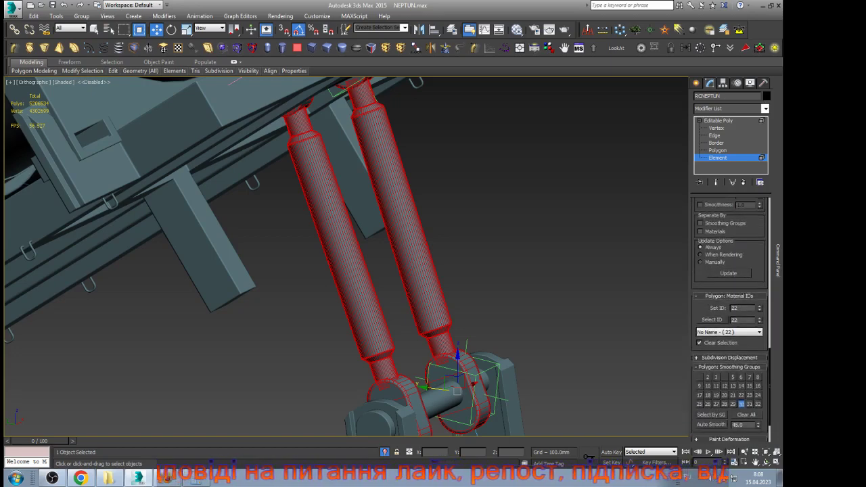
double_click(735, 308)
text(1)
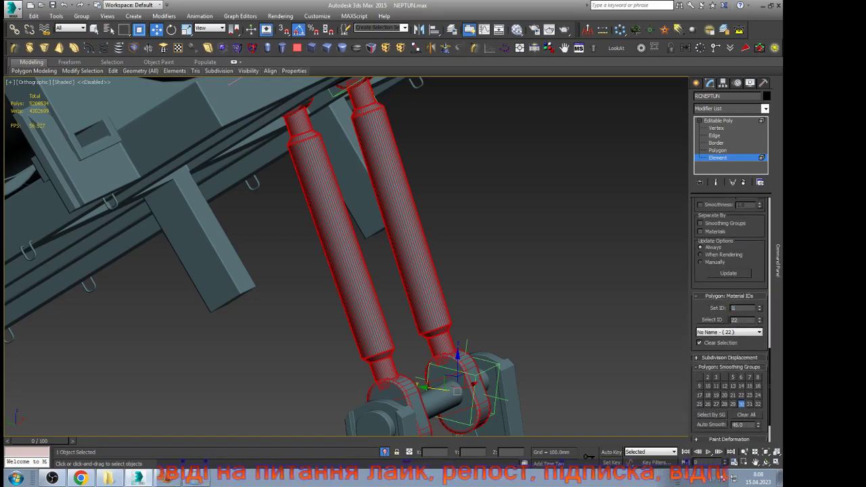
key(Return)
click(718, 120)
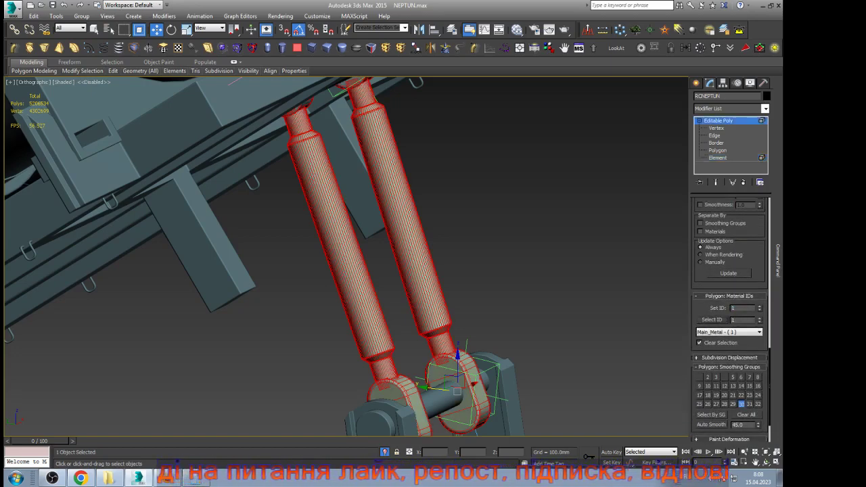
click(467, 157)
Step: Set the material ID of the lifting arms' base mesh elements to 1, return to their UVW Map modifier and deselect them
scroll(414, 159, down, 4)
scroll(418, 318, up, 4)
scroll(420, 247, up, 3)
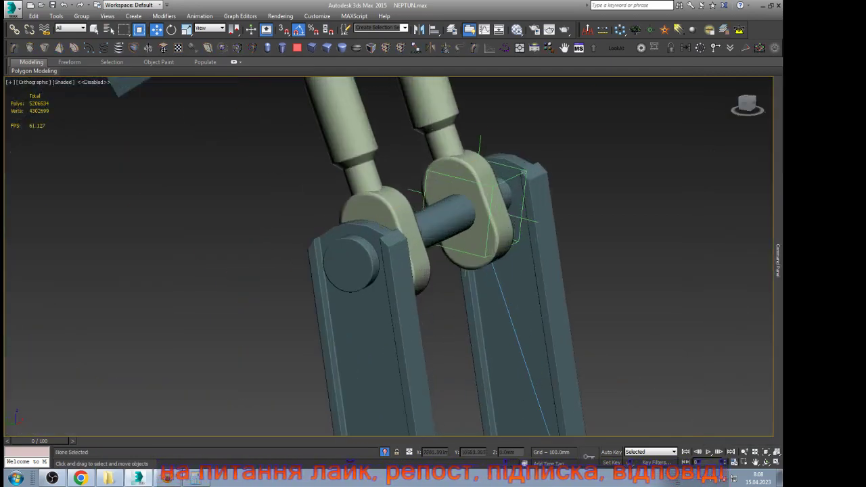
click(426, 237)
mouse_move(779, 260)
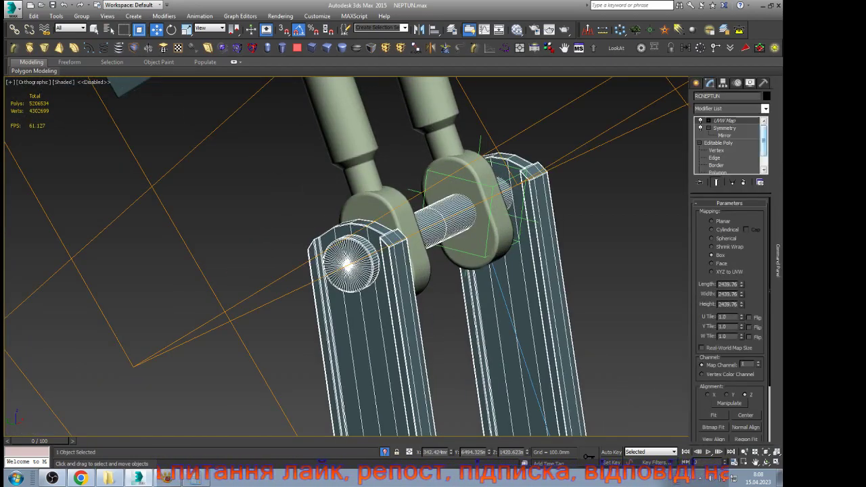
drag(764, 140, 764, 154)
click(719, 166)
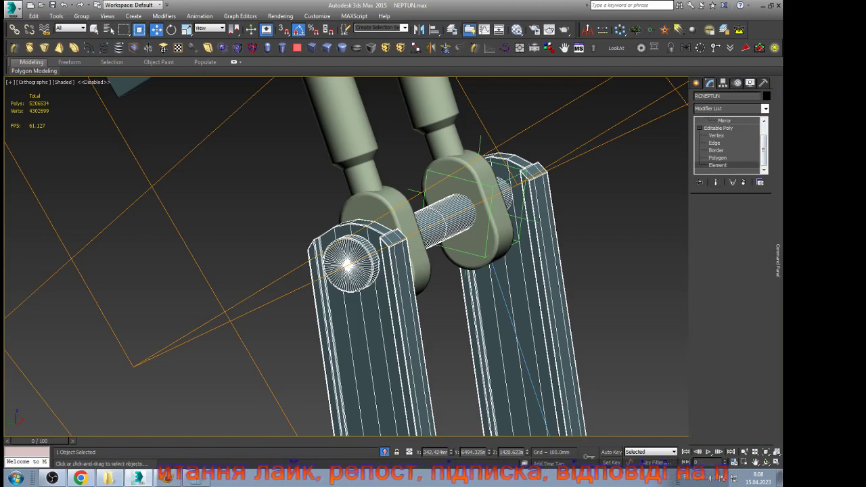
scroll(266, 110, down, 5)
mouse_move(778, 260)
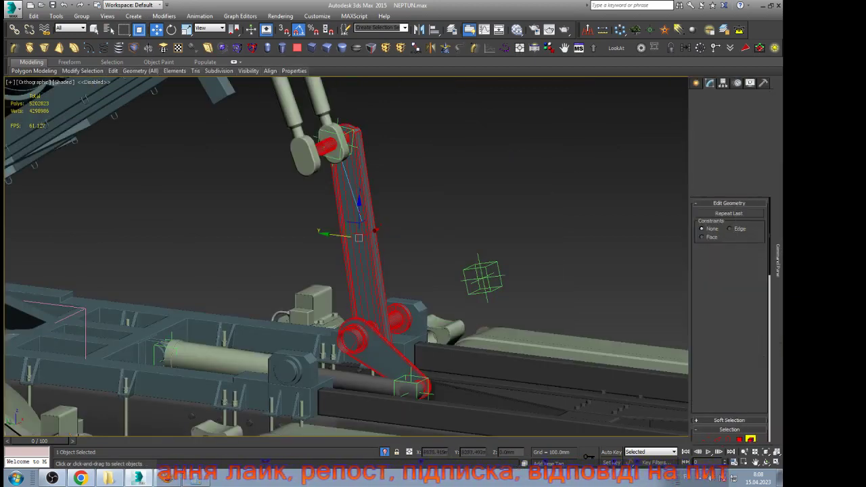
scroll(728, 291, down, 3)
scroll(731, 314, down, 10)
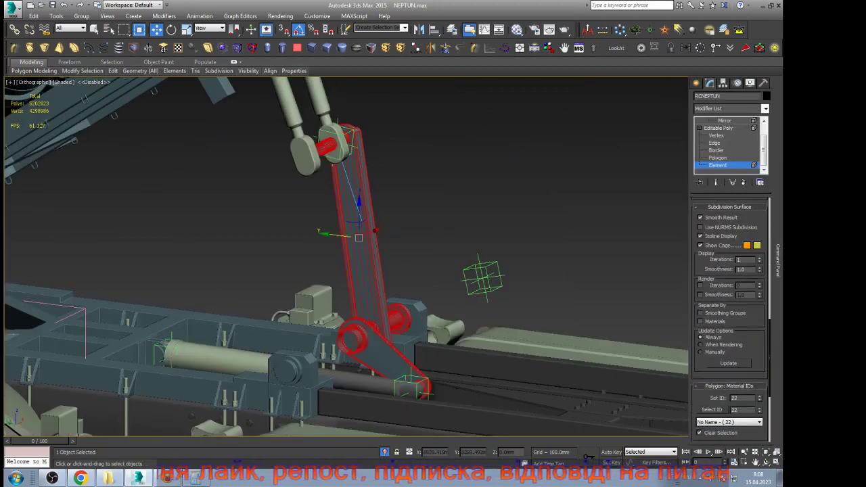
double_click(737, 329)
text(1)
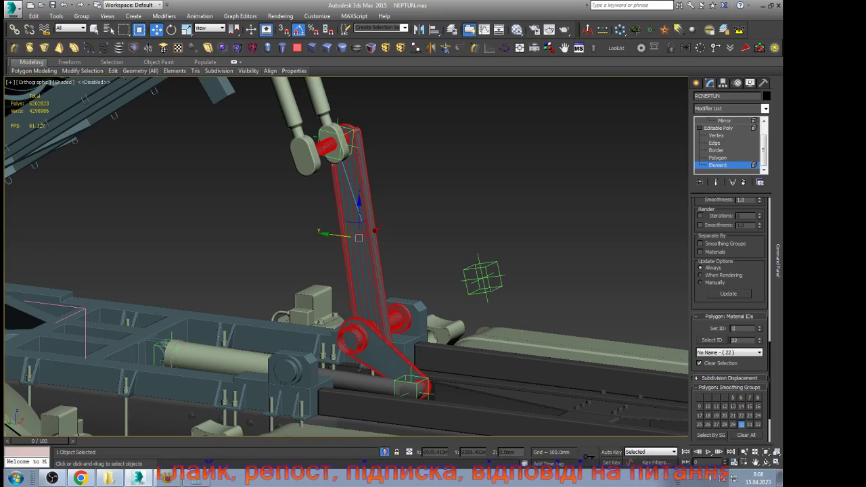
key(Return)
click(719, 128)
scroll(724, 135, up, 1)
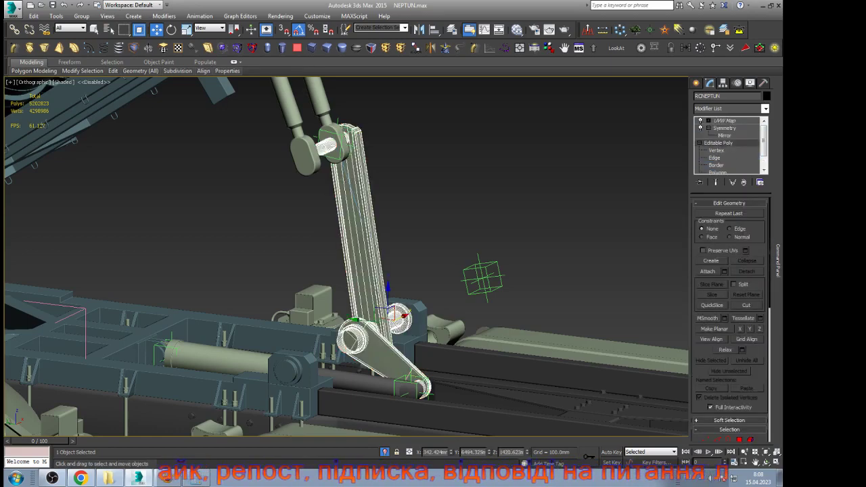
click(724, 127)
click(724, 120)
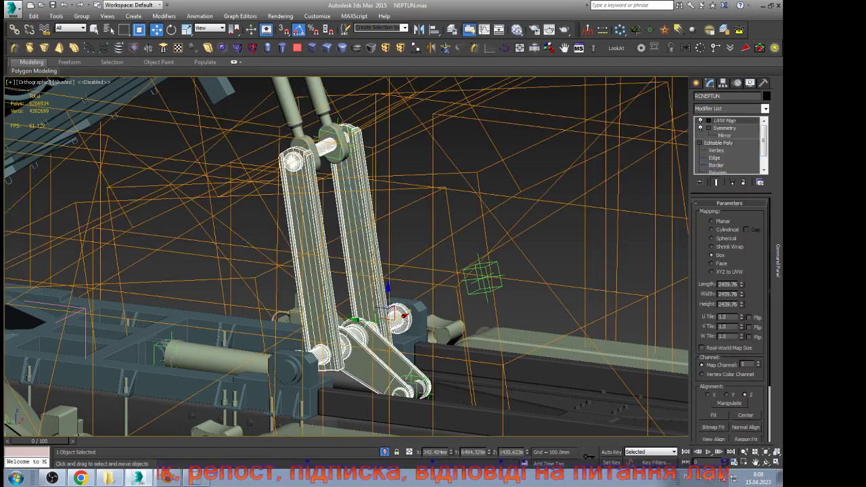
click(615, 179)
Step: Set the material ID of the launcher base frame's elements to 1, return to its UVW Map modifier and deselect it
scroll(614, 179, down, 2)
scroll(405, 294, up, 6)
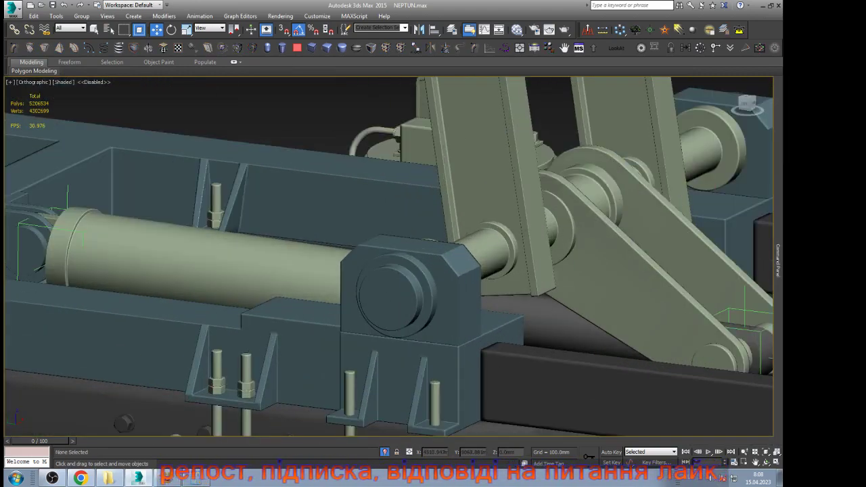
click(400, 293)
scroll(399, 292, down, 2)
mouse_move(778, 261)
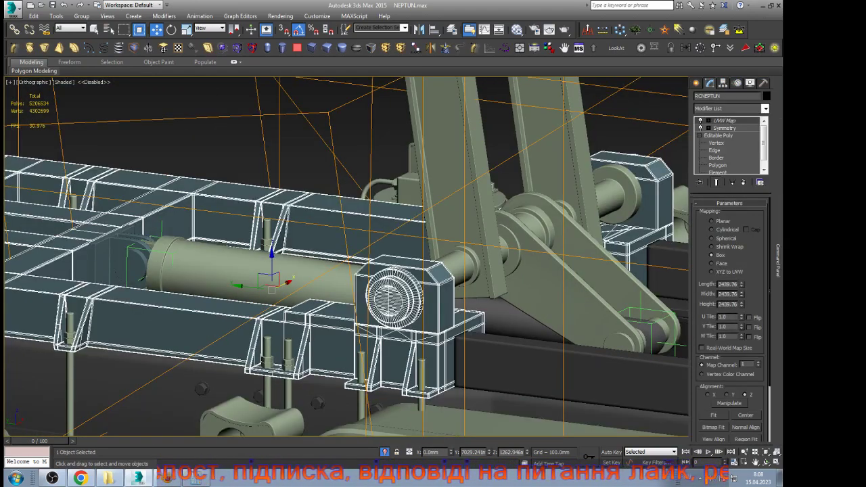
click(763, 171)
click(718, 165)
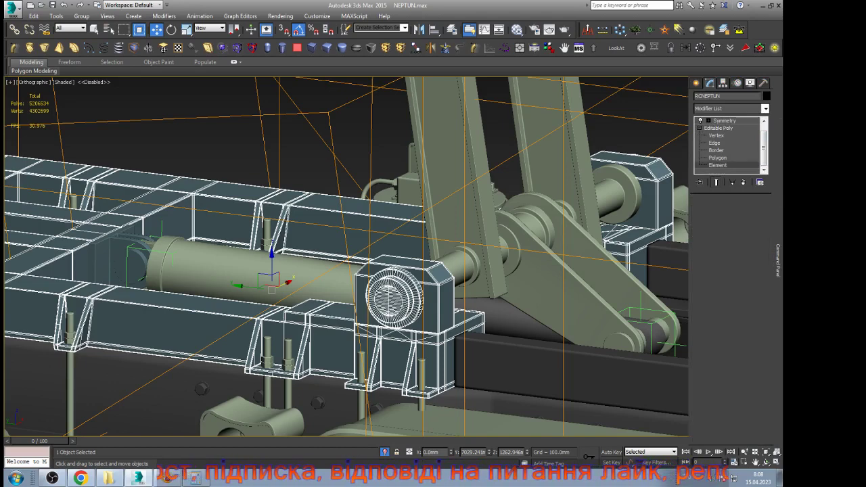
key(ctrl+z)
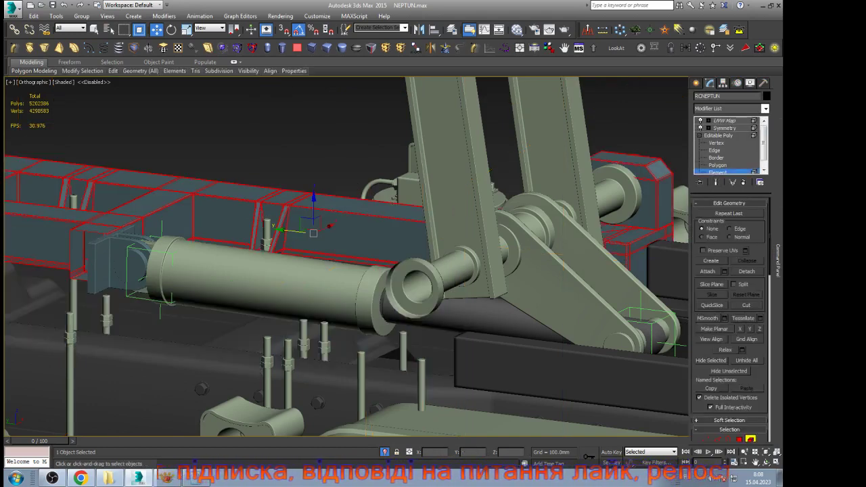
scroll(730, 318, down, 10)
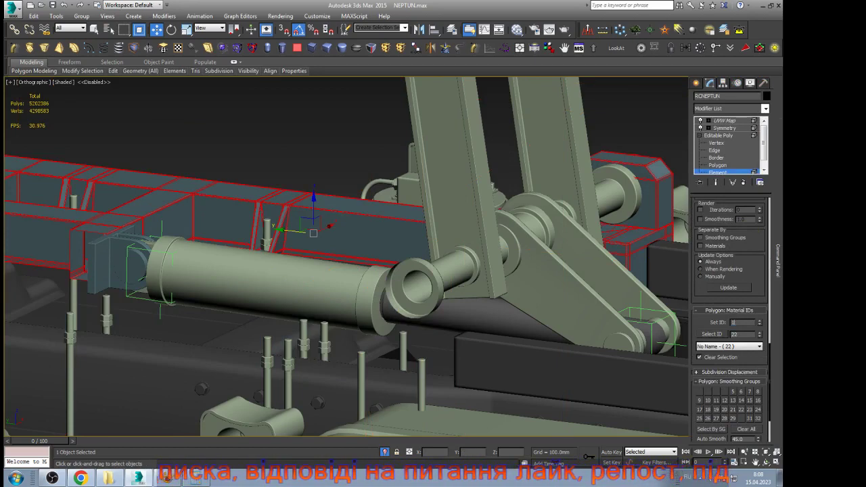
text(1)
key(Return)
click(719, 135)
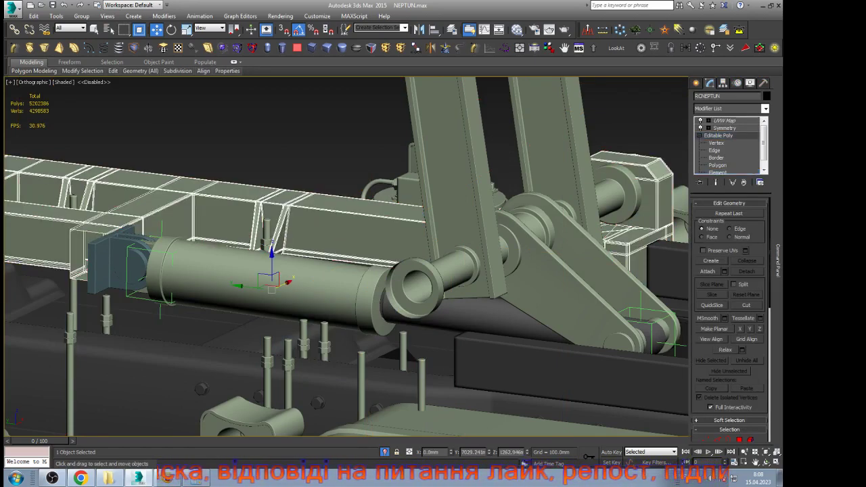
click(724, 128)
click(724, 120)
click(619, 126)
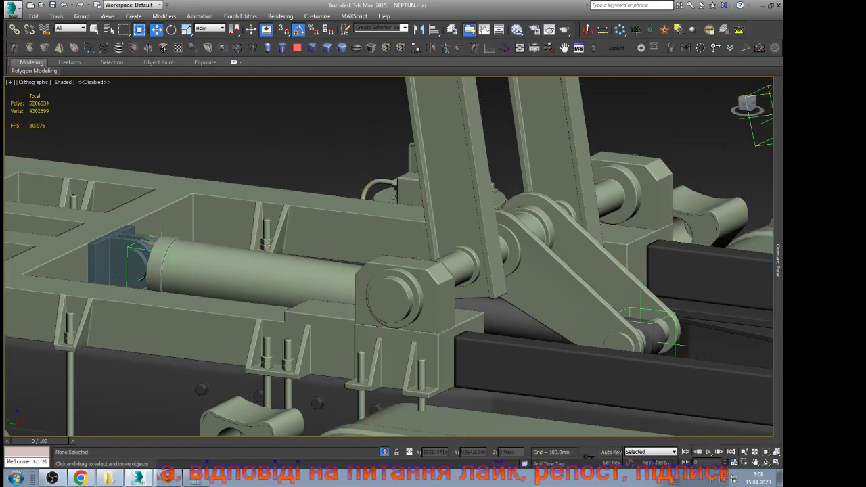
Step: Isolate the hydraulic cylinder's mounting bracket together with the launcher base frame
scroll(582, 165, down, 6)
scroll(255, 184, up, 3)
scroll(487, 211, up, 8)
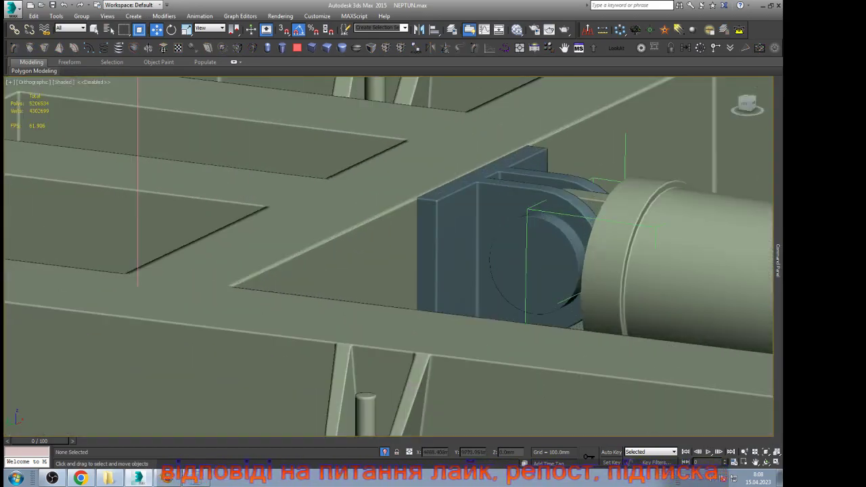
click(465, 210)
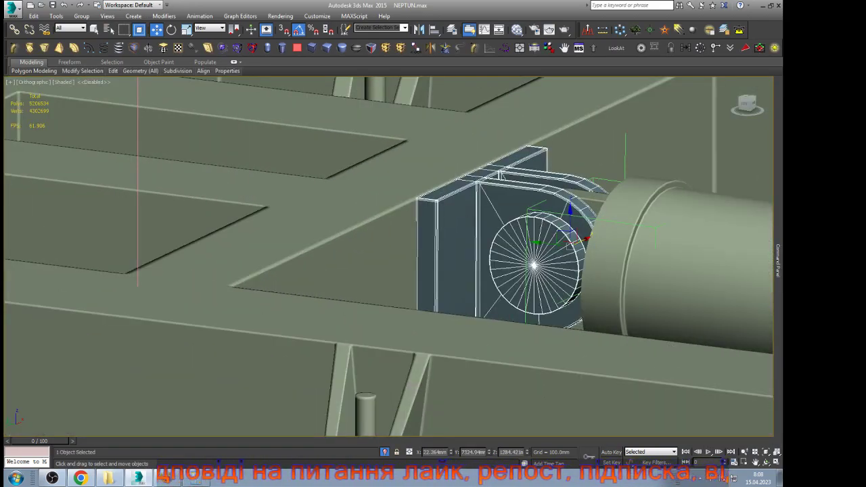
scroll(408, 279, down, 10)
click(454, 276)
scroll(452, 273, up, 6)
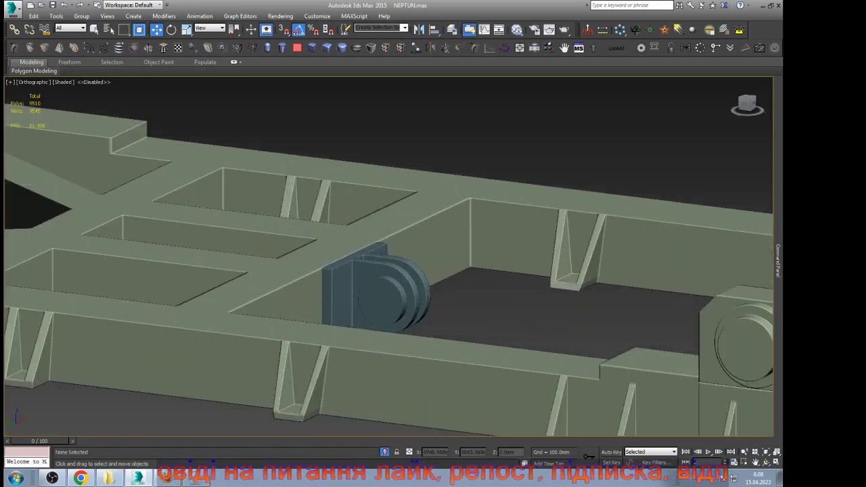
Step: Reset the X position of the cylinder's mounting bracket and check its placement on the frame's crossbeam
click(387, 295)
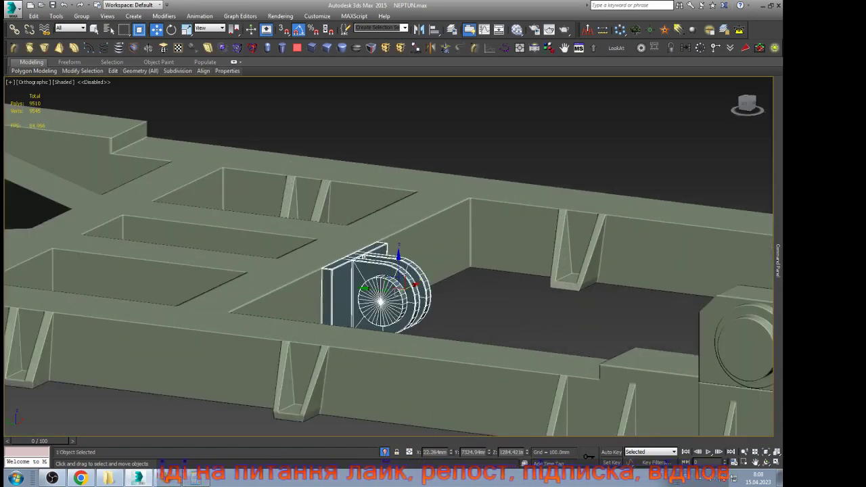
right_click(450, 452)
alt+middle_drag(488, 233, 408, 274)
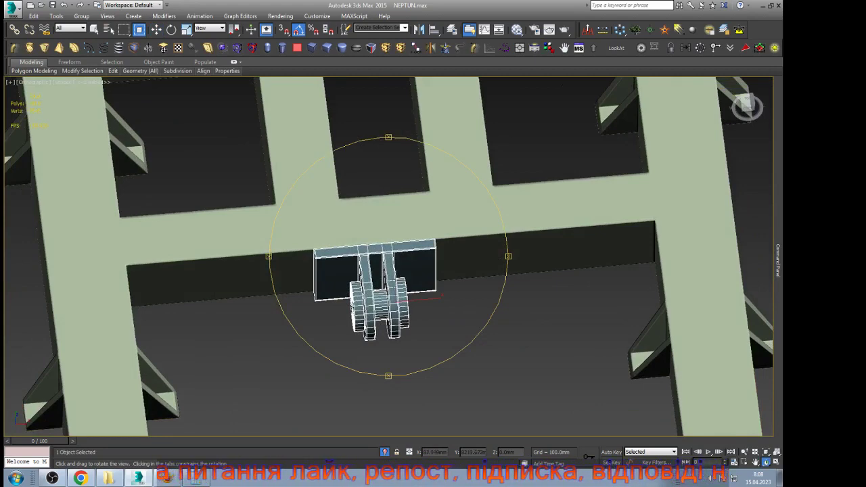
Step: Compare the mounting bracket's centring with the launcher base frame's crossbeam in the top view
key(t)
key(z)
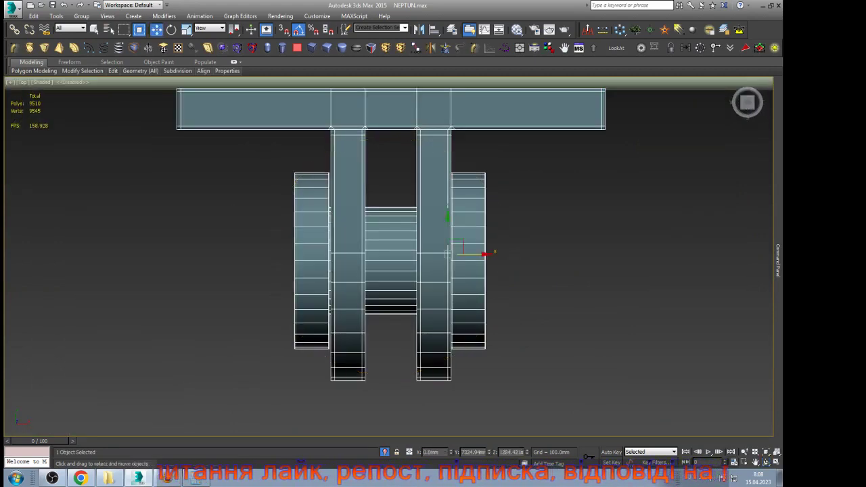
scroll(390, 369, down, 3)
click(399, 186)
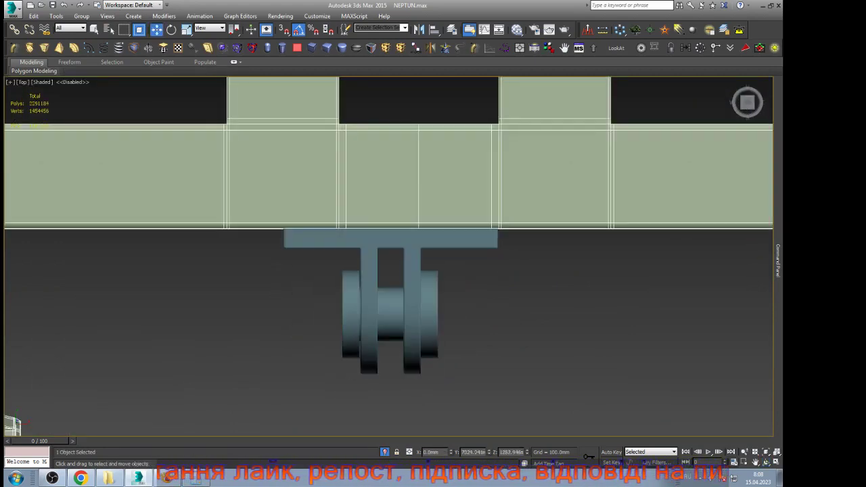
key(z)
scroll(392, 233, up, 5)
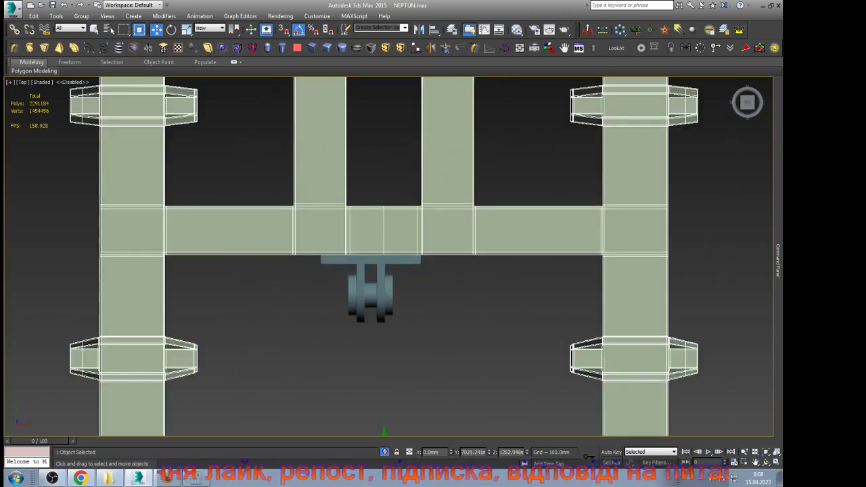
scroll(384, 285, down, 4)
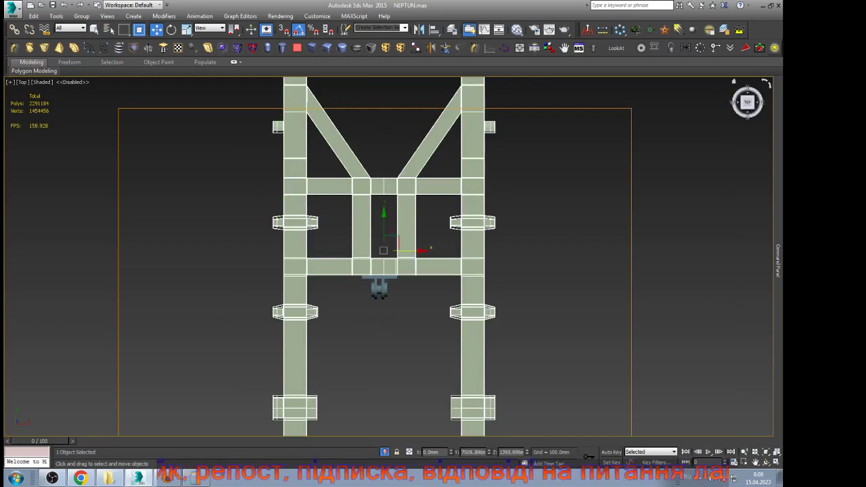
scroll(405, 271, up, 2)
scroll(407, 273, up, 3)
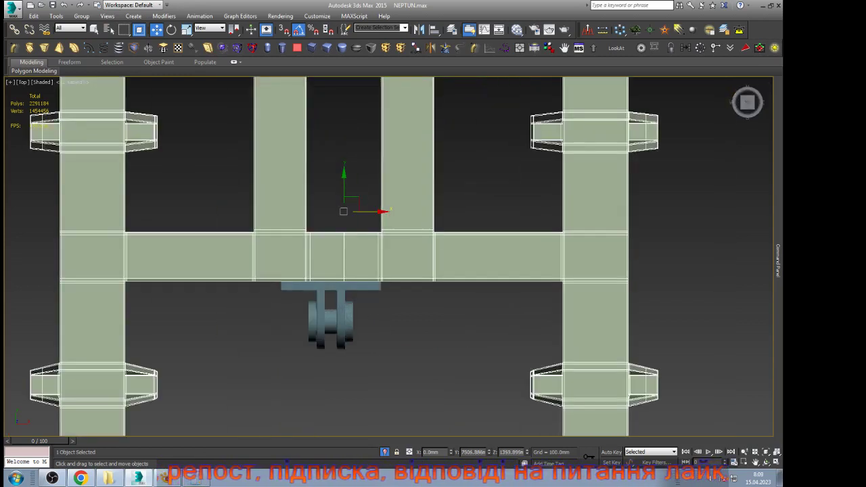
Step: Centre the cylinder mounting bracket's pivot on its geometry and reset the bracket's X position to 0
click(340, 317)
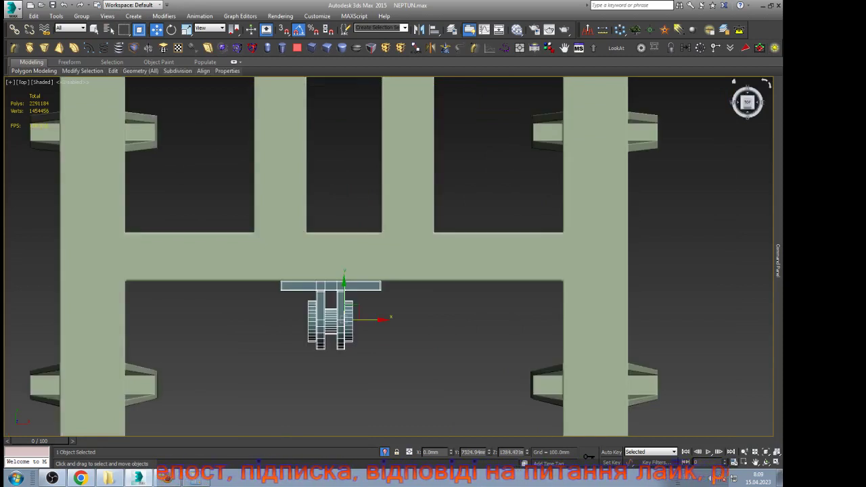
click(775, 48)
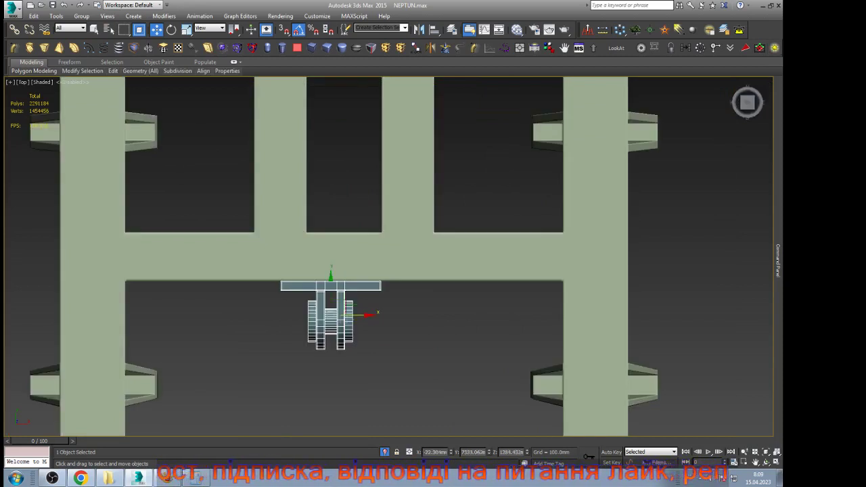
right_click(451, 452)
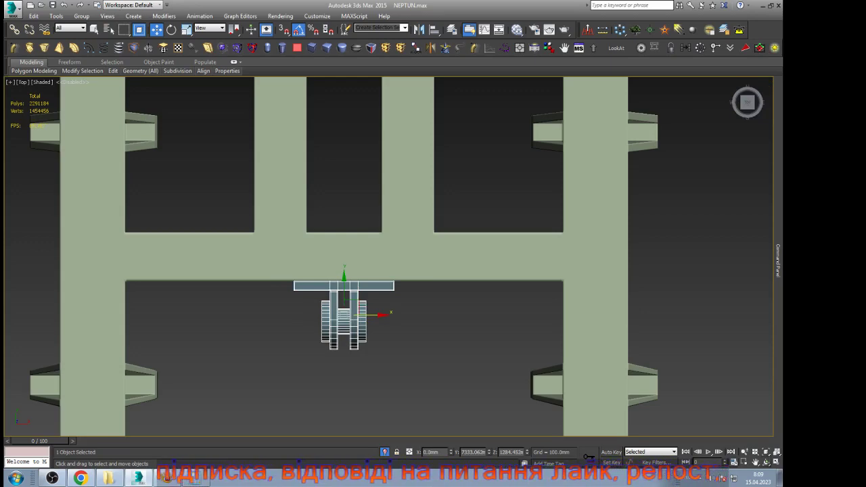
Step: Examine the base frame's gussets and mesh edges and the bracket's fit against the crossbeam from an angle
click(766, 462)
scroll(389, 323, down, 5)
drag(389, 323, 467, 249)
scroll(381, 412, up, 10)
right_click(381, 412)
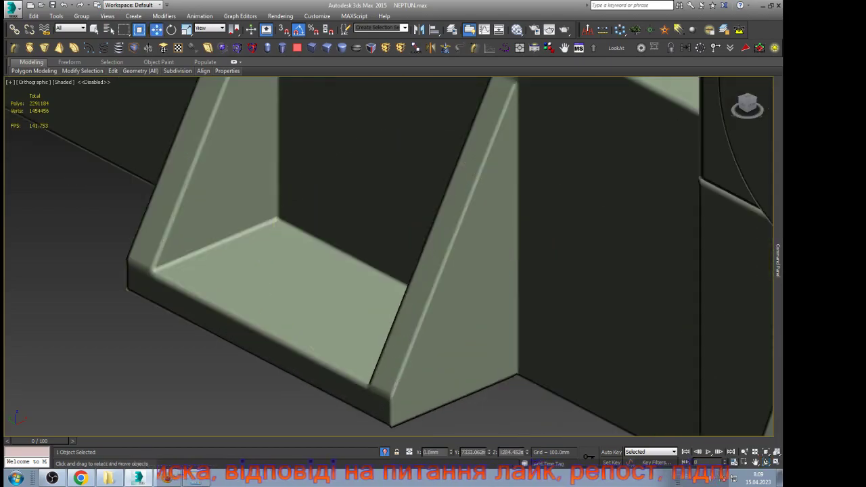
click(381, 411)
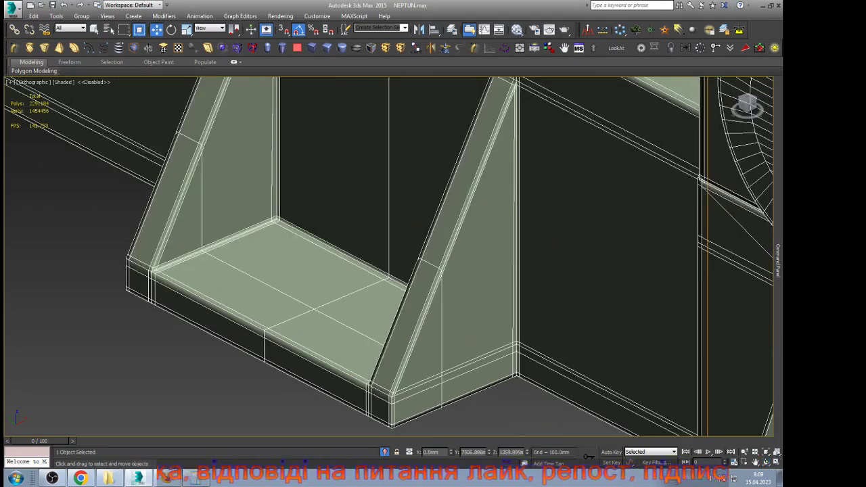
scroll(389, 257, down, 5)
scroll(541, 284, up, 5)
scroll(575, 352, up, 3)
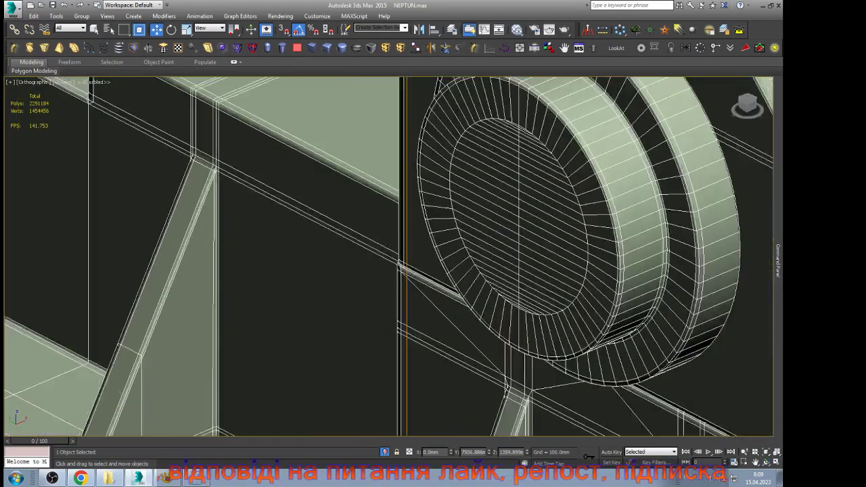
scroll(284, 250, down, 4)
scroll(419, 345, up, 5)
scroll(389, 257, down, 4)
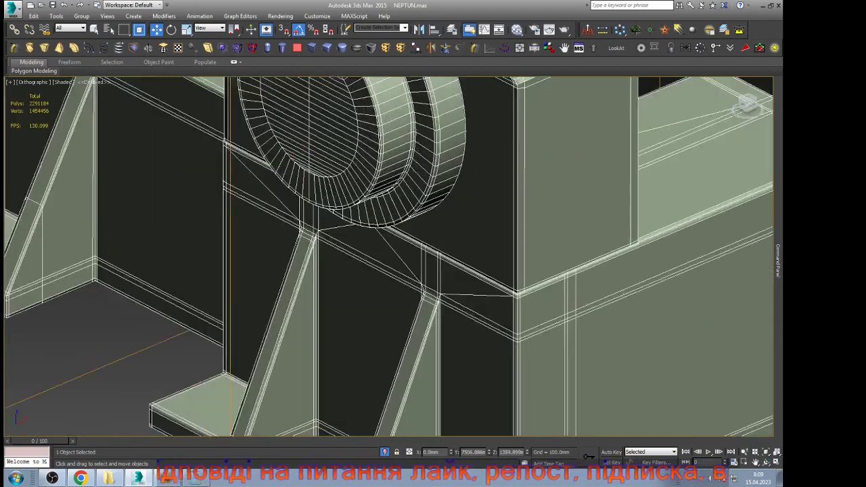
scroll(389, 258, up, 2)
scroll(389, 257, down, 2)
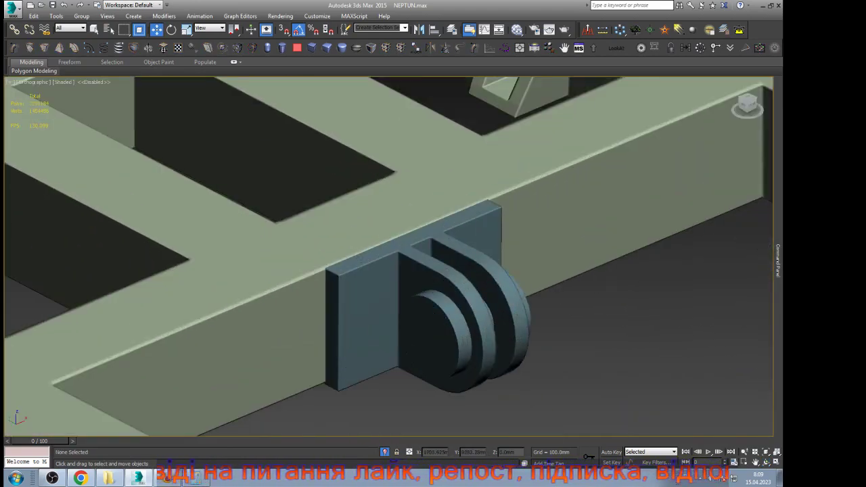
click(304, 244)
Step: Bring back the hidden vehicle parts, check the mounting bracket's placement on the complete launcher, and deselect it
click(433, 308)
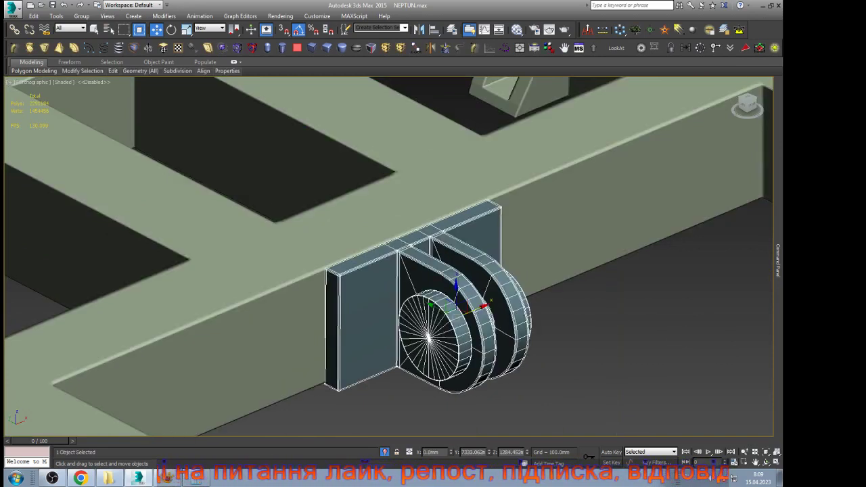
key(alt+u)
key(Return)
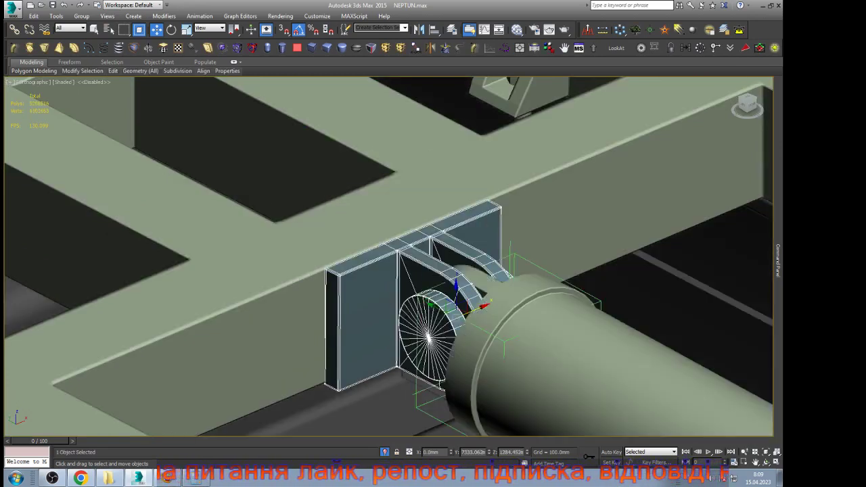
key(ctrl+r)
scroll(413, 284, down, 6)
drag(400, 291, 411, 331)
scroll(410, 331, down, 3)
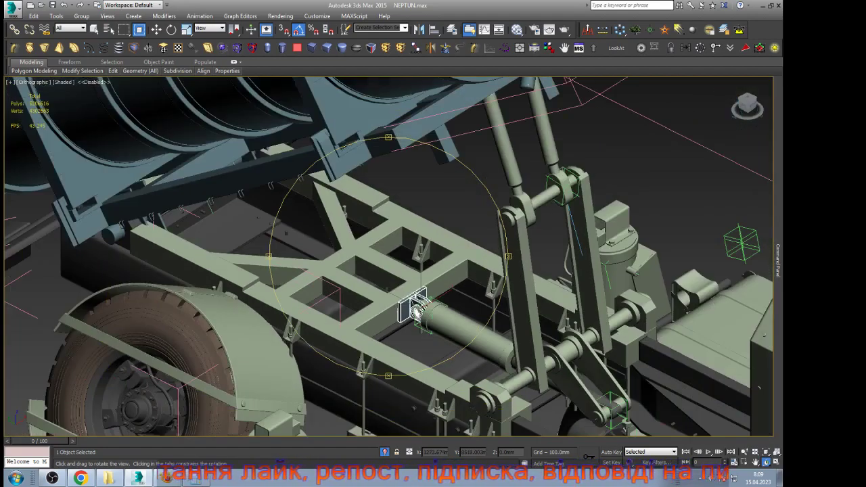
alt+middle_drag(351, 224, 325, 240)
scroll(415, 315, down, 3)
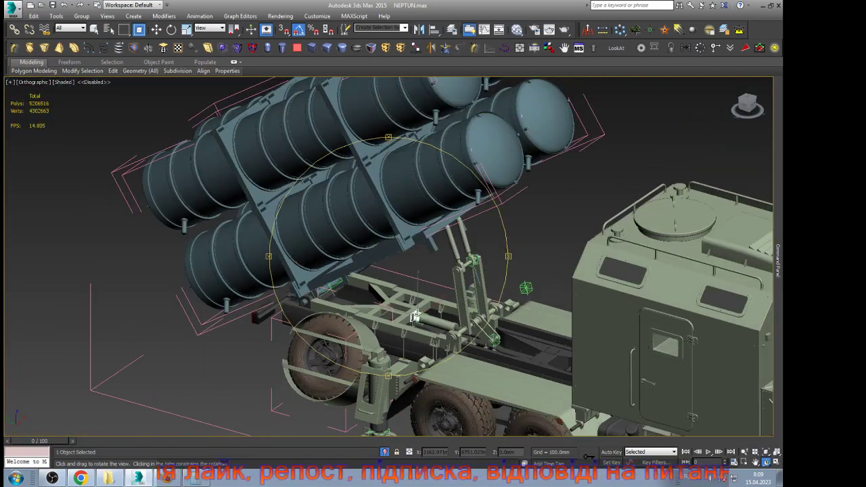
right_click(415, 316)
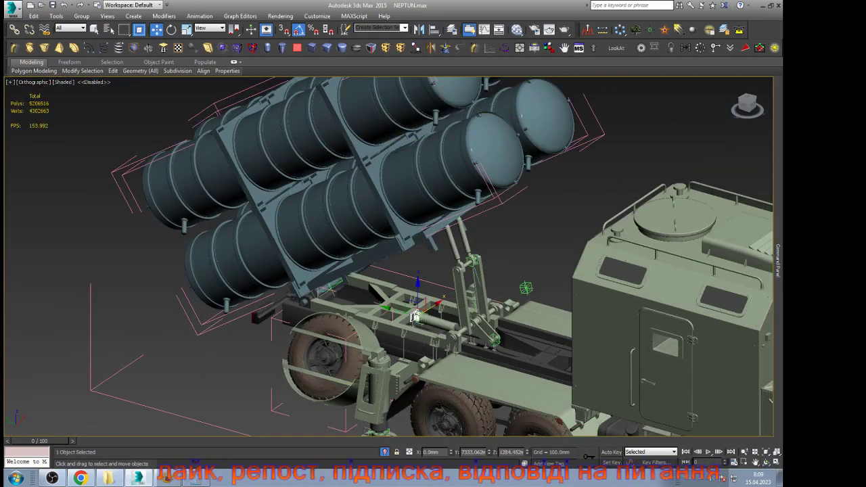
key(Delete)
Step: Search the scene's object list by name for a bolt and close the list without selecting anything
key(h)
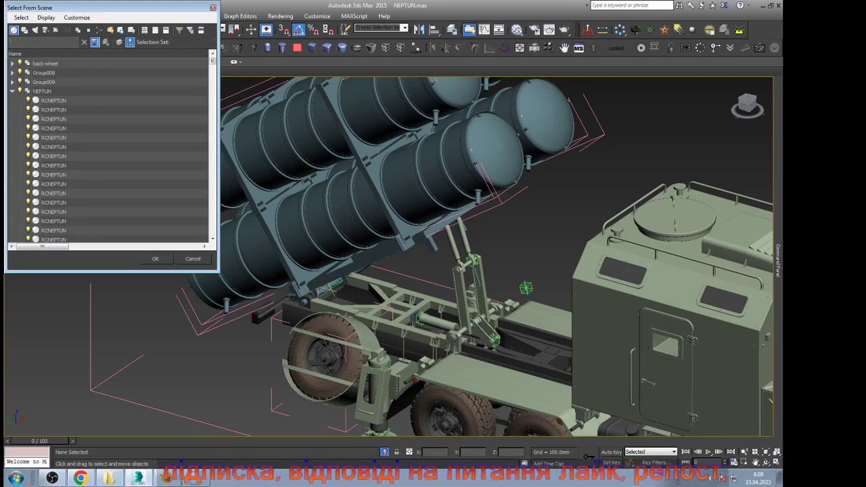
text(boi)
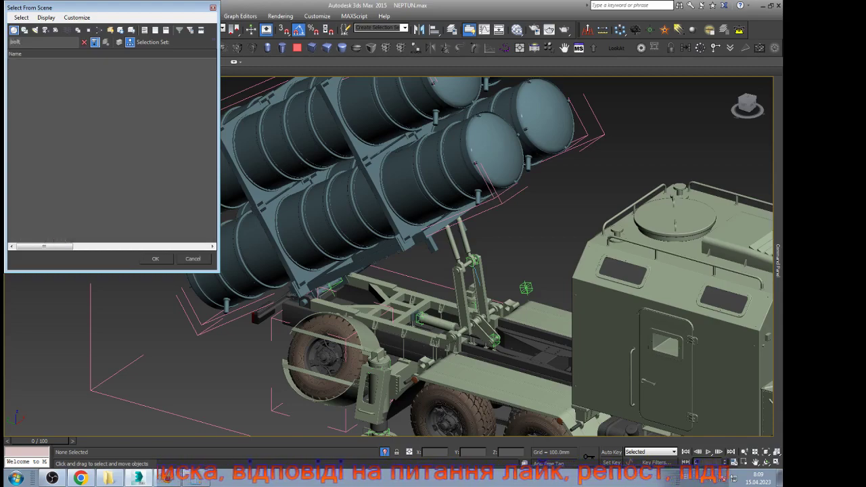
key(Escape)
Step: Select a hex bolt element and its washer element on the side rail of the chassis frame mesh
scroll(486, 409, up, 6)
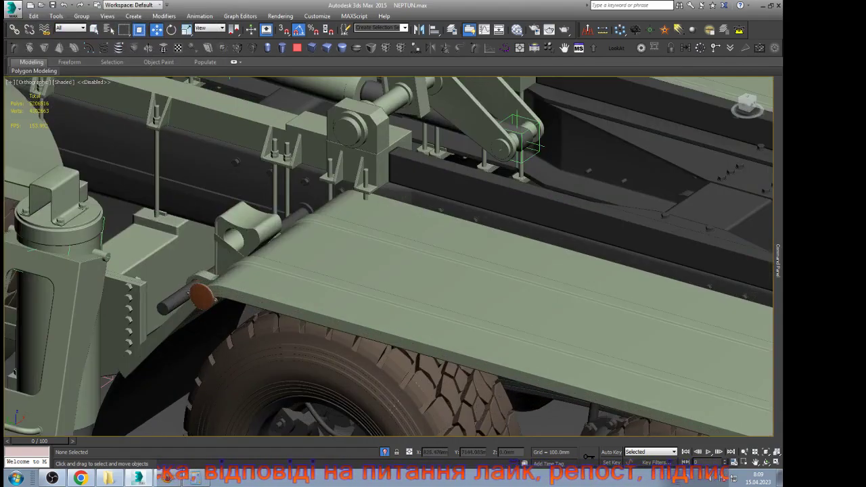
scroll(717, 325, down, 3)
scroll(717, 325, up, 5)
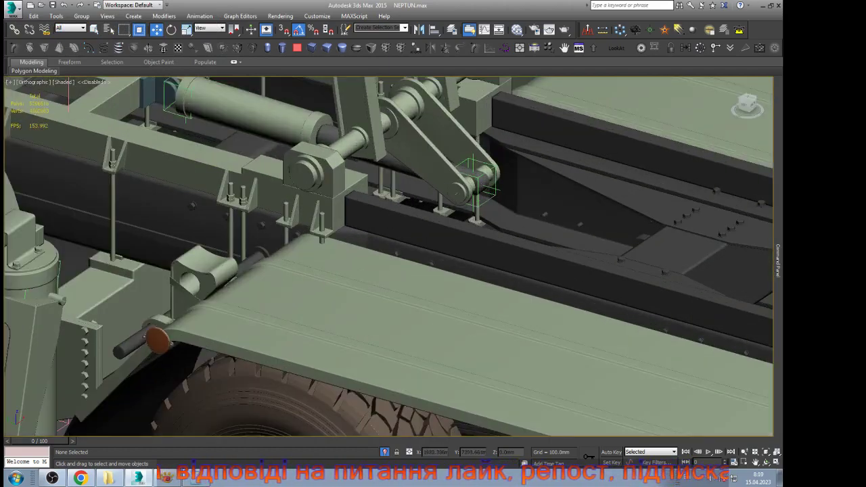
scroll(387, 287, up, 2)
click(310, 302)
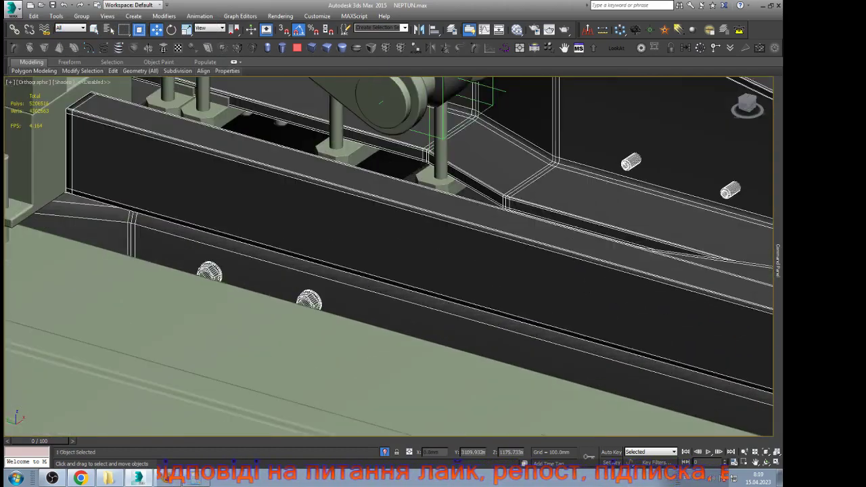
scroll(310, 302, up, 4)
mouse_move(778, 261)
click(718, 158)
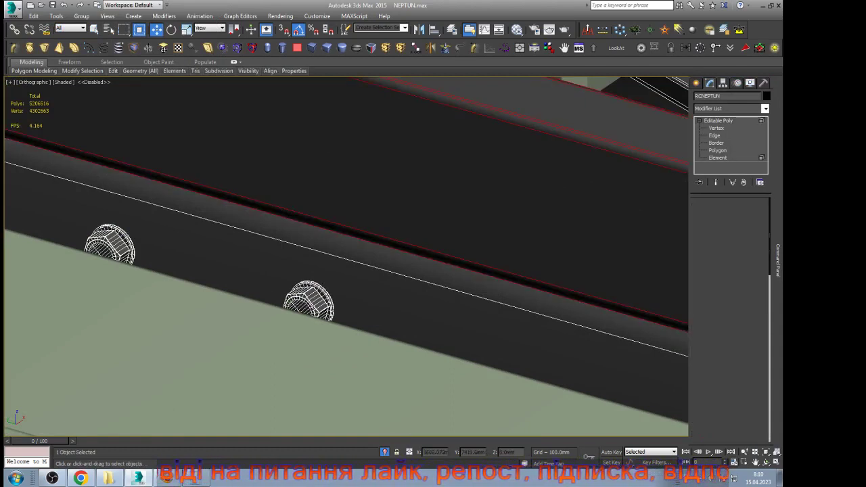
click(300, 308)
scroll(300, 309, up, 5)
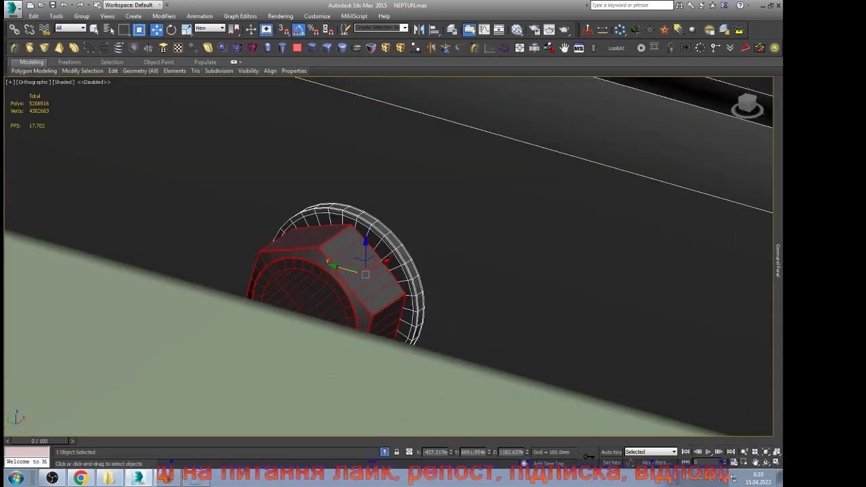
ctrl+click(400, 334)
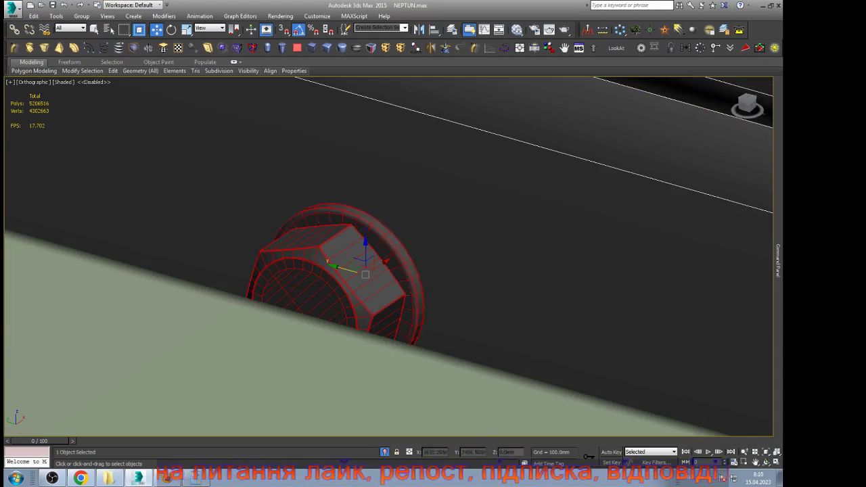
Step: Clone the selected bolt and washer elements straight up, above the chassis side rail
scroll(366, 341, down, 3)
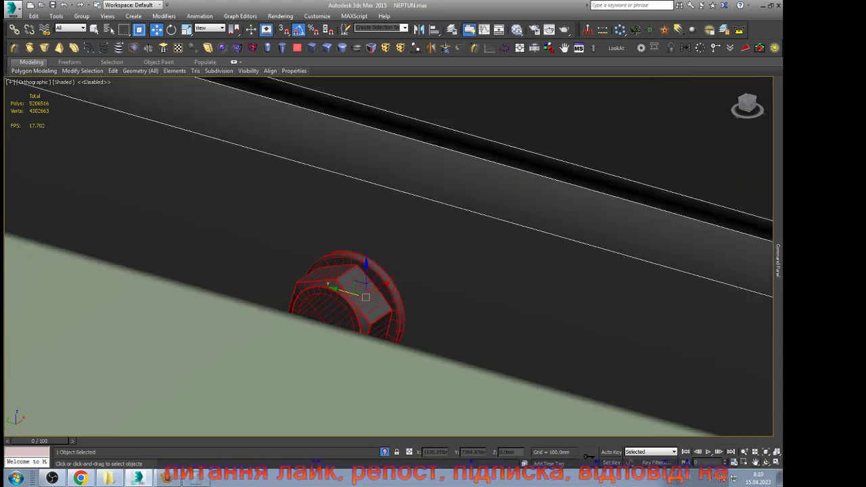
middle_drag(366, 297, 377, 369)
scroll(377, 369, down, 4)
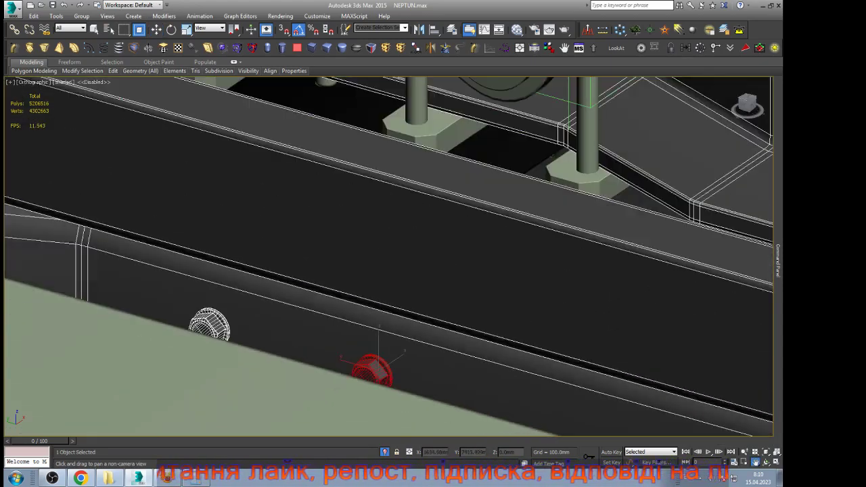
middle_drag(407, 303, 379, 349)
scroll(378, 349, down, 5)
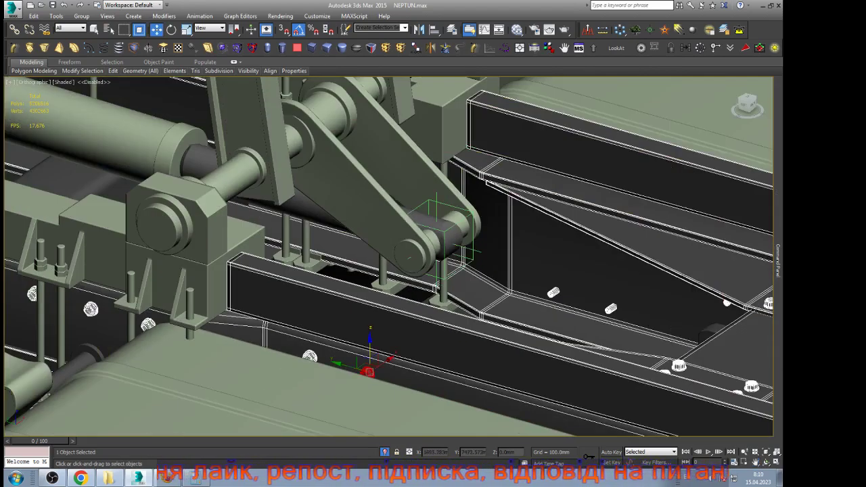
shift+drag(370, 335, 370, 238)
key(Return)
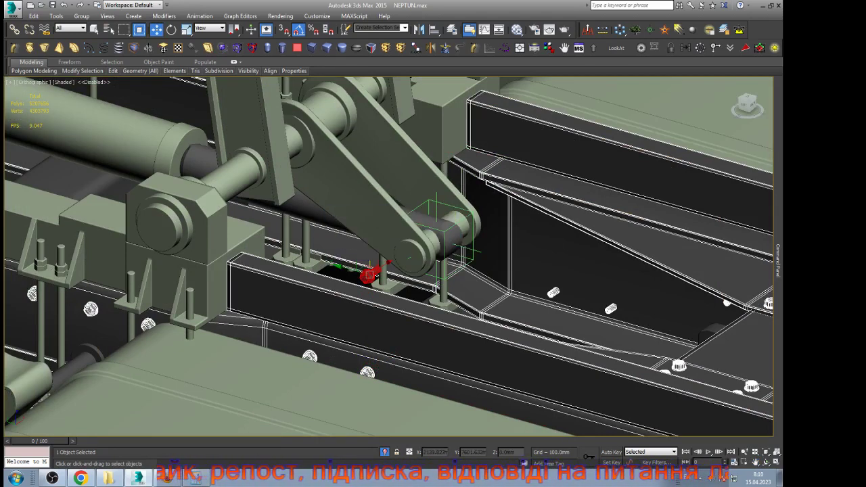
Step: Detach the cloned bolt and washer as a separate object, leave element editing and select the new object
key(ctrl+d)
key(Return)
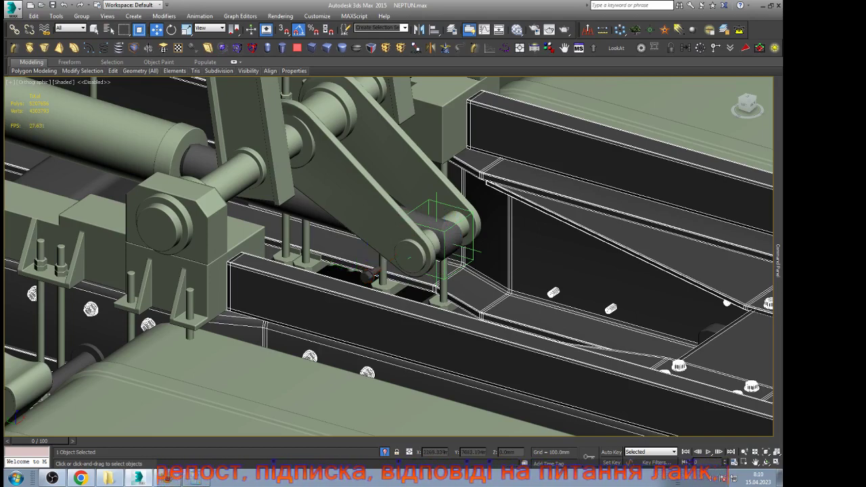
mouse_move(779, 261)
click(719, 120)
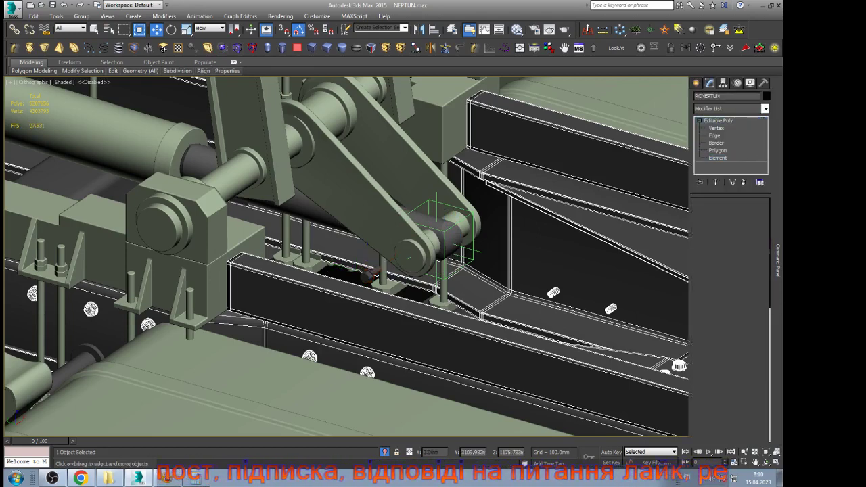
click(368, 274)
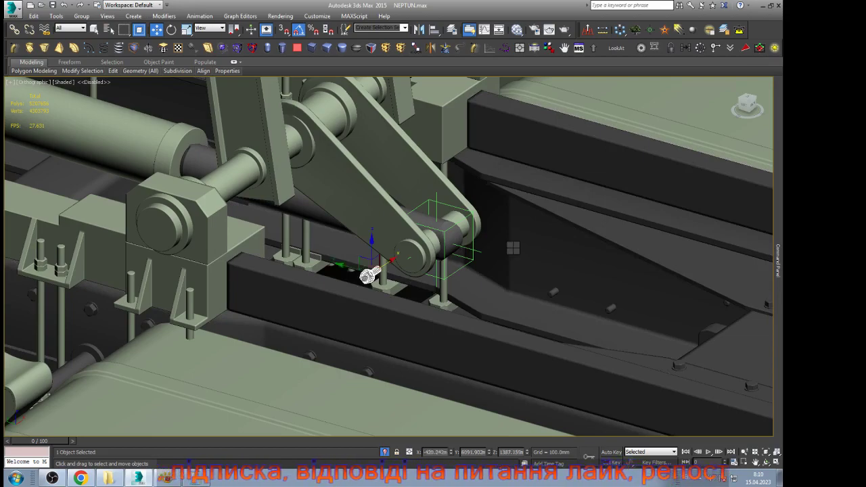
Step: Add the cylinder's mounting bracket and the launcher base frame to the bolt selection, isolate these three objects and clear the selection
scroll(595, 286, down, 4)
scroll(271, 183, up, 6)
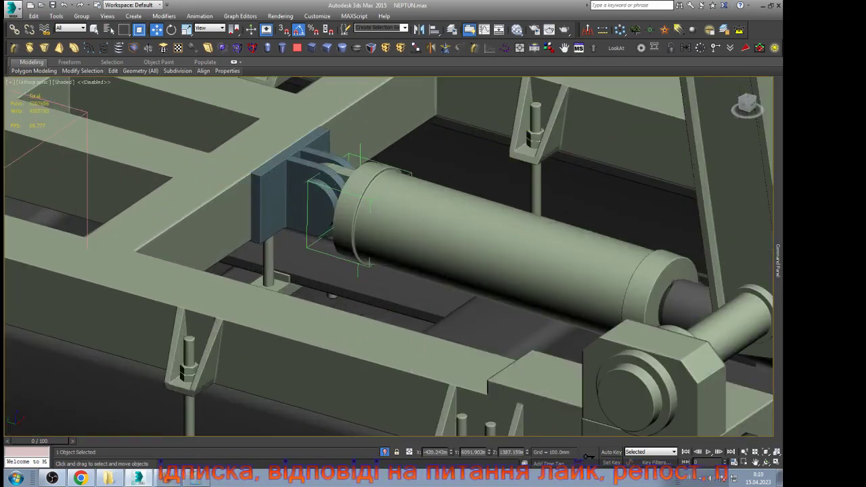
ctrl+click(271, 186)
ctrl+click(233, 173)
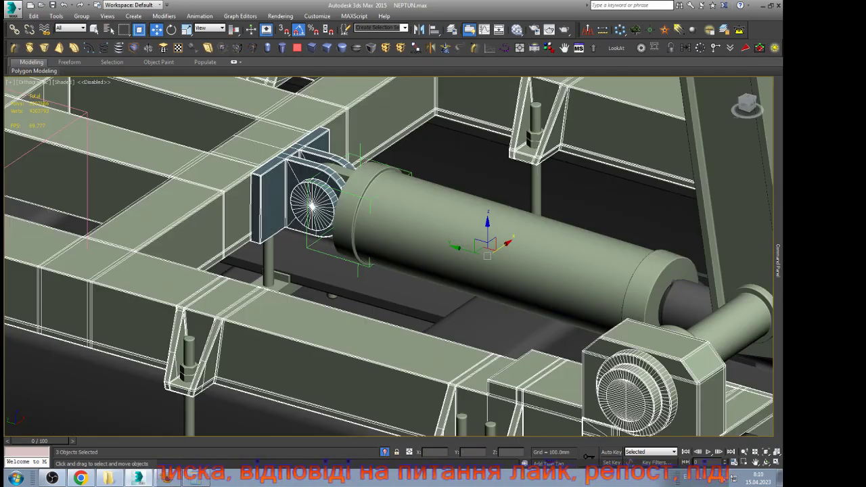
key(z)
click(631, 377)
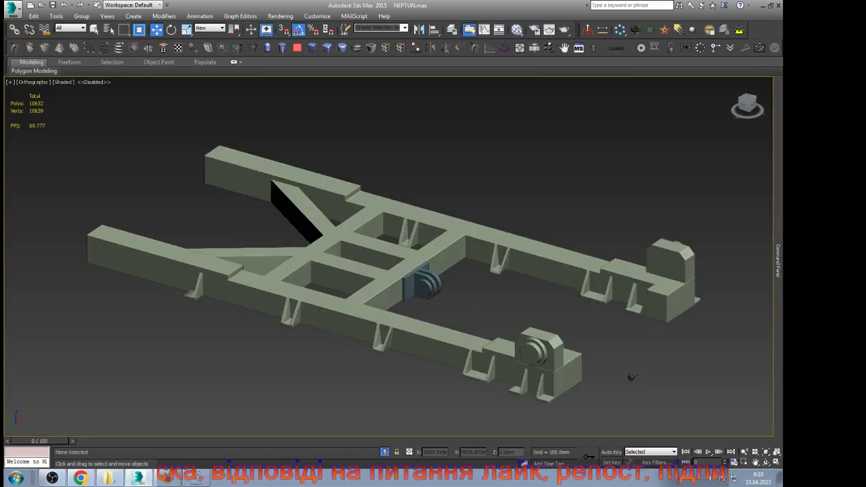
Step: Align the bolt to the mounting bracket in X, Y and Z, matching pivot point to pivot point
click(631, 377)
key(z)
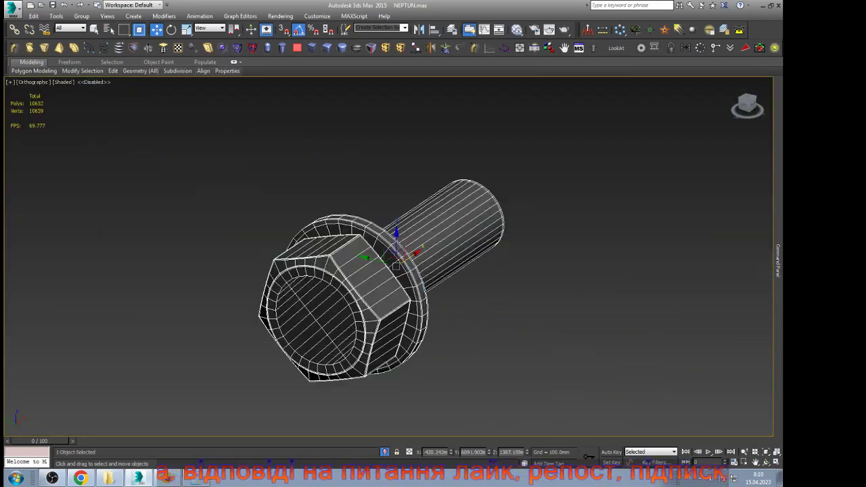
scroll(571, 360, down, 12)
scroll(239, 220, up, 5)
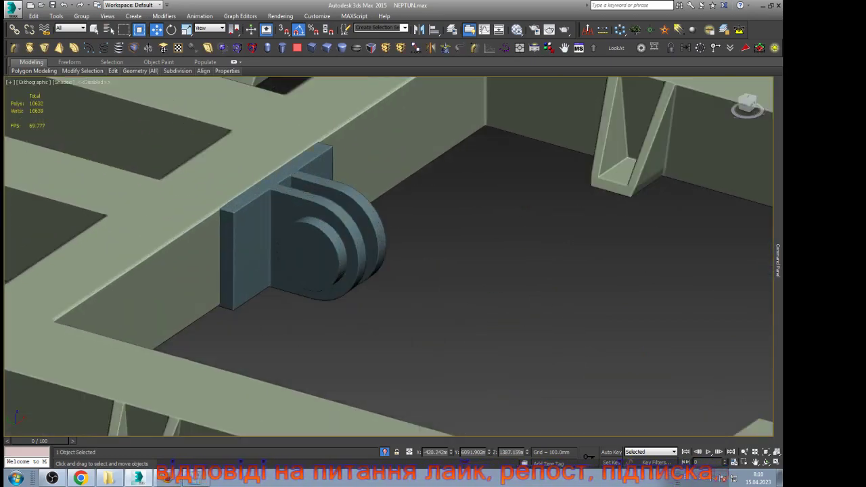
key(alt+a)
click(288, 240)
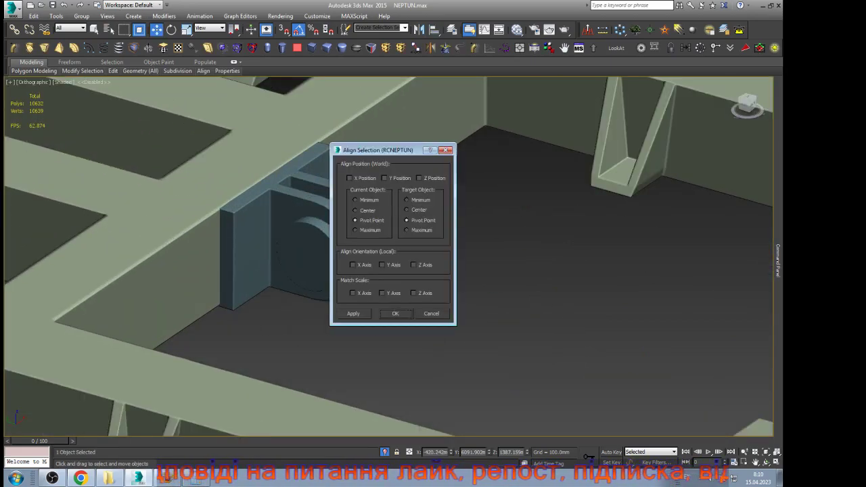
click(385, 178)
click(420, 178)
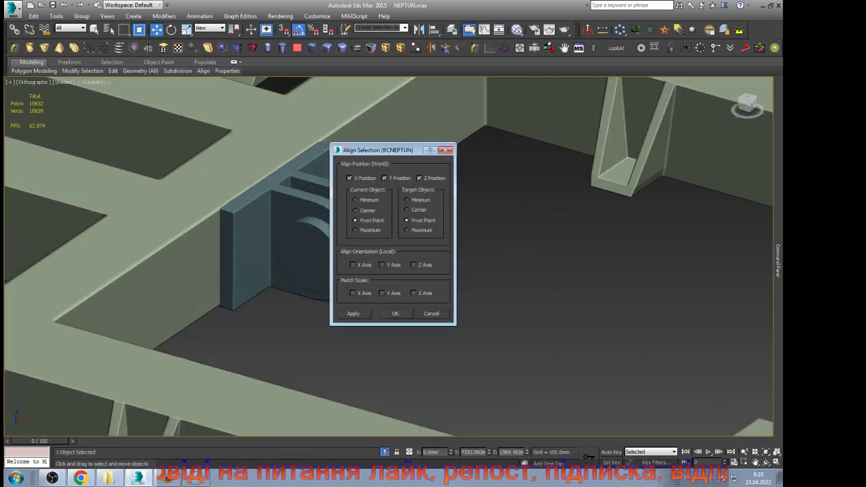
click(395, 313)
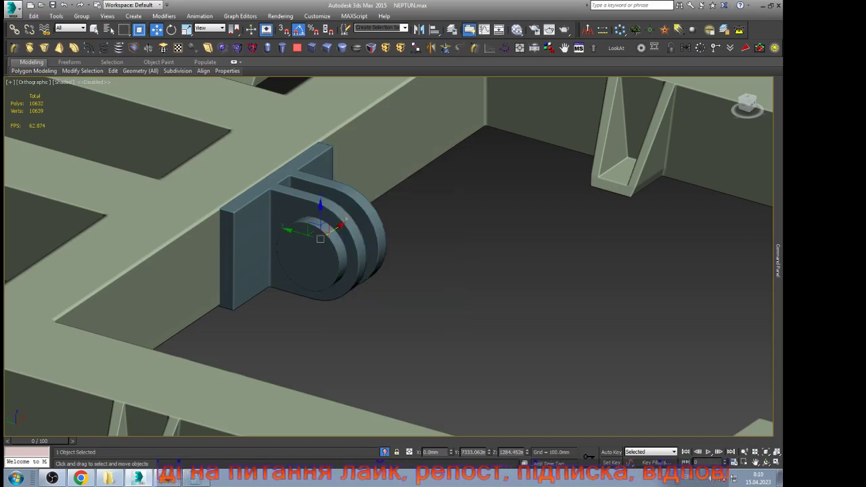
Step: Move the bolt along X to the bracket's side and rotate it a quarter turn in plan so its shank points at the mounting plate
drag(320, 238, 282, 257)
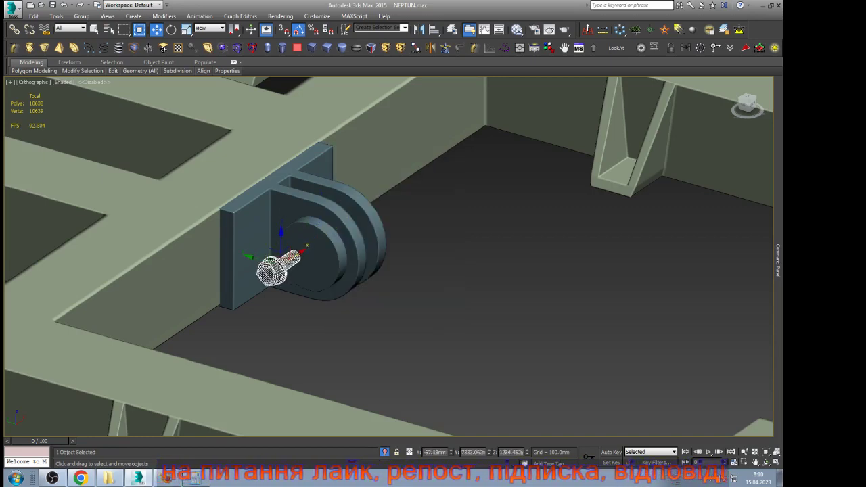
key(t)
key(z)
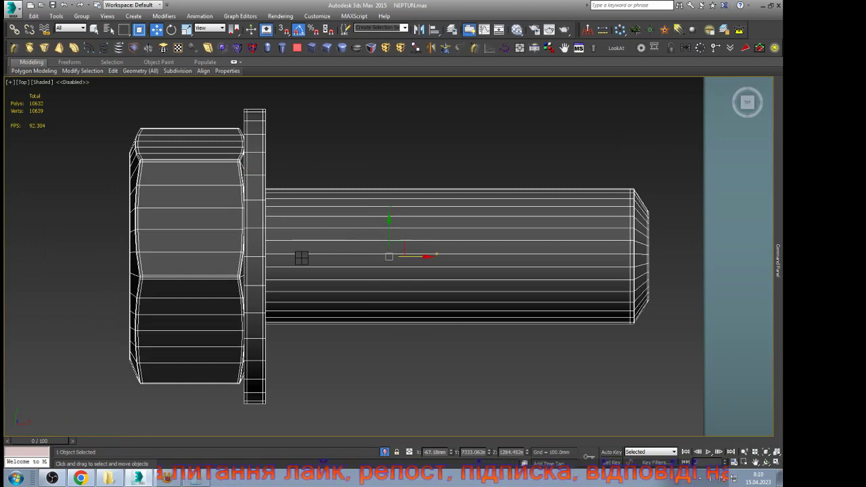
key(e)
scroll(381, 377, down, 6)
drag(412, 334, 367, 304)
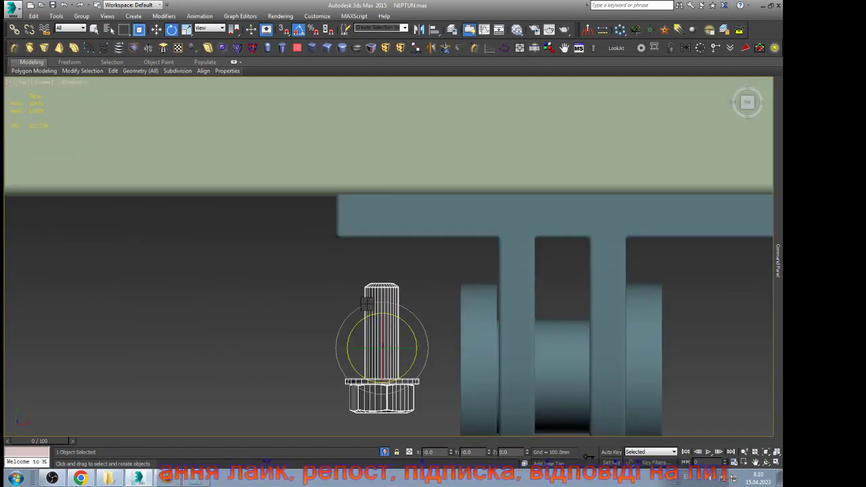
Step: Seat the bolt in the side flange of the bracket's mounting plate, with its washer against the plate face
key(w)
drag(384, 346, 408, 188)
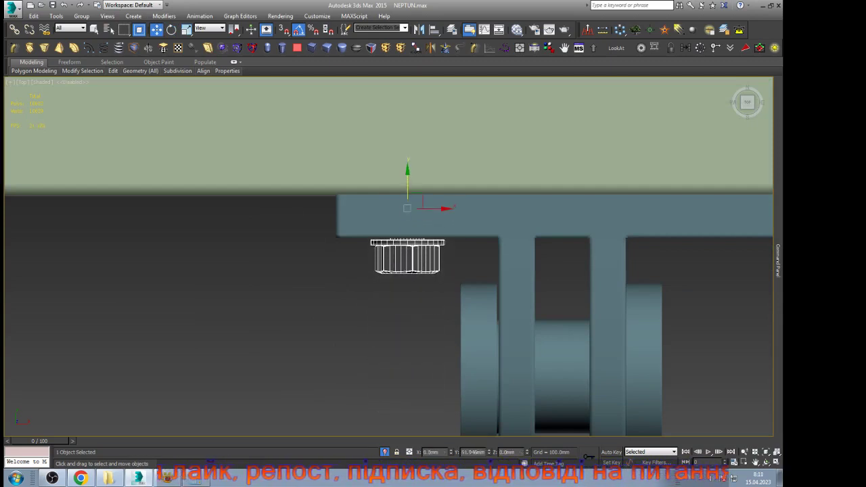
scroll(404, 195, up, 5)
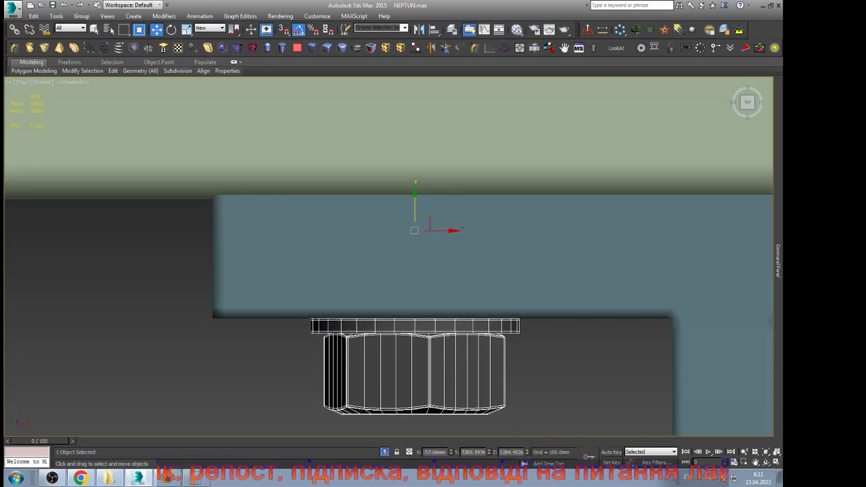
scroll(415, 207, down, 5)
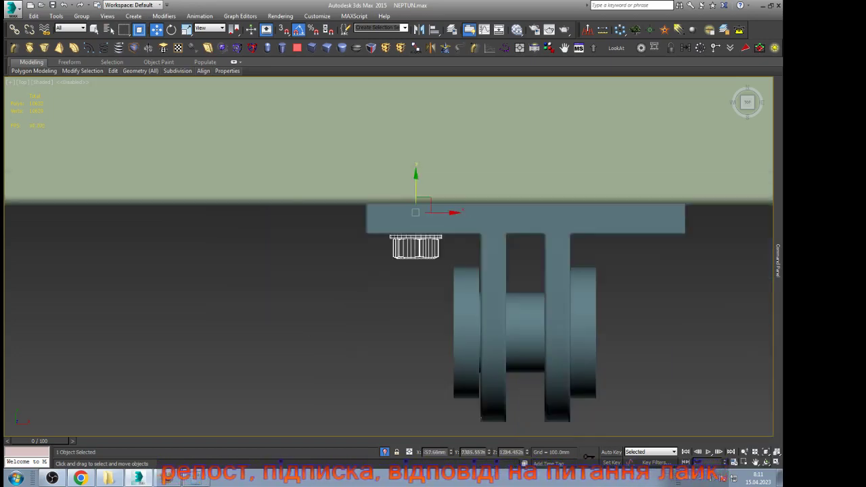
Step: Clone the bolt as one instance straight down to the lower corner of the mounting plate
click(766, 462)
mouse_move(390, 284)
mouse_down()
mouse_move(417, 186)
mouse_move(423, 212)
mouse_move(415, 143)
mouse_move(427, 290)
mouse_up()
key(w)
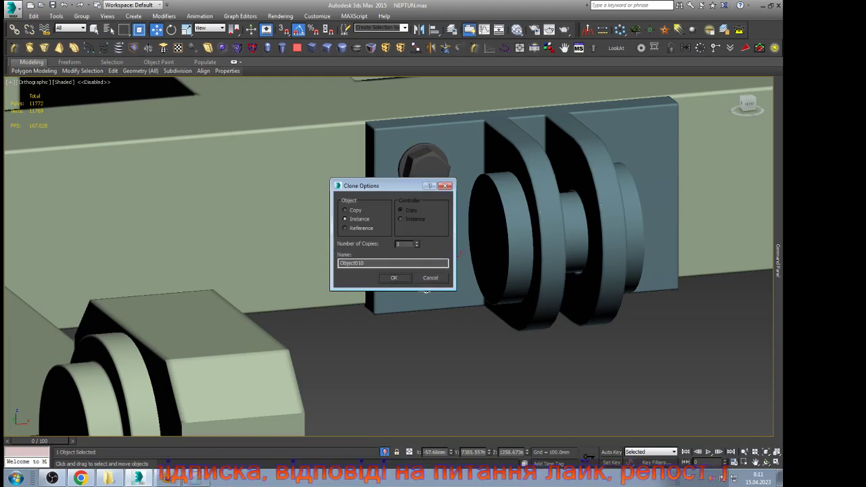
click(394, 277)
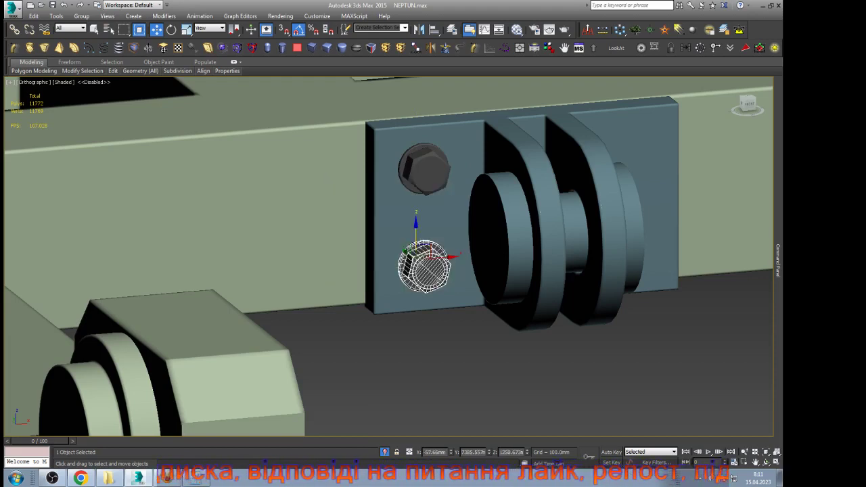
Step: Clone both bolts together as instances along X to the opposite side of the mounting plate
ctrl+click(424, 169)
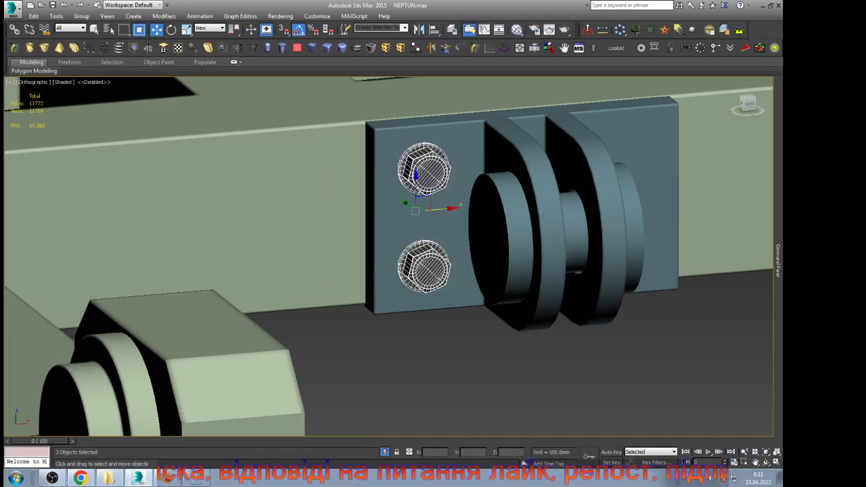
mouse_move(438, 209)
shift+mouse_down()
mouse_move(522, 191)
mouse_move(651, 190)
shift+mouse_up()
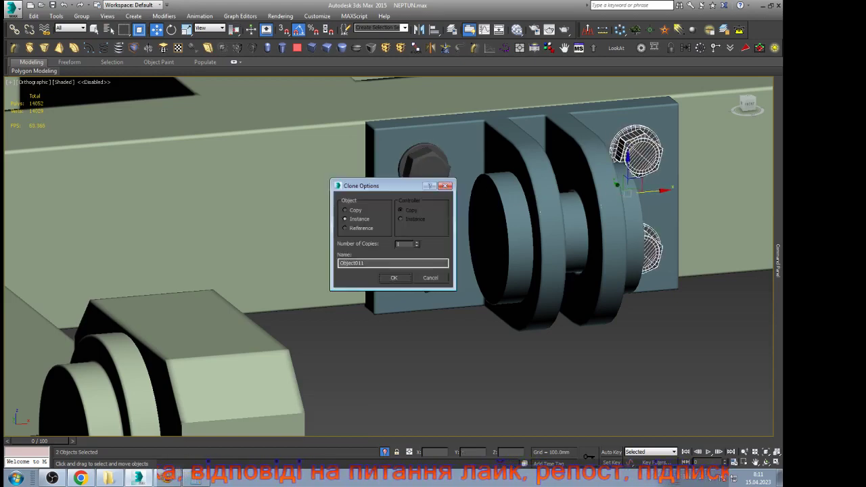
click(394, 277)
Step: Attach all four bolts to the cylinder's mounting bracket
key(ctrl+r)
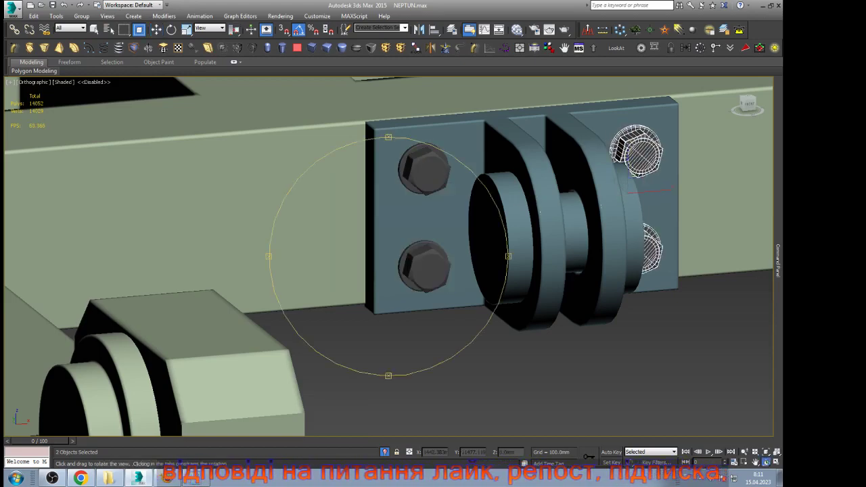
drag(487, 271, 420, 288)
scroll(419, 287, down, 4)
drag(460, 250, 467, 272)
scroll(467, 272, up, 4)
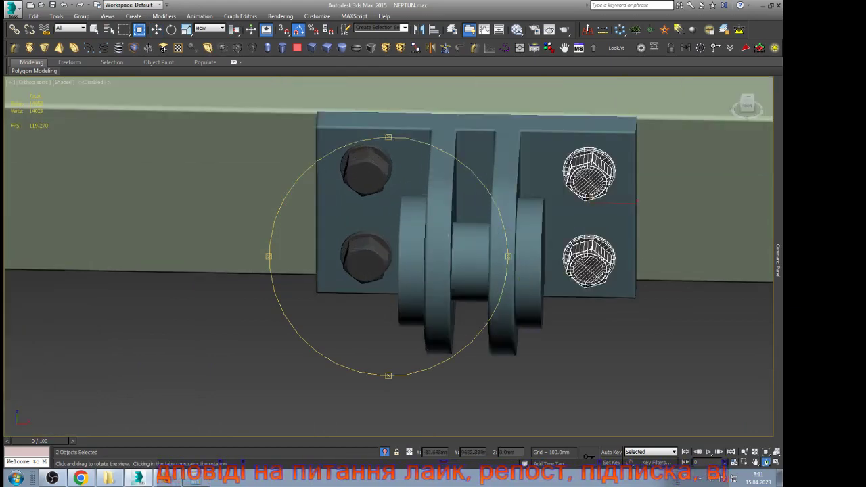
key(w)
click(448, 236)
mouse_move(778, 260)
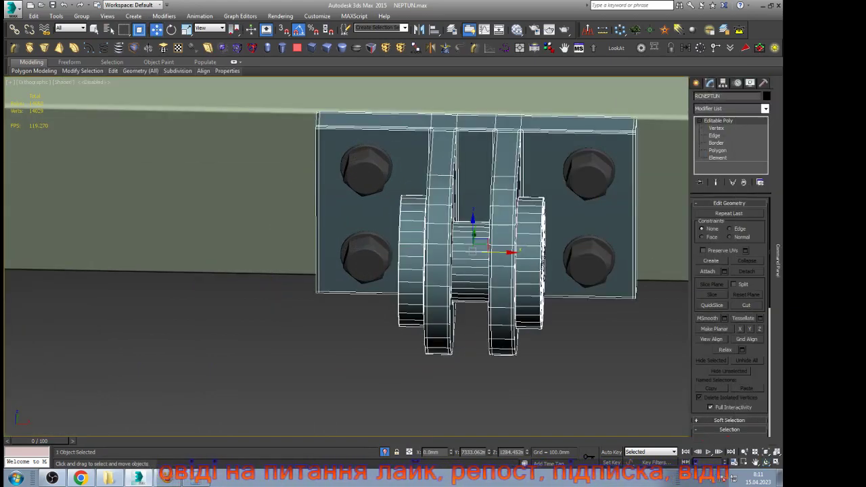
click(707, 270)
click(589, 261)
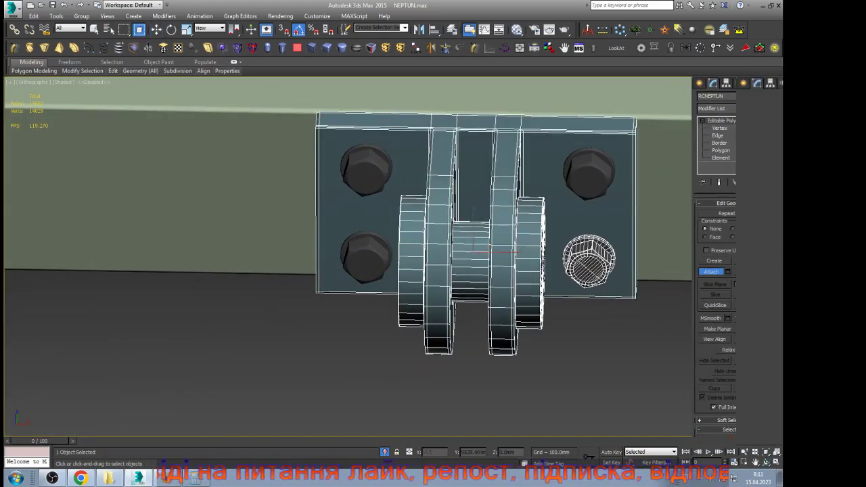
click(589, 172)
click(366, 169)
click(367, 257)
key(w)
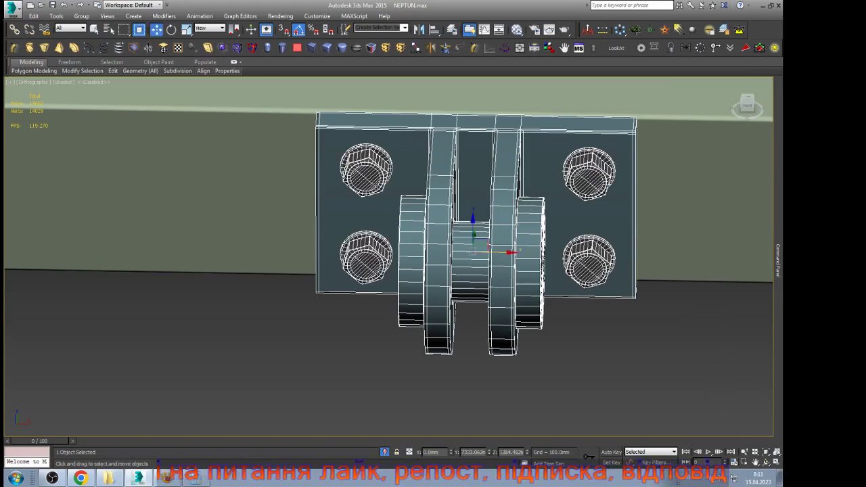
Step: Assign material ID 1 to the bracket's body and pin elements, excluding the bolts, and leave element editing
scroll(368, 257, down, 6)
alt+middle_drag(343, 255, 387, 257)
scroll(387, 257, up, 6)
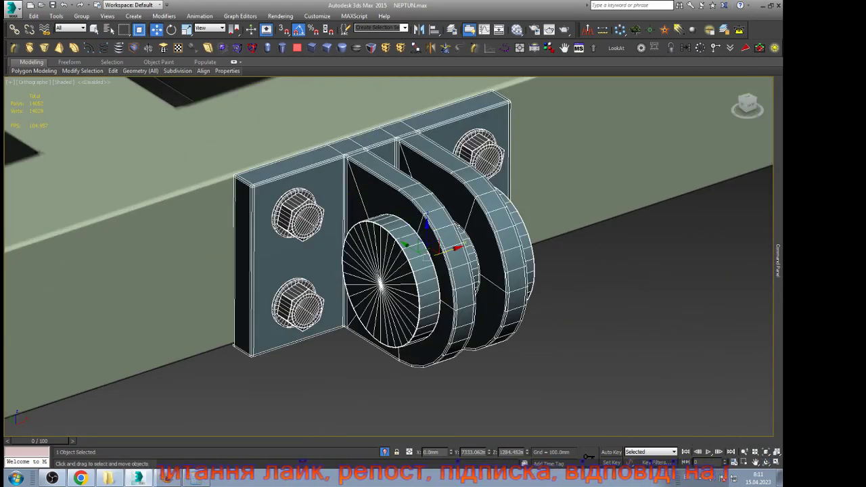
key(5)
click(389, 264)
ctrl+click(461, 284)
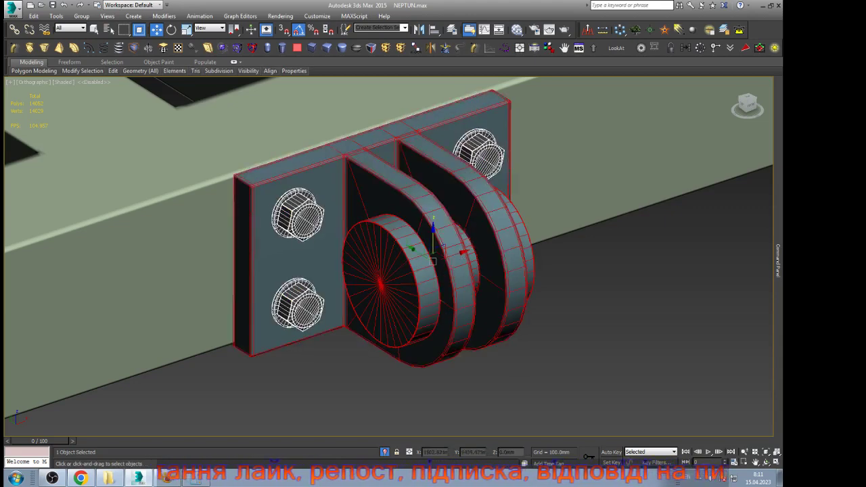
mouse_move(779, 270)
scroll(731, 318, down, 5)
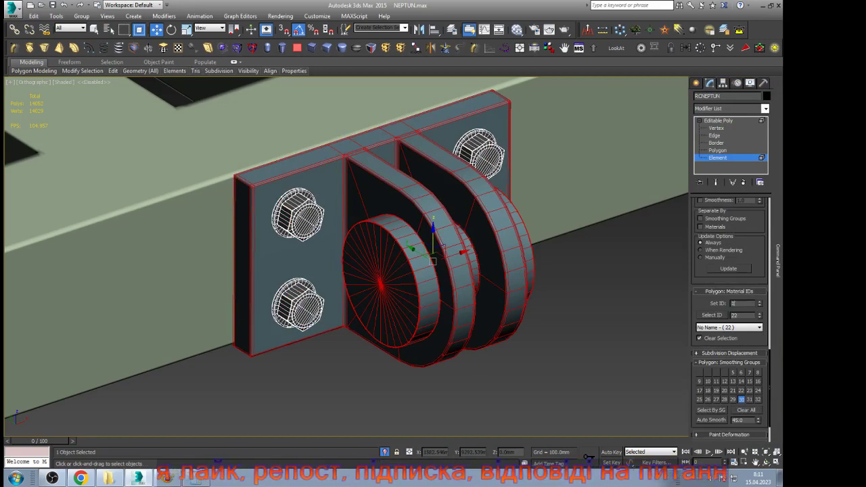
text(1)
key(Return)
click(718, 158)
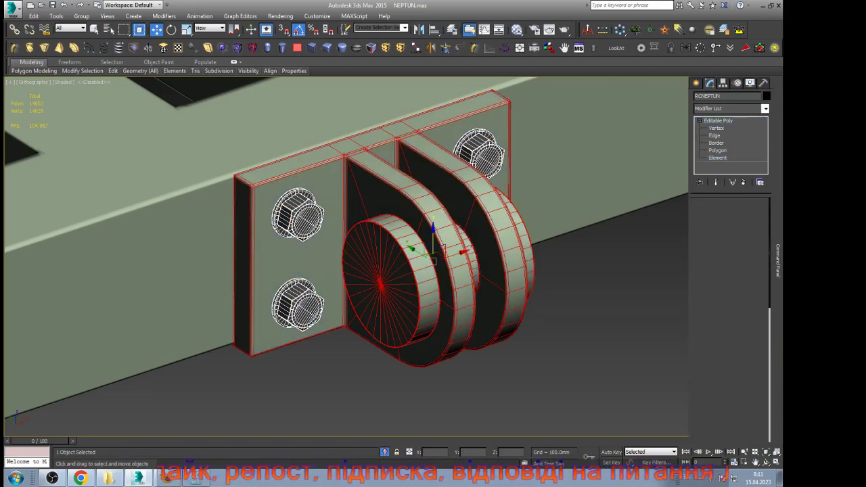
click(581, 305)
Step: Select the launcher base frame and open vertex editing of its Editable Poly beneath the Symmetry modifier
scroll(464, 267, down, 9)
scroll(474, 260, up, 5)
scroll(487, 268, up, 2)
click(487, 270)
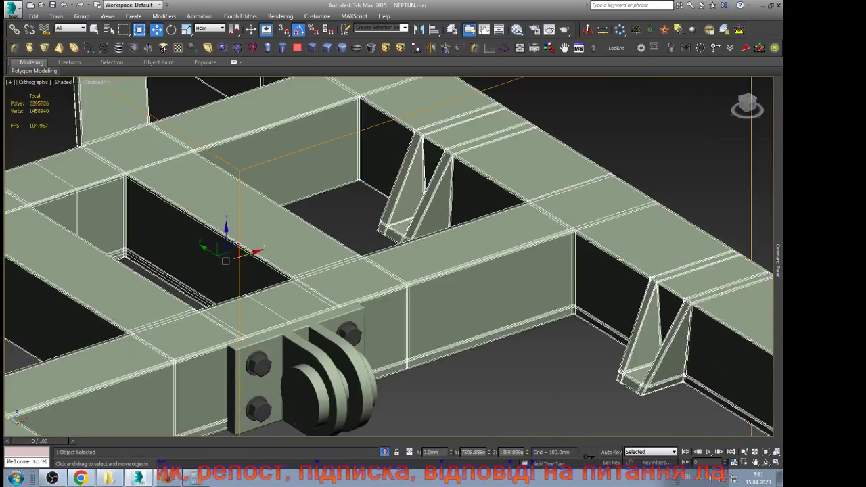
scroll(487, 272, down, 6)
scroll(406, 190, up, 6)
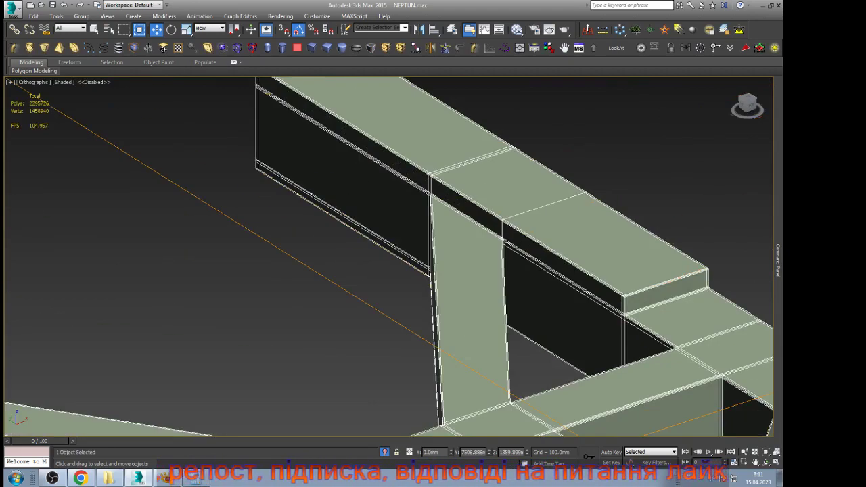
scroll(406, 189, down, 3)
scroll(406, 190, up, 3)
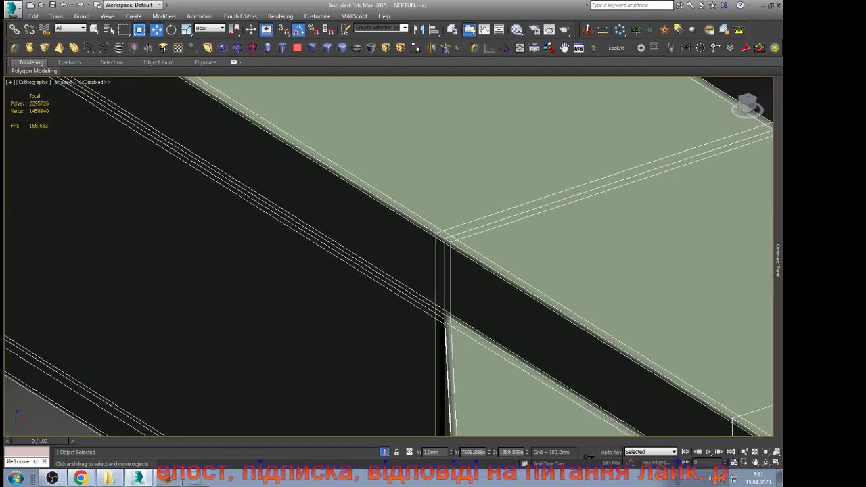
scroll(437, 260, down, 7)
mouse_move(777, 261)
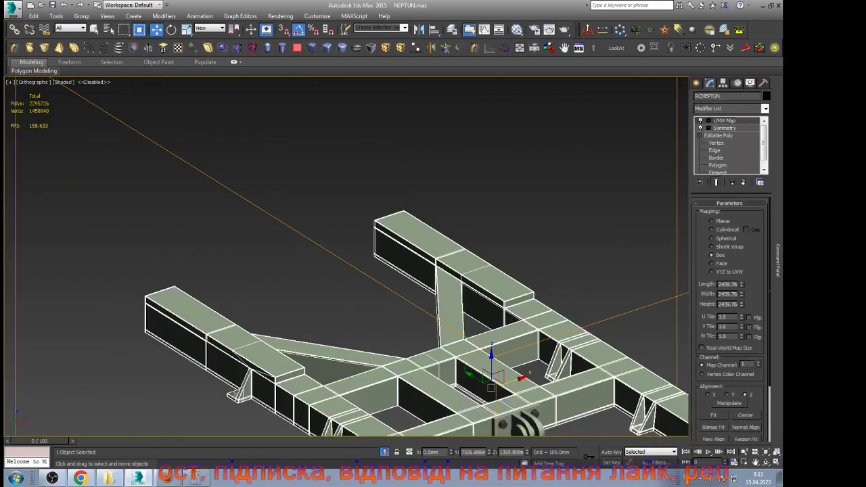
click(719, 135)
click(716, 143)
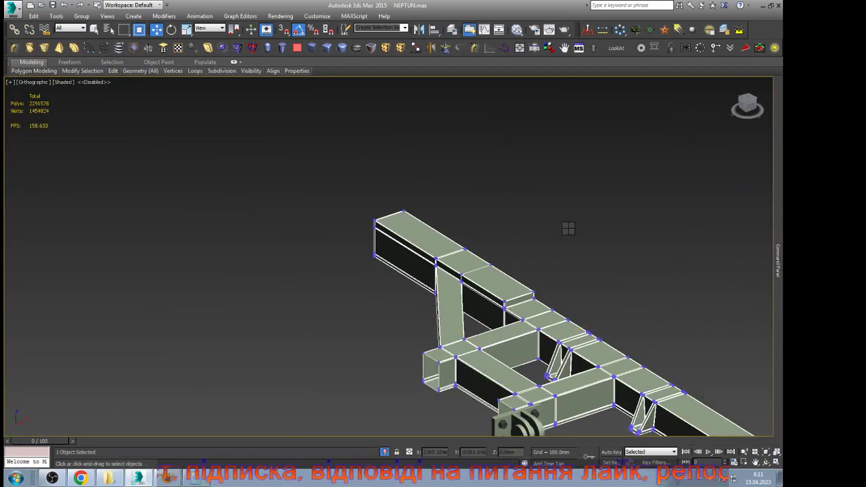
Step: Target-weld the neighbouring vertices on both sides into the middle vertex at the upper joint of the diagonal brace and long beam
scroll(568, 229, up, 8)
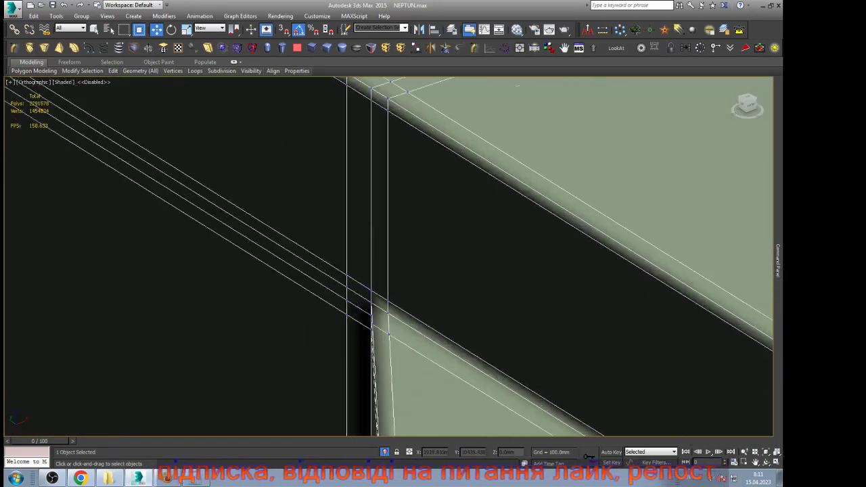
scroll(396, 247, up, 2)
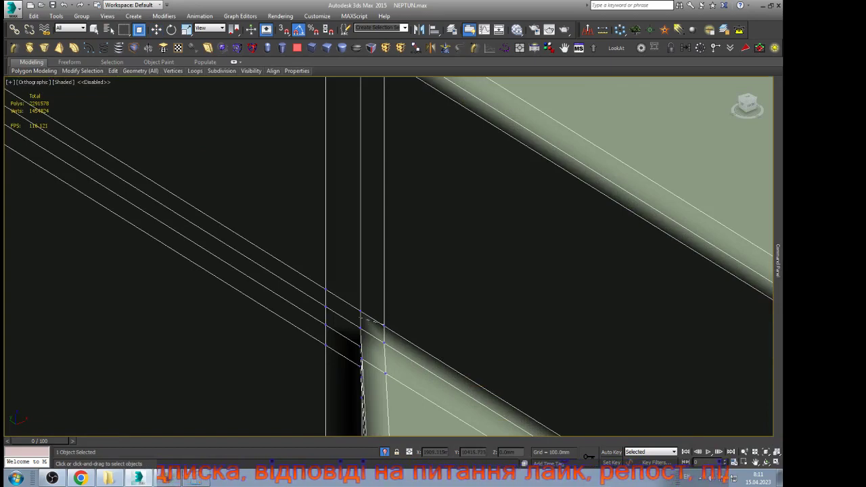
click(361, 312)
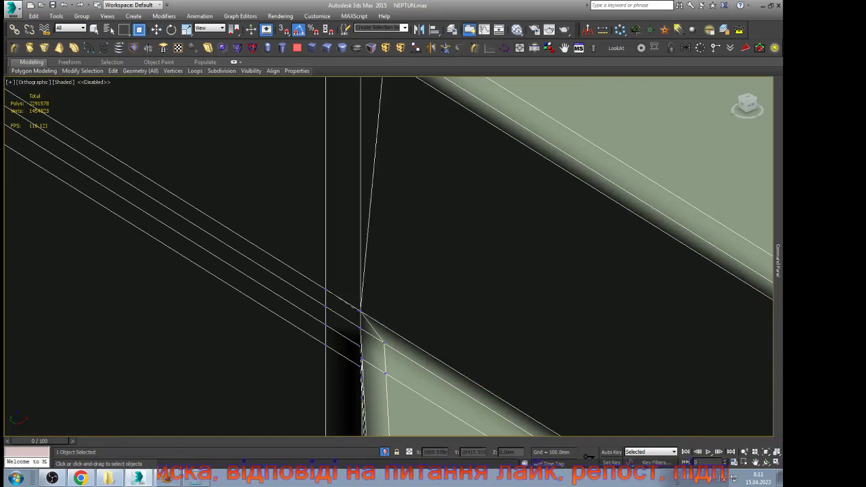
click(361, 311)
key(w)
scroll(361, 311, down, 8)
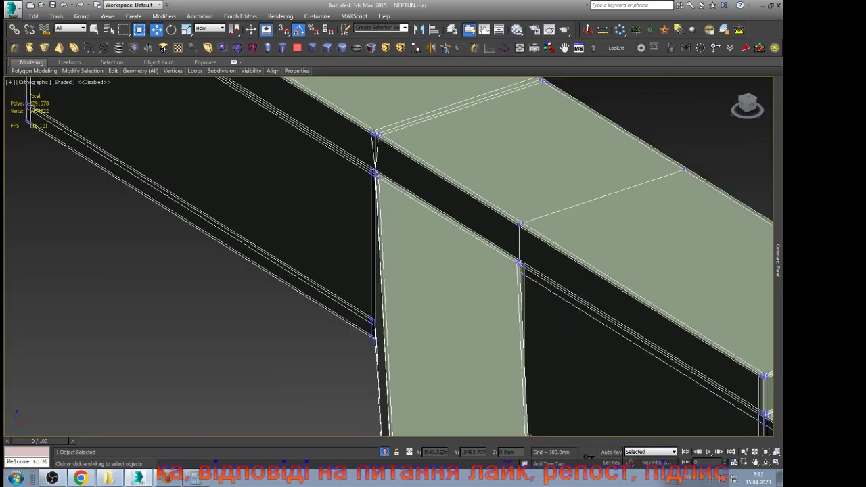
Step: Target-weld the neighbouring vertex into the corner vertex on the underside where the diagonal brace meets the long beam
drag(327, 255, 398, 322)
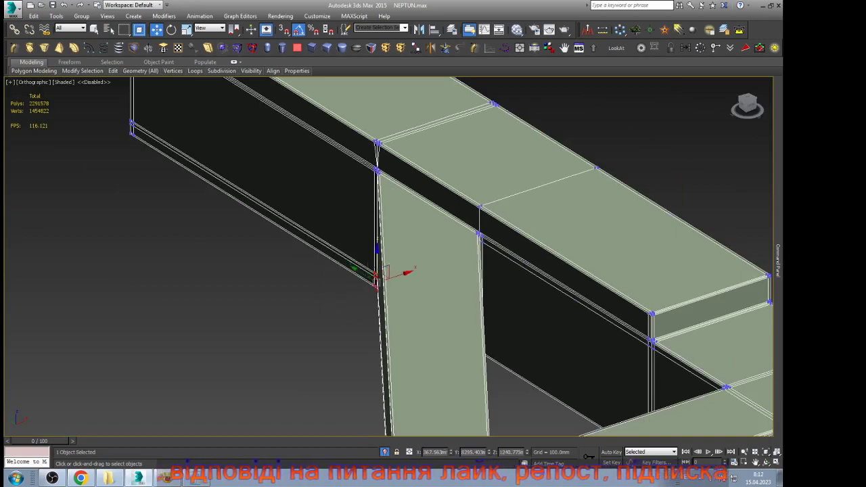
alt+middle_drag(397, 322, 499, 257)
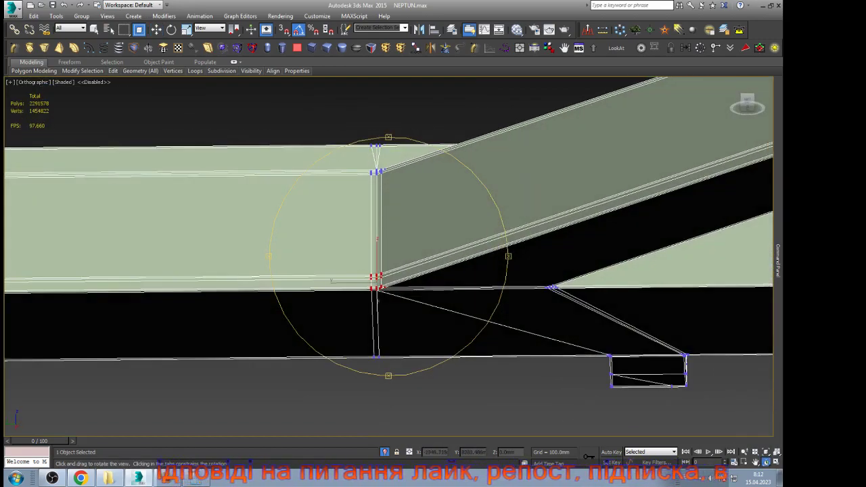
alt+middle_drag(330, 279, 352, 237)
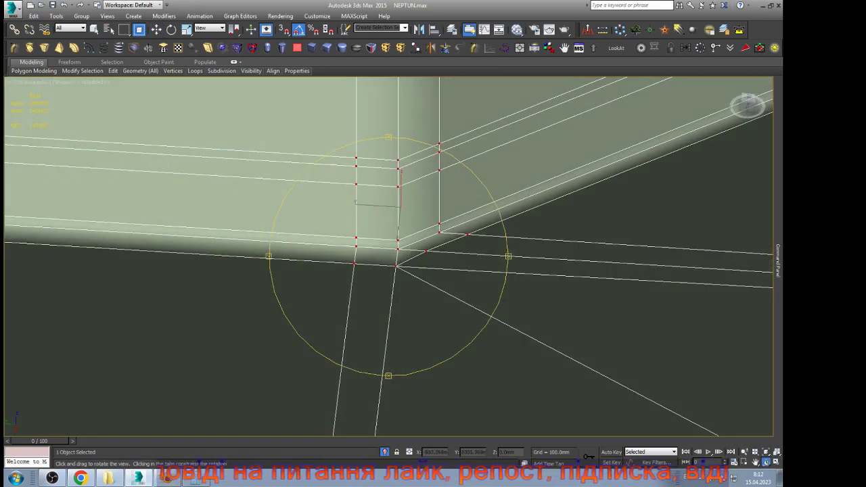
key(w)
click(410, 267)
key(alt+c)
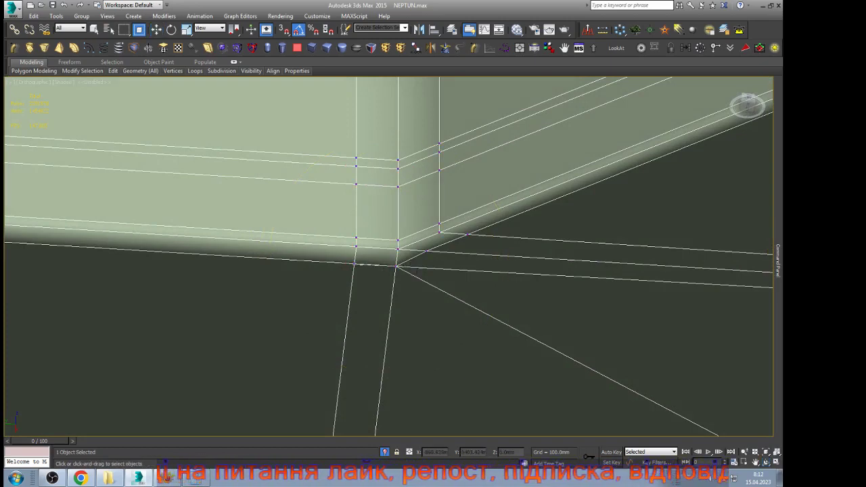
click(397, 267)
key(w)
Step: Remove the redundant edge loop running around the beam on one side of the brace joint
scroll(452, 200, down, 10)
middle_drag(442, 318, 440, 255)
scroll(440, 255, up, 4)
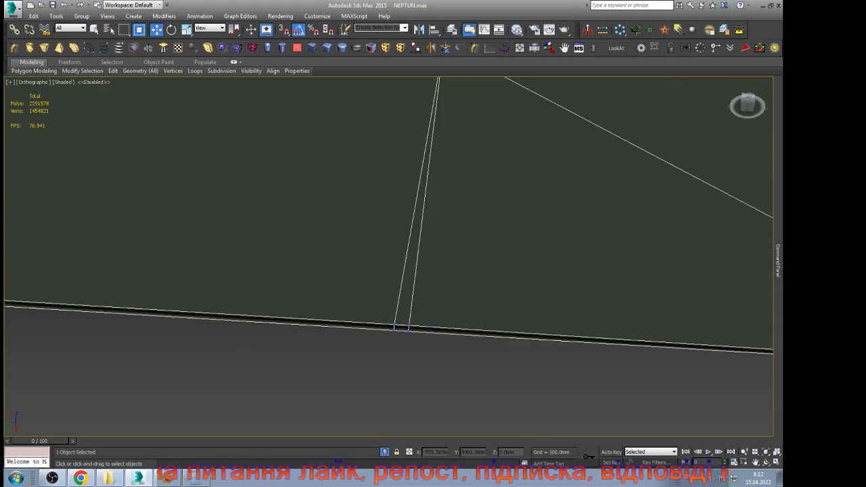
key(2)
double_click(407, 256)
key(z)
key(ctrl+r)
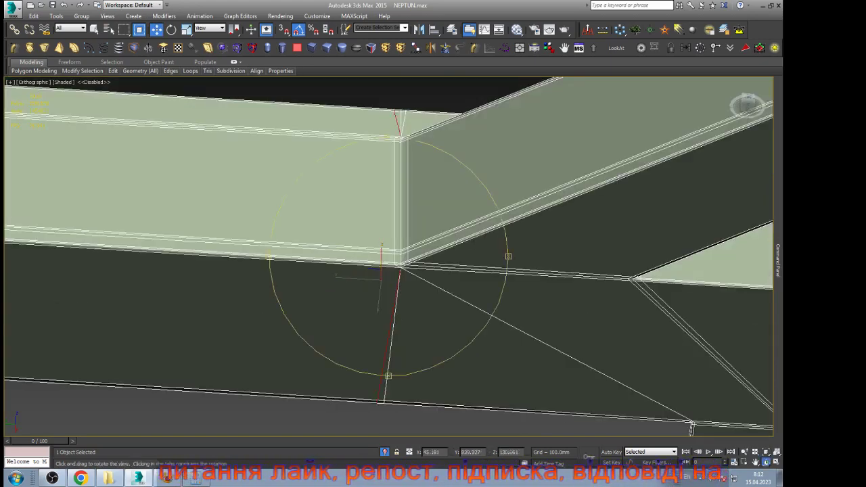
scroll(389, 257, down, 7)
drag(405, 257, 372, 348)
scroll(389, 256, up, 7)
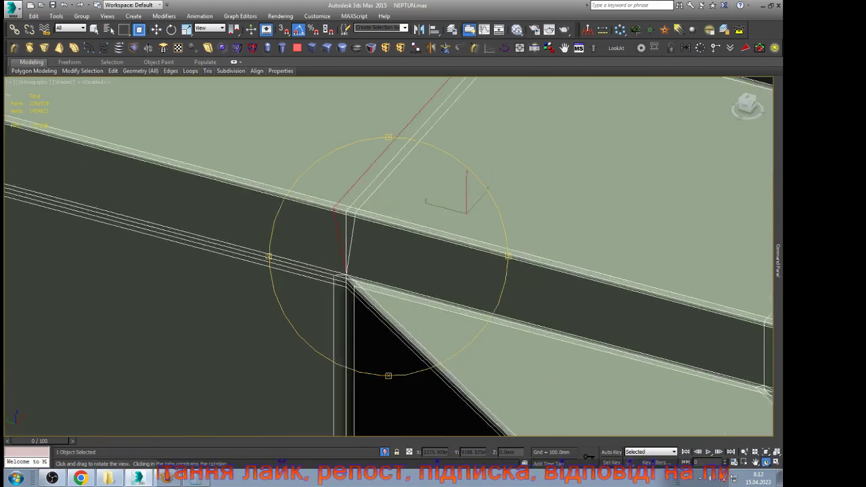
alt+middle_drag(392, 237, 399, 224)
key(Delete)
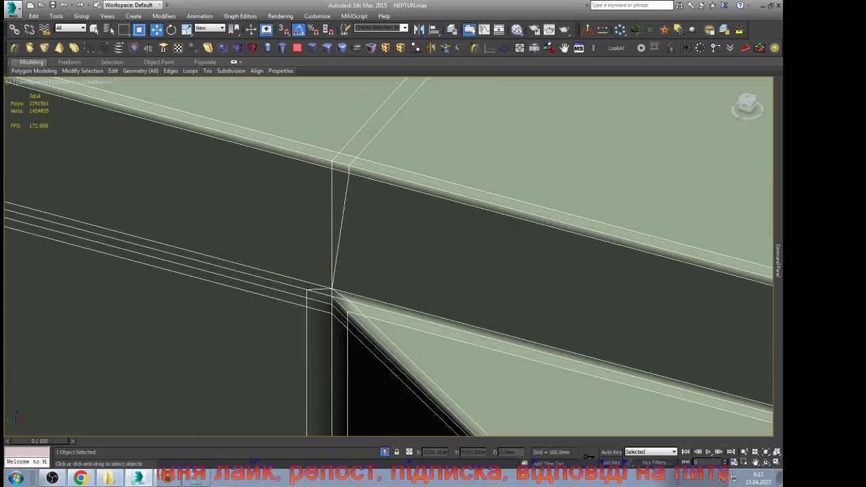
Step: Remove the second redundant edge loop around the beam beside the brace joint, leaving only the middle edge there
key(ctrl+z)
key(z)
alt+middle_drag(386, 238, 579, 226)
scroll(388, 238, down, 4)
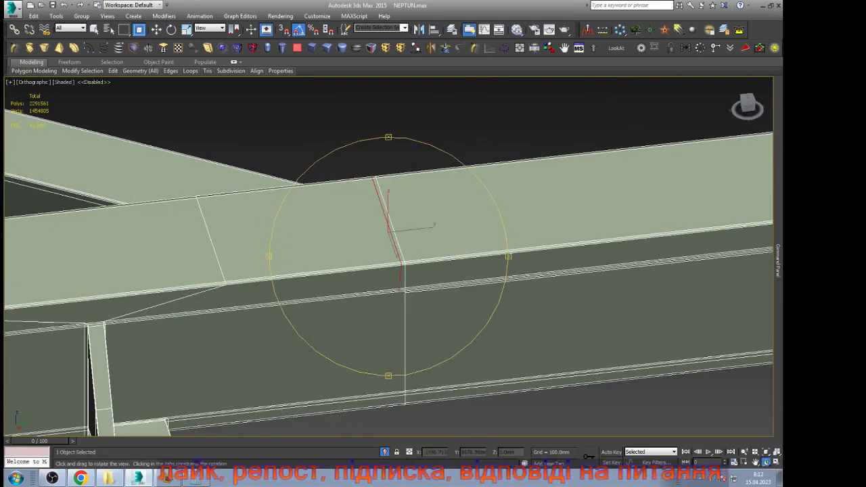
key(Delete)
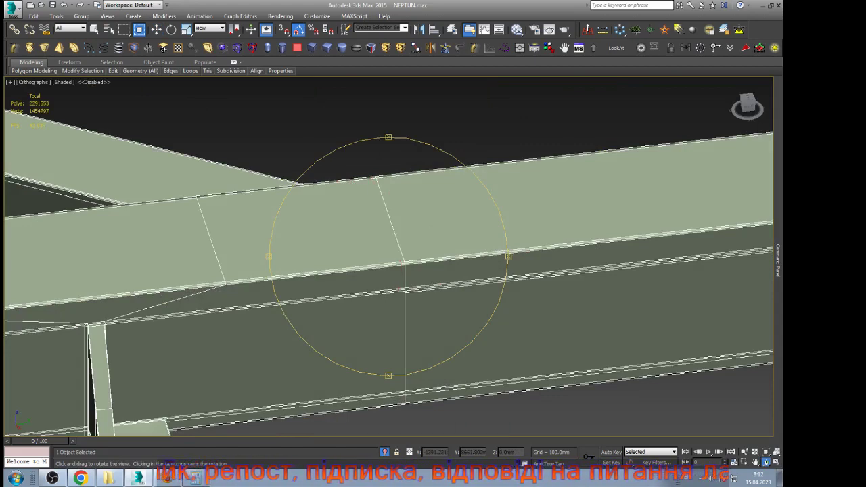
Step: Select the lowest edge loop in the band below the beam's upper edge, trace it around the frame and remove it
scroll(433, 289, down, 5)
scroll(457, 272, up, 5)
scroll(277, 348, up, 5)
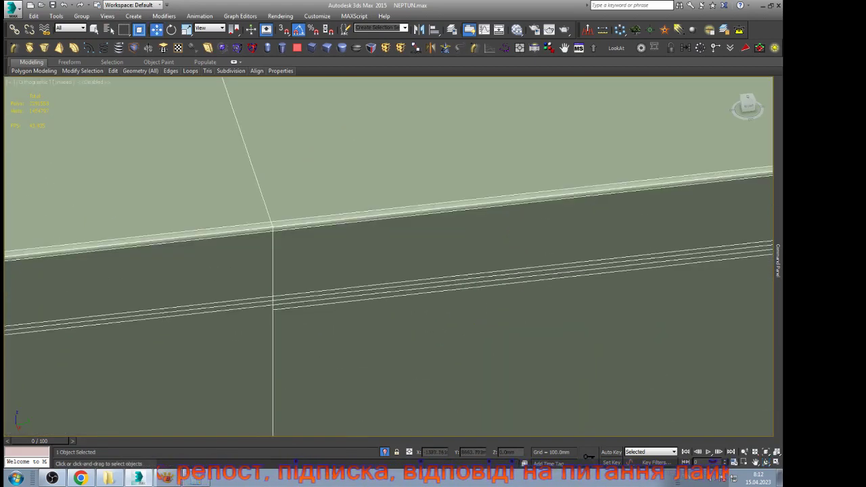
double_click(352, 295)
scroll(519, 364, down, 8)
mouse_move(778, 260)
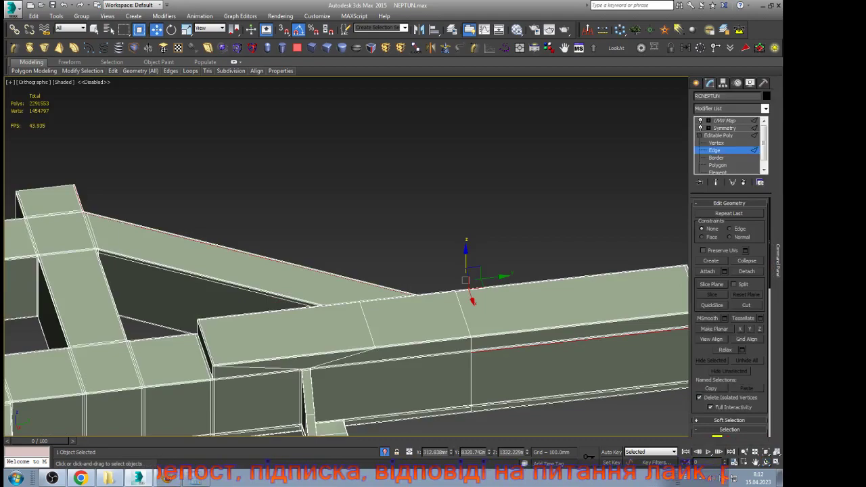
alt+middle_drag(596, 263, 433, 266)
scroll(467, 261, up, 8)
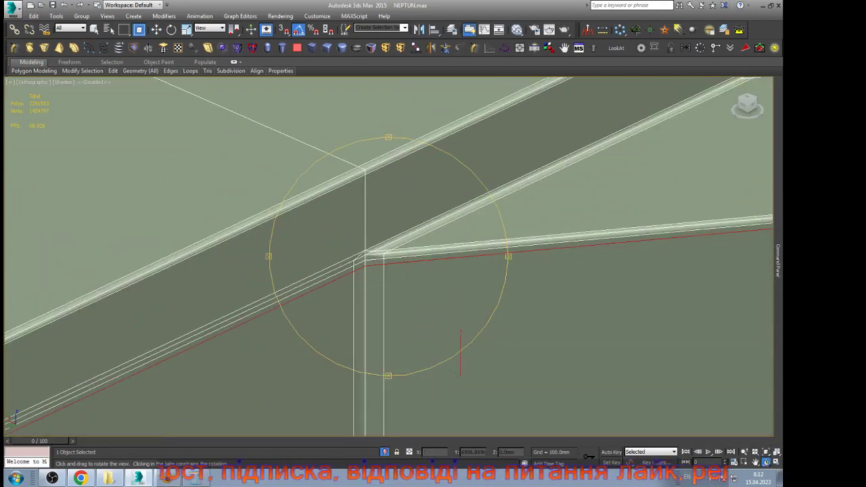
scroll(305, 236, down, 10)
scroll(388, 257, up, 6)
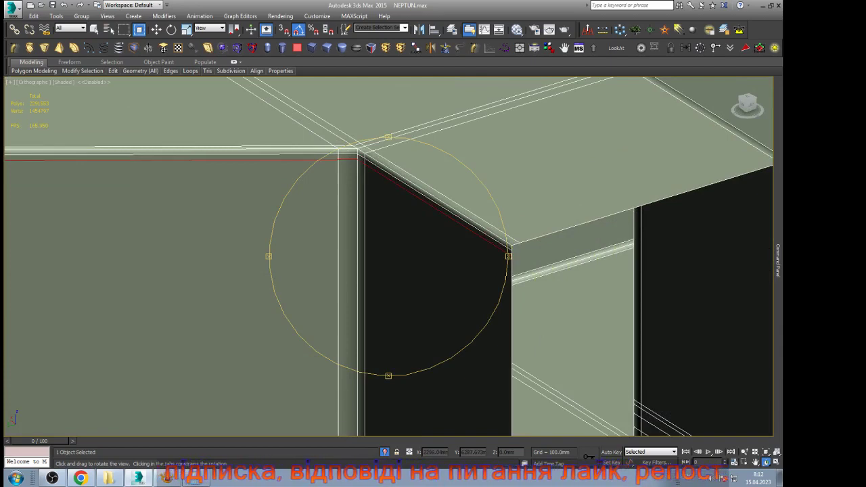
key(w)
scroll(389, 257, down, 6)
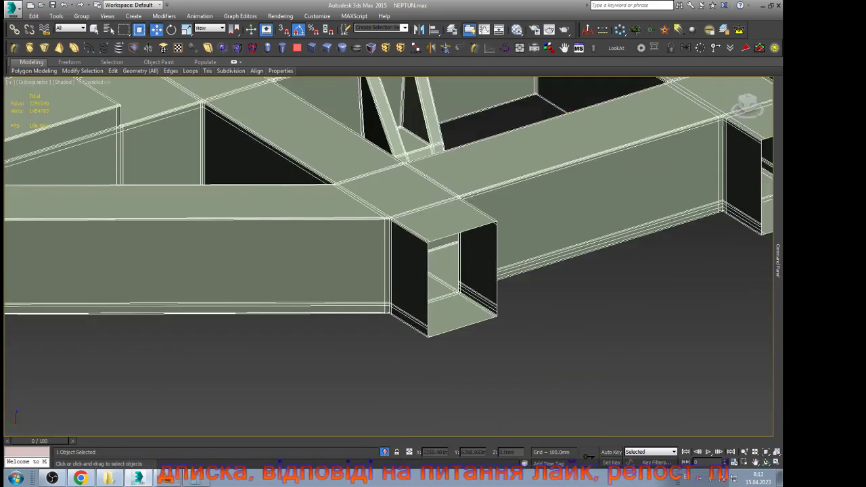
Step: Select the uppermost edge loop near the beam's lower edge and examine its course along the brace, beam and support foot
scroll(419, 244, down, 4)
scroll(223, 264, up, 8)
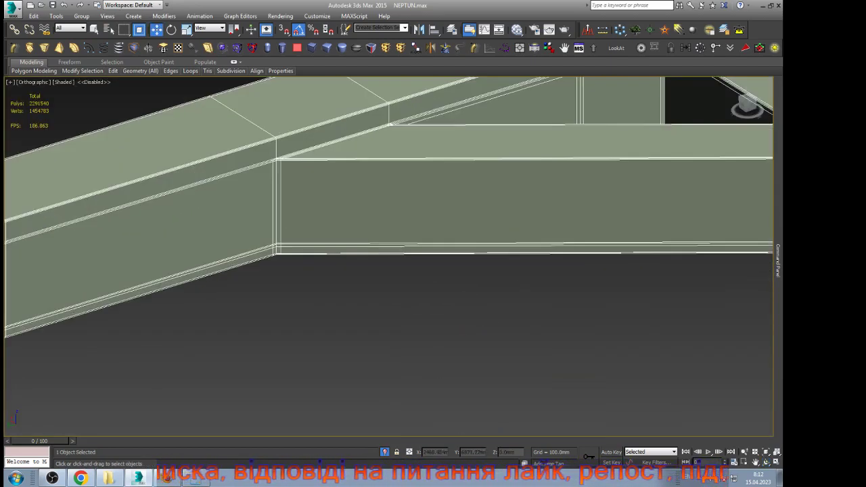
double_click(281, 221)
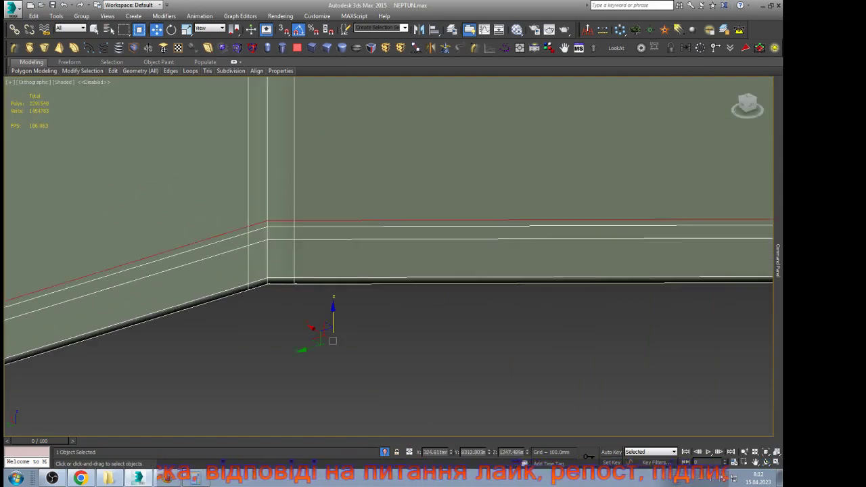
click(765, 462)
drag(379, 271, 544, 224)
middle_drag(212, 301, 293, 295)
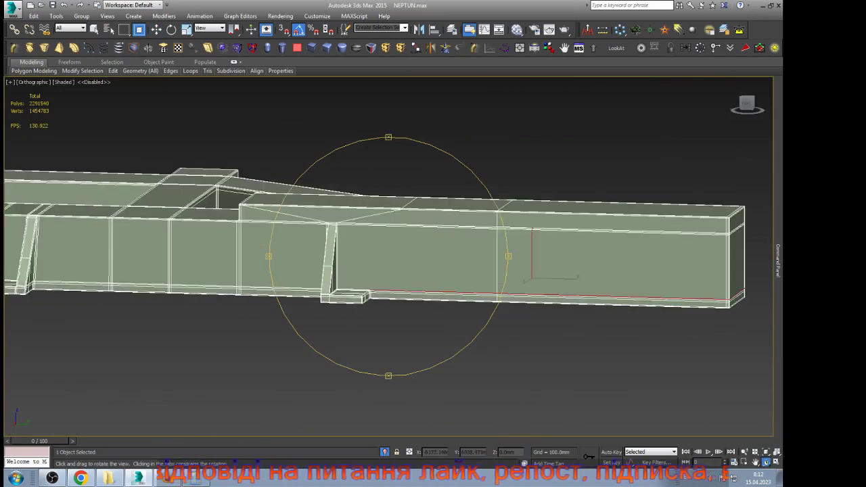
scroll(293, 294, up, 3)
scroll(518, 301, up, 4)
scroll(491, 246, up, 1)
scroll(359, 250, down, 5)
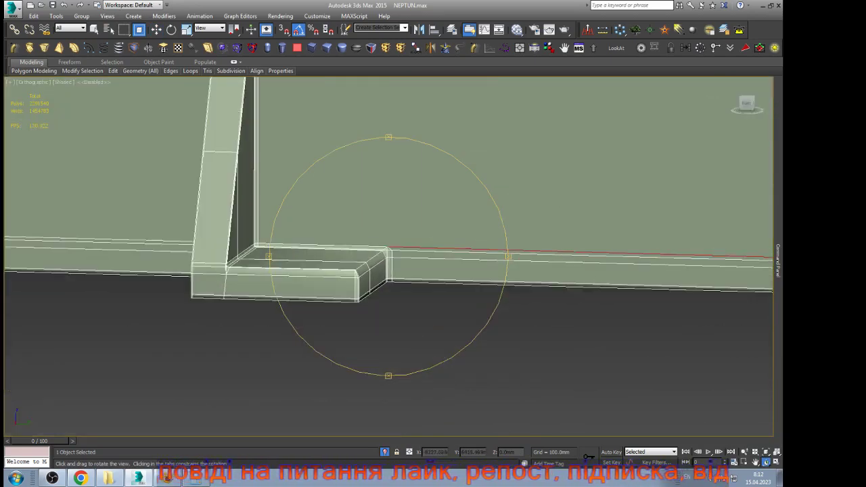
scroll(355, 277, up, 3)
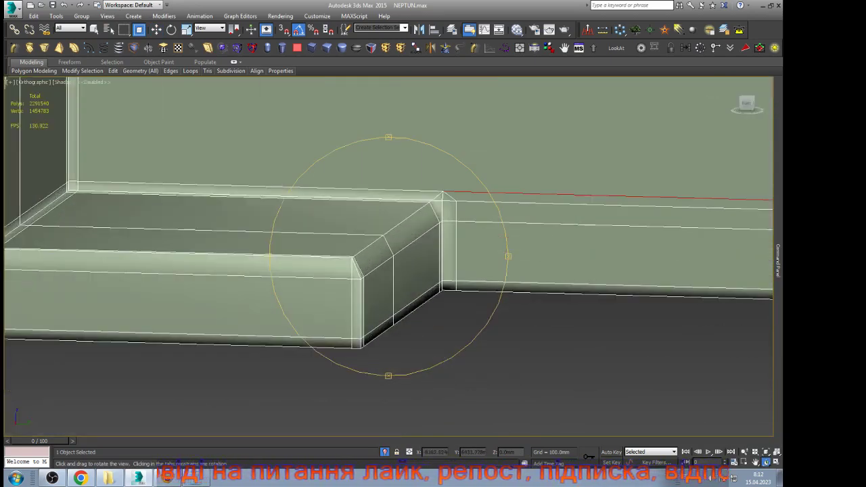
scroll(260, 287, down, 7)
drag(491, 262, 521, 265)
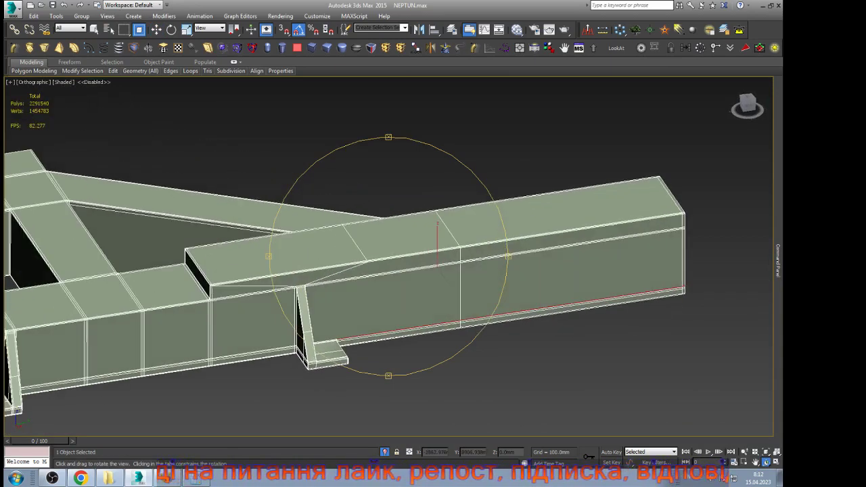
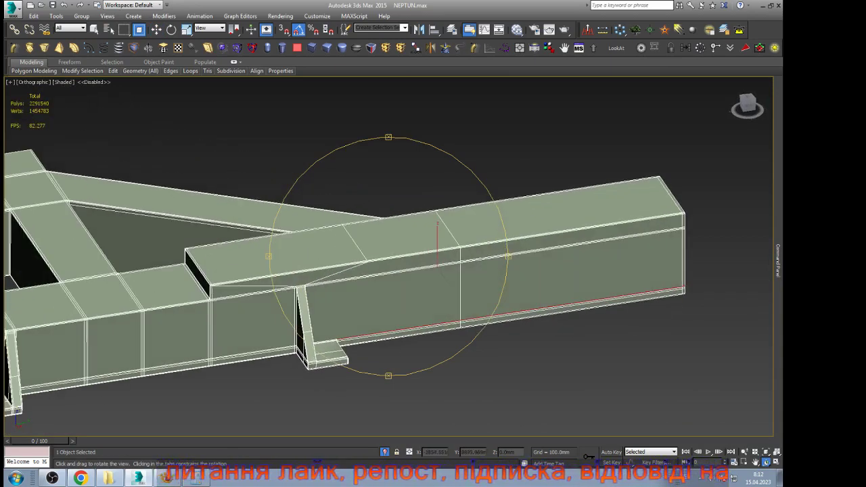
scroll(388, 287, down, 2)
drag(388, 288, 416, 292)
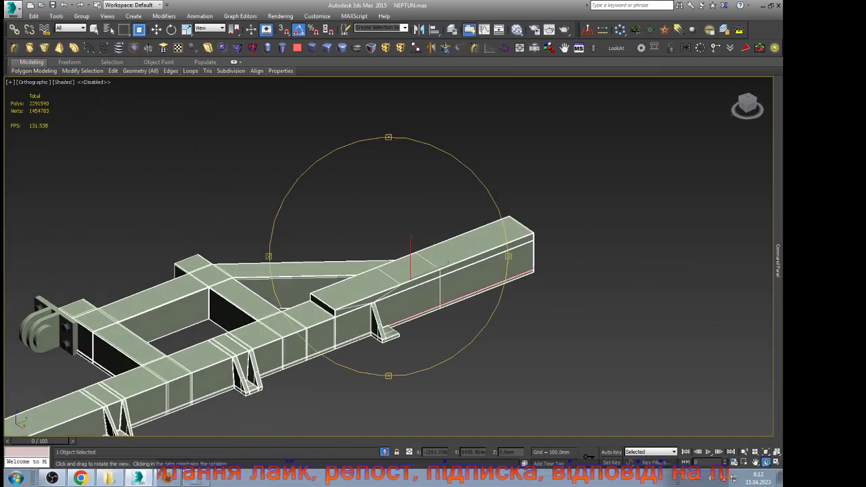
Step: Target-weld the two outer vertices into the middle one at the inner frame corner where the cross beam meets the side beam
scroll(193, 283, up, 1)
scroll(508, 256, up, 6)
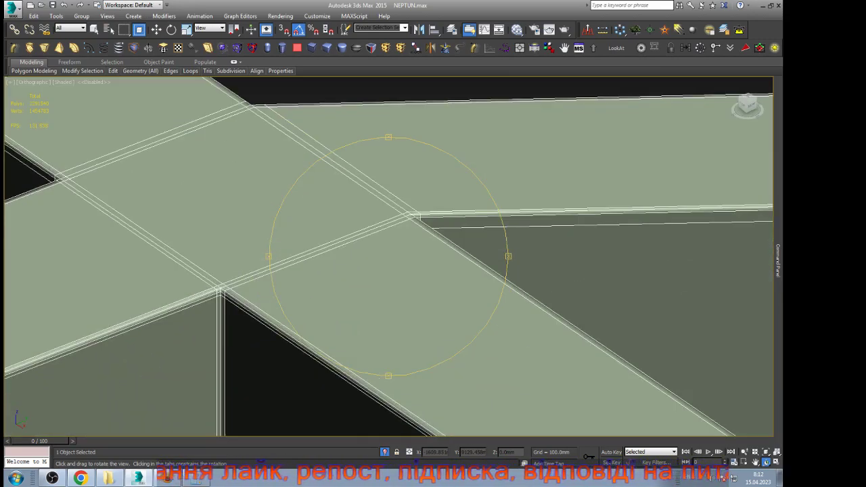
scroll(507, 256, down, 8)
scroll(508, 256, up, 8)
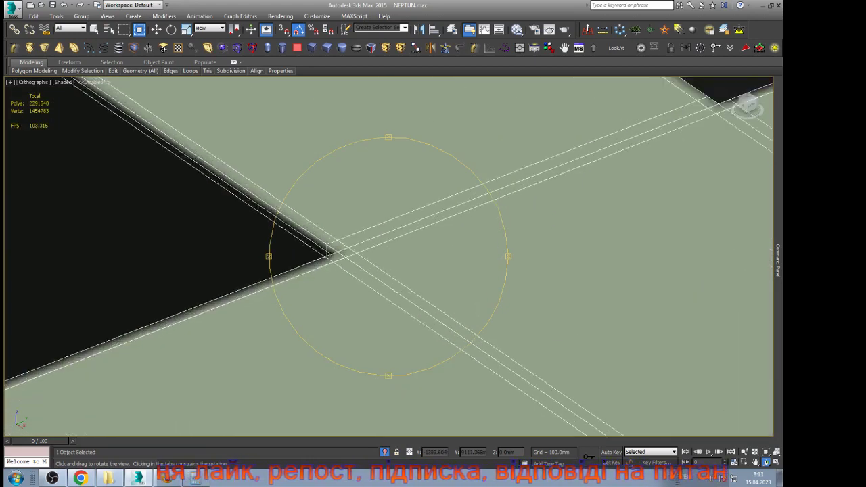
key(w)
scroll(388, 256, up, 4)
key(1)
key(q)
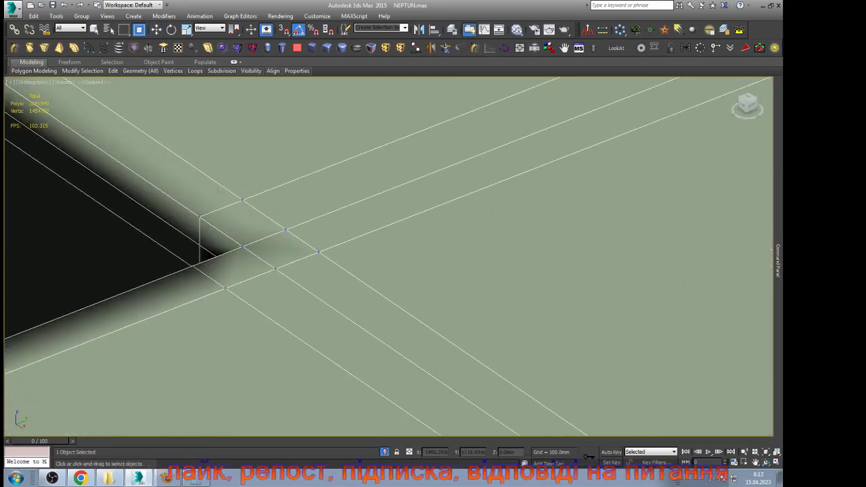
click(276, 268)
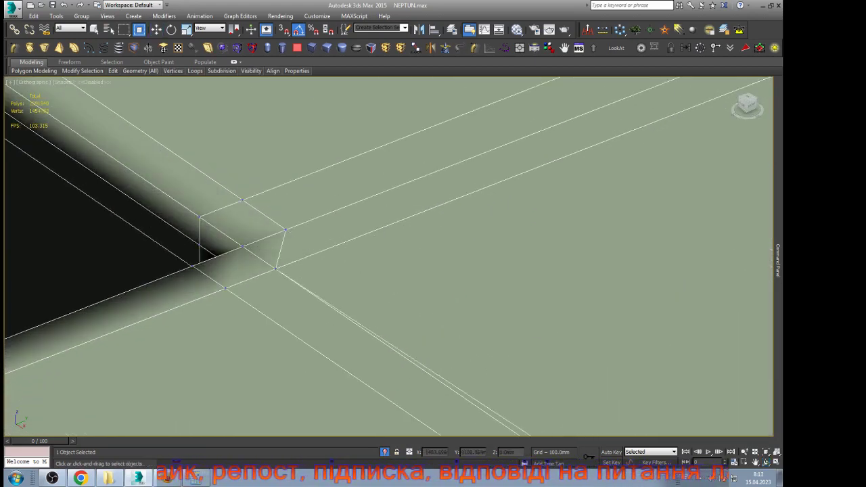
click(275, 269)
Step: Target-weld the two outer vertices into the middle one at the opposite inner corner, beside the triangular brace opening
scroll(234, 312, down, 7)
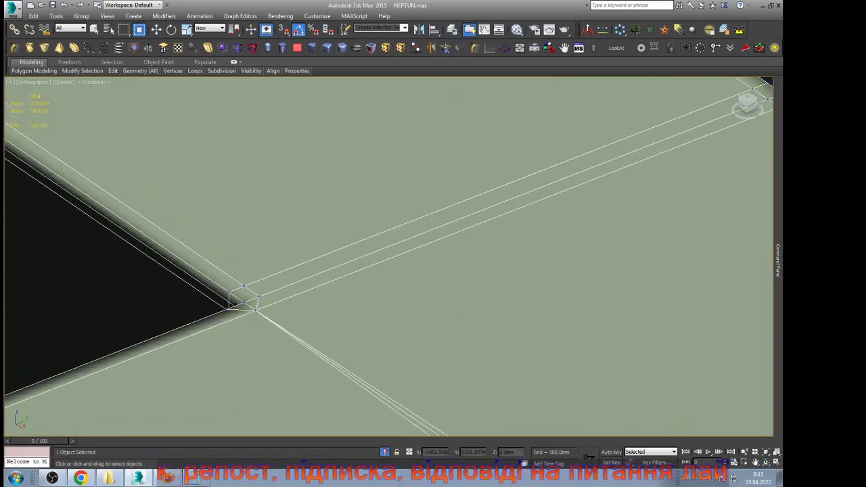
scroll(433, 235, up, 7)
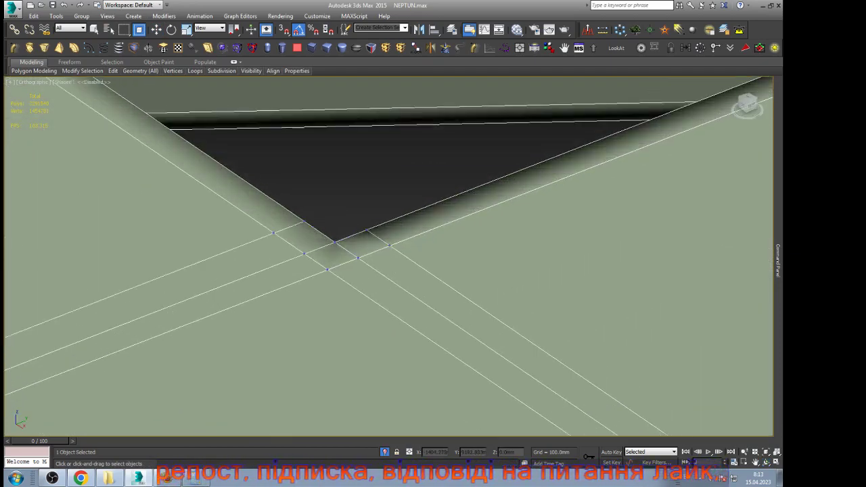
click(358, 258)
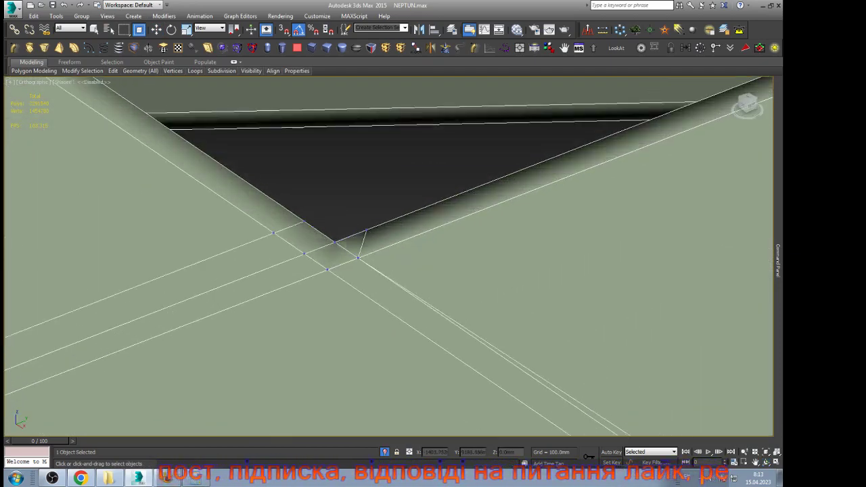
click(358, 258)
key(w)
scroll(370, 189, down, 6)
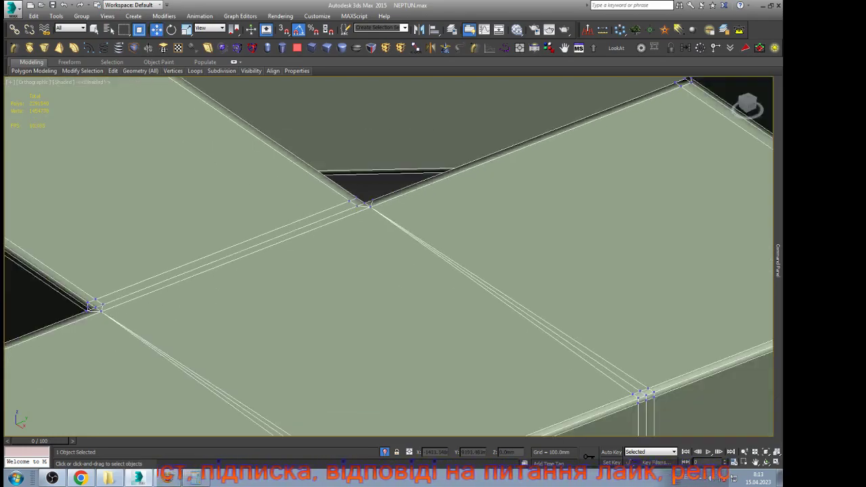
Step: Target-weld the two outer vertices into the middle one at the side beam's underside corner, beside the triangular brace opening
drag(399, 229, 328, 184)
scroll(328, 184, down, 6)
alt+middle_drag(328, 185, 328, 138)
scroll(334, 251, up, 6)
scroll(373, 233, up, 2)
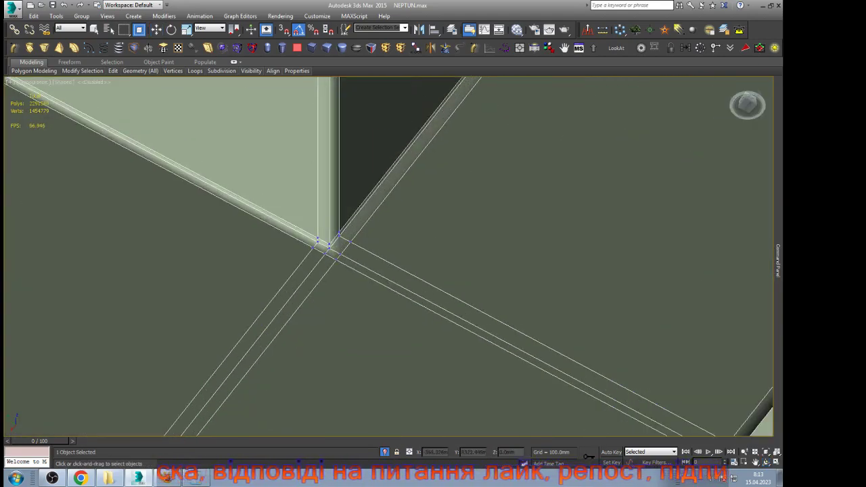
click(325, 254)
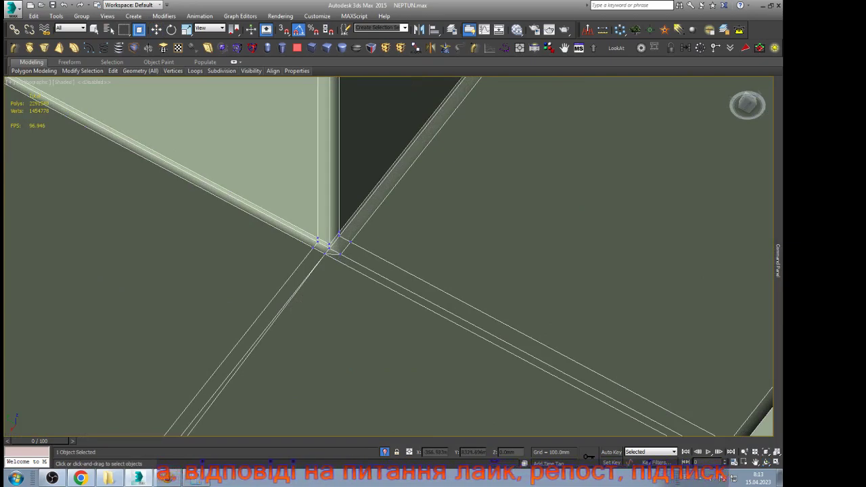
click(325, 254)
Step: Target-weld the two outer vertices into the middle one at the neighbouring underside corner, where the cross beam's other edge meets the side beam
scroll(322, 227, down, 5)
scroll(446, 290, up, 8)
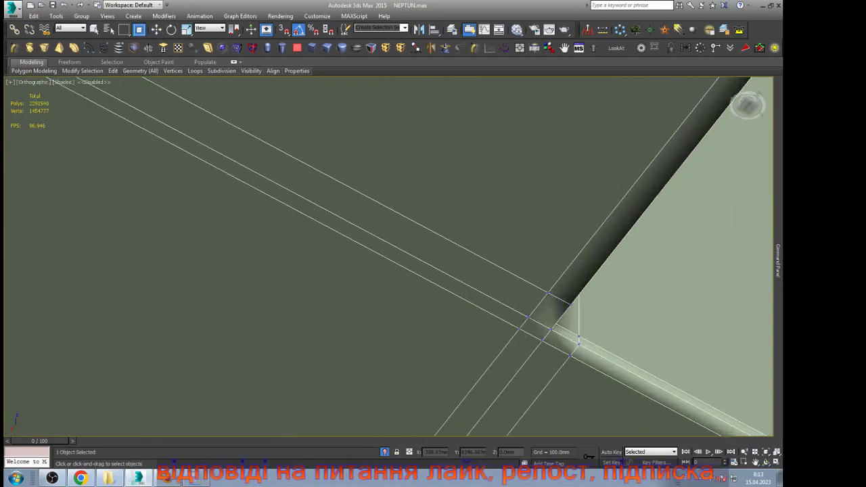
click(542, 340)
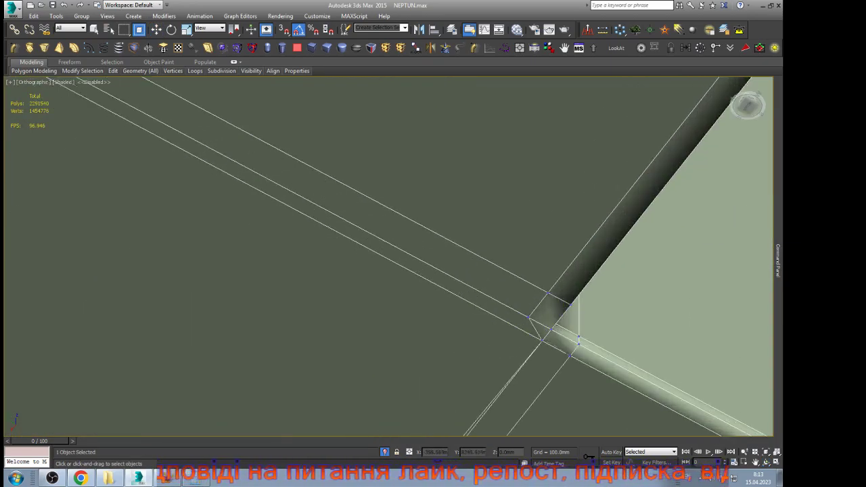
click(542, 340)
key(w)
Step: Select the outer edge loops on both sides of the two middle lines across the side beam and remove them with their vertices
scroll(451, 193, down, 6)
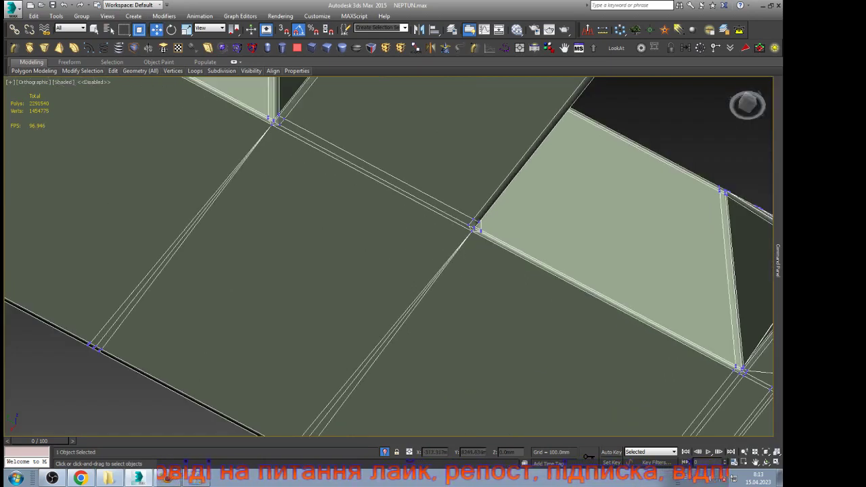
key(2)
click(335, 396)
ctrl+click(348, 396)
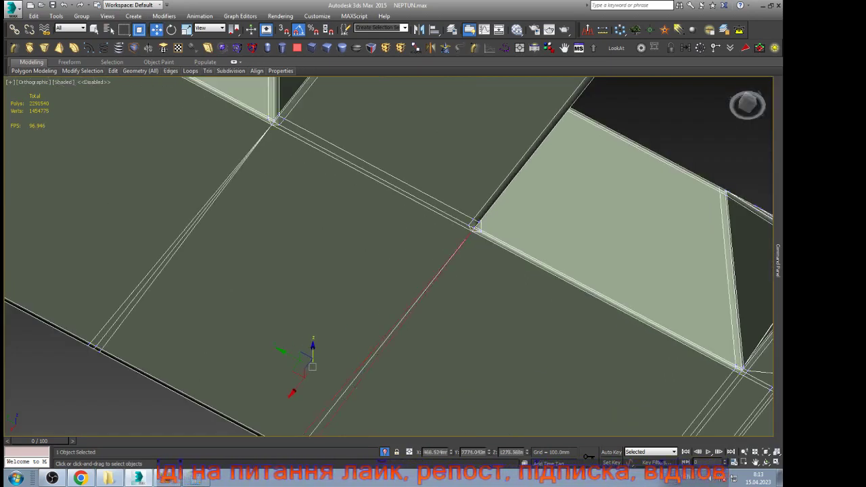
scroll(142, 231, up, 2)
ctrl+double_click(146, 298)
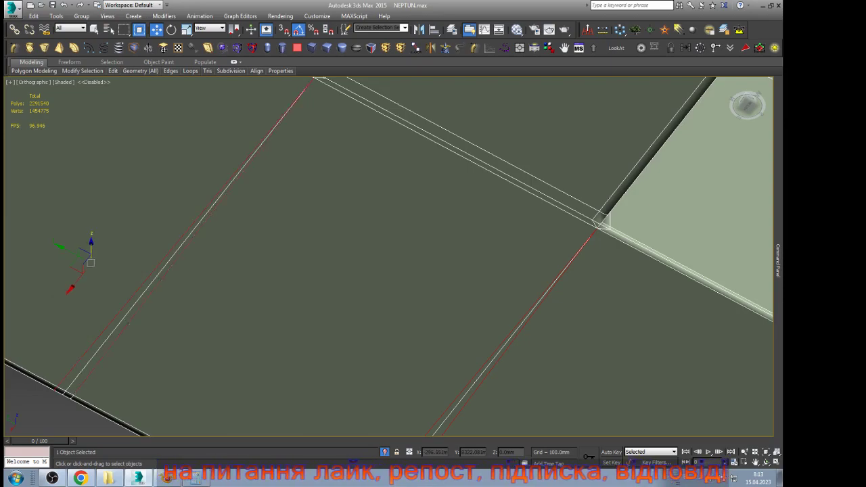
scroll(430, 298, down, 5)
alt+middle_drag(431, 298, 432, 298)
alt+middle_drag(290, 274, 269, 245)
key(ctrl+BackSpace)
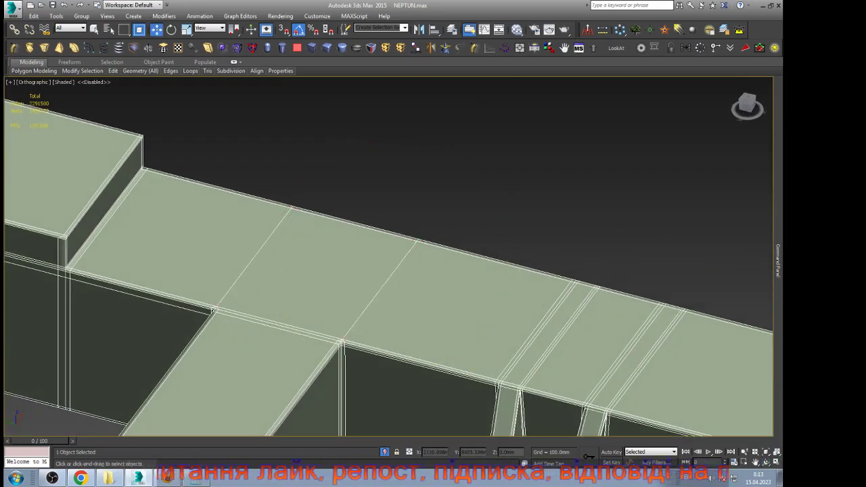
Step: Target-weld the two outer vertices into the middle one on the side beam's upper face, at the first brace's edge facing the second brace
scroll(428, 274, down, 2)
scroll(497, 352, up, 10)
scroll(548, 386, up, 3)
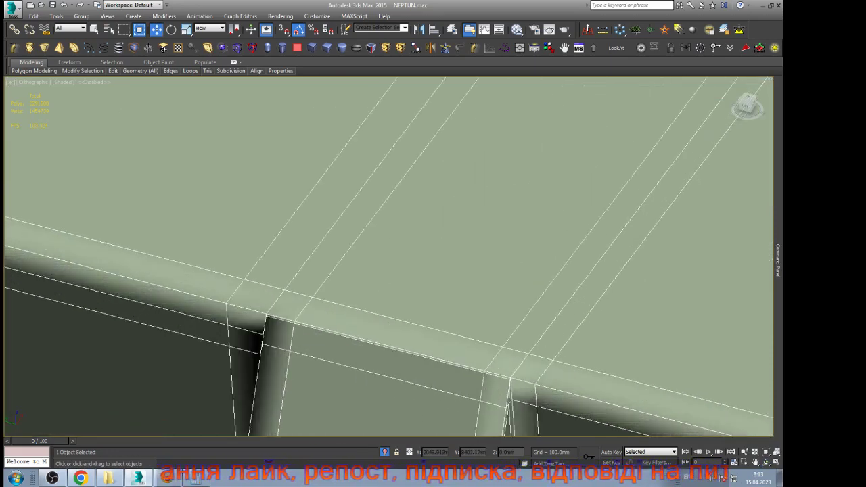
scroll(556, 374, up, 3)
key(1)
right_click(583, 327)
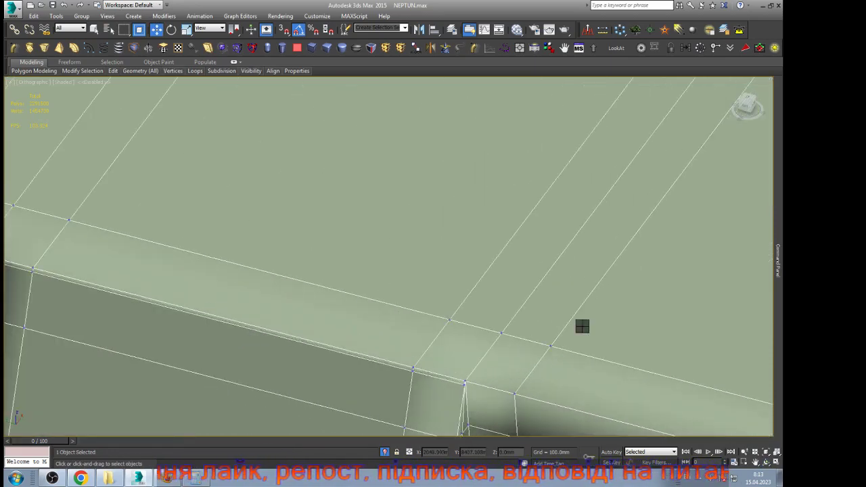
click(553, 379)
click(502, 333)
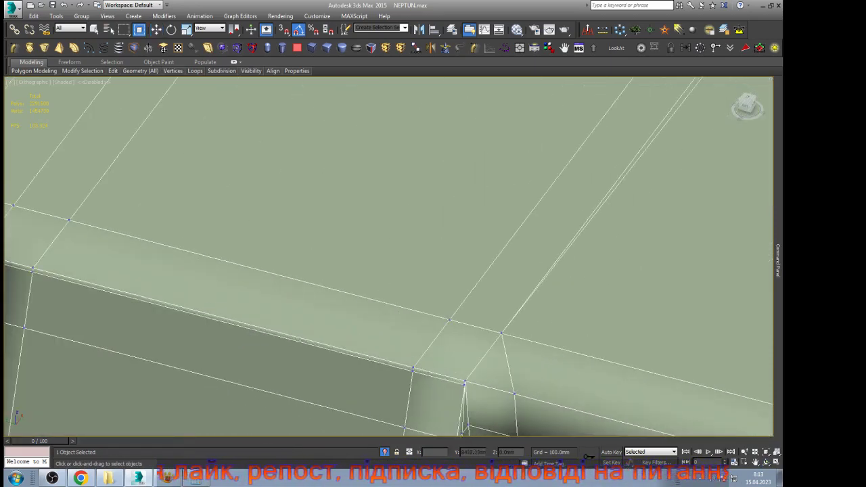
click(501, 332)
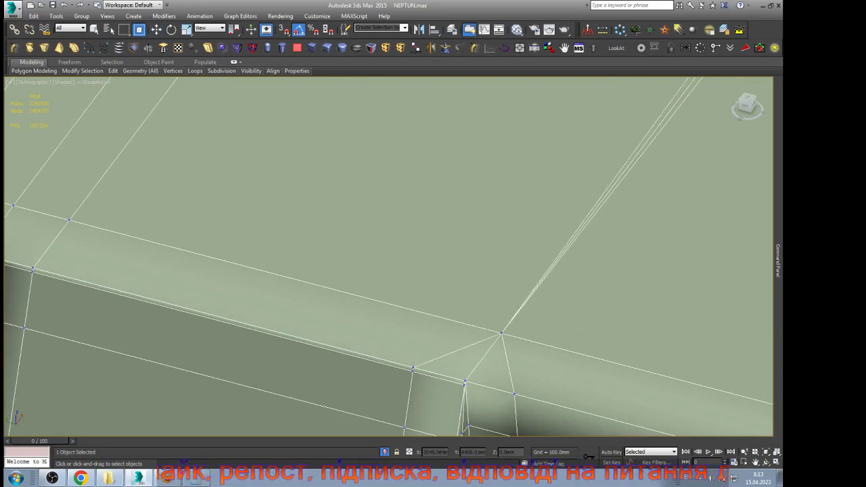
Step: Target-weld the two outer vertices into the middle one at the first brace's other upper edge on the side beam
scroll(522, 349, down, 5)
scroll(387, 316, up, 4)
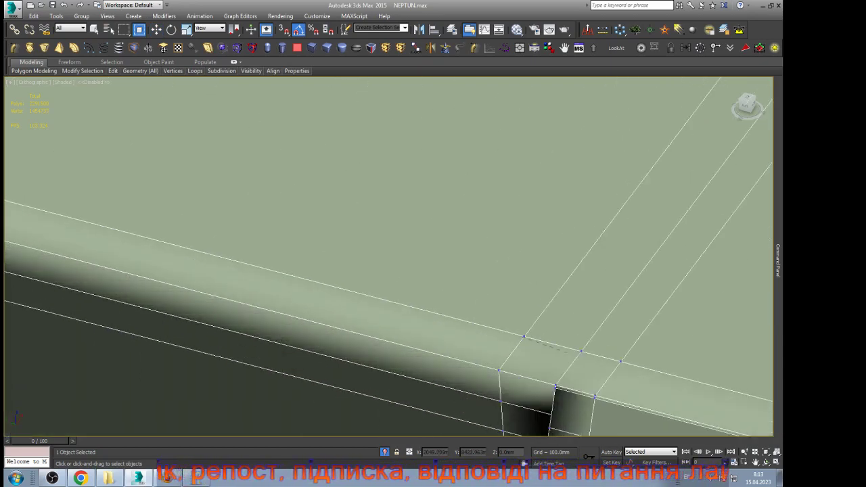
click(581, 351)
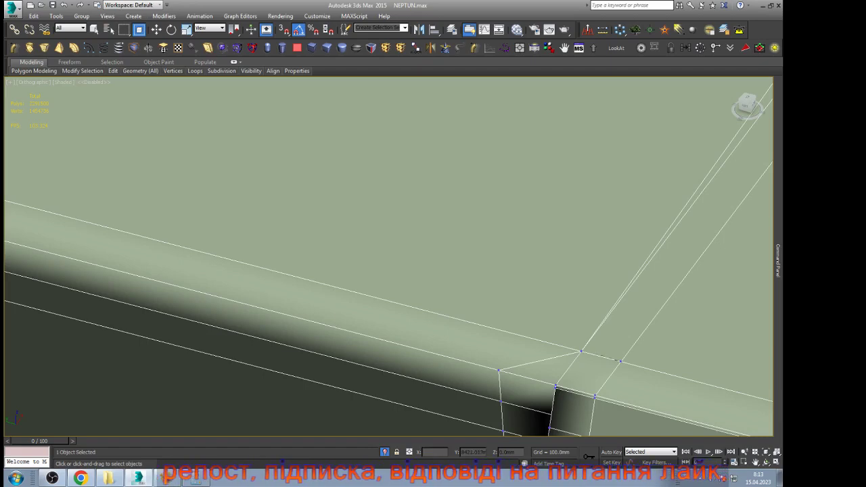
key(w)
scroll(389, 257, down, 5)
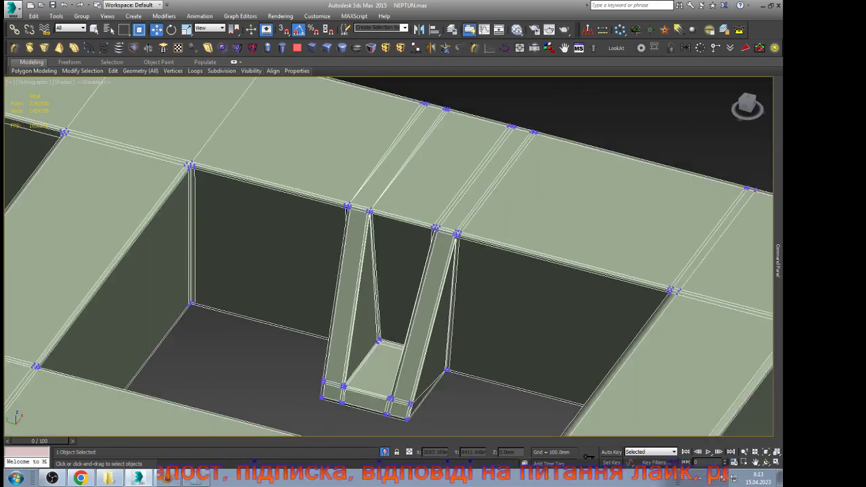
Step: Target-weld the two outer vertices into the middle one above one edge of an outer-side brace, along the beam's outer upper edge
drag(406, 399, 401, 363)
key(ctrl+r)
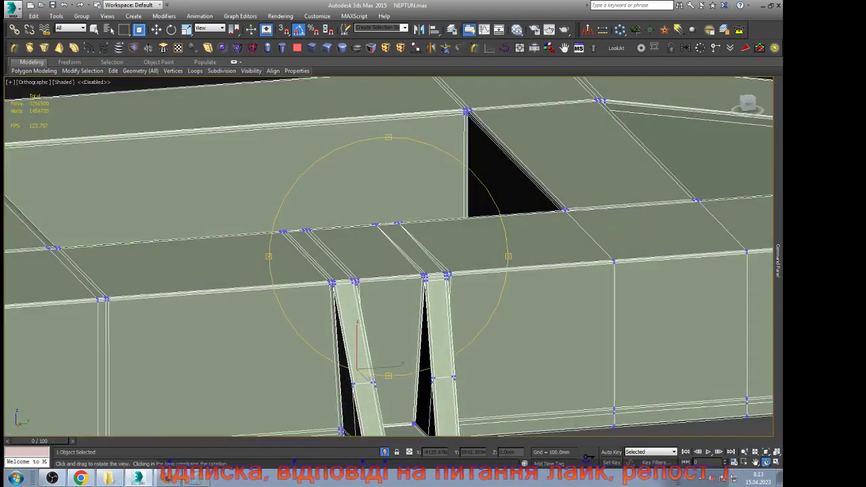
scroll(333, 287, up, 13)
key(w)
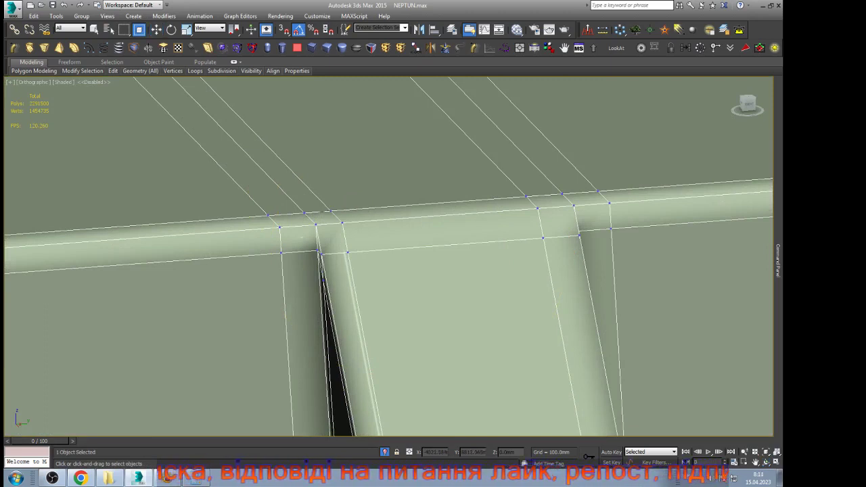
click(304, 214)
drag(268, 215, 304, 214)
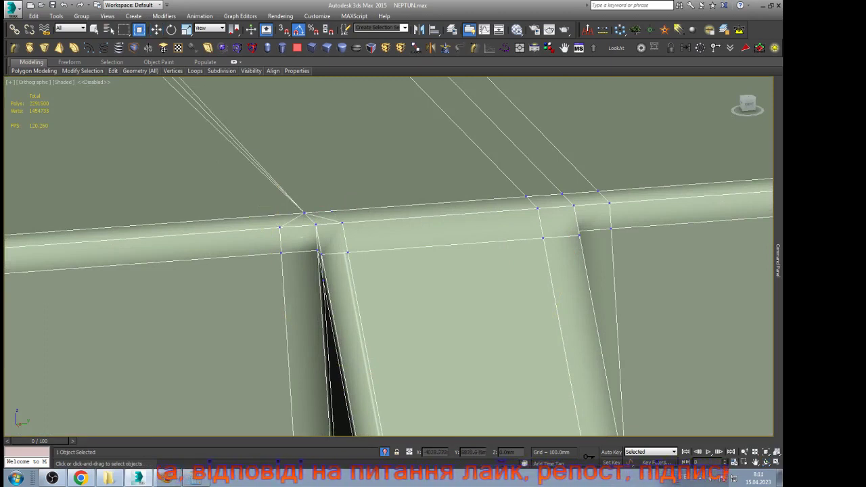
Step: Target-weld the two outer vertices into the middle one above the same outer brace's opposite edge
drag(595, 192, 562, 194)
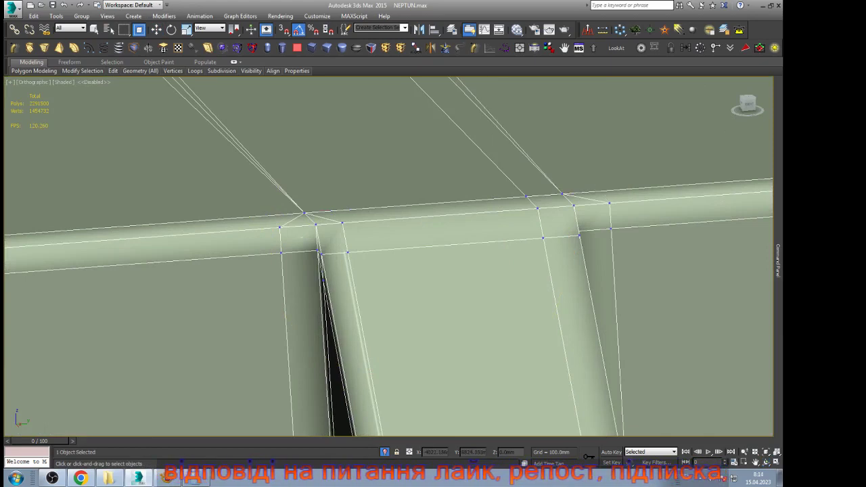
click(526, 197)
click(561, 194)
key(w)
Step: Trace the two outer edges across the beam to its inner side and target-weld their end vertices into the middle one at the second brace
scroll(555, 355, down, 5)
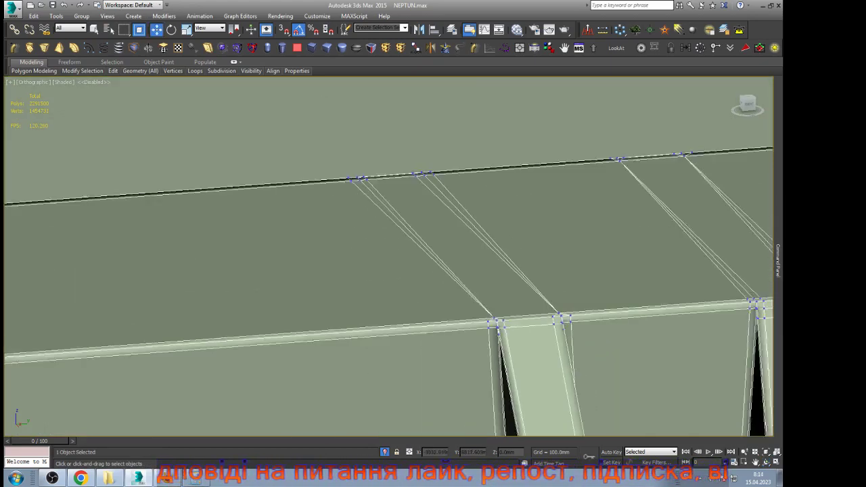
scroll(476, 254, up, 5)
key(2)
click(502, 254)
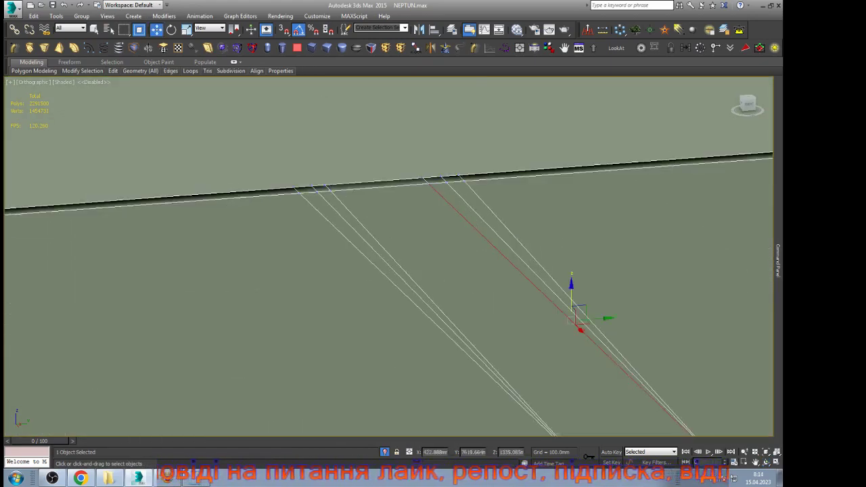
ctrl+click(542, 266)
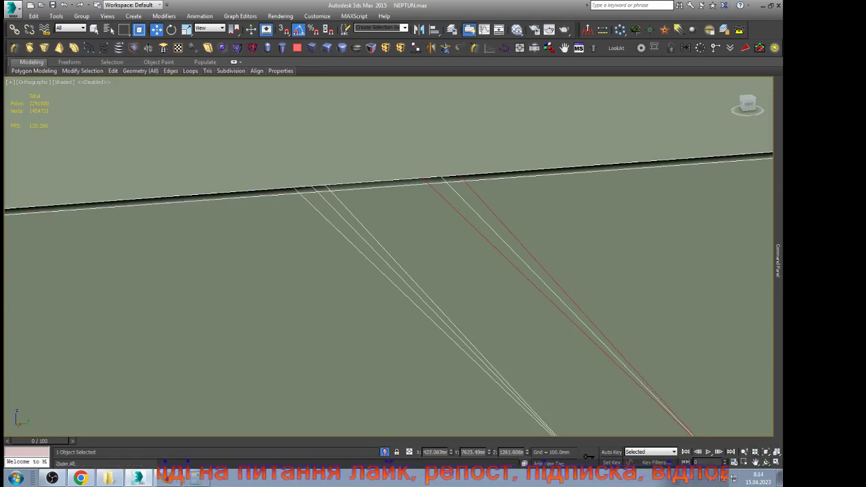
alt+middle_drag(433, 270, 433, 224)
scroll(339, 291, up, 8)
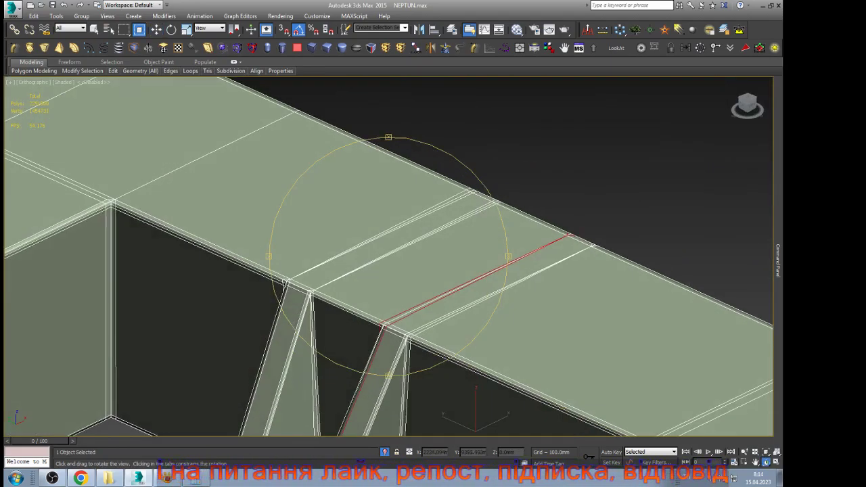
key(1)
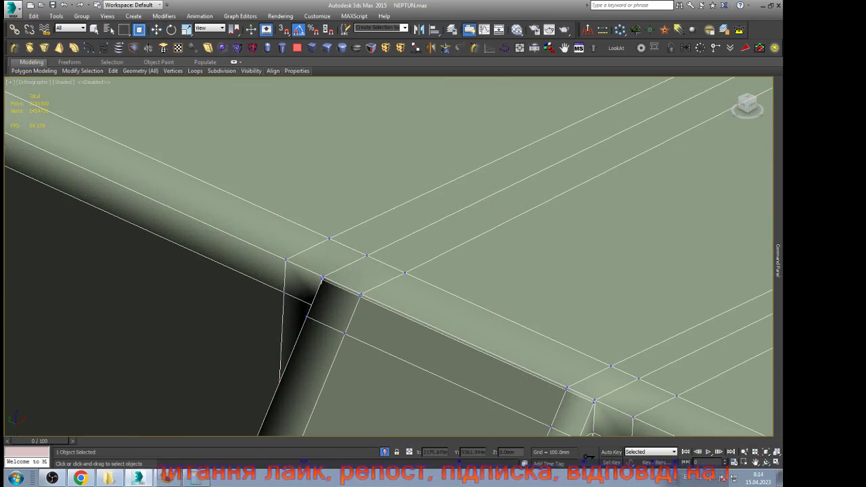
click(367, 256)
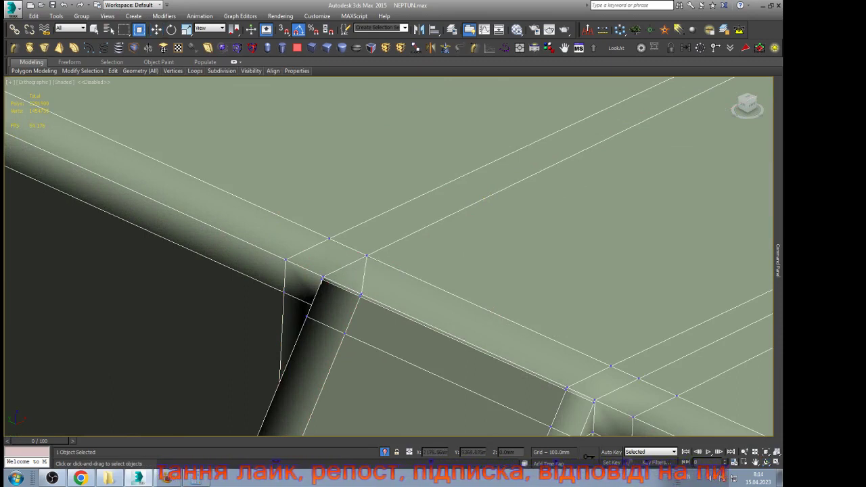
click(366, 256)
key(w)
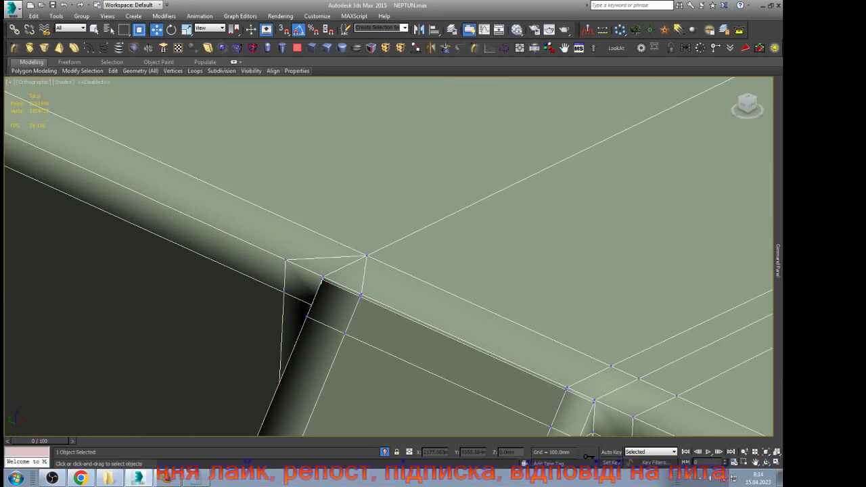
Step: Select the redundant edge just beneath the beam's upper edge across the second brace's face and remove it with its vertices
key(2)
click(423, 324)
scroll(334, 233, down, 2)
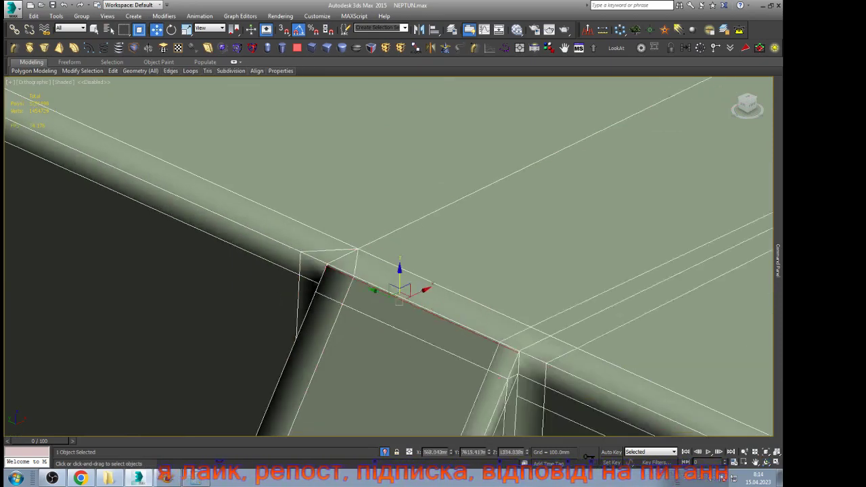
scroll(328, 211, down, 4)
scroll(399, 257, up, 6)
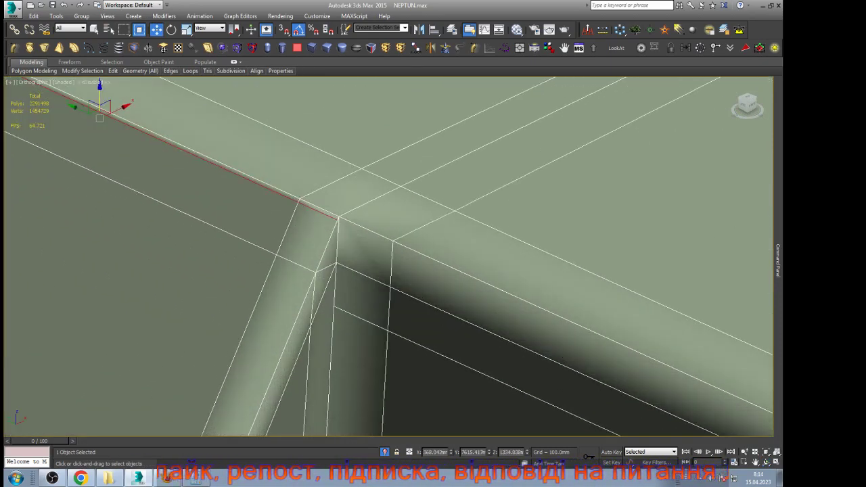
key(ctrl+BackSpace)
Step: Target-weld the two outer vertices into the middle one at the second brace's other upper edge on the side beam
scroll(362, 234, down, 5)
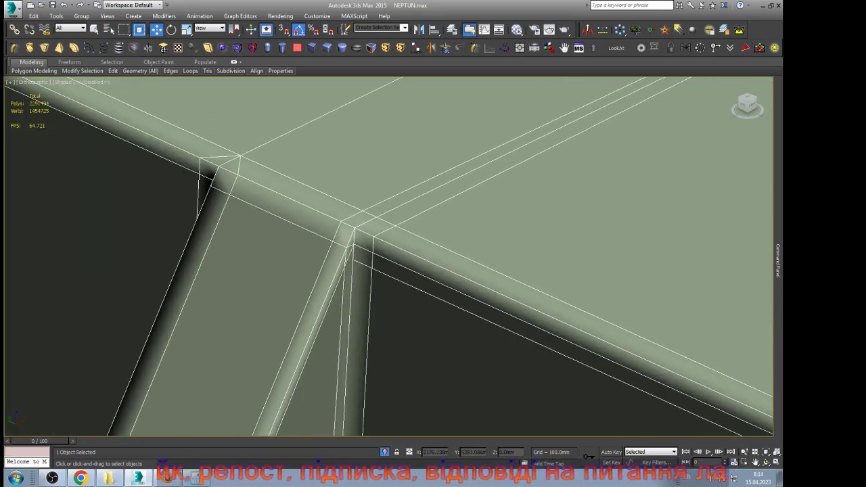
key(1)
key(alt+c)
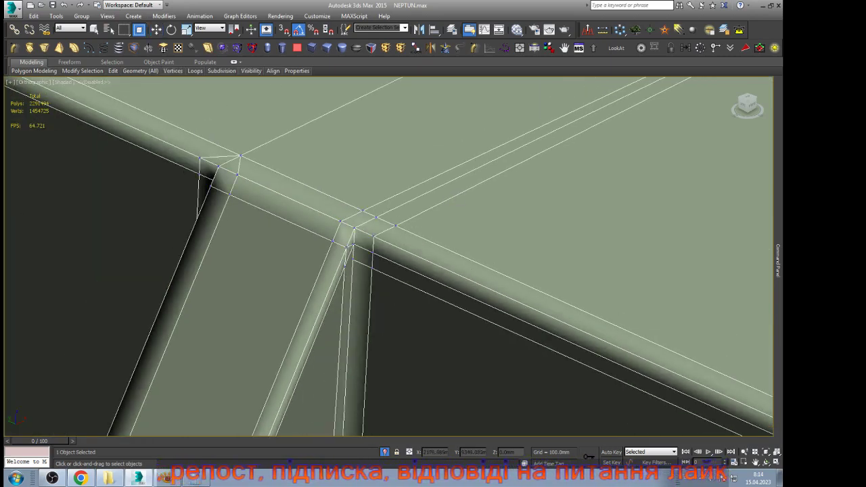
click(395, 225)
click(376, 218)
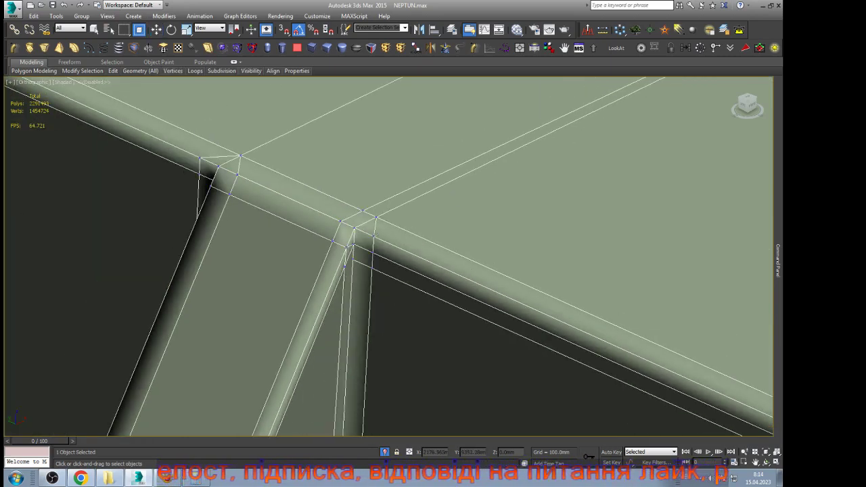
click(377, 217)
key(w)
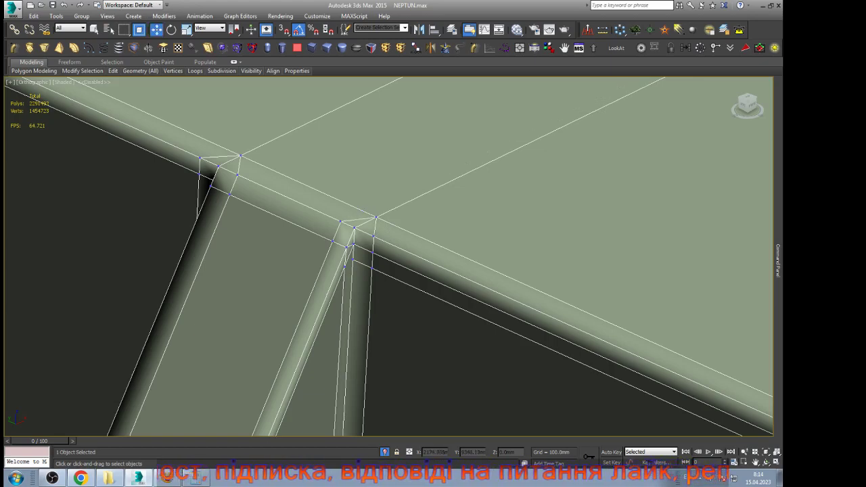
Step: Select the lower edge loop beneath the beam's upper edge inside the frame opening and trace its course along the braces and corners
scroll(354, 293, down, 6)
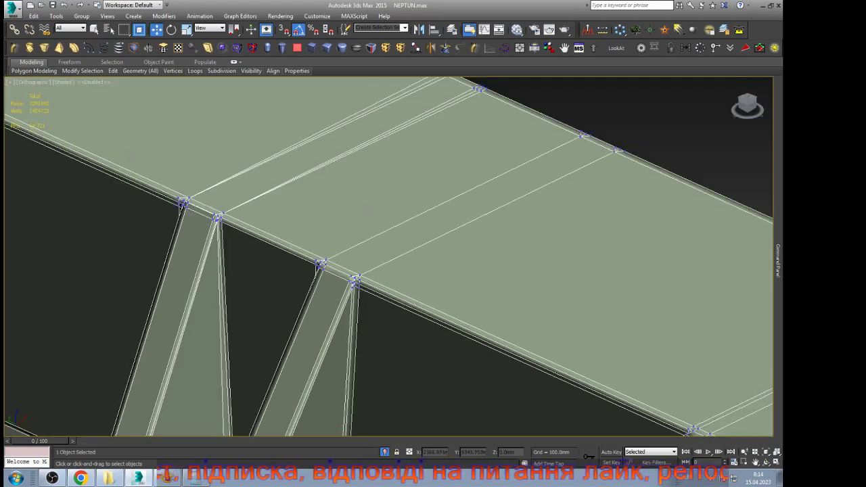
scroll(363, 391, up, 4)
key(2)
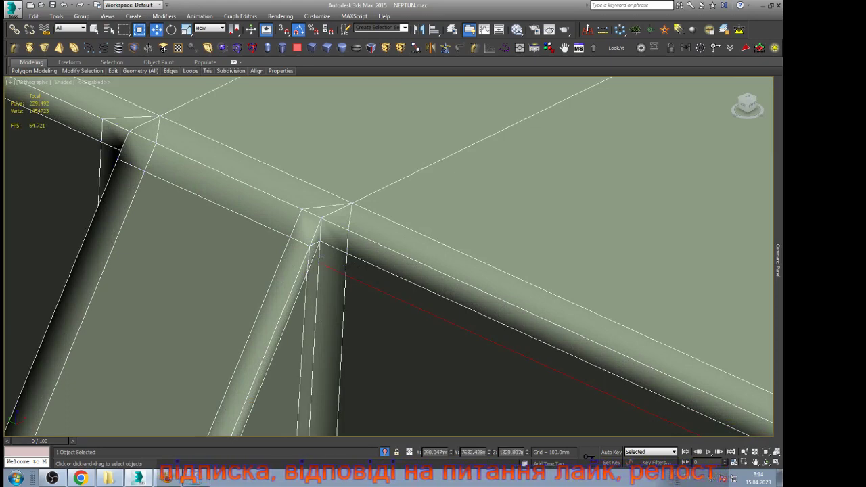
key(z)
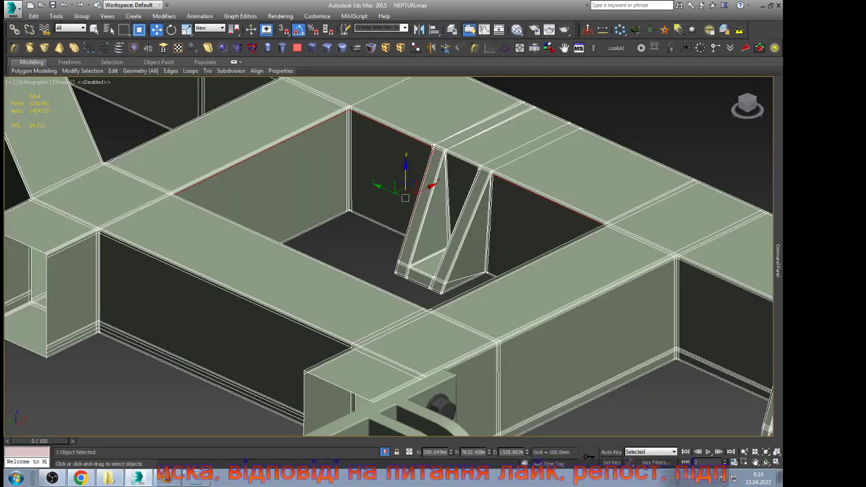
scroll(624, 237, up, 3)
scroll(583, 212, up, 5)
mouse_move(778, 280)
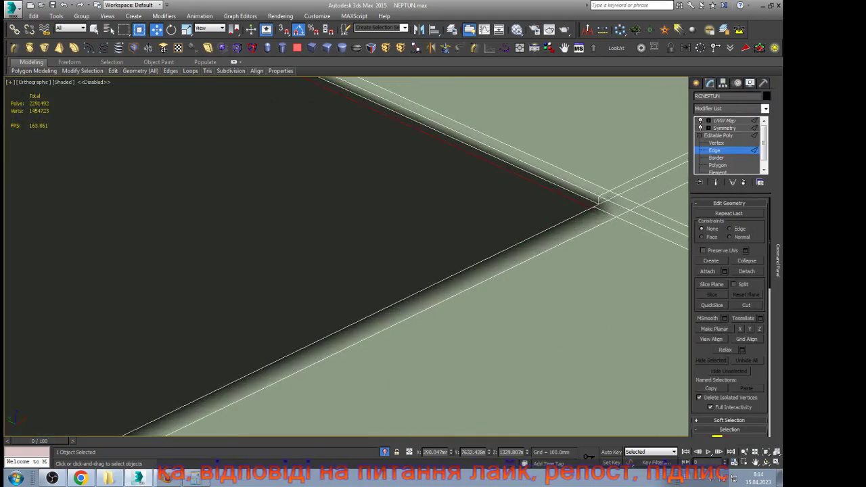
click(766, 462)
scroll(467, 281, down, 7)
drag(467, 281, 666, 314)
scroll(237, 163, up, 6)
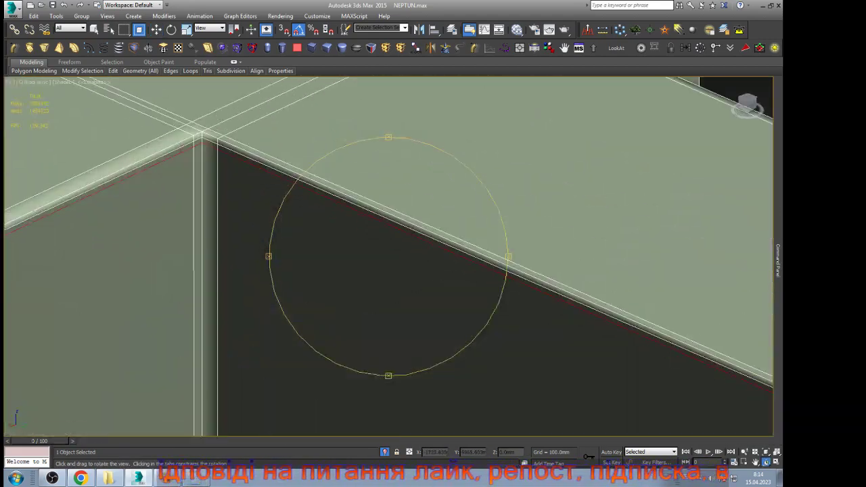
scroll(268, 233, down, 6)
drag(267, 233, 379, 238)
scroll(379, 238, up, 5)
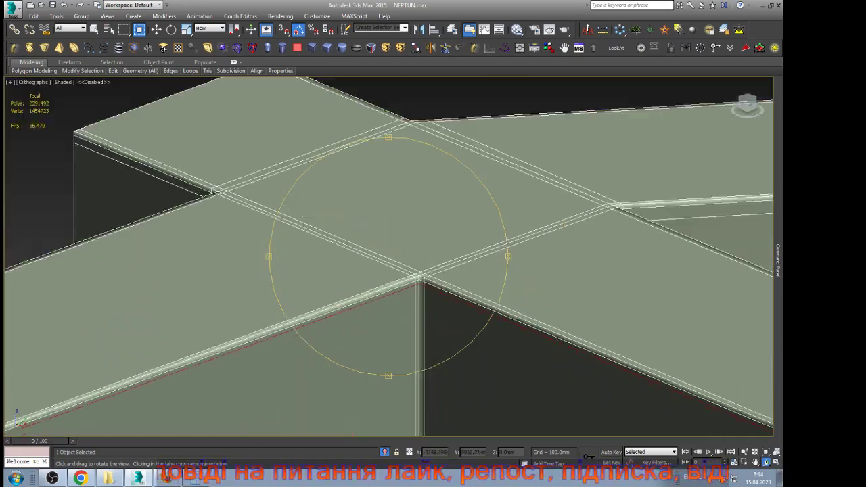
Step: Examine the edge loops along the frame's top surface and around the feet of the slanted braces
scroll(270, 291, down, 5)
drag(270, 291, 322, 311)
scroll(322, 311, up, 5)
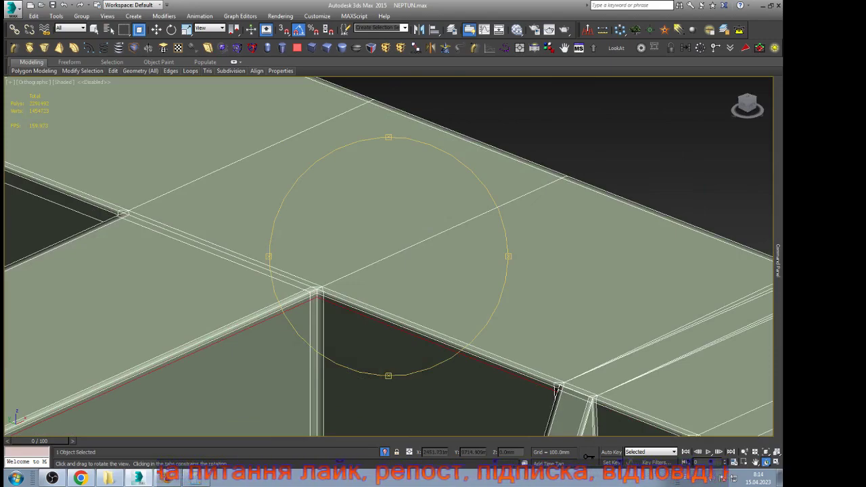
scroll(320, 313, down, 5)
drag(321, 313, 389, 329)
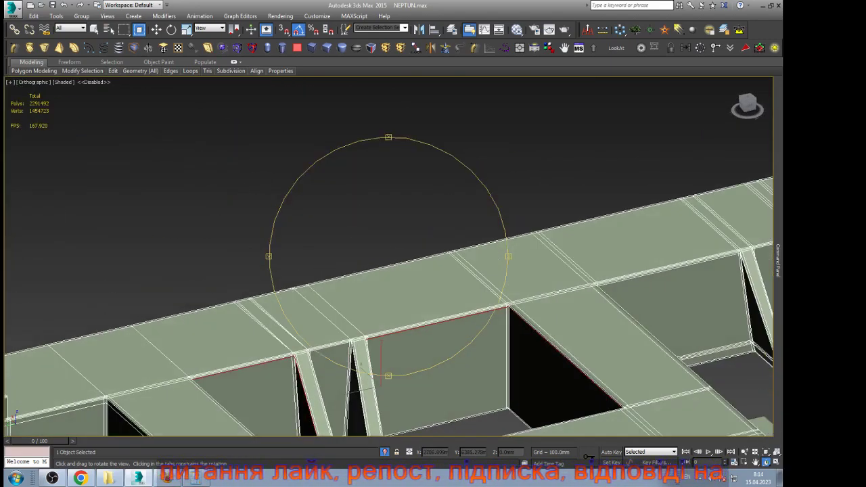
scroll(298, 362, up, 4)
scroll(308, 359, up, 5)
scroll(308, 237, down, 6)
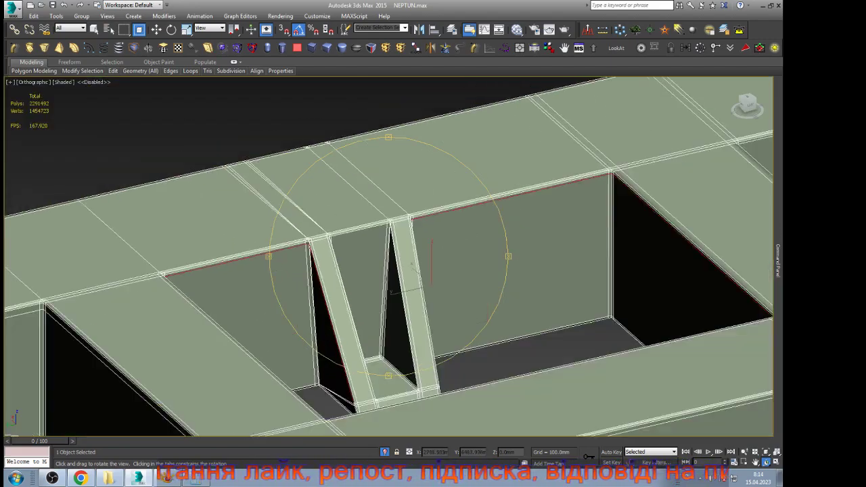
scroll(344, 378, up, 1)
drag(408, 273, 410, 282)
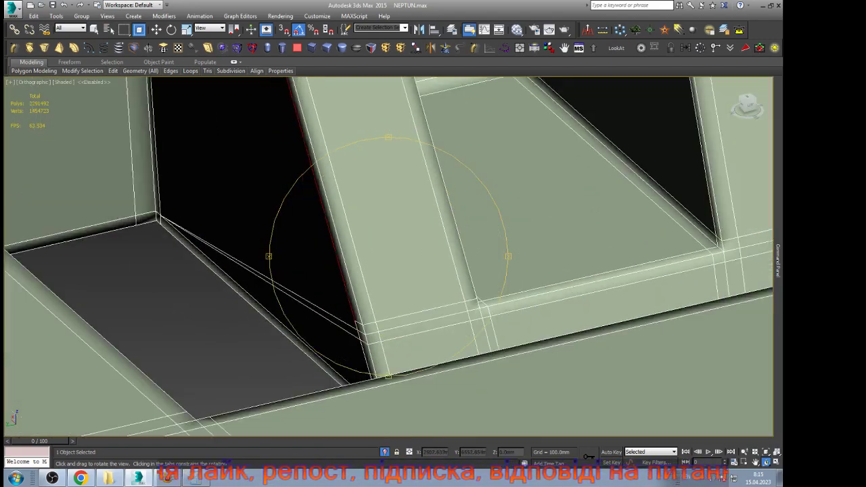
Step: Target-weld the three surplus vertices at the inner corner of the first brace's foot into their neighbouring vertices
key(w)
scroll(377, 328, up, 4)
key(1)
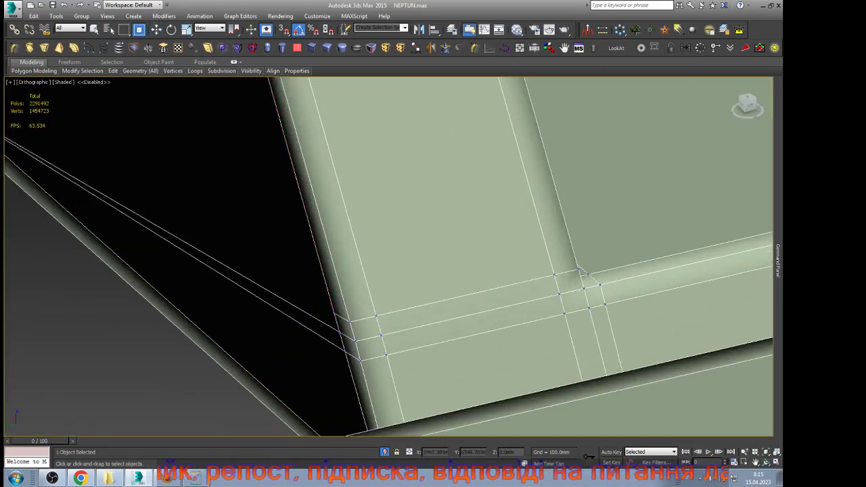
drag(555, 274, 589, 308)
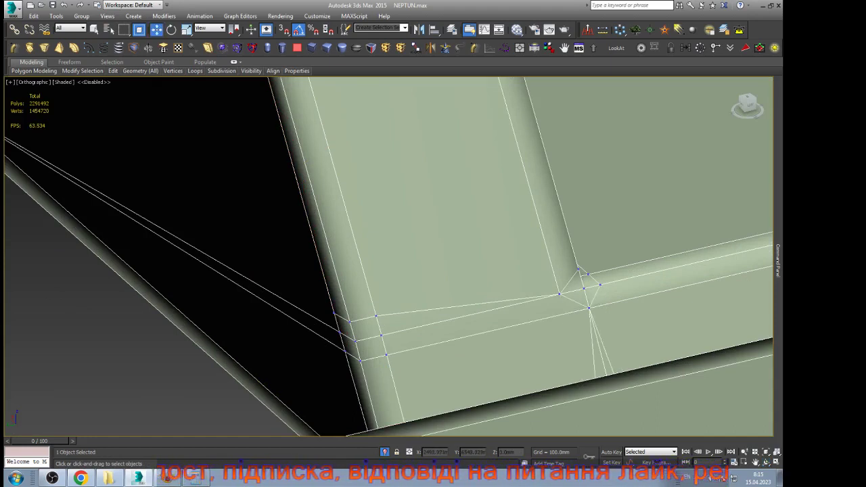
Step: Remove the upper and lower edge loops crossing the first brace's foot, keeping only the middle one
key(2)
double_click(460, 306)
key(ctrl+BackSpace)
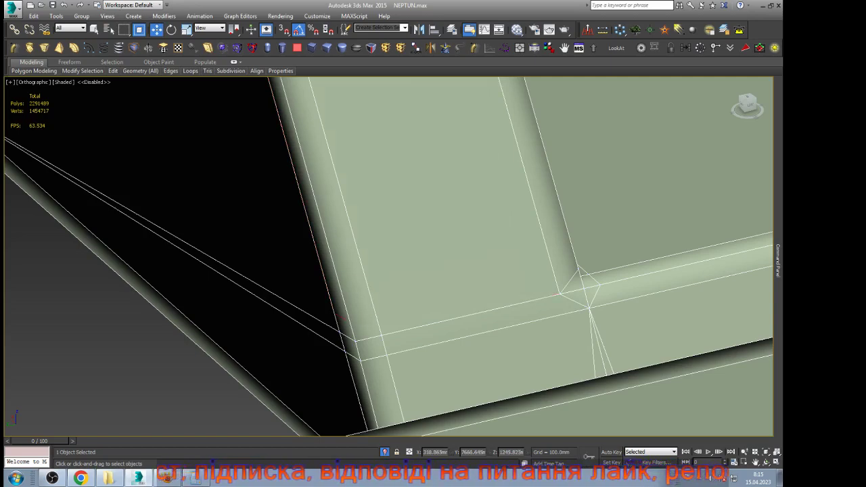
scroll(498, 302, down, 3)
scroll(440, 298, up, 3)
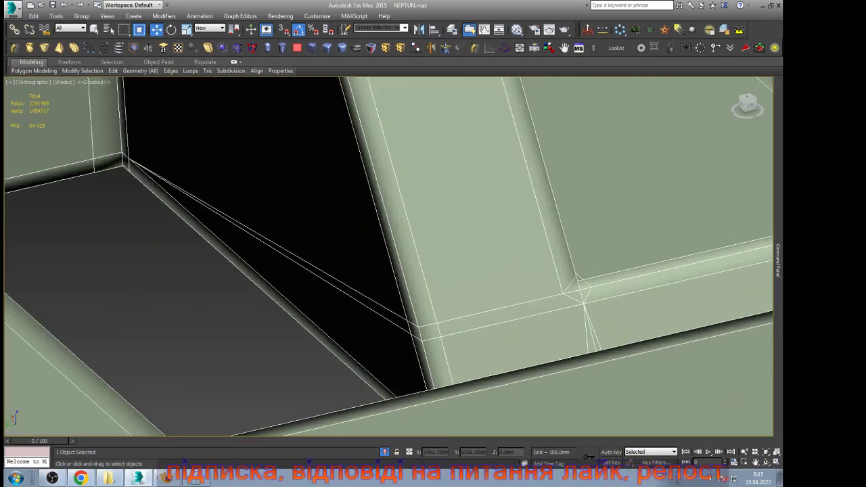
double_click(406, 310)
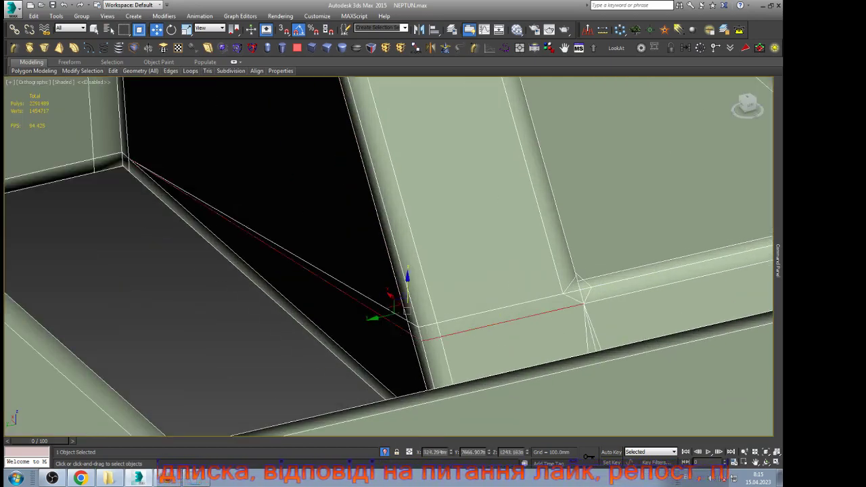
key(ctrl+BackSpace)
scroll(339, 283, down, 5)
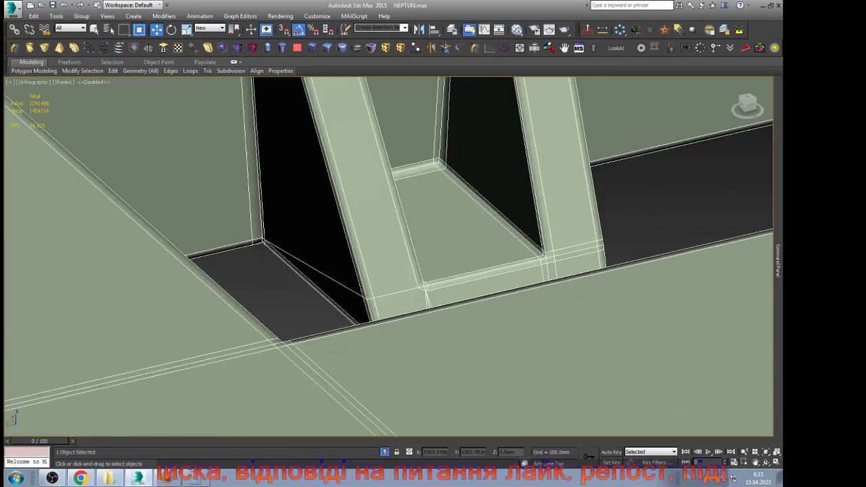
Step: Target-weld the three surplus vertices at the inner corner of the second brace's foot into their neighbours
scroll(425, 287, up, 3)
key(1)
key(alt+c)
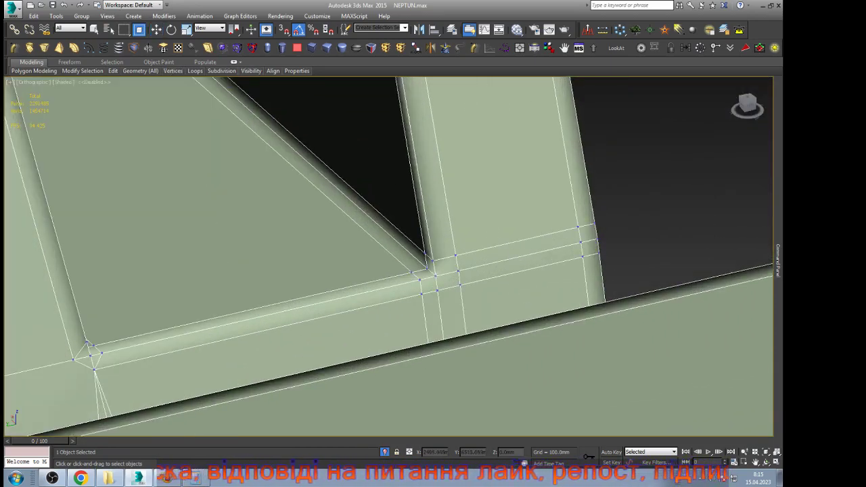
click(458, 270)
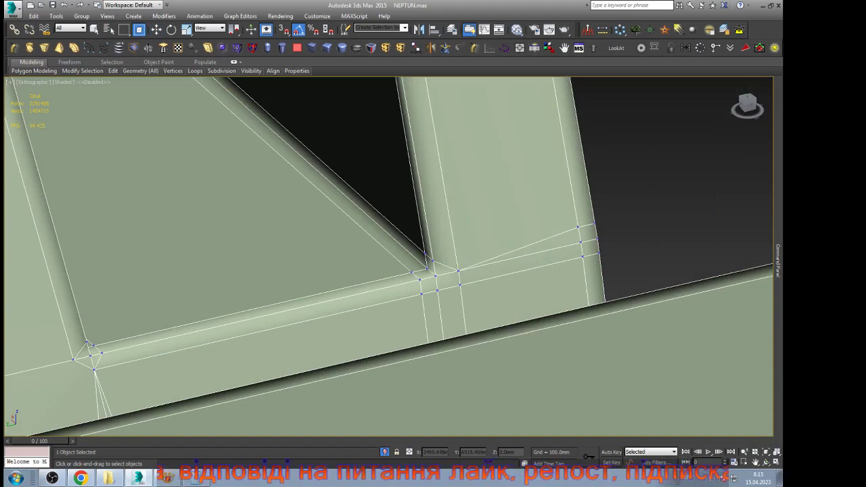
drag(460, 284, 458, 270)
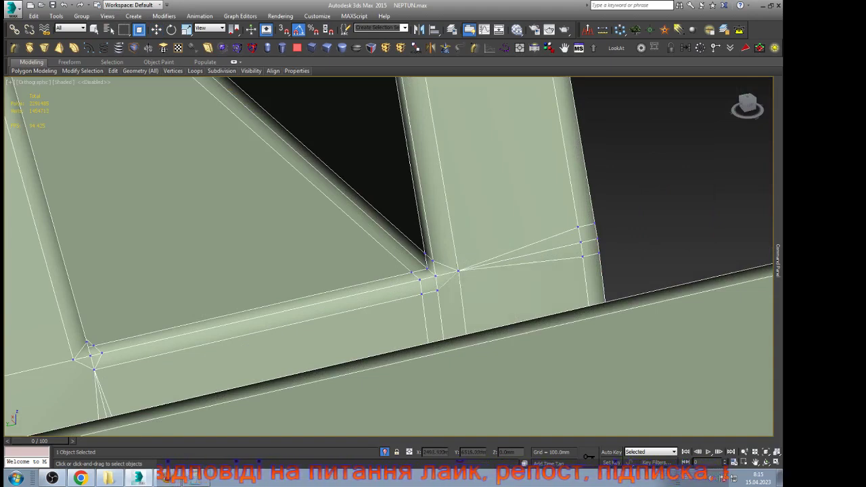
drag(422, 293, 437, 291)
key(w)
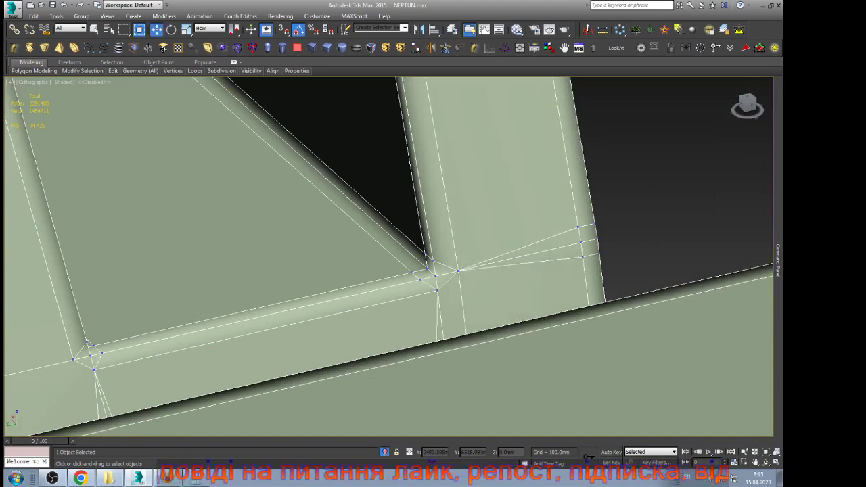
Step: Remove the upper and lower edge loops crossing the second brace's foot, keeping only the middle one
key(2)
click(561, 241)
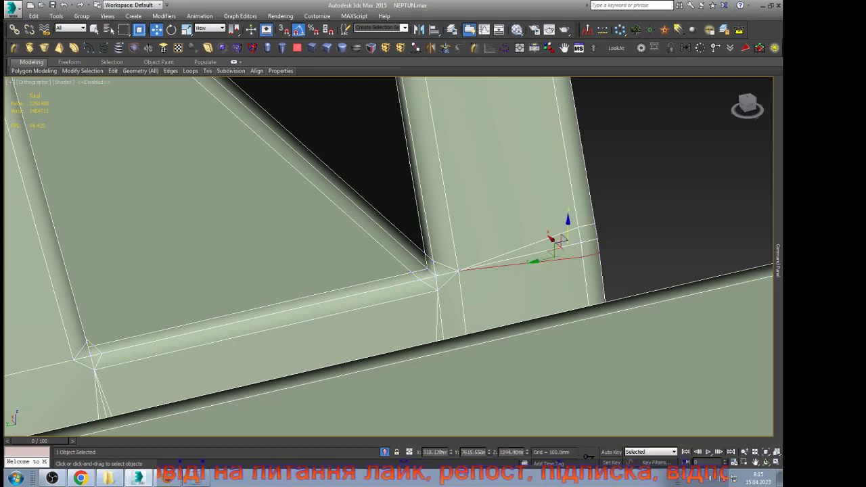
click(766, 462)
drag(493, 265, 438, 230)
scroll(488, 264, down, 5)
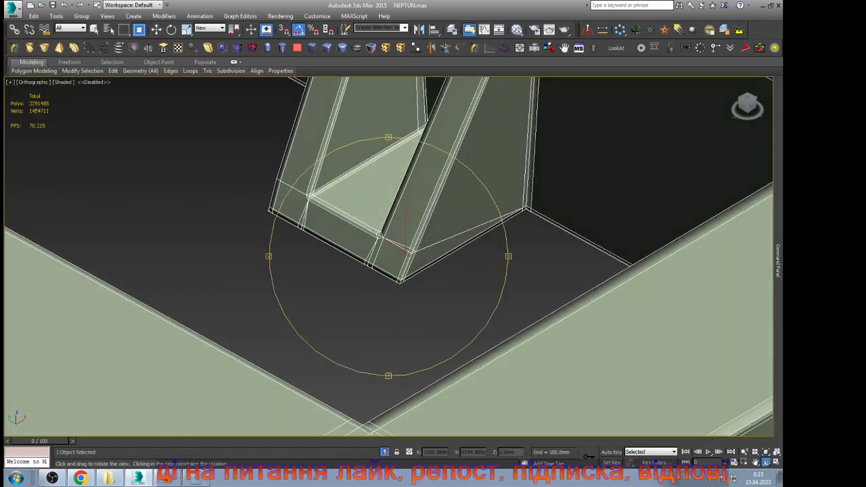
scroll(412, 249, up, 7)
right_click(412, 250)
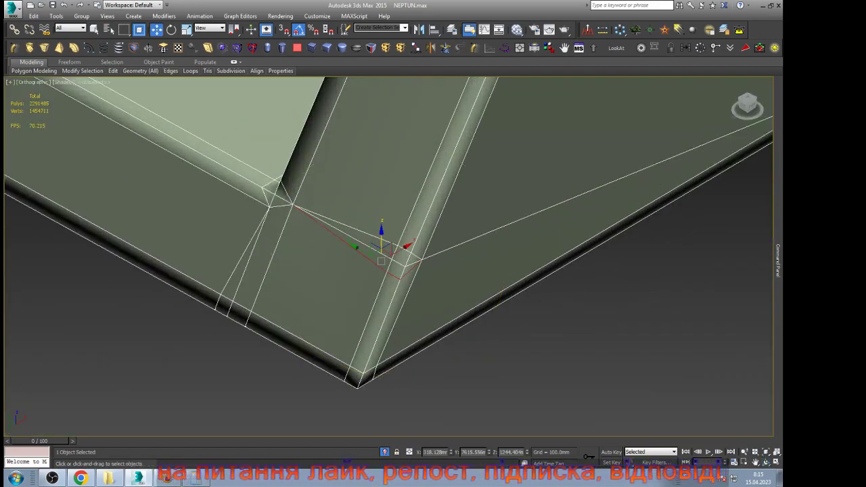
key(ctrl+BackSpace)
double_click(404, 251)
key(ctrl+BackSpace)
Step: Examine the cleaned bracket from below and the matching brackets along the frame's outer side
scroll(404, 251, down, 5)
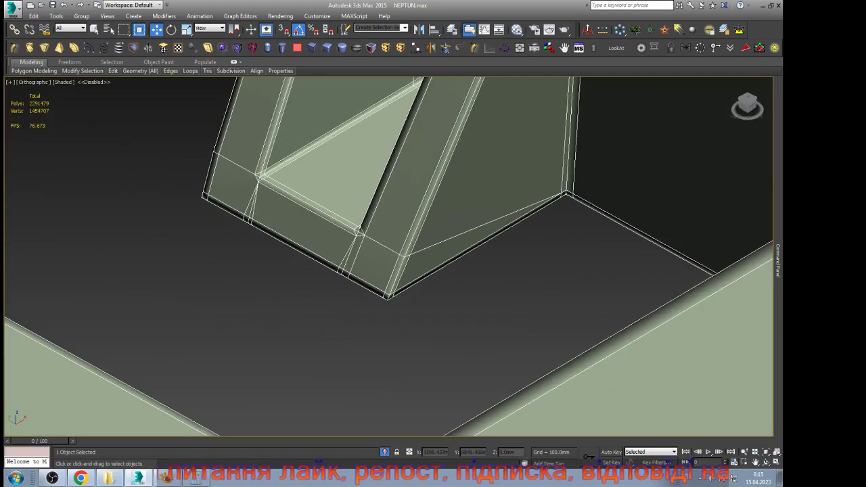
scroll(332, 240, down, 3)
scroll(331, 240, up, 4)
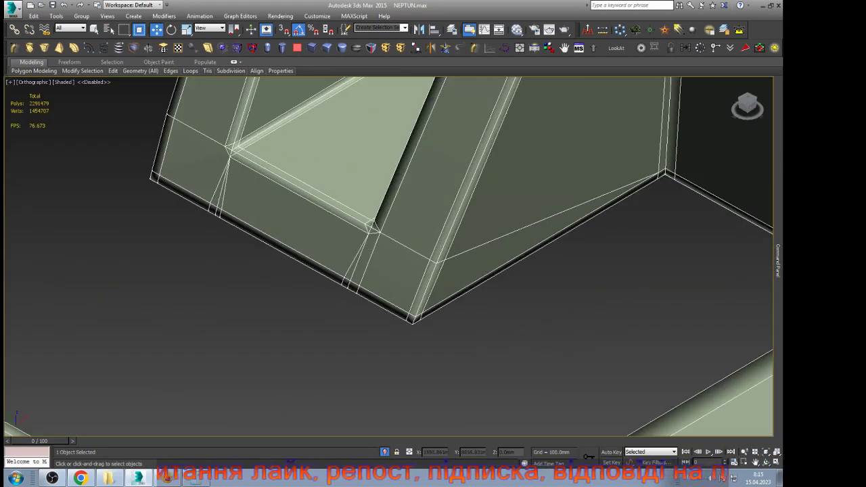
click(372, 227)
key(ctrl+r)
drag(399, 297, 416, 223)
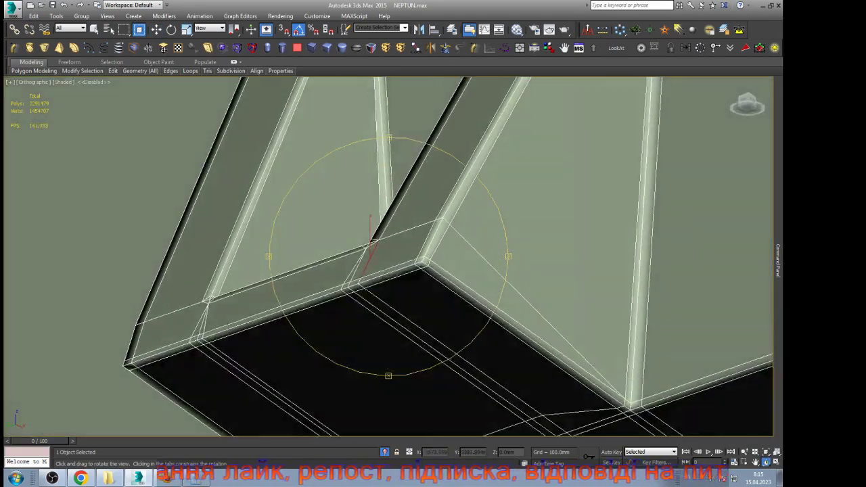
scroll(414, 225, down, 5)
alt+middle_drag(417, 255, 412, 217)
drag(413, 217, 359, 343)
scroll(359, 343, down, 5)
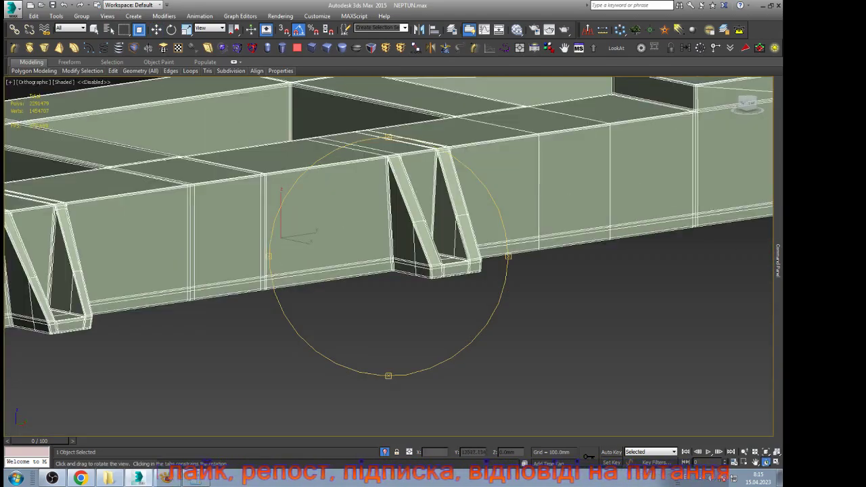
Step: Target-weld the two vertices flanking the middle edge below the first brace's inner corner on the outer bracket
scroll(433, 292, up, 6)
key(w)
scroll(526, 191, up, 2)
key(1)
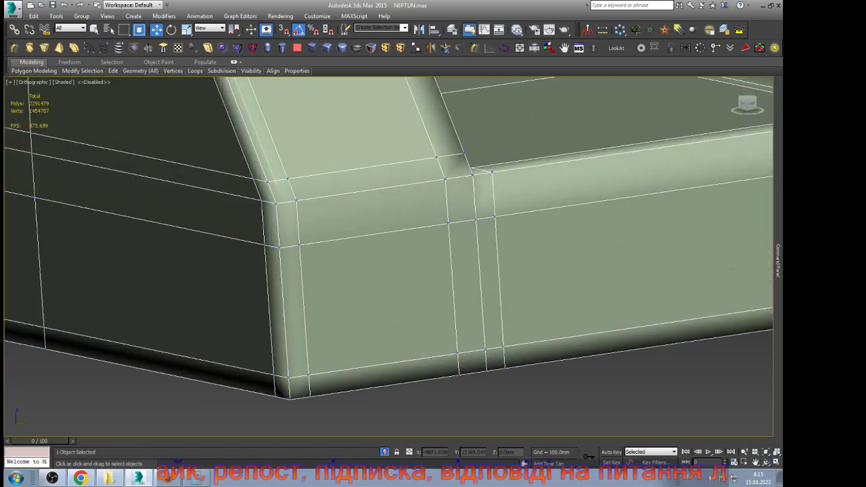
key(q)
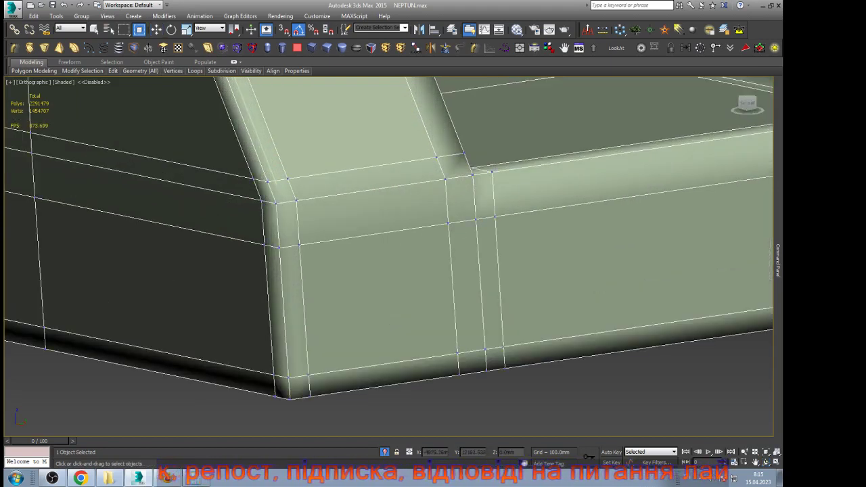
click(495, 218)
click(476, 219)
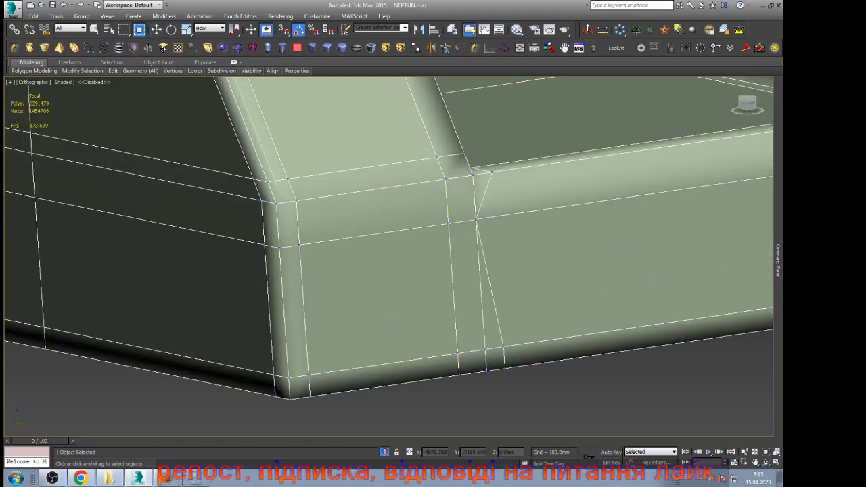
click(476, 219)
Step: Target-weld the two vertices flanking the middle edge below the other brace's inner corner on the same bracket
scroll(476, 219, down, 2)
middle_drag(477, 219, 330, 239)
scroll(329, 239, up, 2)
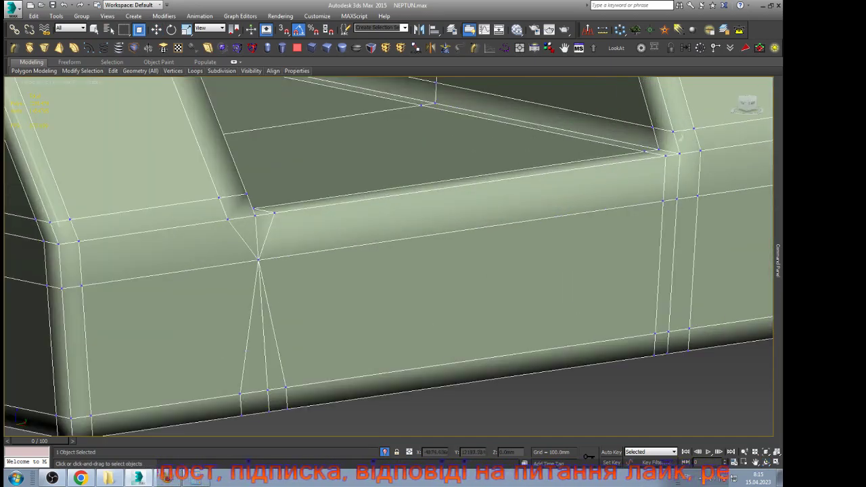
key(ctrl+alt+c)
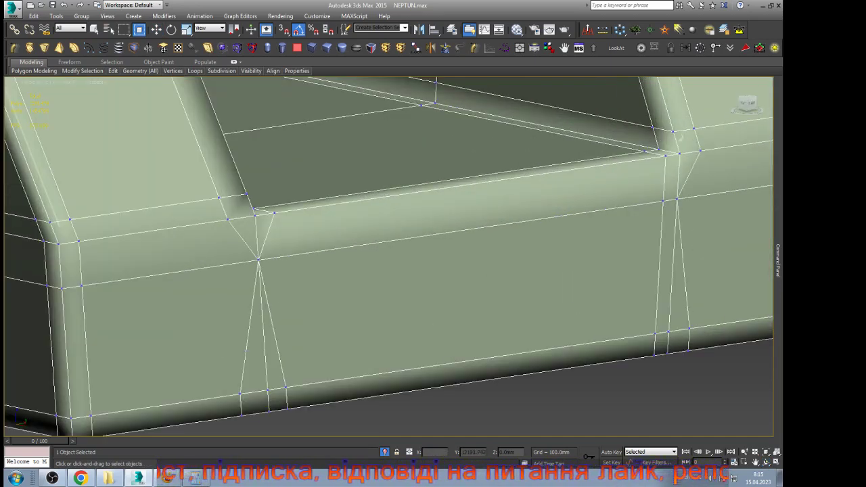
key(w)
scroll(517, 240, down, 4)
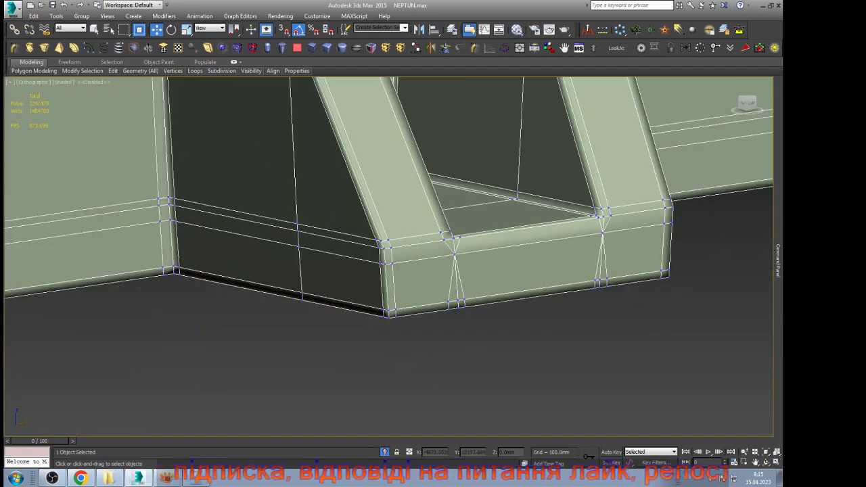
Step: Remove the four slanted edge loops flanking the two middle edges on the bracket's front face and underside
key(2)
double_click(600, 256)
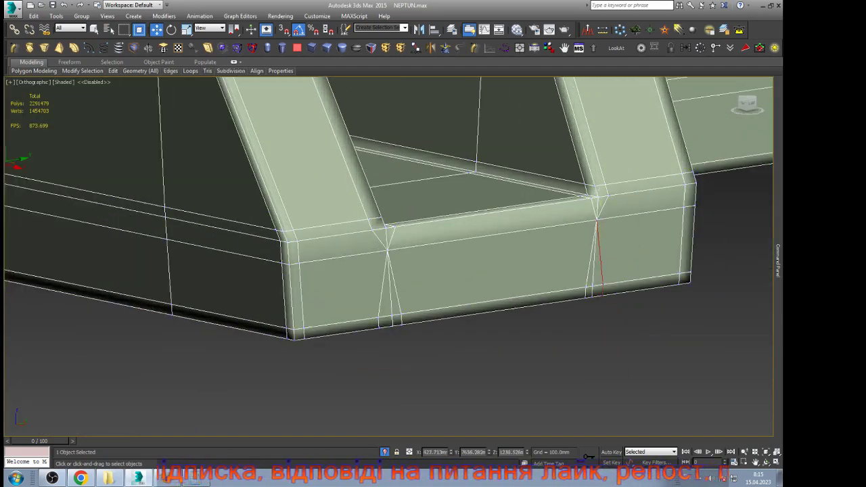
key(F3)
key(F3)
ctrl+double_click(591, 256)
ctrl+double_click(395, 288)
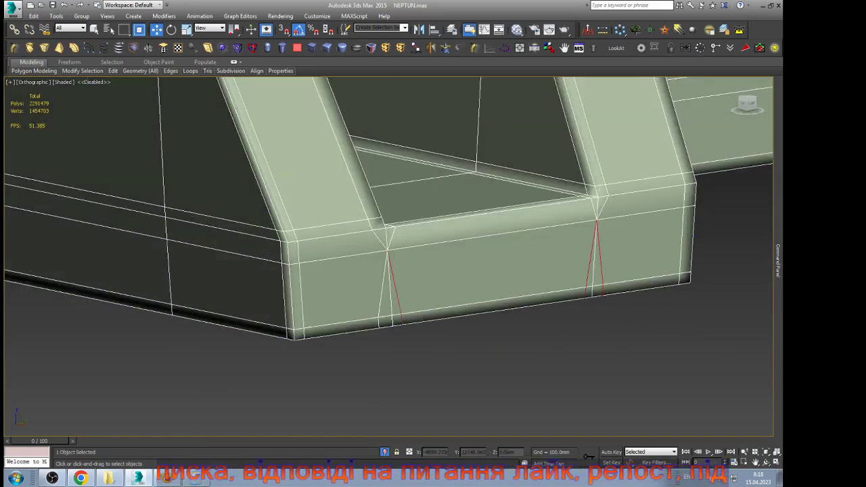
ctrl+double_click(383, 289)
click(766, 462)
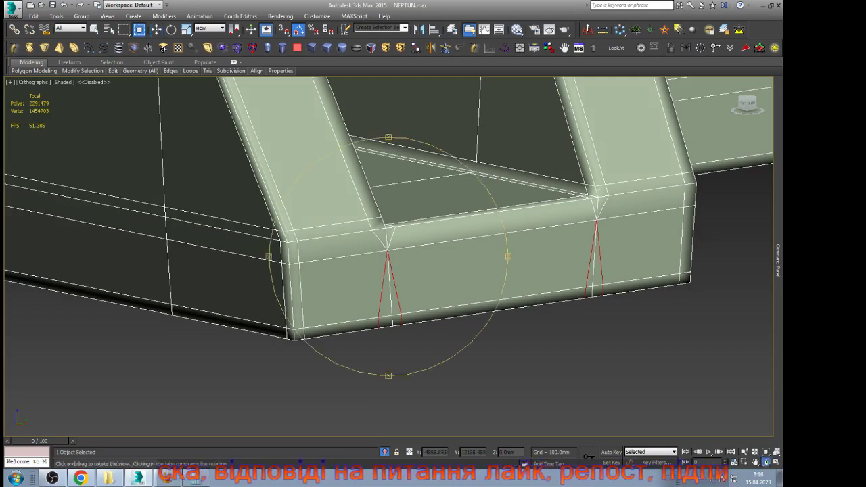
scroll(435, 276, down, 6)
drag(447, 271, 362, 422)
drag(379, 257, 429, 263)
scroll(250, 175, up, 5)
key(w)
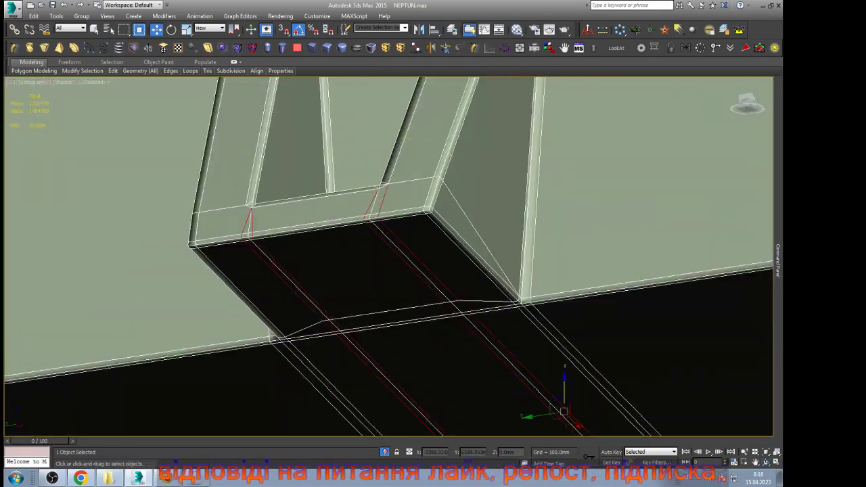
key(Delete)
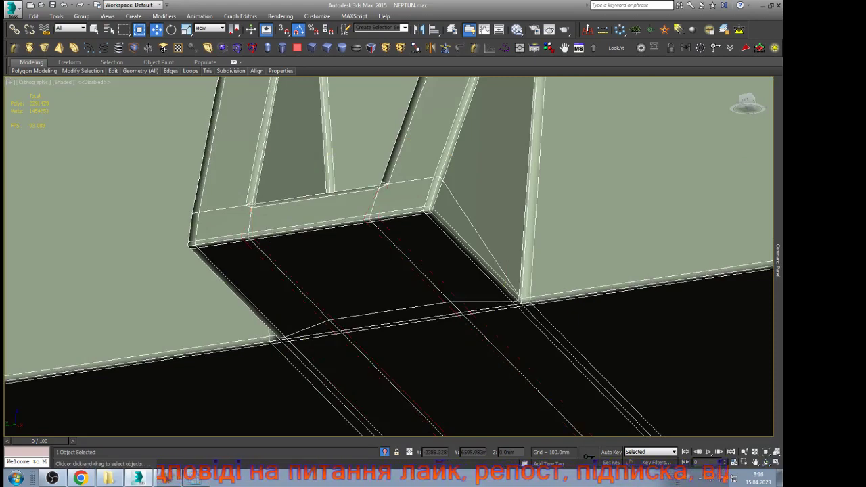
scroll(348, 258, down, 5)
Step: Leave edge editing, return RCNEPTUN's modifier stack to the UVW Map level, and deselect the frame
mouse_move(778, 261)
click(718, 135)
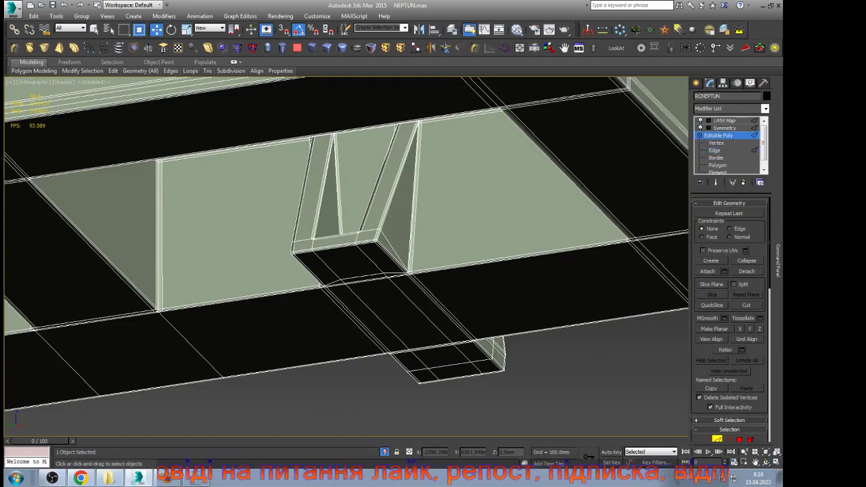
click(725, 128)
click(725, 120)
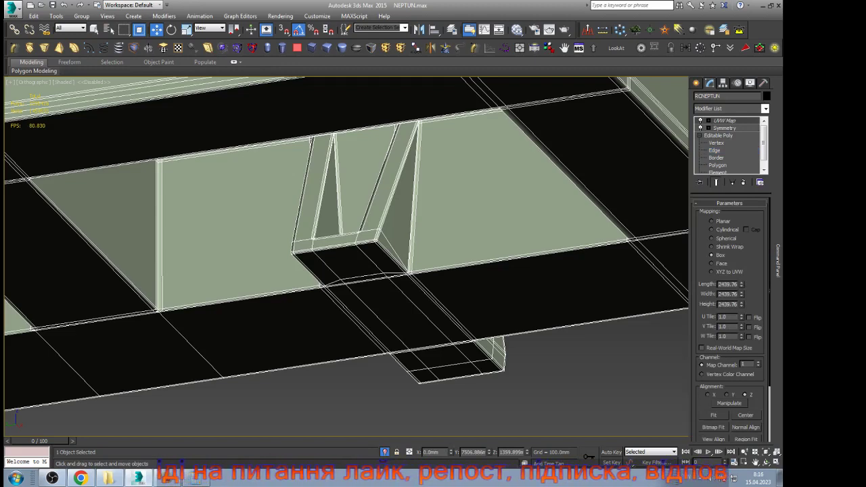
key(z)
alt+middle_drag(400, 202, 402, 279)
click(406, 279)
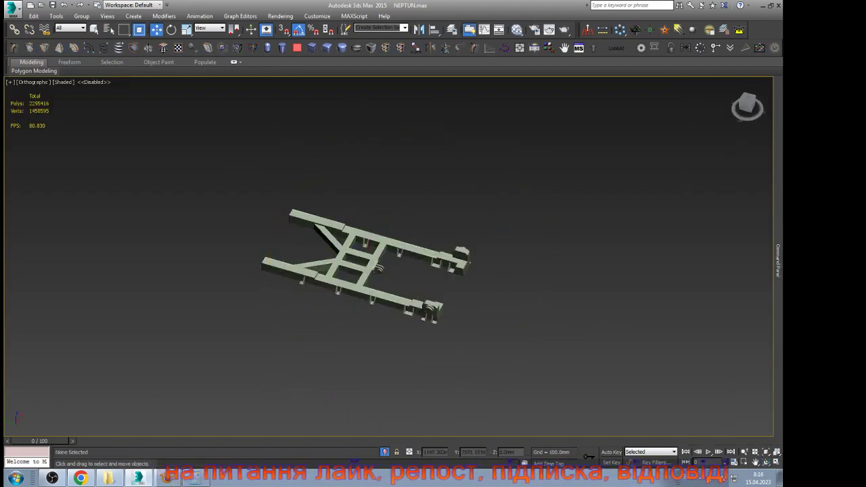
Step: Unhide all objects of the vehicle around the isolated frame
scroll(379, 270, up, 9)
key(alt+u)
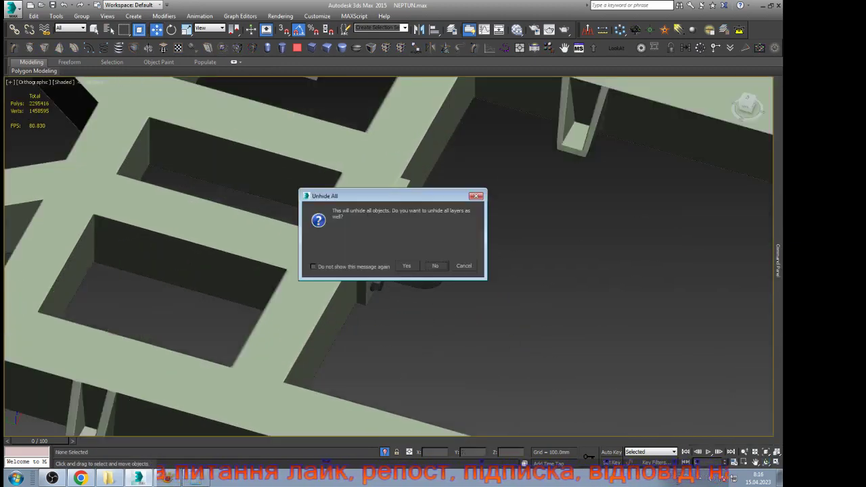
key(Return)
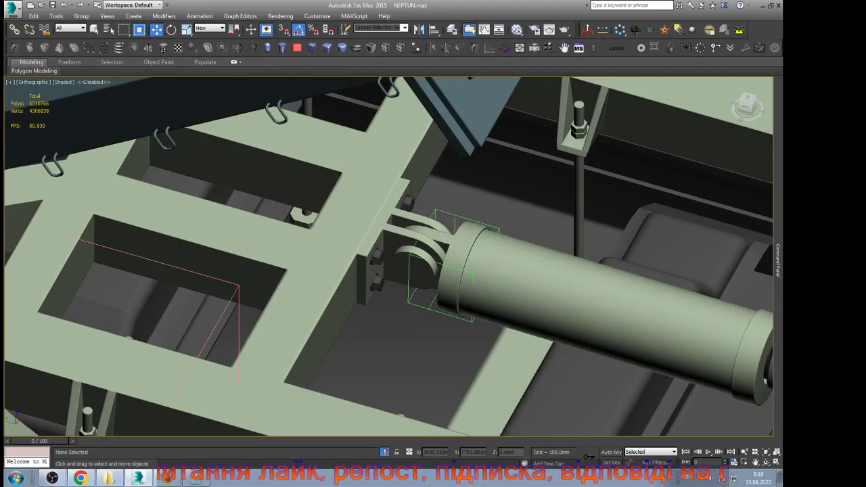
Step: Switch the view to Camera001 with safe frames displayed, and save the scene
key(c)
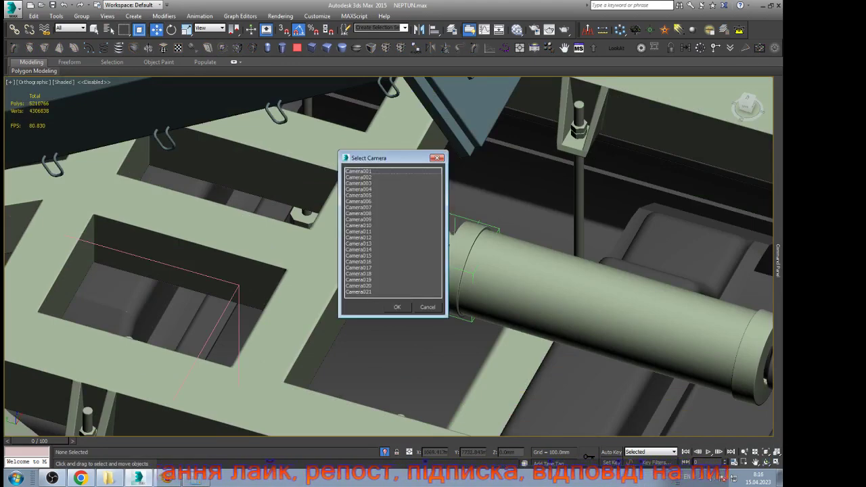
key(Return)
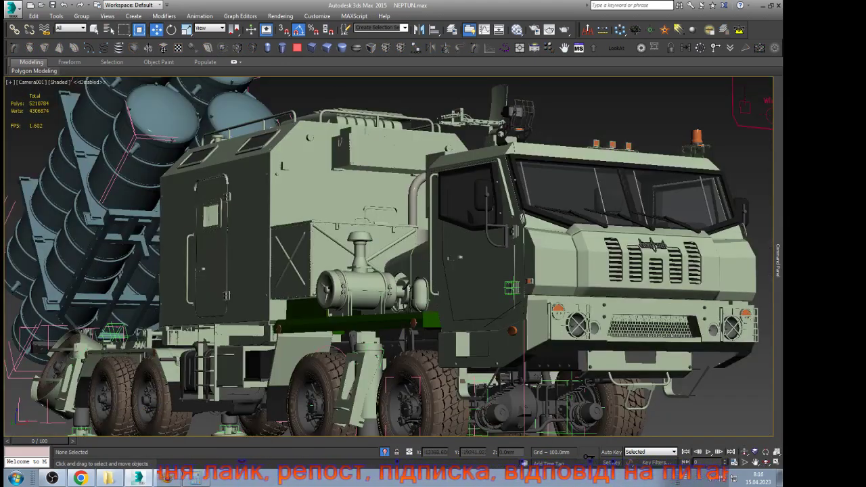
key(shift+f)
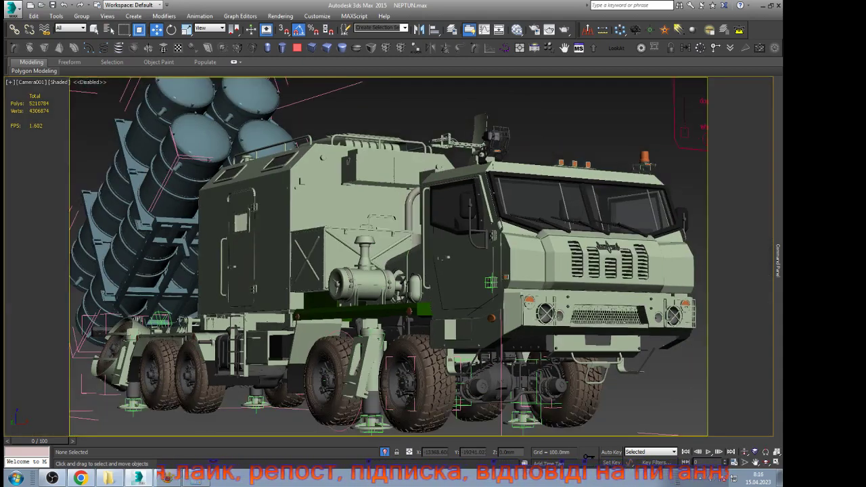
key(ctrl+s)
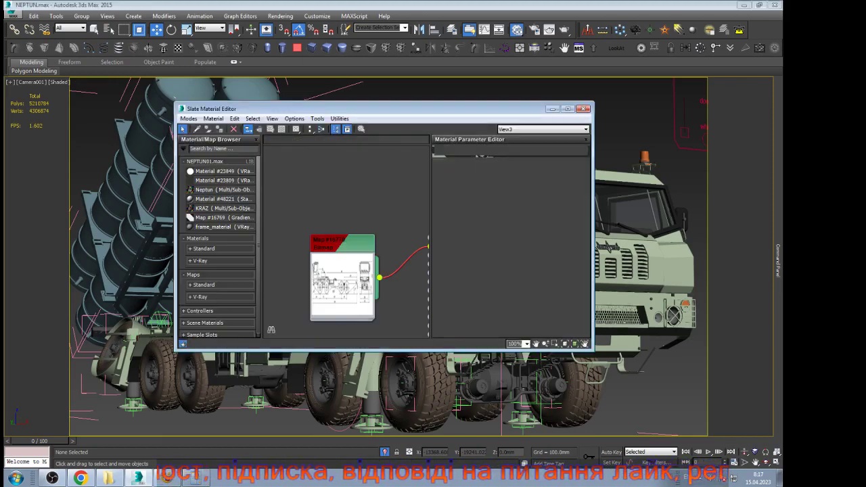
Step: In material graph View2, lighten the first colour of CAR-material-red's falloff map, Map #16747, to a light grey
click(275, 139)
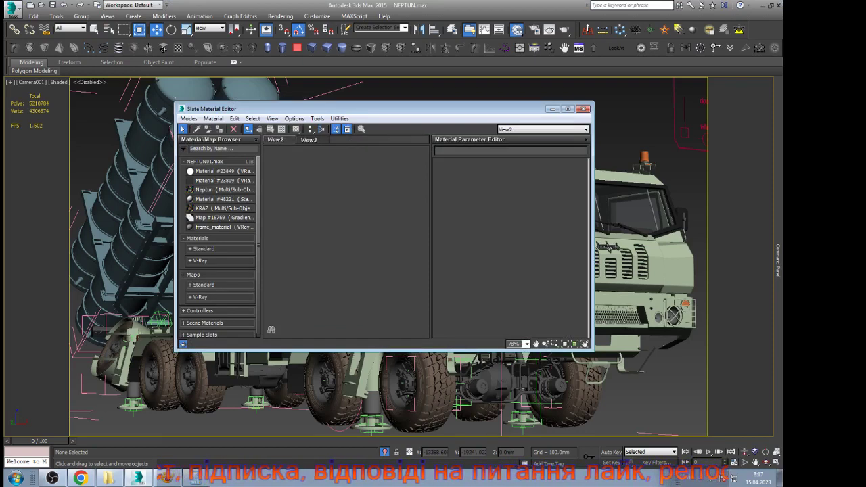
scroll(334, 185, down, 4)
scroll(350, 157, up, 6)
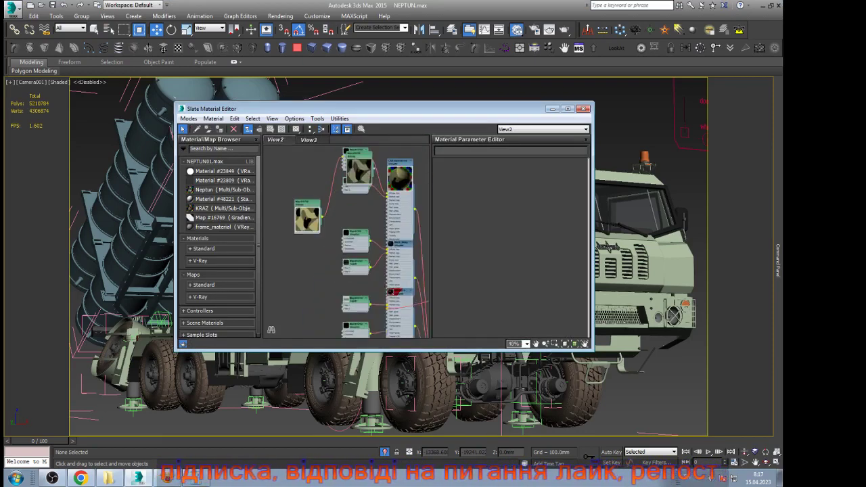
drag(356, 156, 357, 200)
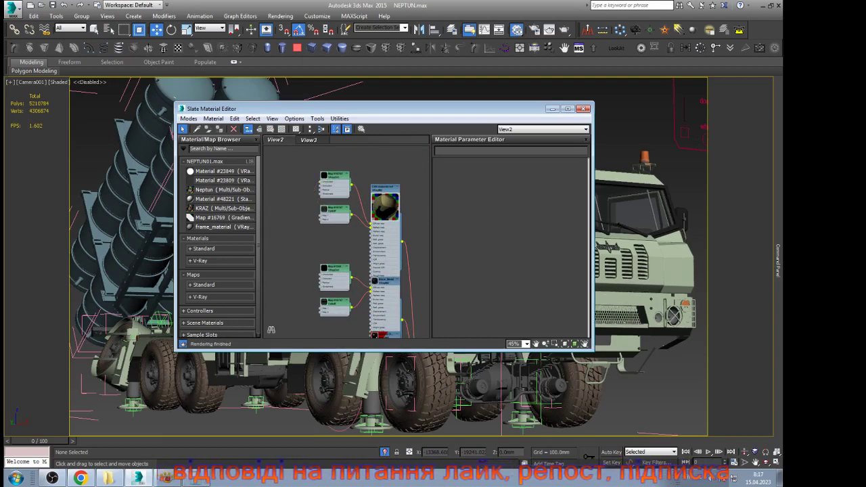
scroll(387, 203, up, 3)
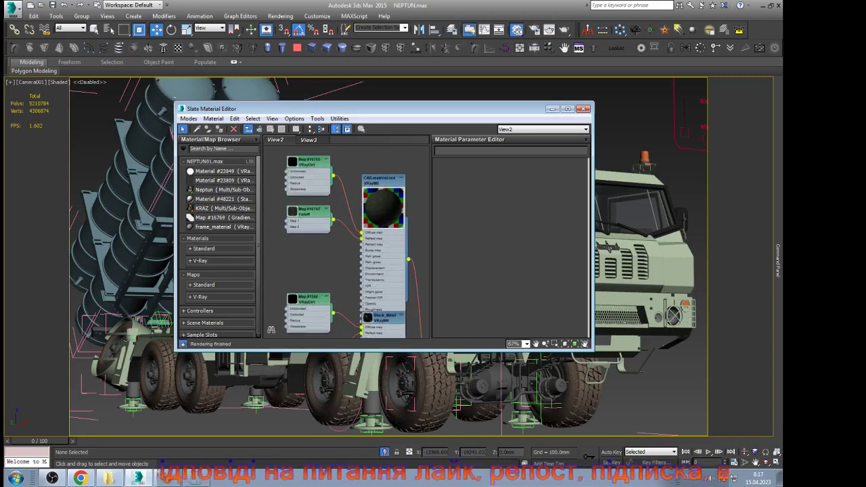
double_click(383, 181)
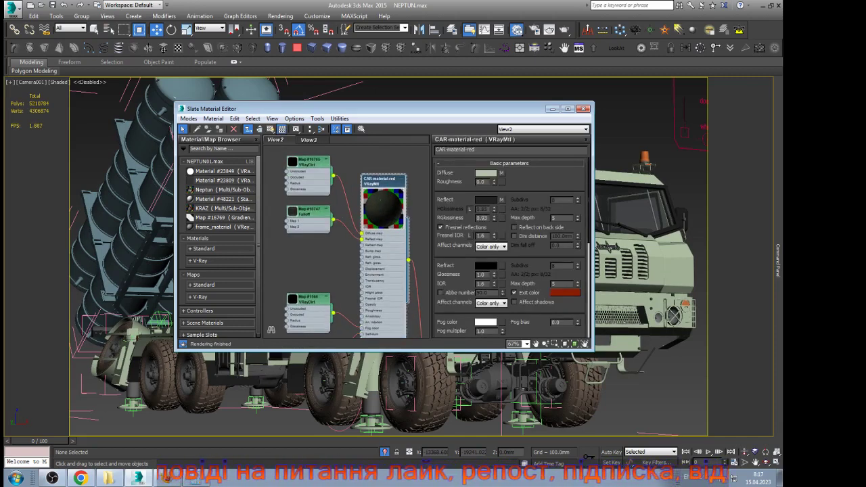
double_click(308, 212)
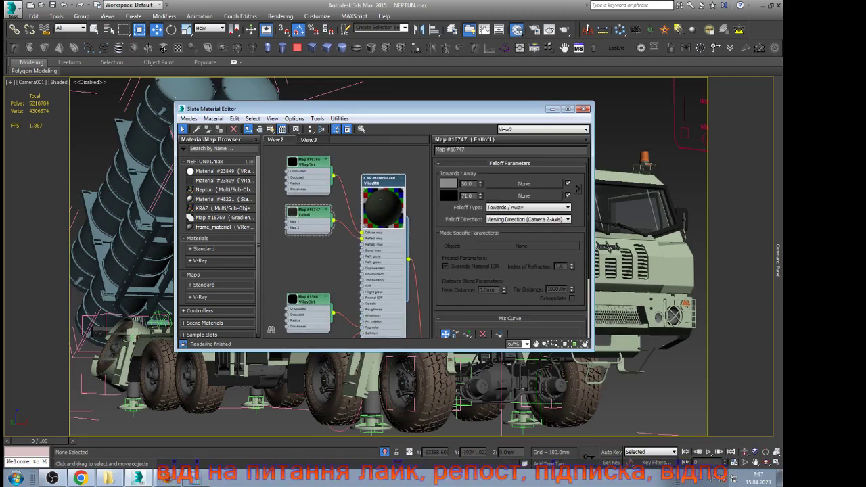
click(448, 183)
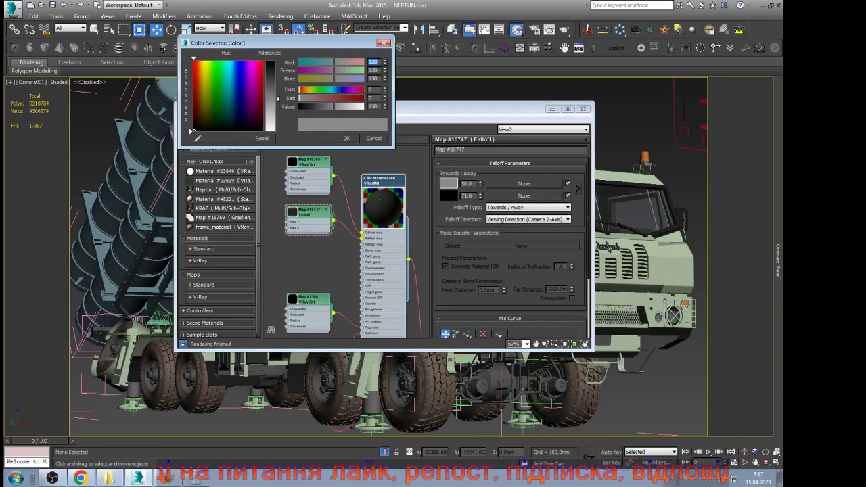
drag(334, 106, 347, 106)
click(346, 138)
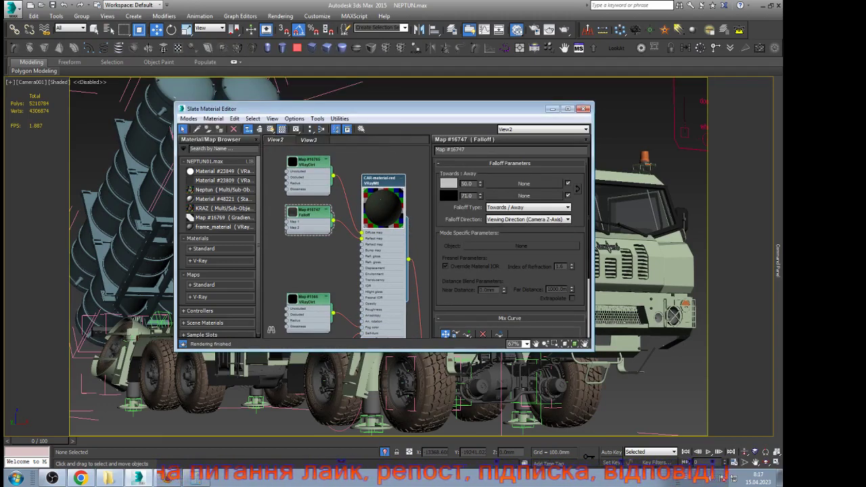
Step: Set the amount of the falloff map's first colour to 70
double_click(468, 184)
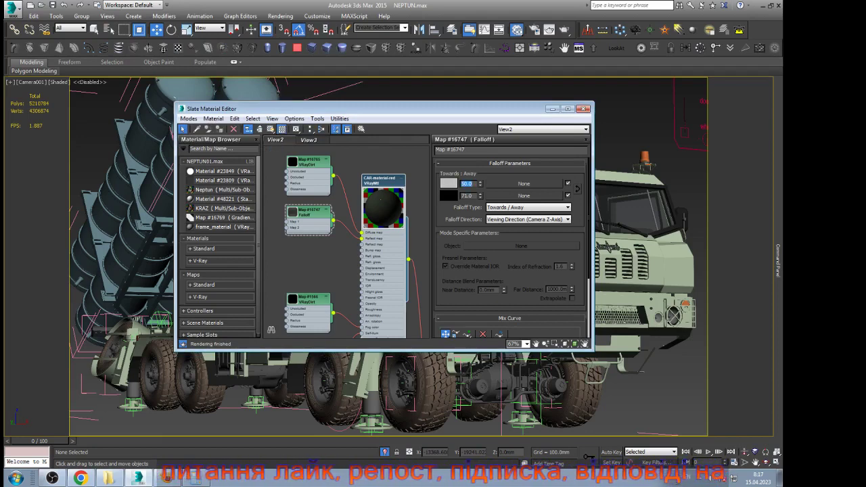
text(70)
key(Return)
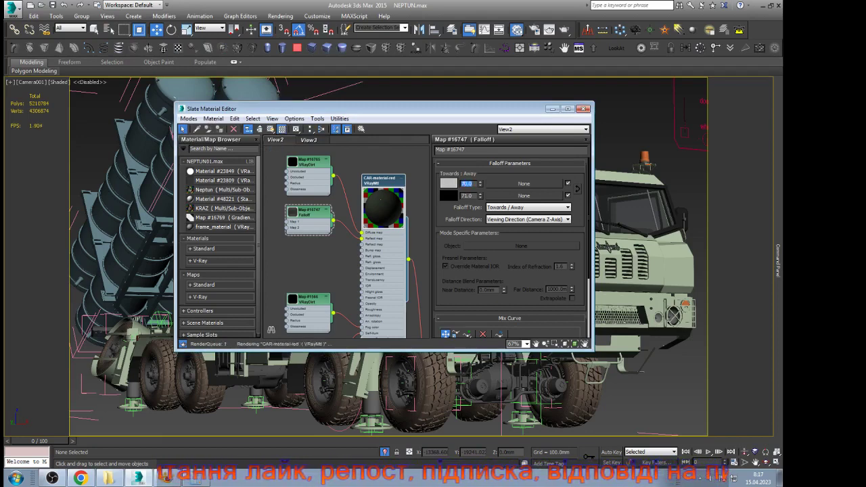
scroll(511, 247, down, 3)
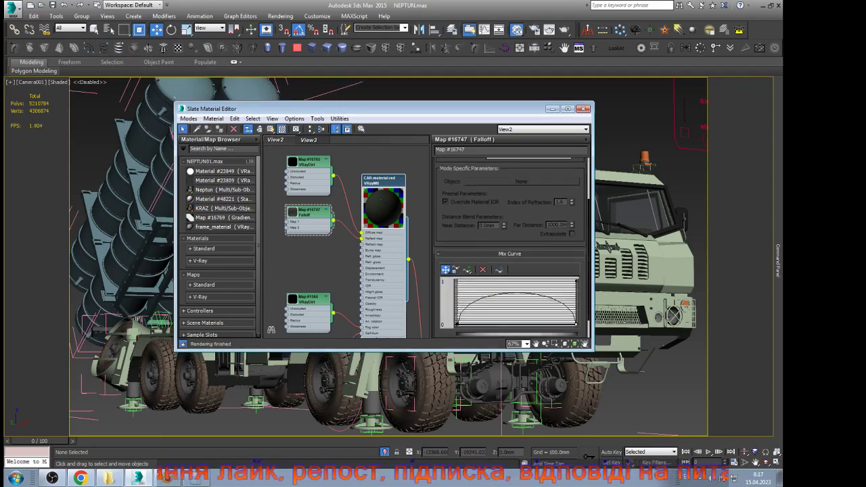
Step: Review the reflection and refraction parameters of CAR-material-red and its place in the node graph
double_click(381, 181)
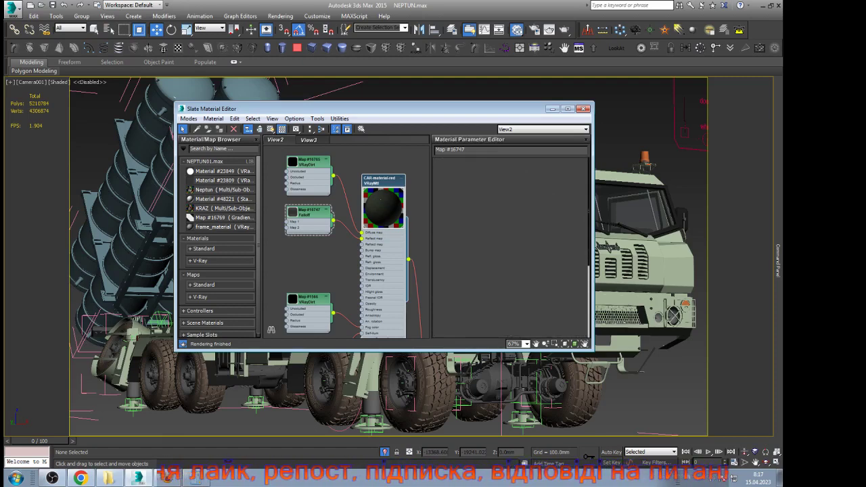
scroll(511, 243, down, 2)
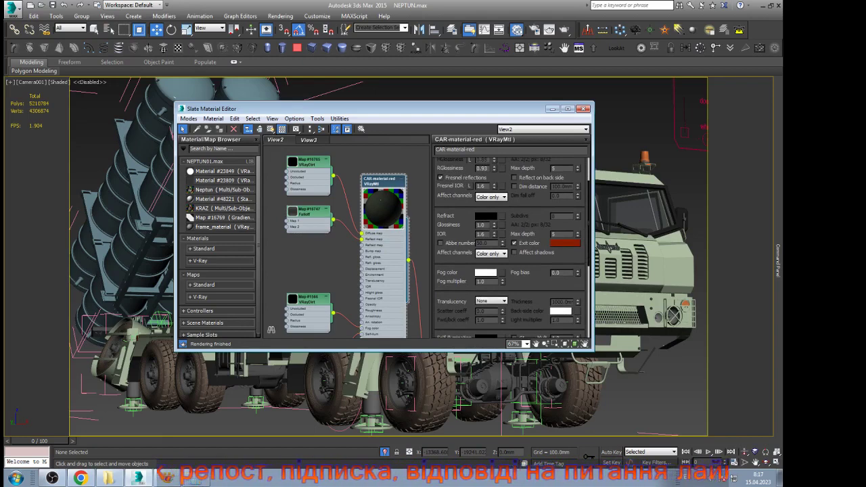
scroll(510, 244, up, 2)
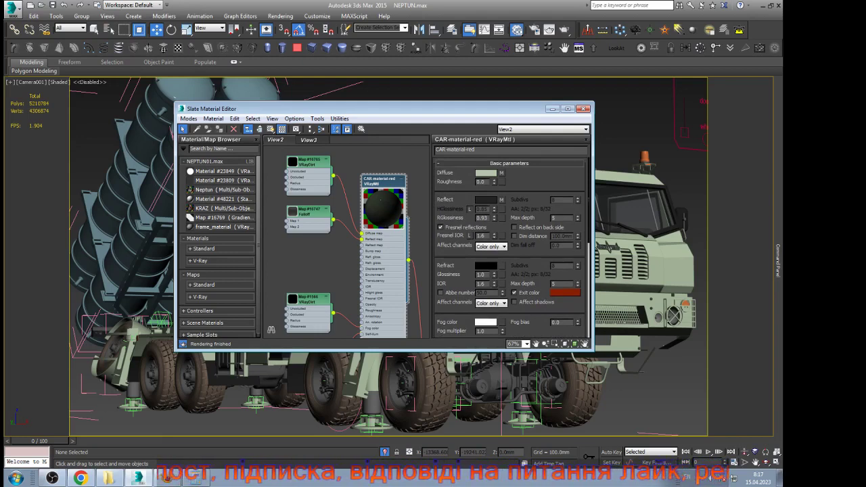
click(352, 177)
scroll(352, 180, down, 6)
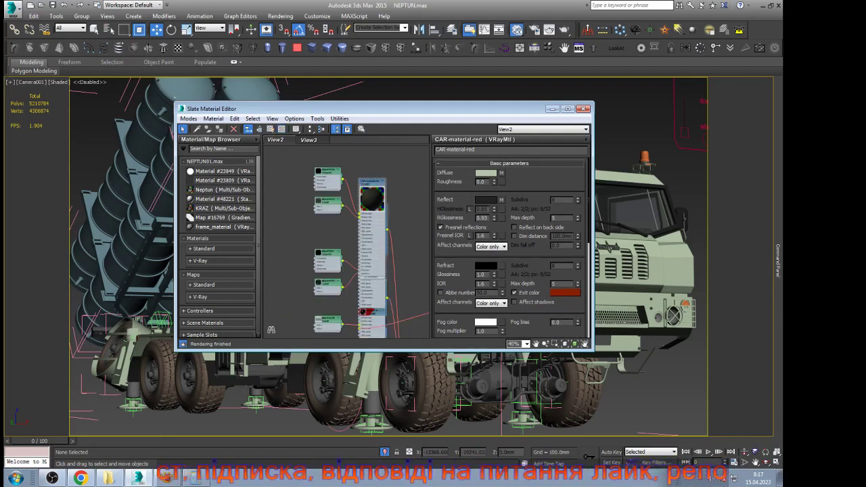
scroll(379, 258, up, 3)
scroll(367, 282, up, 1)
Step: Open the Main_Metal sub-material of the Neptun multi/sub-object material and turn off its refraction Exit color
double_click(367, 281)
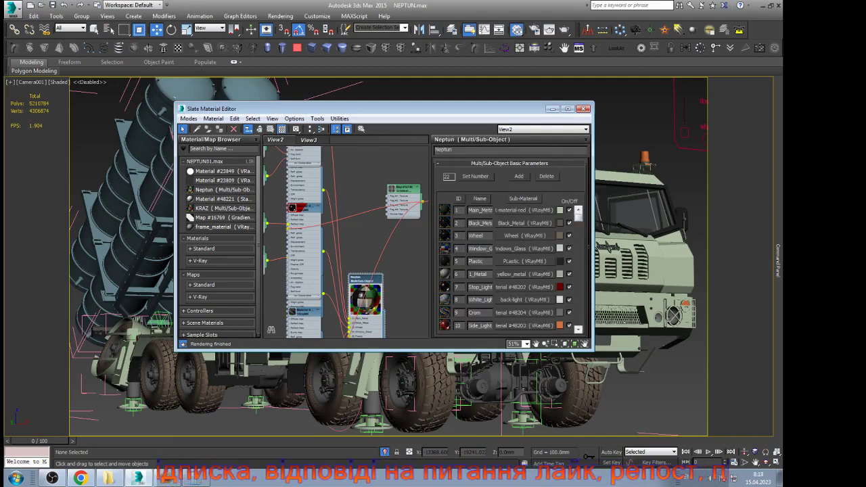
click(524, 210)
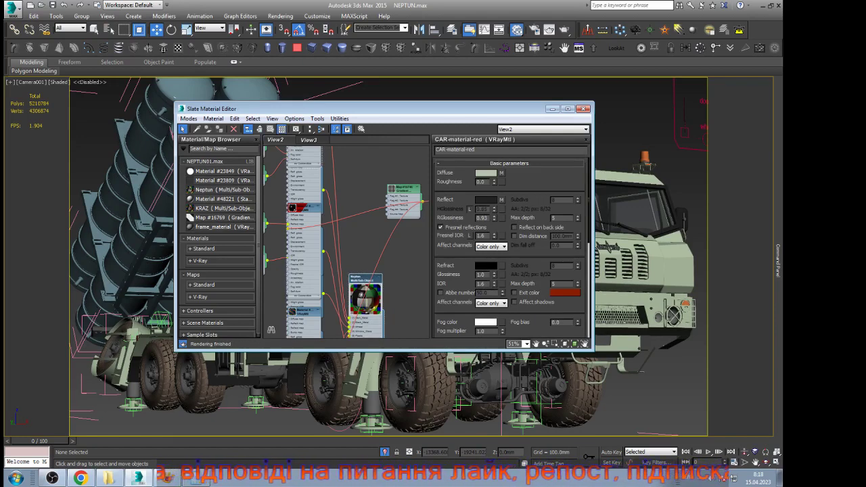
right_click(562, 291)
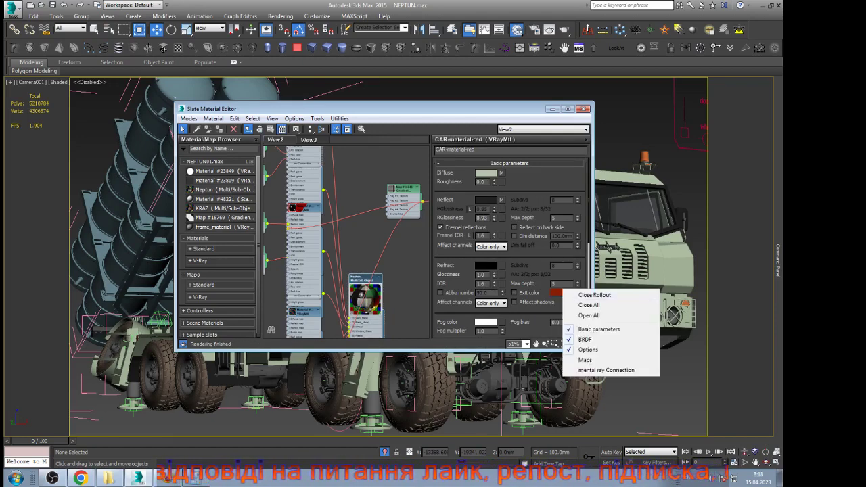
click(541, 312)
drag(542, 313, 542, 263)
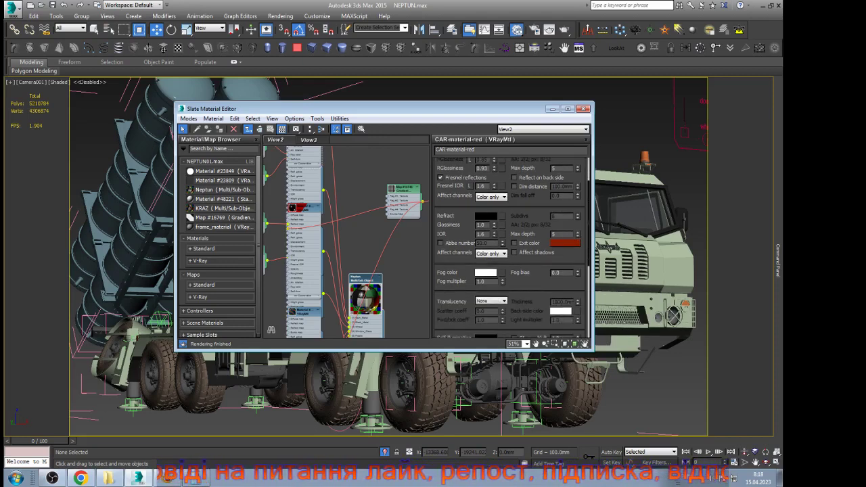
Step: Set CAR-material-red's Fresnel IOR to 3.0 and close the material editor
double_click(481, 186)
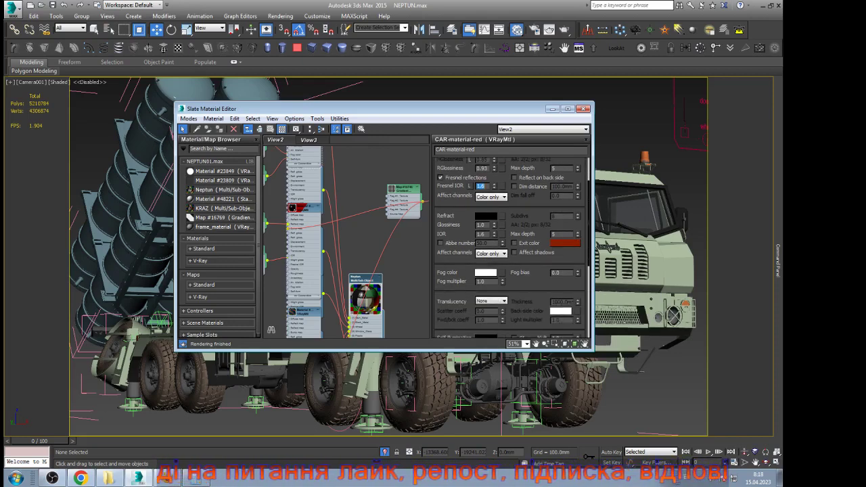
text(3)
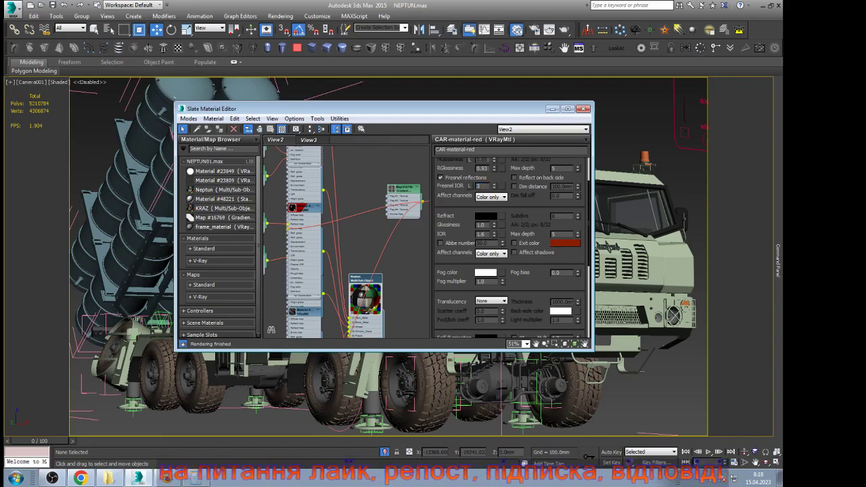
key(Return)
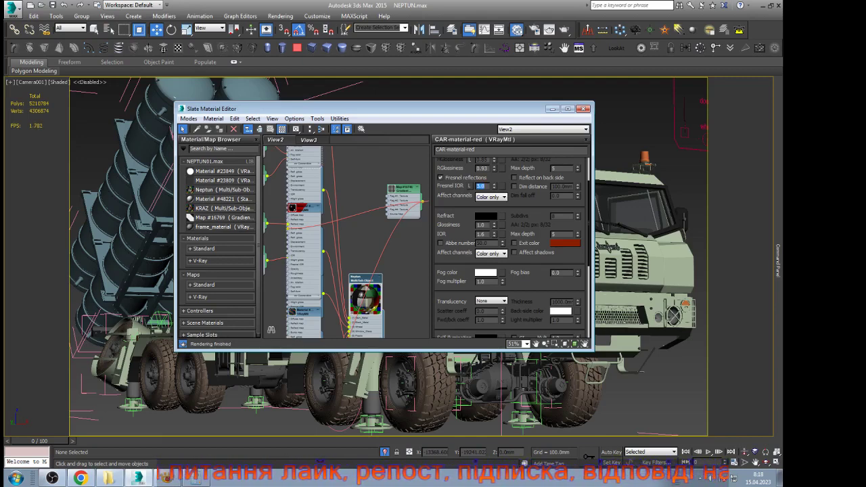
scroll(511, 244, up, 2)
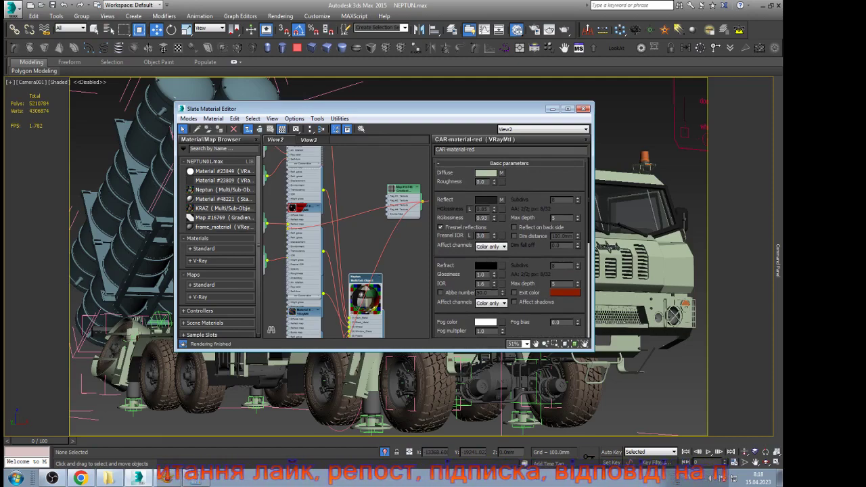
click(583, 109)
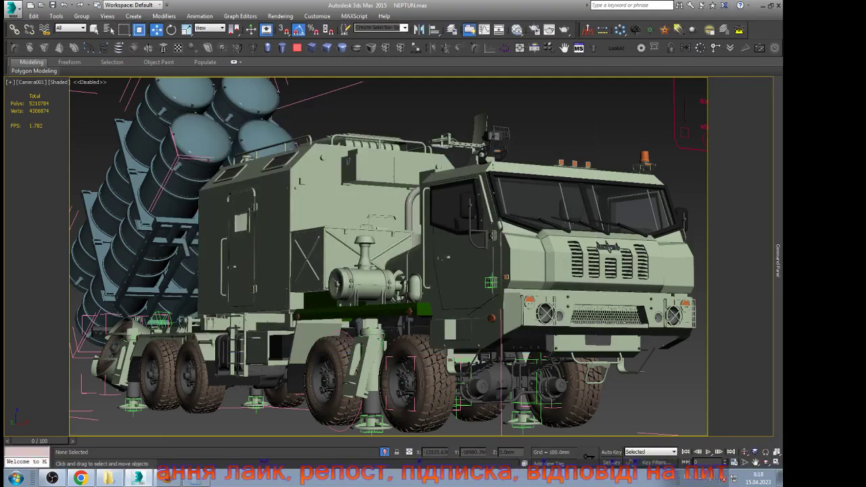
Step: Unhide all remaining objects, including the studio backdrop, and render the Camera001 view
click(570, 127)
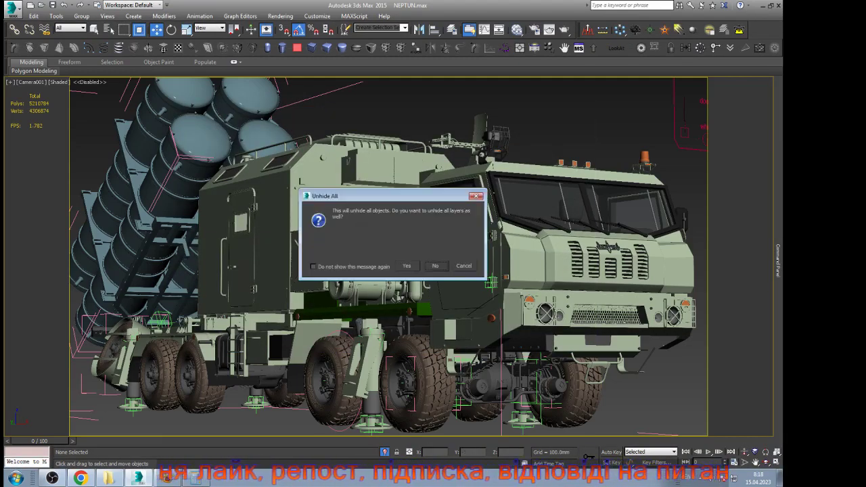
key(Return)
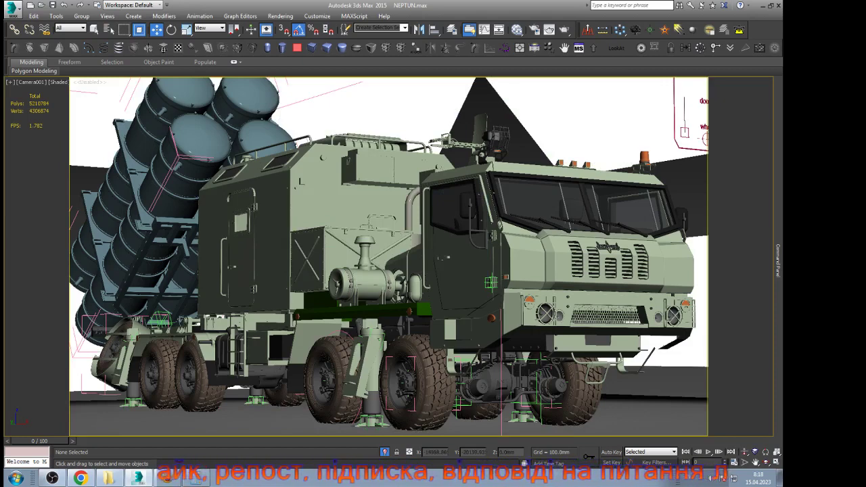
key(shift+q)
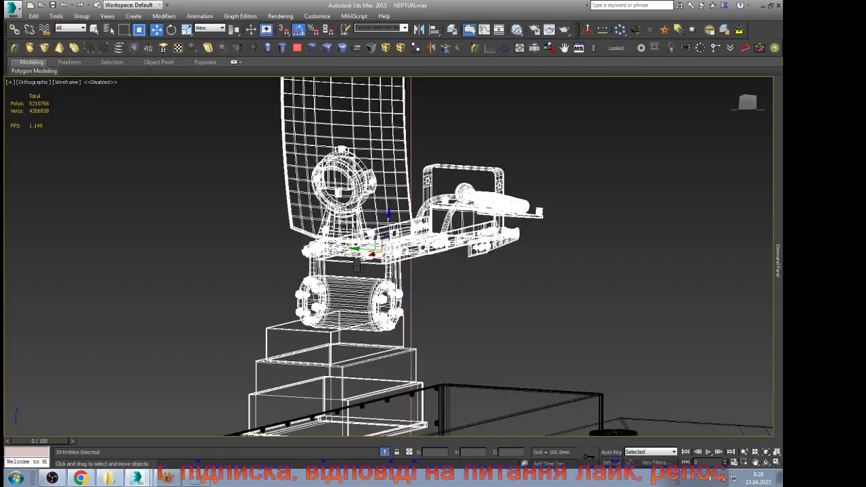
Step: Group the selected radar antenna and mast parts, keeping the suggested group name
scroll(370, 296, down, 2)
key(ctrl+g)
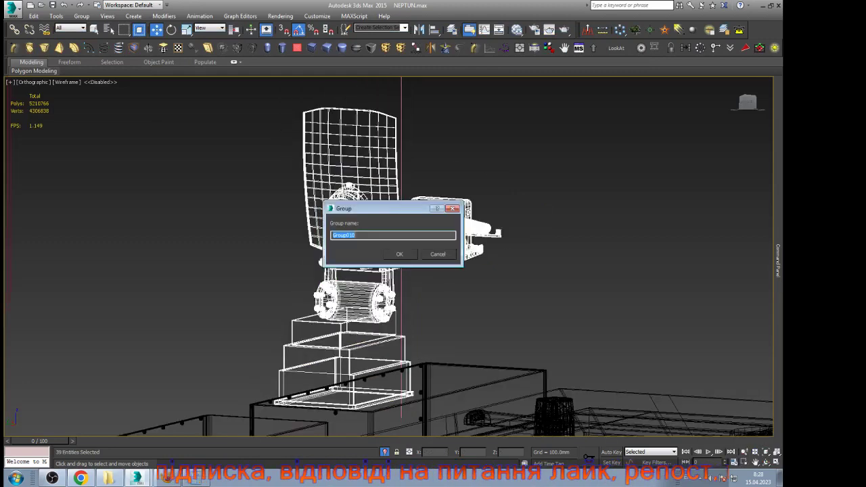
key(Return)
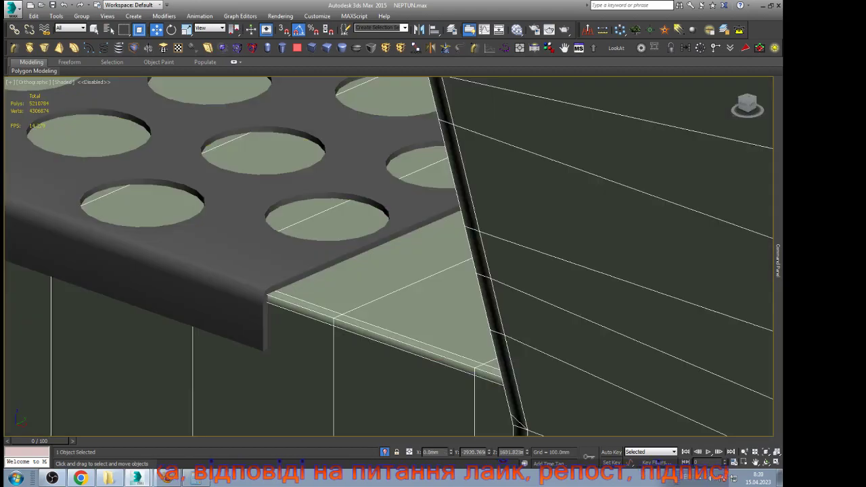
click(227, 254)
scroll(374, 235, down, 6)
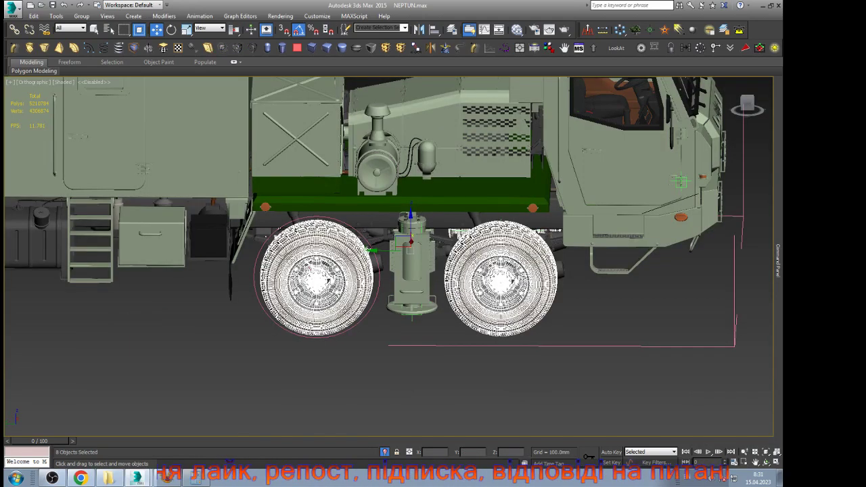
scroll(561, 260, down, 5)
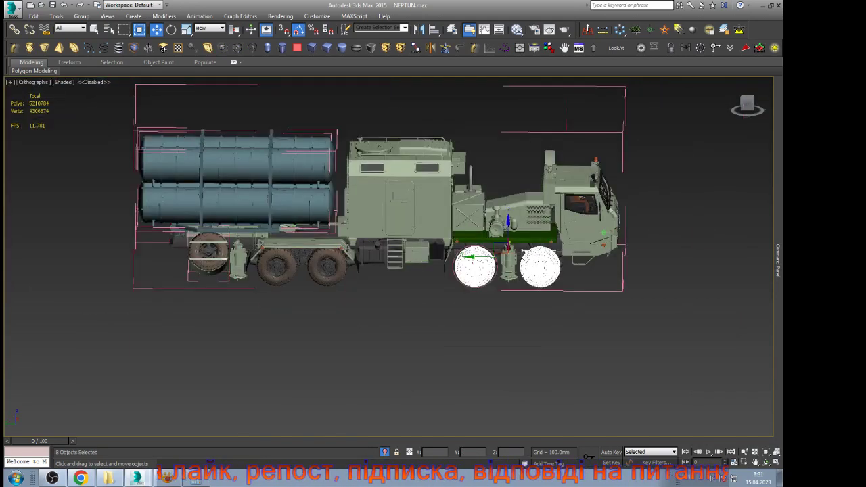
scroll(313, 259, up, 5)
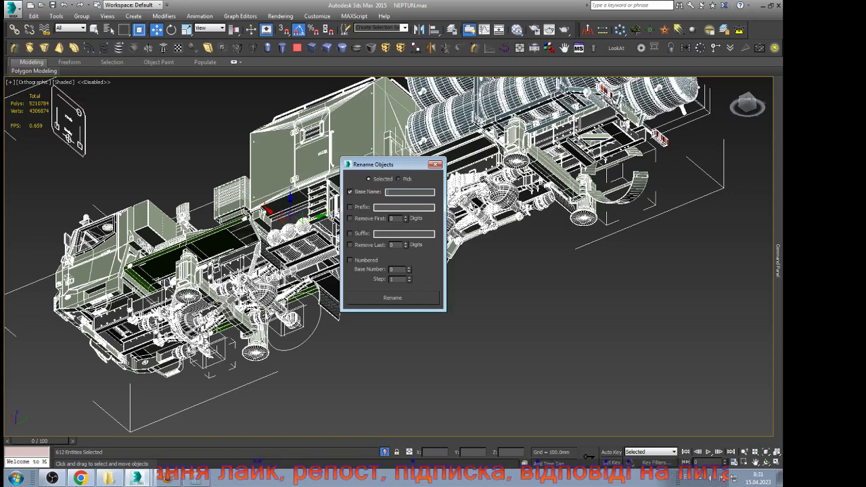
Step: Rename all selected truck objects with the base name RC_NEPTUN, close the renaming dialog and clear the selection
text(RC_NE)
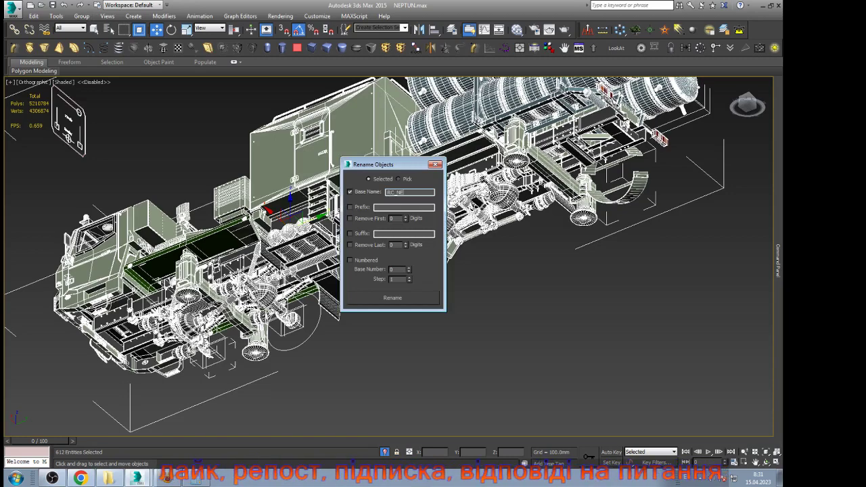
text(PTUN)
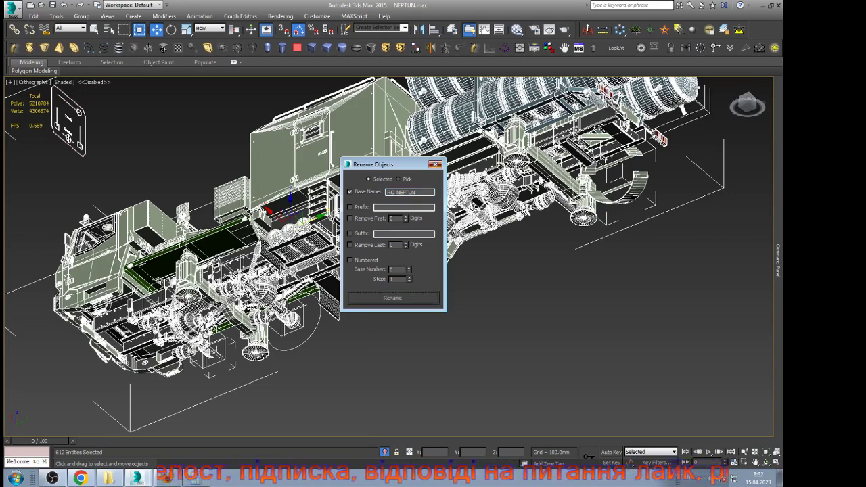
click(435, 164)
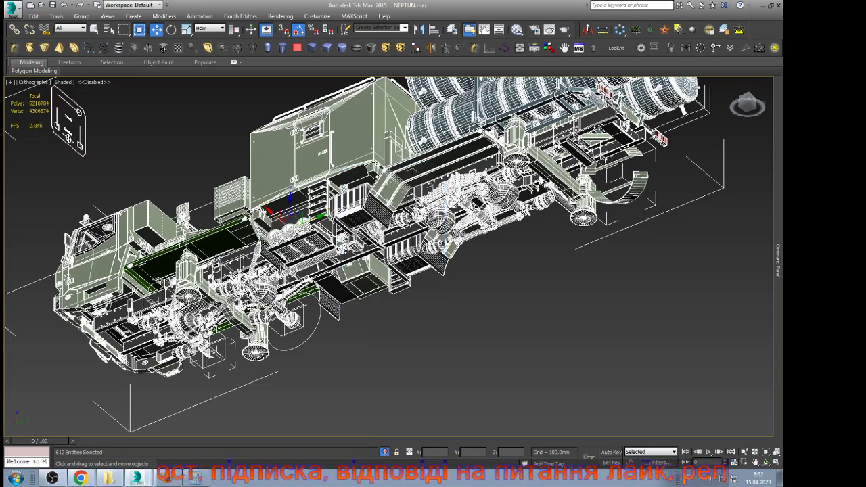
key(ctrl+d)
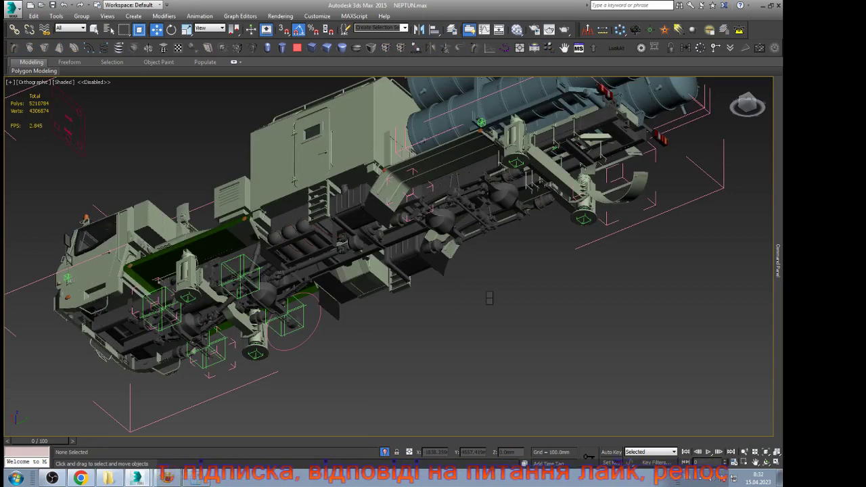
Step: Unhide all objects together with all layers, and delete the dark studio ground plane beneath the truck
right_click(490, 298)
click(517, 255)
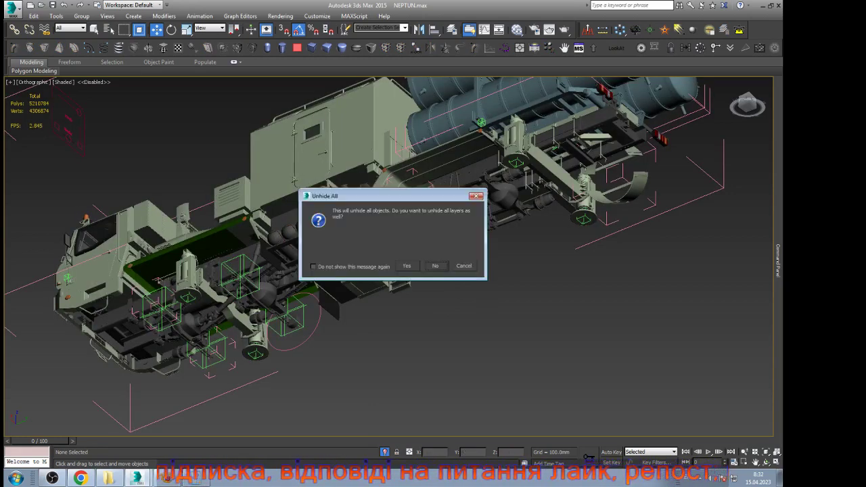
click(407, 265)
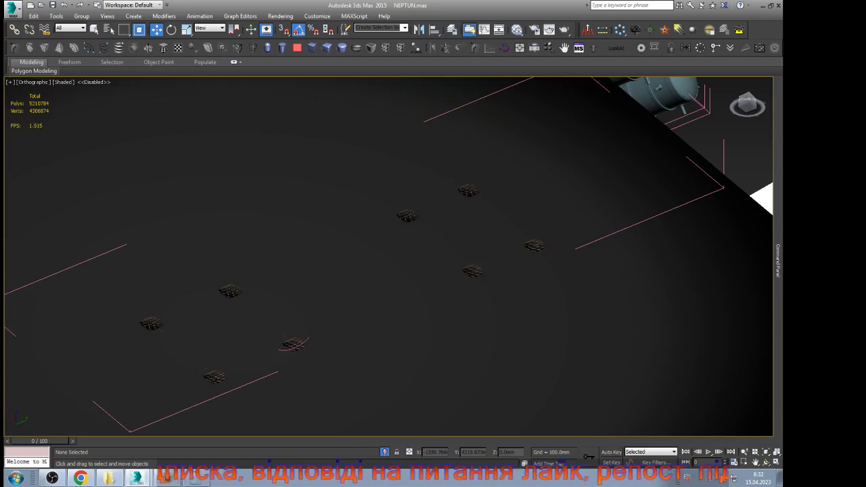
click(443, 291)
key(z)
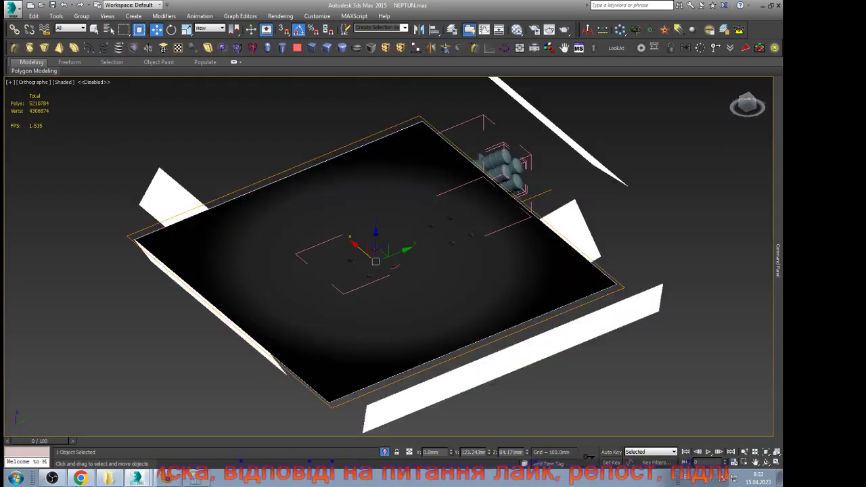
key(Delete)
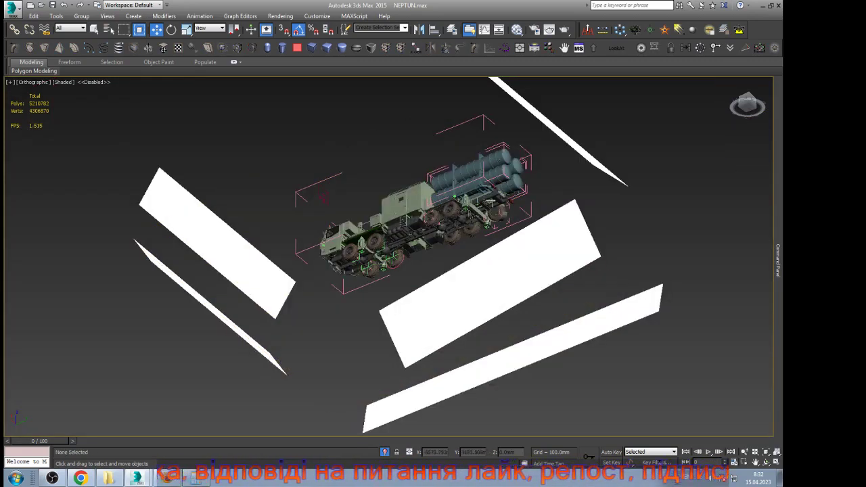
Step: Hide the study layer that holds the white studio panels and close the layer explorer
click(452, 29)
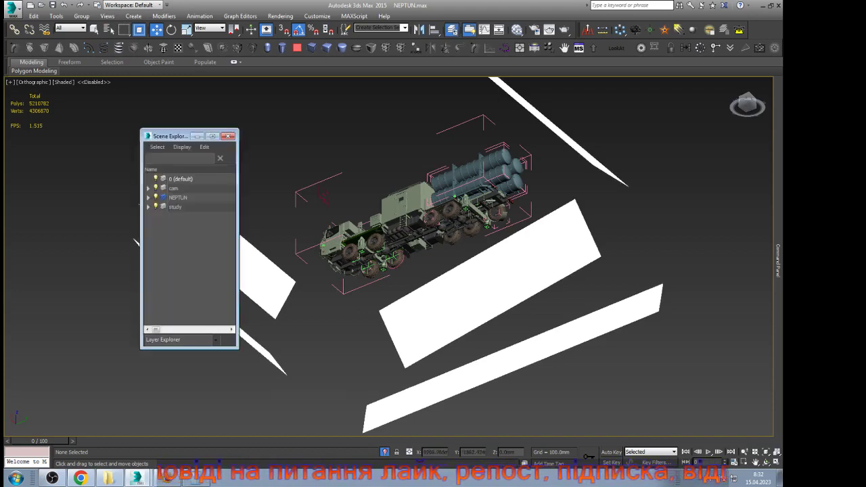
click(155, 207)
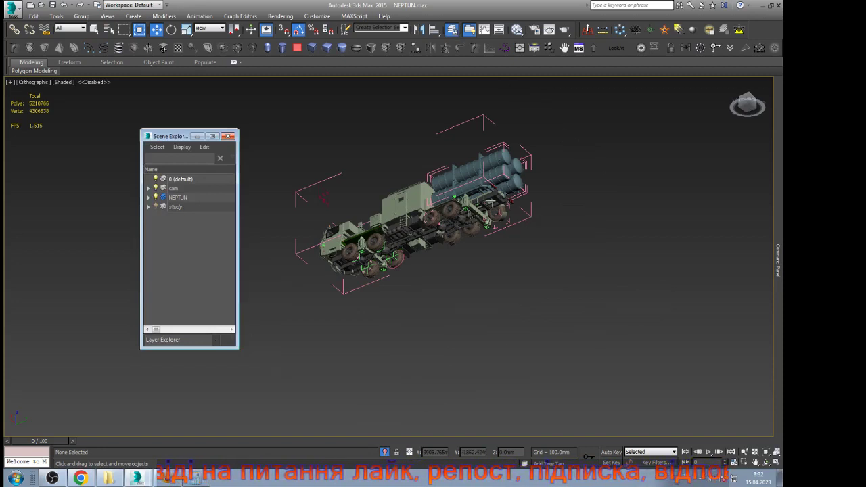
click(229, 136)
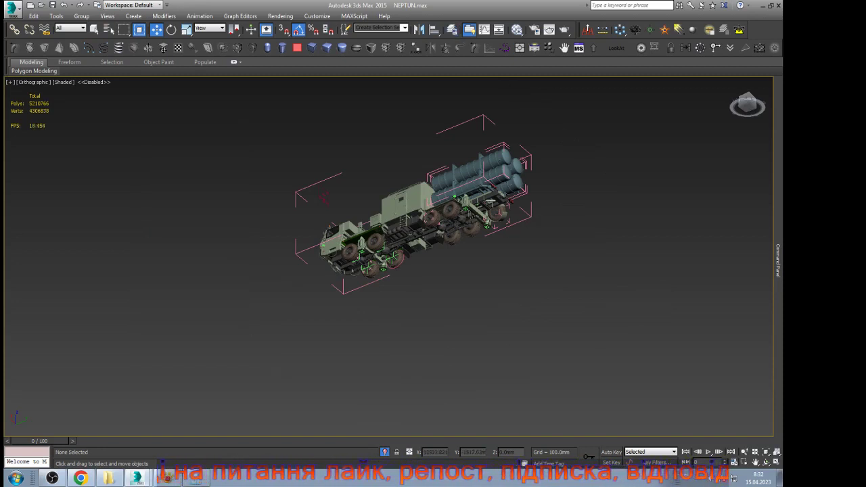
Step: Frame the truck from the front and go through the reference photos in XnView to compare the cab, roof equipment and launcher
key(f)
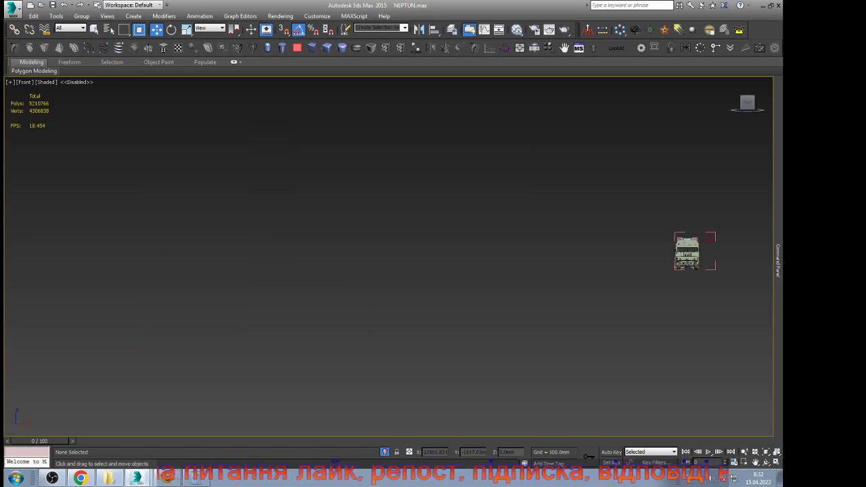
key(z)
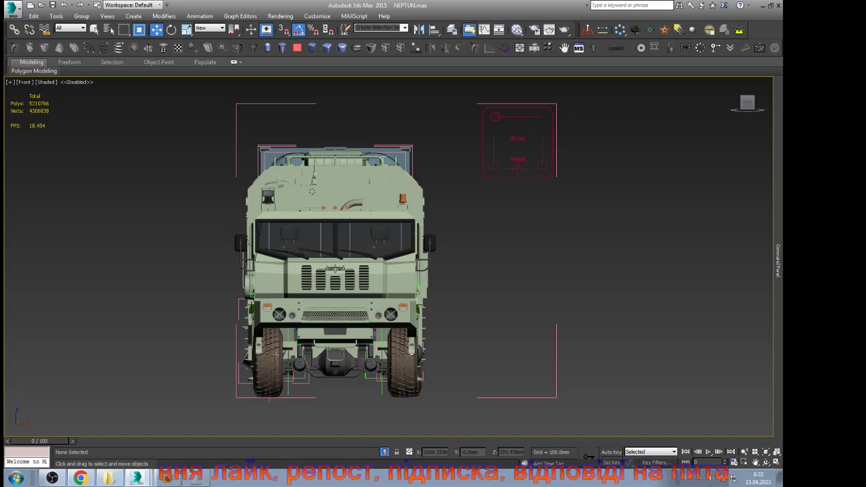
scroll(416, 380, up, 2)
click(168, 478)
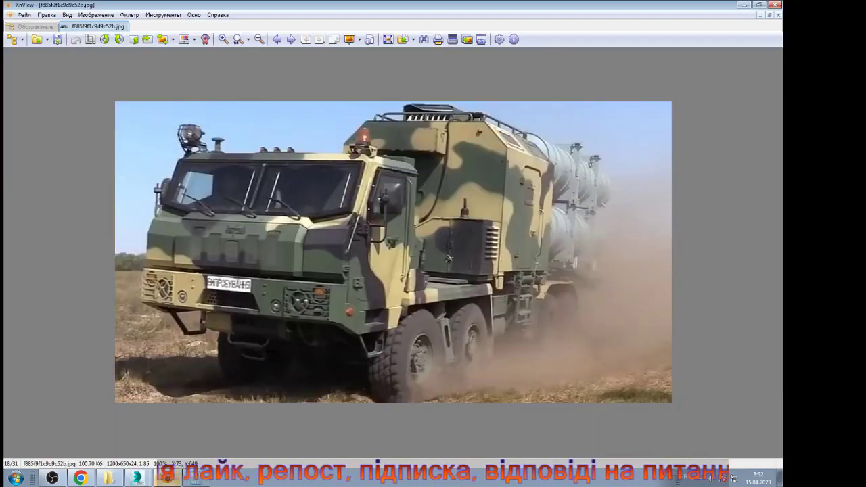
key(alt+Tab)
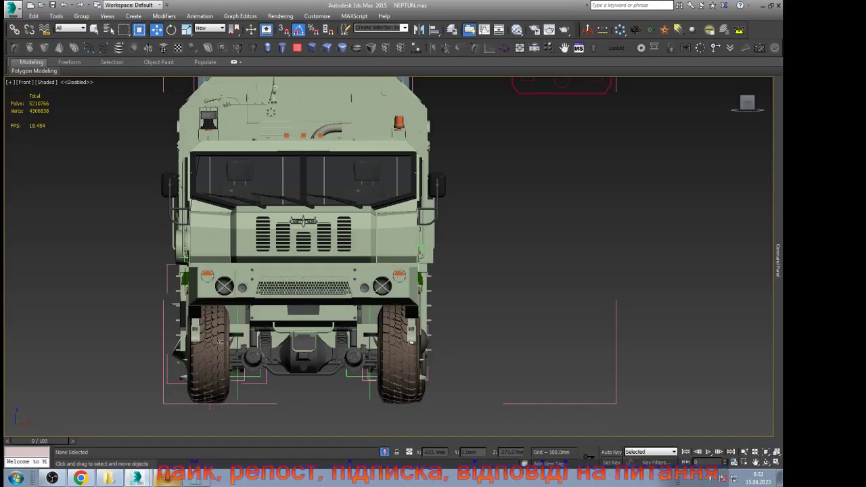
key(alt+Tab)
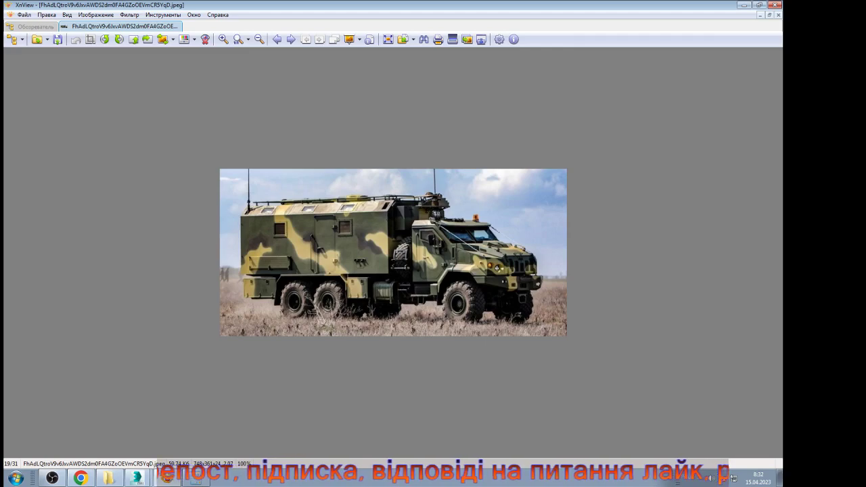
key(Page_Down)
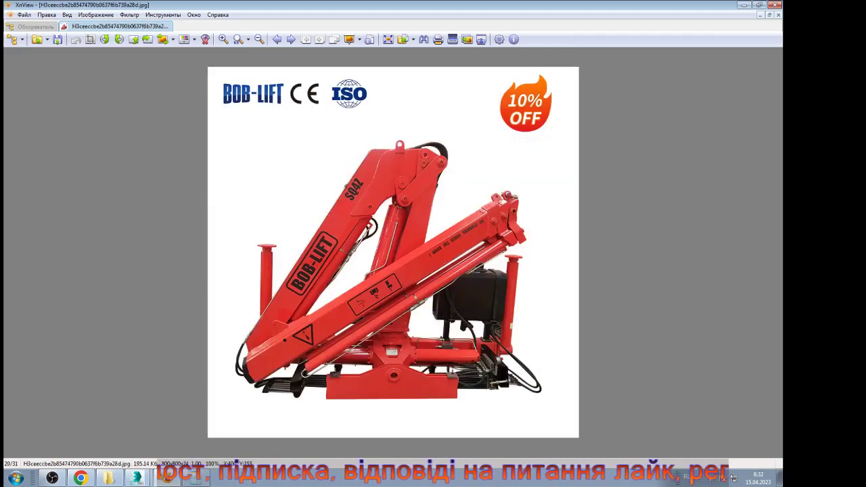
click(291, 40)
click(291, 39)
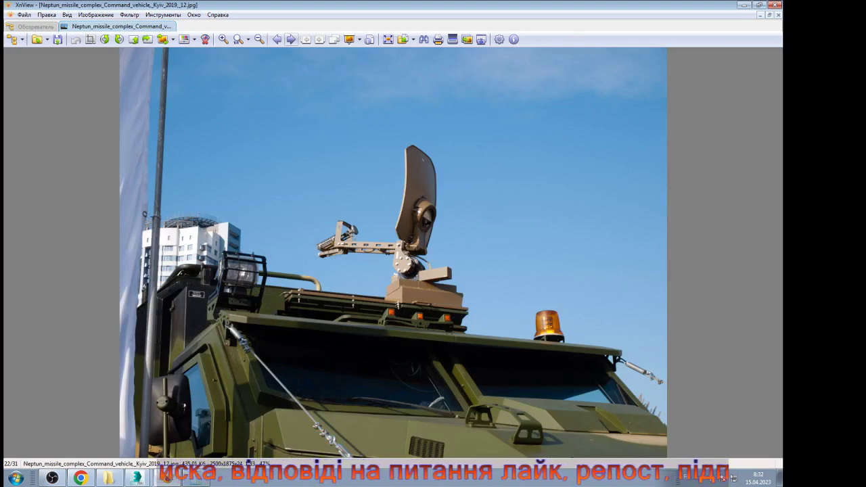
click(291, 39)
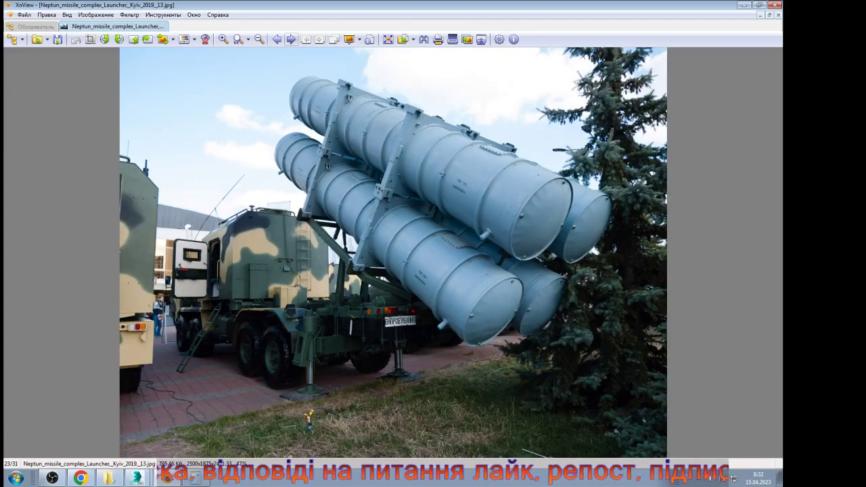
Step: Examine the launcher photo's rear chassis and missile canisters closely and compare them with the rendered truck in 3ds Max
scroll(325, 353, up, 3)
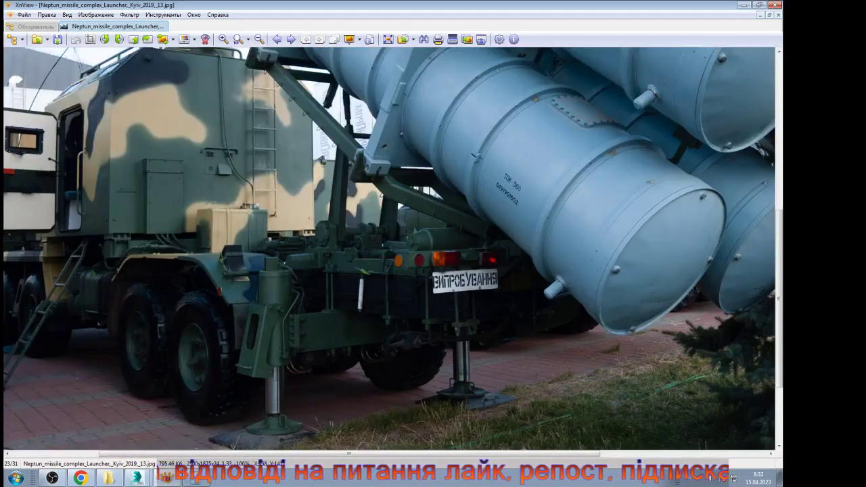
scroll(331, 351, up, 2)
scroll(318, 355, down, 4)
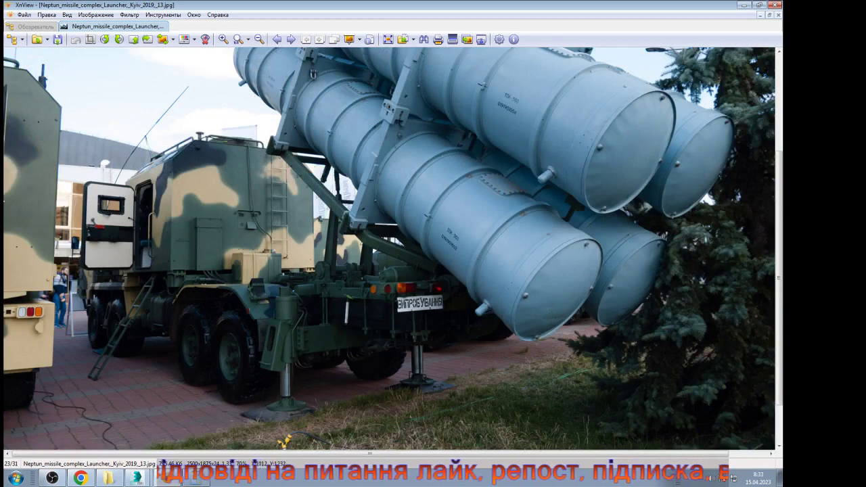
drag(331, 297, 451, 313)
click(386, 290)
right_drag(328, 263, 442, 276)
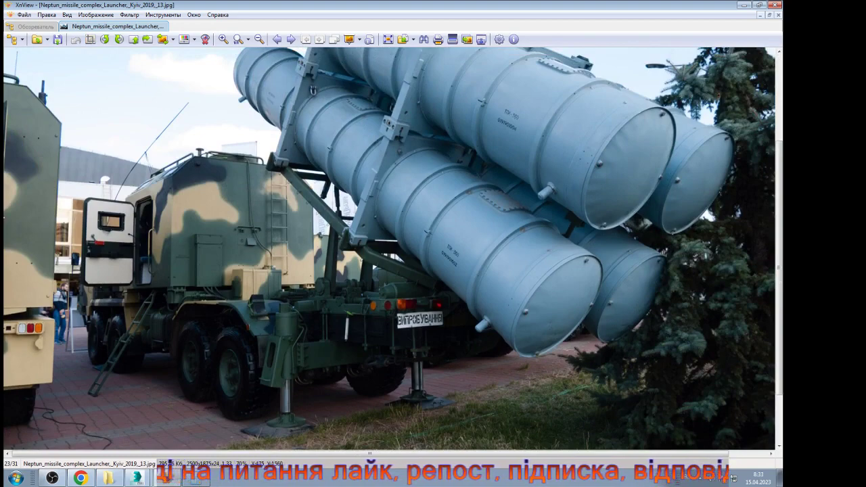
click(137, 478)
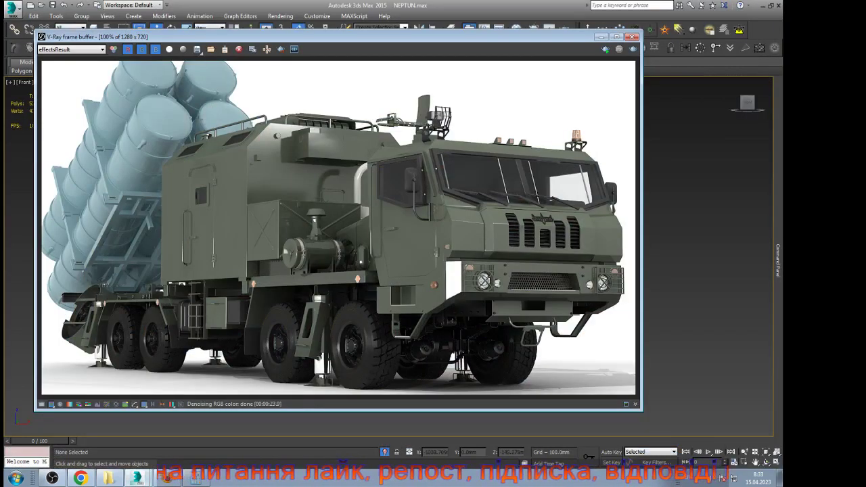
key(alt+Tab)
key(alt+Tab)
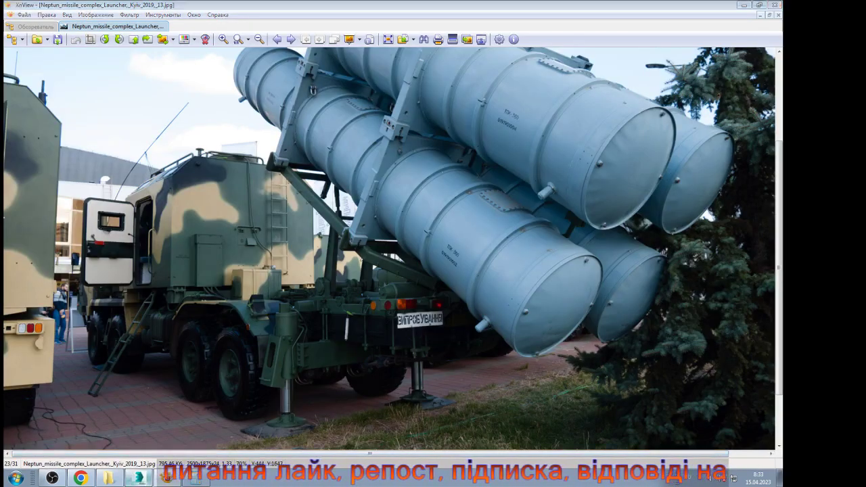
Step: Examine the upper missile canister's oval hatch cover and its row of rivets up close in 3ds Max
key(l)
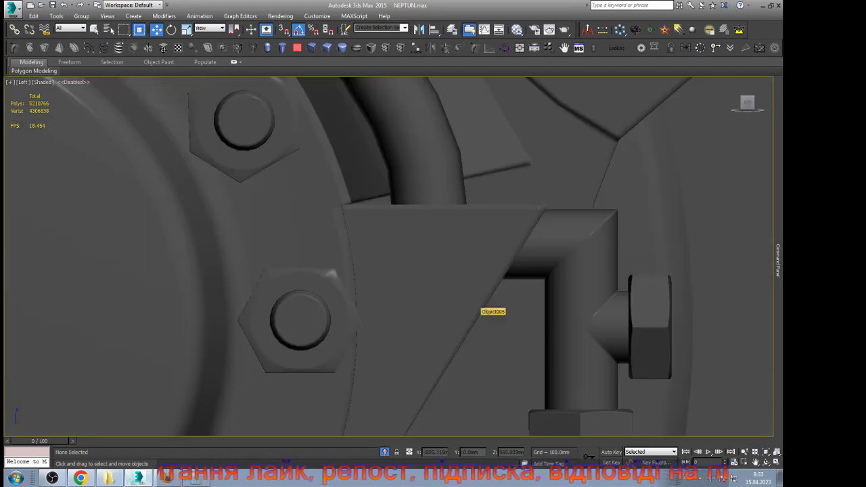
key(z)
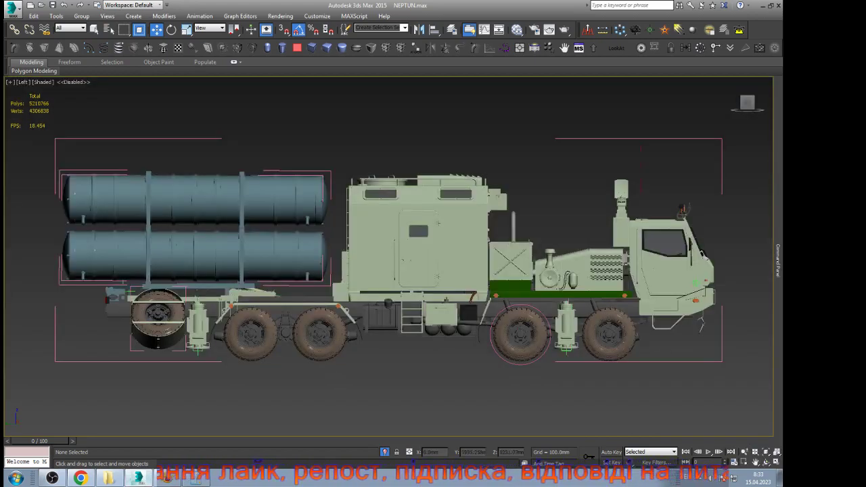
click(196, 199)
key(z)
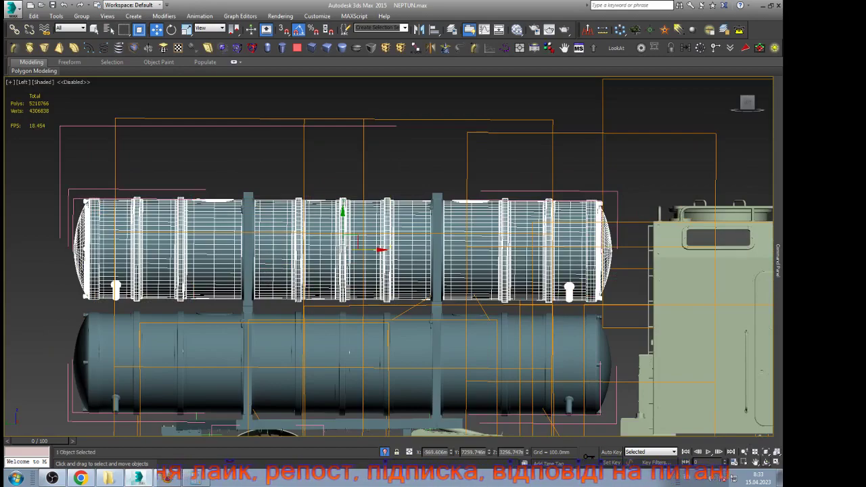
click(766, 462)
drag(339, 271, 494, 301)
key(w)
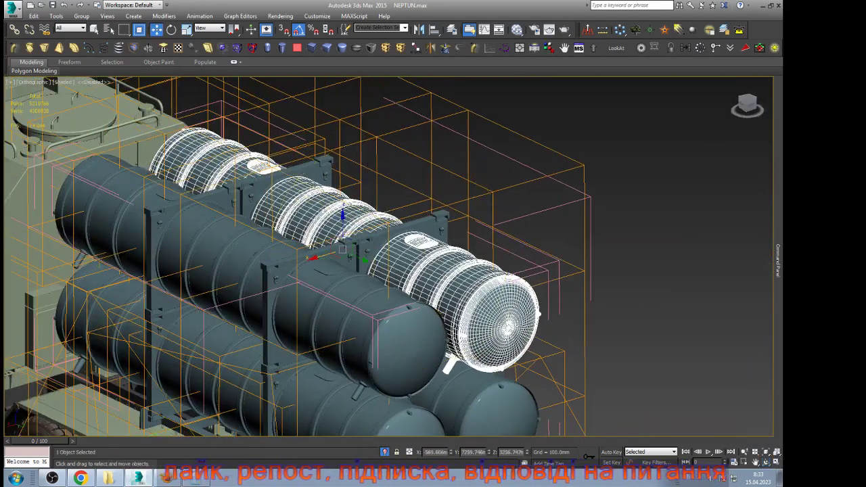
click(636, 291)
scroll(429, 240, up, 9)
click(428, 235)
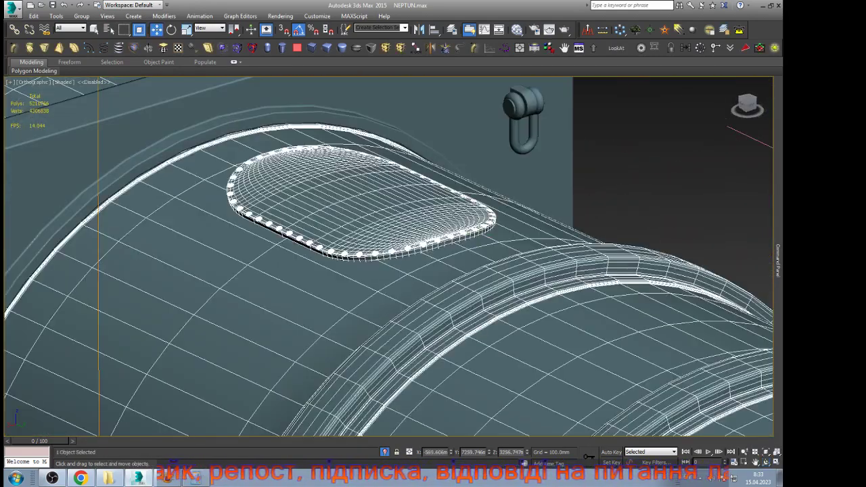
scroll(415, 241, up, 15)
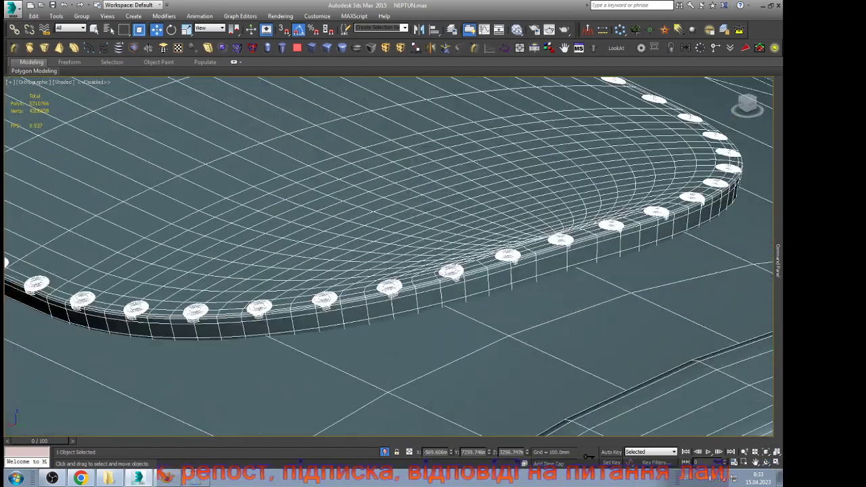
scroll(415, 240, down, 12)
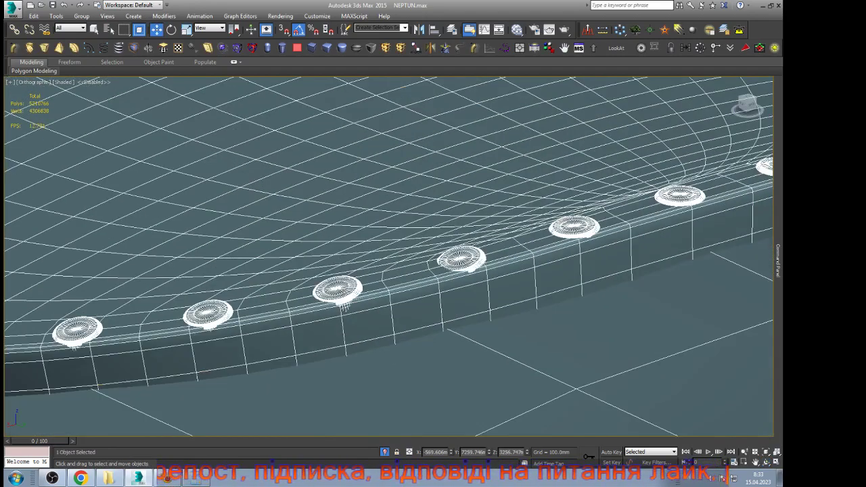
Step: Compare the upper canister's mesh with its TurboSmooth modifier switched off and on again
mouse_move(778, 261)
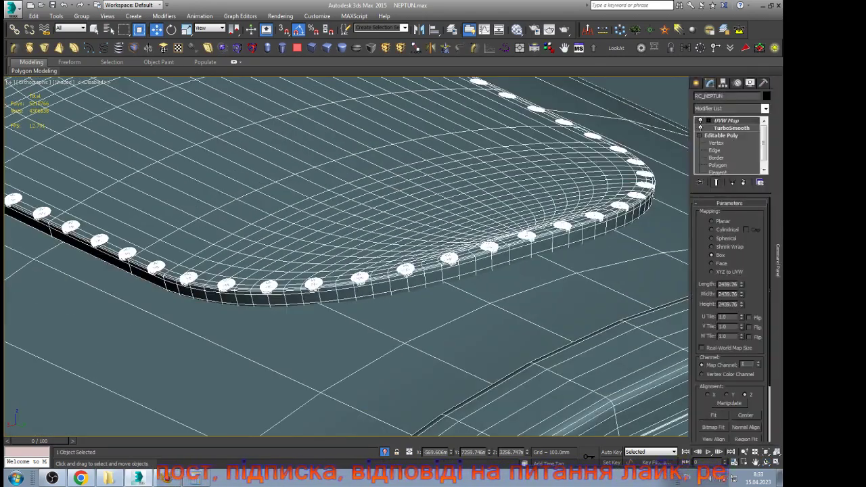
click(732, 128)
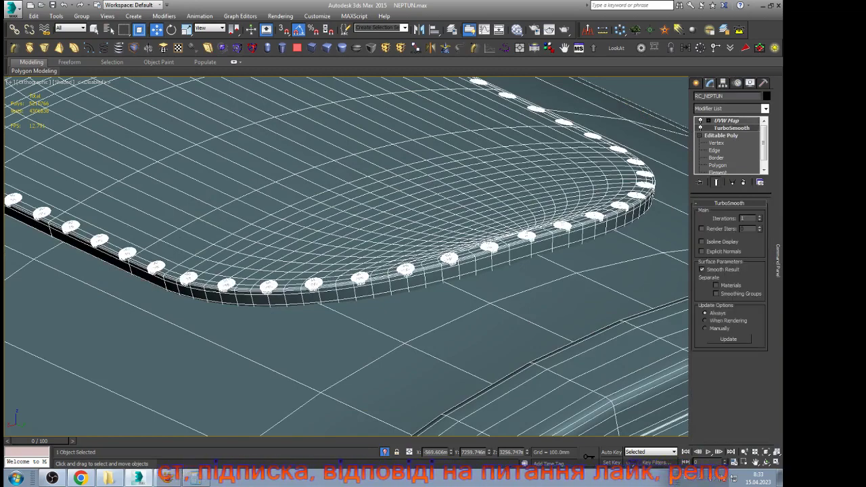
click(759, 220)
scroll(460, 242, down, 4)
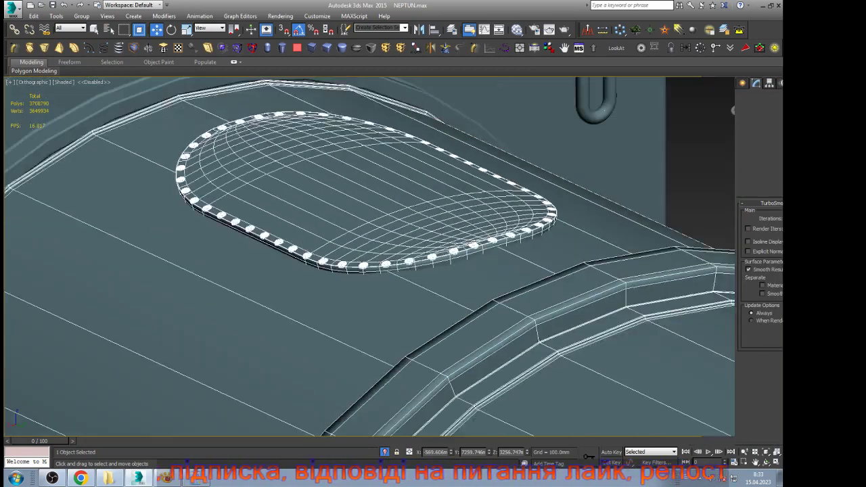
scroll(459, 245, down, 3)
scroll(453, 247, down, 3)
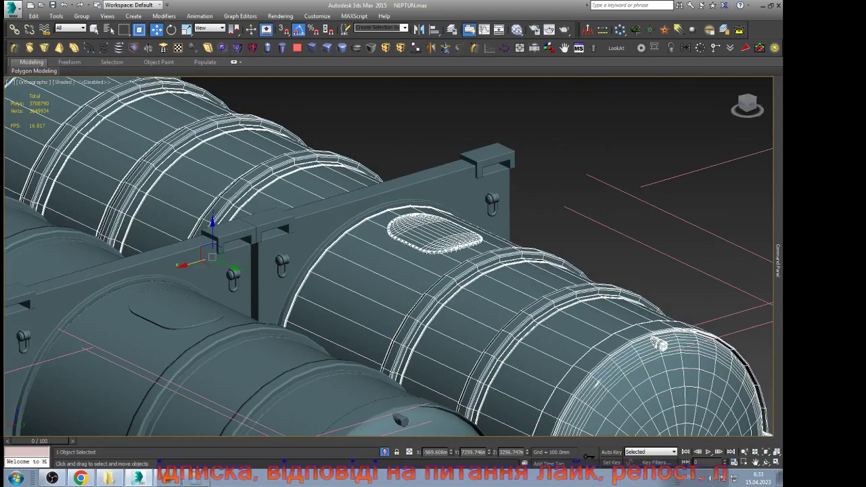
scroll(389, 257, down, 4)
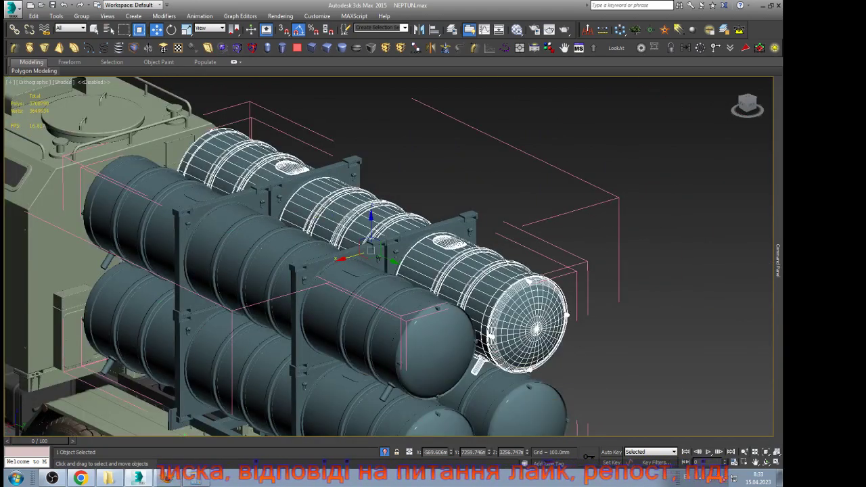
middle_drag(406, 257, 386, 262)
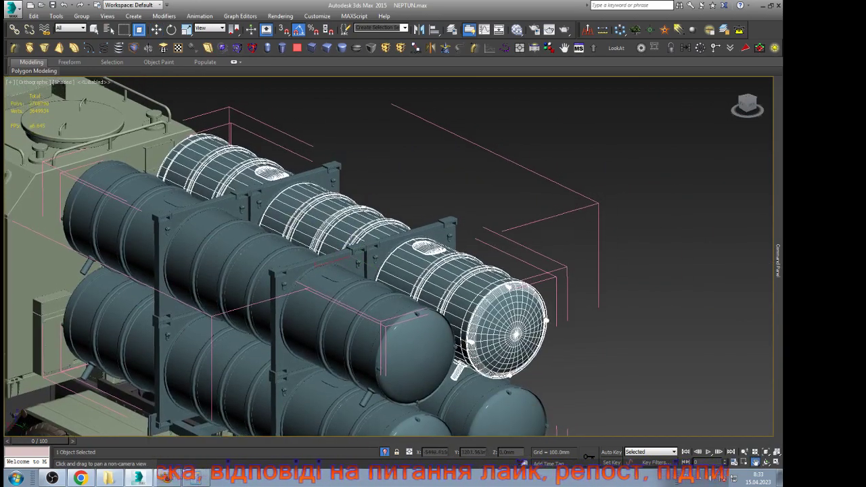
middle_drag(352, 236, 461, 260)
key(w)
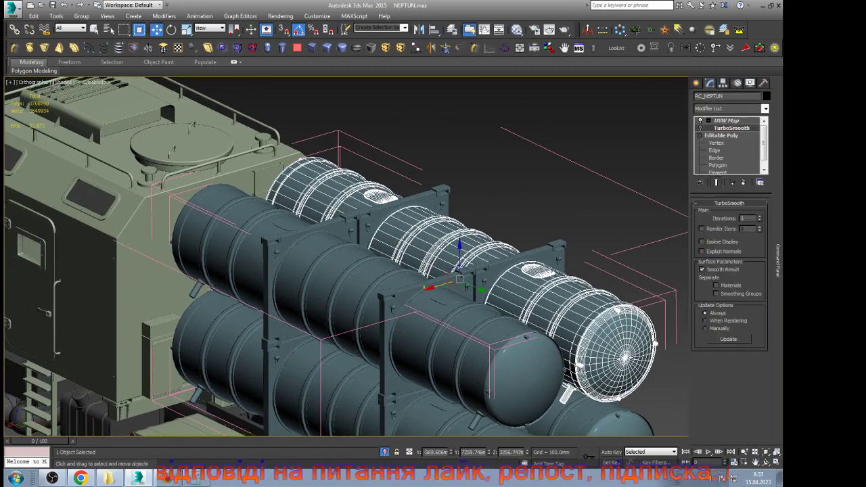
click(700, 128)
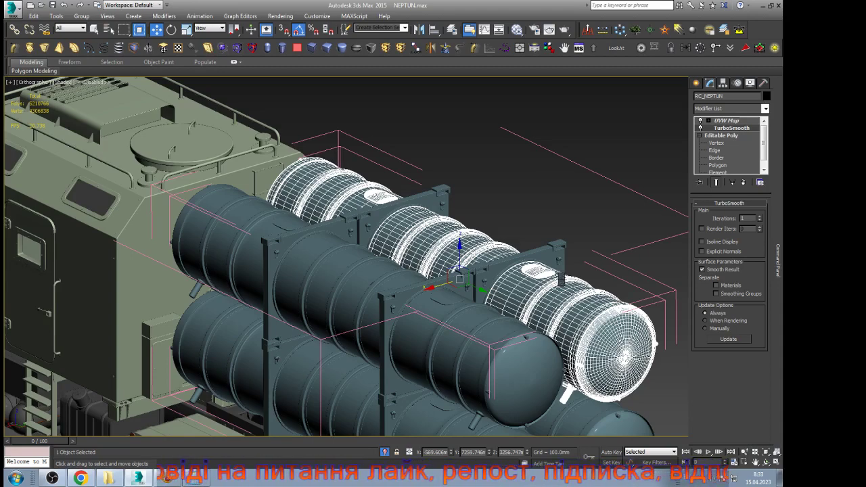
Step: Delete the upper canister that encloses the missile and select the exposed missile group
key(Delete)
click(526, 336)
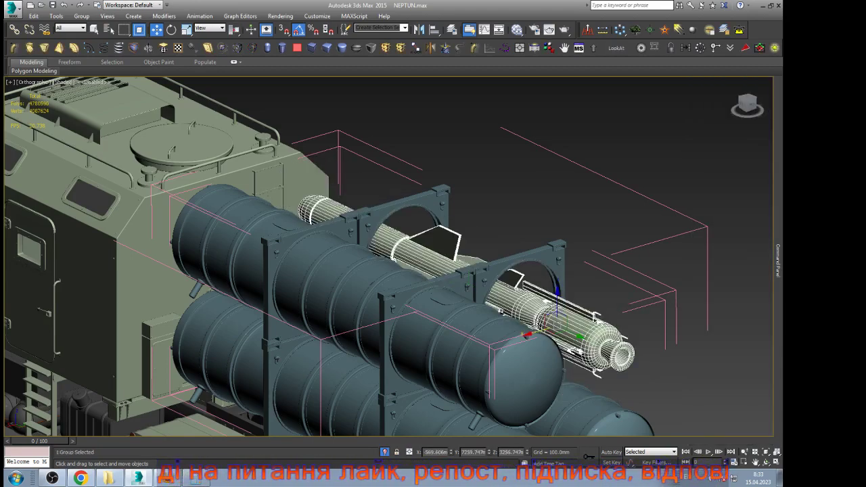
Step: Examine the bracket, round pin and hooked rail end at the rear of the missile body
scroll(612, 353, up, 15)
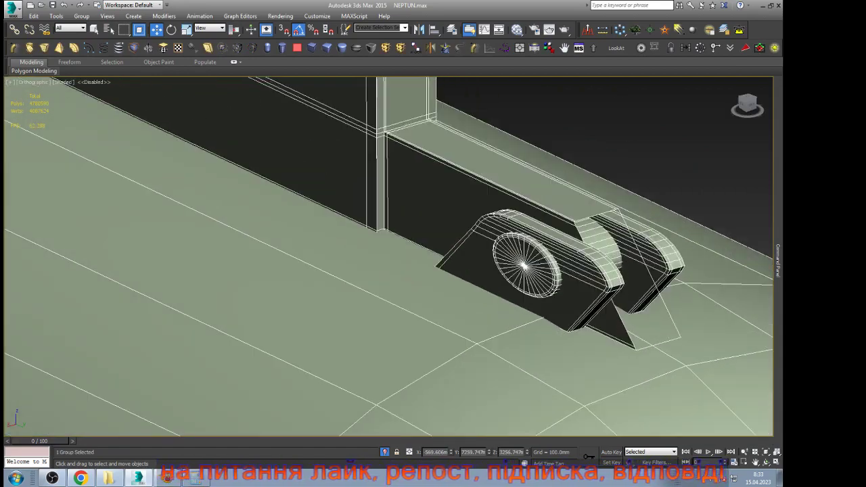
scroll(524, 266, down, 4)
scroll(590, 291, up, 10)
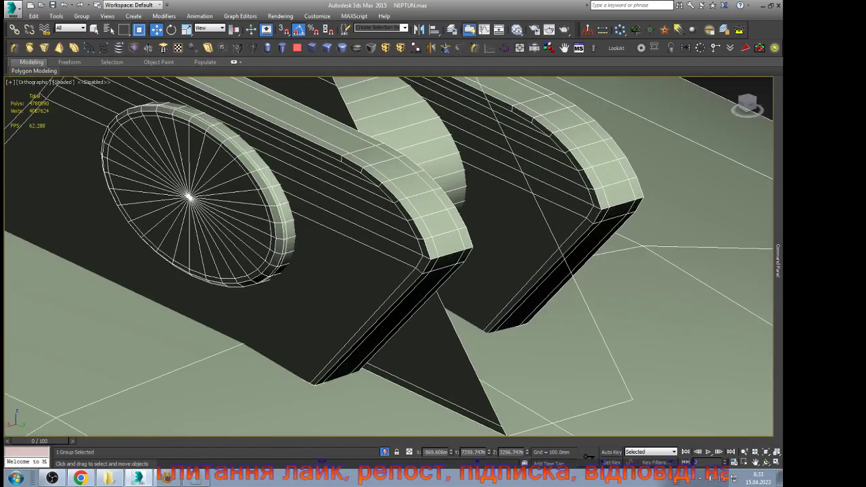
scroll(440, 284, down, 8)
scroll(440, 285, up, 3)
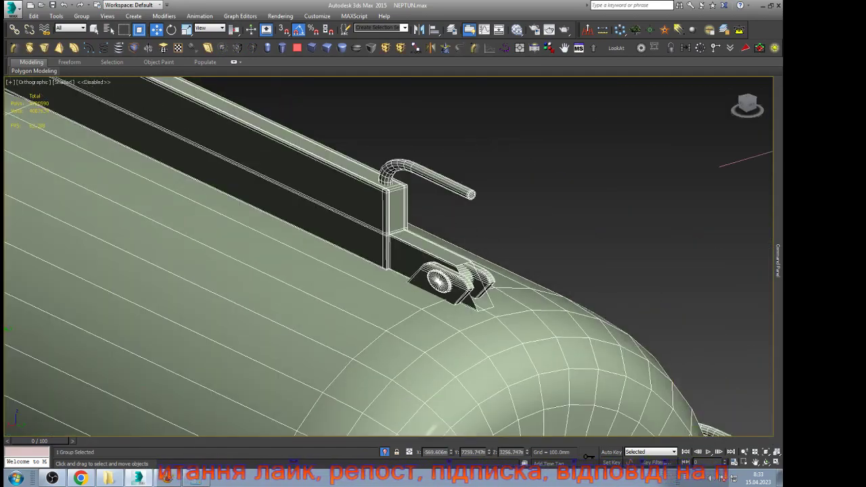
scroll(460, 291, down, 8)
scroll(460, 291, up, 3)
scroll(469, 291, down, 4)
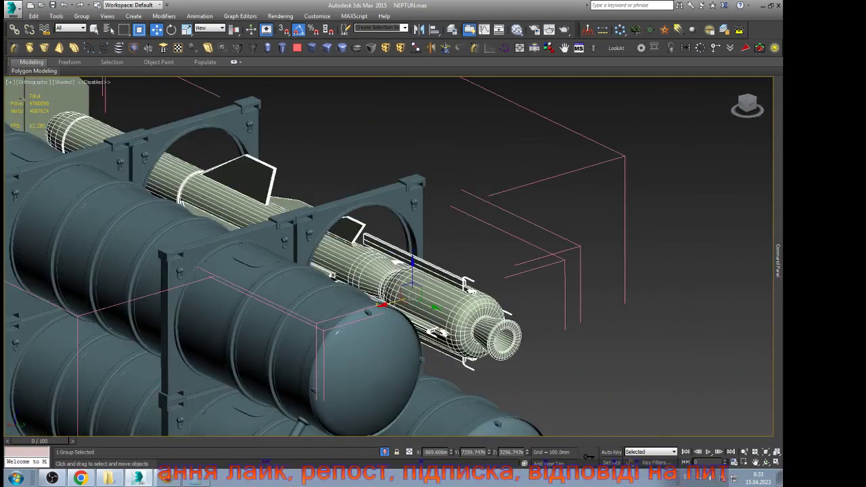
Step: View the missile from the left side, isolate it from the rest of the launcher and clear the selection
key(ctrl+r)
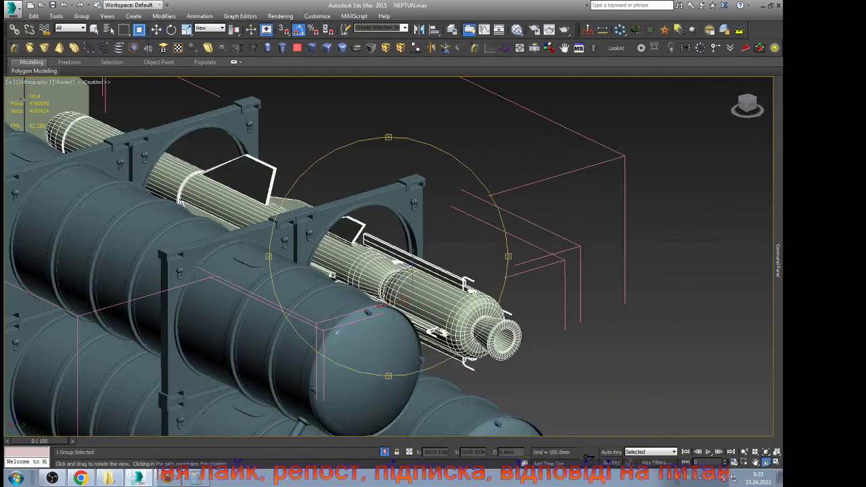
drag(468, 291, 339, 287)
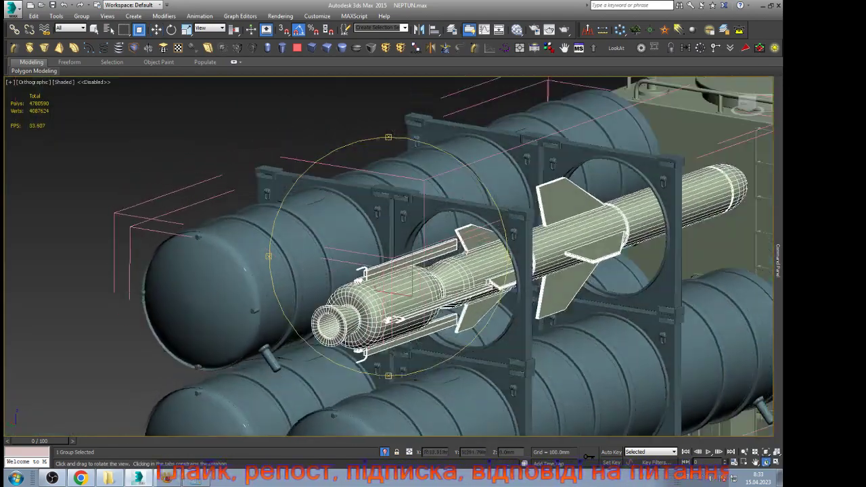
drag(445, 245, 376, 209)
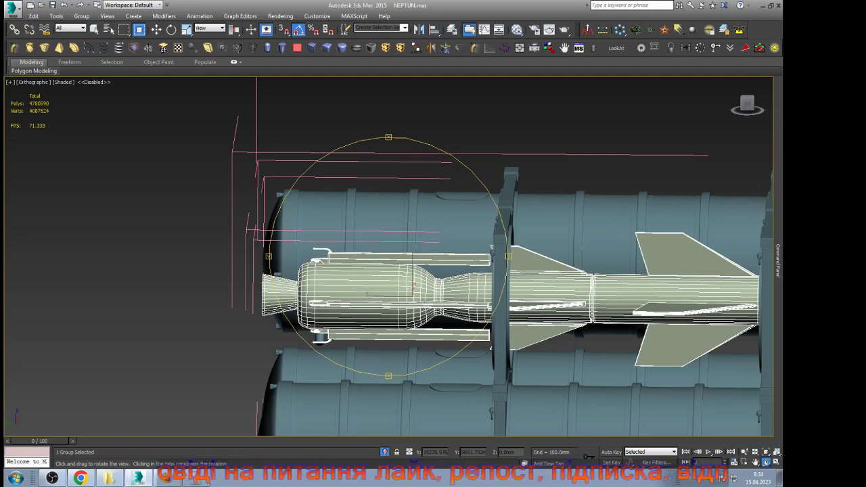
scroll(388, 257, down, 3)
drag(378, 271, 460, 287)
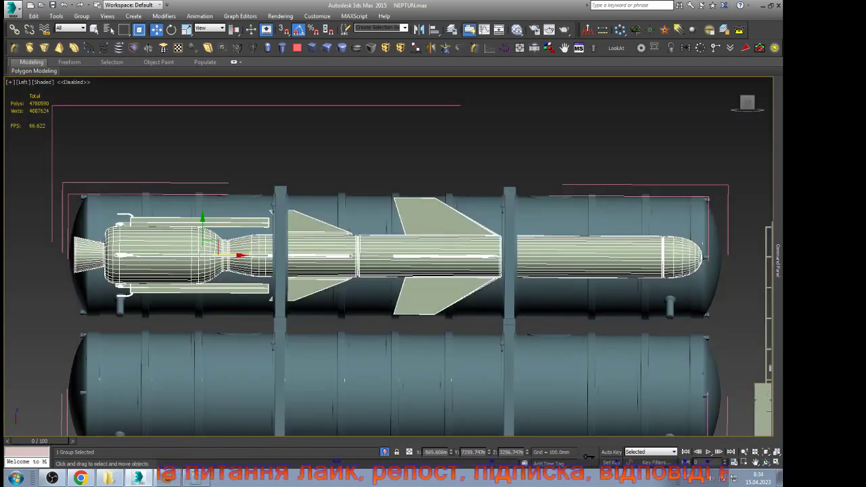
key(alt+q)
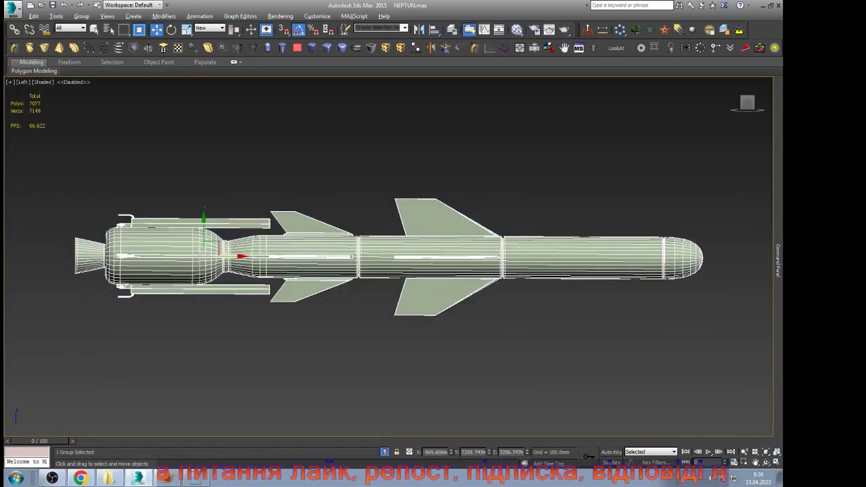
key(ctrl+d)
Step: Switch to XnView and go through the remaining Neptun reference photos up to нептун.jpg to check the truck and canisters
key(alt+Tab)
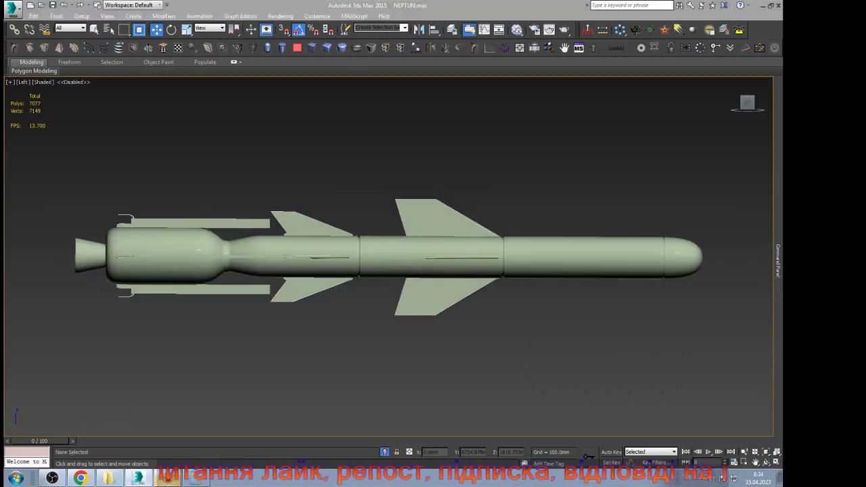
key(Page_Down)
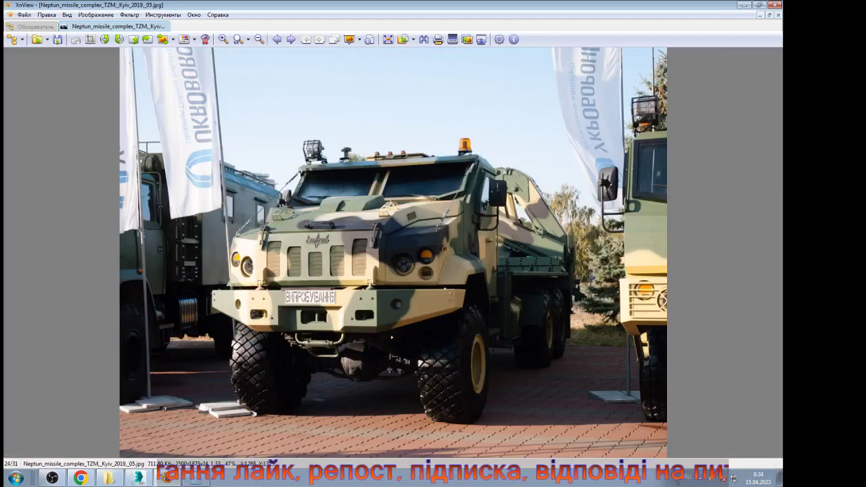
key(Page_Down)
key(Page_Down)
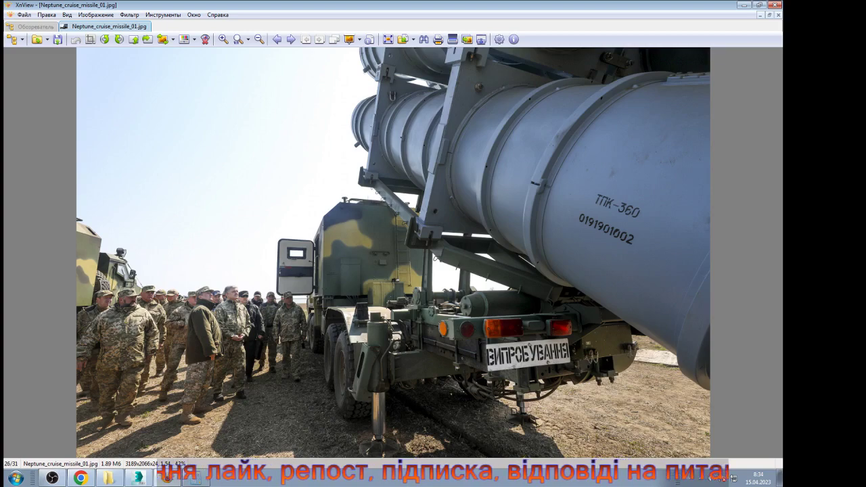
key(Page_Down)
key(Page_Down)
key(Page_Down)
key(Page_Down)
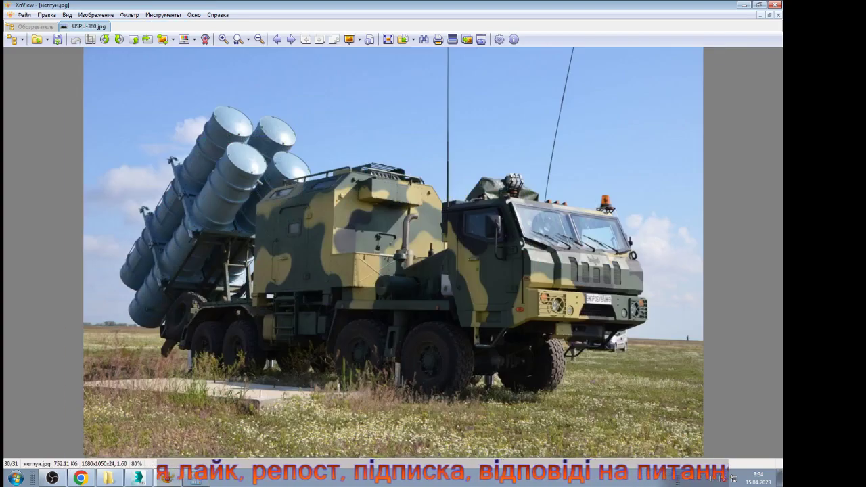
scroll(404, 335, up, 1)
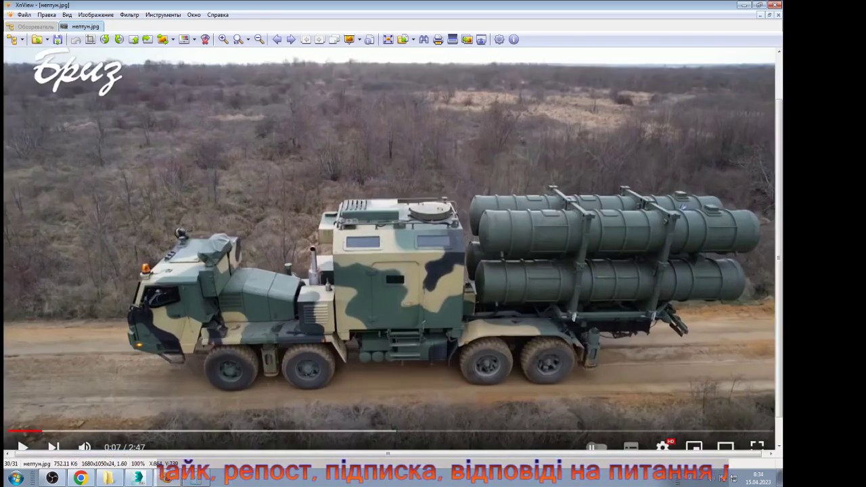
Step: Open the Neptun anti-ship missile video, pause playback and skip ahead to 01:12, 01:45 and 02:19
key(plus)
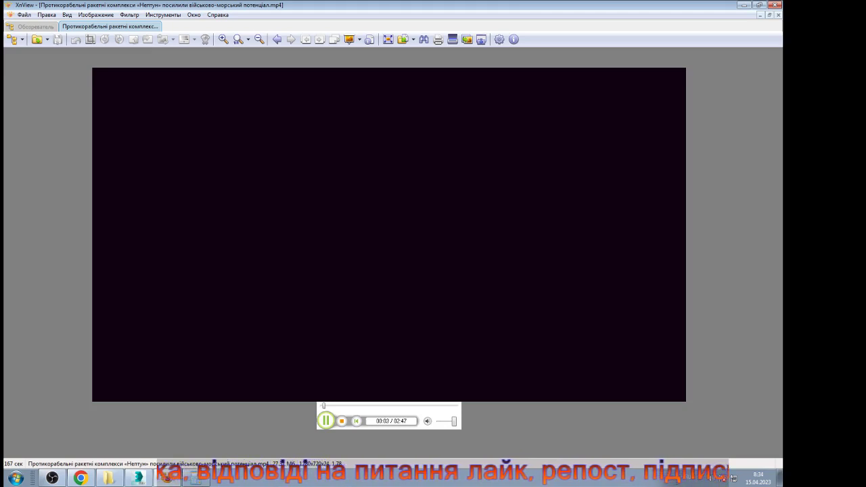
click(326, 421)
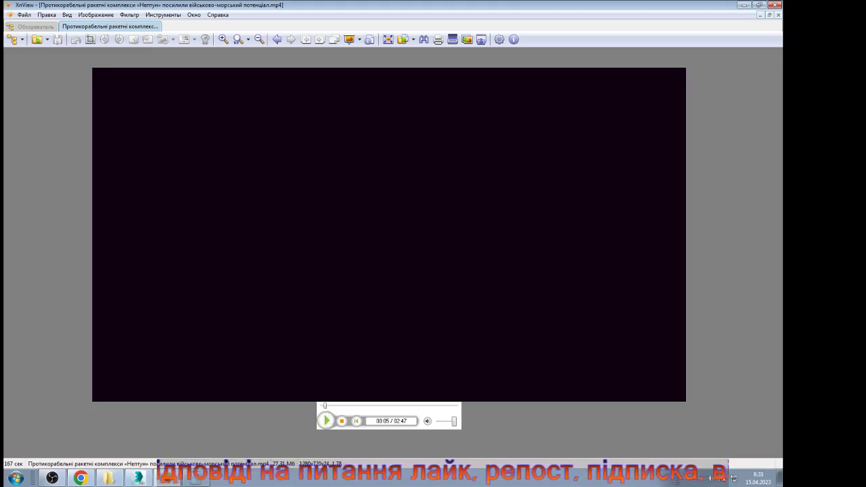
click(359, 406)
click(381, 406)
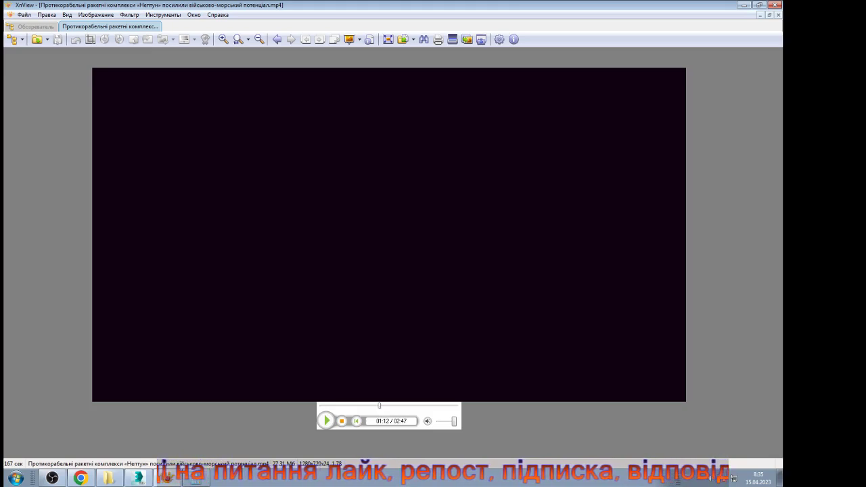
click(408, 406)
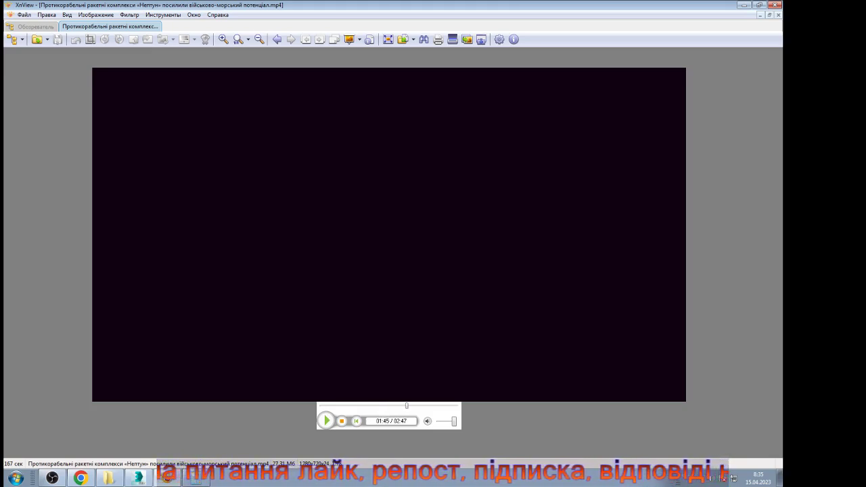
click(434, 406)
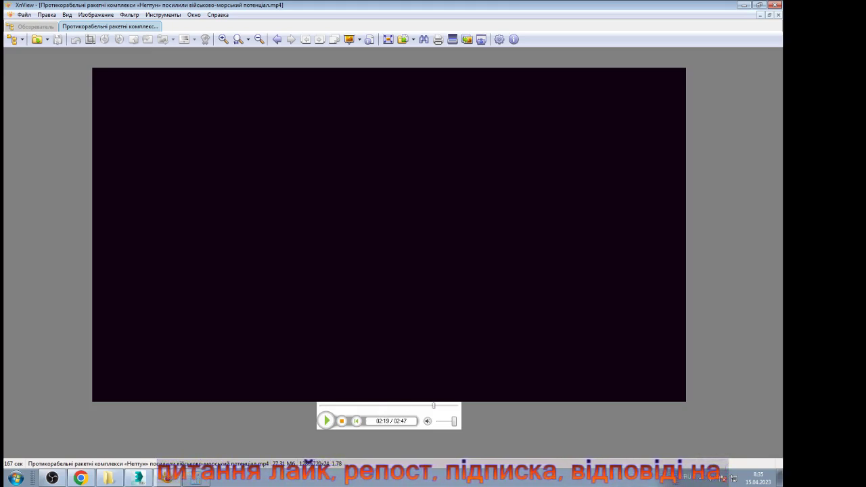
Step: Skip the Neptun video to its end, return to the reference photo USPU-360.jpg and inspect the launcher truck and its cab up close
click(456, 406)
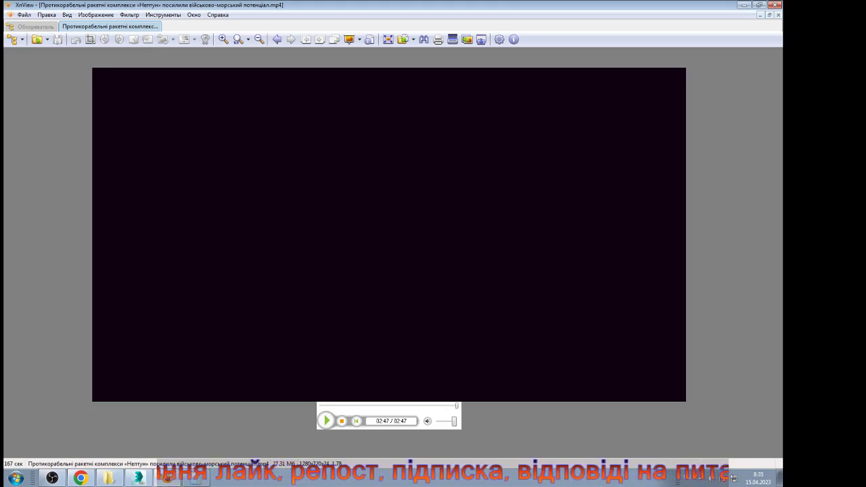
click(277, 39)
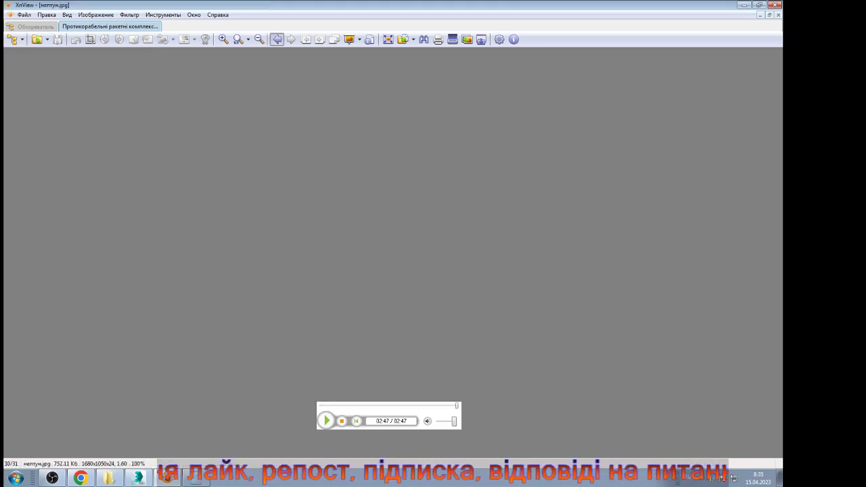
click(277, 39)
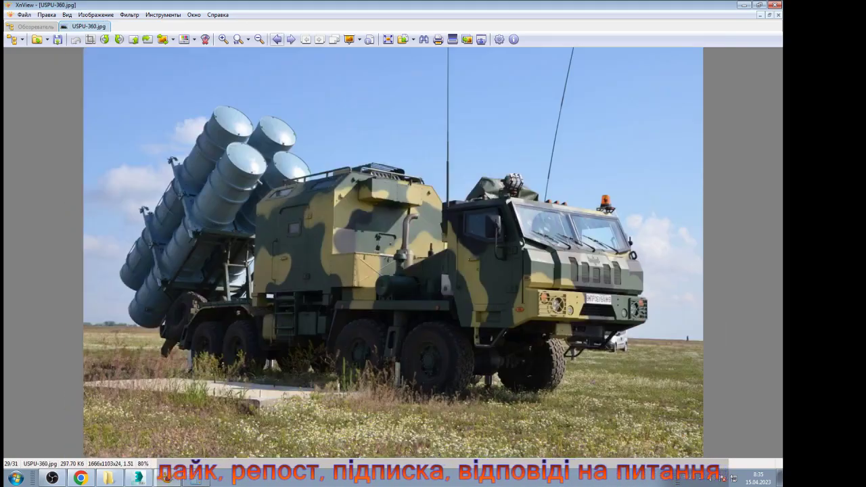
scroll(481, 183, up, 4)
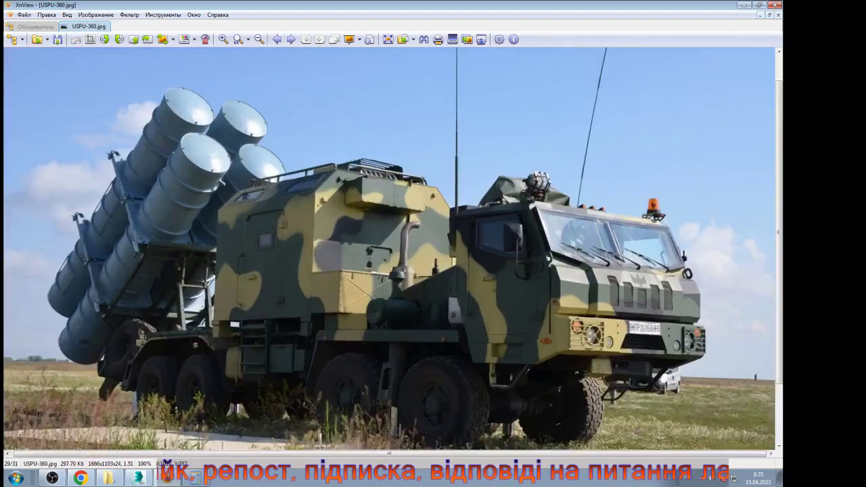
scroll(481, 183, down, 4)
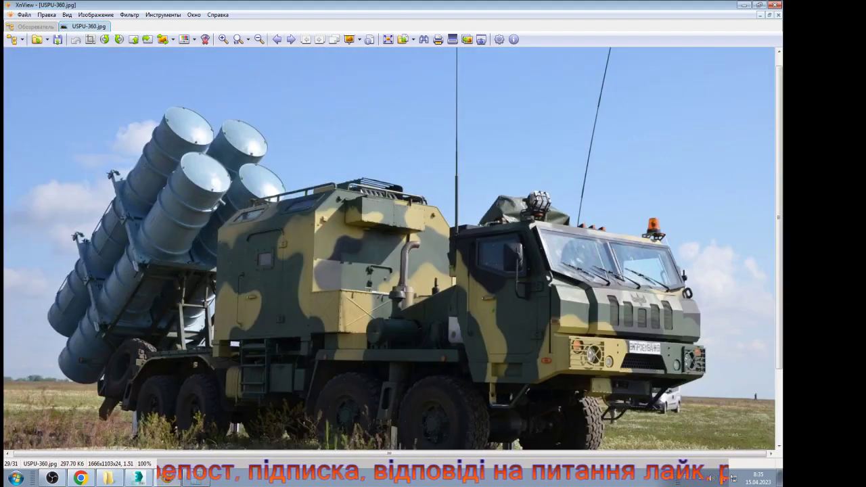
scroll(481, 183, up, 4)
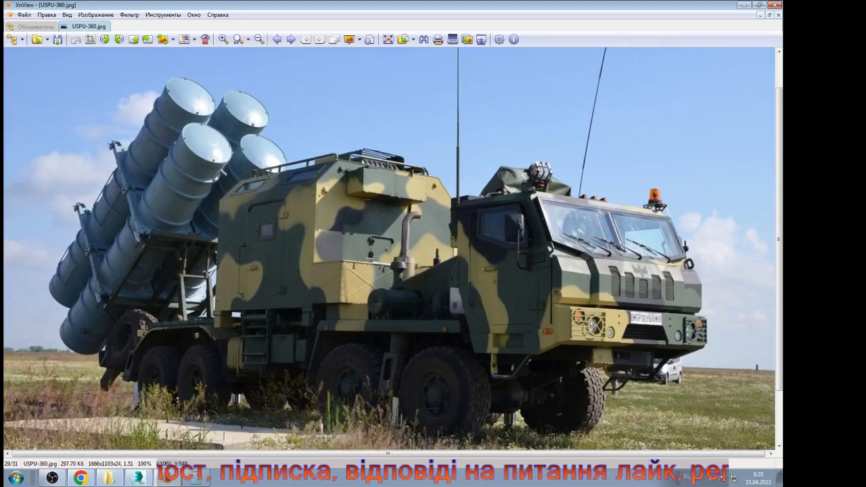
scroll(390, 248, down, 1)
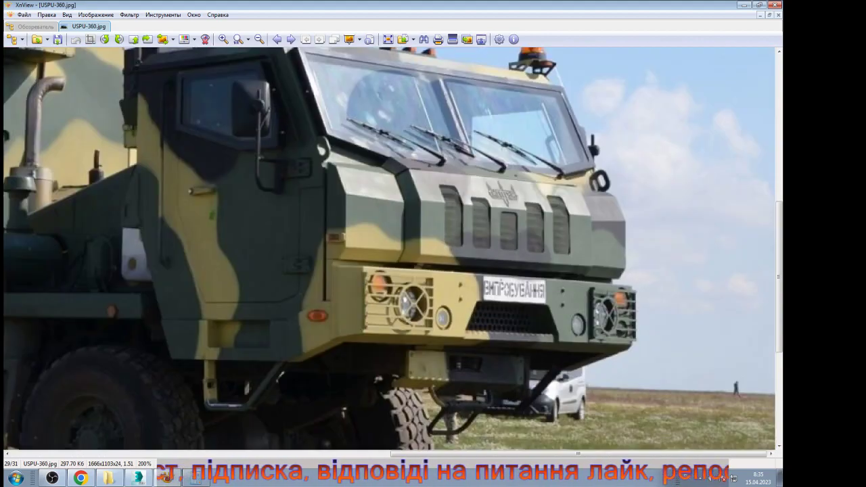
Step: Switch to Chrome and run a Google image search for "zrek neptun rocket"
key(alt+Tab)
click(167, 478)
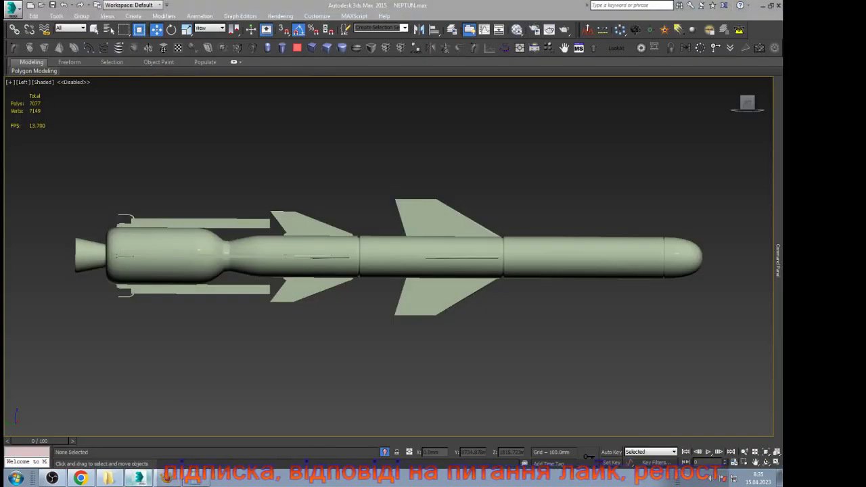
click(82, 477)
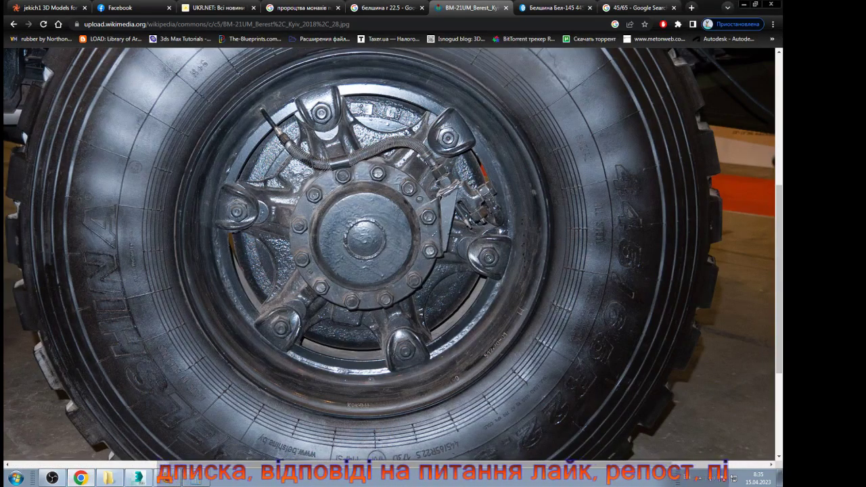
click(216, 25)
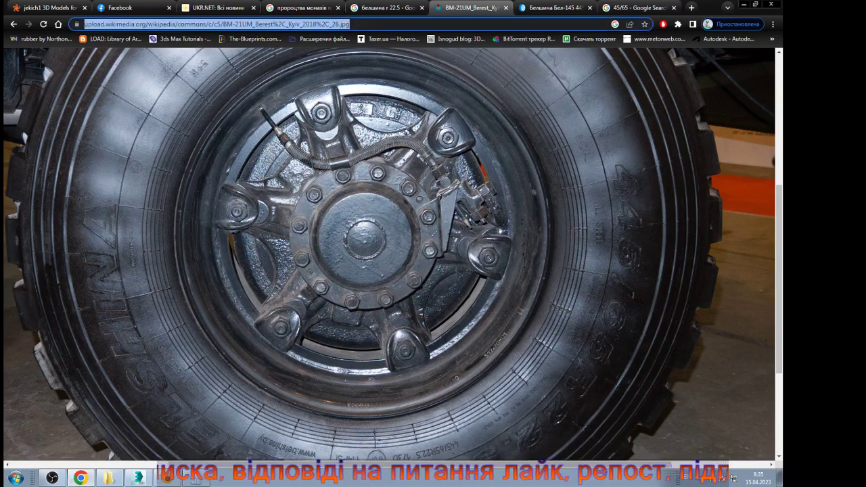
text(zrek)
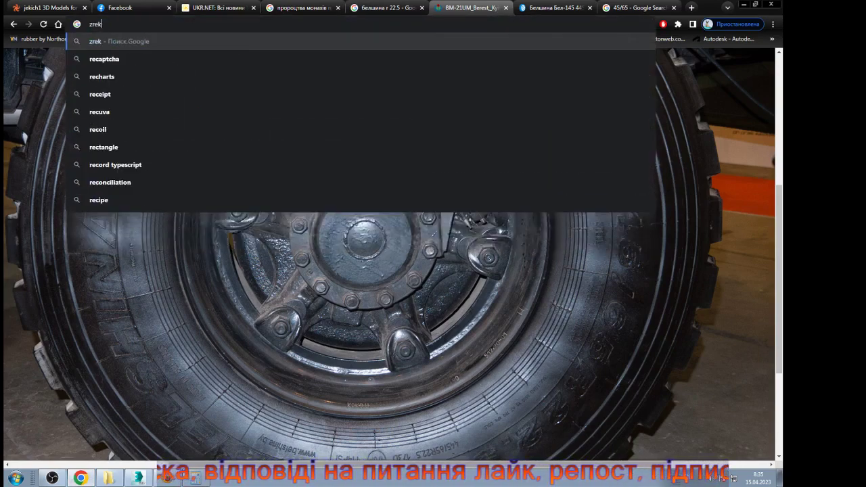
text( нер)
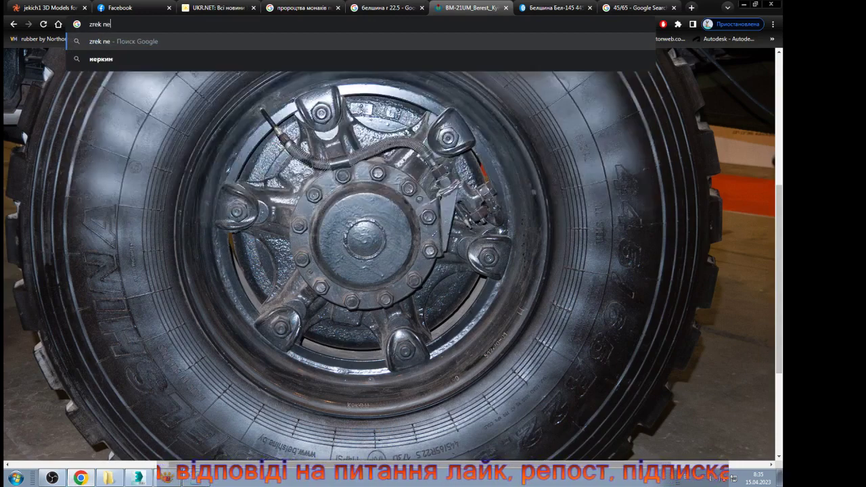
text(tun)
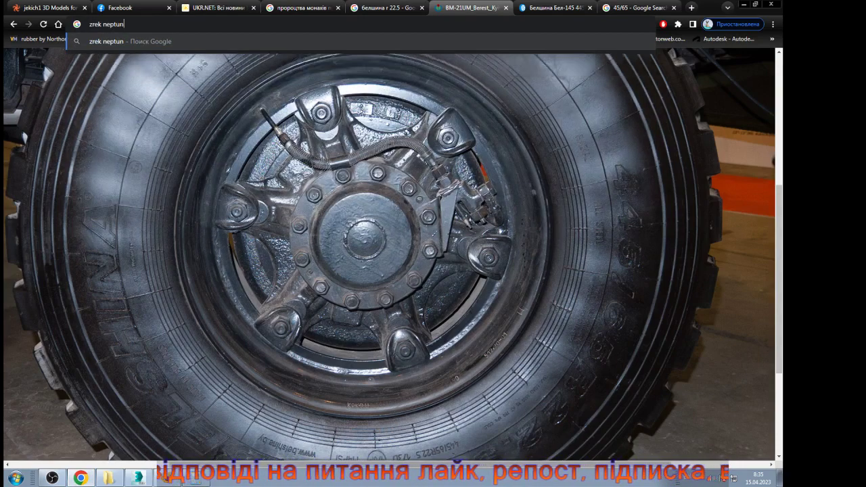
text( roc)
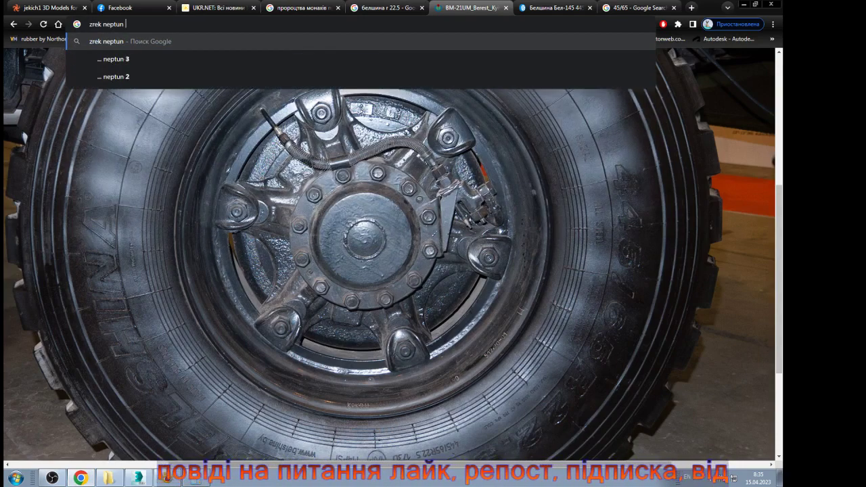
text(k)
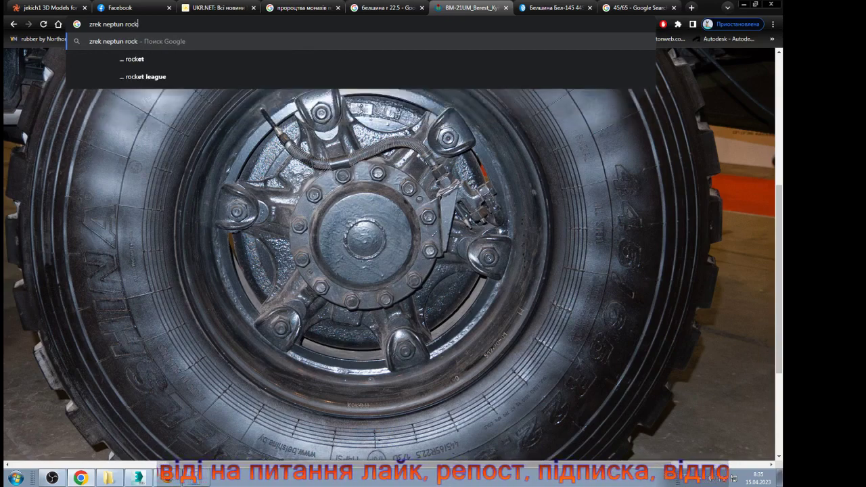
text(et)
key(Return)
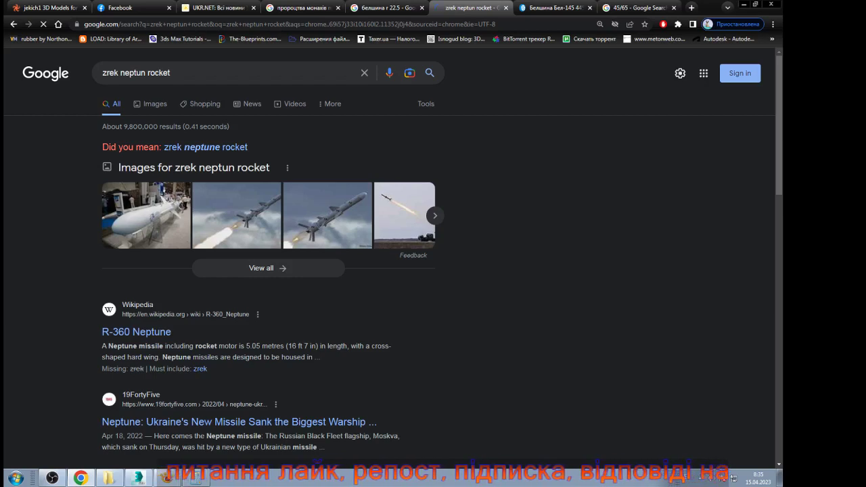
click(150, 104)
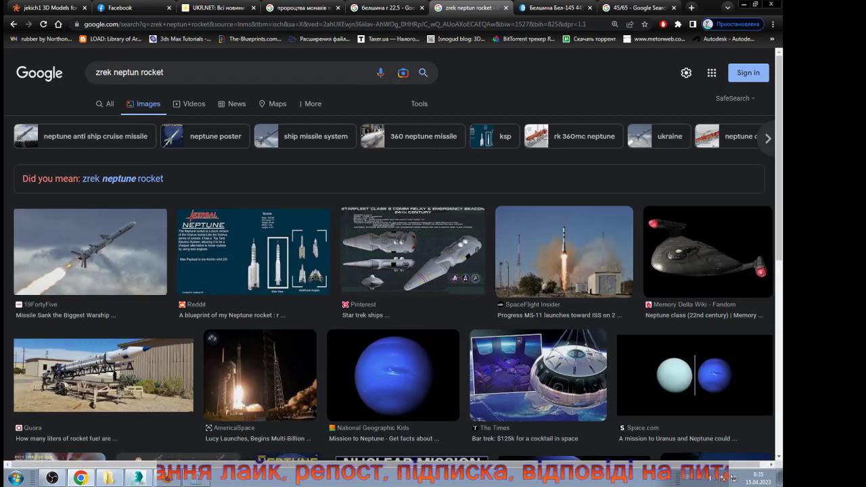
Step: Look through the image results and shorten the search query to "neptun rocket"
scroll(392, 271, down, 4)
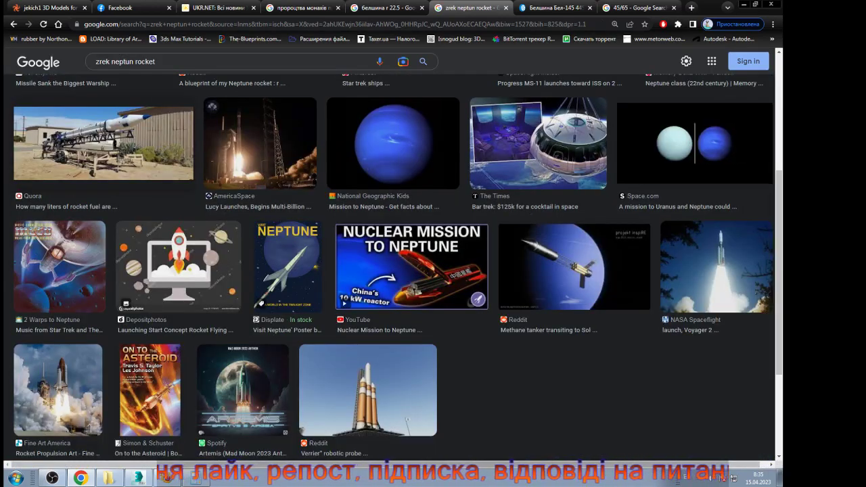
scroll(392, 271, up, 4)
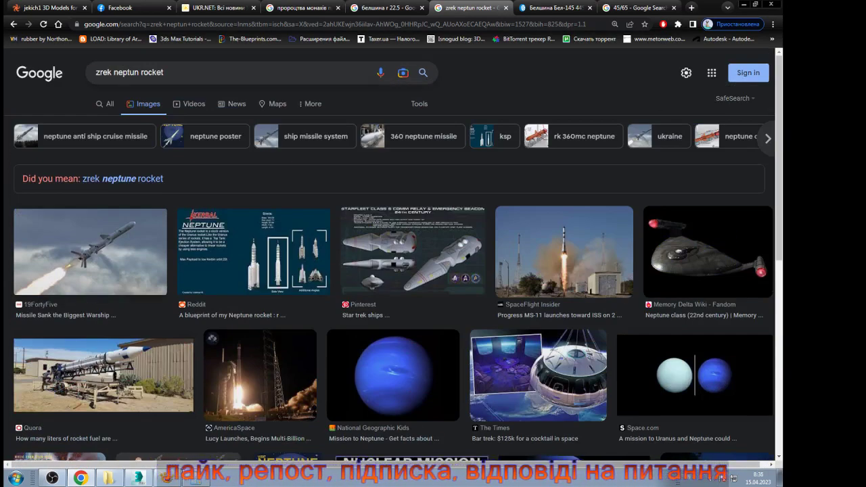
drag(112, 73, 95, 72)
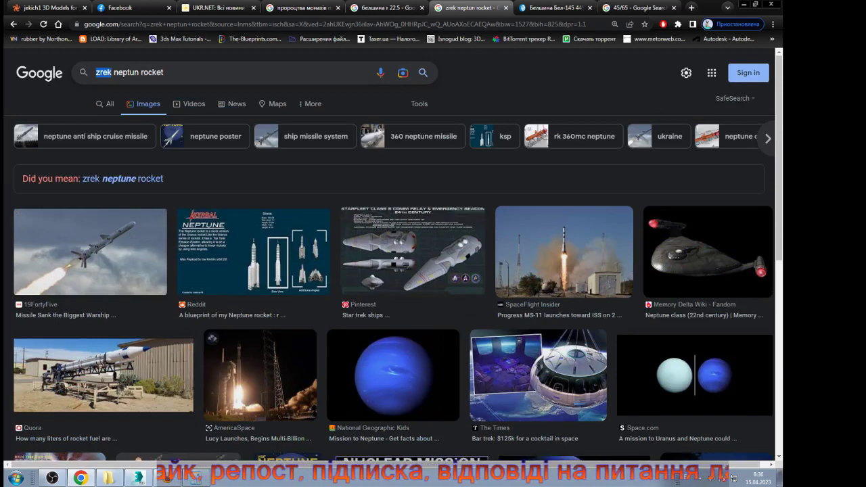
key(BackSpace)
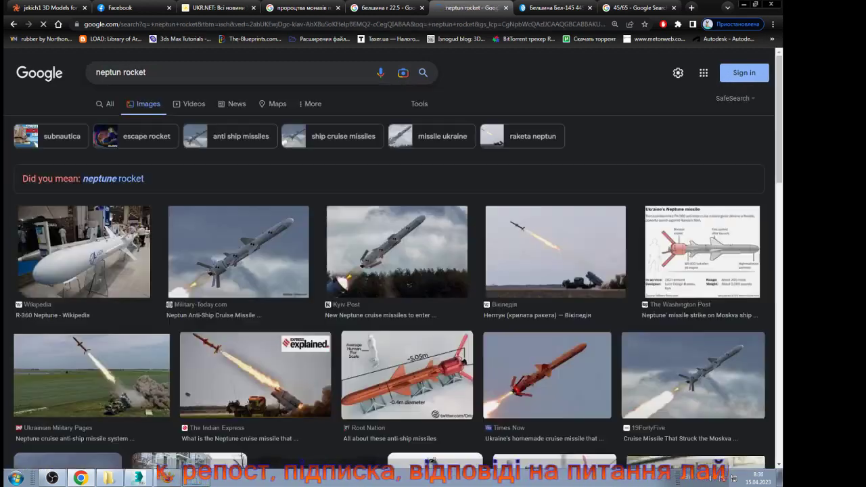
Step: Preview the Root Nation image of the orange missile with marked dimensions and look through further image results
scroll(390, 305, down, 1)
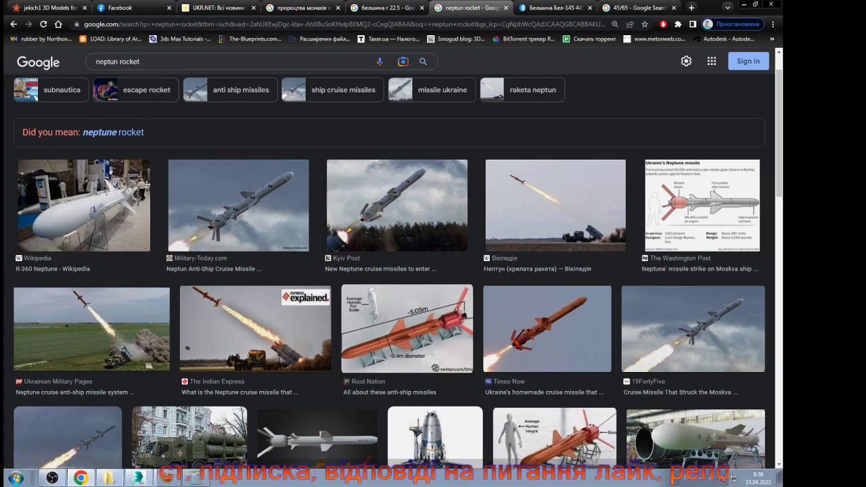
click(407, 329)
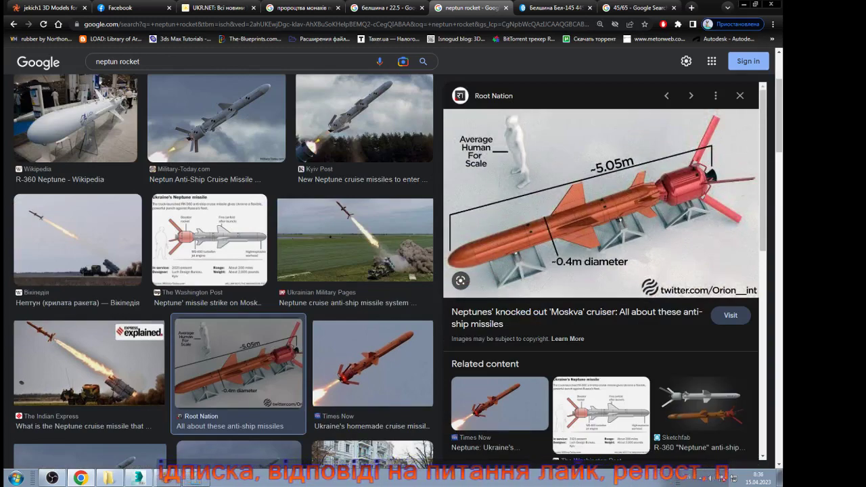
scroll(601, 270, down, 2)
scroll(329, 298, down, 2)
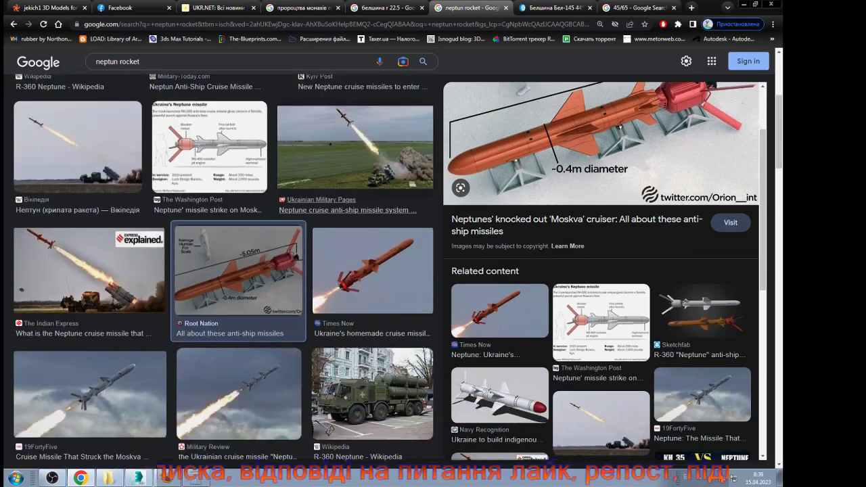
scroll(327, 291, down, 2)
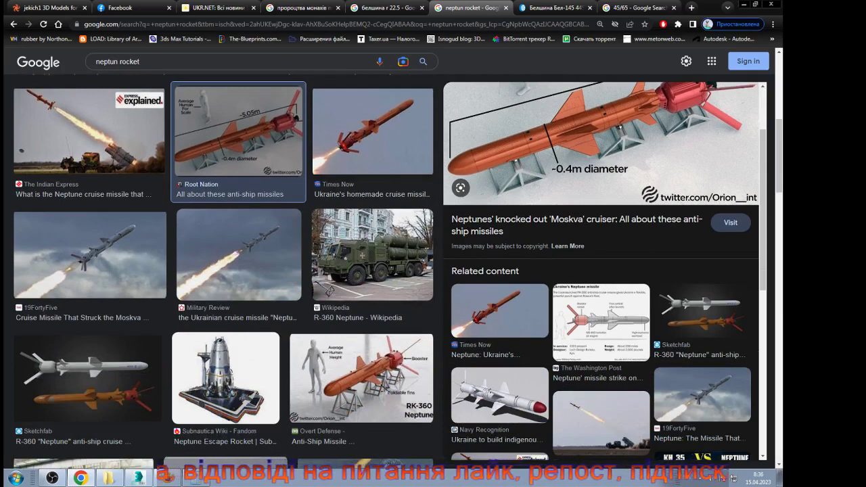
scroll(318, 302, down, 2)
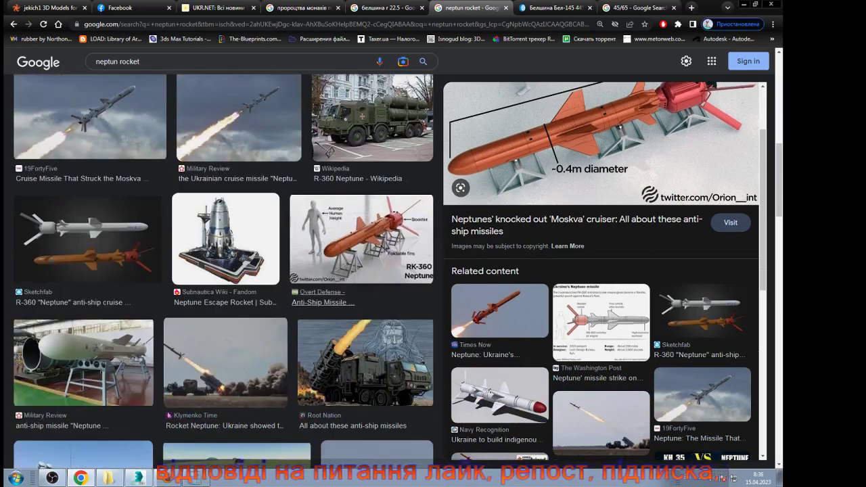
Step: Preview the Military Review photo of the missile on a stand beside its canister and the related Defense Express exhibition photo
scroll(318, 302, down, 1)
click(83, 316)
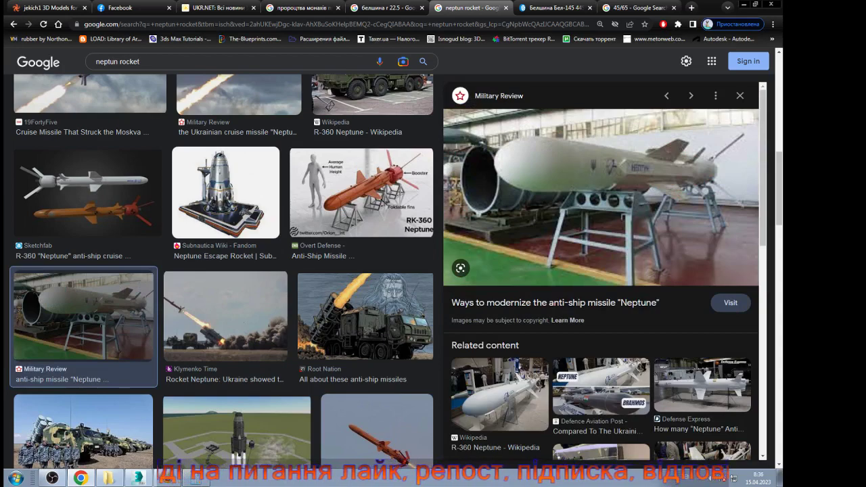
click(702, 385)
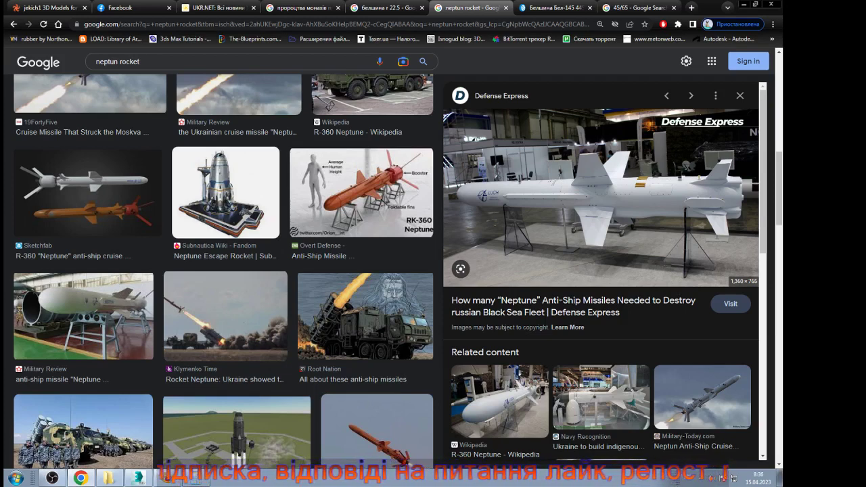
scroll(601, 203, down, 2)
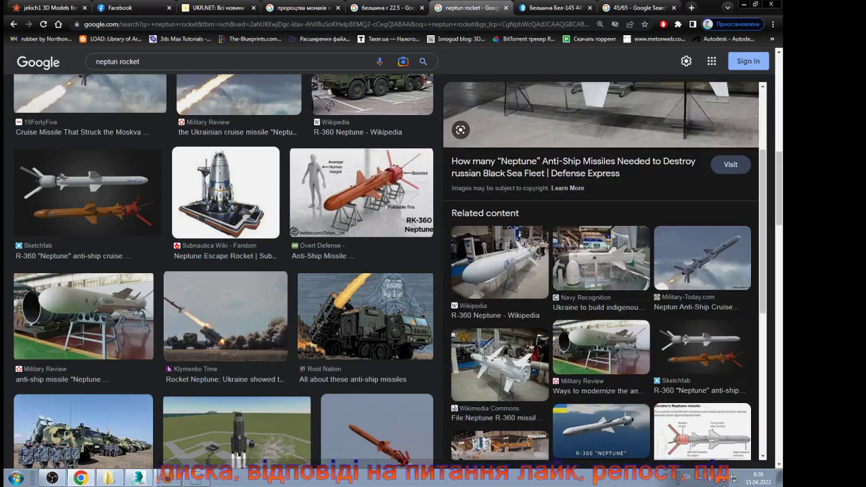
Step: Preview the related Sketchfab render of the white and orange R-360 missiles and the Kyiv Post launch photo
click(703, 348)
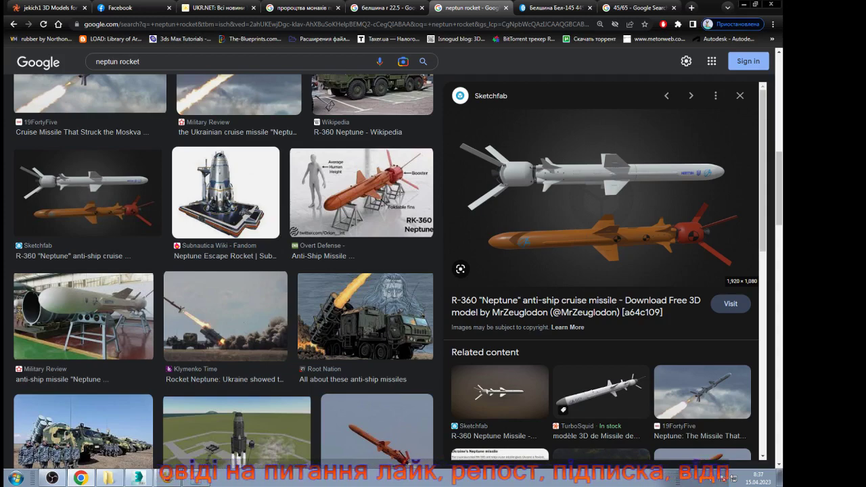
scroll(601, 271, down, 2)
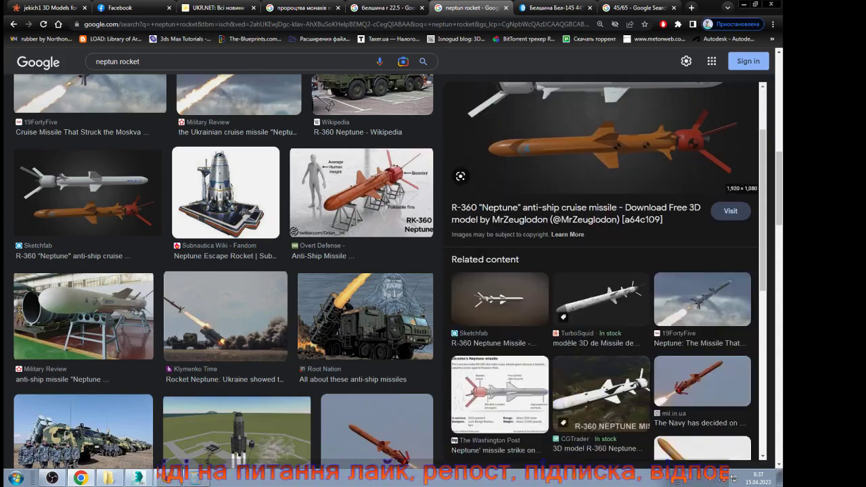
scroll(601, 270, down, 3)
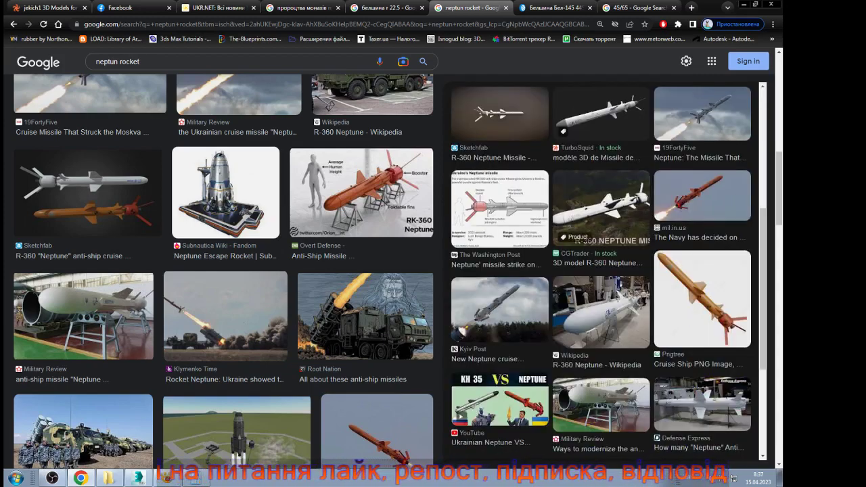
scroll(601, 271, up, 3)
scroll(601, 270, down, 2)
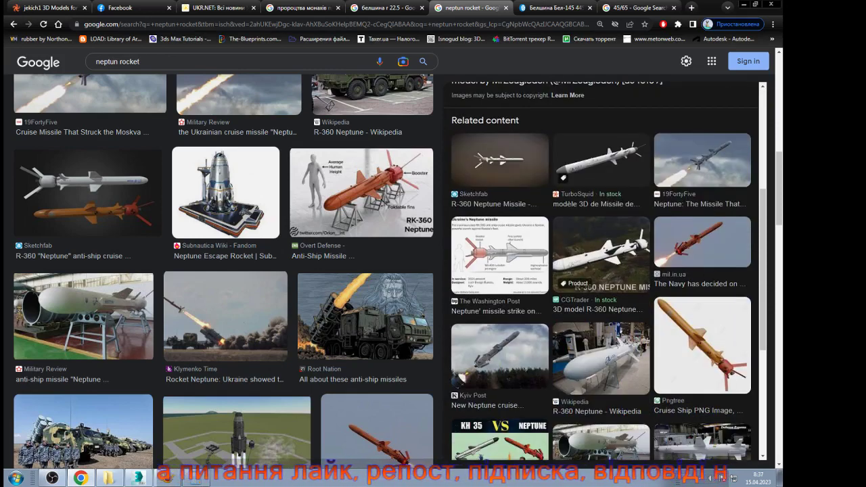
click(500, 355)
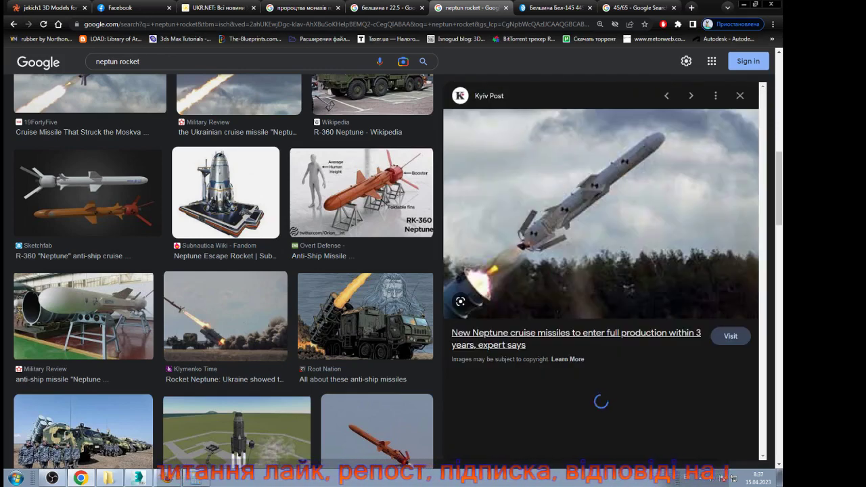
scroll(601, 270, down, 1)
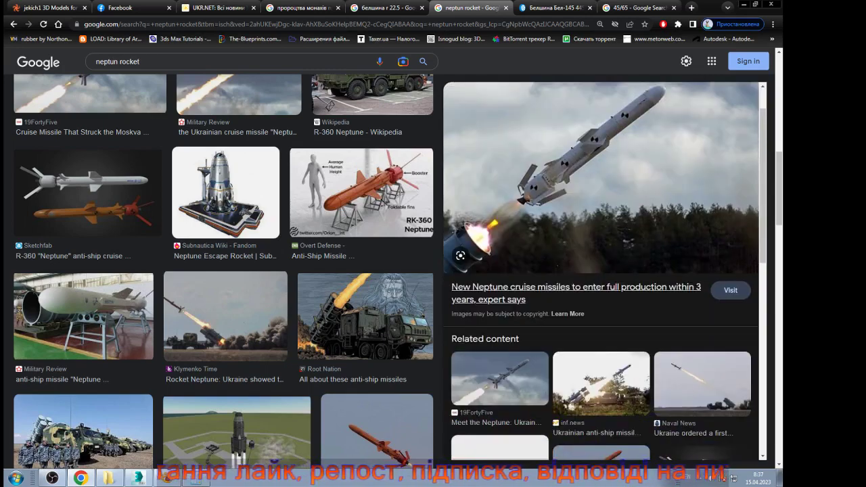
Step: Preview the related inf.news, Kyiv Post and mil.in.ua launch photos of the Neptune missile
scroll(604, 270, down, 2)
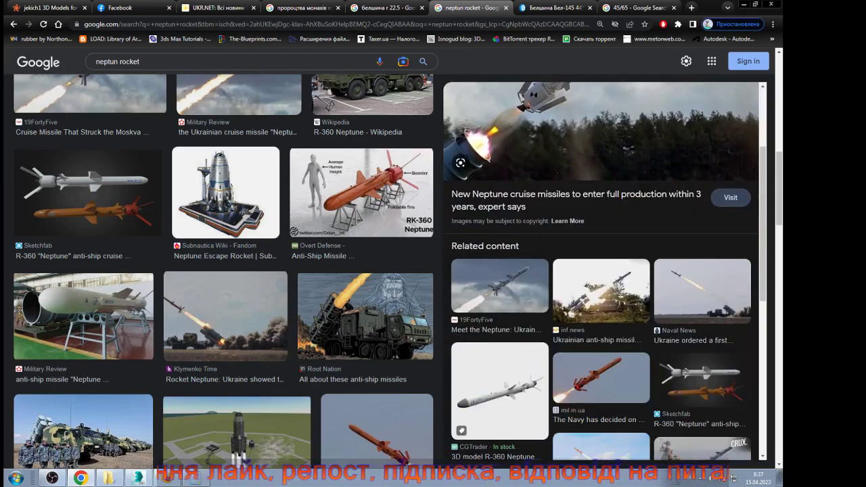
click(601, 288)
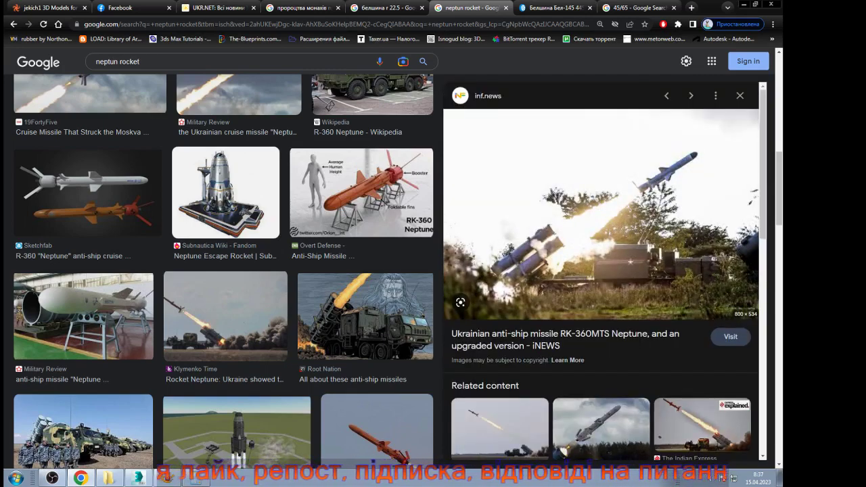
scroll(601, 288, down, 3)
click(601, 287)
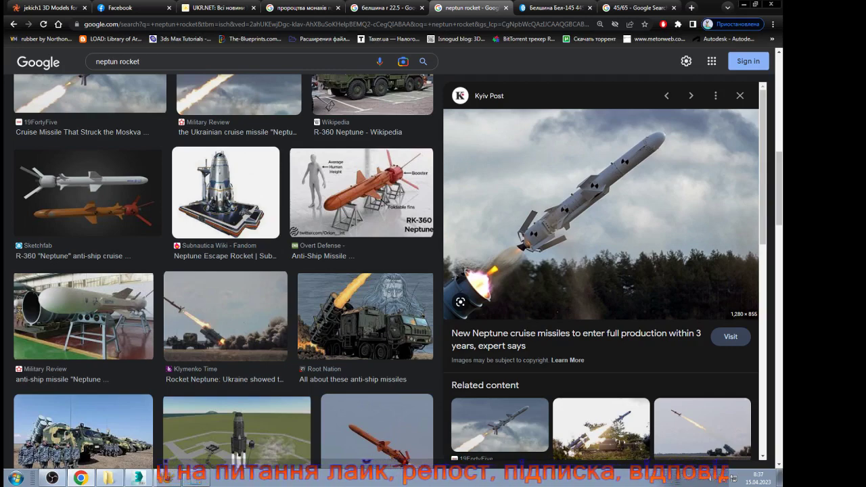
scroll(601, 270, down, 3)
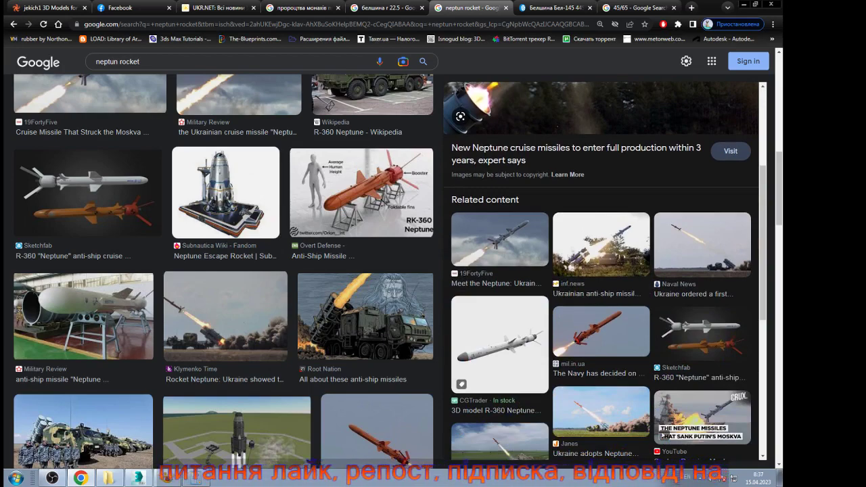
click(601, 339)
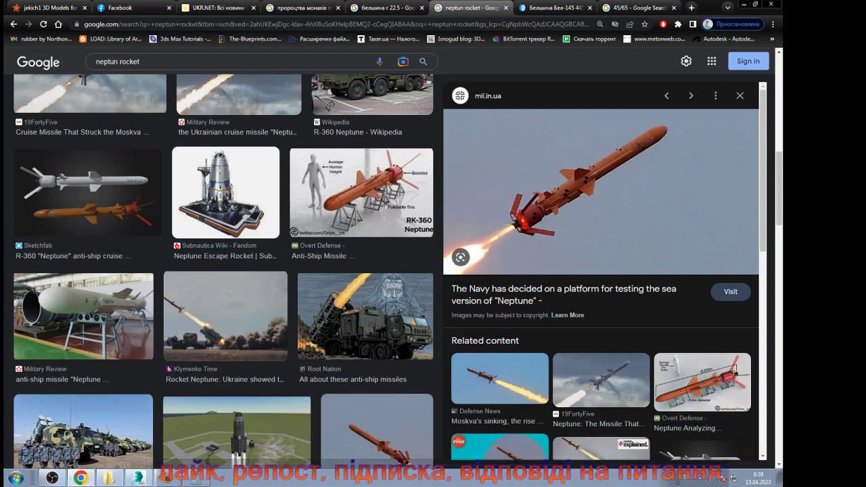
Step: Look through further image results and preview the Wikimedia Commons photo "Neptune R-360 missile, Kyiv 2021, 02.jpg"
scroll(601, 271, down, 2)
scroll(601, 270, down, 2)
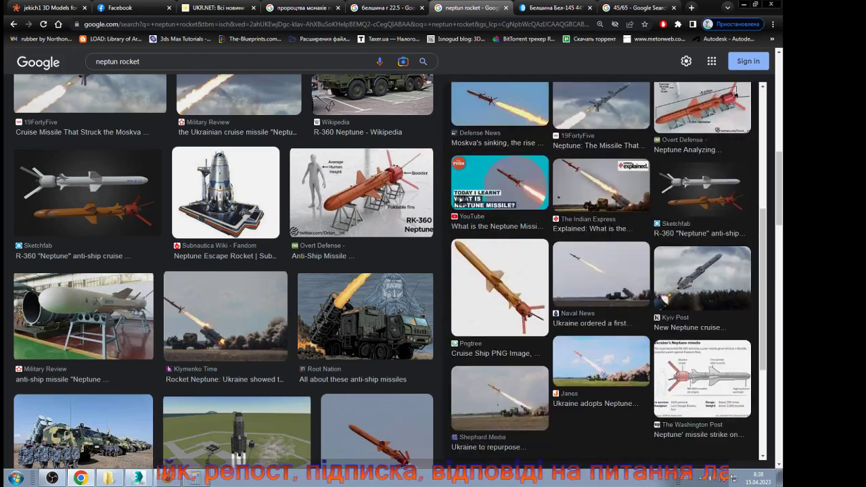
scroll(223, 271, down, 2)
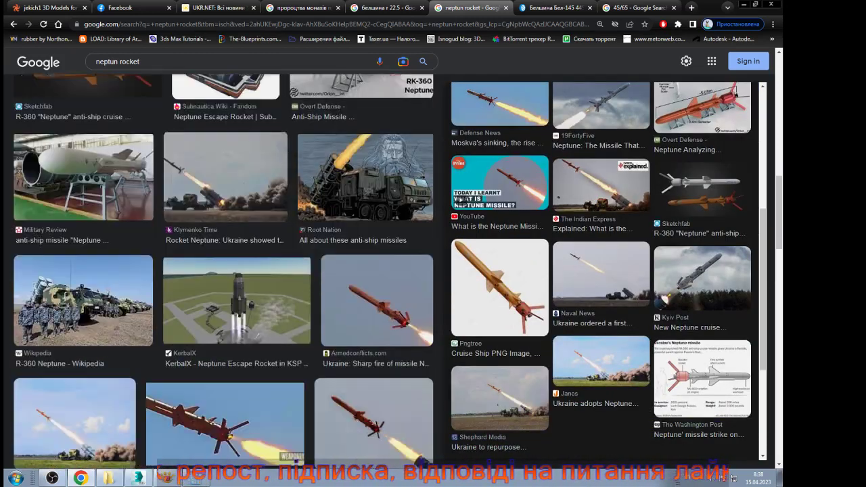
scroll(223, 271, down, 2)
scroll(224, 271, down, 2)
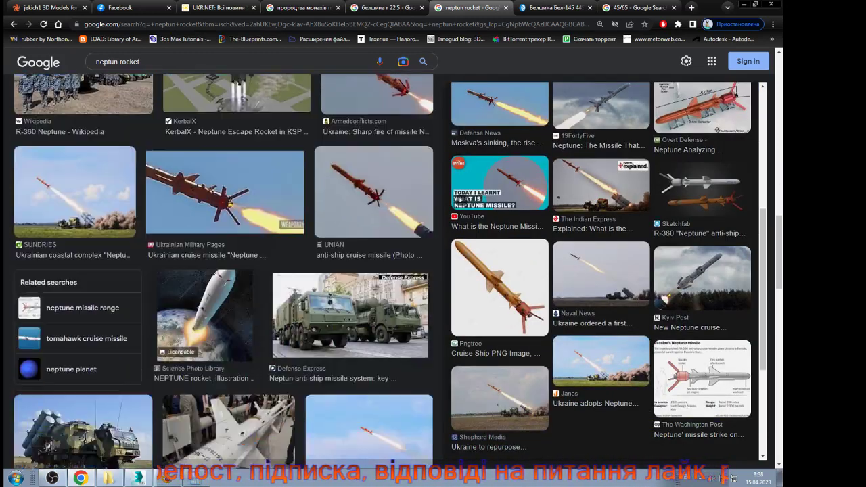
click(229, 348)
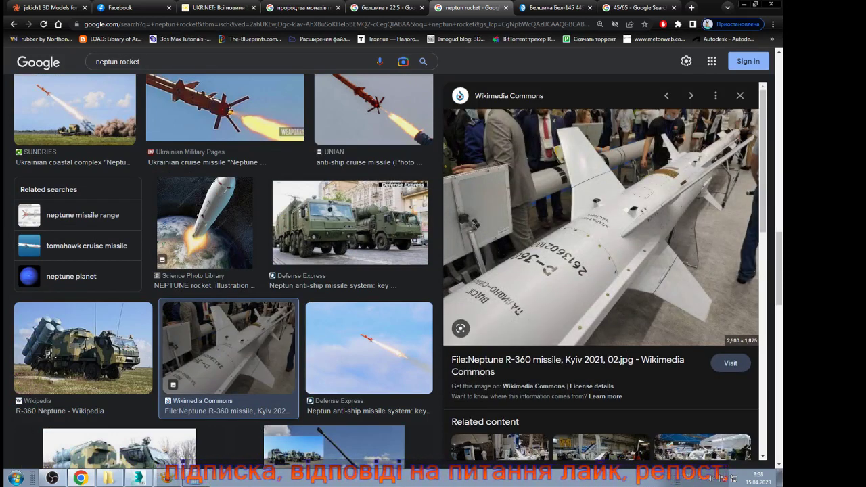
Step: Open the Wikimedia Commons source page of the 02.jpg photo and enlarge the original image to full size
click(600, 227)
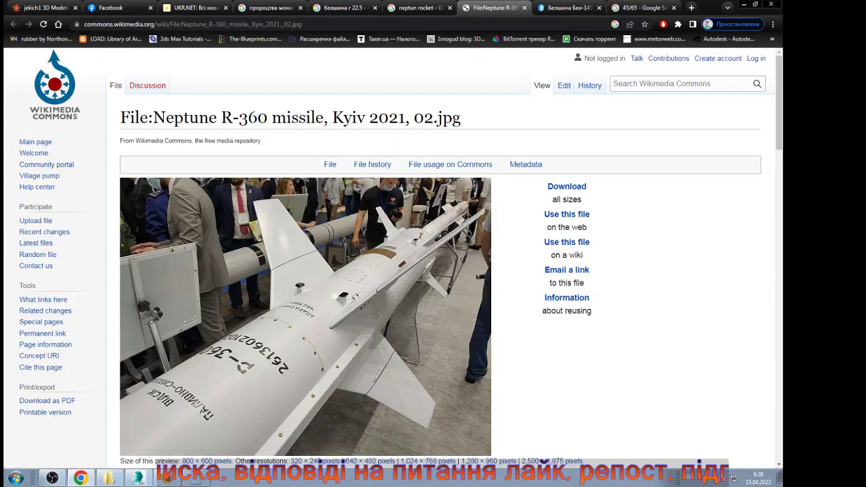
click(305, 316)
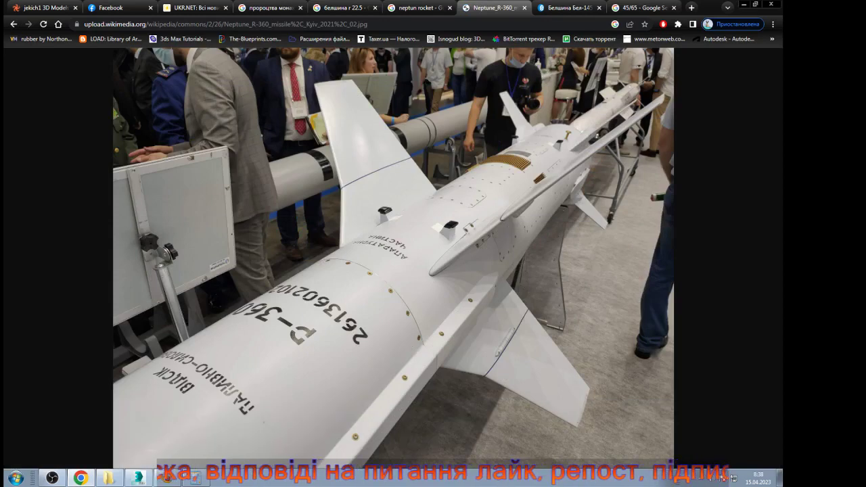
click(387, 302)
click(388, 299)
click(452, 194)
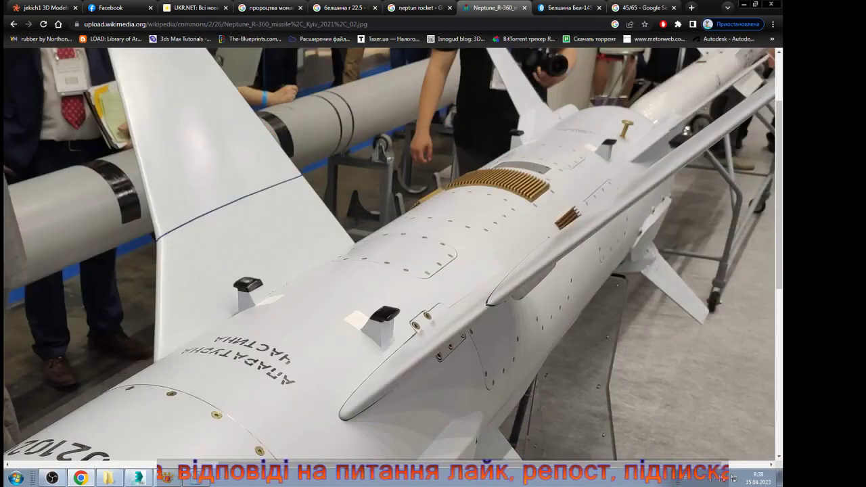
Step: Save the full-size 02.jpg missile photo as a JPEG in the neptun reference folder and close its page
right_click(454, 195)
click(484, 216)
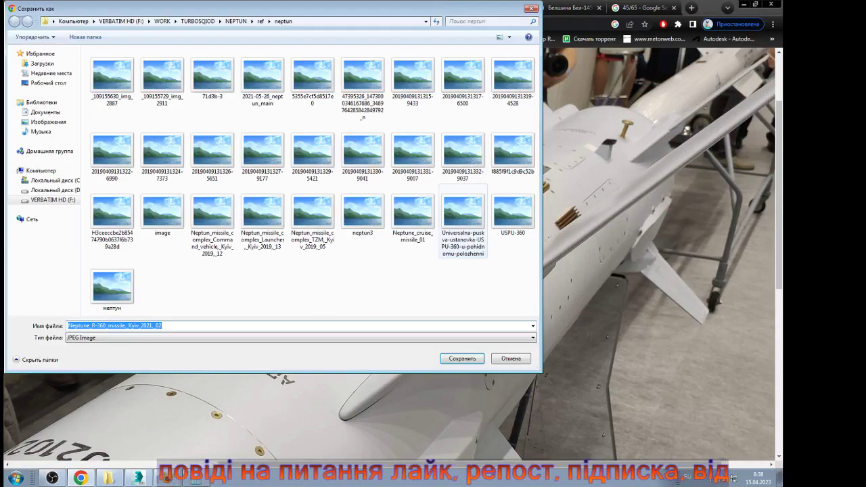
key(Return)
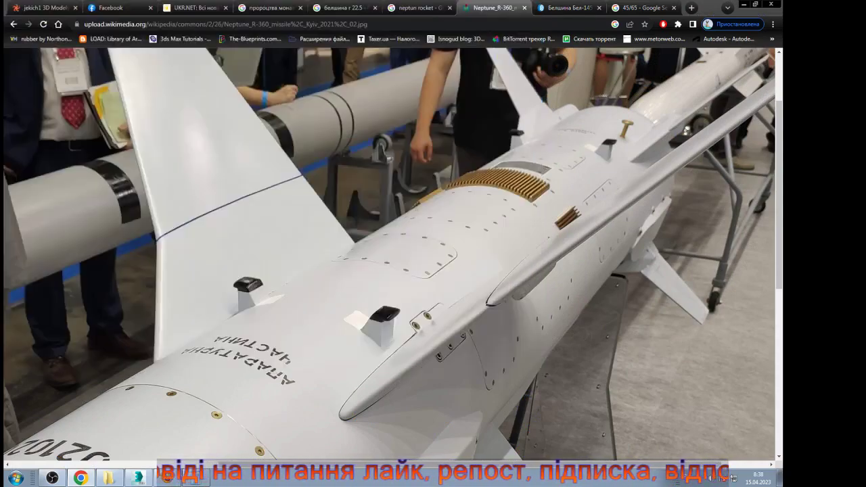
click(455, 216)
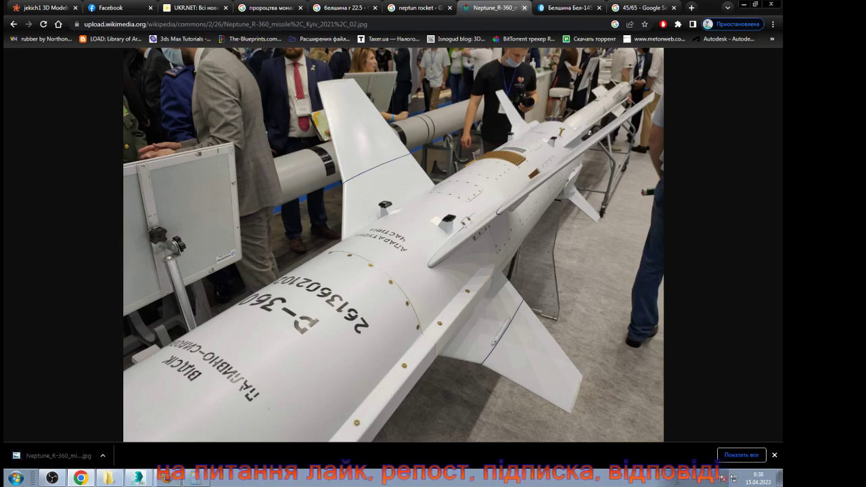
click(525, 7)
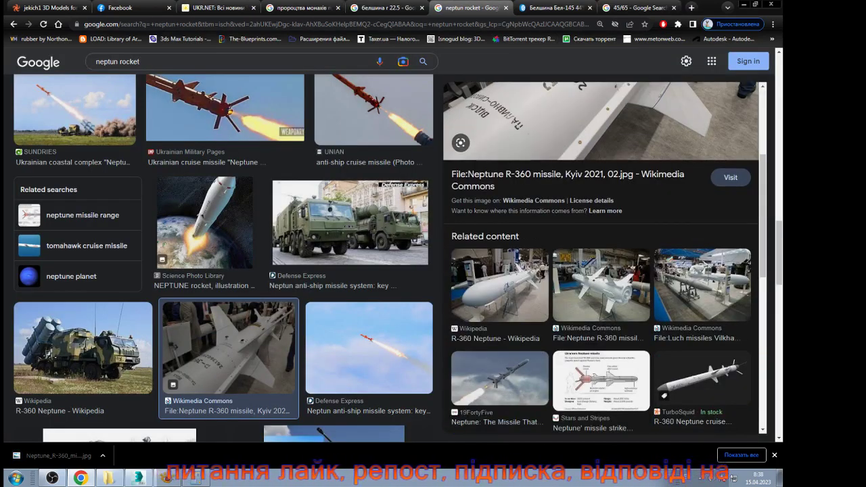
Step: Open the original of the related Wikimedia Commons photo "Neptune R-360 missile, Kyiv 2021, 04.jpg" and enlarge the missile's tail
click(601, 285)
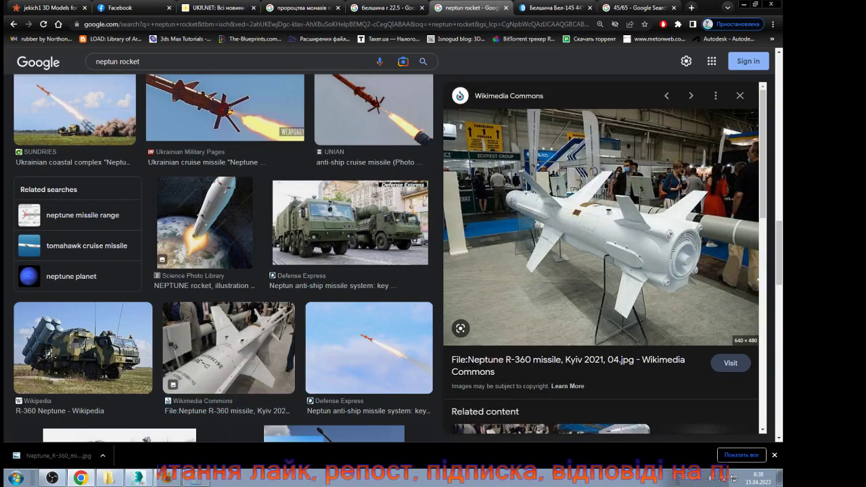
click(600, 271)
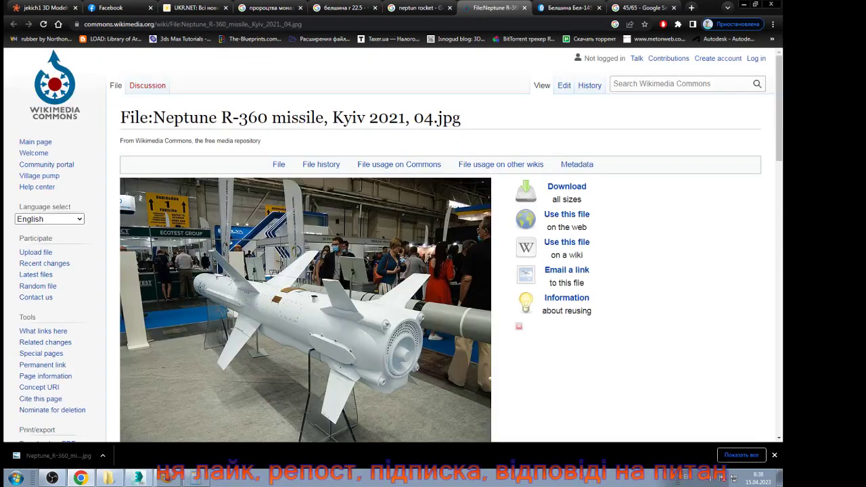
click(345, 308)
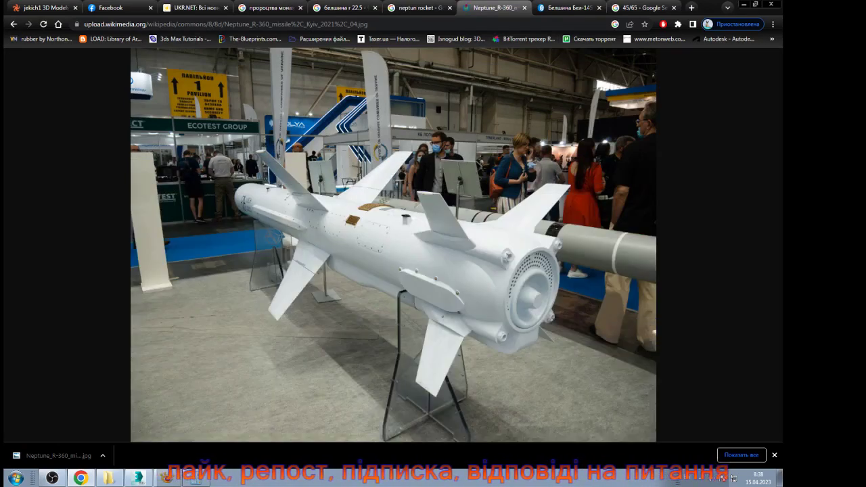
click(551, 293)
Step: Save the 04.jpg missile photo as a JPEG in the neptun reference folder and close its Wikimedia Commons page
right_click(457, 238)
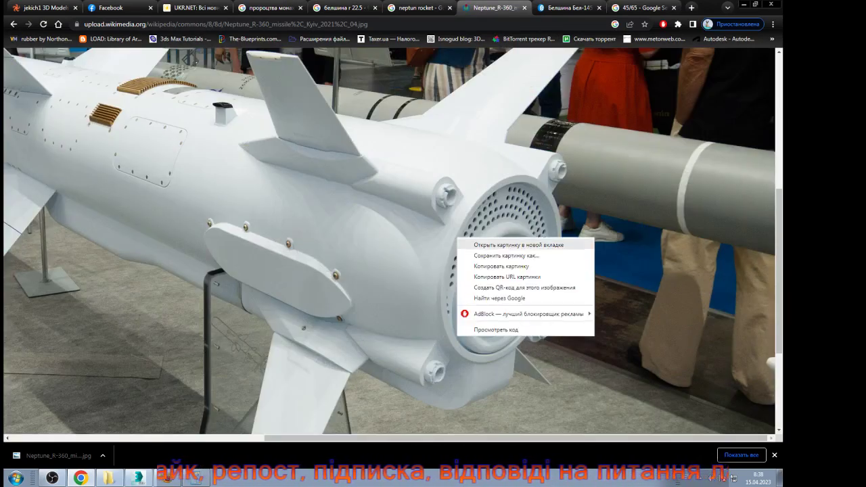
click(484, 256)
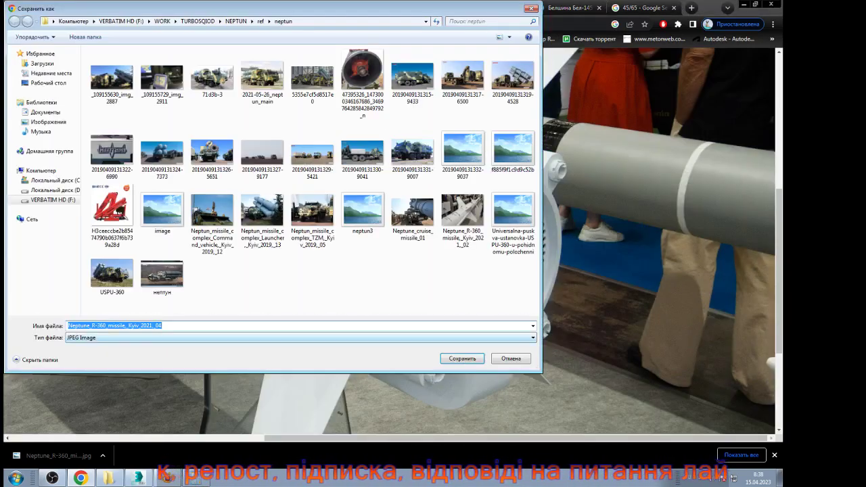
click(462, 358)
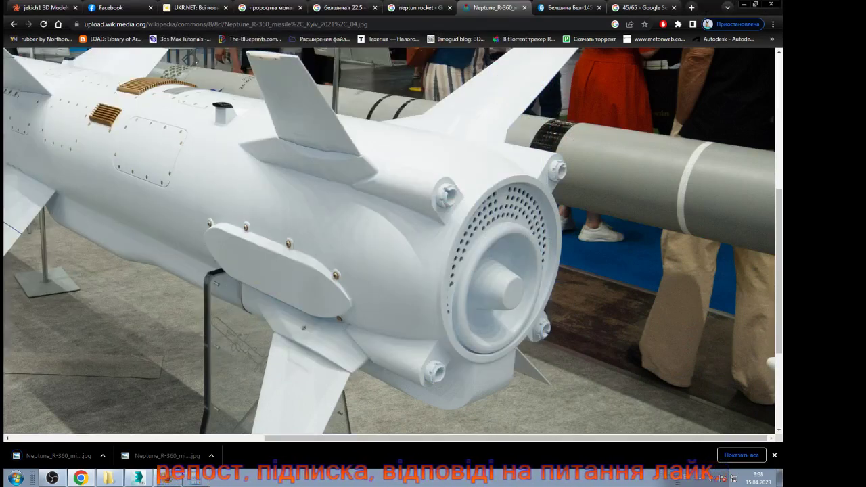
click(462, 339)
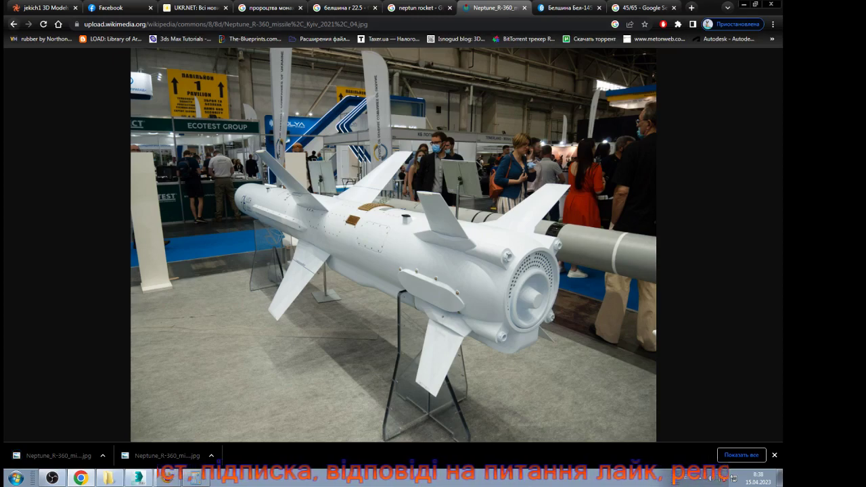
click(13, 23)
scroll(440, 244, down, 11)
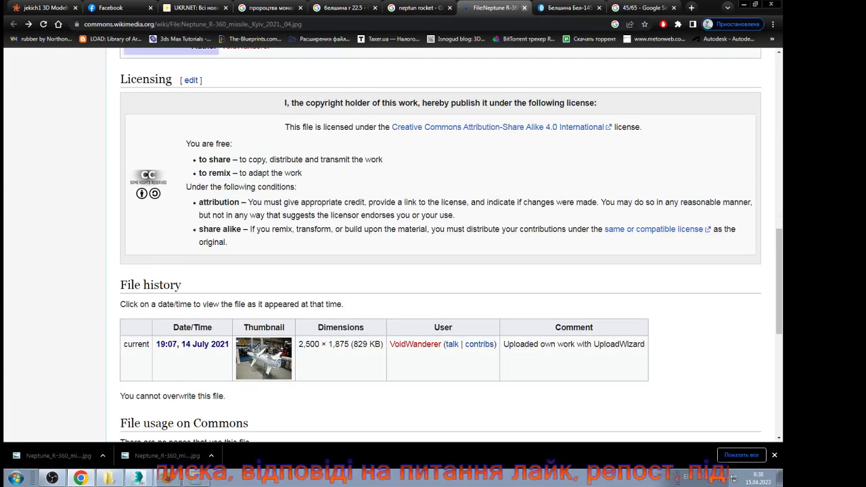
click(524, 8)
Step: Preview the related Wikimedia Commons photo of the Luch missiles Vilkha and Neptune and the Wikipedia photo of the R-360 Neptune
scroll(563, 430, down, 2)
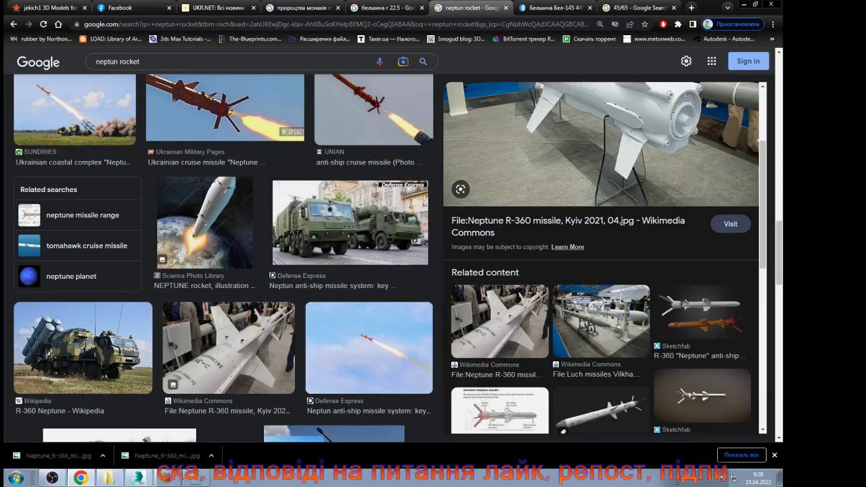
scroll(595, 305, down, 2)
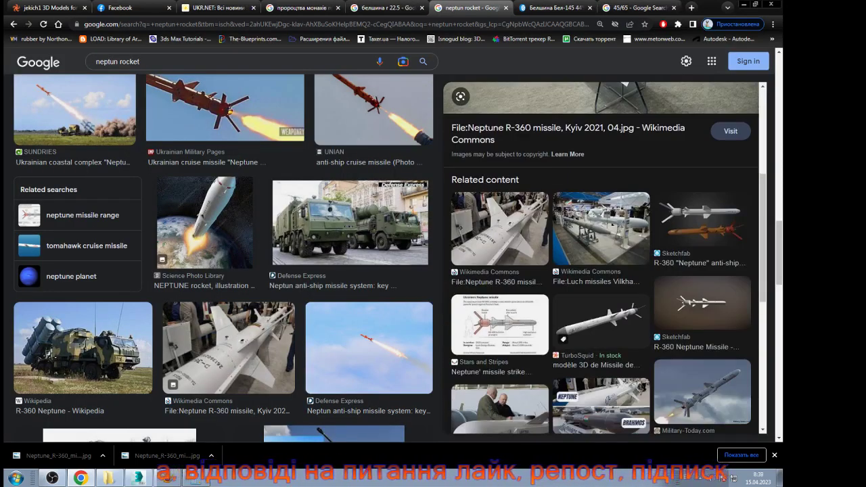
click(600, 229)
scroll(600, 257, down, 4)
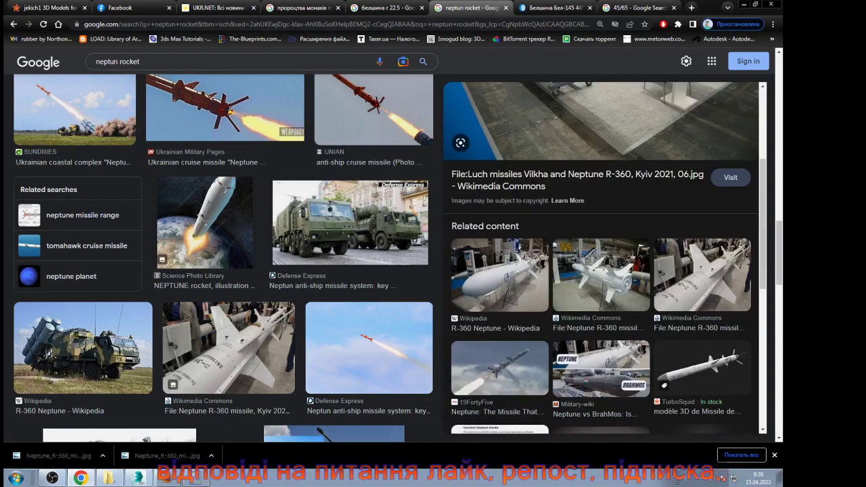
scroll(600, 257, down, 2)
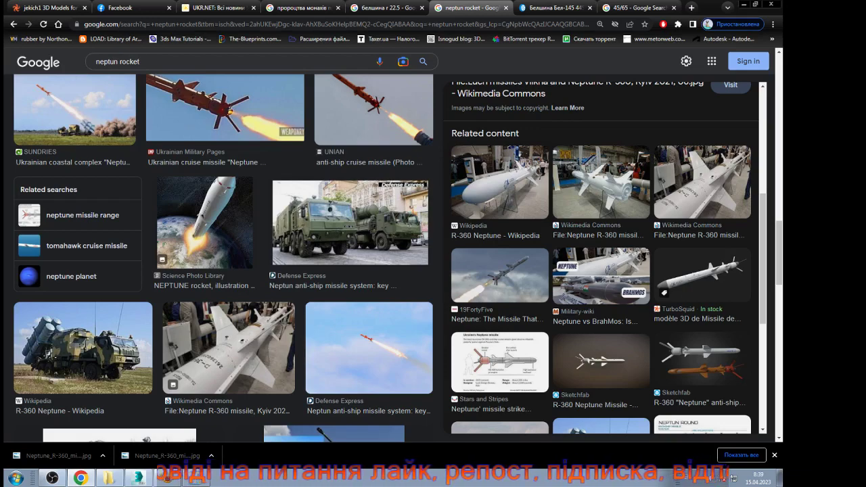
click(500, 183)
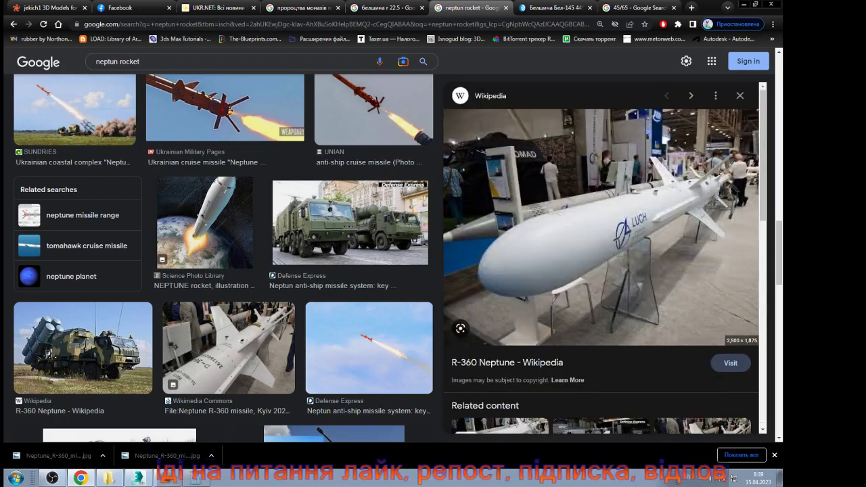
Step: Preview the Navy Recognition photo from "Ukraine to build indigenous anti-ship cruise missiles" and examine it in its source article
scroll(500, 203, down, 4)
scroll(601, 257, down, 2)
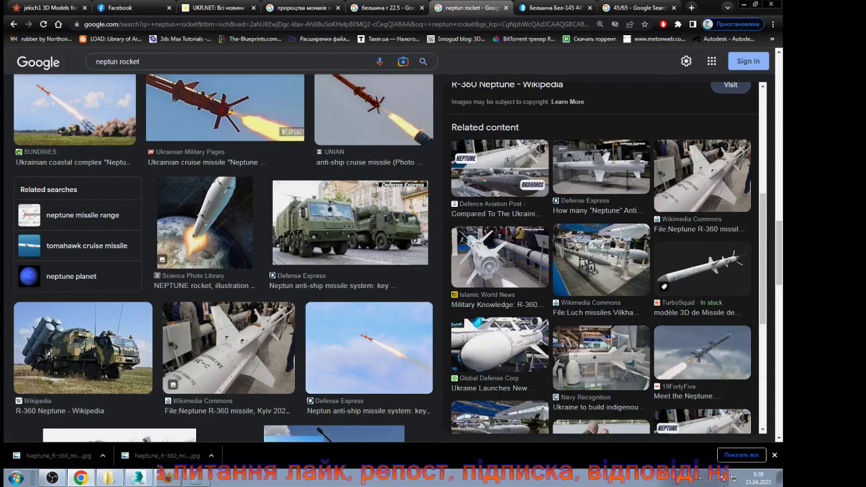
click(601, 358)
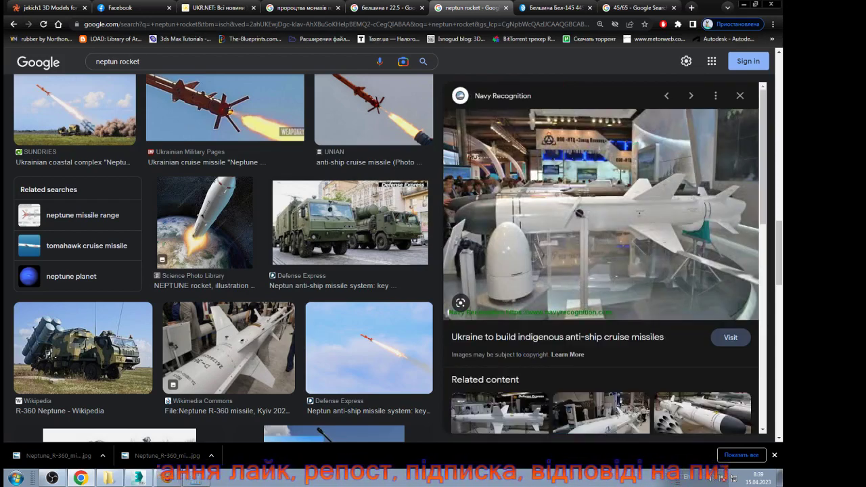
scroll(601, 257, down, 3)
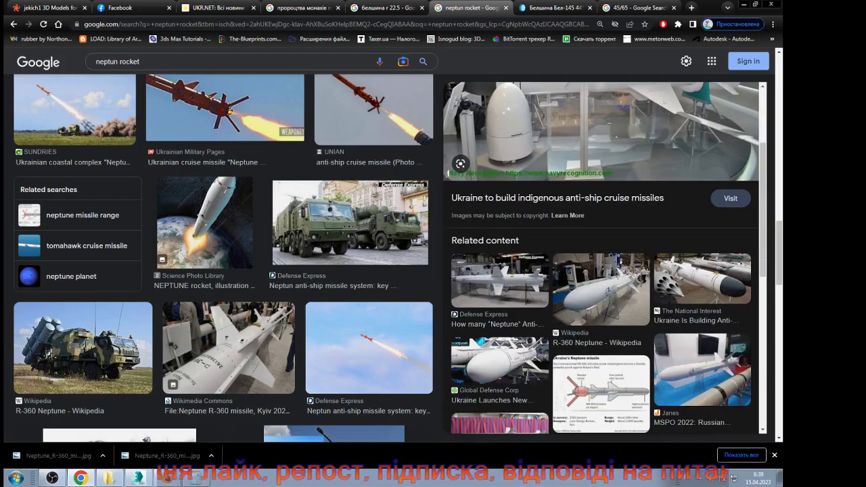
click(601, 146)
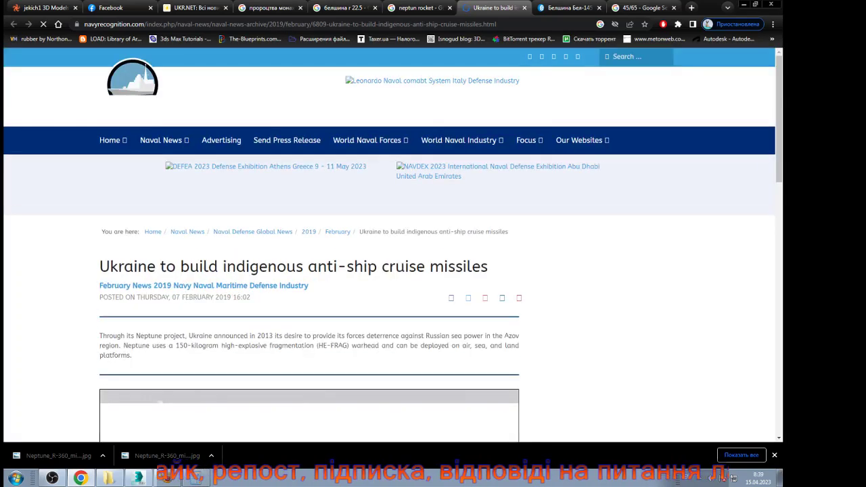
scroll(393, 224, down, 5)
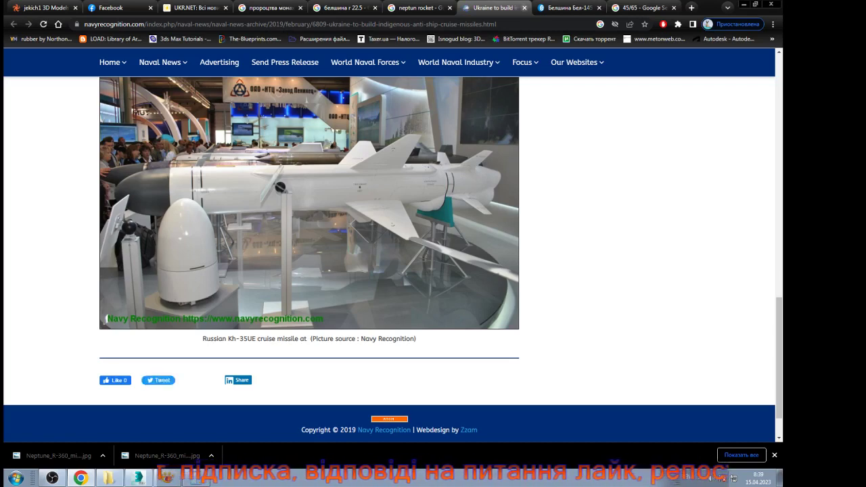
click(524, 8)
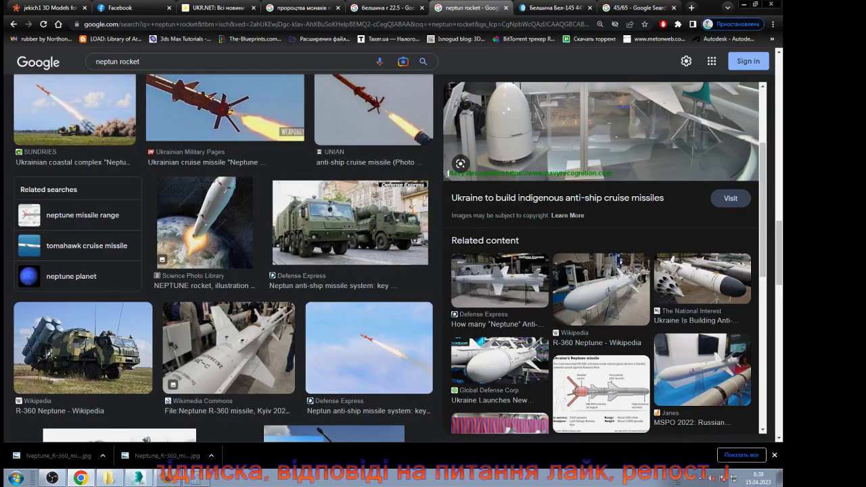
Step: Open the Defense Express article "How many "Neptune" Anti-Ship Missiles Needed to Destroy russian Black Sea Fleet" and load its Neptune missile photo in a separate tab
click(500, 281)
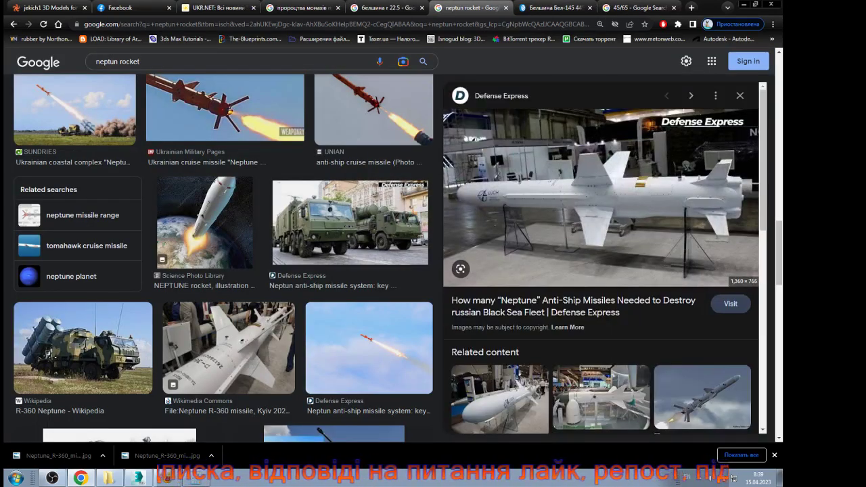
click(601, 198)
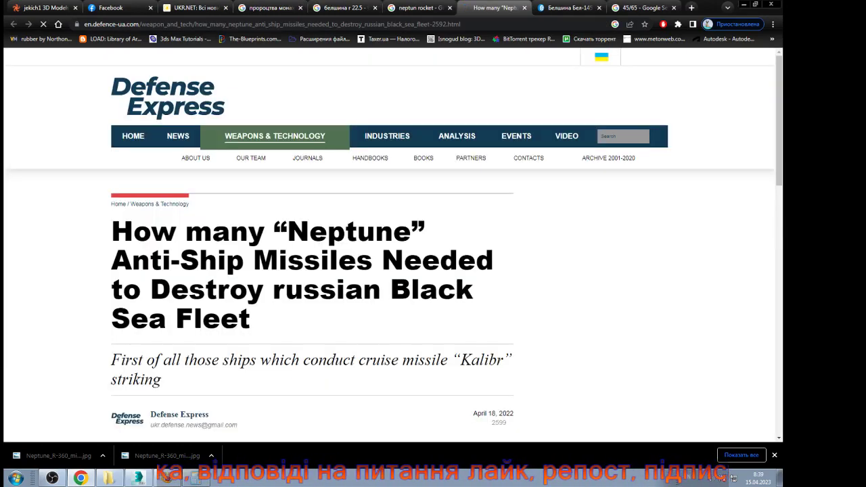
scroll(433, 244, down, 3)
scroll(433, 243, down, 10)
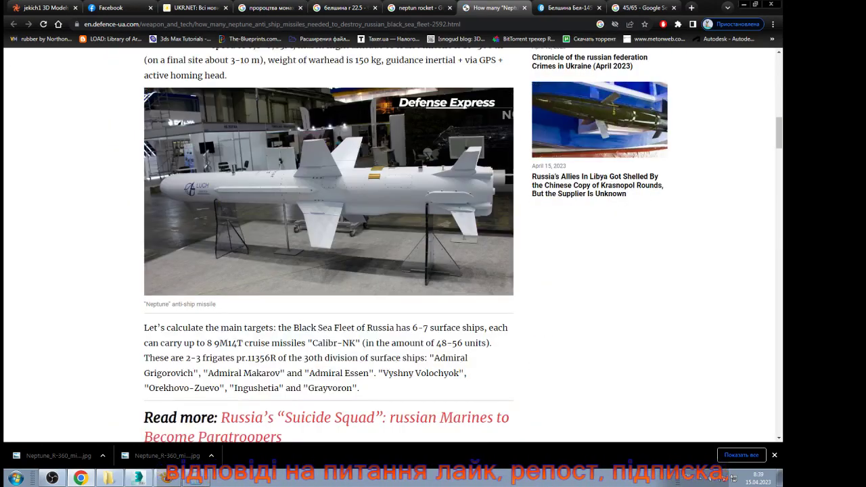
right_click(347, 249)
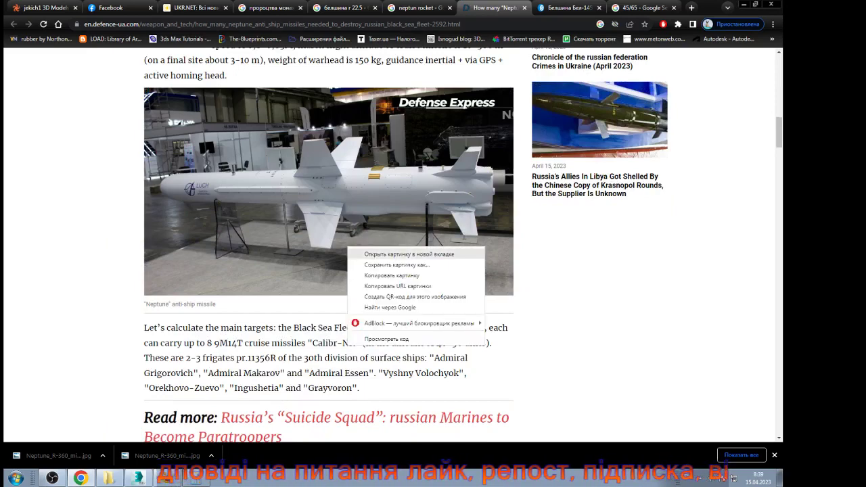
click(379, 254)
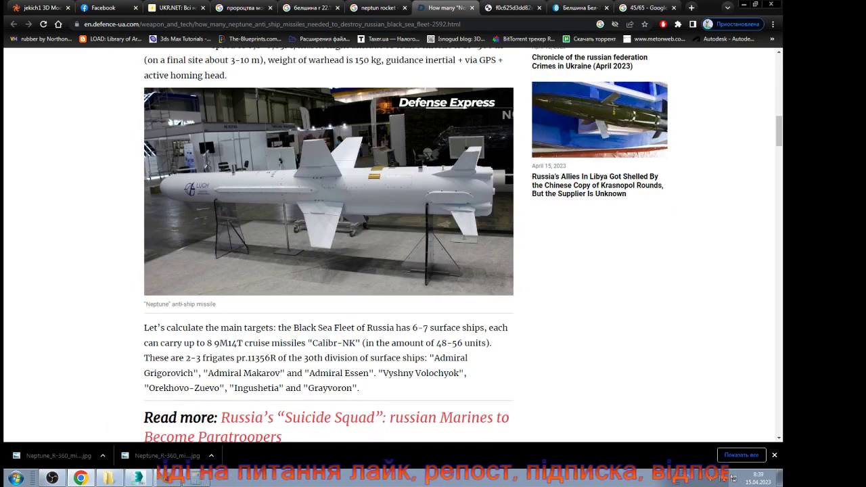
Step: Look through the rest of the Defense Express article for more images of the Neptune missile
scroll(433, 244, down, 2)
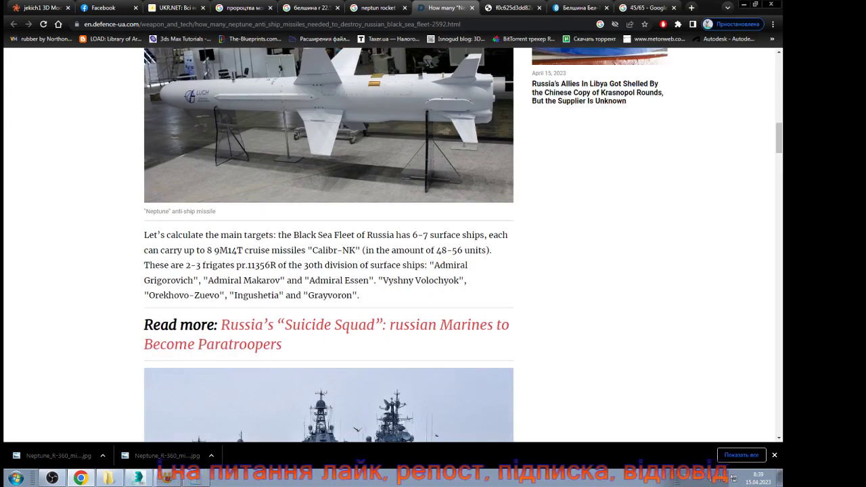
scroll(329, 244, down, 13)
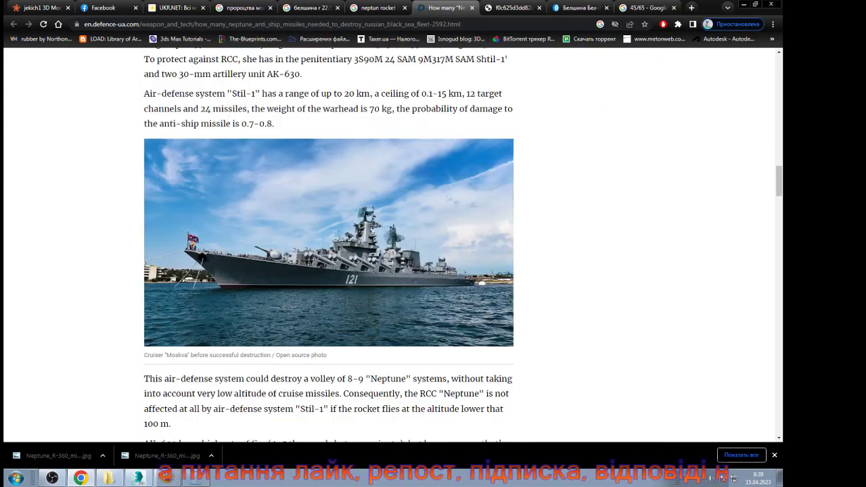
scroll(329, 243, down, 7)
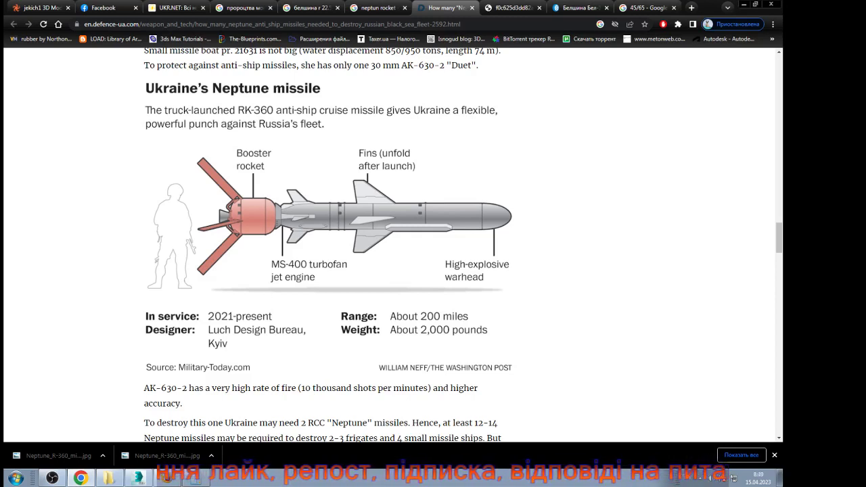
scroll(329, 244, down, 14)
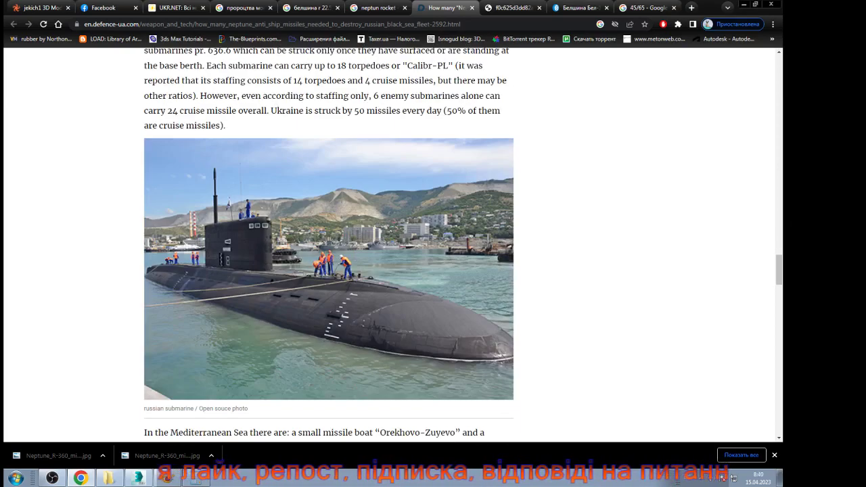
scroll(329, 244, down, 3)
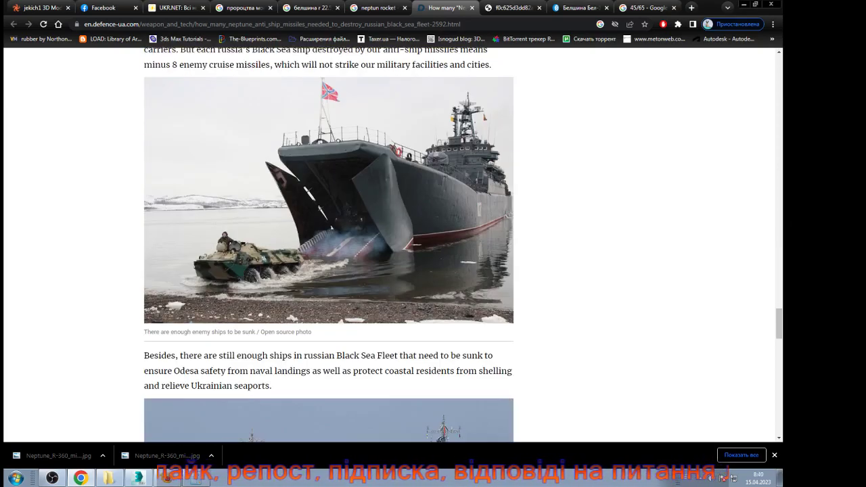
scroll(329, 243, down, 12)
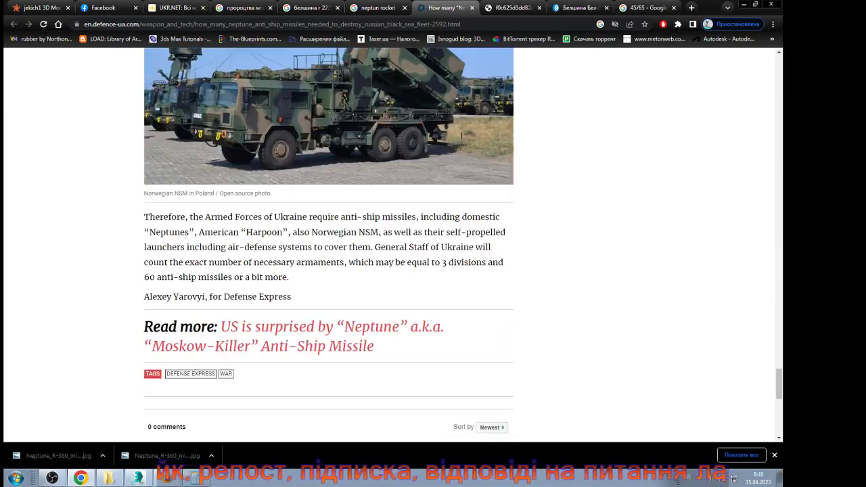
scroll(329, 243, down, 4)
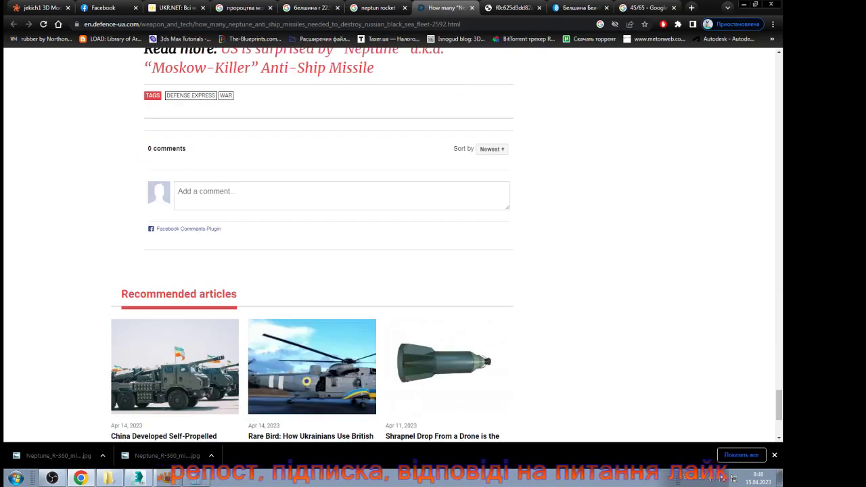
Step: Save the full-size Defense Express missile photo as a JPEG in the neptun reference folder and close the image page
key(ctrl+Tab)
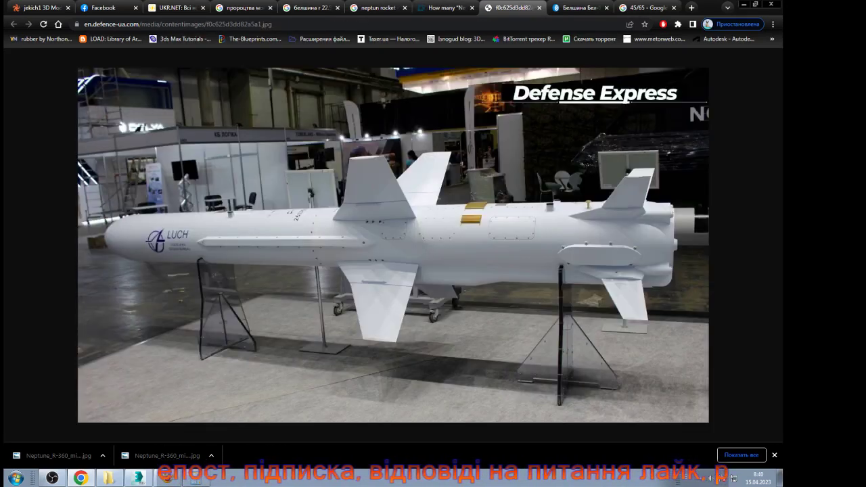
right_click(414, 204)
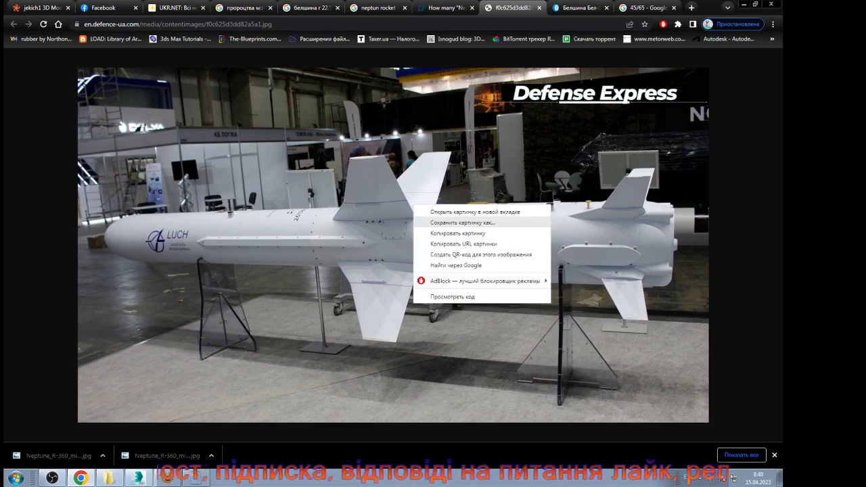
click(463, 223)
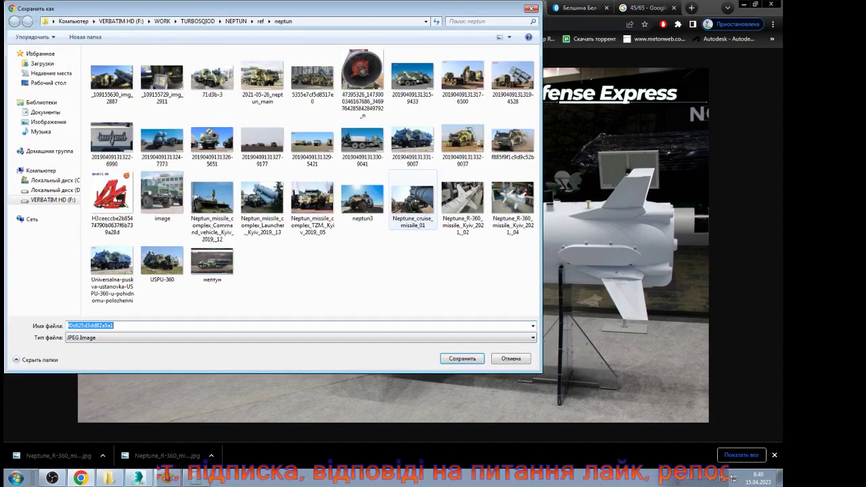
key(Return)
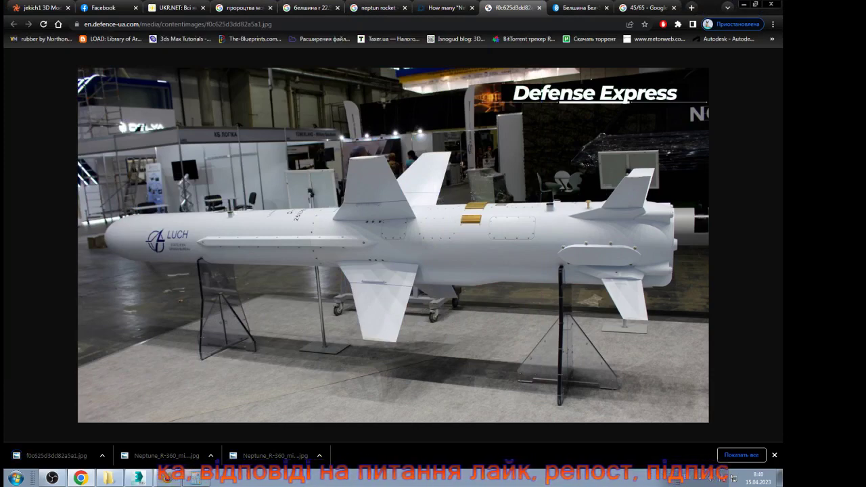
key(ctrl+w)
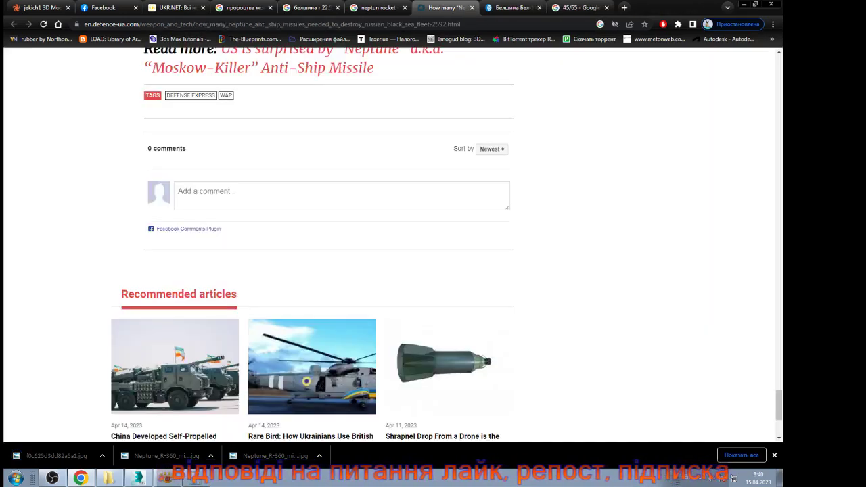
Step: Return to the "neptun rocket" image results and look through the content related to the Defense Express photo
key(ctrl+shift+Tab)
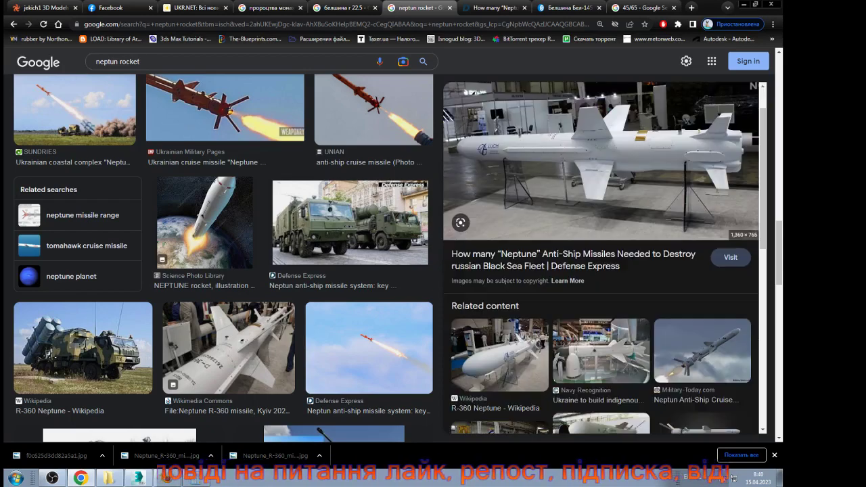
scroll(601, 257, down, 2)
scroll(601, 258, down, 2)
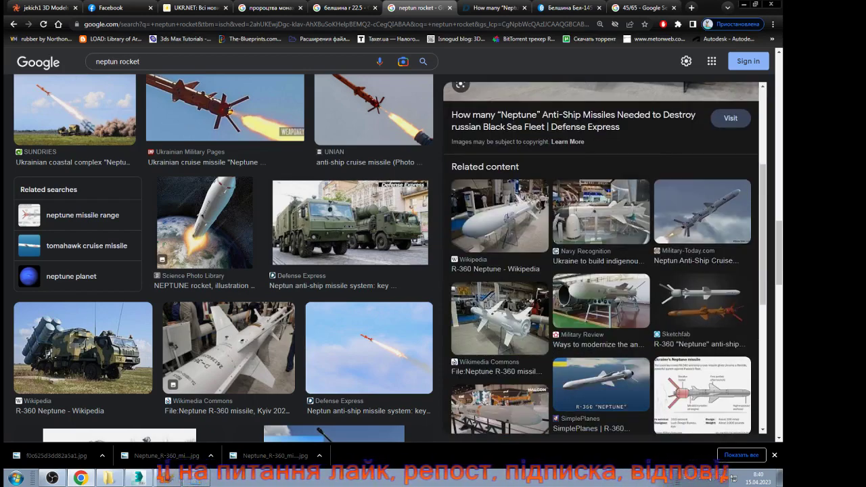
scroll(601, 257, down, 2)
scroll(595, 274, down, 3)
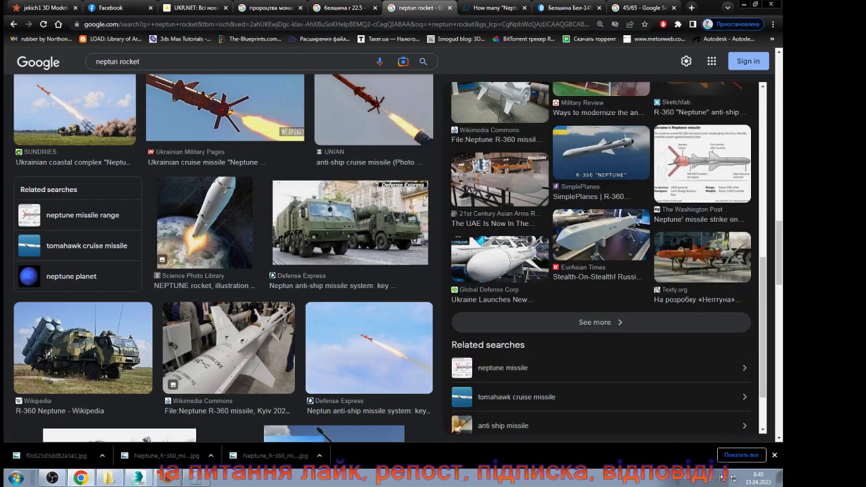
scroll(601, 257, up, 5)
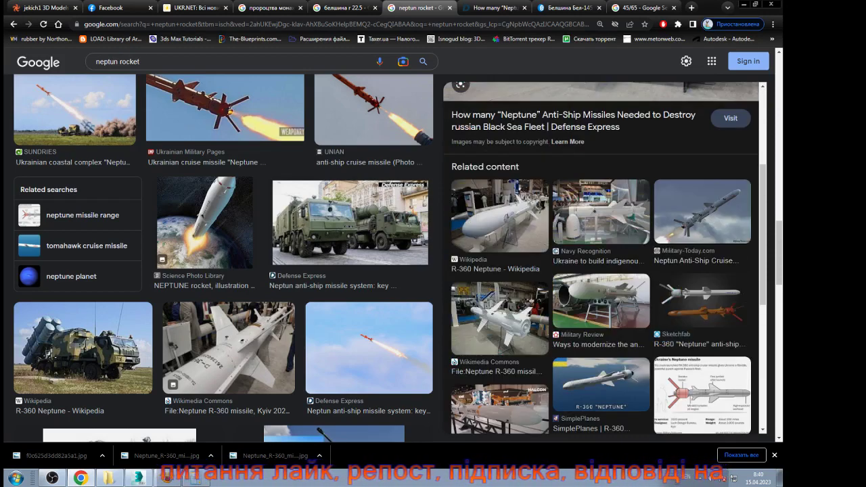
Step: Search Google for the Defense Express photo's caption, "Neptune" anti-ship missile, and show the image results
key(ctrl+Tab)
scroll(329, 244, up, 5)
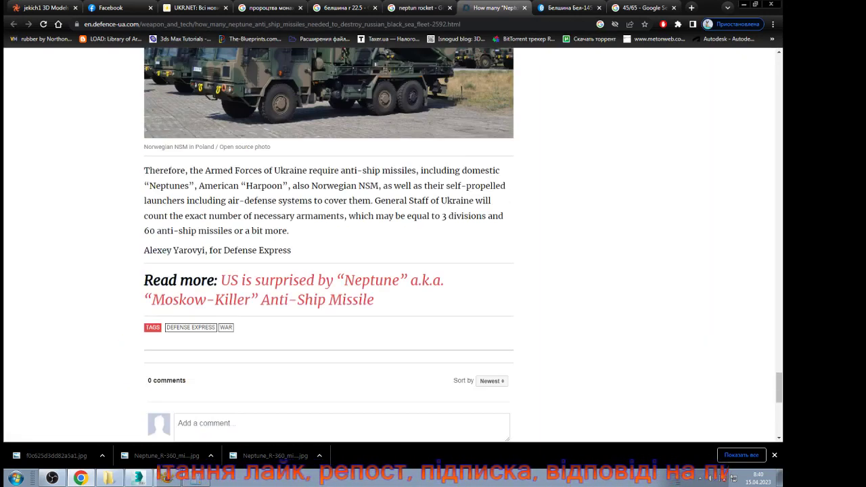
scroll(329, 244, up, 15)
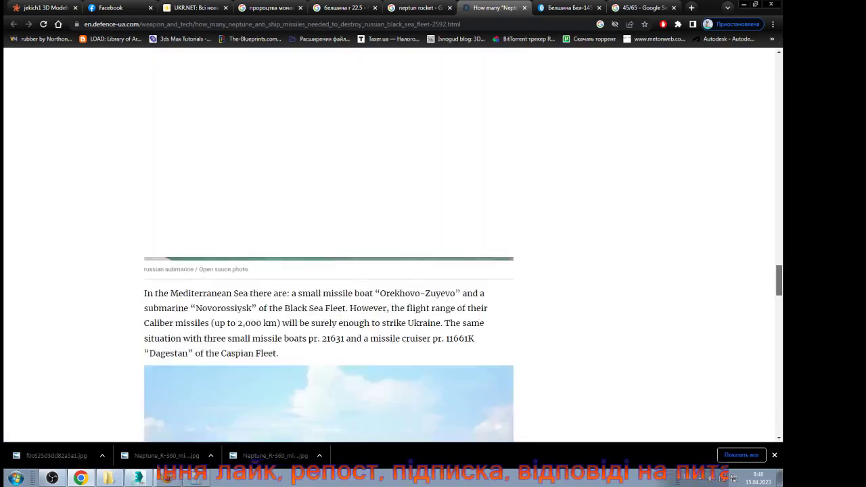
scroll(329, 244, up, 2)
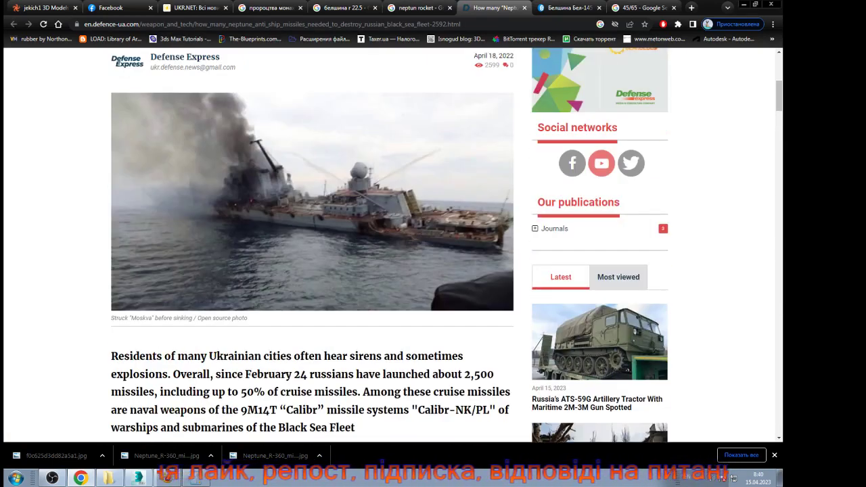
scroll(329, 244, down, 3)
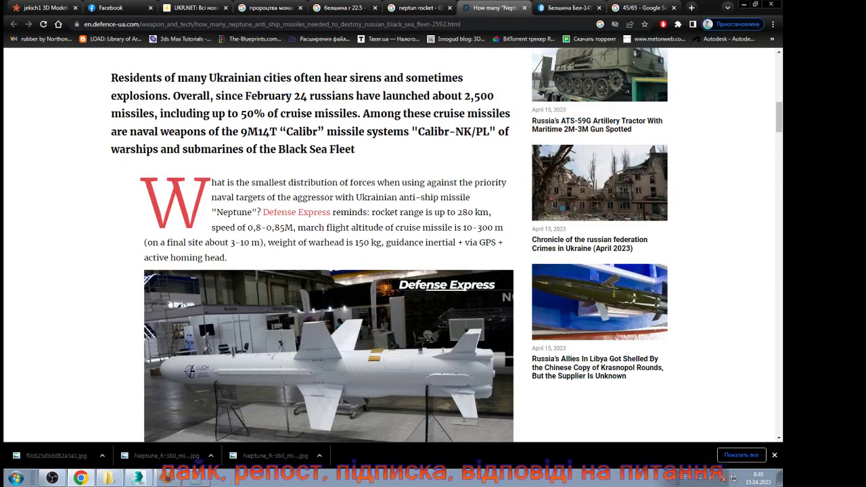
scroll(329, 243, down, 2)
scroll(329, 243, down, 1)
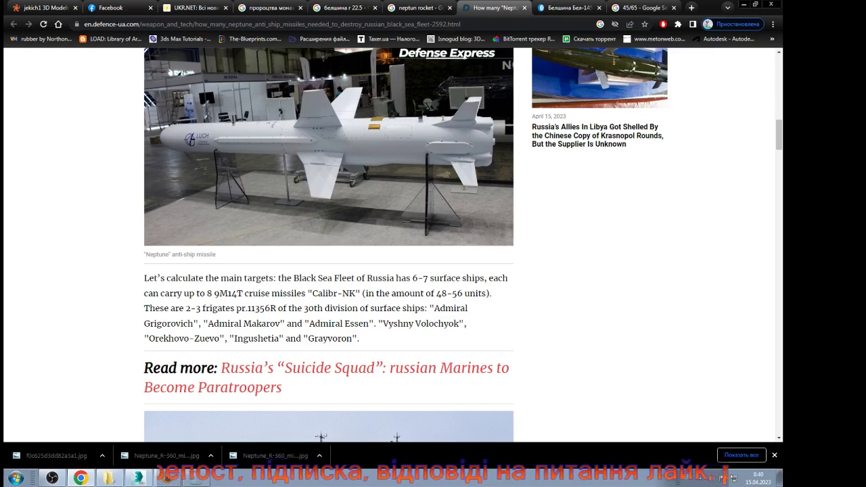
drag(217, 255, 144, 254)
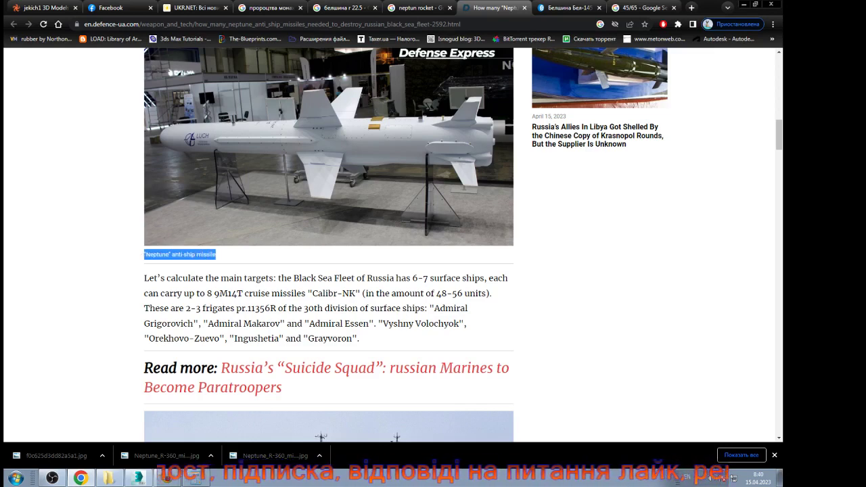
right_click(153, 254)
click(203, 283)
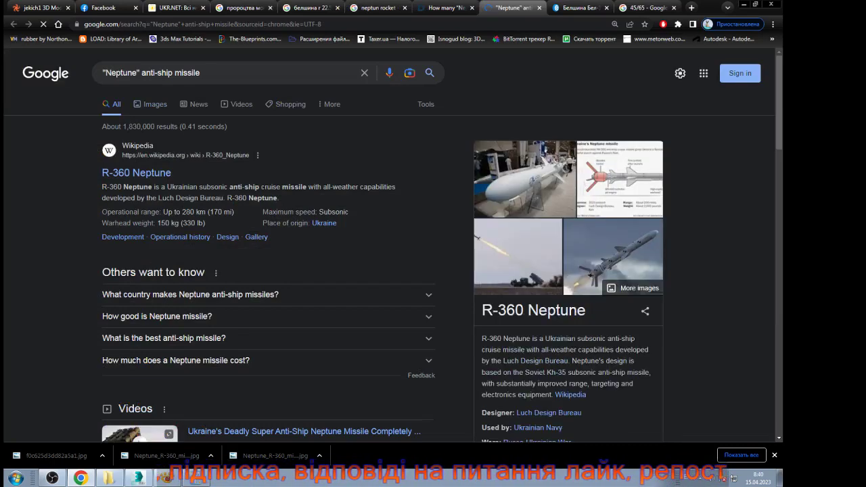
click(154, 104)
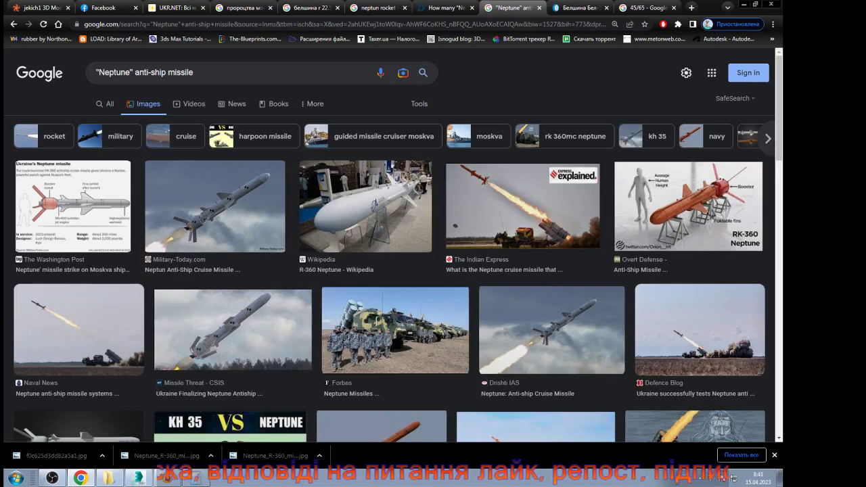
Step: Browse the anti-ship missile image results, preview the Missile Threat - CSIS photo and look through its source article
scroll(233, 169, down, 3)
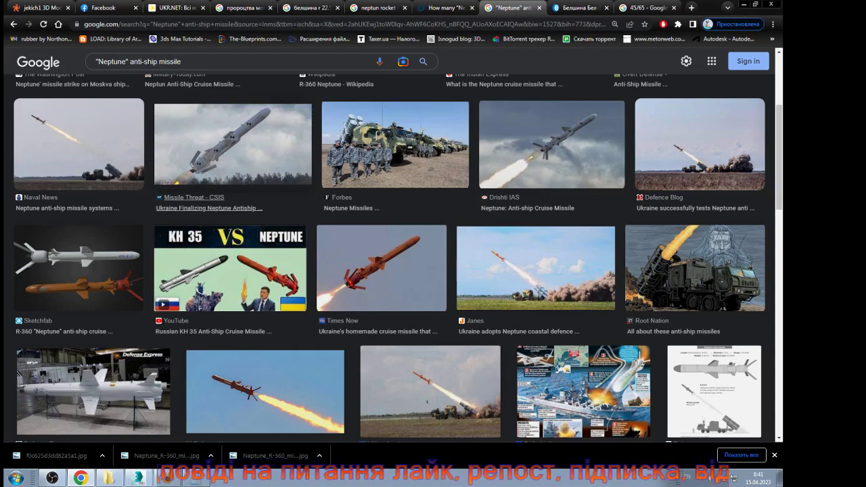
scroll(203, 203, down, 2)
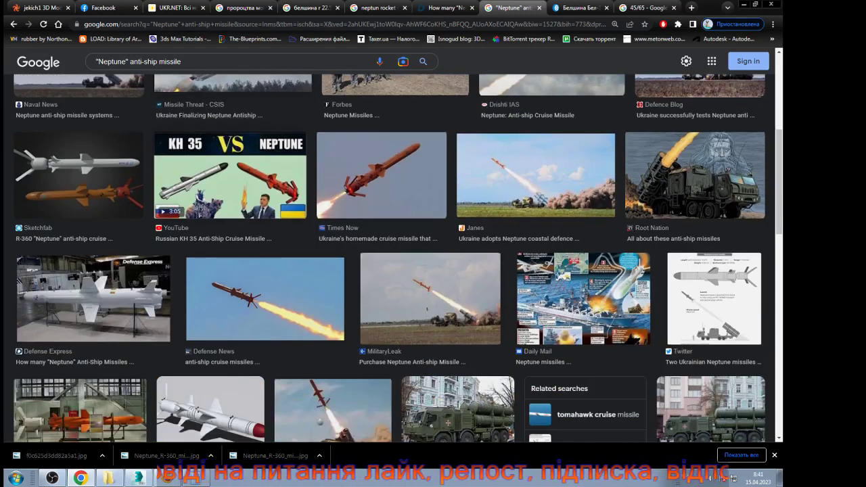
scroll(203, 203, up, 4)
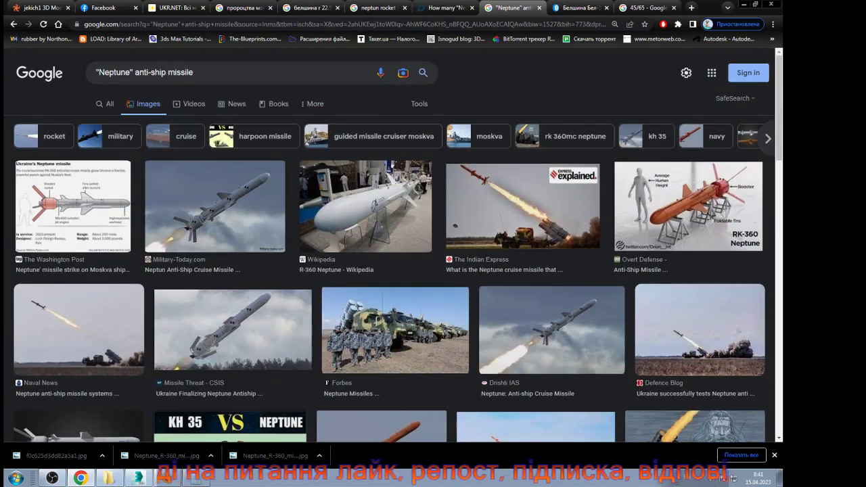
click(233, 330)
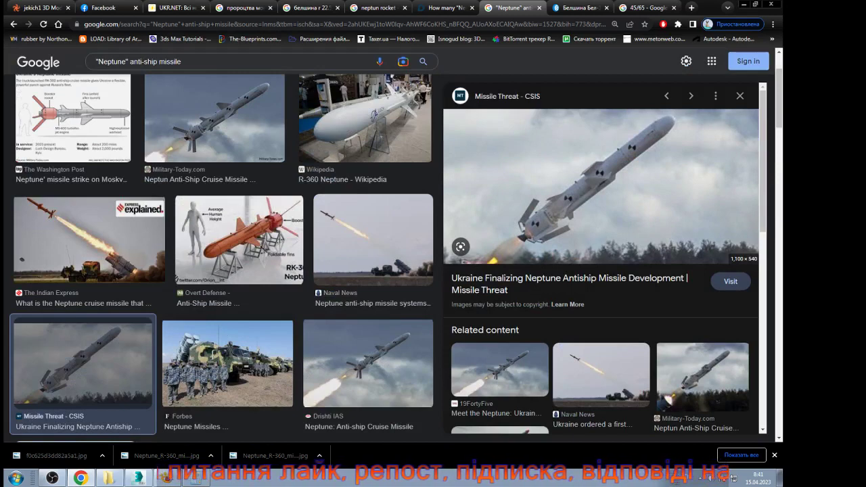
click(601, 186)
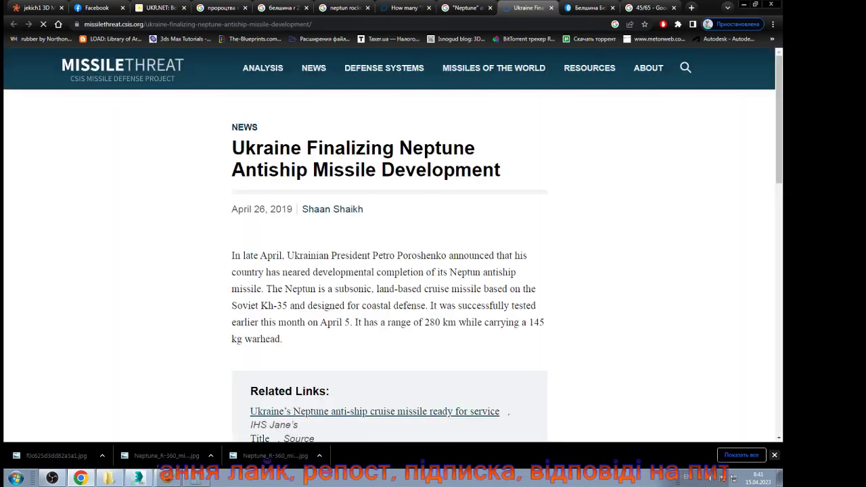
scroll(389, 270, down, 7)
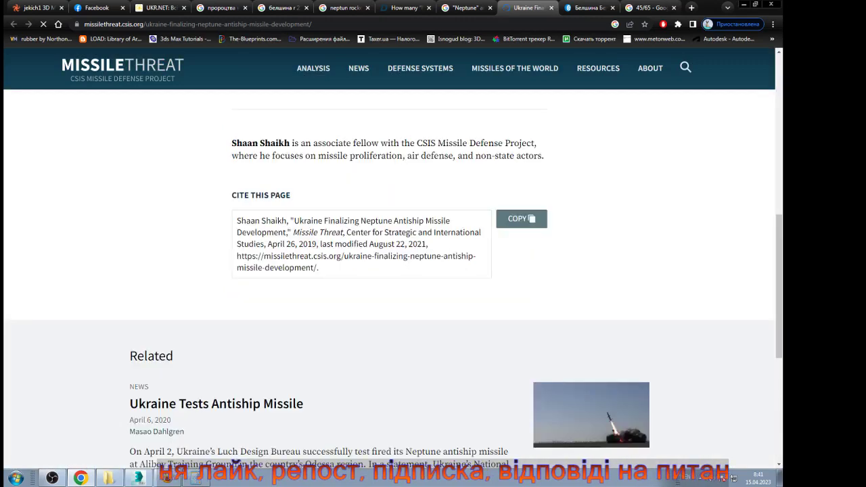
Step: Close the Missile Threat article and look through more of the "Neptune" anti-ship missile image results
scroll(389, 270, up, 7)
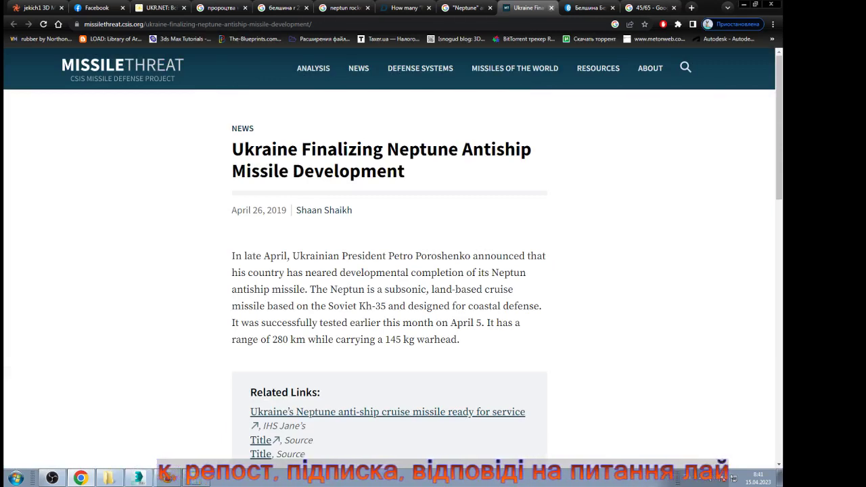
click(552, 9)
scroll(601, 271, down, 3)
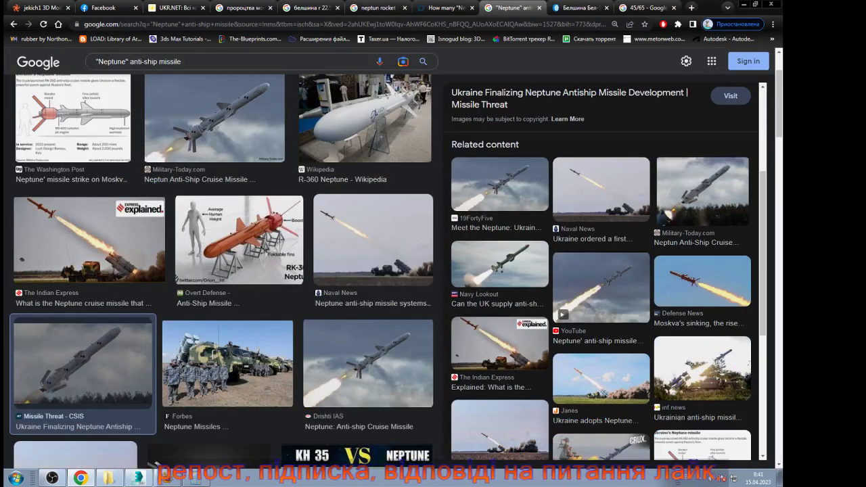
scroll(601, 270, down, 3)
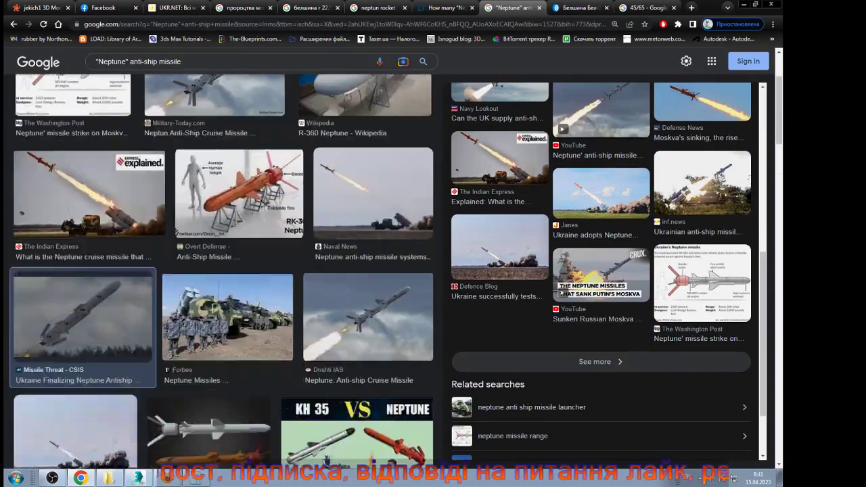
scroll(222, 271, down, 3)
scroll(222, 271, down, 3)
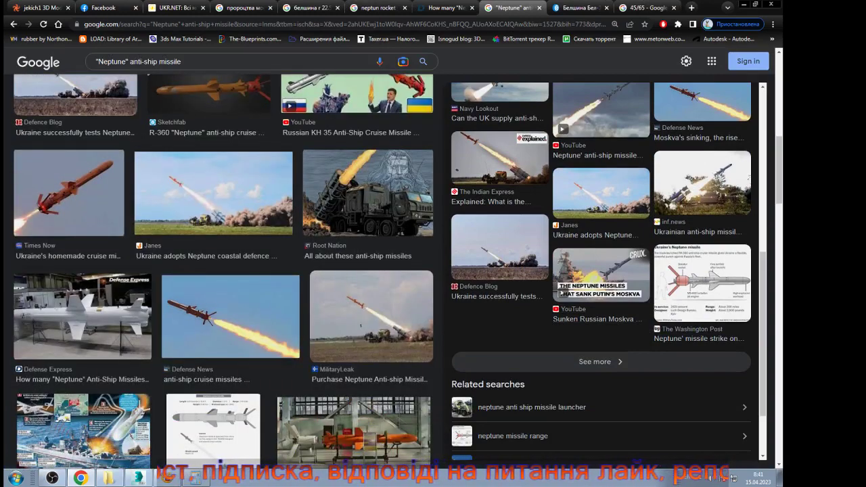
scroll(222, 270, down, 3)
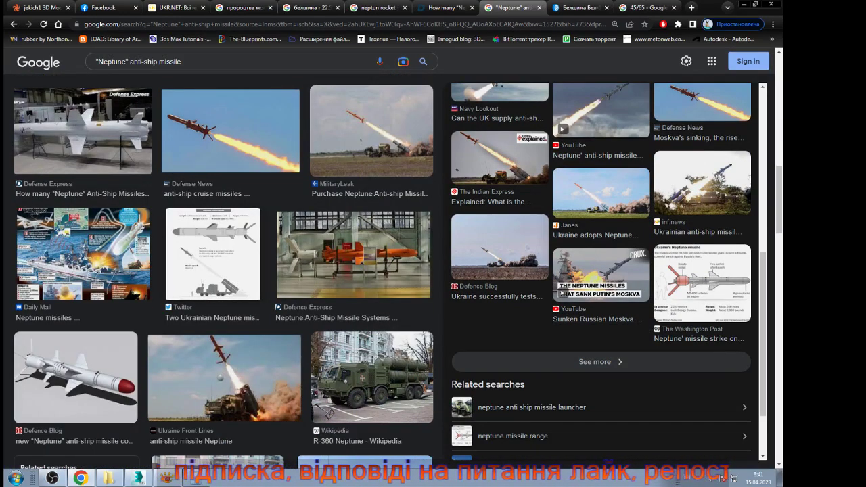
Step: Save the USA TODAY Neptune cruise missile diagram from Twitter as a PNG in the neptun reference folder and close its page
click(213, 253)
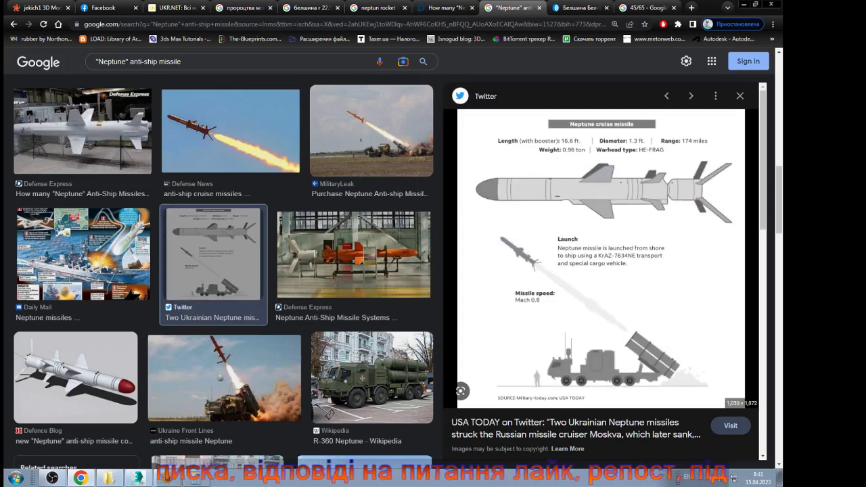
click(600, 258)
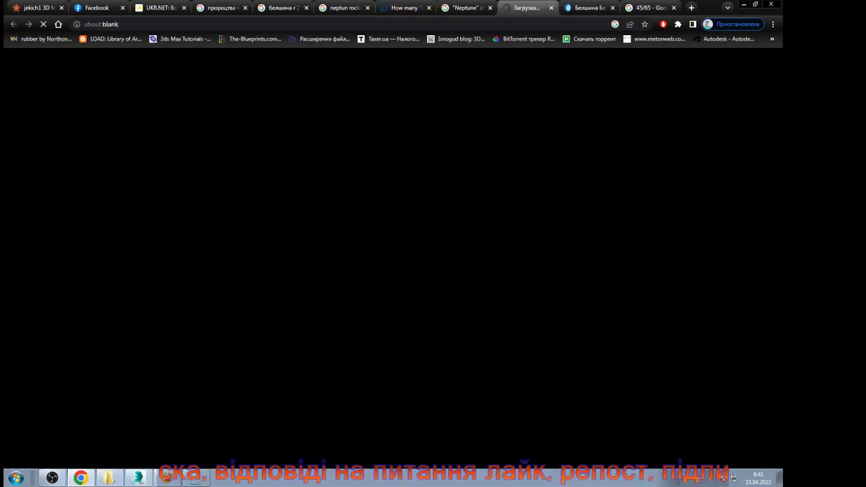
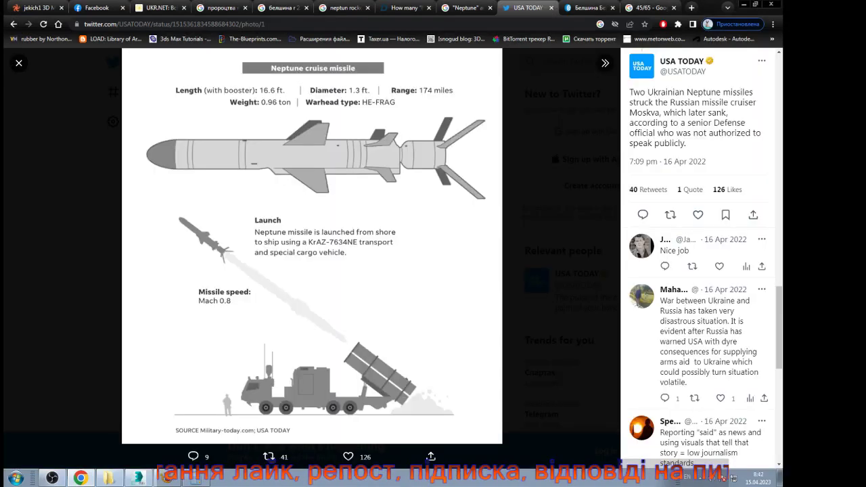
right_click(328, 251)
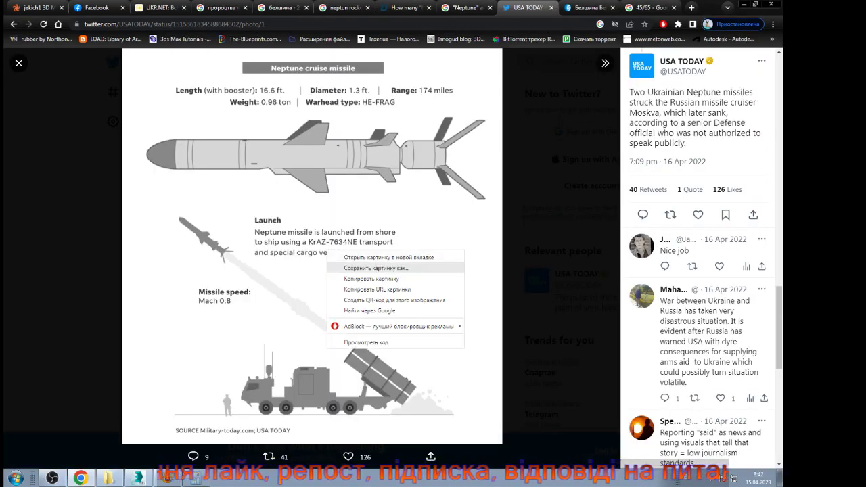
click(376, 268)
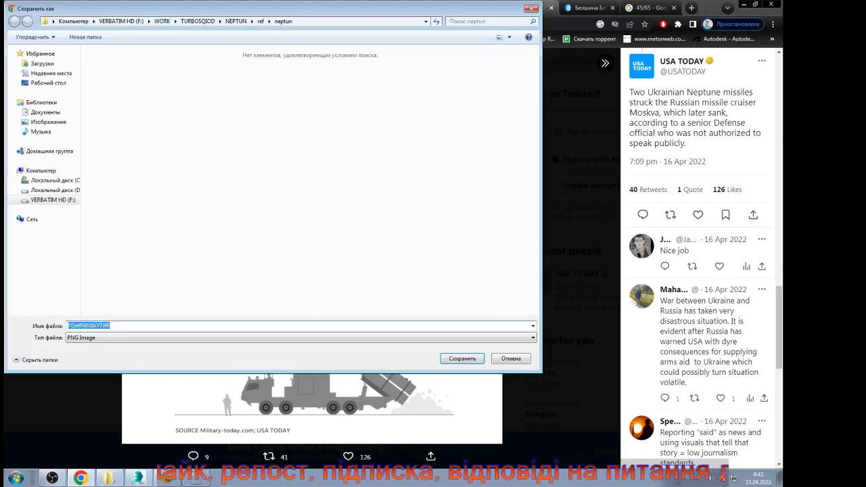
key(Return)
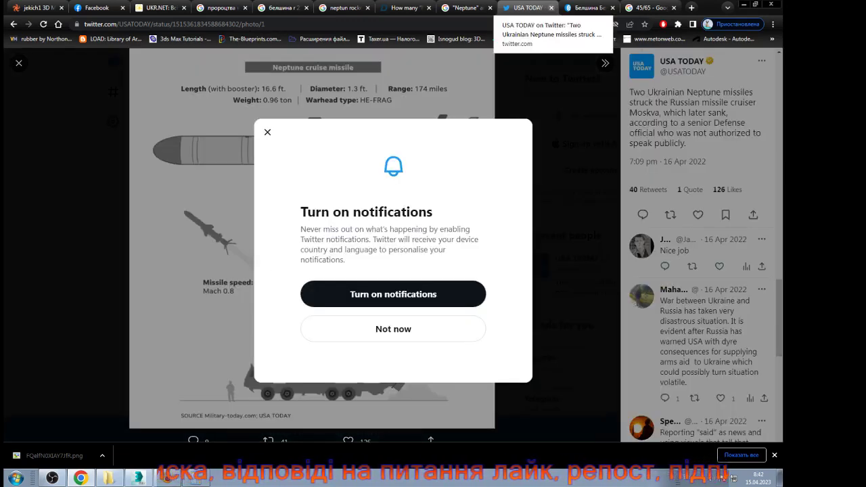
click(551, 8)
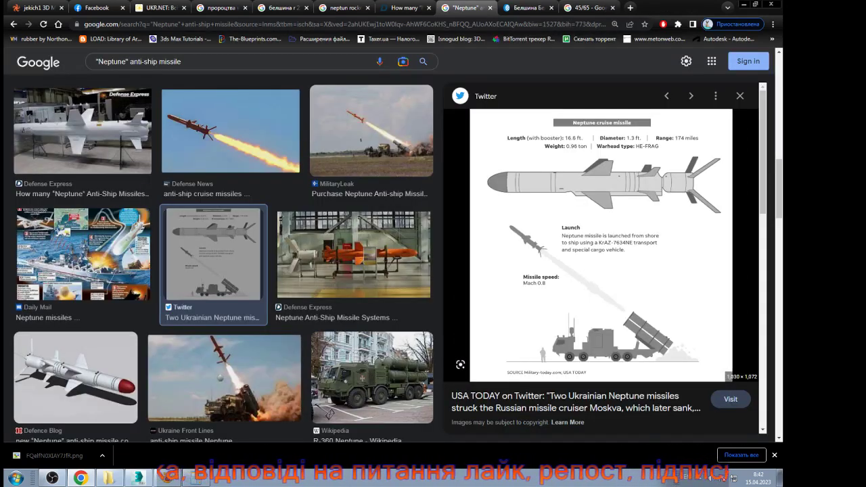
Step: Preview the Overt Defense missile image with dimensions in the related content and compare it with the missile model in 3ds Max
scroll(605, 258, down, 3)
scroll(605, 257, down, 3)
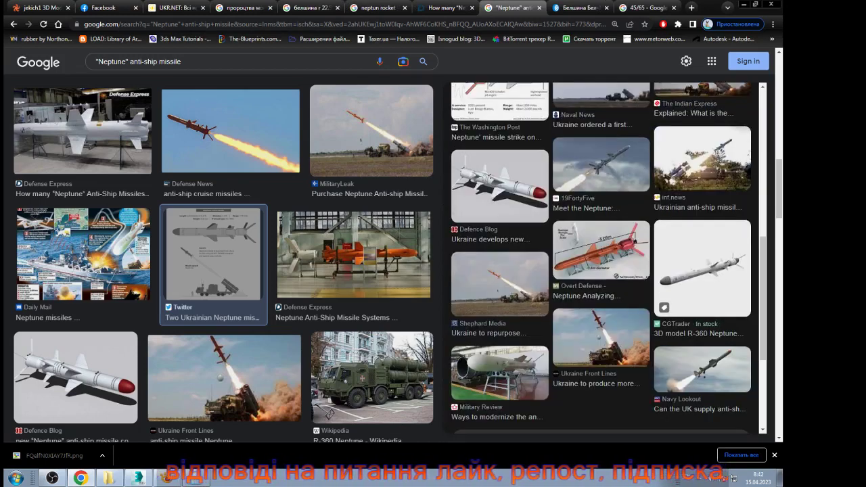
click(601, 251)
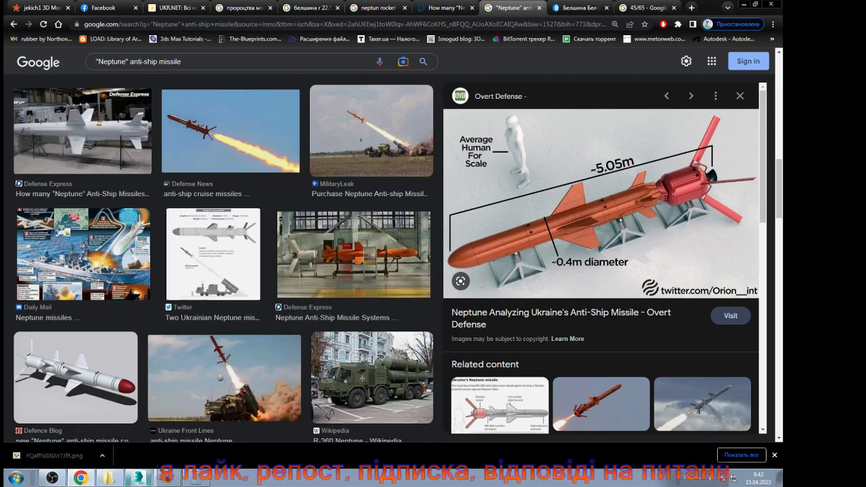
key(alt+Tab)
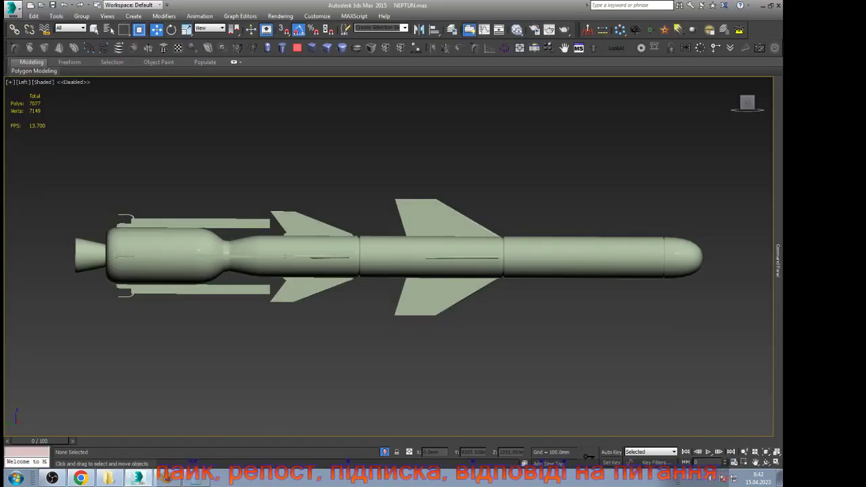
key(alt+Tab)
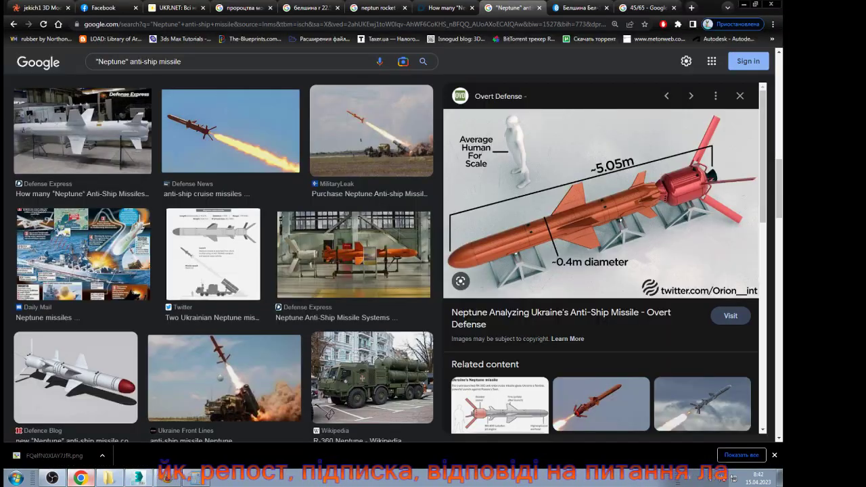
key(alt+Tab)
key(alt+Tab)
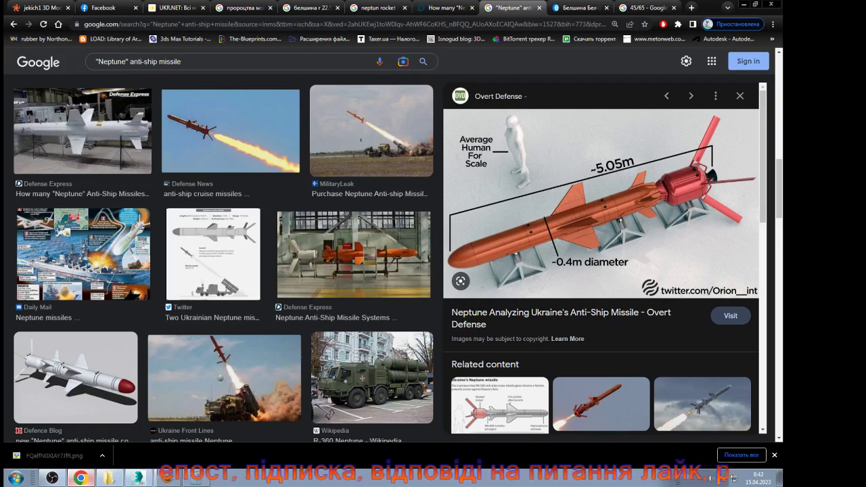
key(alt+Tab)
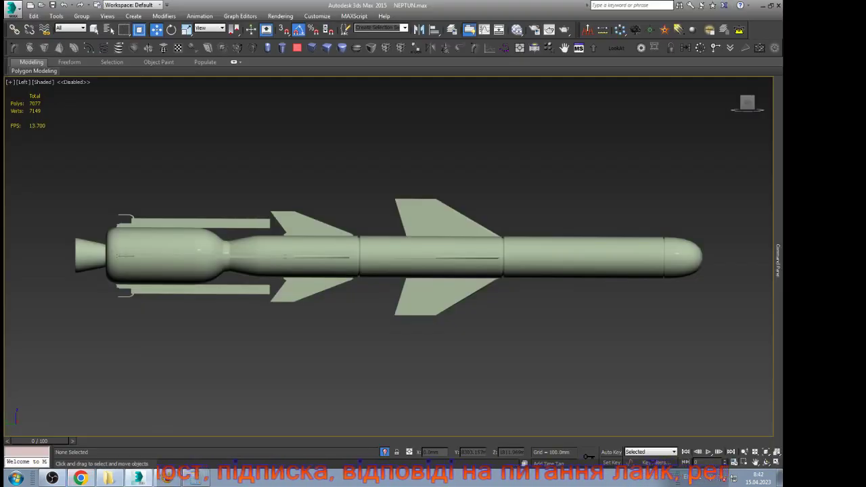
key(alt+Tab)
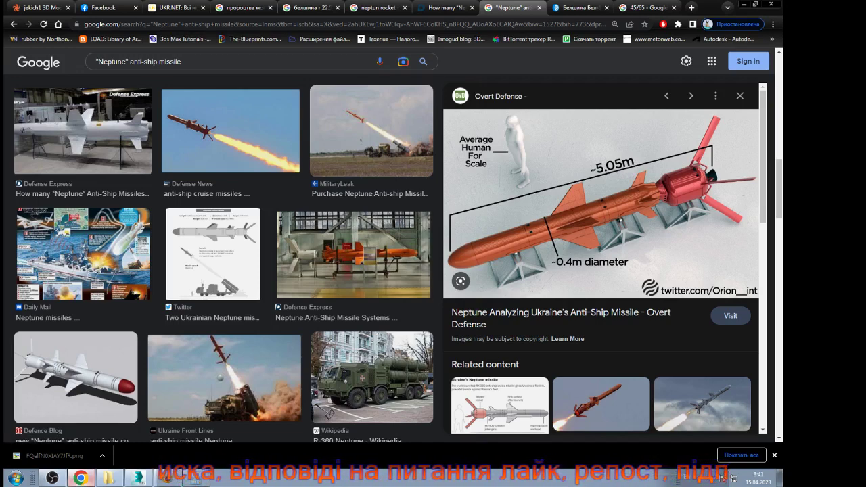
Step: Switch to 3ds Max and draw a circle below the missile in the Left view with a radius of 200 mm
key(alt+Tab)
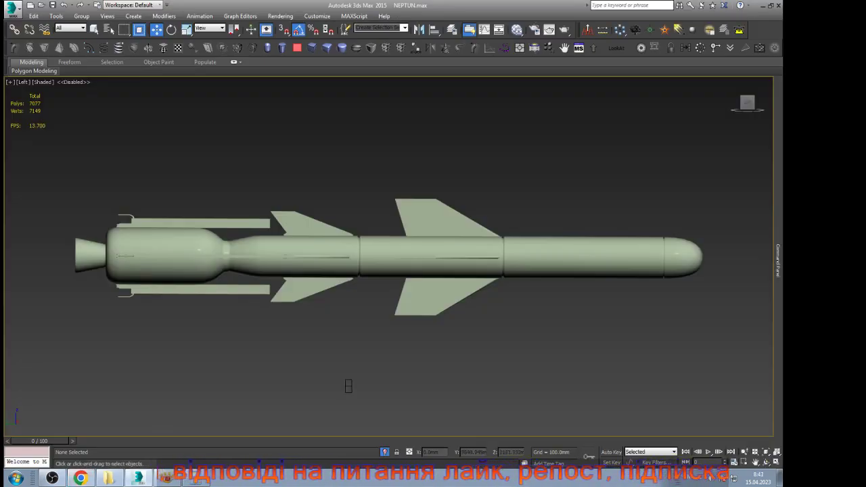
drag(502, 350, 544, 351)
key(w)
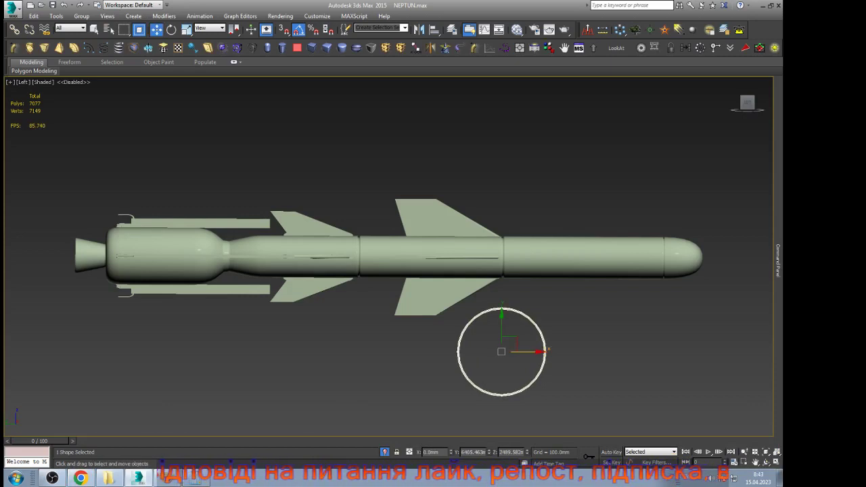
mouse_move(778, 260)
click(709, 83)
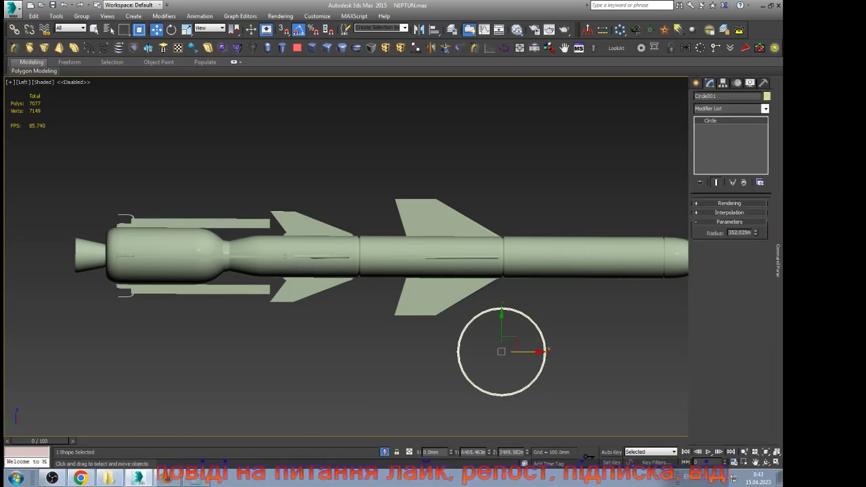
double_click(740, 232)
text(200)
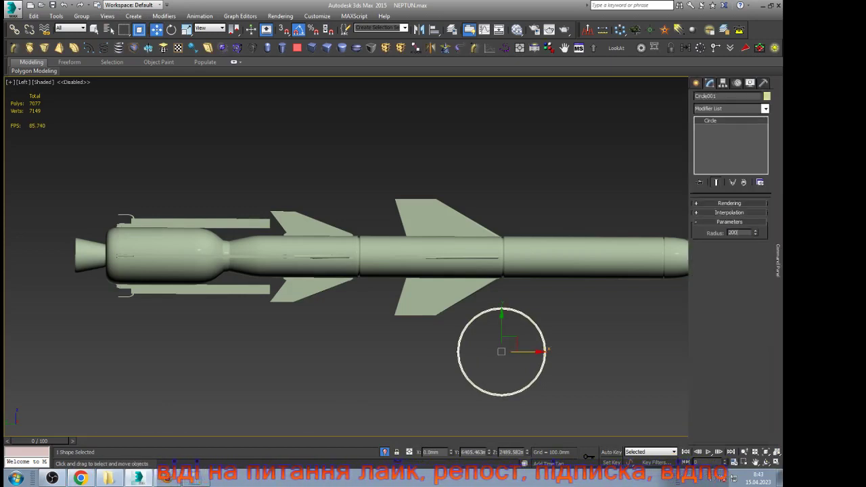
key(Return)
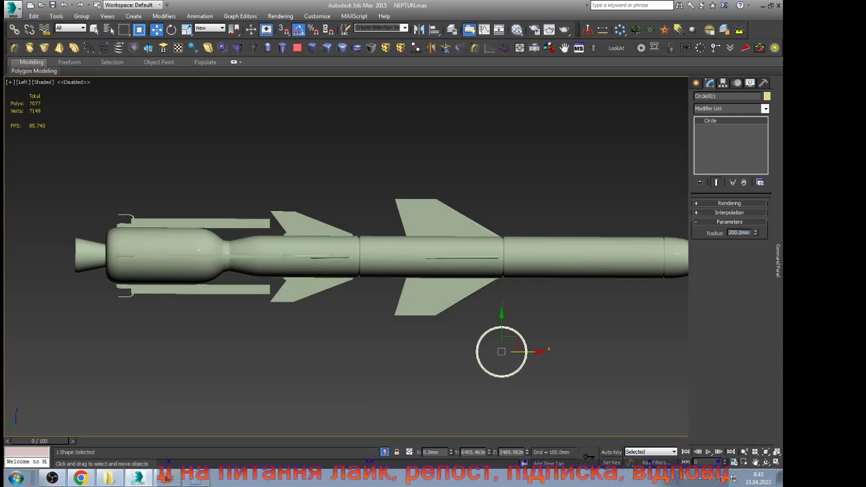
Step: Move the circle over the missile's forward body section, centre it vertically and display edged faces
drag(508, 346, 607, 253)
key(z)
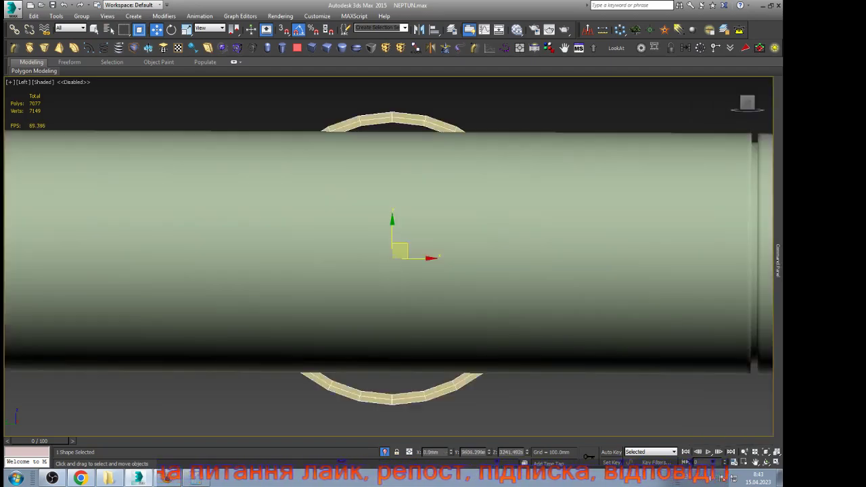
key(F4)
scroll(416, 248, down, 3)
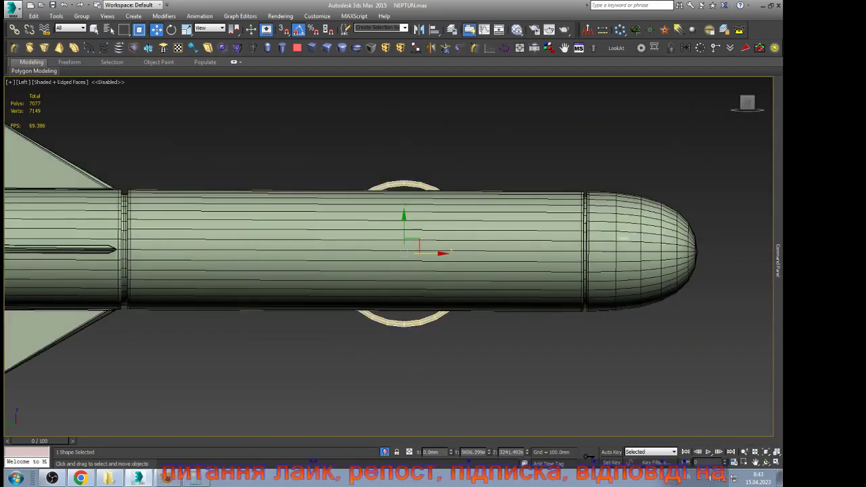
drag(404, 230, 410, 243)
scroll(510, 247, down, 5)
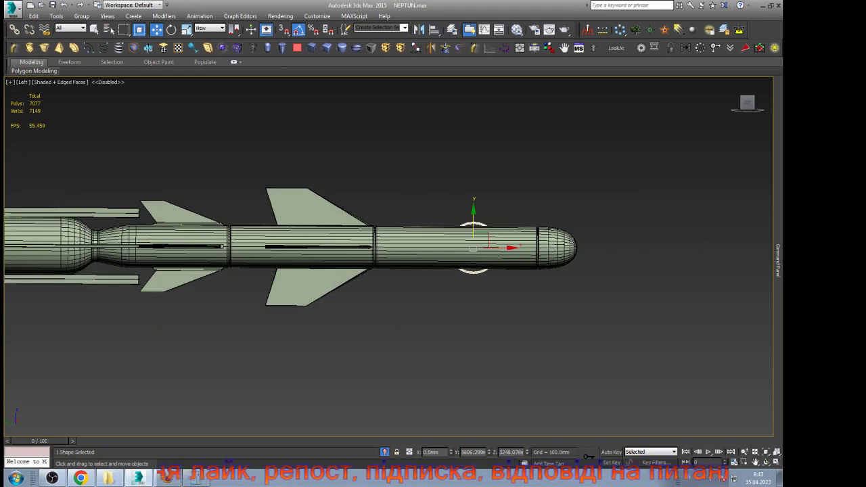
Step: Rotate the circle in the Front view so that it stands perpendicular to the missile's long axis
key(f)
key(z)
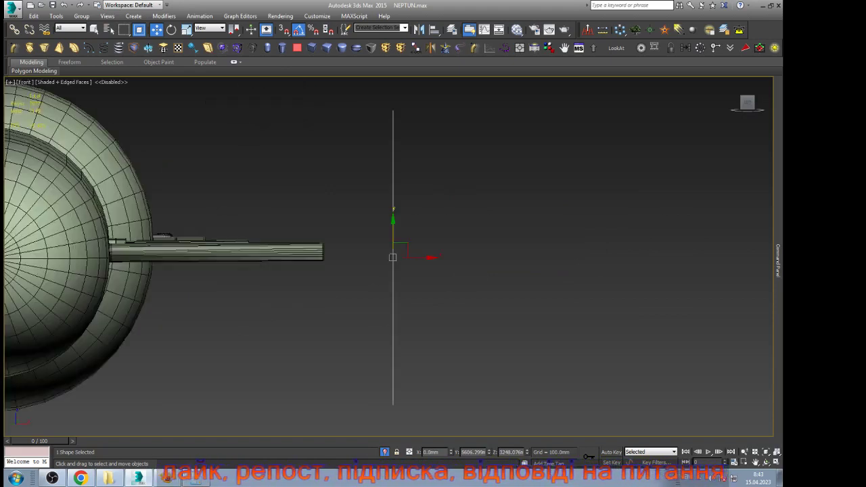
key(e)
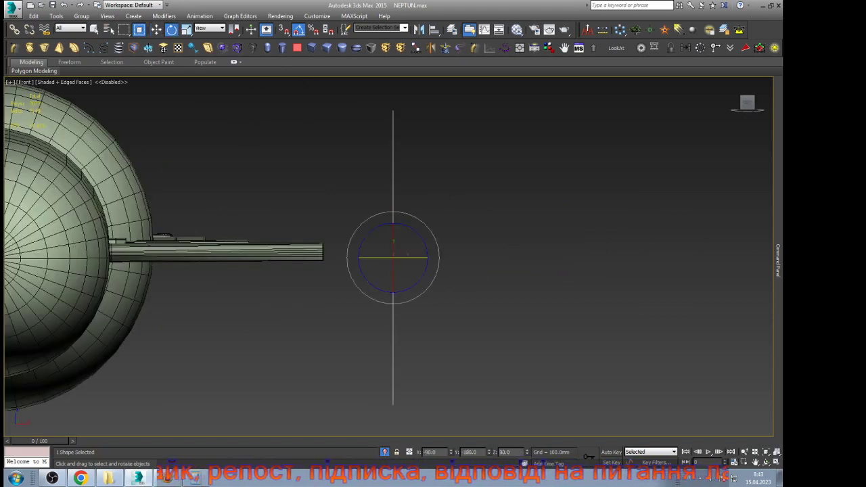
drag(417, 258, 421, 233)
key(t)
key(w)
key(f)
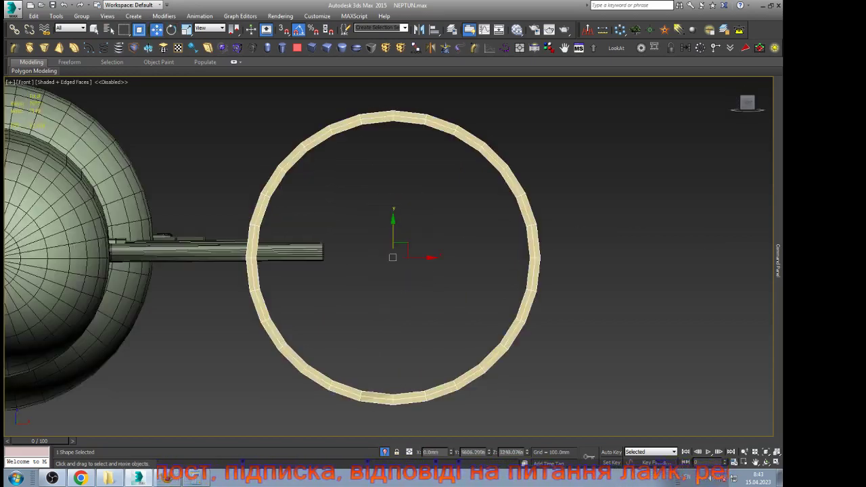
Step: Align the circle to RC_NEPTUN in X, Y and Z position, pivot point to pivot point
scroll(568, 278, down, 6)
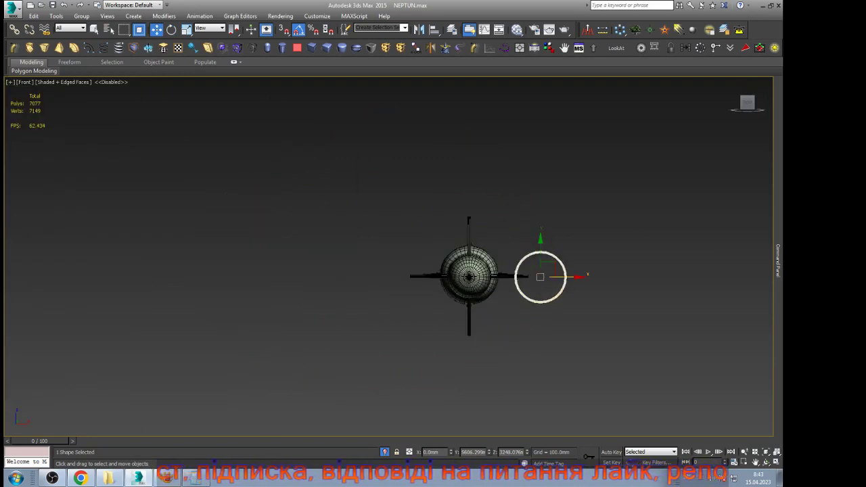
key(alt+a)
click(473, 275)
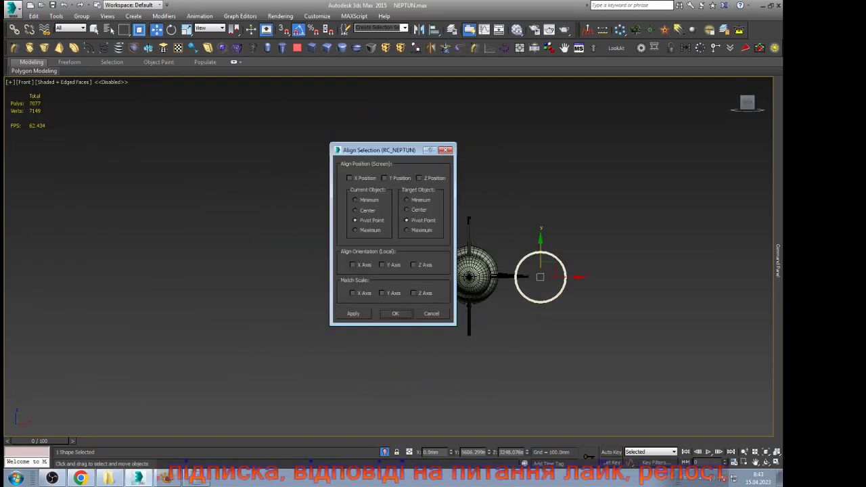
click(350, 178)
click(385, 178)
click(419, 178)
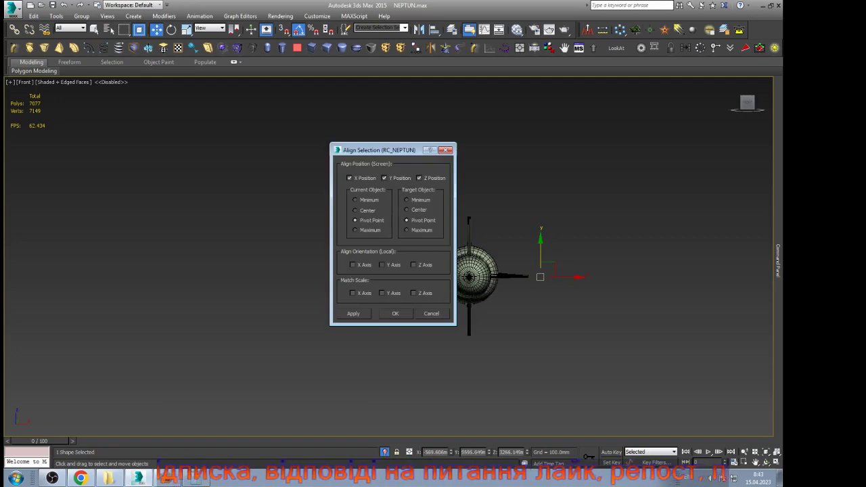
click(397, 313)
Step: Move the circle along the missile's length to surround the body section between the large wings and the nose
key(z)
scroll(402, 311, down, 6)
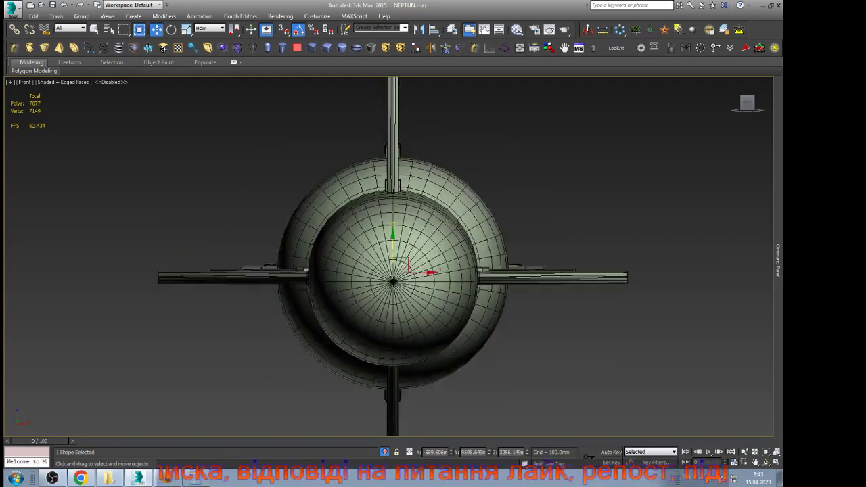
alt+middle_drag(419, 312, 296, 296)
scroll(379, 277, down, 5)
drag(370, 279, 522, 297)
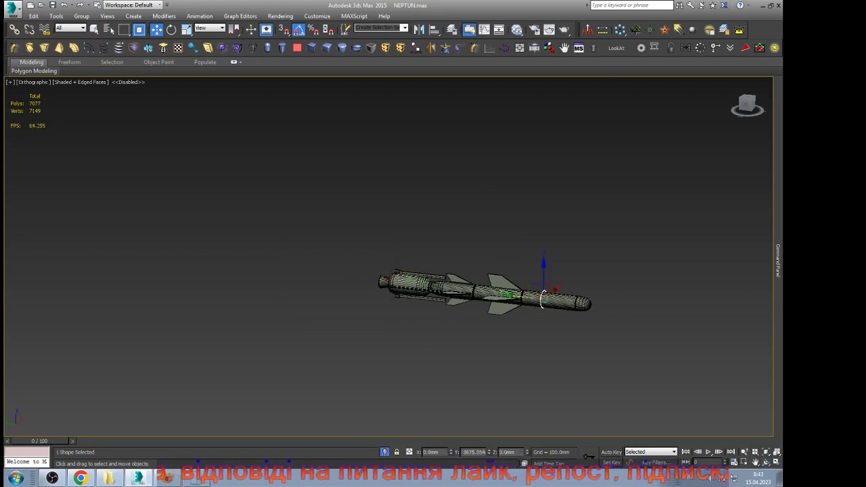
Step: Turn off the circle's rendering in both the renderer and the viewport so only its thin spline shows
key(z)
scroll(349, 280, down, 3)
mouse_move(777, 261)
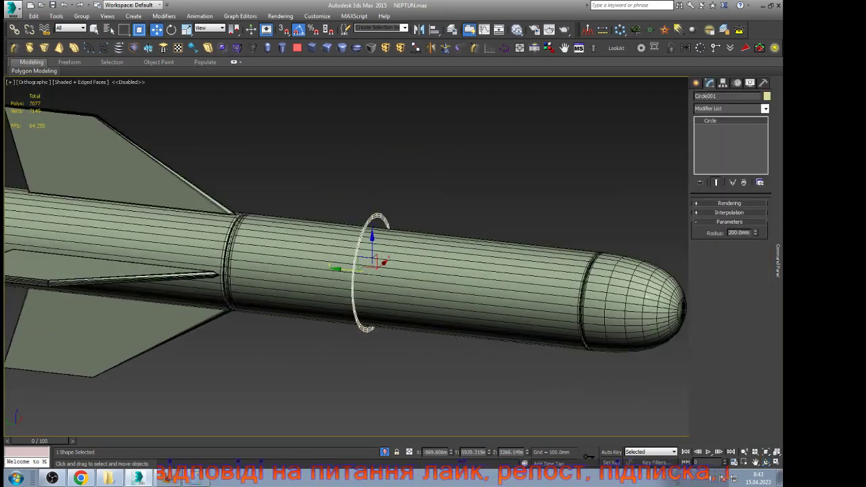
click(730, 203)
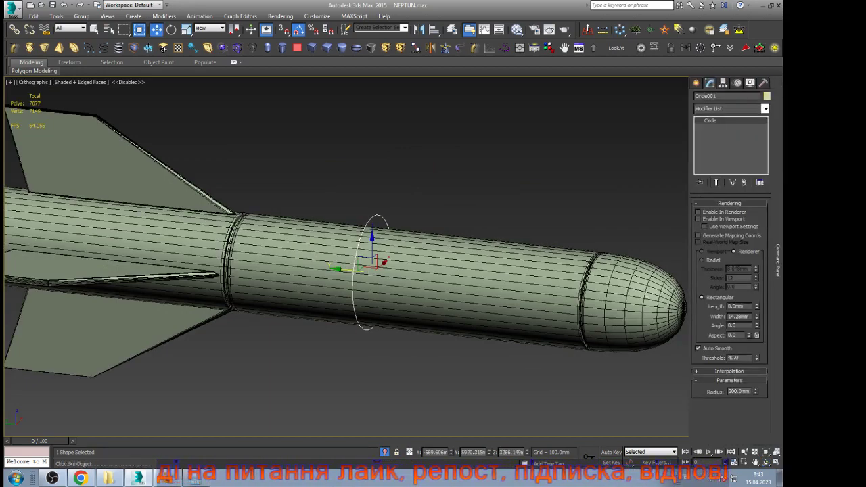
Step: Compare the circle's diameter with the missile's forward body section from an orbited view and in the Left view
click(766, 462)
drag(467, 270, 489, 271)
drag(372, 213, 379, 217)
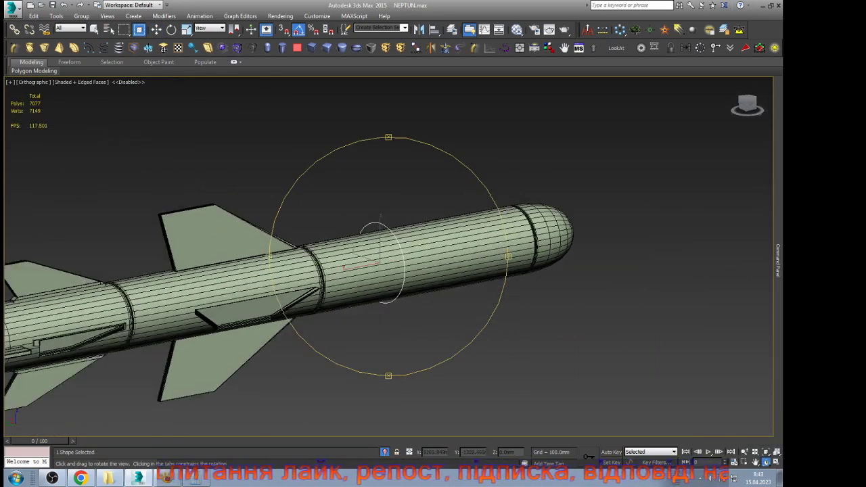
scroll(425, 247, down, 6)
scroll(406, 262, up, 8)
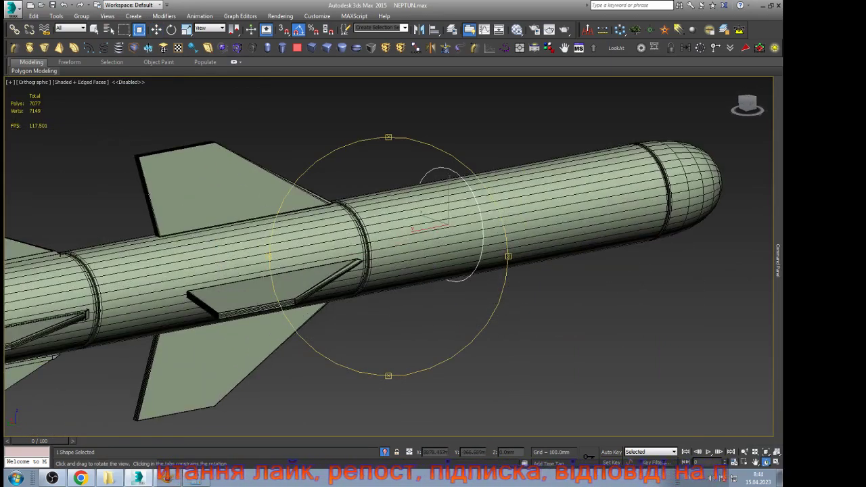
scroll(366, 257, down, 5)
key(w)
key(l)
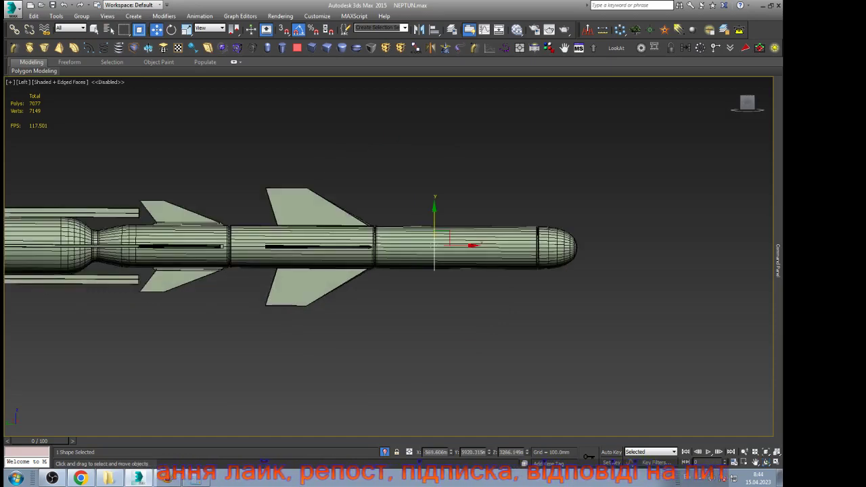
scroll(435, 243, up, 8)
scroll(406, 271, down, 6)
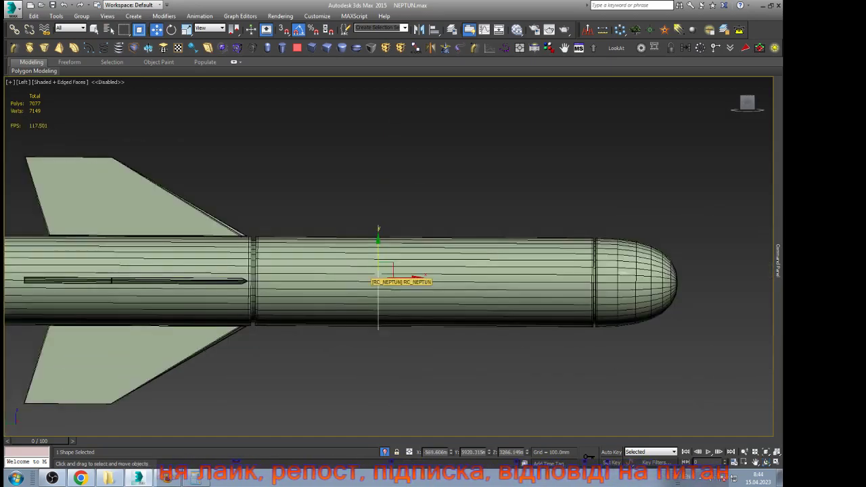
Step: Move the circle straight up, well clear of the missile, and deselect it
scroll(411, 291, down, 8)
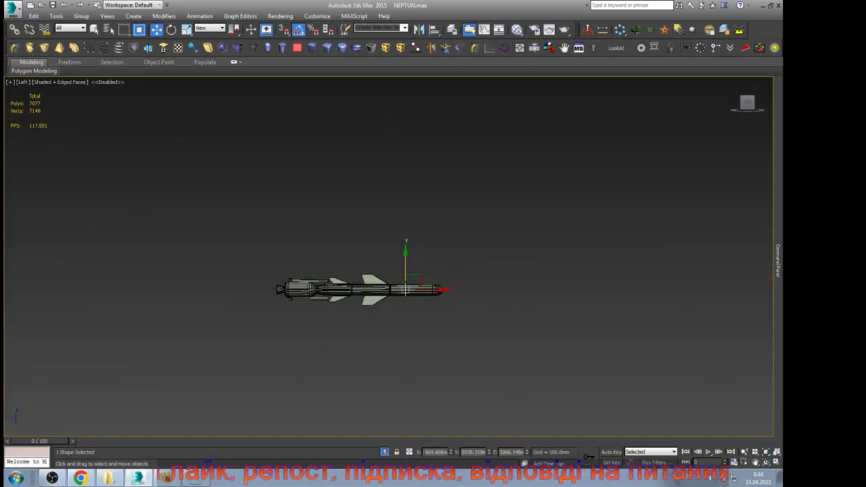
drag(406, 264, 406, 119)
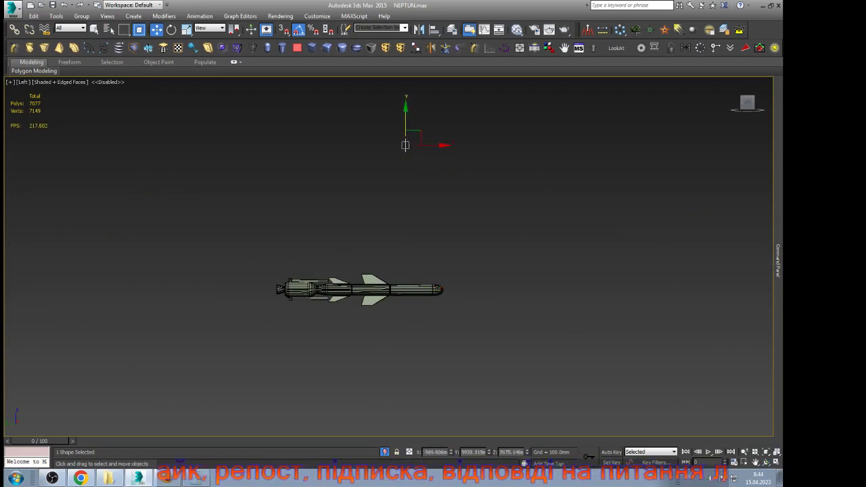
click(324, 180)
Step: Create a capsule above the missile in the Left view, about 290 mm in radius and 1186 mm high
scroll(323, 179, up, 3)
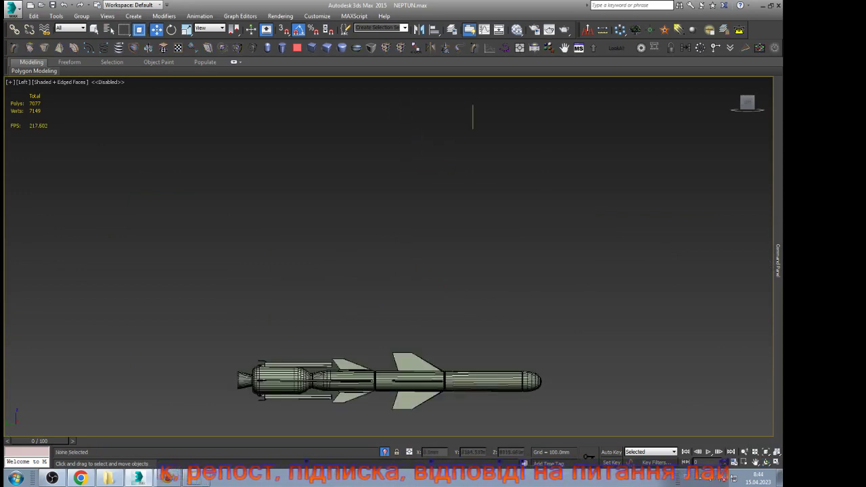
click(268, 48)
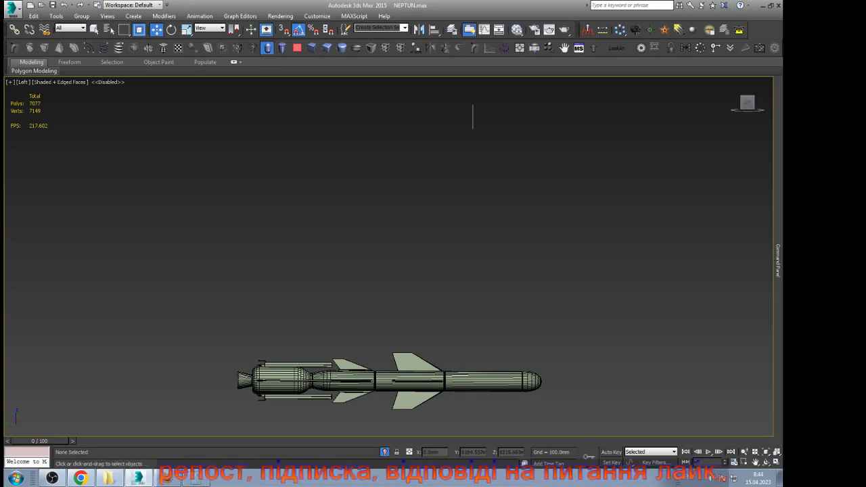
drag(427, 161, 444, 167)
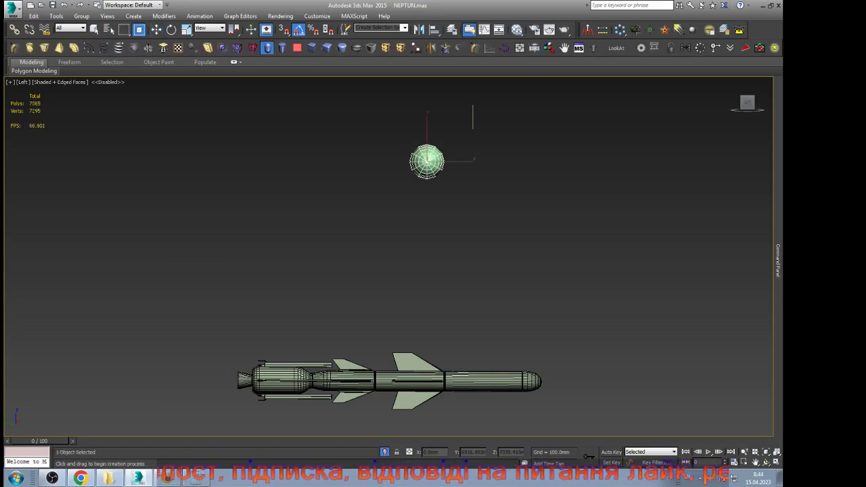
Step: Rotate the capsule 90 degrees so that its long axis runs parallel to the missile
key(w)
key(e)
key(z)
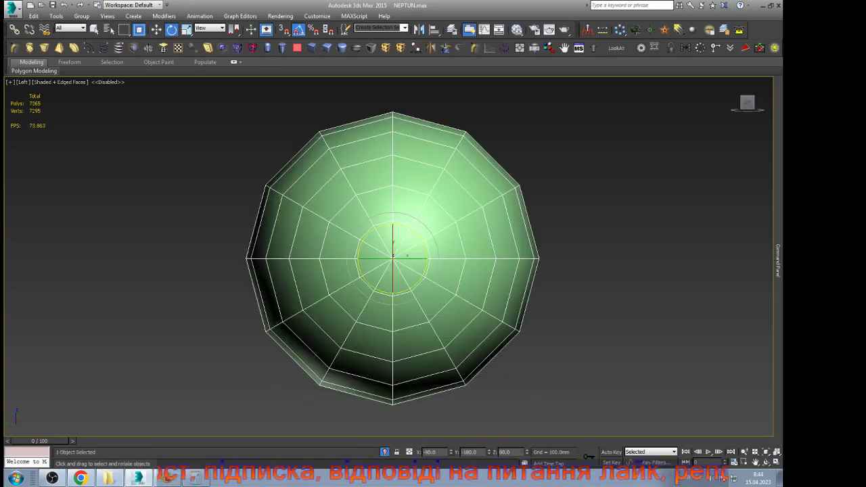
drag(400, 259, 476, 259)
drag(407, 258, 412, 259)
key(w)
scroll(270, 222, down, 7)
Step: Set the capsule's number of sides to 64
mouse_move(778, 261)
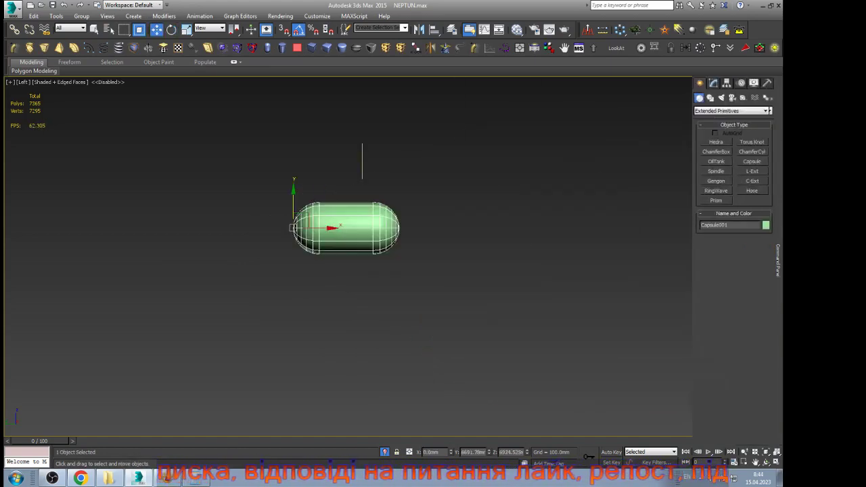
click(711, 83)
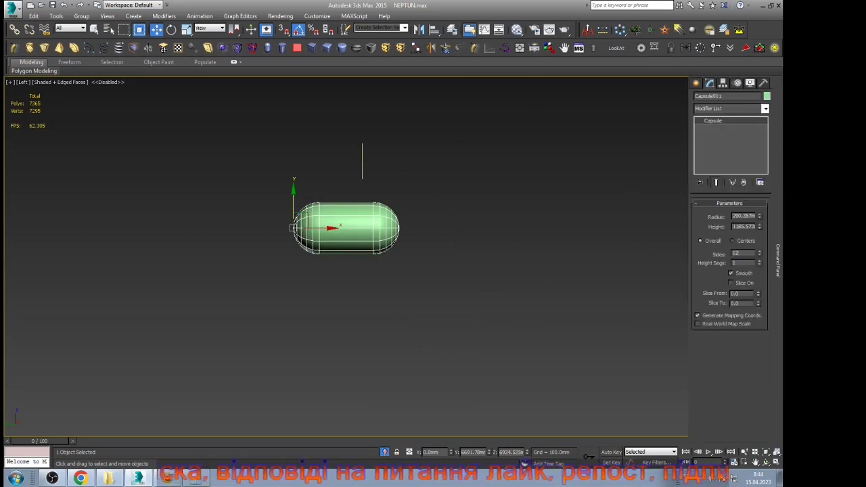
double_click(736, 253)
text(64)
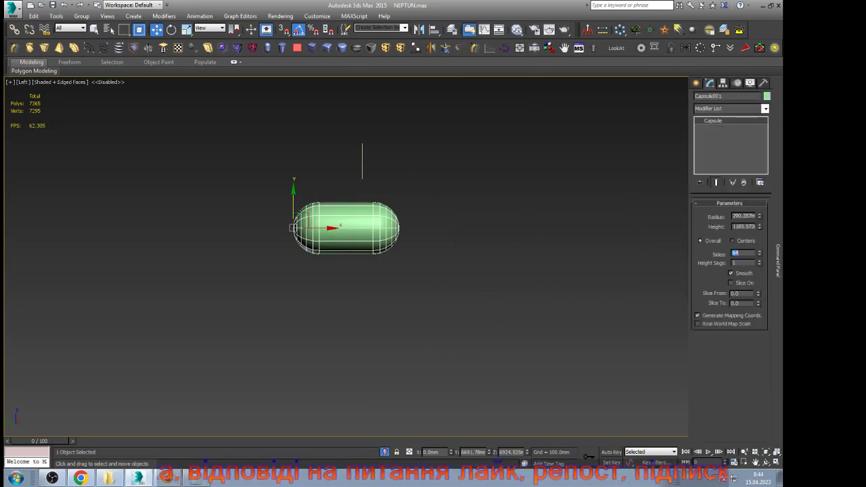
key(Return)
middle_click(489, 234)
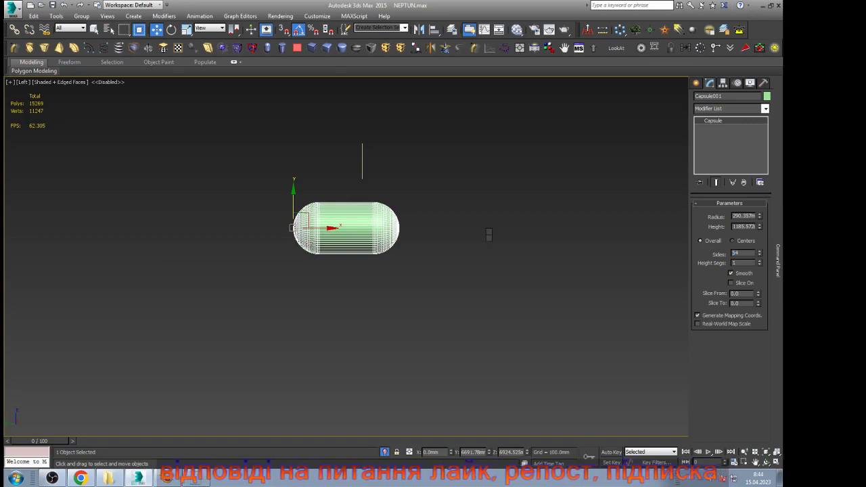
Step: Check the missile's length in the browser's reference image and set the capsule's overall height to 5005 mm
click(167, 479)
click(167, 479)
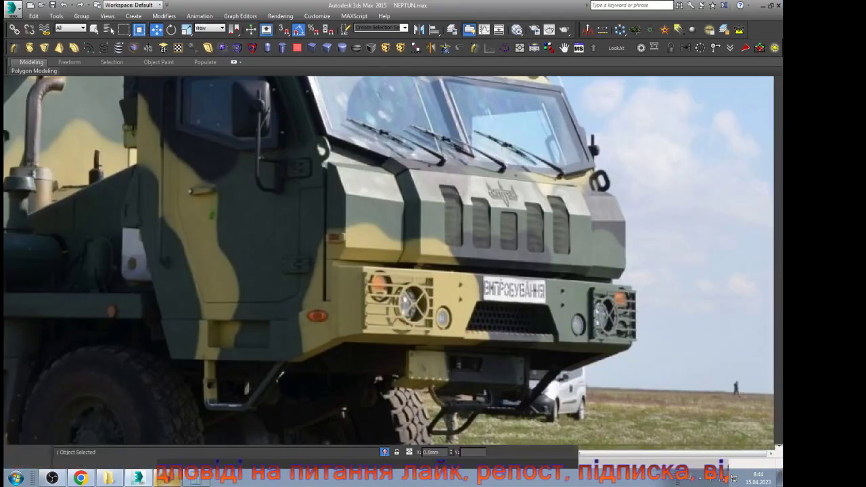
click(82, 478)
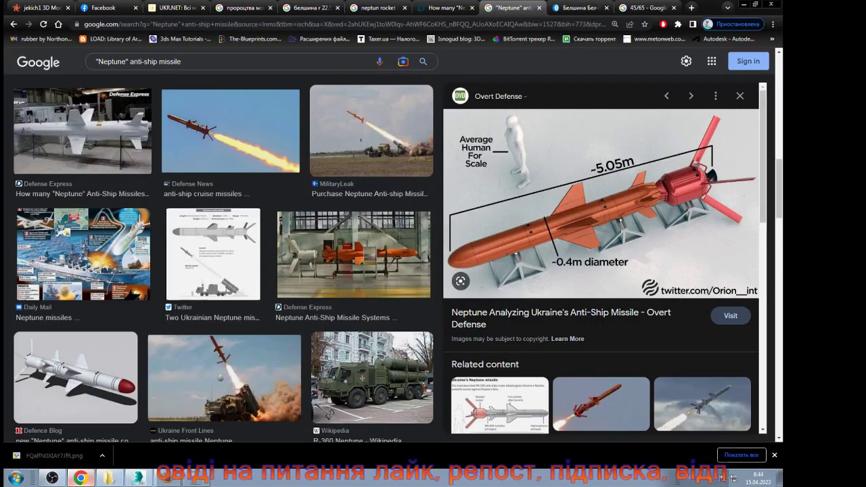
key(alt+Tab)
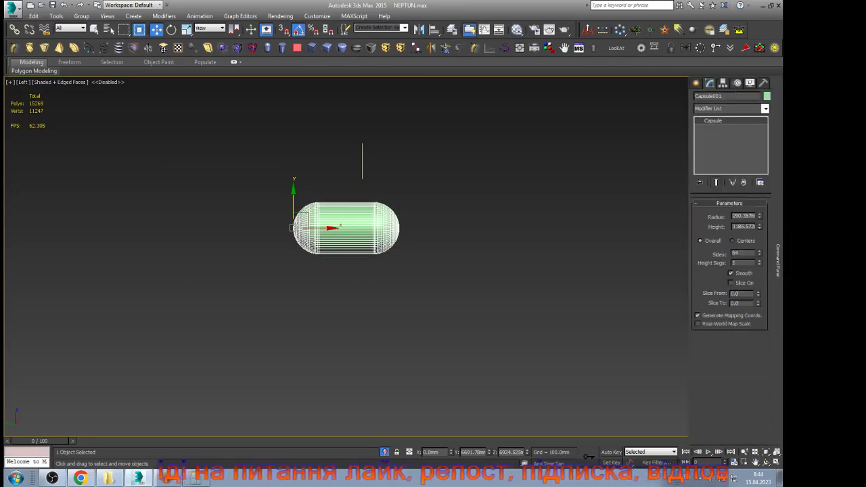
key(Tab)
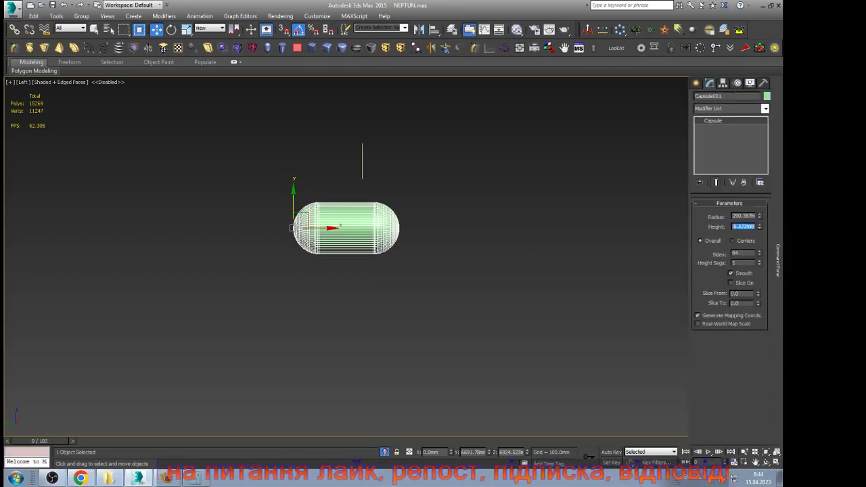
text(5000)
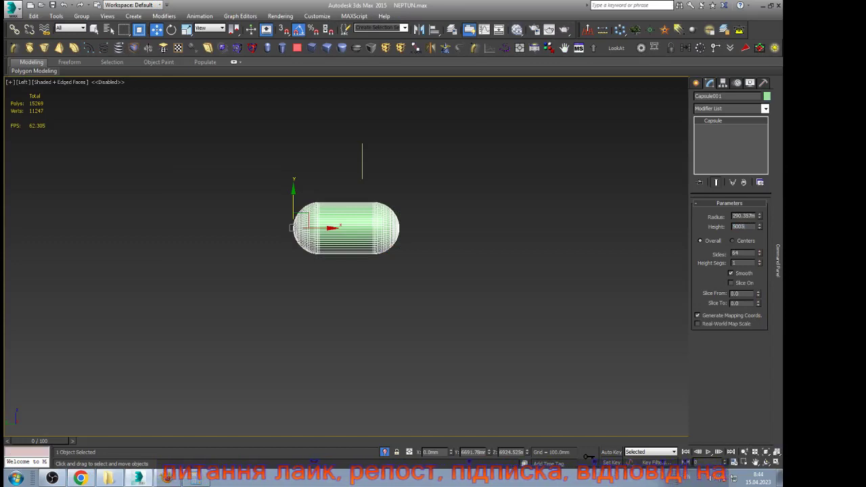
key(Return)
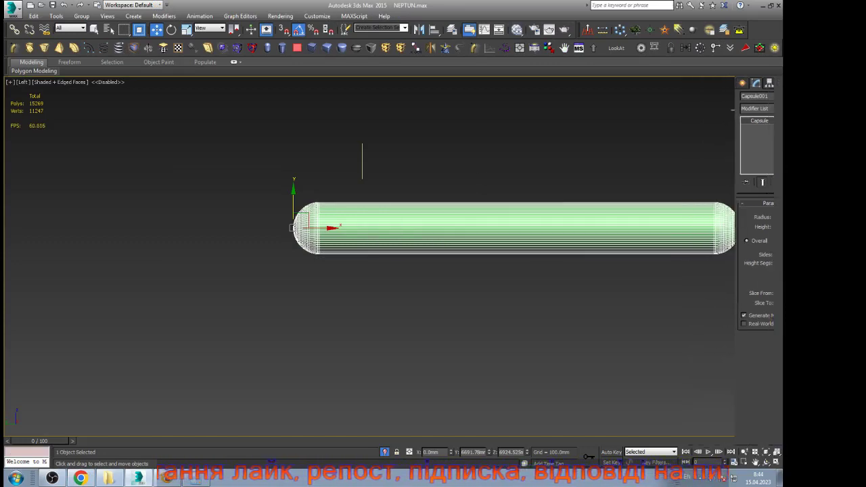
Step: Align the capsule to RC_NEPTUN in X, Y and Z position, pivot point to pivot point
scroll(482, 180, down, 5)
key(alt+a)
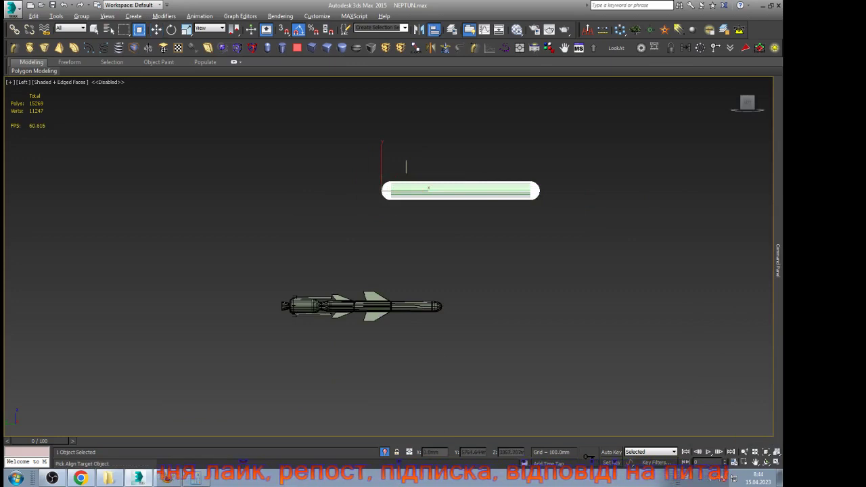
click(382, 306)
click(349, 178)
click(385, 178)
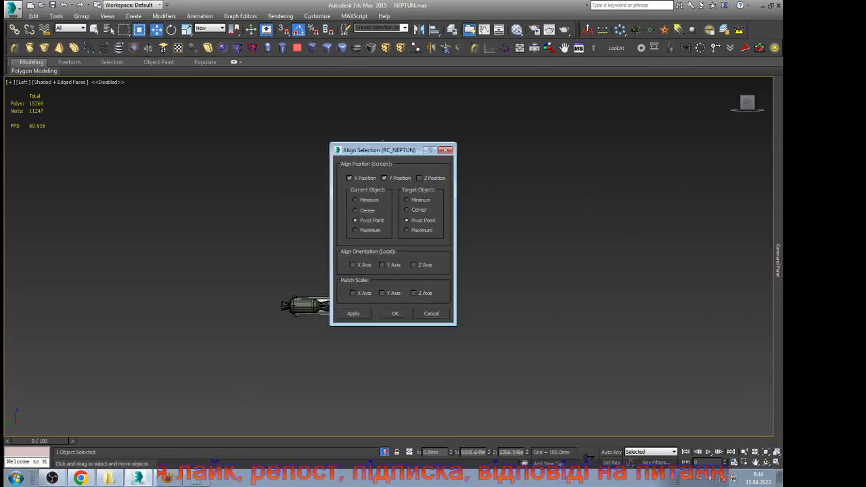
click(419, 177)
key(Return)
key(z)
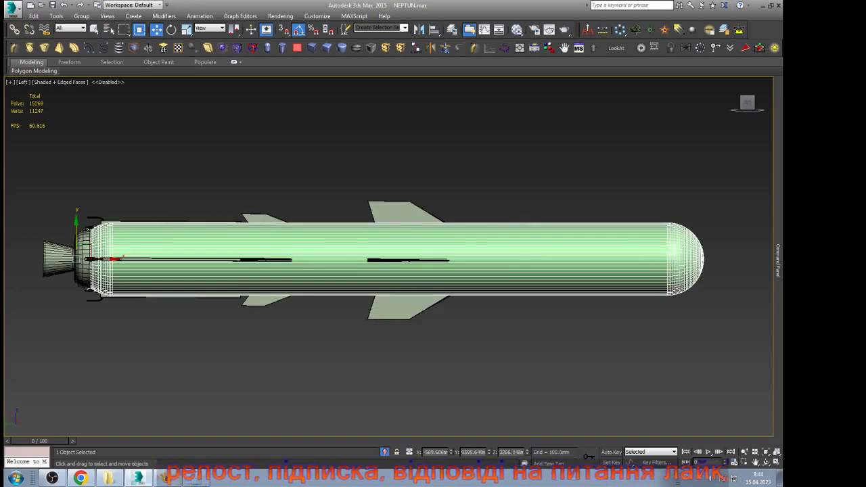
Step: Add an Edit Poly modifier to the capsule
mouse_move(777, 211)
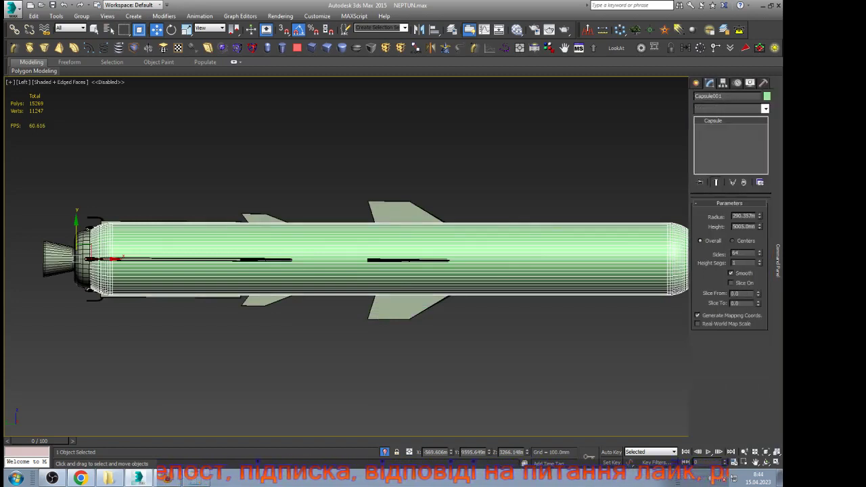
click(730, 108)
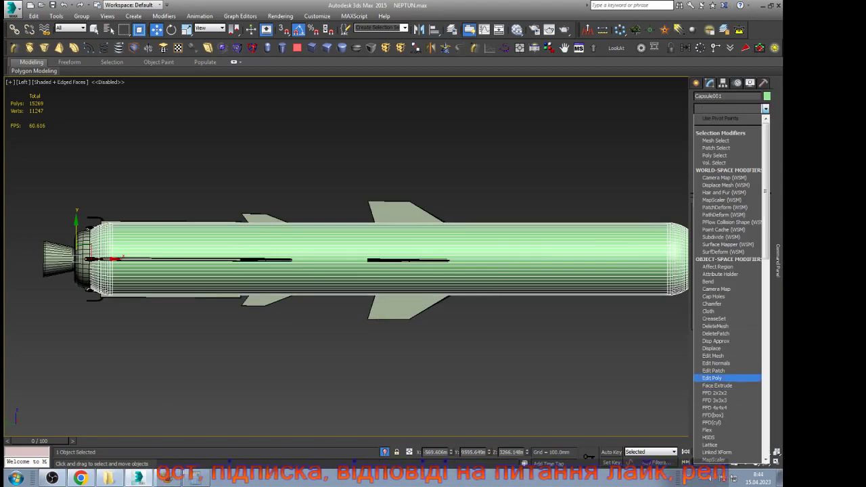
click(712, 378)
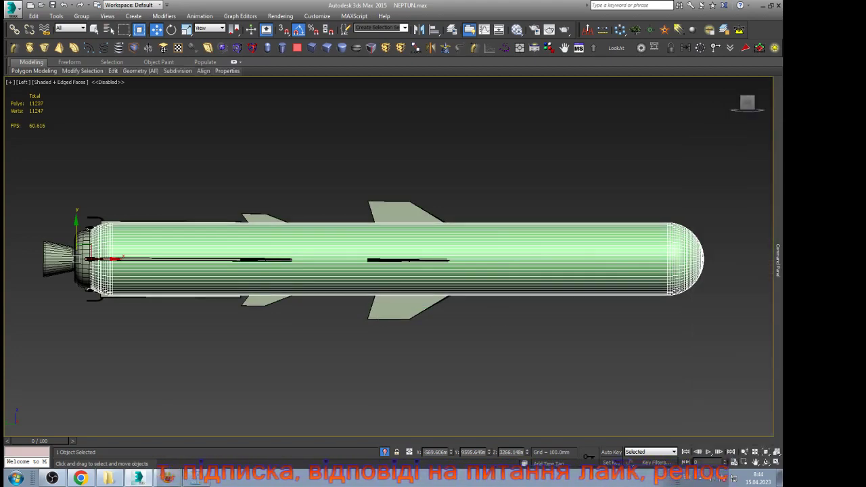
Step: Select the vertices of the capsule's rear cap and, in wireframe display, move them back to the end of the missile's nozzle
key(1)
drag(156, 182, 51, 324)
scroll(50, 251, up, 6)
middle_drag(50, 251, 209, 225)
scroll(210, 225, down, 6)
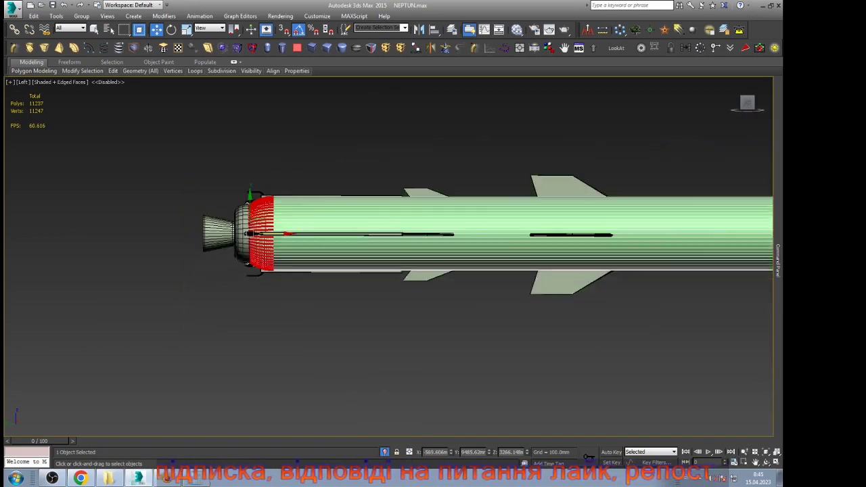
key(F3)
scroll(212, 225, up, 3)
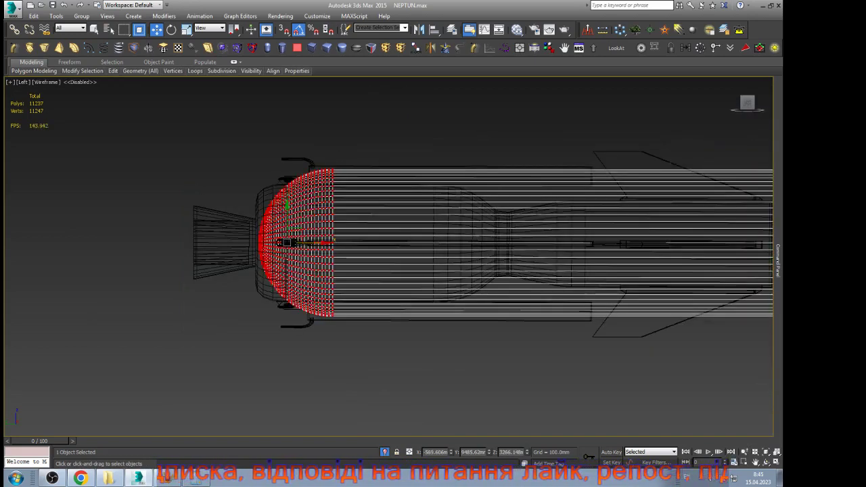
drag(314, 242, 248, 242)
scroll(148, 229, down, 4)
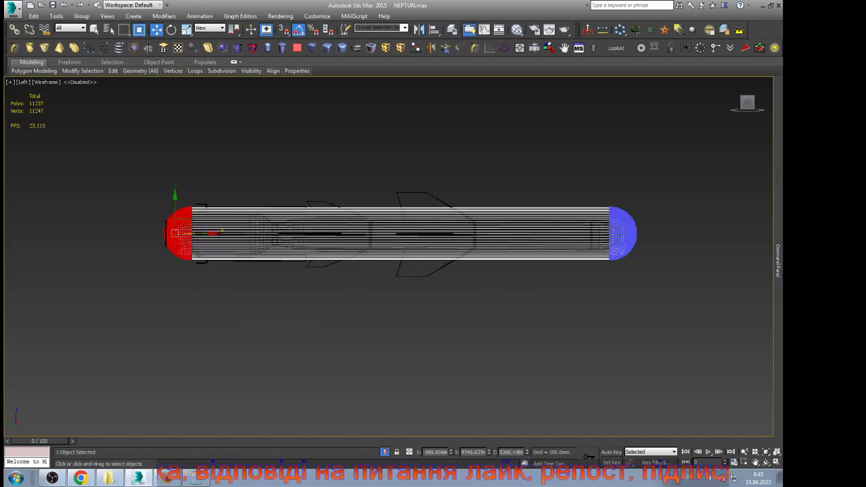
Step: Check the nose shape in the browser's reference image, select the capsule's front cap vertices and scale them lengthwise into a longer nose
scroll(535, 227, up, 4)
scroll(535, 225, up, 1)
scroll(174, 230, down, 3)
scroll(440, 233, up, 4)
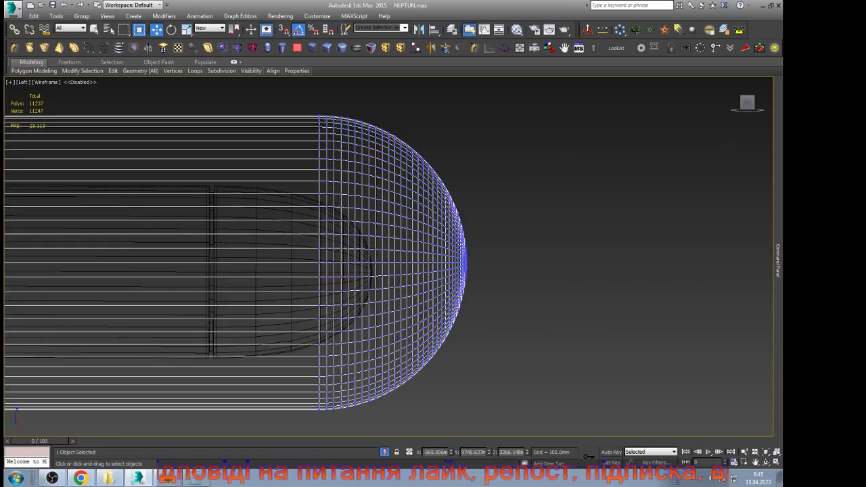
click(80, 478)
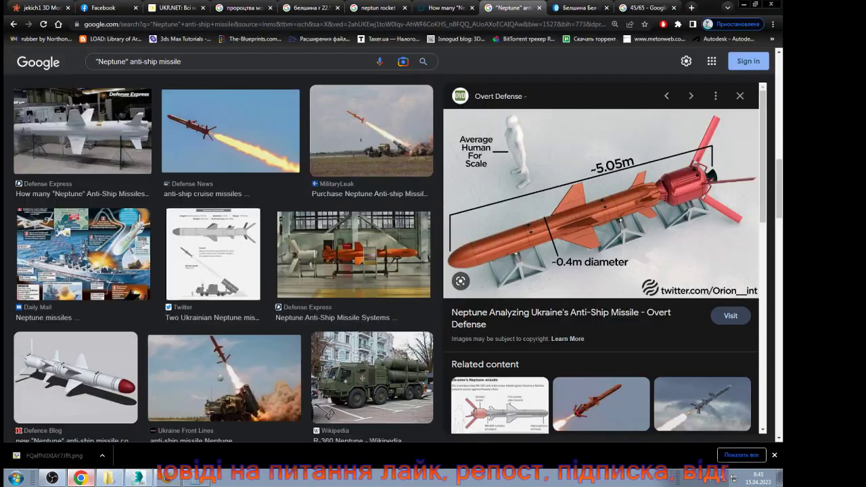
click(81, 478)
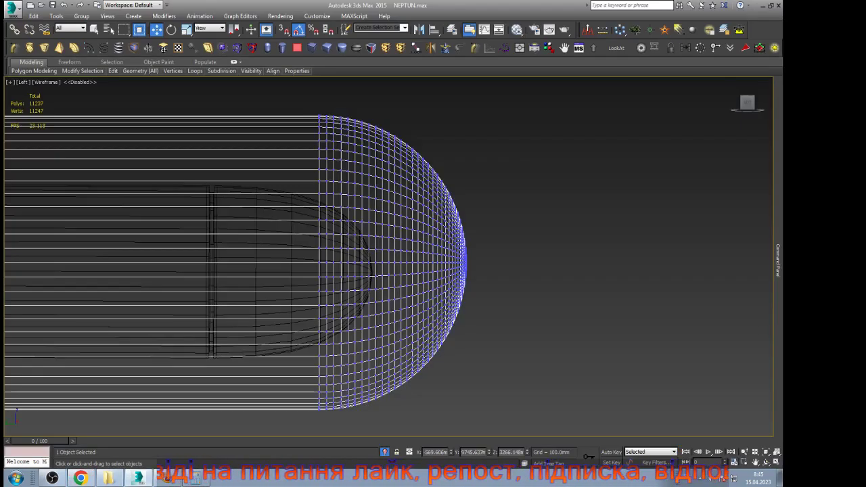
scroll(529, 308, down, 3)
drag(383, 184, 589, 402)
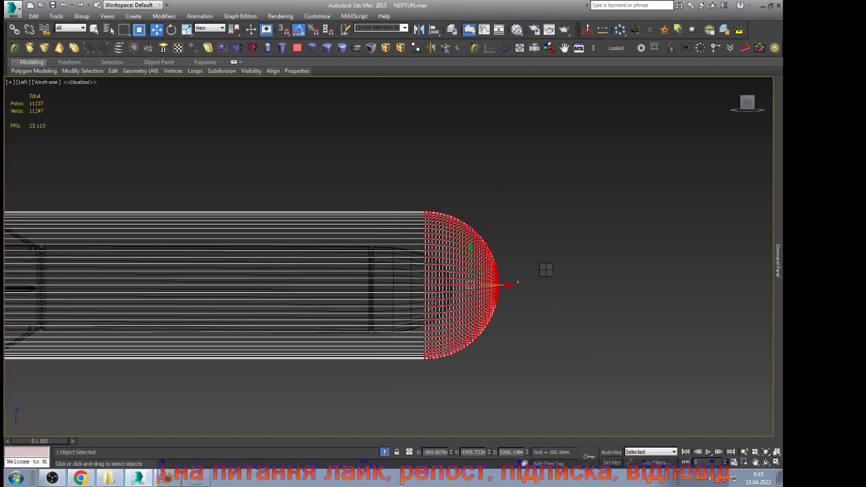
key(r)
drag(504, 285, 539, 285)
key(w)
Step: Move the stretched front cap vertices back until their tip meets the missile's nose
scroll(560, 291, up, 5)
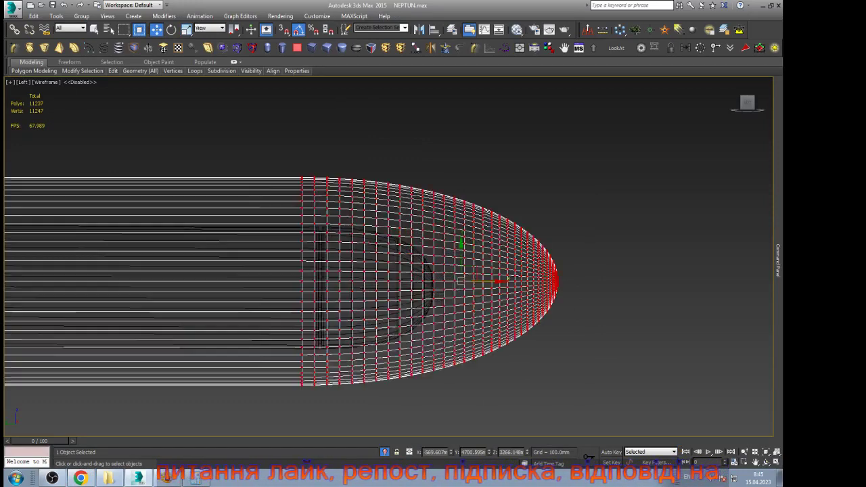
drag(391, 275, 283, 275)
scroll(494, 268, down, 9)
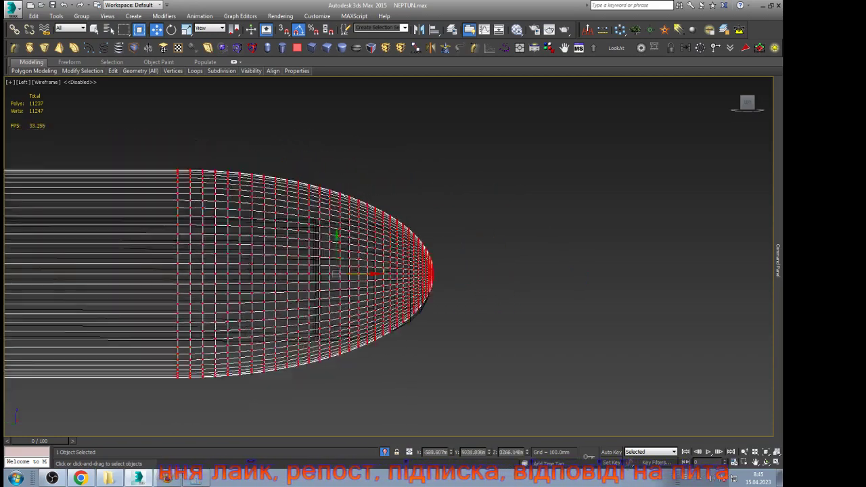
Step: Leave vertex editing on the capsule and switch the left view to shaded display with edged faces
mouse_move(779, 261)
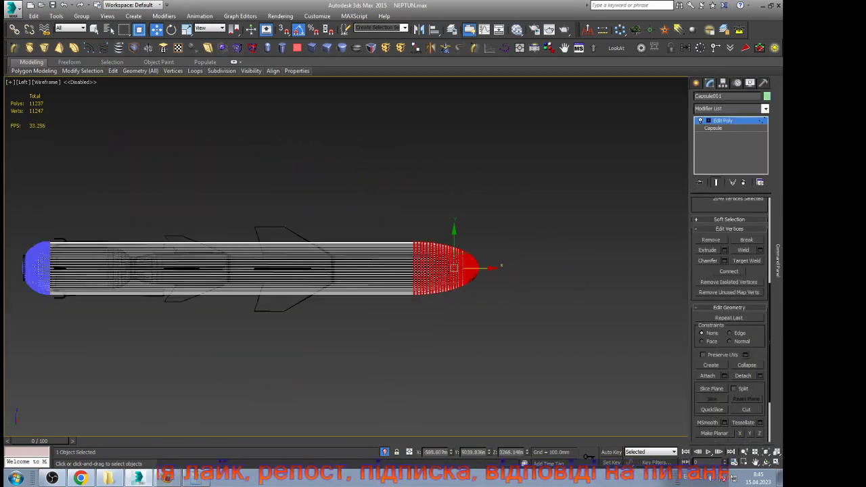
click(708, 121)
click(722, 120)
scroll(555, 240, down, 5)
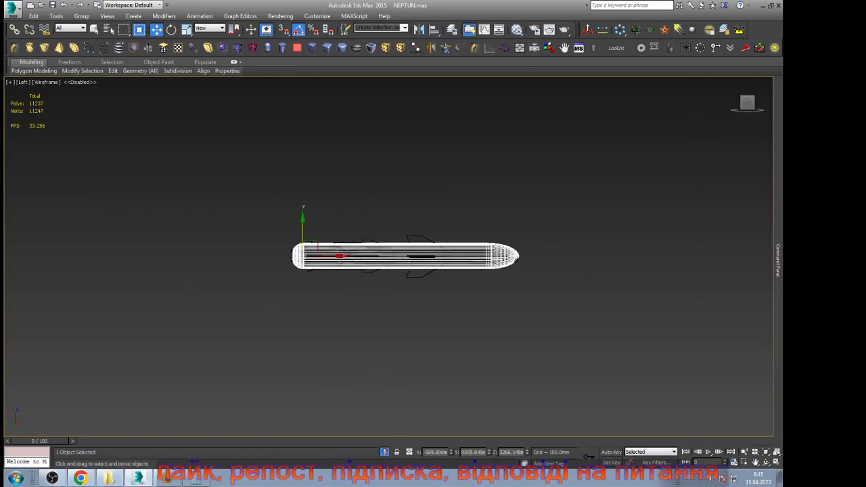
scroll(518, 257, up, 5)
key(F3)
key(F3)
key(F3)
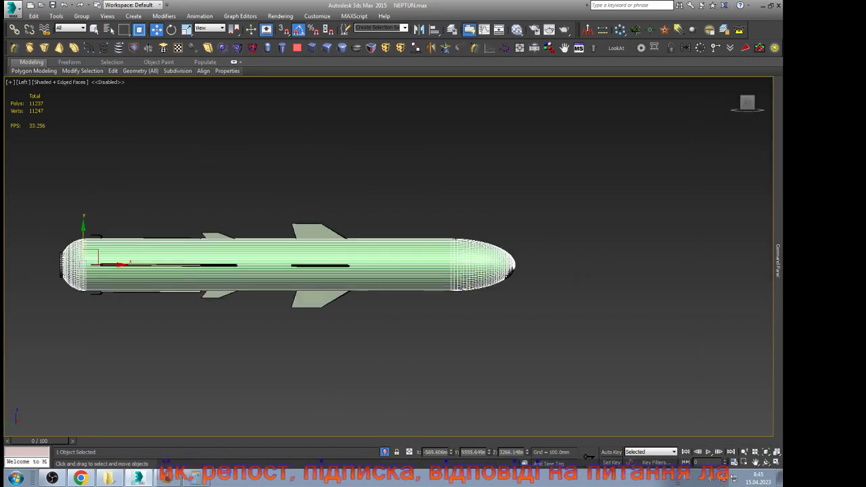
Step: Align the capsule to RC_NEPTUN in X, Y and Z, pivot point to pivot point, and move it up above the missile
scroll(517, 260, up, 5)
key(alt+a)
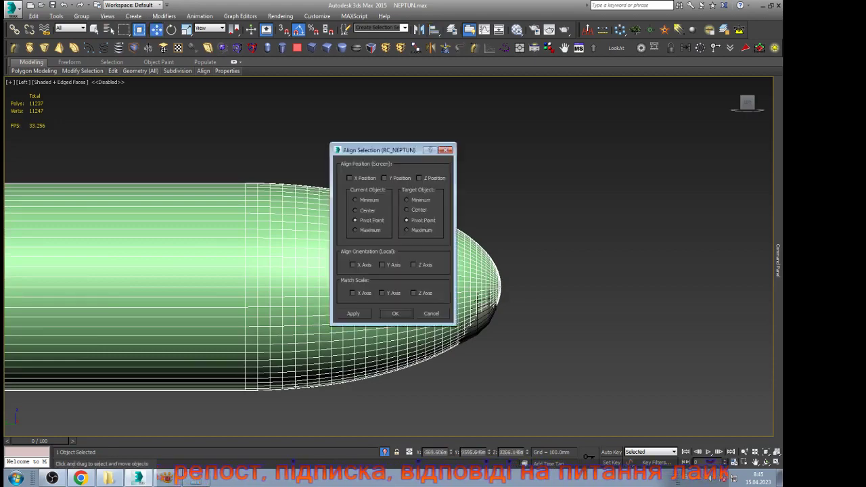
click(349, 178)
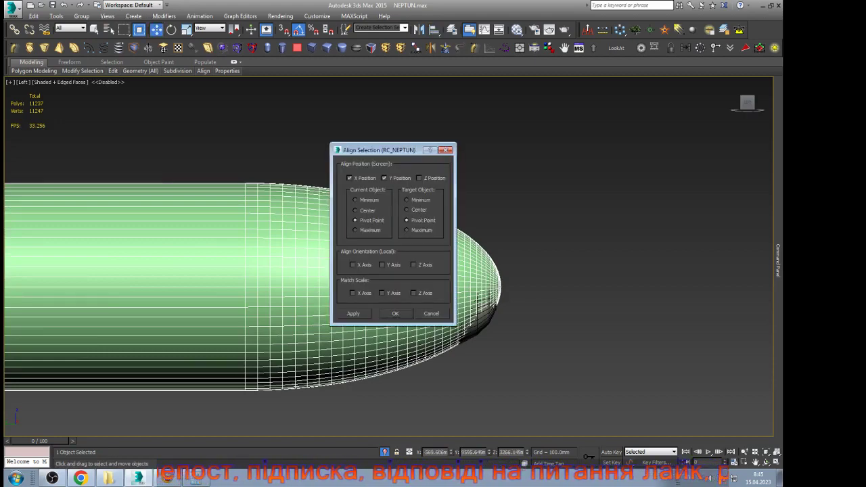
click(419, 178)
click(395, 313)
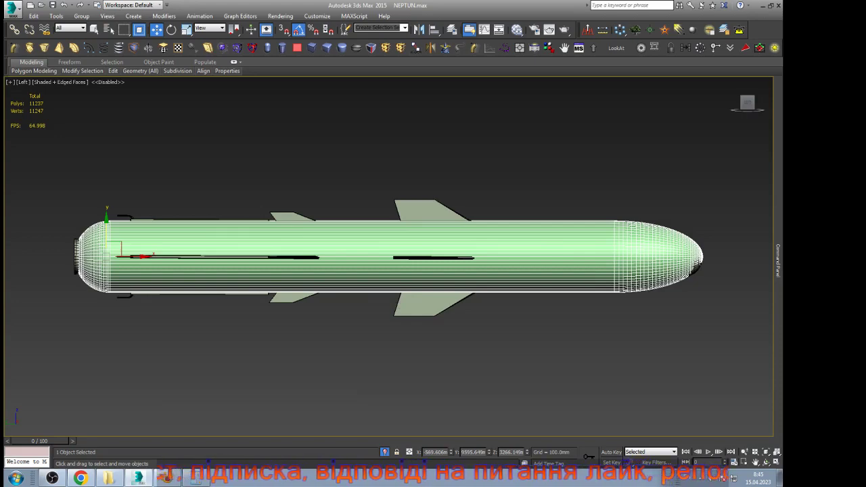
drag(106, 224, 106, 72)
key(z)
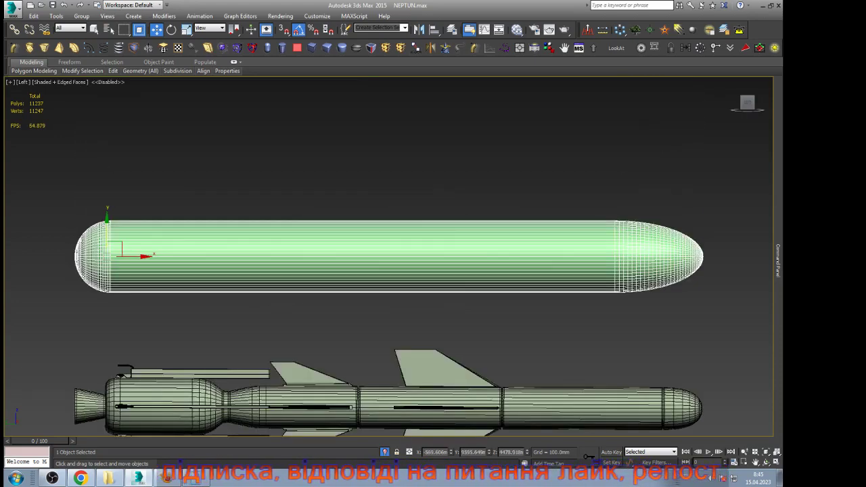
Step: Scale the capsule's nose vertices slightly shorter lengthwise, move them forward to line up with the missile's tip, and leave vertex editing
key(1)
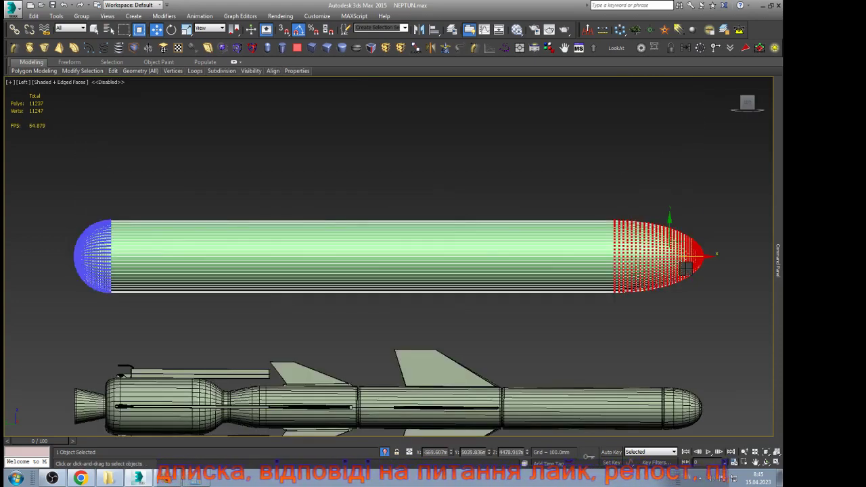
key(r)
drag(686, 265, 685, 253)
key(w)
scroll(372, 212, down, 2)
scroll(526, 253, up, 3)
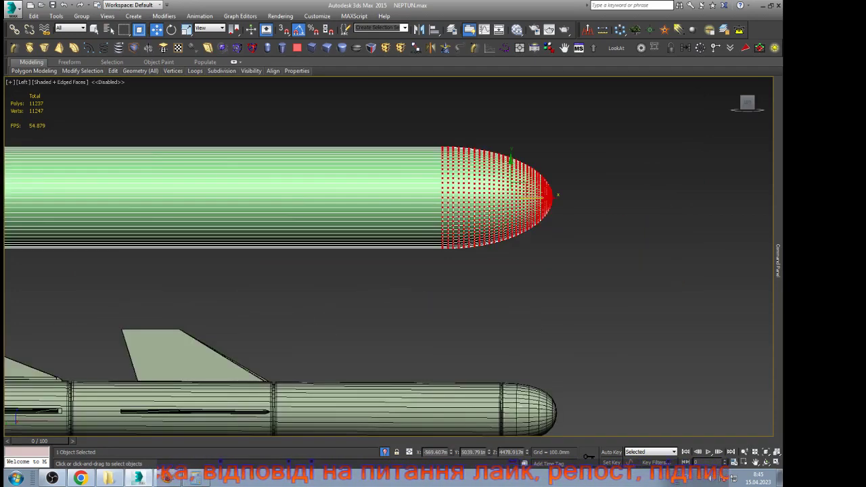
drag(532, 197, 541, 197)
key(g)
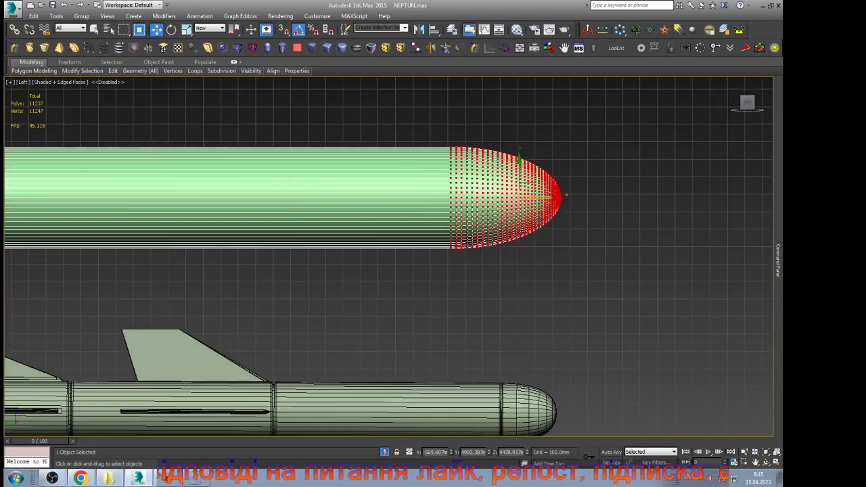
key(g)
scroll(553, 199, down, 2)
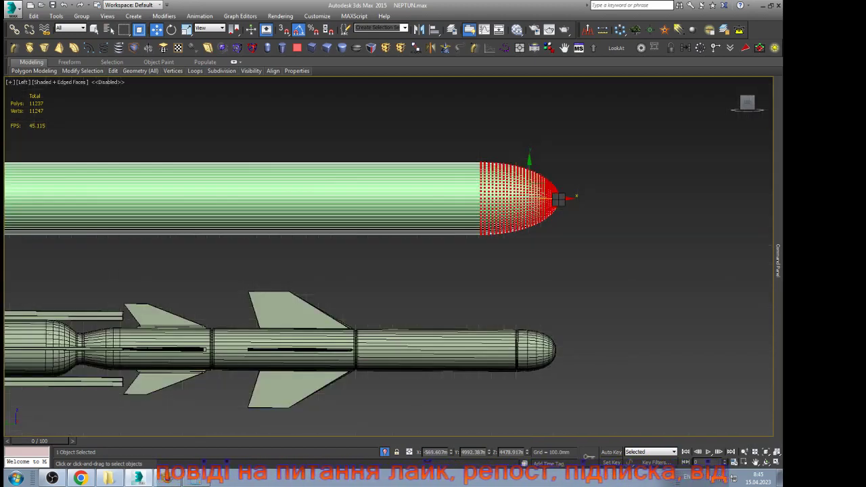
mouse_move(778, 262)
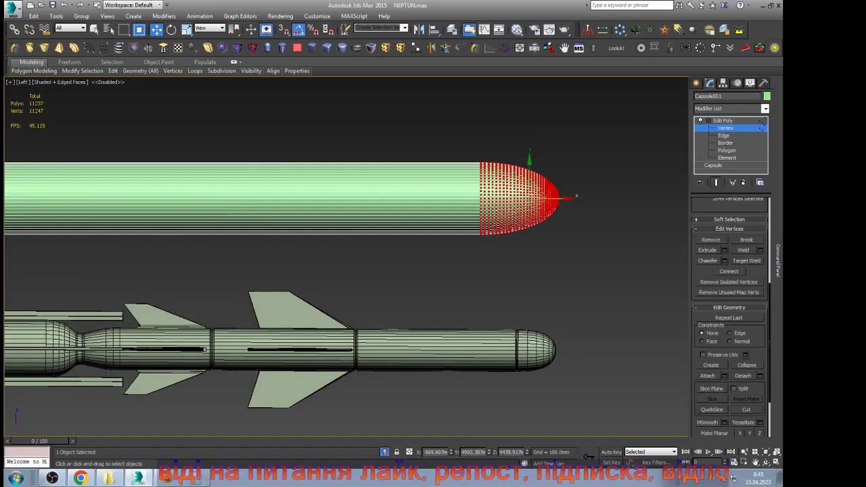
click(724, 122)
Step: Switch to the browser, examine the Defence Blog and Military-Today Neptune missile images, and open the Military-Today source page in a new tab
click(168, 478)
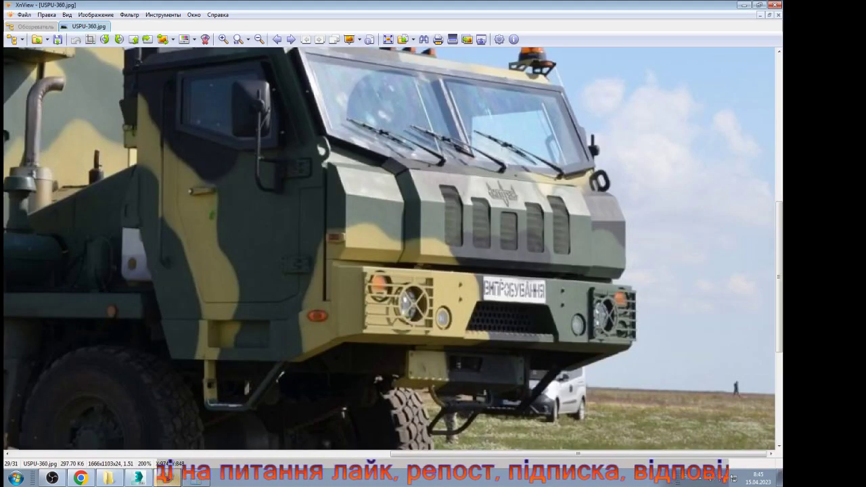
click(167, 479)
click(82, 479)
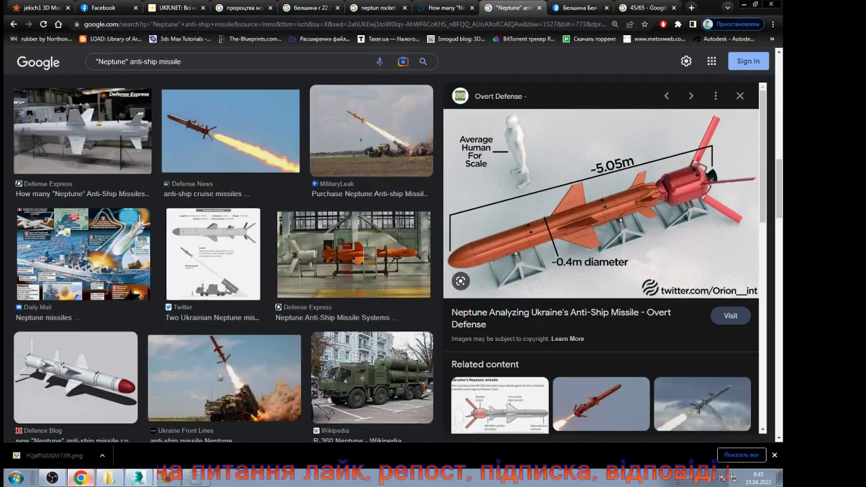
scroll(223, 257, down, 2)
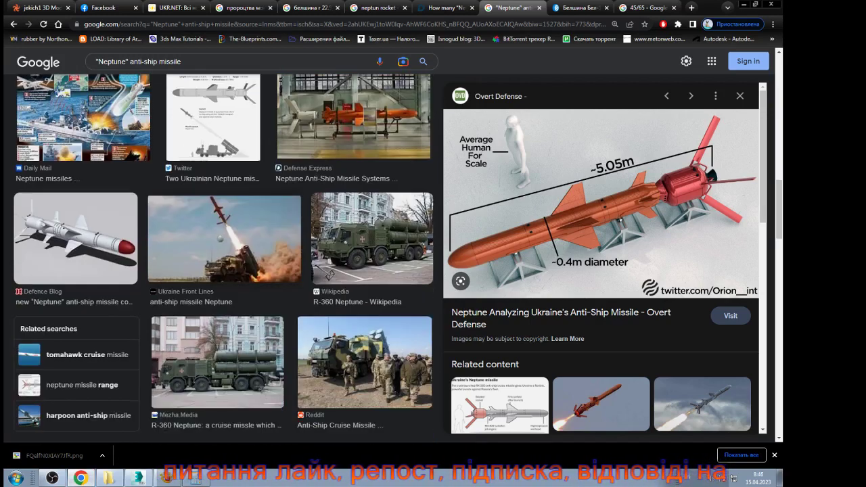
click(76, 239)
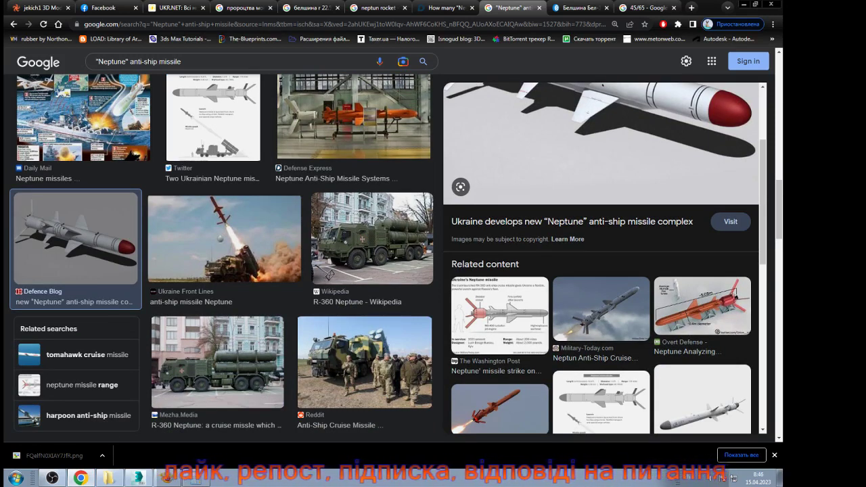
click(601, 309)
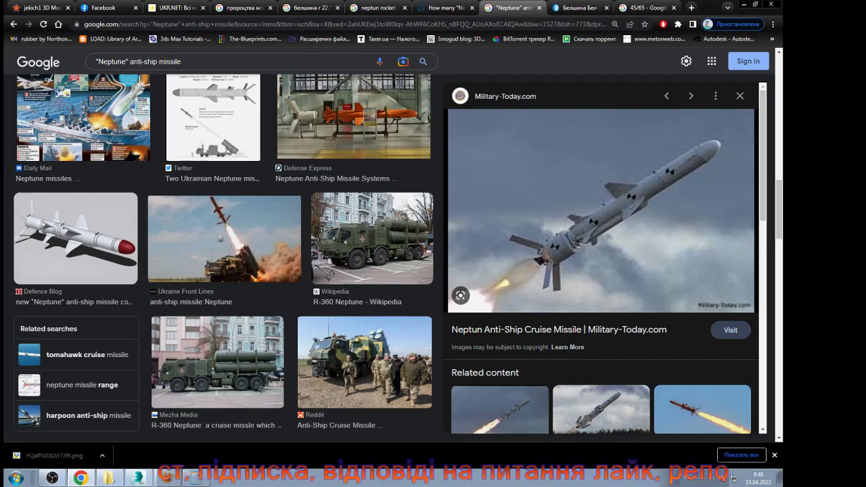
scroll(330, 275, down, 3)
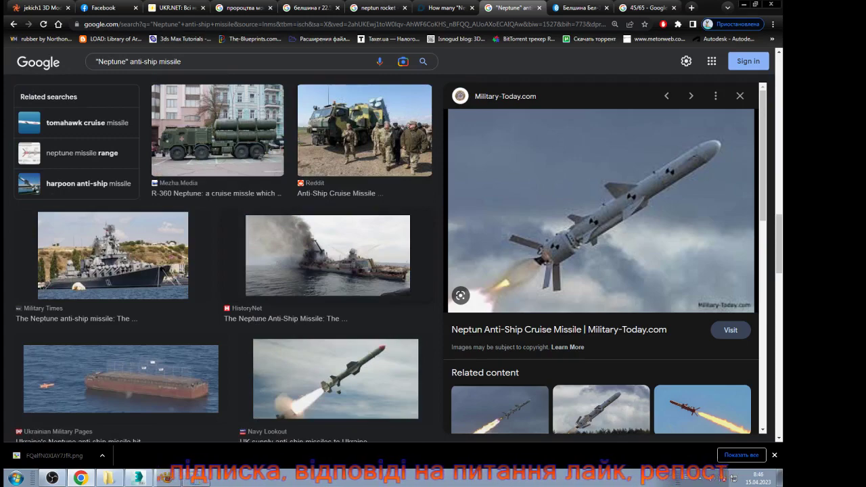
scroll(329, 182, up, 2)
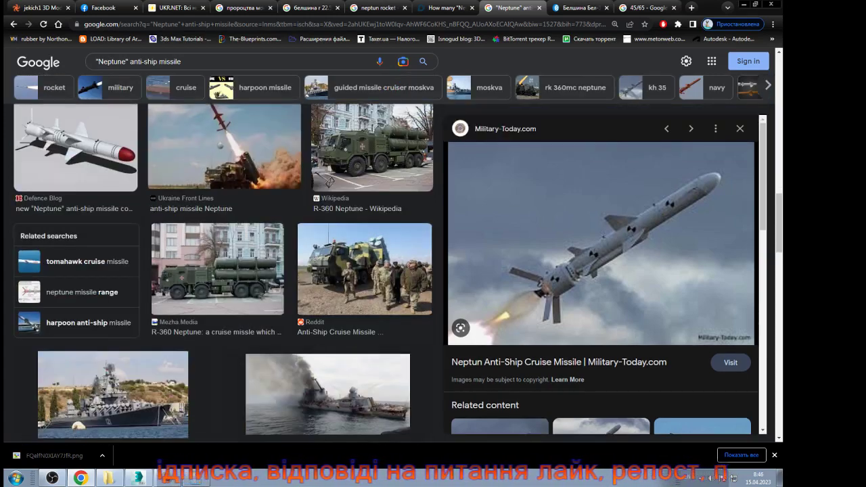
scroll(329, 181, up, 3)
click(601, 240)
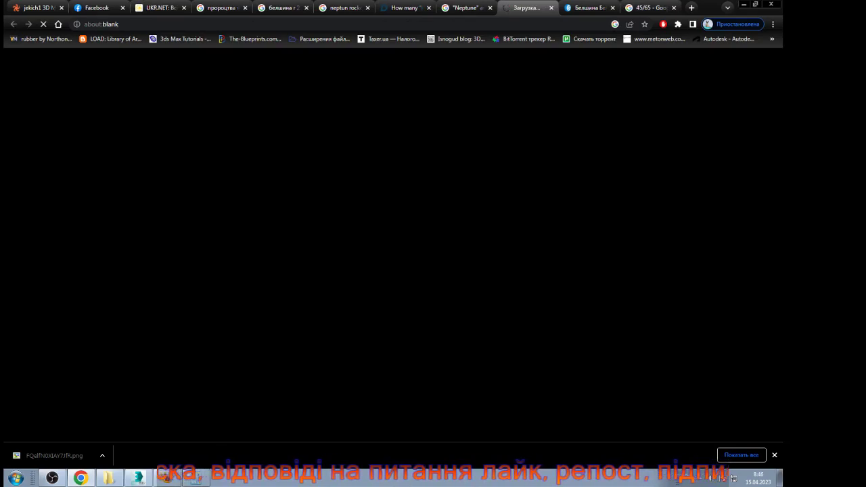
Step: Close the Belshina tyre shop page and the 45/65 search, and return to the "Neptune" anti-ship missile image results
click(590, 8)
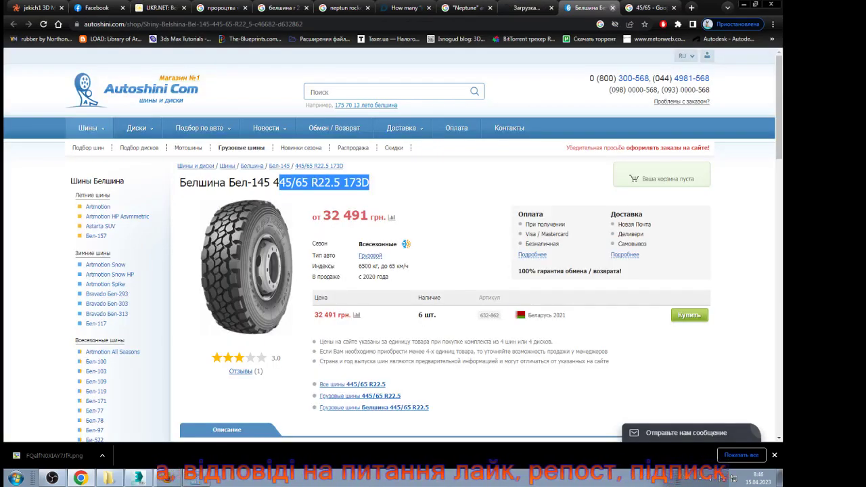
key(ctrl+w)
key(ctrl+w)
key(ctrl+shift+Tab)
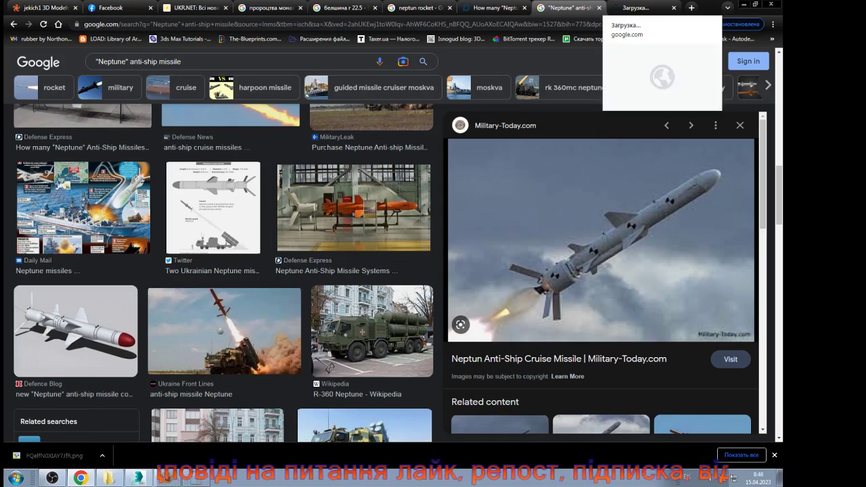
Step: Check the Military-Today page, examine the missile photo in the Defense Express article, and return to the image results
click(639, 8)
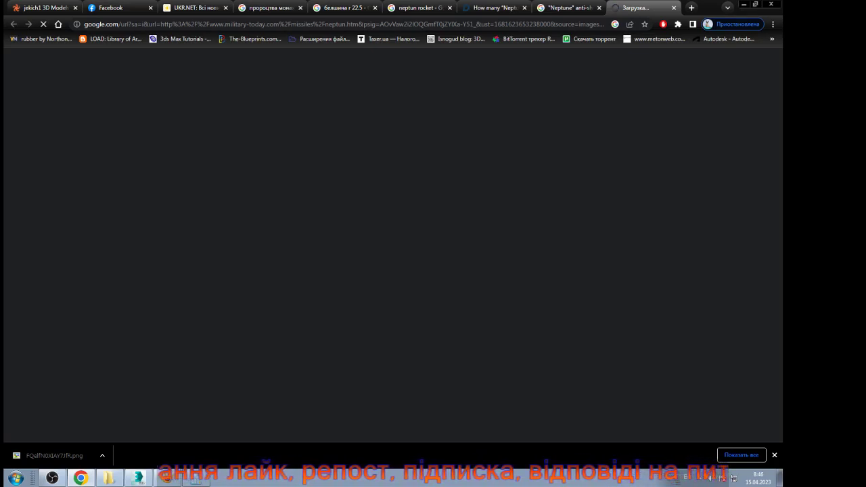
click(495, 8)
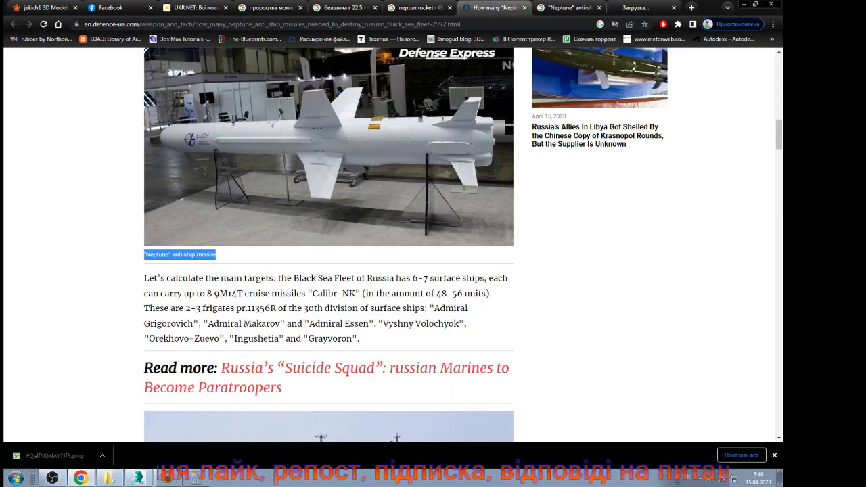
scroll(463, 240, up, 1)
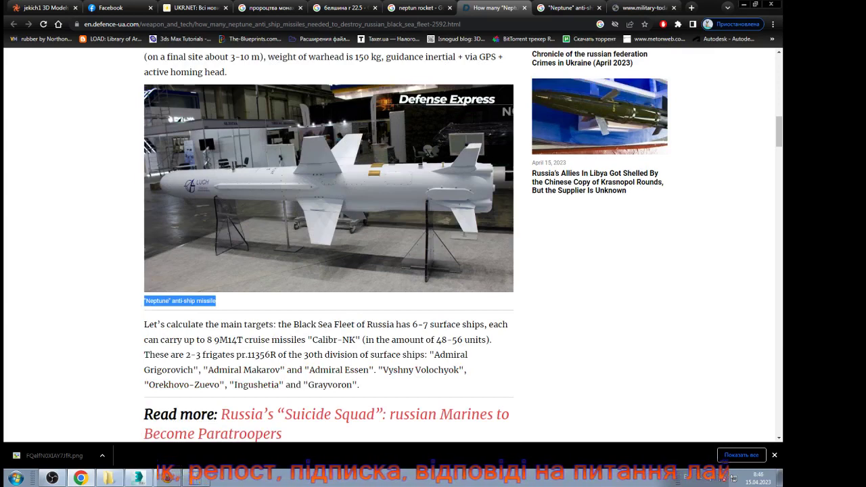
scroll(463, 240, up, 1)
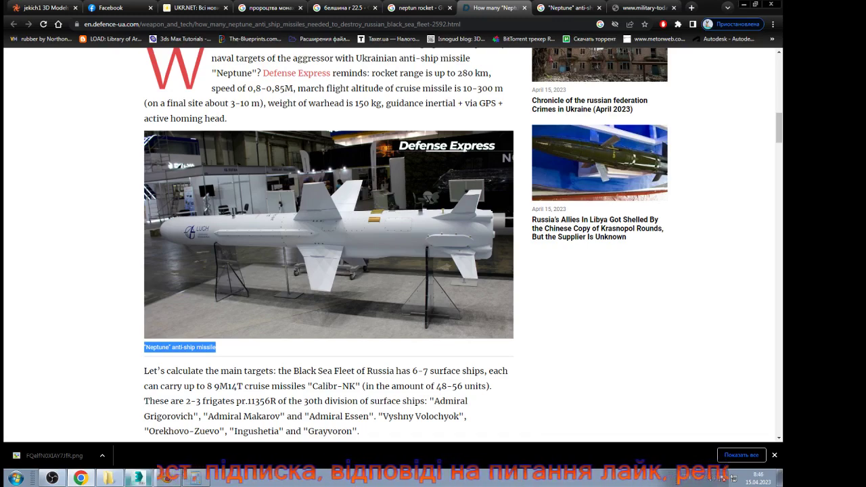
key(ctrl+Tab)
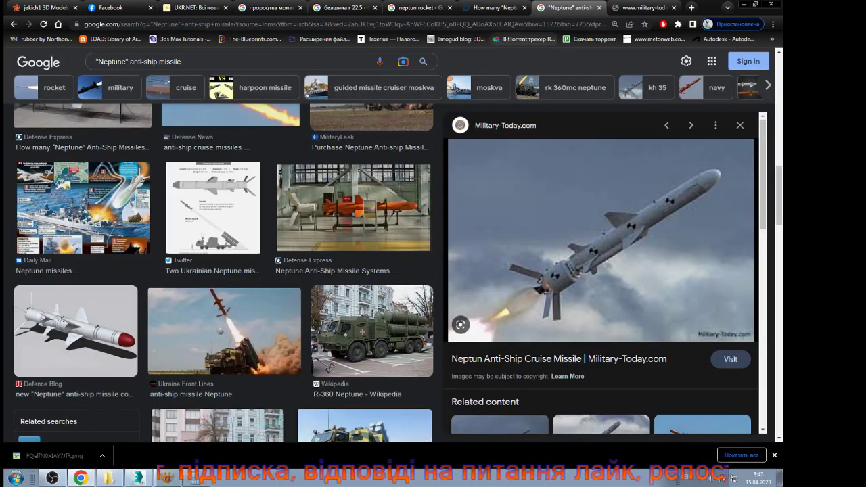
Step: Minimize the browser and view the photos Neptune_R-360_missile,_Kyiv_2021,_02.jpg and f0c625d3dd82a5a1.jpg in XnView
click(744, 4)
key(Escape)
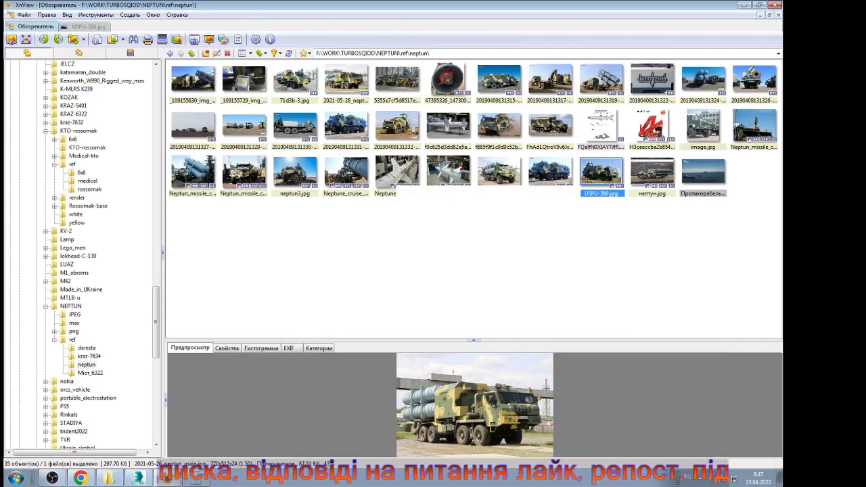
double_click(398, 174)
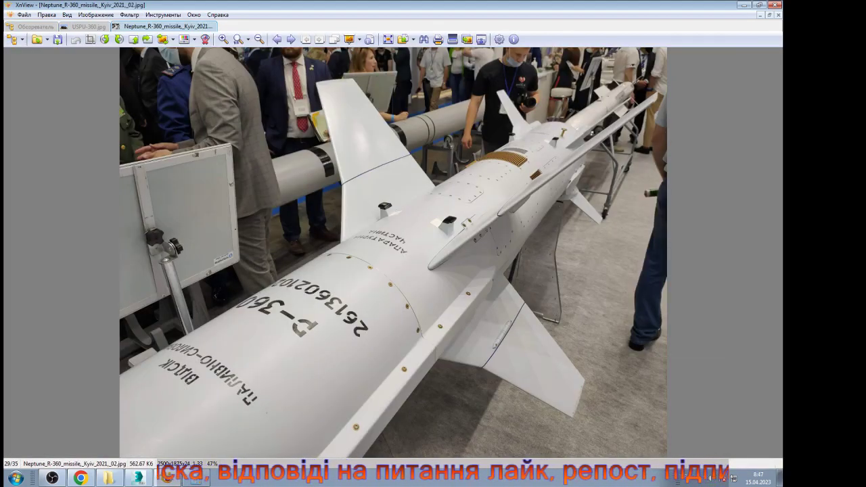
key(Escape)
double_click(448, 127)
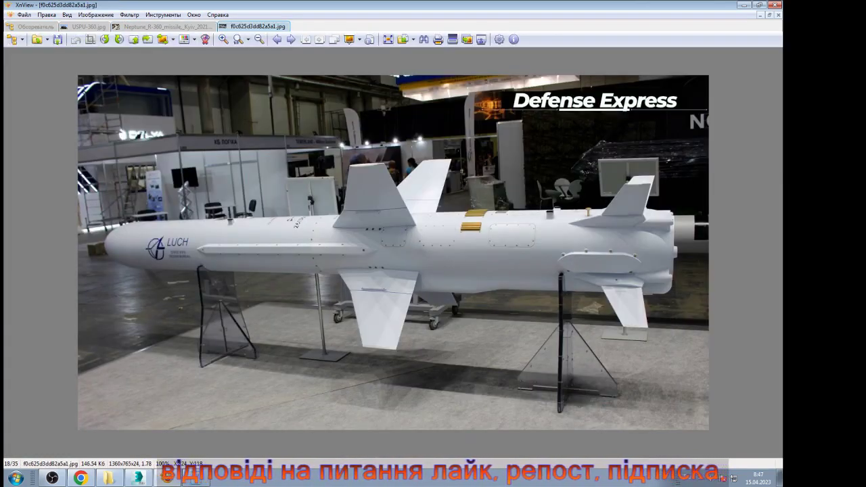
Step: Switch to 3ds Max and compare the whole capsule's proportions with the Defense Express missile photo
click(139, 477)
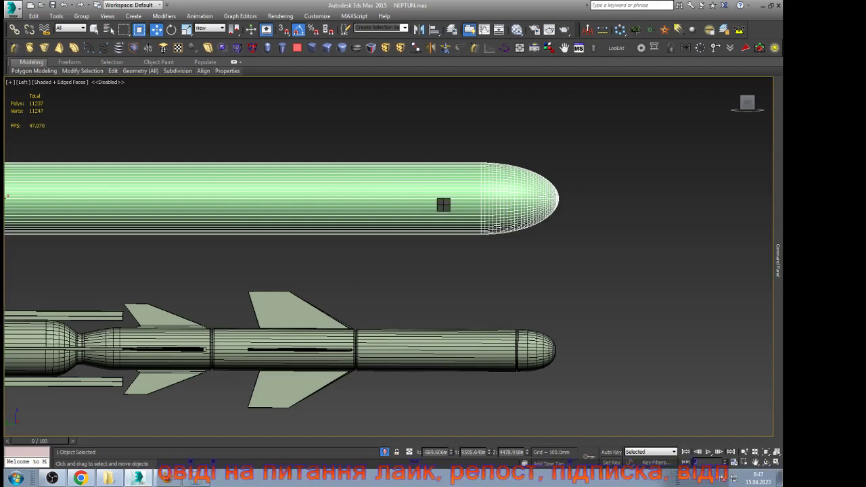
key(alt+Tab)
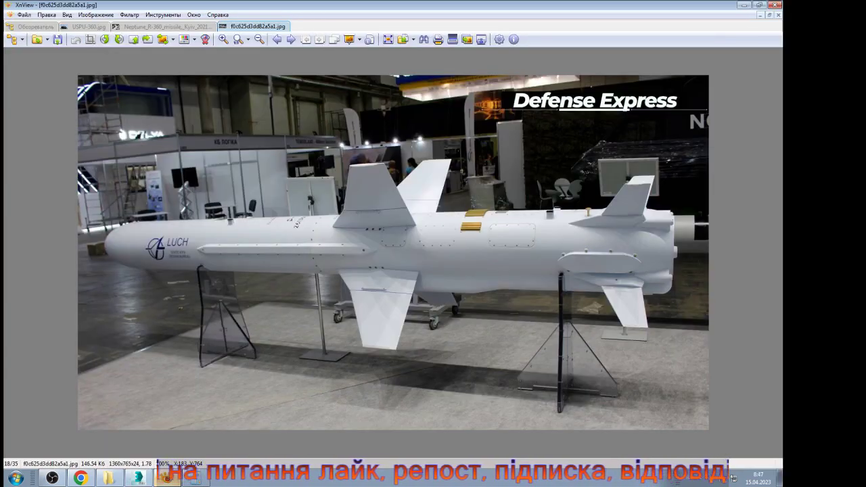
key(alt+Tab)
key(z)
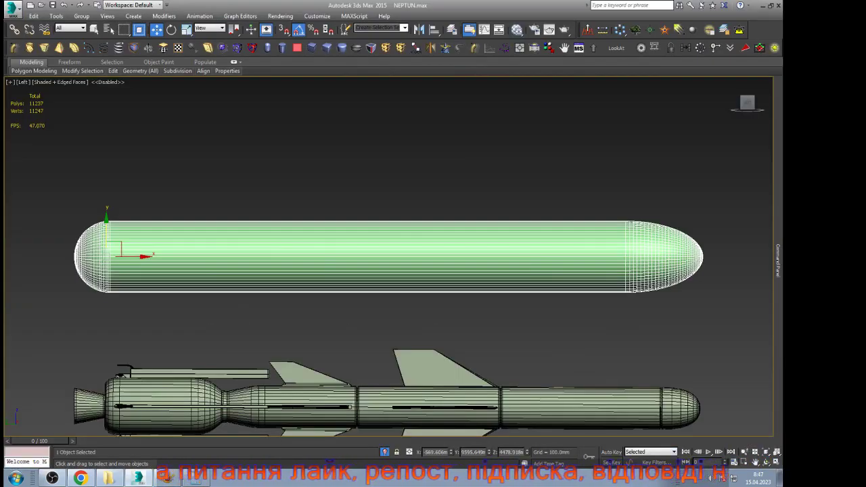
Step: Flatten the capsule's rounded tail end along the body axis by scaling its vertices, leaving the cylinder and nose as they are
key(1)
drag(156, 311, 158, 314)
key(z)
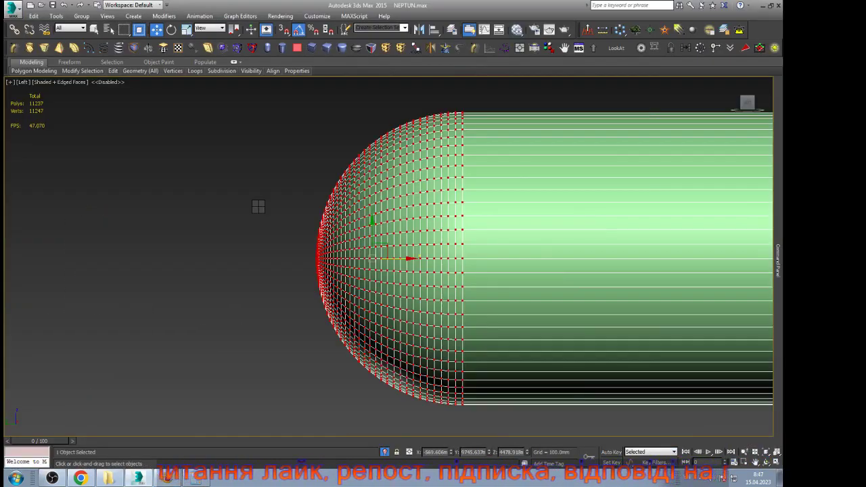
key(r)
drag(407, 259, 407, 318)
key(w)
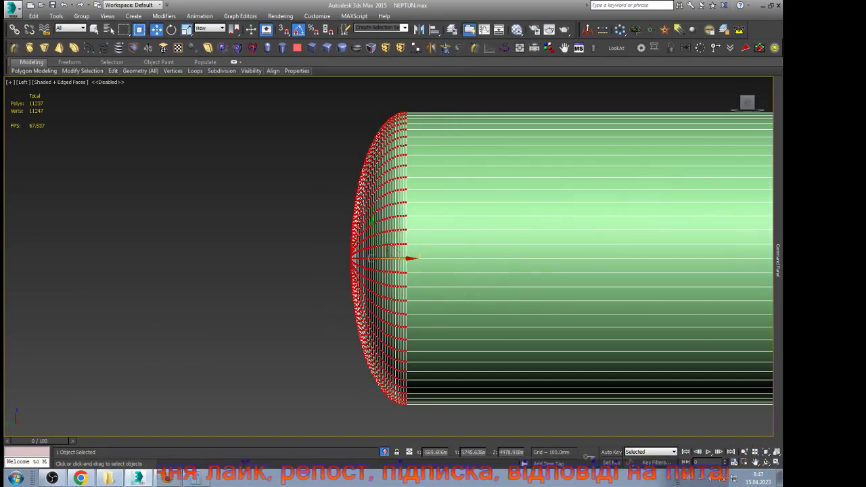
scroll(347, 214, down, 5)
scroll(345, 214, down, 2)
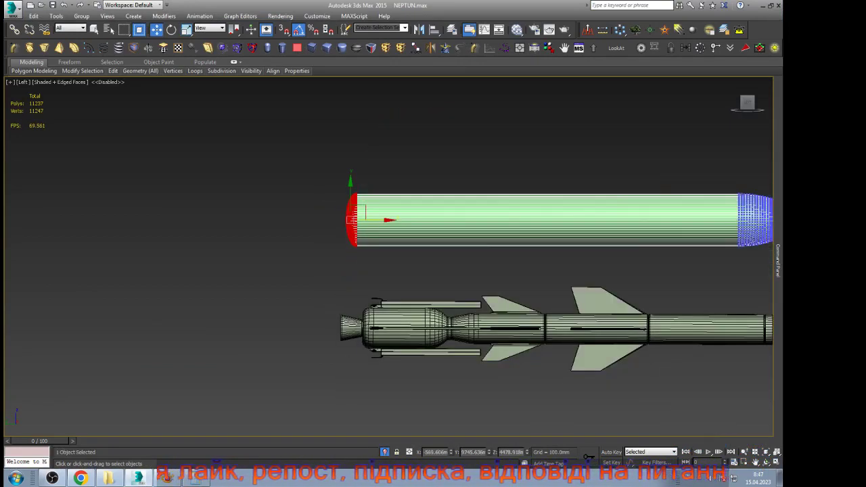
mouse_move(778, 260)
click(725, 122)
key(z)
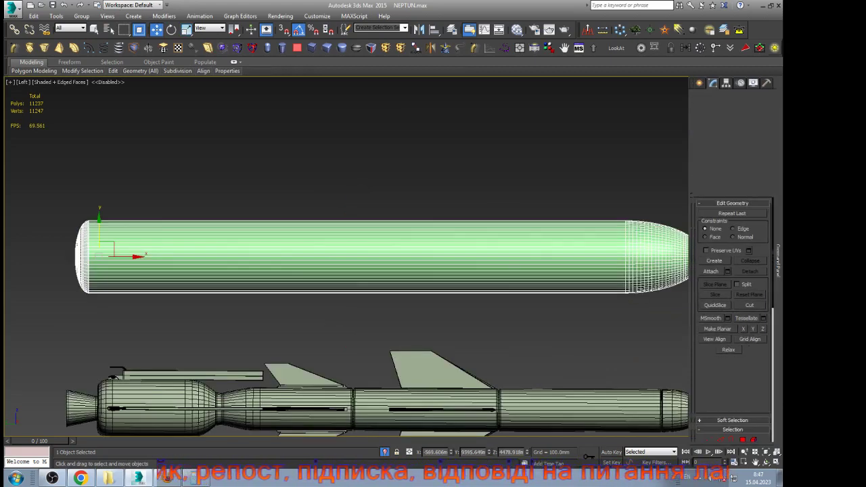
scroll(437, 182, down, 2)
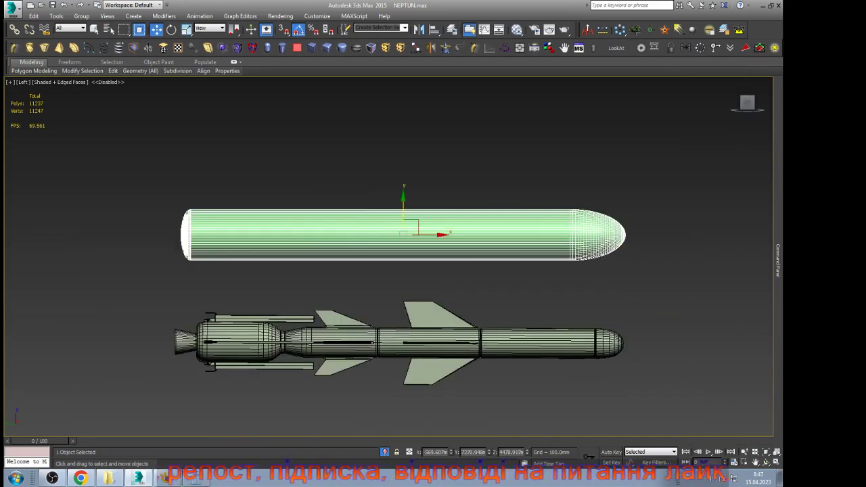
Step: Switch to XnView to compare the missile's side-view reference photo with the model, and return to 3ds Max
click(81, 478)
click(81, 477)
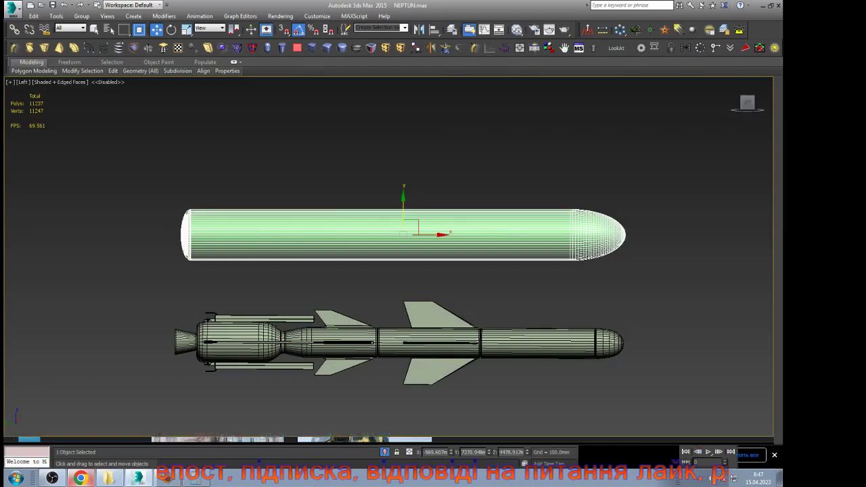
click(167, 477)
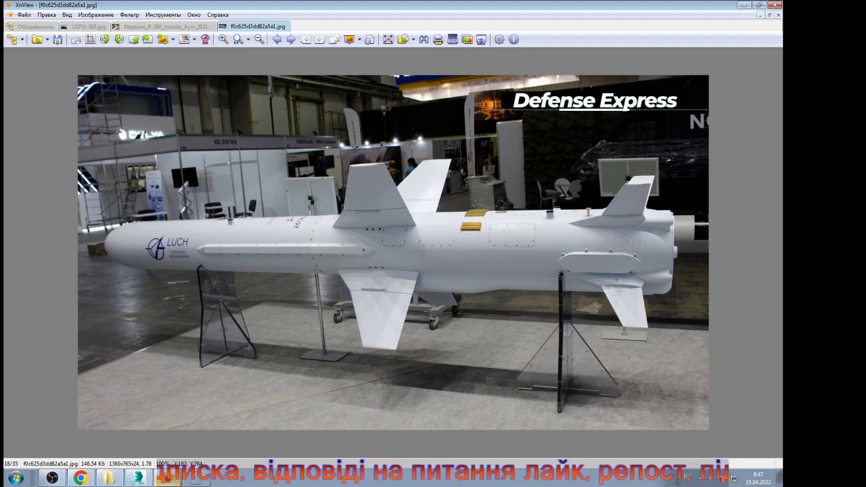
click(138, 478)
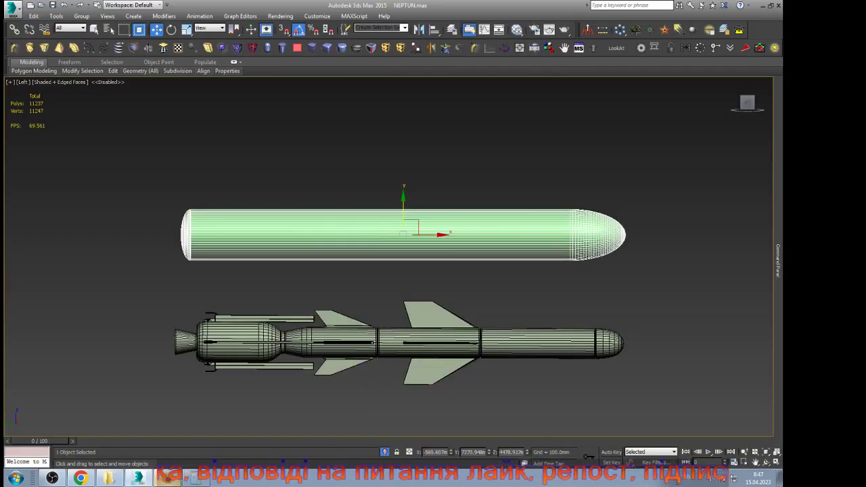
key(alt+Tab)
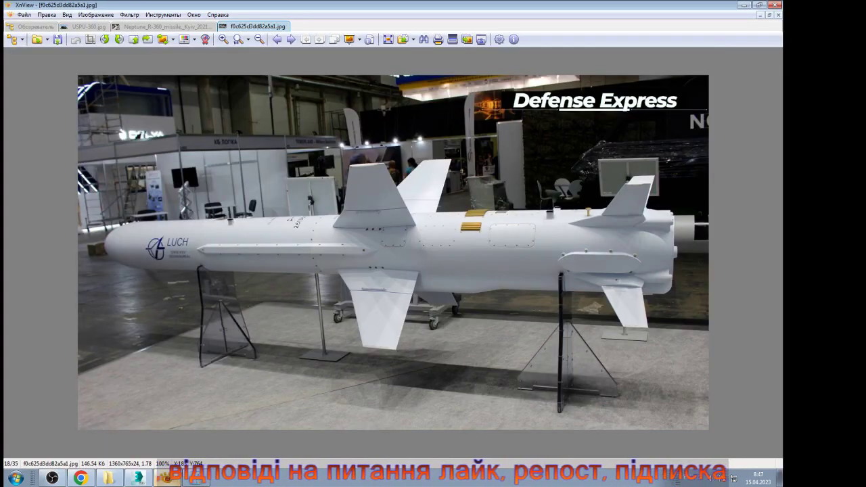
key(alt+Tab)
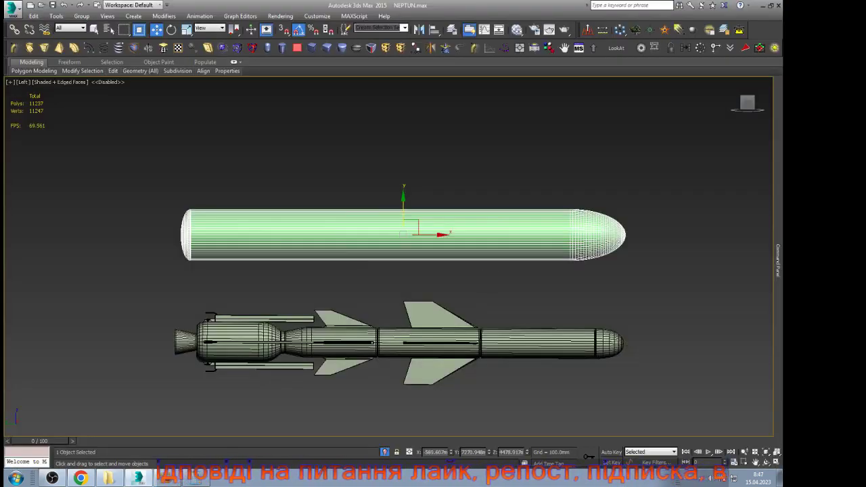
Step: Open the Asset Browser and go to the neptun folder inside NEPTUN\ref
mouse_move(778, 261)
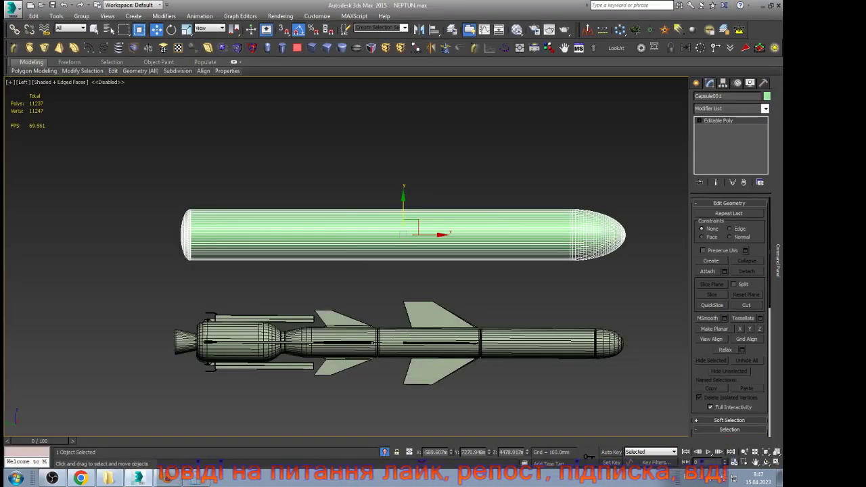
click(763, 82)
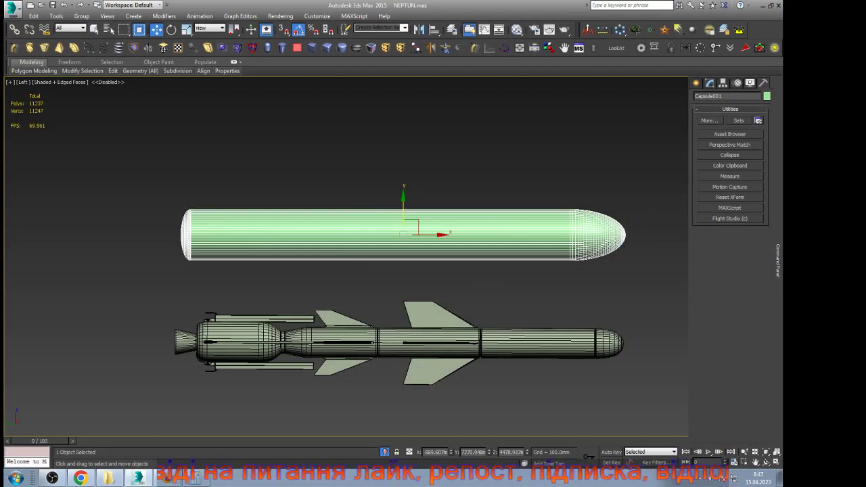
click(709, 83)
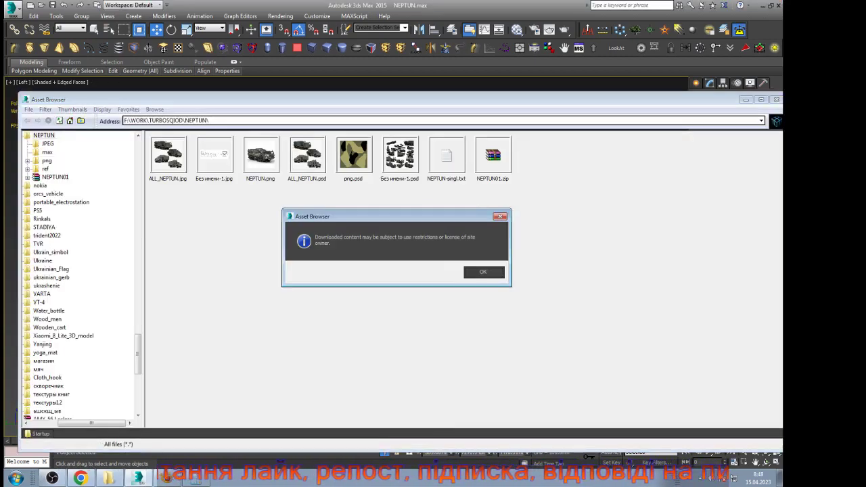
click(484, 272)
drag(92, 423, 70, 423)
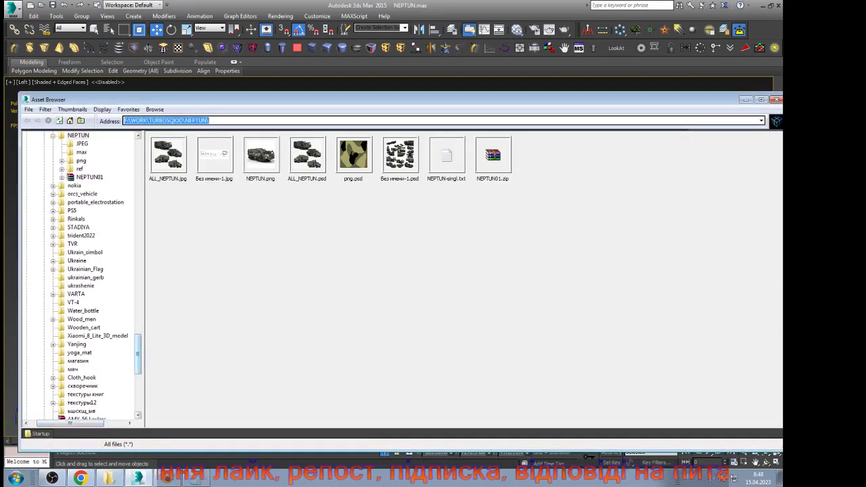
drag(138, 354, 138, 349)
click(80, 203)
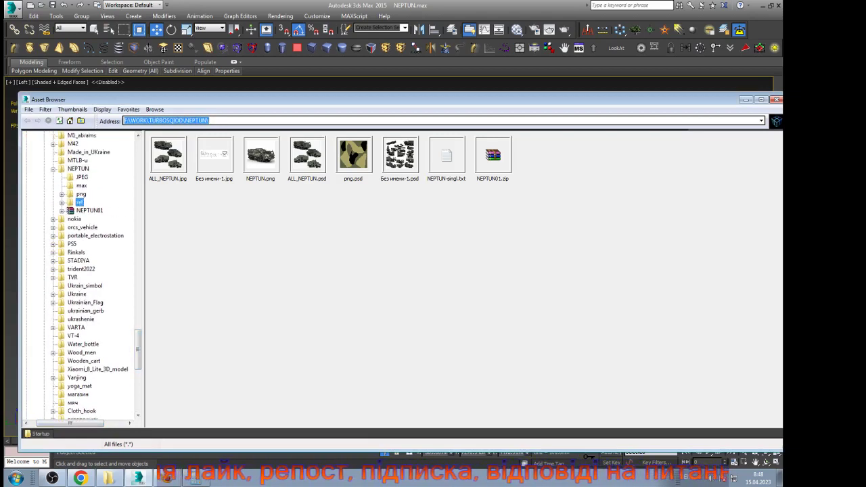
click(62, 203)
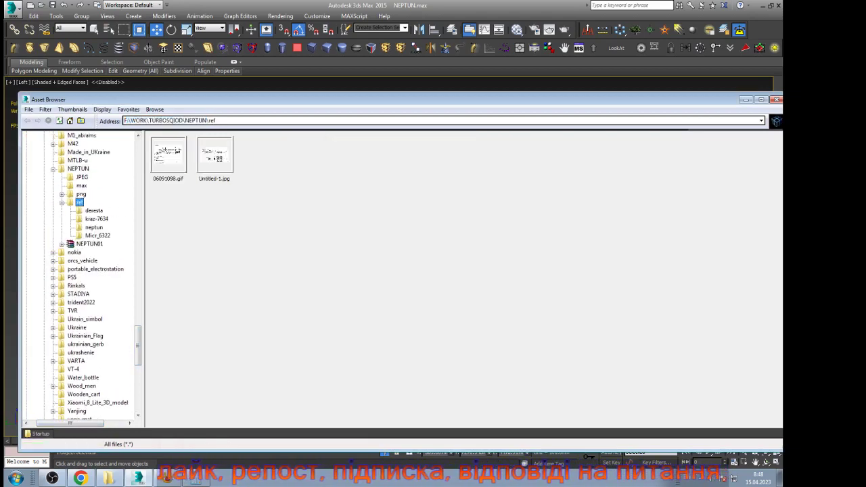
click(94, 227)
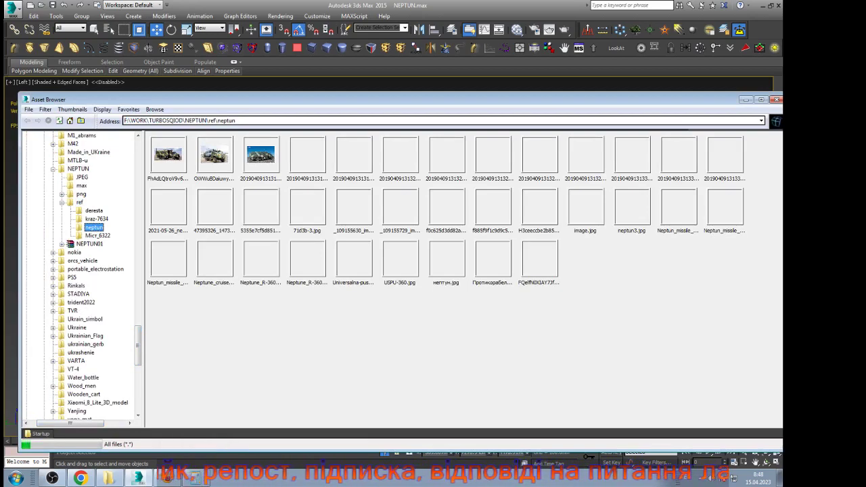
Step: Look through the neptun folder's infographic, video and launcher pictures for a reference showing the missile's tail
double_click(540, 259)
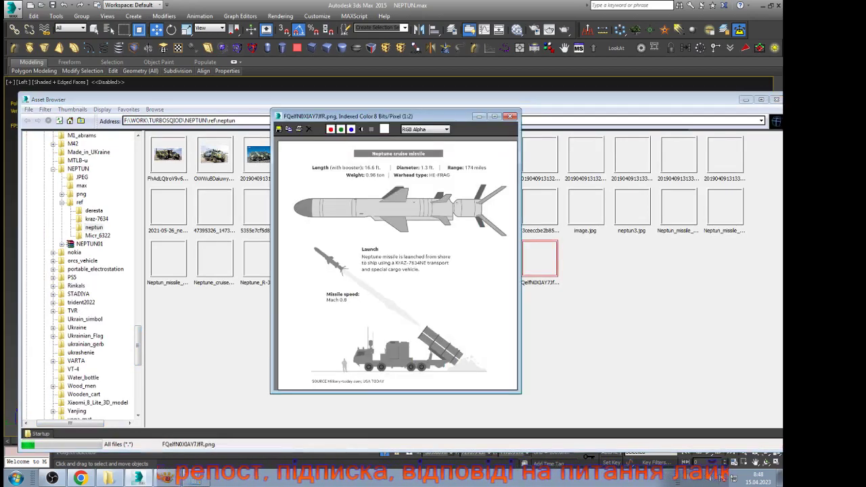
click(511, 116)
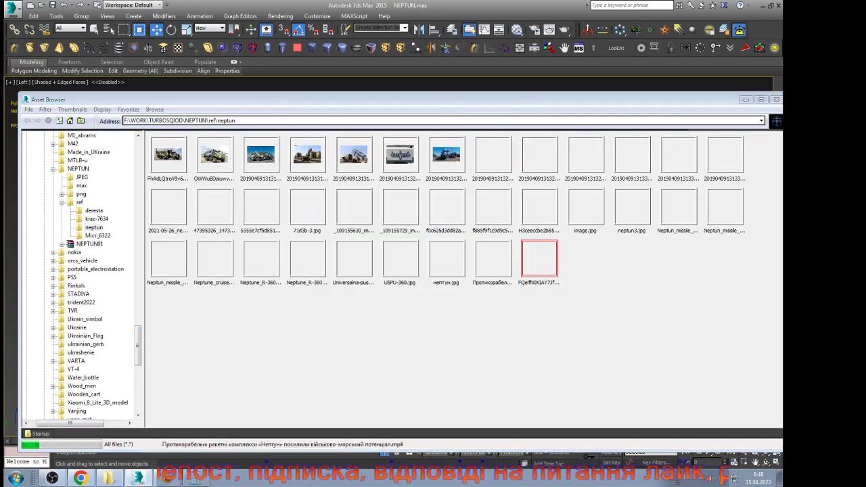
double_click(493, 259)
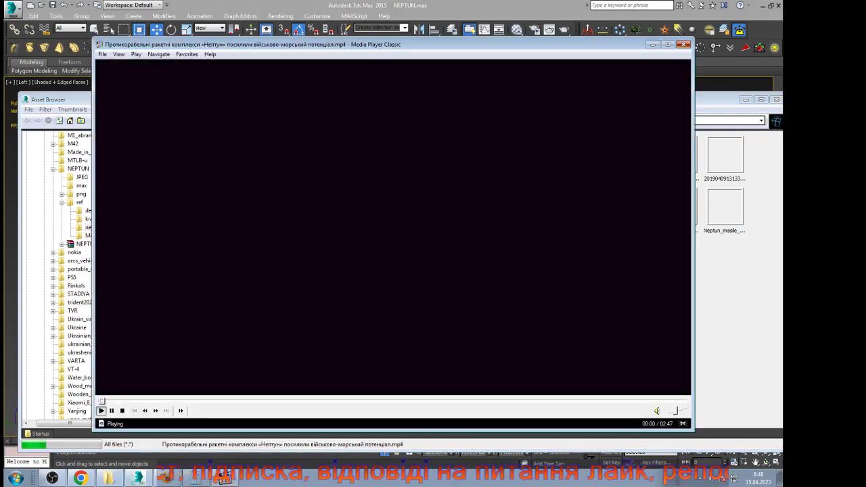
click(683, 44)
click(447, 258)
double_click(447, 258)
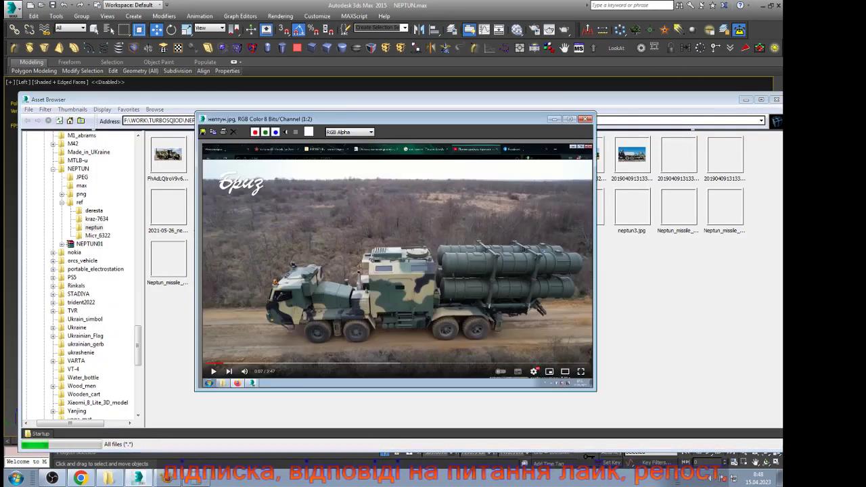
click(587, 119)
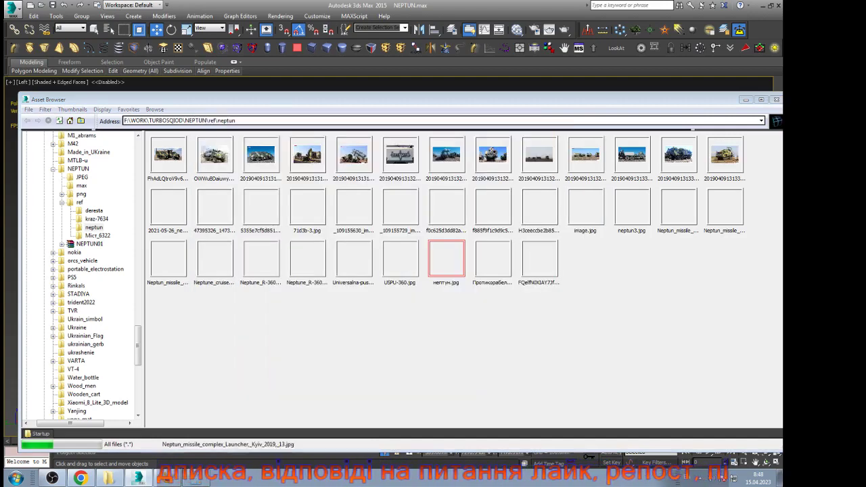
double_click(725, 206)
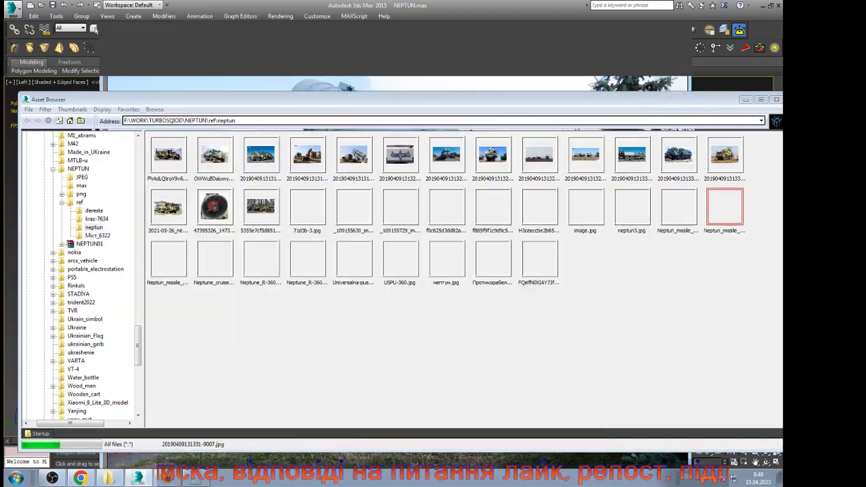
click(681, 23)
double_click(353, 258)
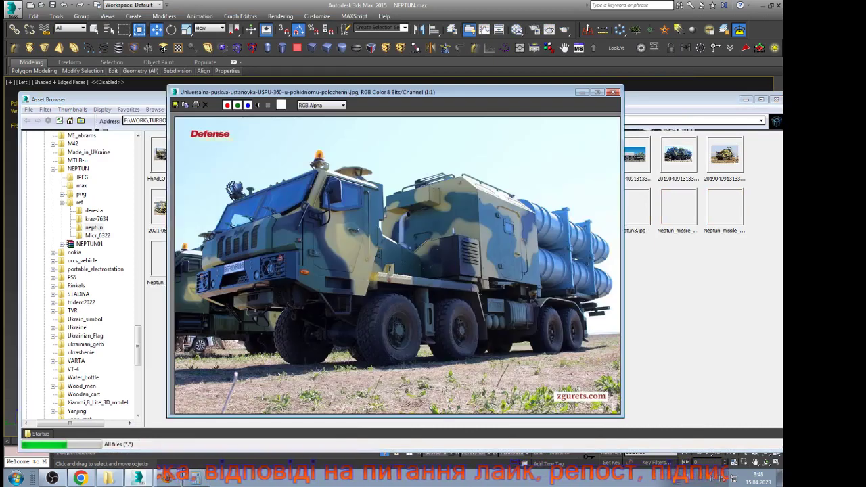
click(617, 92)
Step: Open the rear-view photo Neptune_R-360_missile,_Kyiv_2021,_04.jpg and place its enlarged window beside the model, with the Asset Browser minimized
double_click(306, 258)
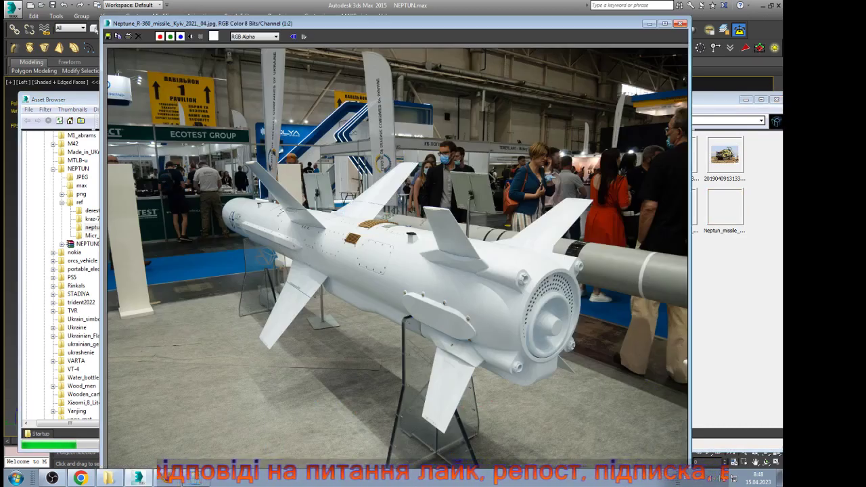
click(745, 100)
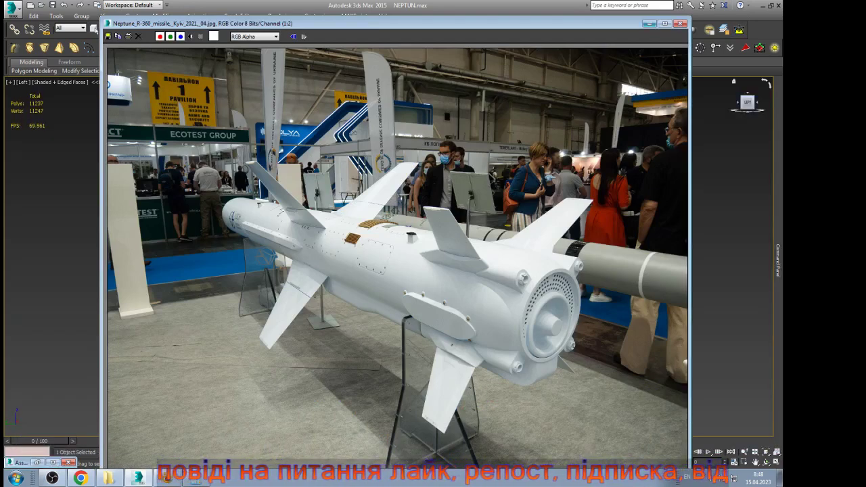
click(664, 24)
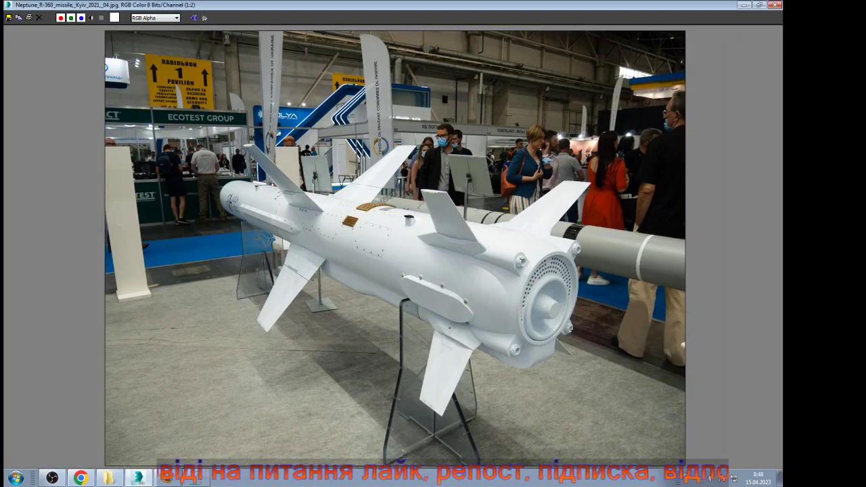
click(758, 4)
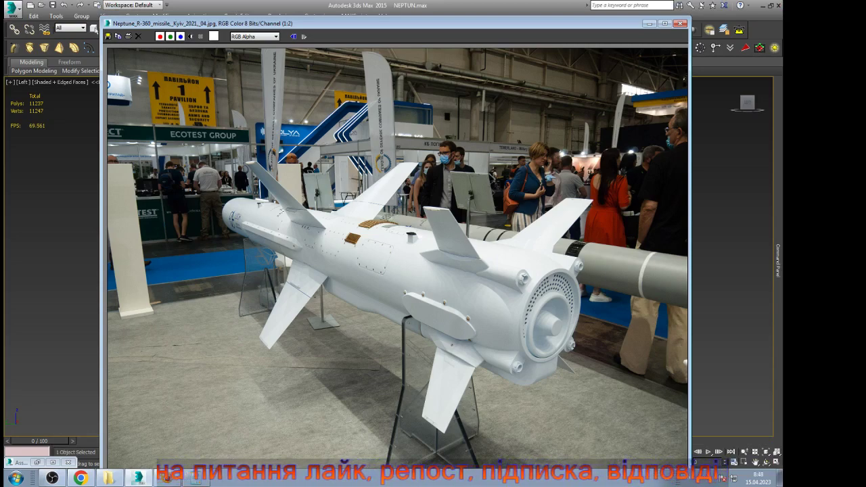
drag(488, 17, 205, 64)
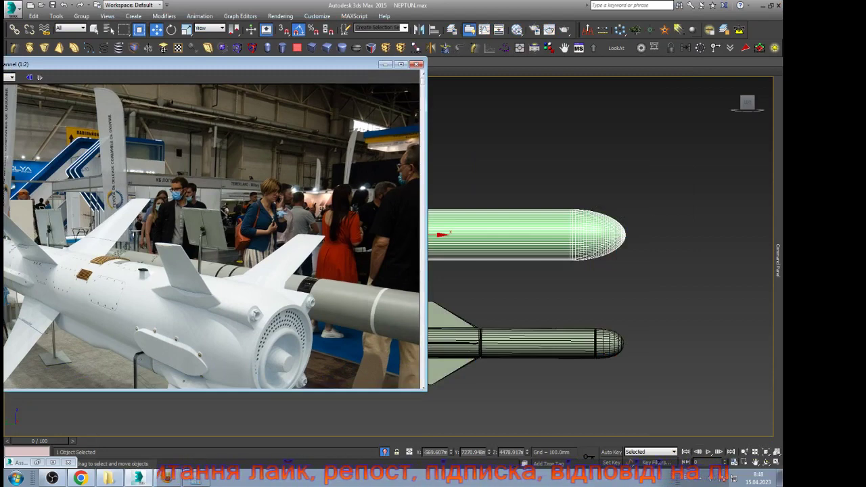
drag(212, 390, 213, 444)
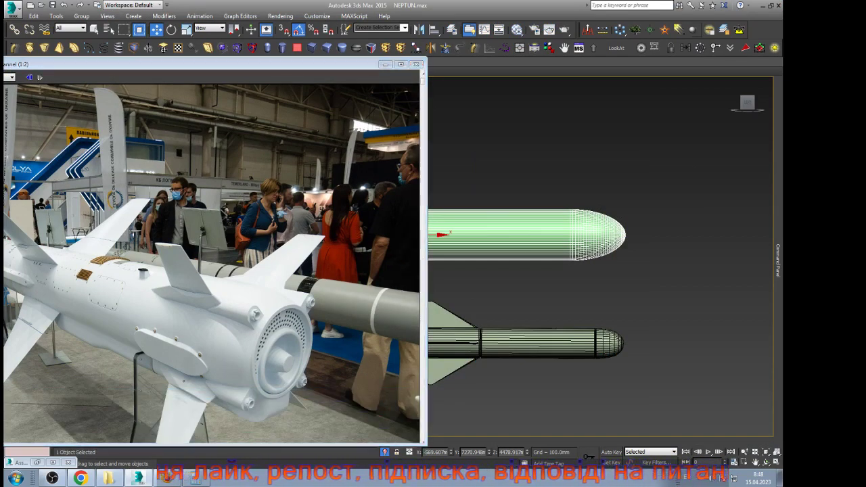
Step: Delete the ring of edges behind the capsule's rounded tail cap and the detached cap, leaving the body open at the rear
scroll(621, 270, down, 6)
scroll(550, 269, up, 5)
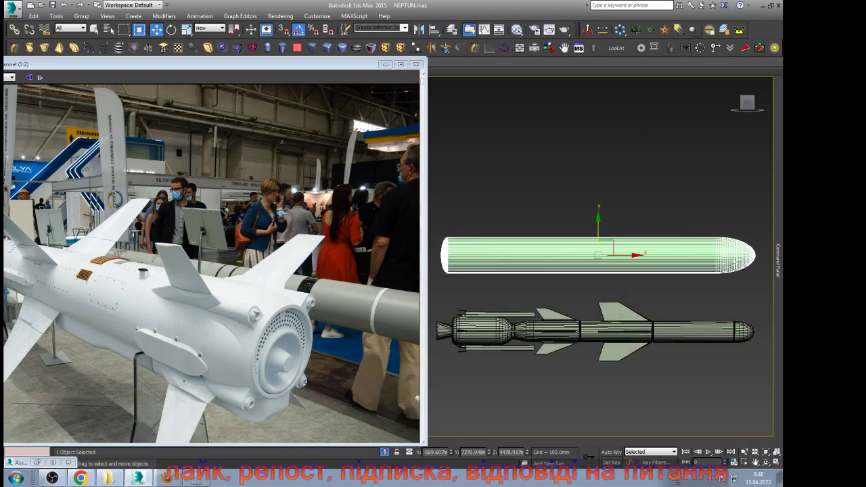
scroll(616, 263, down, 2)
scroll(490, 262, up, 5)
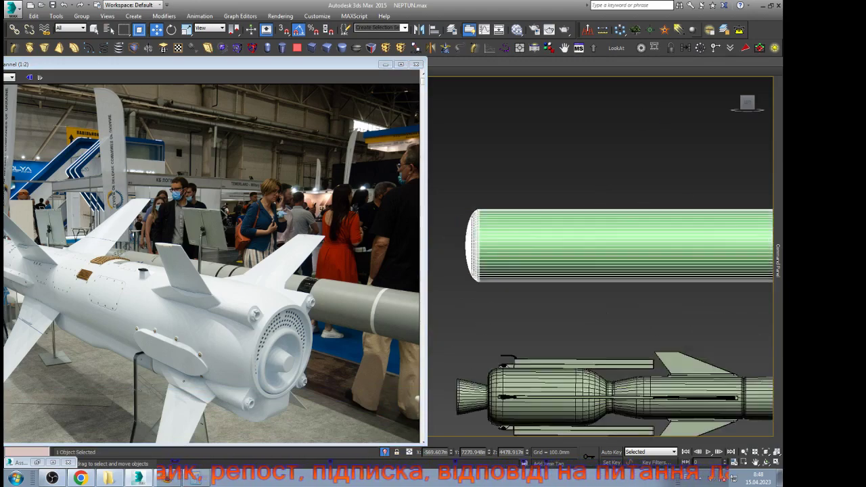
scroll(520, 280, up, 3)
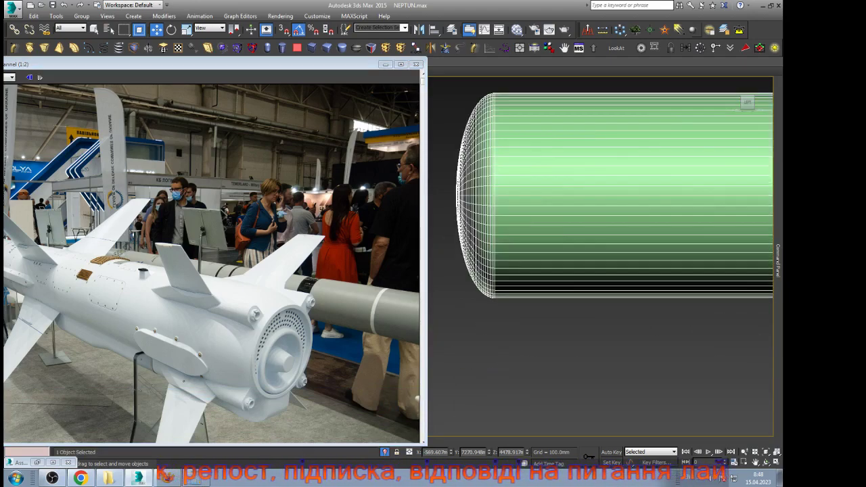
scroll(494, 92, up, 5)
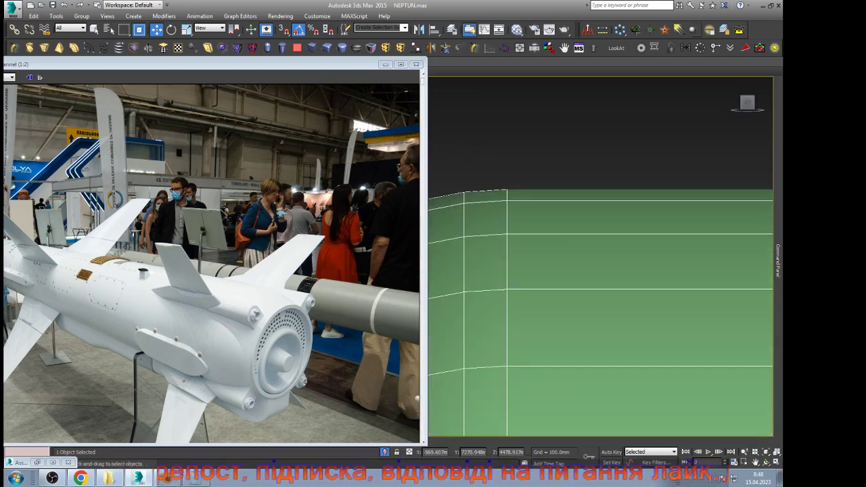
click(485, 202)
scroll(570, 169, down, 3)
key(alt+r)
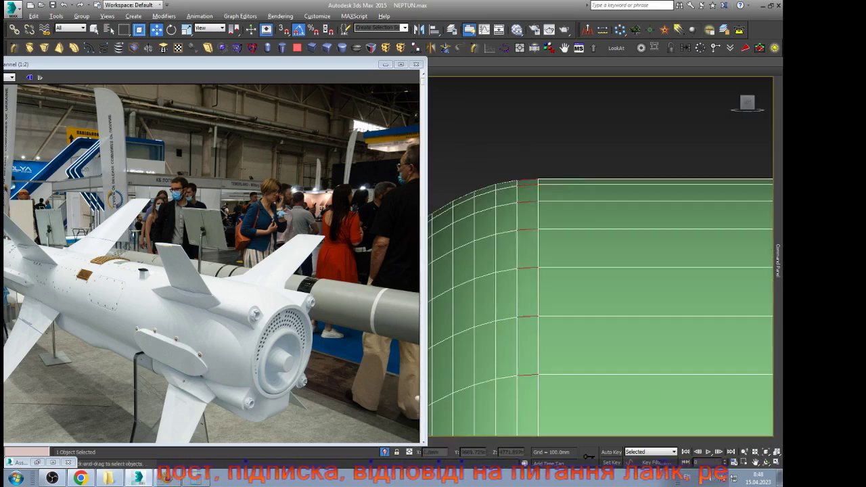
key(Delete)
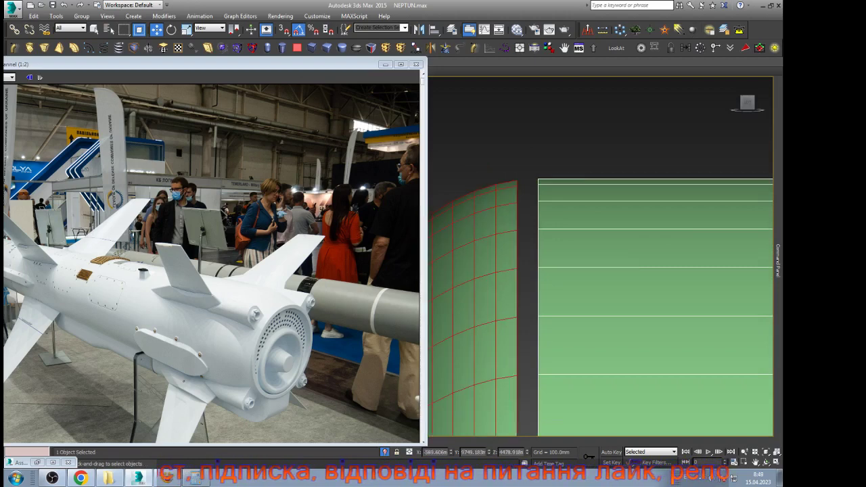
key(Delete)
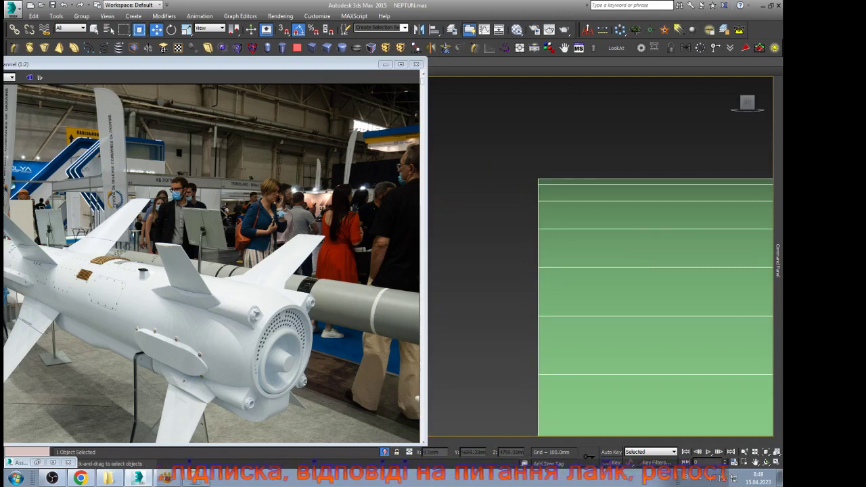
Step: Select the open rear border and extend it about 15 mm backward as a narrow new polygon ring
click(539, 306)
key(z)
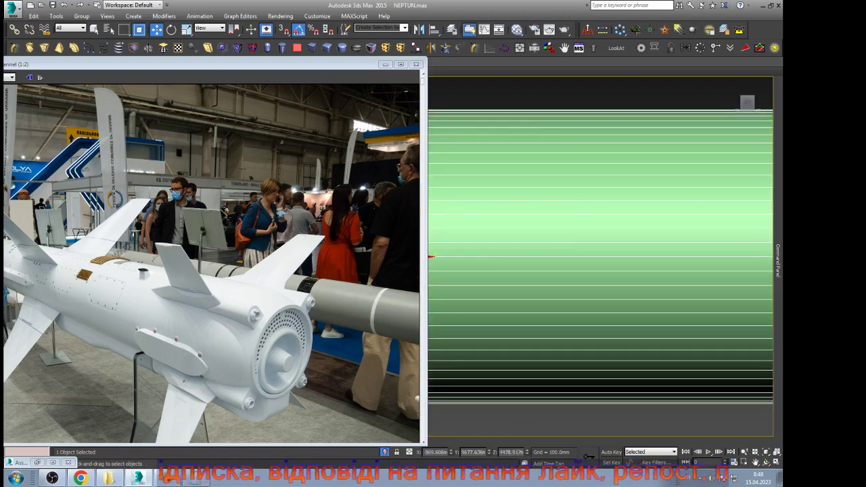
scroll(589, 225, down, 6)
scroll(560, 231, up, 8)
shift+drag(589, 257, 567, 257)
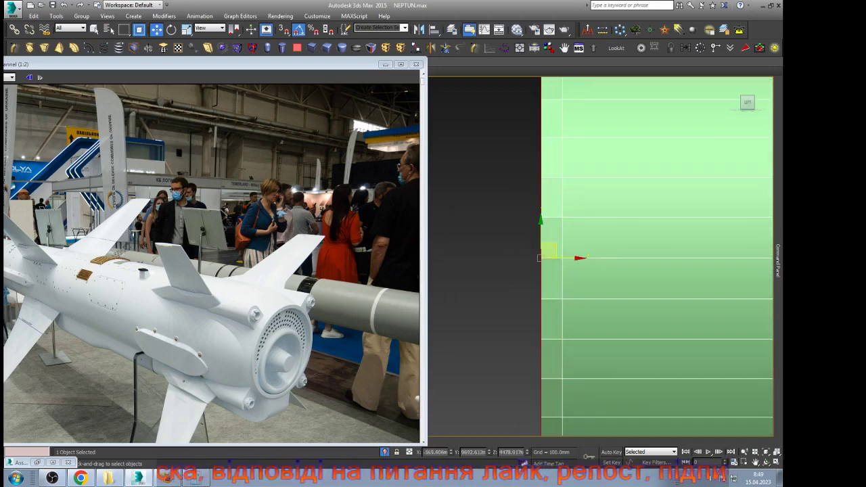
Step: Scale a copy of the rear border inward to about 90% to form a flat rim around the tail opening
scroll(530, 219, down, 3)
click(765, 462)
drag(470, 262, 565, 267)
scroll(474, 264, down, 8)
scroll(473, 257, up, 7)
key(w)
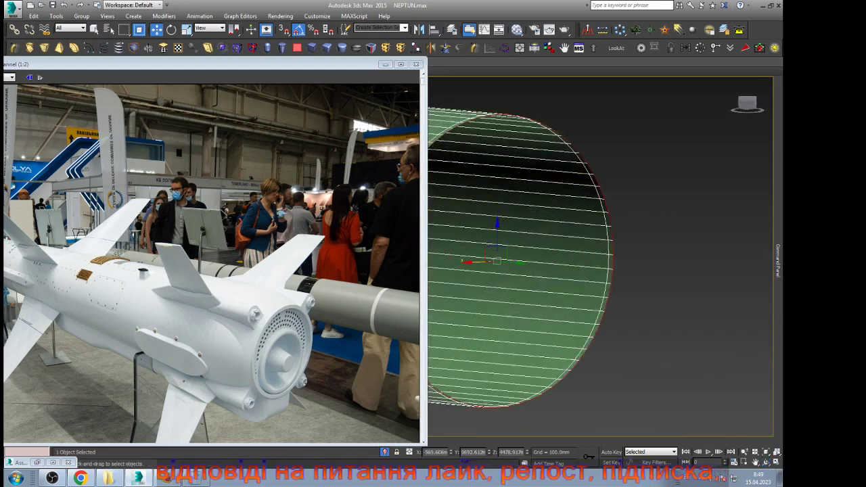
scroll(521, 257, down, 4)
alt+middle_drag(524, 256, 553, 257)
scroll(554, 258, up, 4)
key(r)
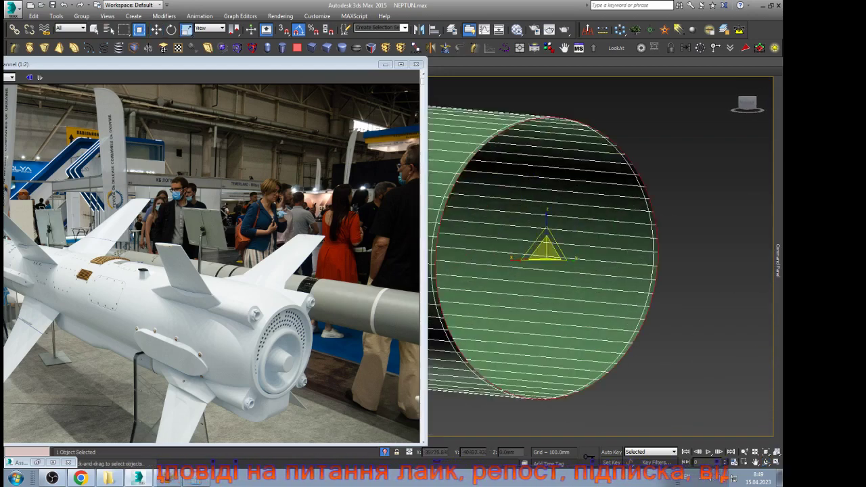
shift+drag(547, 251, 547, 263)
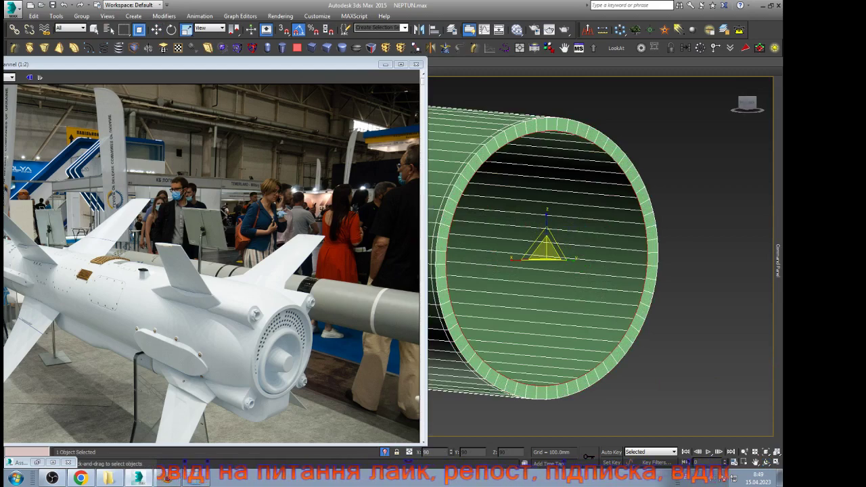
Step: Extend the rim's inner border about 84 mm into the body to form the recess wall
key(w)
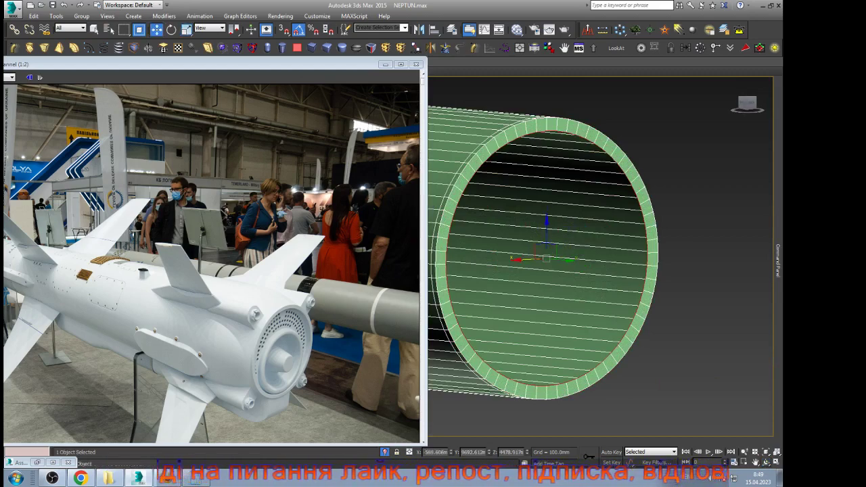
click(766, 462)
drag(509, 244, 535, 259)
right_click(542, 265)
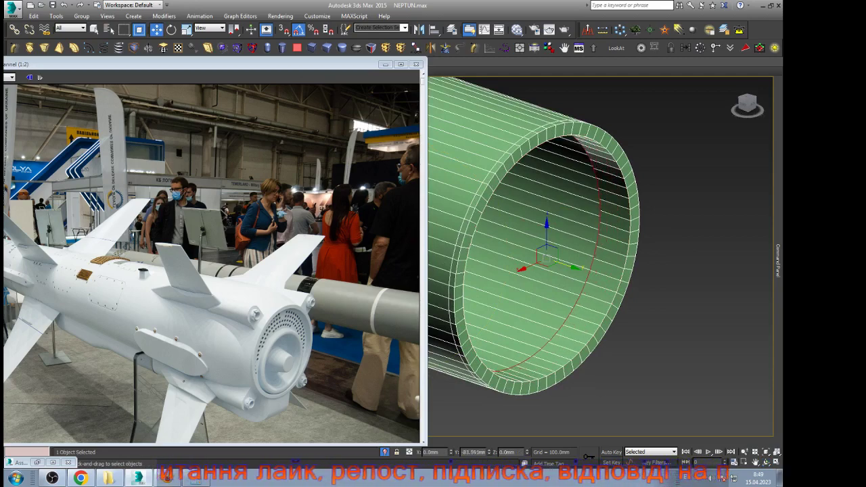
Step: Cap the inner border of the tail recess and inset the new face slightly
scroll(599, 177, up, 4)
key(alt+p)
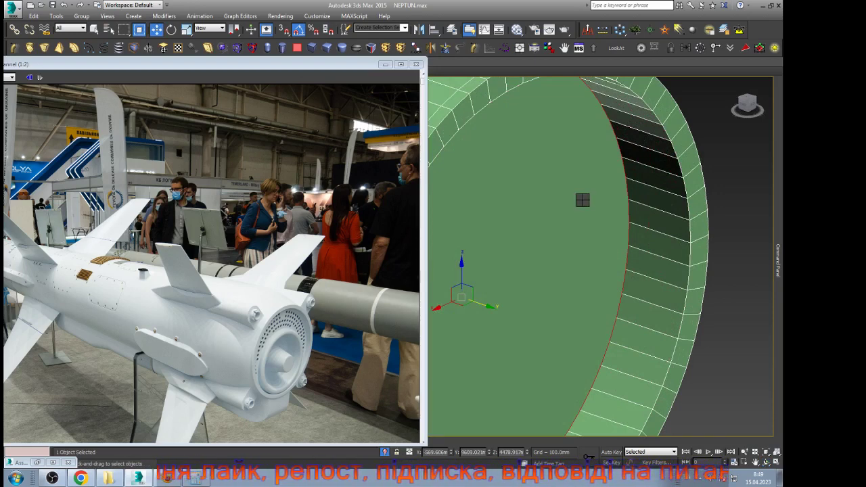
drag(583, 200, 583, 194)
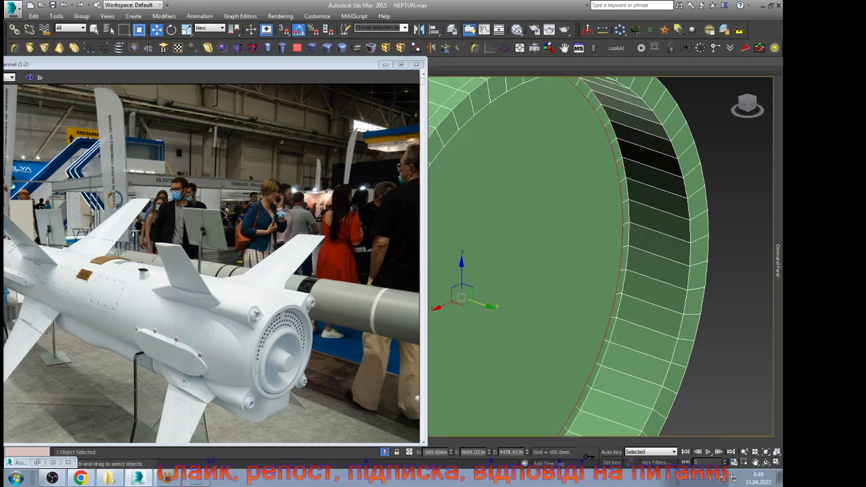
Step: Extrude the inset recess face about 100 mm backward to form a raised disc inside the tail rim
scroll(609, 206, down, 4)
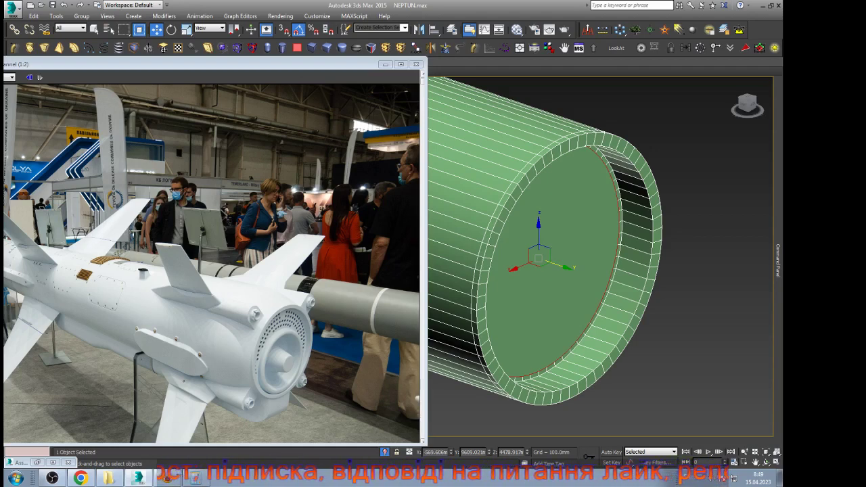
scroll(609, 286, down, 2)
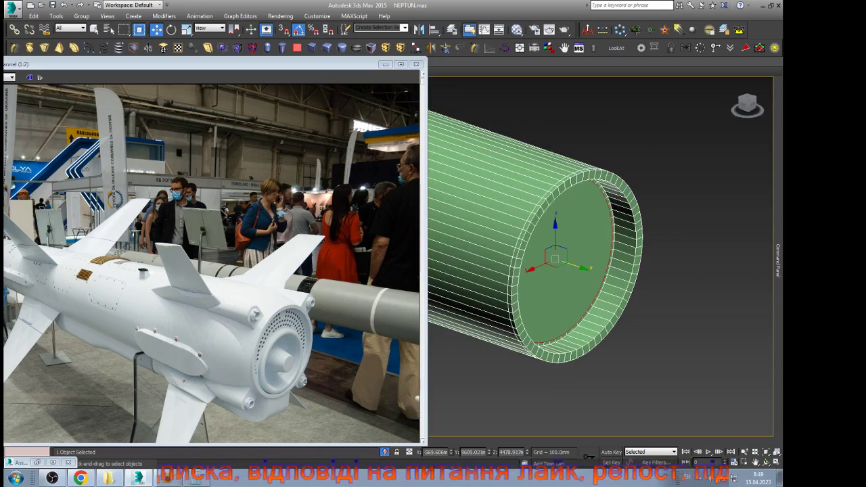
scroll(616, 308, up, 3)
scroll(609, 270, down, 2)
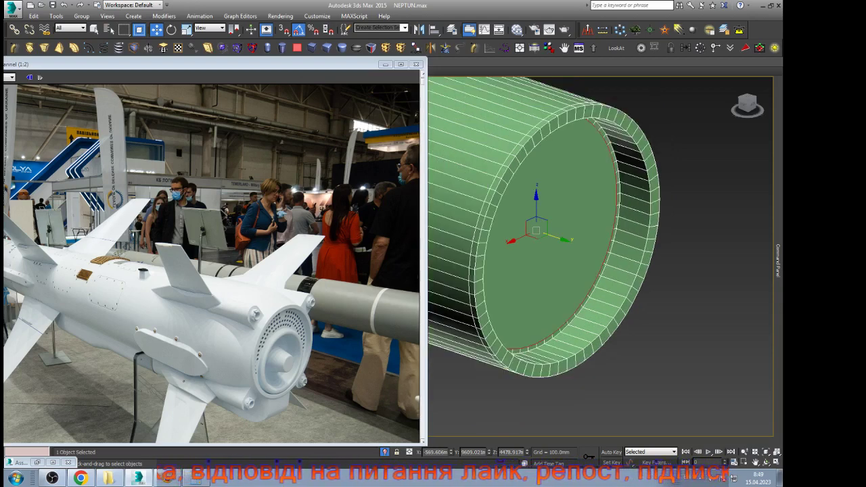
key(ctrl+z)
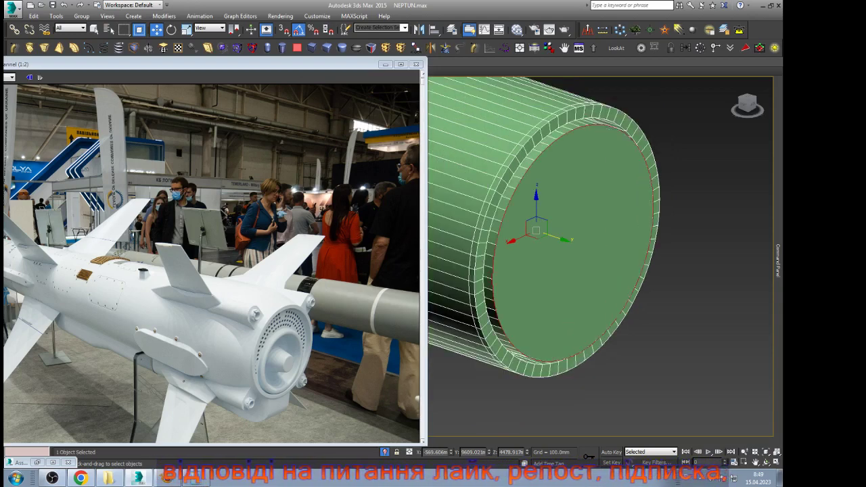
key(ctrl+z)
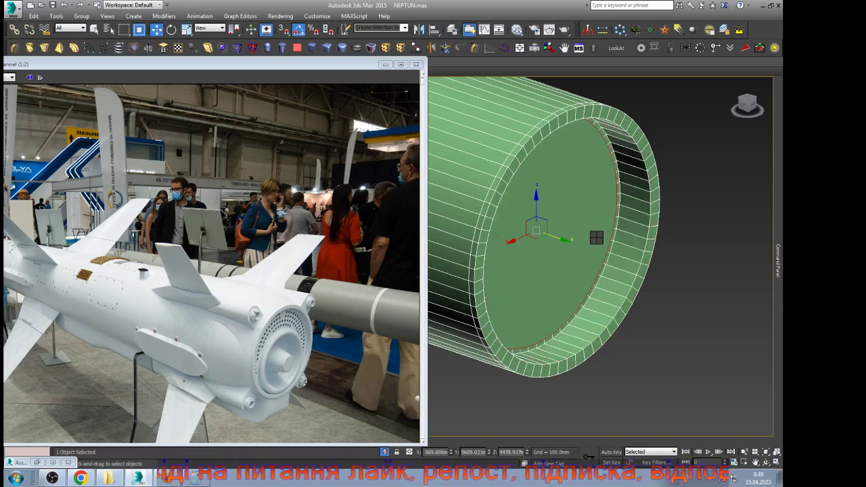
key(ctrl+z)
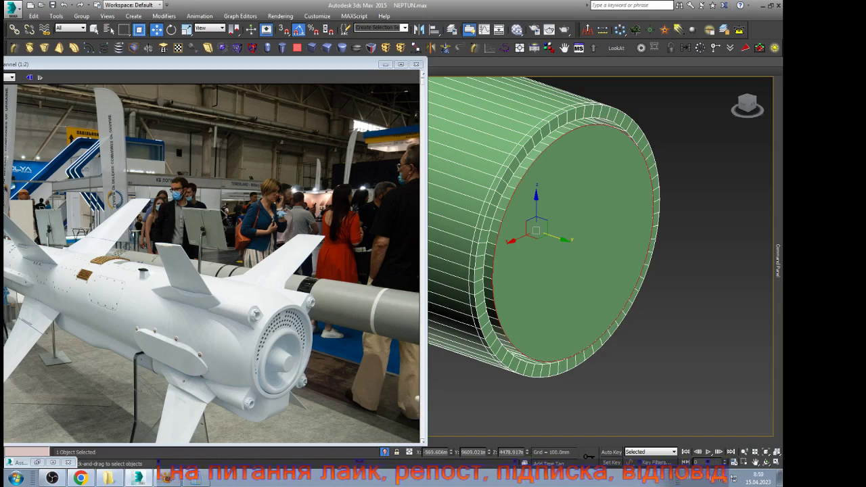
Step: Grow the selection to include the raised disc's side walls, scale it down, and move it about 68 mm down
mouse_move(778, 261)
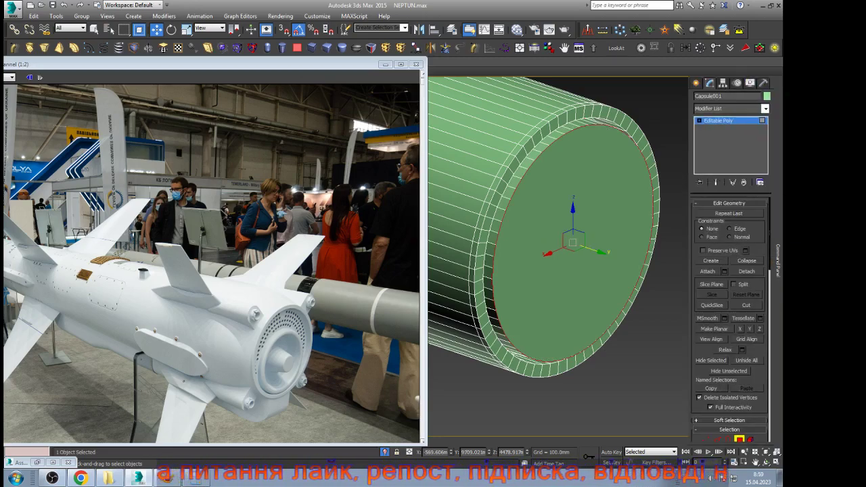
scroll(730, 318, down, 4)
click(748, 320)
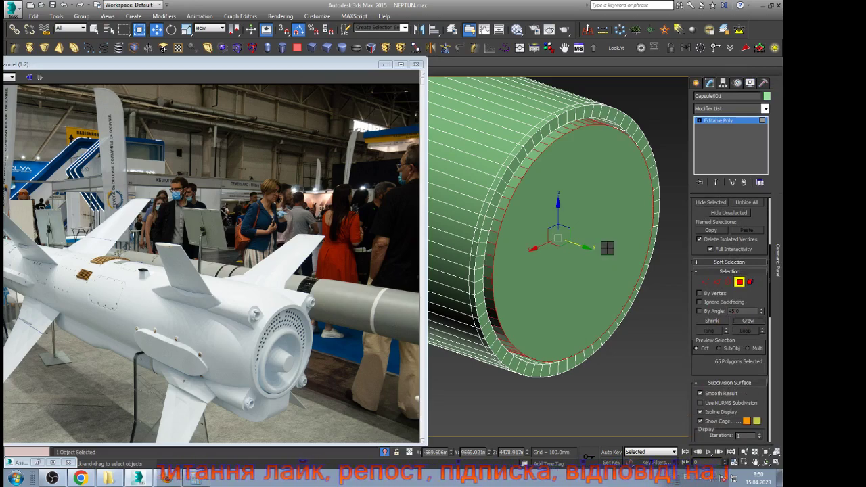
key(r)
drag(548, 228, 548, 265)
key(w)
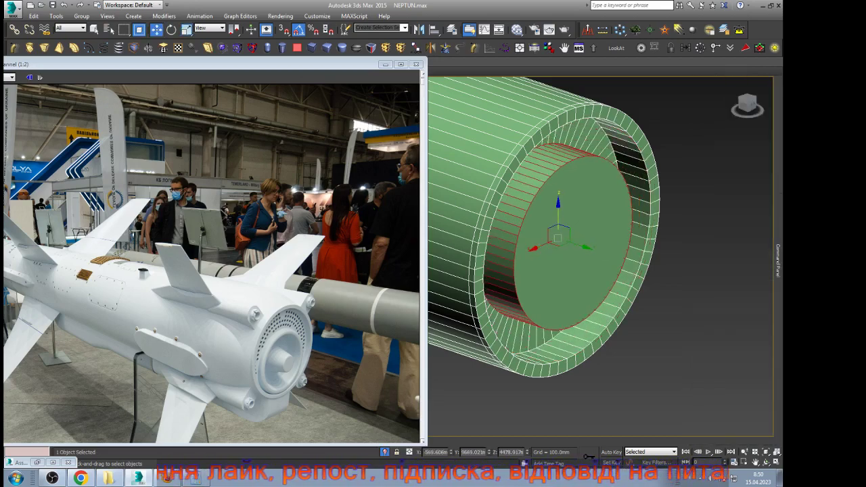
mouse_move(559, 216)
mouse_down()
mouse_move(558, 251)
mouse_move(558, 224)
mouse_up()
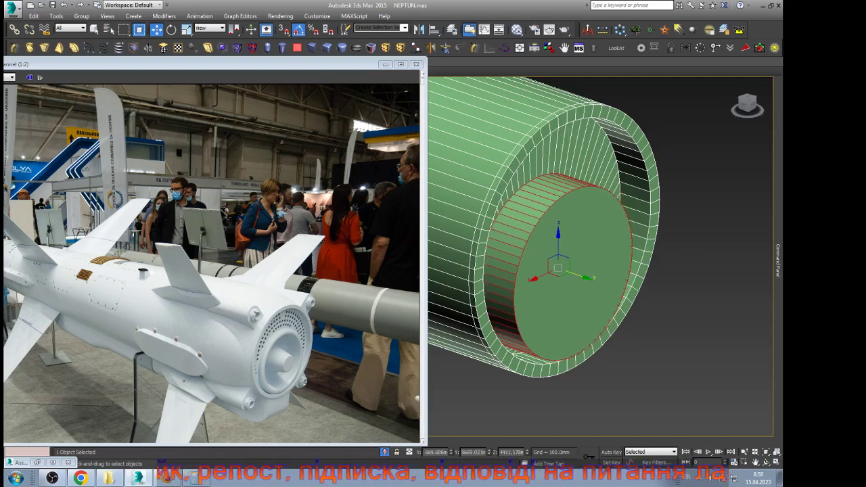
Step: Inset the raised disc's rear face and bevel it about 73 mm inward to form a tapered nozzle recess
click(580, 293)
scroll(573, 270, up, 2)
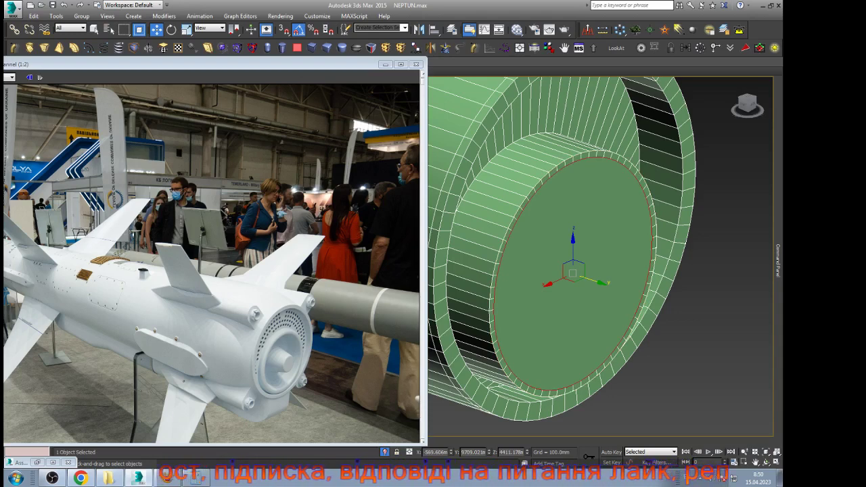
drag(611, 210, 610, 199)
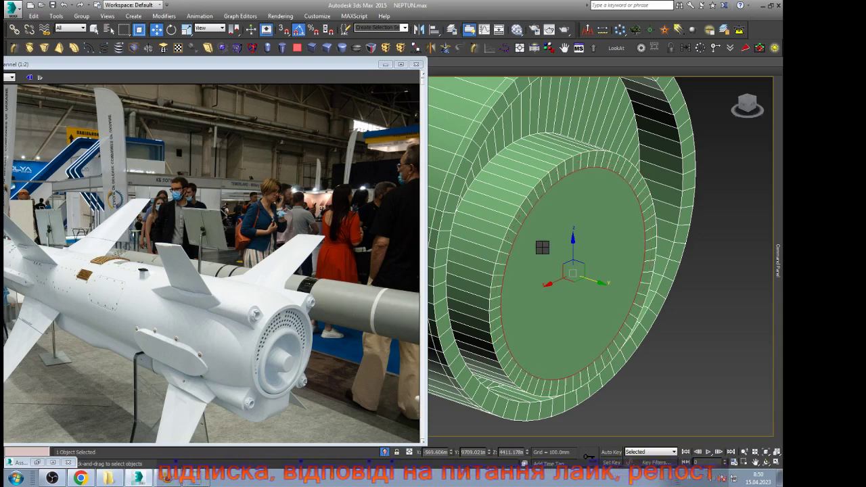
drag(543, 248, 542, 281)
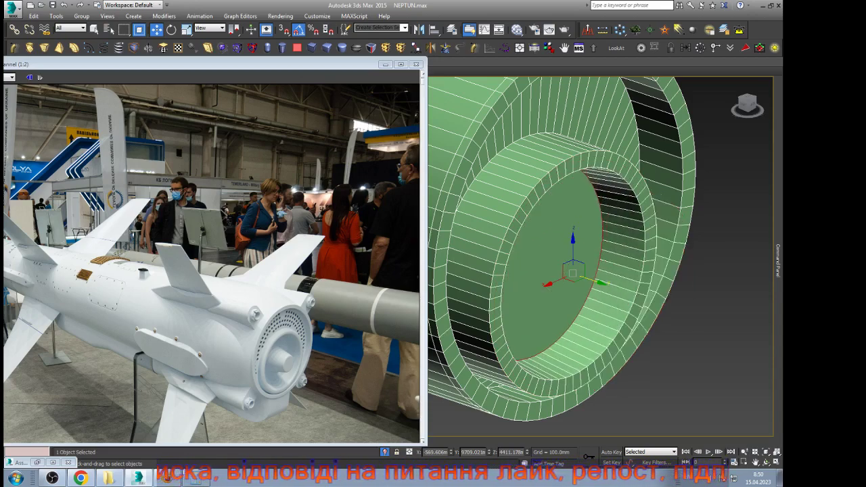
drag(543, 298, 543, 304)
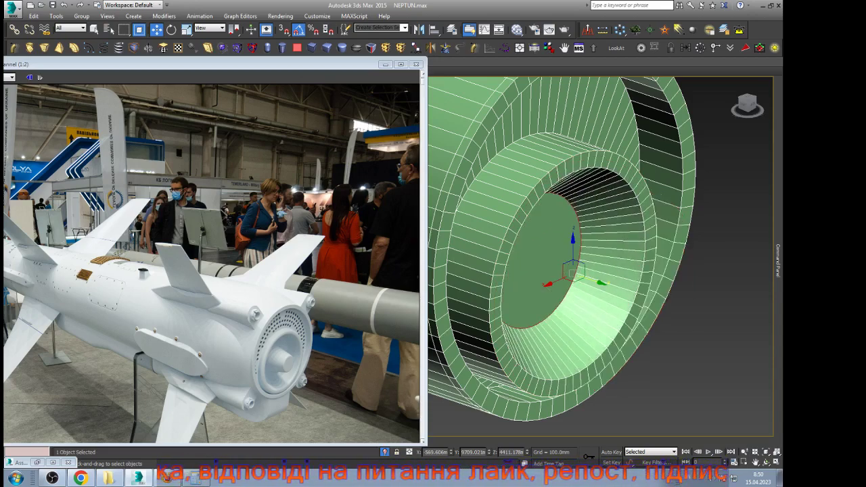
Step: Inset the nozzle recess floor and bevel its centre about 95 mm outward into a tapered cone
click(566, 262)
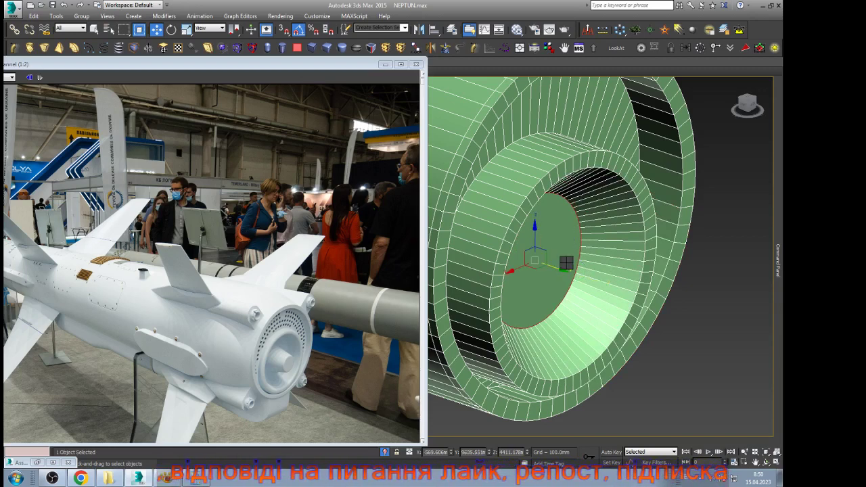
drag(567, 263, 566, 241)
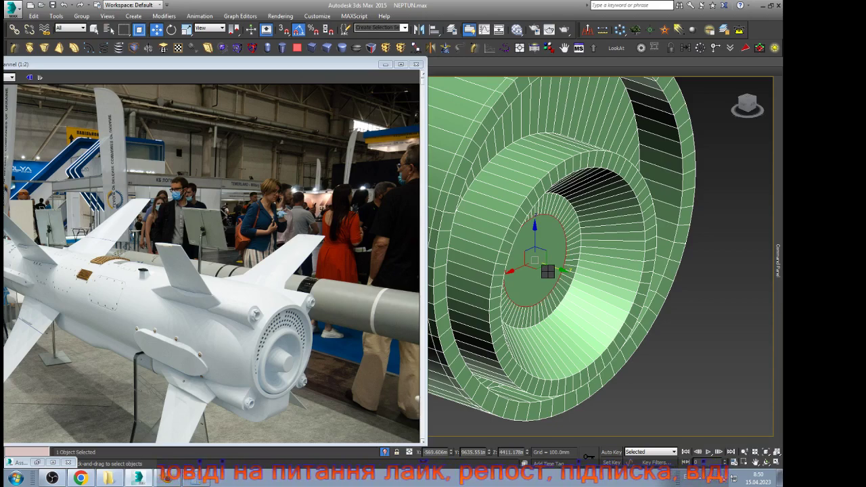
key(Delete)
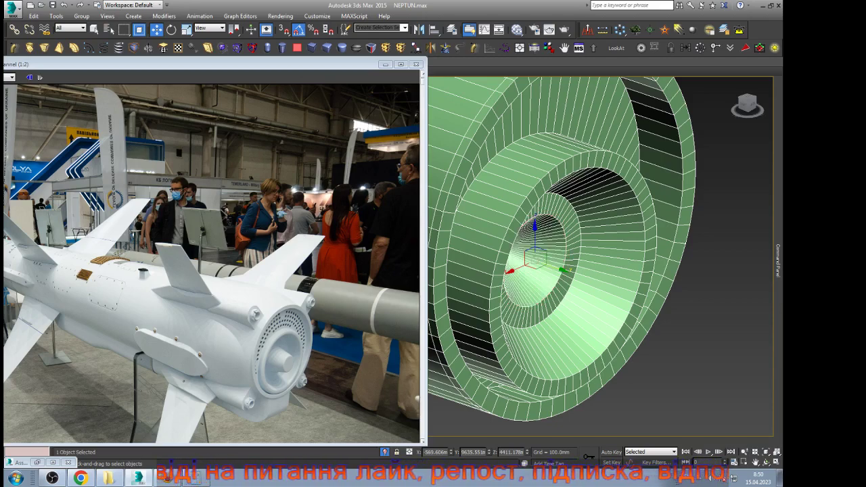
mouse_move(535, 284)
mouse_down()
mouse_move(536, 220)
mouse_move(535, 289)
mouse_up()
drag(575, 262, 575, 264)
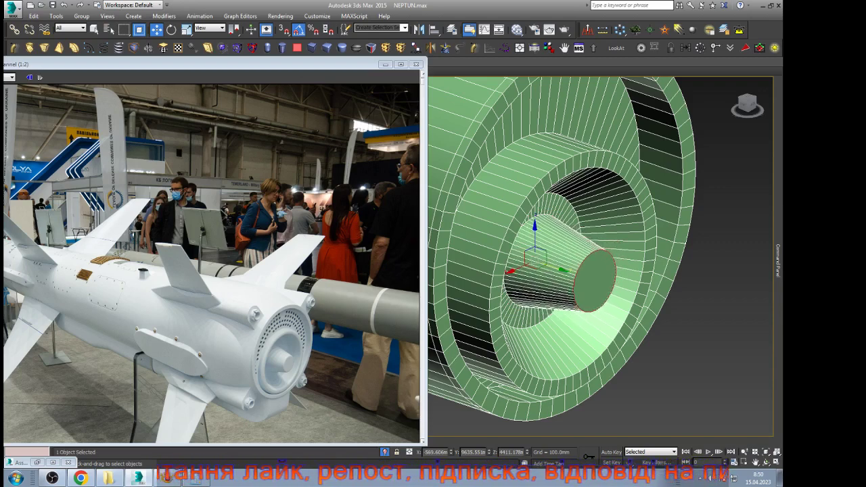
click(590, 266)
right_click(591, 266)
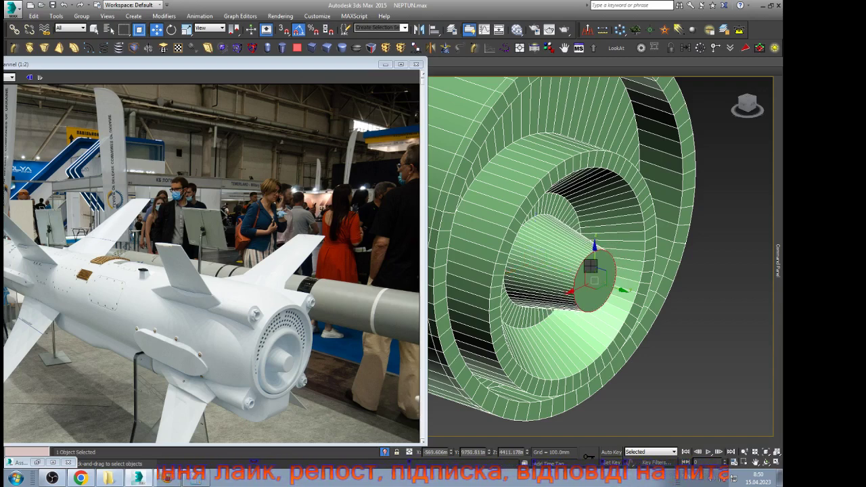
Step: Inset the cone's flat end face and collapse the inner face to a single centre point
drag(590, 266, 590, 248)
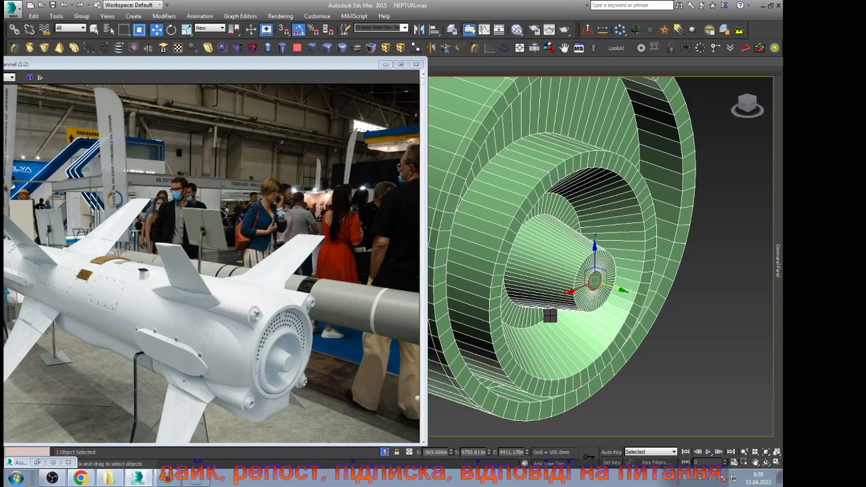
click(530, 214)
right_click(530, 214)
click(516, 189)
scroll(540, 298, down, 3)
scroll(541, 203, up, 3)
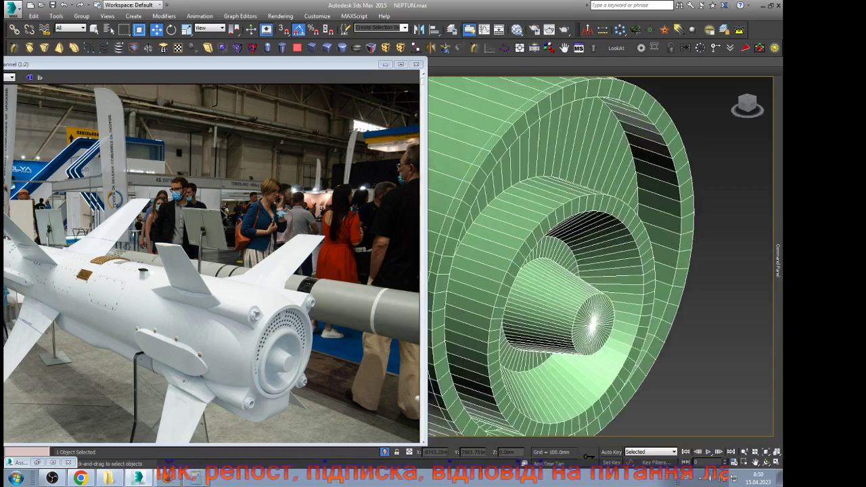
Step: Select the full ring of recess floor faces around the raised disc and move it about 45 mm backward
scroll(545, 193, up, 3)
scroll(545, 193, up, 2)
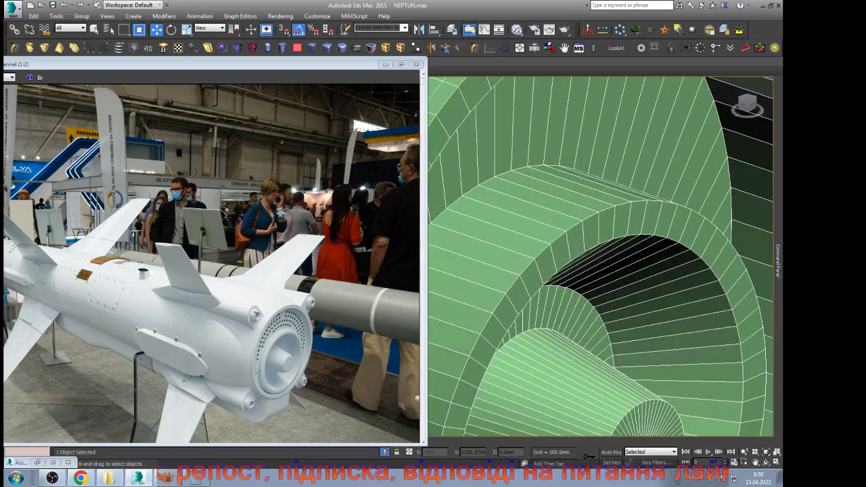
scroll(534, 182, down, 2)
click(577, 128)
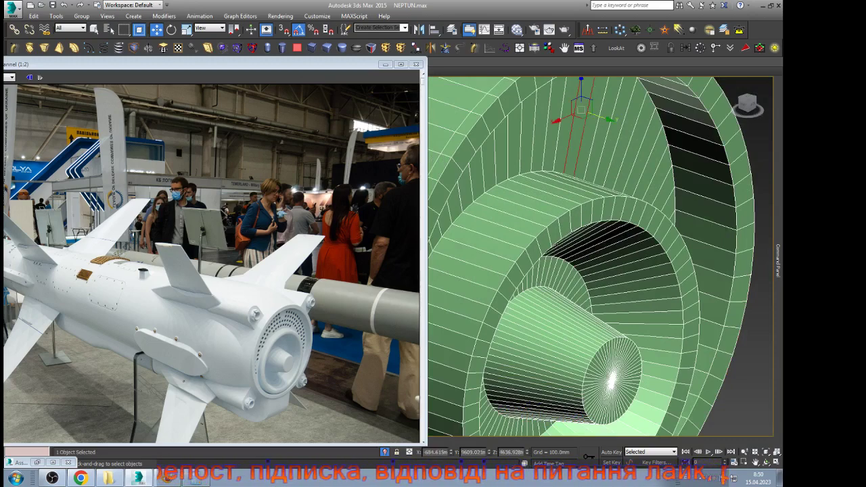
drag(580, 110, 575, 104)
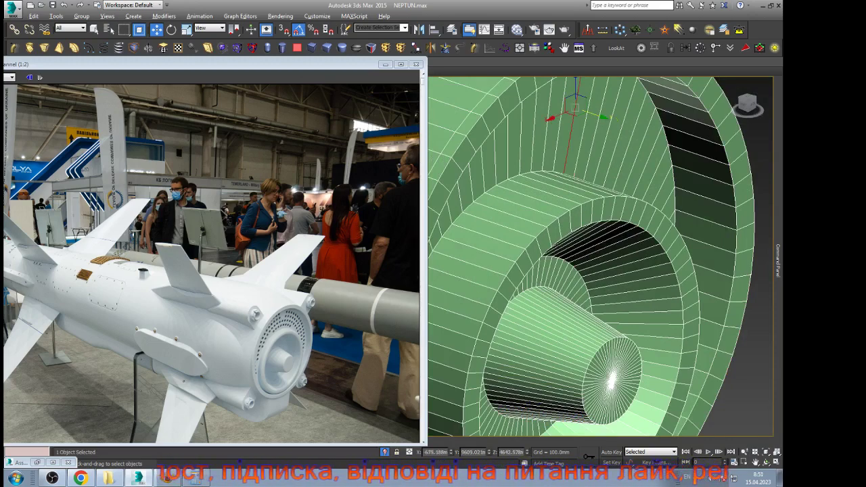
click(581, 178)
click(565, 169)
right_click(589, 169)
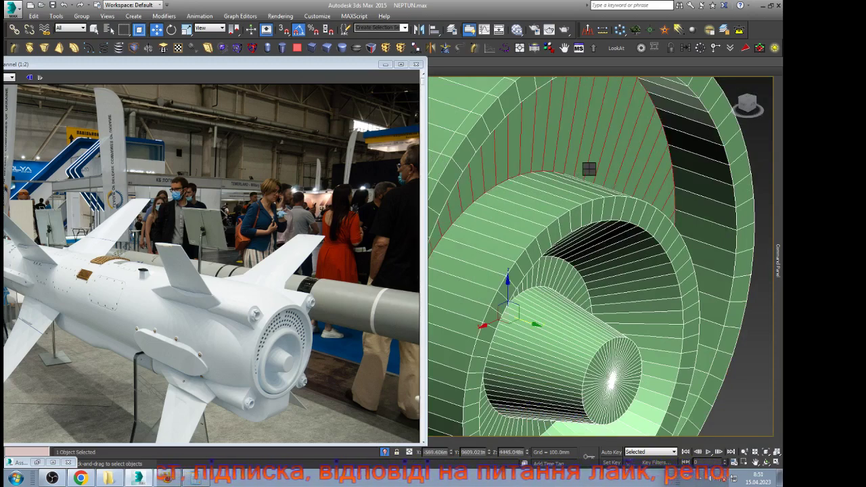
click(575, 180)
mouse_move(530, 323)
mouse_down()
mouse_move(565, 337)
mouse_move(542, 326)
mouse_up()
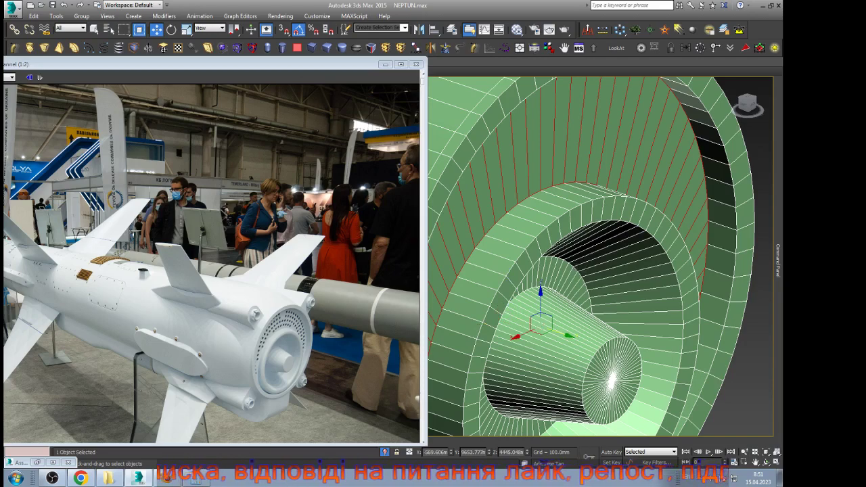
Step: Select the outer and inner edge loops of the raised disc's rear rim and chamfer them with several segments into a rounded lip
scroll(581, 269, down, 5)
scroll(575, 271, up, 8)
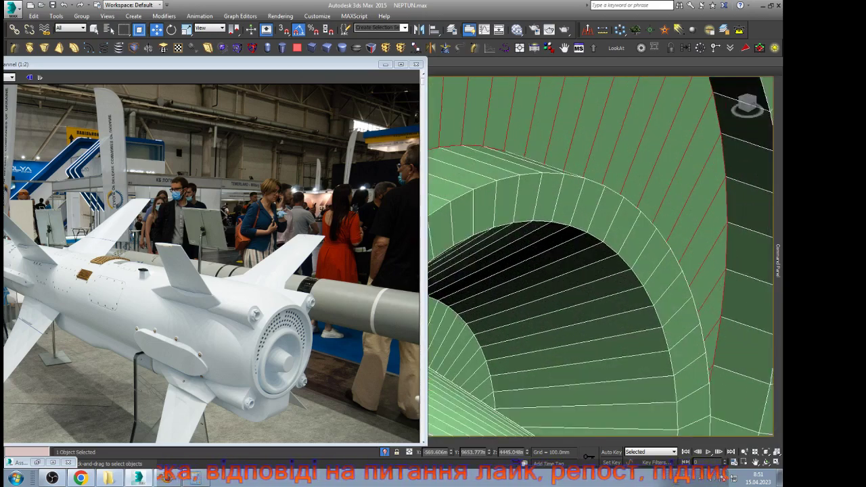
double_click(615, 164)
ctrl+double_click(590, 228)
key(F3)
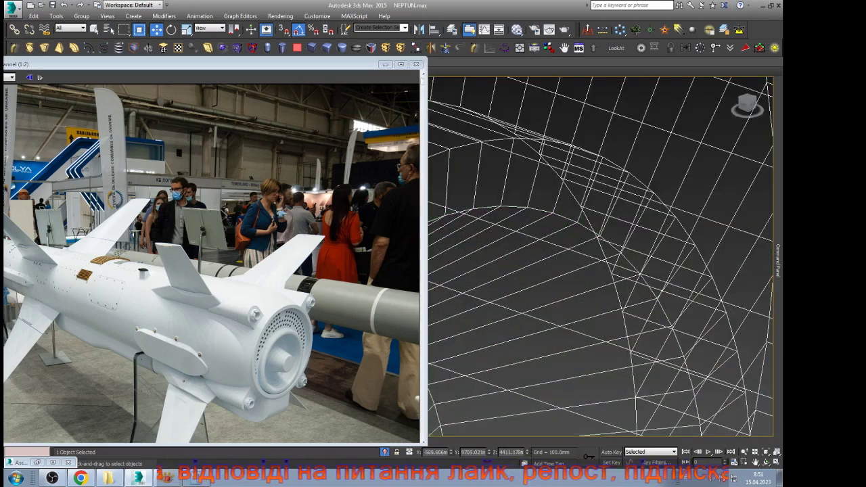
key(F3)
right_click(616, 202)
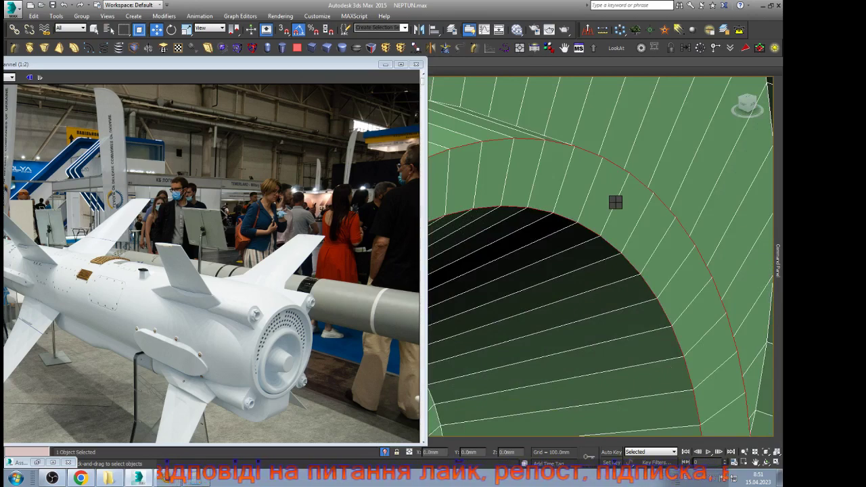
click(582, 252)
key(ctrl+z)
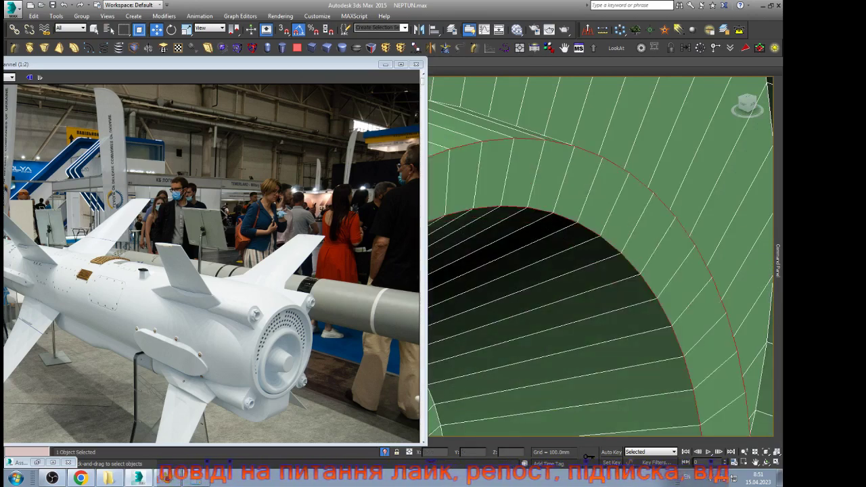
drag(590, 228, 590, 217)
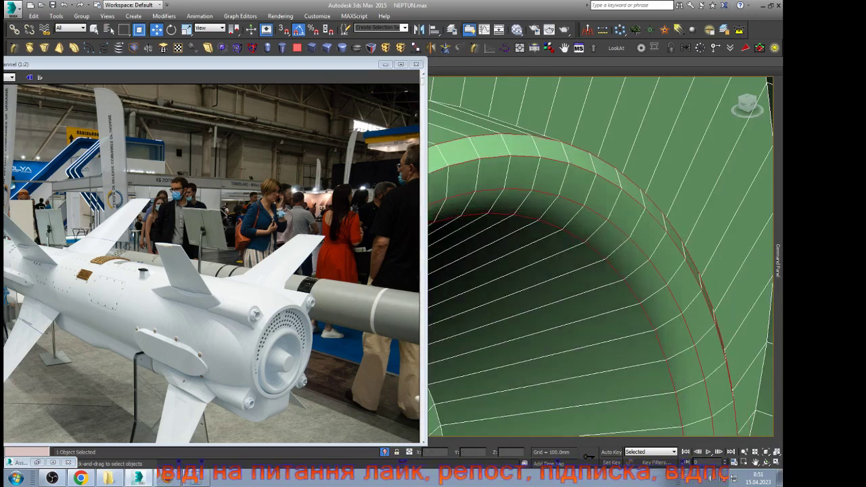
key(ctrl+m)
key(ctrl+m)
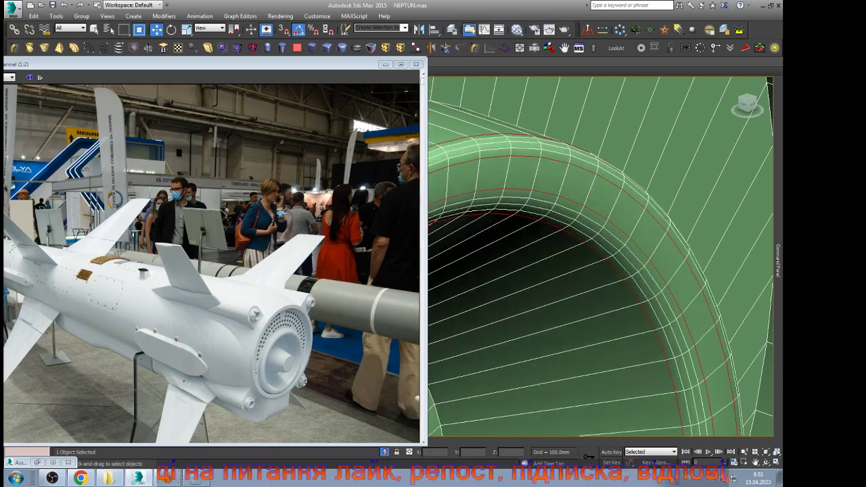
key(ctrl+z)
drag(581, 231, 581, 216)
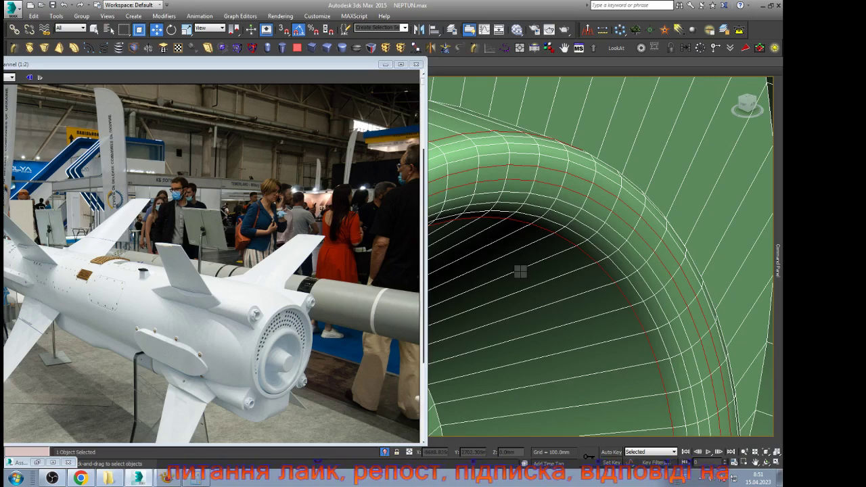
Step: Chamfer the edge loops around the nozzle recess floor and the cone's base with several segments
scroll(520, 272, down, 5)
scroll(569, 249, up, 5)
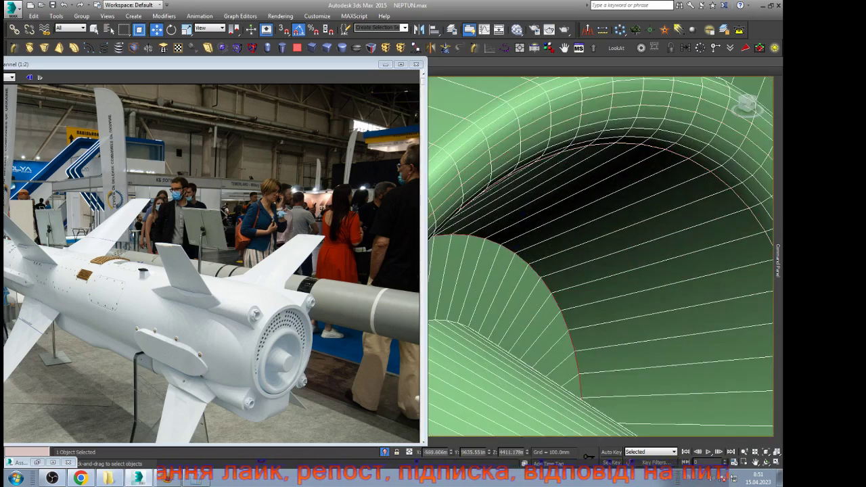
scroll(446, 318, up, 3)
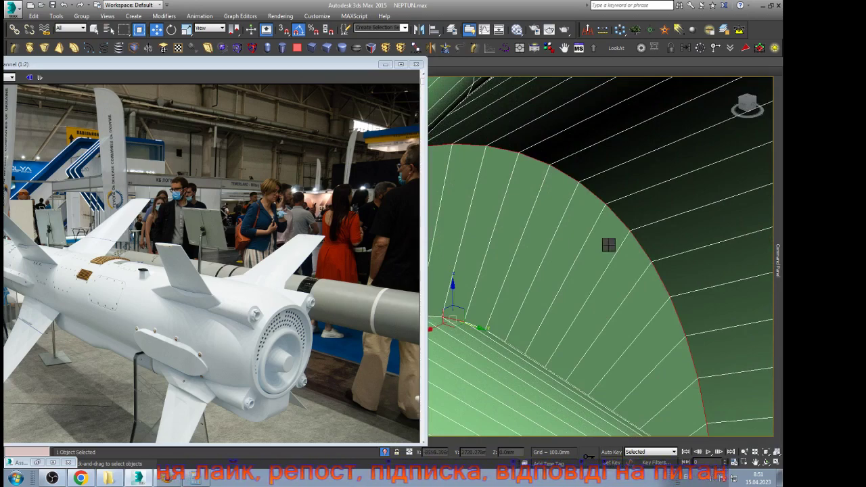
scroll(455, 321, up, 3)
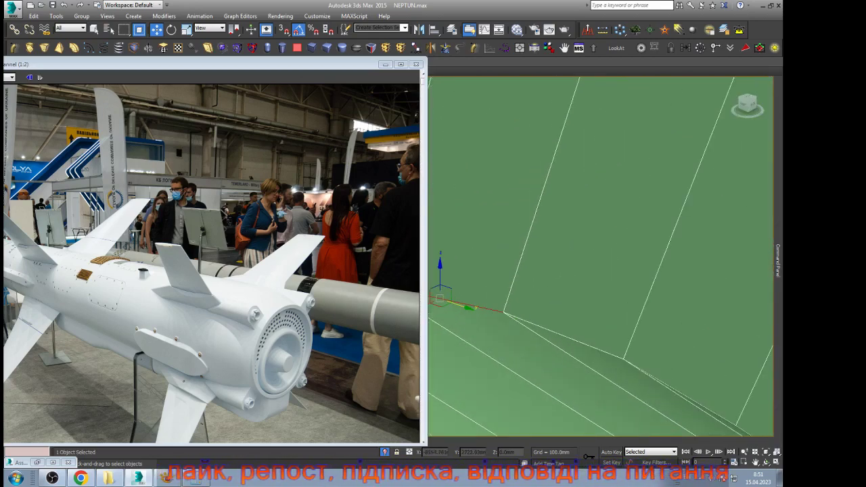
double_click(484, 307)
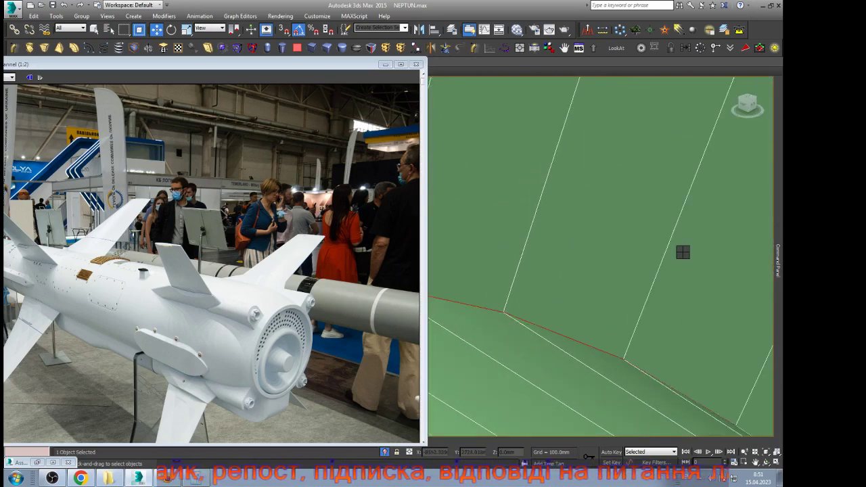
scroll(683, 252, down, 3)
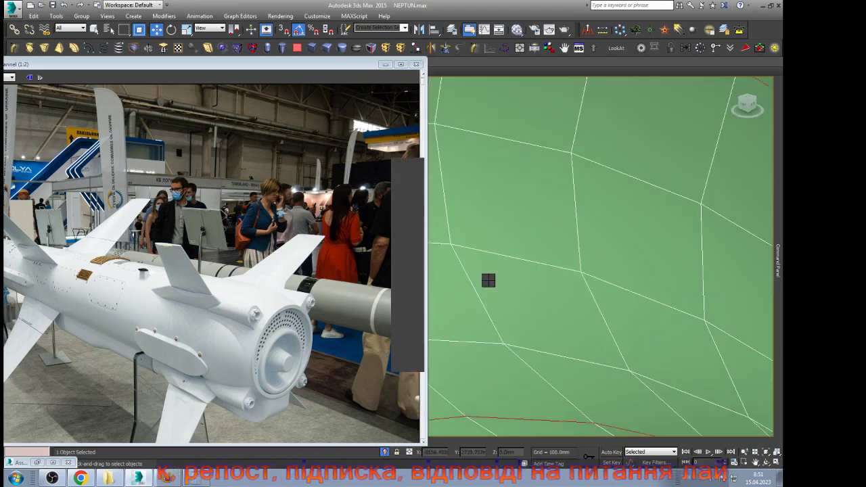
scroll(487, 278, down, 4)
scroll(601, 257, down, 4)
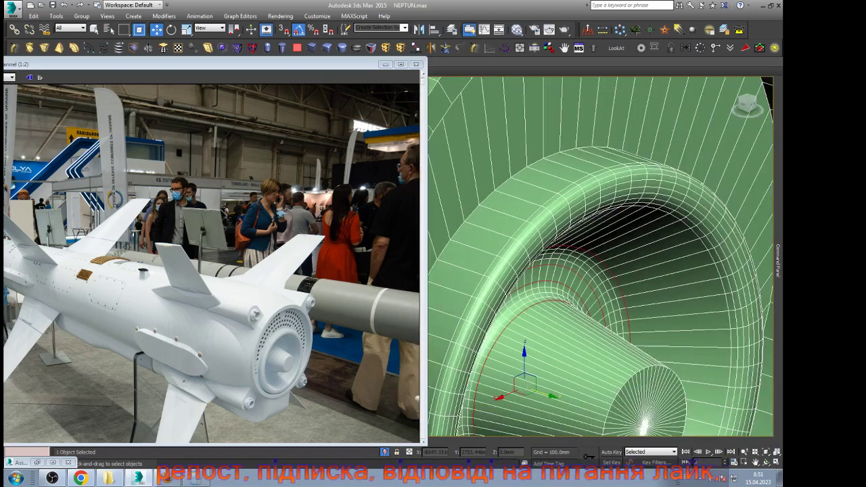
ctrl+click(612, 398)
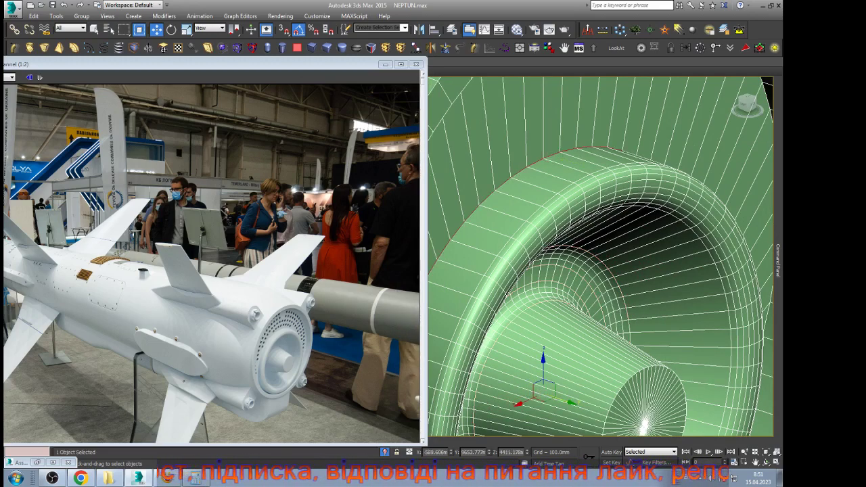
scroll(621, 166, up, 5)
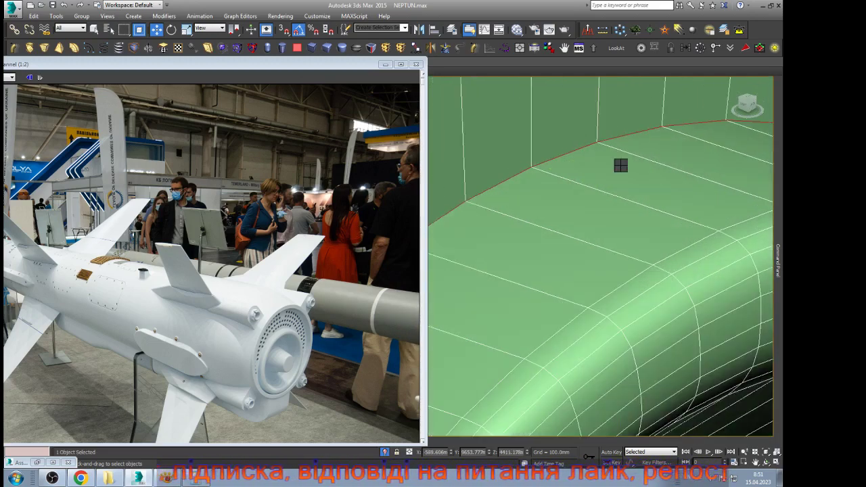
click(569, 224)
key(ctrl+z)
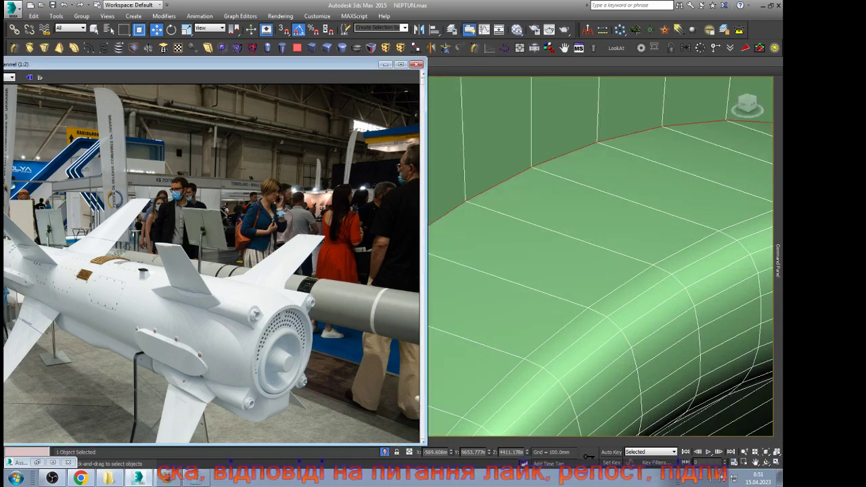
key(ctrl+d)
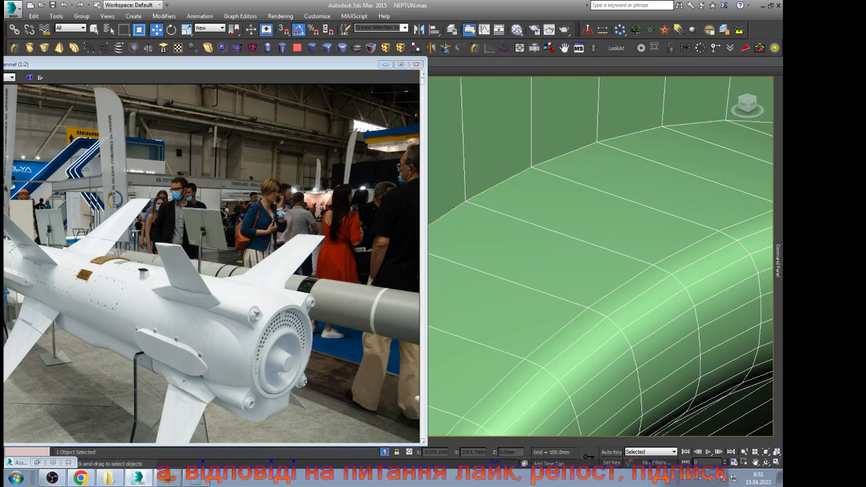
Step: Shift the reference photo aside and chamfer the edge loop where the raised disc meets the tail recess floor, using several segments
drag(230, 64, 128, 73)
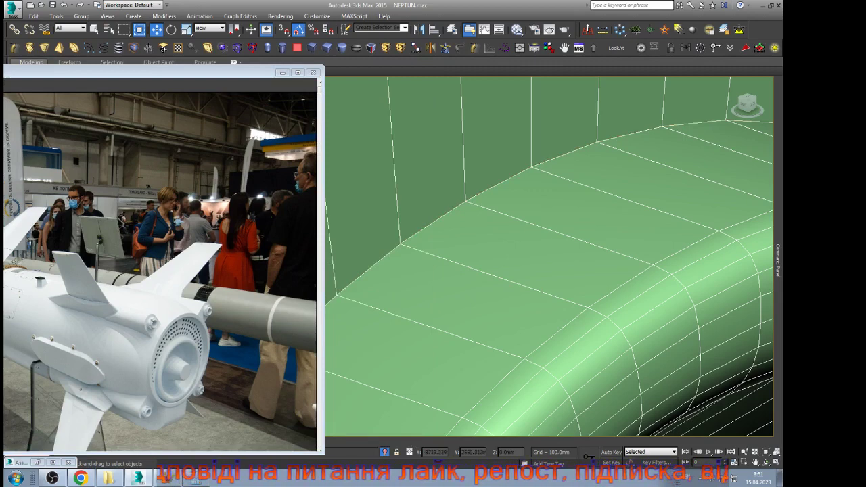
double_click(433, 223)
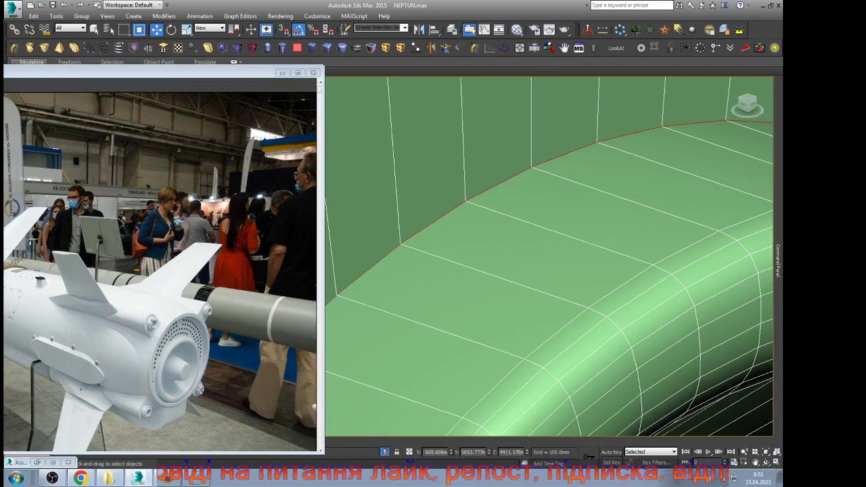
drag(433, 223, 433, 192)
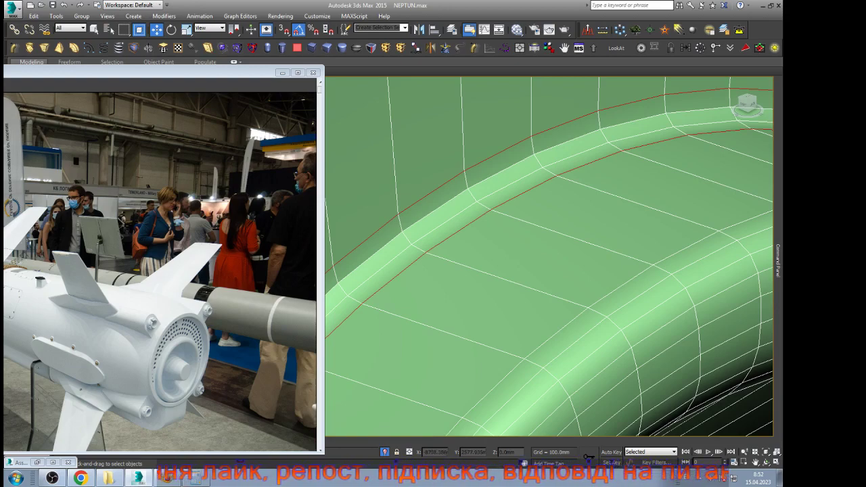
Step: Remove the extra edge loop running around the body just ahead of the tail rim
scroll(524, 247, down, 10)
scroll(508, 159, up, 5)
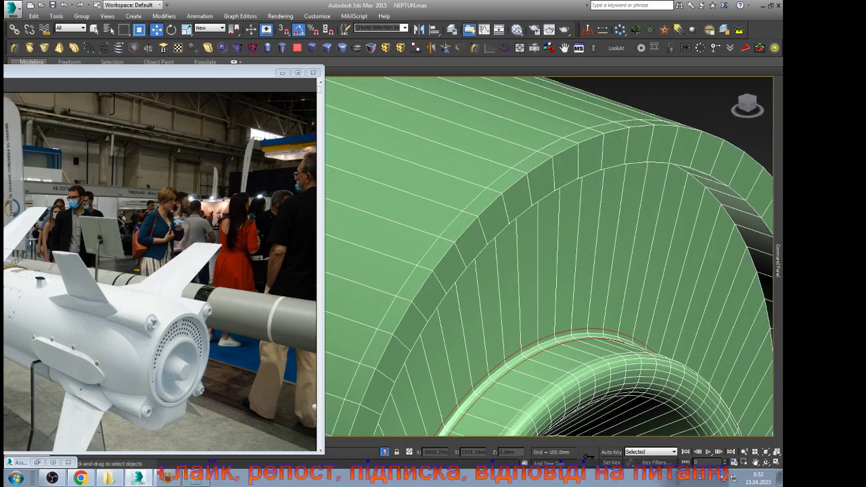
double_click(496, 181)
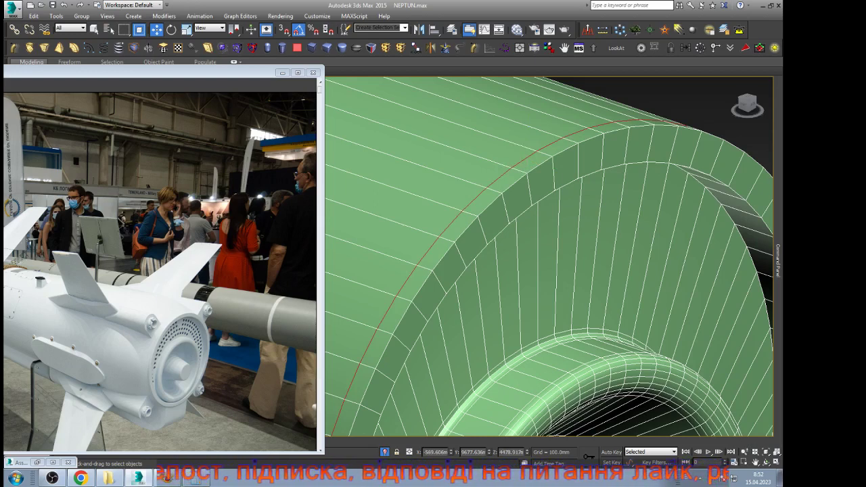
key(BackSpace)
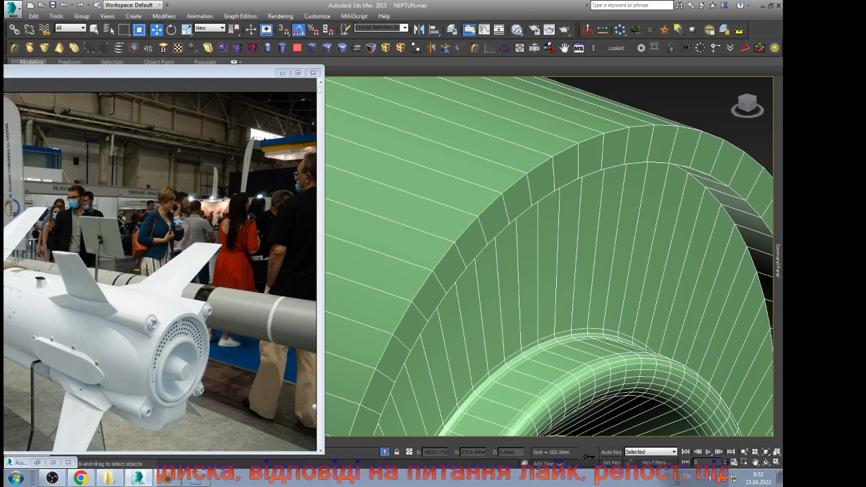
Step: Chamfer the outer and inner edge loops of the body's tail rim with several segments
double_click(565, 150)
ctrl+double_click(568, 178)
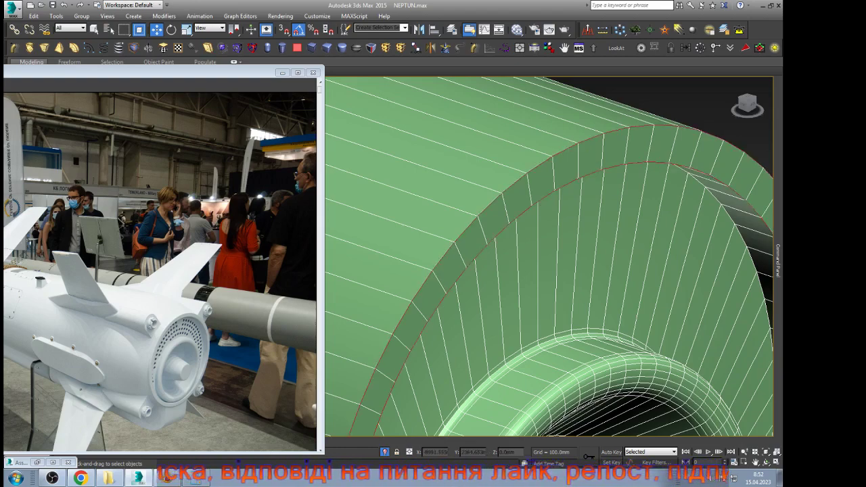
key(ctrl+shift+c)
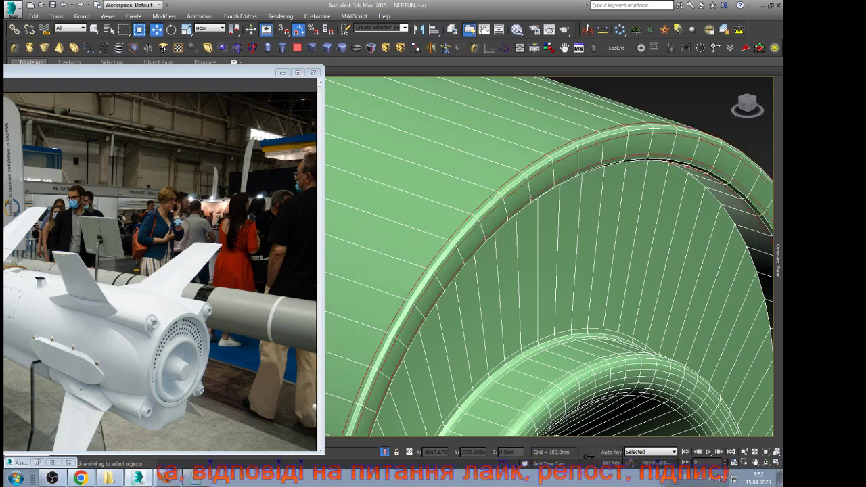
Step: Chamfer the edge loop where the tail rim's inner wall meets the recess floor, using several segments
scroll(514, 149, down, 5)
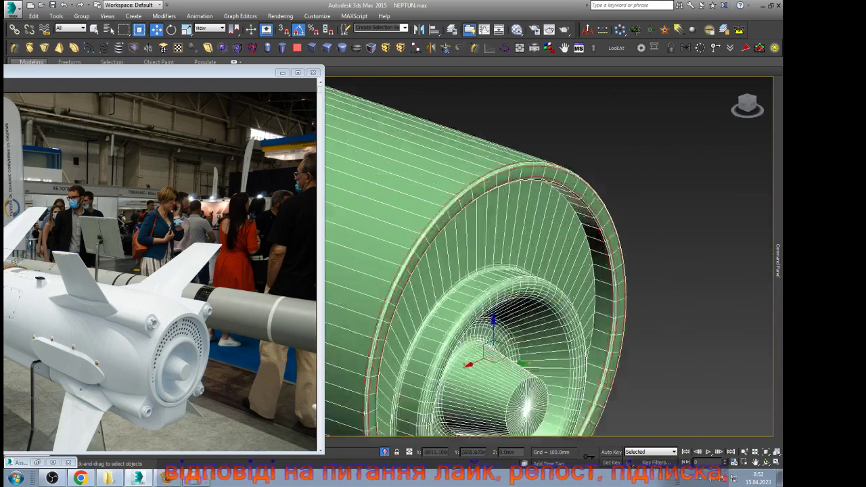
scroll(582, 229, up, 7)
double_click(559, 232)
scroll(572, 233, up, 4)
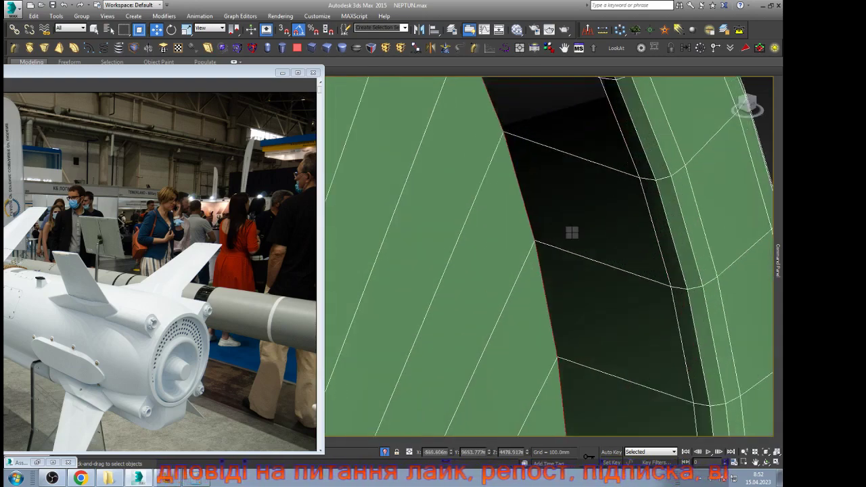
key(ctrl+shift+c)
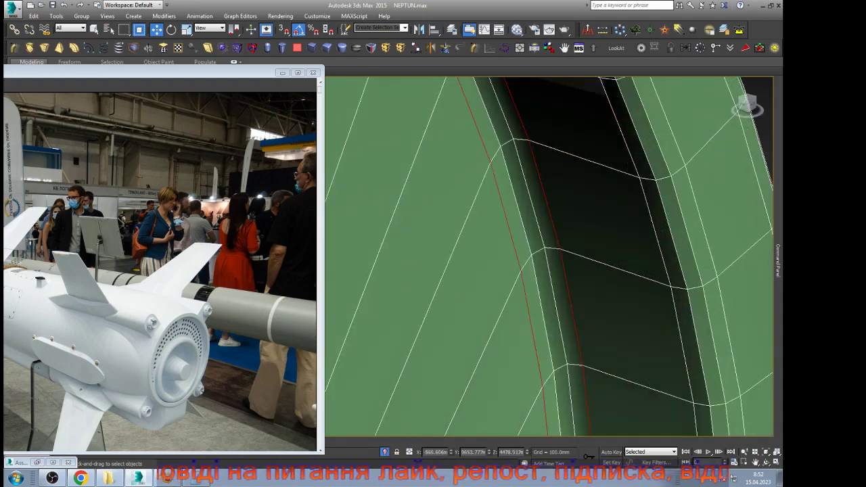
Step: Finish editing the body's edges and examine the rounded tail recess and the whole body from farther away
scroll(548, 257, down, 5)
click(700, 120)
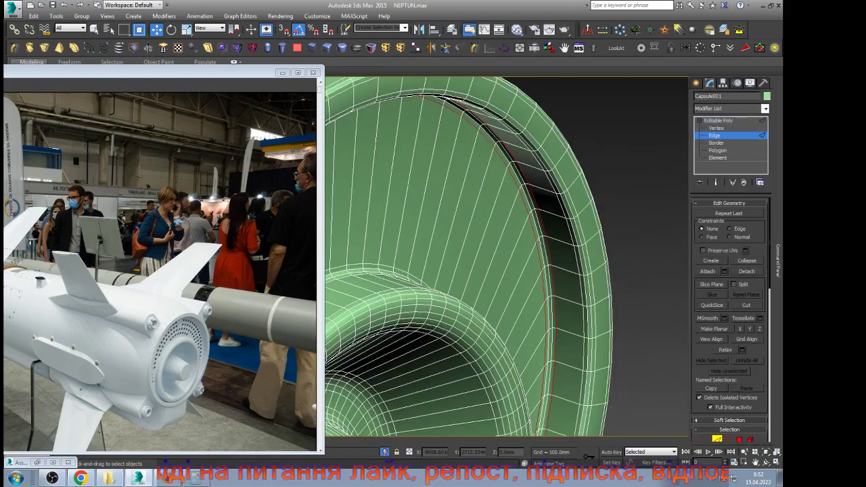
click(719, 120)
scroll(585, 184, down, 2)
scroll(621, 204, down, 3)
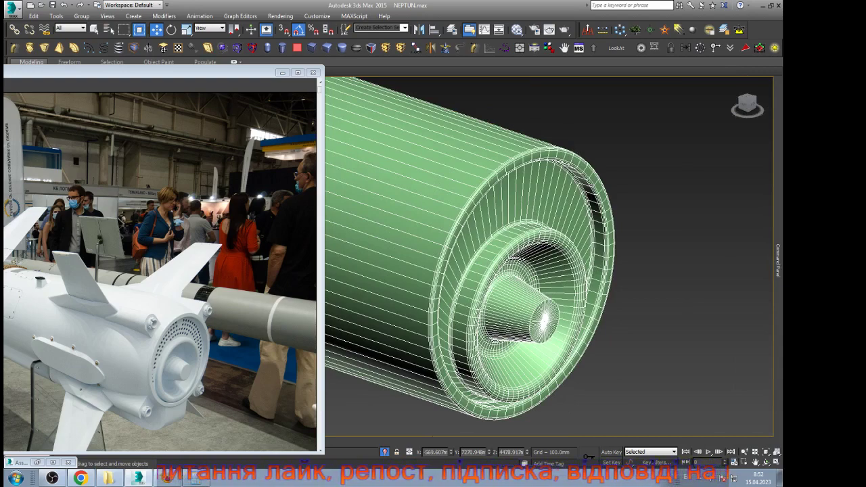
scroll(622, 189, down, 2)
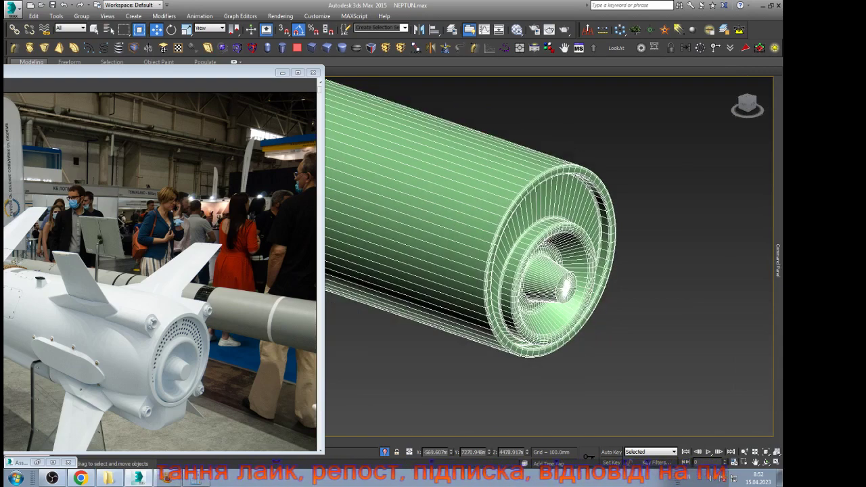
scroll(622, 190, down, 2)
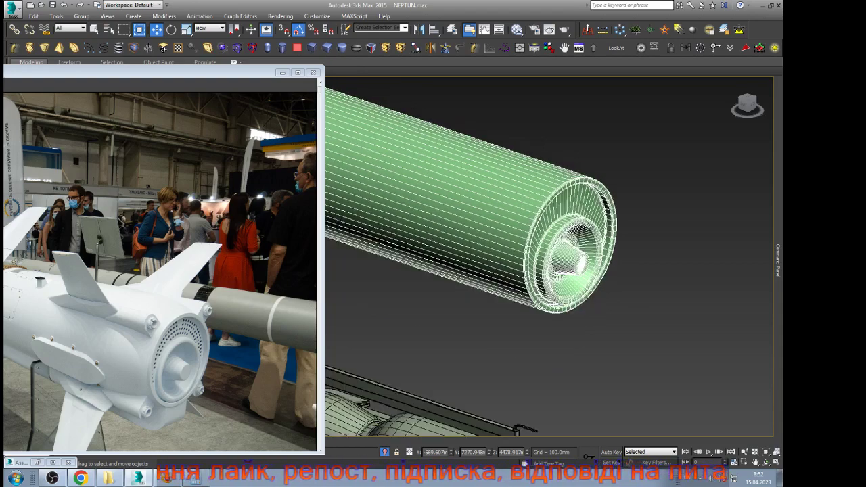
scroll(622, 189, down, 2)
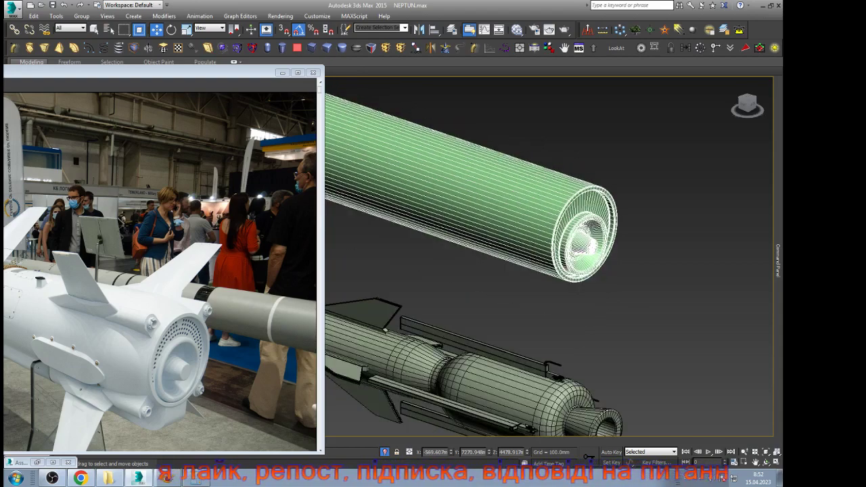
scroll(473, 216, down, 2)
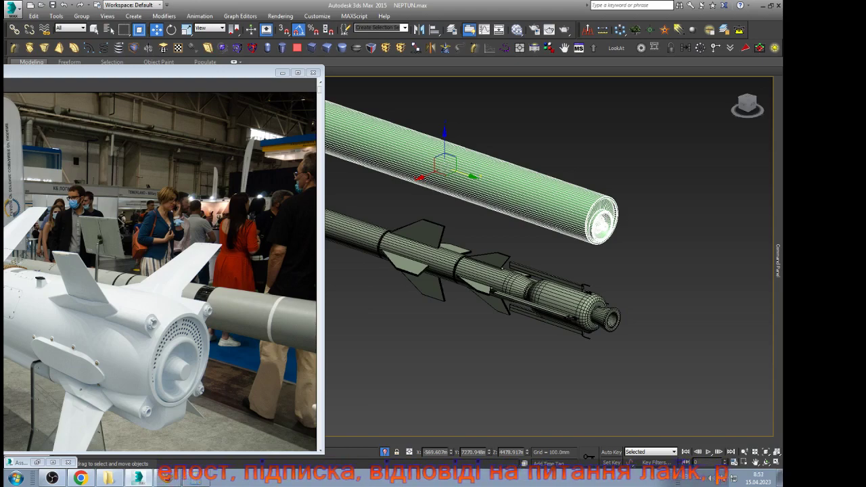
Step: Draw a small upright rectangle spline just outside the upper-left part of the body's circular outline, seen from the rear
key(f)
key(z)
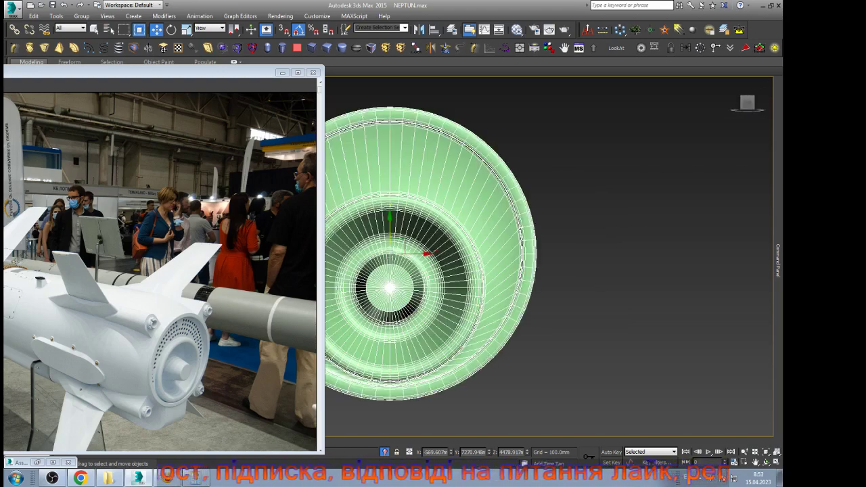
scroll(674, 242, down, 1)
scroll(530, 154, up, 3)
key(z)
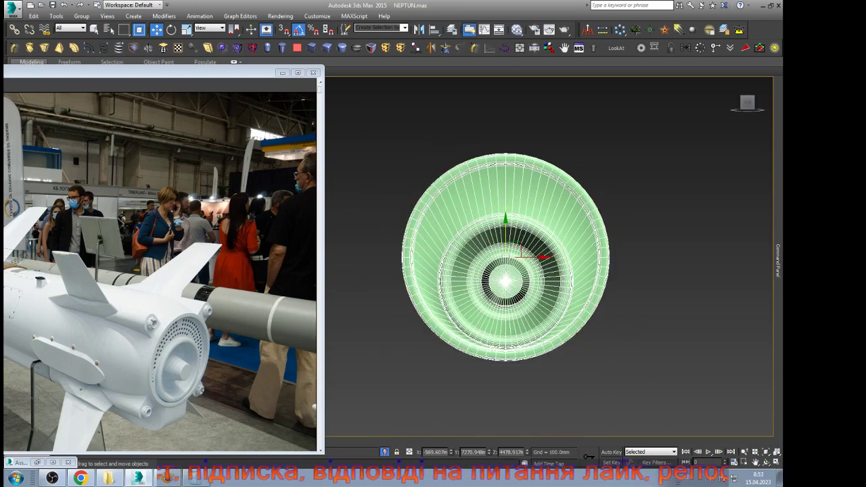
scroll(592, 243, up, 2)
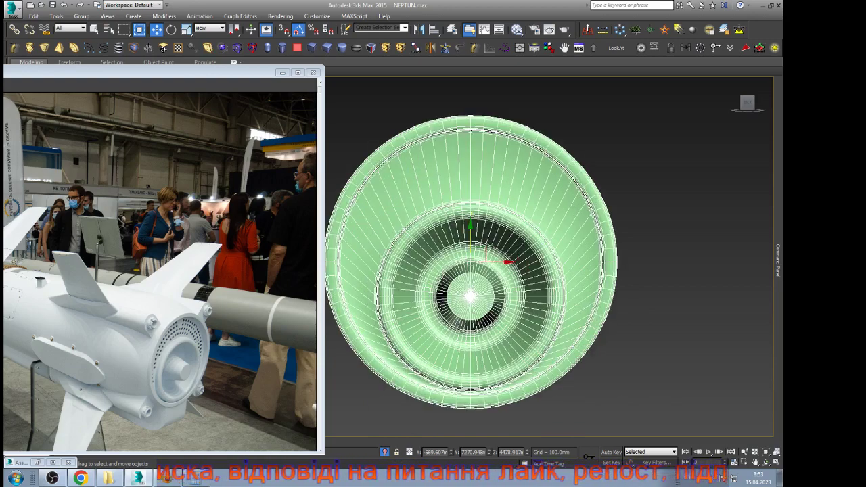
click(684, 249)
key(F3)
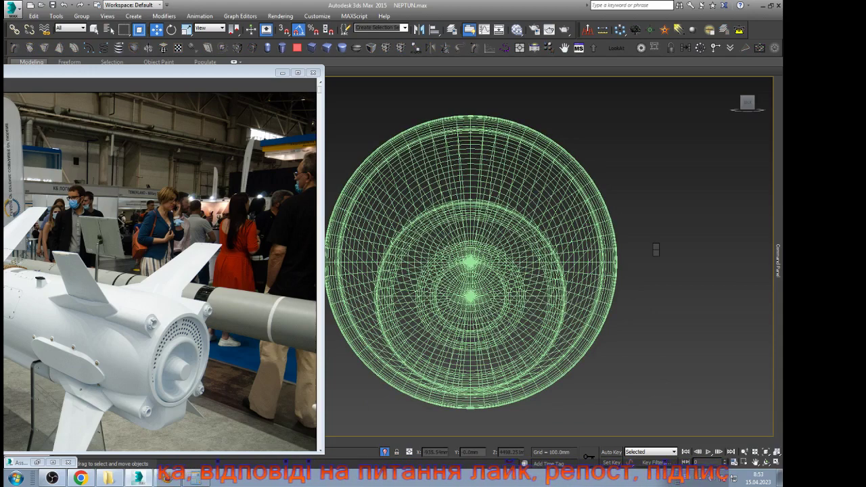
click(640, 217)
mouse_move(660, 192)
mouse_down()
mouse_move(687, 229)
mouse_move(673, 99)
mouse_move(673, 108)
mouse_move(379, 108)
mouse_up()
key(w)
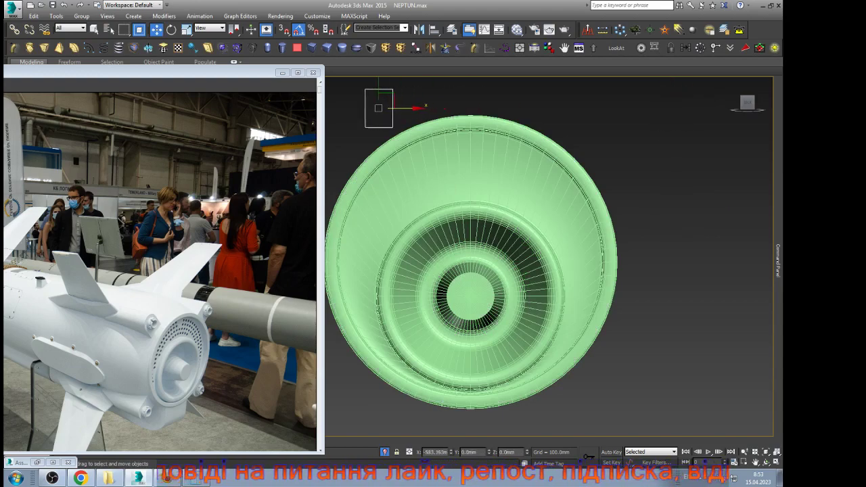
Step: Select all vertices of the rectangle spline and set their type to Corner
scroll(330, 78, up, 5)
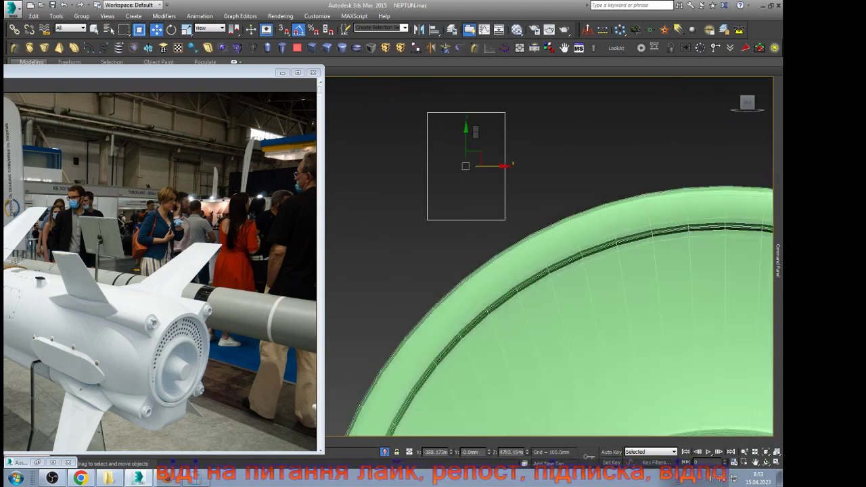
key(1)
key(ctrl+a)
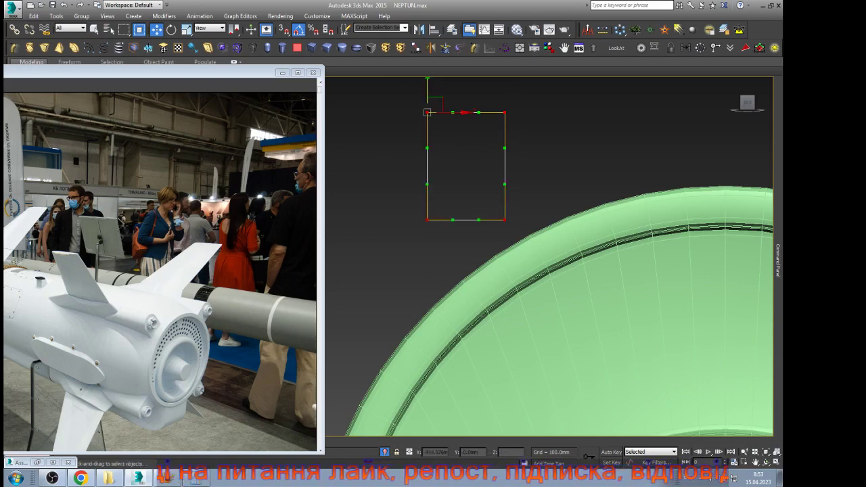
right_click(562, 173)
click(586, 133)
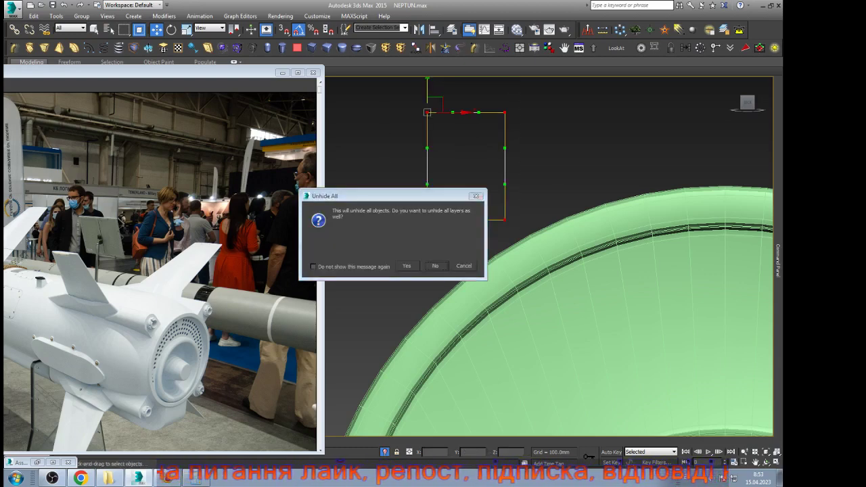
click(465, 265)
right_click(529, 258)
click(503, 195)
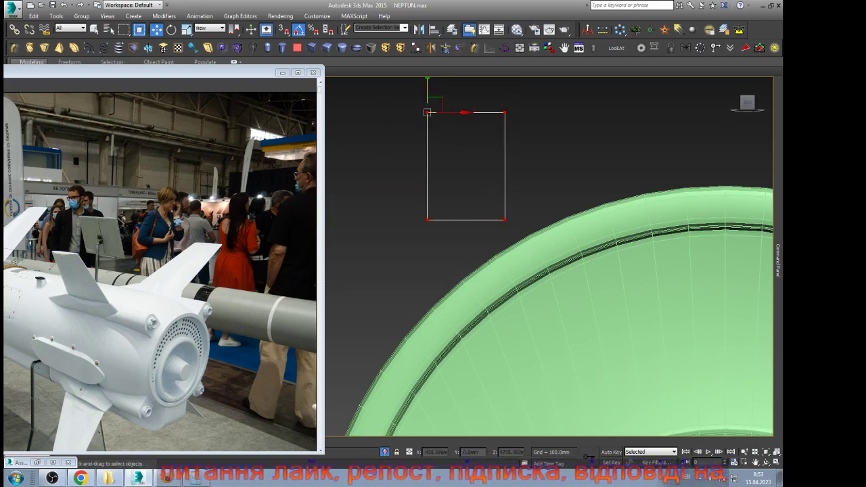
Step: Fillet the rectangle's two upper vertices until their arcs meet in a full half-round top
click(463, 137)
drag(348, 79, 576, 151)
mouse_move(778, 135)
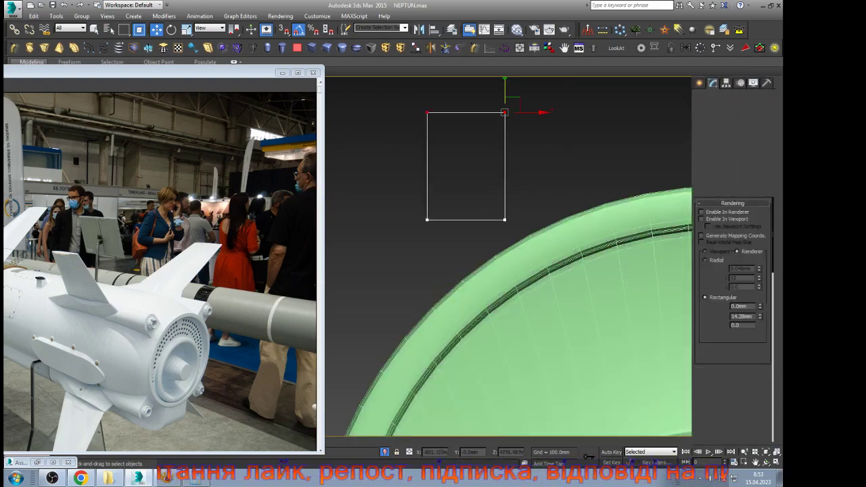
scroll(730, 312, down, 6)
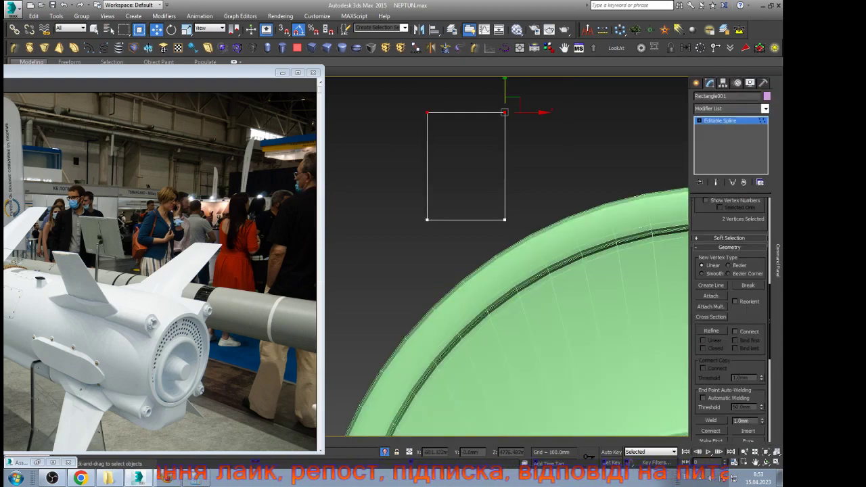
scroll(729, 311, down, 3)
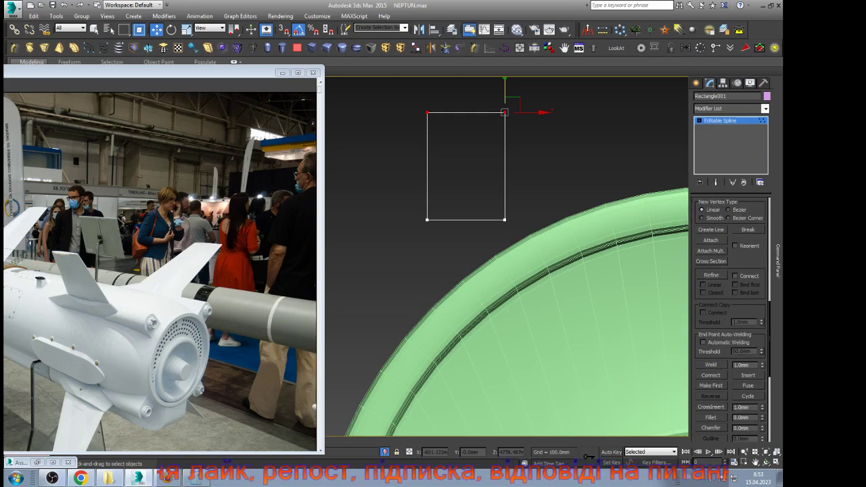
click(710, 417)
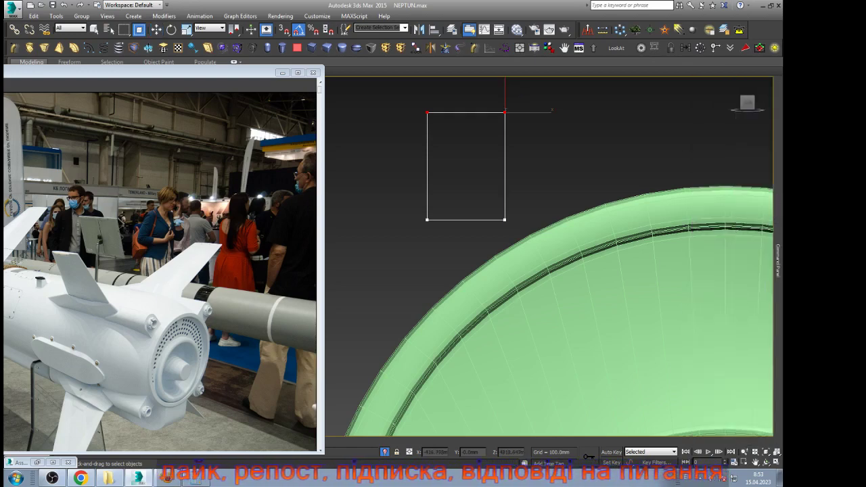
drag(505, 112, 505, 74)
Step: Select the two coincident vertices at the peak of the arch, fuse them and weld them into one
key(w)
drag(450, 96, 483, 127)
mouse_move(778, 261)
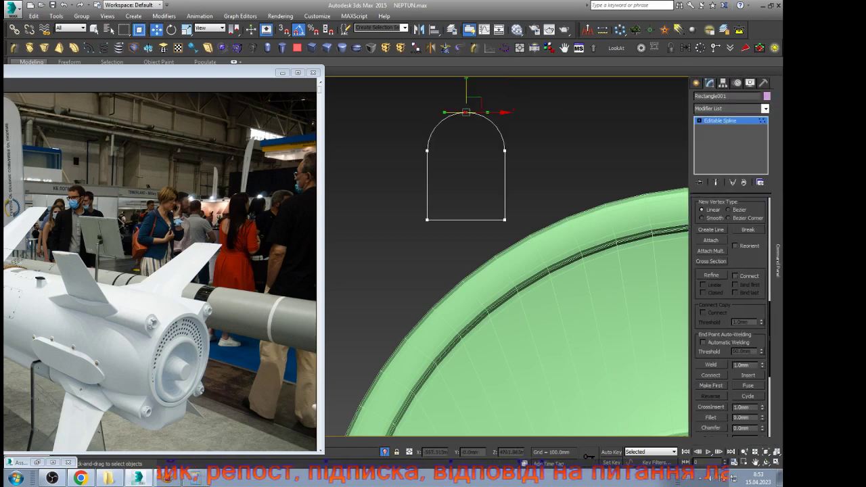
scroll(731, 318, down, 3)
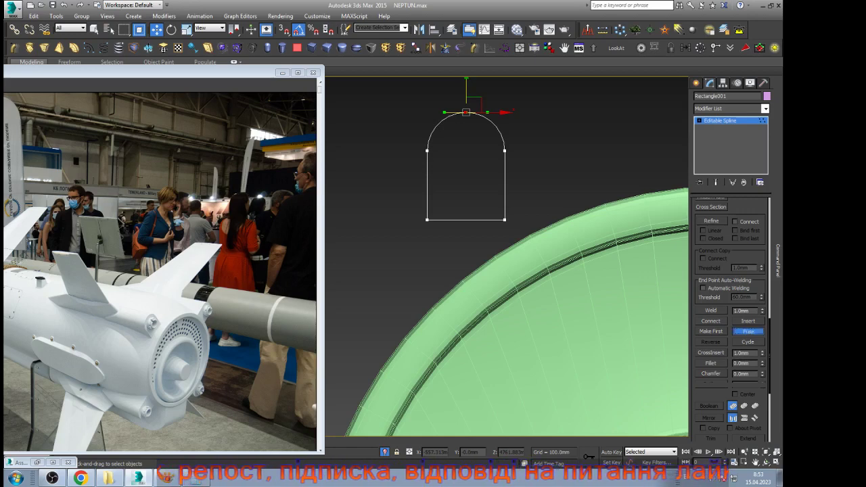
click(710, 310)
Step: Shorten the arched profile by raising its two bottom vertices slightly, and leave vertex editing
drag(551, 250, 427, 176)
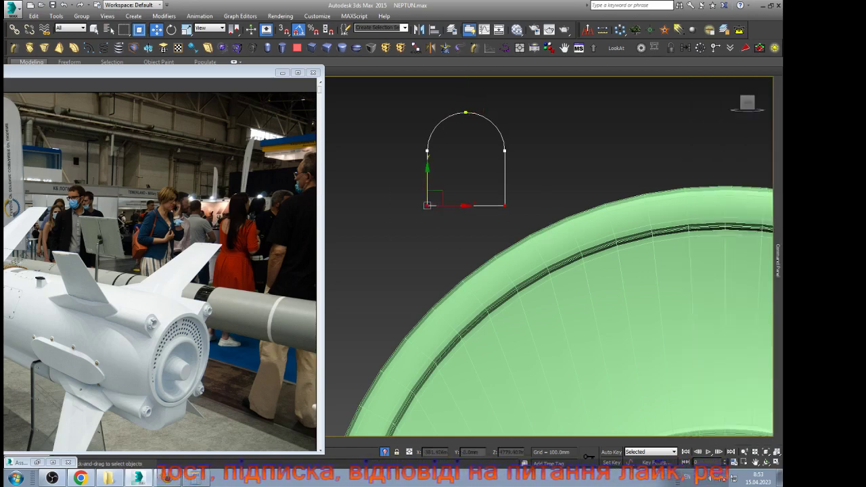
click(555, 178)
mouse_move(778, 261)
click(720, 121)
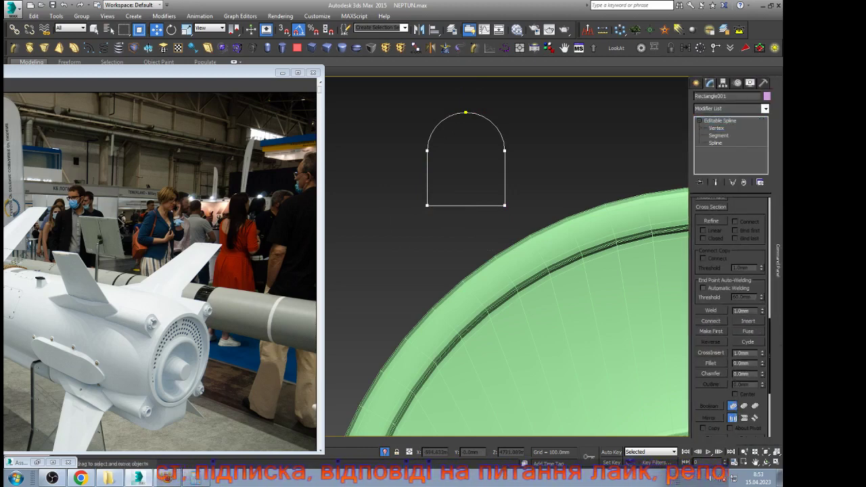
Step: Scale the arched profile up uniformly in two passes, first to about 132 percent and then slightly more
key(r)
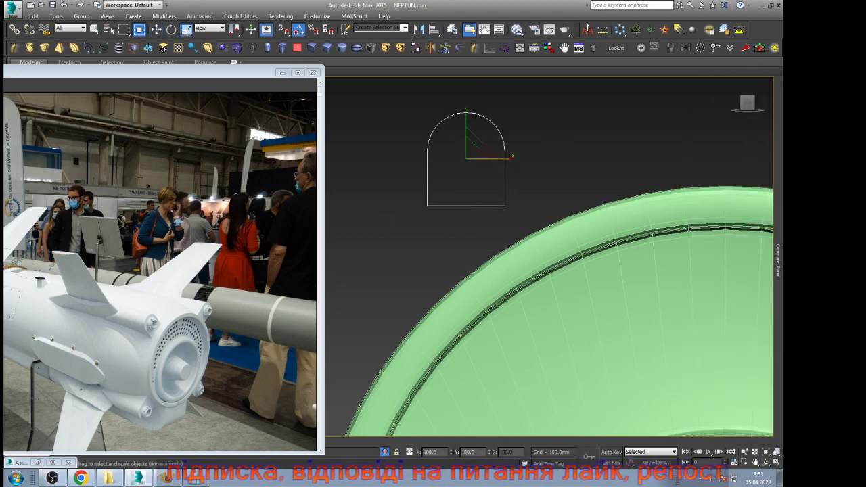
drag(484, 155, 485, 141)
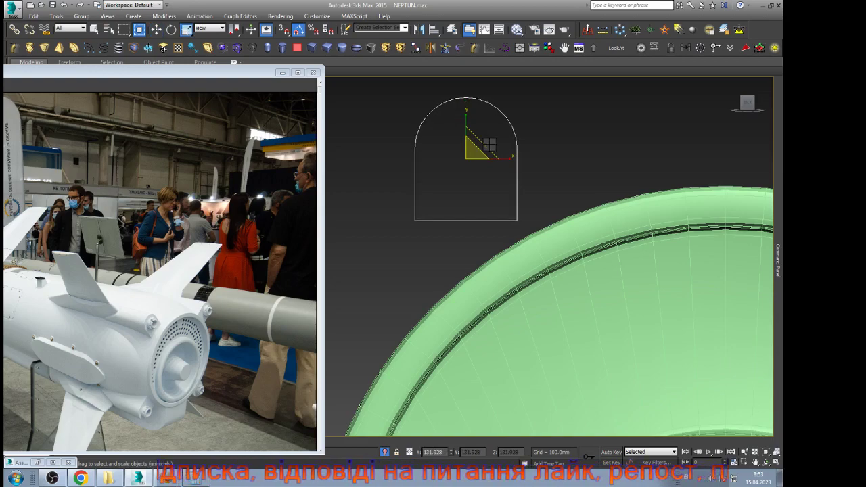
key(w)
scroll(501, 271, down, 5)
scroll(490, 221, down, 2)
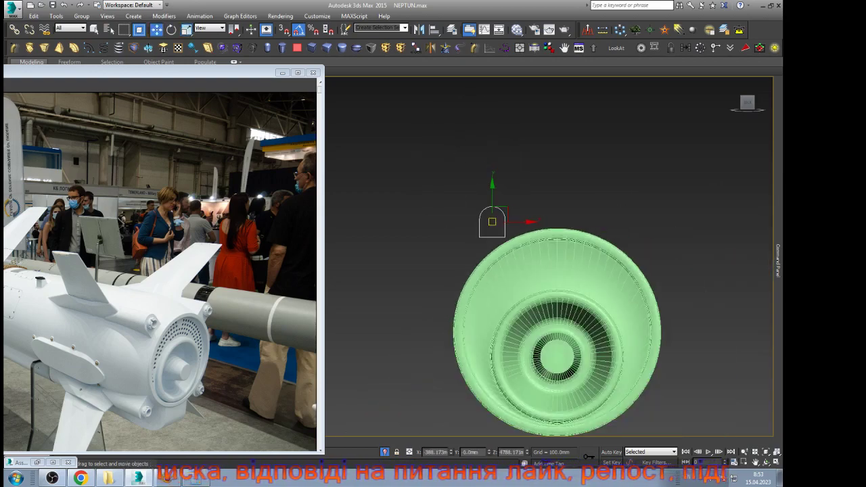
key(r)
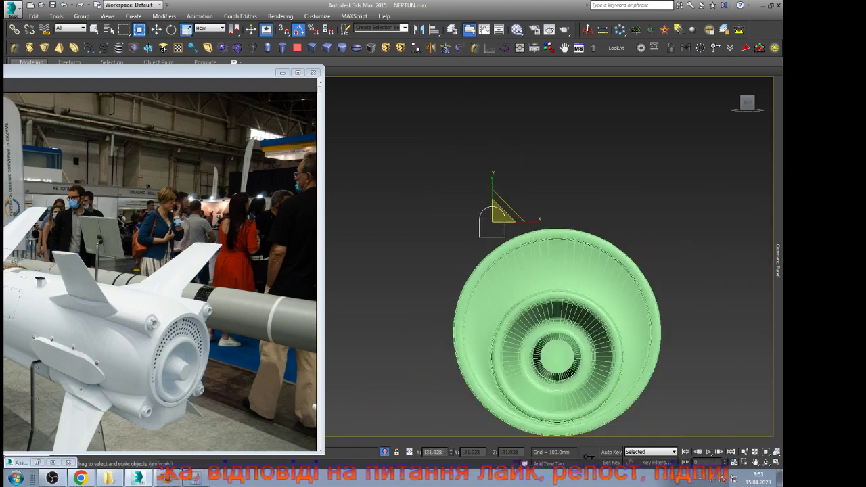
key(w)
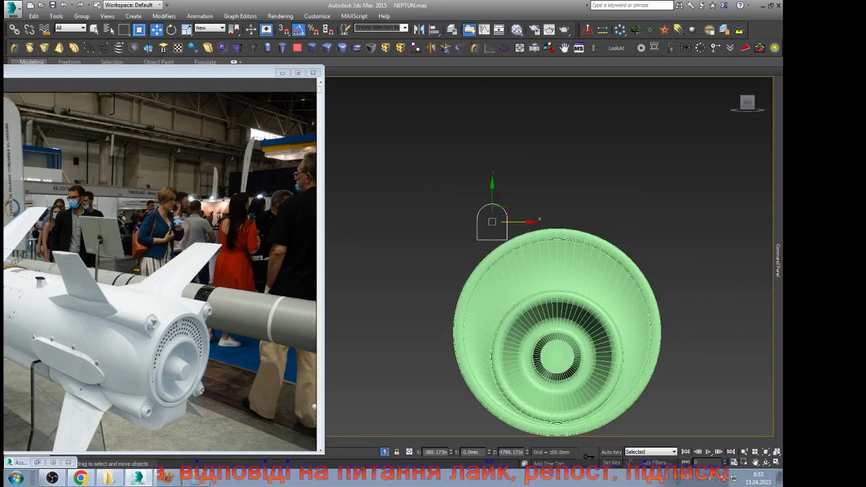
Step: Rotate the arched profile about 30 degrees counterclockwise and move it down so its flat base meets the body's outer edge
scroll(508, 218, up, 2)
key(e)
scroll(506, 214, up, 3)
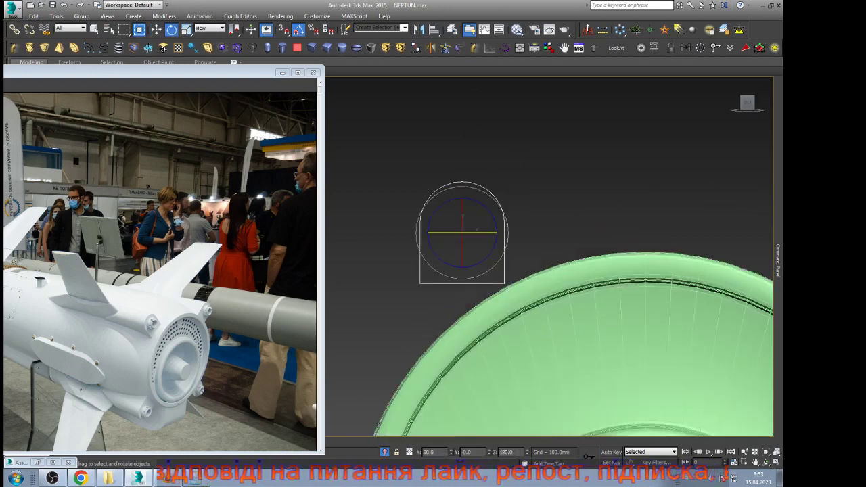
drag(463, 198, 461, 260)
key(w)
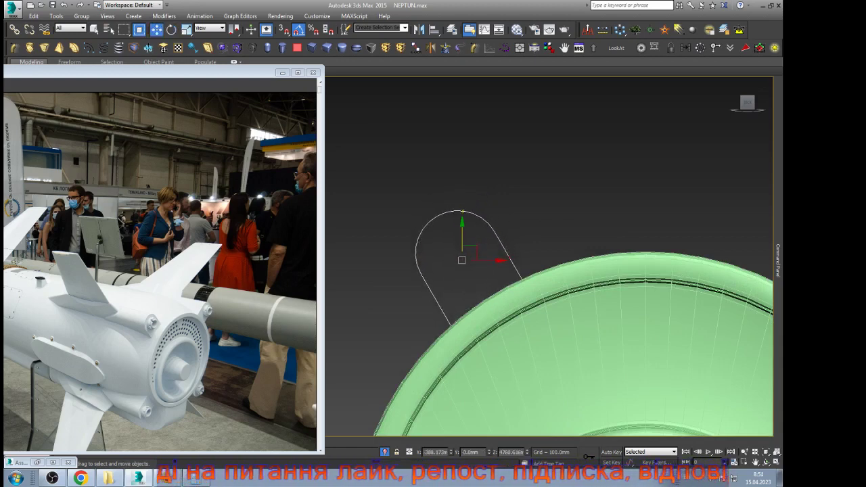
Step: Fine-tune the arched profile's tilt and position in wireframe so both base corners sit on the body's circular outline
scroll(459, 273, up, 3)
key(e)
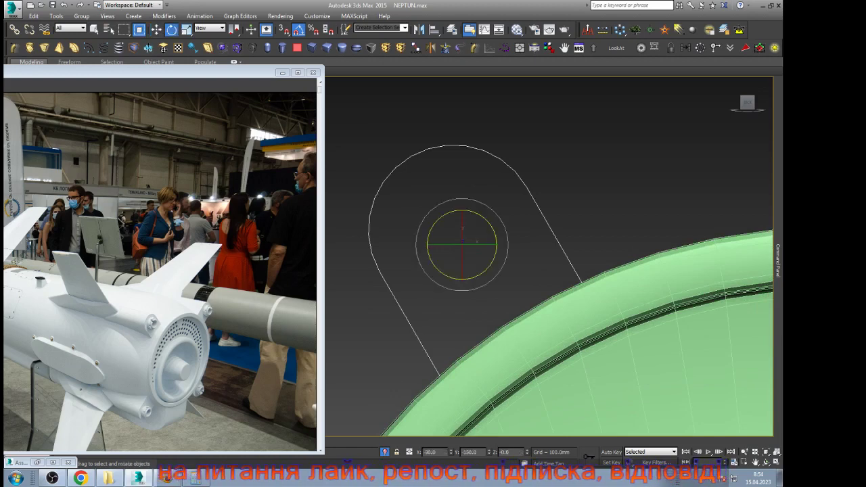
key(F3)
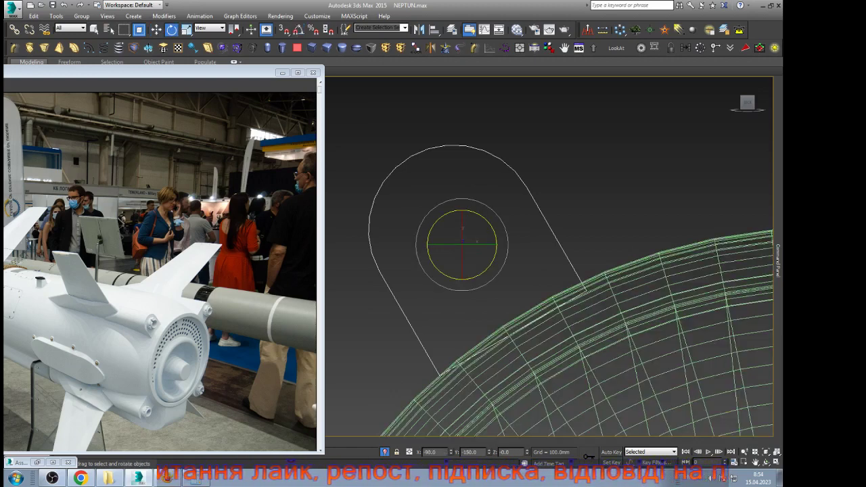
key(w)
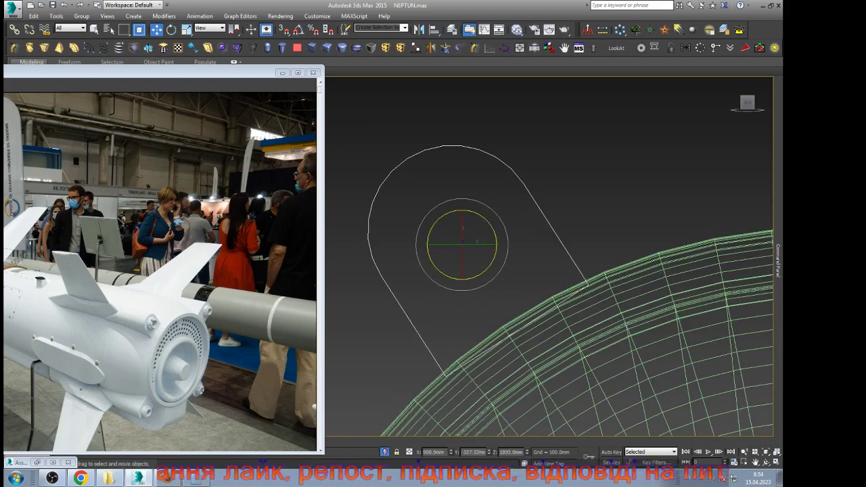
drag(466, 237, 464, 233)
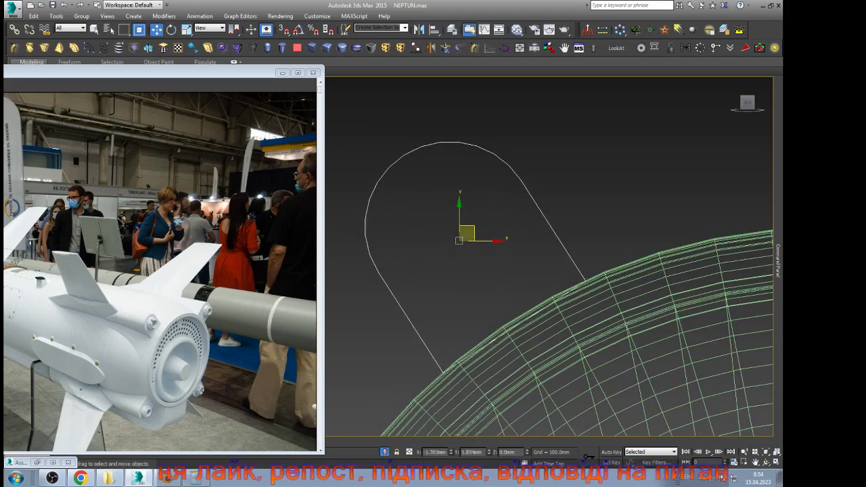
scroll(484, 228, down, 6)
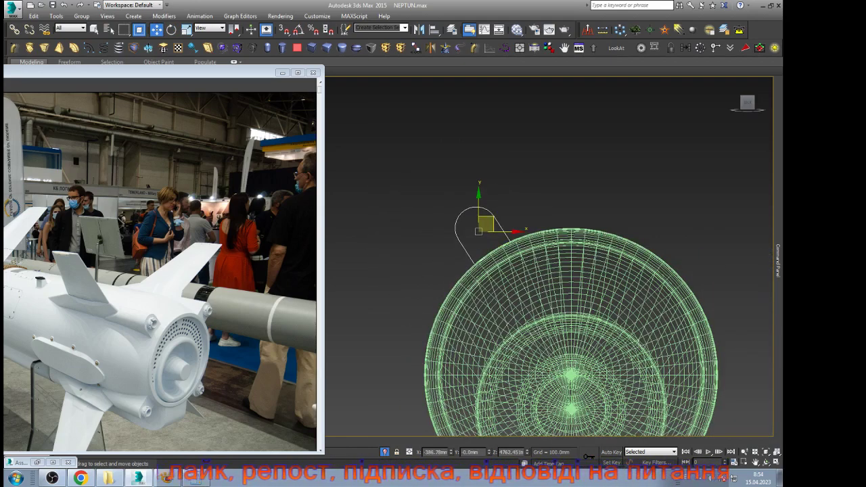
Step: Move the arched profile down along the body's outline and rotate it further counterclockwise so both base corners meet the outer circle
key(F3)
scroll(484, 228, down, 2)
scroll(491, 227, up, 6)
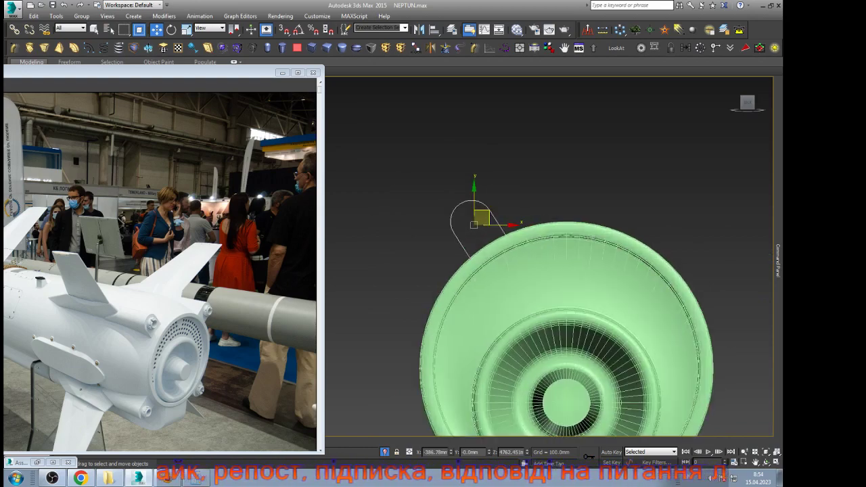
drag(467, 222, 427, 245)
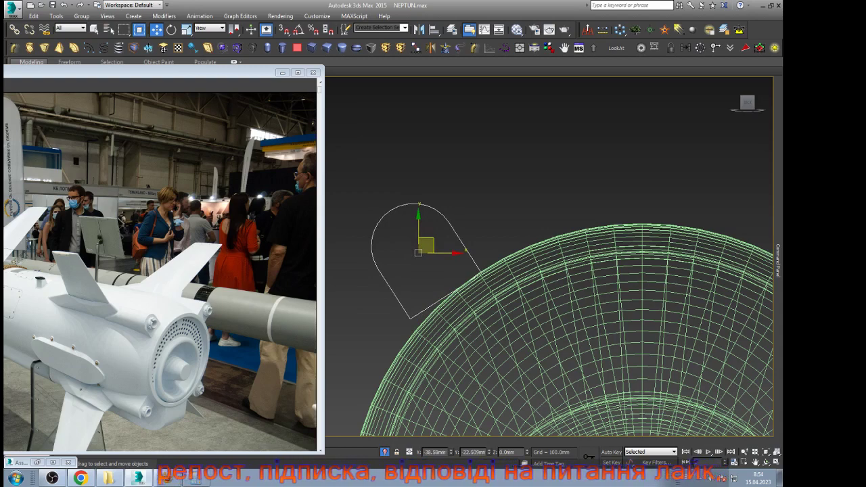
scroll(412, 274, up, 2)
key(e)
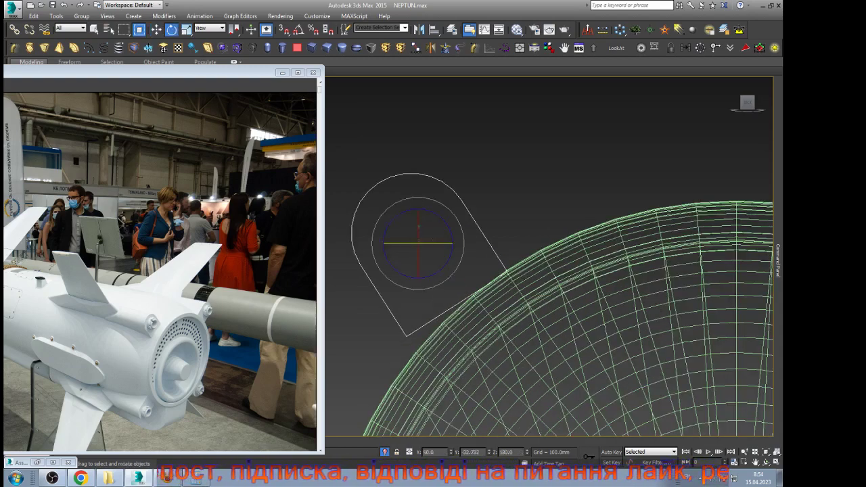
drag(450, 255, 420, 250)
key(w)
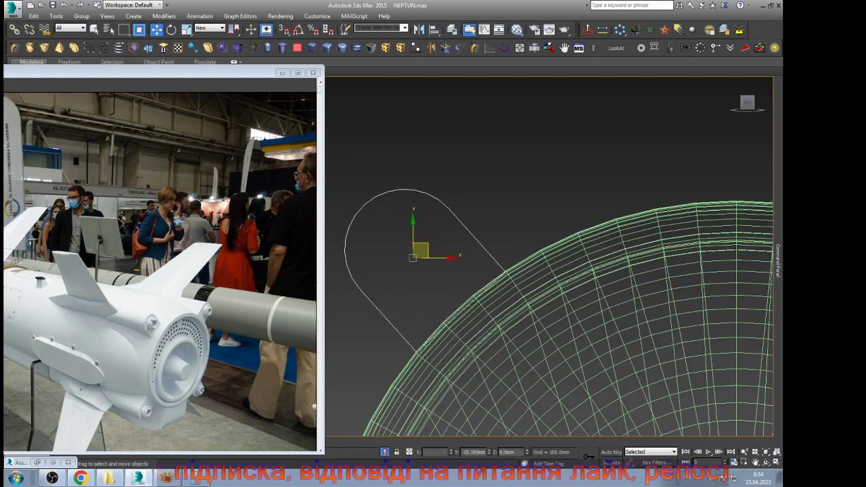
scroll(444, 218, down, 5)
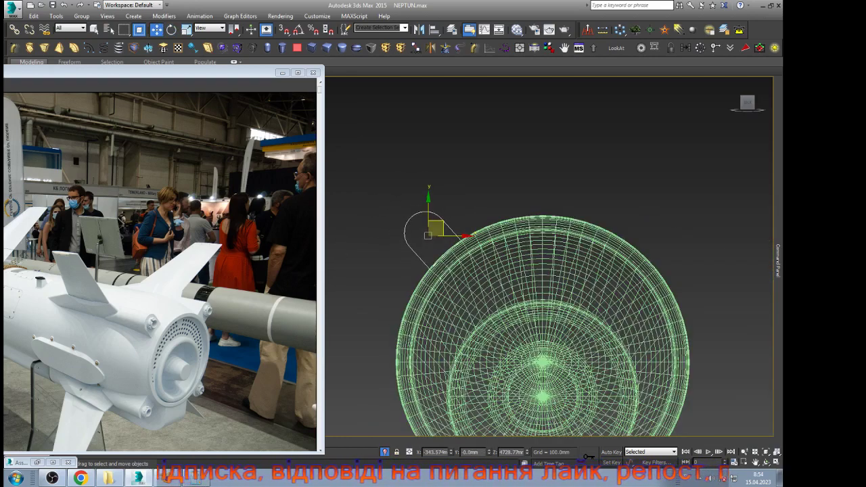
scroll(437, 220, down, 2)
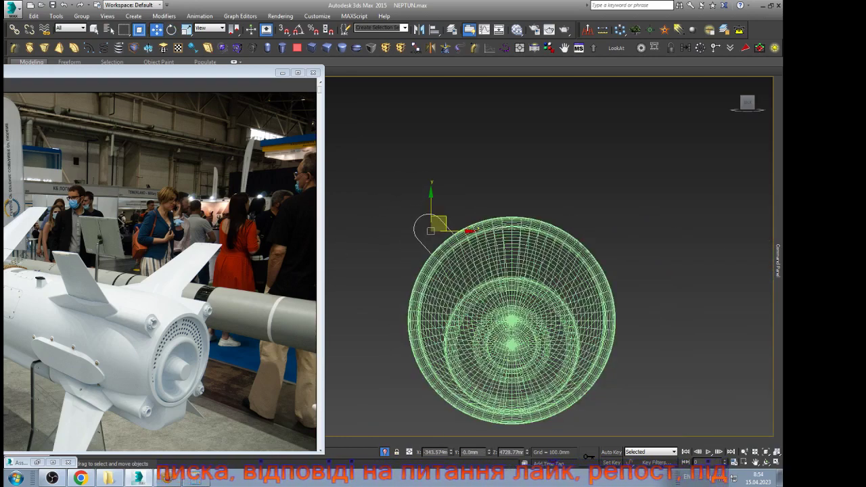
Step: Move the arched profile along the Y axis from its distant starting point to the tail end of the missile body
mouse_move(778, 261)
click(766, 462)
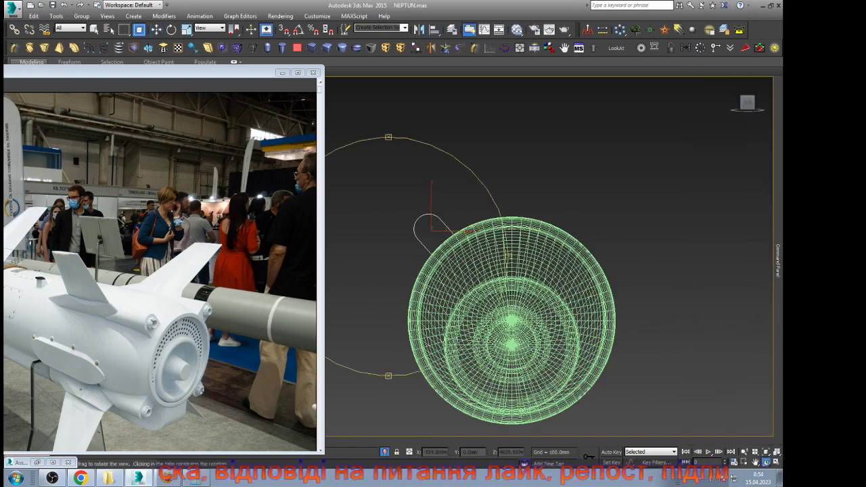
drag(434, 169, 512, 184)
scroll(511, 184, down, 6)
key(w)
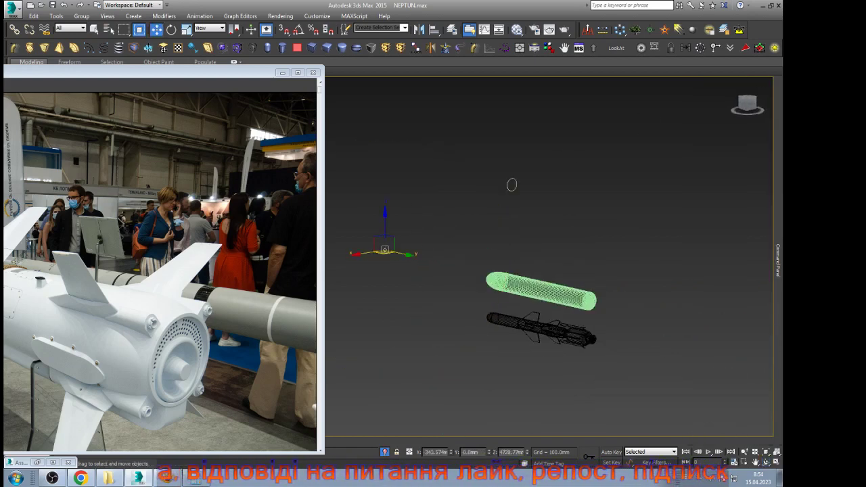
drag(405, 253, 599, 300)
key(z)
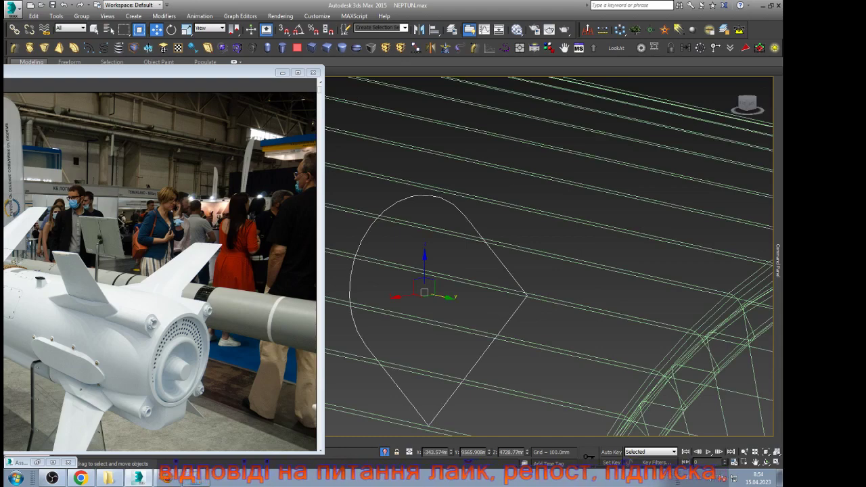
Step: Slide the arched profile to about Y 9661 mm, just ahead of the rear rim, and nudge it about 0.9 mm along X
scroll(573, 271, down, 5)
key(F3)
scroll(573, 271, up, 3)
mouse_move(523, 275)
mouse_down()
mouse_move(597, 291)
mouse_move(588, 288)
mouse_up()
key(F3)
key(F3)
key(F4)
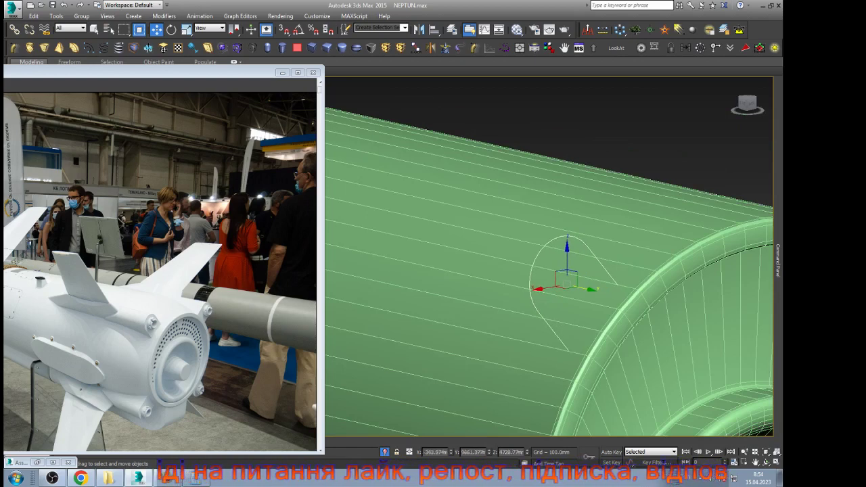
scroll(600, 345, up, 3)
drag(518, 200, 517, 200)
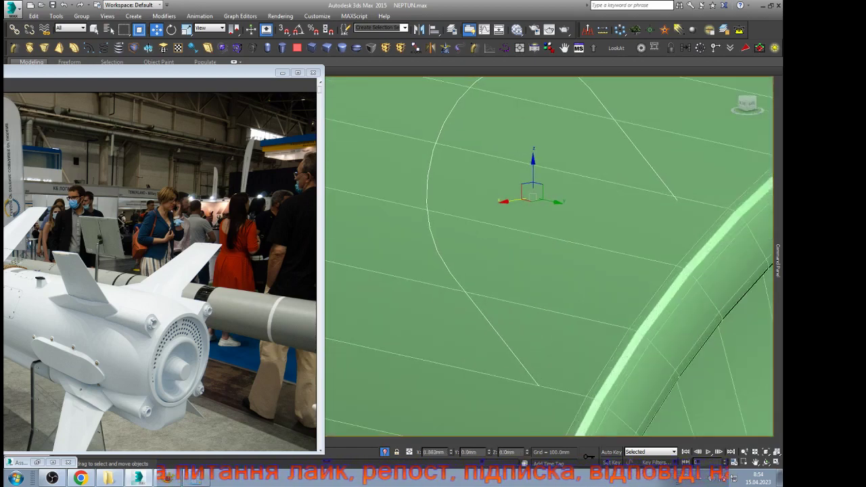
scroll(541, 203, down, 4)
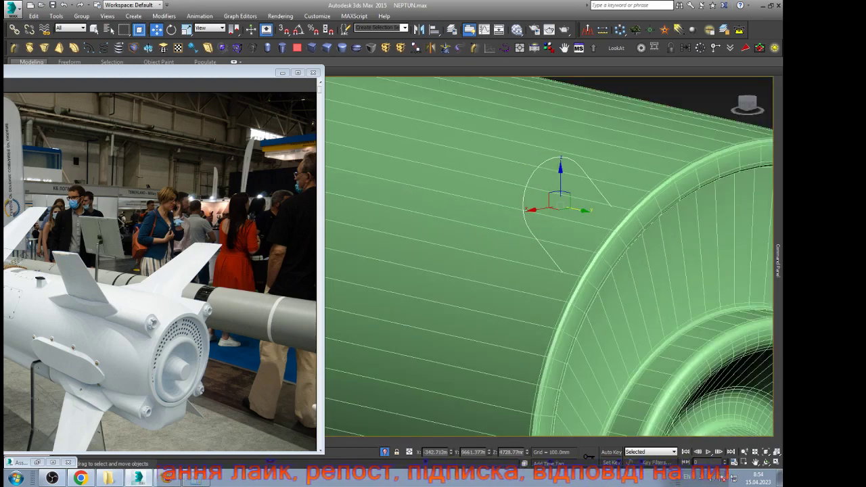
scroll(549, 257, down, 3)
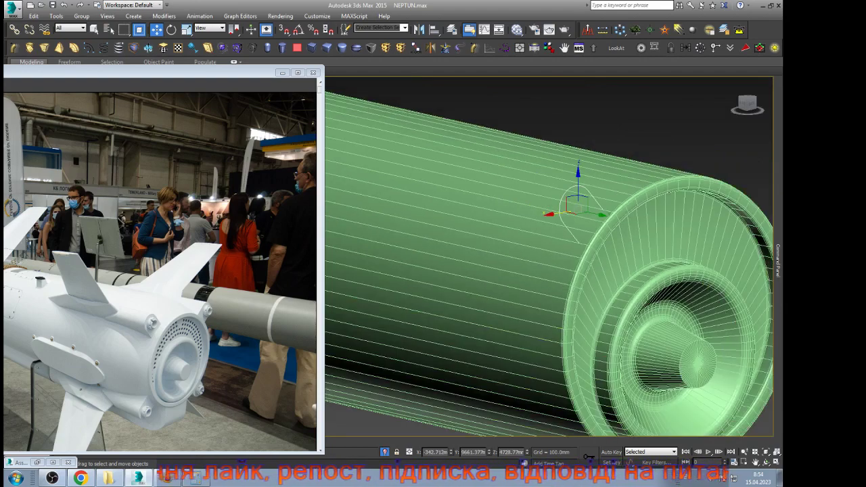
Step: Extrude the arched profile by -480 mm along the body and convert the result to an editable poly
drag(231, 72, 226, 95)
mouse_move(778, 261)
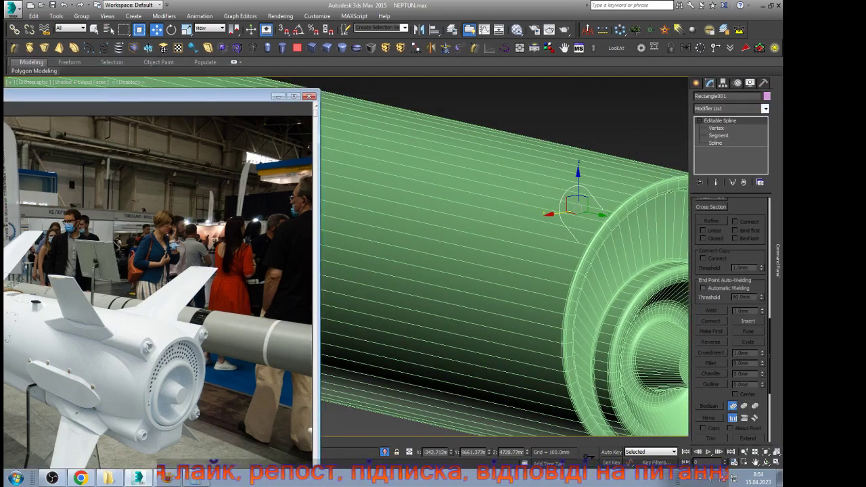
click(765, 108)
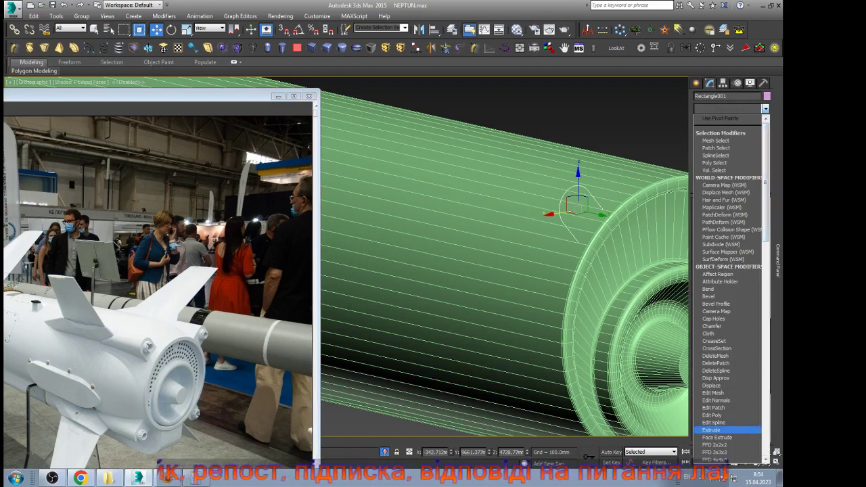
click(712, 430)
drag(756, 215, 756, 340)
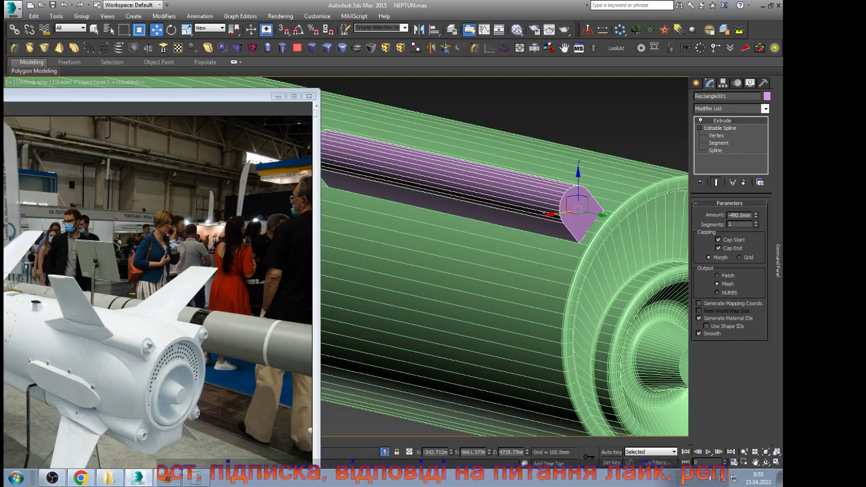
key(ctrl+e)
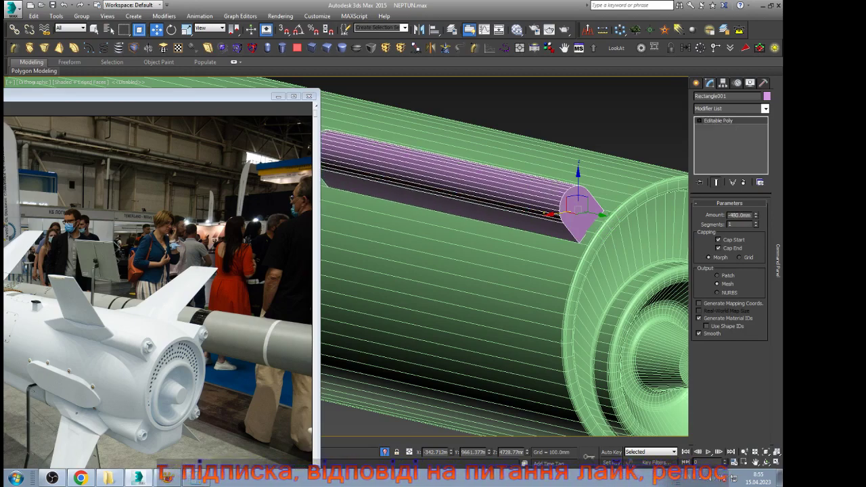
Step: Select the vertices at the extruded lug's front end in the left wireframe view, shifting the reference photo aside
scroll(612, 234, down, 2)
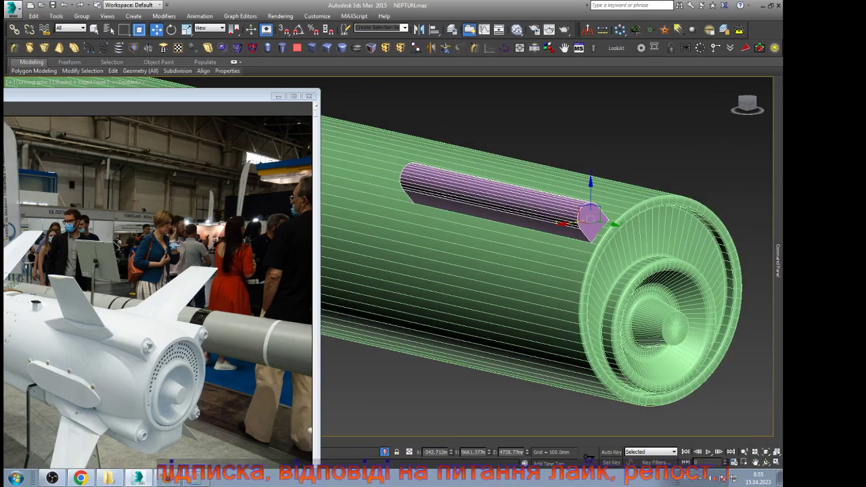
drag(196, 97, 264, 90)
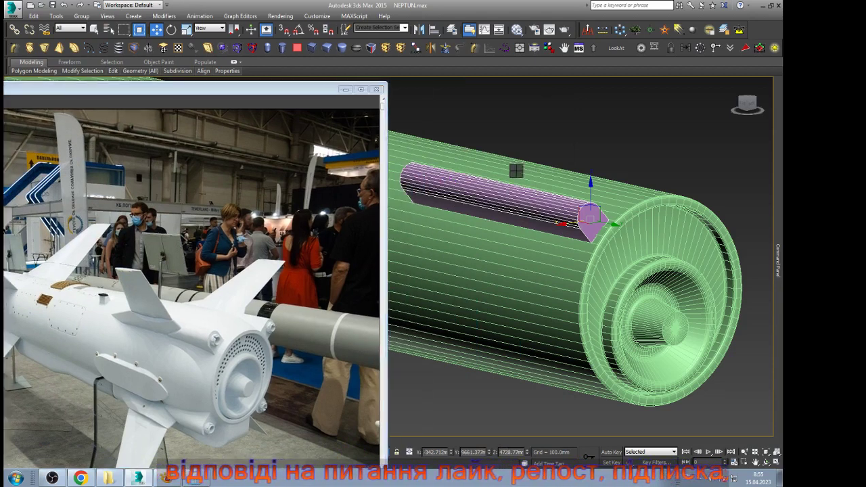
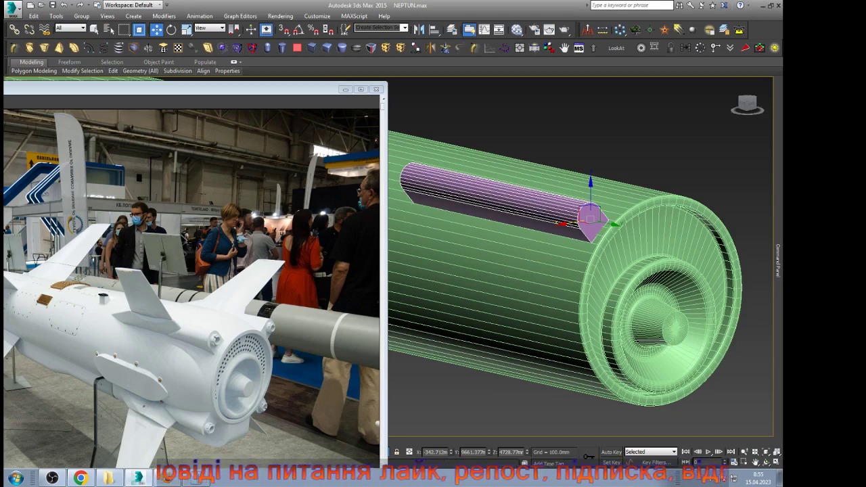
key(l)
key(z)
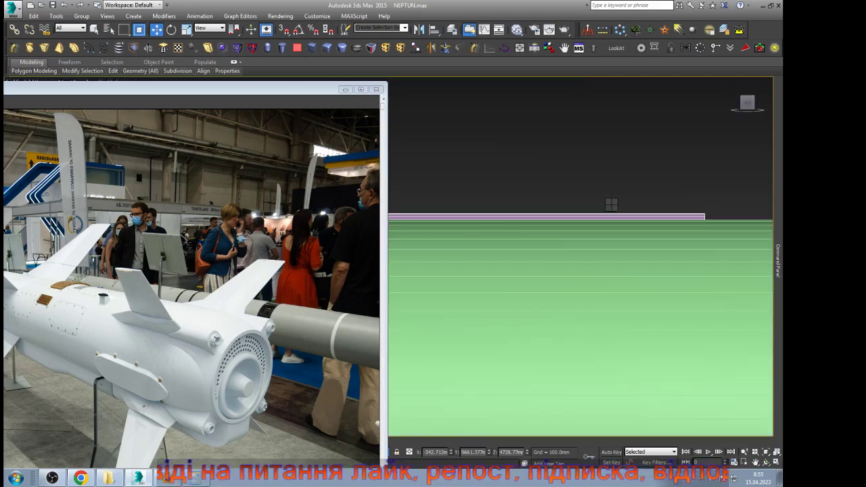
scroll(611, 205, down, 5)
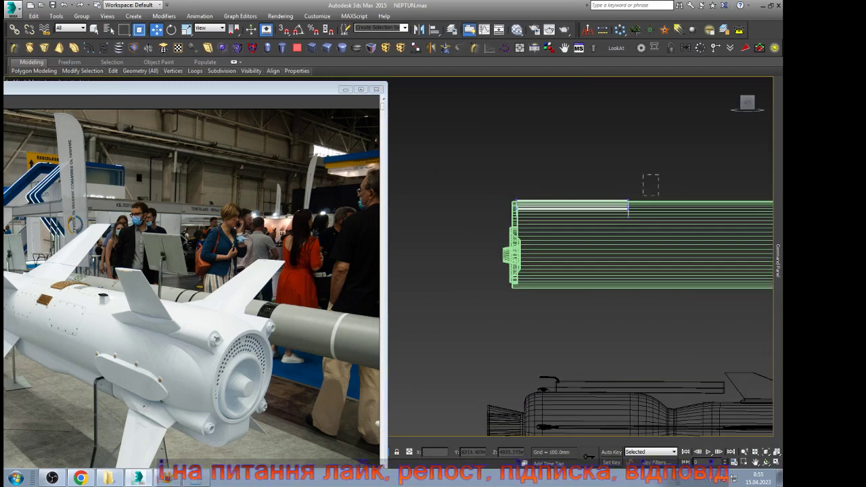
drag(642, 197, 614, 224)
scroll(645, 193, up, 3)
drag(291, 90, 293, 114)
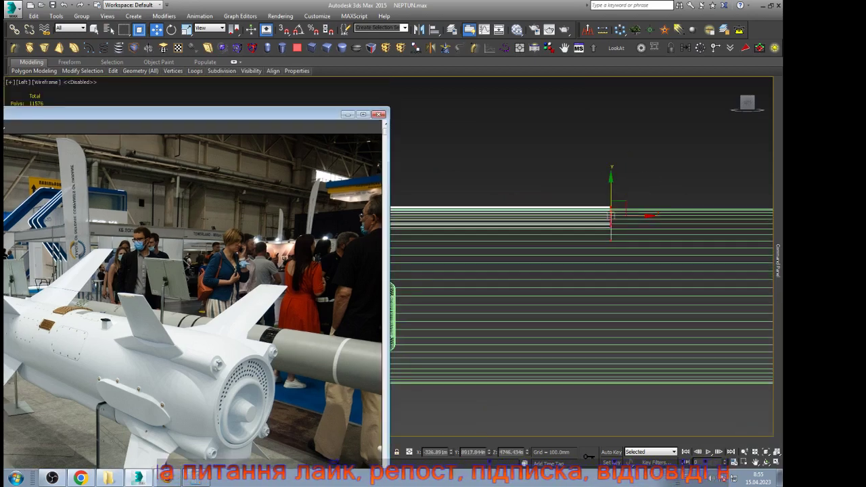
Step: Apply a Skew modifier on the X axis to the selected end vertices and rotate its gizmo
click(209, 48)
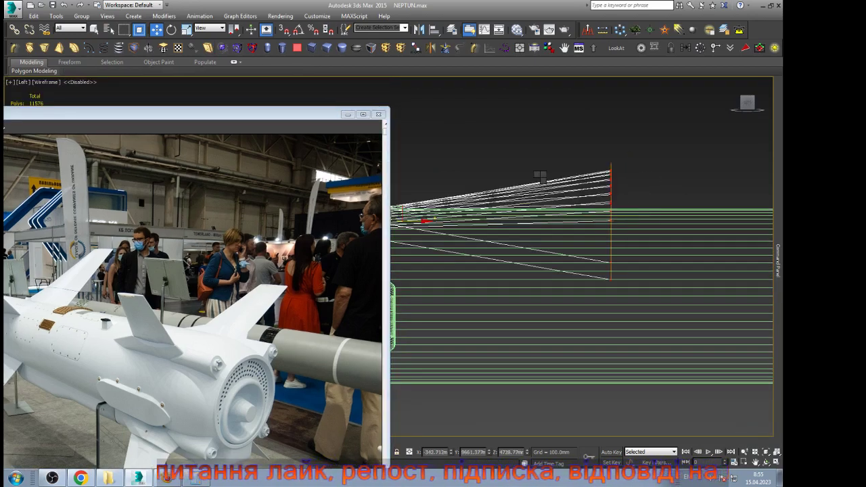
mouse_move(778, 261)
click(709, 255)
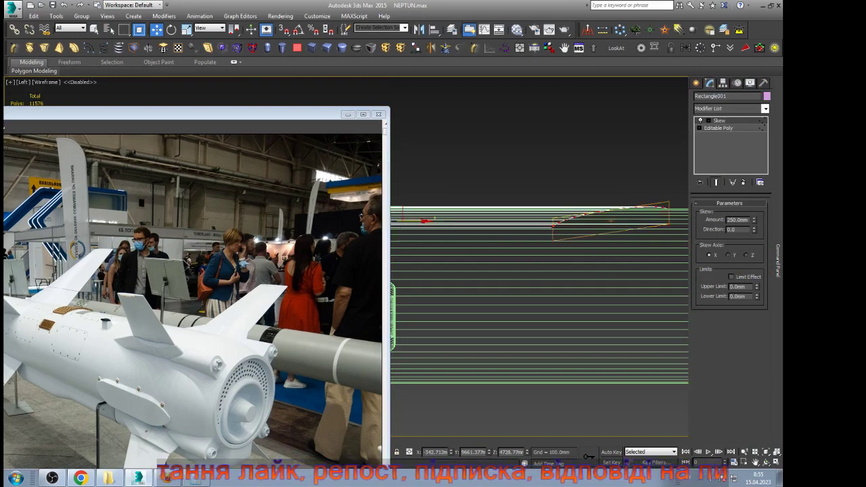
key(e)
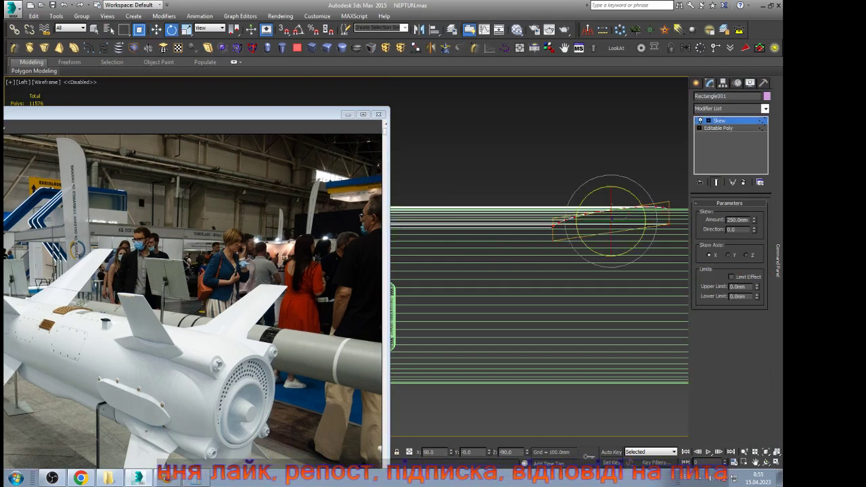
mouse_move(611, 219)
mouse_down()
mouse_move(611, 254)
mouse_move(610, 209)
mouse_up()
Step: Set the Skew amount to -219.5 mm so the lug's front end slopes down toward the body
scroll(612, 200, up, 3)
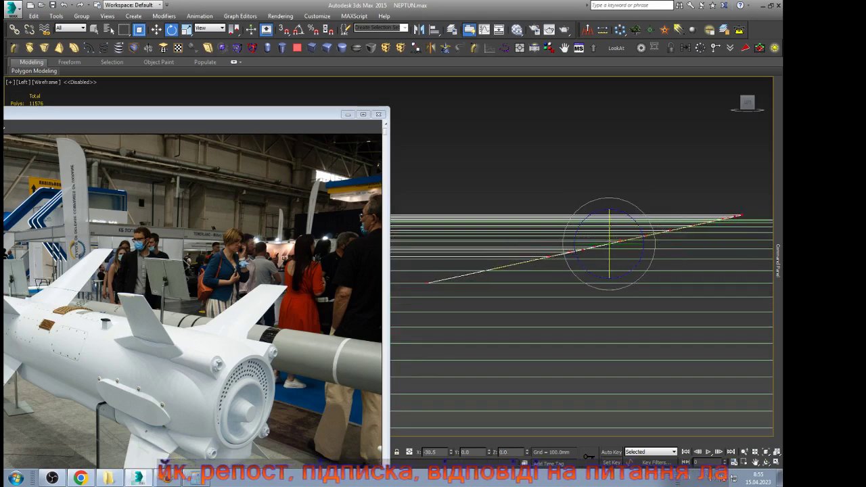
mouse_move(777, 260)
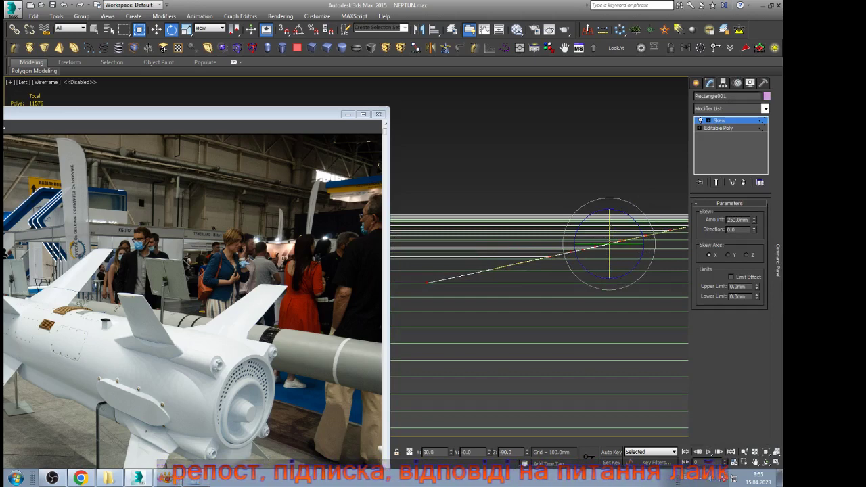
right_click(754, 220)
drag(754, 221, 754, 370)
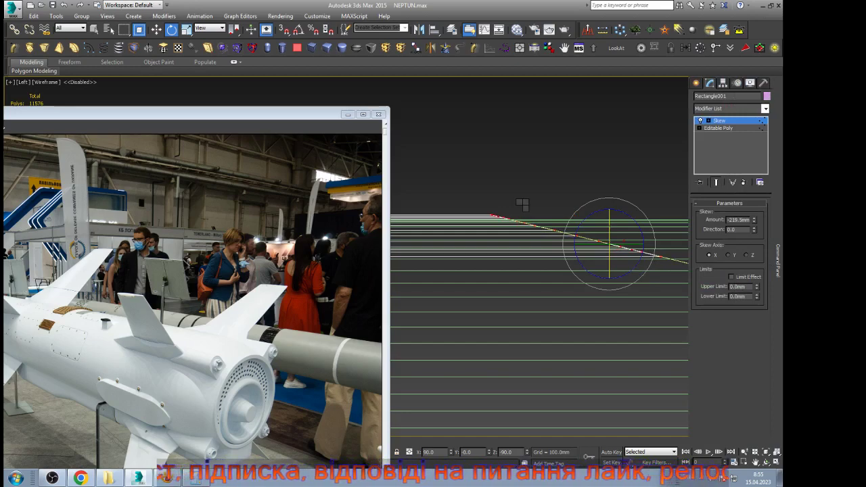
Step: Collapse the skewed lug to an editable poly and inspect its sloped front end in a shaded perspective angle
click(629, 342)
right_click(616, 234)
click(631, 250)
scroll(611, 190, down, 6)
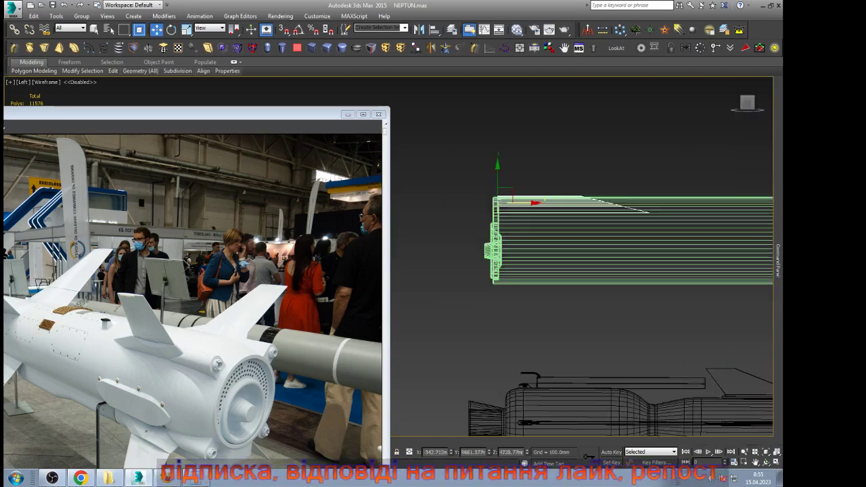
key(e)
drag(439, 250, 578, 268)
scroll(572, 203, up, 4)
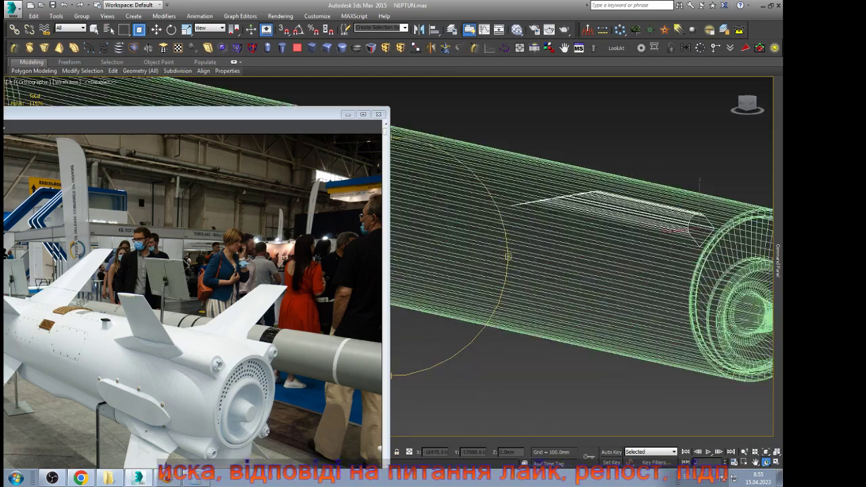
key(F3)
scroll(572, 203, up, 2)
key(w)
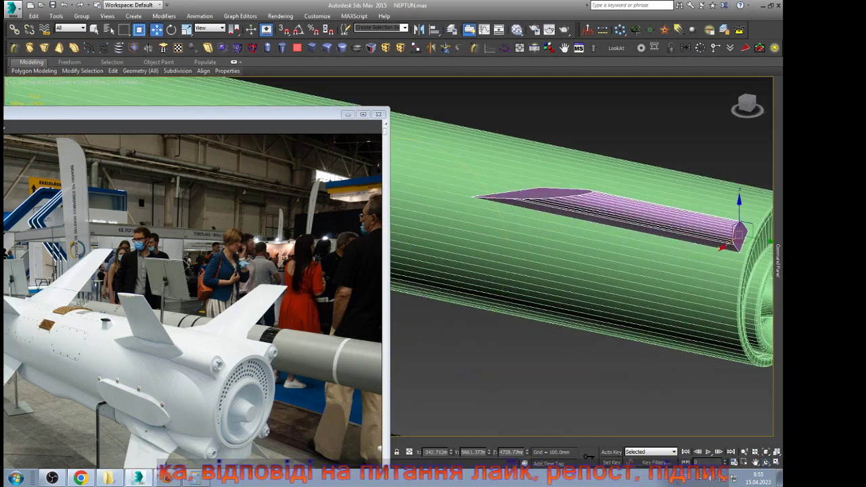
Step: Undo the lug's collapse to editable poly, delete its Skew modifier, and leave vertex editing
key(ctrl+z)
key(ctrl+z)
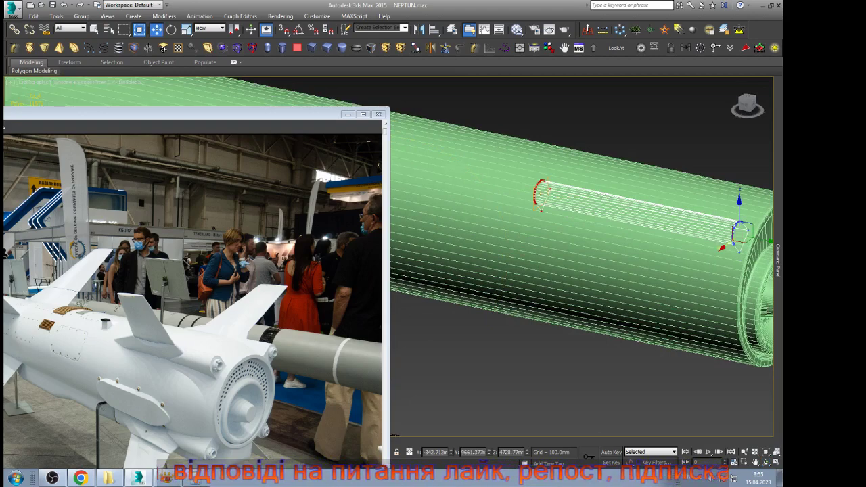
scroll(566, 201, up, 3)
scroll(568, 207, down, 3)
mouse_move(778, 261)
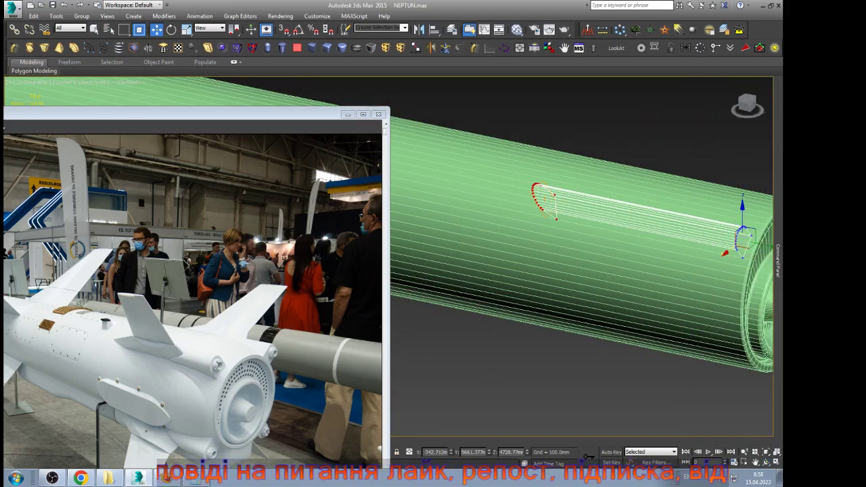
right_click(717, 120)
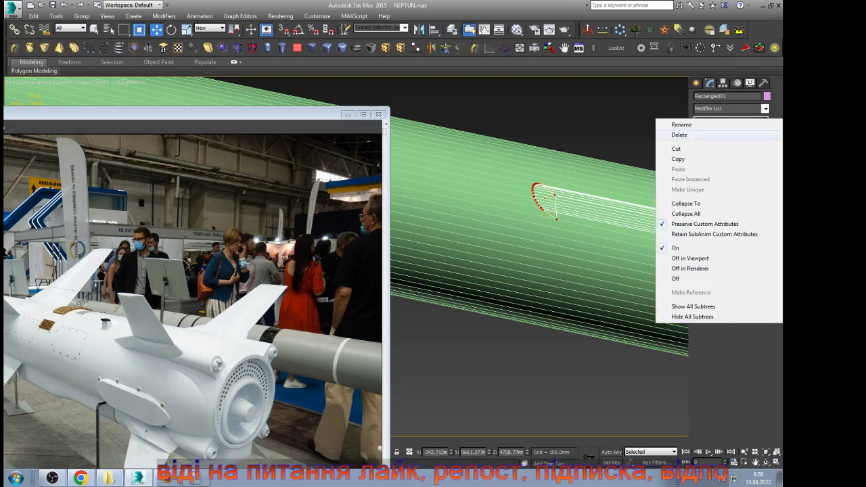
click(680, 134)
mouse_move(779, 260)
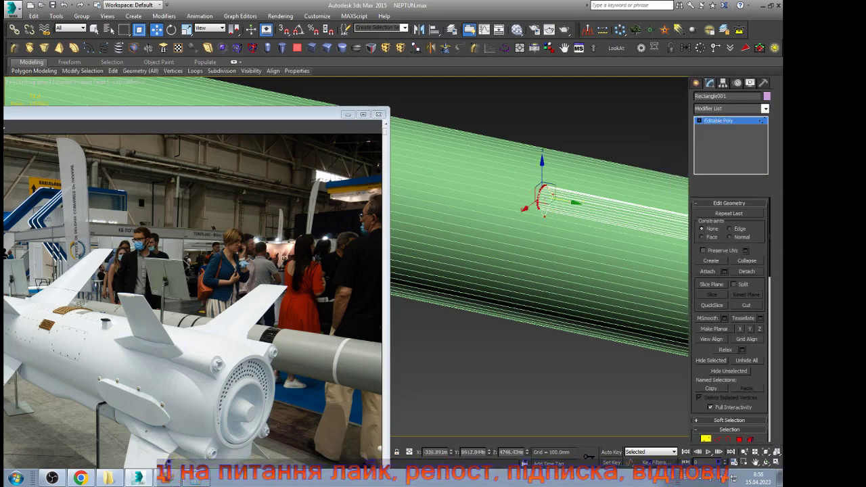
click(699, 121)
click(718, 120)
Step: Examine the unskewed lug against the body in shaded display, from the back view and from both of its ends
scroll(562, 222, up, 5)
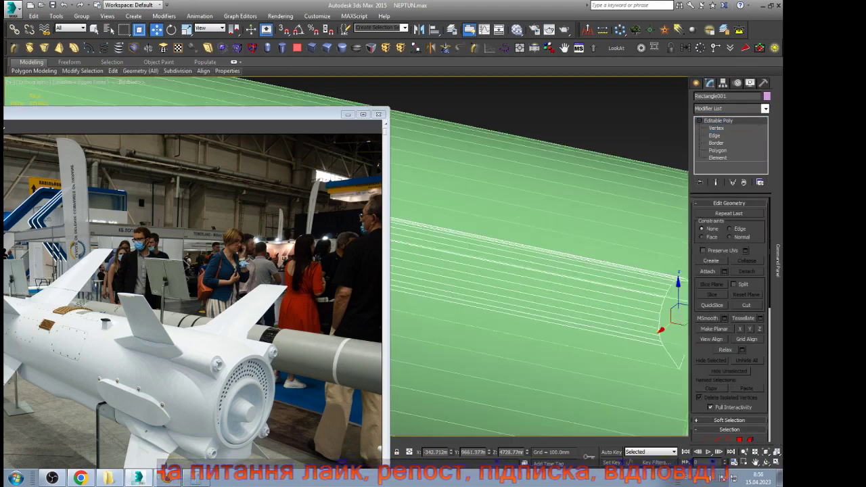
scroll(563, 223, down, 3)
key(F3)
key(F3)
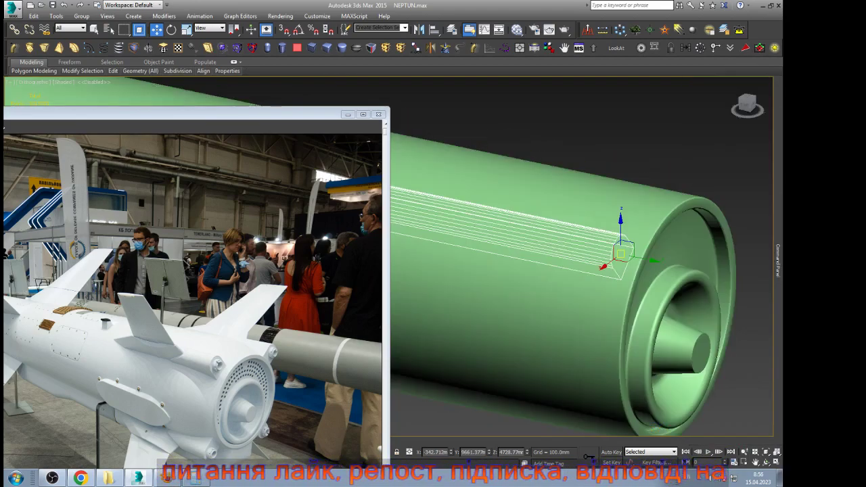
scroll(622, 254, up, 5)
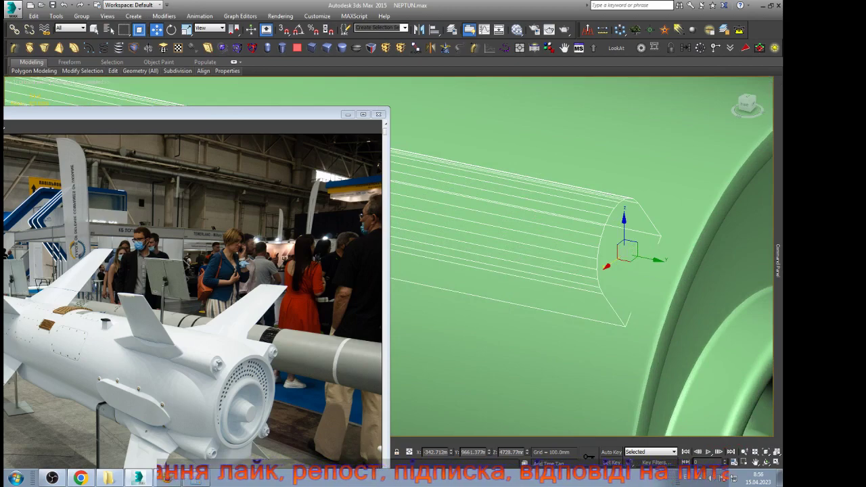
key(k)
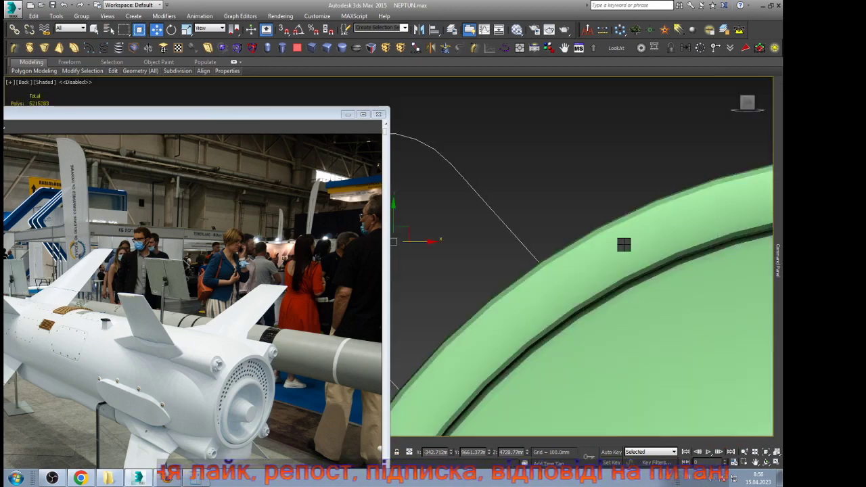
scroll(621, 241, down, 6)
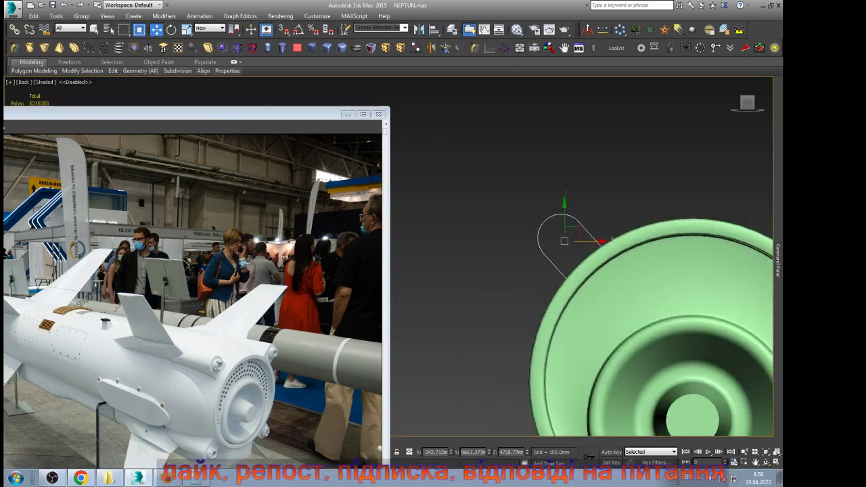
alt+middle_drag(564, 241, 496, 248)
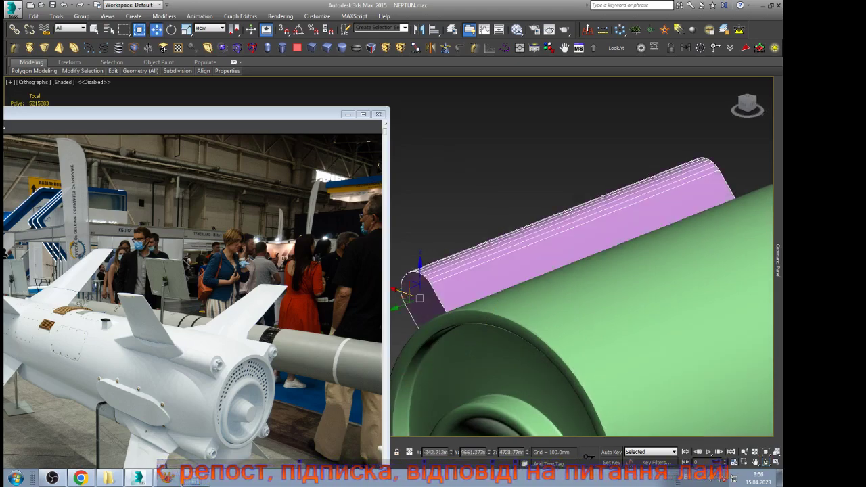
scroll(524, 237, down, 3)
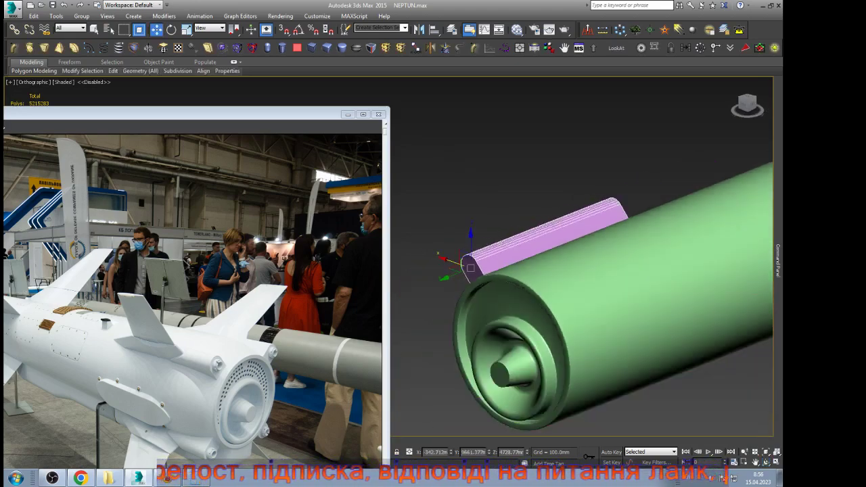
alt+middle_drag(473, 267, 609, 276)
scroll(467, 265, up, 3)
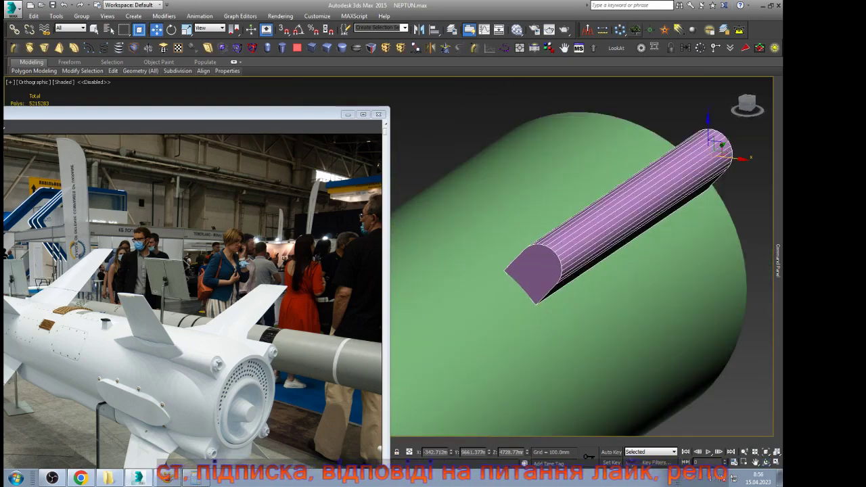
Step: Try a Skew modifier on the lug's front end polygon, testing the X, Z and Y skew axes
click(635, 30)
click(468, 267)
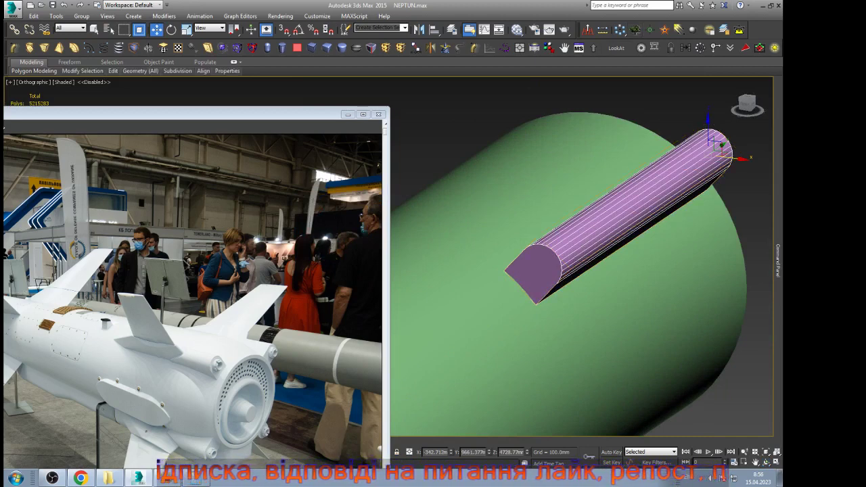
key(4)
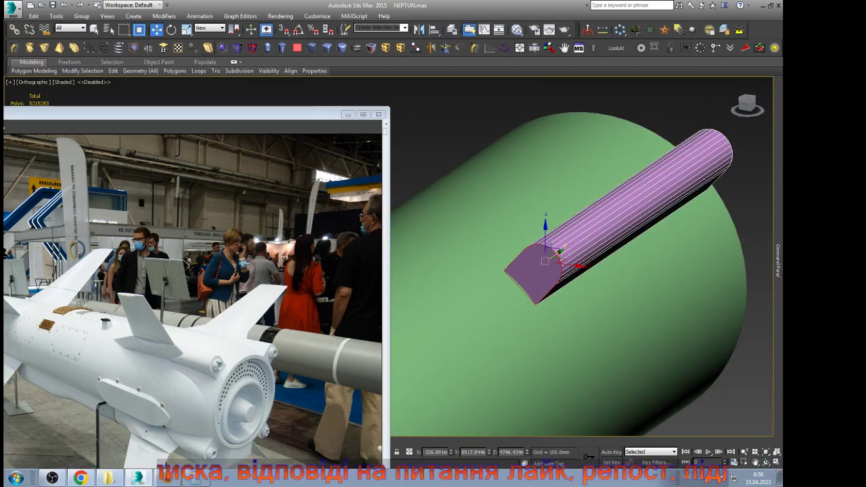
click(208, 48)
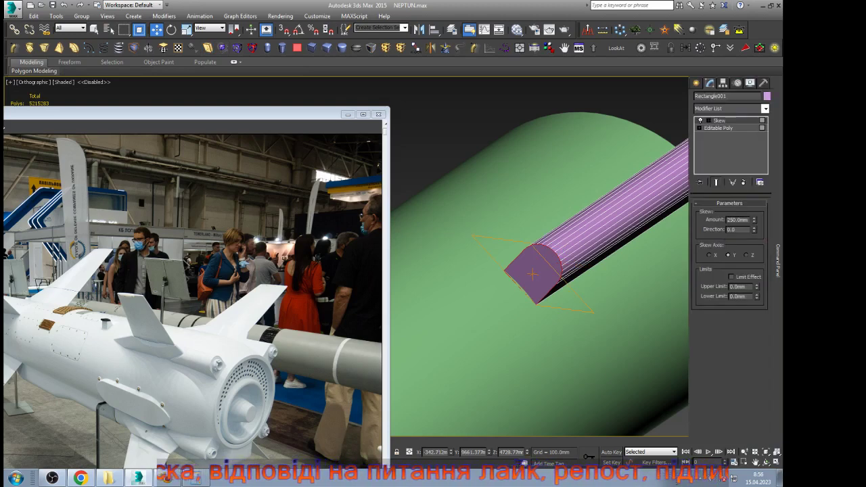
click(710, 255)
click(745, 255)
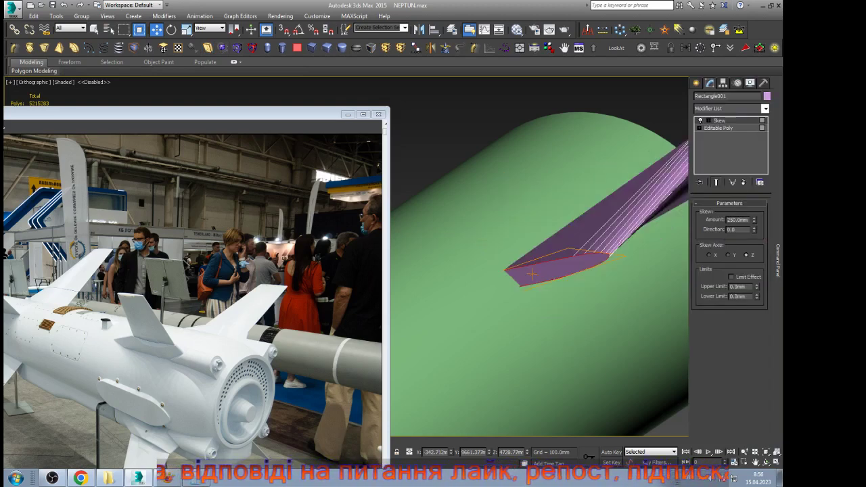
click(728, 255)
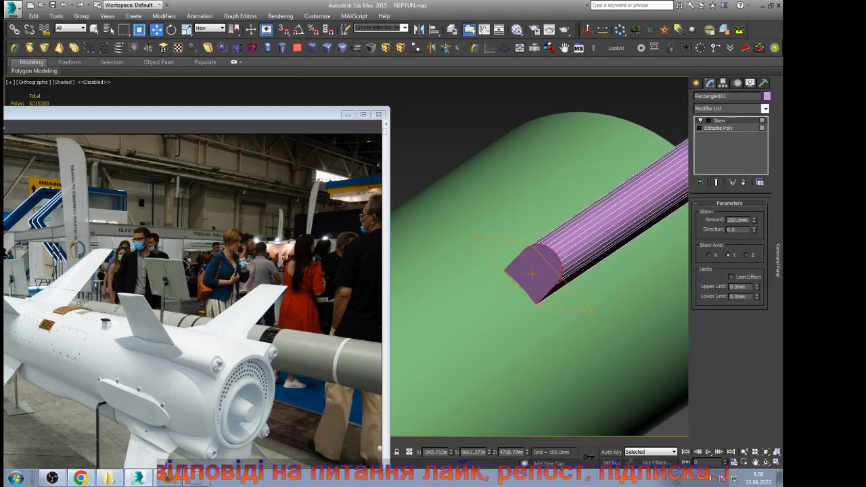
Step: Reset the Skew amount to zero, raise it slightly, and try rotating the Skew gizmo about its X axis
drag(754, 220, 753, 295)
right_click(754, 220)
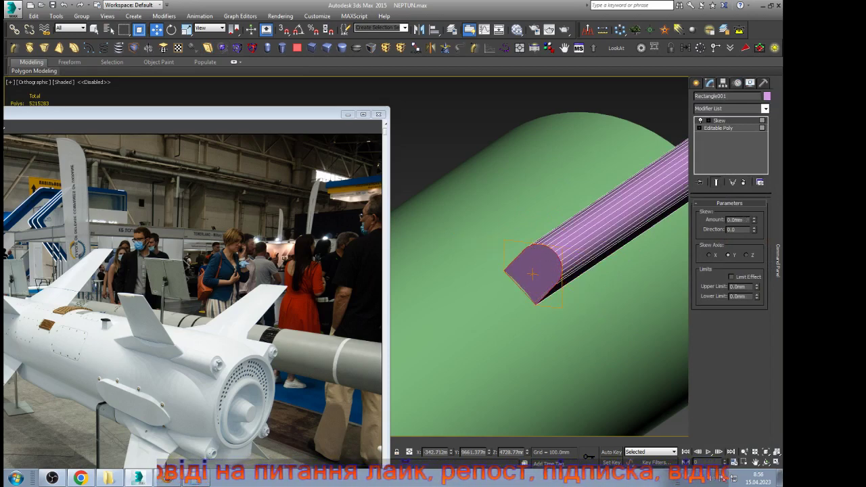
drag(754, 219, 754, 210)
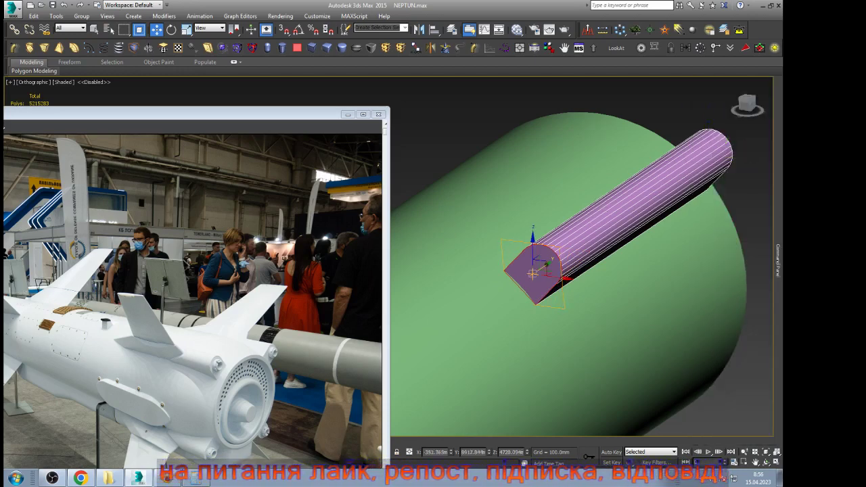
key(e)
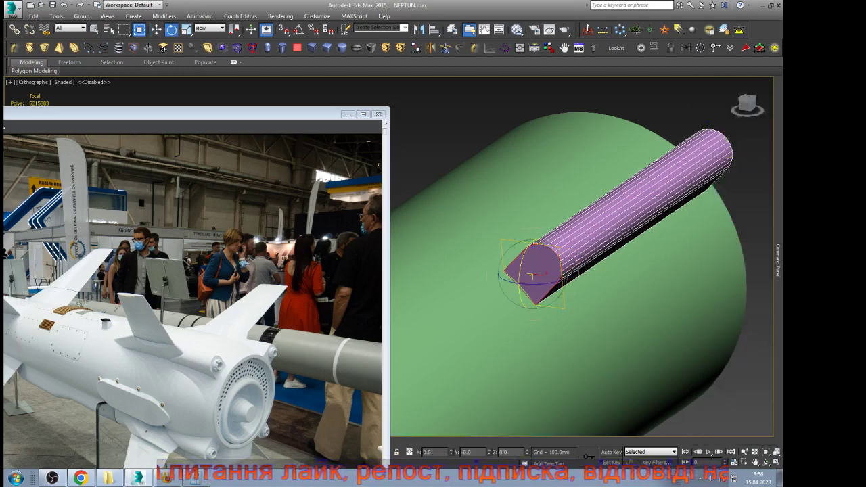
drag(520, 271, 521, 362)
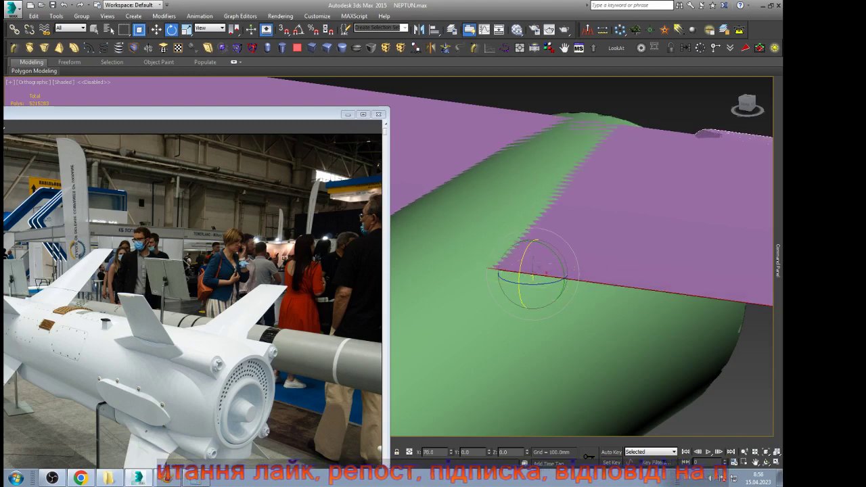
Step: Delete the Skew modifier from the lug, keeping only its editable poly base
key(f)
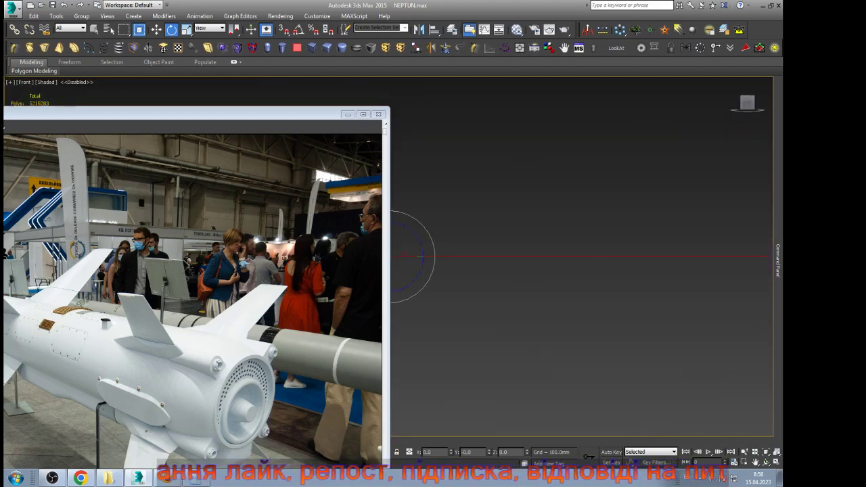
key(w)
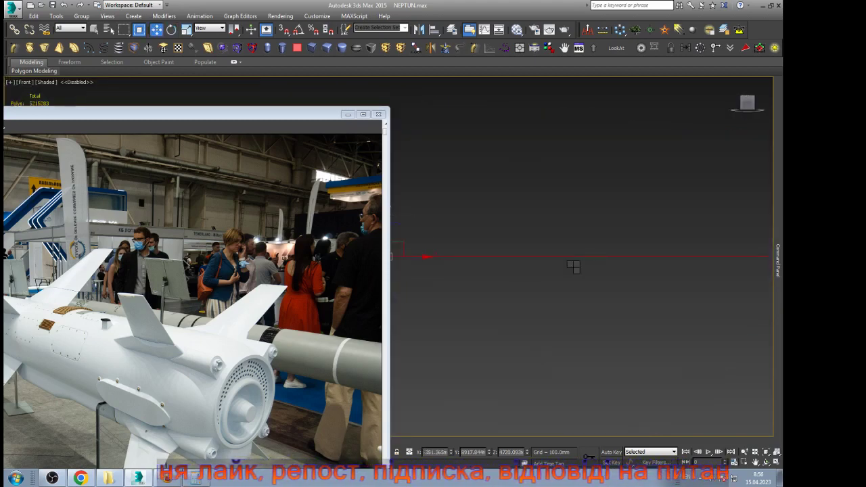
mouse_move(778, 261)
right_click(718, 120)
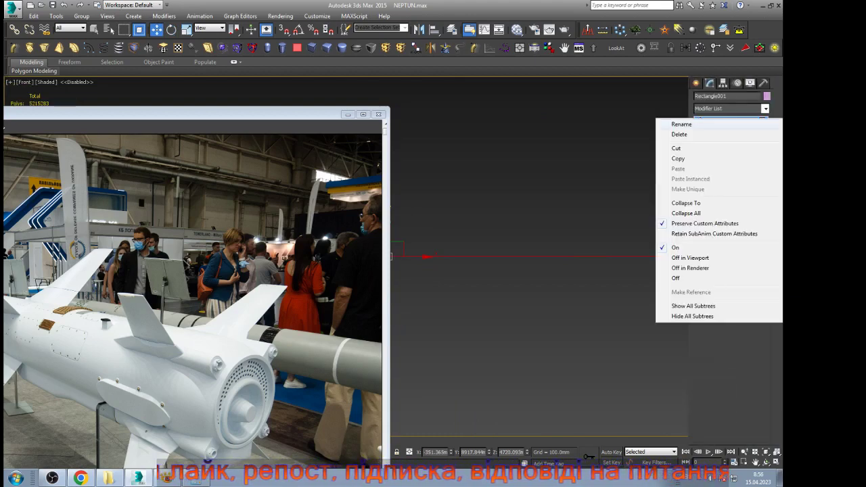
click(676, 131)
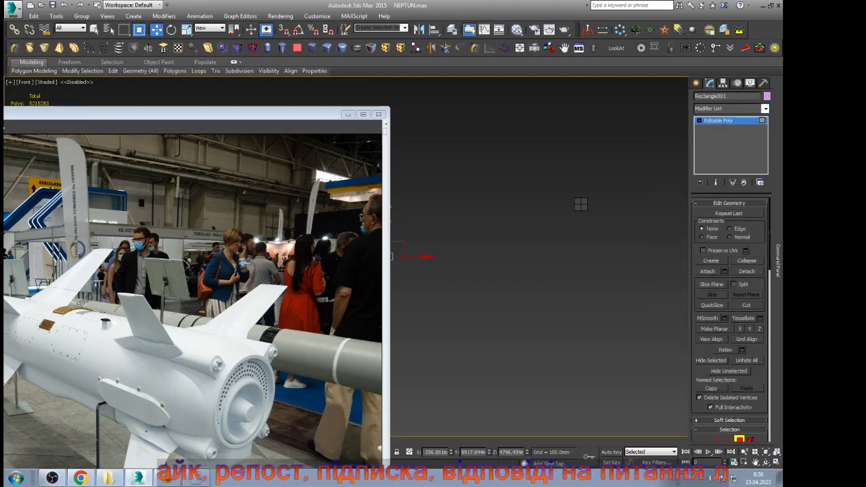
Step: Connect the two vertices where the arch meets the straight sides on the lug's rear end face
middle_drag(467, 277, 626, 311)
scroll(626, 417, down, 4)
middle_drag(622, 409, 460, 191)
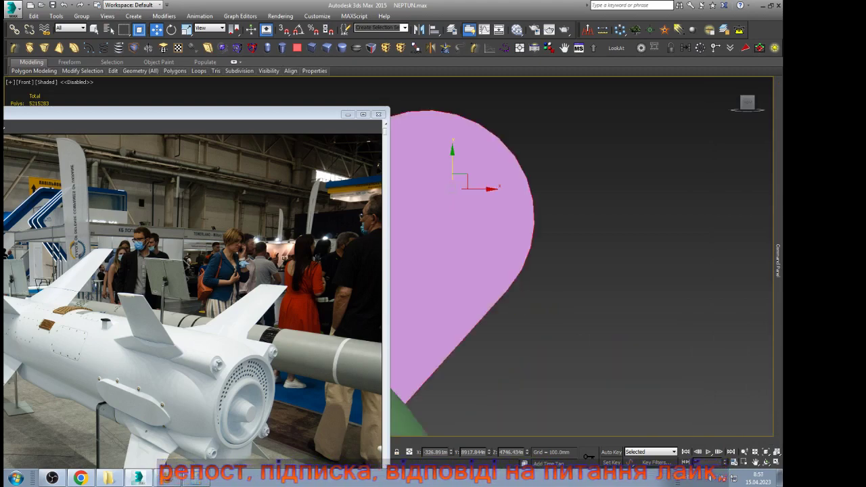
scroll(526, 288, down, 5)
key(ctrl+r)
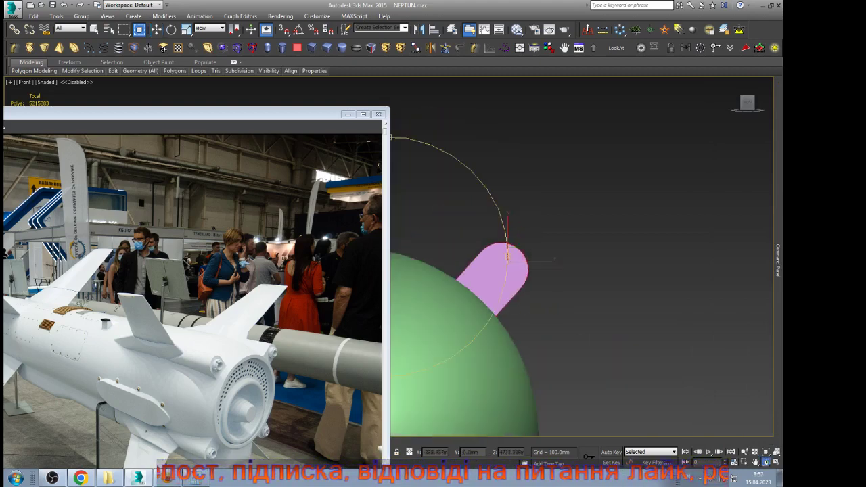
scroll(459, 272, down, 4)
drag(459, 272, 421, 320)
scroll(421, 320, up, 9)
key(w)
scroll(463, 308, up, 4)
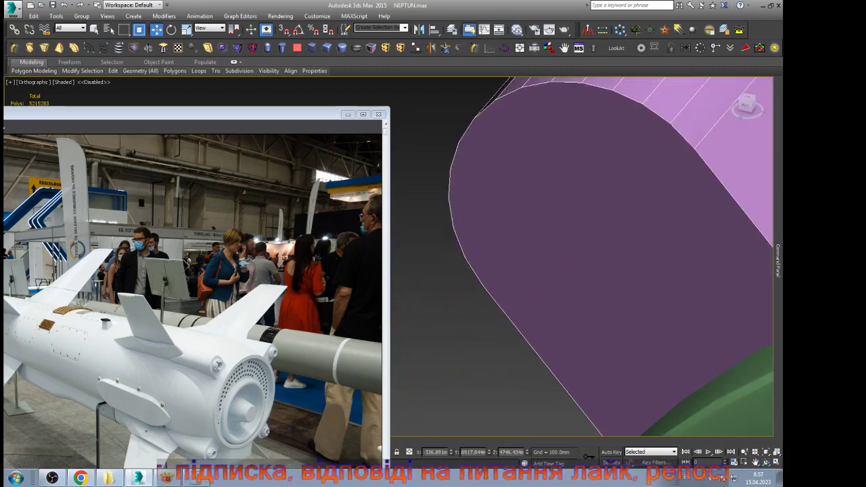
key(1)
drag(478, 280, 503, 304)
scroll(493, 298, down, 4)
scroll(652, 206, up, 5)
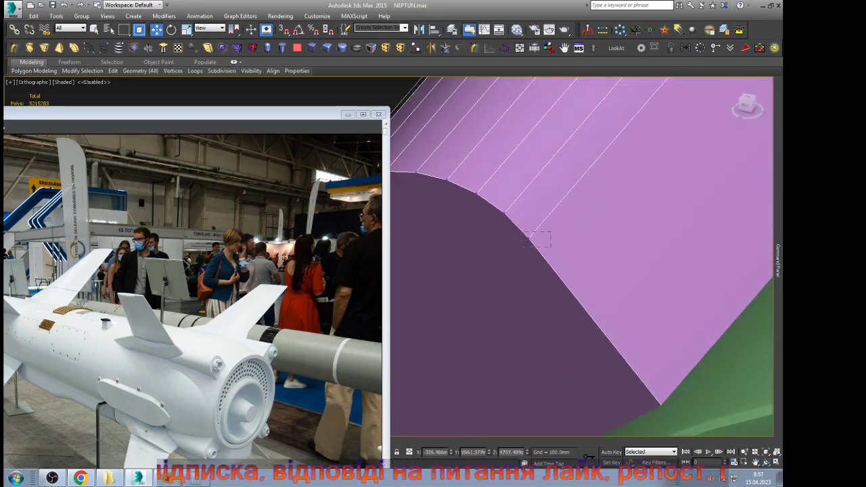
scroll(417, 314, down, 5)
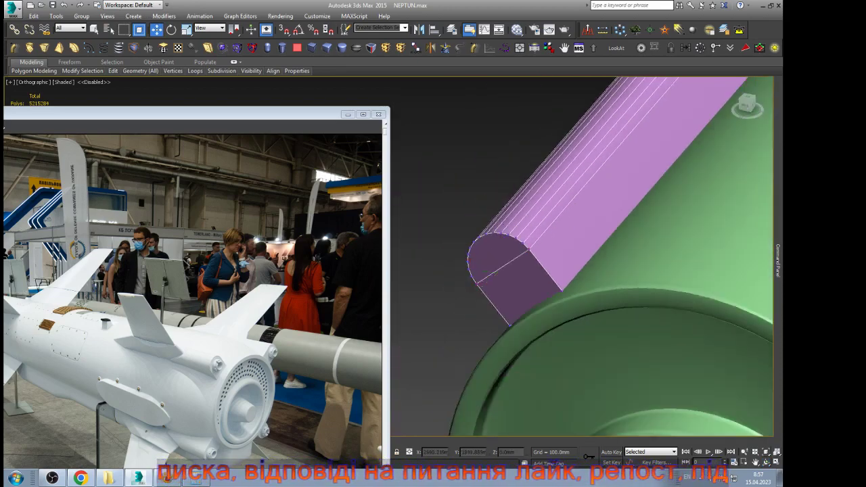
Step: Connect the matching pair of vertices between arch and straight sides on the lug's front end face
key(ctrl+r)
scroll(526, 298, down, 5)
drag(514, 294, 629, 270)
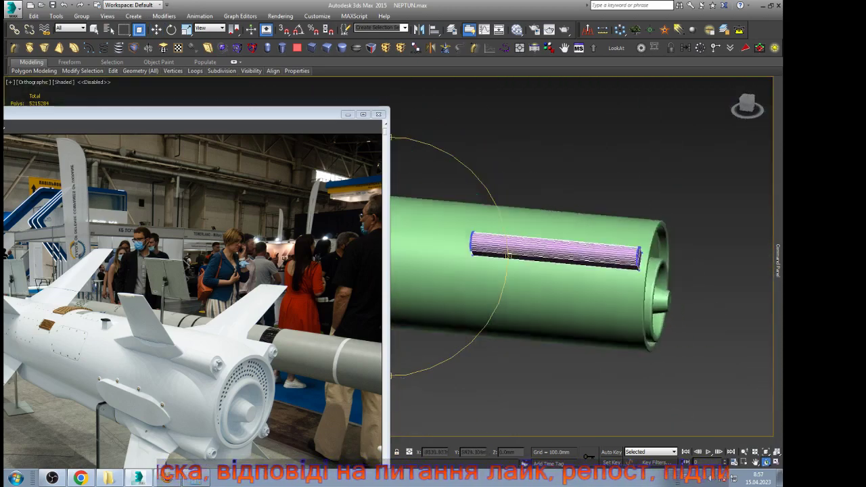
drag(477, 194, 504, 272)
scroll(505, 272, up, 6)
key(w)
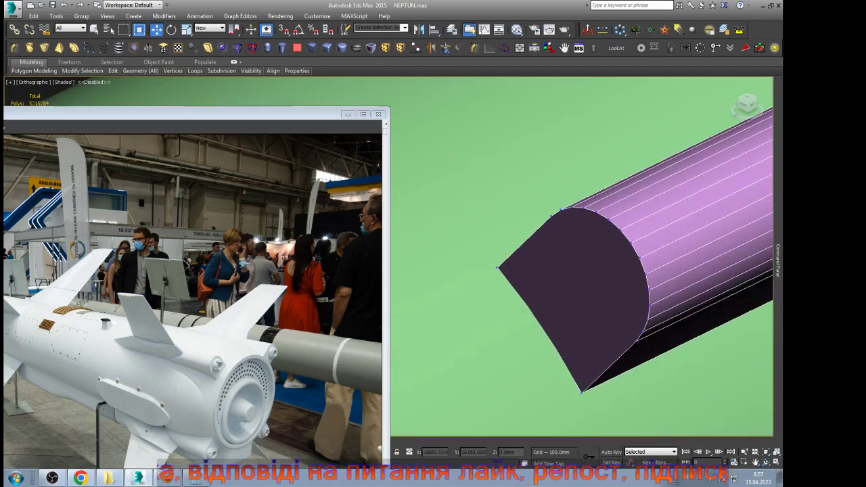
scroll(542, 230, up, 2)
click(552, 216)
scroll(555, 214, down, 4)
scroll(597, 281, up, 4)
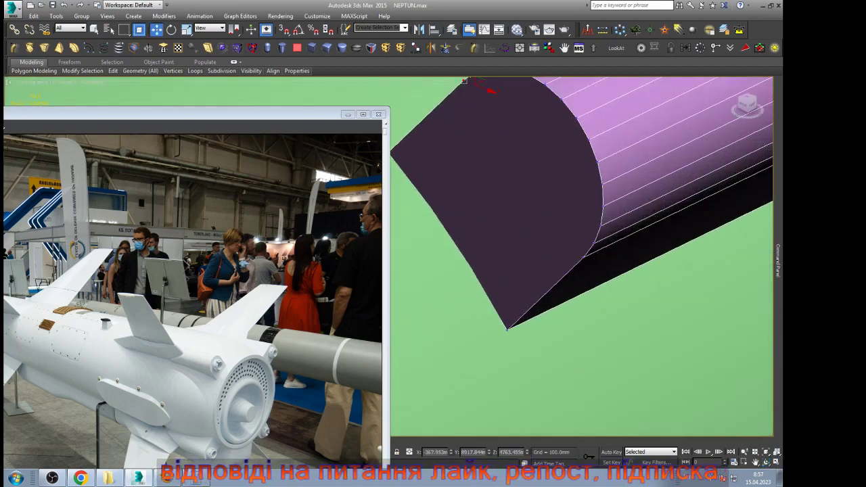
ctrl+drag(587, 264, 580, 252)
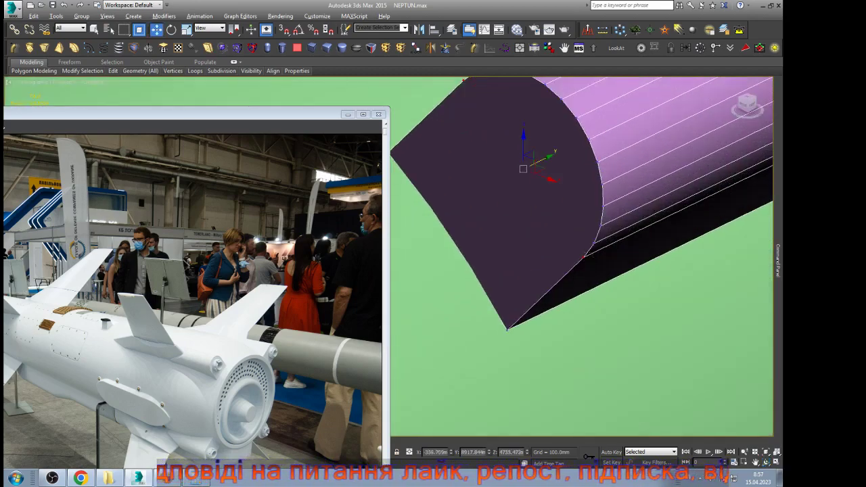
scroll(573, 283, down, 4)
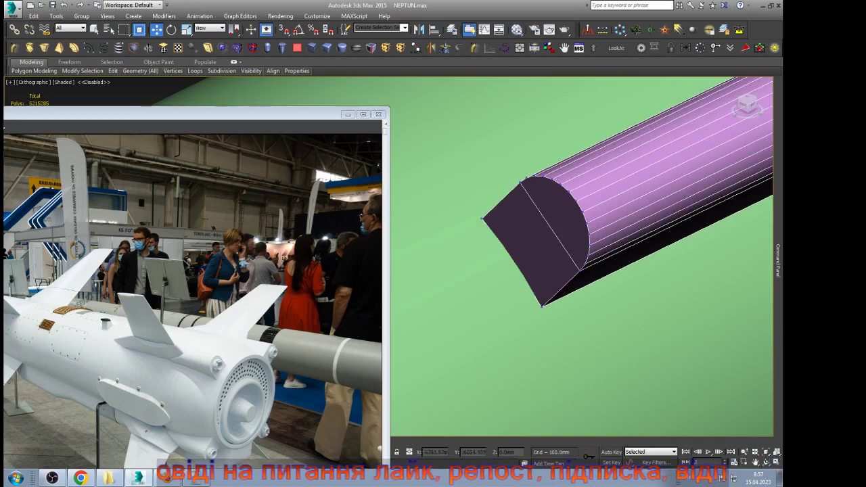
Step: Apply a Skew modifier to the polygons of the lug's front end face and try rotating its gizmo
key(4)
drag(530, 245, 558, 218)
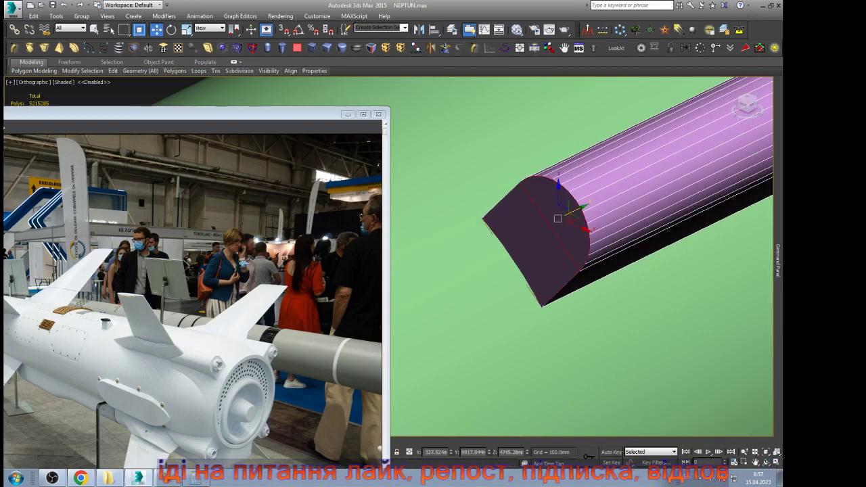
click(208, 48)
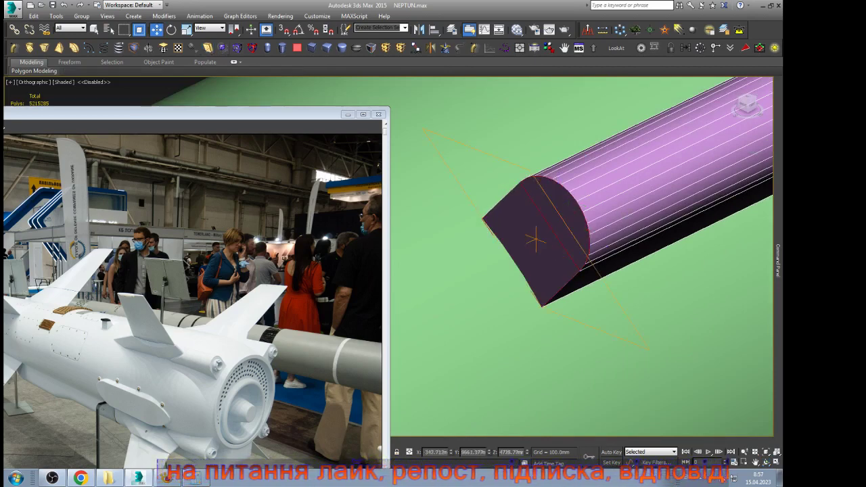
scroll(622, 281, down, 4)
key(1)
scroll(623, 281, up, 2)
right_click(597, 224)
click(623, 248)
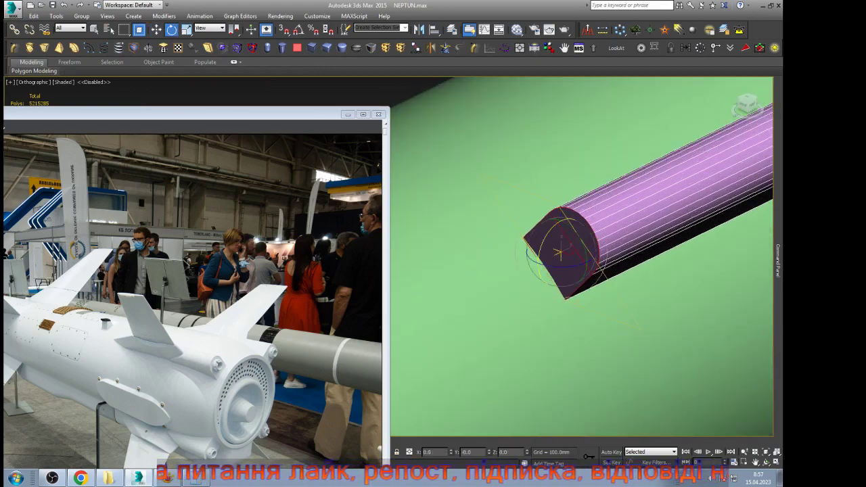
drag(586, 245, 589, 325)
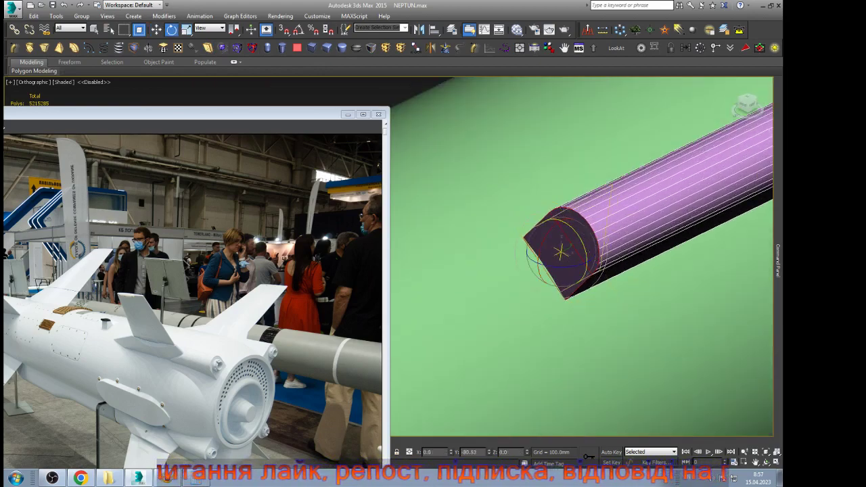
drag(561, 253, 560, 252)
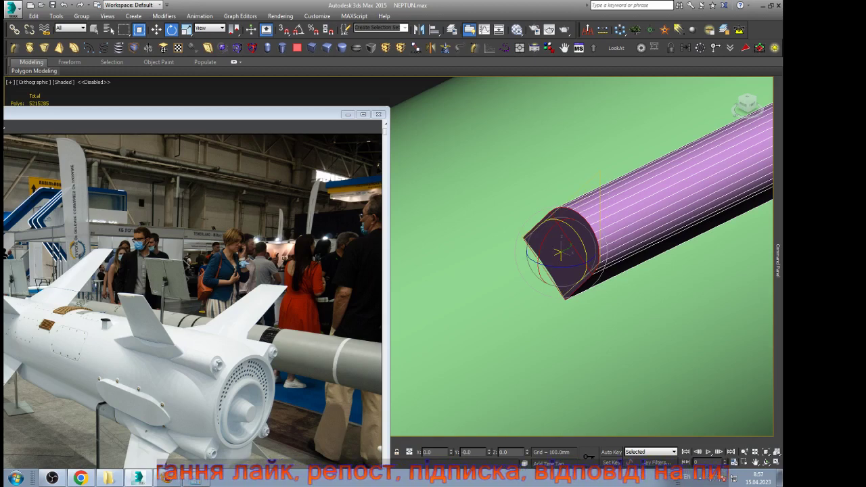
Step: Try the X skew axis with a rotated Skew gizmo, and delete the Skew modifier from the lug
right_click(522, 172)
click(547, 187)
mouse_move(779, 262)
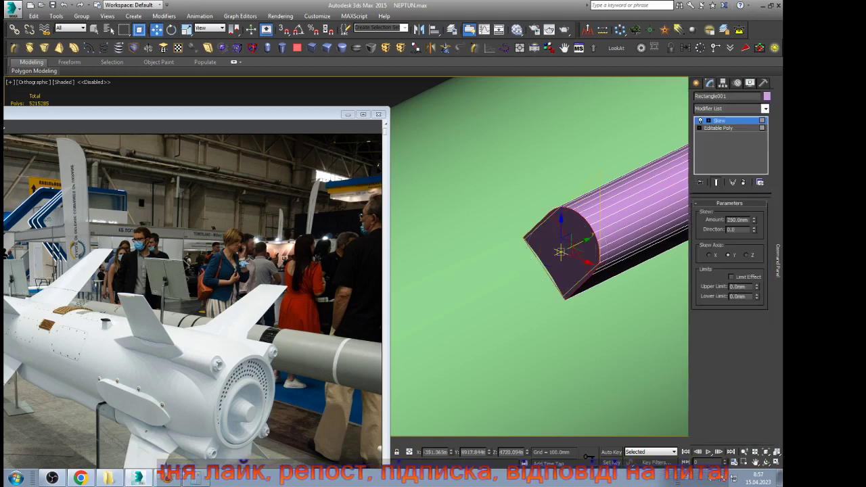
click(708, 255)
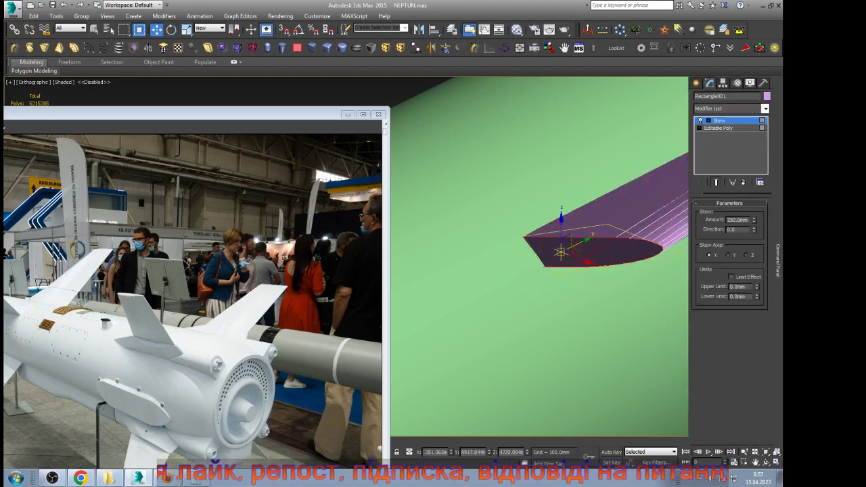
key(e)
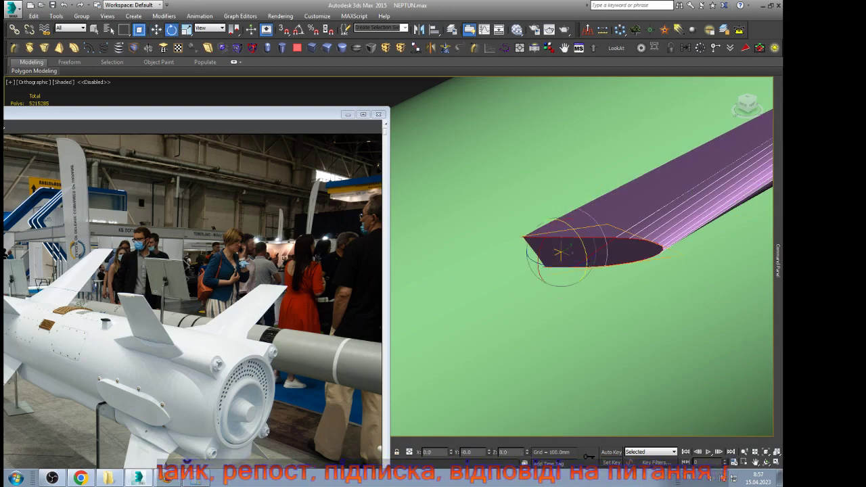
drag(584, 264, 535, 342)
mouse_move(778, 261)
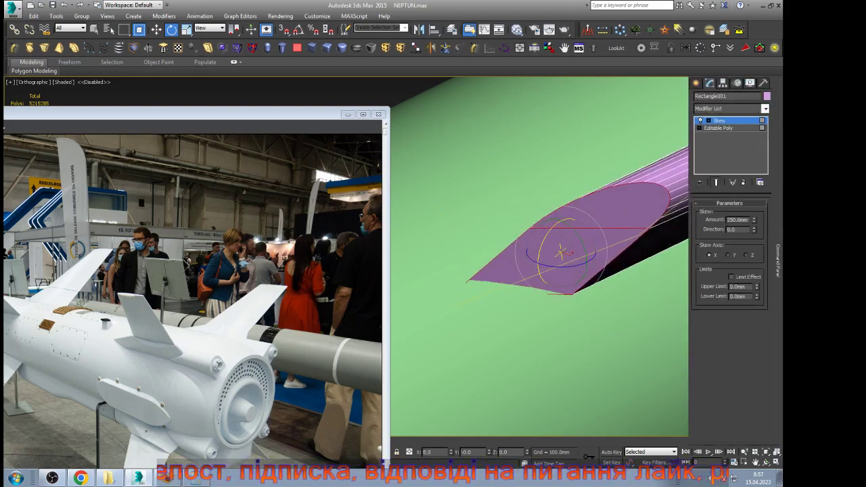
right_click(722, 121)
click(734, 136)
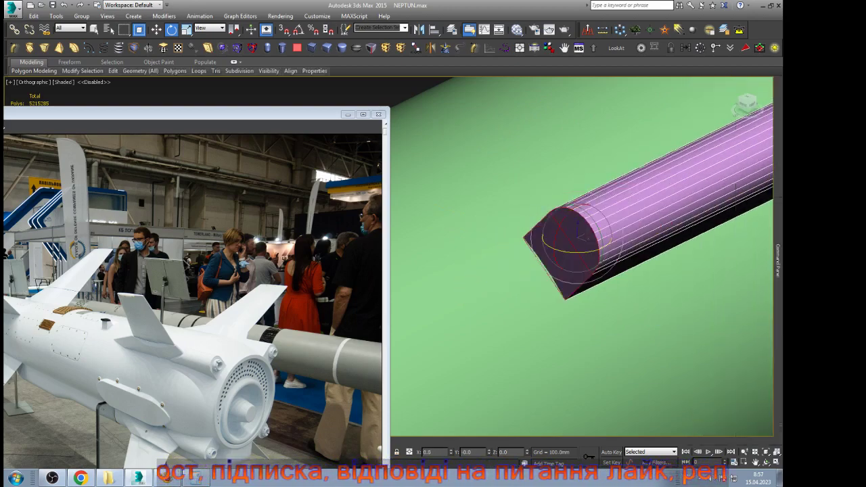
Step: Apply an FFD 2x2x2 modifier to the front end face, try moving its control points along the lug, and undo the move
key(w)
click(766, 462)
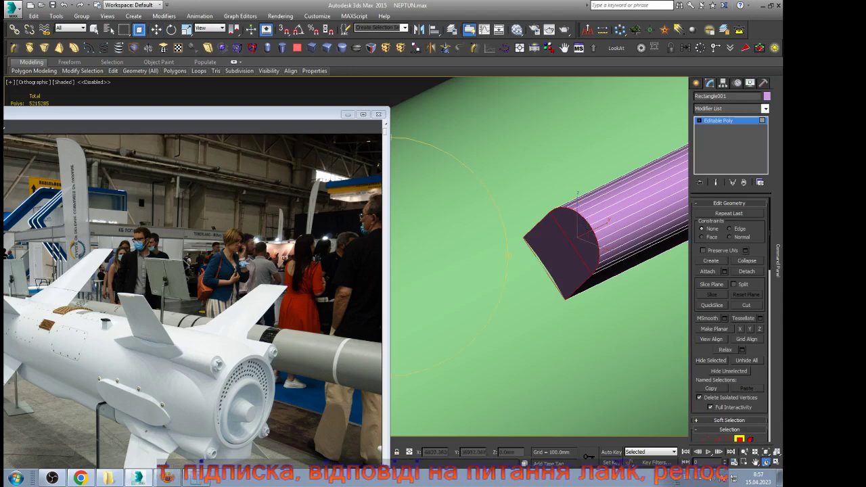
drag(636, 352, 575, 291)
drag(617, 262, 624, 258)
key(w)
scroll(625, 258, up, 3)
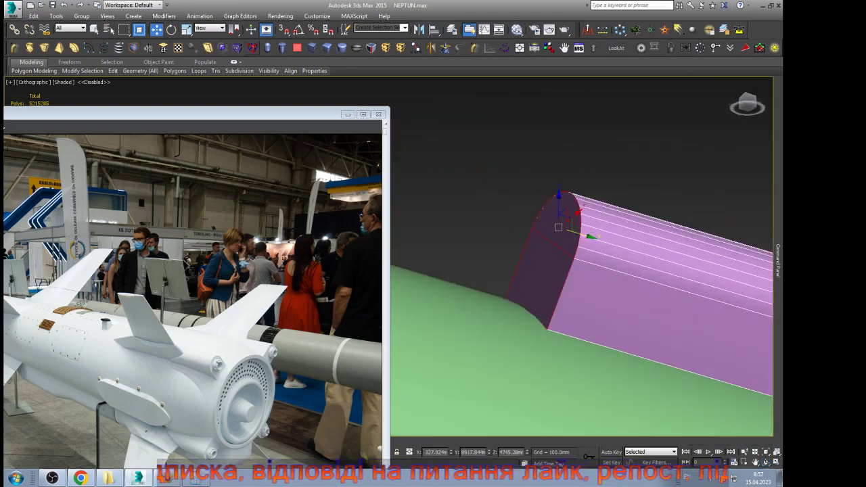
click(386, 49)
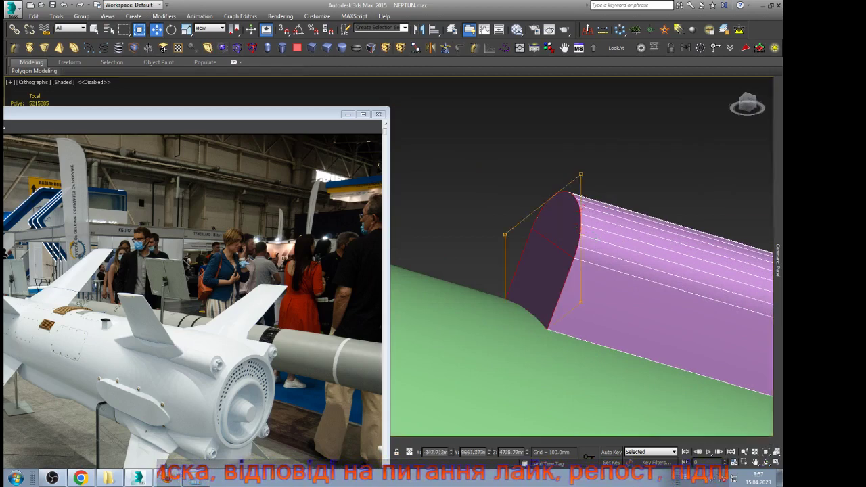
drag(608, 154, 567, 190)
ctrl+drag(612, 275, 569, 317)
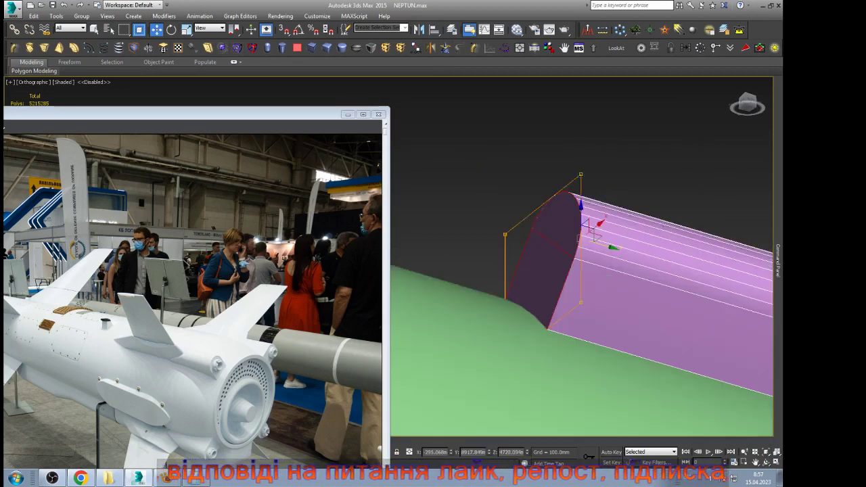
drag(609, 247, 667, 264)
key(ctrl+z)
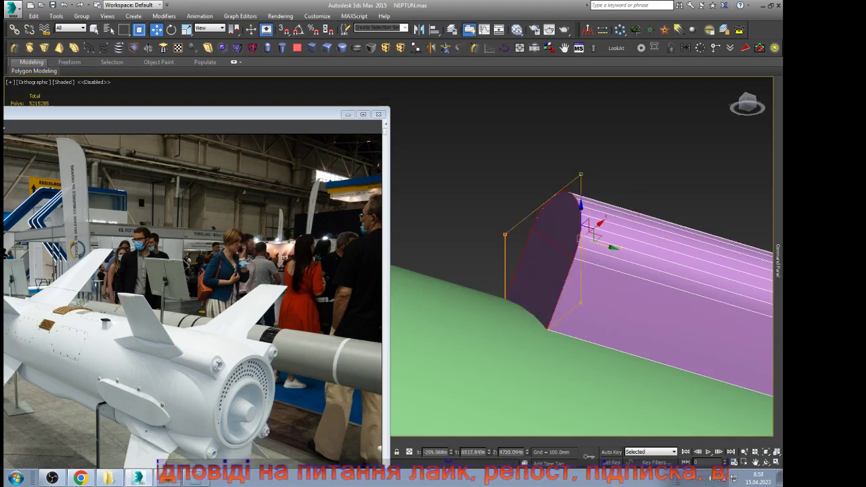
Step: Try rotating the FFD 2x2x2 control points, undo the rotation, and delete the FFD modifier from the lug
key(e)
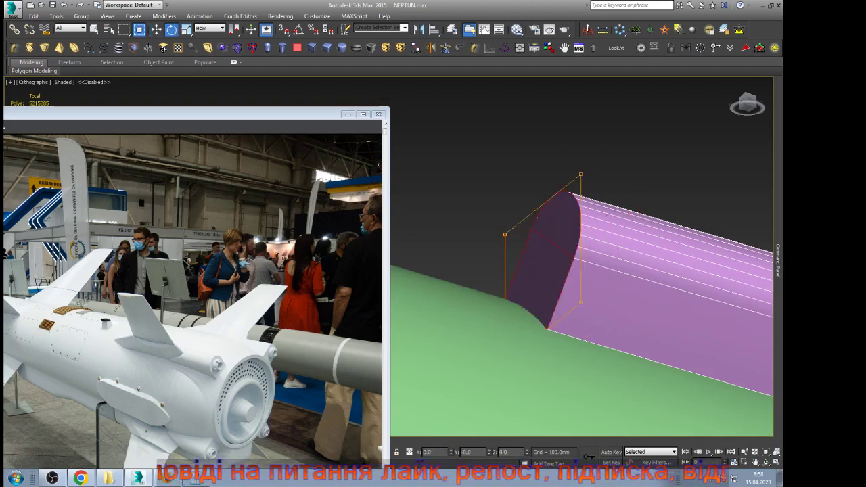
scroll(598, 266, down, 3)
scroll(598, 259, up, 3)
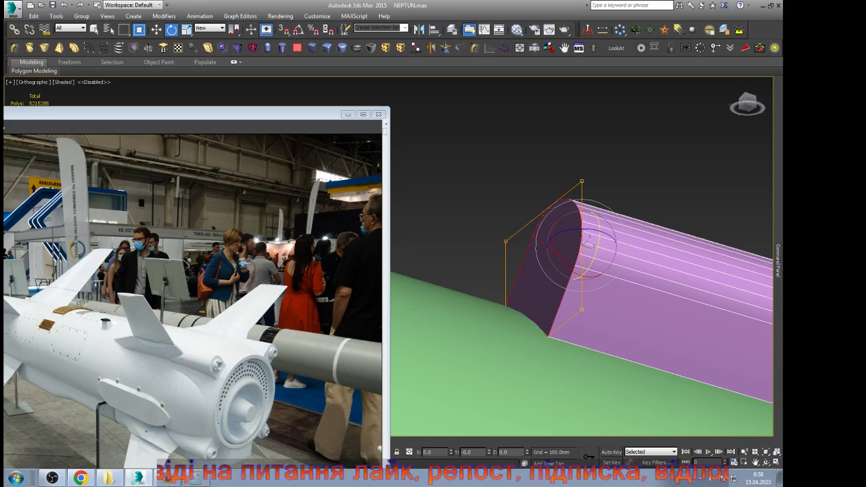
drag(589, 245, 593, 241)
key(ctrl+z)
mouse_move(778, 250)
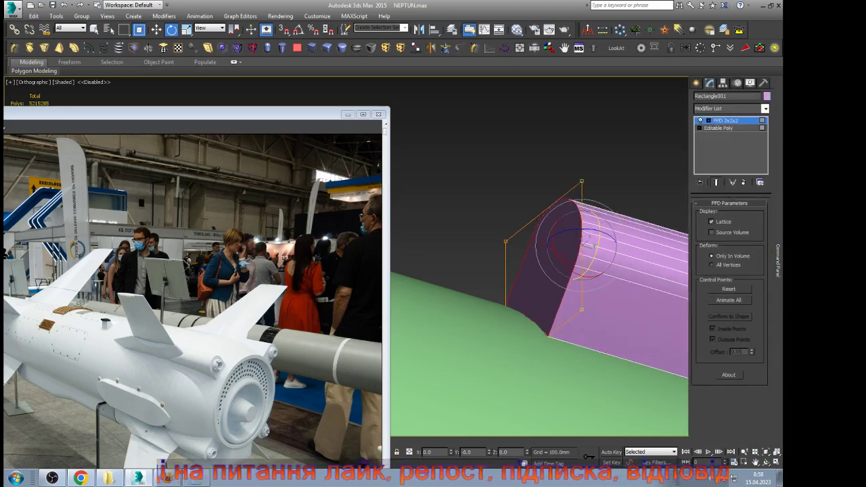
right_click(719, 120)
click(718, 136)
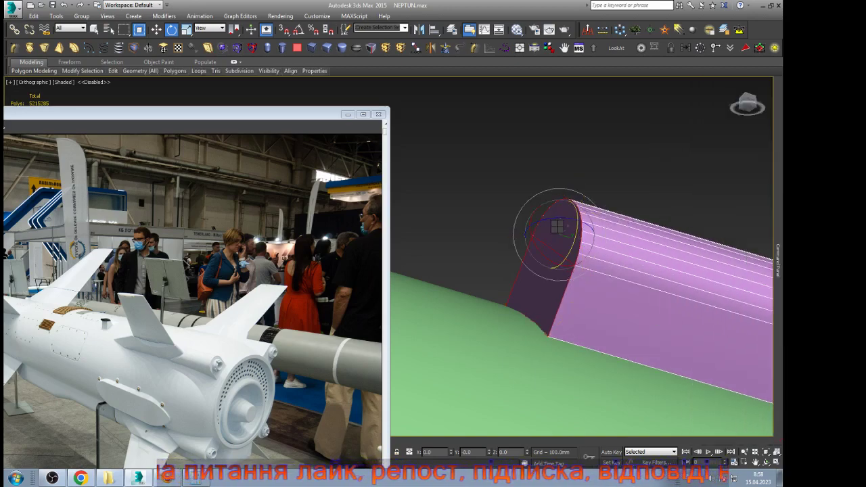
Step: Select all vertices of the lug's front end in the Right view
key(w)
alt+middle_drag(582, 271, 507, 331)
scroll(466, 291, down, 5)
alt+middle_drag(467, 291, 468, 339)
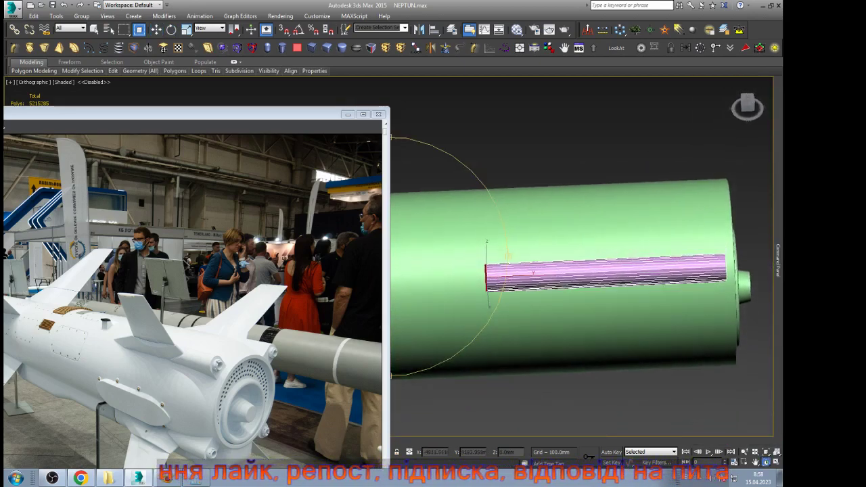
key(l)
key(z)
scroll(509, 256, down, 6)
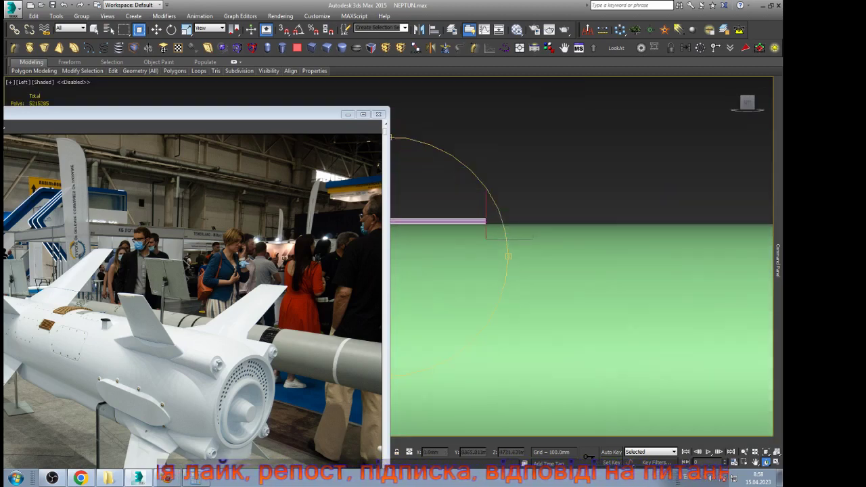
key(r)
scroll(515, 254, down, 7)
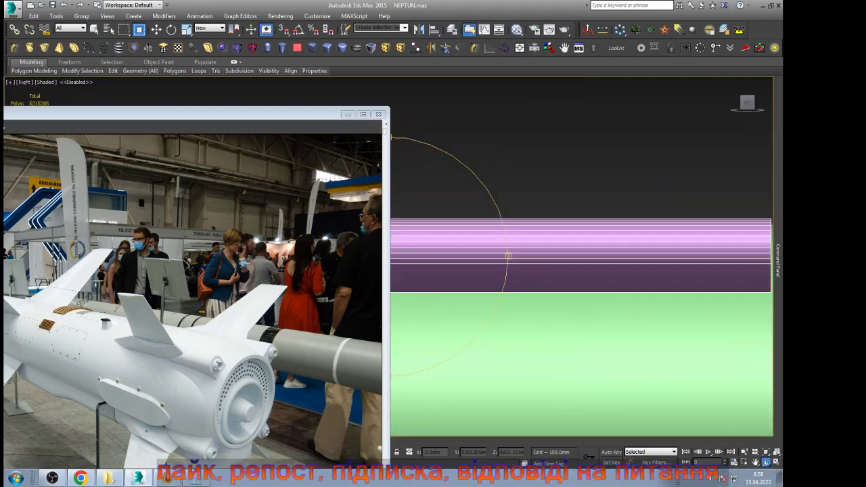
key(w)
scroll(507, 257, up, 4)
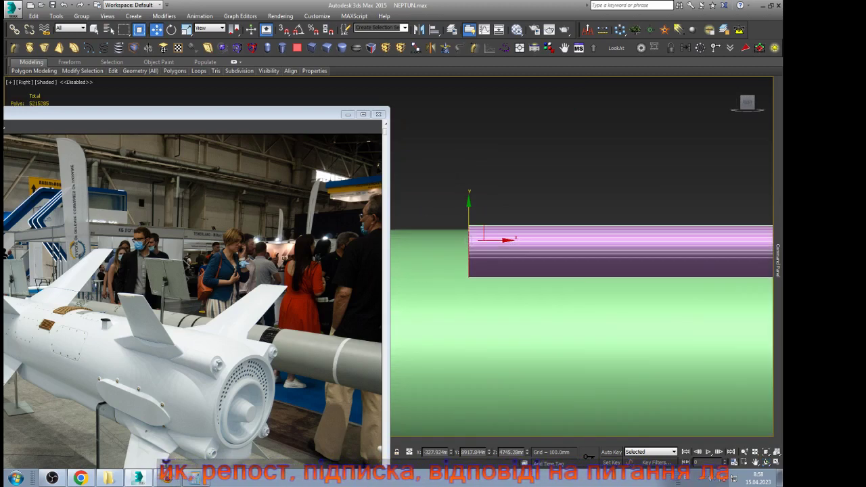
key(1)
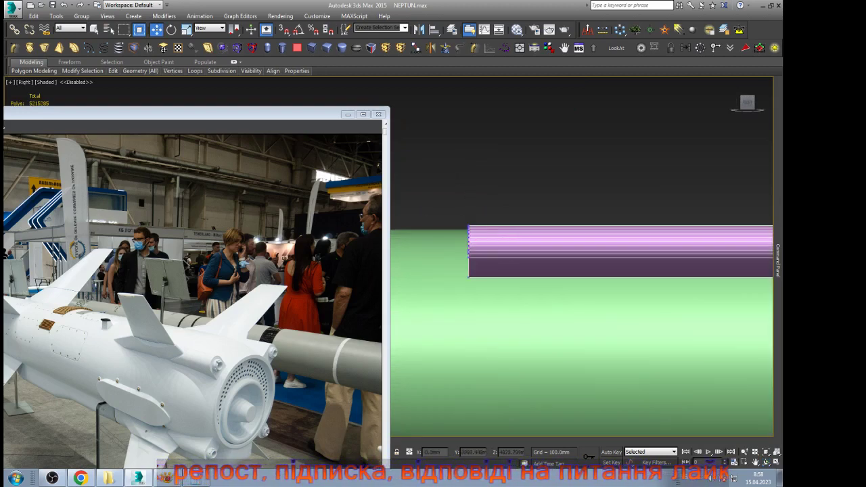
drag(509, 245, 464, 251)
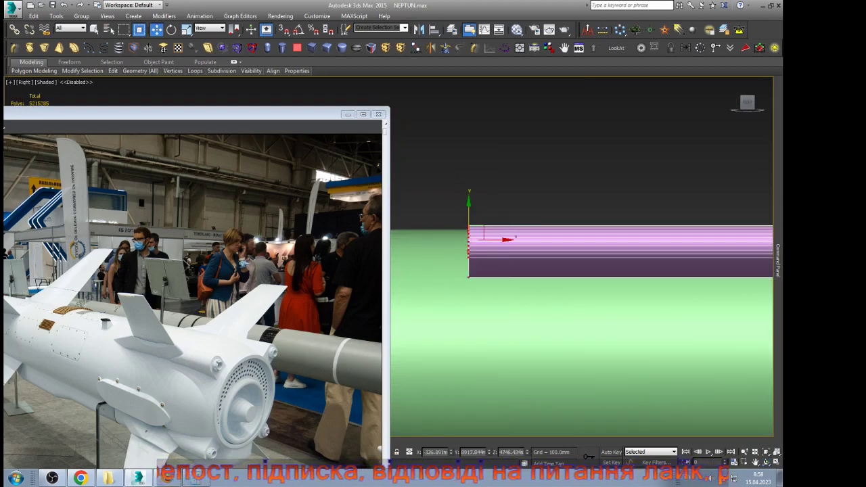
Step: Apply a Skew modifier to the selected front end vertices and rotate its gizmo about 85.6 degrees around its local X axis
alt+middle_drag(450, 260, 490, 256)
scroll(490, 257, up, 4)
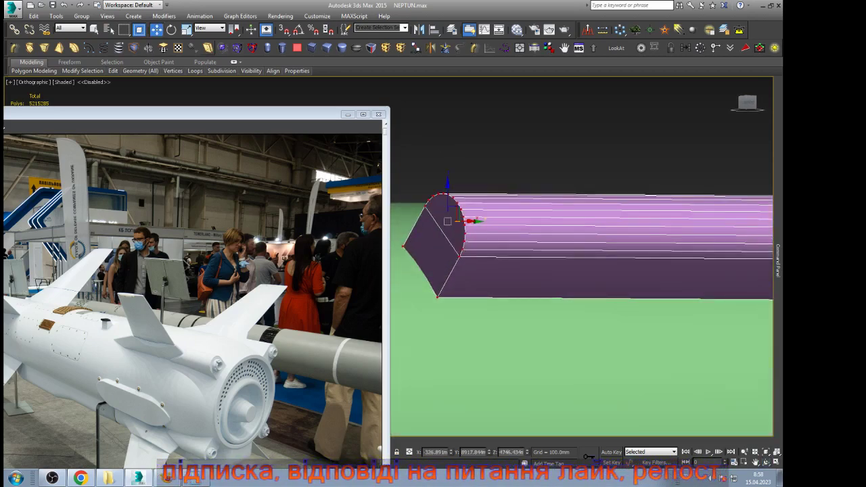
click(238, 48)
key(F3)
key(F3)
scroll(544, 214, down, 2)
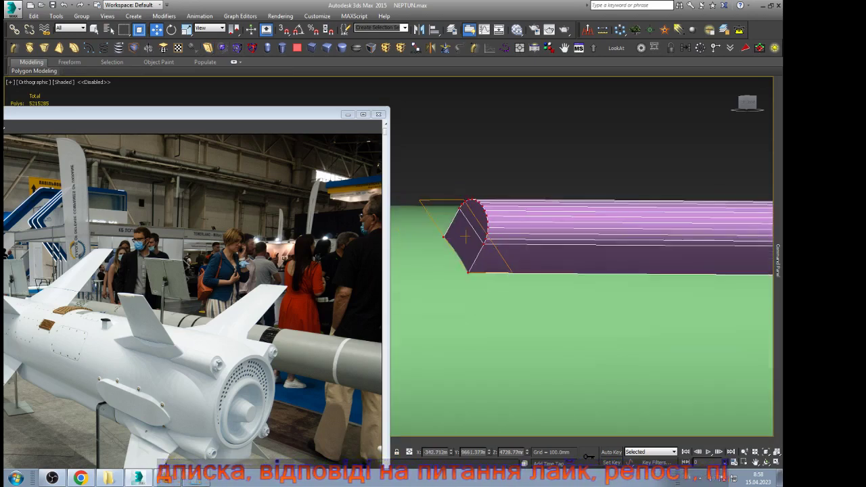
mouse_move(778, 260)
right_click(521, 280)
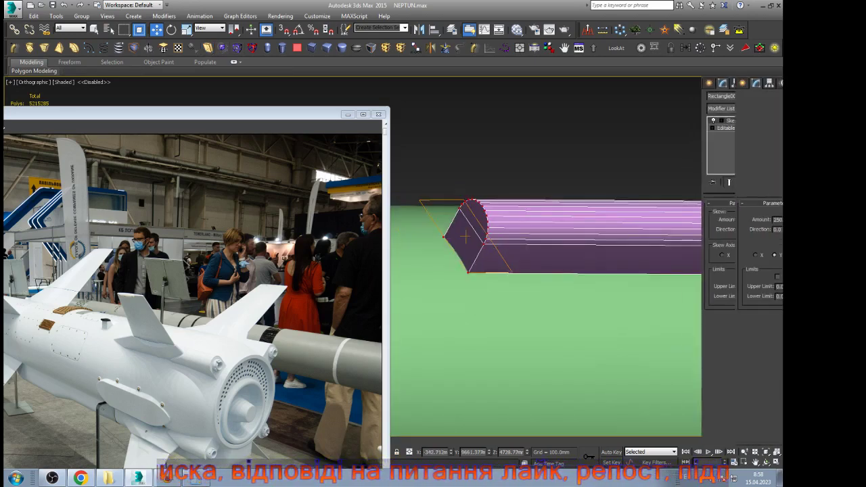
key(e)
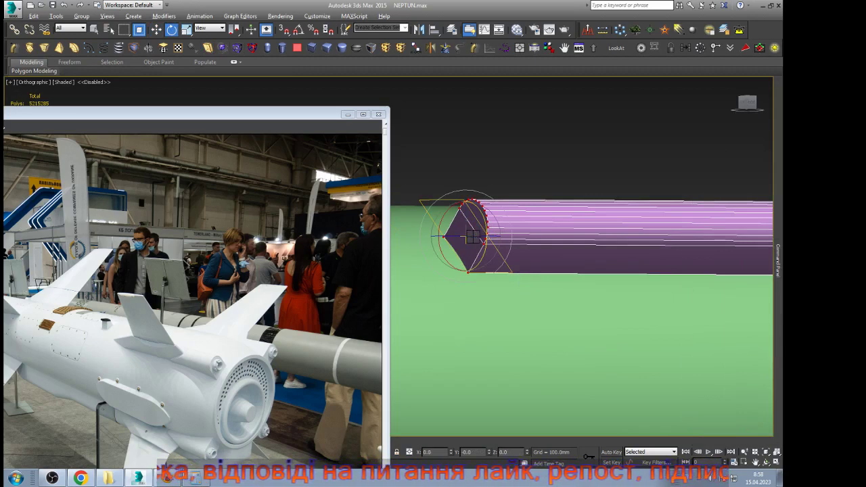
drag(440, 228, 479, 295)
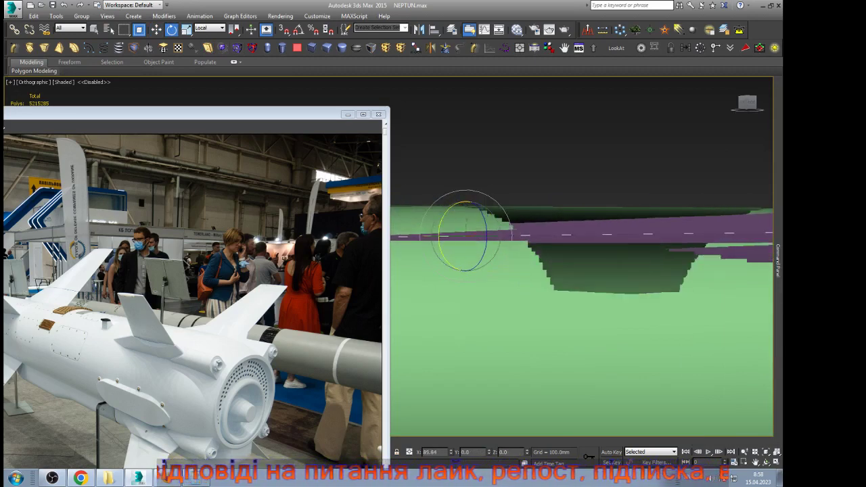
Step: Reset the Skew amount to 0.0 mm, working from the Top view of the lug
key(t)
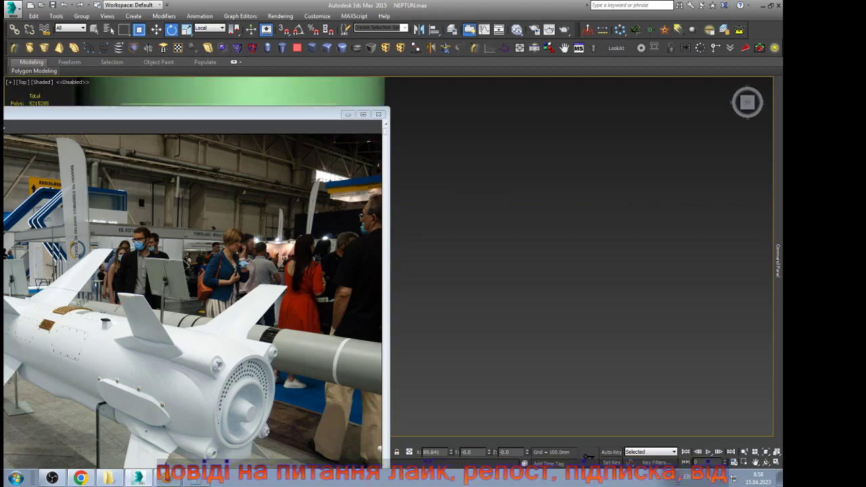
key(z)
scroll(609, 271, down, 5)
scroll(609, 270, up, 3)
mouse_move(778, 261)
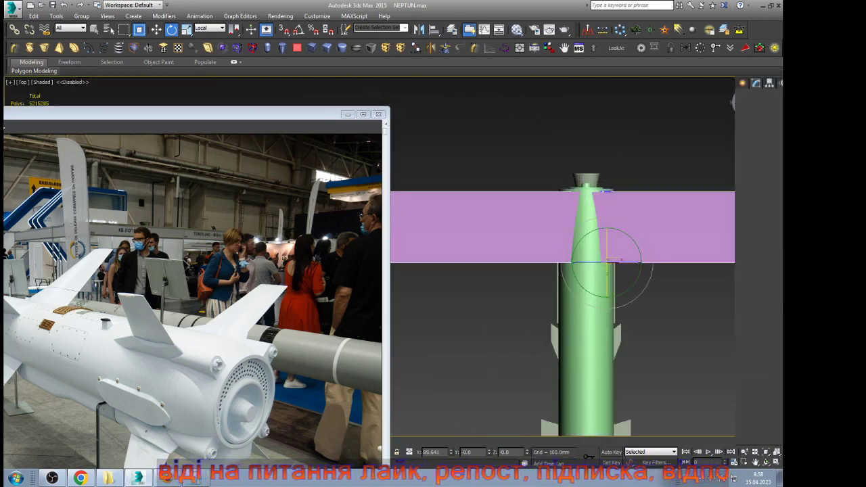
text(0.0mm)
key(Return)
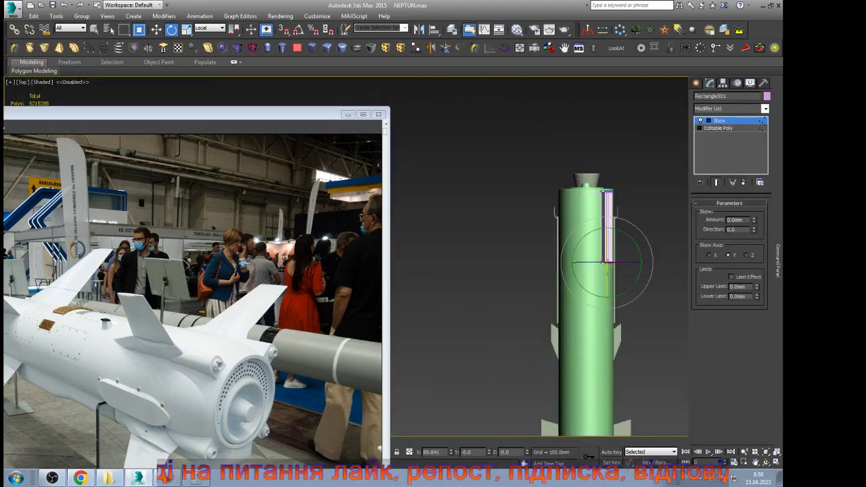
Step: Set the skew axis to X and raise the Skew amount to about 19 mm
click(754, 218)
click(754, 222)
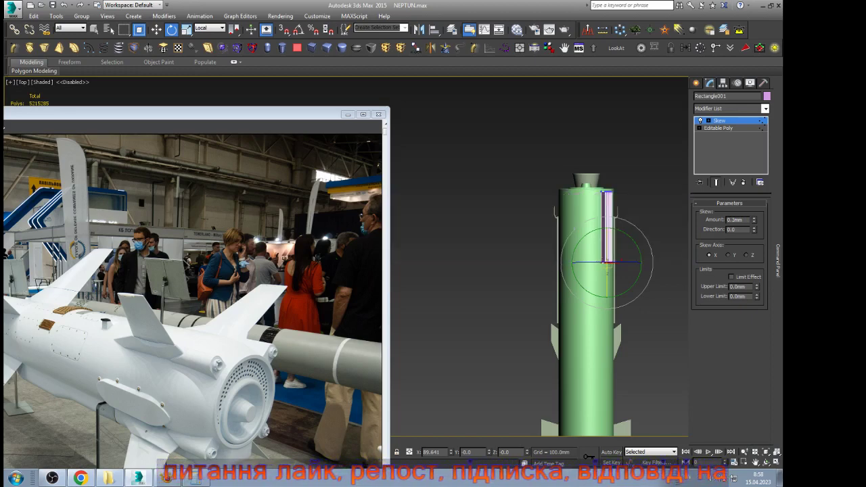
click(719, 128)
key(w)
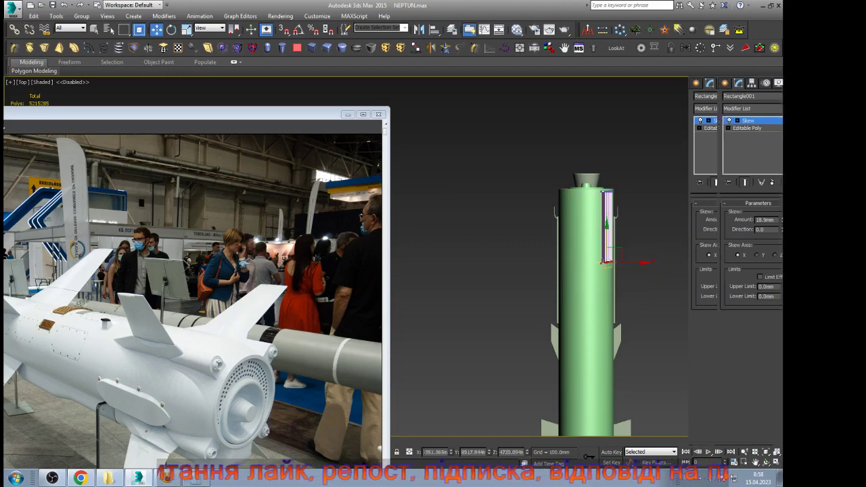
Step: Rotate the Skew gizmo on the lug's front end about -15.7 degrees around its local Z axis
scroll(618, 262, up, 10)
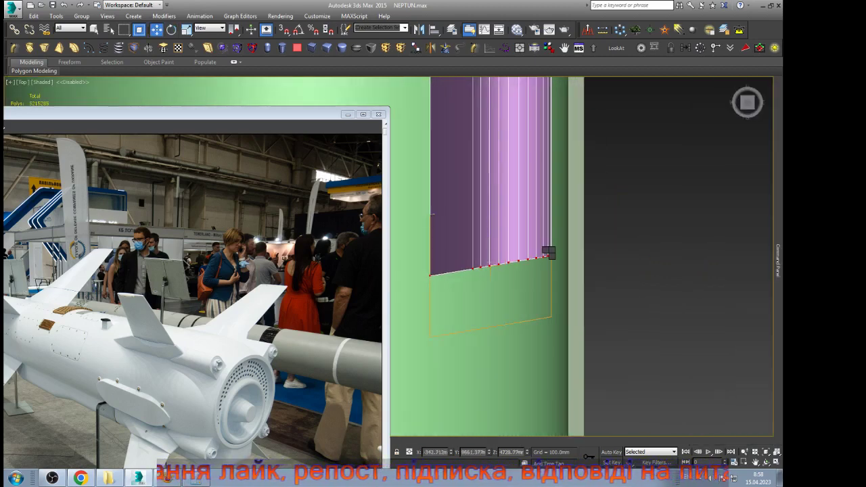
key(e)
drag(502, 266, 436, 250)
click(766, 463)
key(e)
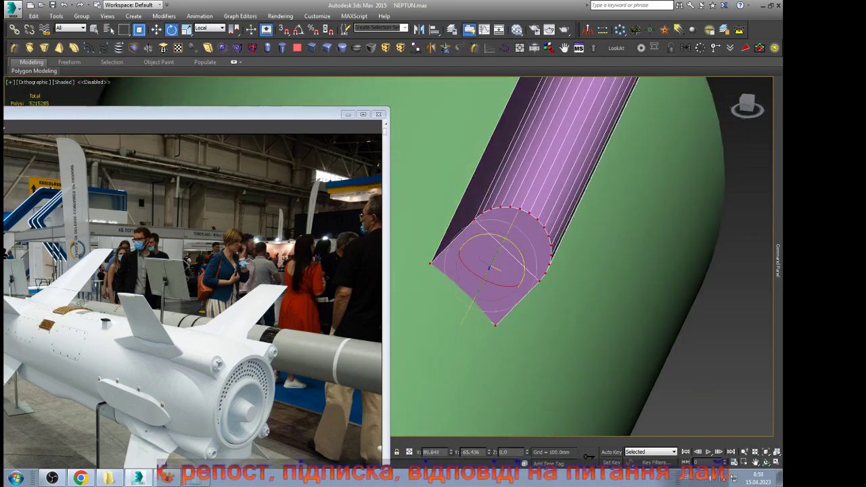
drag(523, 256, 525, 270)
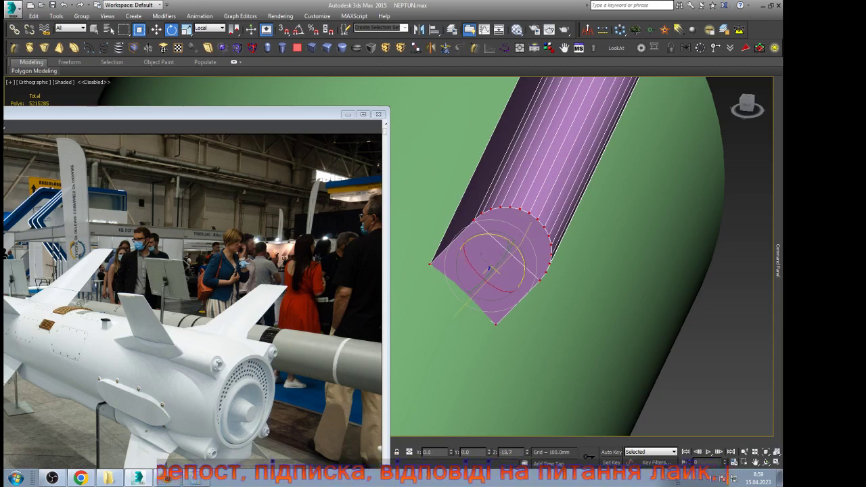
scroll(525, 257, down, 3)
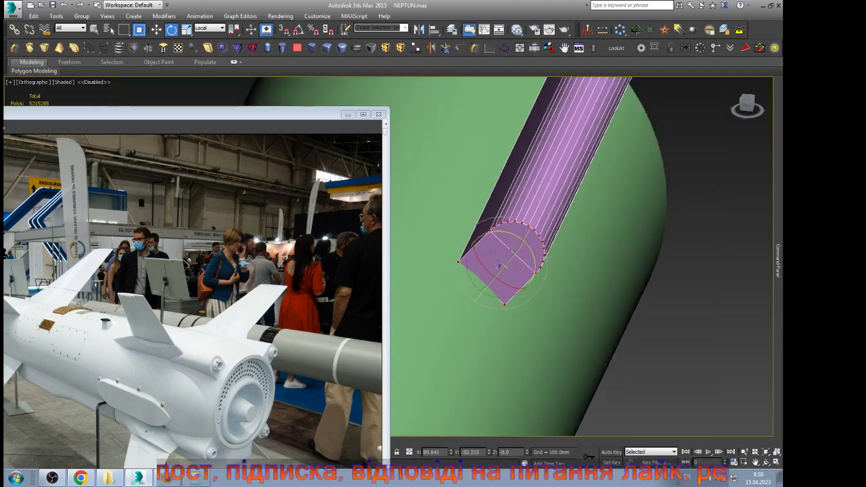
alt+middle_drag(525, 257, 408, 220)
Step: Increase the Skew amount until the lug's front end forms a long shallow slope, and convert the lug to an Editable Poly
mouse_move(778, 261)
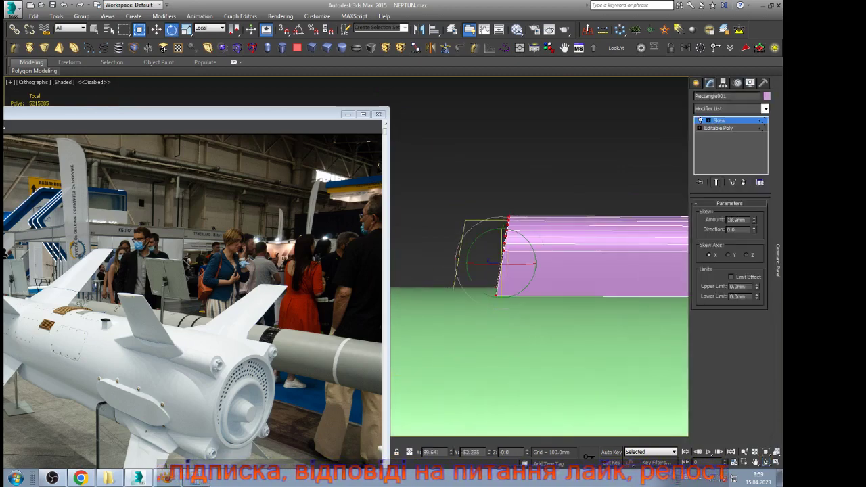
drag(755, 220, 754, 38)
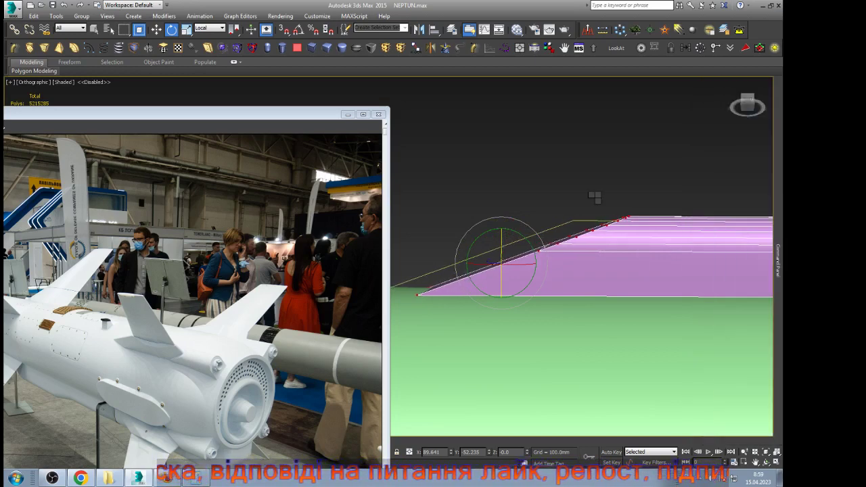
click(690, 296)
right_click(607, 260)
click(624, 271)
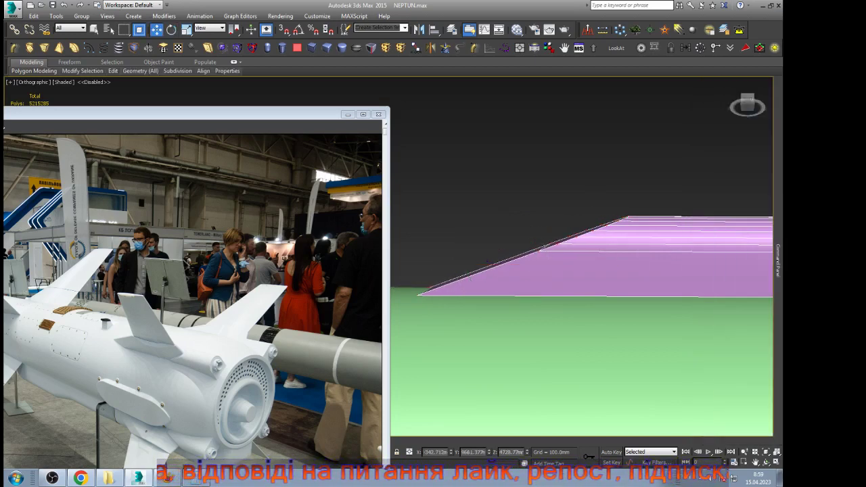
Step: Try to align the lug's pivot with the missile body's pivot on X, Y and Z in the Back view
key(k)
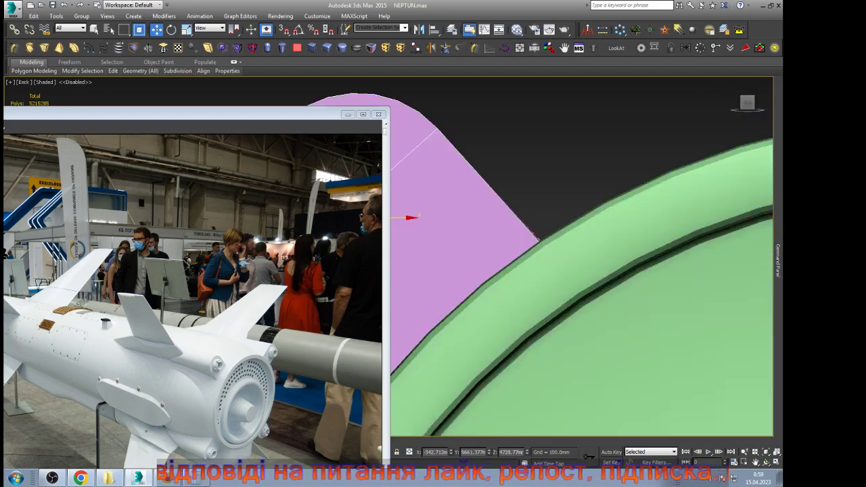
key(z)
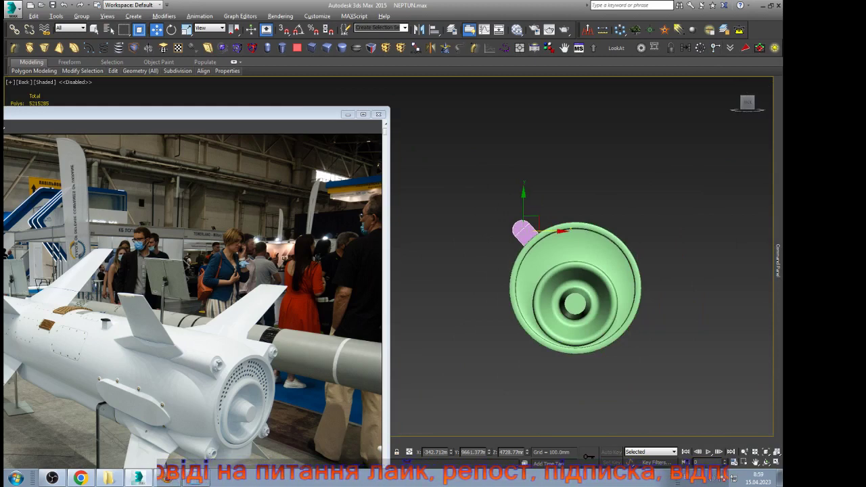
key(alt+a)
click(602, 257)
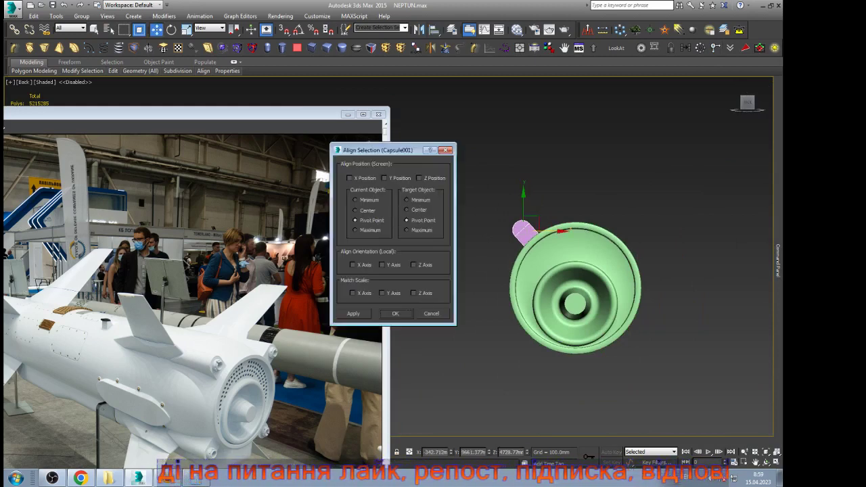
click(350, 179)
click(384, 179)
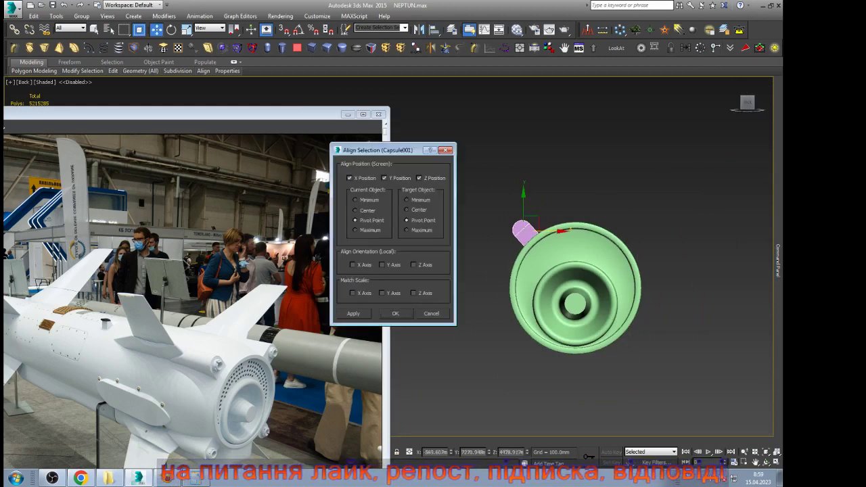
click(395, 313)
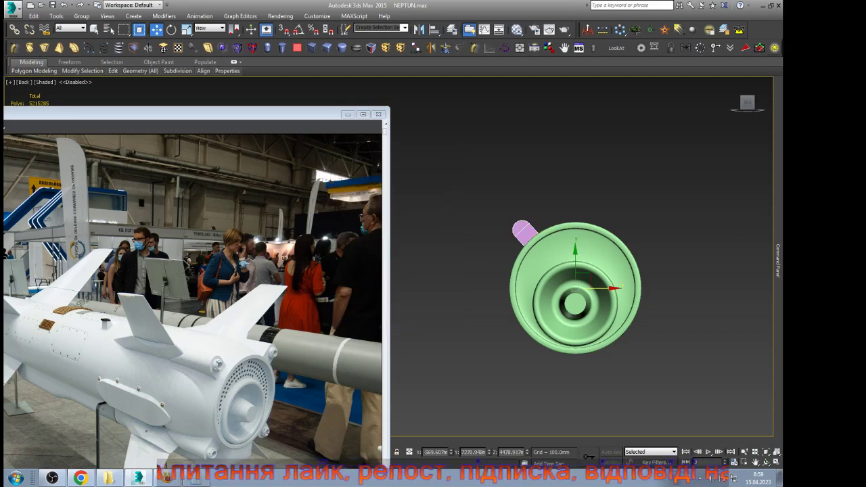
click(524, 233)
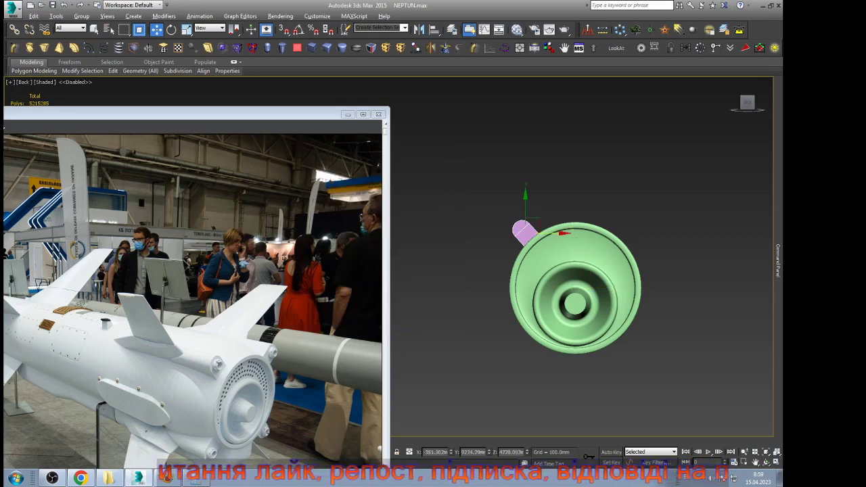
key(alt+a)
click(555, 260)
click(349, 178)
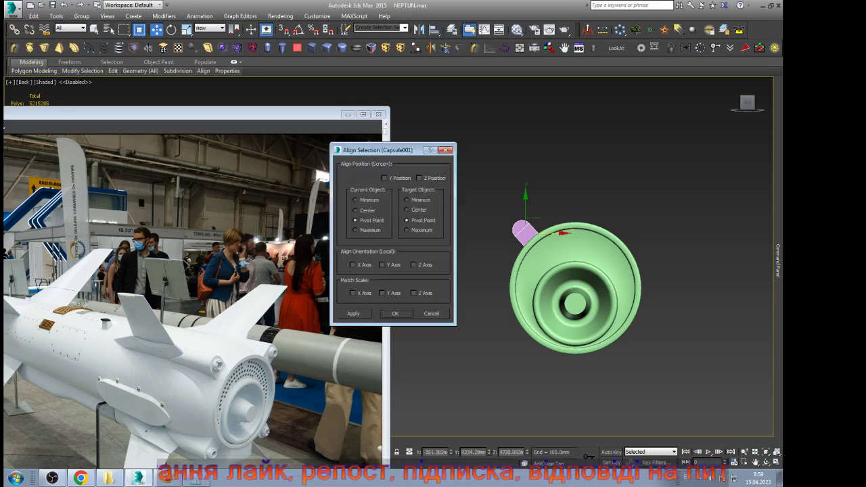
click(385, 178)
click(431, 313)
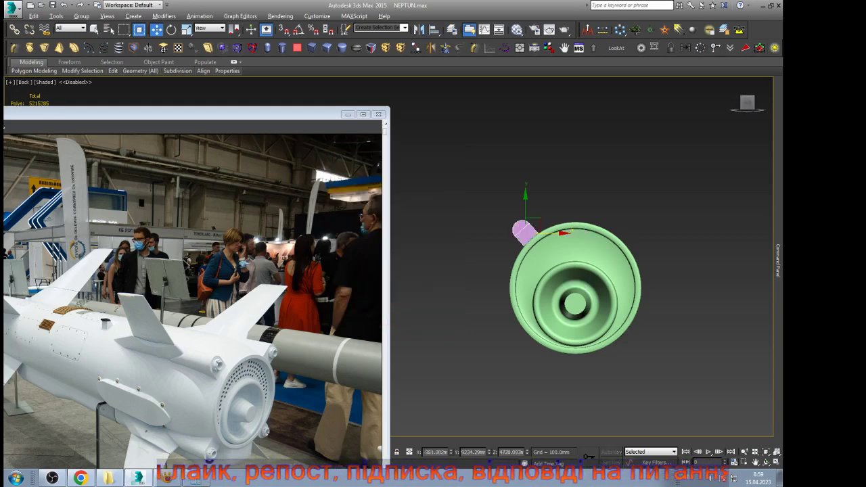
Step: Align the lug's pivot with the missile body's pivot on all three axes and mirror the lug across the X axis as an instance
key(alt+a)
click(555, 261)
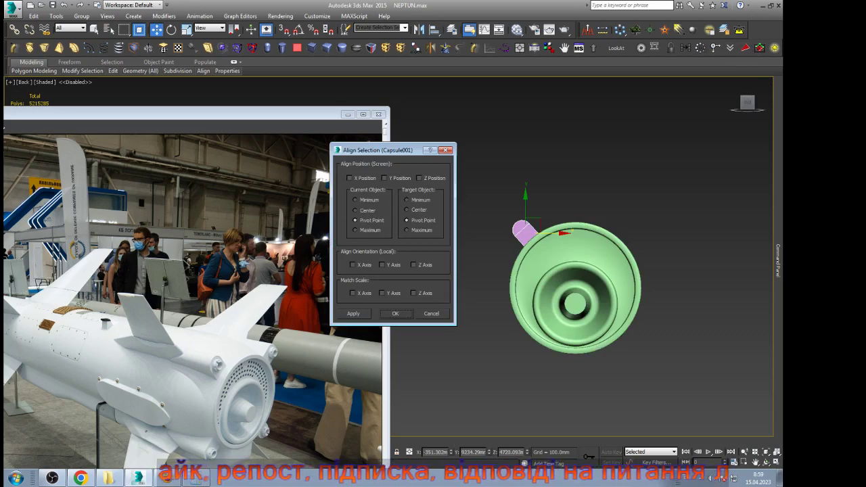
click(420, 178)
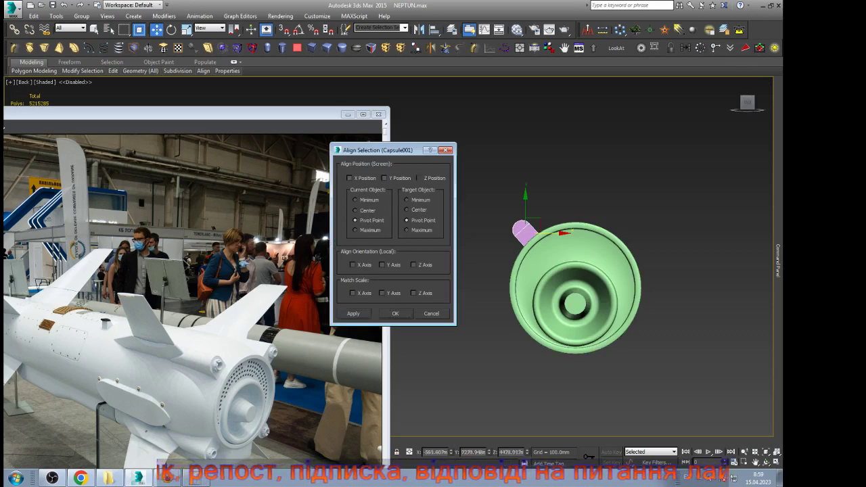
click(396, 313)
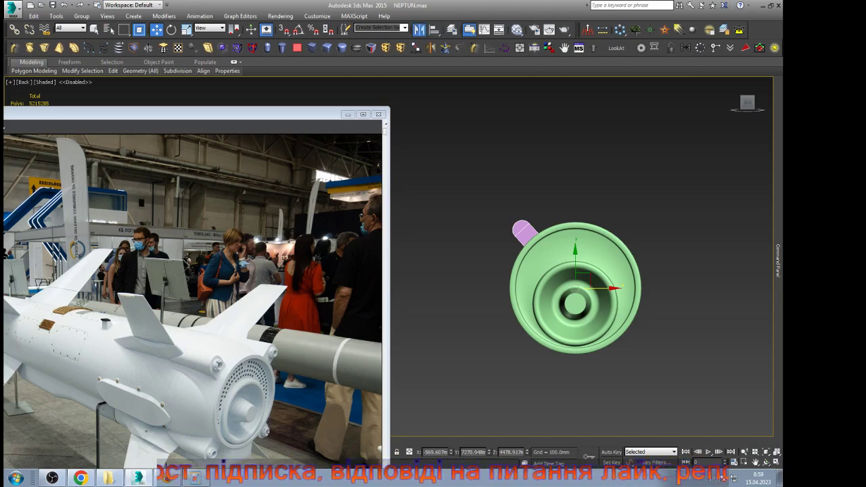
click(420, 29)
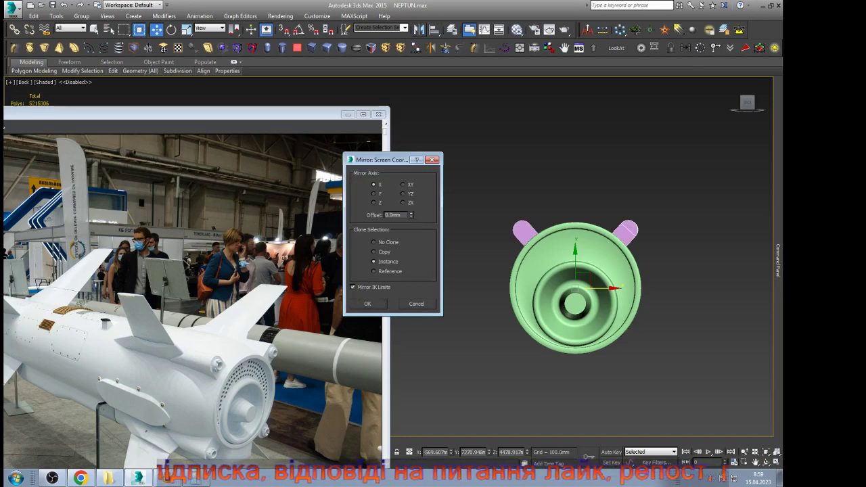
key(Return)
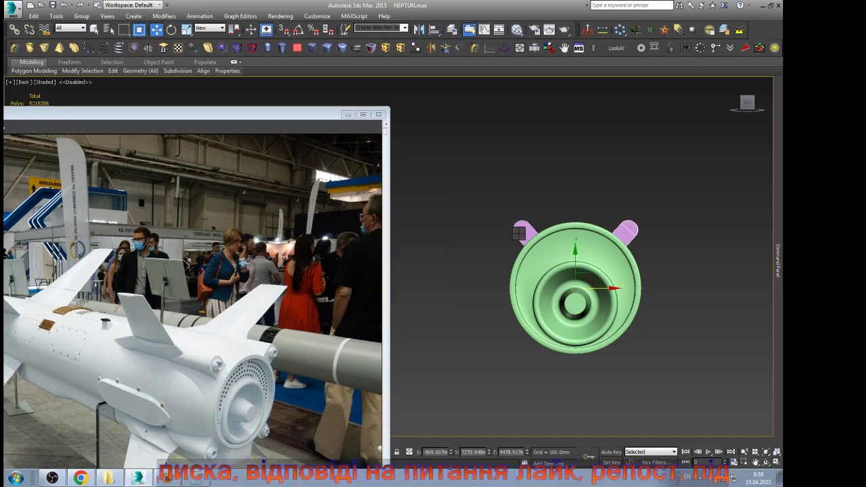
Step: Replace the displayed reference photo with Neptune_R-360_missile,_Kyiv_2021,_02.jpg from the Asset Browser and place it beside the model, enlarged on the missile's lugs
click(347, 113)
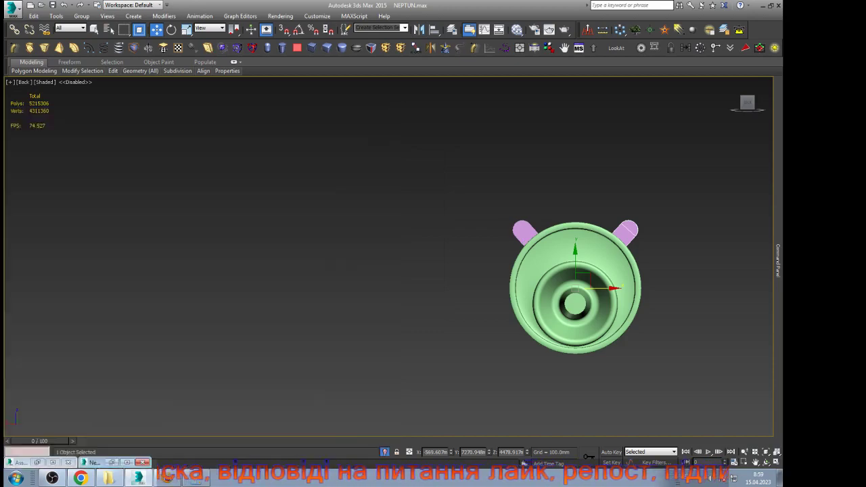
click(38, 462)
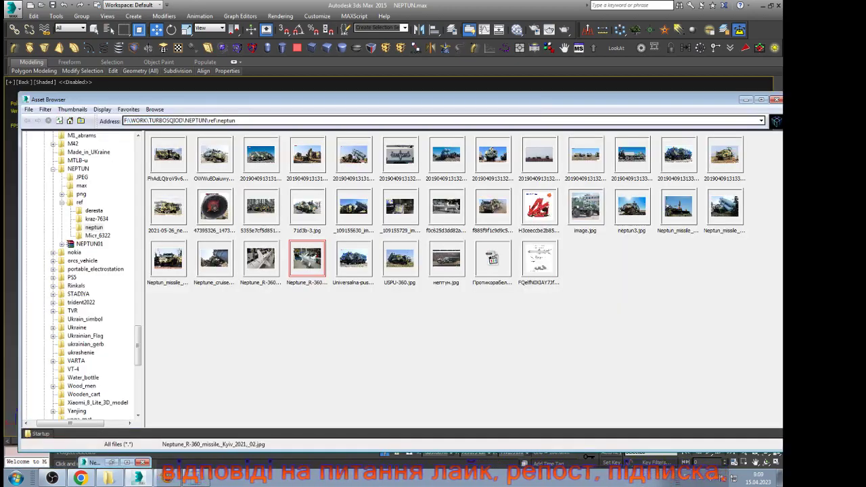
click(261, 259)
double_click(261, 258)
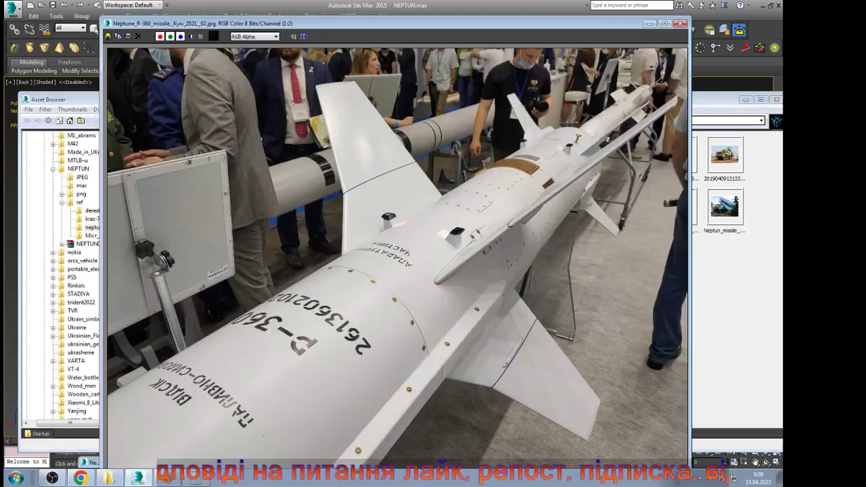
click(746, 100)
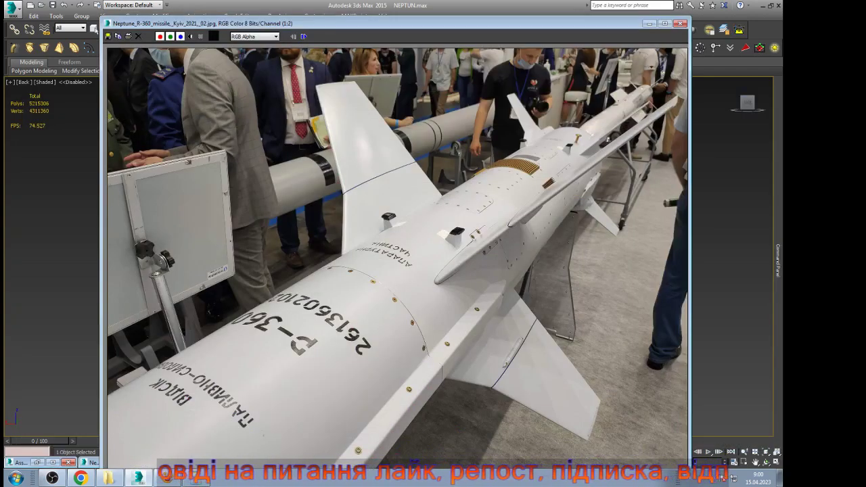
drag(467, 23, 183, 76)
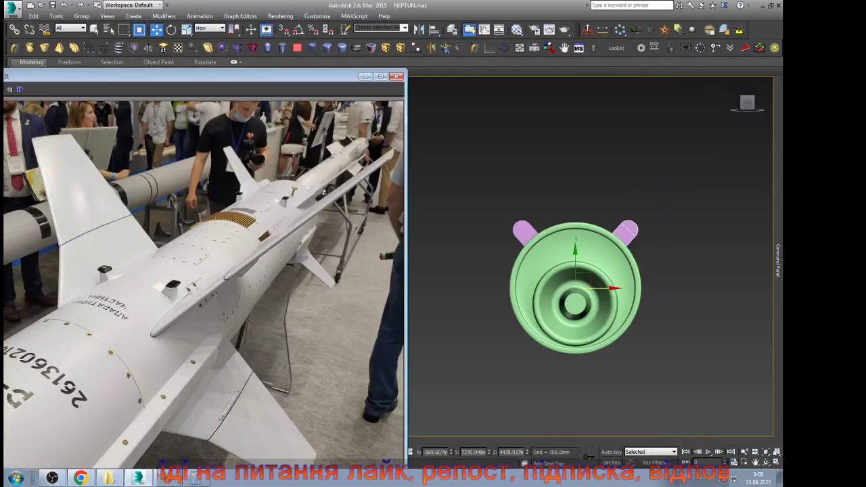
scroll(317, 173, up, 1)
scroll(285, 225, up, 1)
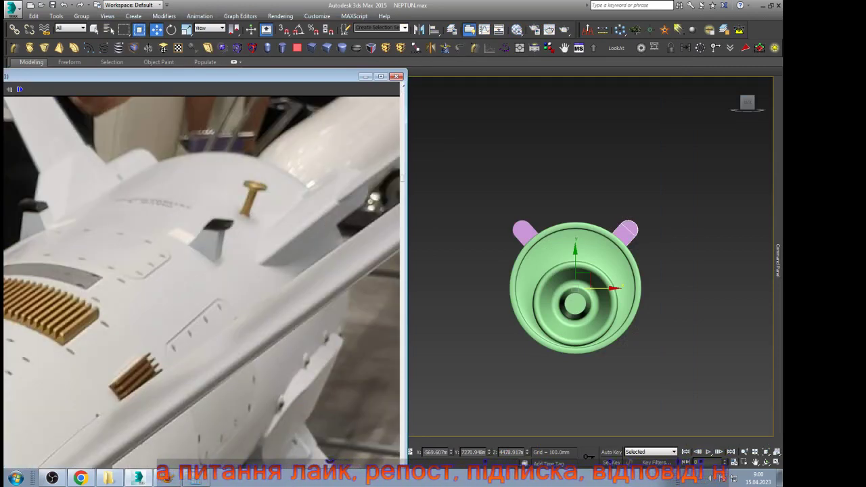
Step: View the lugs' slanted front ends in perspective, leave sub-object editing of the mirrored lug, and select the original lug
middle_click(544, 230)
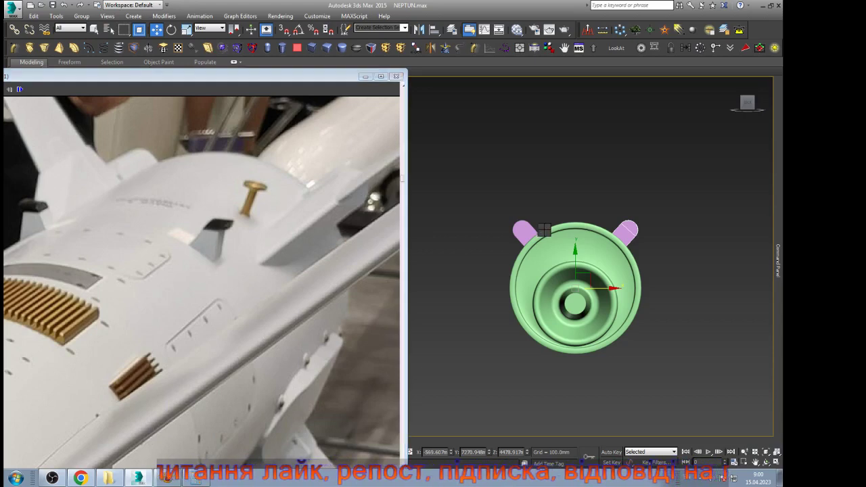
key(ctrl+r)
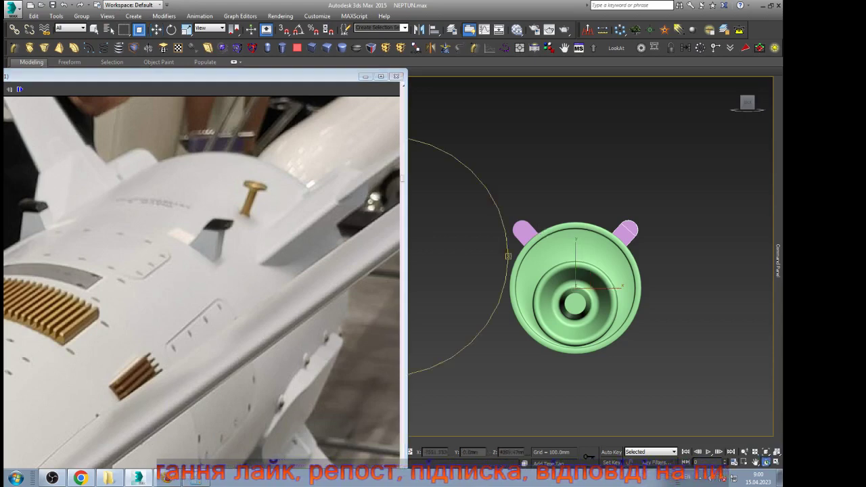
drag(446, 250, 598, 284)
key(w)
scroll(595, 244, down, 2)
scroll(636, 243, up, 5)
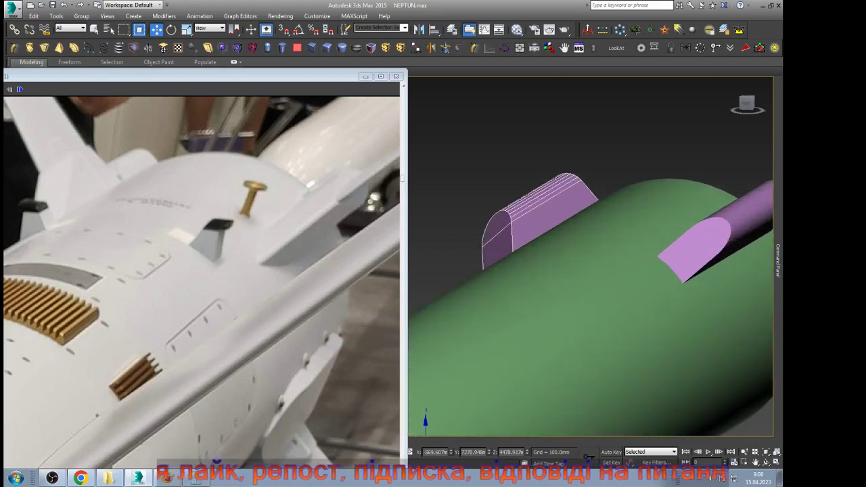
scroll(724, 244, up, 3)
key(2)
key(4)
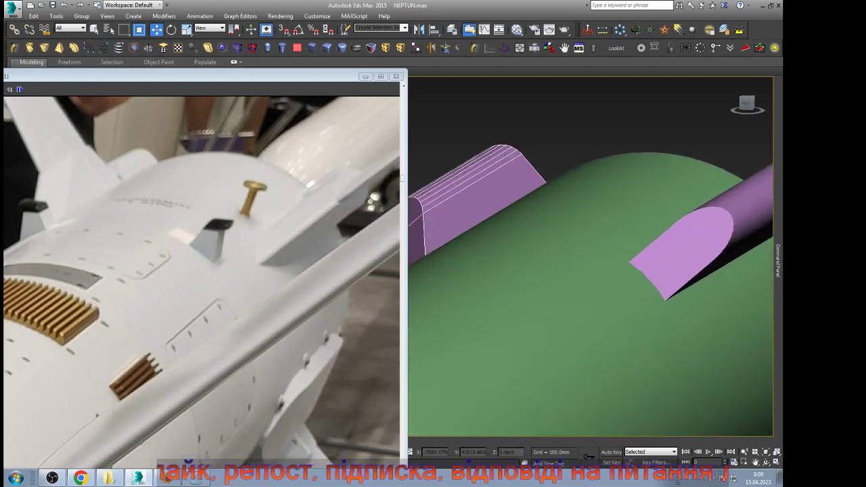
mouse_move(778, 261)
click(699, 120)
click(722, 121)
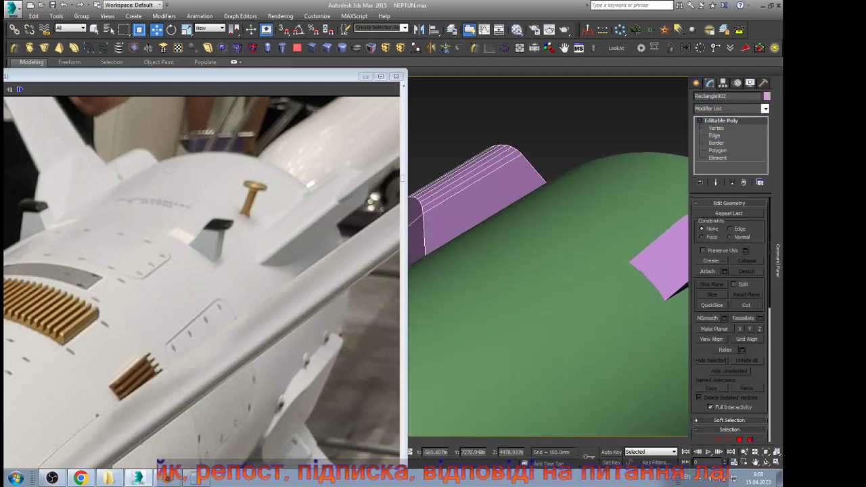
click(670, 260)
Step: Cut an edge from the middle of the cross edge on the lug's slanted end to its lower edge, and switch to vertex editing
scroll(739, 219, up, 3)
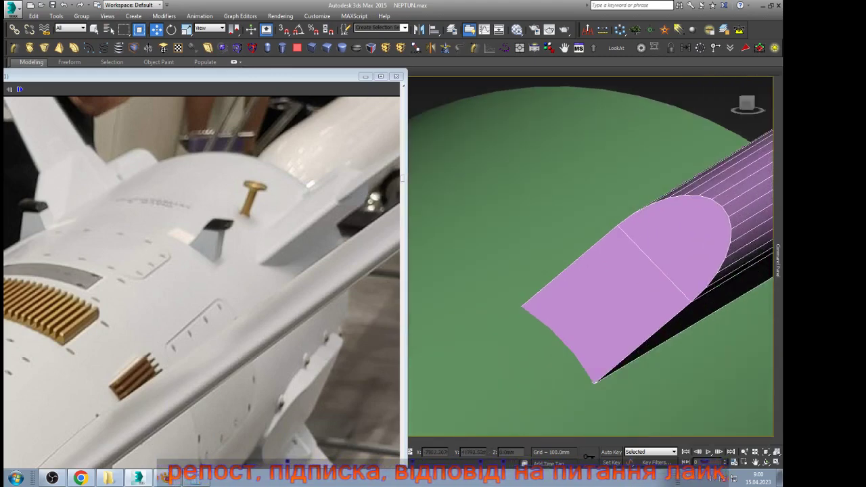
click(656, 264)
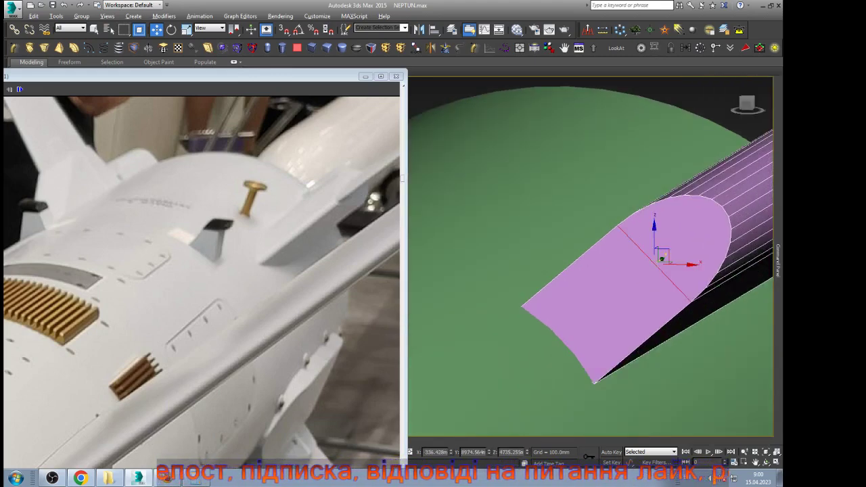
key(alt+c)
click(654, 302)
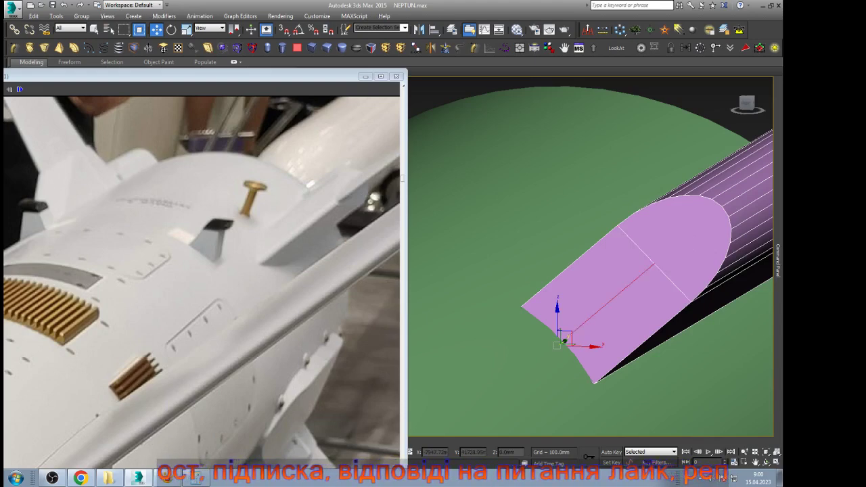
right_click(557, 346)
scroll(728, 227, up, 3)
key(1)
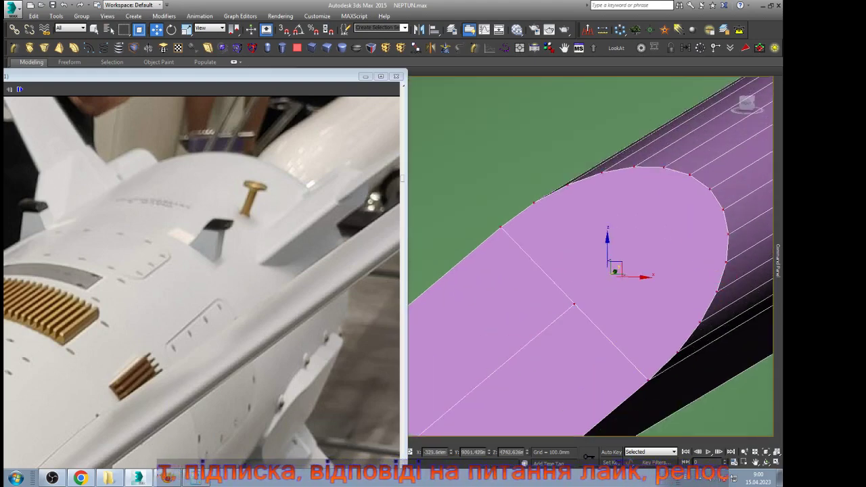
Step: Connect the middle vertex of the slanted end's cross edge to the vertex at the arch's peak
click(710, 189)
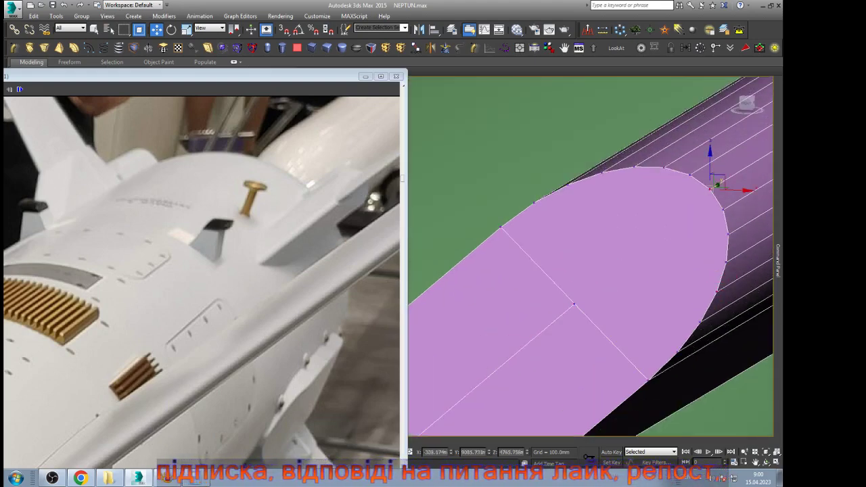
scroll(602, 287, down, 5)
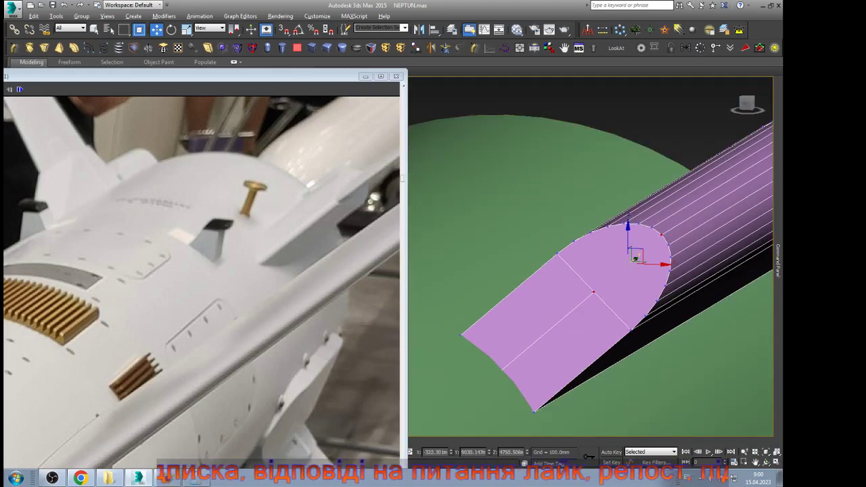
scroll(663, 255, down, 3)
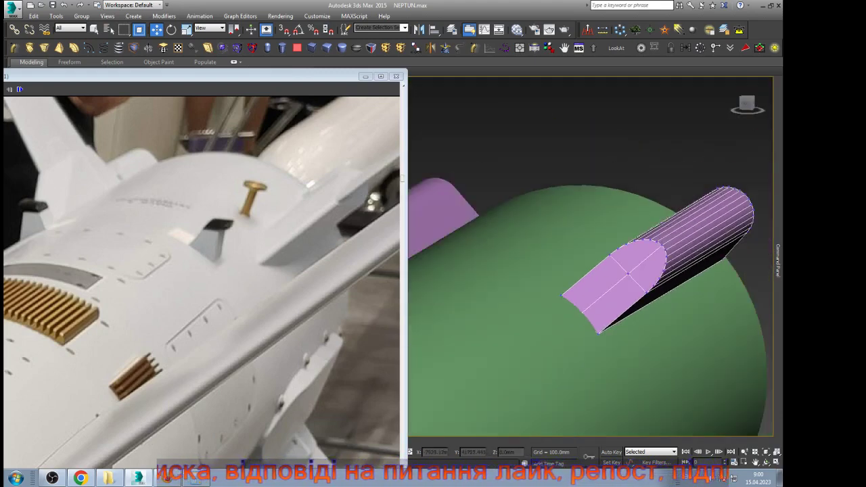
Step: Try to shift the lower side edges of the lug's slanted end along the Y axis
key(2)
click(607, 292)
alt+middle_drag(611, 290, 547, 289)
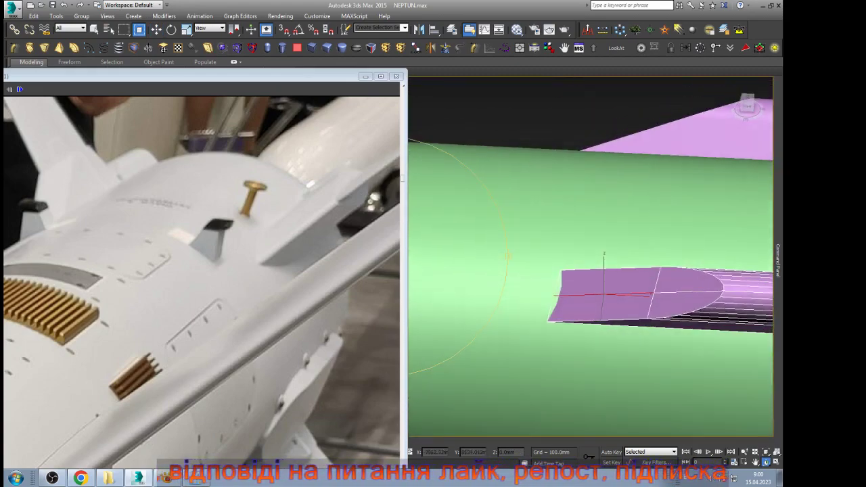
scroll(474, 274, down, 3)
alt+middle_drag(474, 274, 491, 218)
alt+middle_drag(612, 297, 571, 260)
scroll(487, 270, up, 3)
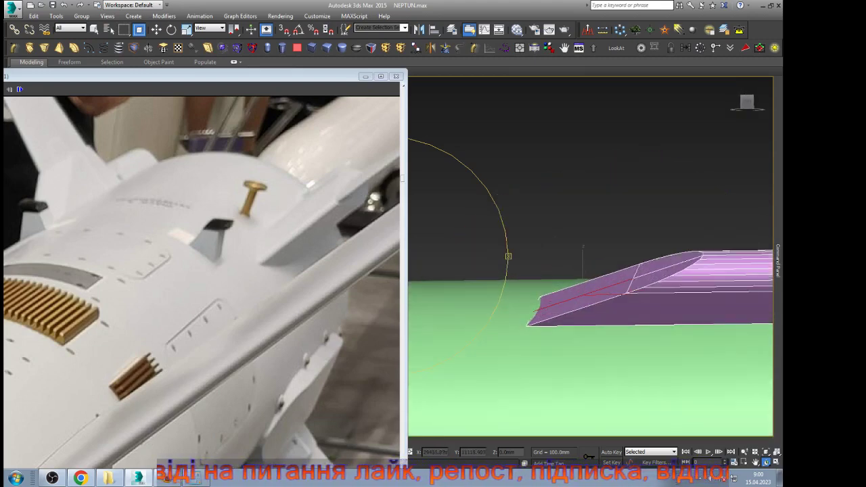
key(w)
click(570, 312)
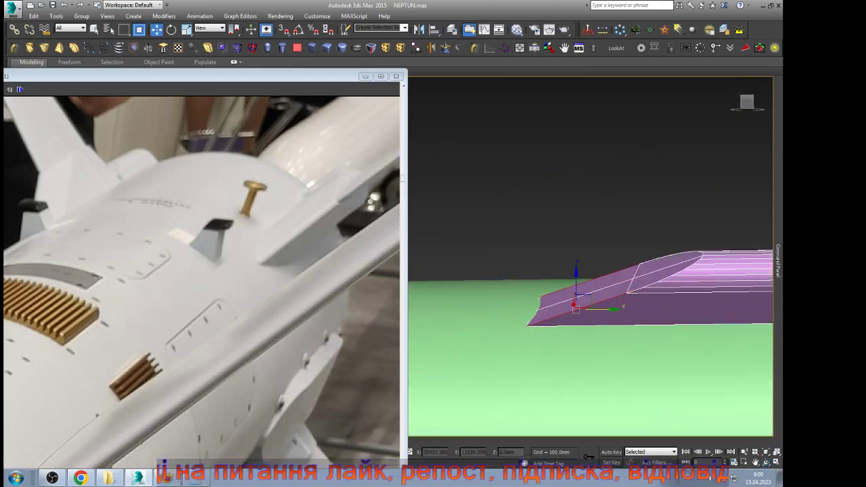
drag(602, 310, 650, 309)
scroll(575, 294, down, 3)
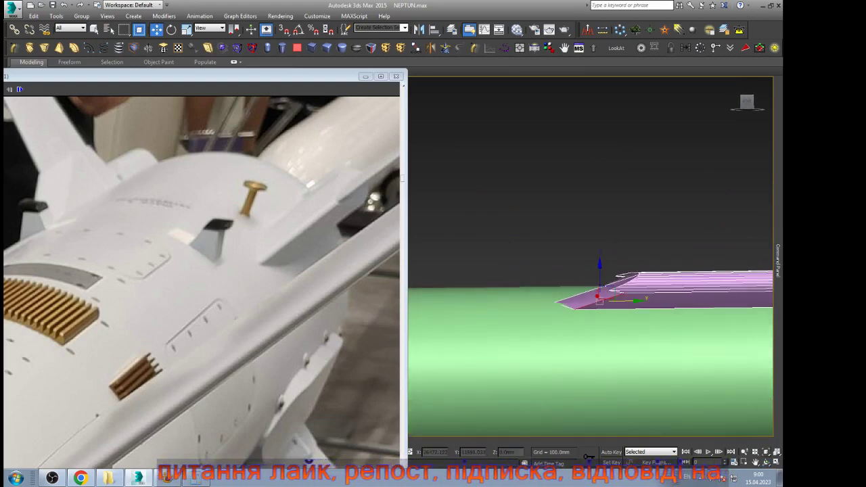
Step: Connect the middle vertex of the cross edge on the lug's rear end to the arch's peak vertex, and clear the selection
click(766, 462)
drag(455, 281, 441, 261)
scroll(468, 259, down, 4)
scroll(508, 270, up, 5)
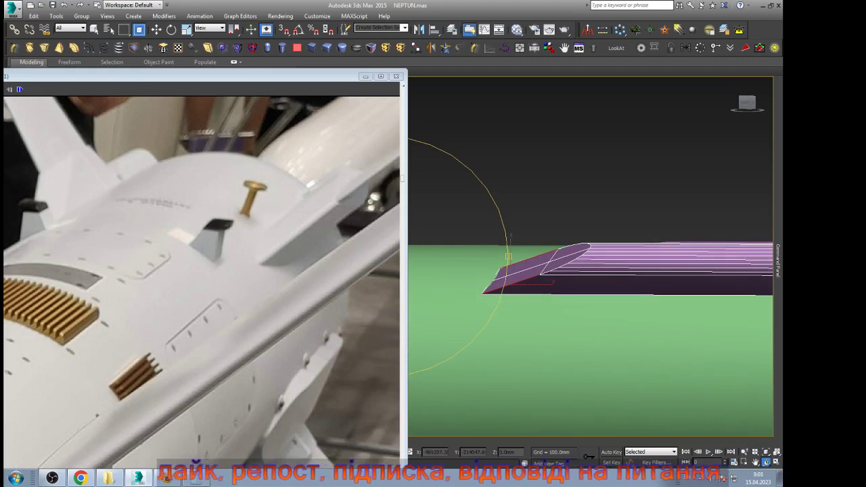
scroll(508, 271, down, 5)
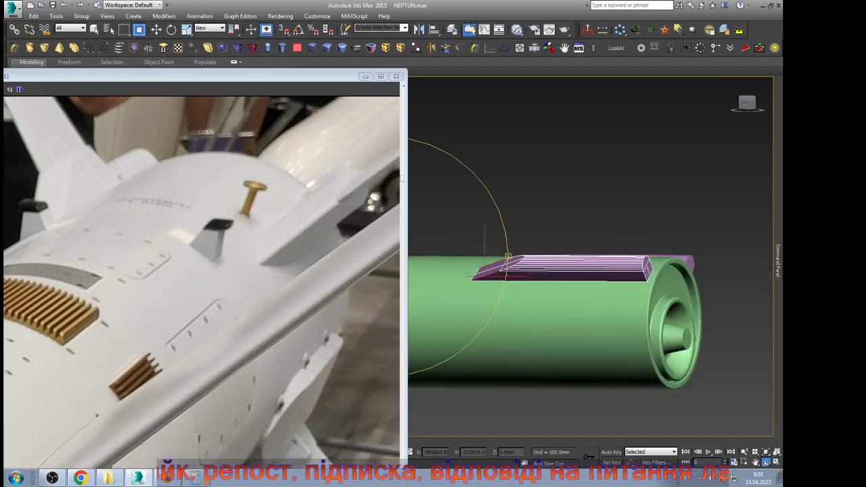
drag(507, 270, 458, 280)
scroll(482, 231, up, 8)
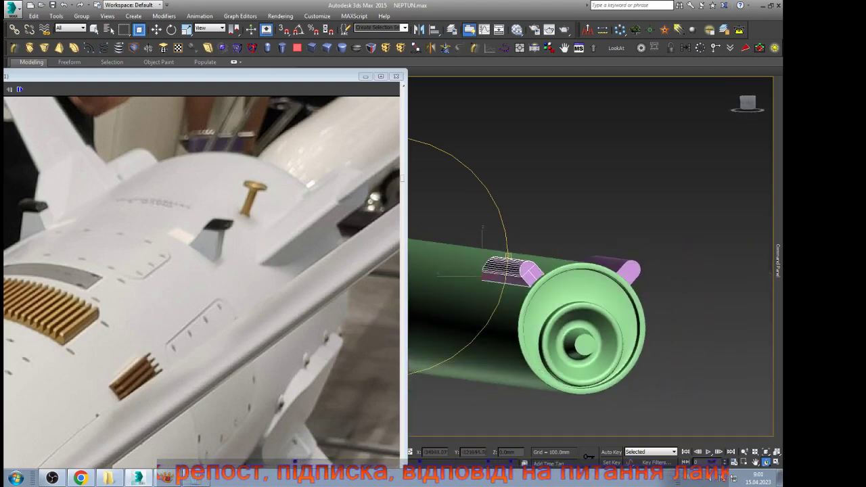
key(w)
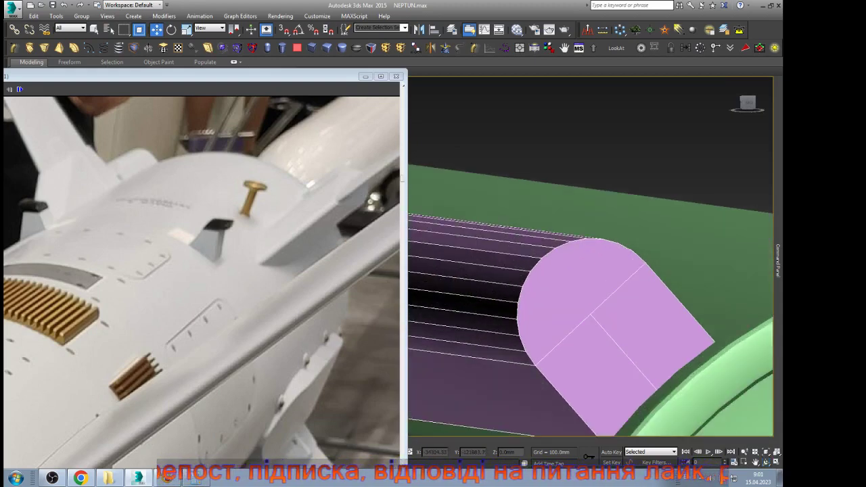
click(591, 313)
key(1)
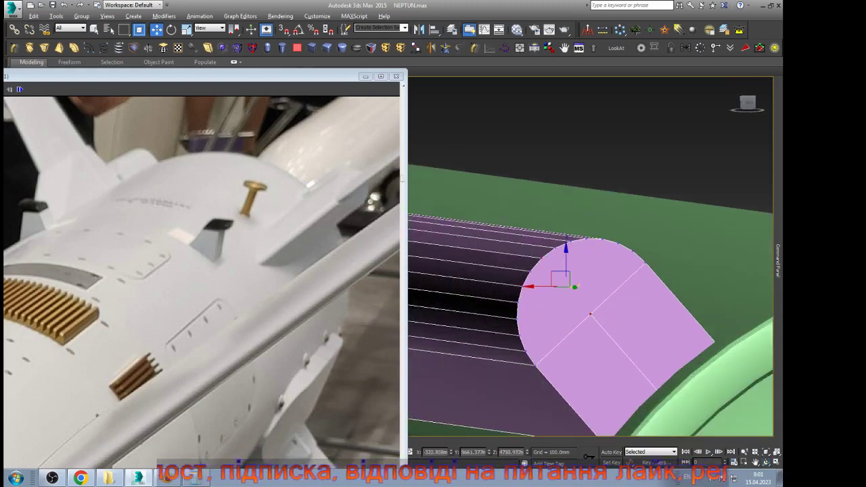
key(ctrl+shift+e)
key(ctrl+d)
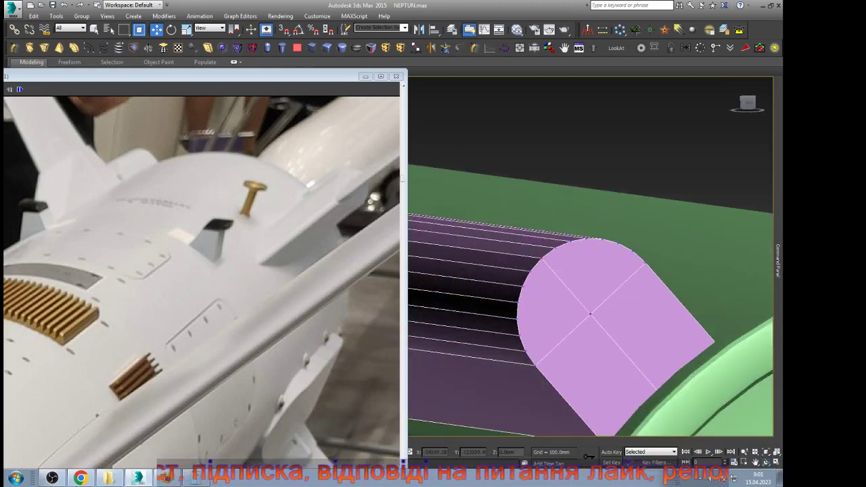
Step: Remove the lengthwise edges and their vertices on the outer half of the lug's arch, between the ridge and the side edge
key(2)
click(477, 345)
key(ctrl+BackSpace)
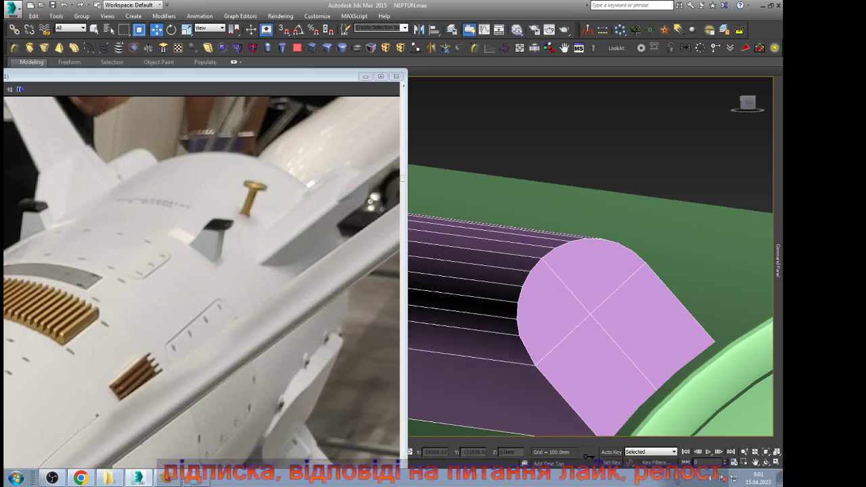
click(473, 313)
key(ctrl+BackSpace)
click(474, 330)
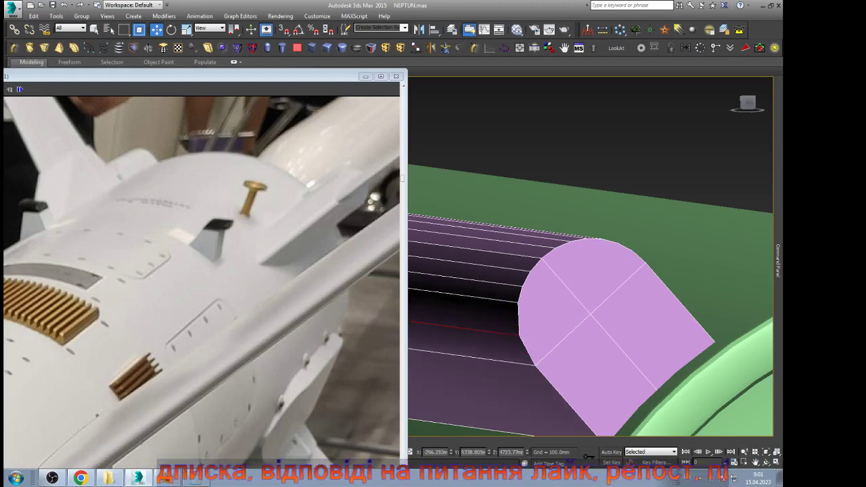
key(ctrl+BackSpace)
click(474, 264)
key(ctrl+BackSpace)
click(474, 280)
key(ctrl+BackSpace)
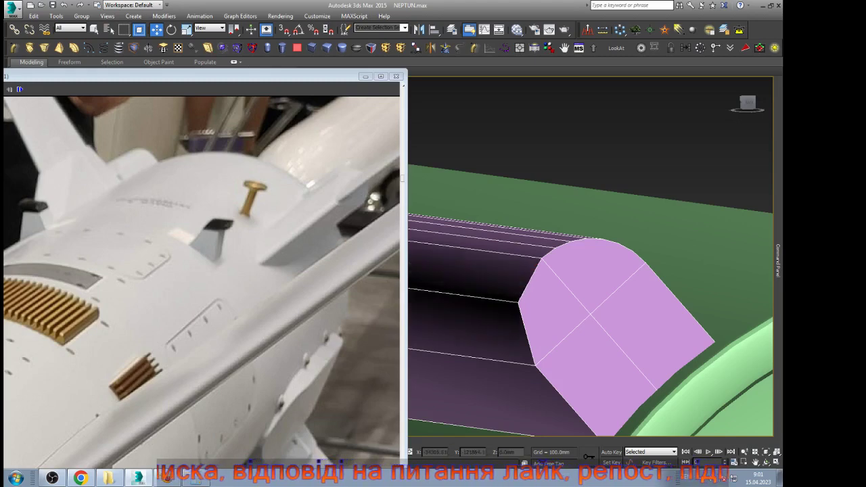
click(473, 297)
key(ctrl+BackSpace)
scroll(553, 241, up, 2)
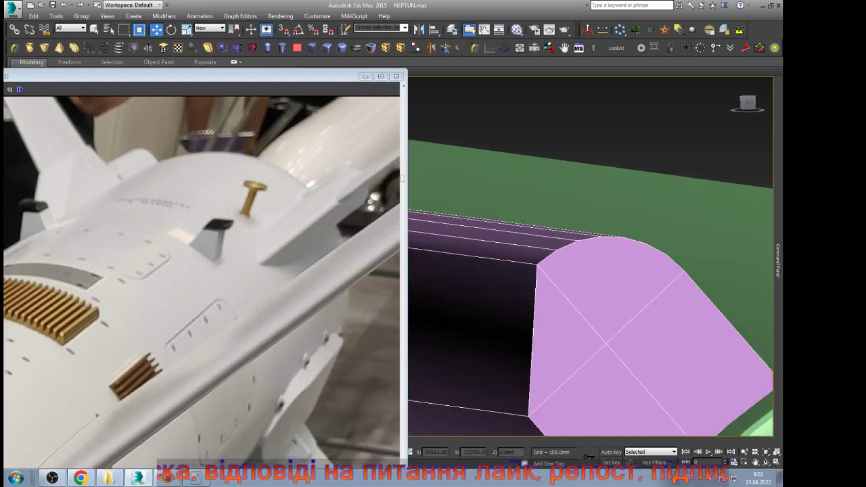
Step: Remove the lengthwise edges and their vertices on the other half of the lug's arch, keeping the ridge and side edges
click(553, 238)
scroll(656, 256, down, 6)
click(766, 462)
drag(491, 254, 433, 280)
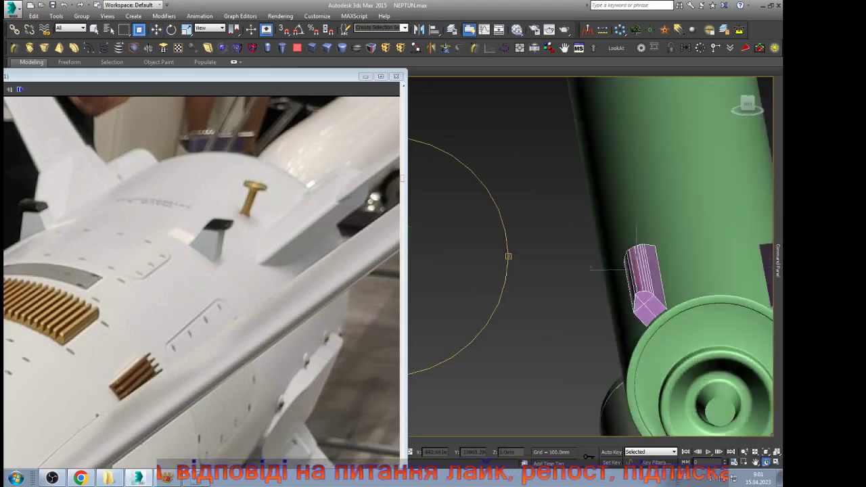
alt+middle_drag(704, 277, 643, 298)
scroll(636, 301, up, 5)
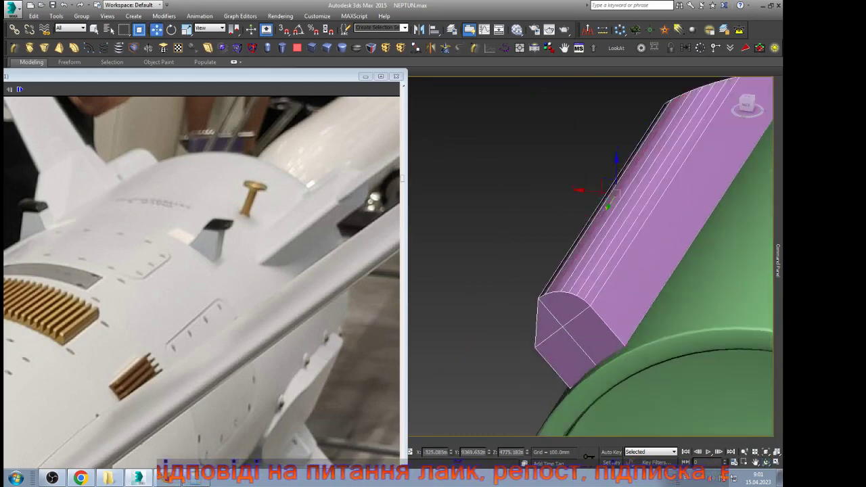
scroll(597, 278, up, 3)
click(600, 278)
key(ctrl+BackSpace)
click(581, 276)
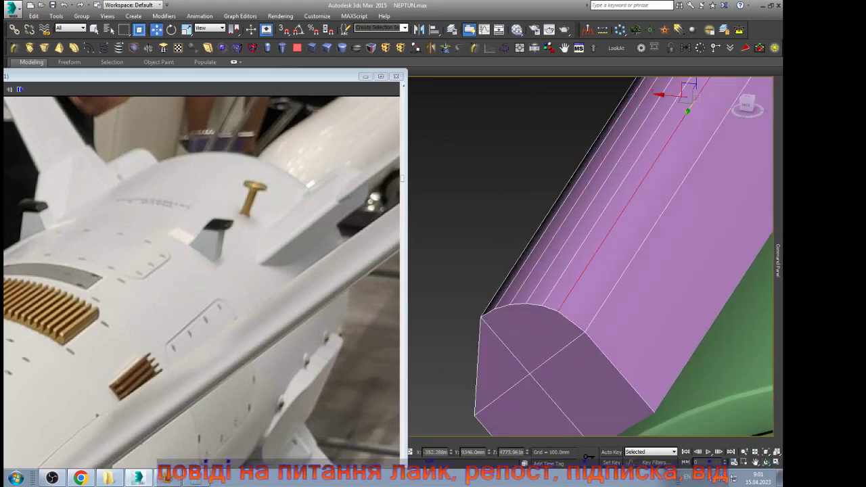
key(ctrl+BackSpace)
click(562, 274)
key(ctrl+BackSpace)
click(548, 270)
drag(645, 98, 617, 114)
key(ctrl+BackSpace)
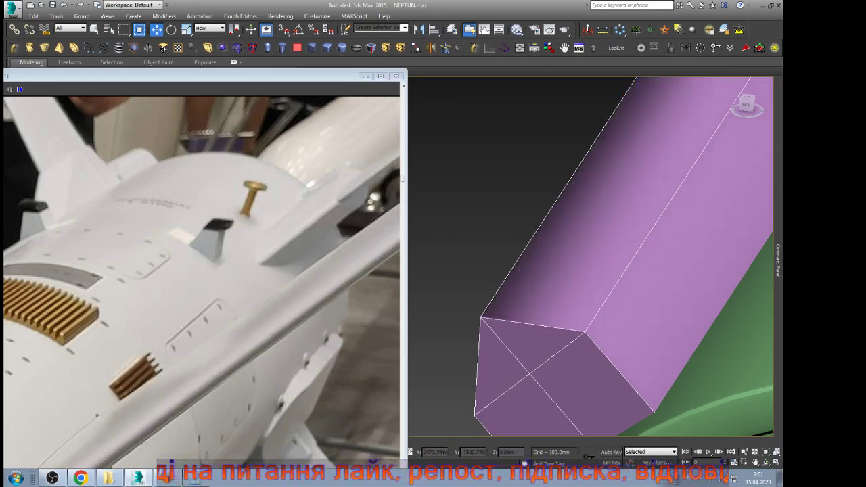
Step: Chamfer the edge loop along the lug's ridge and end faces narrowly, with two segments
double_click(558, 198)
click(766, 463)
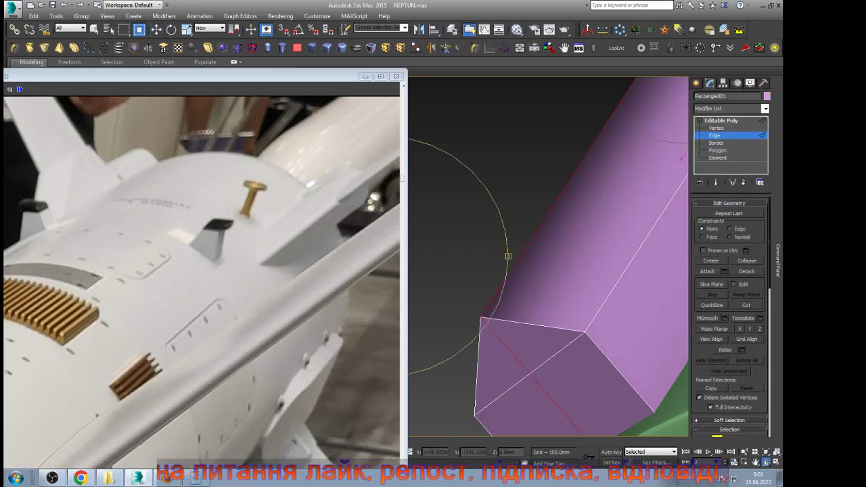
drag(467, 291, 677, 298)
scroll(542, 284, down, 3)
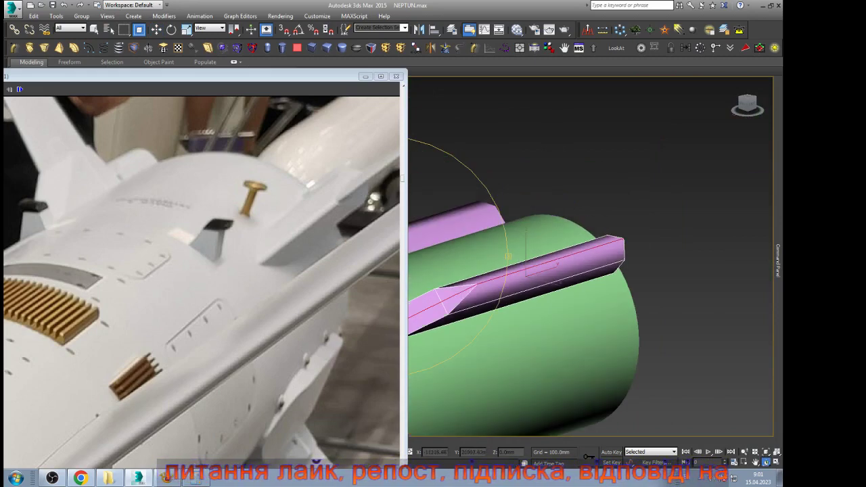
drag(466, 291, 501, 308)
scroll(454, 308, up, 5)
key(w)
scroll(588, 269, up, 2)
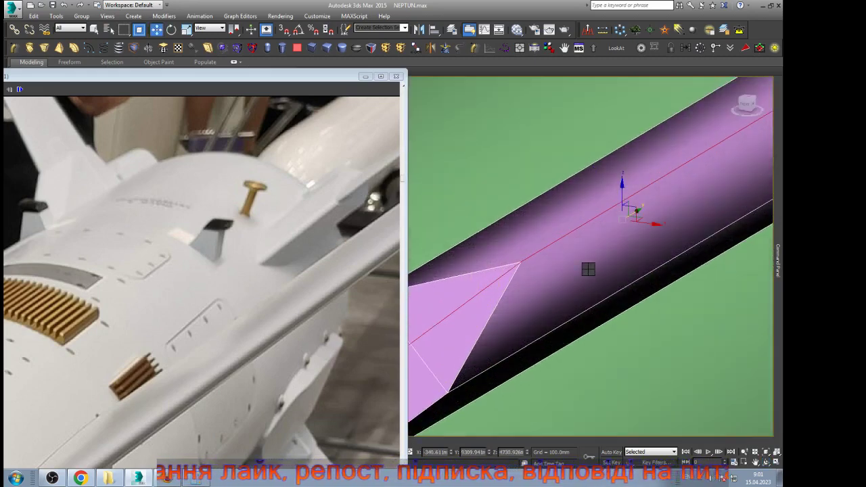
scroll(588, 269, up, 1)
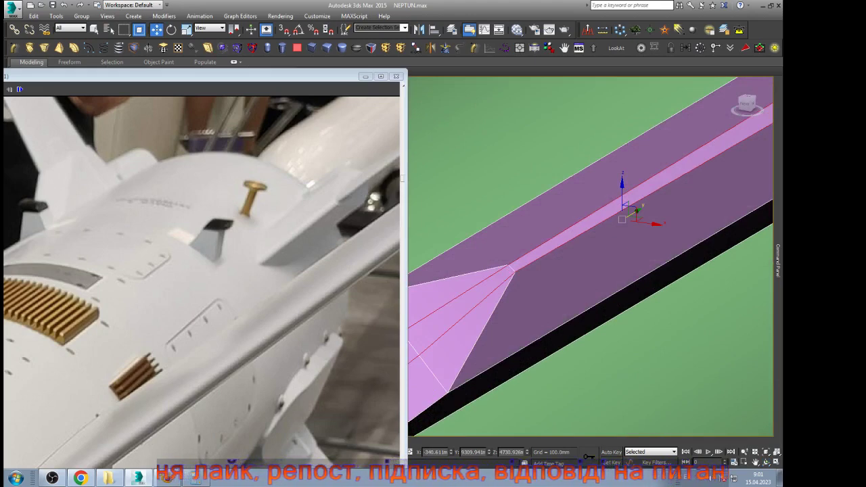
mouse_move(596, 211)
mouse_down()
mouse_move(595, 197)
mouse_move(595, 206)
mouse_up()
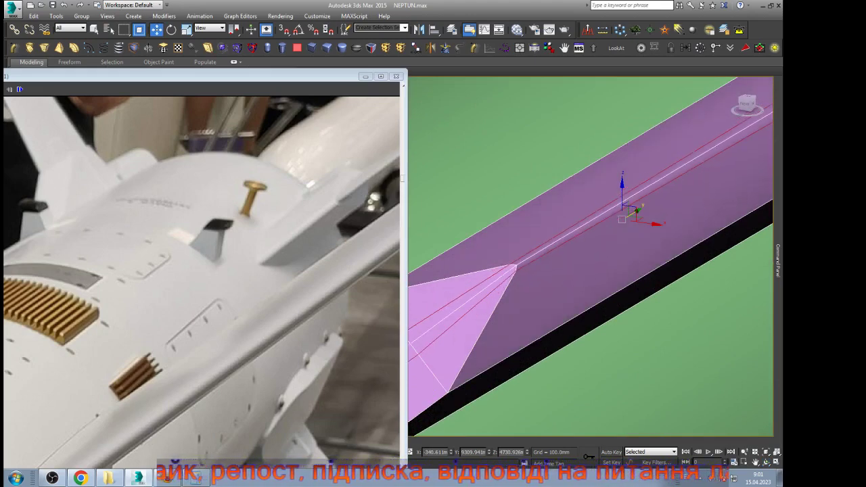
click(589, 281)
Step: Chamfer the edge loop along both sides of the lug and across its slanted end widely, with three segments
scroll(589, 281, down, 4)
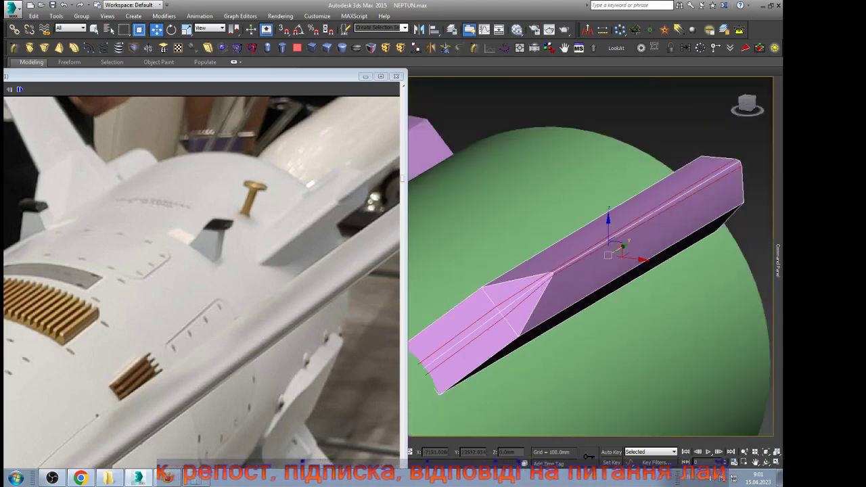
click(609, 283)
click(766, 462)
drag(636, 298, 512, 260)
scroll(562, 281, down, 4)
scroll(534, 321, up, 4)
key(w)
scroll(512, 260, up, 4)
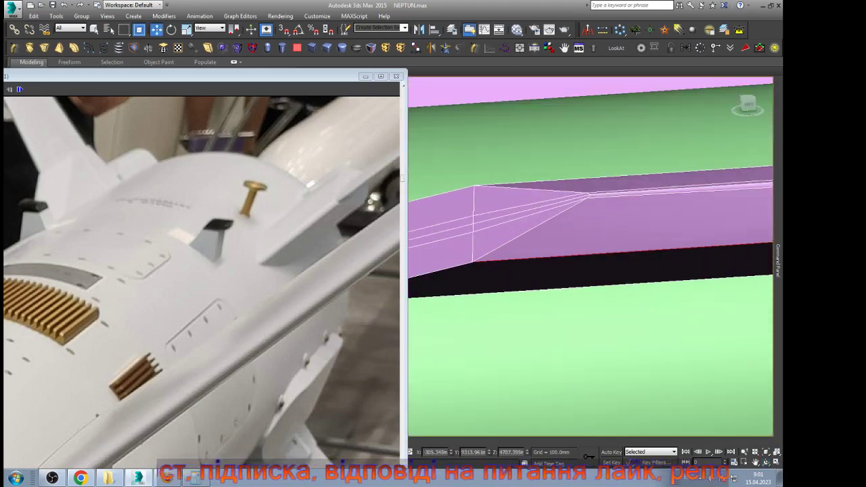
double_click(550, 256)
right_click(551, 248)
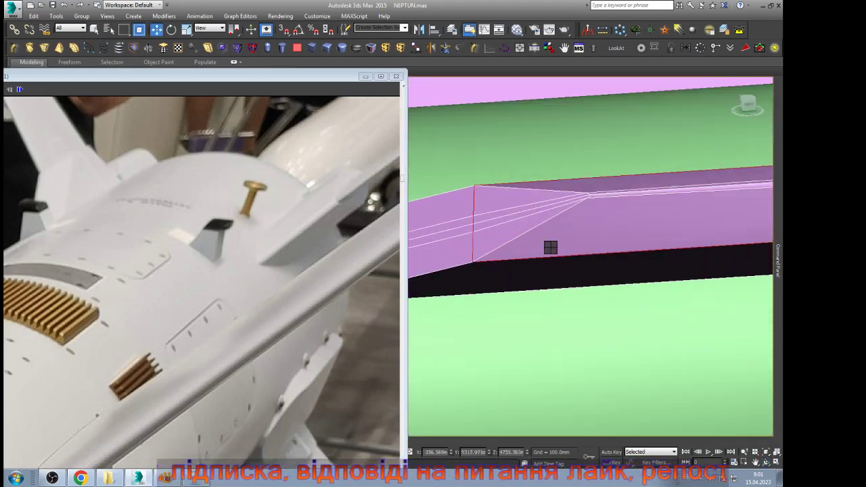
click(507, 291)
drag(546, 252, 546, 232)
click(546, 263)
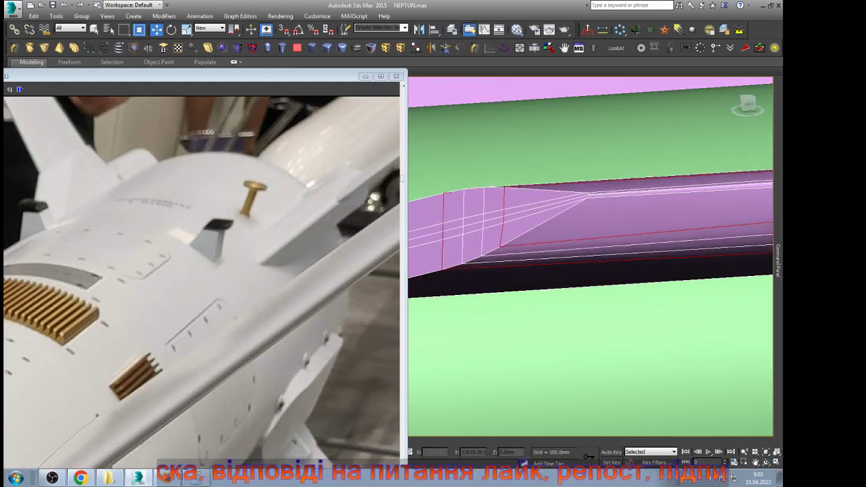
Step: Shift the middle vertices of the slanted end forward along the Y axis into a point, and select the vertices along its upper side
scroll(626, 247, down, 4)
alt+middle_drag(625, 248, 632, 303)
scroll(493, 237, up, 2)
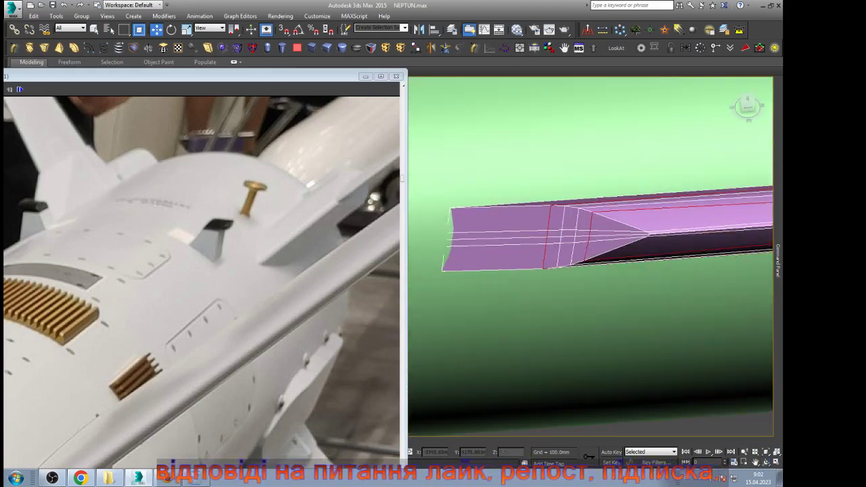
key(1)
key(F3)
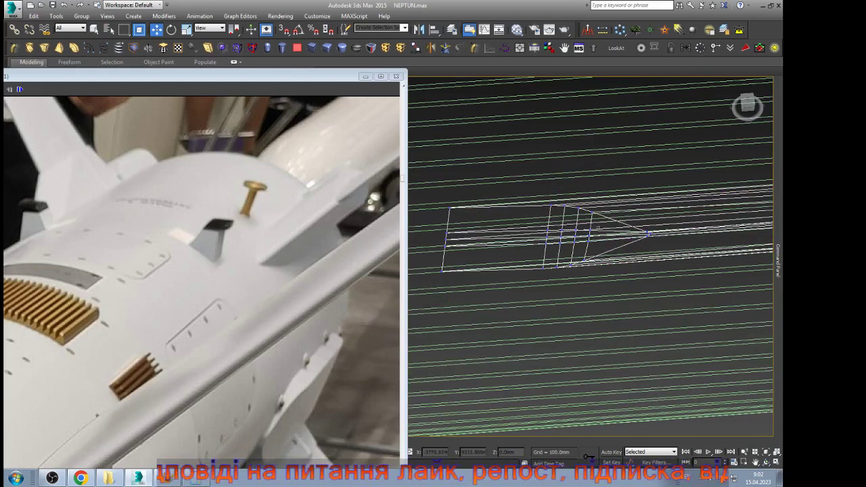
drag(599, 246, 600, 249)
ctrl+drag(436, 229, 474, 249)
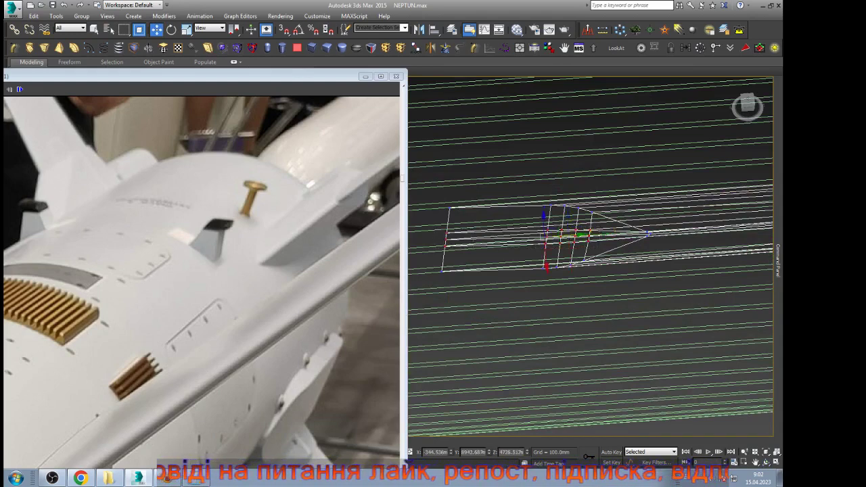
key(F3)
drag(580, 235, 540, 235)
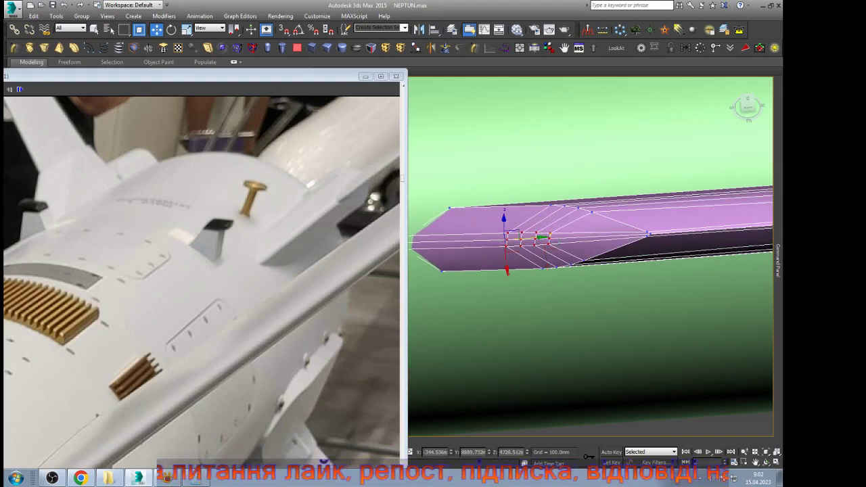
drag(448, 187, 622, 218)
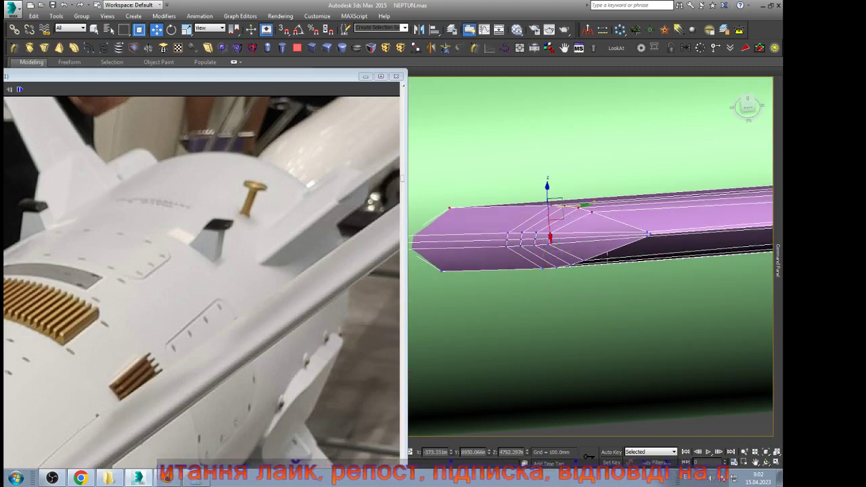
Step: Add the vertices along the slanted end's lower side to the selection and shift both sides slightly forward along the Y axis
ctrl+drag(607, 257, 531, 279)
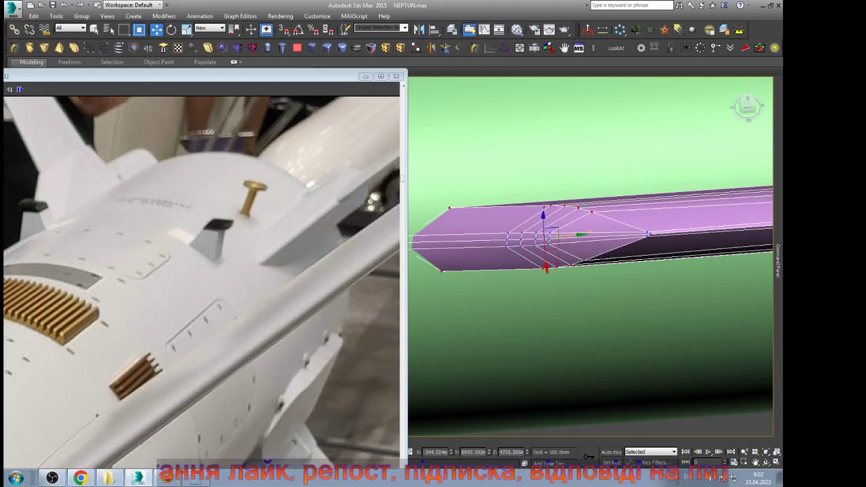
mouse_move(575, 231)
mouse_down()
mouse_move(561, 234)
mouse_move(580, 234)
mouse_up()
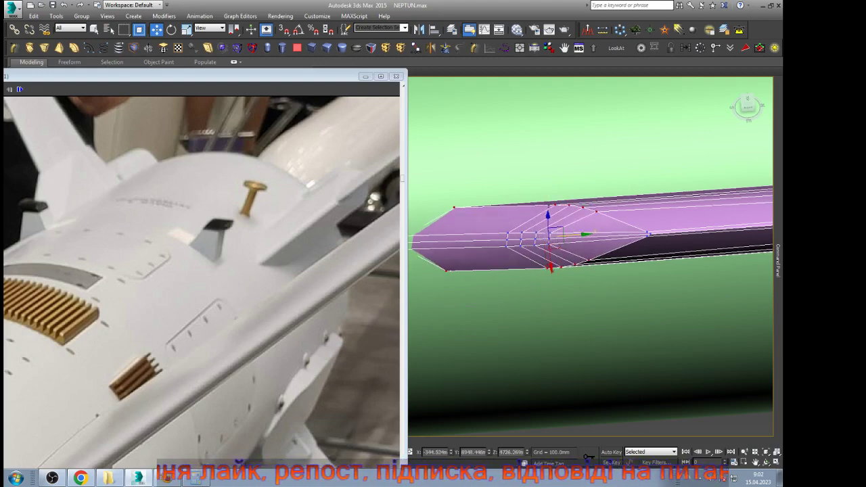
Step: Chamfer the edge loop outlining the lug's slanted end where it meets the lug's sides
click(766, 463)
drag(425, 250, 421, 85)
right_click(421, 85)
scroll(591, 256, up, 5)
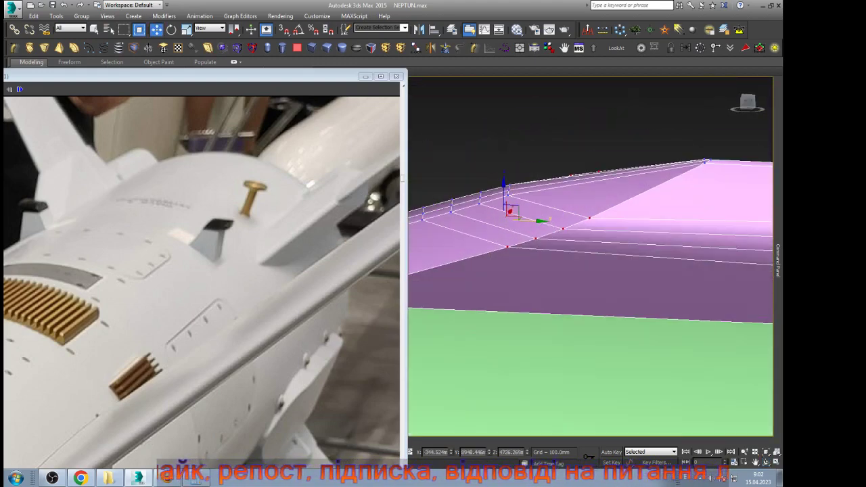
key(2)
double_click(468, 235)
double_click(474, 256)
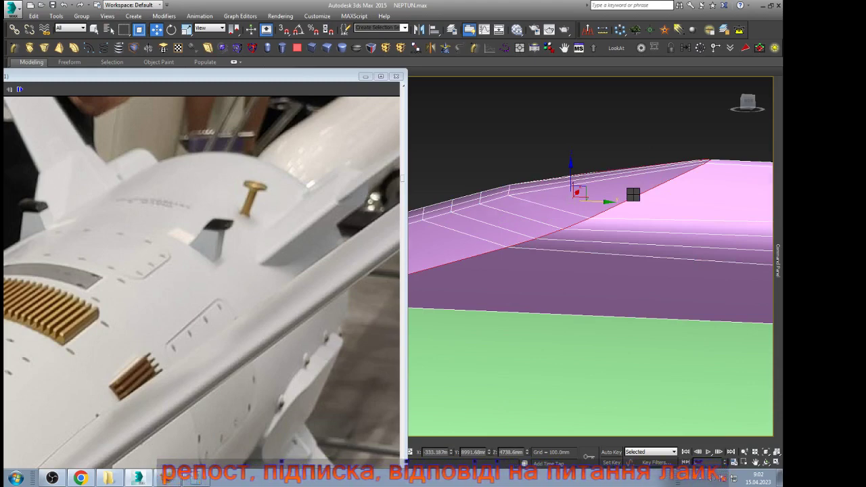
click(581, 253)
click(500, 152)
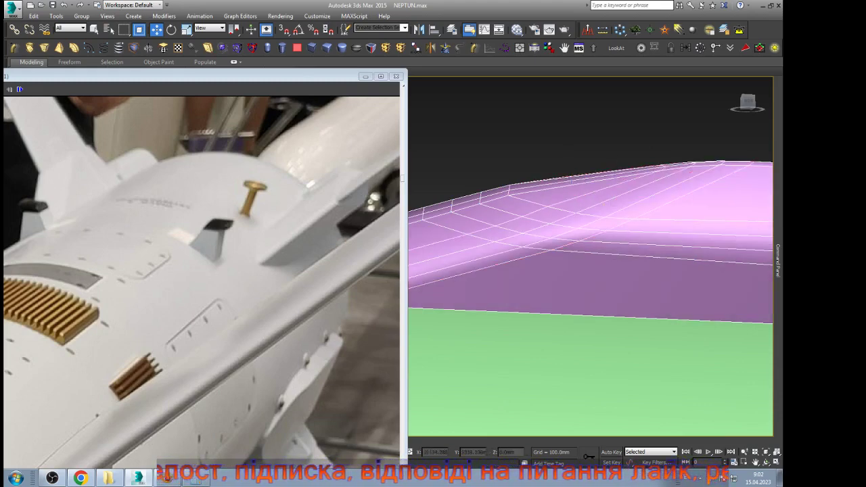
Step: Chamfer the edge loop around the lug's flat rear end face narrowly
scroll(492, 220, down, 10)
scroll(634, 225, up, 5)
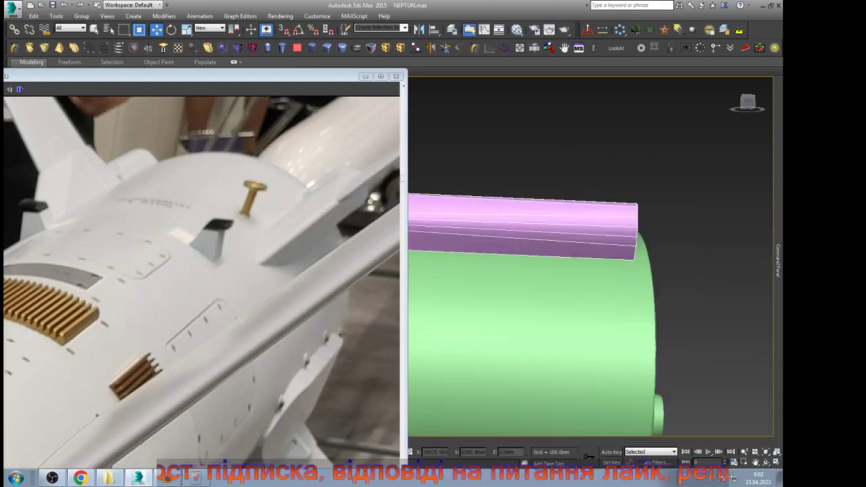
drag(613, 176, 675, 286)
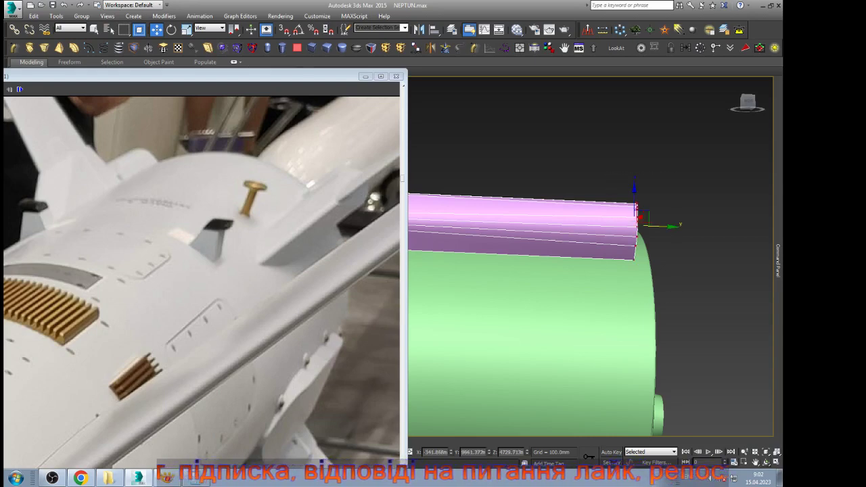
alt+middle_drag(666, 287, 605, 283)
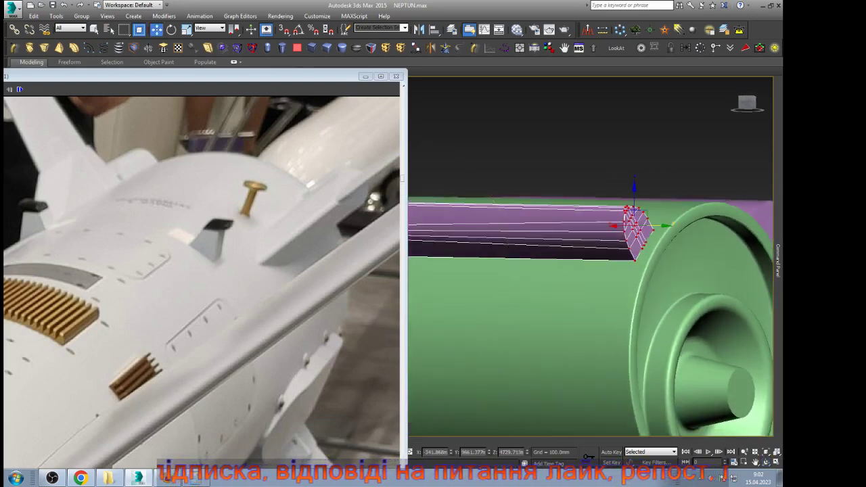
scroll(664, 217, up, 6)
key(2)
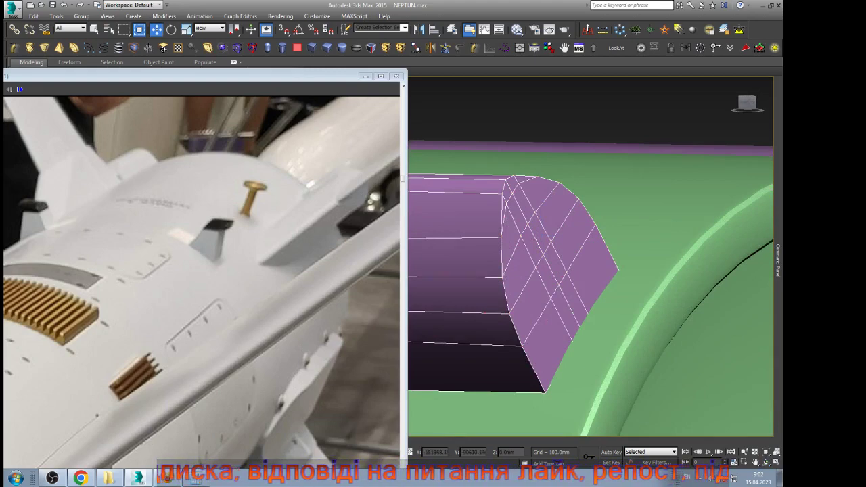
double_click(565, 189)
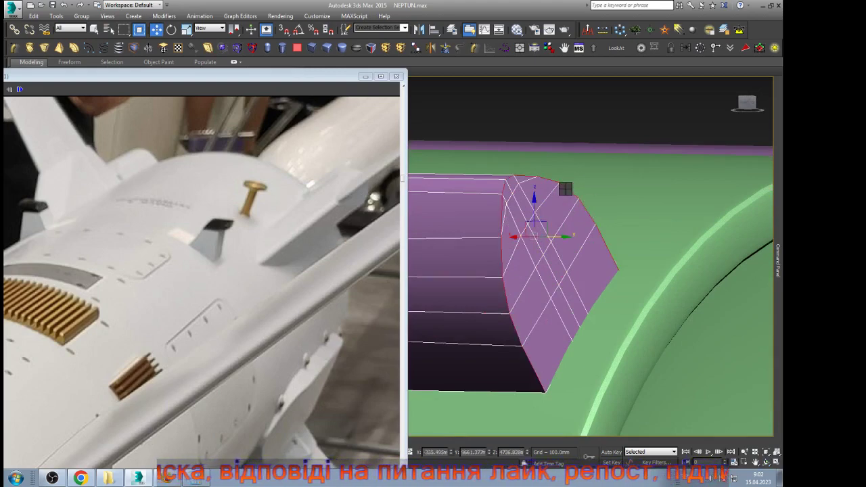
key(ctrl+shift+c)
key(ctrl+z)
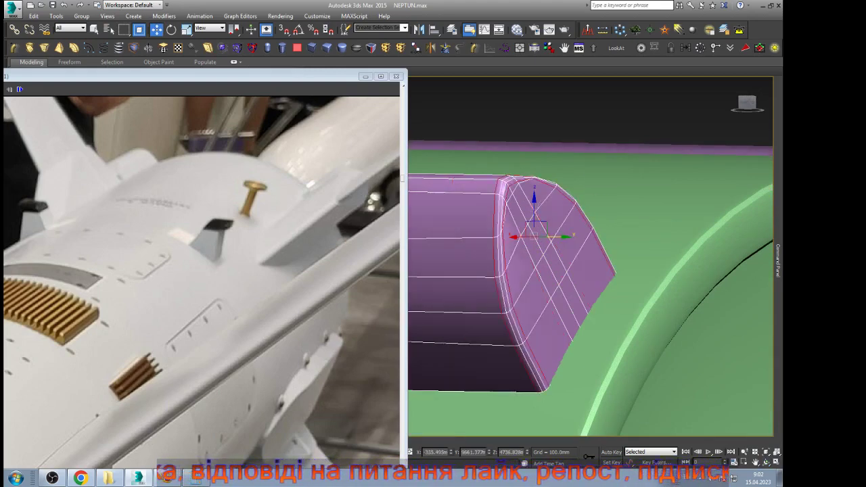
key(ctrl+z)
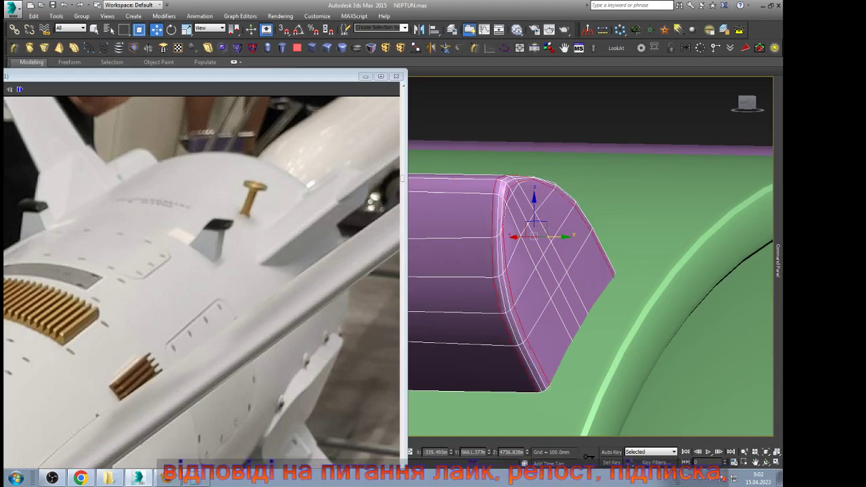
key(ctrl+z)
scroll(590, 257, up, 5)
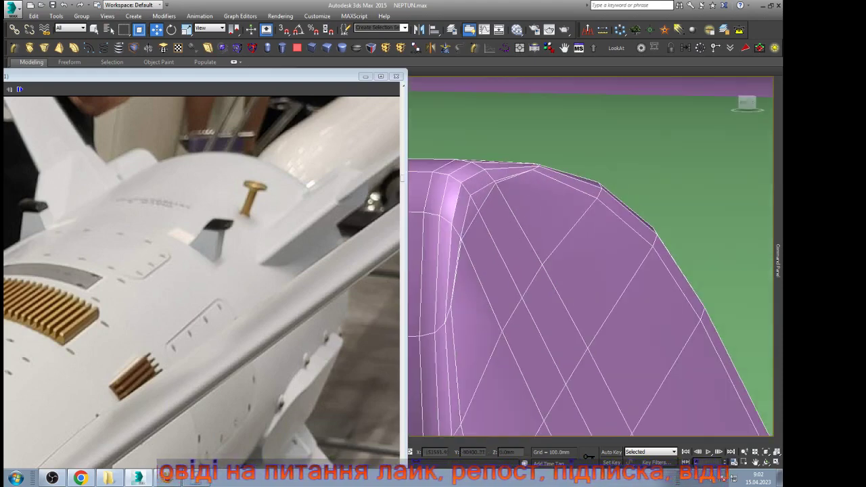
Step: Assign smoothing group 30 to the whole lug element, and leave sub-object editing with the lug deselected
key(ctrl+a)
scroll(568, 257, down, 5)
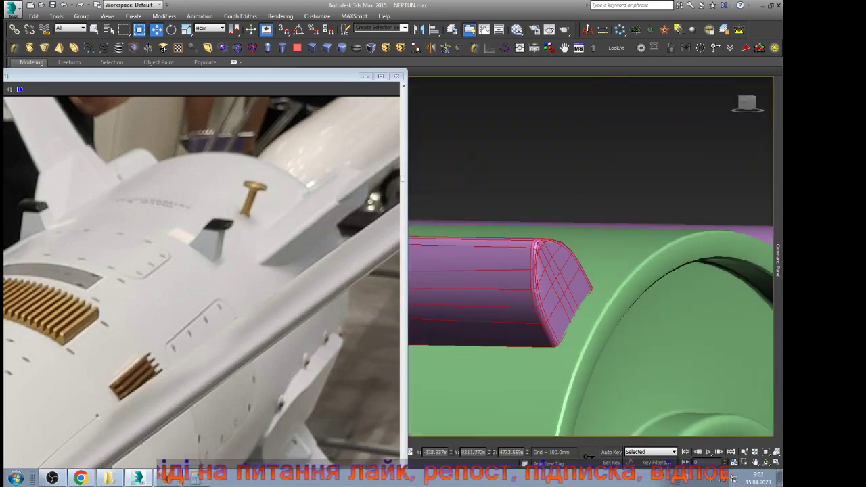
mouse_move(778, 261)
scroll(729, 321, down, 10)
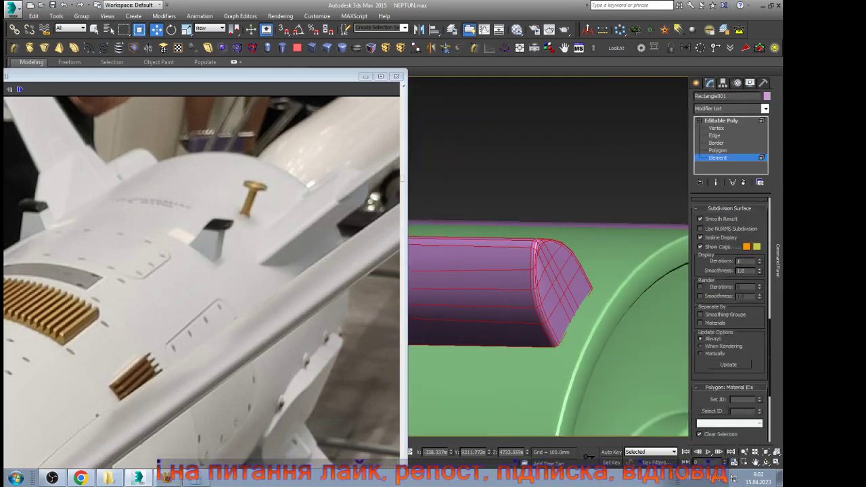
click(741, 398)
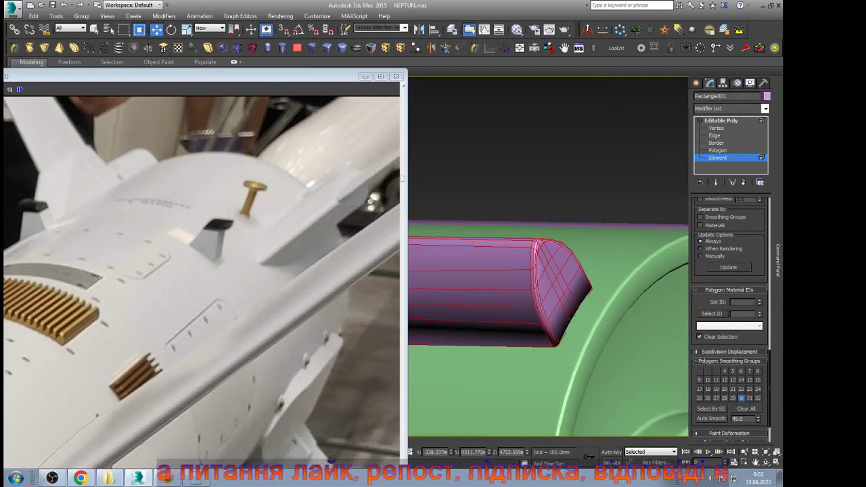
scroll(590, 319, up, 10)
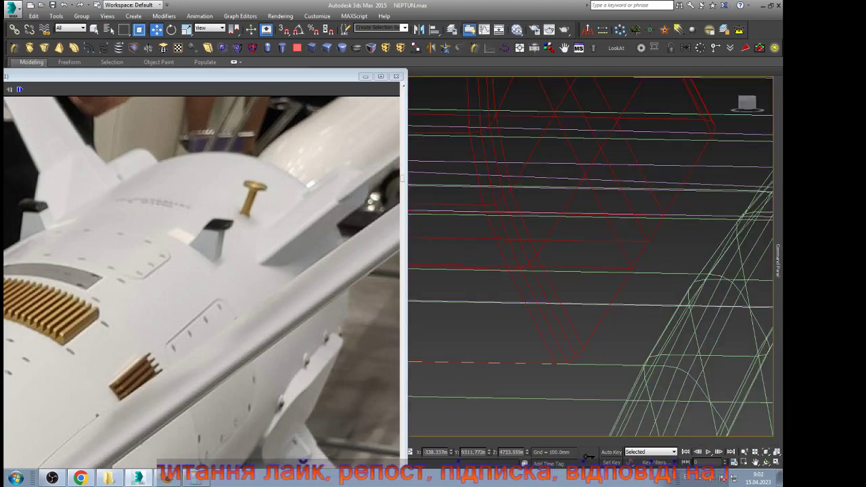
scroll(589, 319, up, 3)
scroll(589, 319, down, 10)
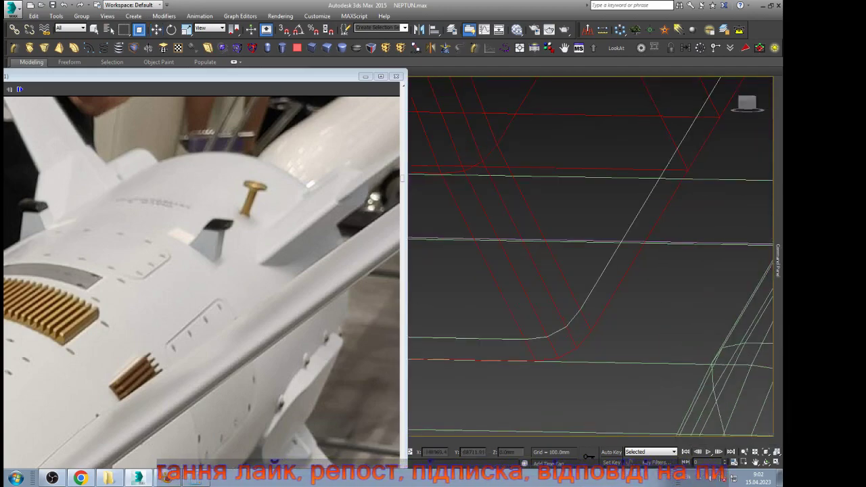
scroll(595, 300, down, 6)
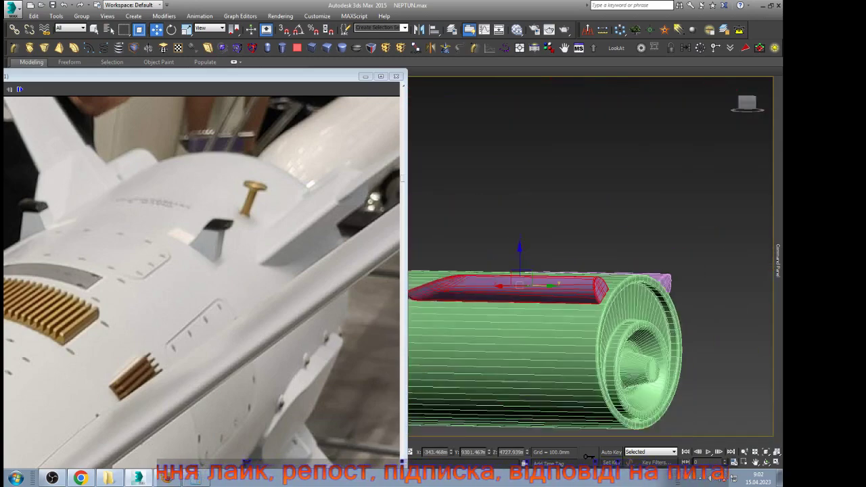
mouse_move(778, 261)
click(721, 121)
click(595, 183)
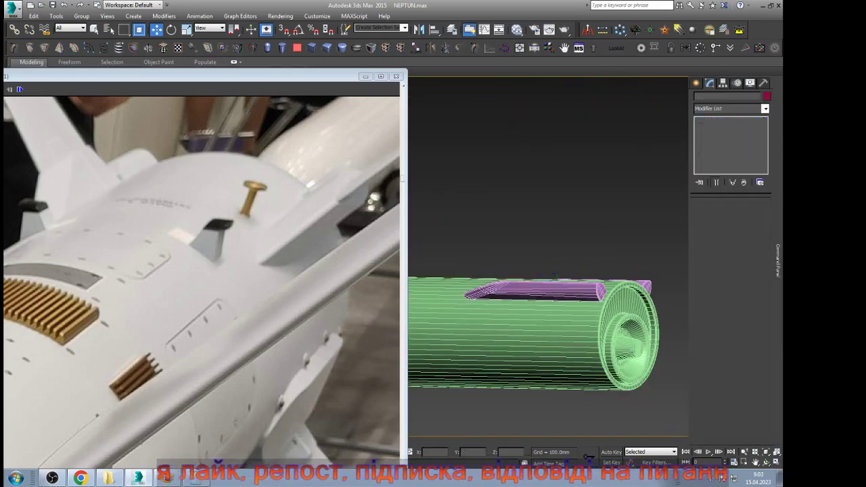
Step: Select the lug and change its object color to black
scroll(483, 291, up, 5)
click(500, 289)
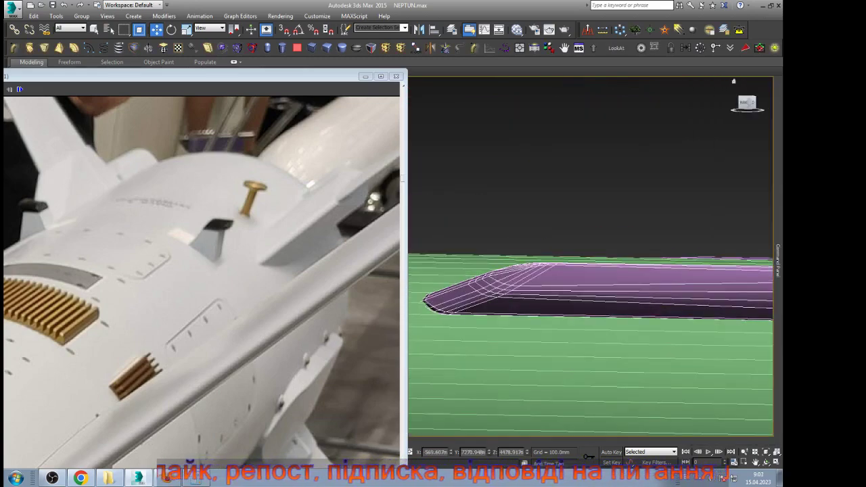
mouse_move(778, 136)
click(767, 96)
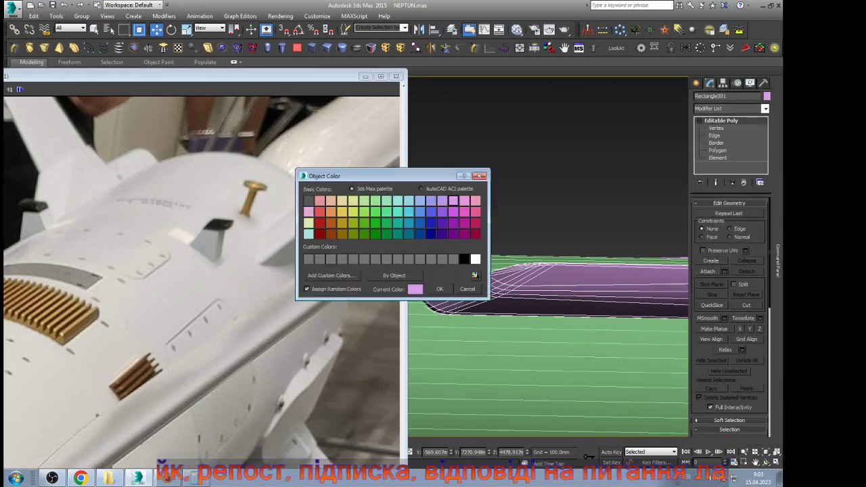
click(464, 259)
click(440, 289)
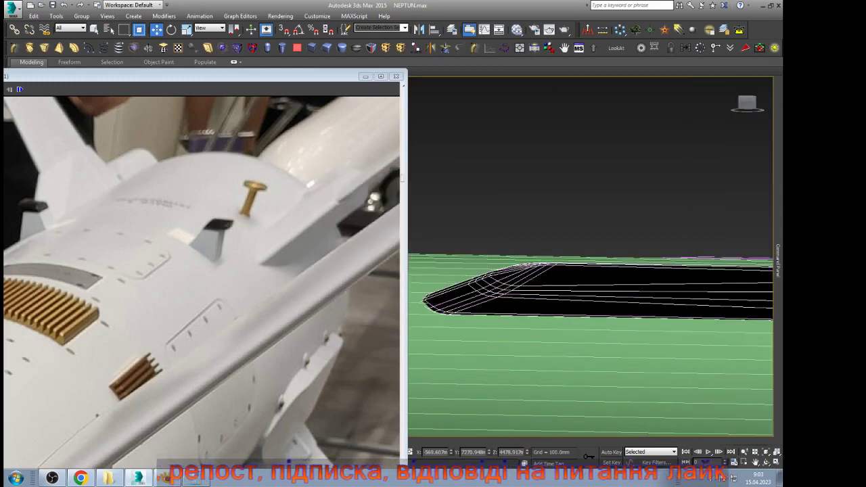
Step: Change the lug's object color to dark magenta from the basic colors
click(546, 216)
scroll(545, 216, down, 5)
click(637, 245)
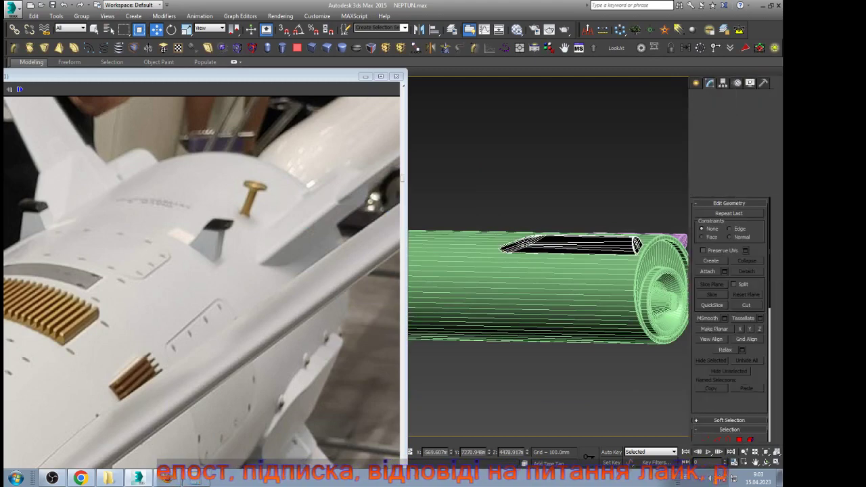
click(767, 97)
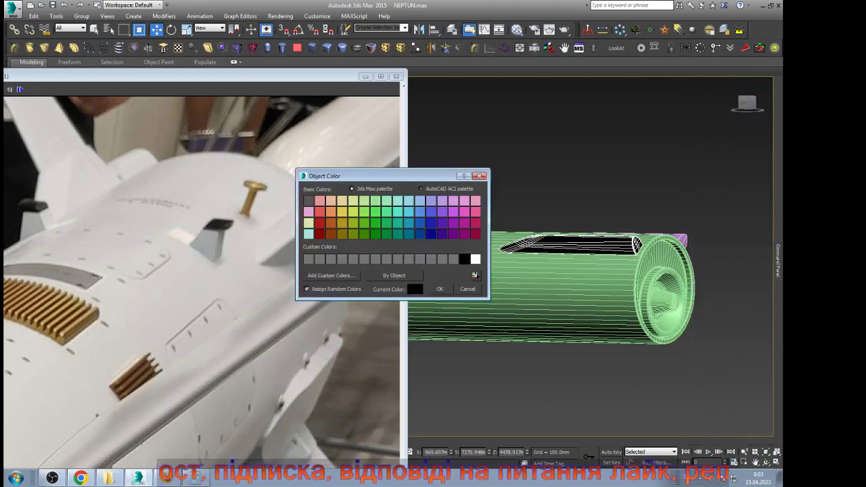
click(464, 234)
click(440, 289)
click(440, 289)
Step: Change the lug's object color to a brighter magenta from the basic colors
scroll(661, 242, up, 3)
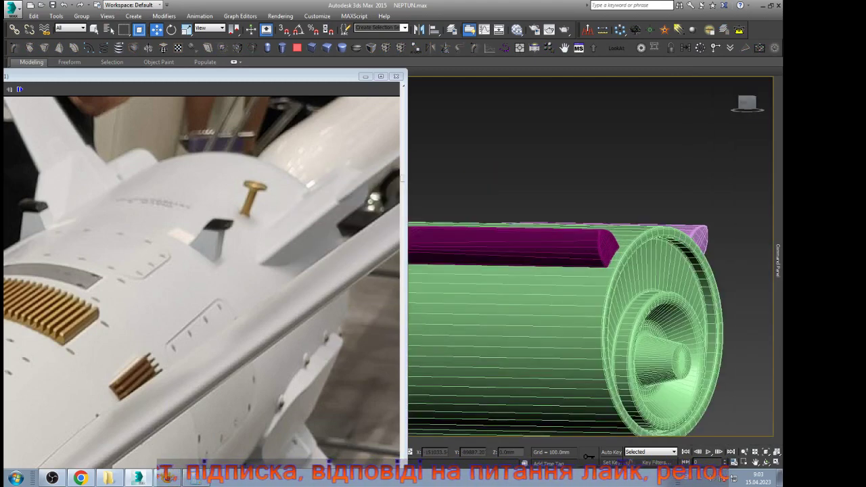
mouse_move(778, 261)
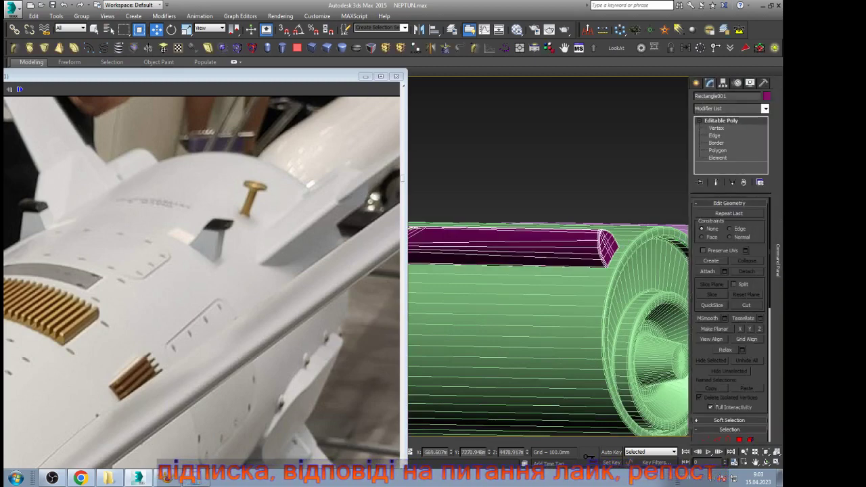
click(767, 96)
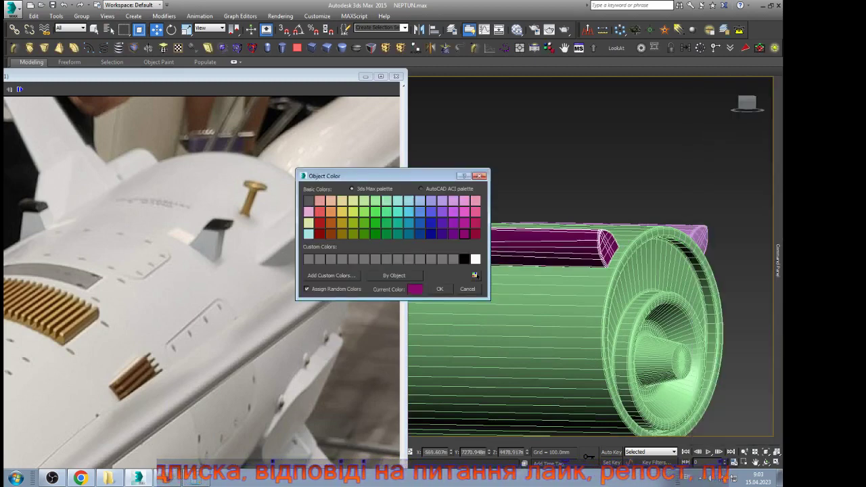
click(464, 212)
click(440, 289)
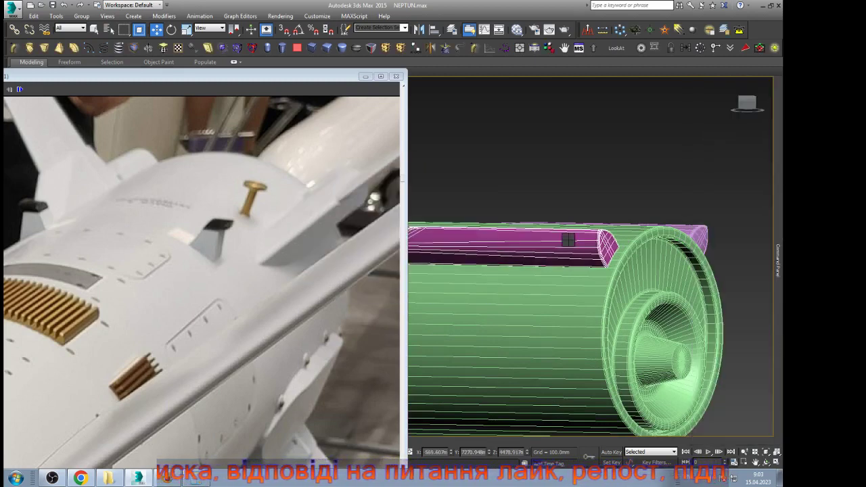
Step: Examine the recolored lug's slanted end and rear face, and how they sit on the missile body beside the other lug
scroll(637, 212, down, 3)
click(766, 462)
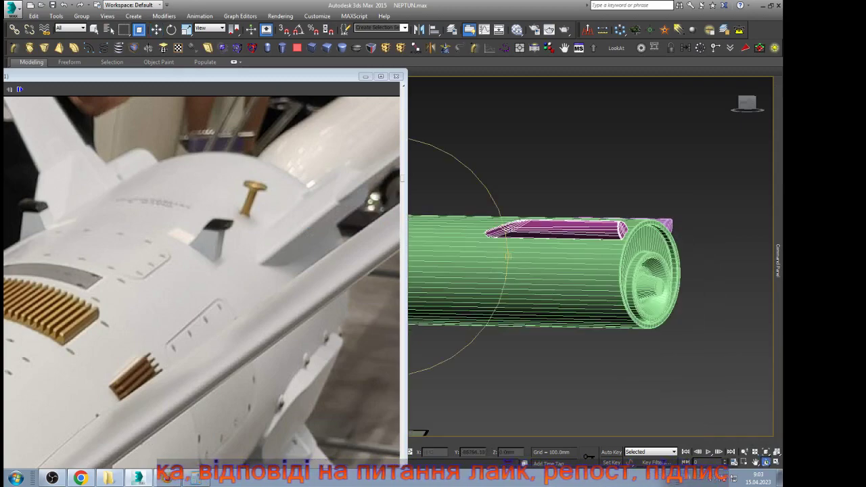
drag(509, 256, 596, 291)
key(w)
click(609, 247)
scroll(572, 245, up, 5)
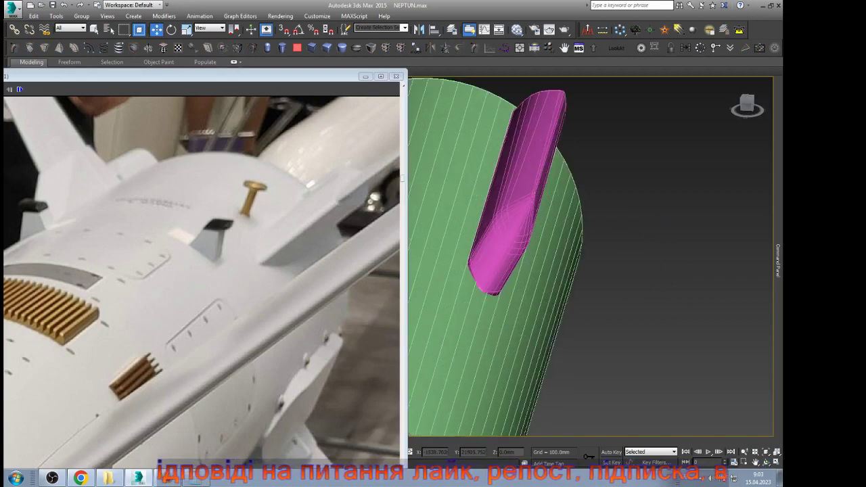
click(520, 220)
scroll(663, 235, down, 5)
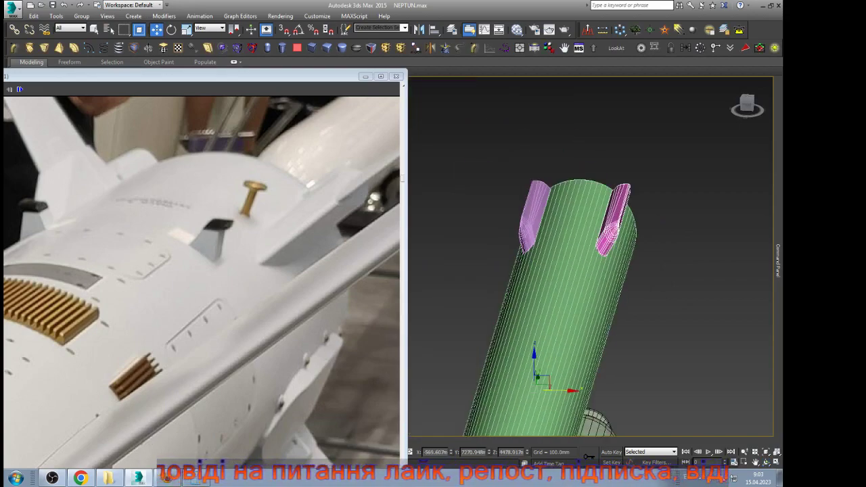
key(k)
scroll(562, 222, down, 10)
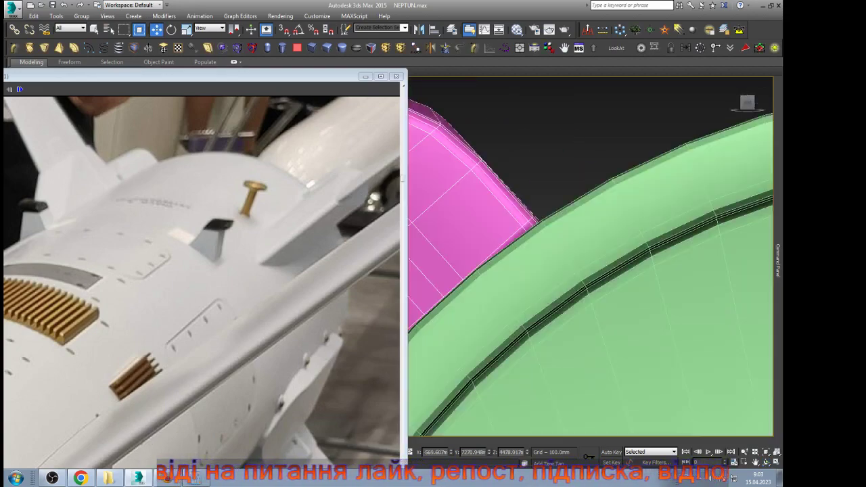
scroll(569, 212, up, 8)
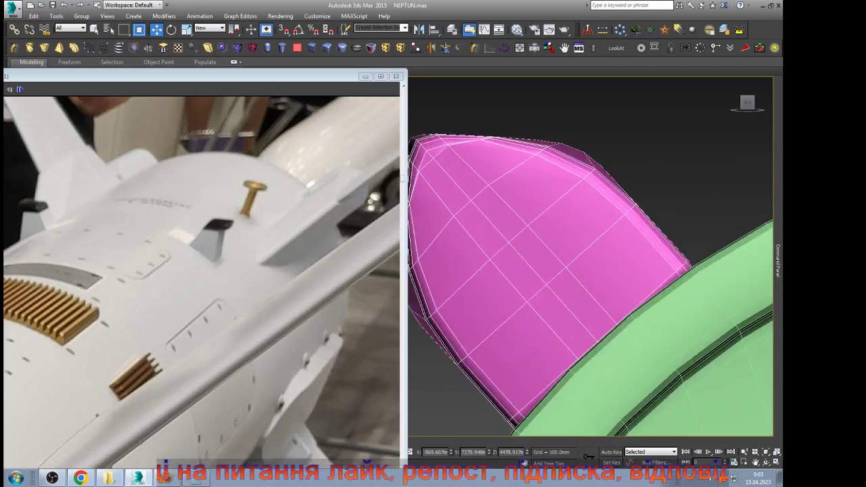
scroll(591, 257, down, 8)
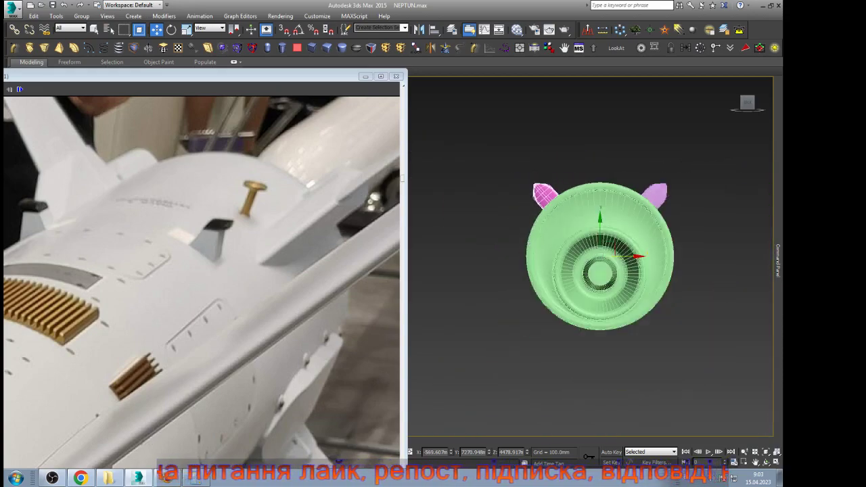